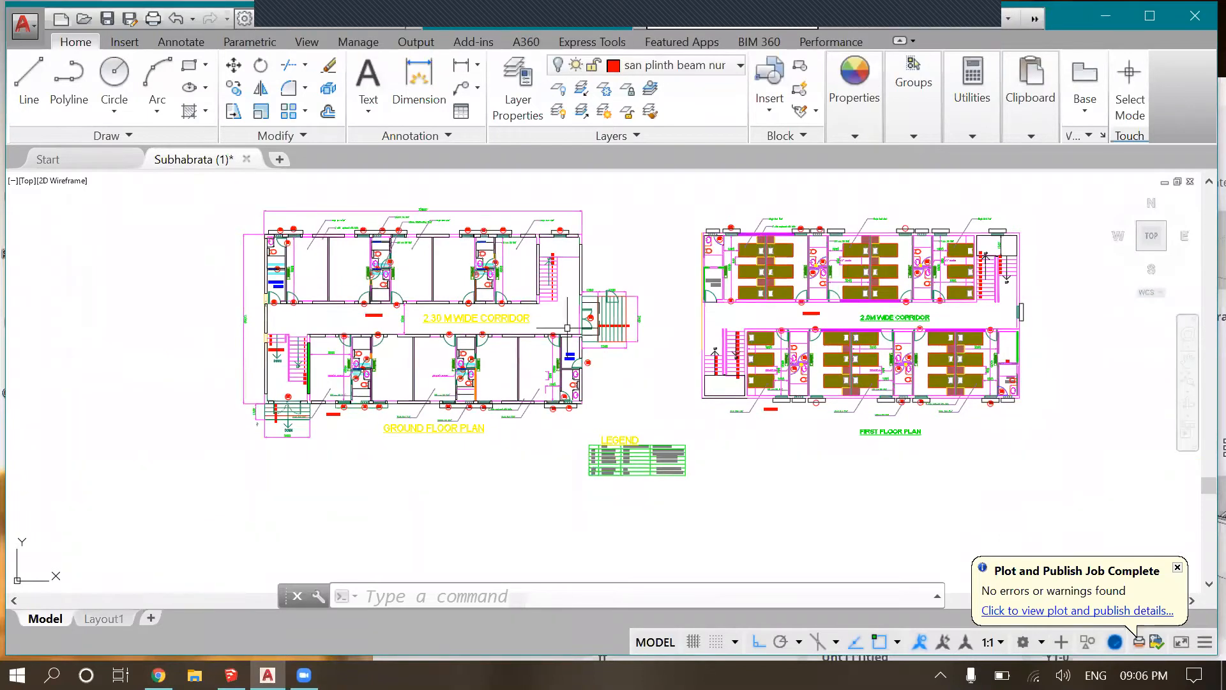
Examine the ground floor plan, including the entrance steps, room layout and door and window tags
scroll(567, 328, "up", 2)
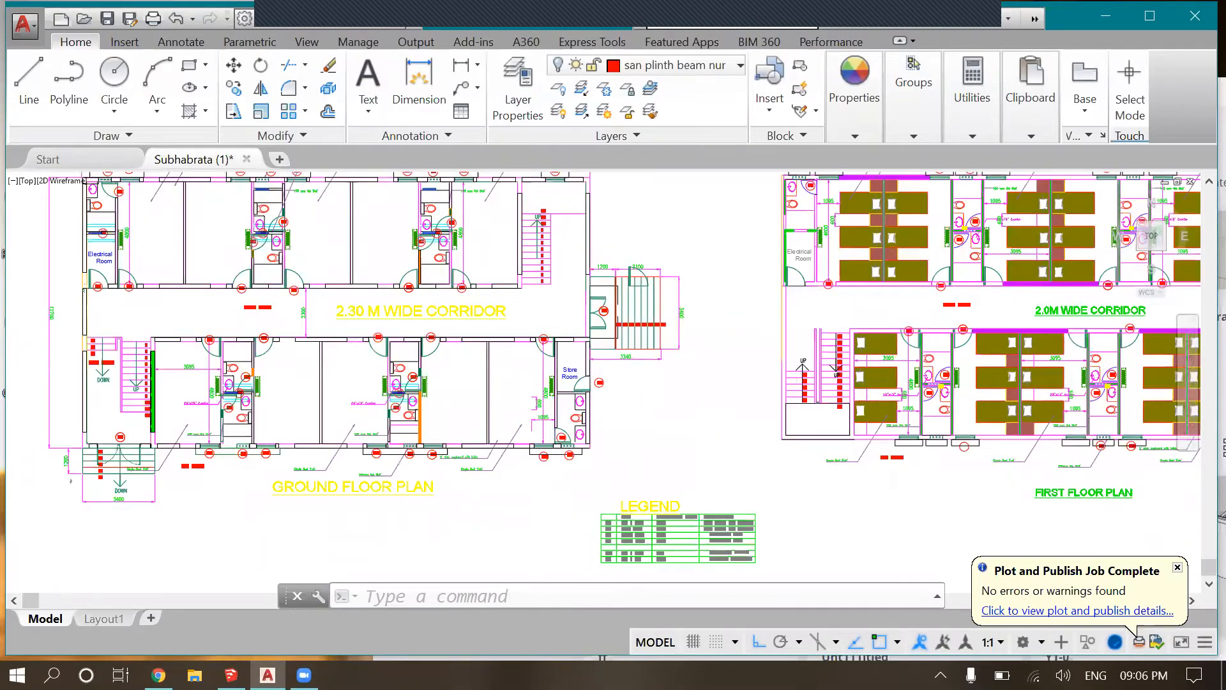
scroll(249, 357, "up", 2)
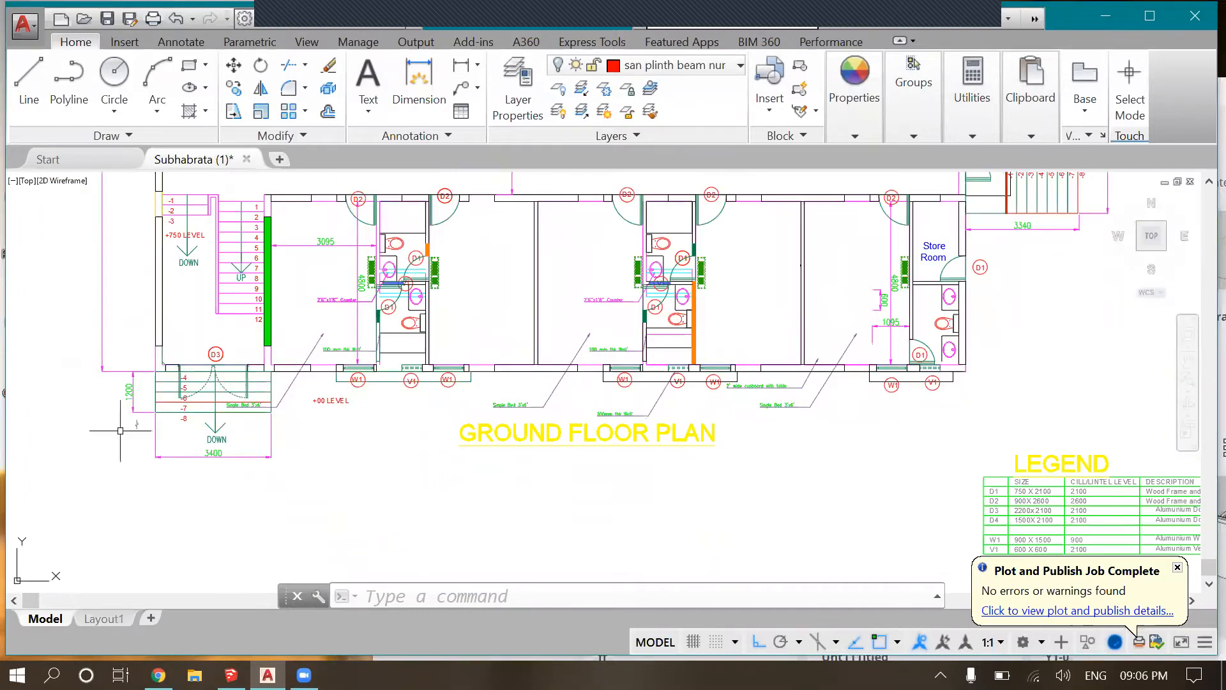
scroll(120, 415, "up", 2)
scroll(202, 320, "down", 1)
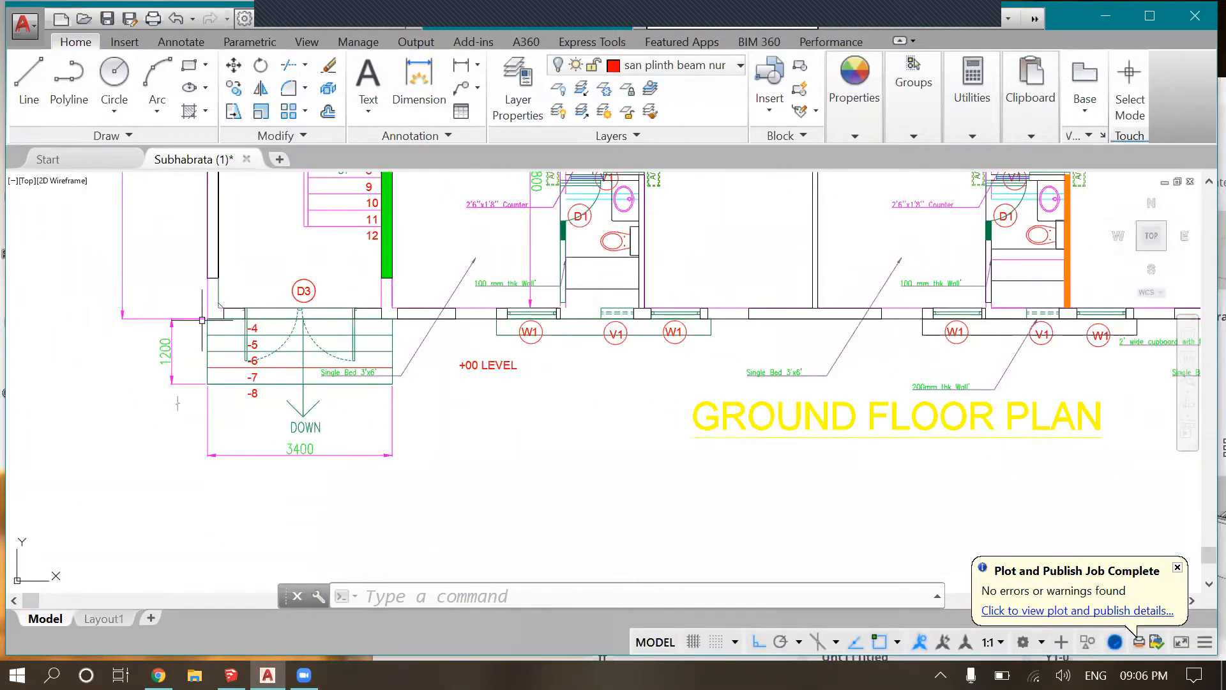
scroll(141, 345, "down", 4)
scroll(356, 334, "up", 5)
scroll(250, 354, "down", 3)
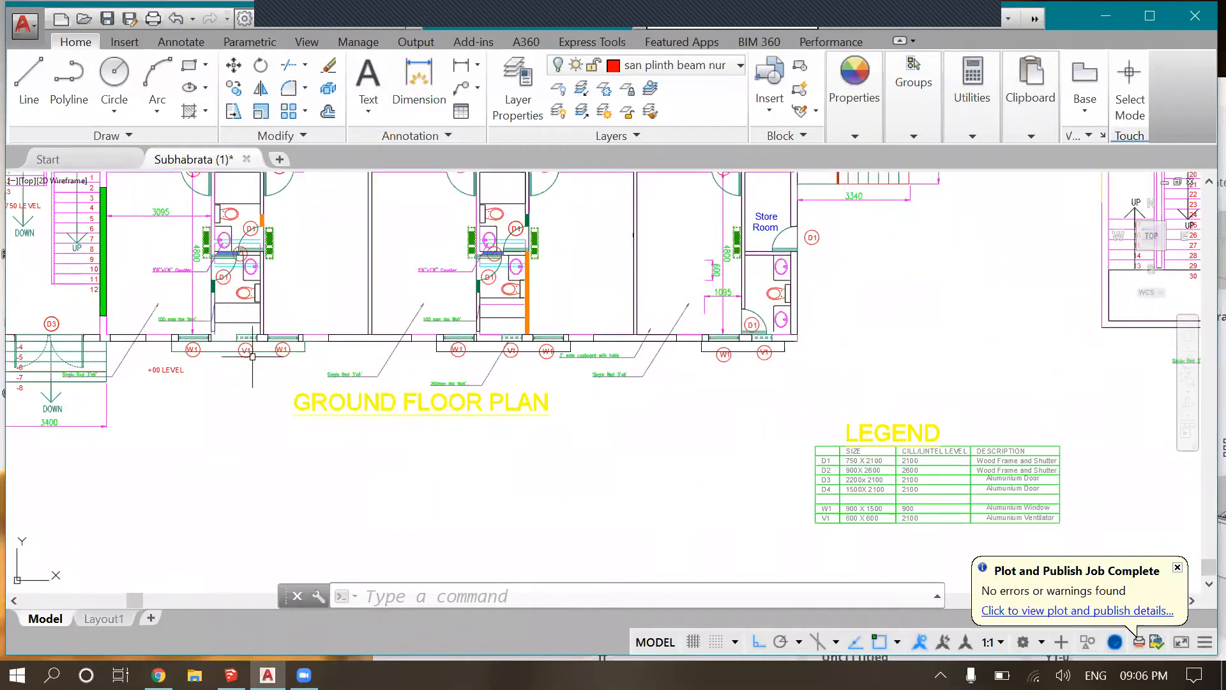
scroll(529, 500, "down", 4)
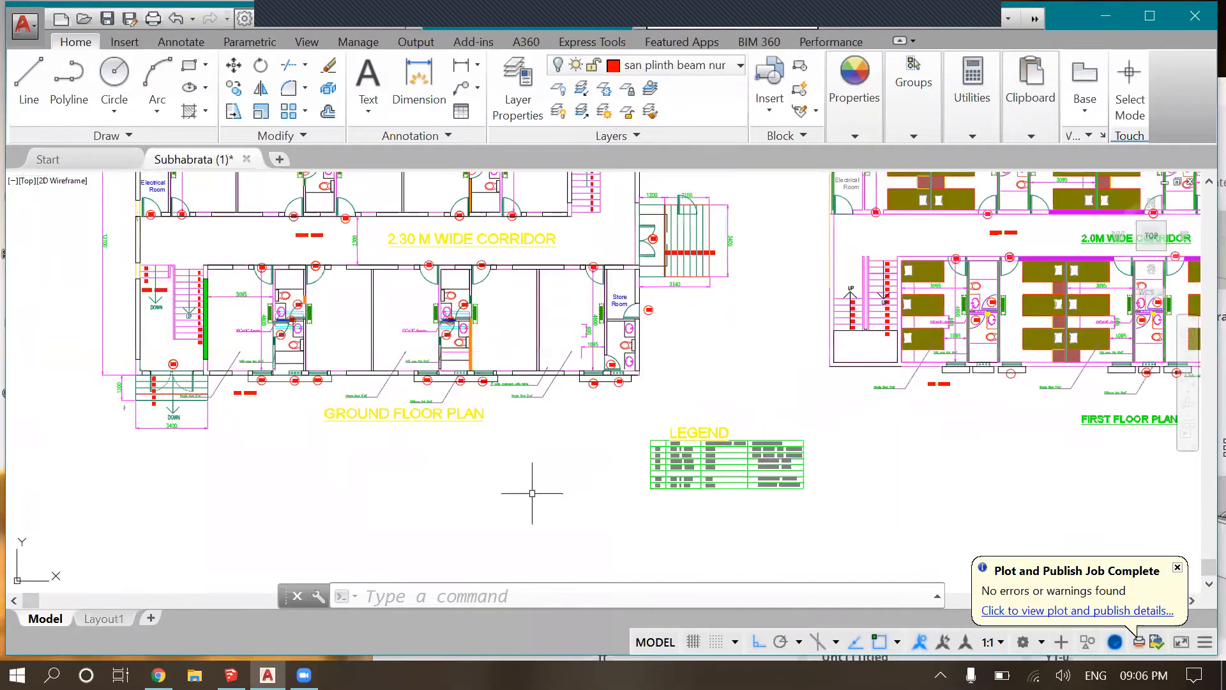
scroll(359, 387, "up", 4)
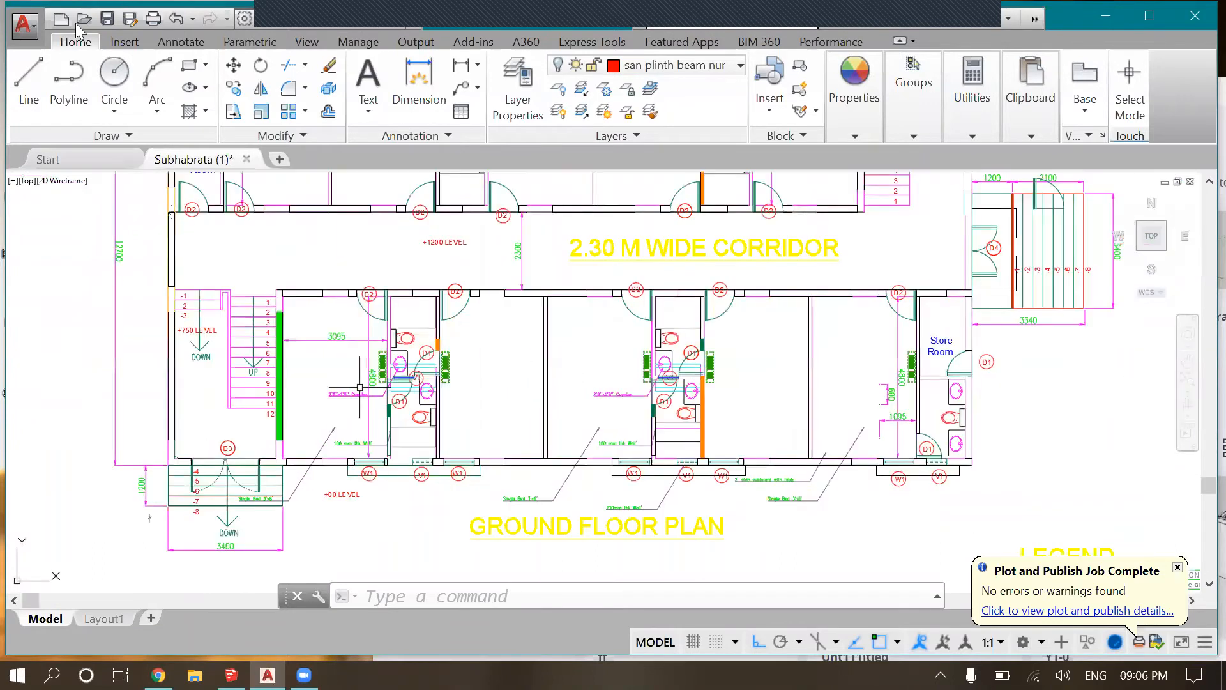
Save a copy of the drawing to the Desktop in AutoCAD 2013 Drawing (*.dwg) format
left_click(24, 27)
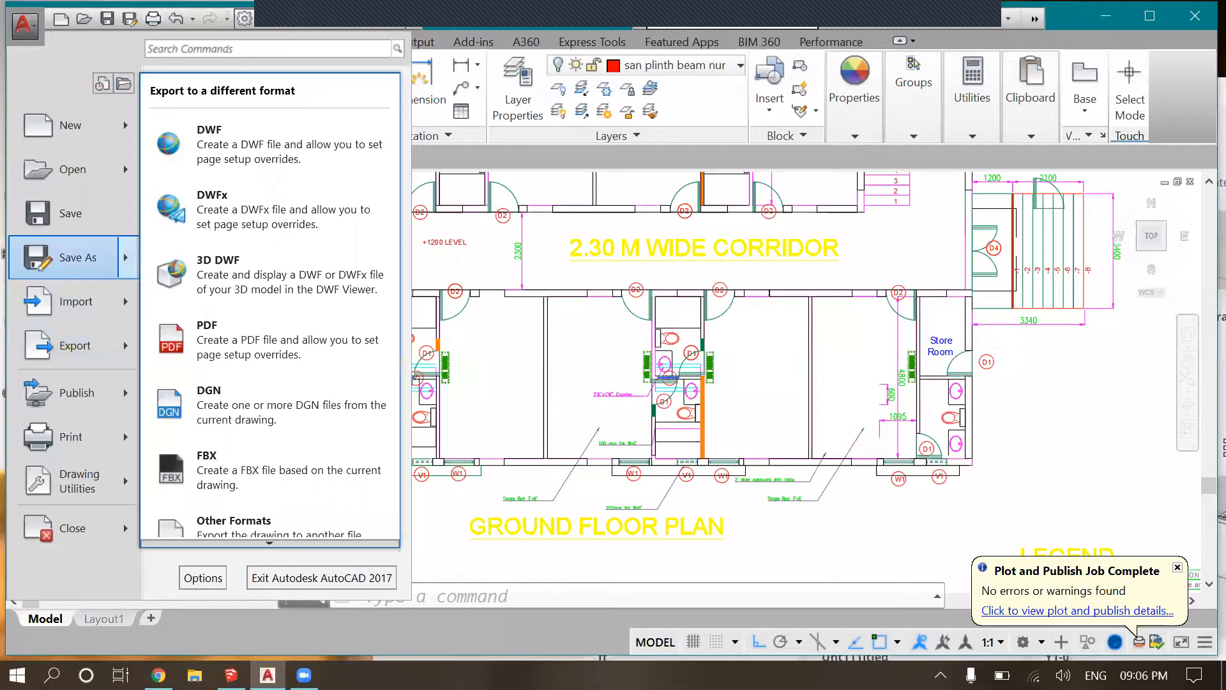
key("Escape")
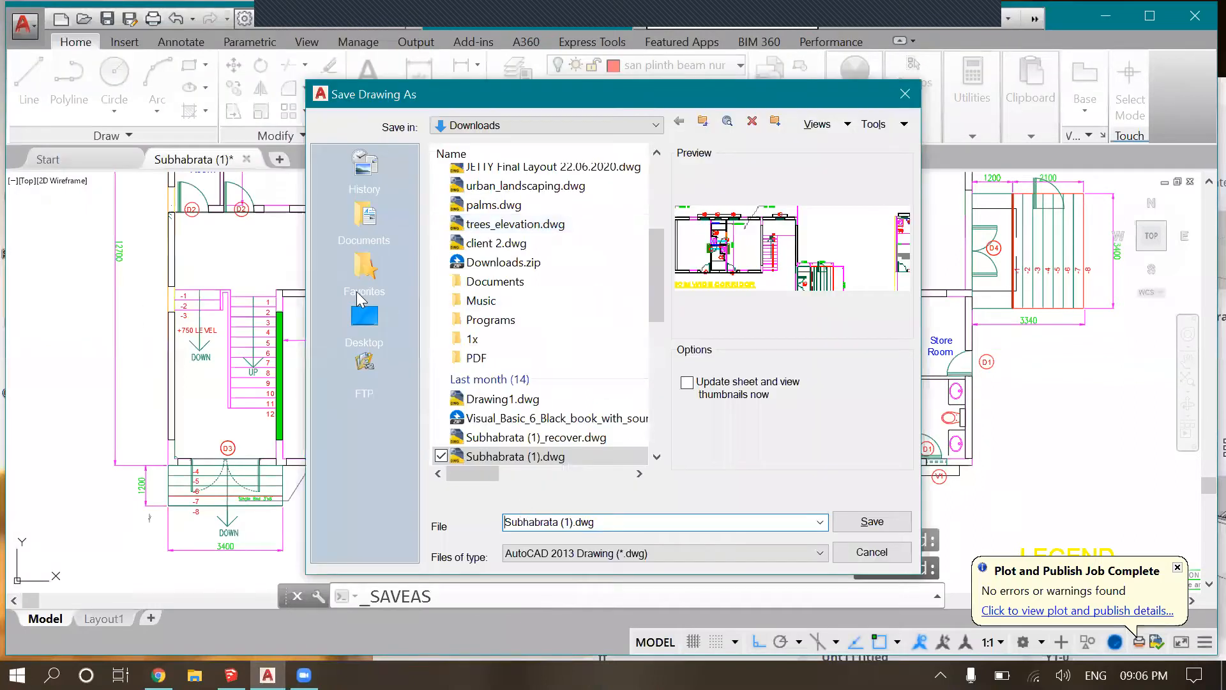
left_click(365, 224)
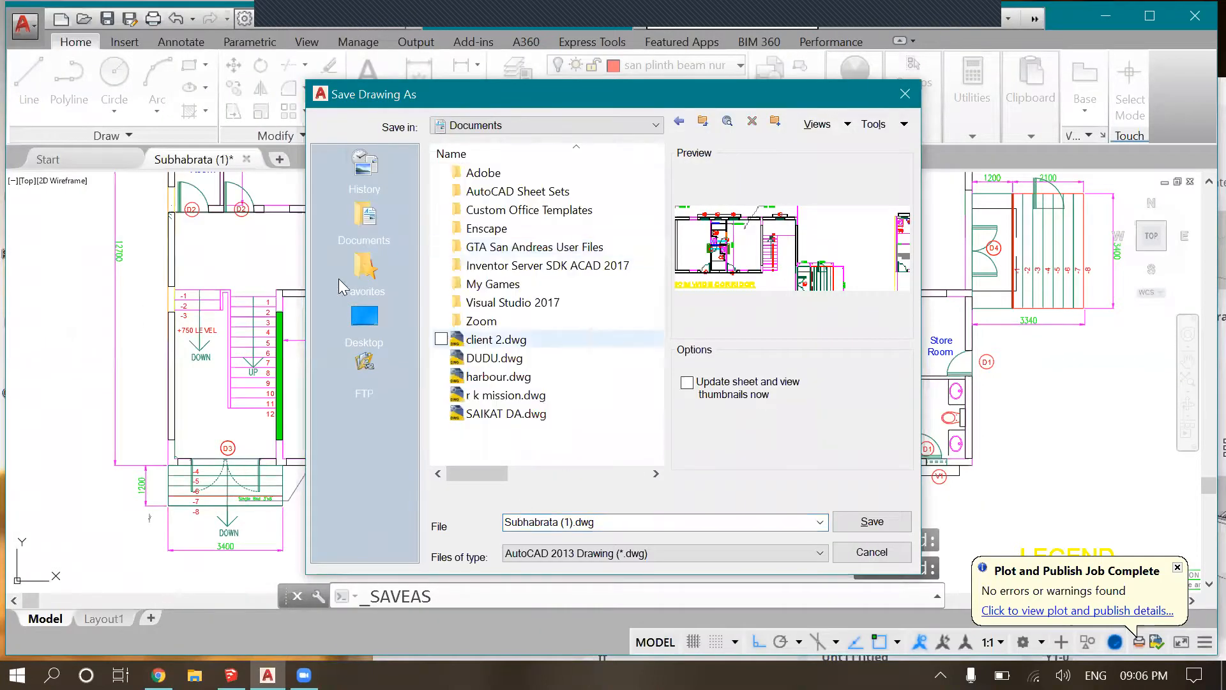
left_click(365, 316)
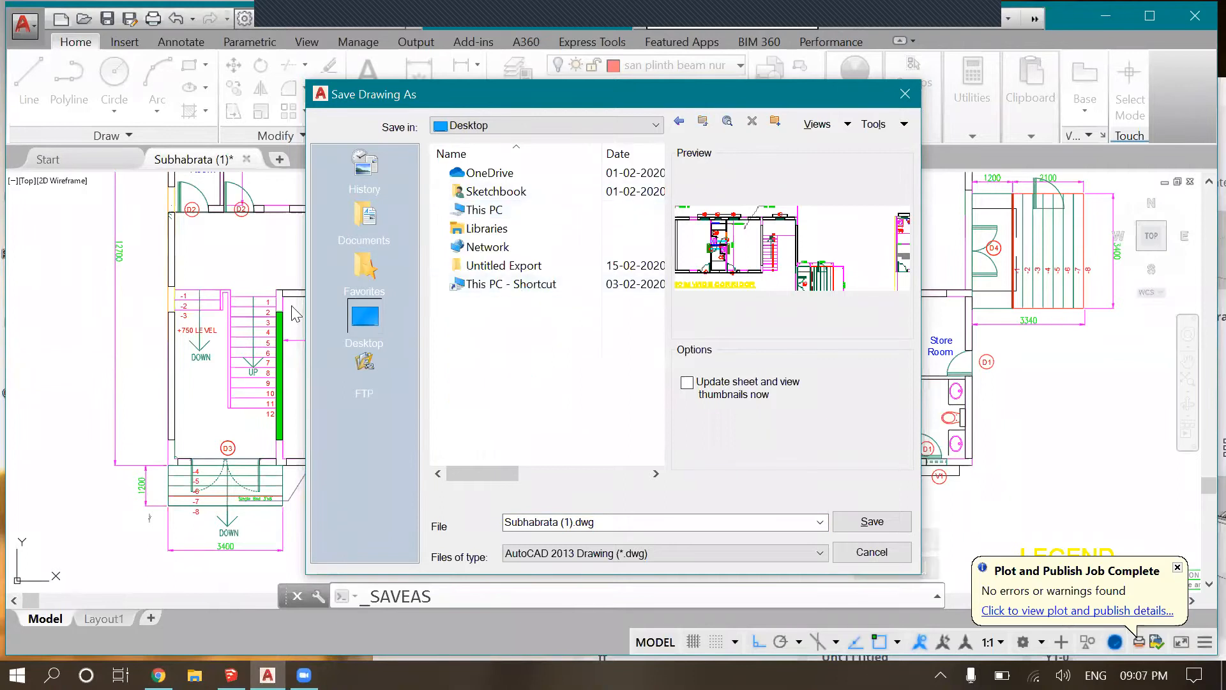
left_click(872, 521)
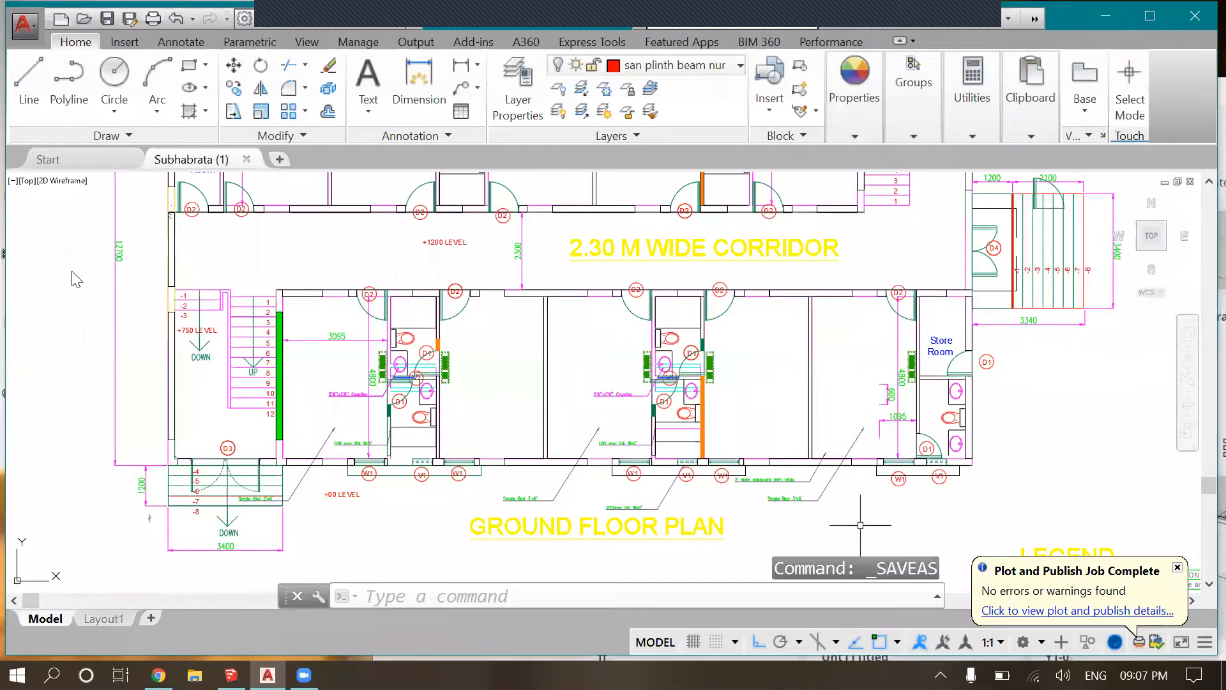
Save the drawing to the Desktop in AutoCAD 2013 DXF (*.dxf) format, replacing the existing file of that name
left_click(24, 26)
left_click(7, 255)
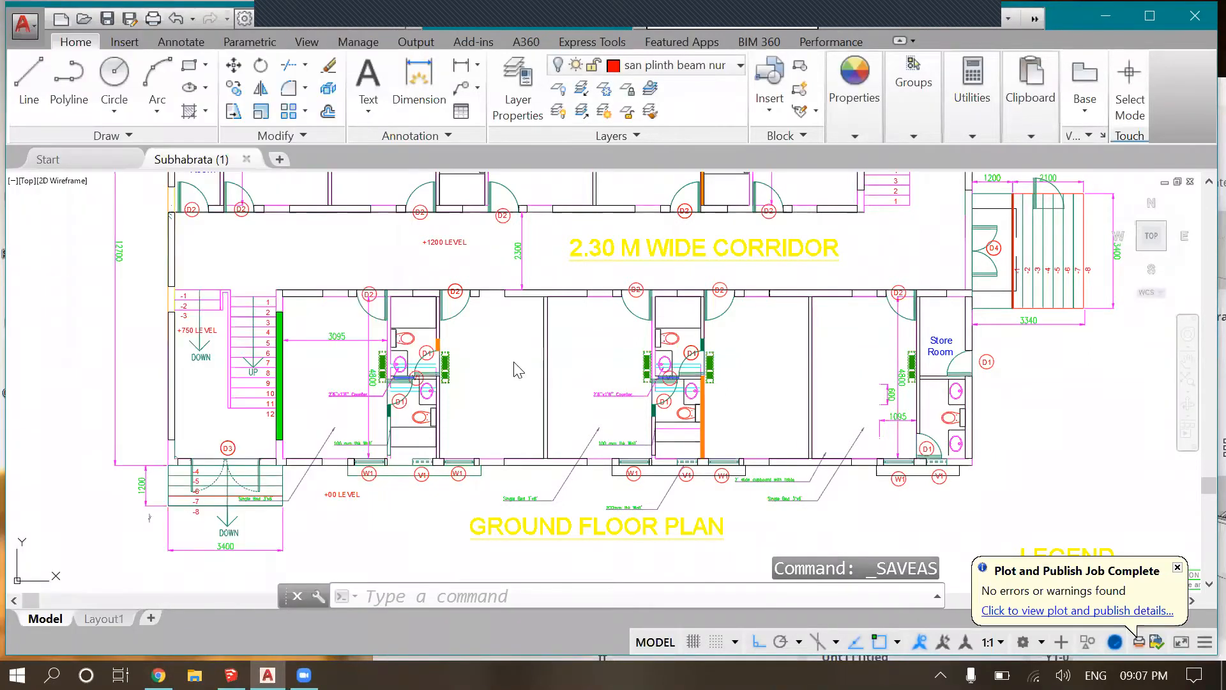
left_click(639, 553)
left_click(606, 486)
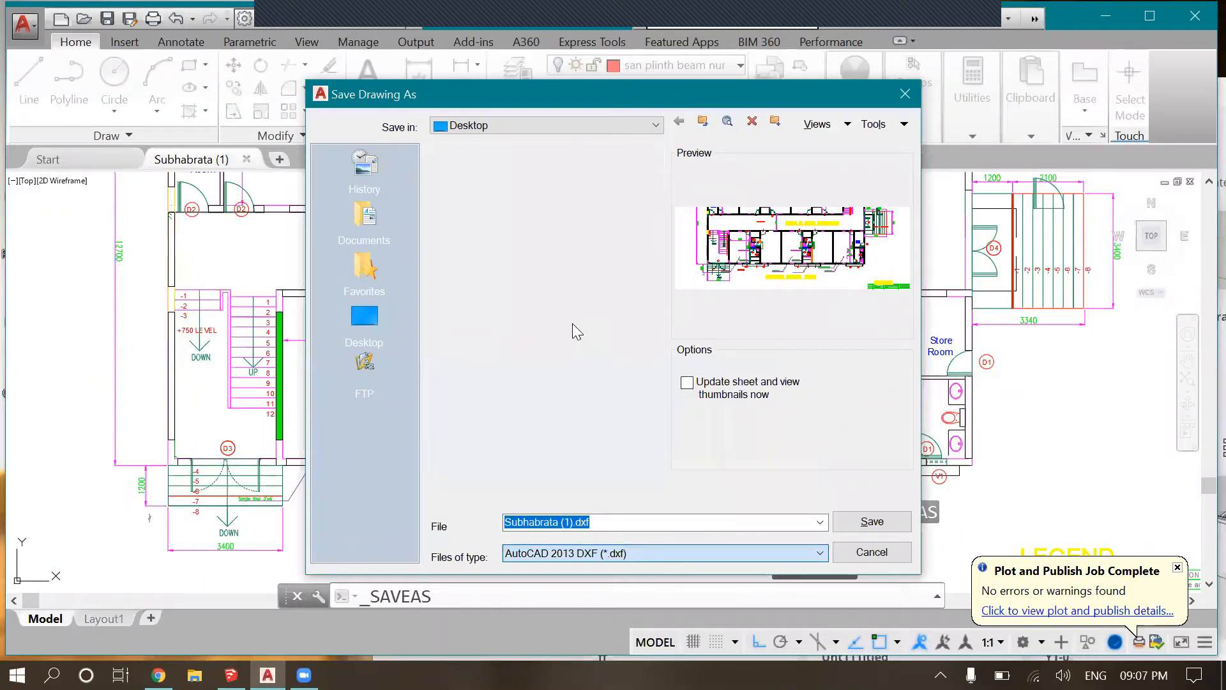
left_click(872, 521)
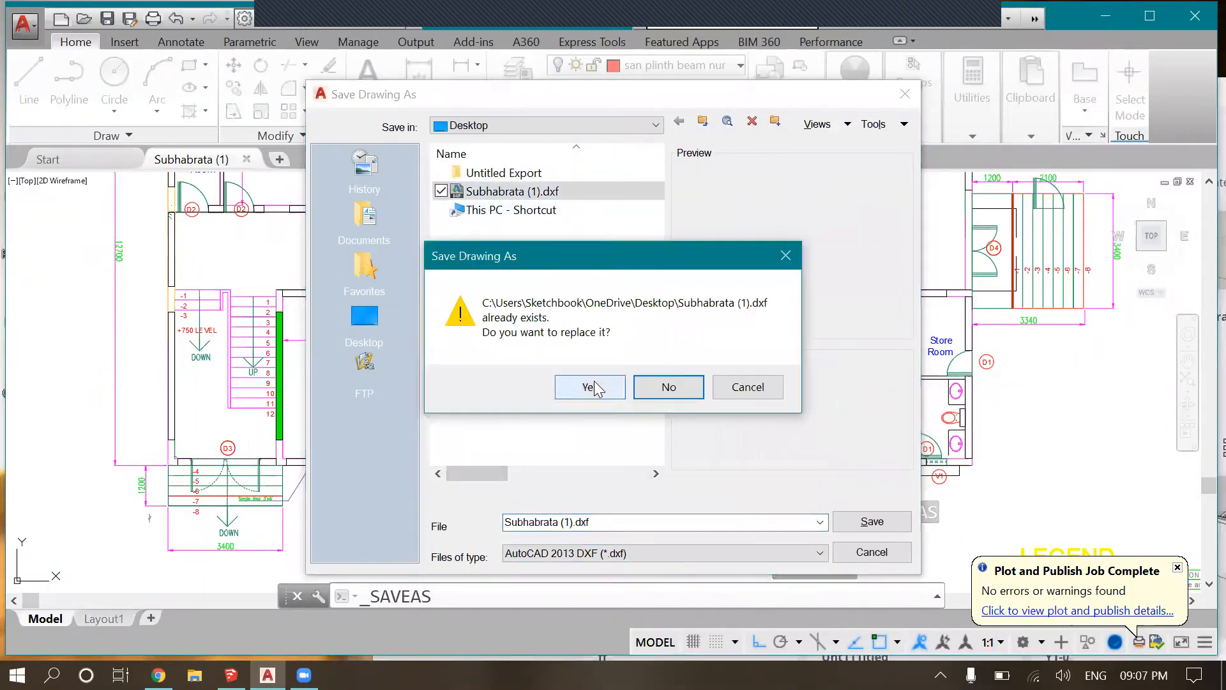
left_click(588, 386)
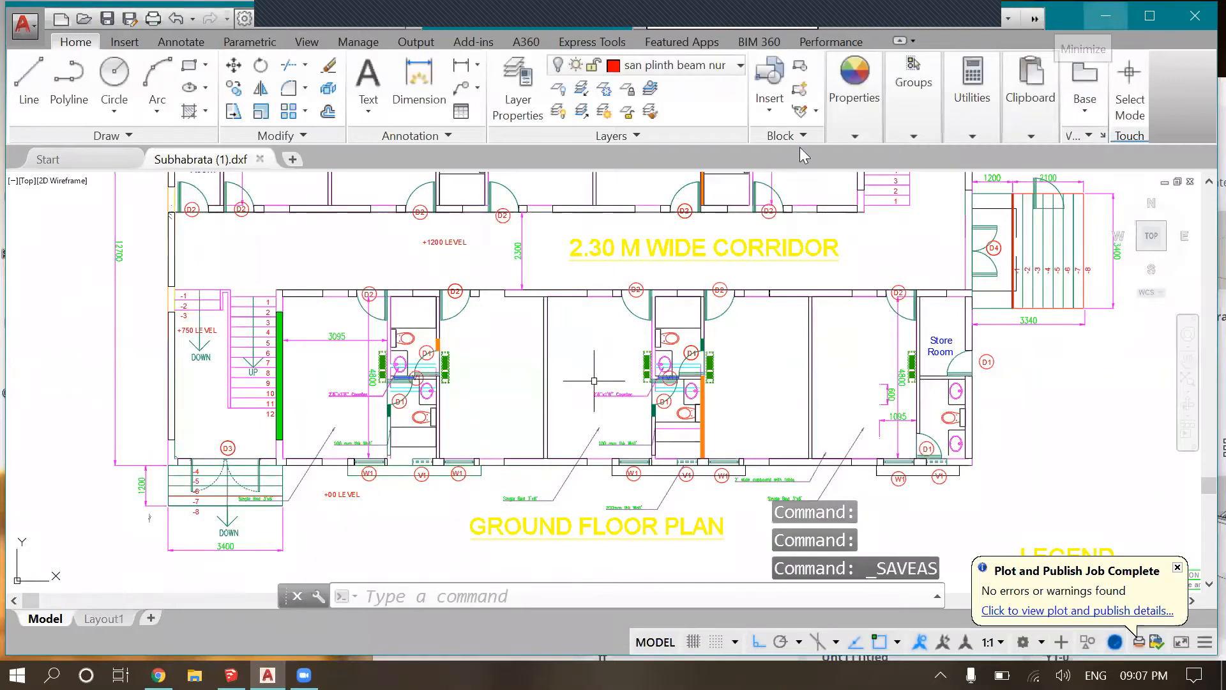
Check the saved drawing files on the desktop and return to the floor plan in AutoCAD
left_click(1111, 14)
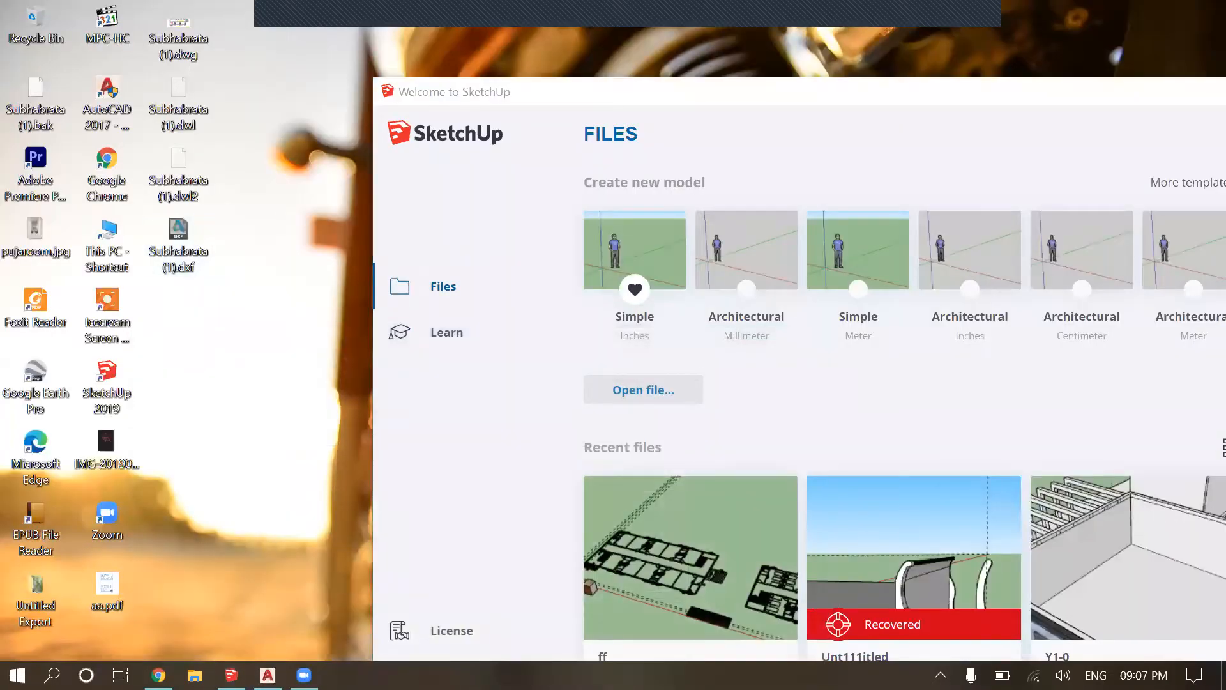
key("alt+Tab")
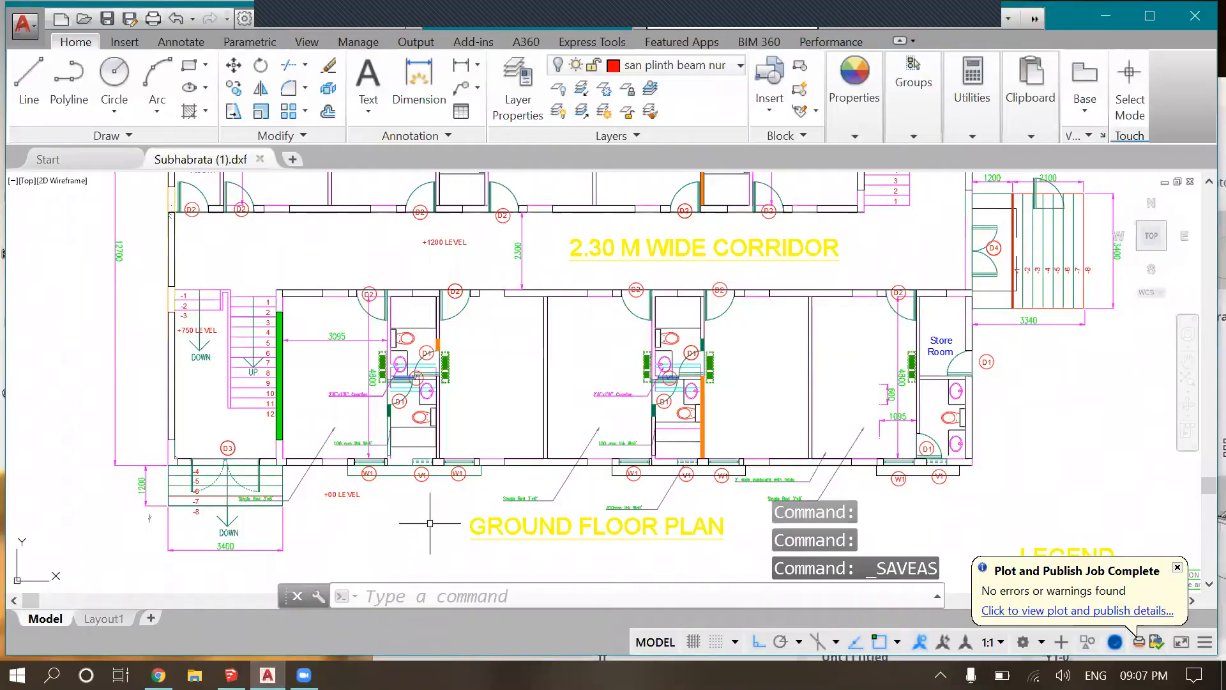
left_click(1106, 15)
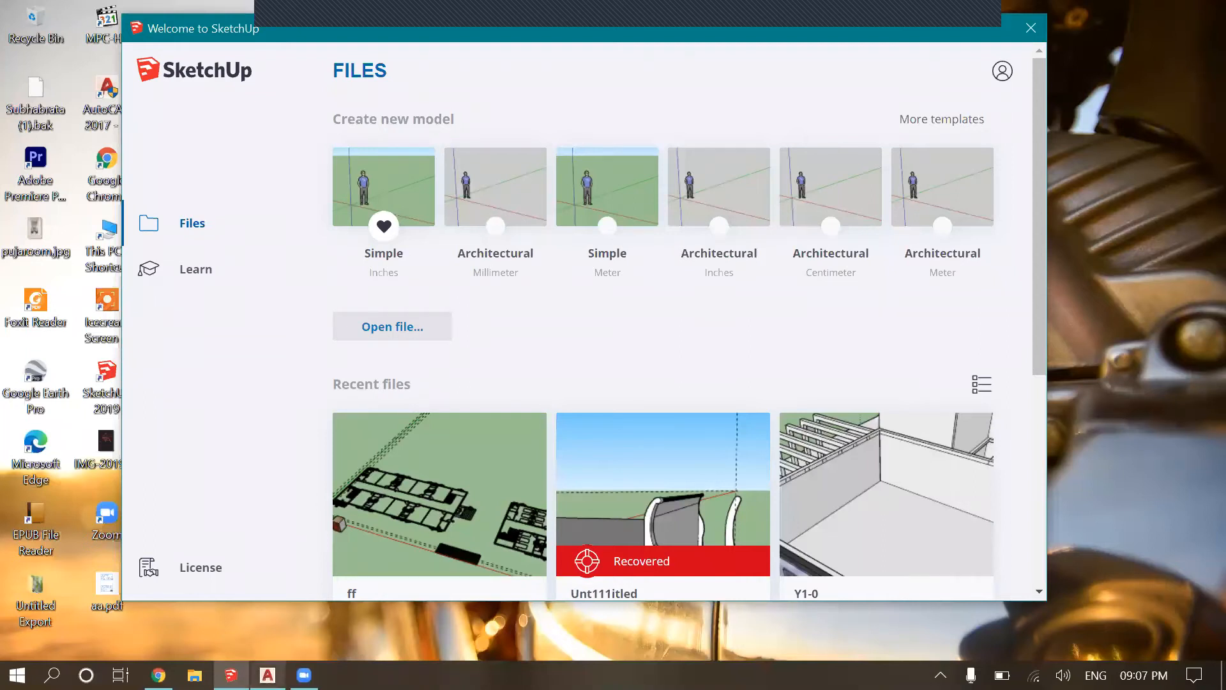
key("alt+Tab")
scroll(507, 306, "up", 5)
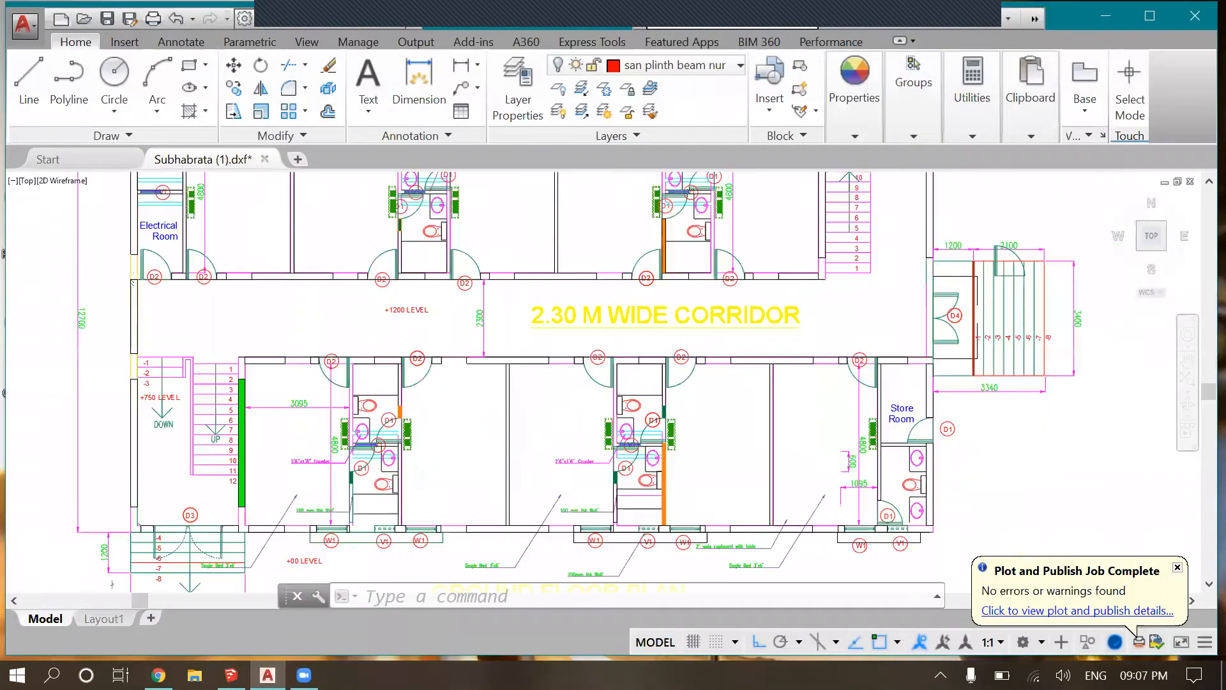
scroll(292, 254, "down", 2)
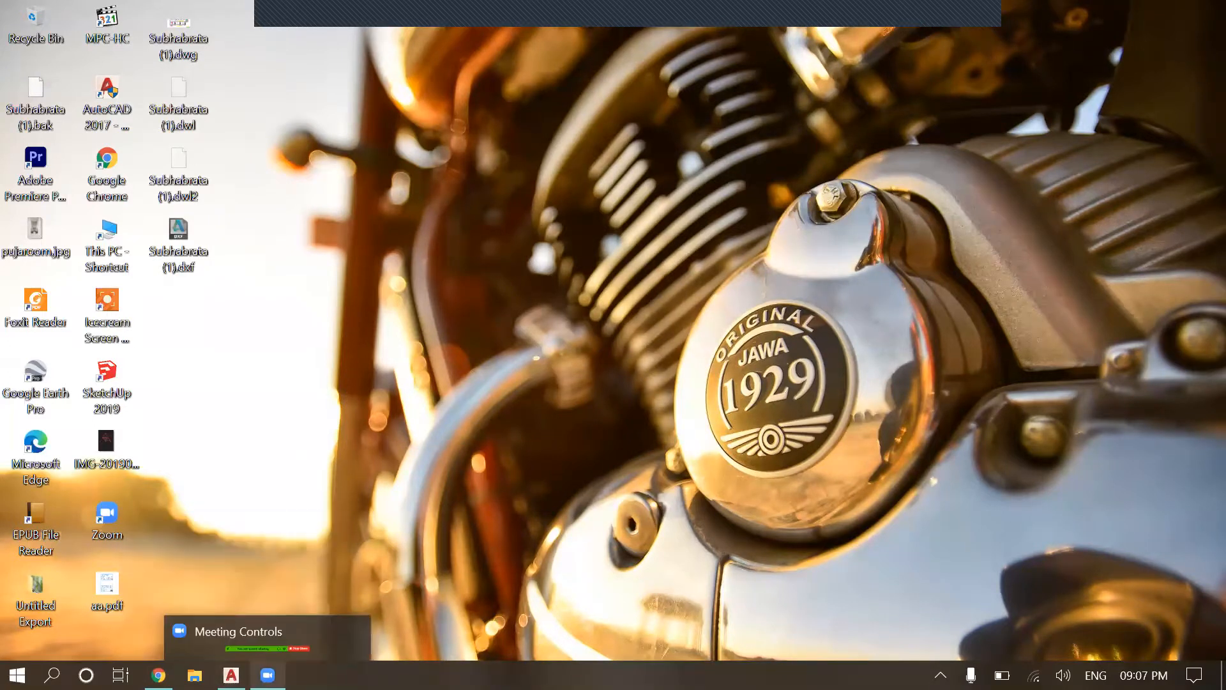
mouse_move(232, 674)
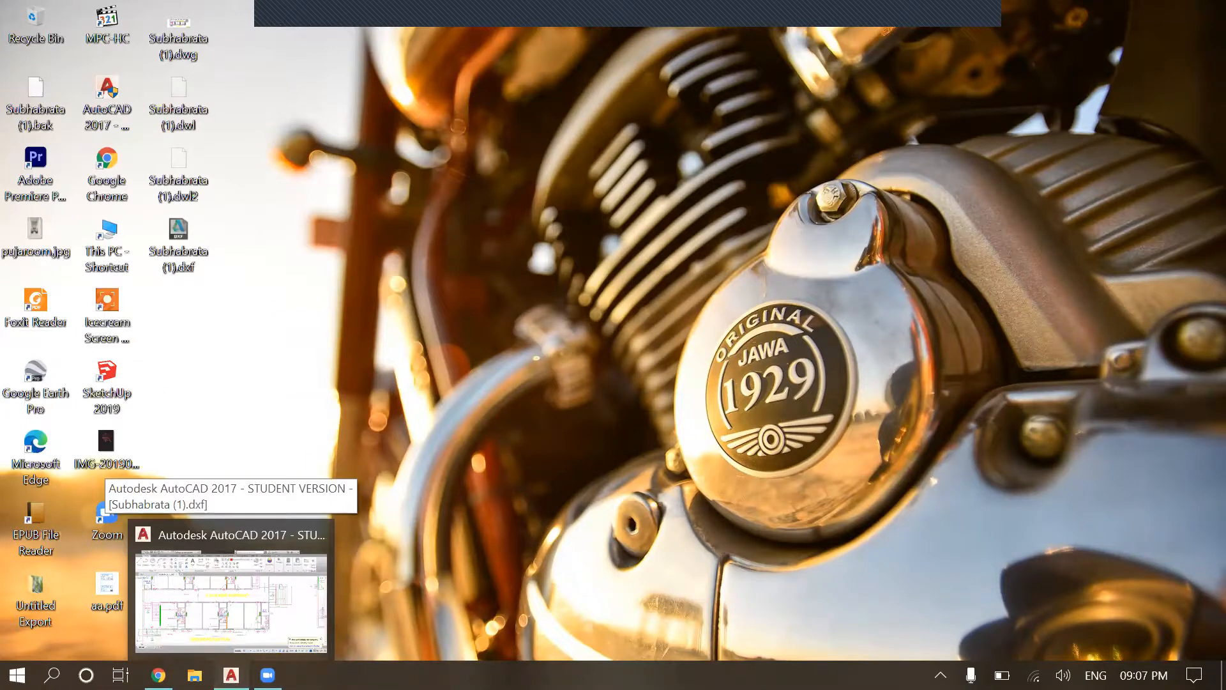
left_click(231, 588)
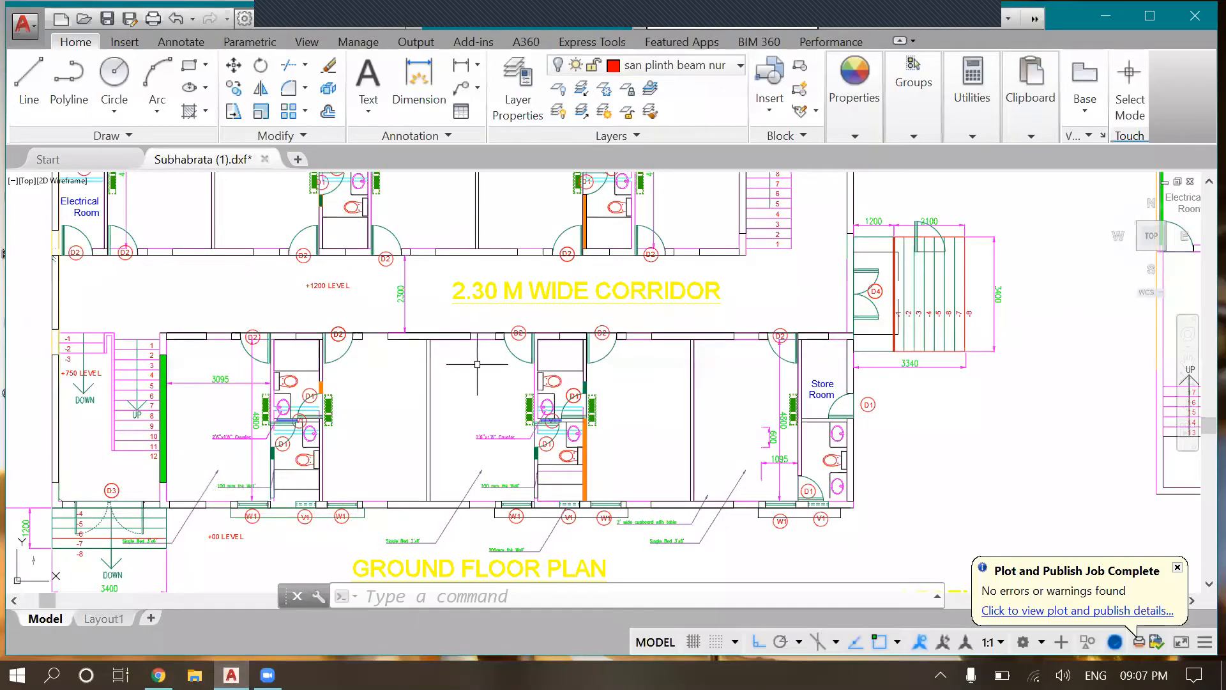
Examine the ground floor walls and the legend's door, window and ventilator sizes and cill/lintel levels
scroll(477, 364, "down", 2)
scroll(571, 297, "up", 5)
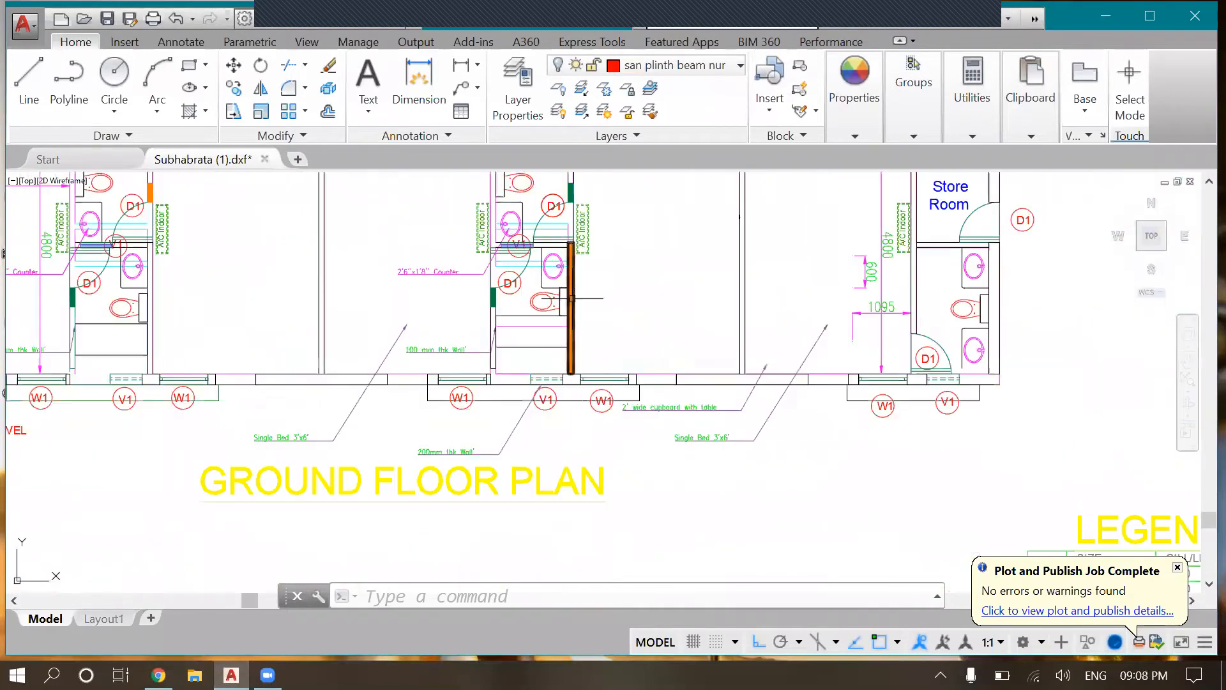
scroll(488, 282, "down", 4)
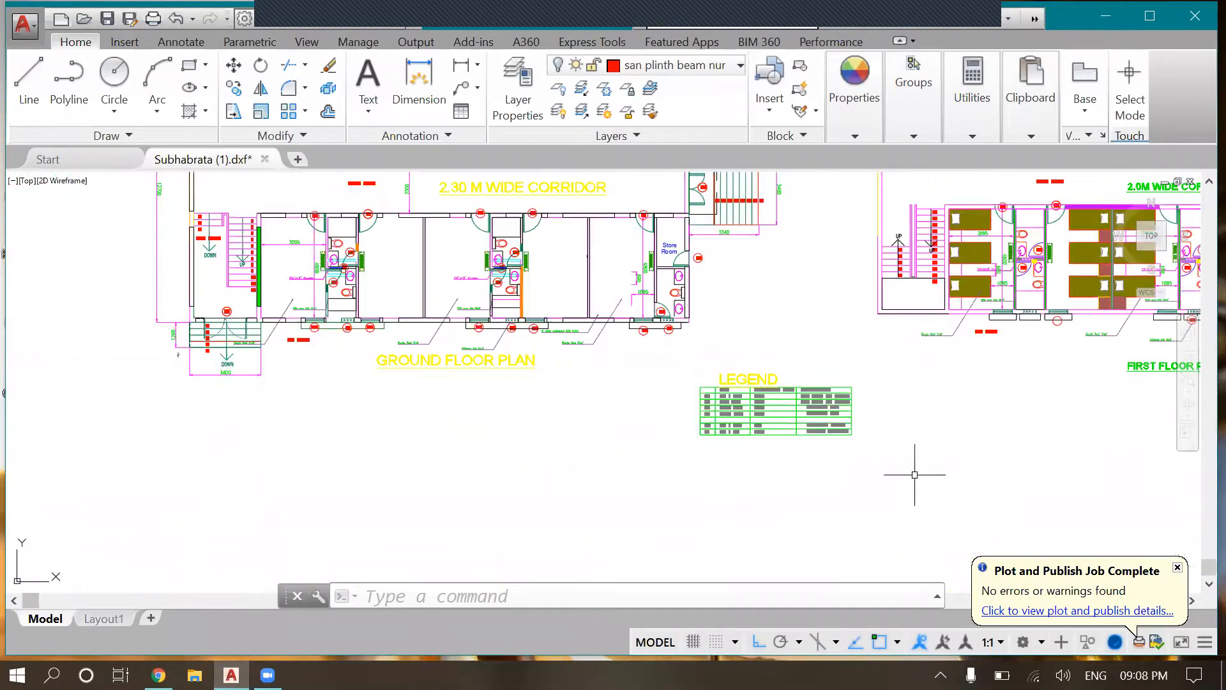
scroll(914, 475, "up", 4)
scroll(421, 383, "up", 2)
scroll(540, 439, "down", 4)
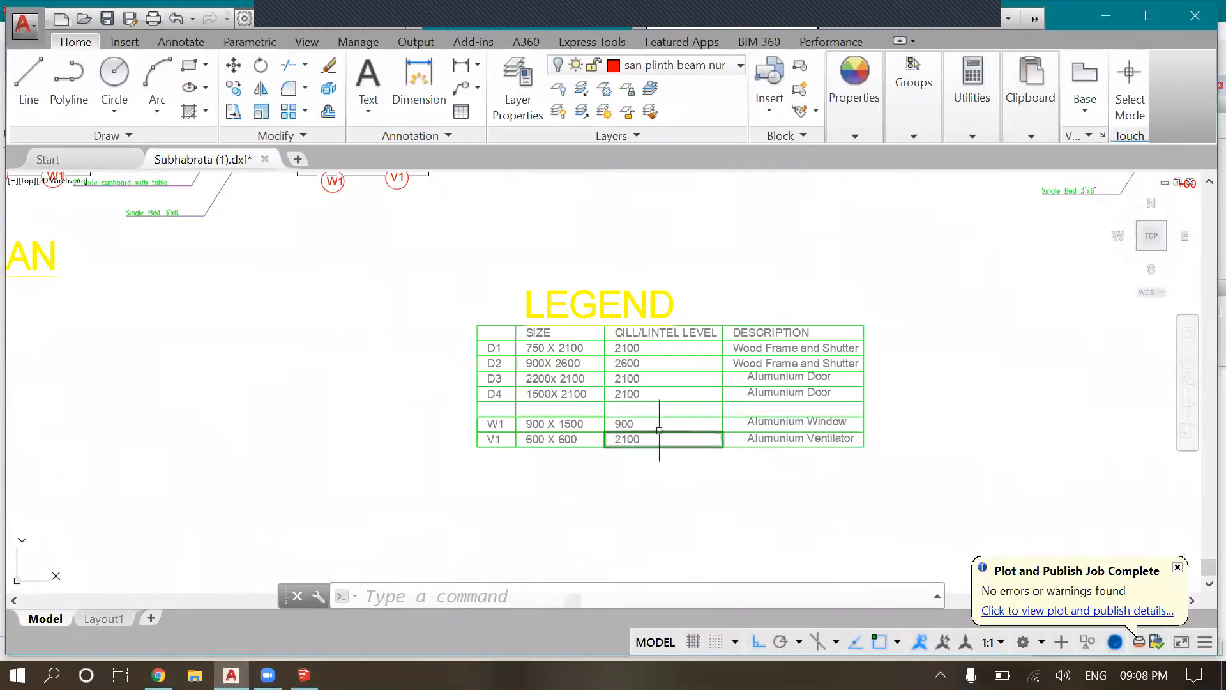
scroll(552, 406, "down", 3)
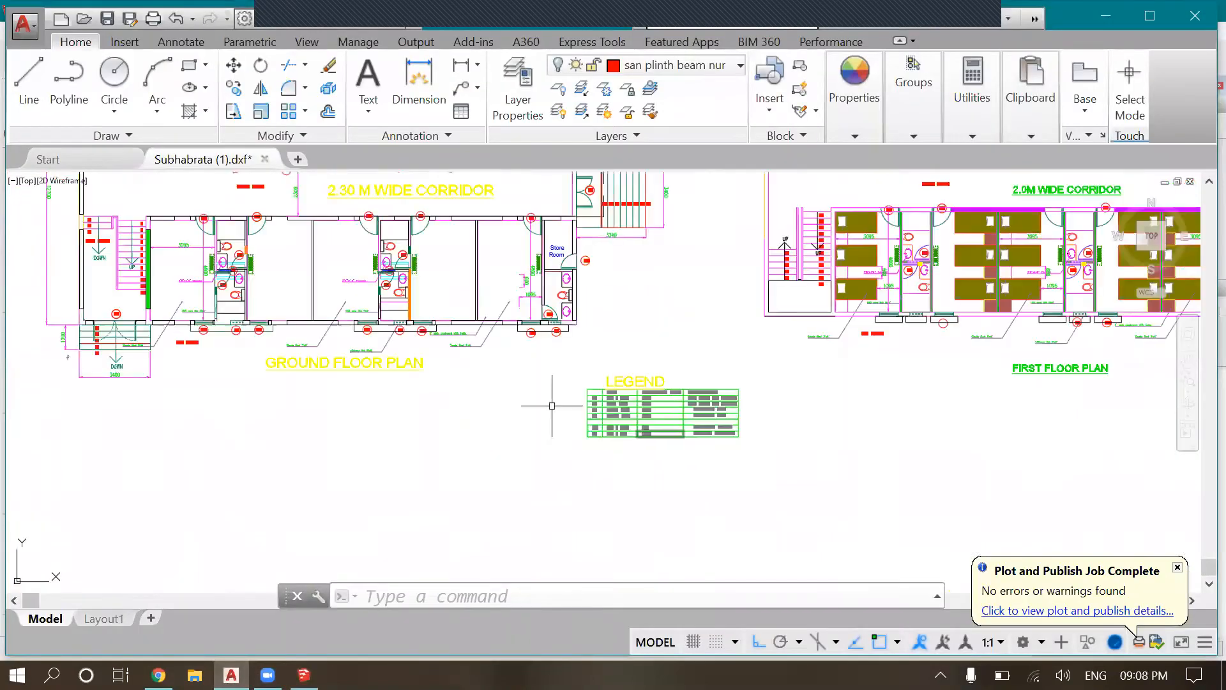
Examine the ground floor staircase, its numbered steps and level marks, and the entrance steps outside door D3
scroll(625, 277, "up", 3)
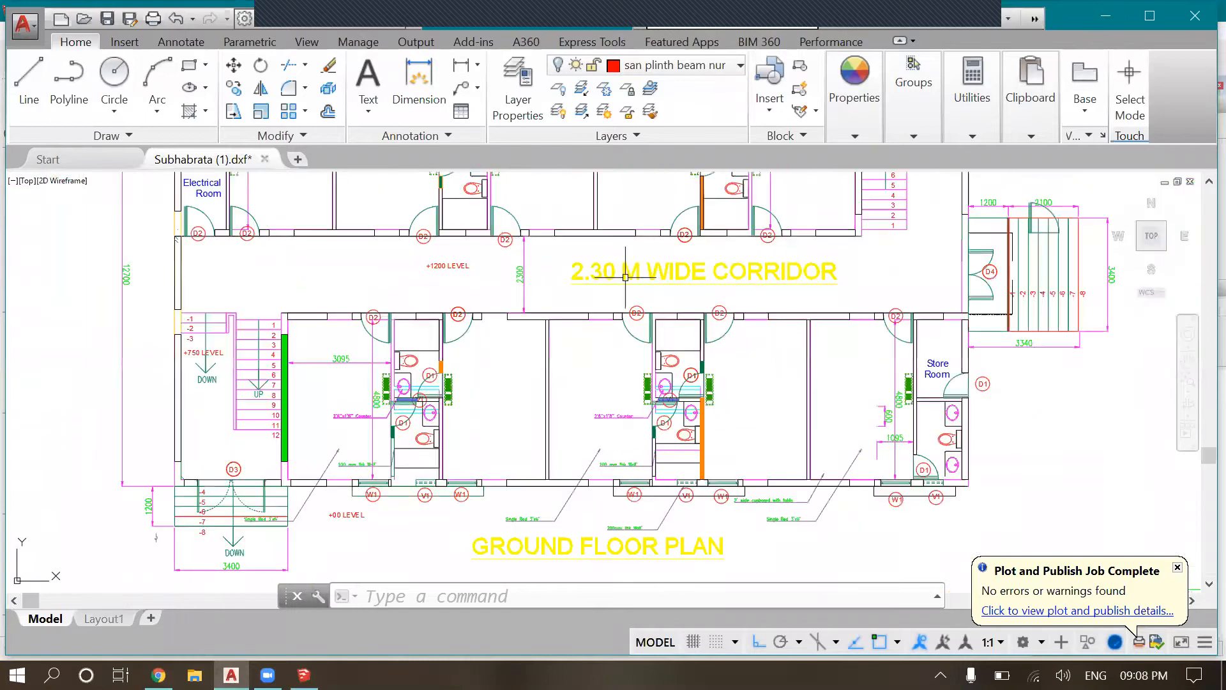
scroll(626, 276, "down", 3)
scroll(406, 293, "up", 3)
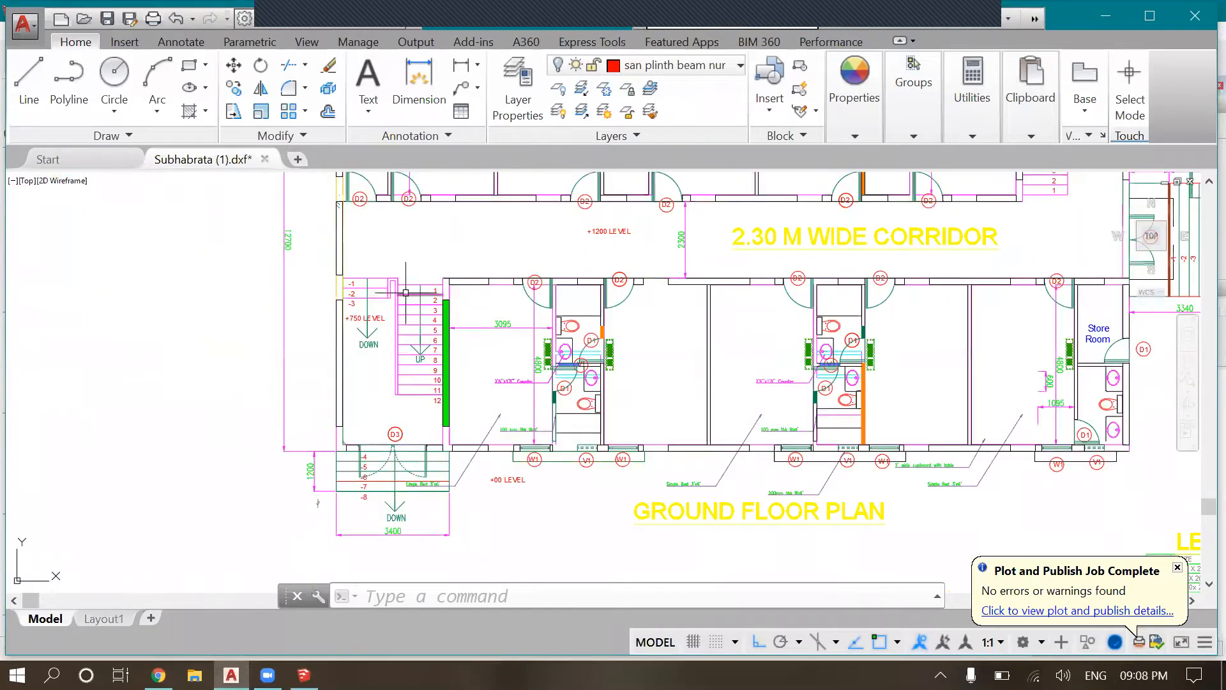
scroll(406, 292, "up", 2)
scroll(424, 232, "down", 3)
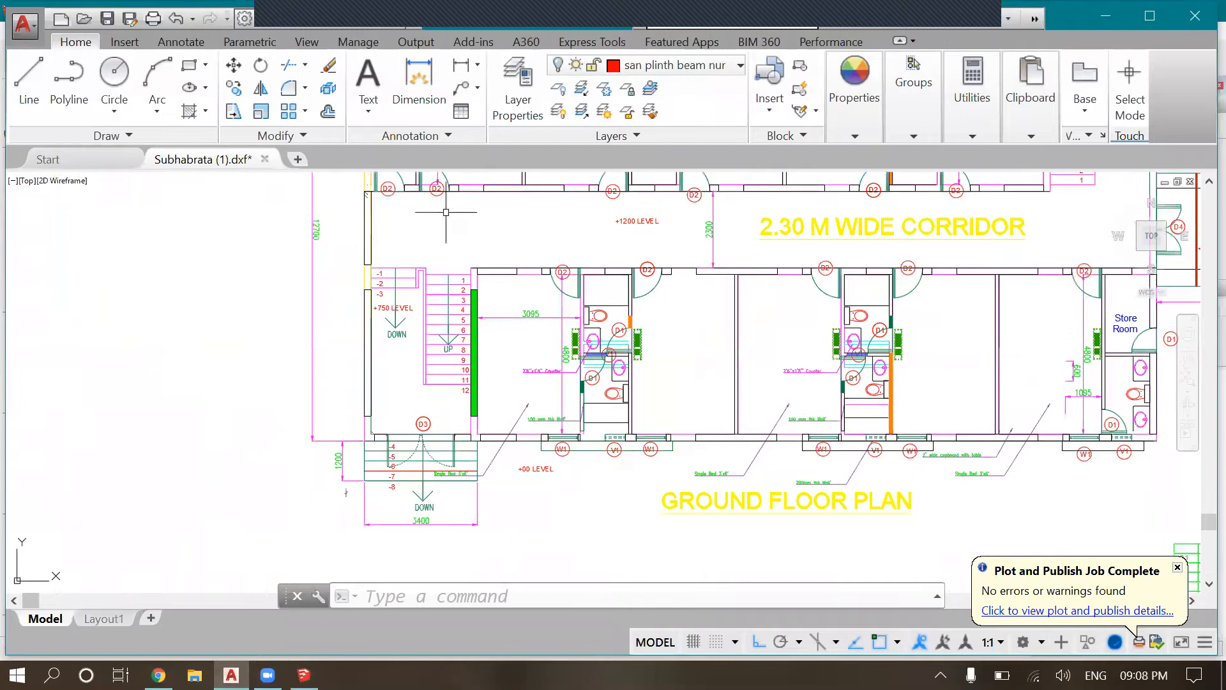
scroll(424, 232, "up", 3)
scroll(466, 249, "down", 3)
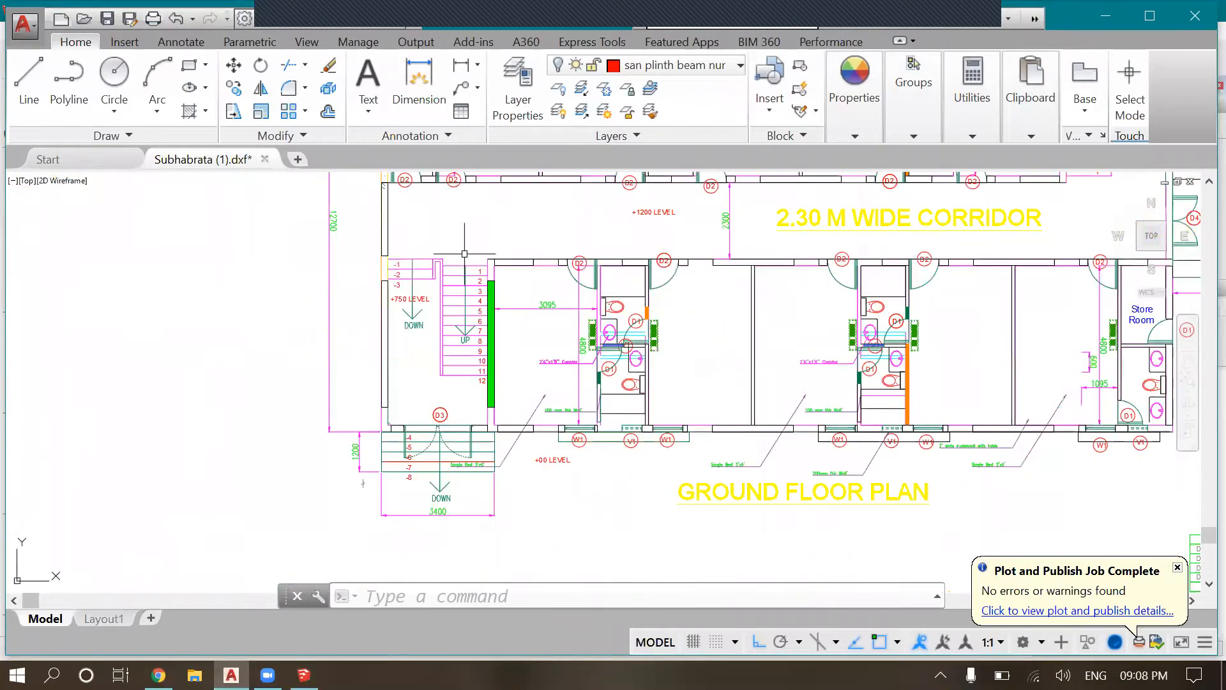
scroll(443, 429, "up", 3)
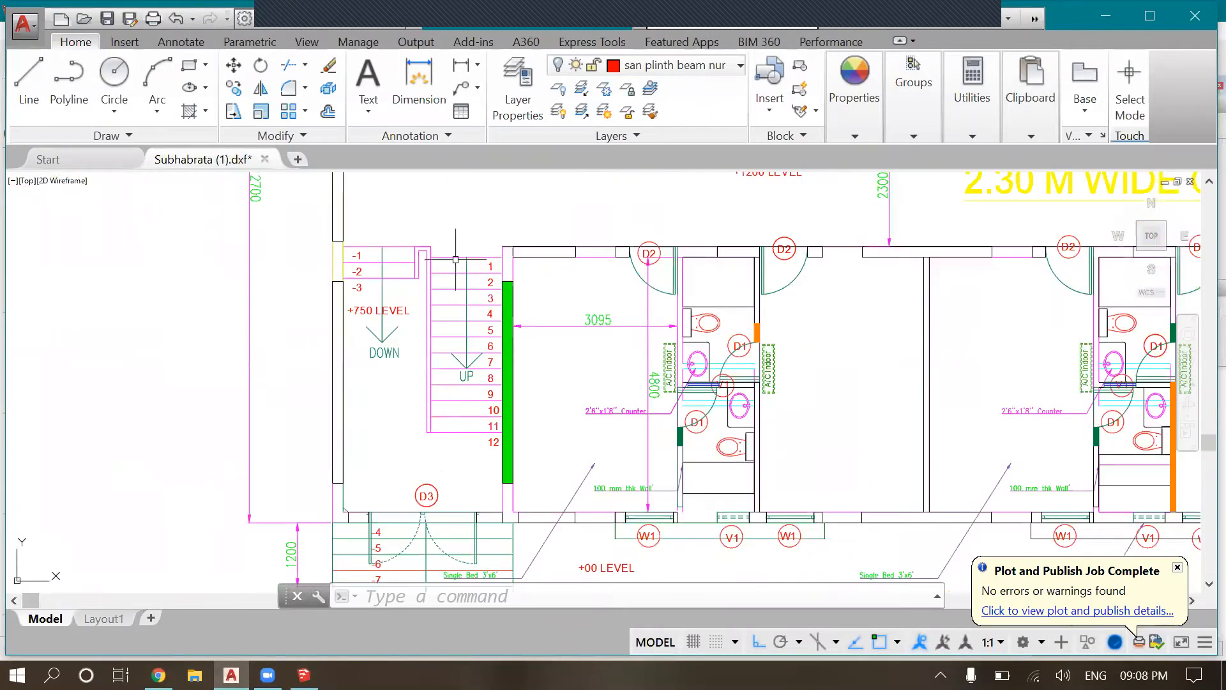
scroll(359, 227, "up", 2)
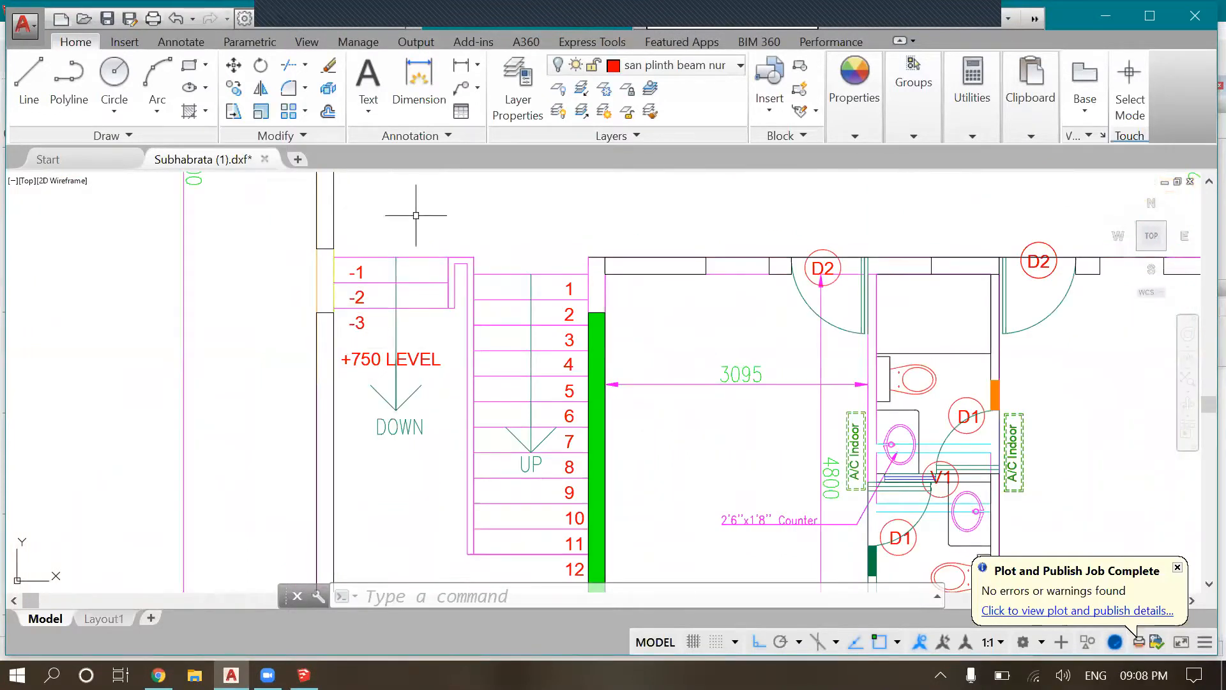
scroll(416, 215, "down", 3)
scroll(407, 230, "up", 3)
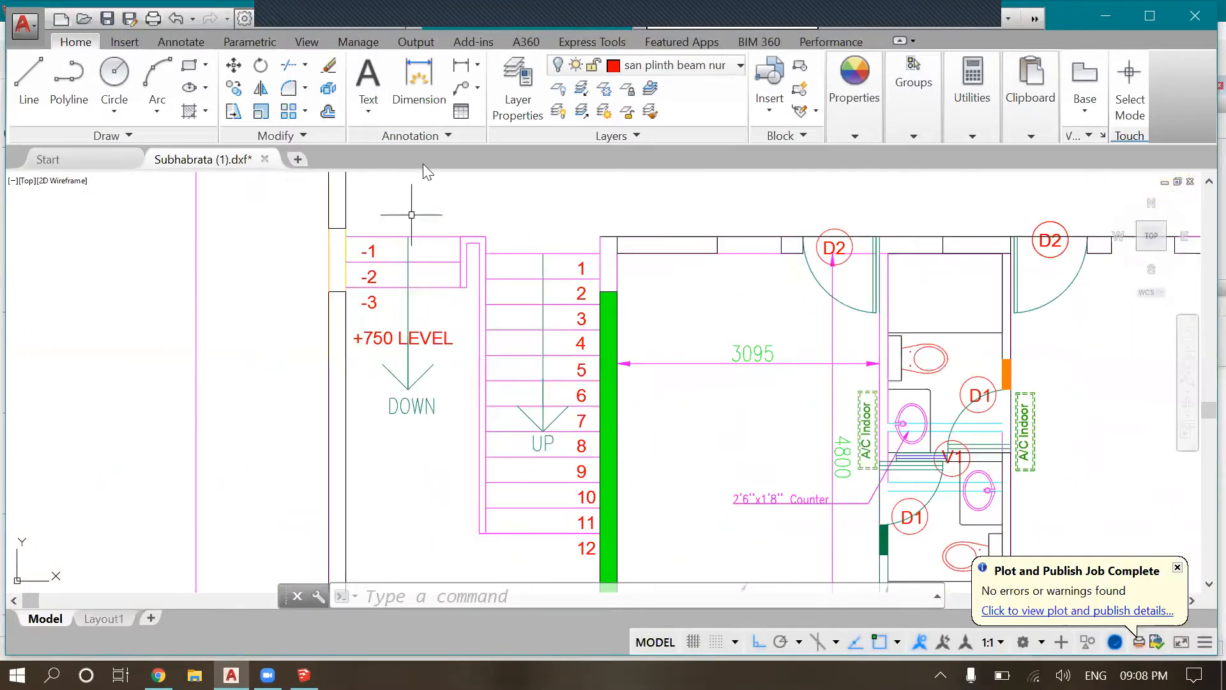
scroll(407, 187, "down", 1)
scroll(350, 210, "down", 1)
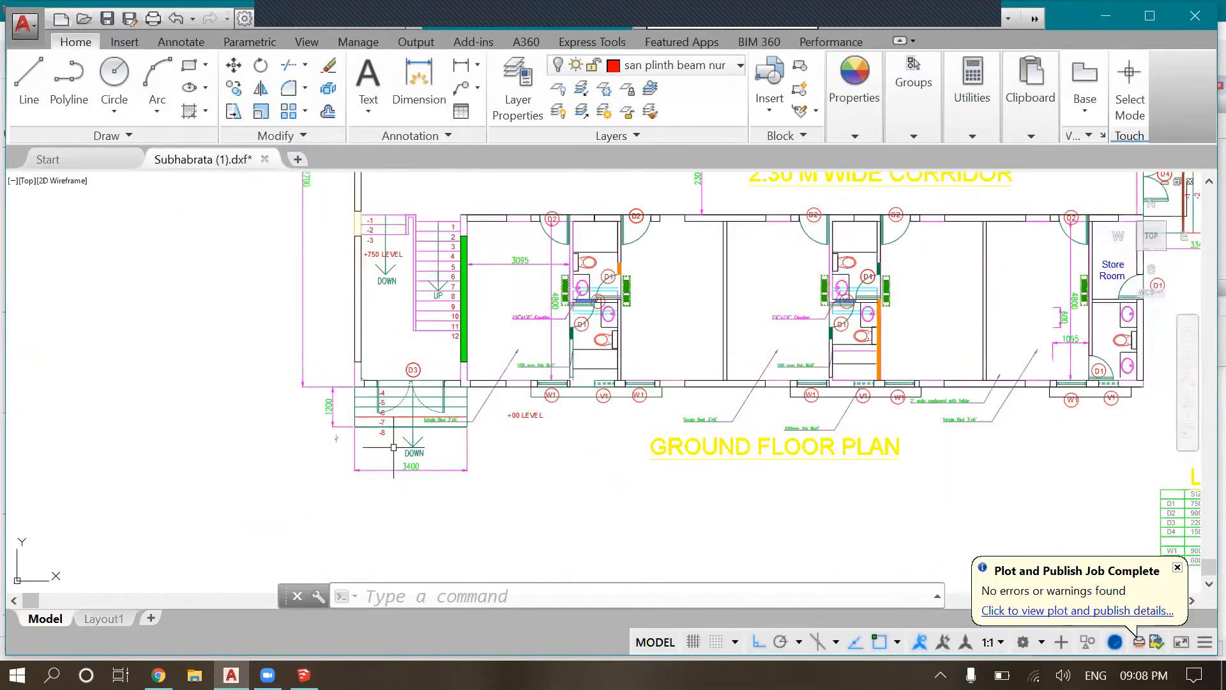
scroll(401, 439, "up", 2)
scroll(374, 344, "down", 2)
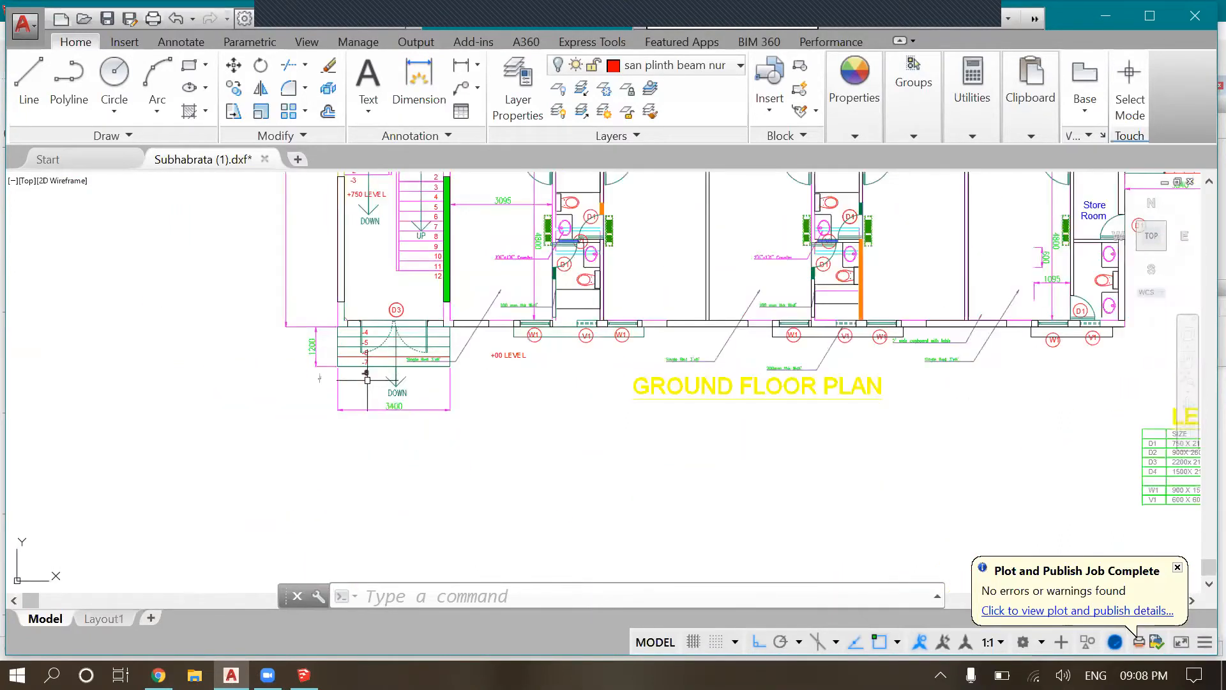
Examine the entrance steps outside doors D3 and D4 and their step numbers, and view both floor plans together
scroll(367, 379, "up", 2)
scroll(366, 368, "down", 2)
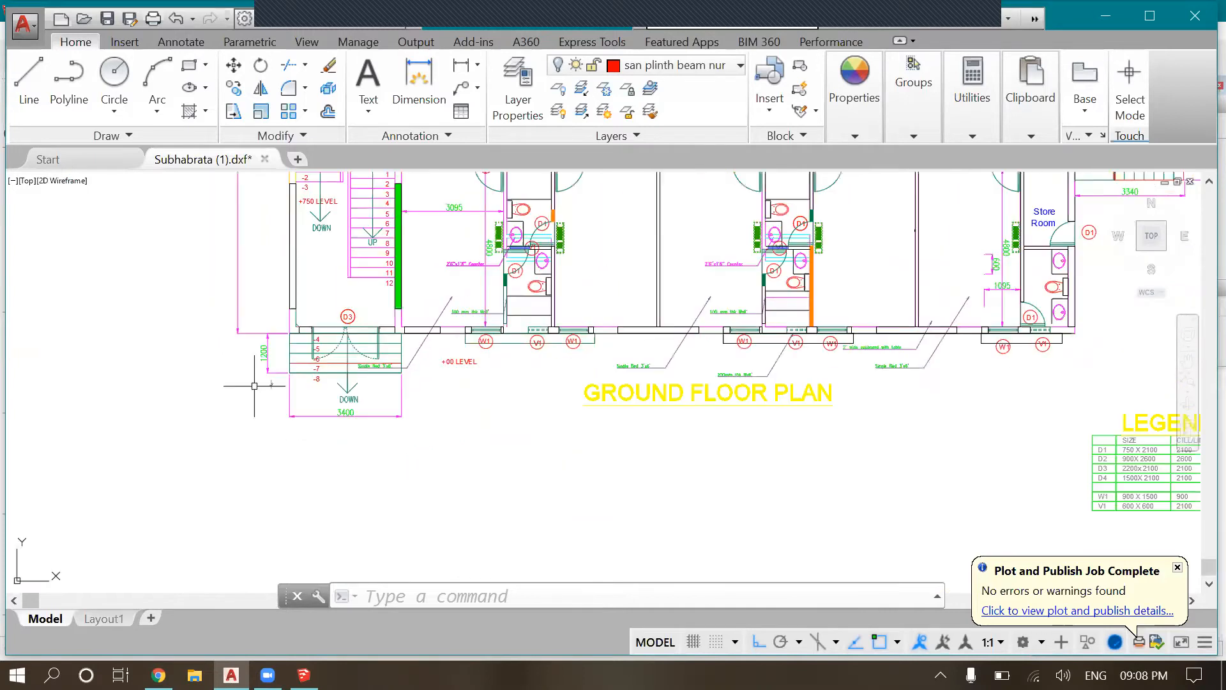
scroll(253, 387, "down", 1)
scroll(869, 210, "up", 1)
scroll(869, 210, "up", 1)
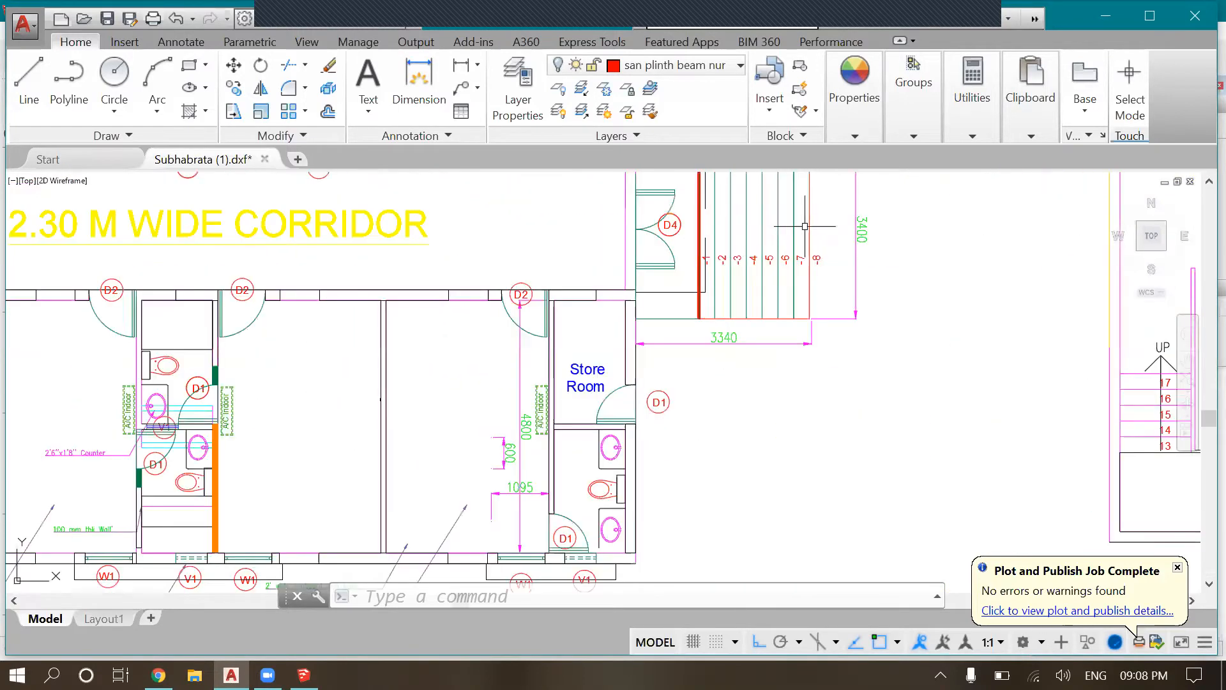
scroll(843, 217, "up", 1)
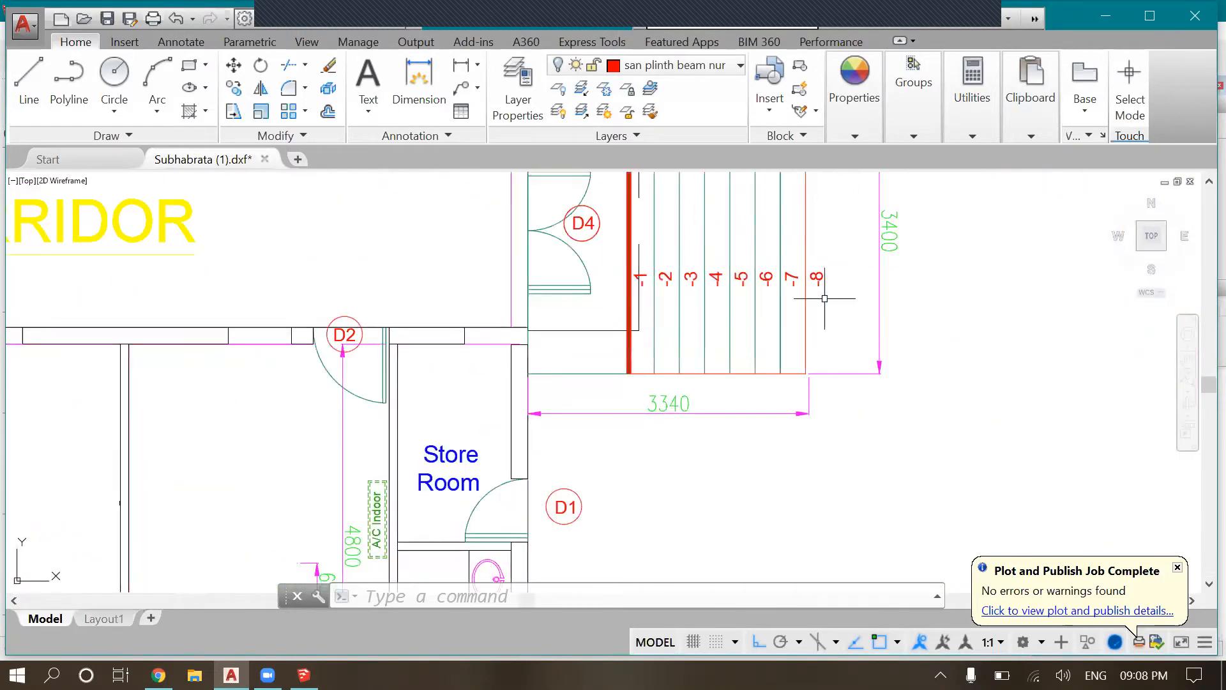
scroll(825, 298, "down", 6)
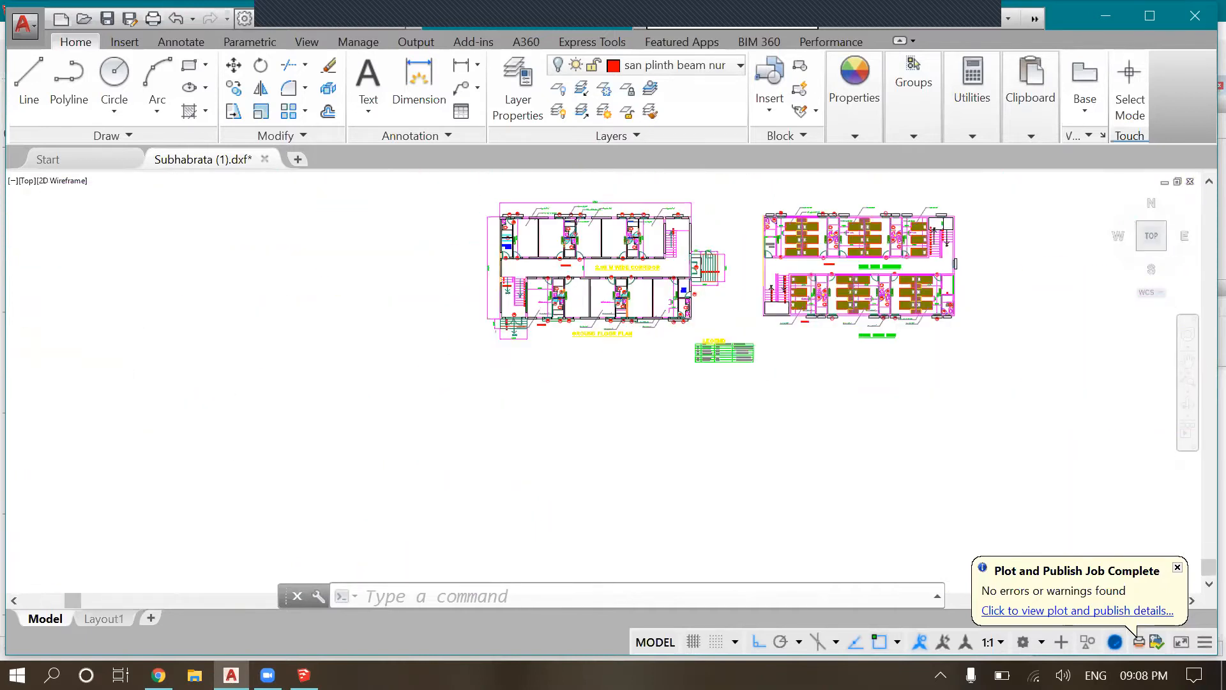
scroll(590, 265, "up", 2)
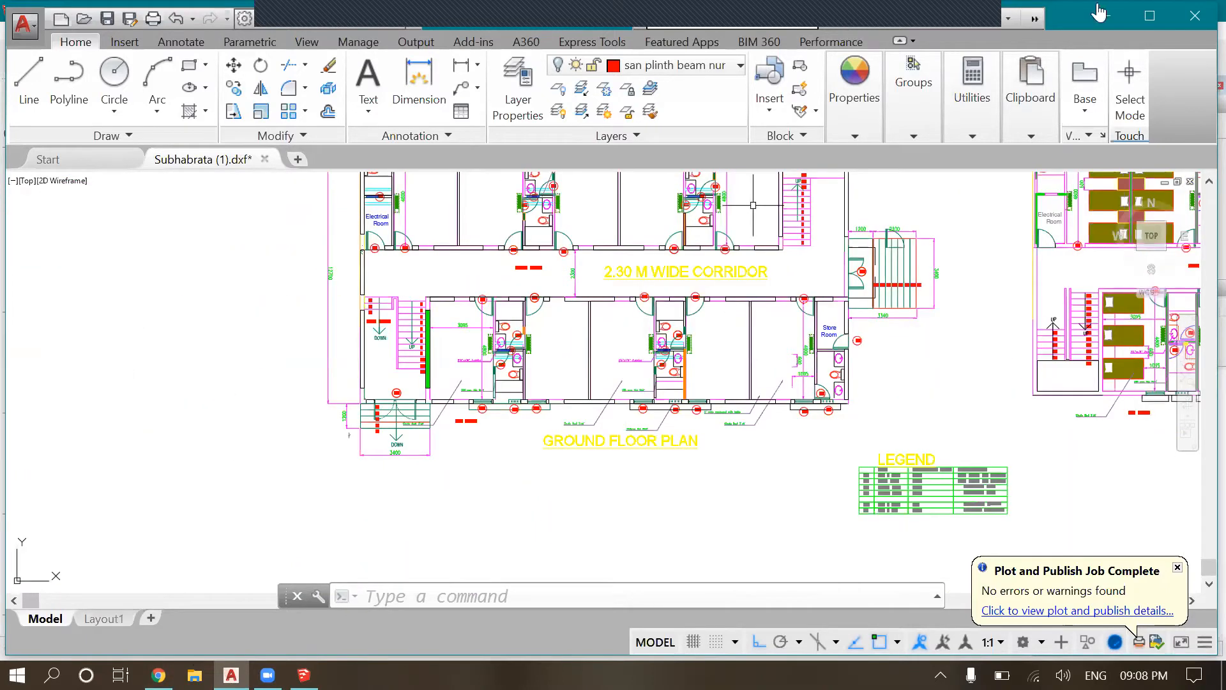
Check SketchUp, return to AutoCAD, and examine the ground floor's corridor, rooms, toilets and stairs
left_click(1103, 14)
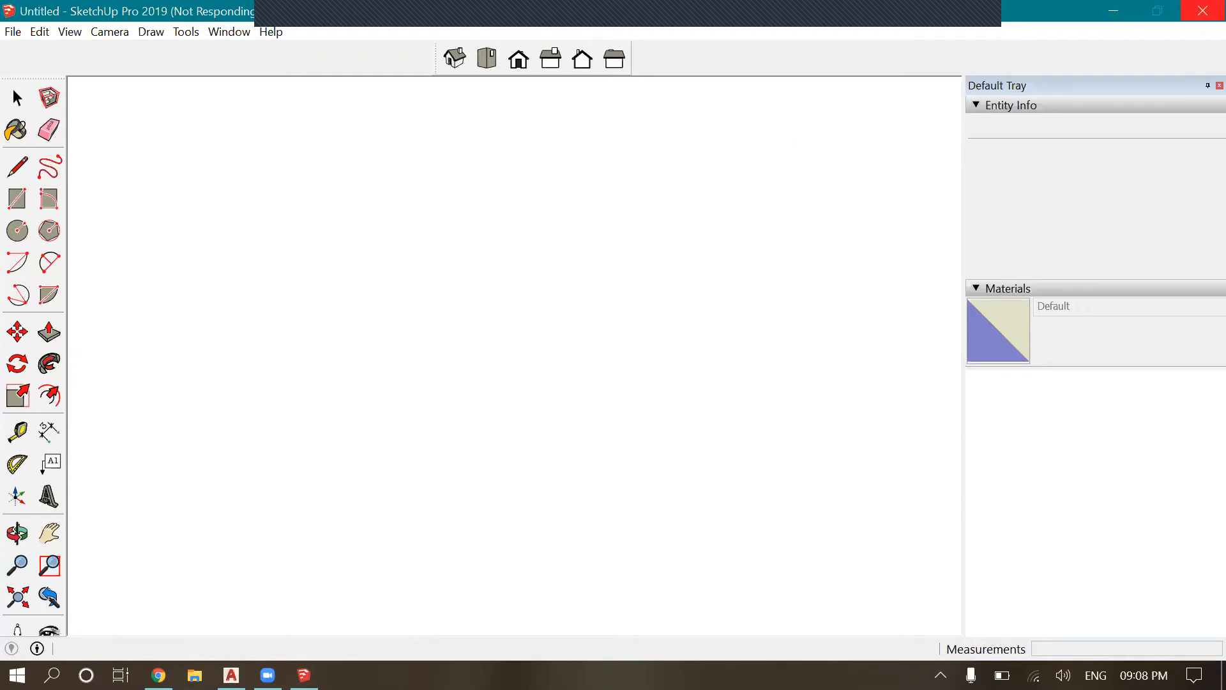
left_click(232, 675)
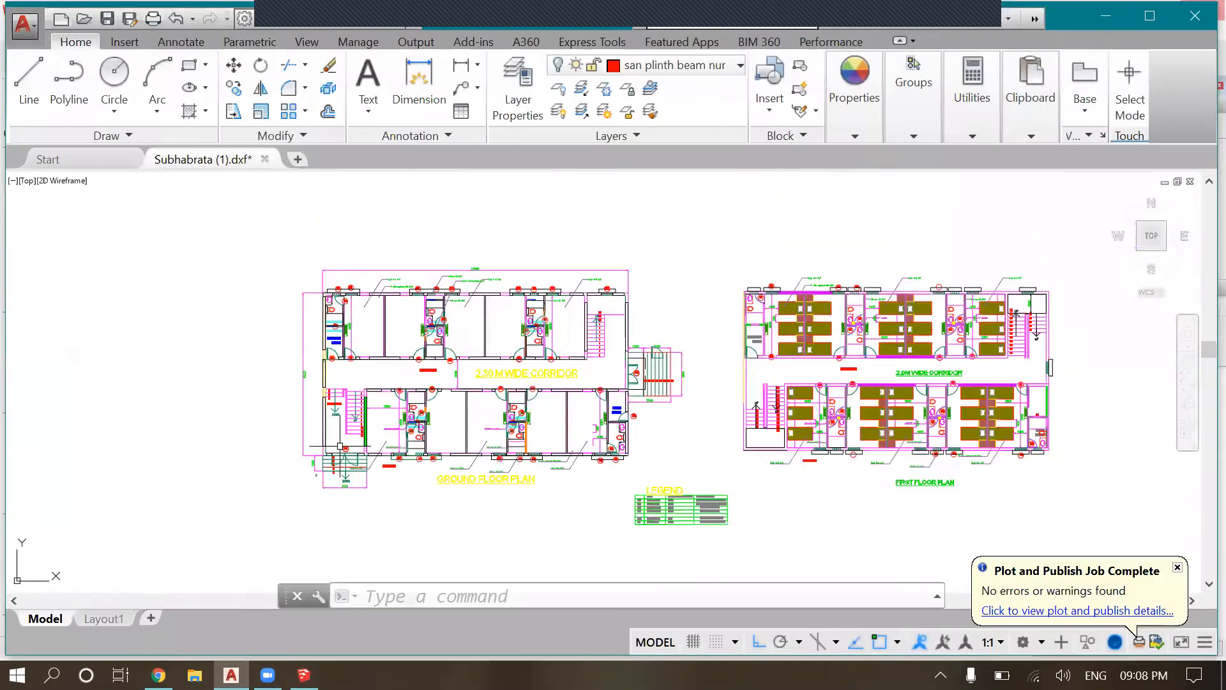
scroll(500, 249, "up", 5)
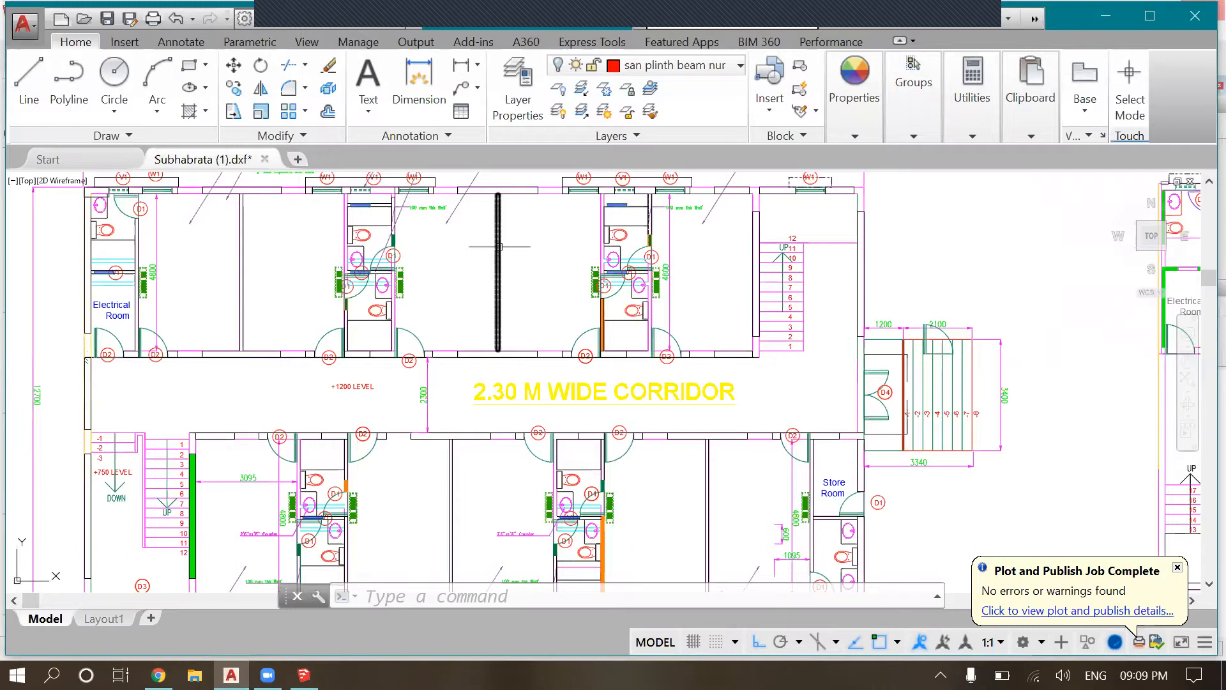
scroll(500, 246, "down", 3)
scroll(415, 474, "up", 2)
scroll(415, 474, "up", 2)
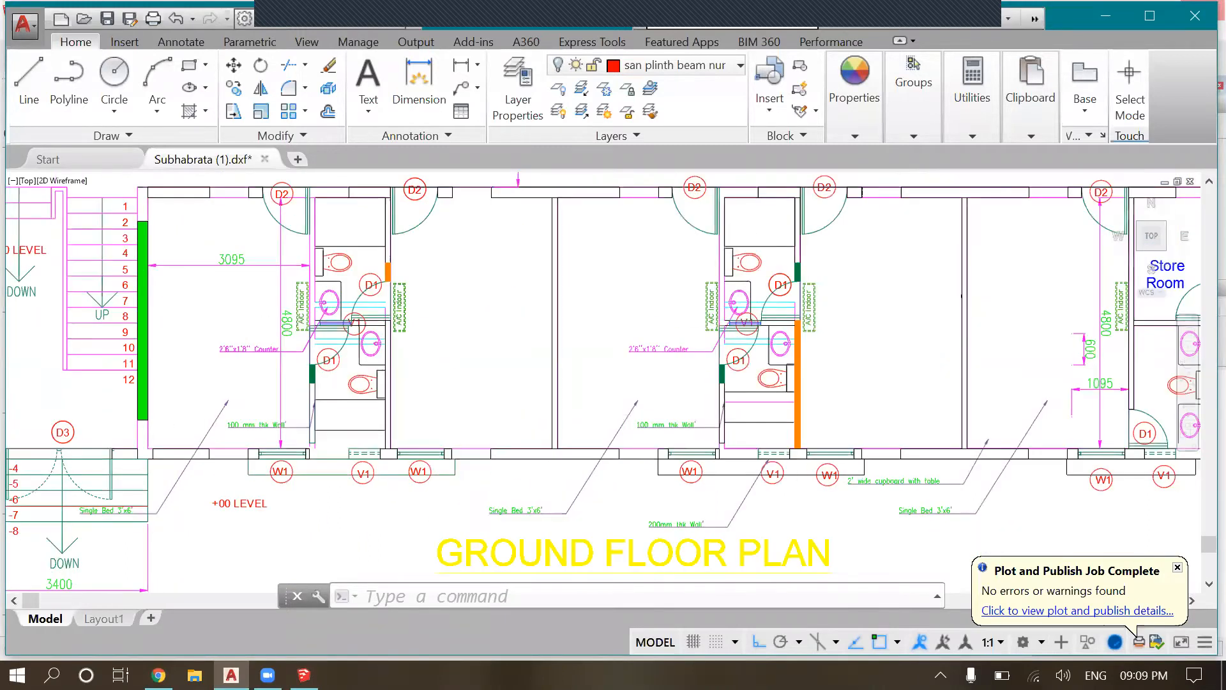
scroll(323, 378, "down", 2)
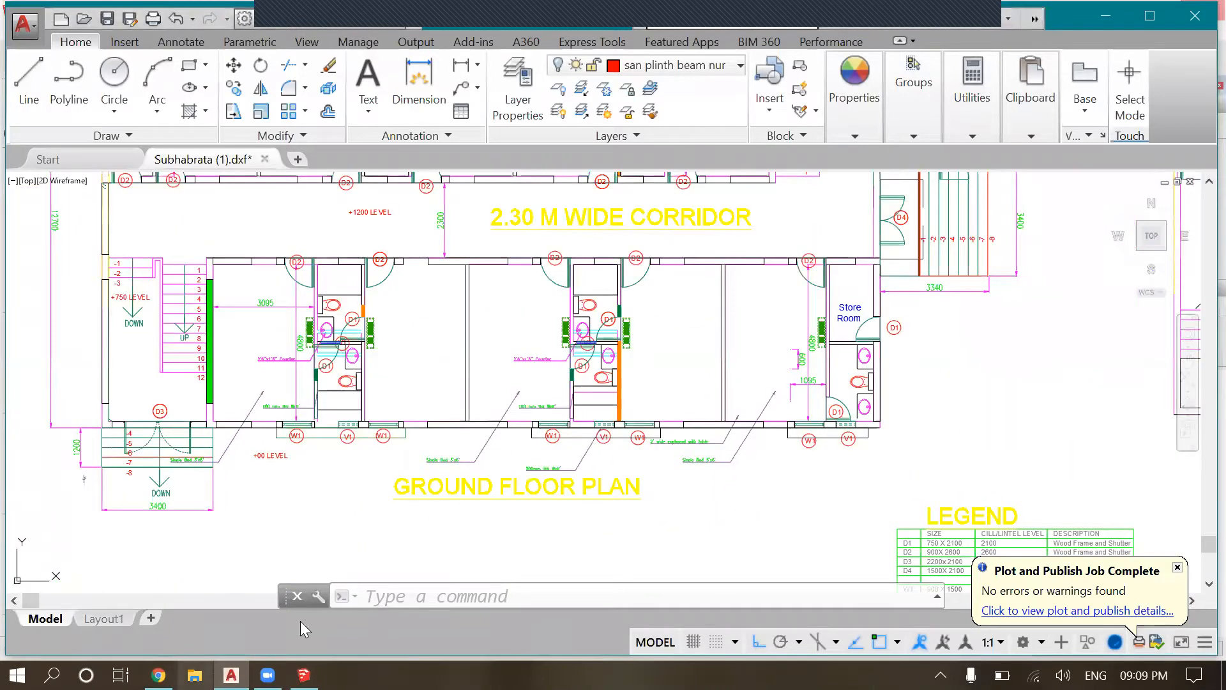
key("super+e")
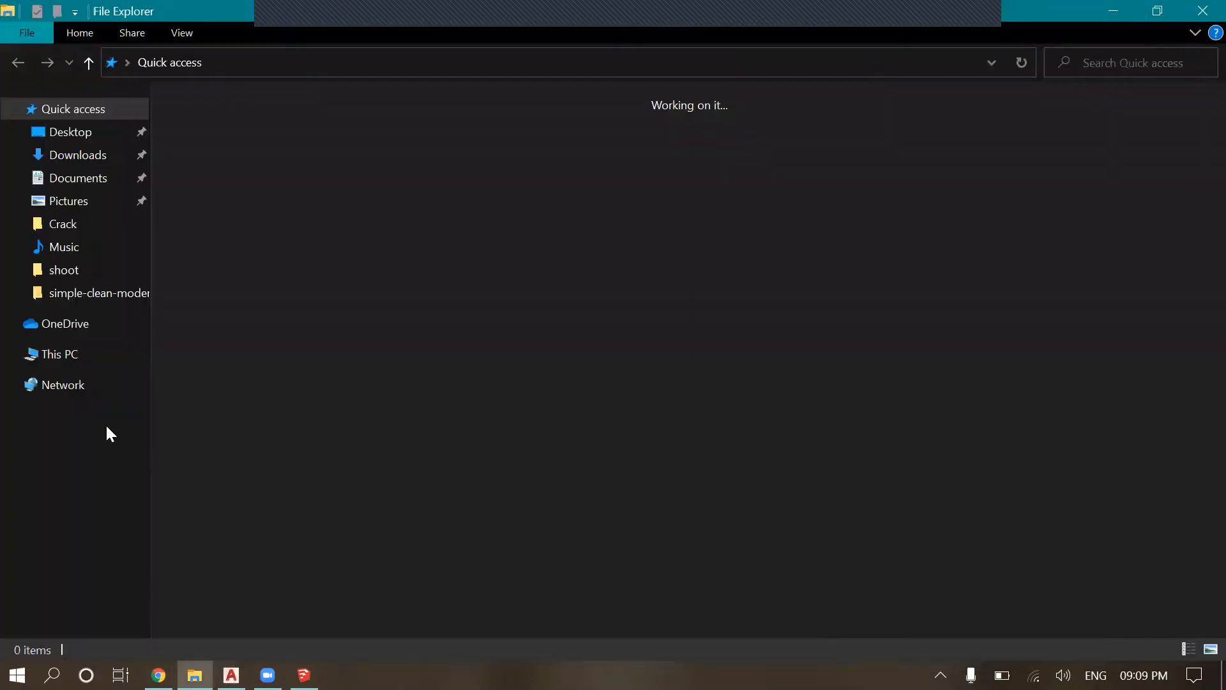
left_click(88, 494)
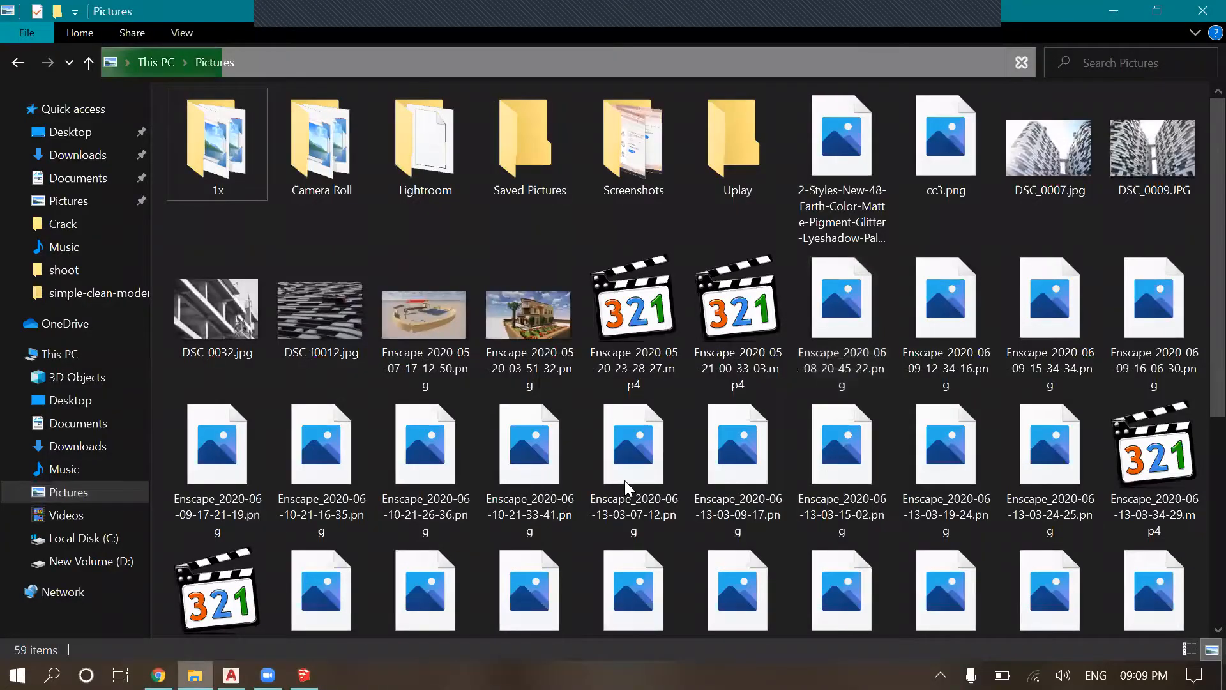
scroll(625, 480, "down", 4)
scroll(625, 480, "up", 4)
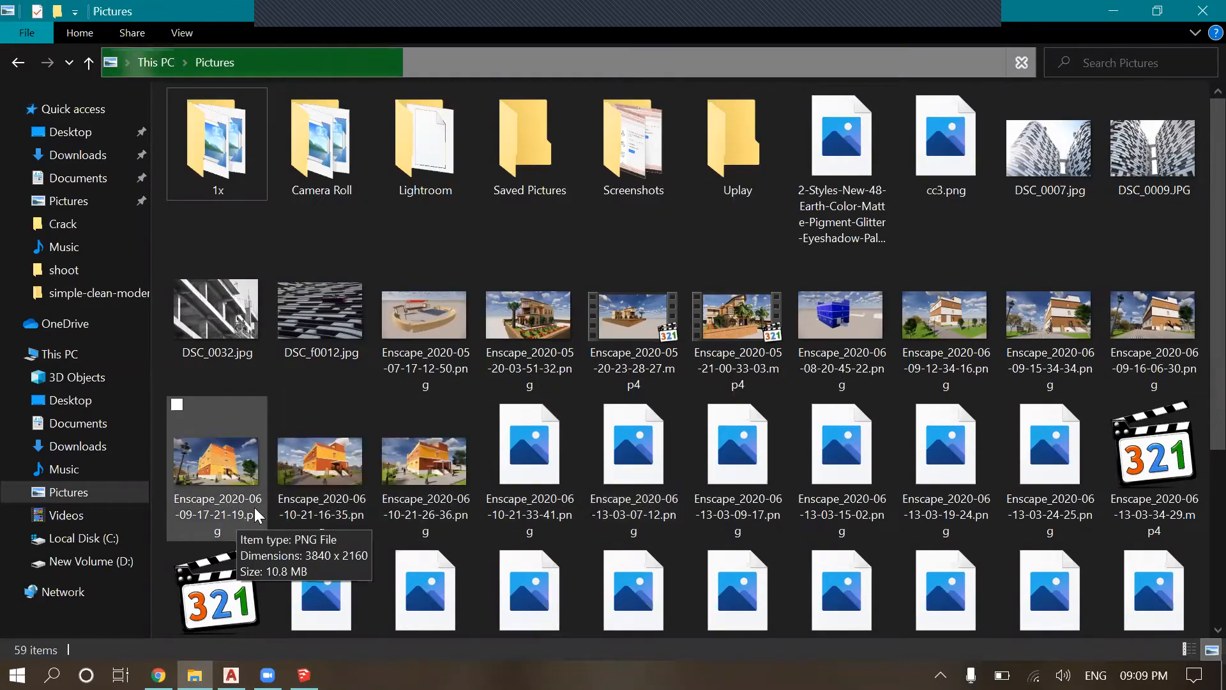
left_click(456, 500)
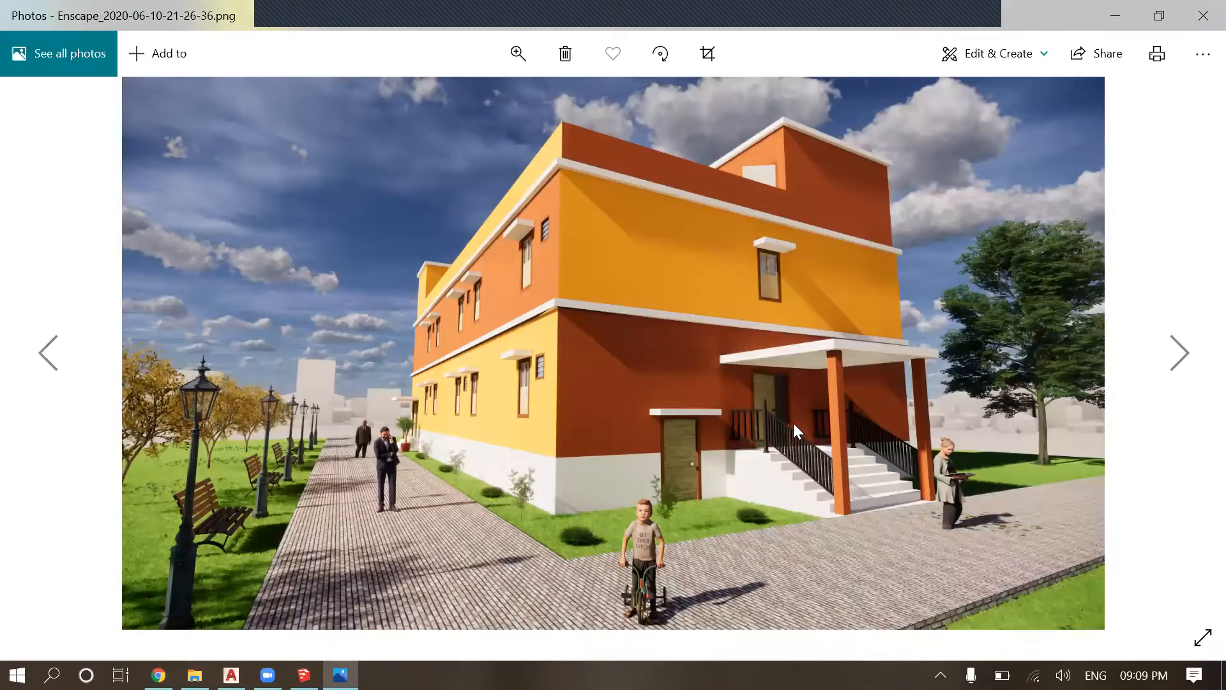
scroll(534, 425, "down", 1)
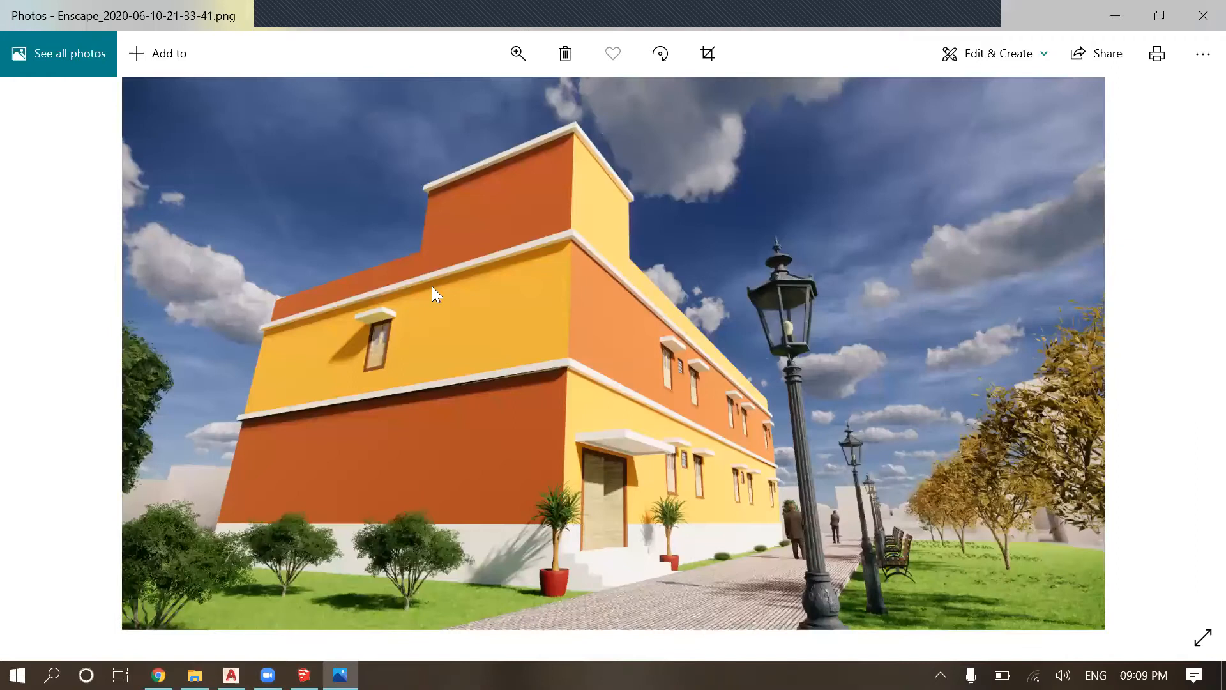
scroll(196, 503, "up", 1)
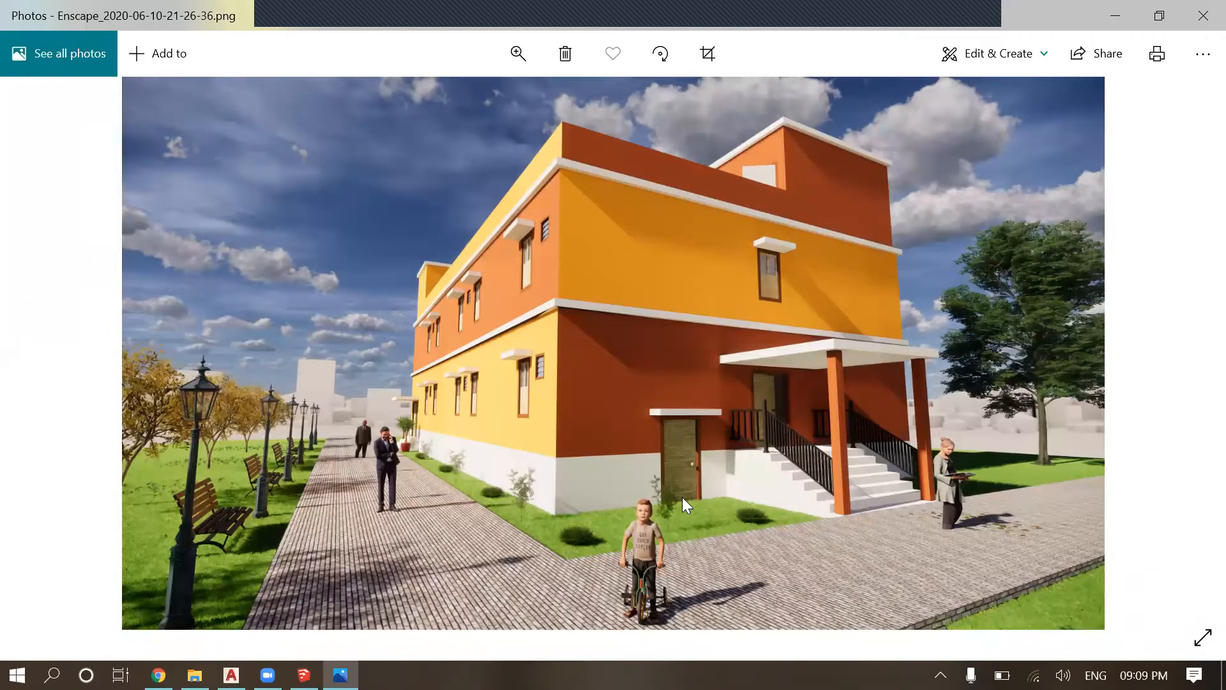
scroll(669, 502, "down", 2)
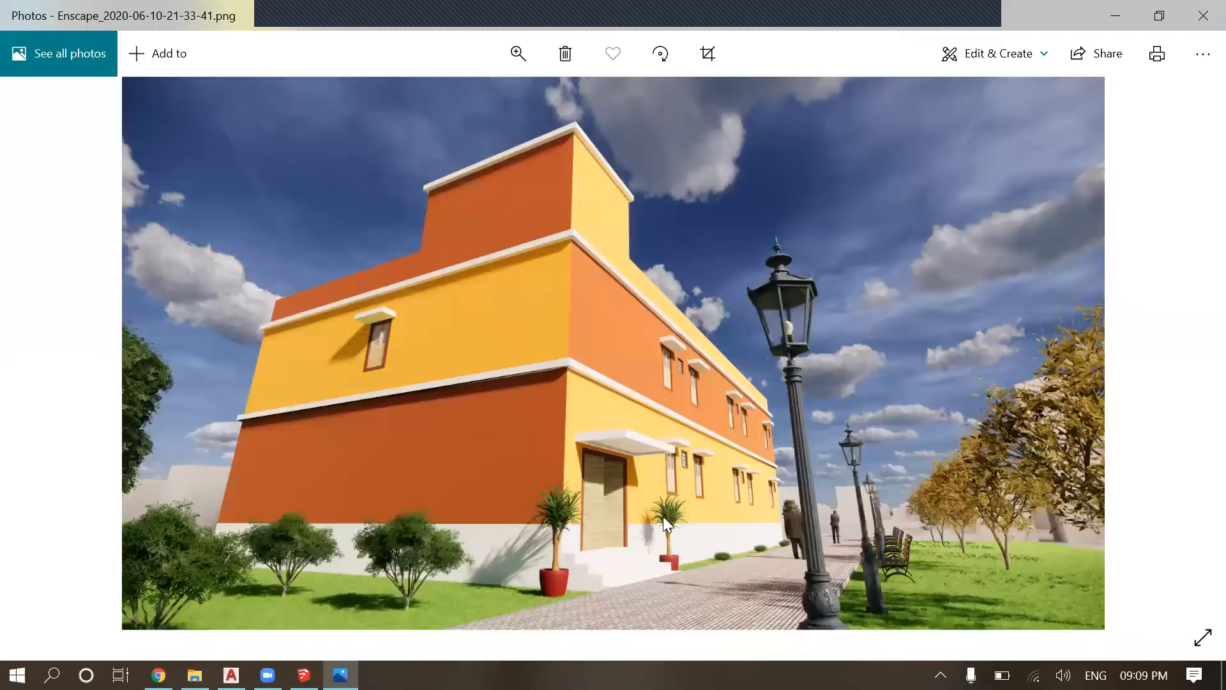
scroll(662, 516, "down", 1)
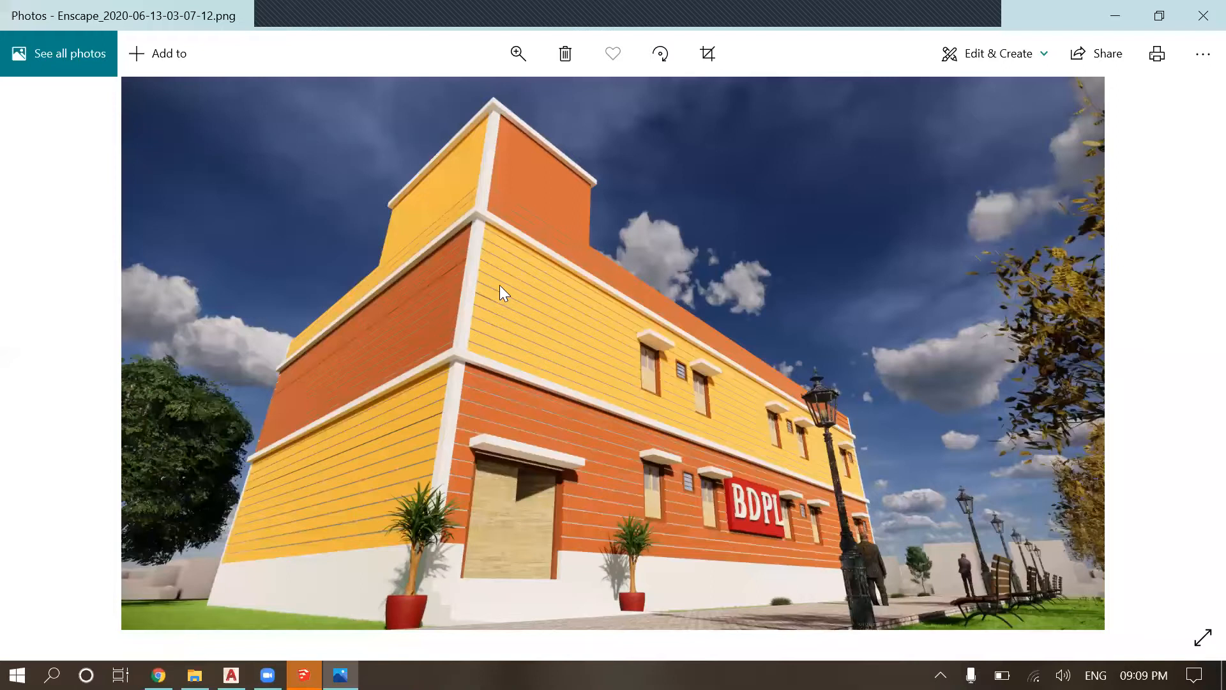
scroll(500, 285, "up", 3)
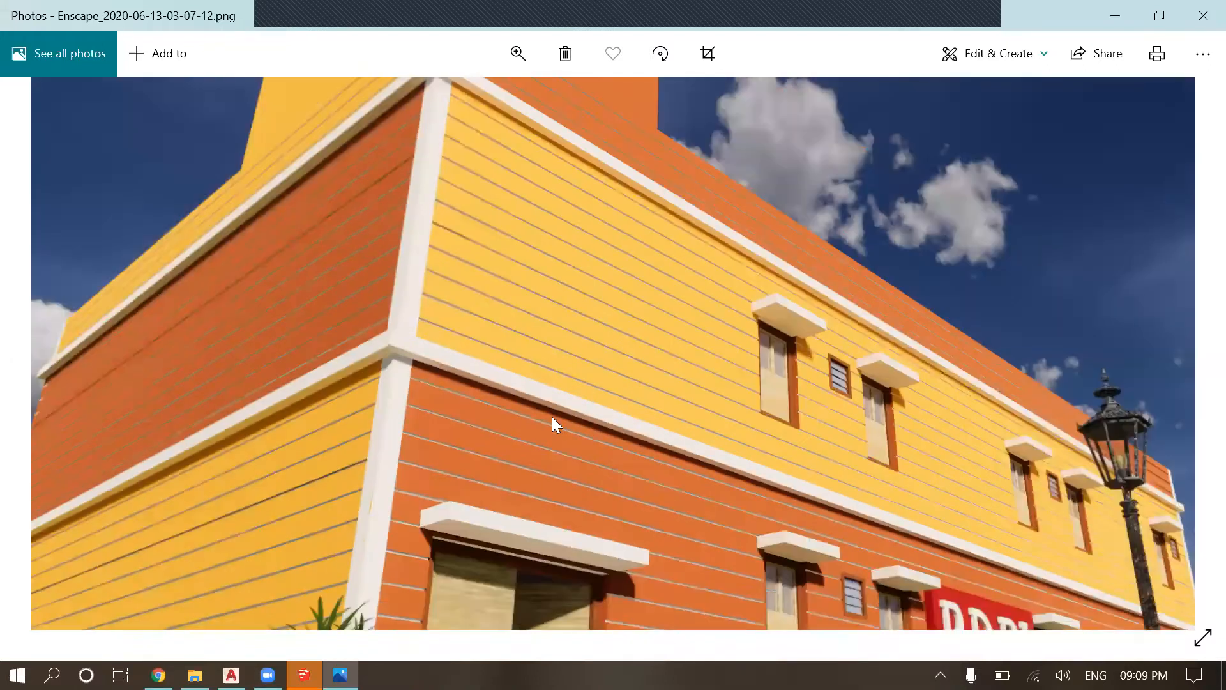
scroll(525, 491, "down", 2)
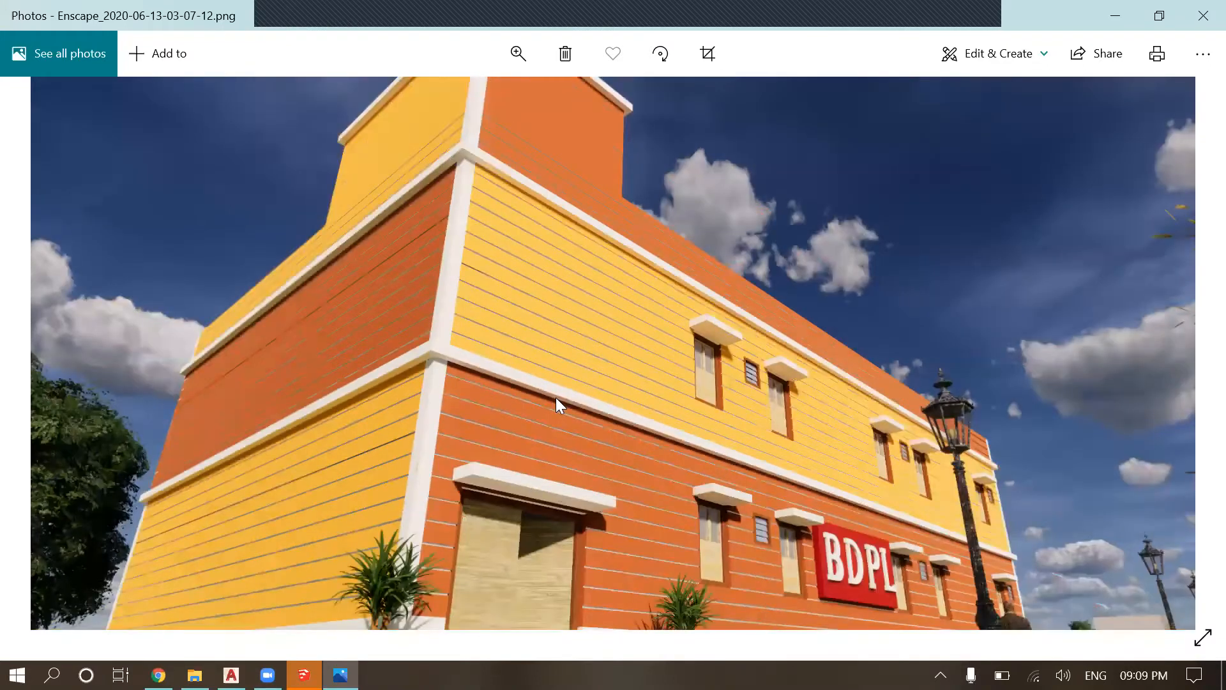
scroll(556, 397, "up", 4)
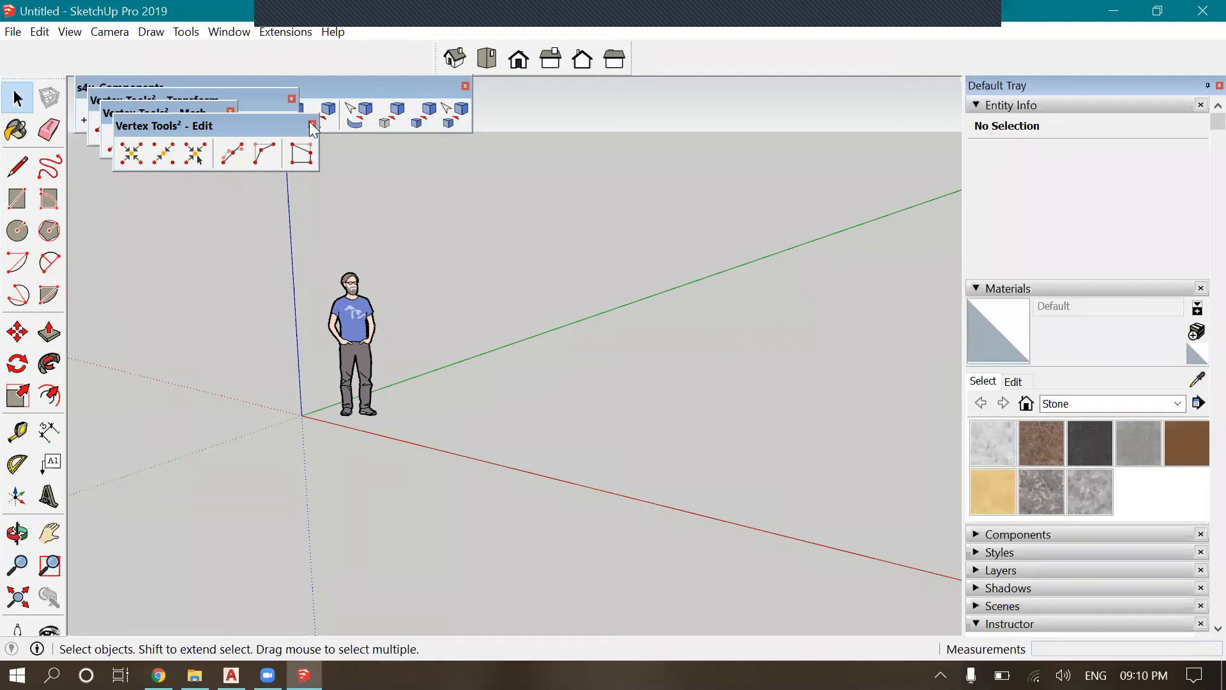
Close the floating Vertex Tools Edit, Mesh and Transform toolbars and the s4u-Components toolbar in SketchUp
left_click(312, 124)
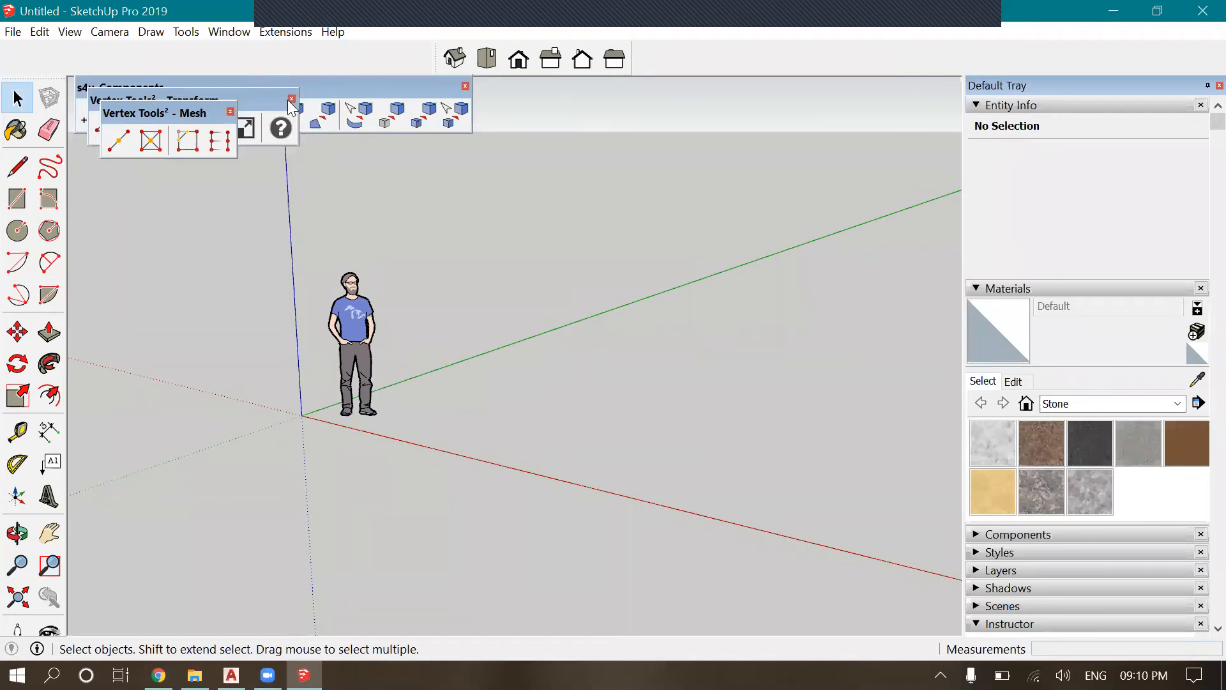
left_click(230, 112)
left_click(291, 99)
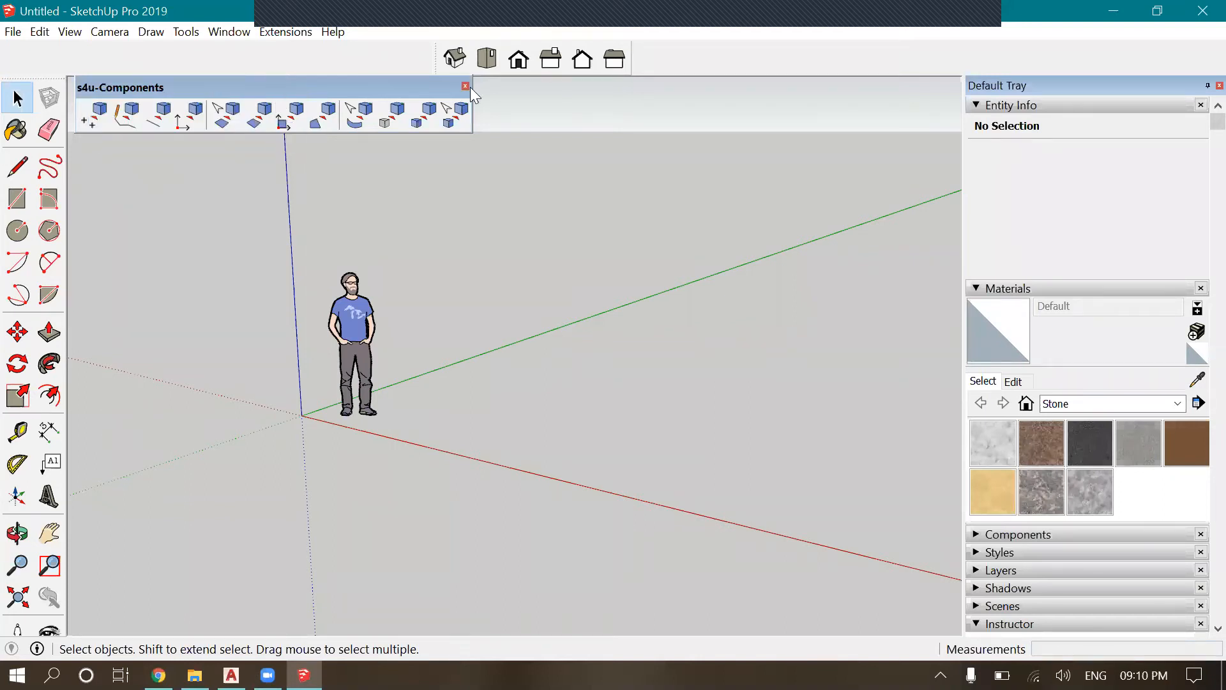
left_click(465, 86)
Delete the default human figure beside the origin
scroll(370, 378, "down", 1)
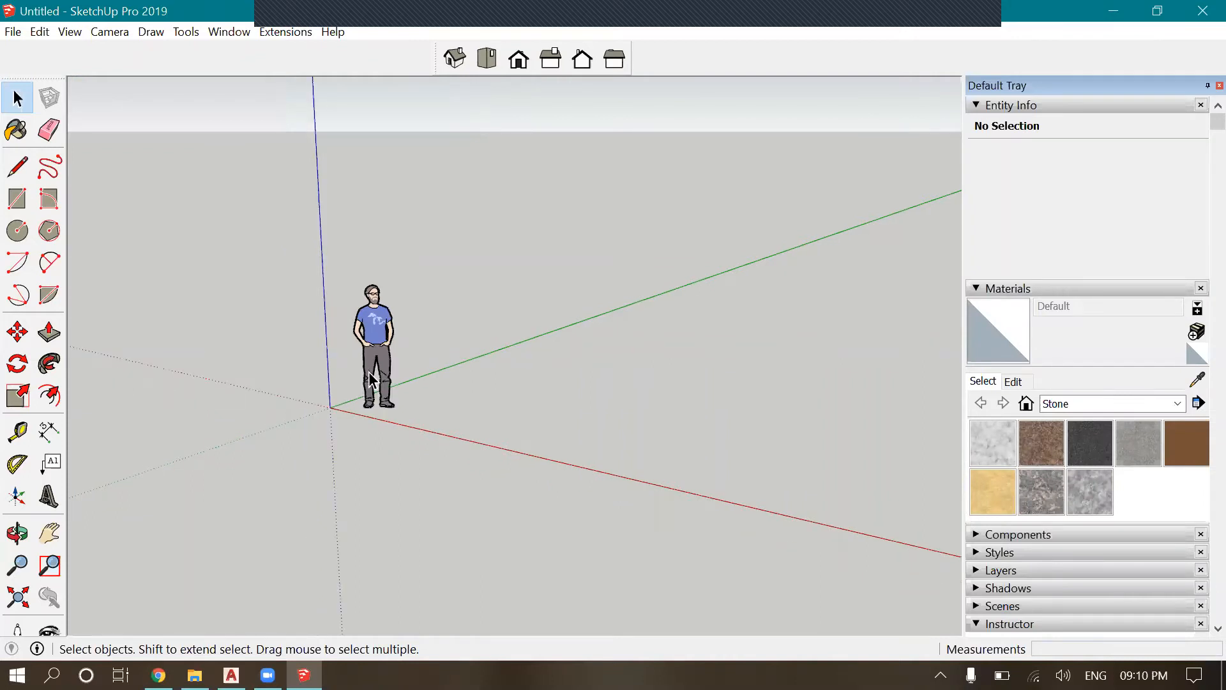
scroll(376, 370, "down", 1)
left_click(376, 367)
key("Delete")
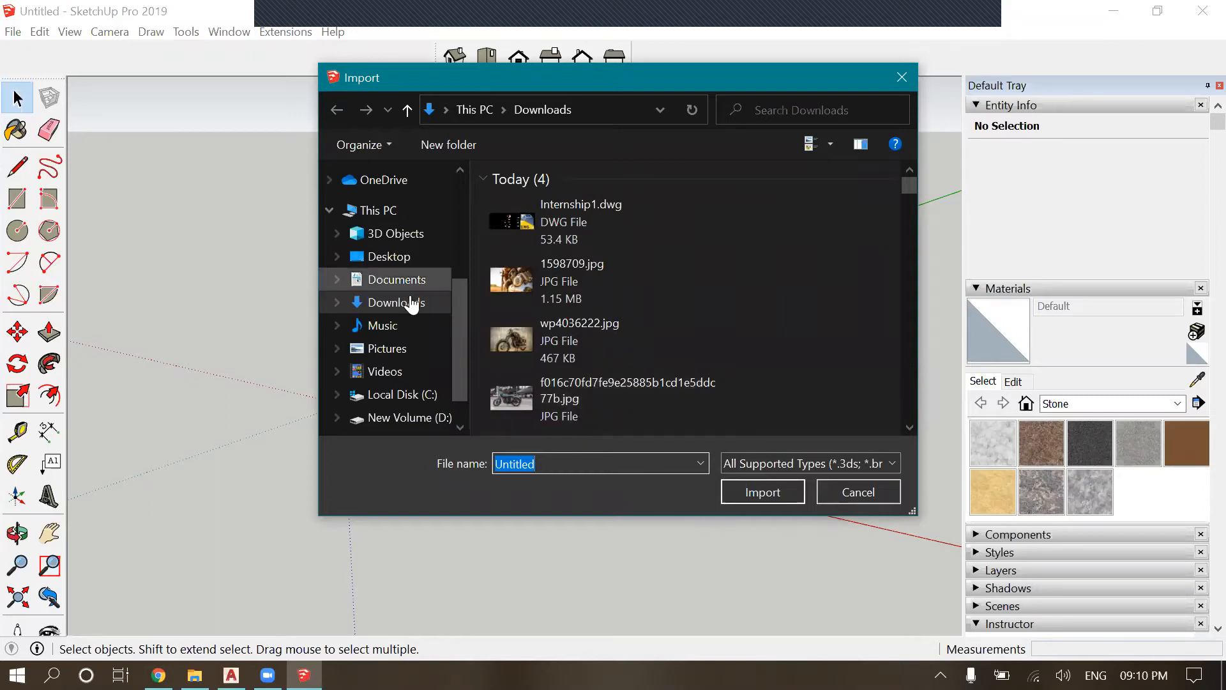
Import the DXF floor plan from the Desktop and dismiss the import results
left_click(409, 259)
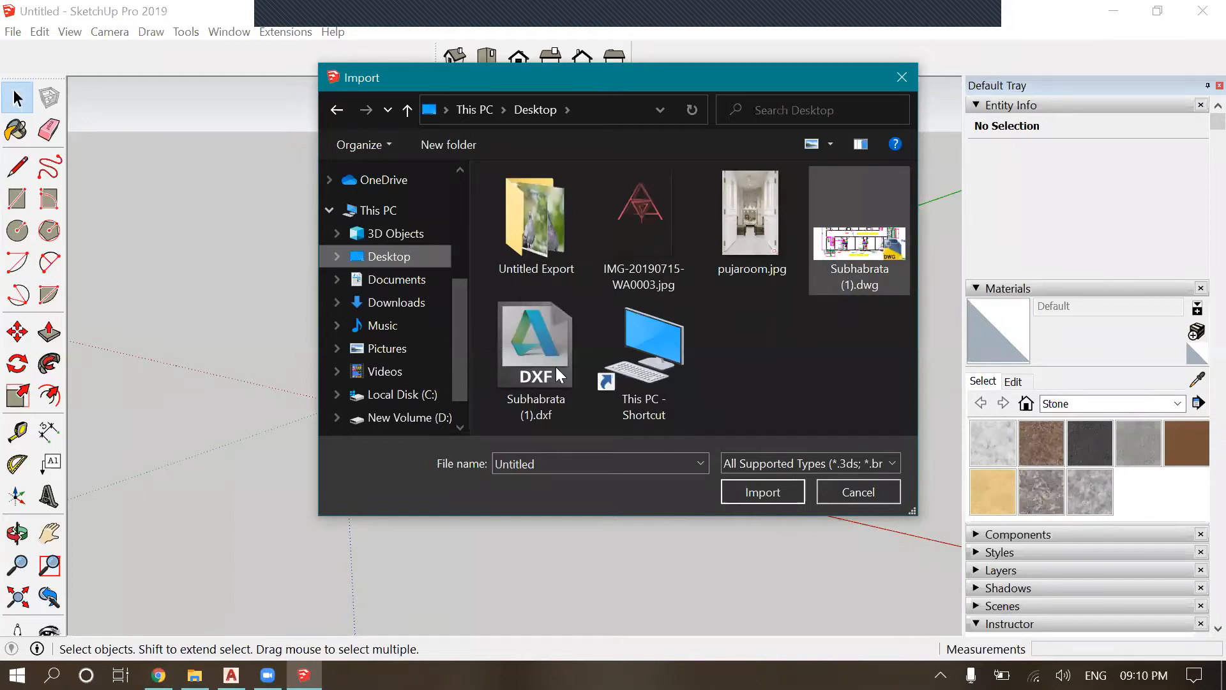
double_click(559, 374)
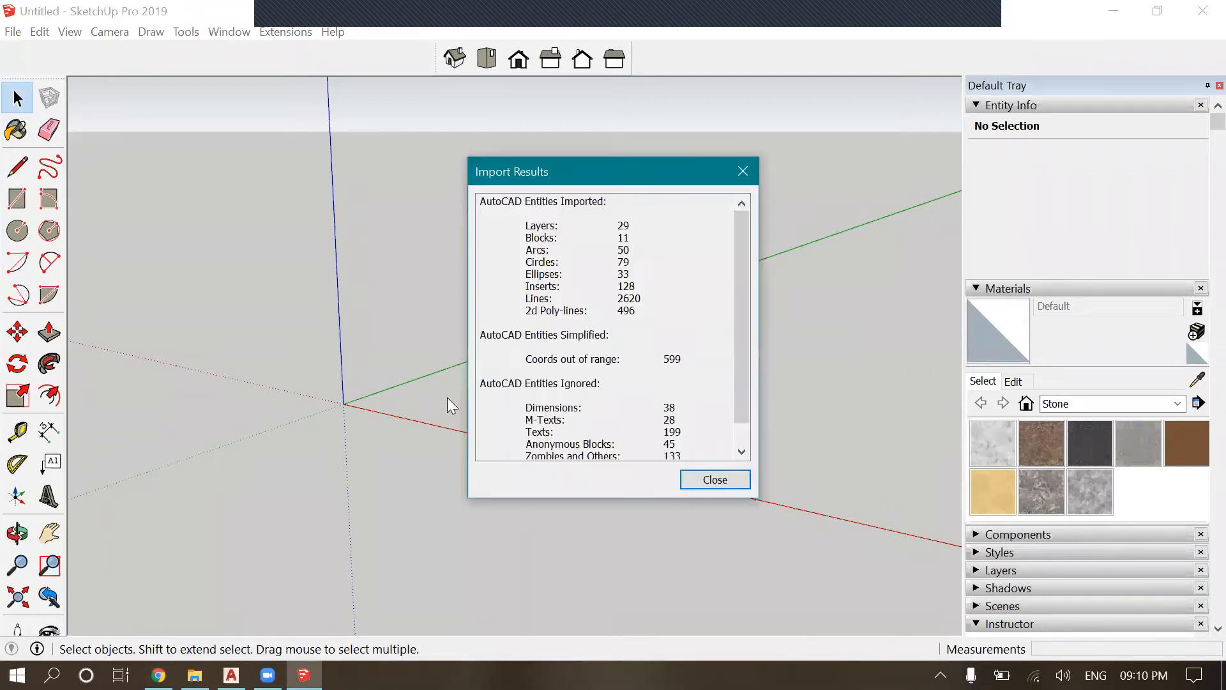
key("Return")
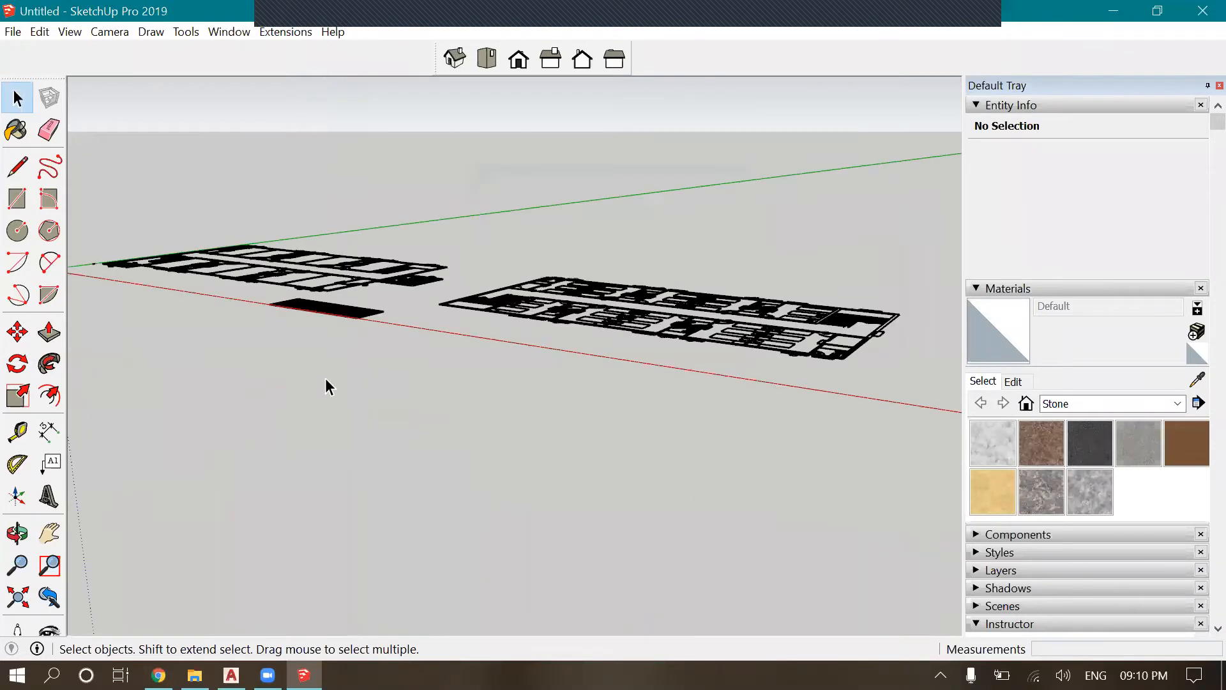
Orbit around the imported drawing and examine the ground floor plan's walls, rooms and stairs from above
left_click(17, 537)
left_click_drag(378, 271, 155, 535)
scroll(155, 535, "up", 5)
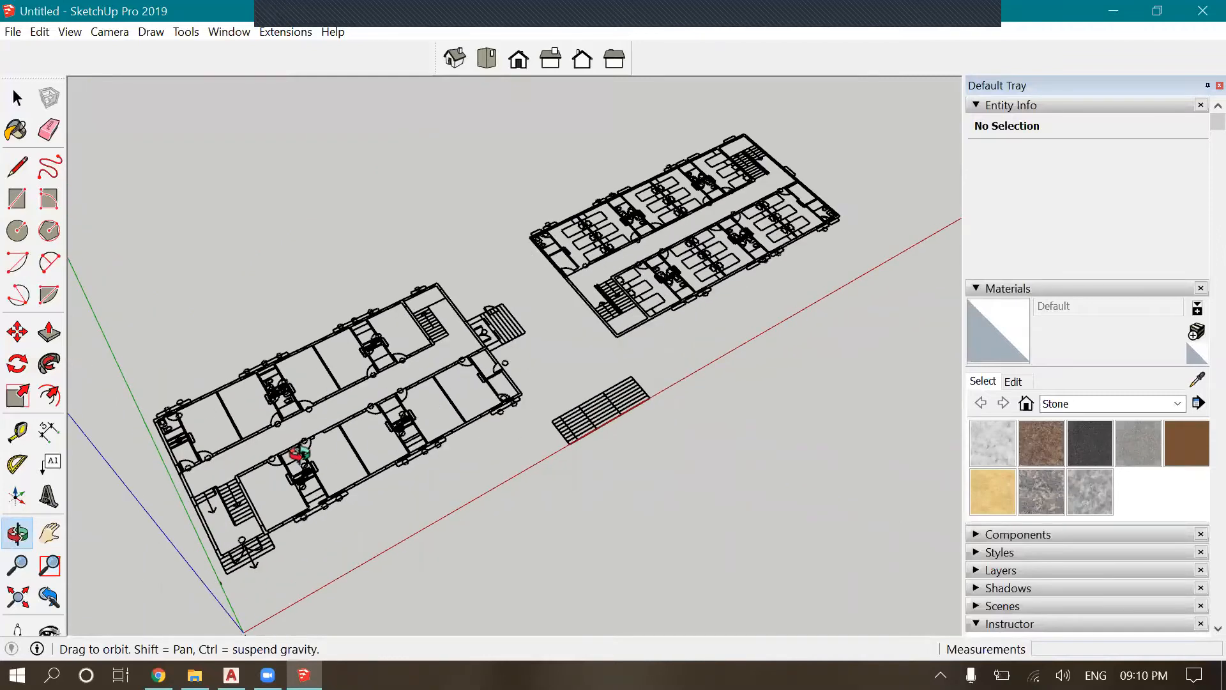
left_click_drag(269, 204, 526, 325)
left_click_drag(194, 232, 399, 297)
left_click_drag(717, 351, 166, 259)
scroll(255, 306, "up", 2)
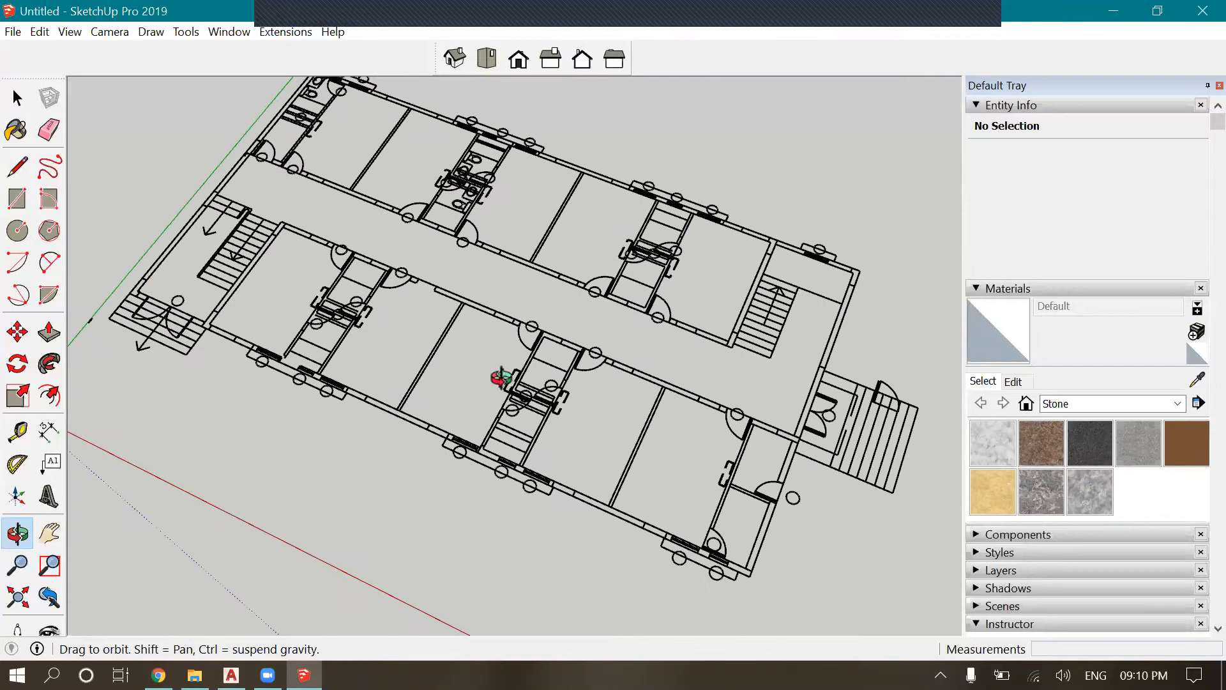
scroll(447, 396, "up", 1)
scroll(396, 320, "up", 1)
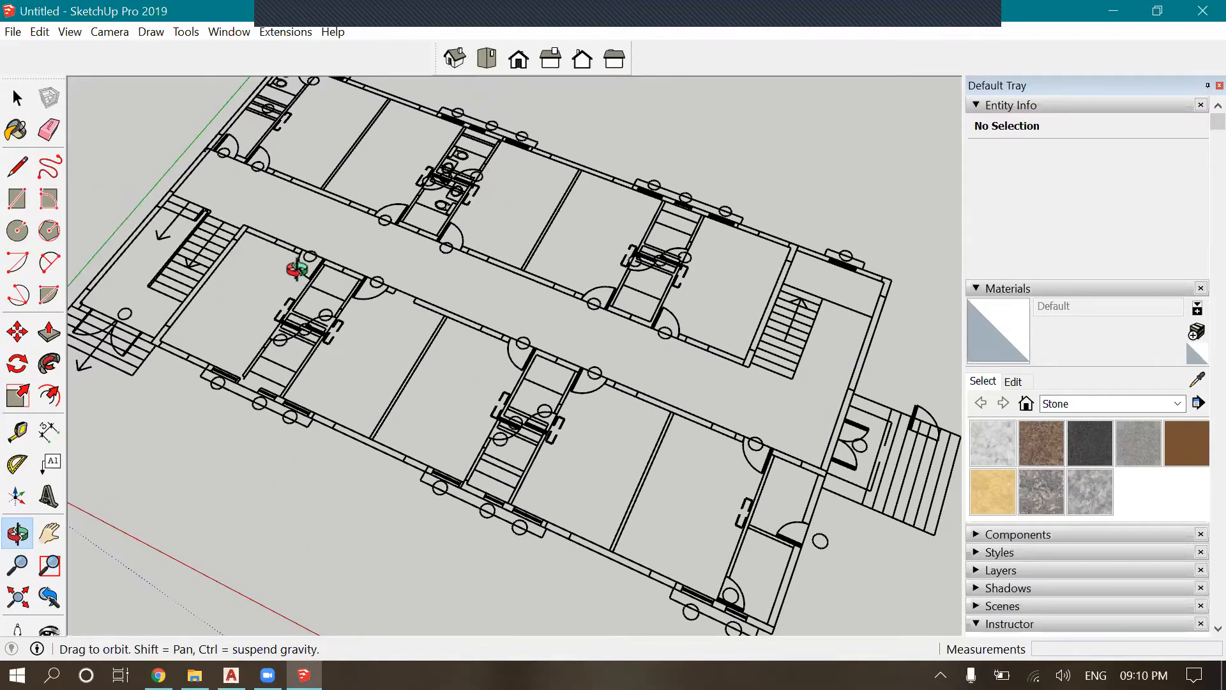
View the imported ground and first floor plans together and inspect their linework at closer range
scroll(151, 246, "down", 1)
scroll(904, 579, "down", 2)
scroll(597, 396, "down", 3)
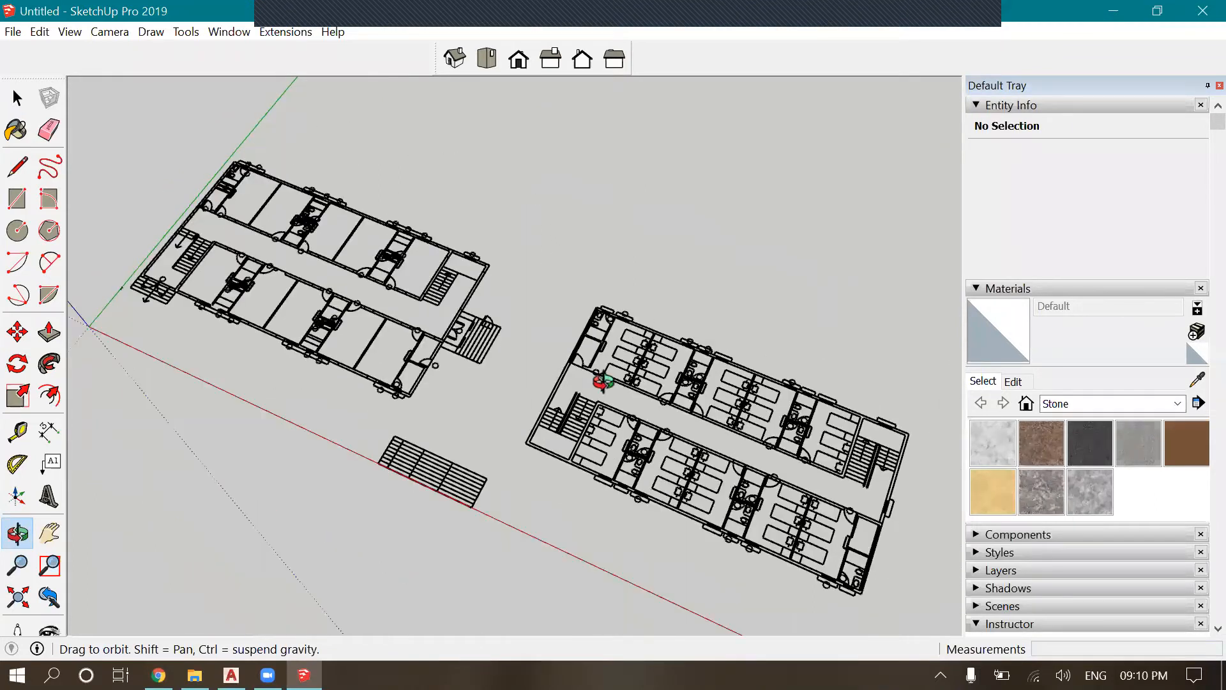
scroll(879, 536, "up", 3)
scroll(205, 180, "up", 1)
scroll(511, 223, "up", 1)
scroll(447, 204, "up", 1)
scroll(382, 188, "up", 1)
key("space")
scroll(340, 199, "down", 3)
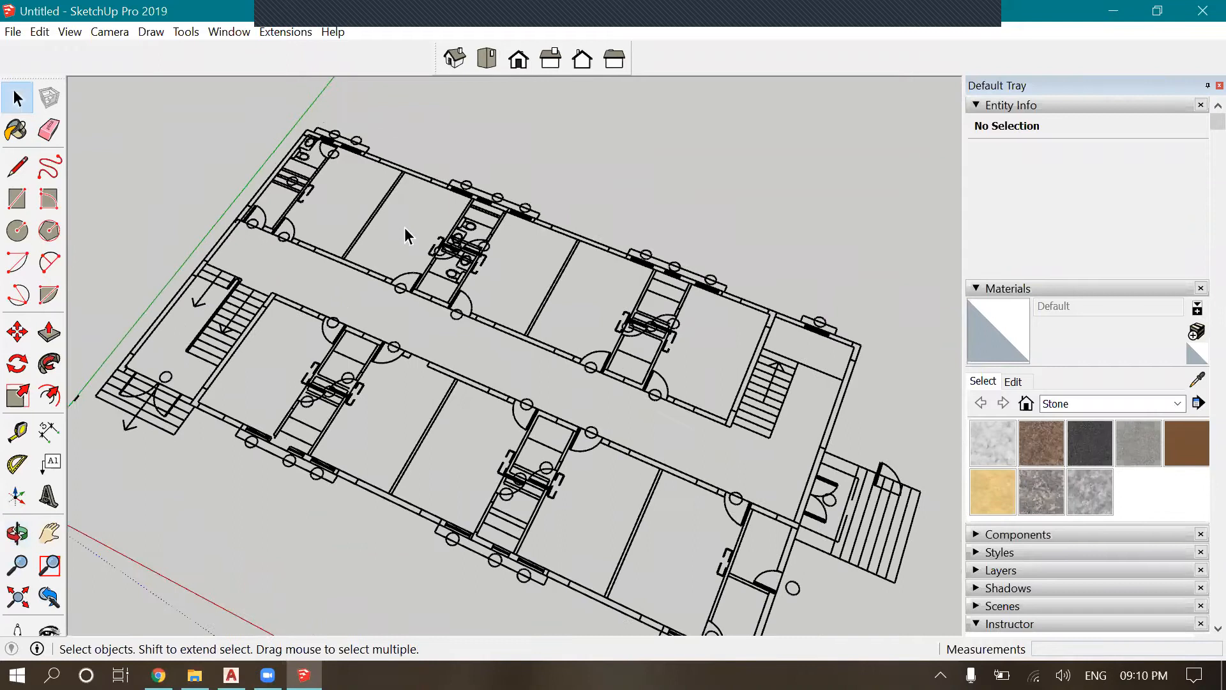
Select the imported drawing to check how it is grouped, deselect it, and inspect a toilet block closely
left_click(421, 275)
scroll(209, 156, "down", 2)
scroll(208, 155, "down", 1)
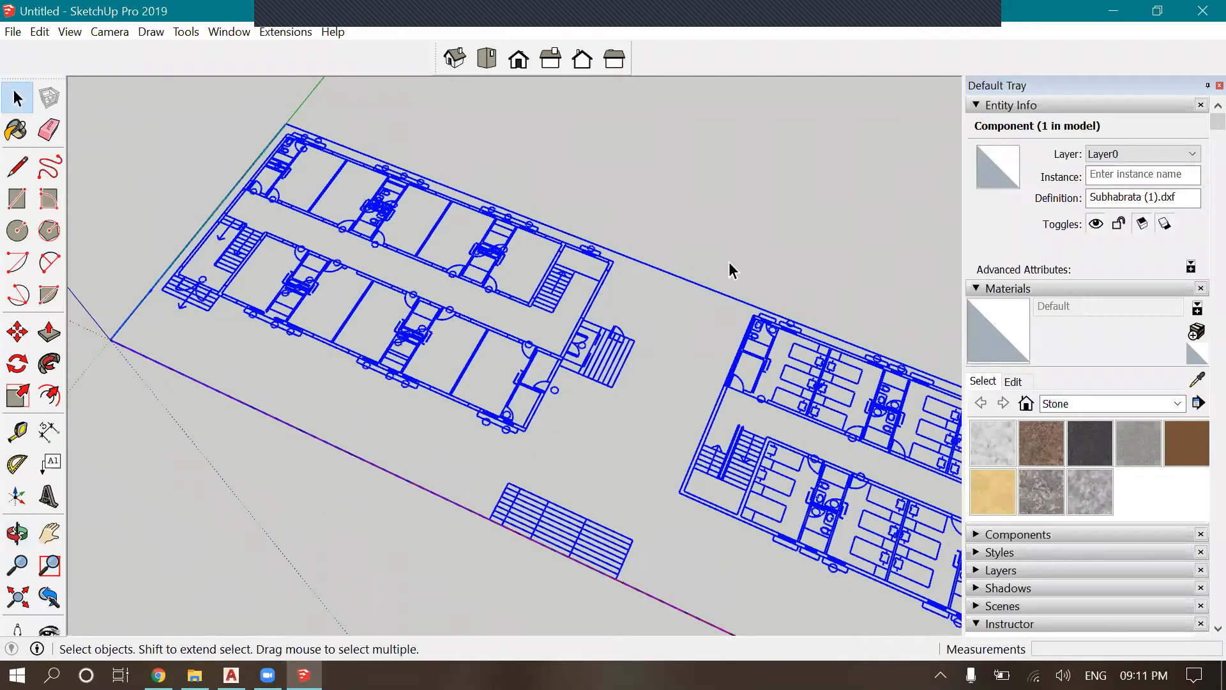
scroll(541, 246, "up", 2)
scroll(564, 438, "up", 1)
left_click(564, 438)
scroll(518, 367, "up", 4)
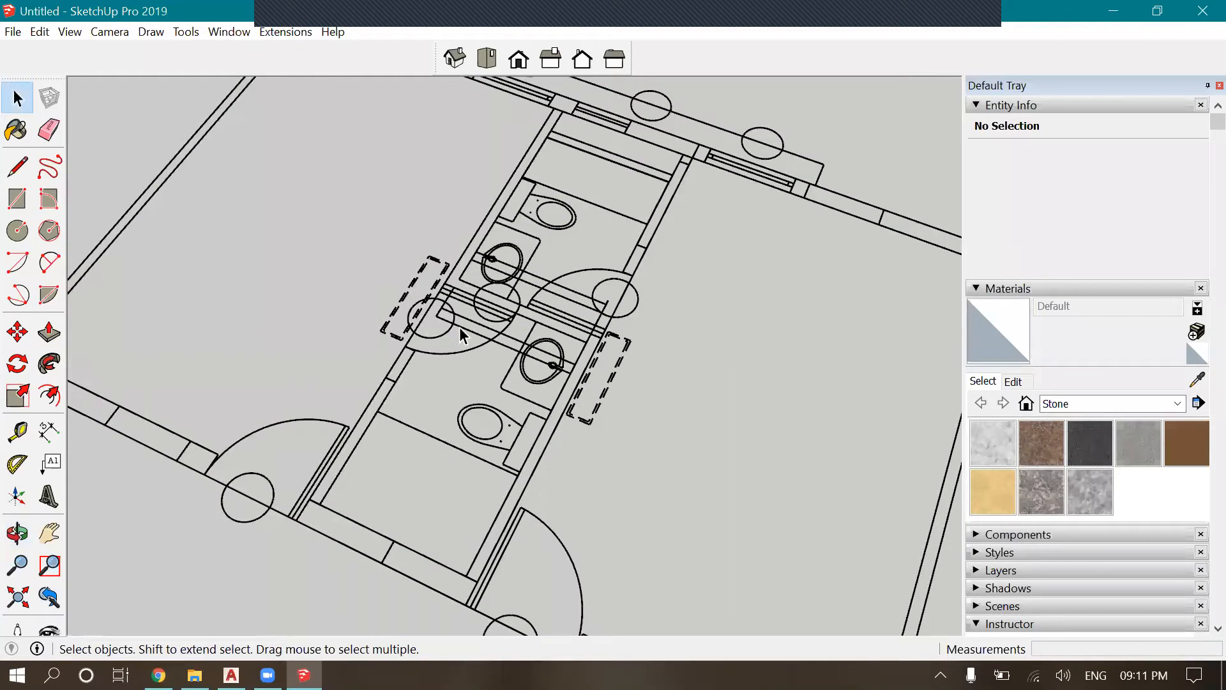
Draw a rectangle about 4074 by 200 mm over the long outer wall stretch between two window groups of the ground floor plan
scroll(392, 236, "down", 2)
scroll(654, 228, "down", 2)
scroll(331, 143, "down", 1)
scroll(330, 143, "down", 1)
scroll(407, 193, "down", 1)
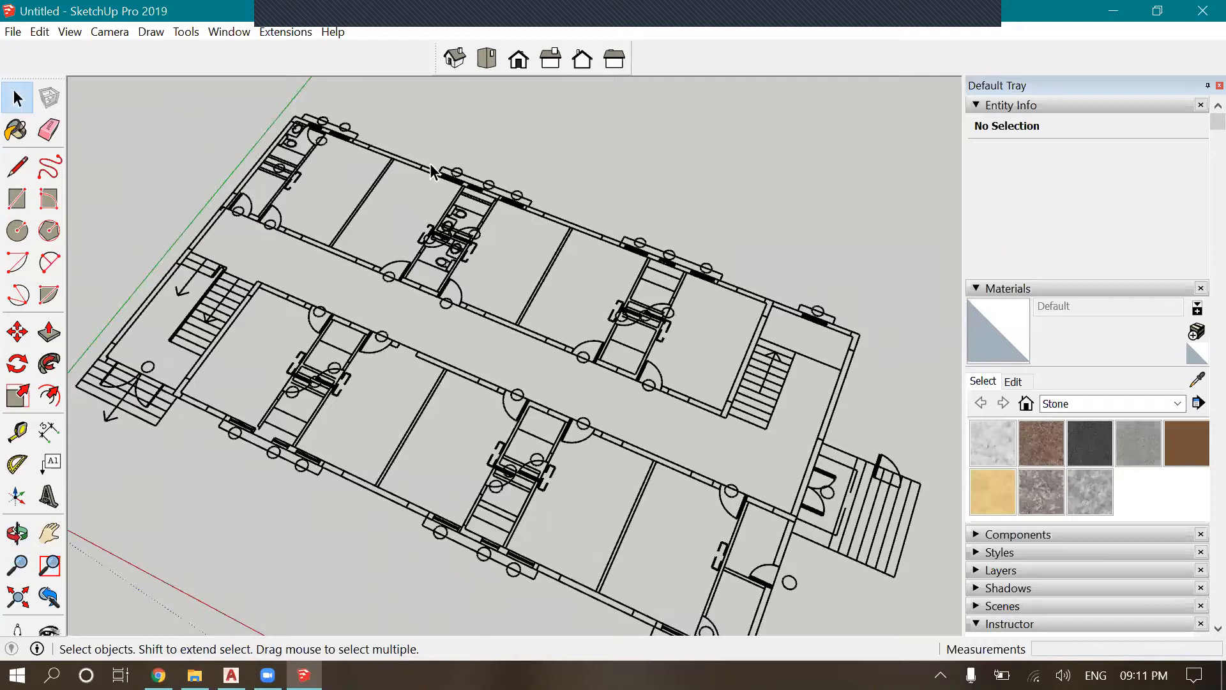
left_click(240, 211)
scroll(239, 210, "down", 1)
left_click(18, 198)
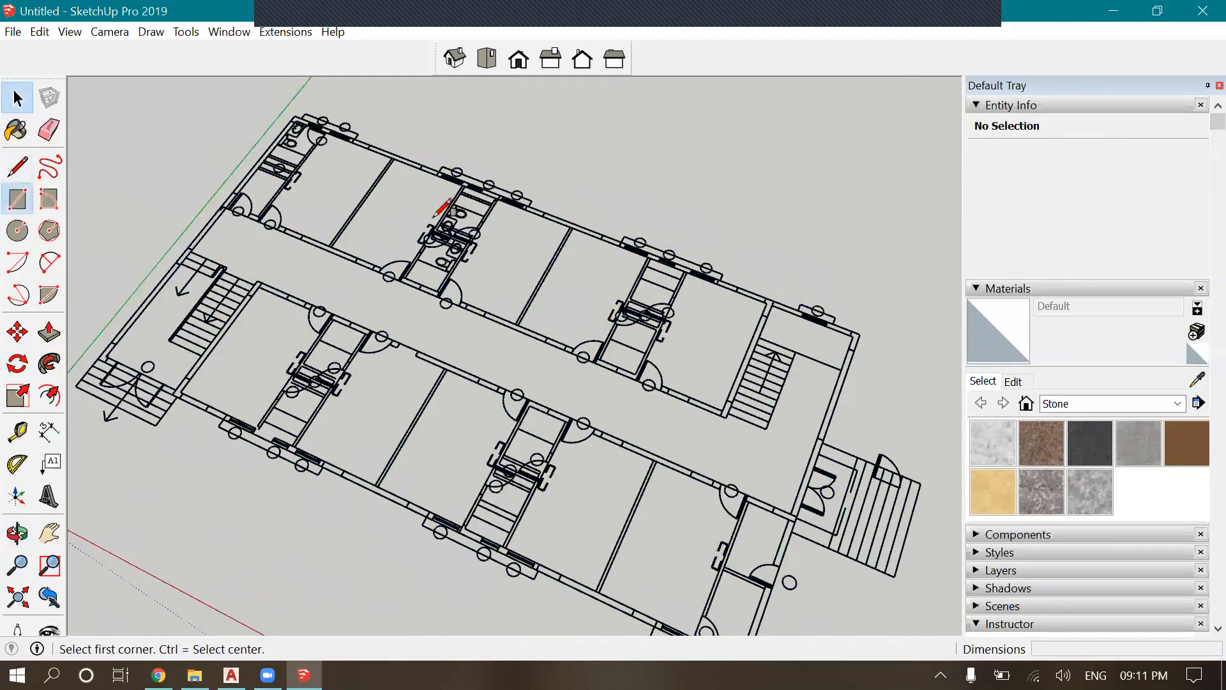
scroll(420, 249, "down", 1)
scroll(454, 443, "up", 1)
scroll(438, 405, "up", 2)
scroll(488, 364, "up", 2)
scroll(470, 380, "up", 2)
scroll(485, 374, "up", 1)
left_click(315, 293)
scroll(315, 293, "down", 3)
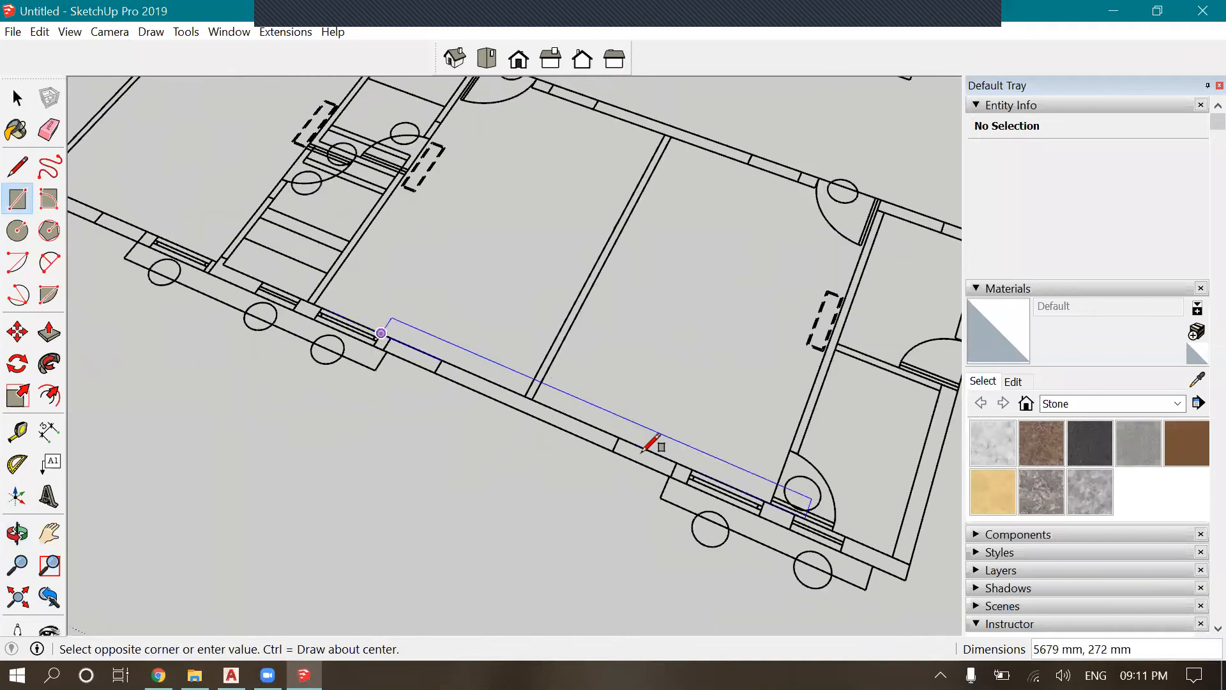
scroll(632, 470, "up", 3)
scroll(632, 471, "up", 2)
left_click(629, 477)
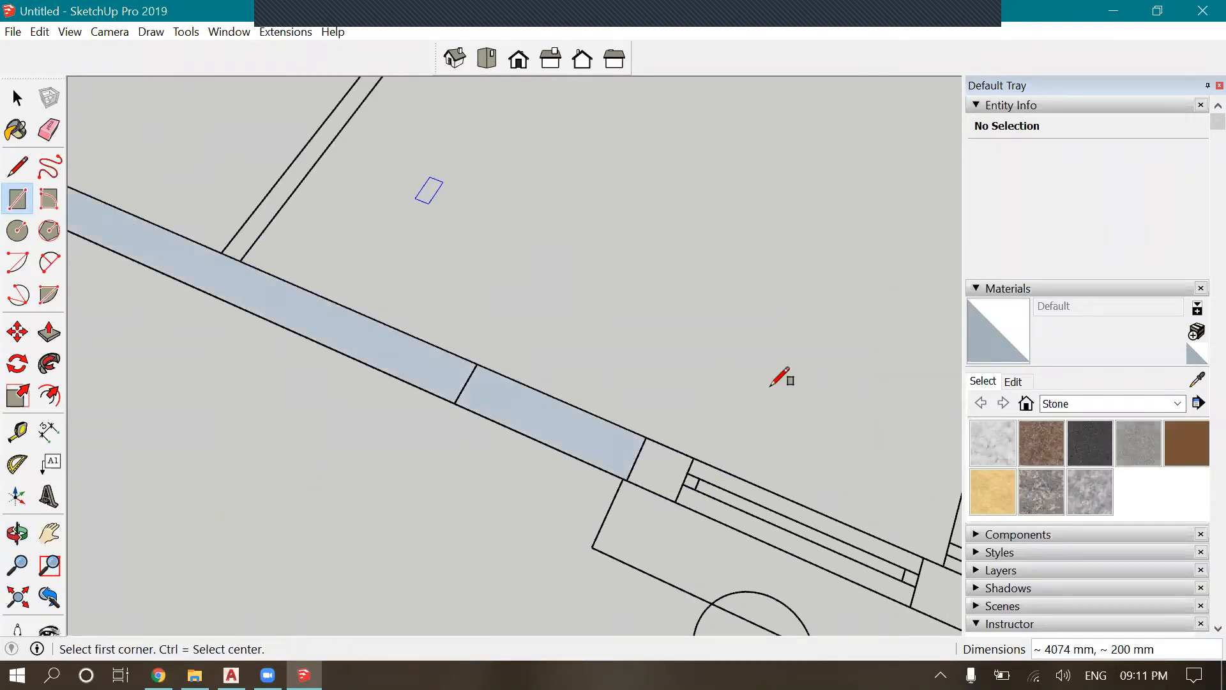
Draw rectangles over the two short outer wall pieces on either side of the next window
scroll(784, 377, "down", 2)
scroll(565, 385, "up", 2)
left_click(543, 380)
left_click(610, 362)
scroll(686, 400, "down", 2)
scroll(717, 424, "up", 2)
left_click(667, 454)
left_click(780, 452)
Draw a rectangle over the outer wall piece from the ventilator opening to the building corner
scroll(253, 214, "down", 2)
scroll(584, 421, "up", 3)
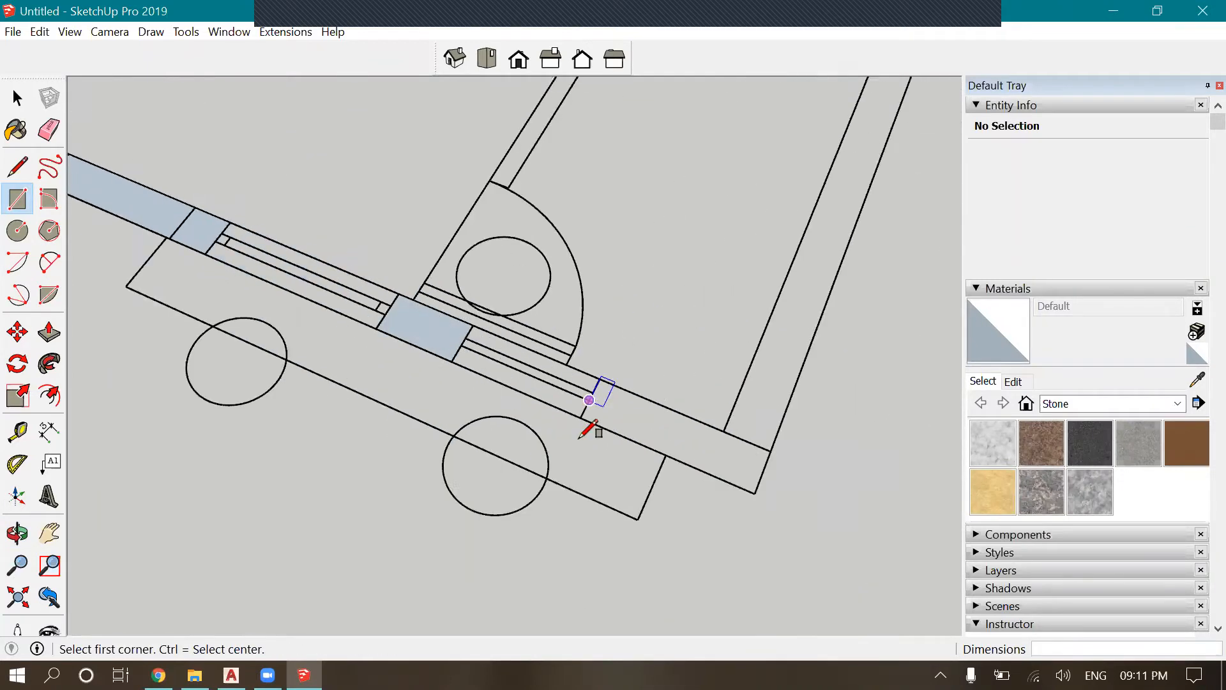
left_click(578, 421)
left_click(842, 468)
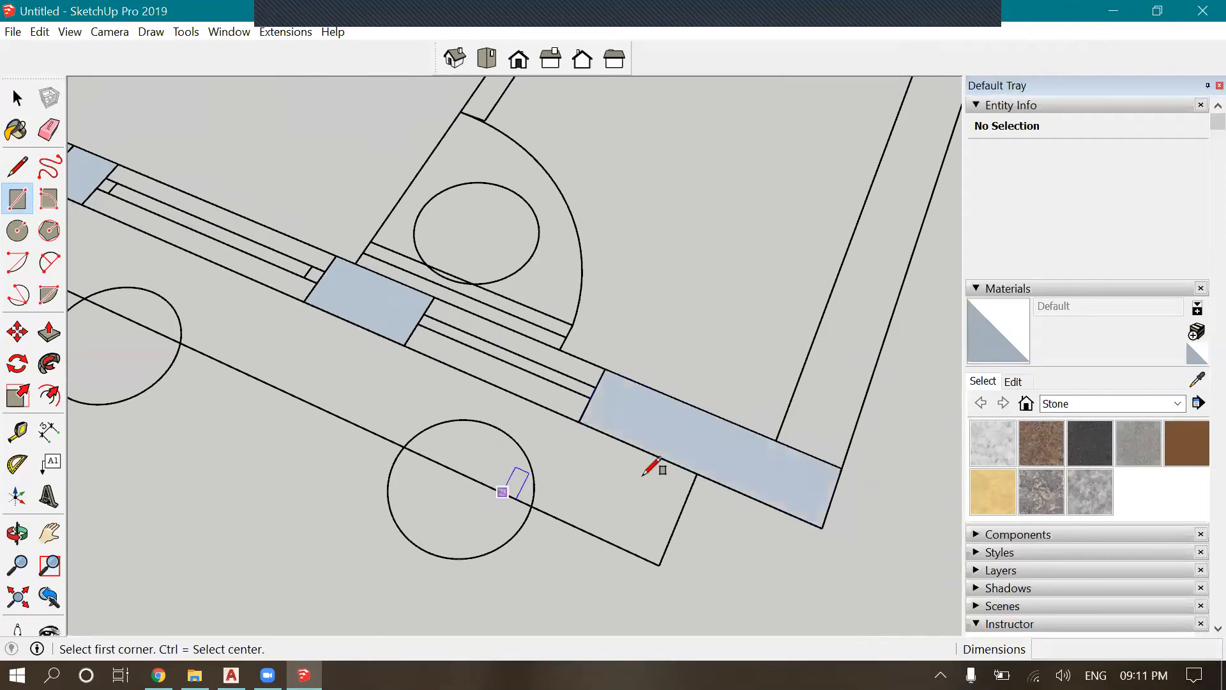
Draw a rectangle about 2450 by 200 mm over the end wall from the building corner to the store room door
scroll(727, 468, "down", 2)
left_click(732, 481)
scroll(570, 523, "down", 2)
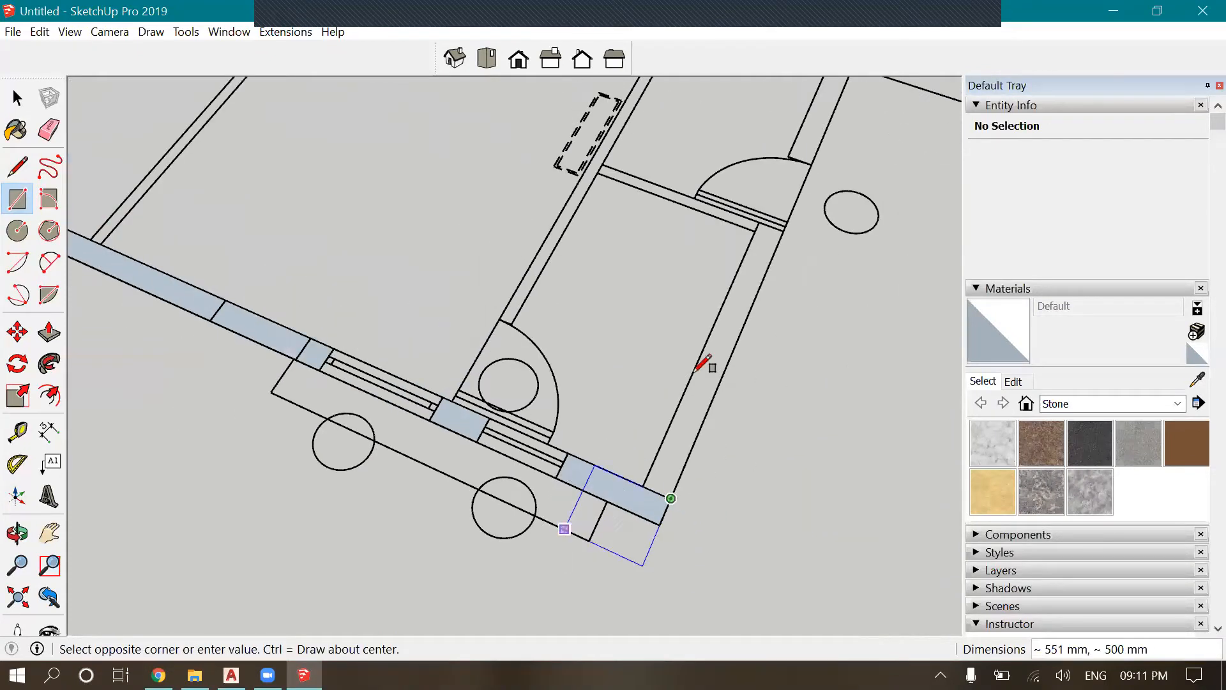
scroll(645, 502, "down", 2)
scroll(700, 355, "down", 1)
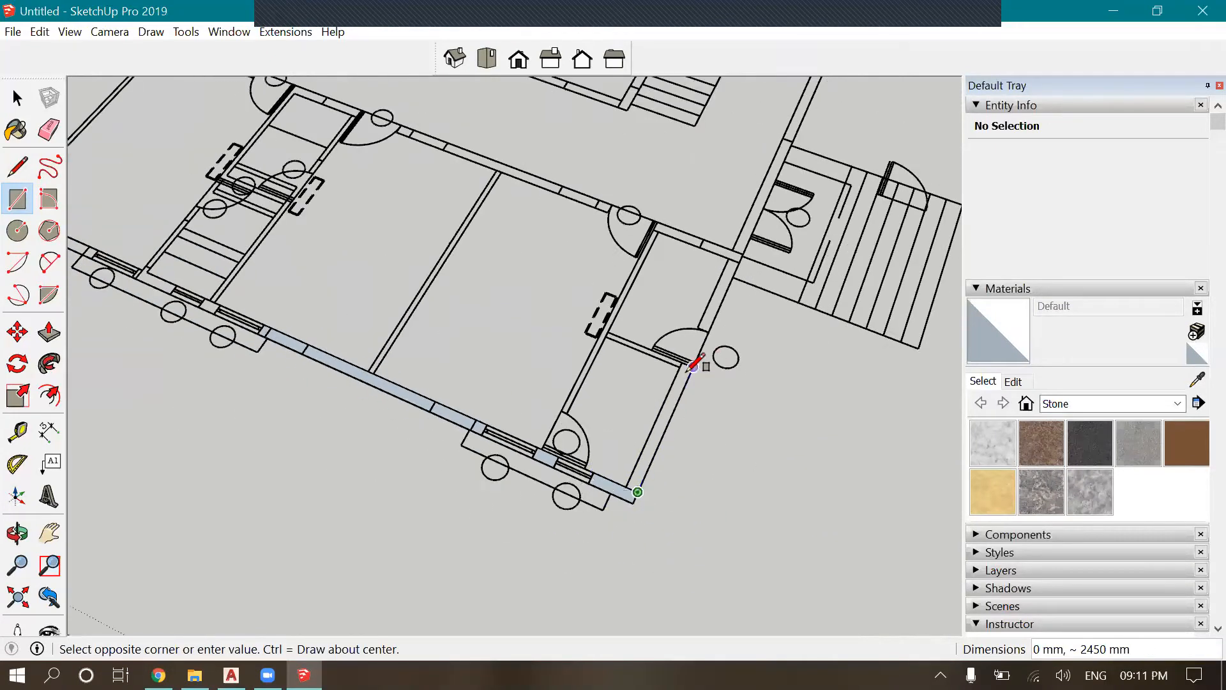
scroll(676, 355, "up", 4)
scroll(664, 341, "up", 3)
left_click(627, 338)
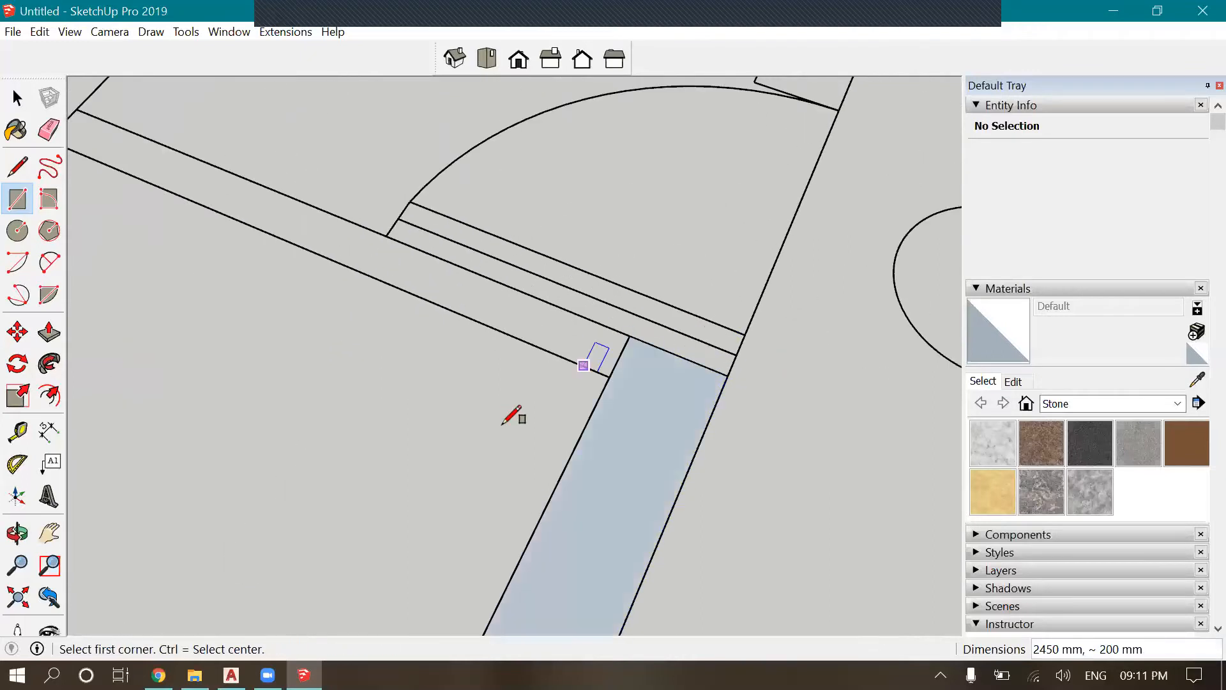
Draw a rectangle over the store room's outer wall between its door opening and the corridor wall
scroll(623, 362, "down", 2)
scroll(616, 367, "down", 2)
scroll(624, 350, "up", 3)
left_click(625, 348)
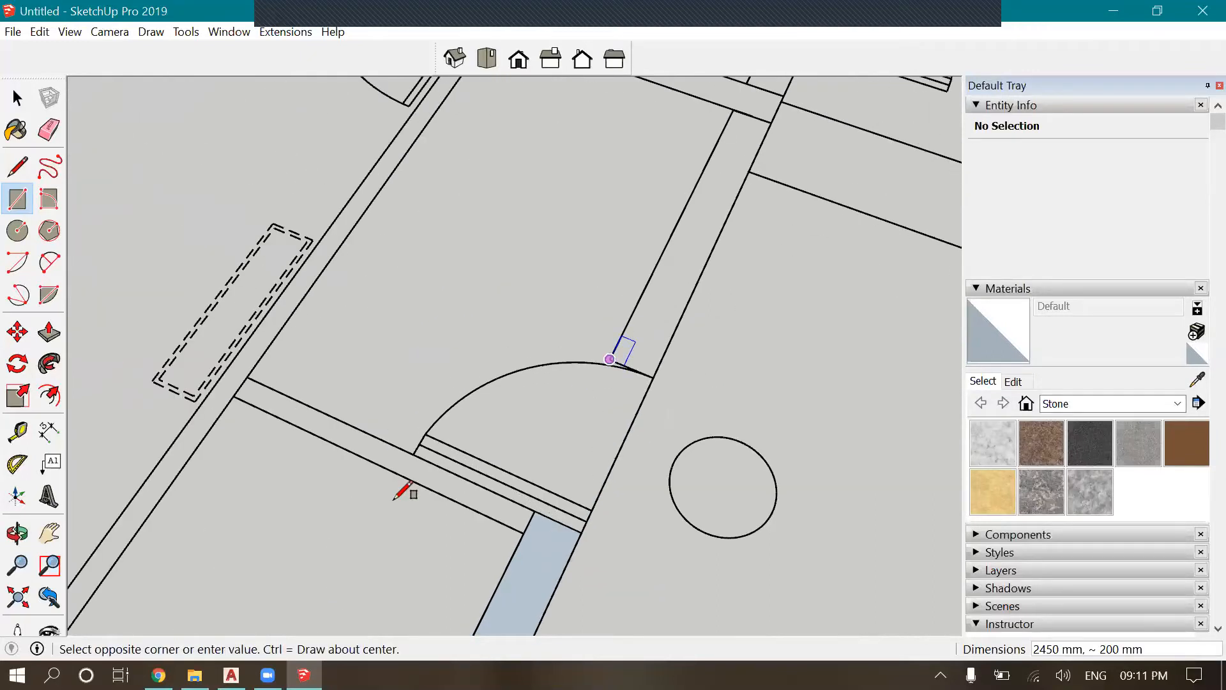
scroll(410, 492, "down", 2)
scroll(635, 274, "up", 2)
scroll(649, 262, "up", 1)
left_click(628, 275)
scroll(435, 549, "down", 5)
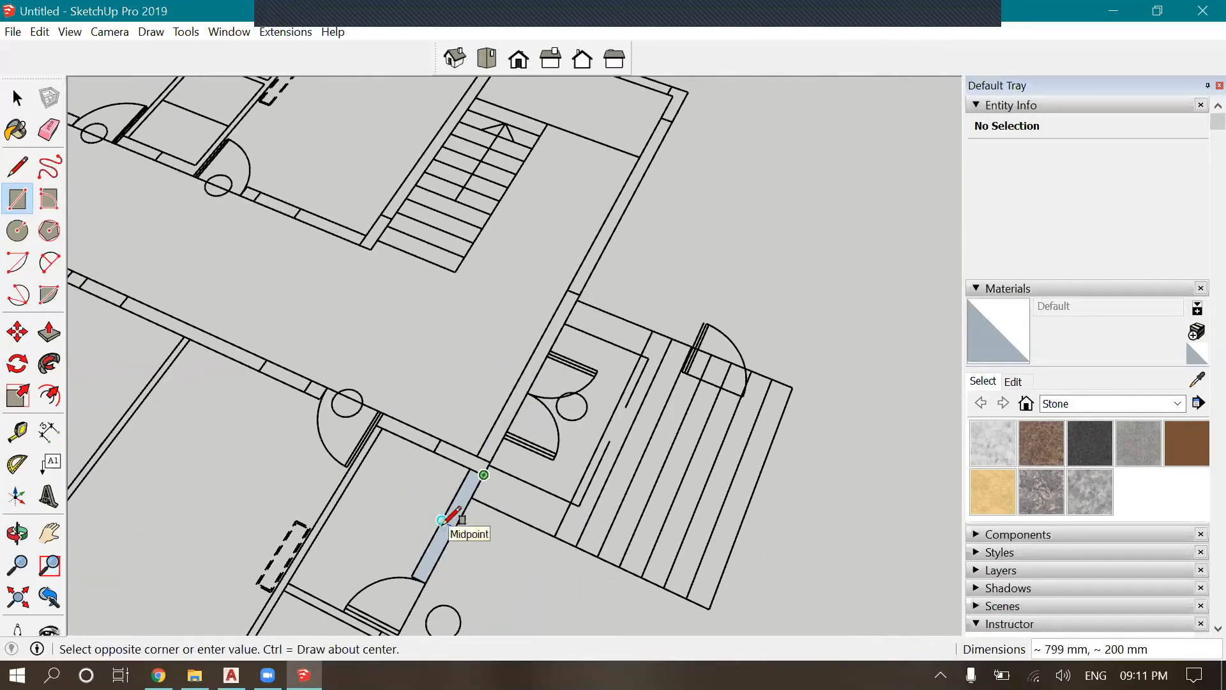
scroll(484, 452, "up", 4)
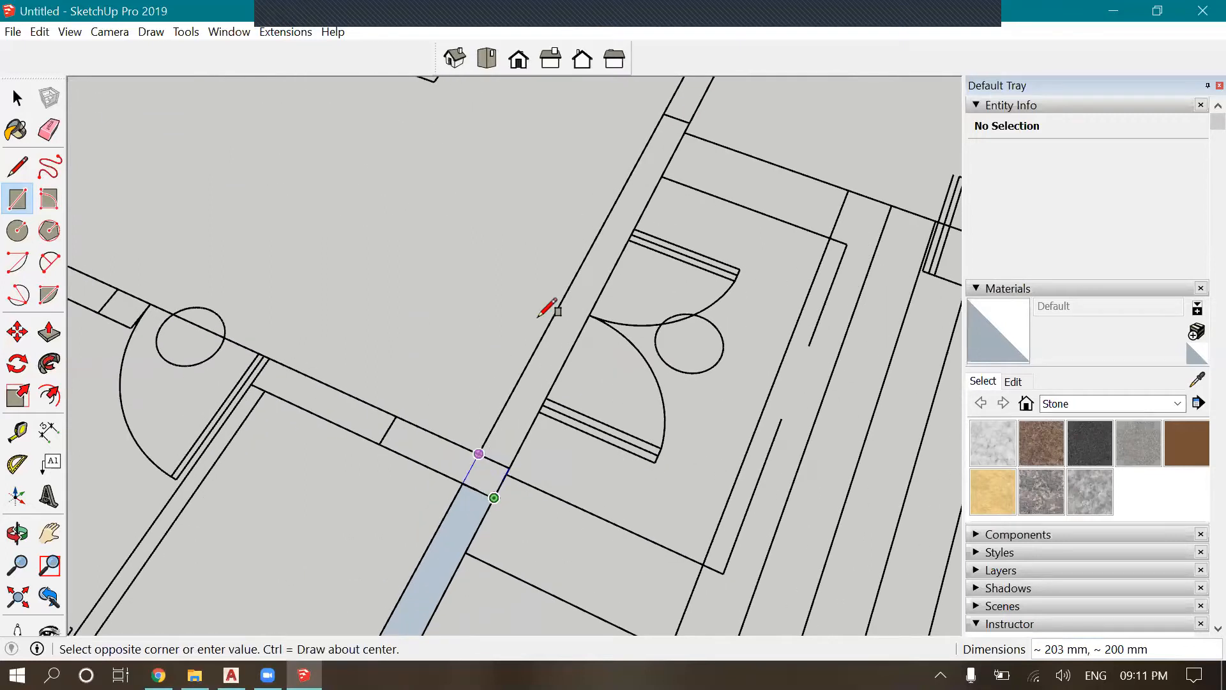
key("Escape")
scroll(460, 345, "down", 1)
scroll(479, 302, "up", 3)
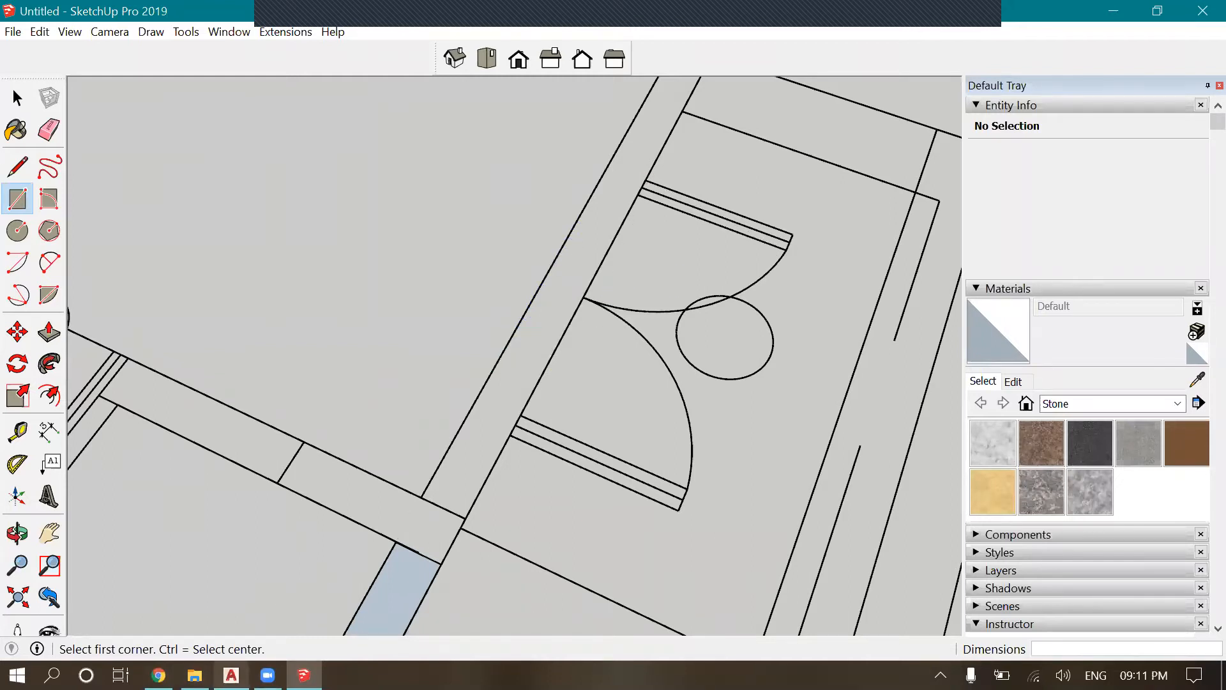
Switch to the AutoCAD drawing and examine the ground floor plan and the door and window size legend
left_click(231, 675)
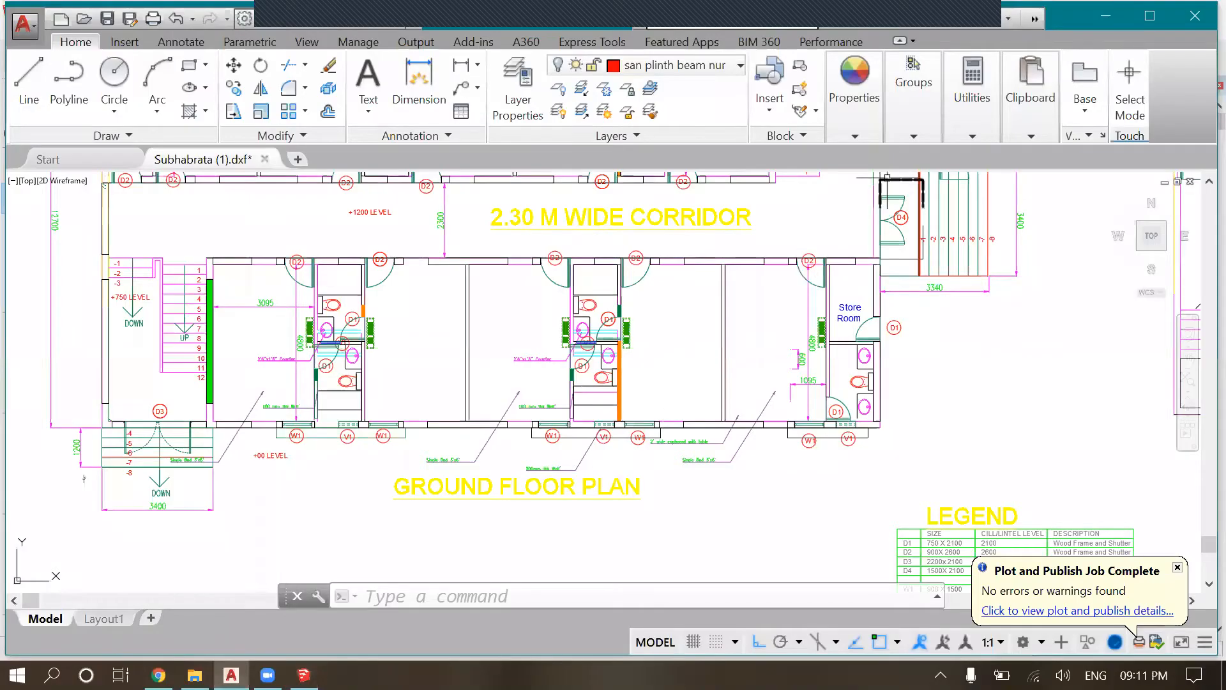
scroll(887, 178, "up", 3)
scroll(471, 325, "down", 2)
scroll(704, 238, "down", 2)
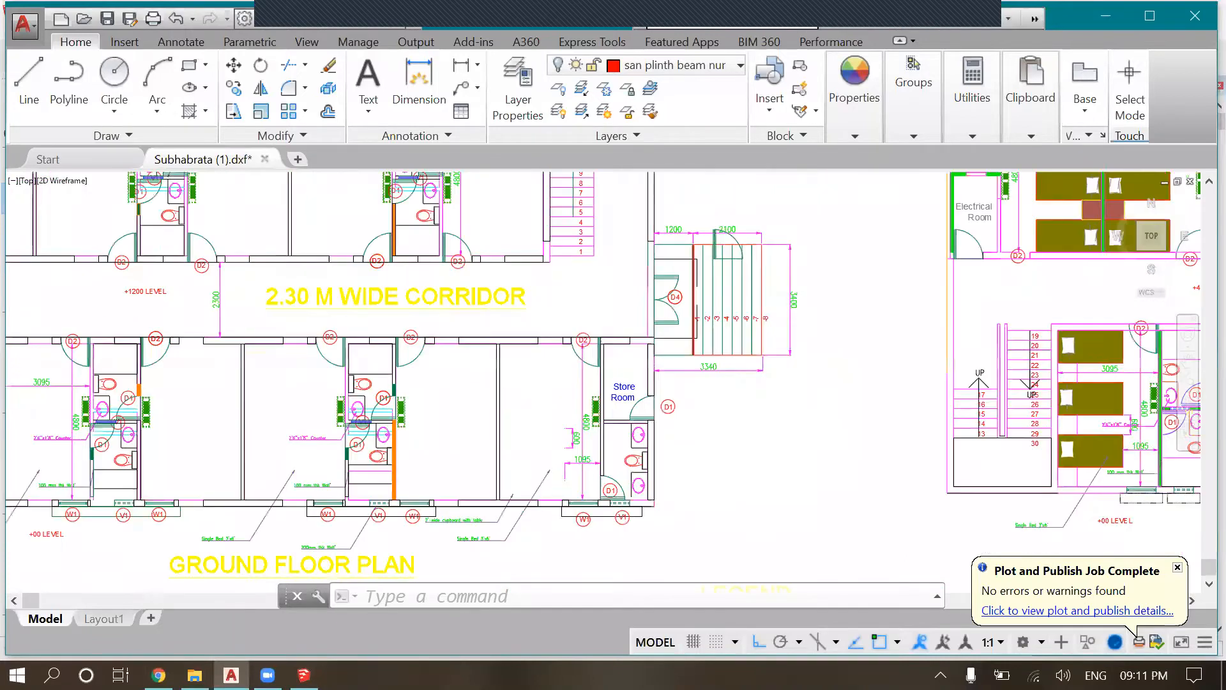
scroll(714, 481, "up", 3)
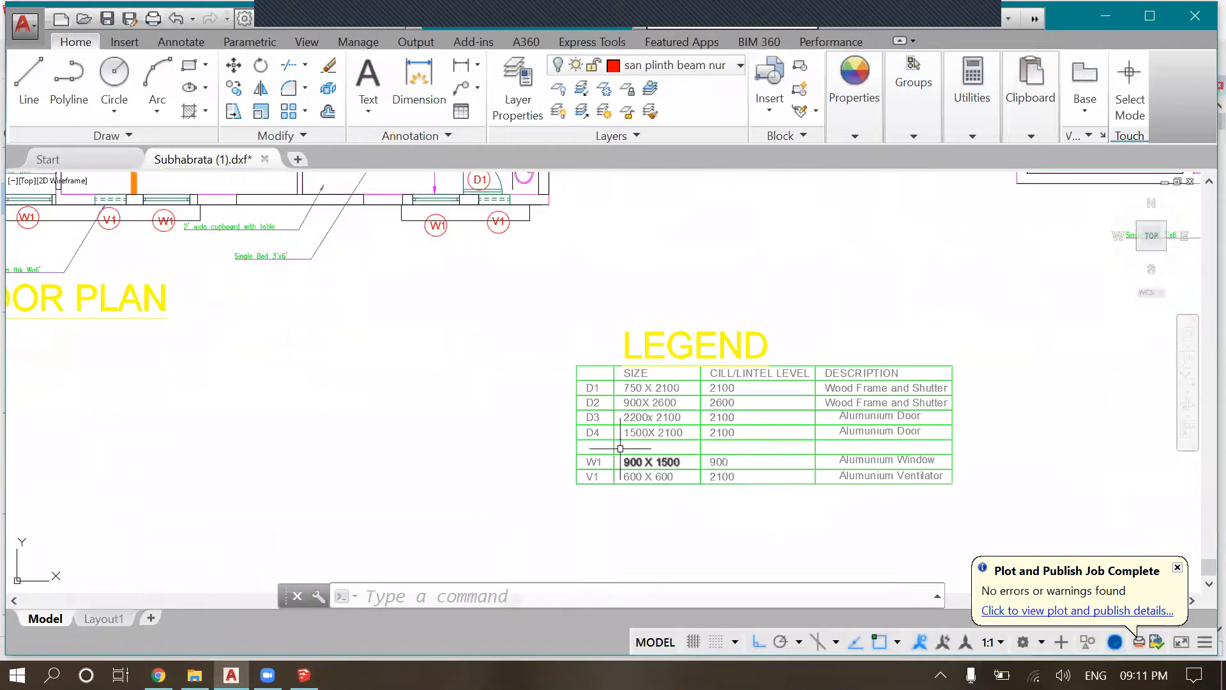
scroll(578, 509, "down", 4)
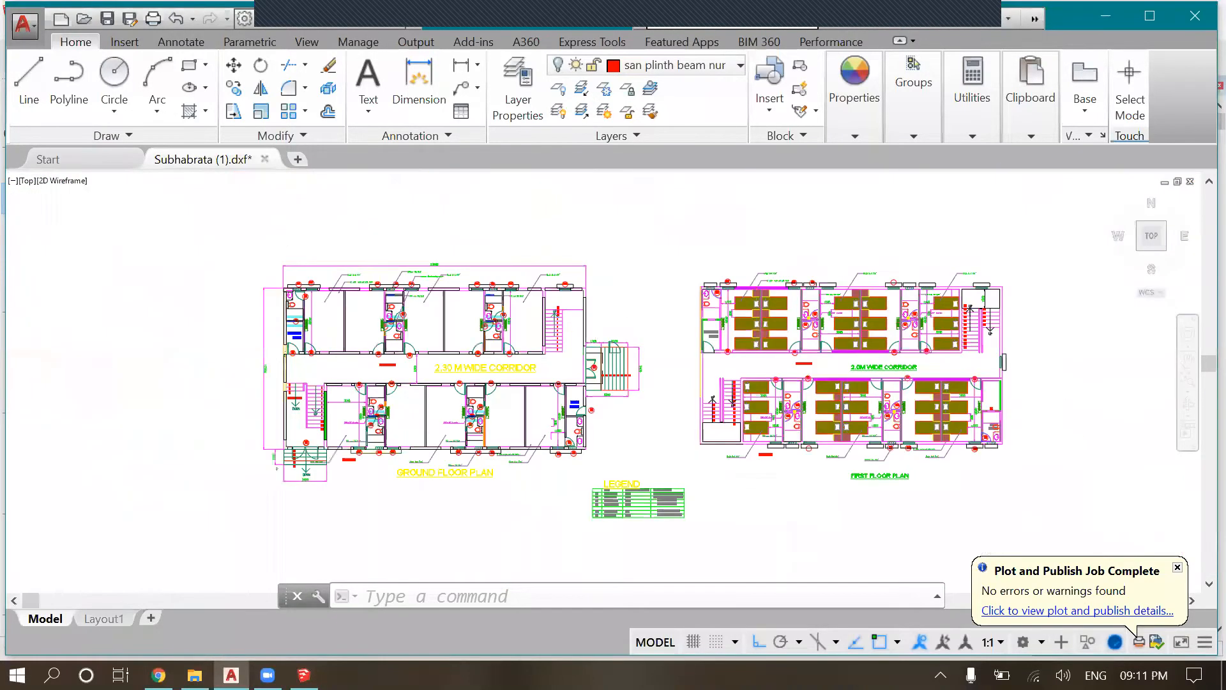
Dimension the opening of the D4 double door at the side entrance with the DIM command
scroll(613, 332, "up", 6)
scroll(613, 358, "down", 1)
type("DIM")
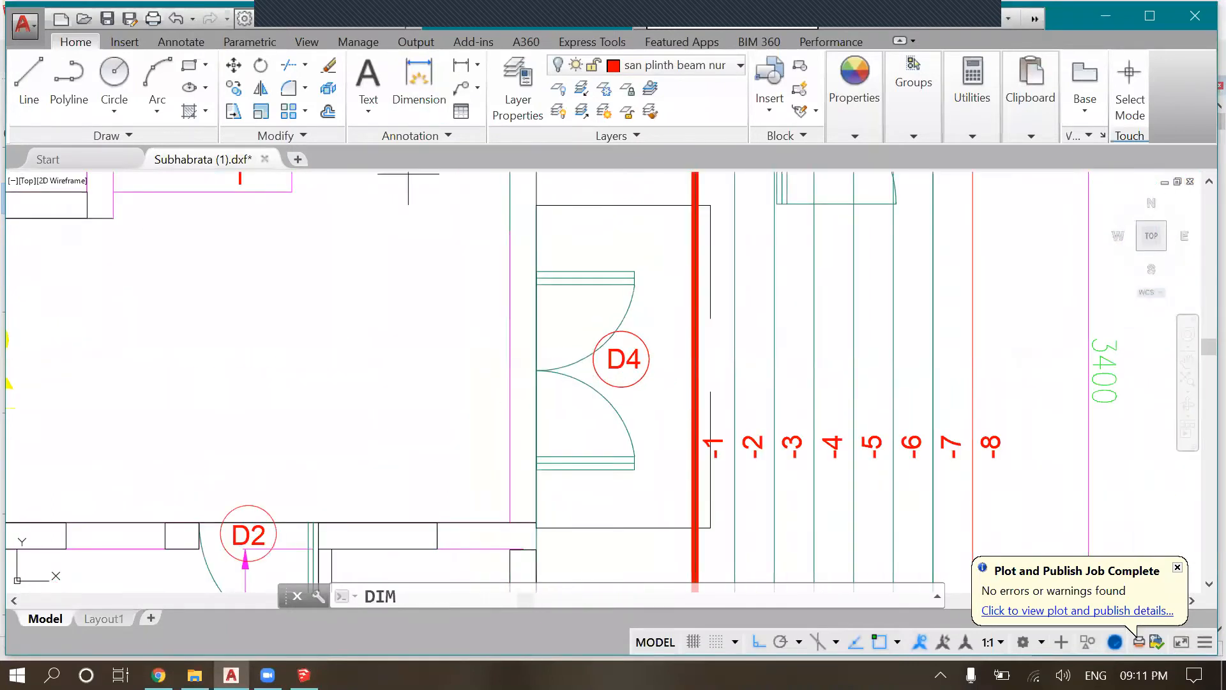
key("Return")
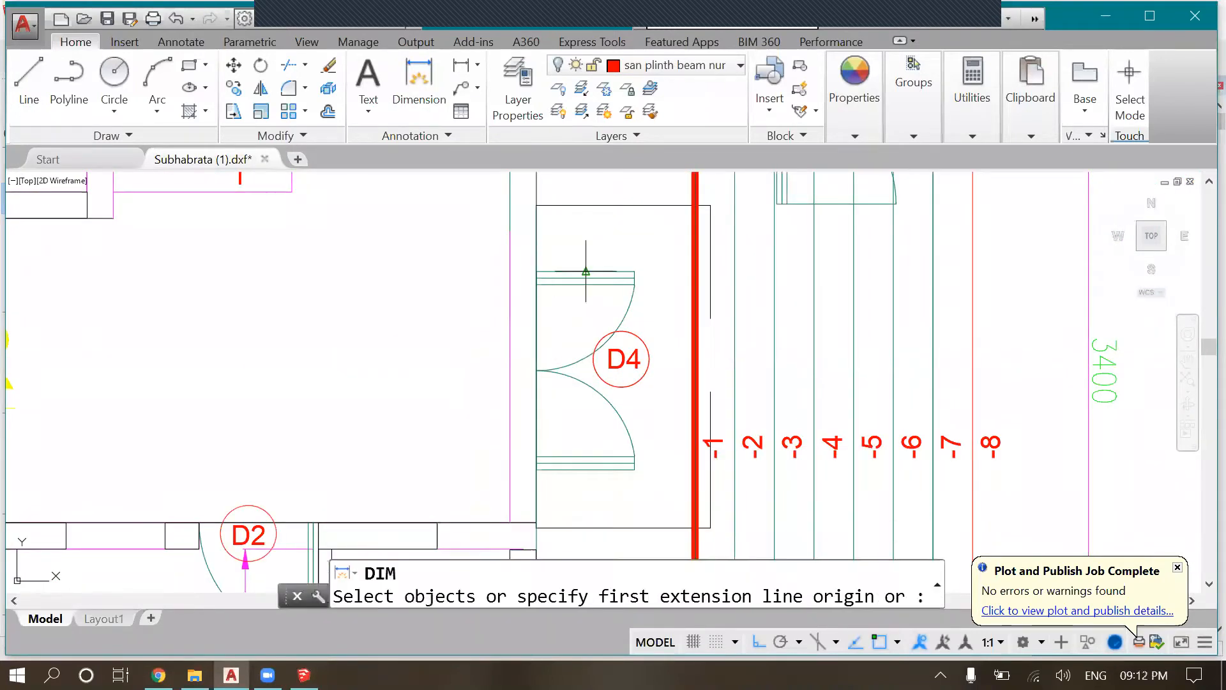
left_click(586, 271)
scroll(586, 281, "down", 1)
scroll(568, 323, "up", 6)
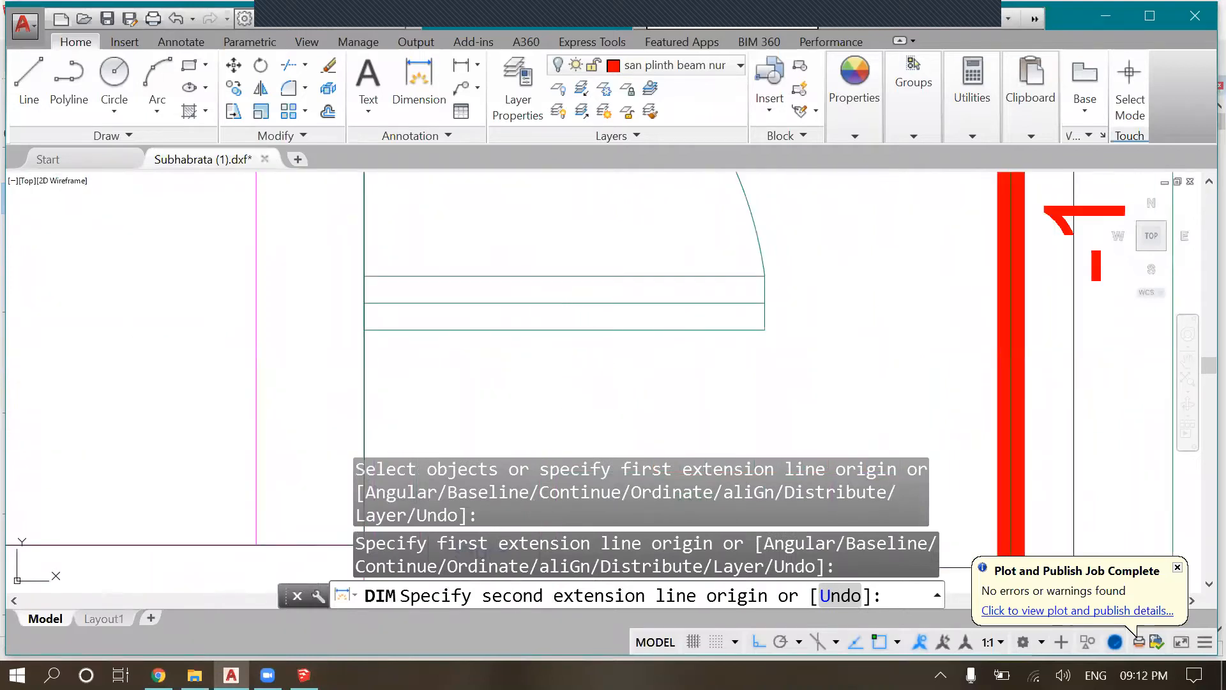
left_click(566, 330)
scroll(566, 329, "down", 5)
scroll(566, 330, "down", 4)
left_click(591, 332)
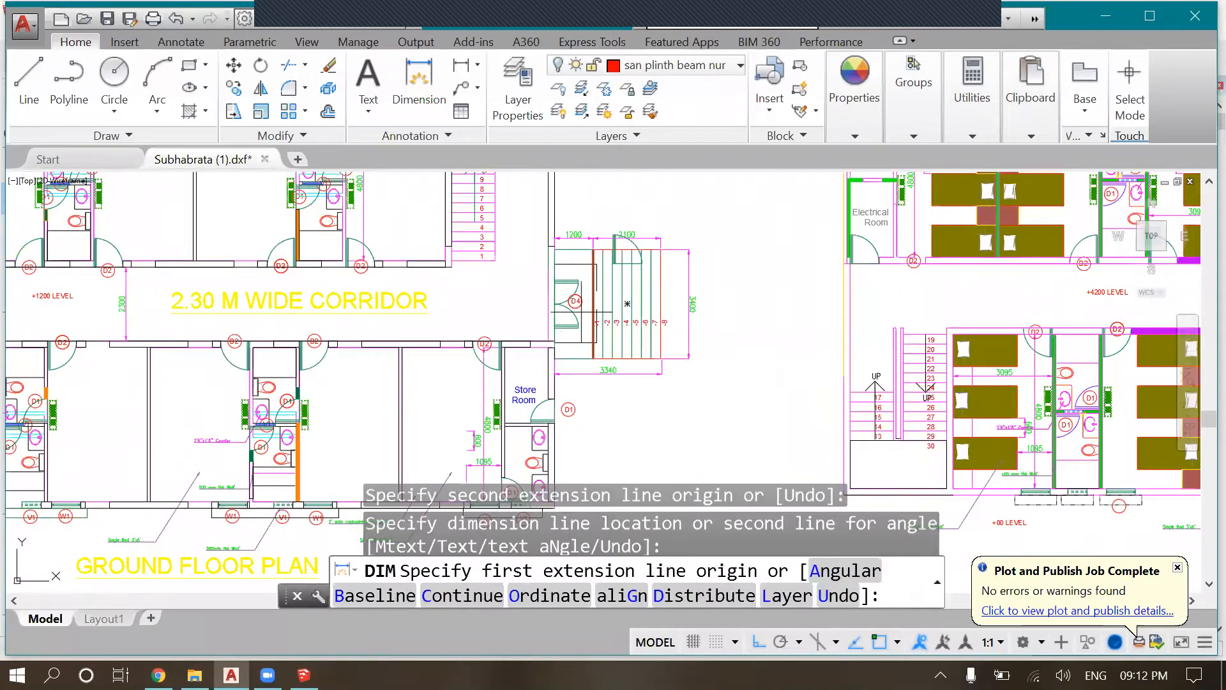
scroll(578, 309, "up", 8)
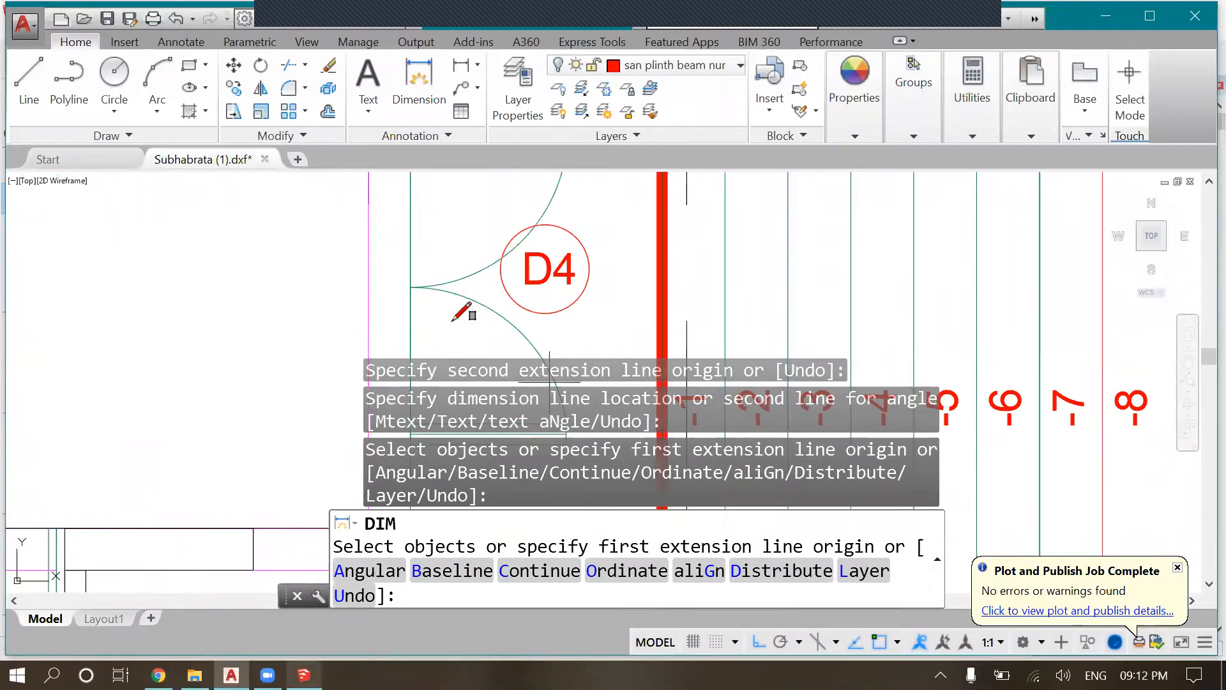
Switch back to SketchUp and measure the width of the entrance double door between its two leaves
key("alt+Tab")
scroll(556, 394, "up", 3)
left_click(18, 434)
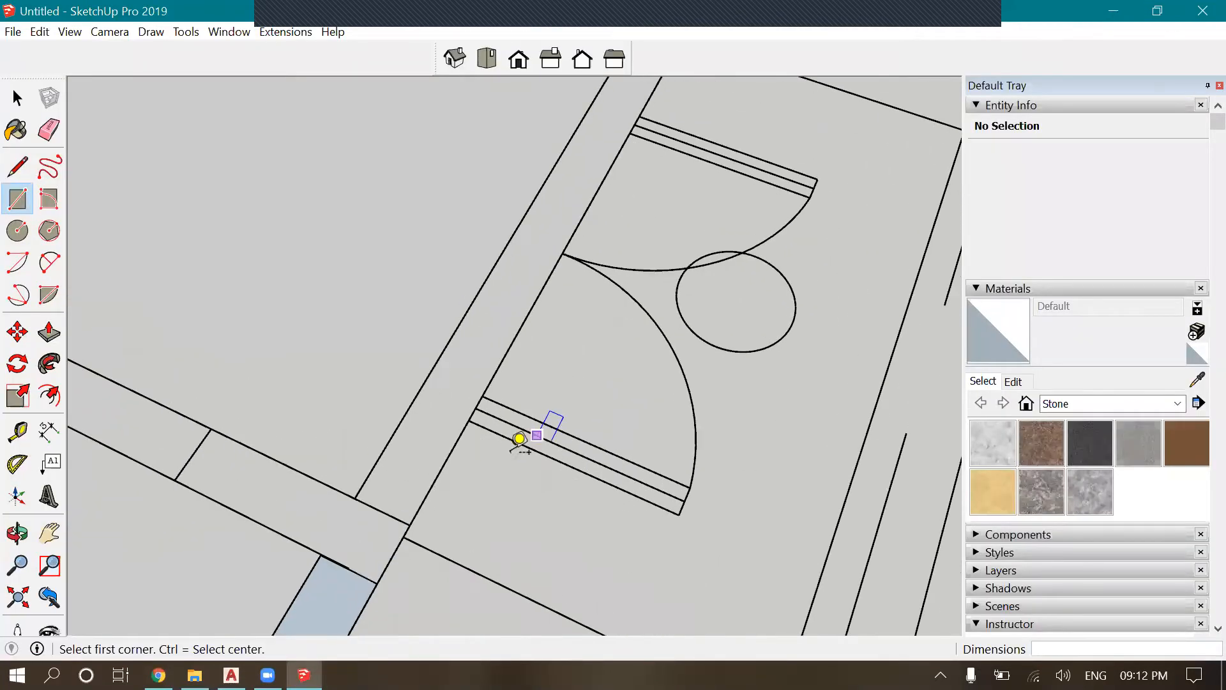
left_click(536, 450)
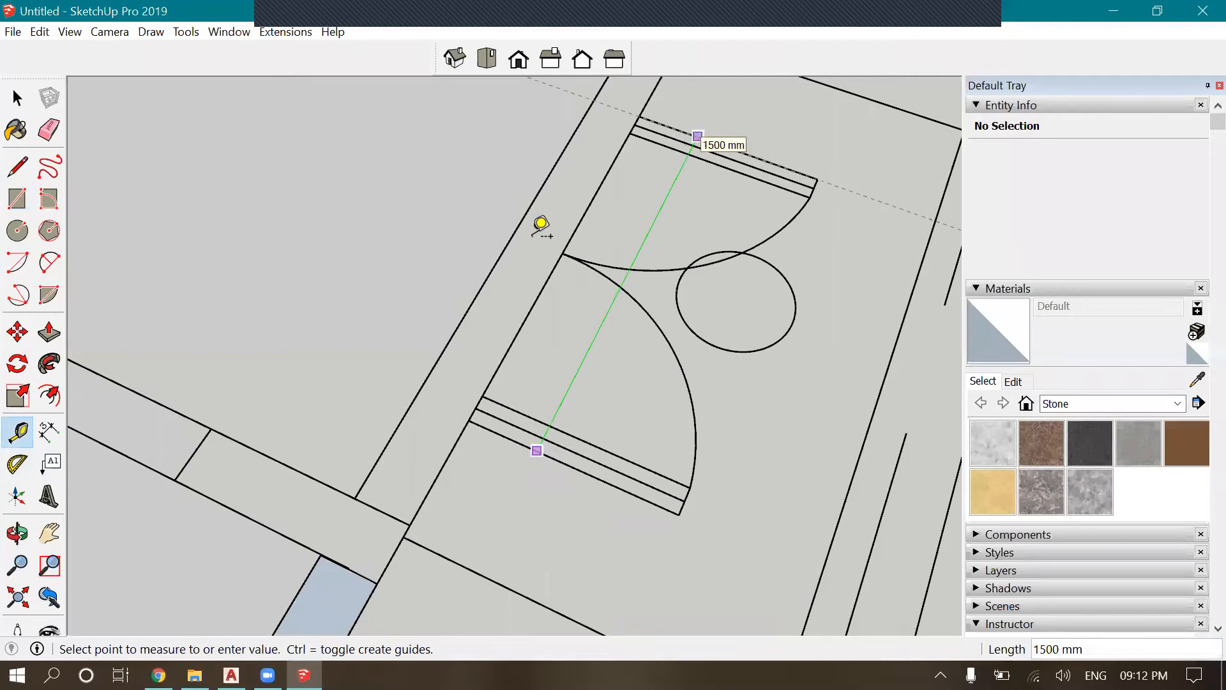
key("Escape")
scroll(543, 231, "down", 2)
left_click(19, 201)
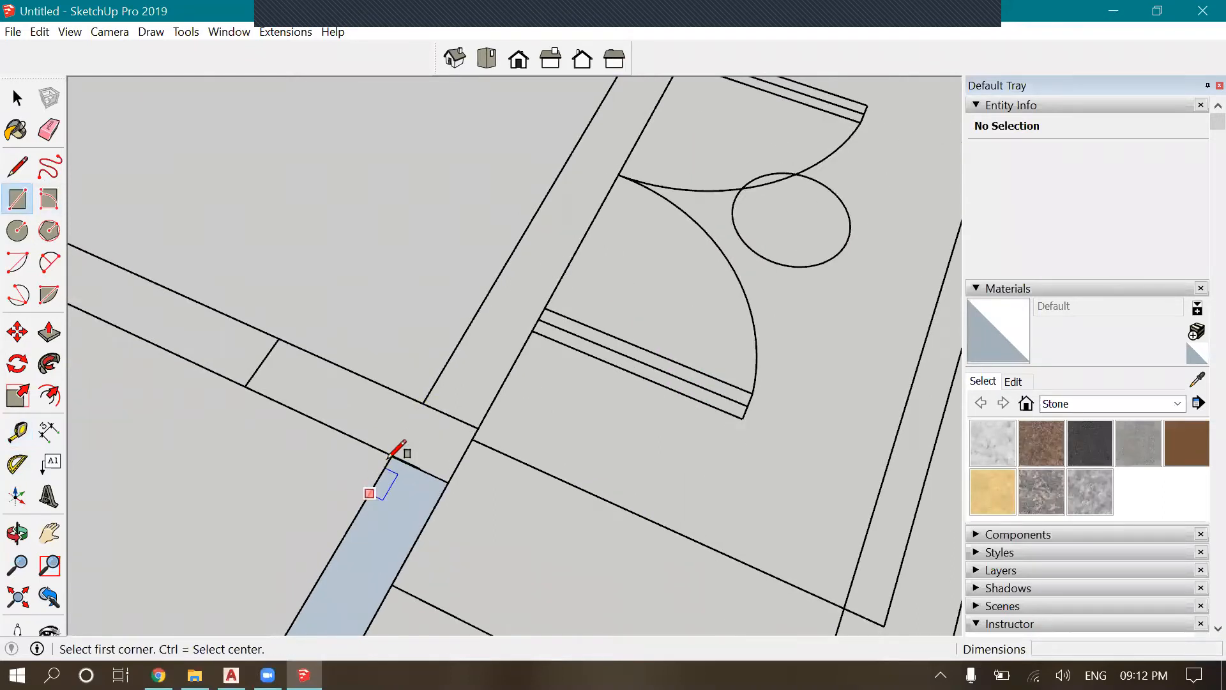
scroll(441, 447, "up", 3)
scroll(428, 454, "up", 5)
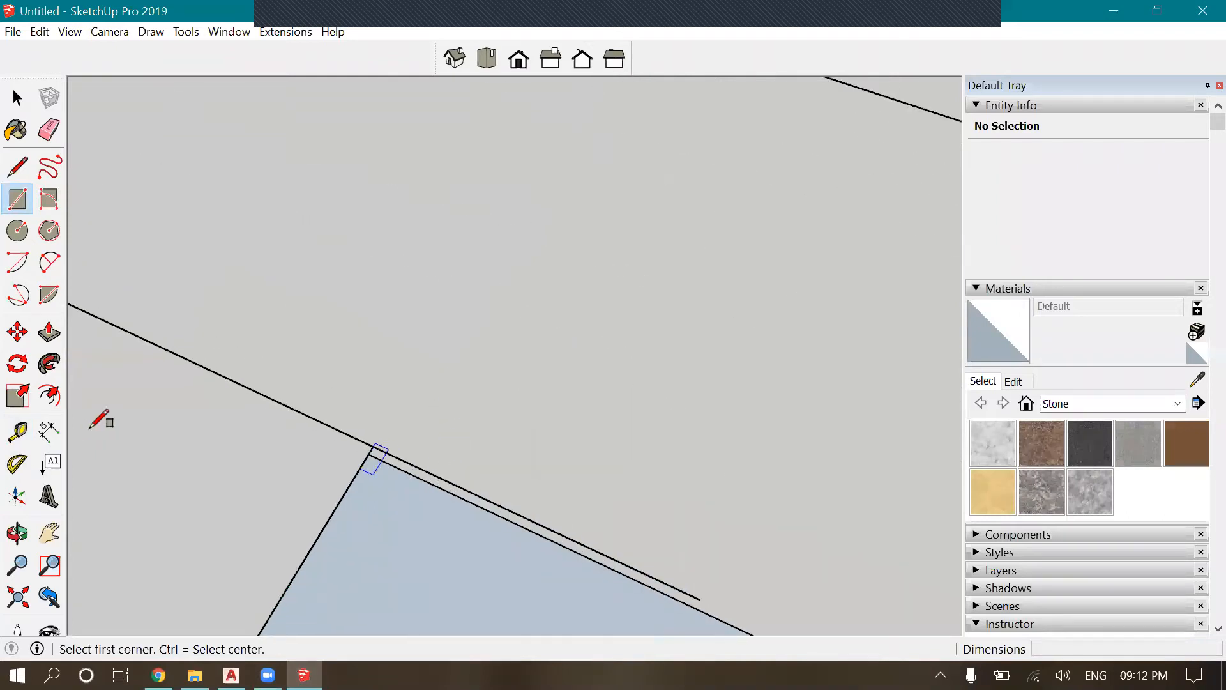
left_click(370, 450)
scroll(102, 432, "down", 3)
scroll(511, 554, "down", 5)
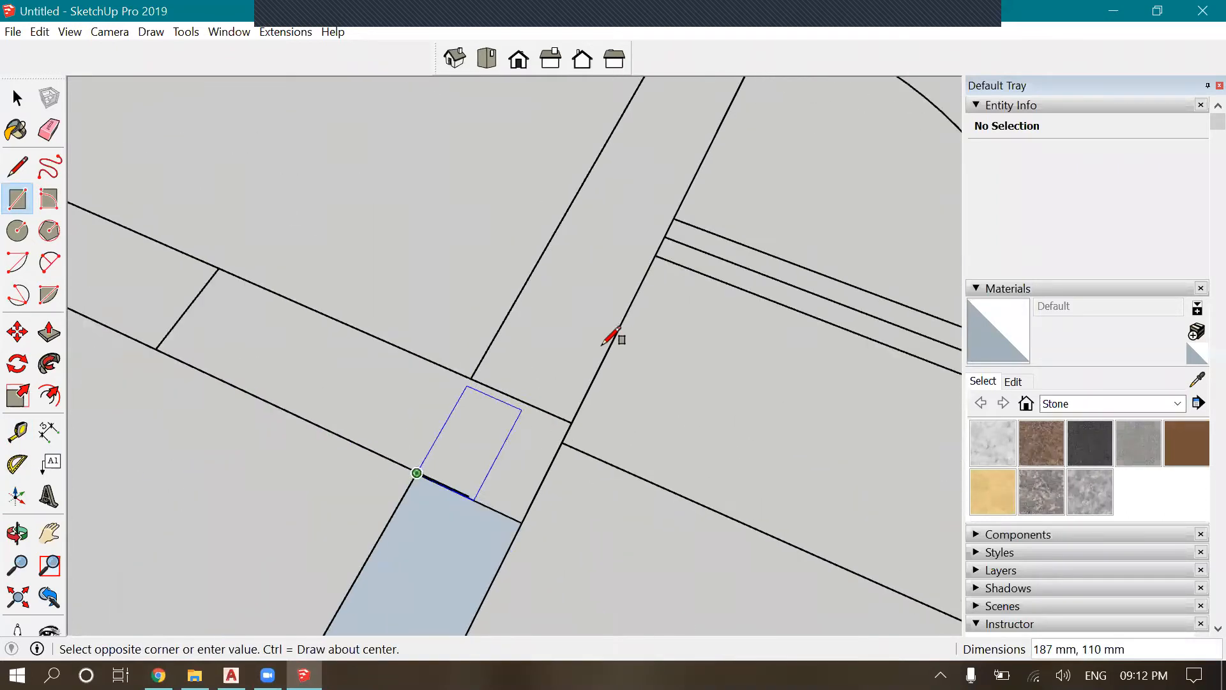
scroll(422, 519, "up", 3)
key("Escape")
Draw a rectangle about 601 by 200 mm over the end wall from the corridor wall junction to the entrance double door
scroll(415, 469, "down", 2)
scroll(504, 482, "up", 2)
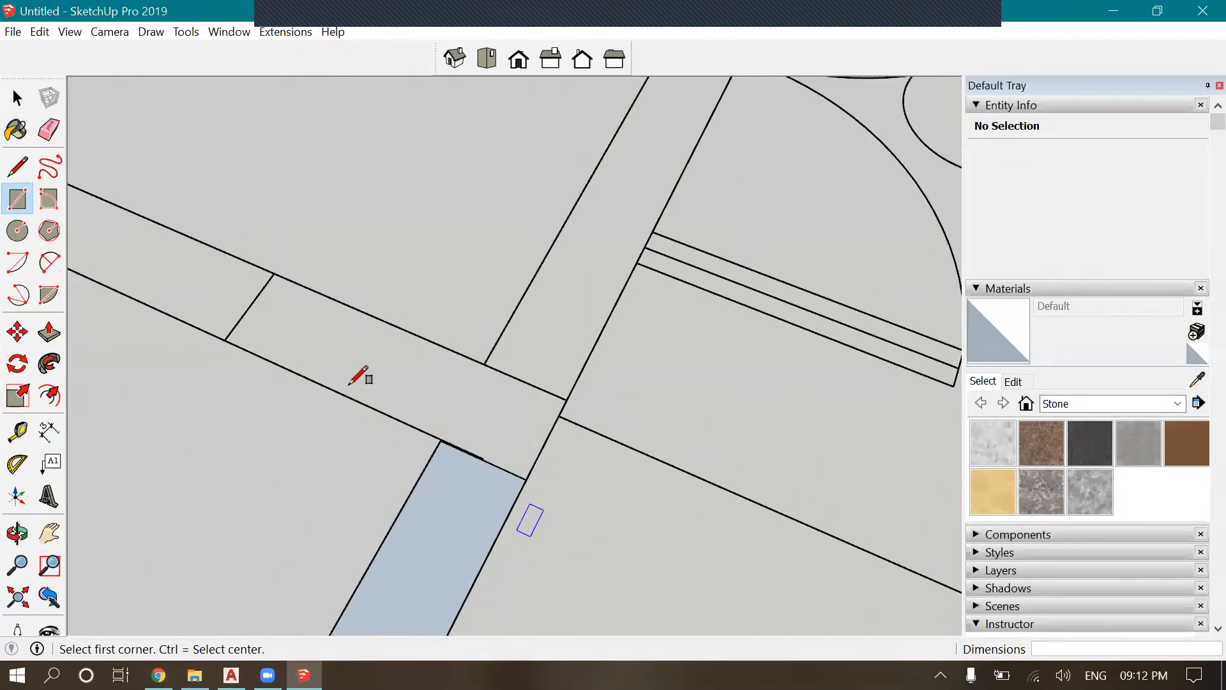
scroll(377, 403, "down", 3)
scroll(452, 431, "up", 2)
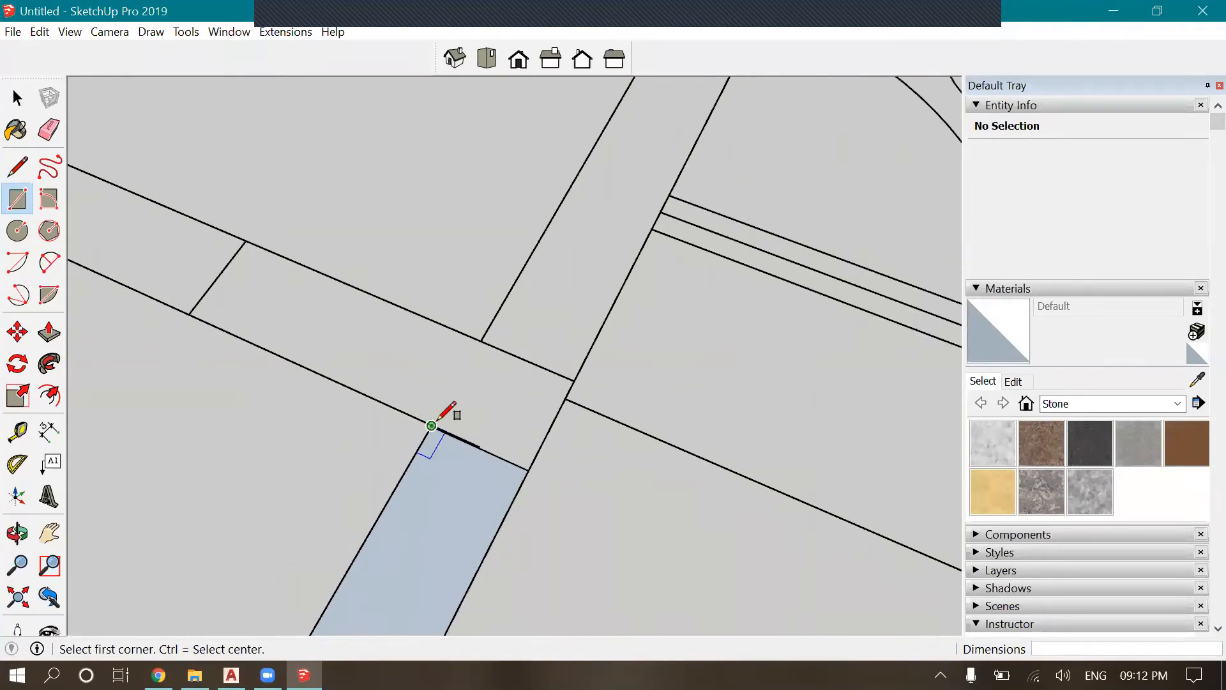
scroll(479, 441, "up", 4)
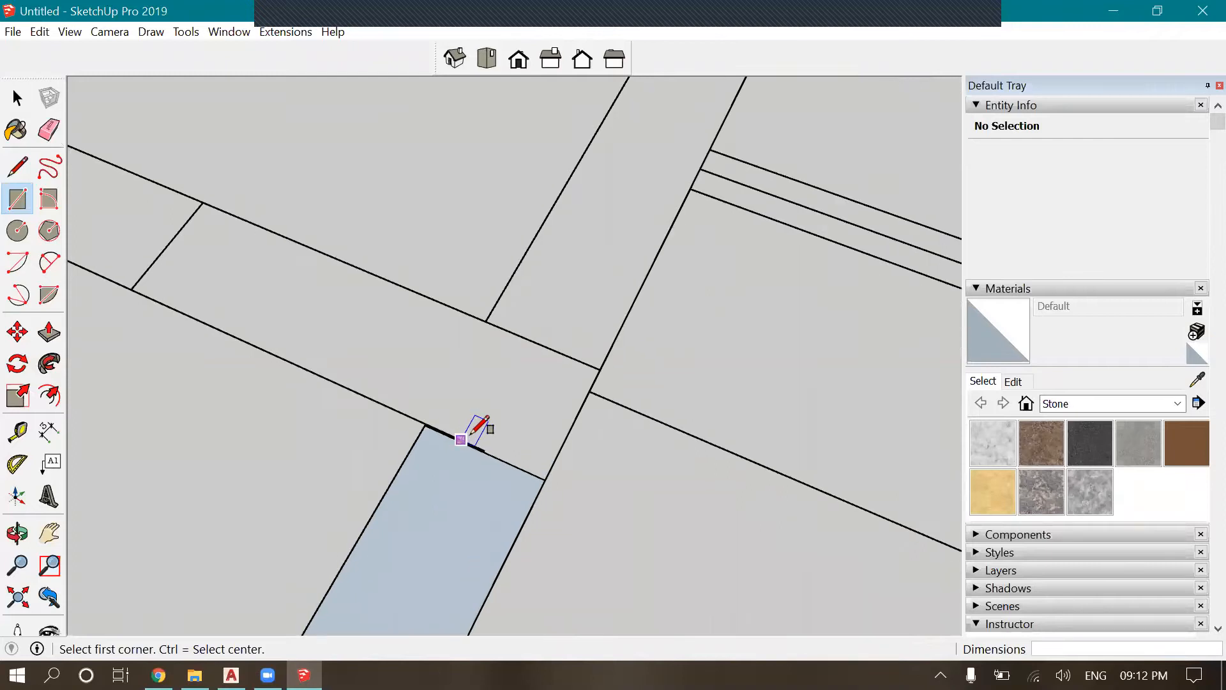
scroll(476, 460, "down", 1)
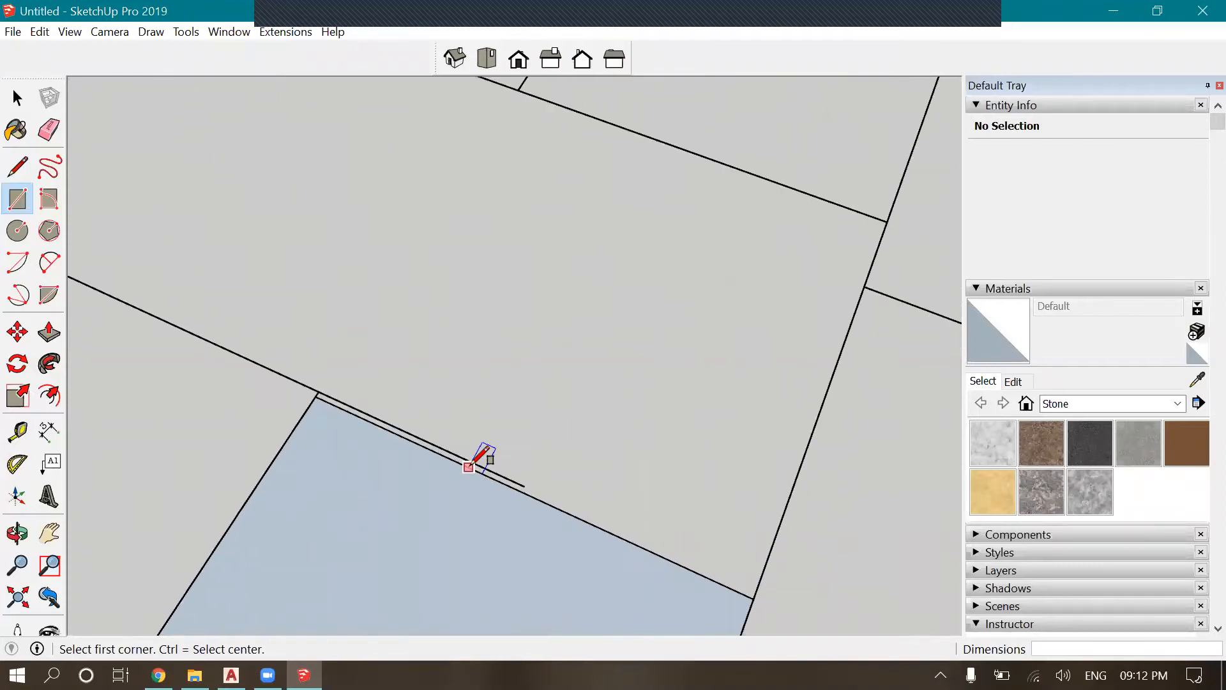
scroll(300, 386, "up", 2)
scroll(443, 384, "down", 3)
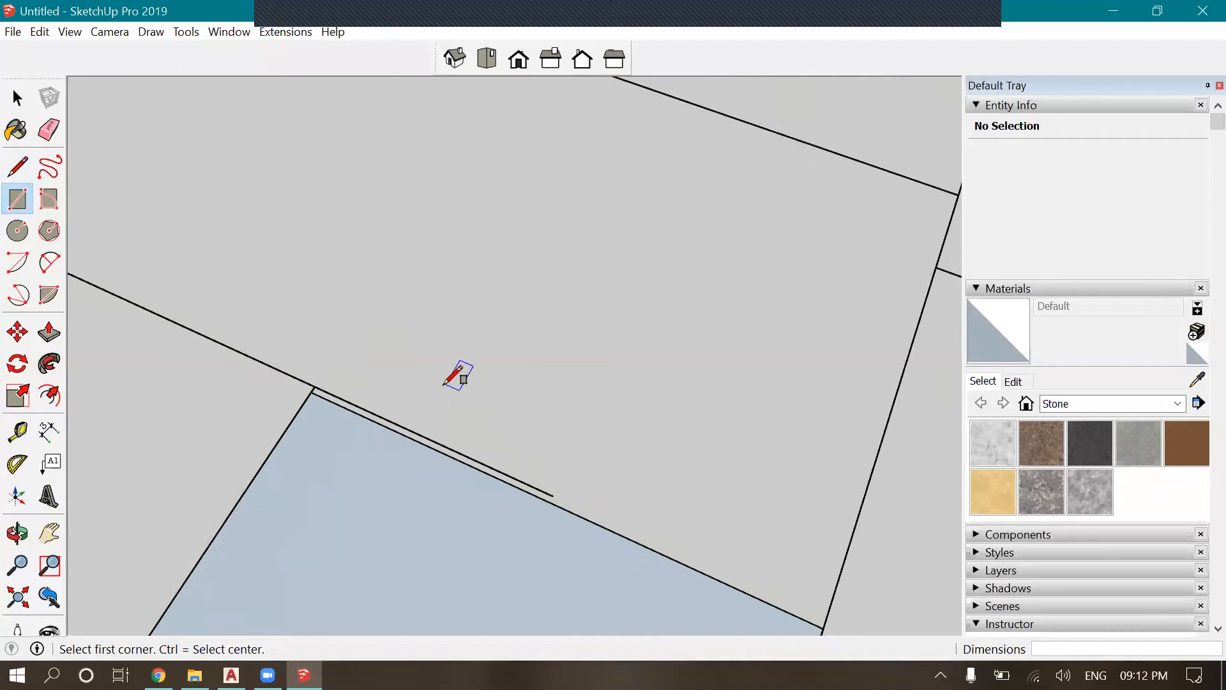
scroll(339, 389, "up", 3)
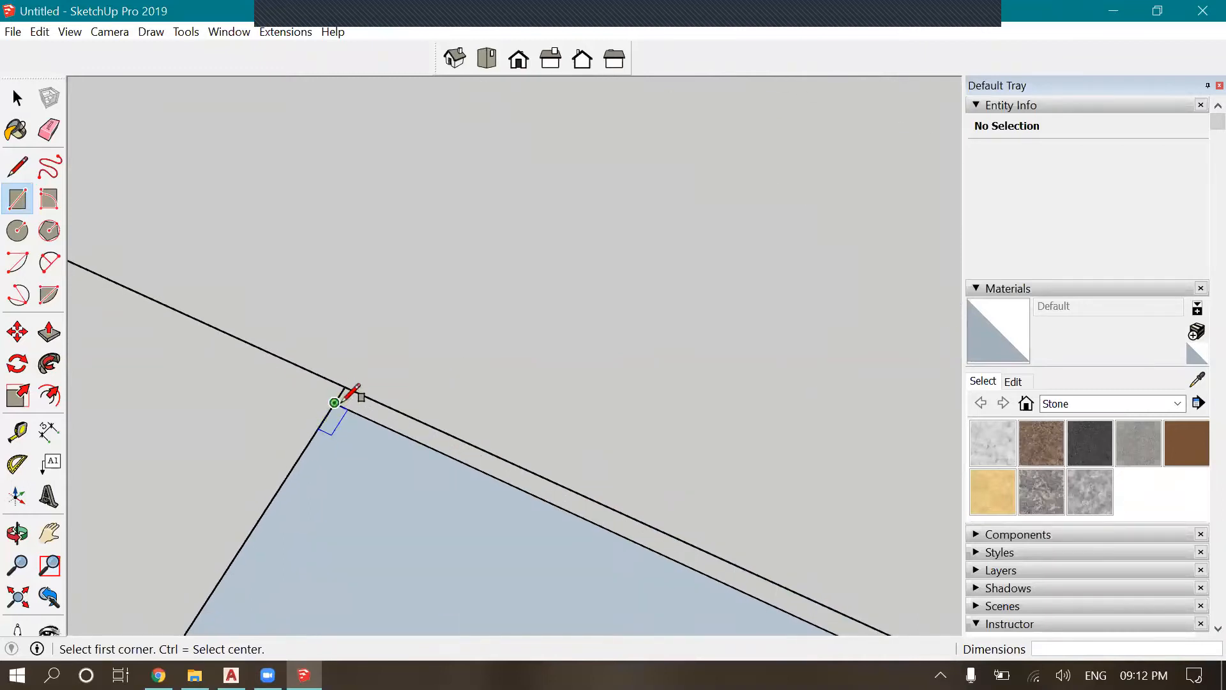
left_click(334, 402)
scroll(275, 465, "down", 3)
scroll(307, 473, "down", 3)
scroll(507, 293, "up", 4)
scroll(507, 314, "up", 1)
left_click(499, 329)
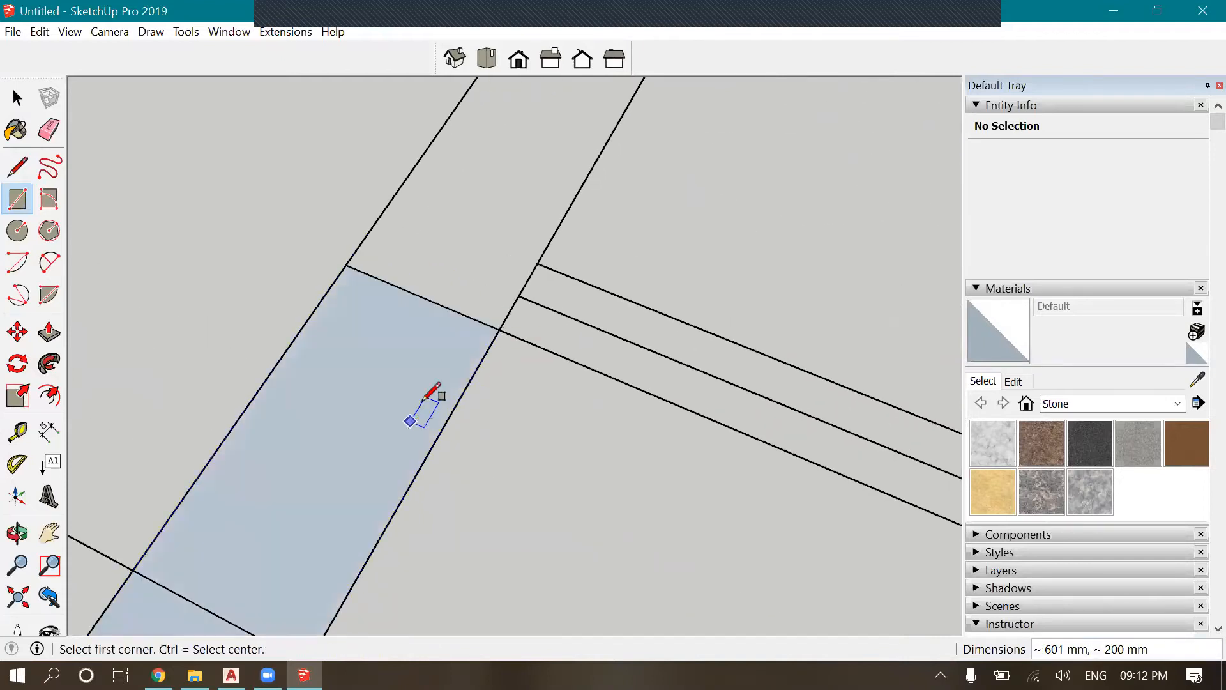
Draw a rectangle over the end wall from the entrance double door to the inner corner of the stair area
scroll(444, 393, "down", 5)
scroll(495, 323, "down", 2)
scroll(493, 408, "up", 5)
left_click(491, 456)
scroll(460, 500, "down", 5)
scroll(601, 185, "down", 3)
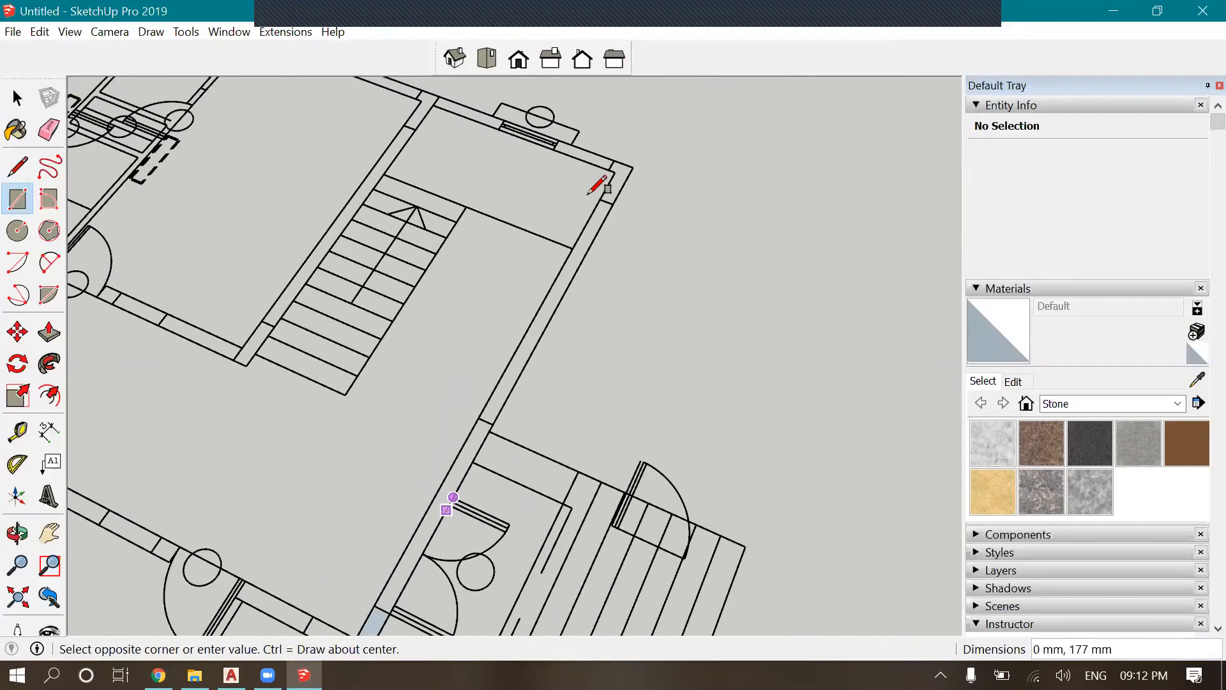
scroll(607, 281, "up", 8)
left_click(672, 262)
Draw a 200 mm wide rectangle over the outer wall from the building corner to the stair window
left_click(673, 263)
scroll(674, 263, "down", 2)
scroll(471, 216, "down", 1)
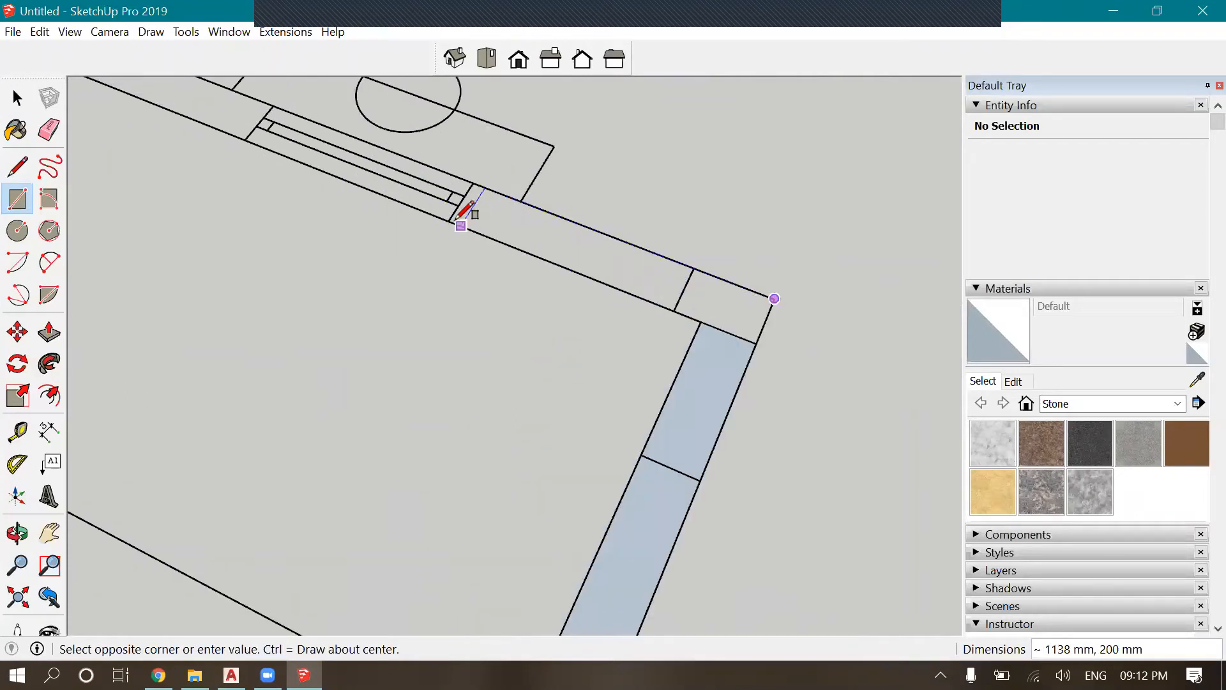
left_click(466, 213)
scroll(624, 132, "down", 4)
scroll(617, 148, "down", 4)
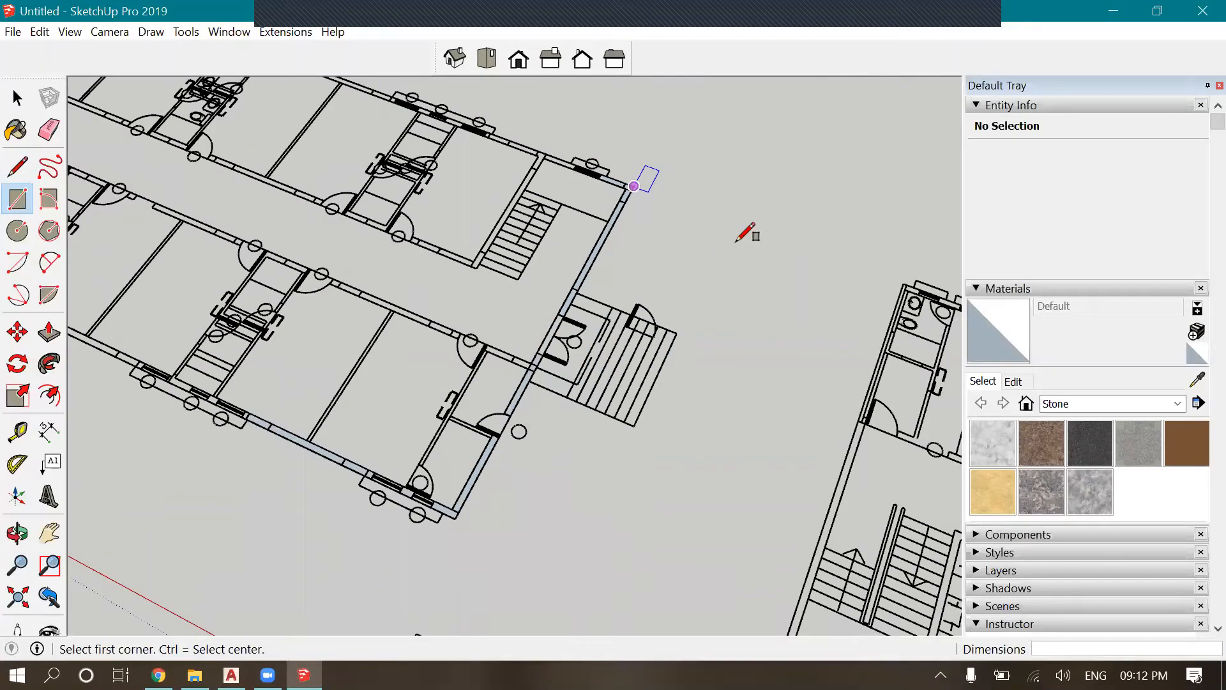
Draw a rectangle about 1112 by 200 mm over the outer wall between the stair window and the stair's side wall
scroll(615, 275, "up", 3)
scroll(672, 299, "up", 4)
left_click(690, 298)
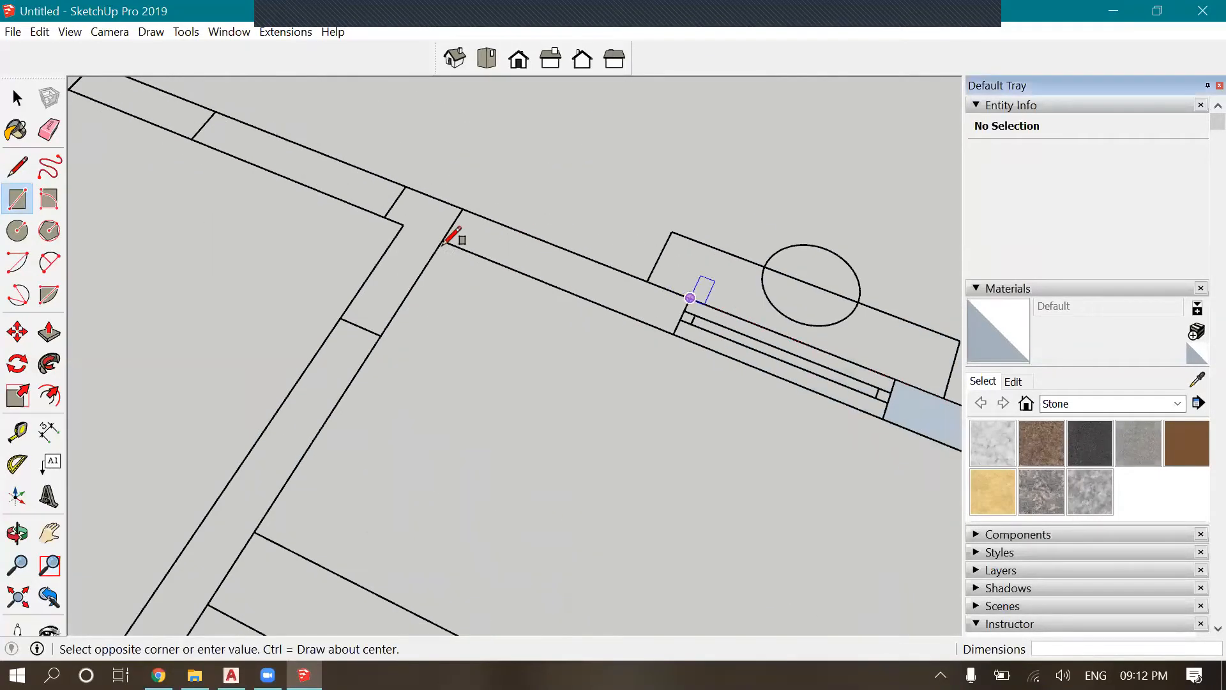
left_click(442, 240)
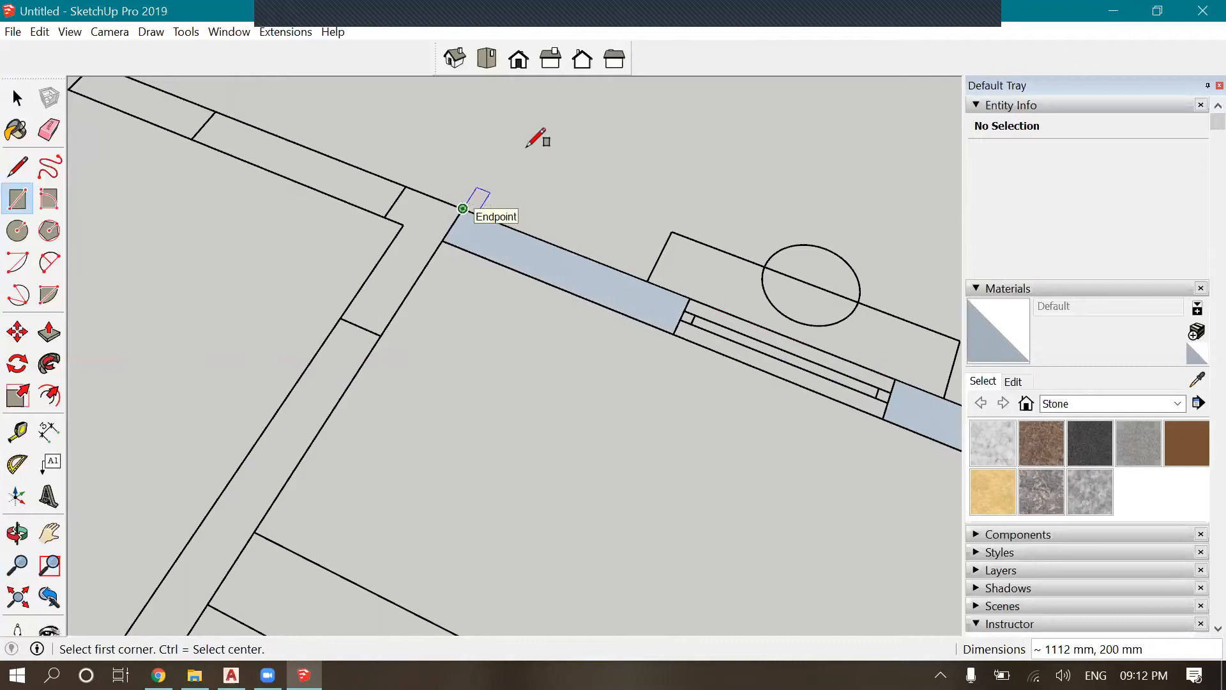
Draw a rectangle about 5200 by 200 mm over the stair's side wall, from the outer wall to the corridor
left_click(462, 210)
scroll(540, 136, "down", 3)
scroll(356, 383, "down", 2)
scroll(364, 329, "up", 4)
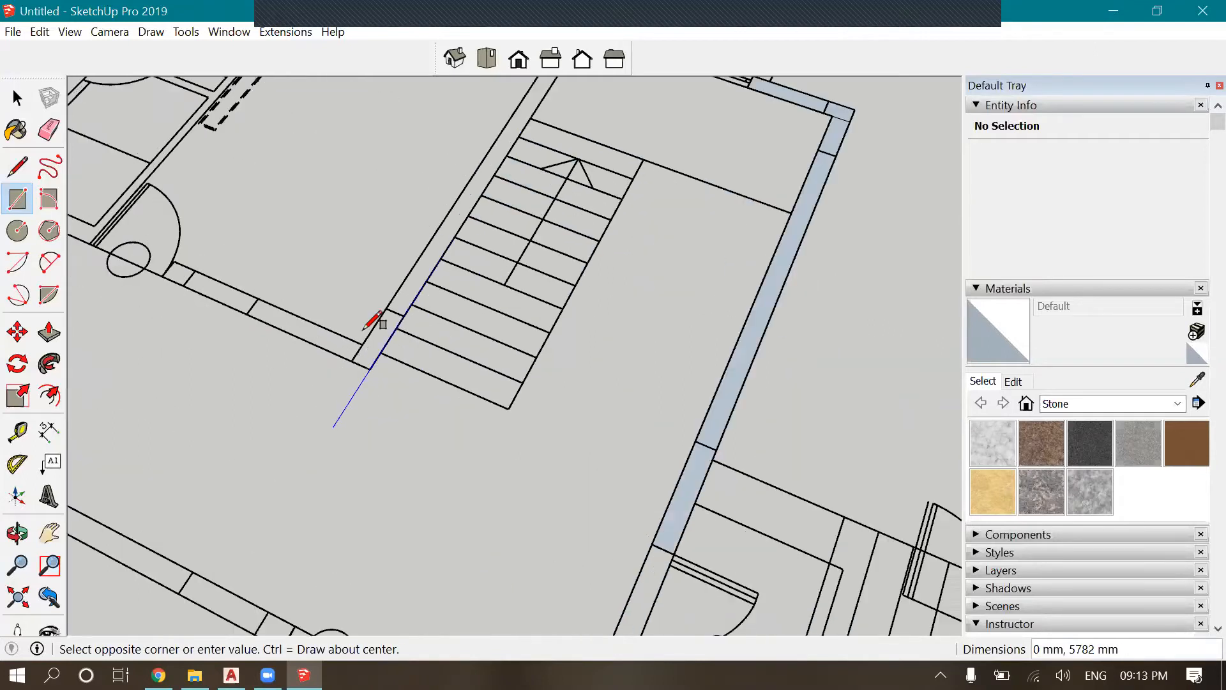
scroll(351, 368, "up", 2)
left_click(408, 378)
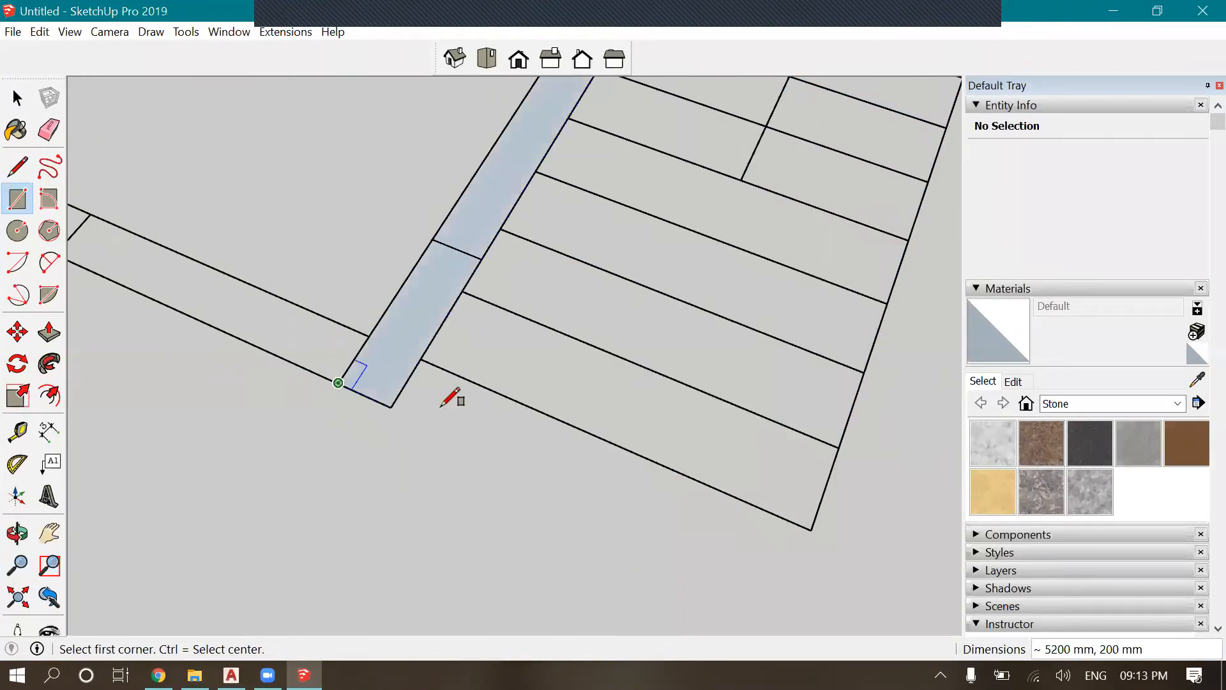
Draw a rectangle about 2193 by 200 mm over the corridor wall from the stair's side wall to the adjacent room door
scroll(458, 403, "down", 3)
scroll(253, 287, "up", 4)
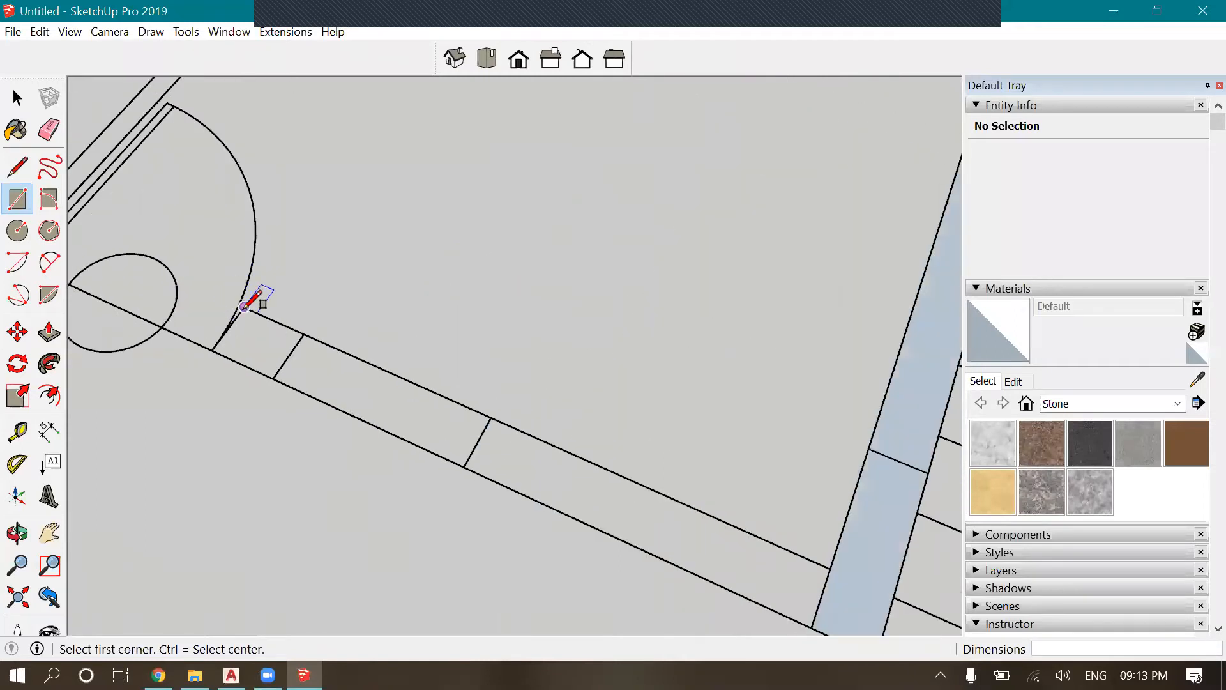
left_click(256, 295)
scroll(664, 505, "down", 1)
left_click(670, 533)
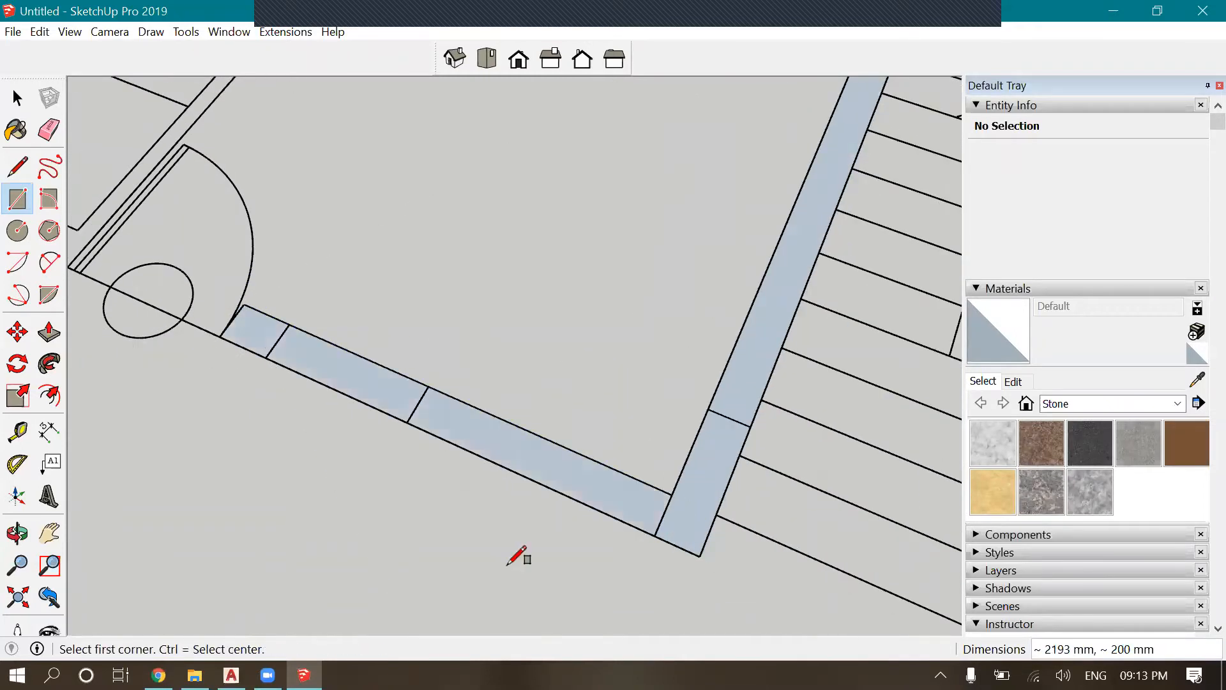
scroll(537, 562, "down", 2)
scroll(575, 543, "up", 1)
scroll(683, 252, "down", 2)
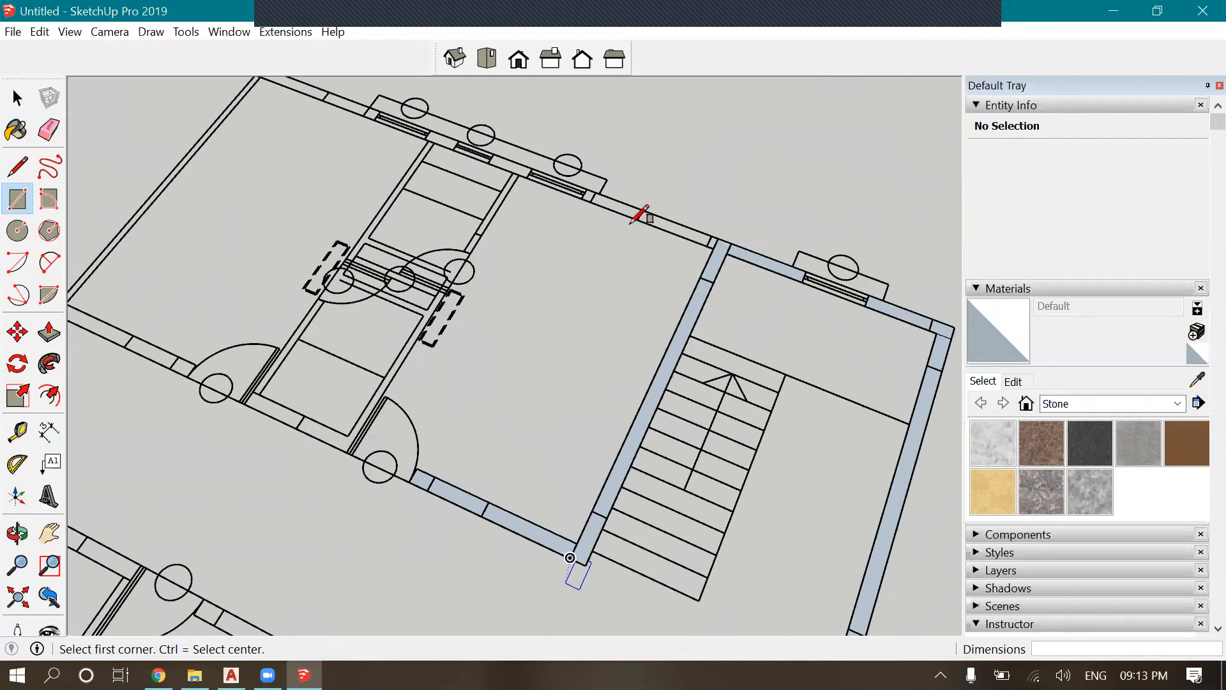
Draw a small rectangle over the outer wall at its junction with the stair's side wall
scroll(632, 220, "up", 5)
left_click(665, 362)
left_click(699, 337)
scroll(523, 175, "down", 3)
Push/Pull the end wall face between the entrance double door and the stair corner up 3200 mm
key("m")
scroll(639, 255, "down", 4)
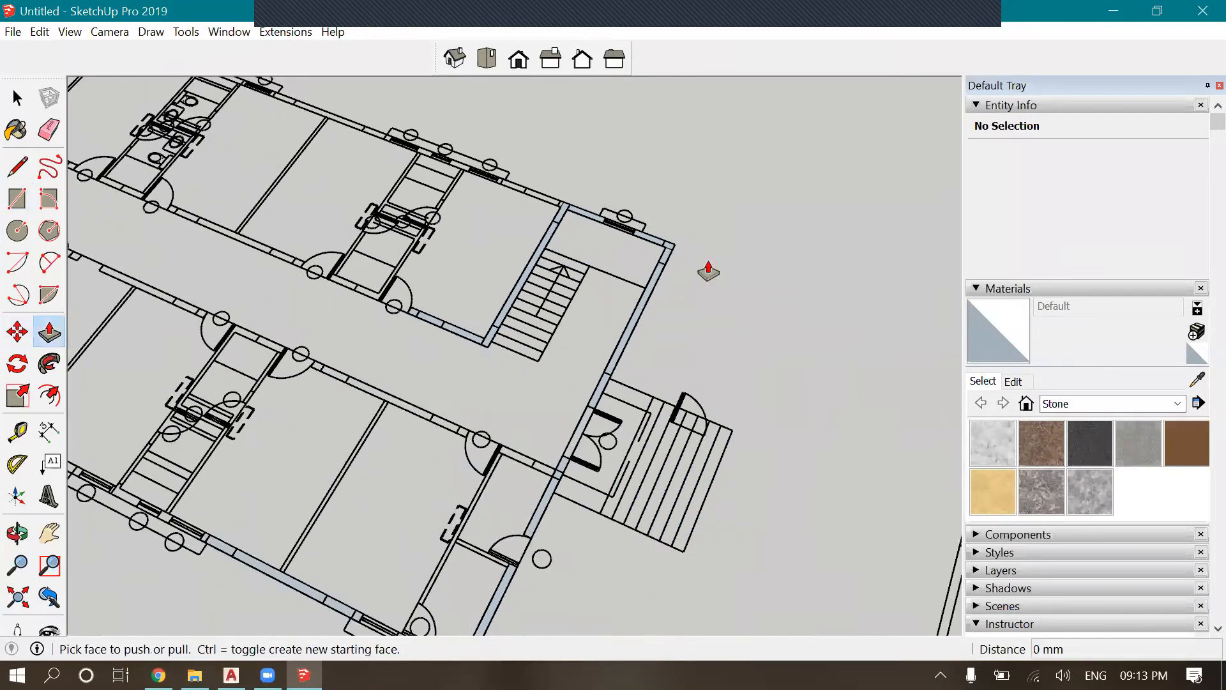
scroll(657, 343, "up", 4)
left_click(657, 345)
left_click(655, 295)
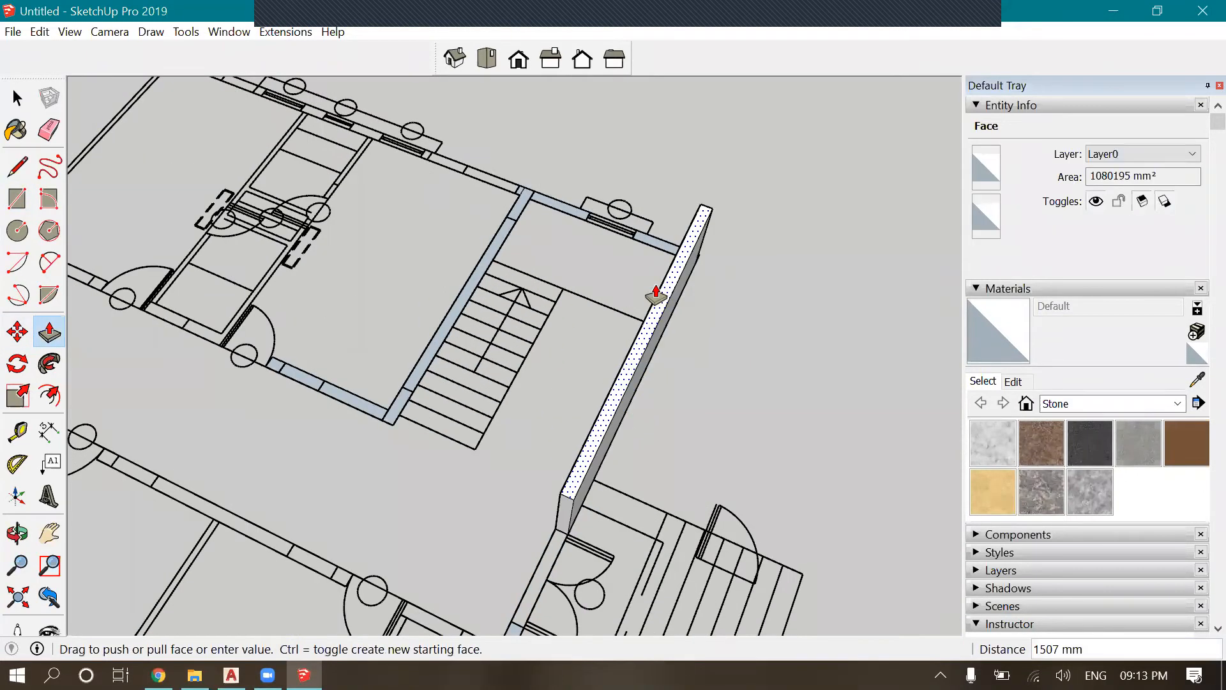
key("Return")
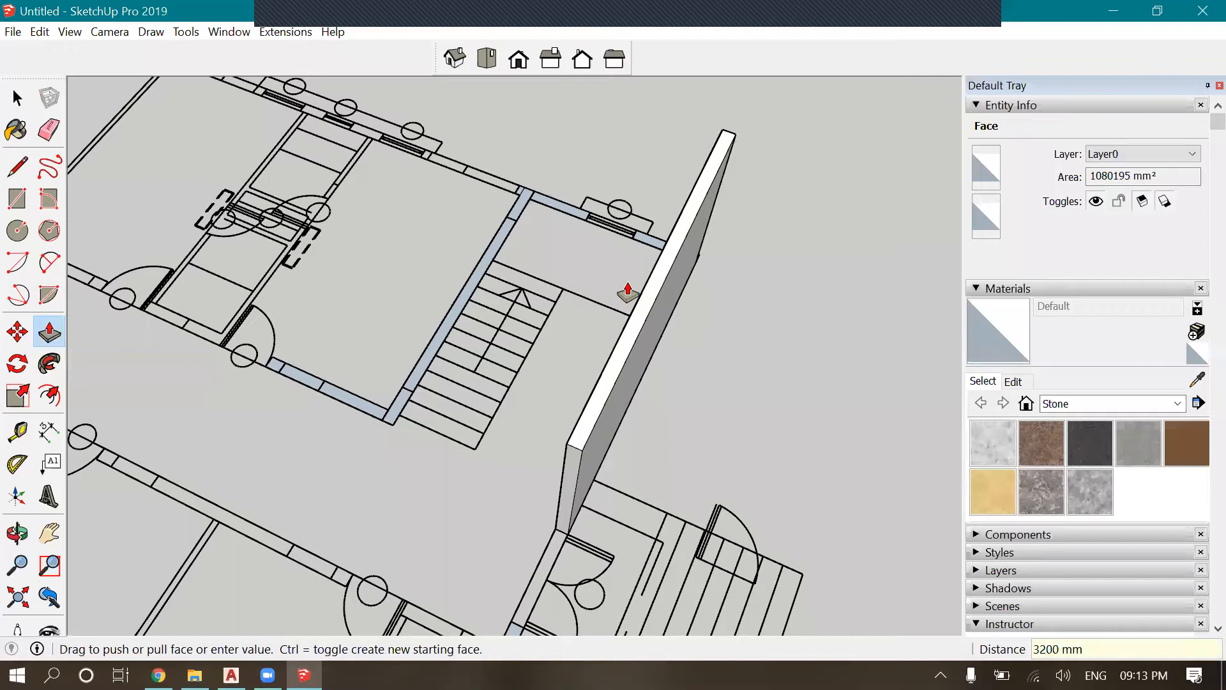
Push/Pull the outer wall face between the building corner and the stair window up 3200 mm
scroll(627, 293, "up", 1)
scroll(509, 416, "down", 3)
middle_click_drag(436, 491, 436, 491)
scroll(633, 370, "down", 2)
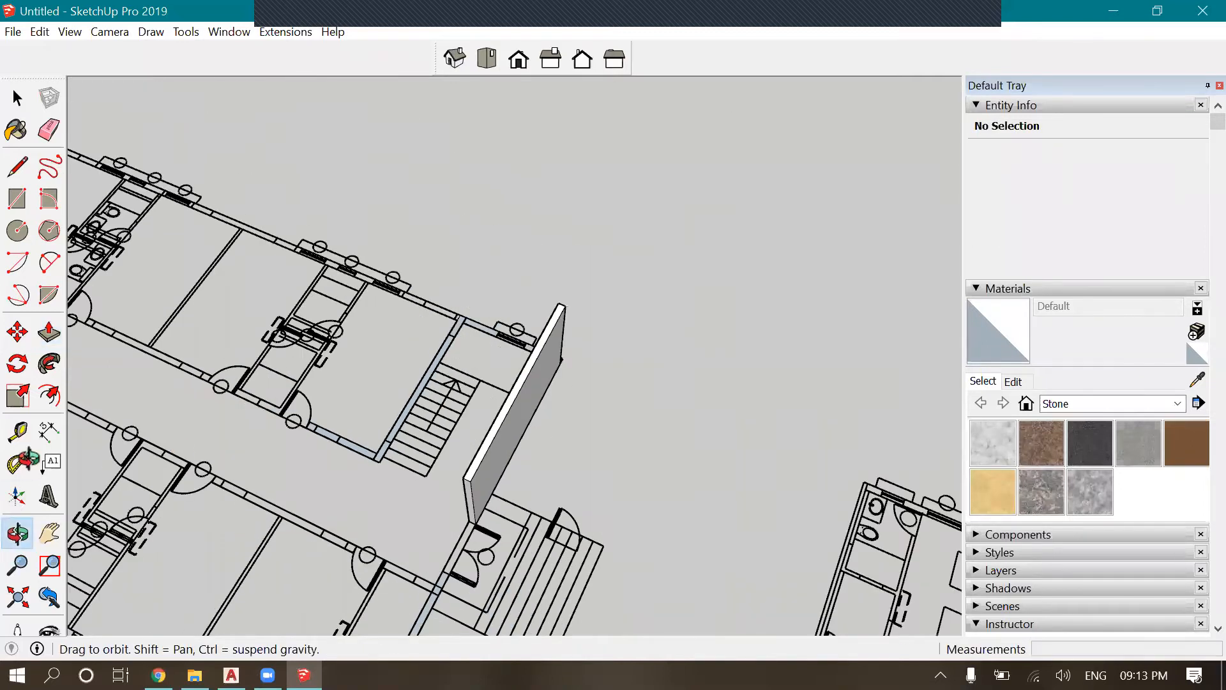
middle_click_drag(569, 399, 487, 396)
scroll(487, 395, "up", 3)
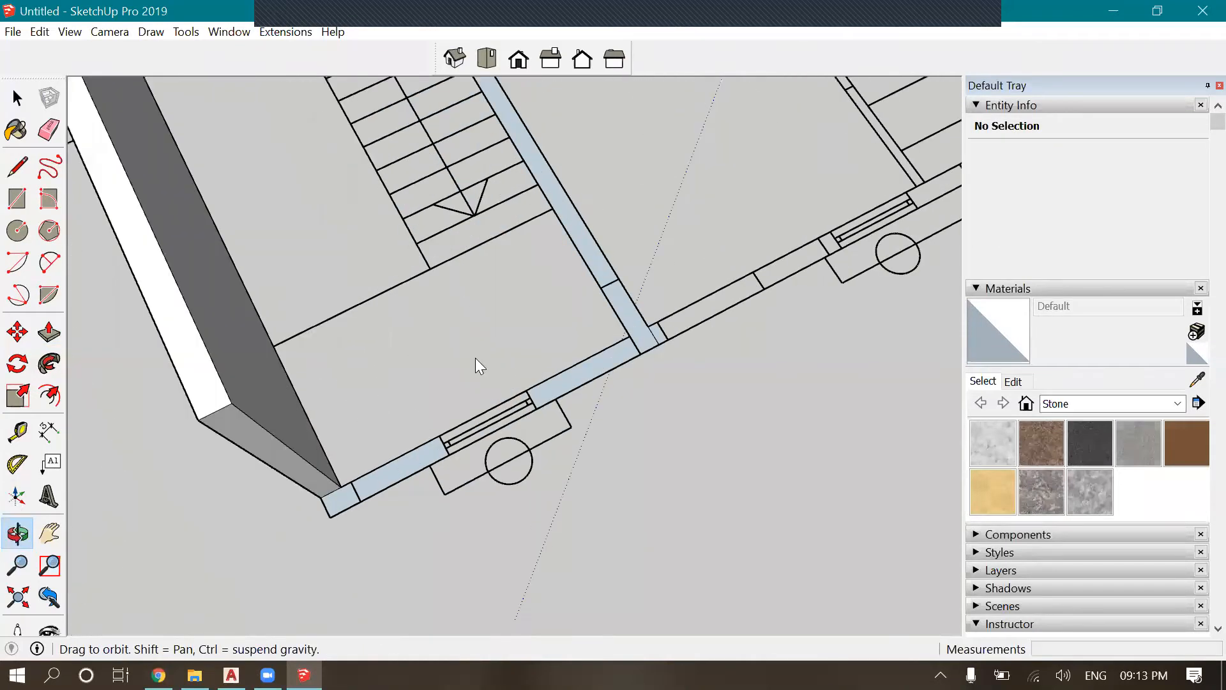
key("p")
left_click(329, 519)
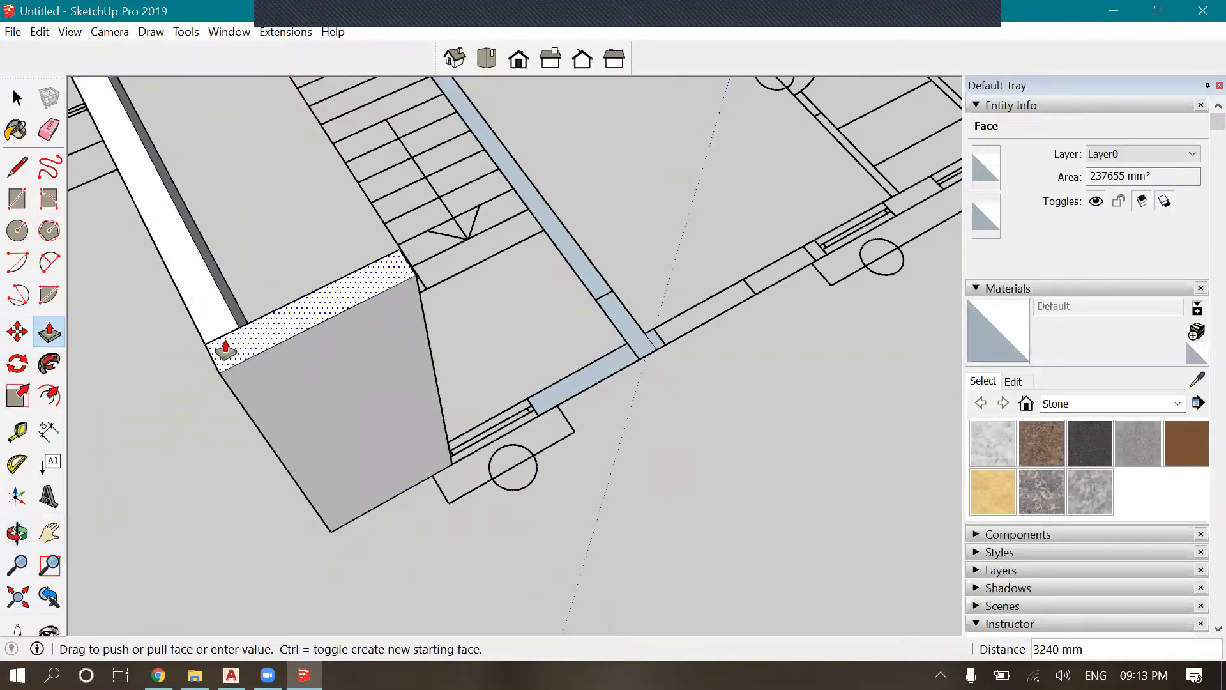
key("Escape")
left_click(331, 530)
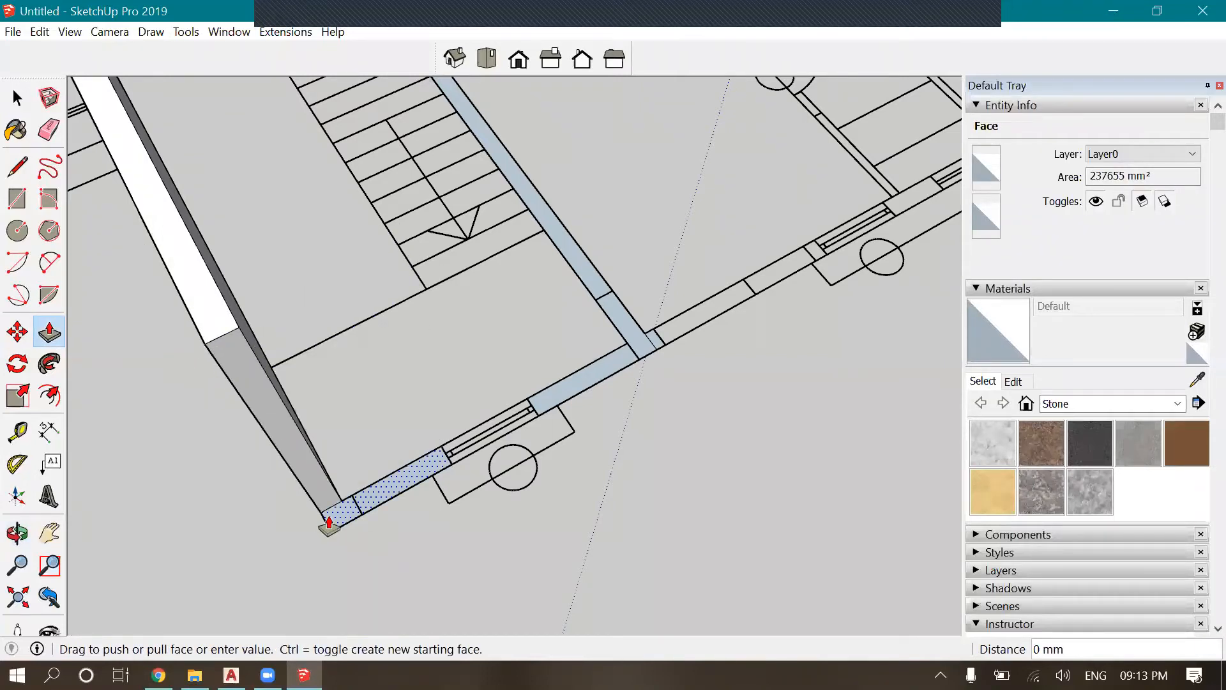
type("3200")
key("Return")
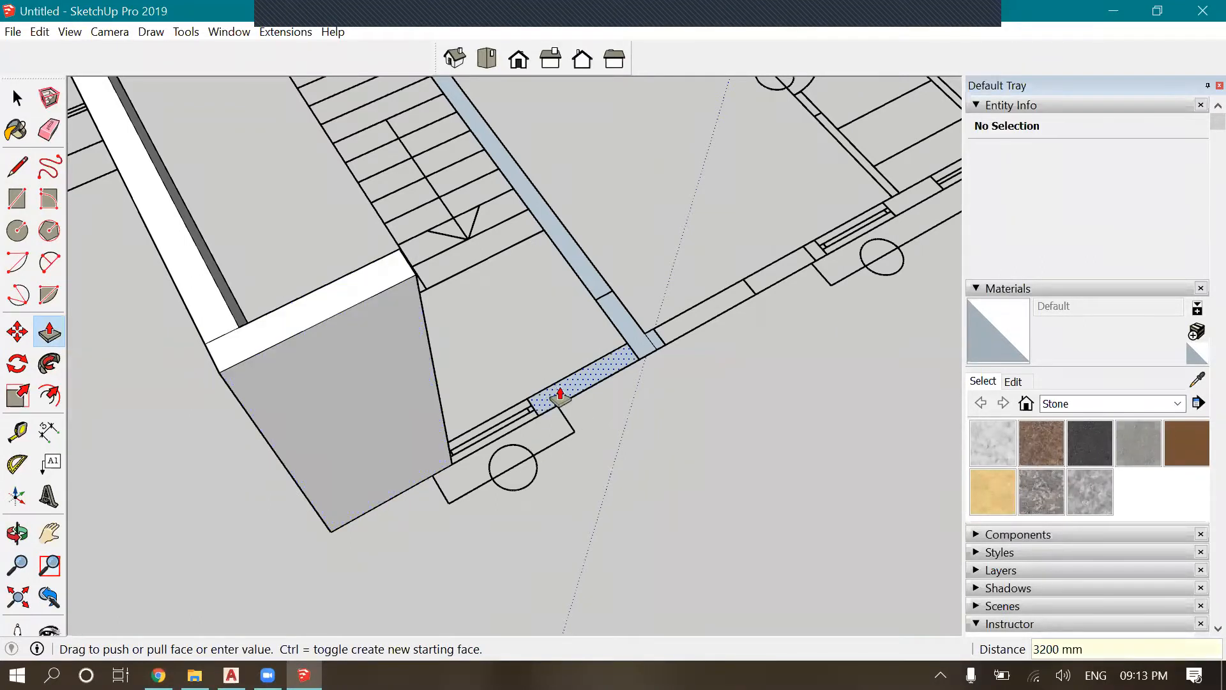
Raise the outer wall piece between the stair window and the stair's side wall by 3200 mm
left_click(429, 329)
left_click(320, 329)
scroll(320, 328, "down", 1)
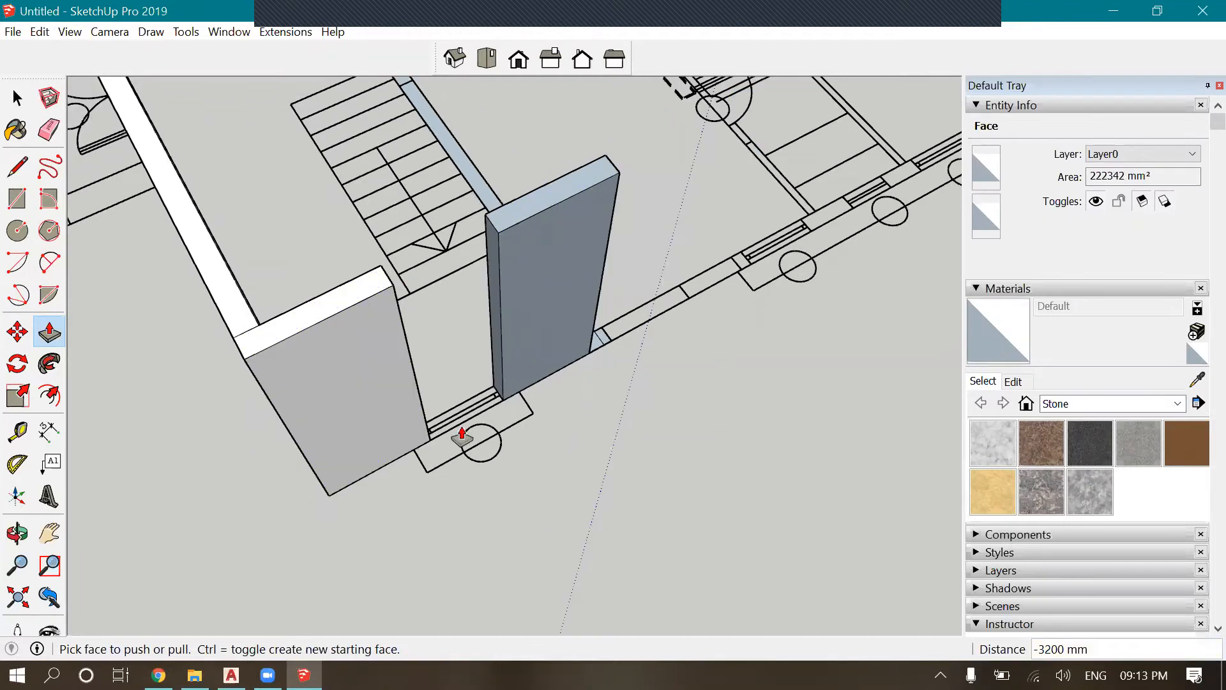
Push/Pull the end face of the raised wall beside the stair window outward 200 mm across the side wall junction
left_click(17, 533)
left_click_drag(191, 409, 445, 385)
key("p")
scroll(447, 409, "down", 2)
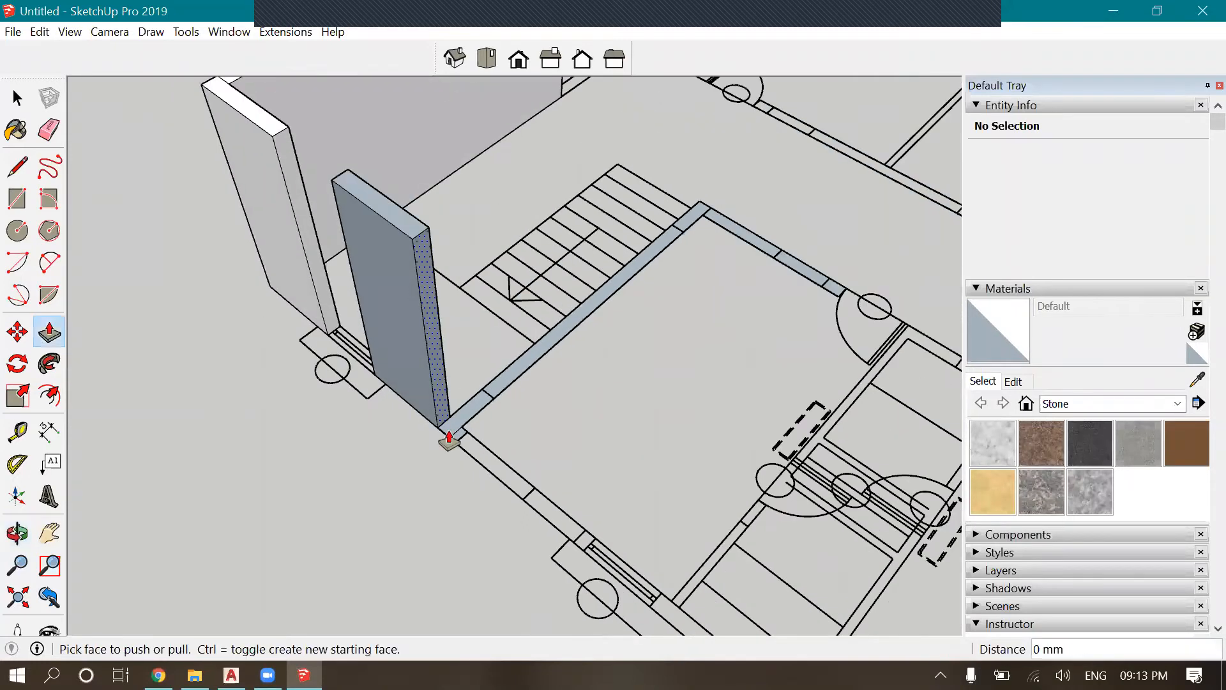
left_click(442, 409)
scroll(410, 369, "up", 3)
scroll(430, 372, "down", 1)
scroll(494, 447, "down", 4)
scroll(429, 391, "up", 4)
left_click(409, 370)
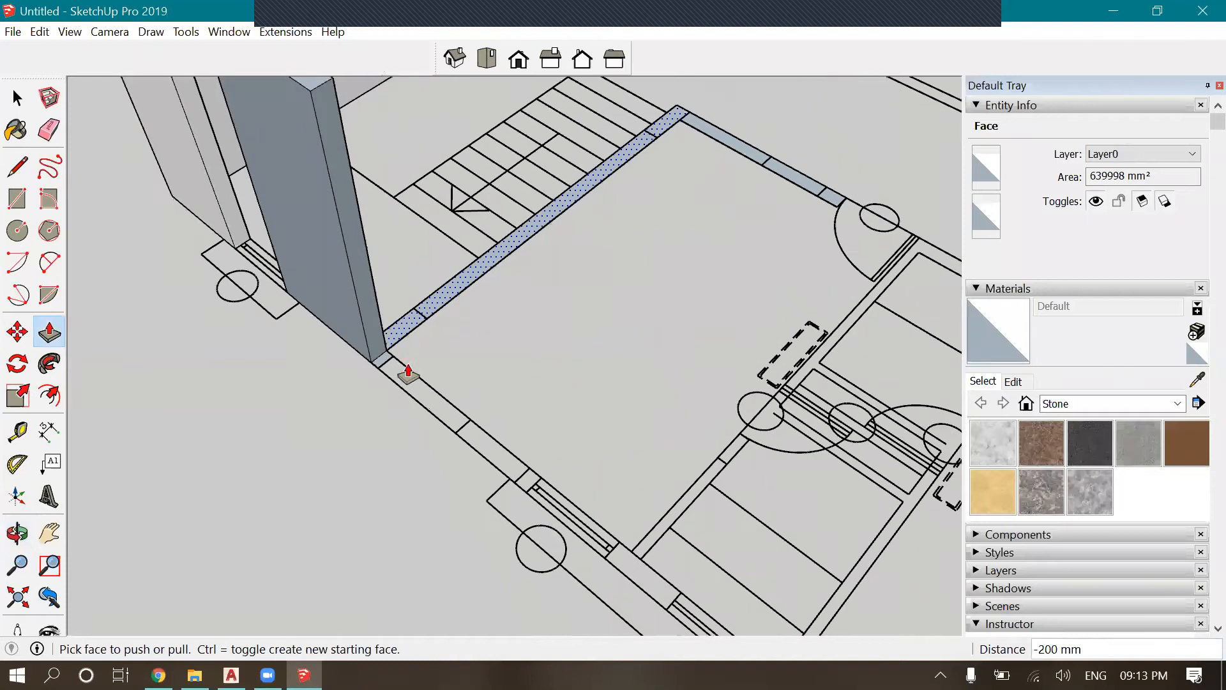
Extend the same end face about 1967 mm along the outer wall to the first window of the adjacent room
left_click(375, 338)
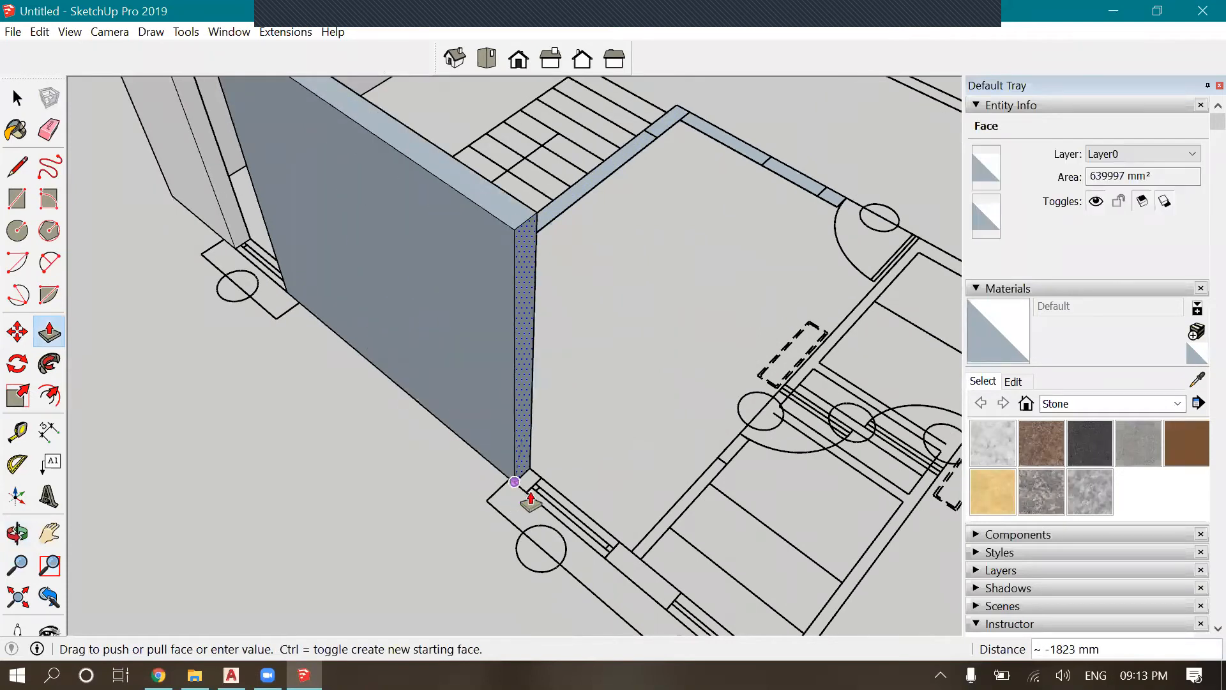
left_click(458, 451)
scroll(561, 443, "down", 3)
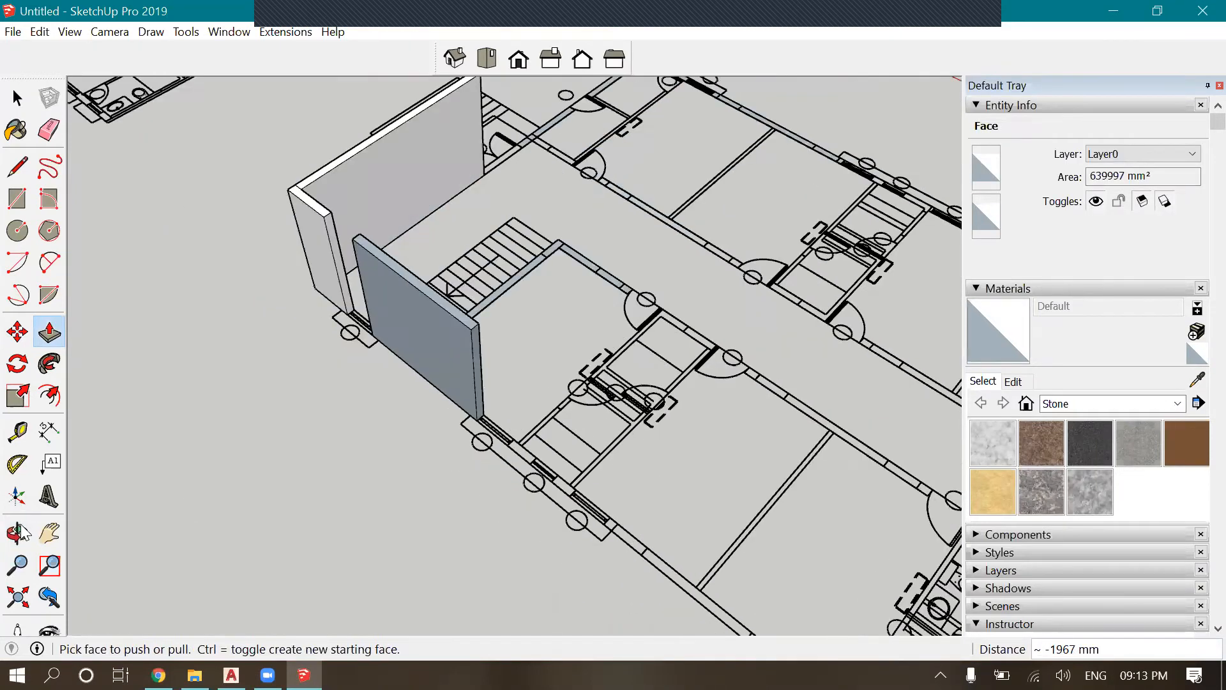
Draw a rectangle over the outer wall between the first and second windows of the three-window group
left_click(17, 531)
scroll(279, 459, "down", 2)
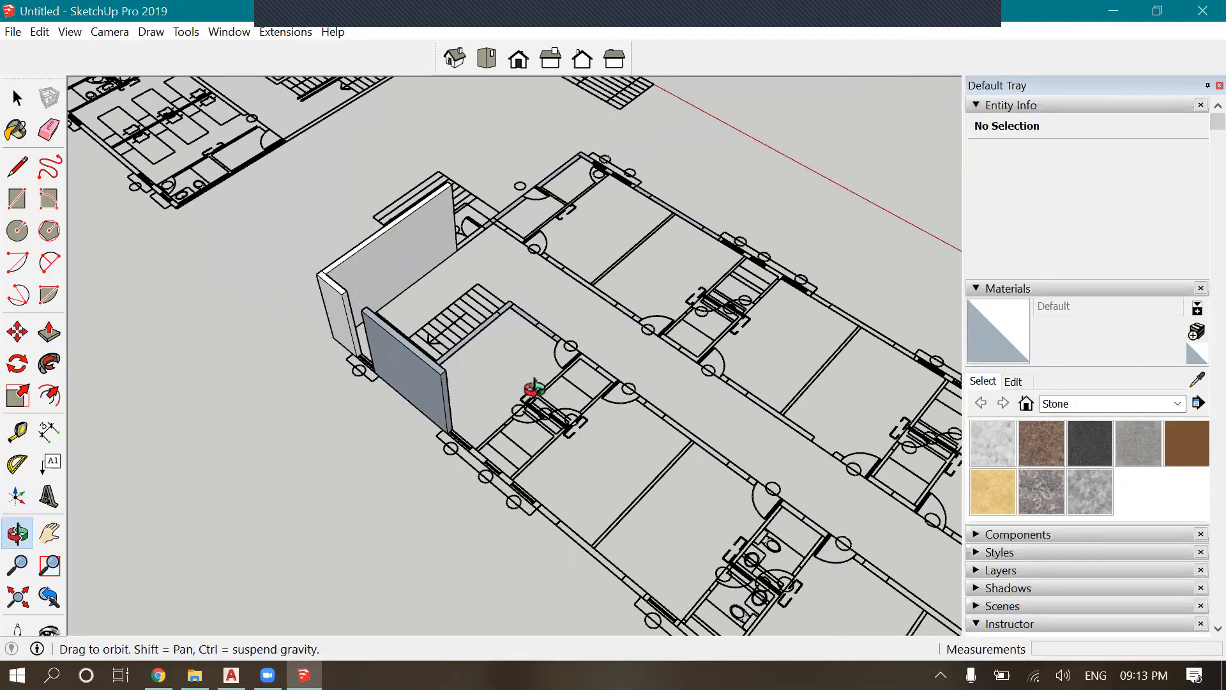
left_click_drag(534, 388, 536, 300)
scroll(447, 383, "up", 5)
left_click(17, 199)
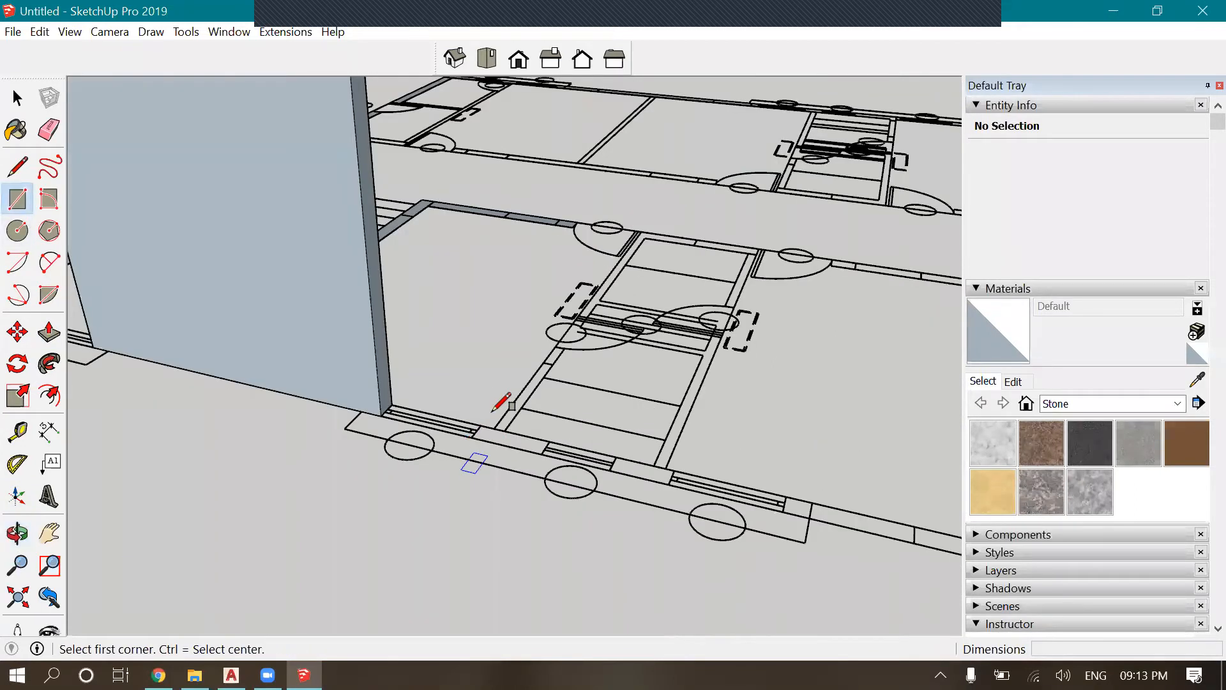
scroll(492, 410, "up", 3)
left_click(652, 447)
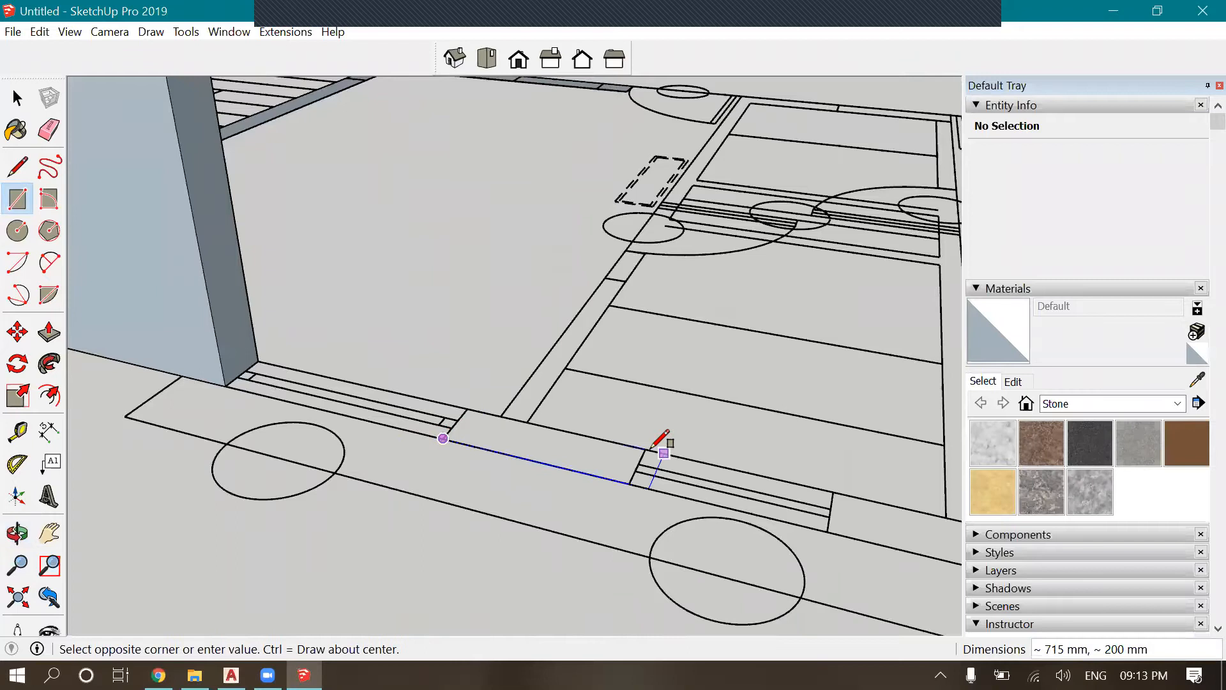
left_click(442, 438)
Push/Pull the wall face between the first and second windows up 3200 mm
key("t")
scroll(375, 519, "down", 2)
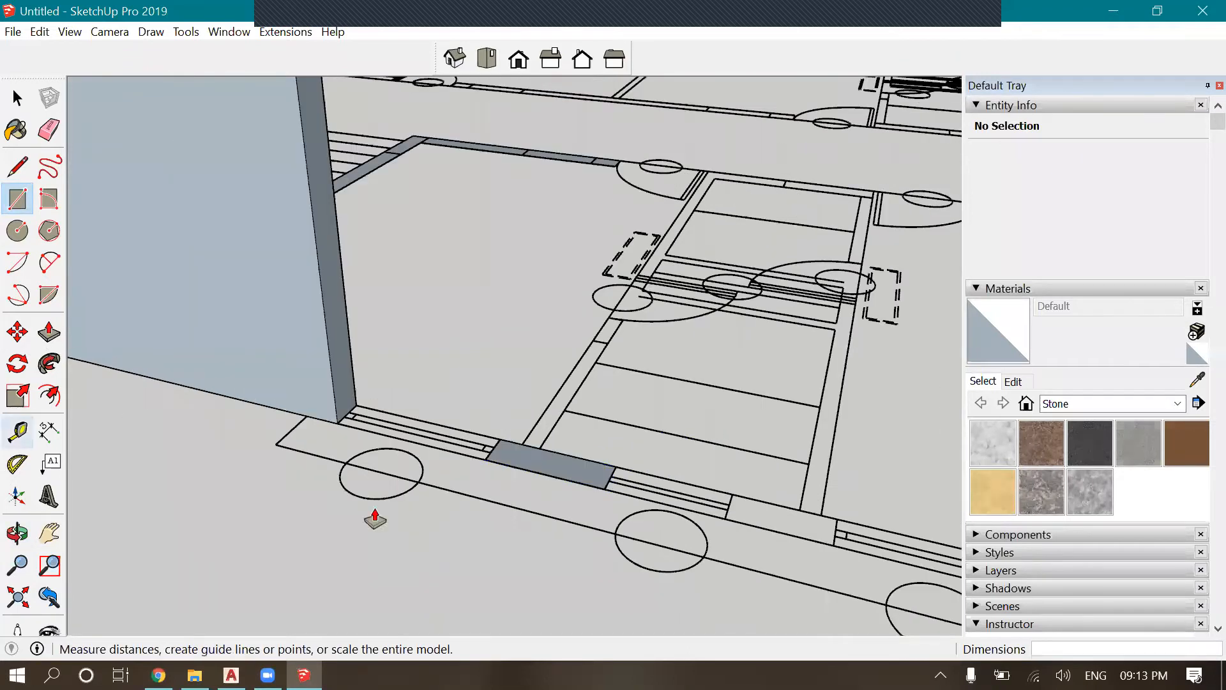
key("p")
scroll(446, 364, "down", 2)
left_click(492, 473)
middle_click_drag(491, 472, 348, 183)
type("3200")
key("Return")
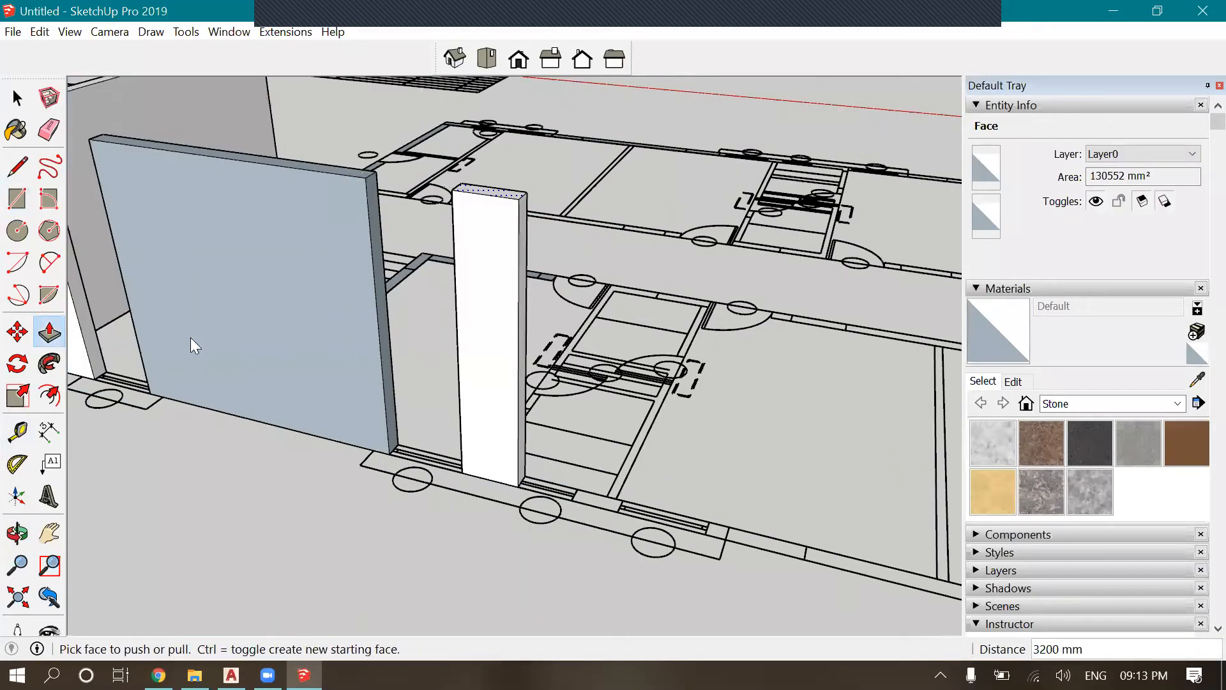
Draw a rectangle over the outer wall between the second and third windows of the group
scroll(195, 345, "down", 2)
key("r")
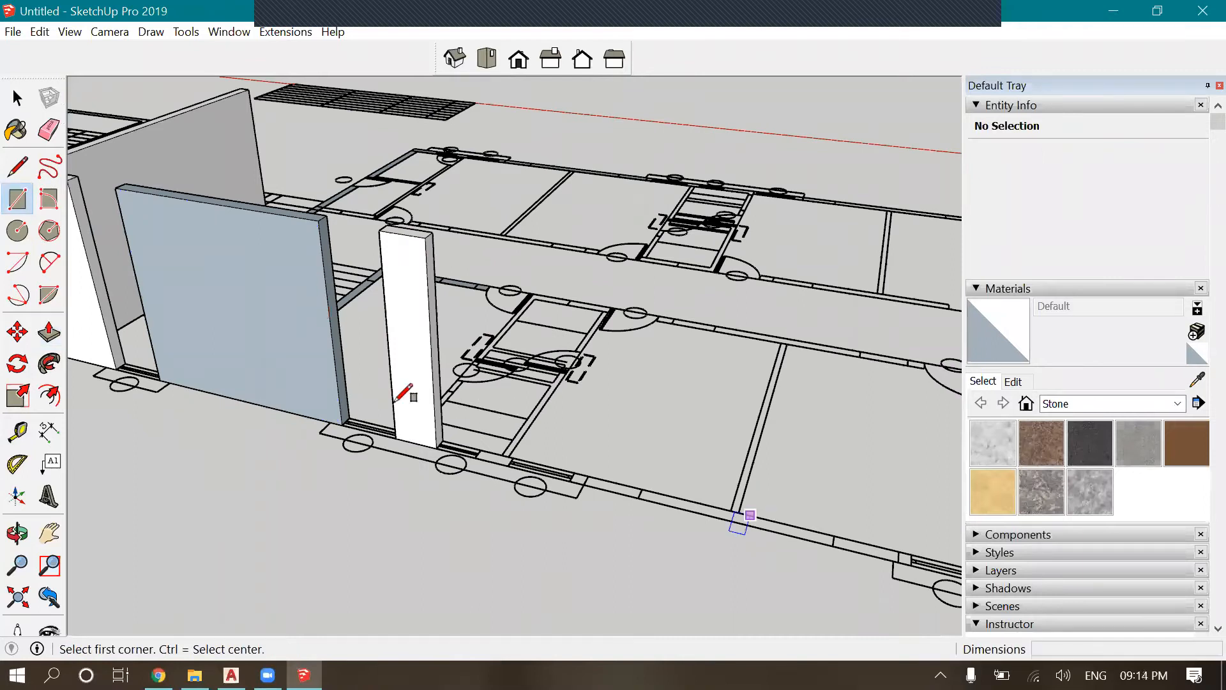
scroll(411, 493, "up", 3)
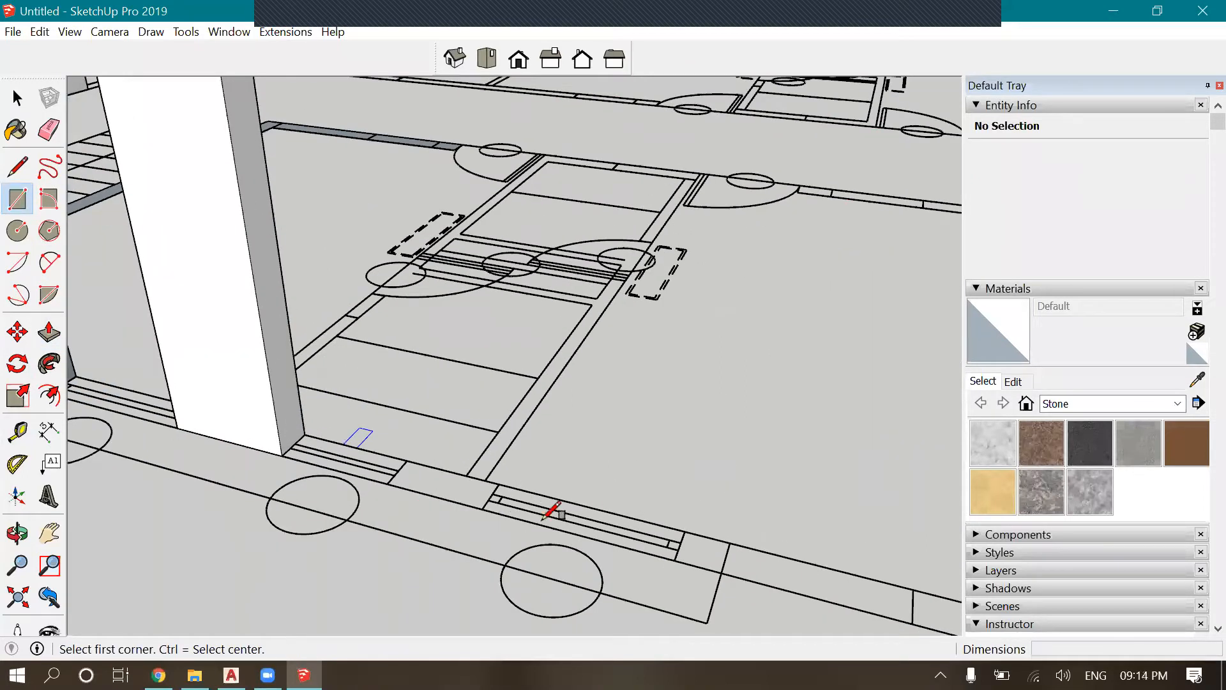
scroll(376, 441, "up", 2)
left_click(397, 514)
left_click(572, 514)
scroll(536, 542, "down", 2)
Push/Pull the wall face between the second and third windows up to the height of the neighbouring wall
key("p")
scroll(497, 535, "down", 2)
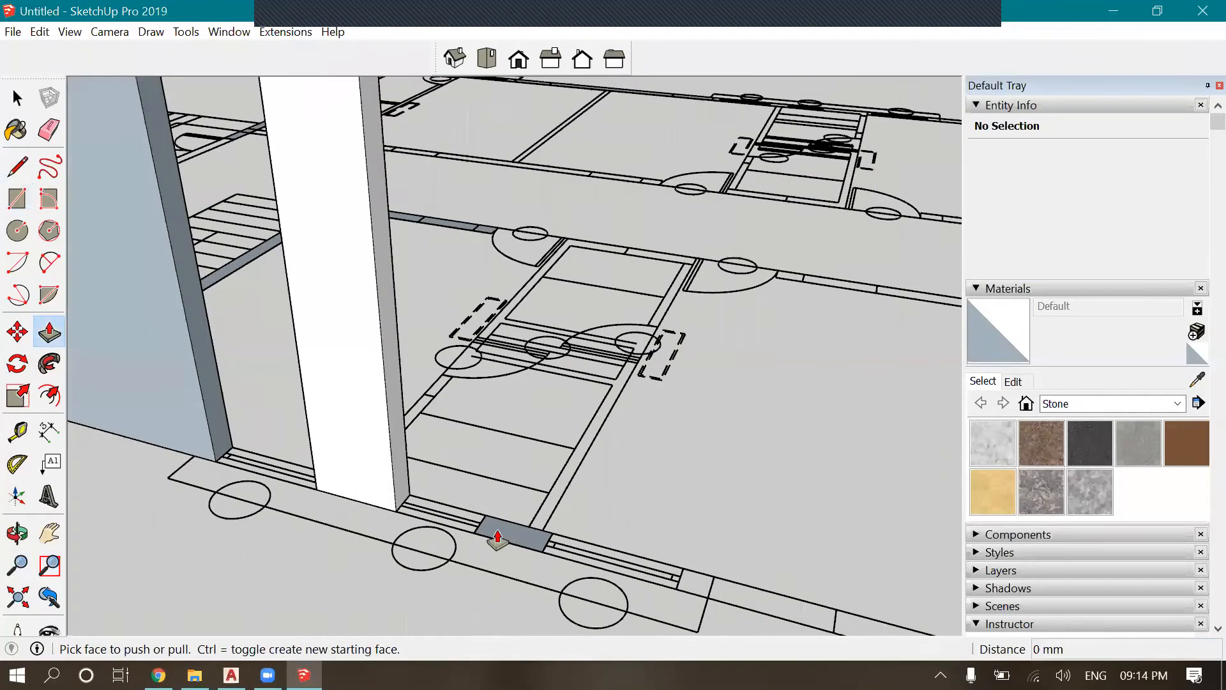
left_click(498, 535)
scroll(497, 535, "down", 2)
left_click(342, 241)
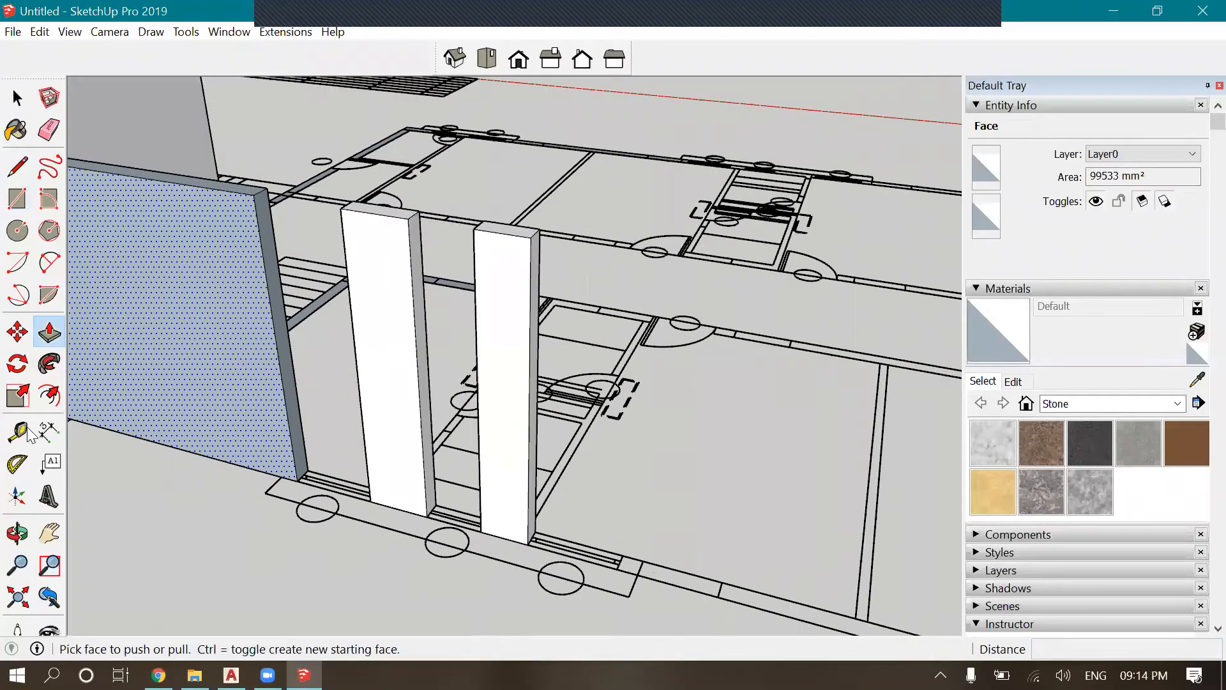
Draw a rectangle over the outer wall from the third window of this group to the first window of the next three-window group
scroll(28, 434, "down", 2)
left_click(17, 198)
scroll(383, 493, "up", 2)
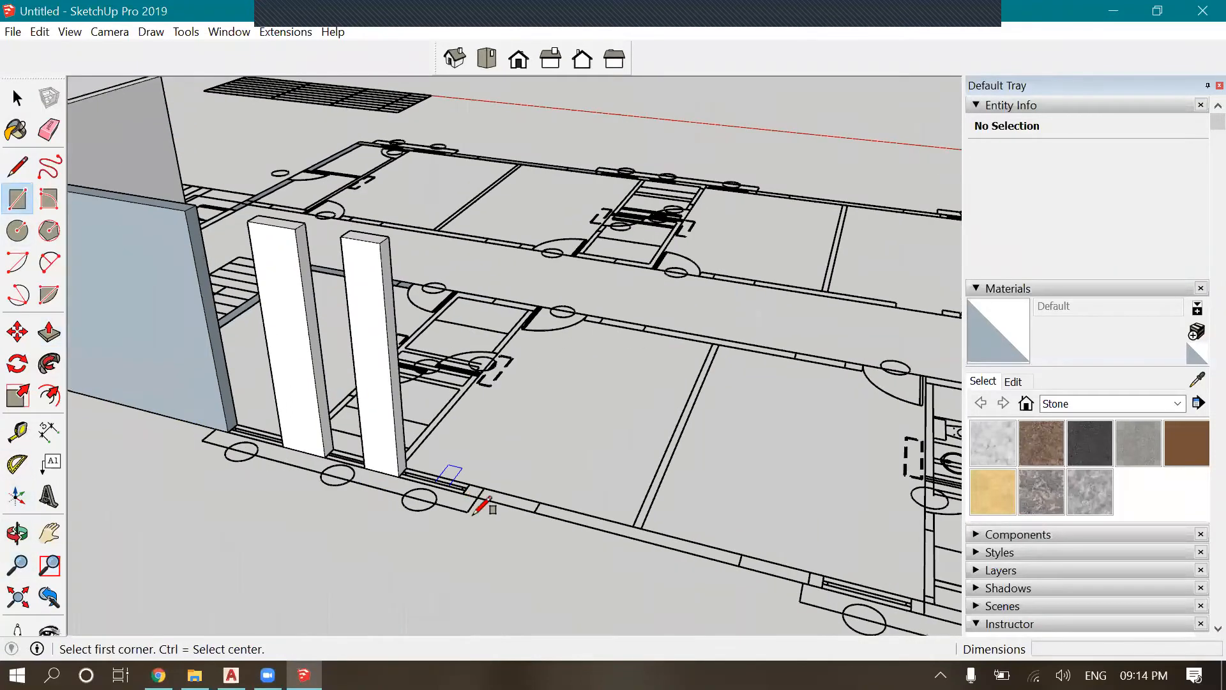
scroll(473, 513, "up", 3)
left_click(466, 516)
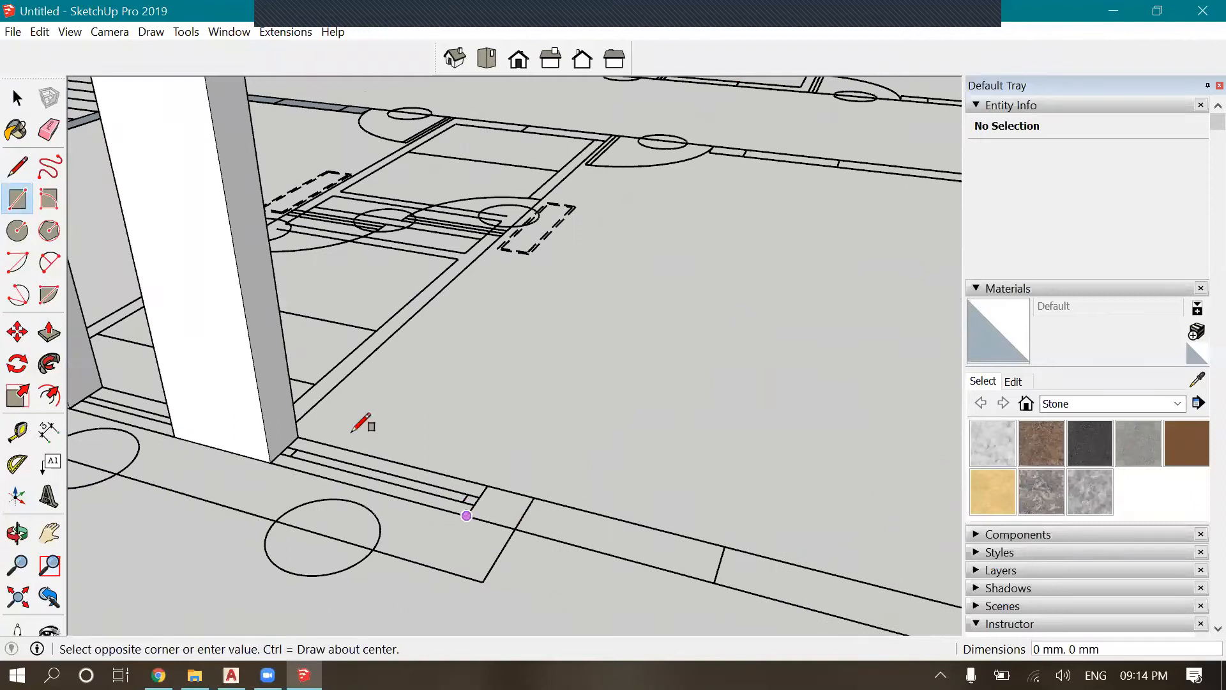
scroll(592, 627, "down", 3)
scroll(575, 574, "down", 2)
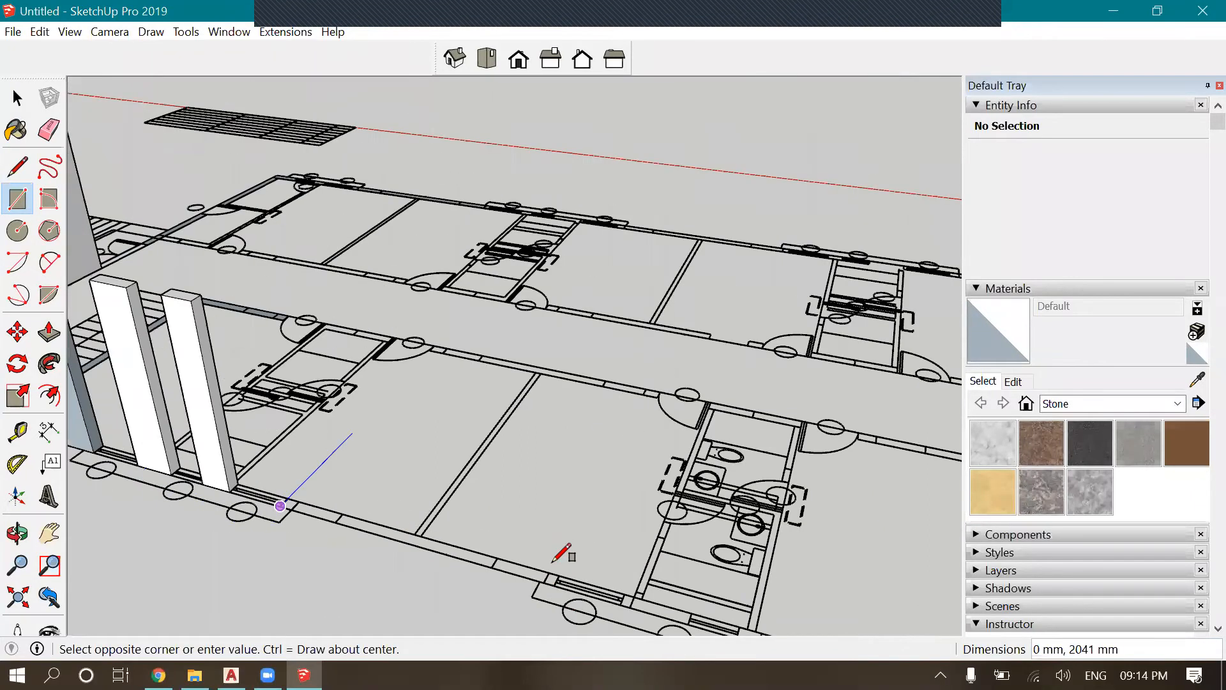
scroll(562, 553, "up", 2)
left_click(596, 465)
scroll(802, 589, "up", 2)
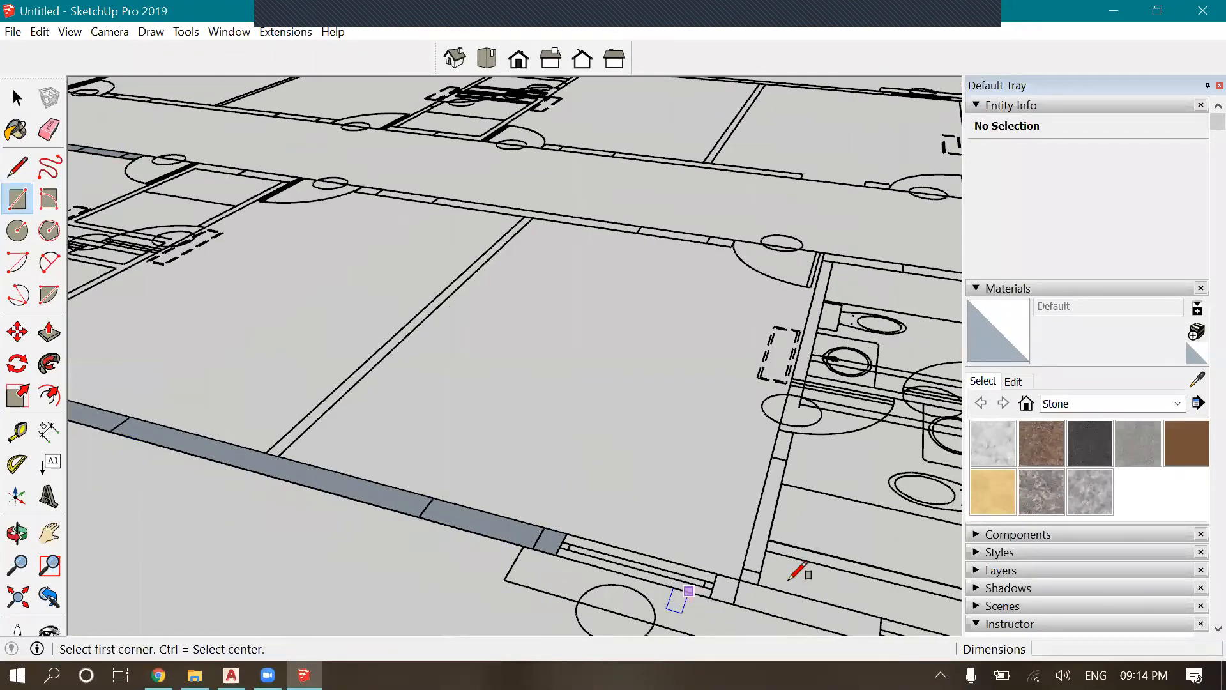
Push/Pull the long wall face between the two three-window groups up 3200 mm
scroll(639, 511, "down", 3)
middle_click_drag(504, 430, 550, 485)
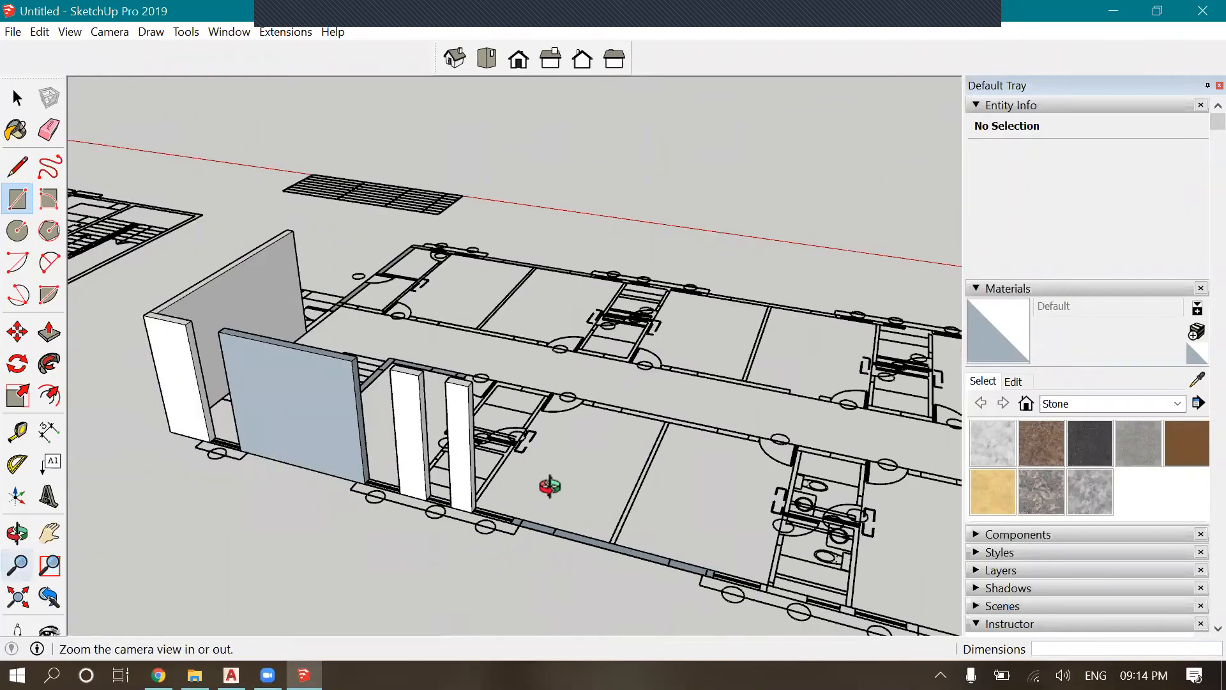
key("o")
scroll(682, 387, "down", 2)
left_click_drag(588, 506, 487, 547)
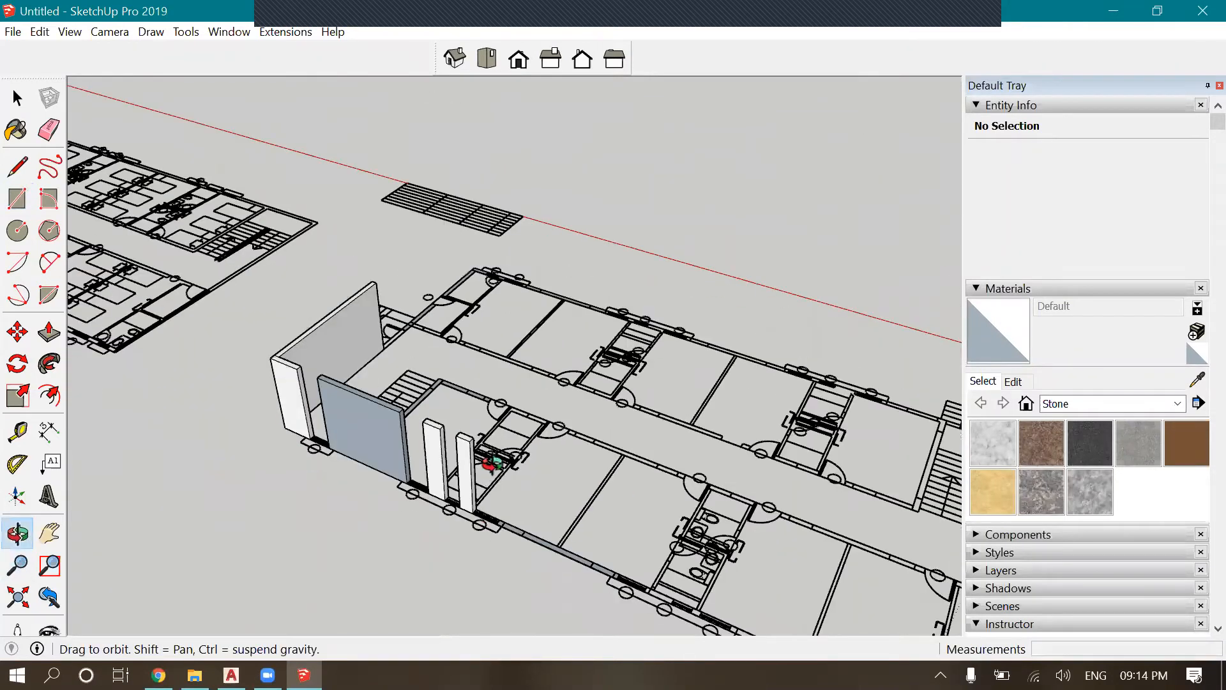
left_click_drag(495, 460, 91, 363)
scroll(92, 364, "up", 3)
scroll(71, 355, "up", 2)
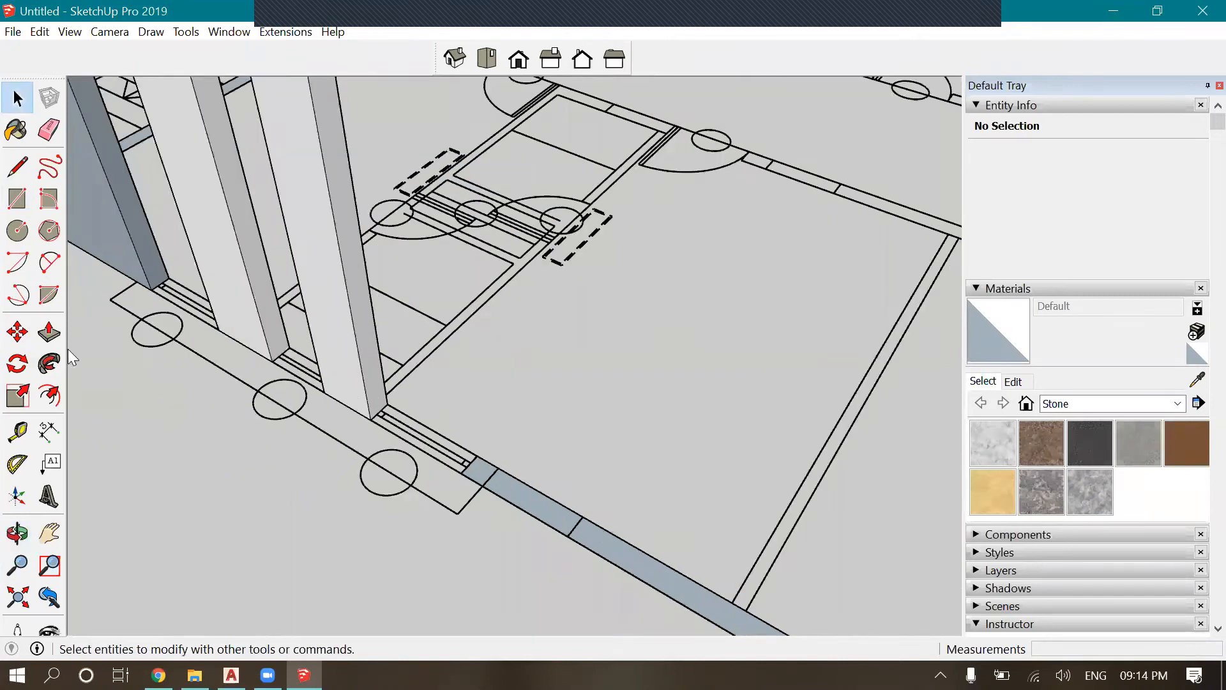
left_click(49, 332)
left_click(543, 523)
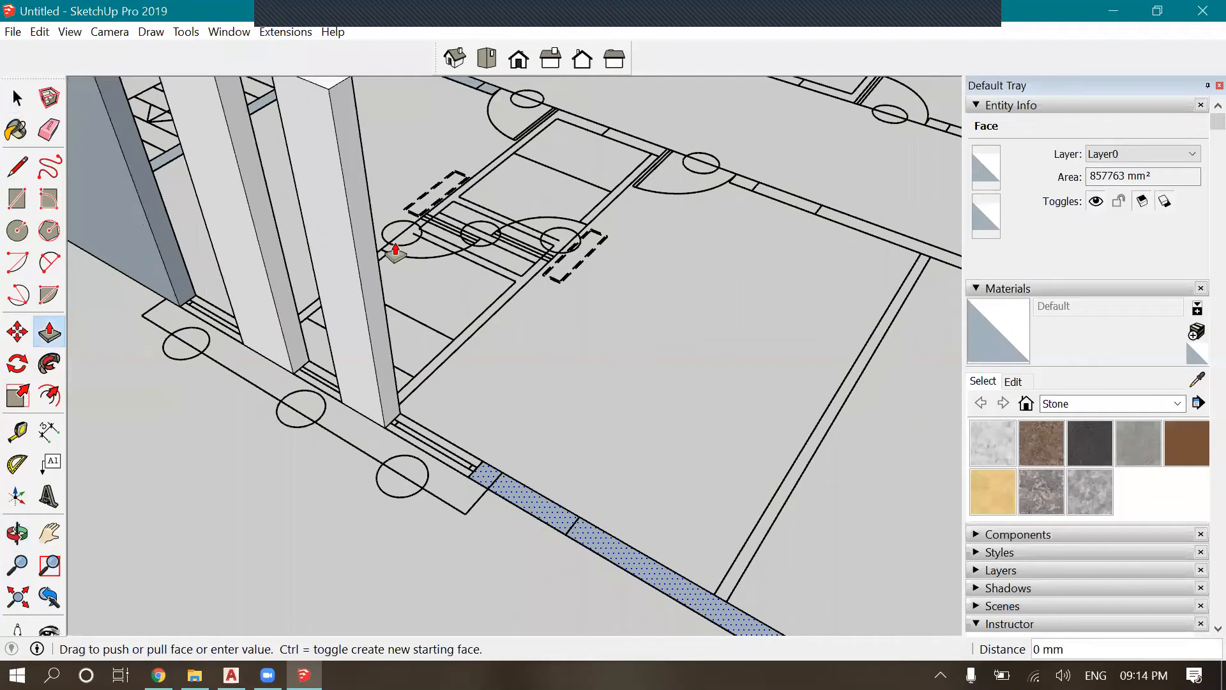
scroll(396, 249, "down", 3)
left_click(405, 240)
scroll(405, 326, "down", 1)
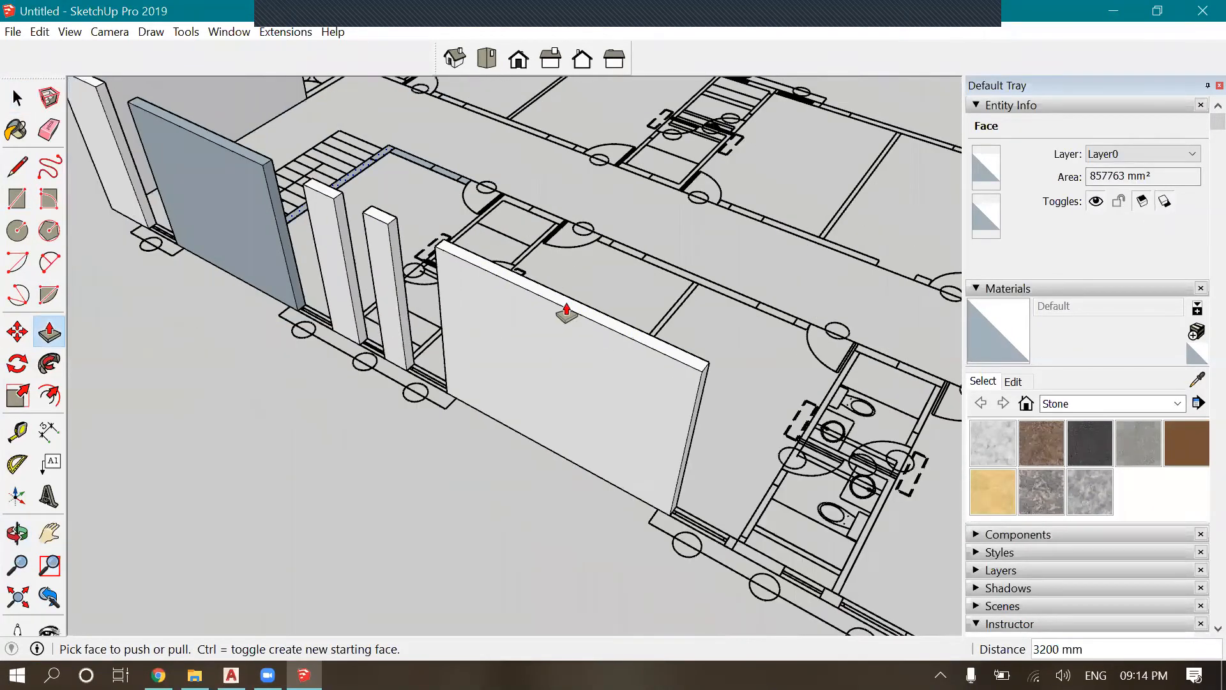
scroll(567, 313, "down", 2)
Draw a rectangle about 878 by 200 mm over the outer wall between the first and second windows of the next group
scroll(633, 522, "up", 3)
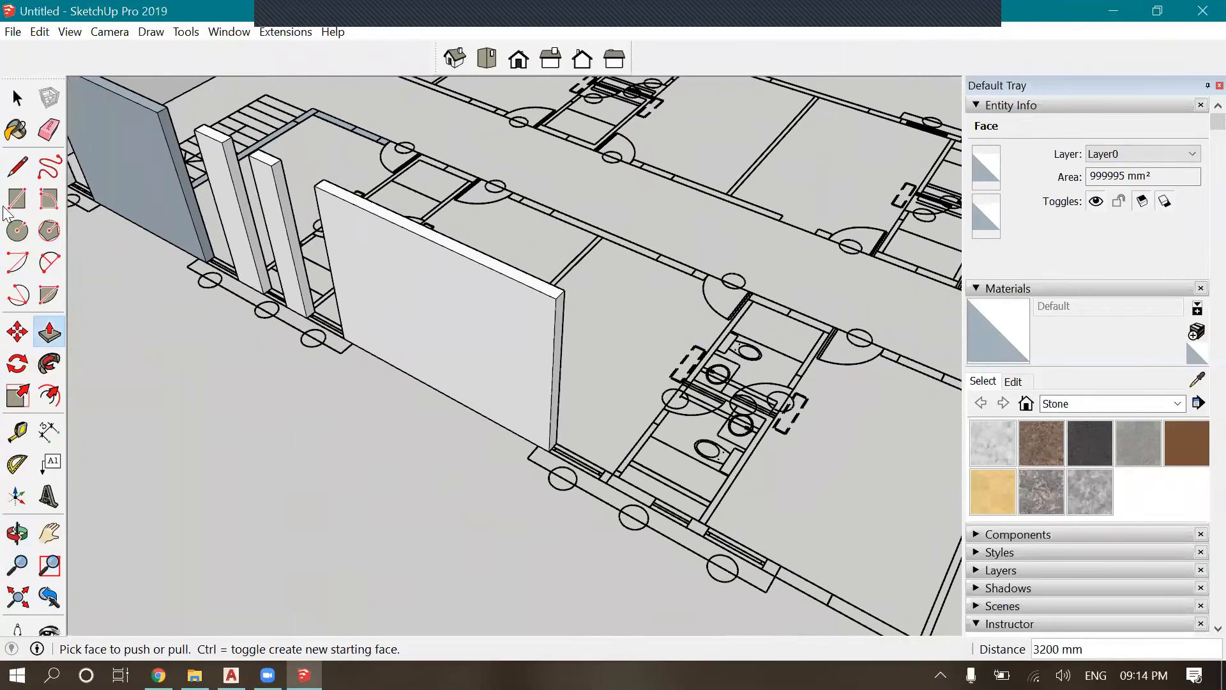
key("r")
scroll(485, 504, "up", 5)
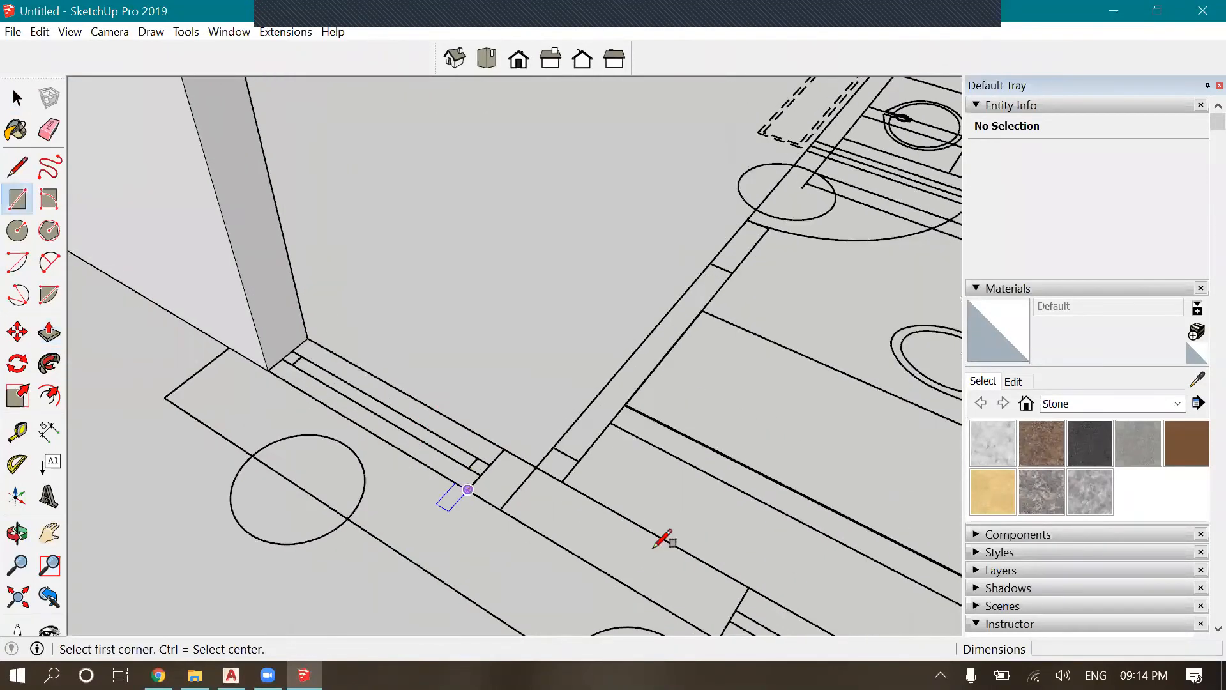
left_click(424, 446)
scroll(649, 534, "down", 1)
scroll(632, 533, "down", 1)
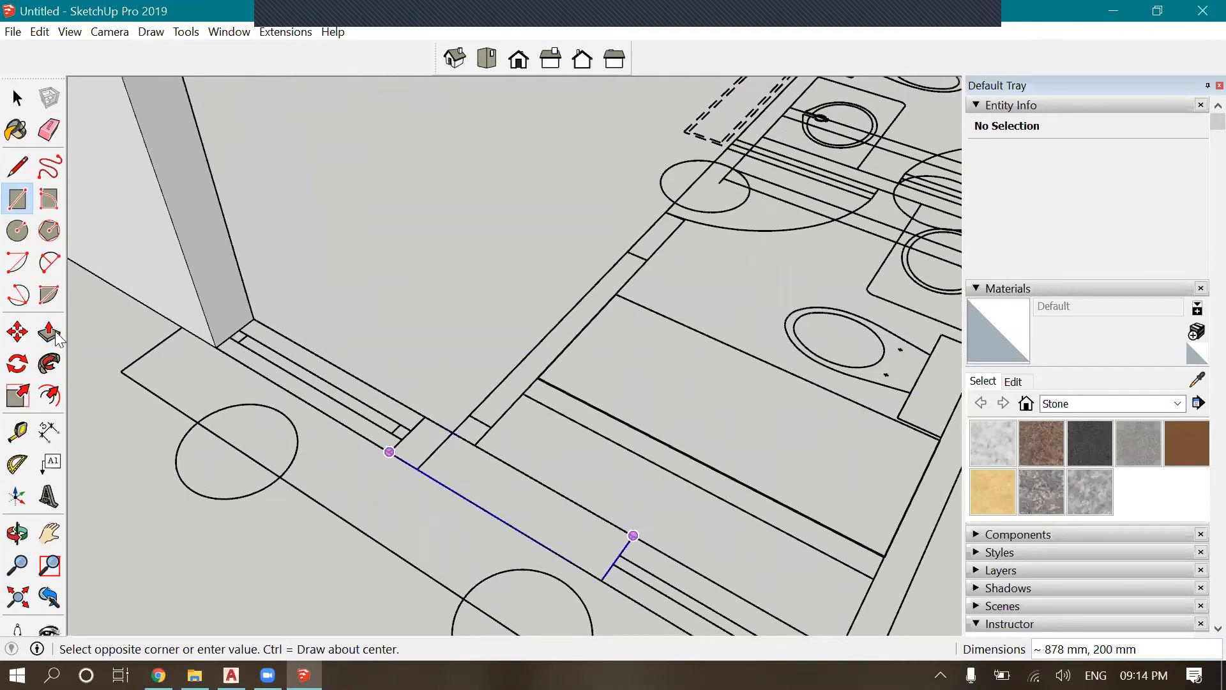
left_click(629, 527)
Push/Pull the 878 mm wall face beside the toilets up 3200 mm, matching the neighbouring wall's height
scroll(622, 521, "down", 1)
key("p")
scroll(562, 518, "up", 2)
left_click(562, 519)
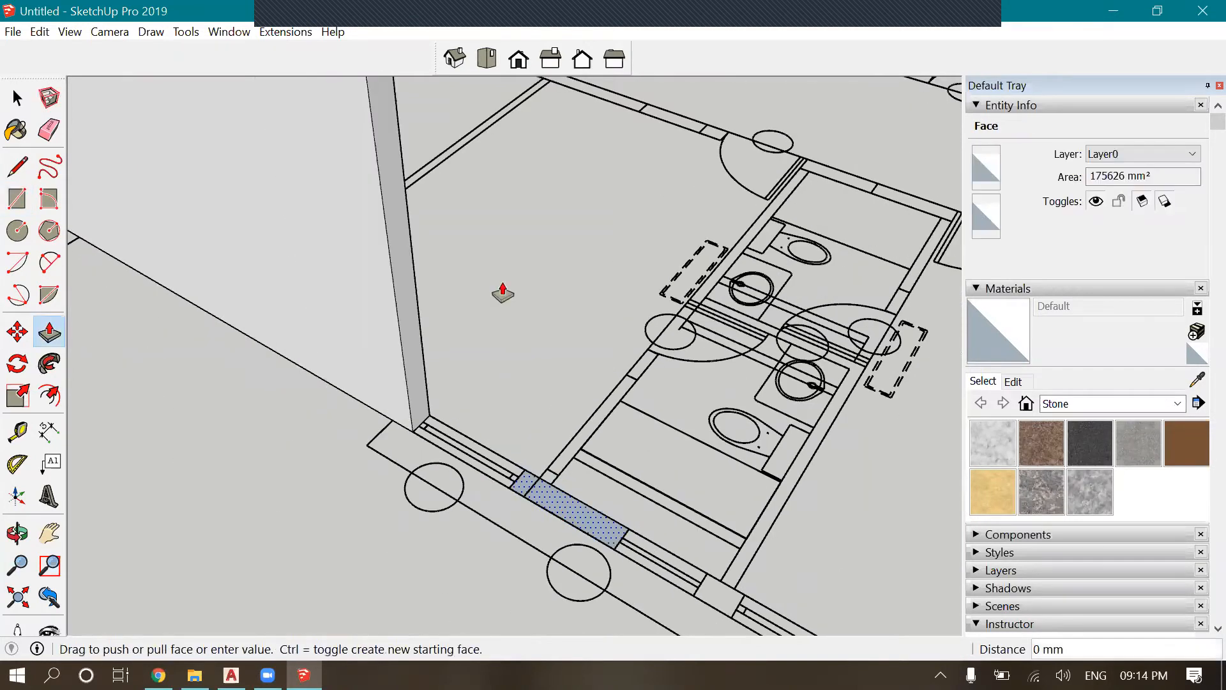
scroll(498, 288, "down", 2)
middle_click_drag(466, 279, 331, 189)
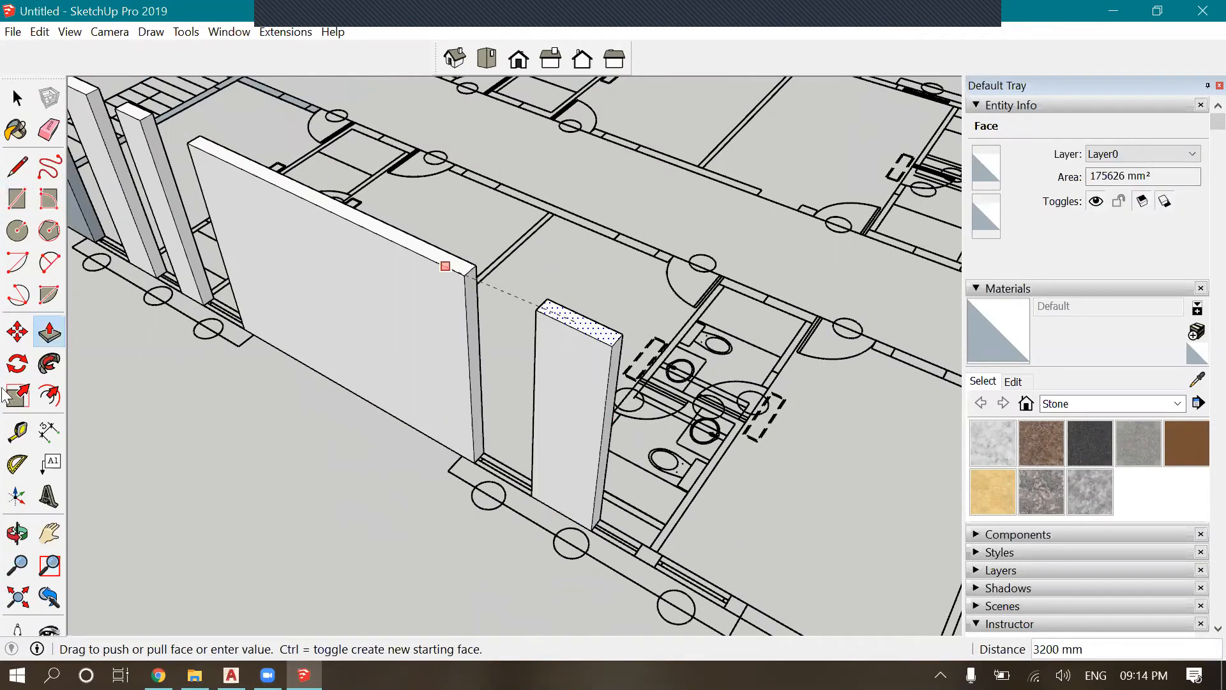
Draw a rectangle about 272 by 200 mm over the outer wall between the second and third windows of this group
left_click(17, 198)
scroll(543, 453, "up", 5)
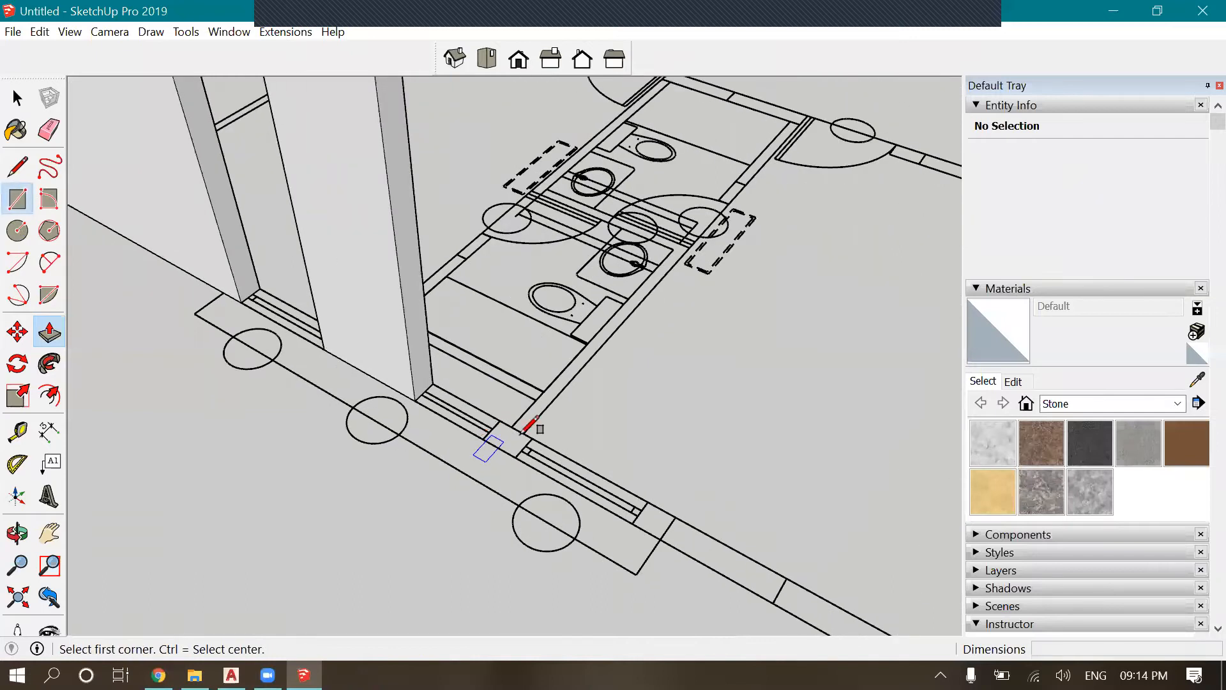
left_click(482, 440)
left_click(540, 437)
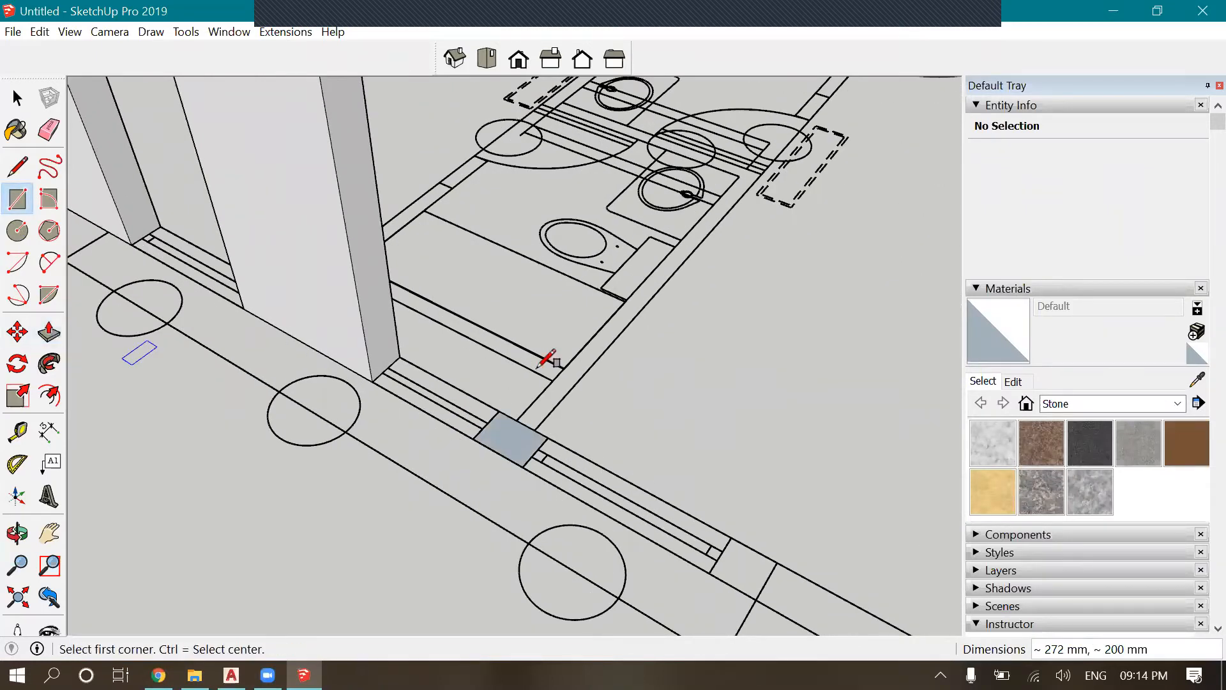
Draw a rectangle over the outer wall from the third window to the first window of the two-window group near the building's corner
scroll(548, 356, "down", 1)
scroll(693, 495, "up", 1)
left_click(692, 495)
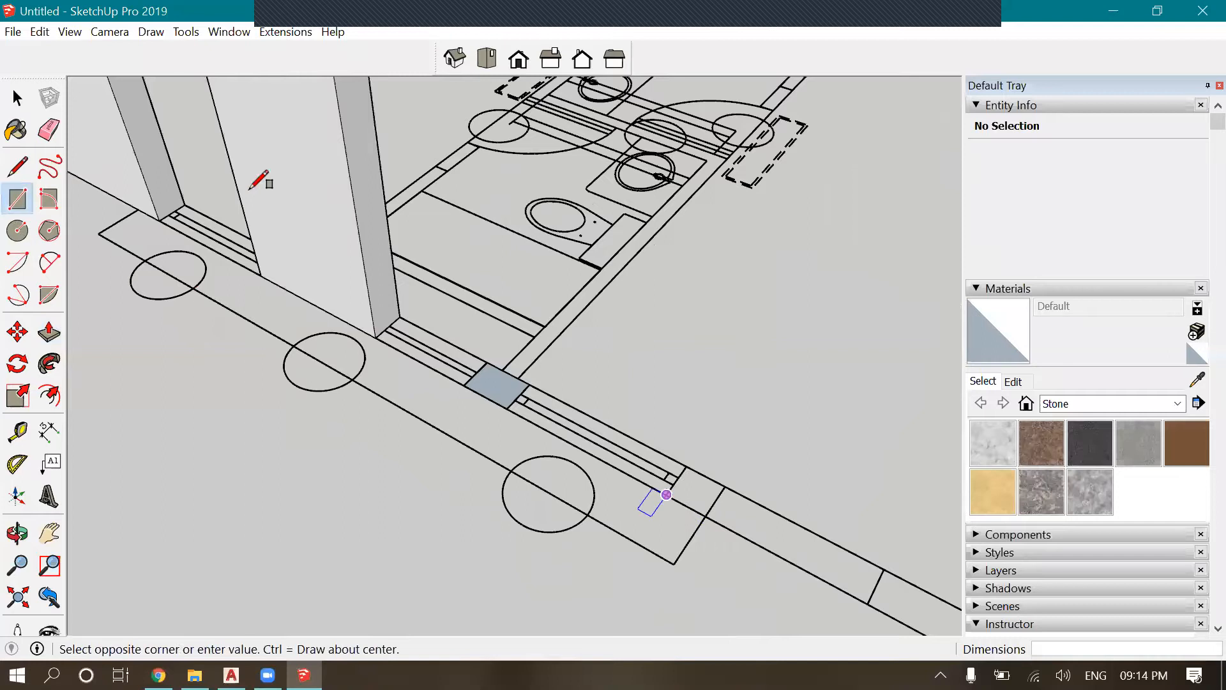
scroll(600, 440, "down", 3)
scroll(561, 424, "up", 3)
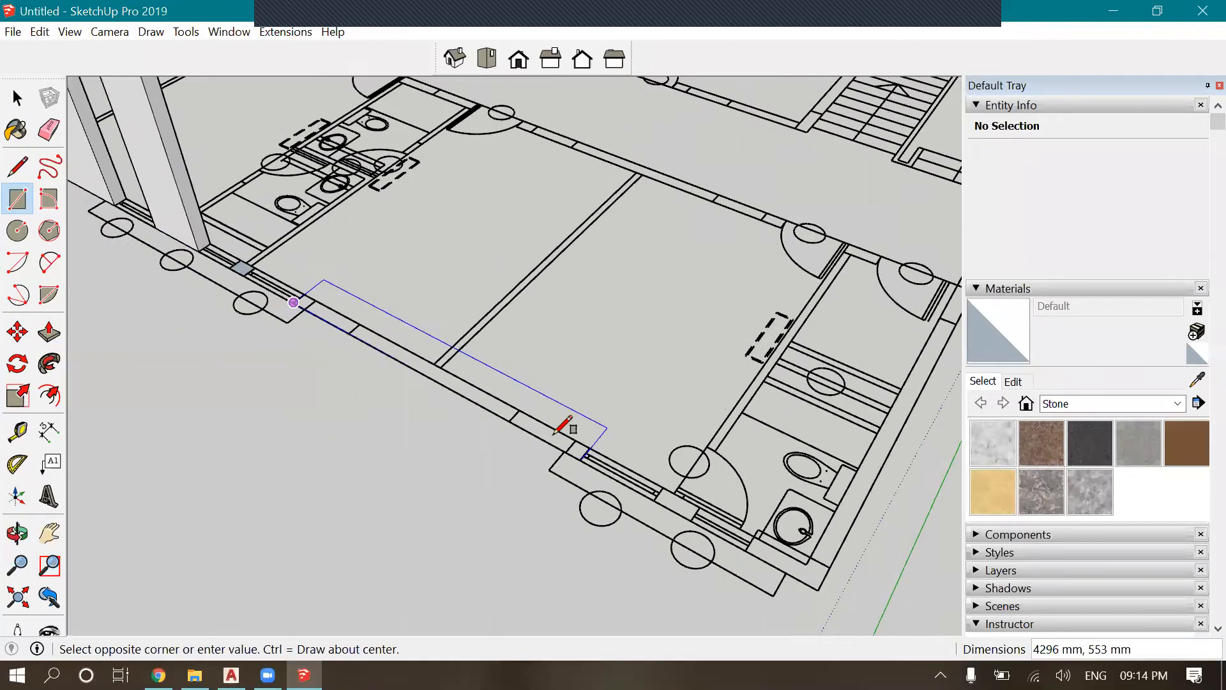
left_click(578, 454)
Draw a rectangle over the outer wall between the two windows of the last group
scroll(616, 448, "down", 3)
scroll(549, 440, "up", 4)
left_click(544, 451)
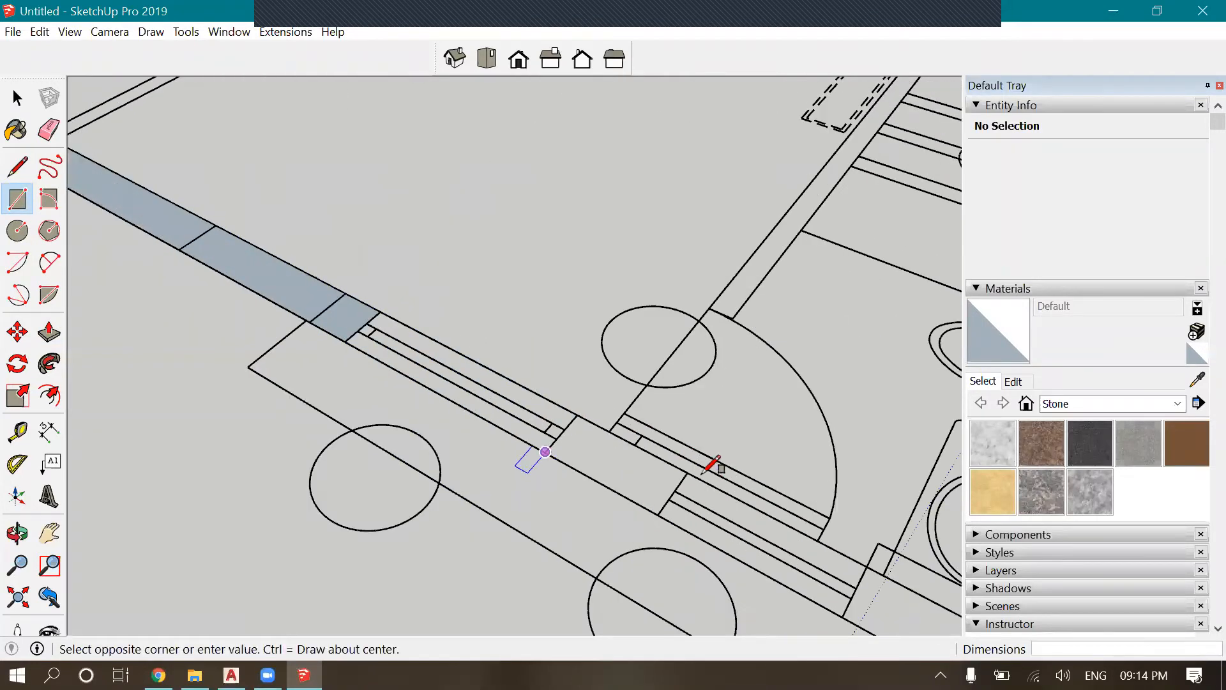
left_click(687, 472)
Draw a 550 by 200 mm rectangle over the outer wall from the last window to the inner face of the end wall
scroll(664, 478, "down", 3)
scroll(638, 487, "up", 4)
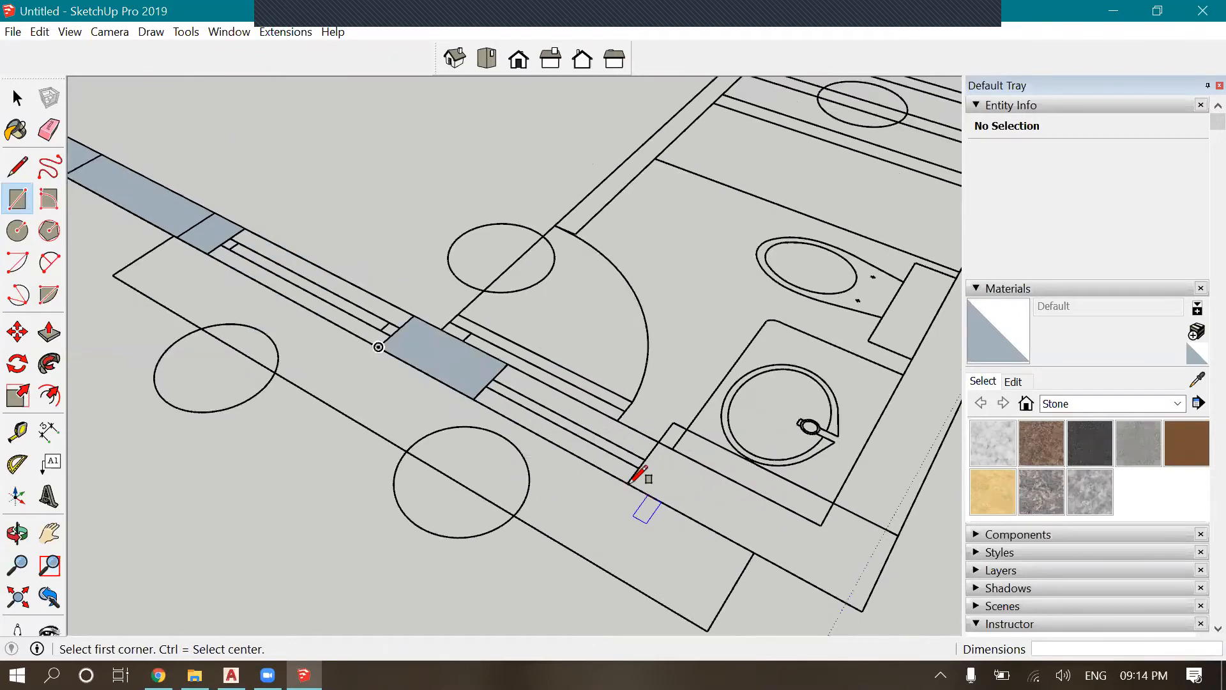
left_click(623, 484)
scroll(693, 488, "down", 3)
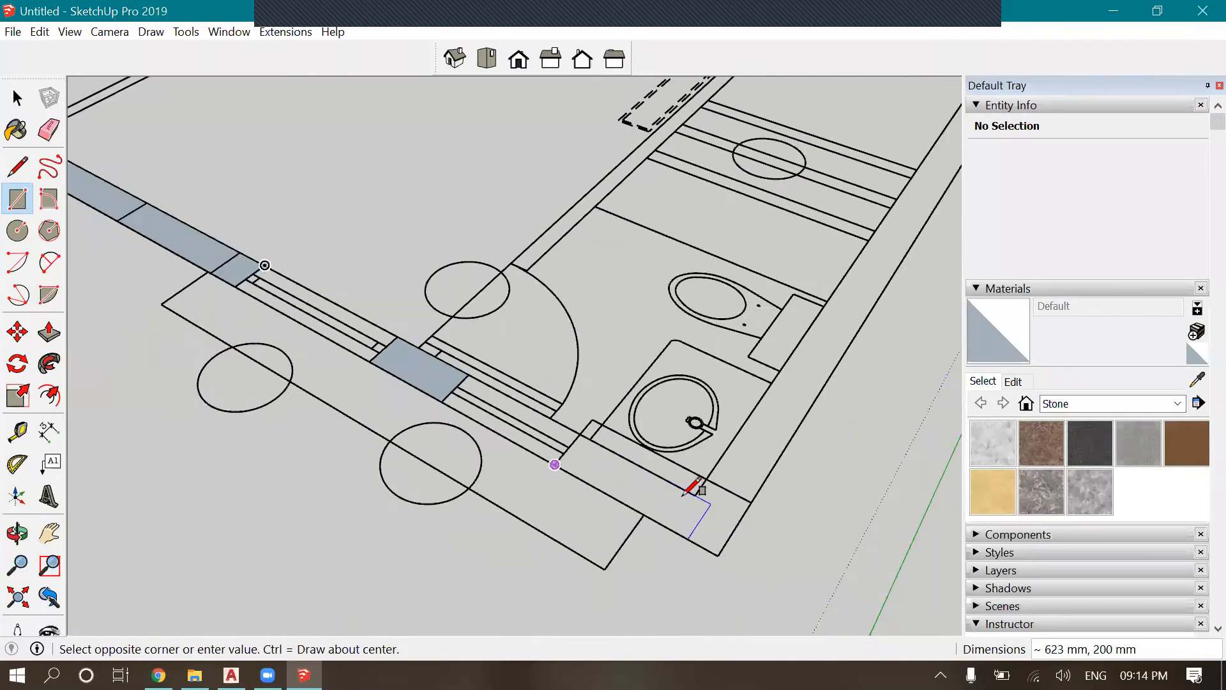
scroll(684, 480, "up", 3)
left_click(675, 484)
Draw a rectangle over the full length of the end wall, from the building's corner to the entrance steps beyond the staircase
left_click(640, 537)
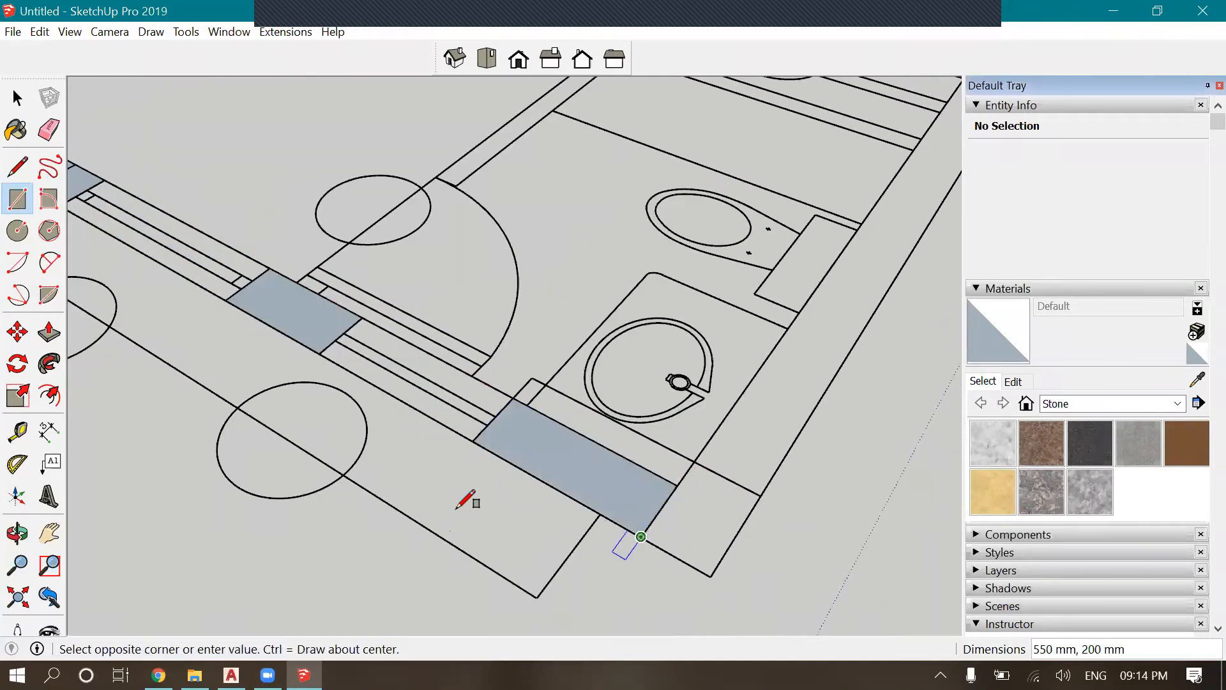
scroll(495, 501, "down", 2)
scroll(605, 427, "down", 2)
scroll(653, 504, "up", 1)
scroll(653, 503, "down", 2)
scroll(845, 184, "down", 2)
scroll(868, 147, "up", 1)
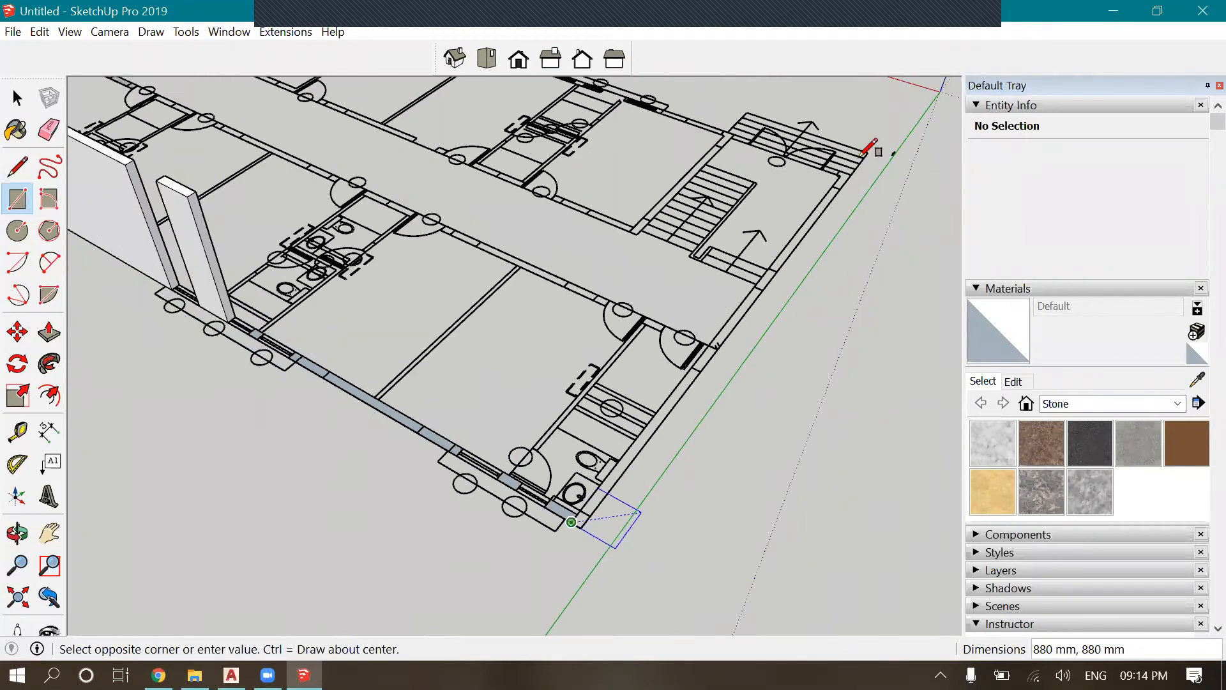
scroll(865, 202, "up", 2)
scroll(843, 323, "up", 2)
scroll(843, 269, "up", 1)
left_click(846, 220)
scroll(833, 296, "down", 3)
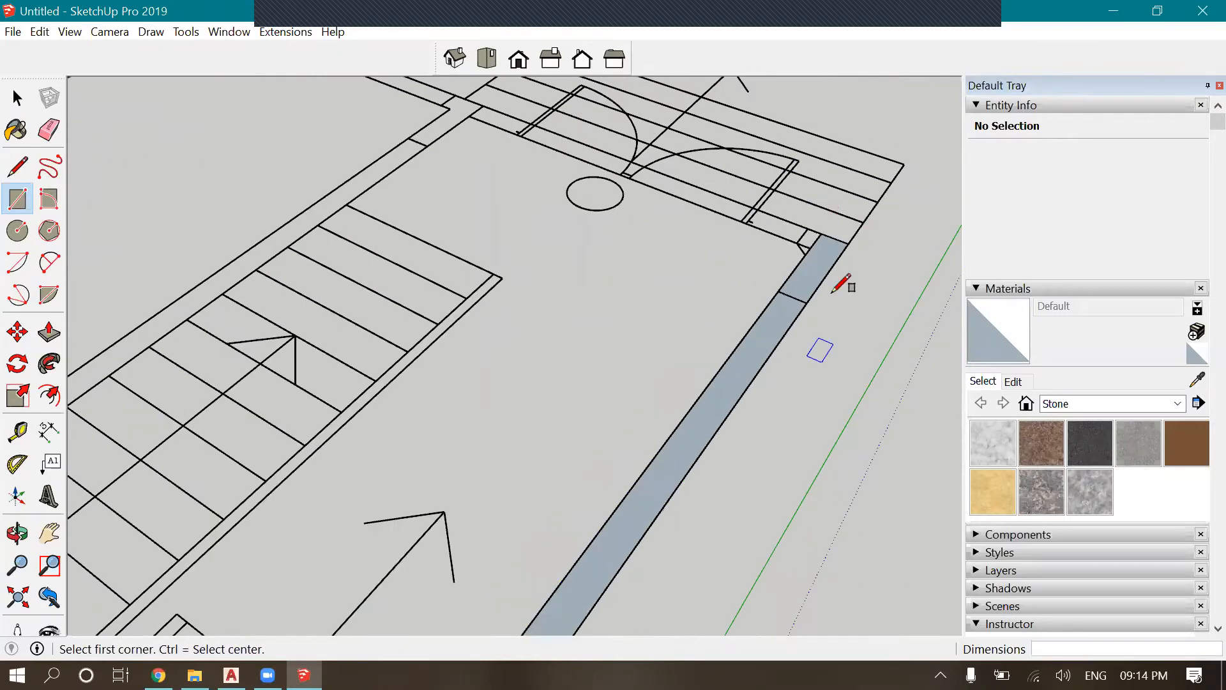
Switch to the AutoCAD drawing and examine the door and window sizes in the legend table below the ground floor plan
scroll(663, 338, "up", 1)
scroll(843, 429, "up", 1)
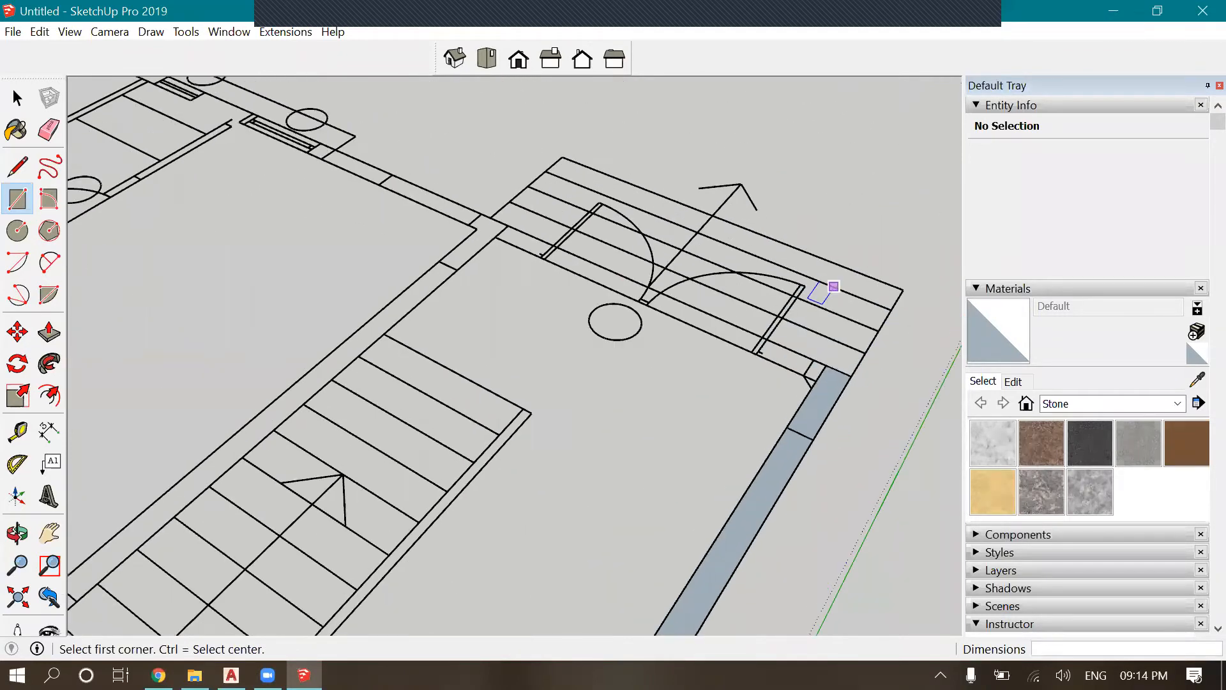
scroll(824, 291, "down", 2)
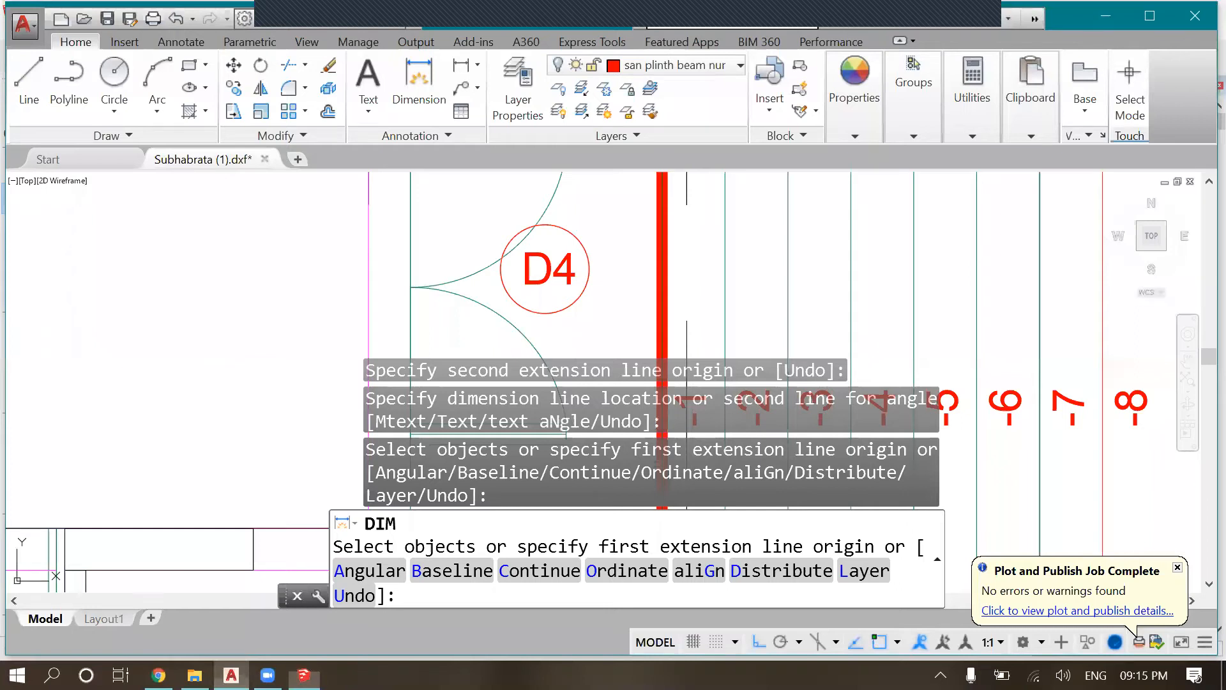
scroll(613, 384, "down", 5)
key("Return")
scroll(613, 292, "up", 2)
scroll(613, 292, "down", 8)
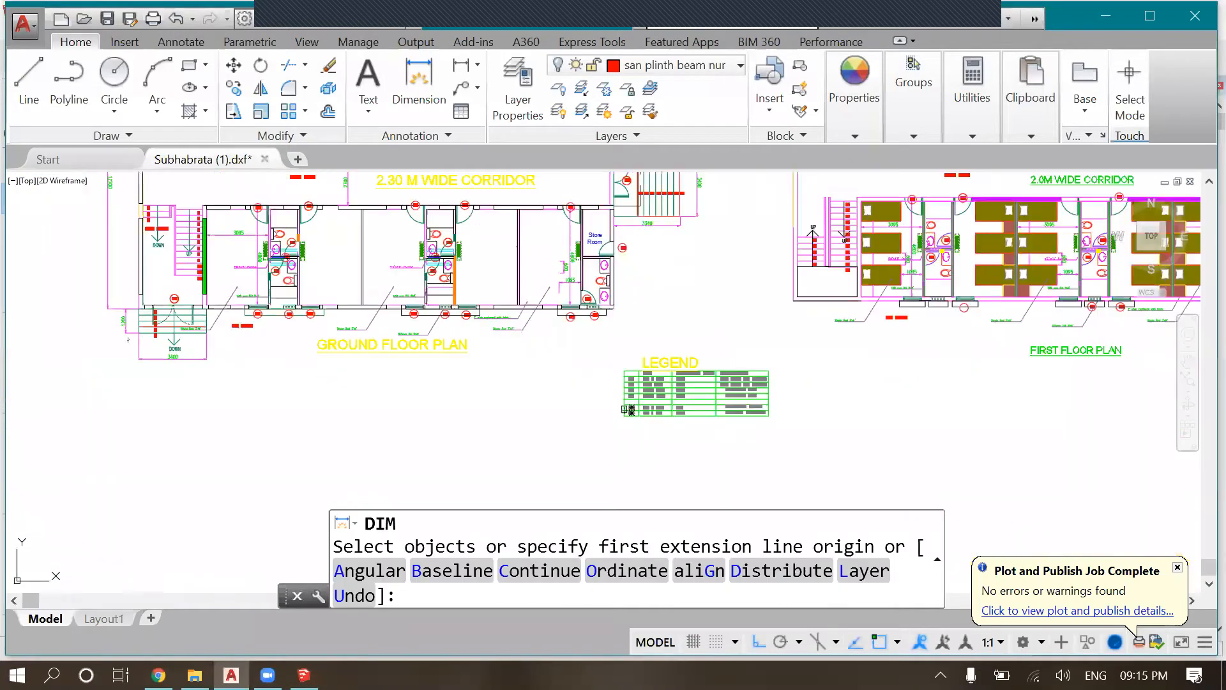
scroll(606, 338, "up", 8)
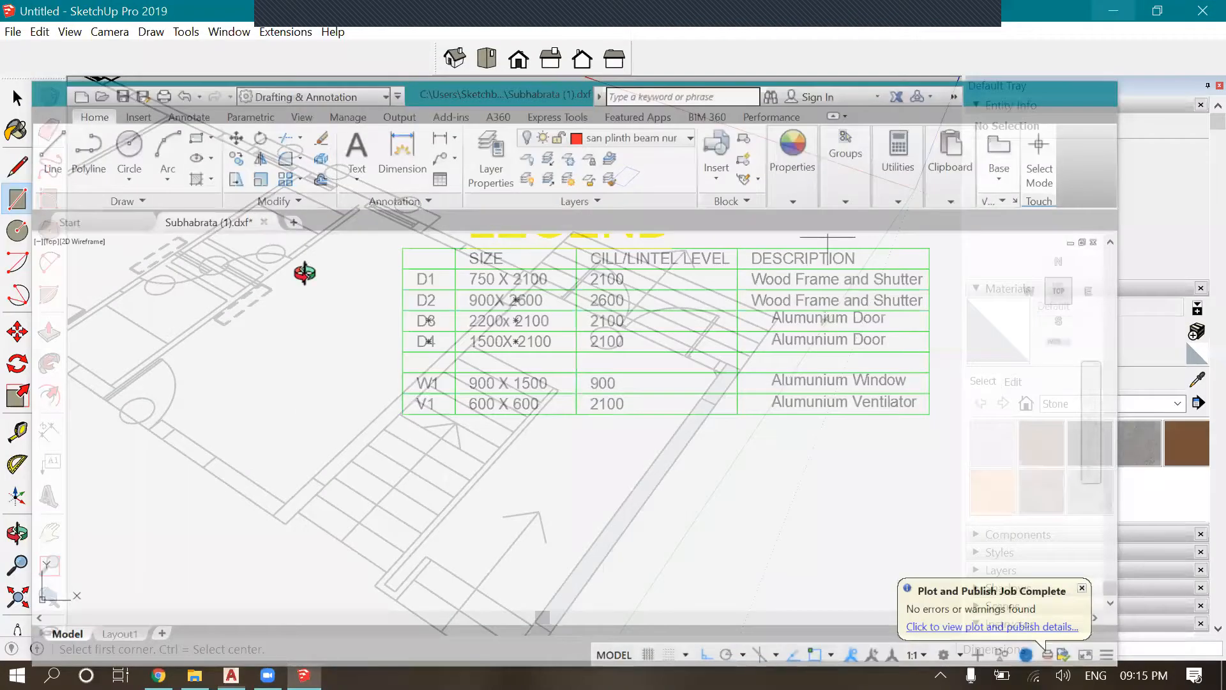
Return to the SketchUp model and measure the width of the double door opening at the entrance steps
scroll(414, 357, "up", 3)
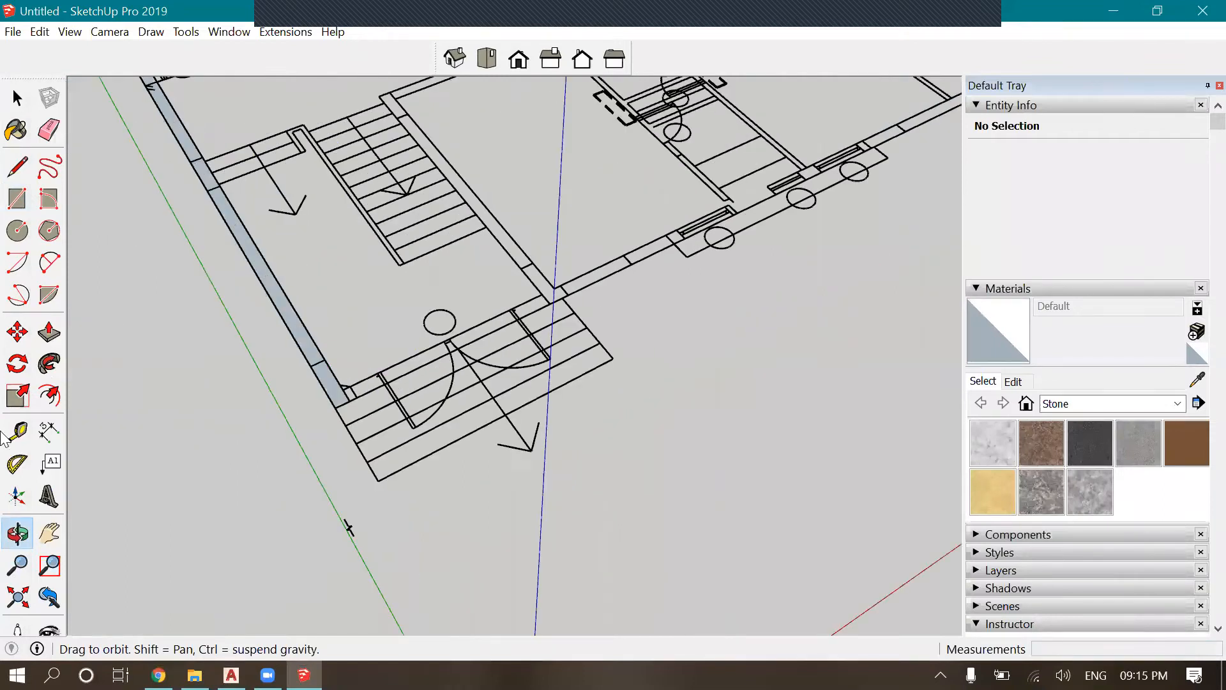
key("t")
scroll(374, 393, "up", 3)
left_click(373, 393)
scroll(374, 391, "up", 5)
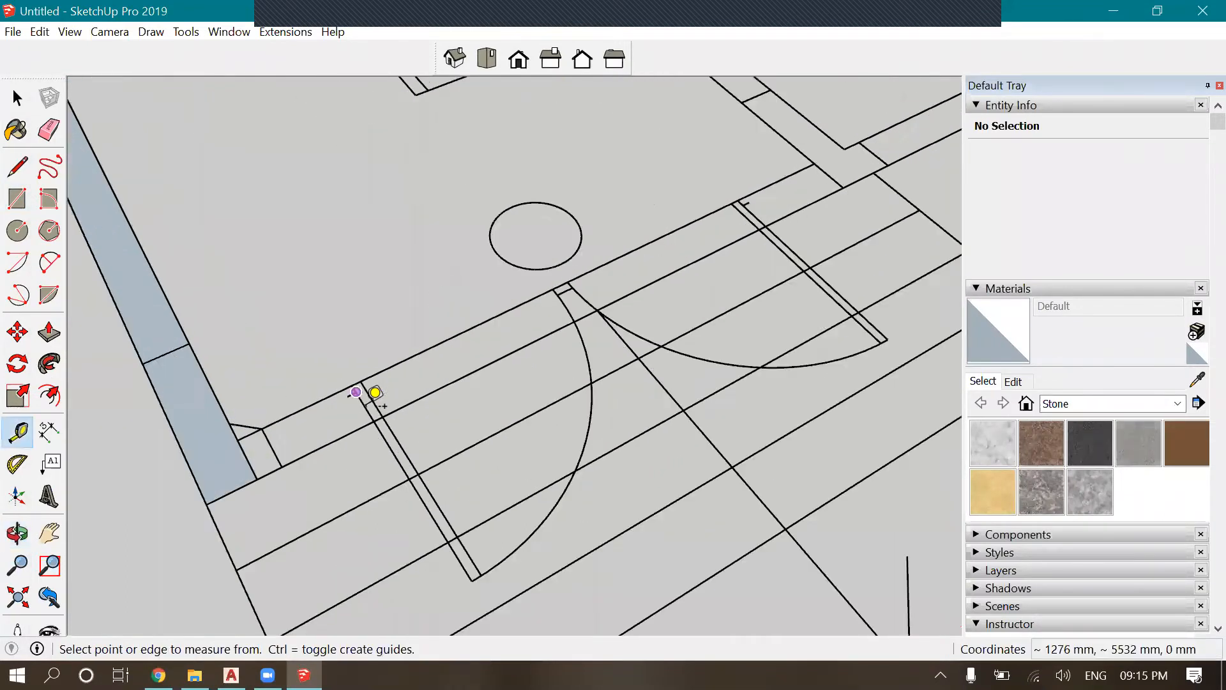
scroll(699, 240, "down", 2)
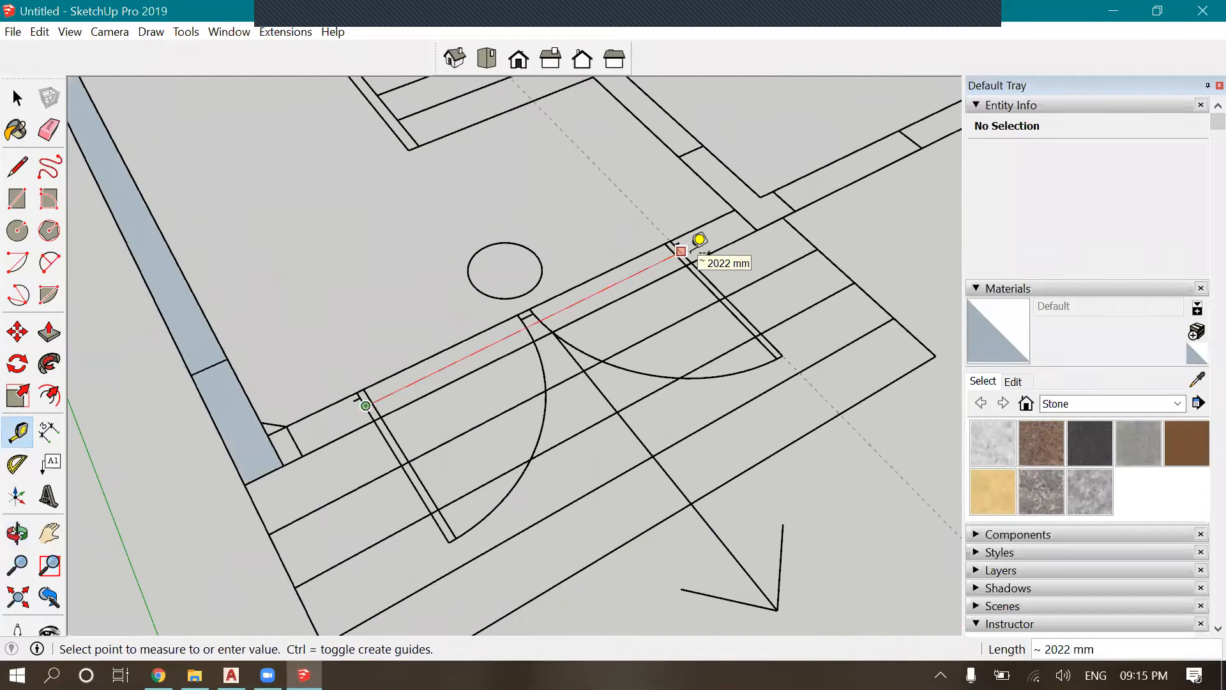
scroll(699, 240, "up", 4)
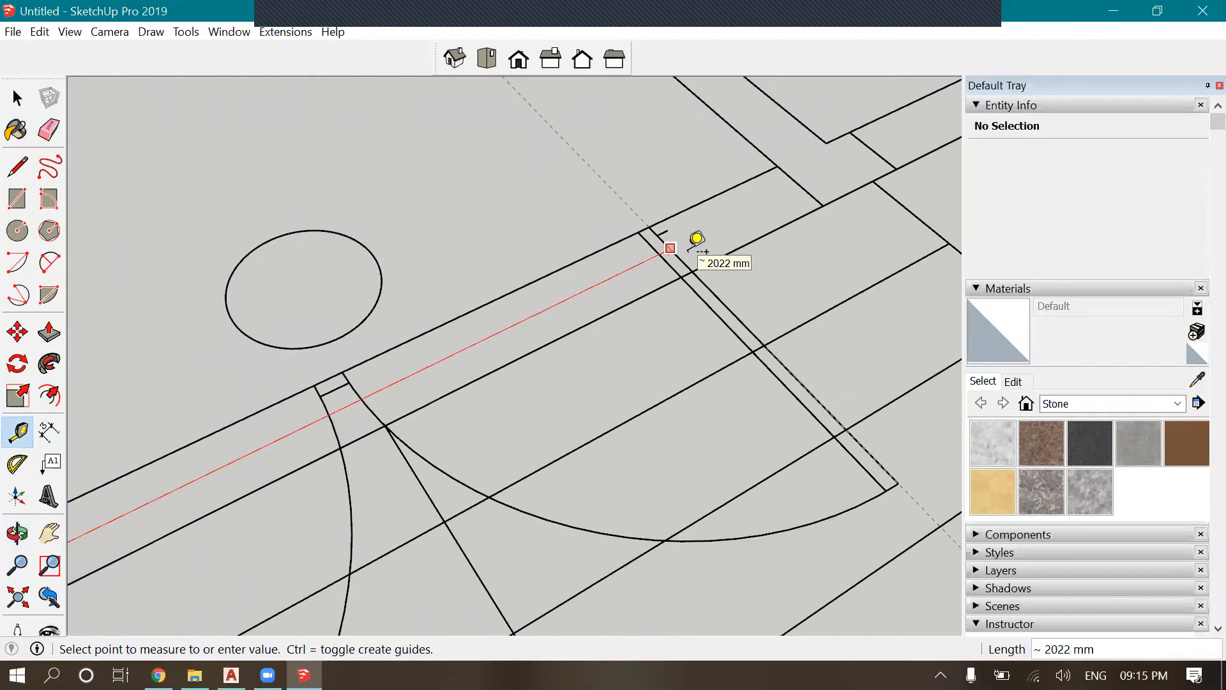
scroll(696, 238, "down", 2)
key("Escape")
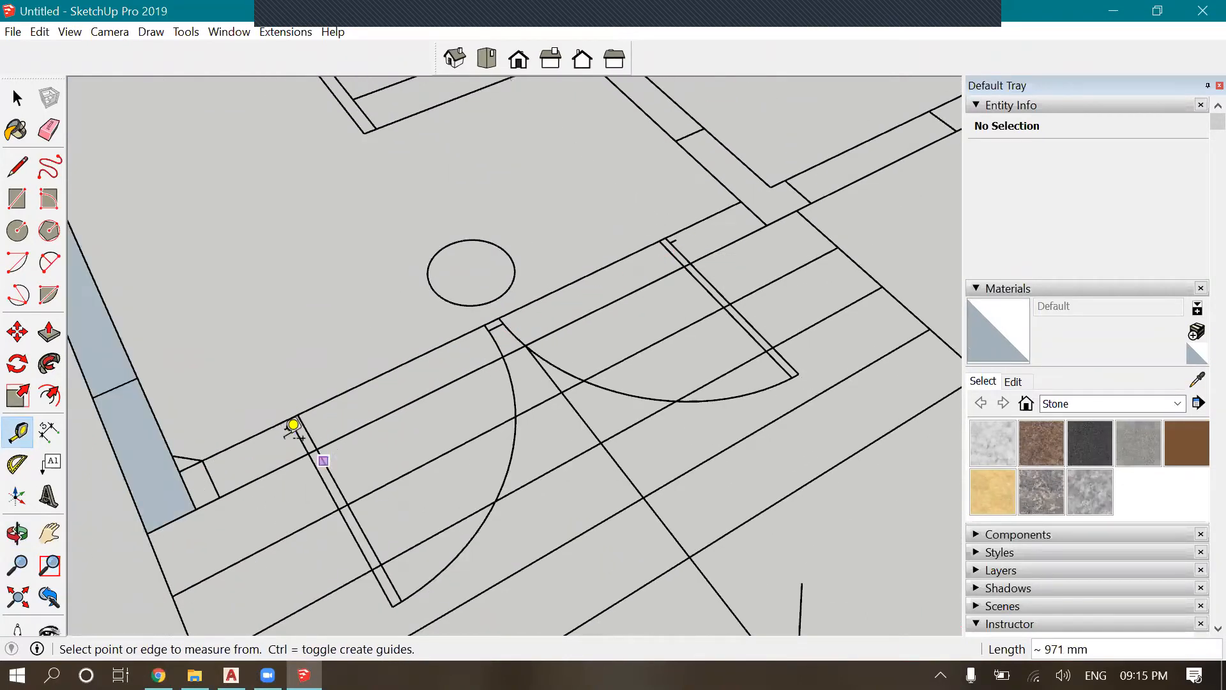
scroll(307, 430, "up", 2)
left_click(305, 433)
scroll(316, 430, "down", 1)
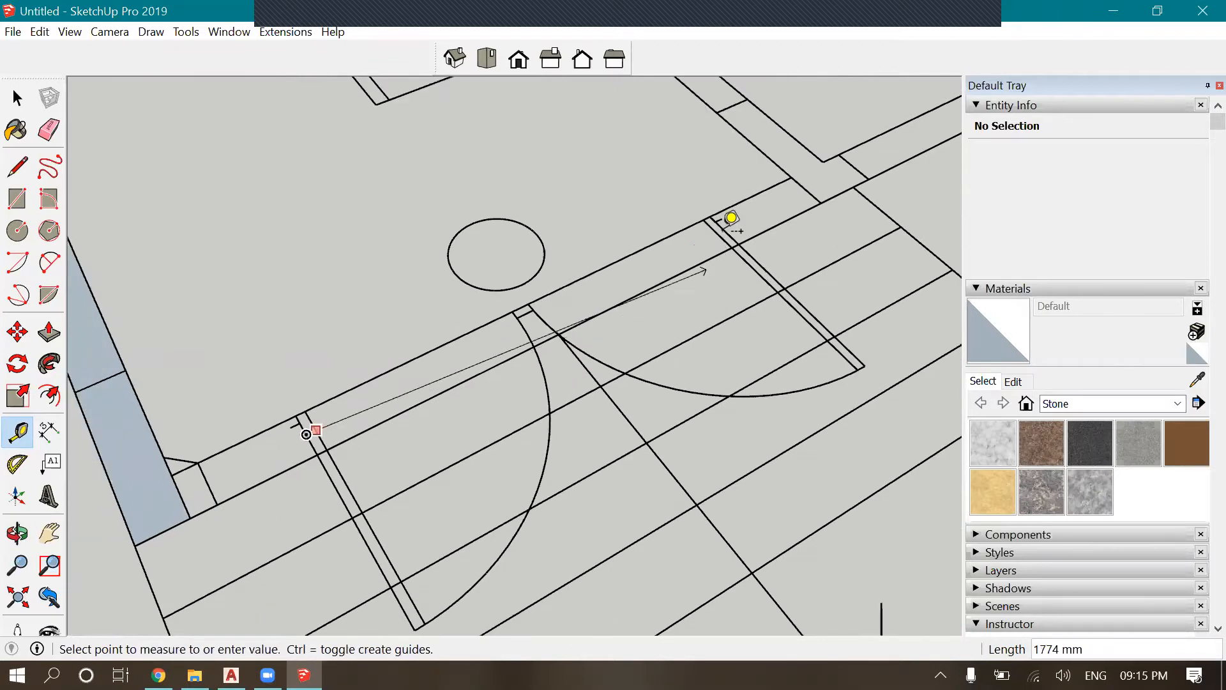
key("Escape")
scroll(388, 187, "down", 2)
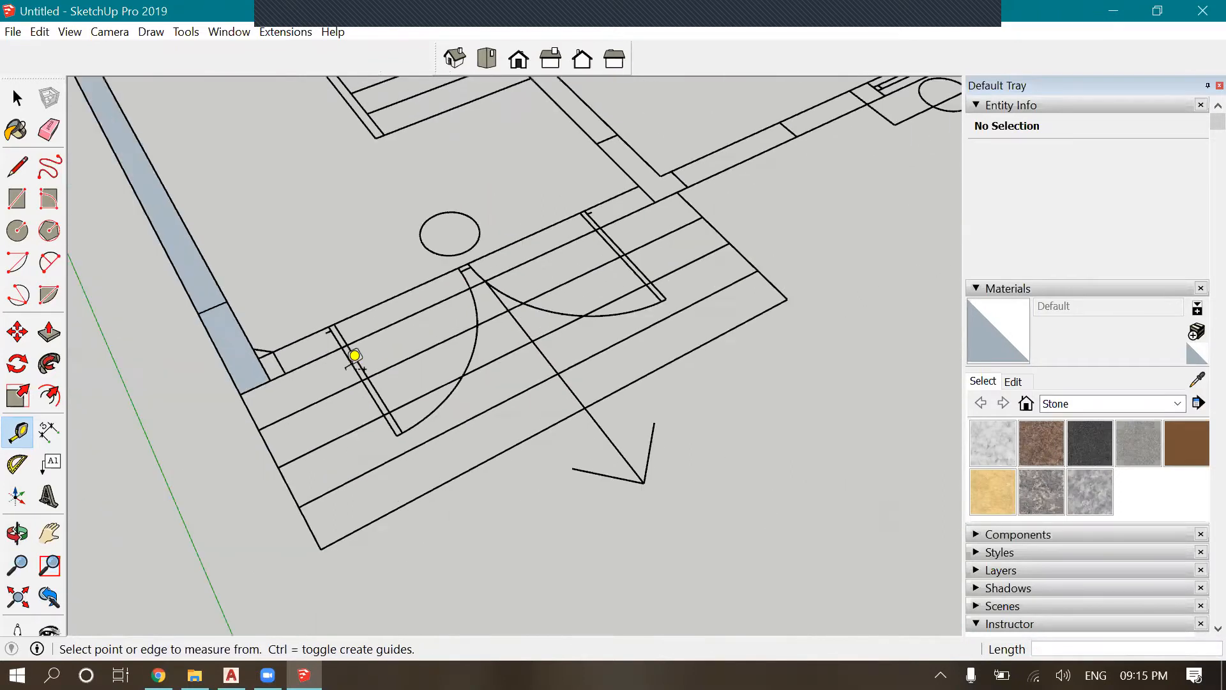
Measure the entrance's clear width from the end wall's inner face to the wall beside the staircase
scroll(354, 353, "up", 2)
left_click(352, 355)
scroll(352, 355, "down", 1)
key("Escape")
left_click(245, 366)
scroll(244, 366, "down", 2)
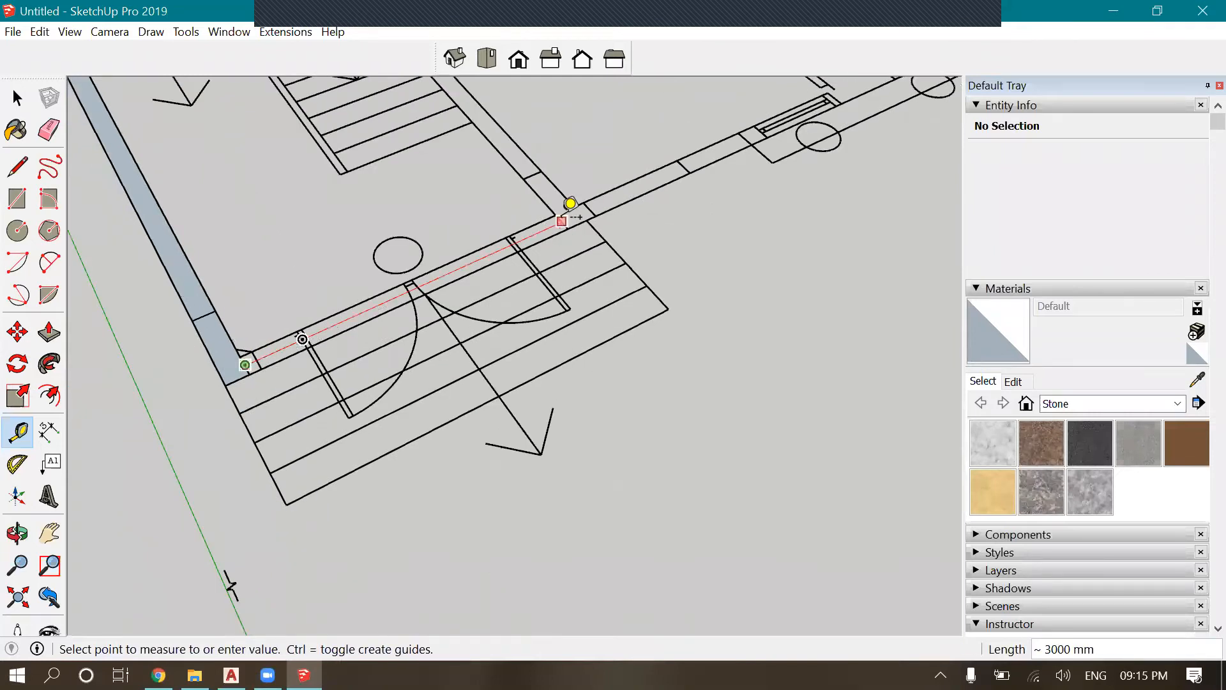
key("Escape")
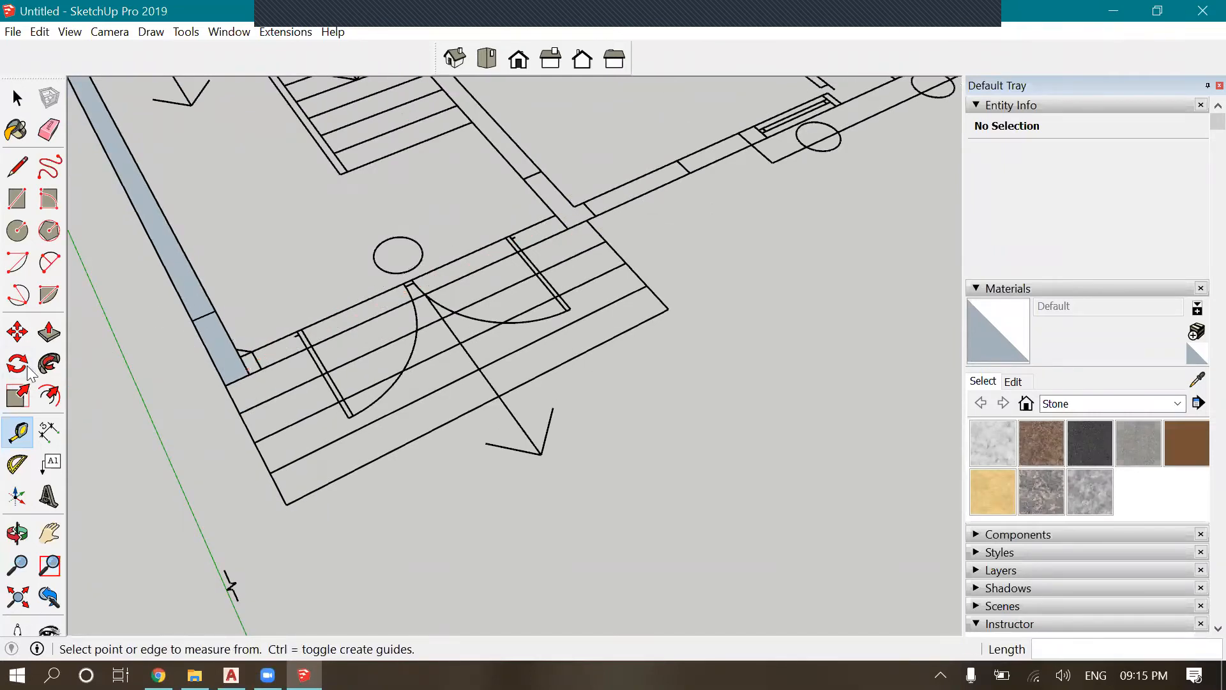
Place a guide parallel to the end wall, 1500 mm from its inner face, through the double door's centre
scroll(250, 293, "up", 2)
left_click(406, 264)
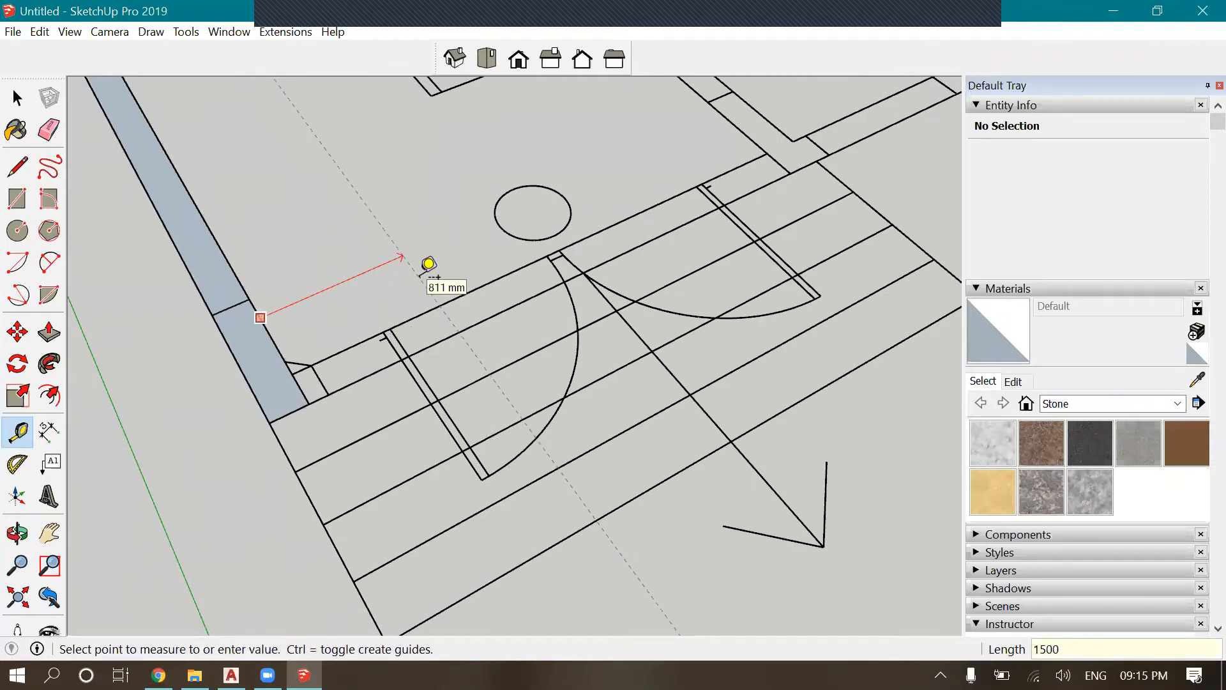
key("Return")
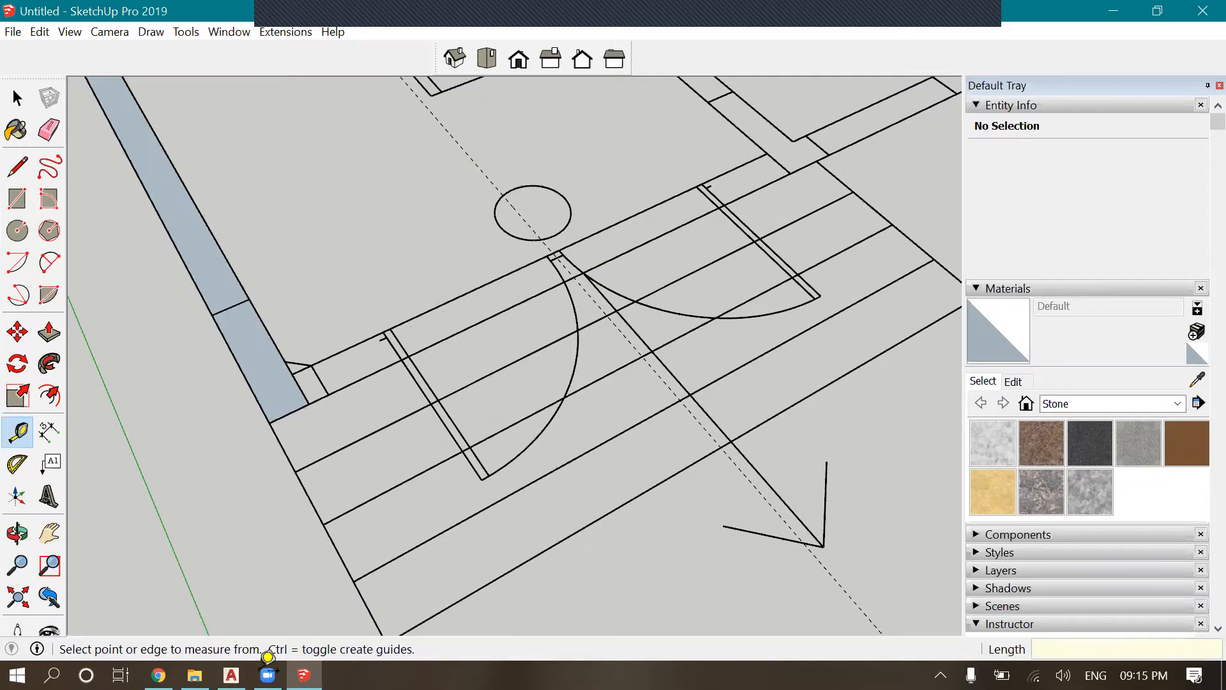
Check the AutoCAD drawing again, and place guides 1100 mm to each side of the centre guide to mark the double door opening
left_click(230, 674)
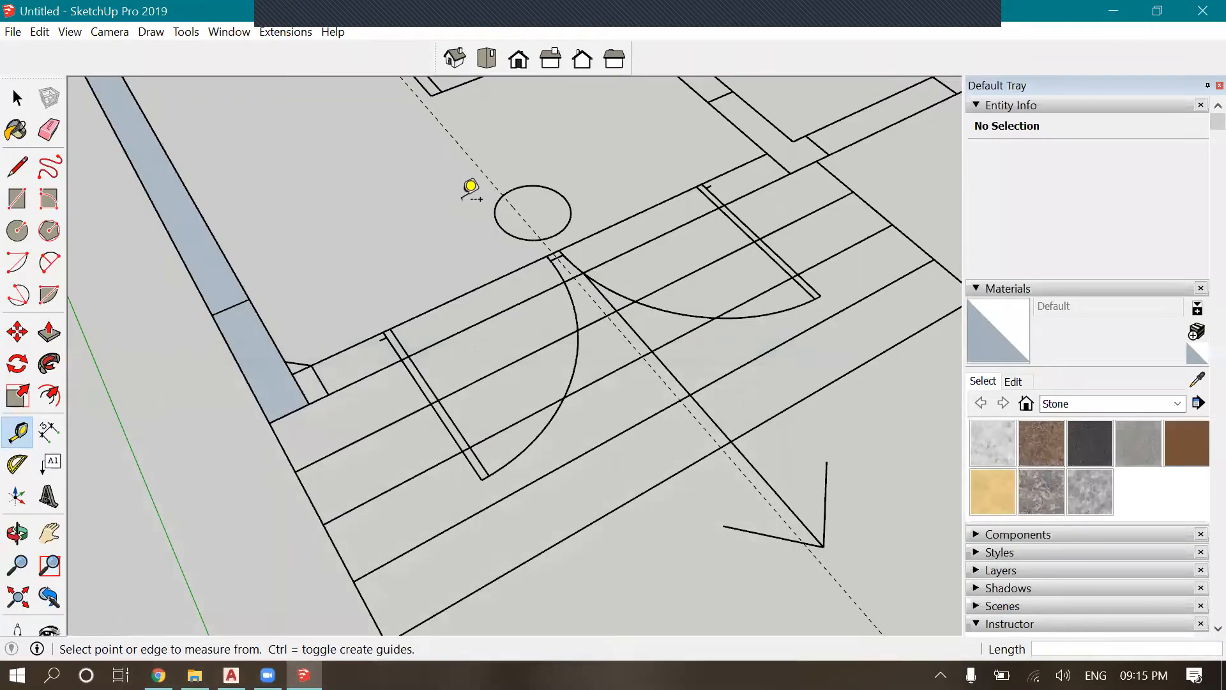
scroll(461, 200, "up", 1)
left_click(470, 197)
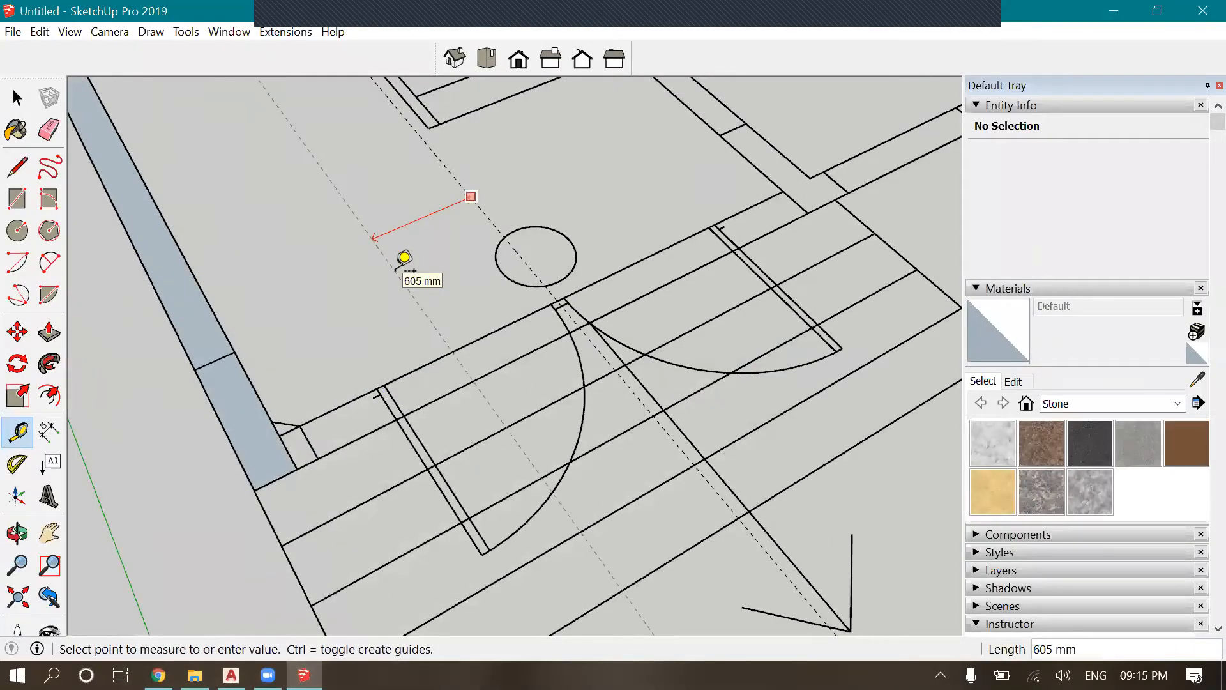
key("Escape")
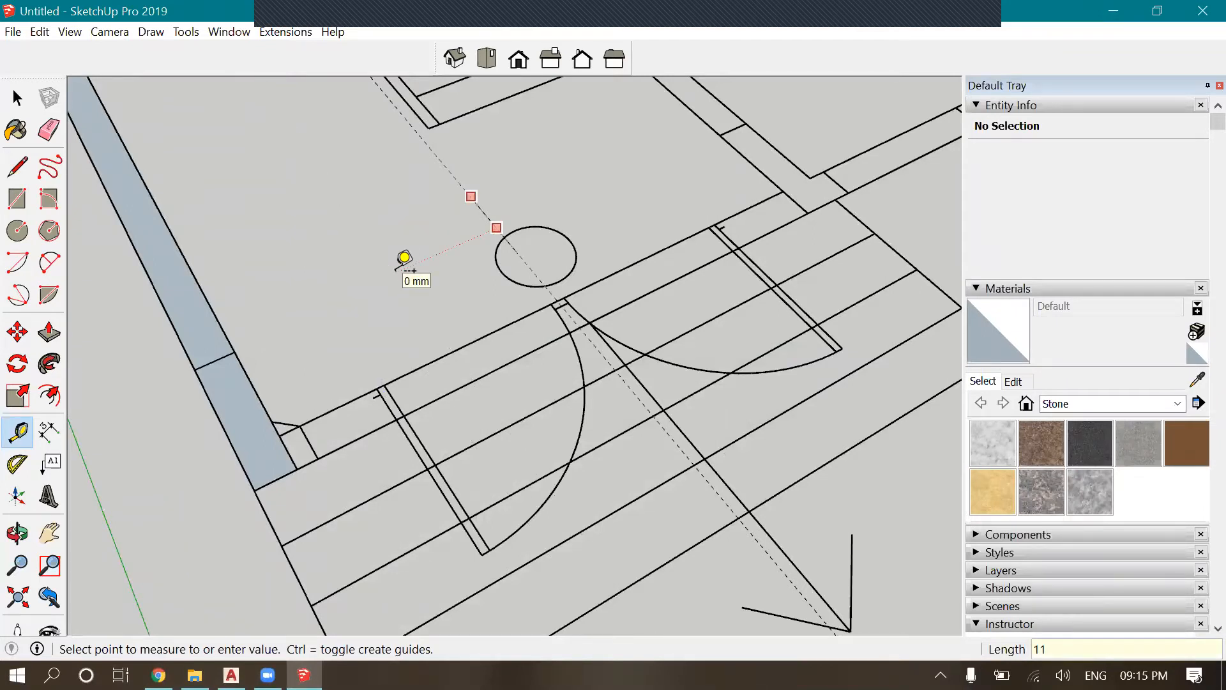
key("Escape")
left_click(487, 217)
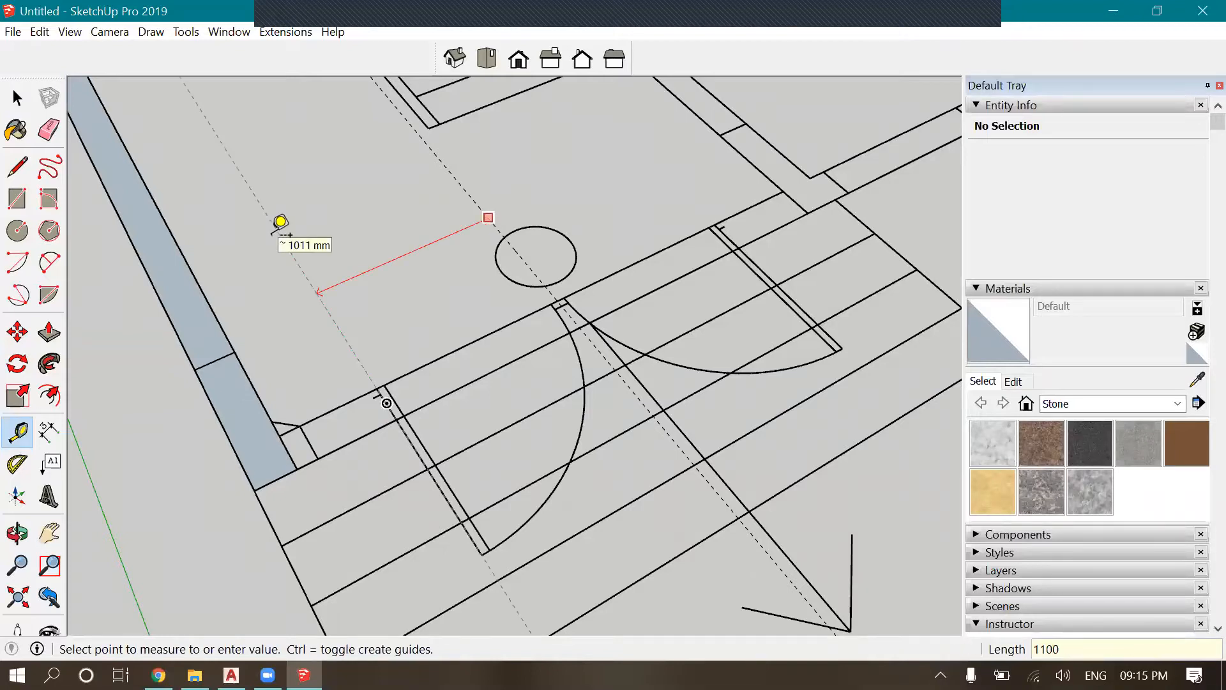
key("Return")
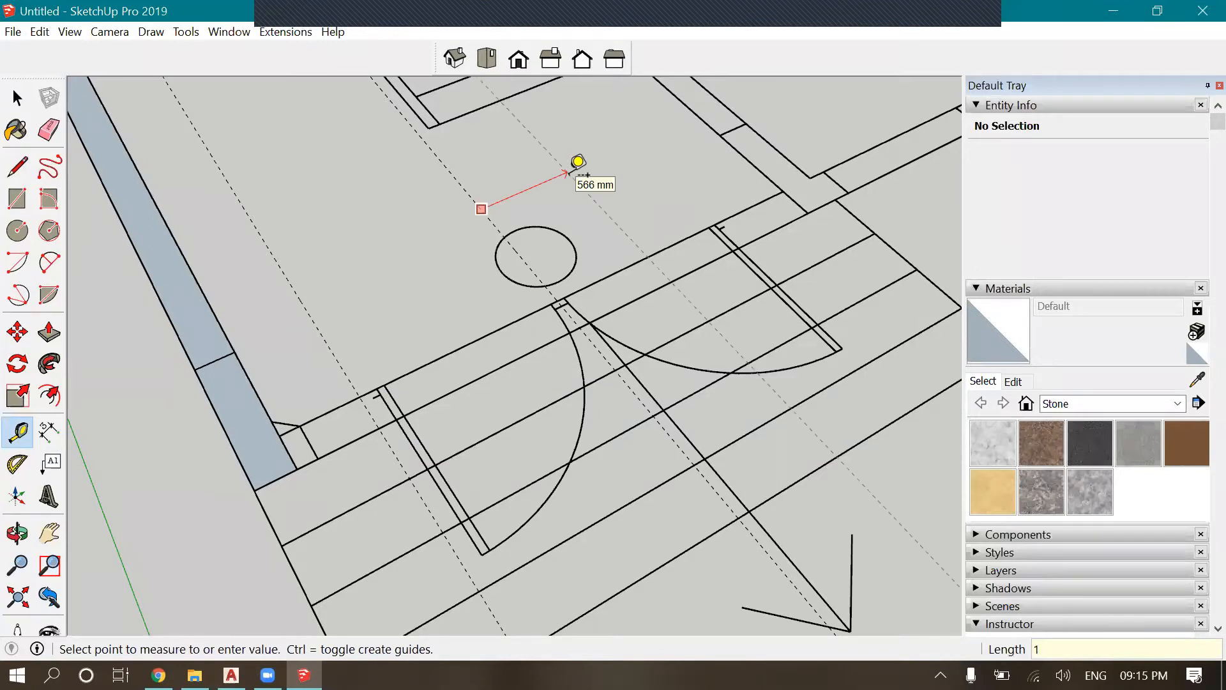
left_click(578, 161)
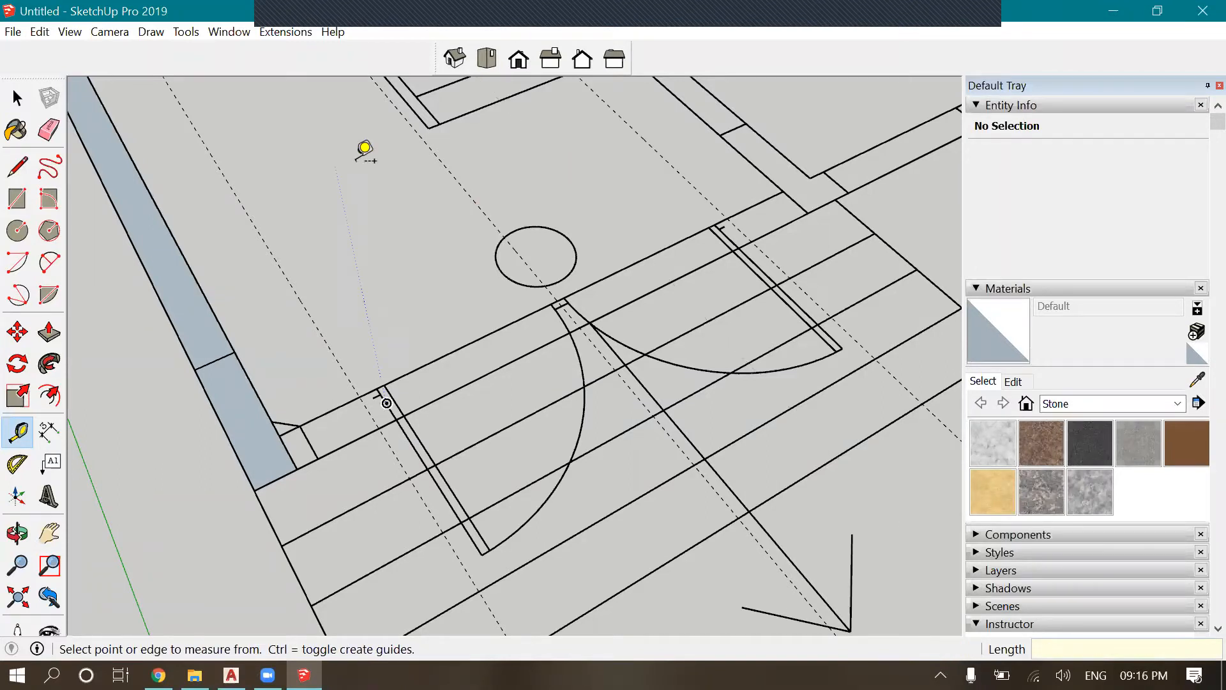
Draw a 400 by 200 mm rectangle over the entrance wall from near the end wall to the first door guide
left_click(17, 199)
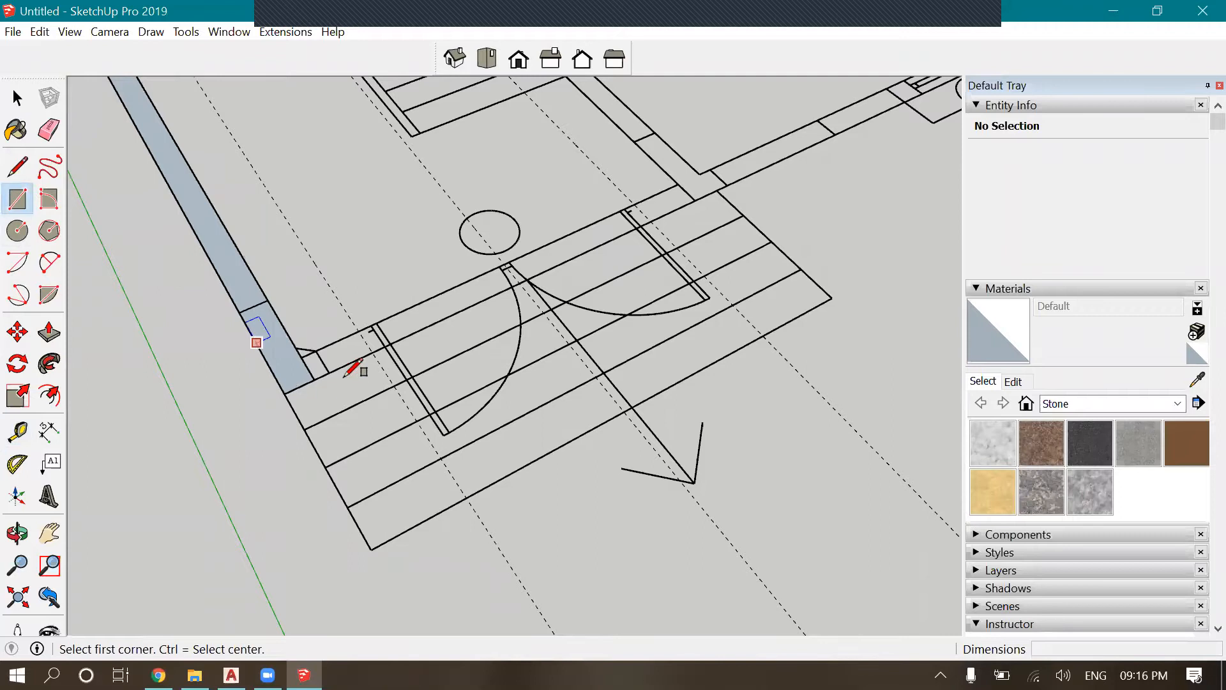
scroll(353, 367, "up", 3)
left_click(489, 278)
left_click(414, 389)
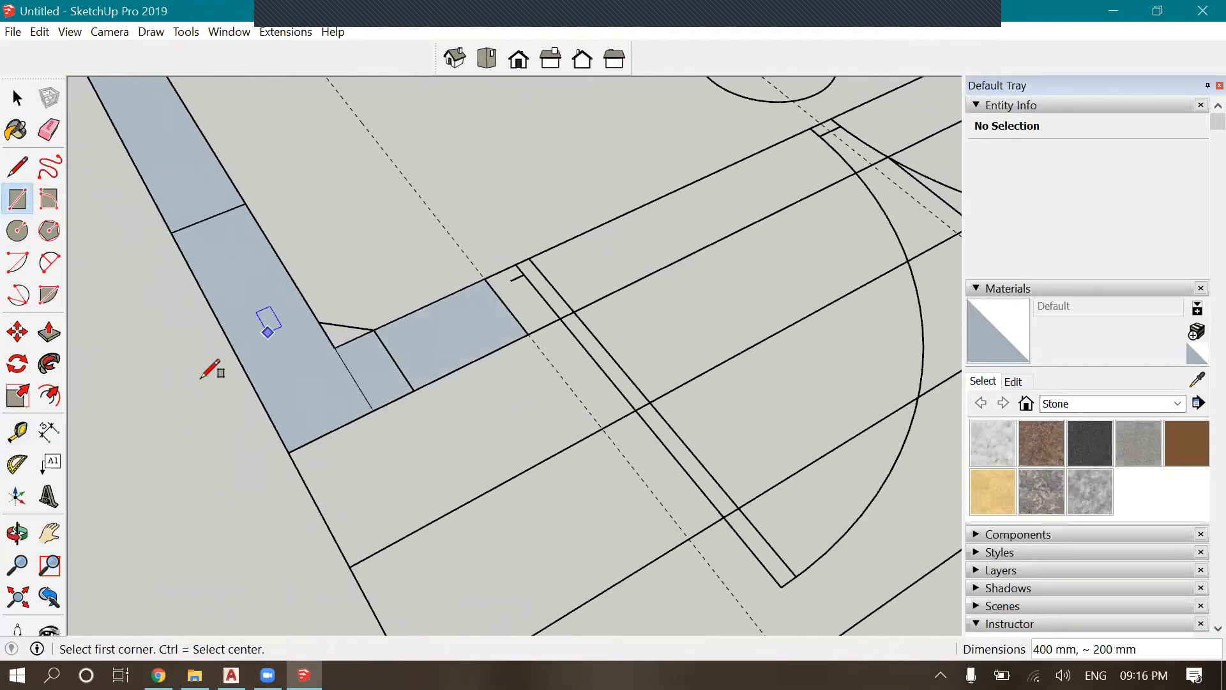
Draw a 400 by 200 mm rectangle over the entrance wall from the other door guide to the wall beside the staircase
scroll(200, 484, "down", 1)
scroll(684, 260, "down", 3)
scroll(643, 320, "up", 5)
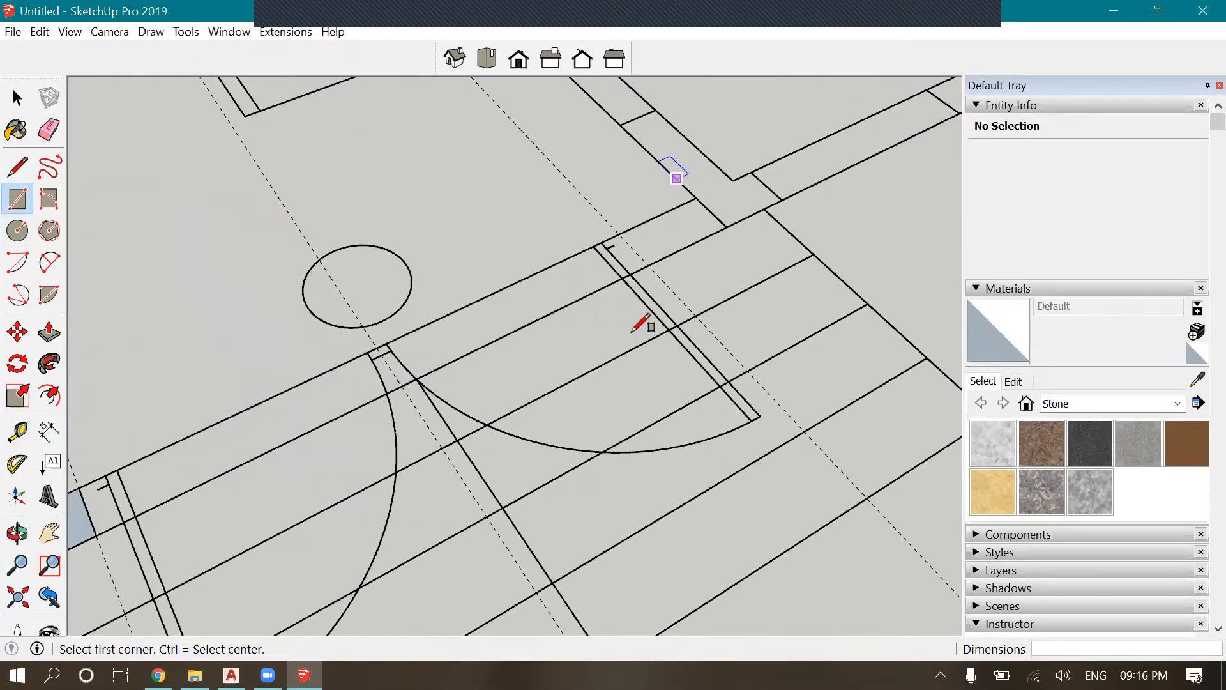
left_click(711, 212)
left_click(634, 327)
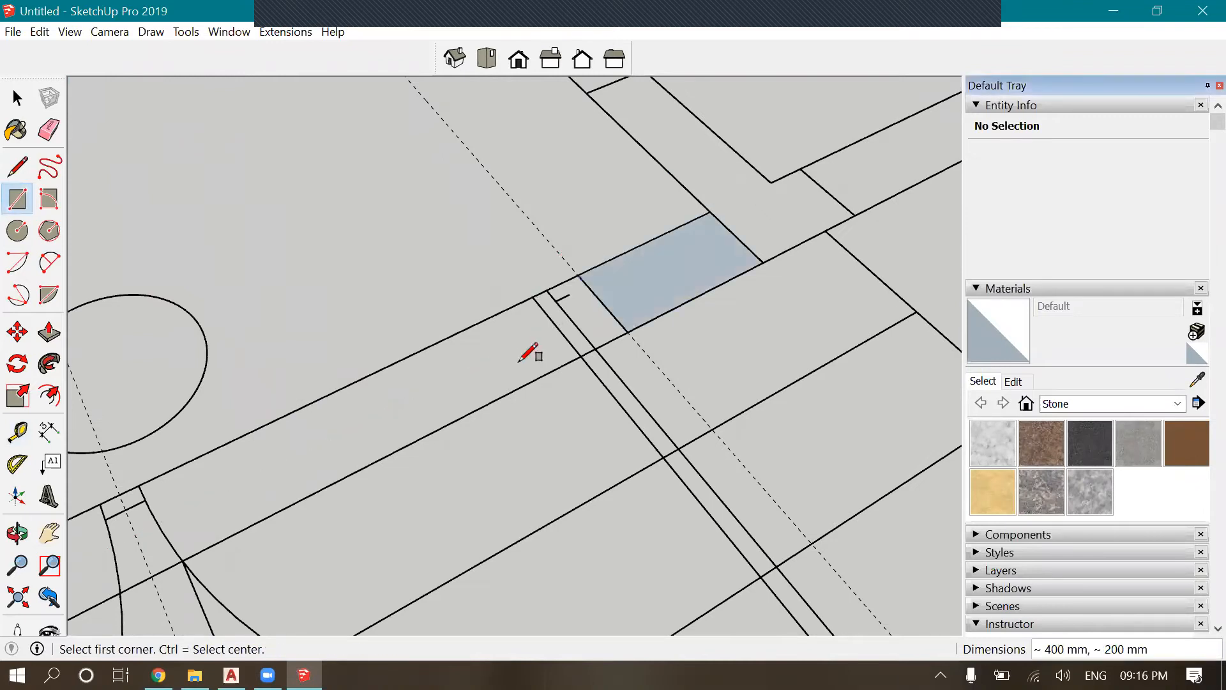
Draw a rectangle of about 2322 by 200 mm over the outer wall from the double door's pier to the first window
scroll(534, 351, "down", 2)
scroll(837, 475, "down", 2)
scroll(410, 447, "down", 3)
scroll(615, 402, "up", 1)
middle_click_drag(617, 401, 562, 417, "shift")
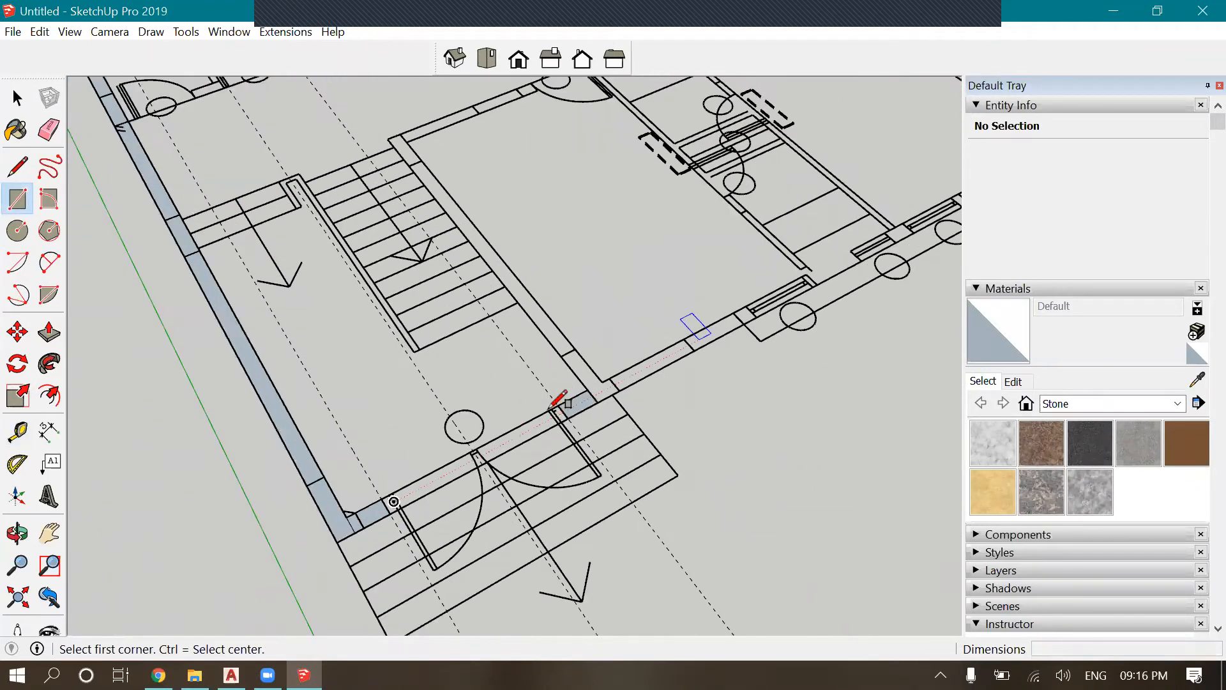
scroll(562, 424, "up", 5)
left_click(349, 454)
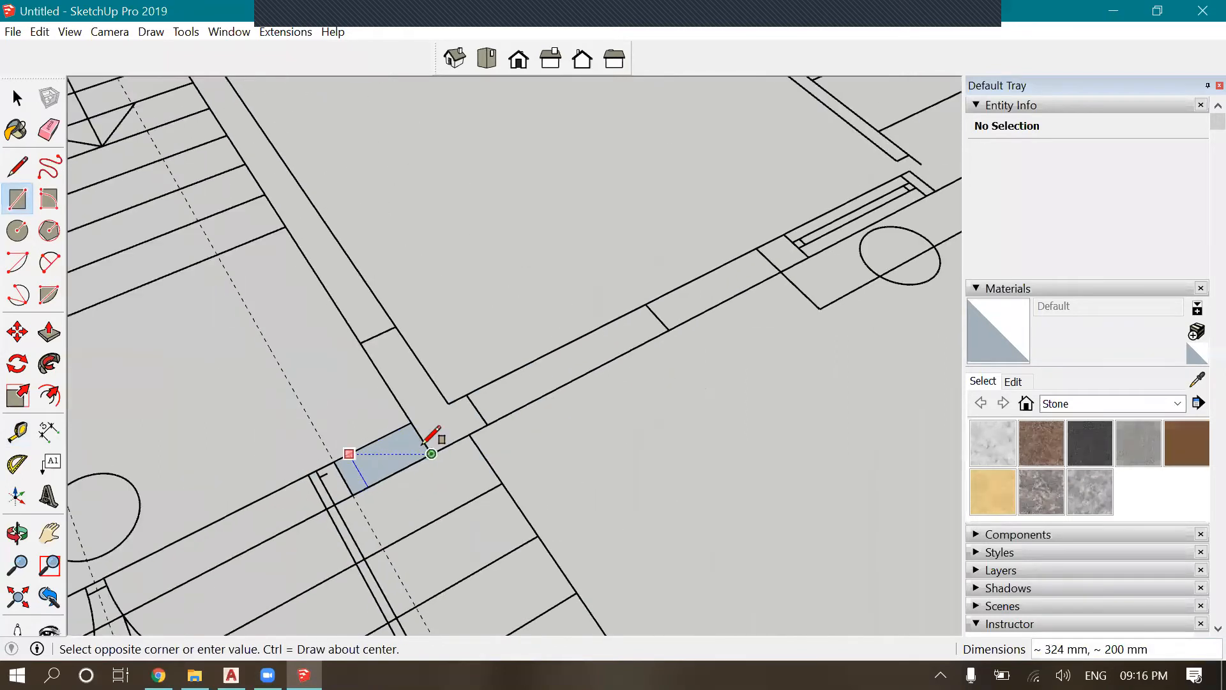
scroll(699, 299, "up", 3)
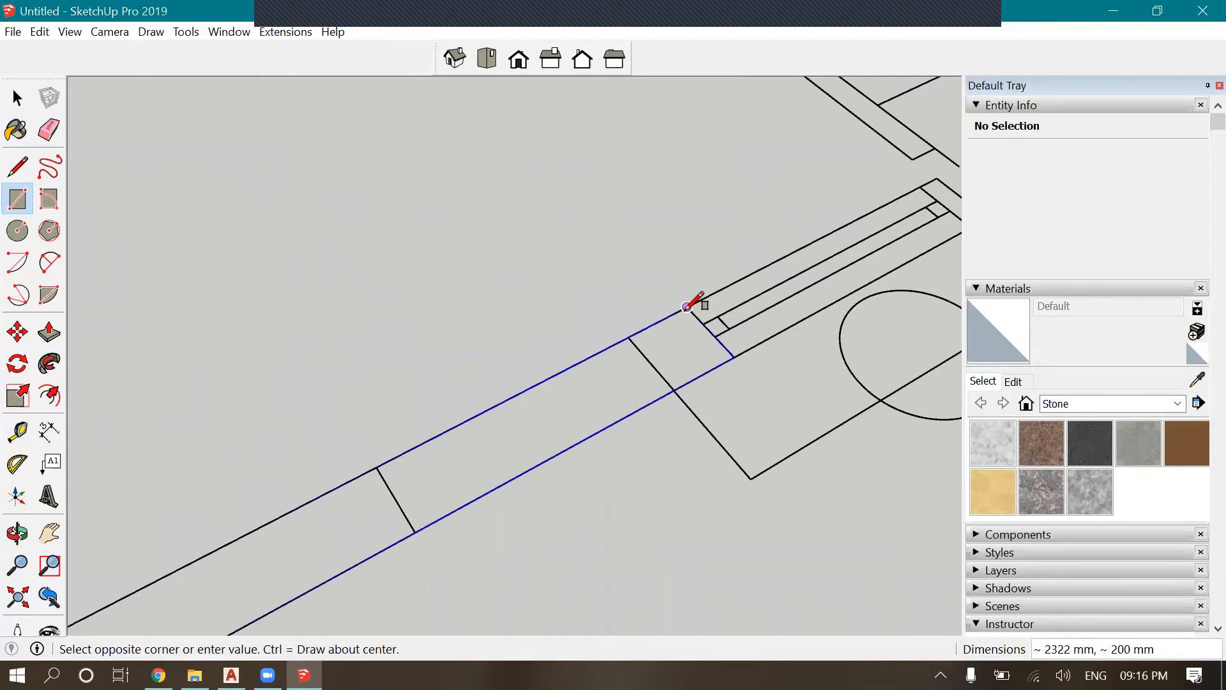
left_click(686, 307)
Draw a rectangle over the full length of the wall beside the staircase, from the corridor corner to the entrance wall
scroll(734, 290, "down", 2)
scroll(830, 307, "down", 4)
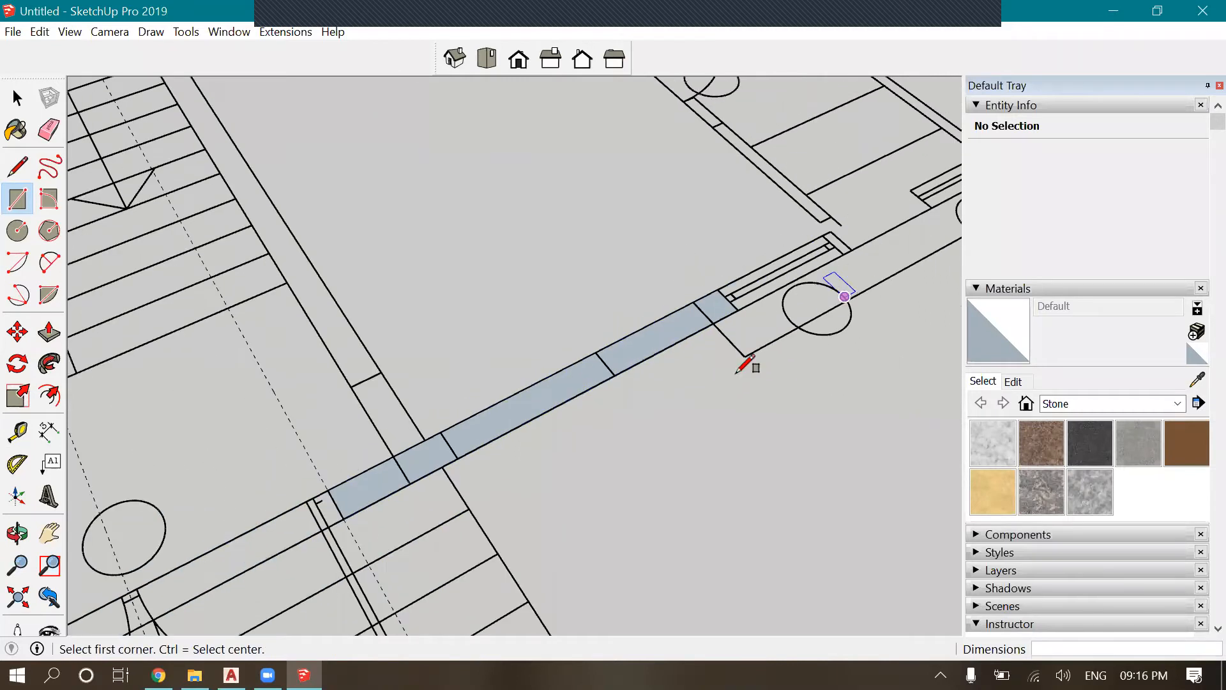
scroll(421, 478, "up", 2)
scroll(441, 281, "down", 3)
scroll(420, 118, "up", 1)
scroll(487, 153, "up", 1)
scroll(502, 227, "up", 4)
left_click(432, 97)
scroll(684, 285, "down", 3)
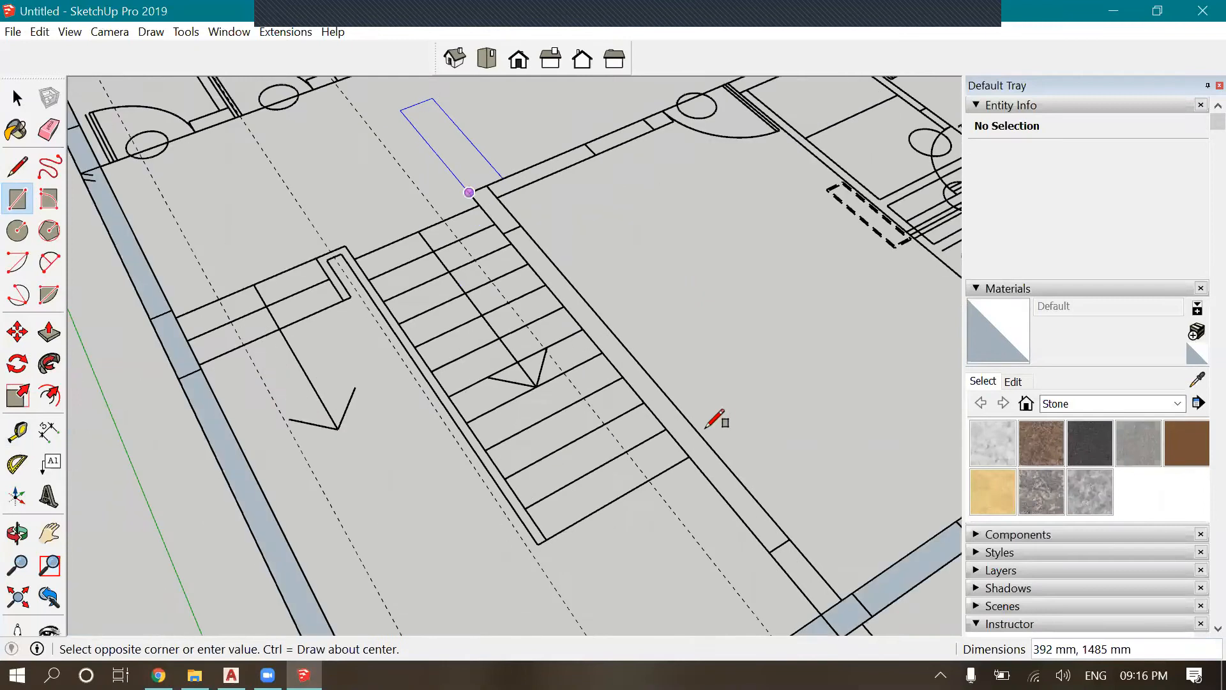
scroll(722, 441, "up", 2)
left_click(722, 442)
Raise the narrow wall piece at the bathroom partition on the far outer wall level with its raised neighbour, 3200 mm
scroll(490, 498, "down", 3)
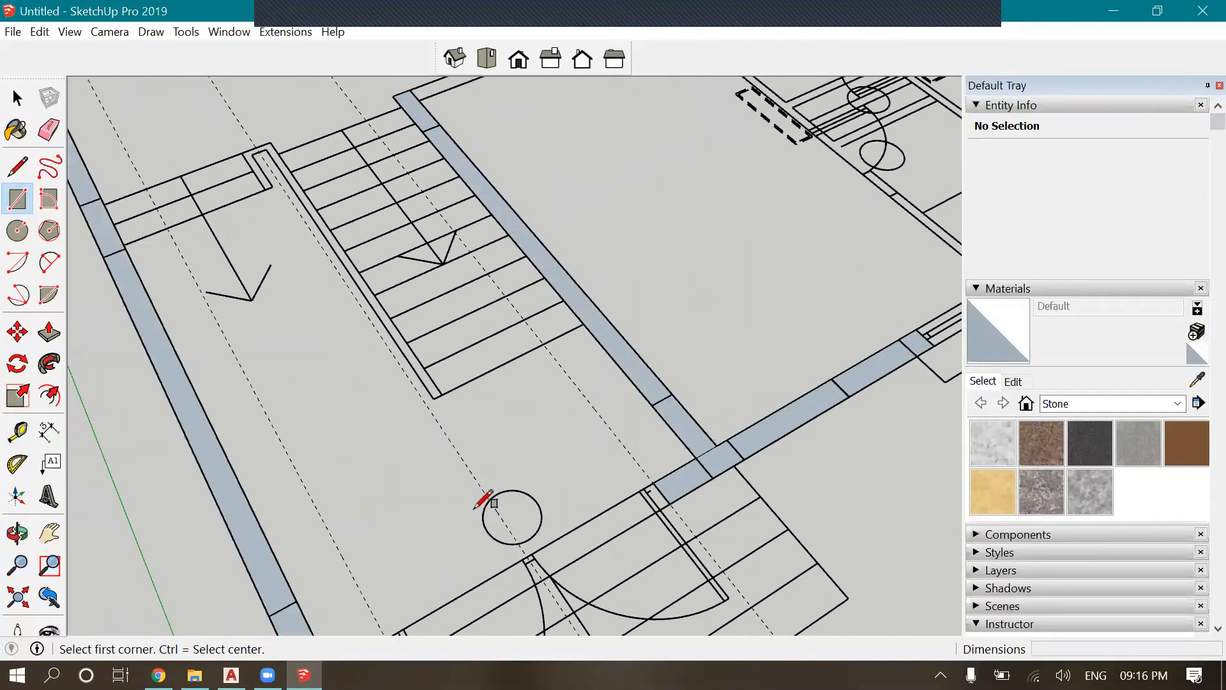
scroll(391, 427, "up", 2)
scroll(446, 90, "down", 5)
middle_click_drag(446, 90, 126, 314)
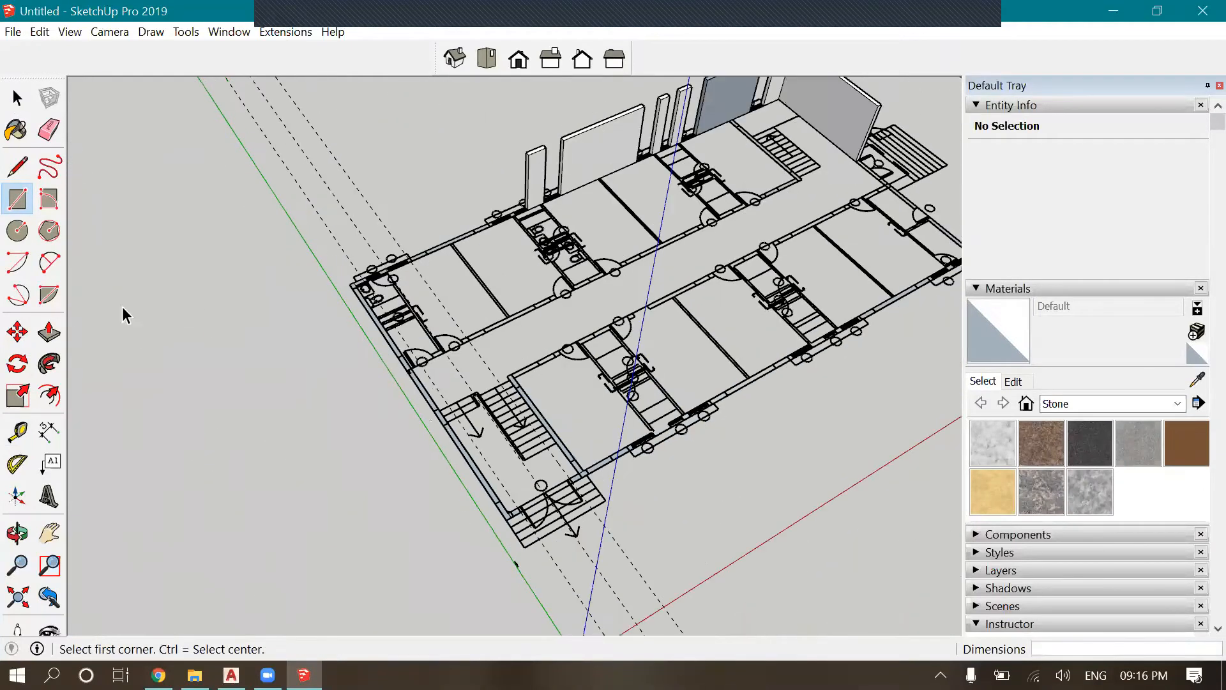
key("p")
scroll(569, 343, "up", 5)
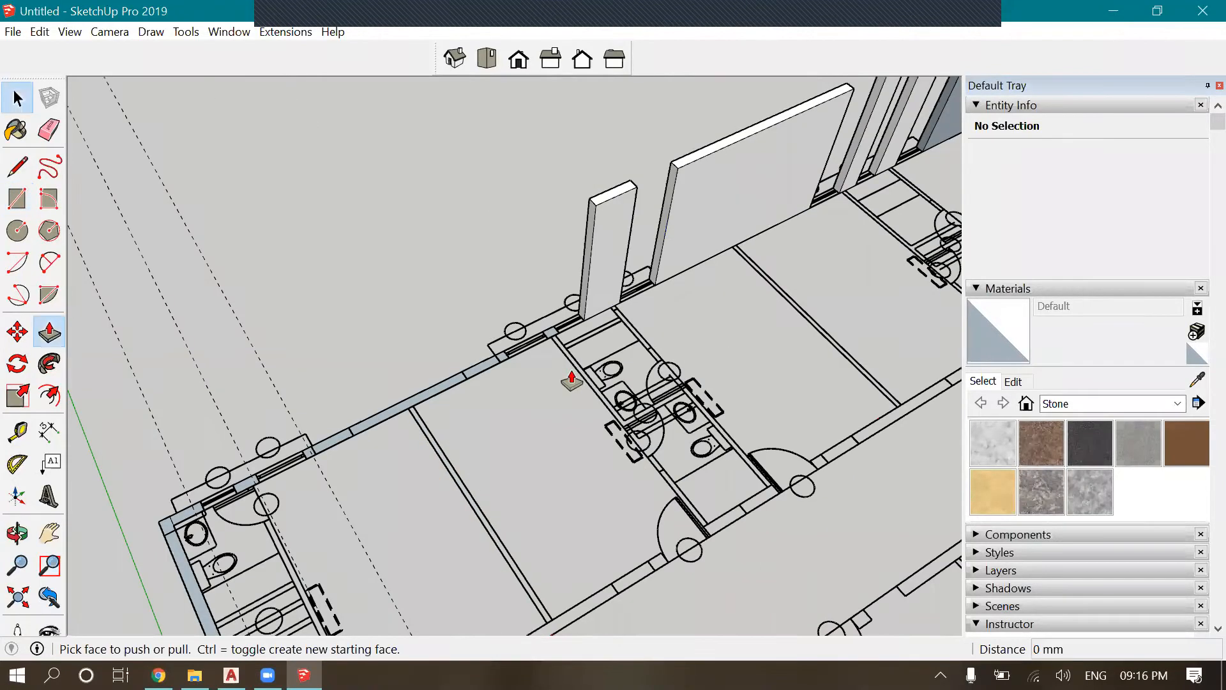
left_click(645, 197)
Raise the long section of the far outer wall between the bathroom windows 3200 mm
scroll(607, 253, "up", 2)
left_click(478, 437)
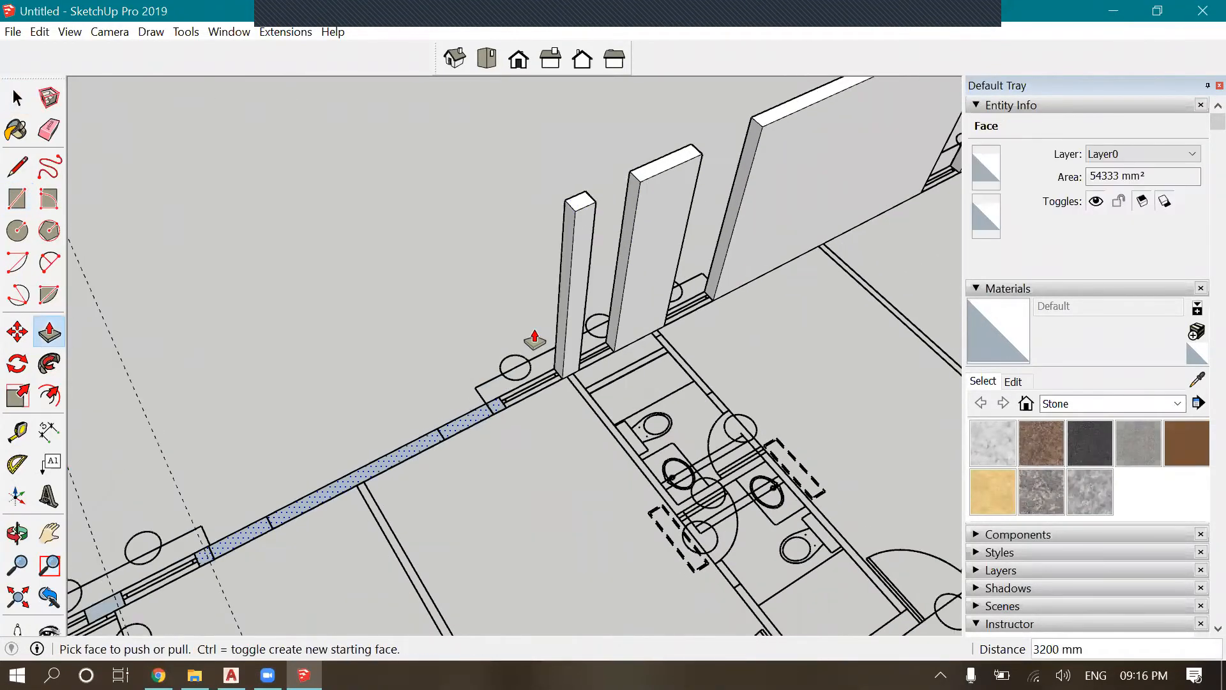
left_click(573, 206)
scroll(460, 337, "down", 3)
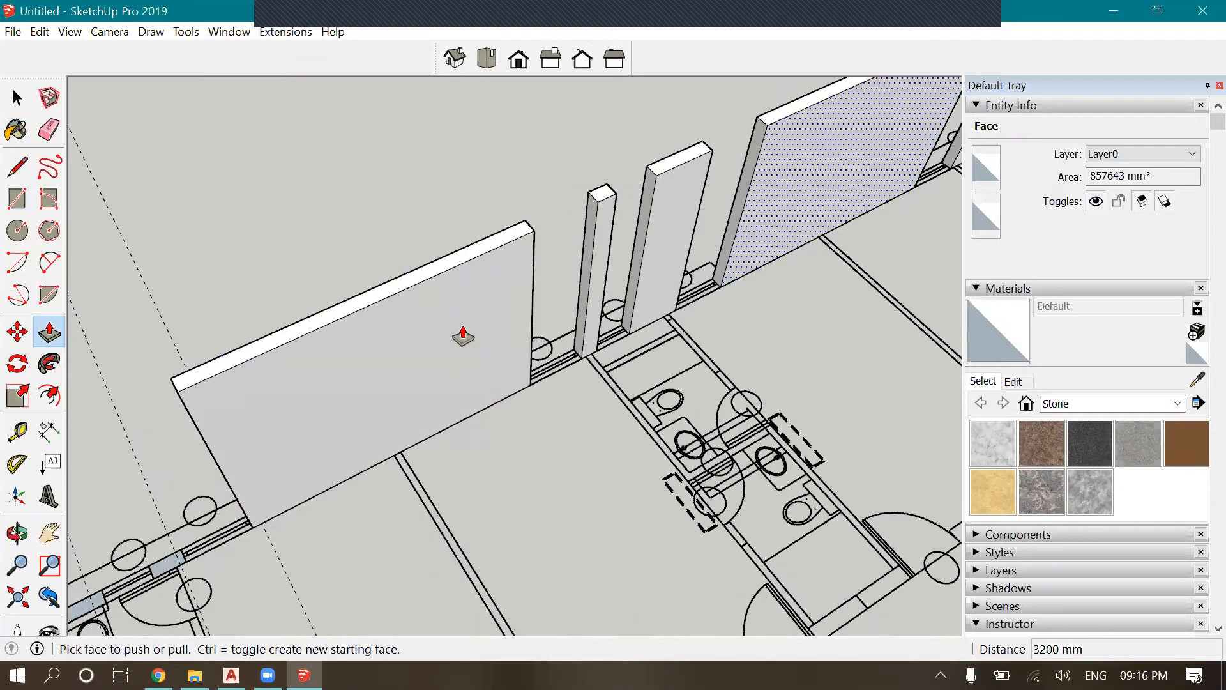
Raise the two short wall pieces beside the corner bathroom's window 3200 mm, level with the neighbouring wall
scroll(543, 243, "up", 2)
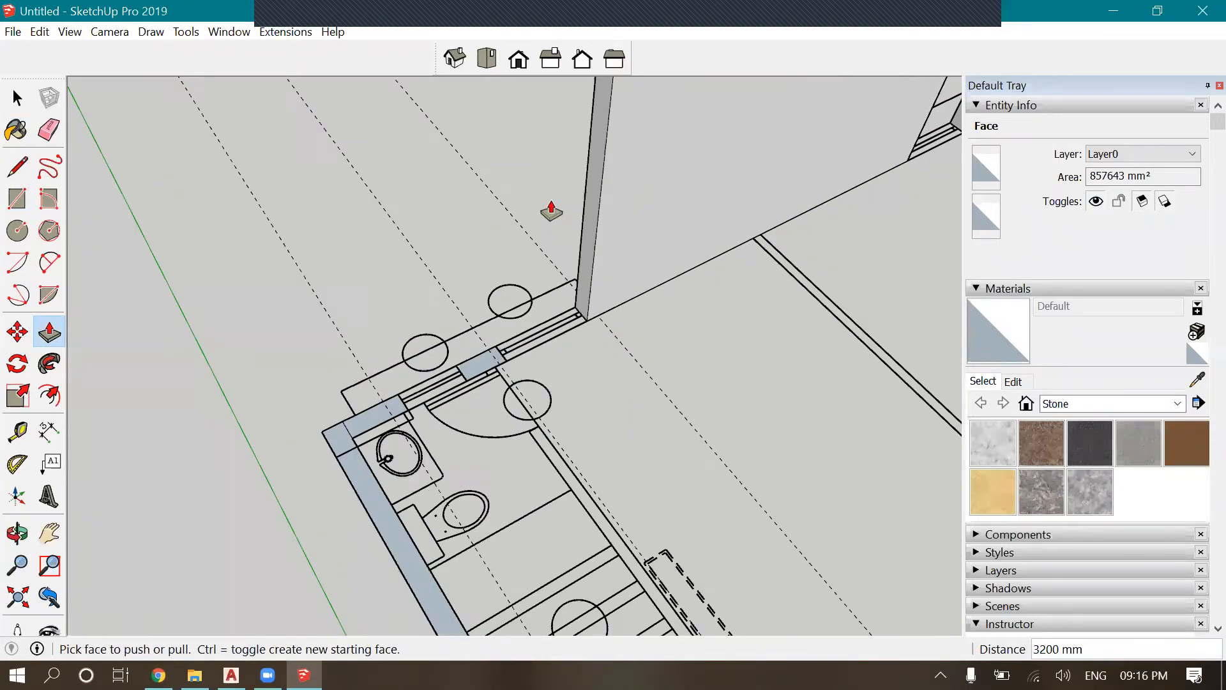
scroll(441, 405, "up", 2)
left_click(421, 399)
scroll(431, 313, "down", 2)
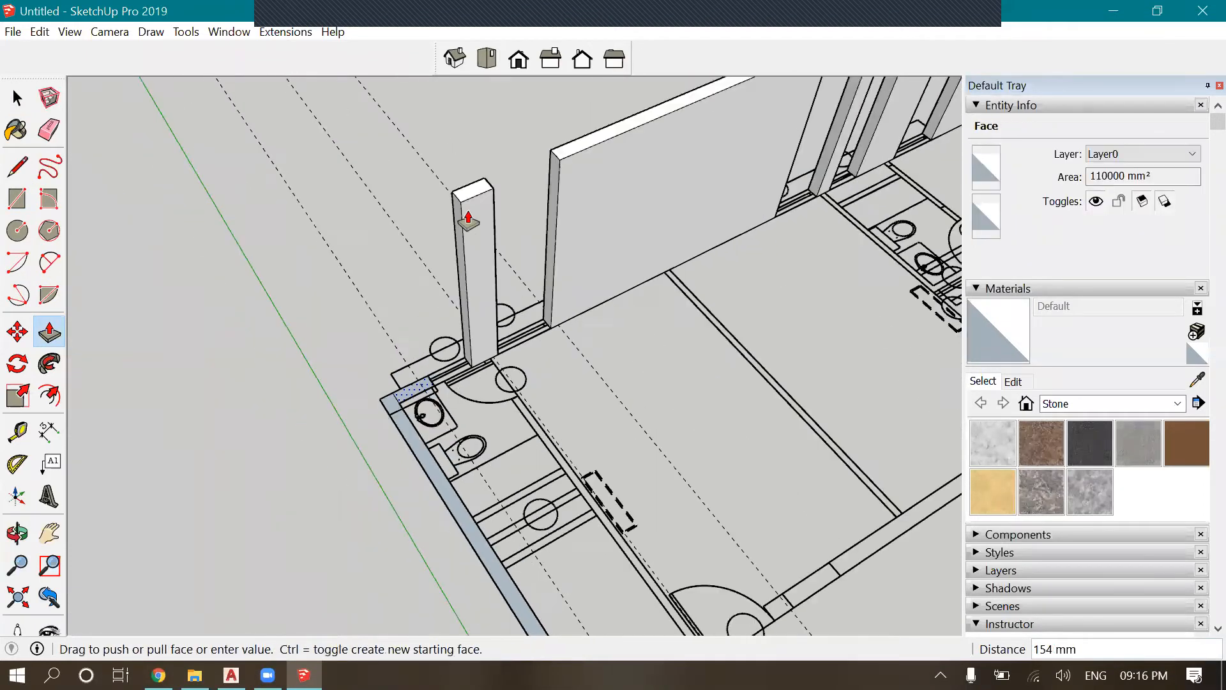
left_click(465, 218)
key("ctrl+z")
left_click(403, 401)
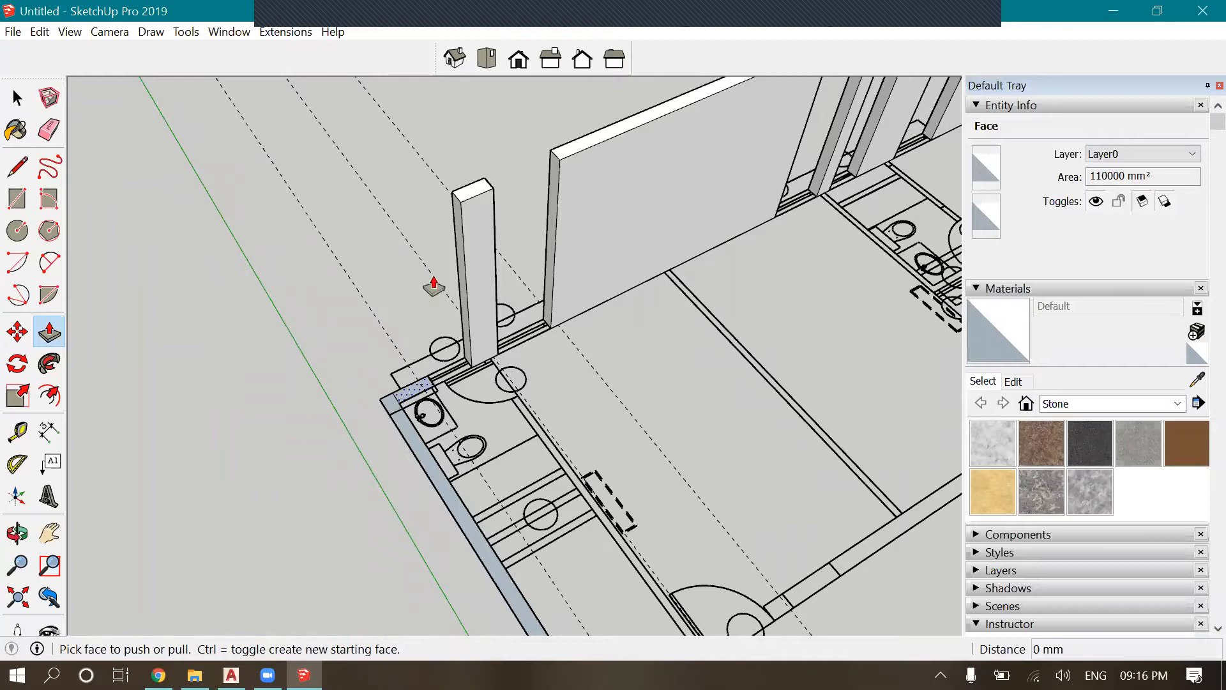
left_click(460, 209)
scroll(395, 409, "up", 3)
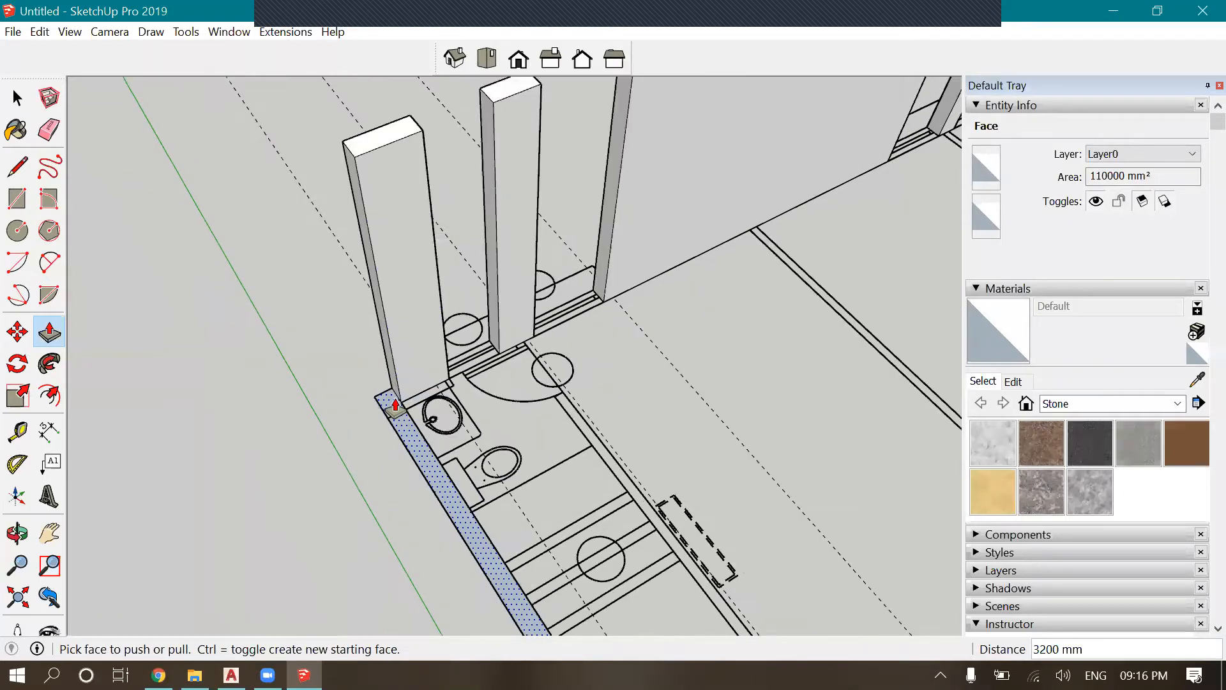
Raise the full-length end wall and adjust its top level with the adjoining wall piece at the corner bathroom
left_click(396, 409)
left_click(358, 241)
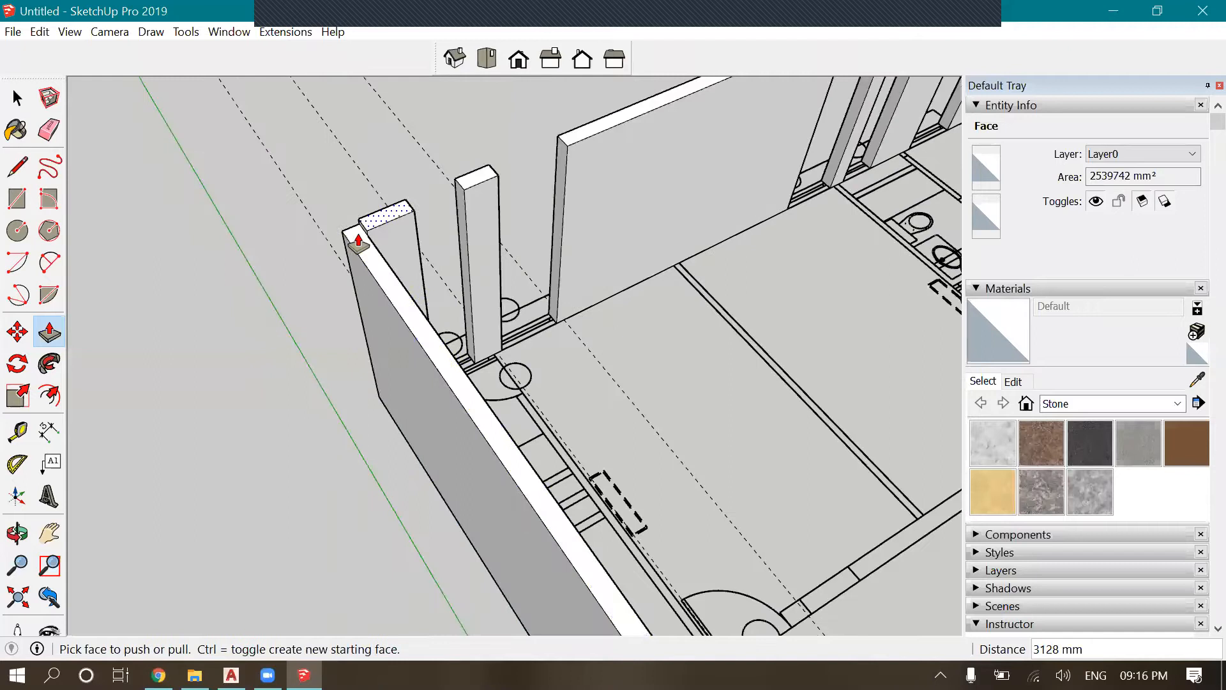
scroll(371, 238, "up", 3)
left_click(377, 242)
left_click(282, 170)
scroll(282, 171, "down", 4)
scroll(524, 485, "down", 3)
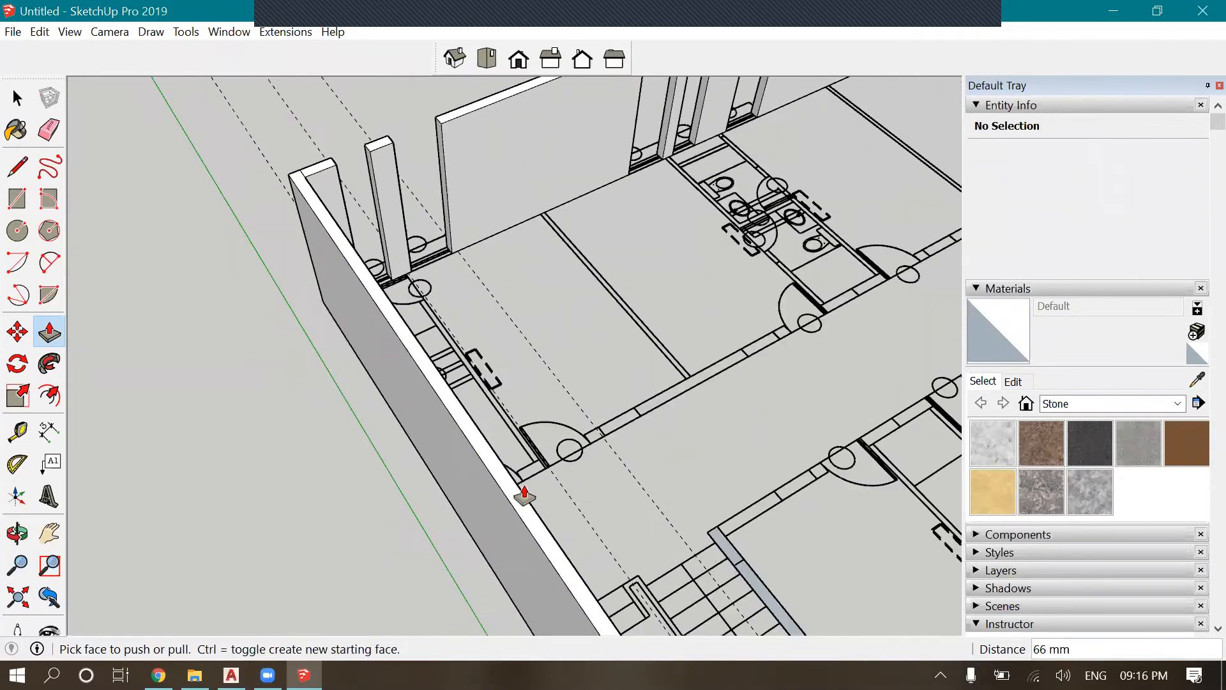
Raise the short wall pier between the end wall and the double door opening 3200 mm
scroll(386, 539, "down", 3)
scroll(379, 523, "down", 2)
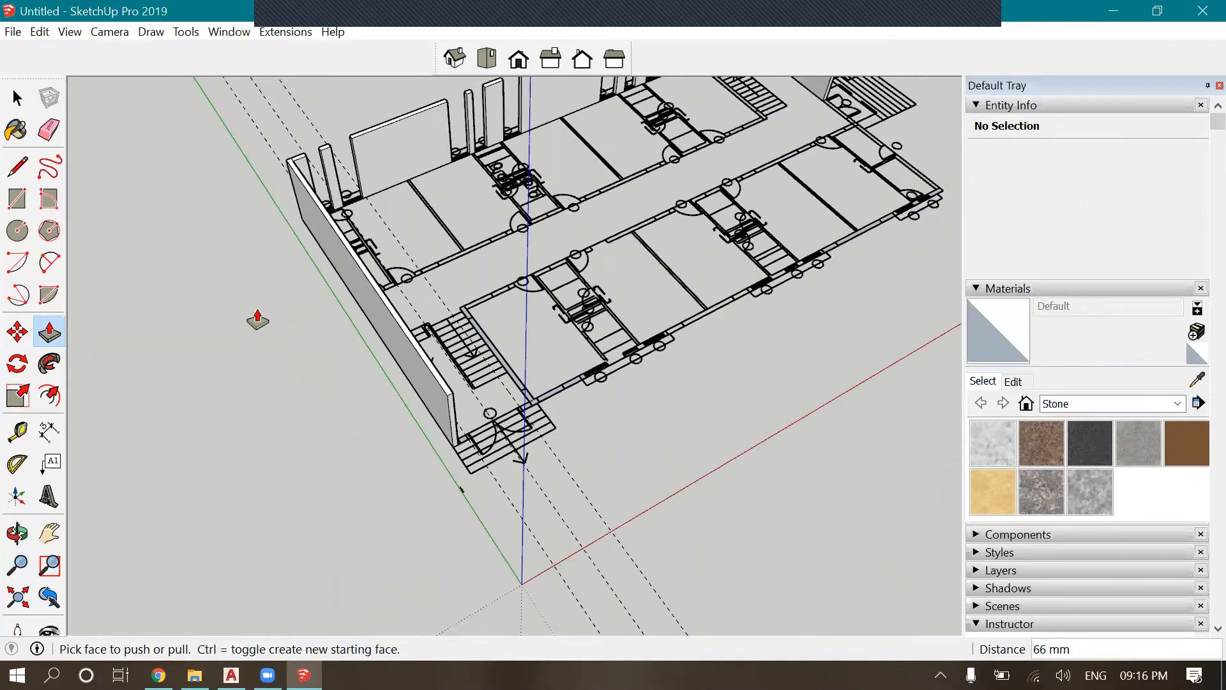
scroll(254, 320, "up", 5)
left_click(241, 282)
left_click(233, 290)
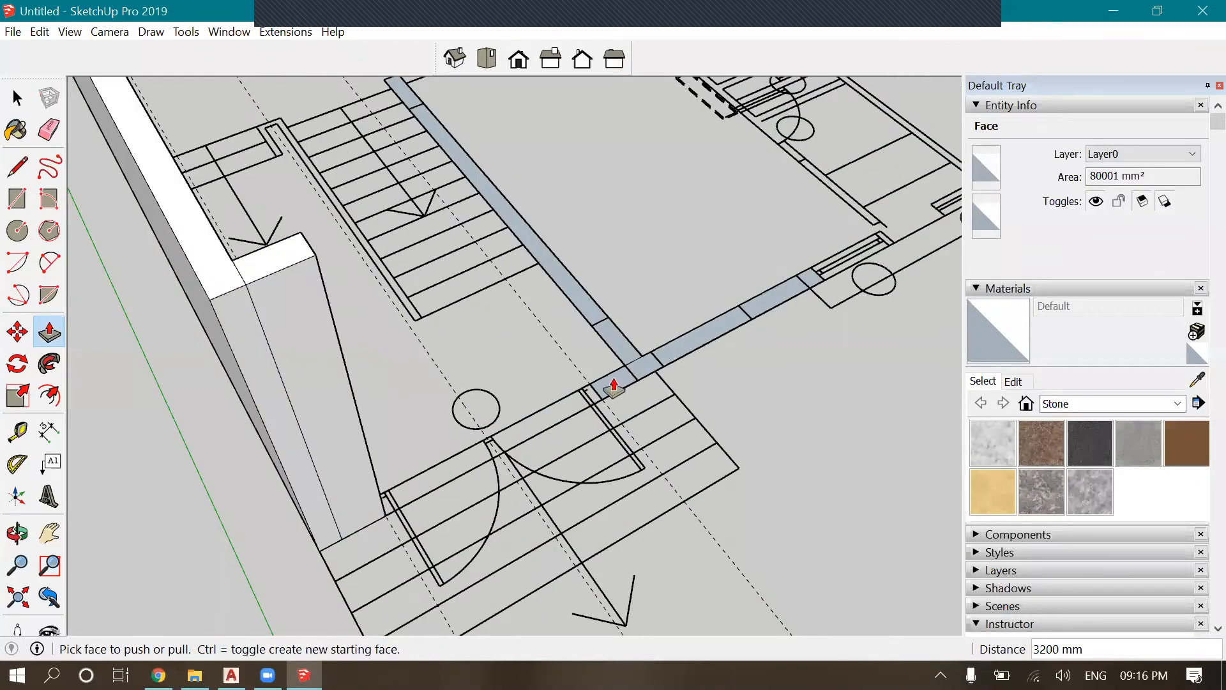
Raise the pier on the staircase wall's side of the double door opening 3200 mm, matching the end wall
scroll(603, 401, "up", 2)
left_click(597, 391)
scroll(315, 415, "down", 3)
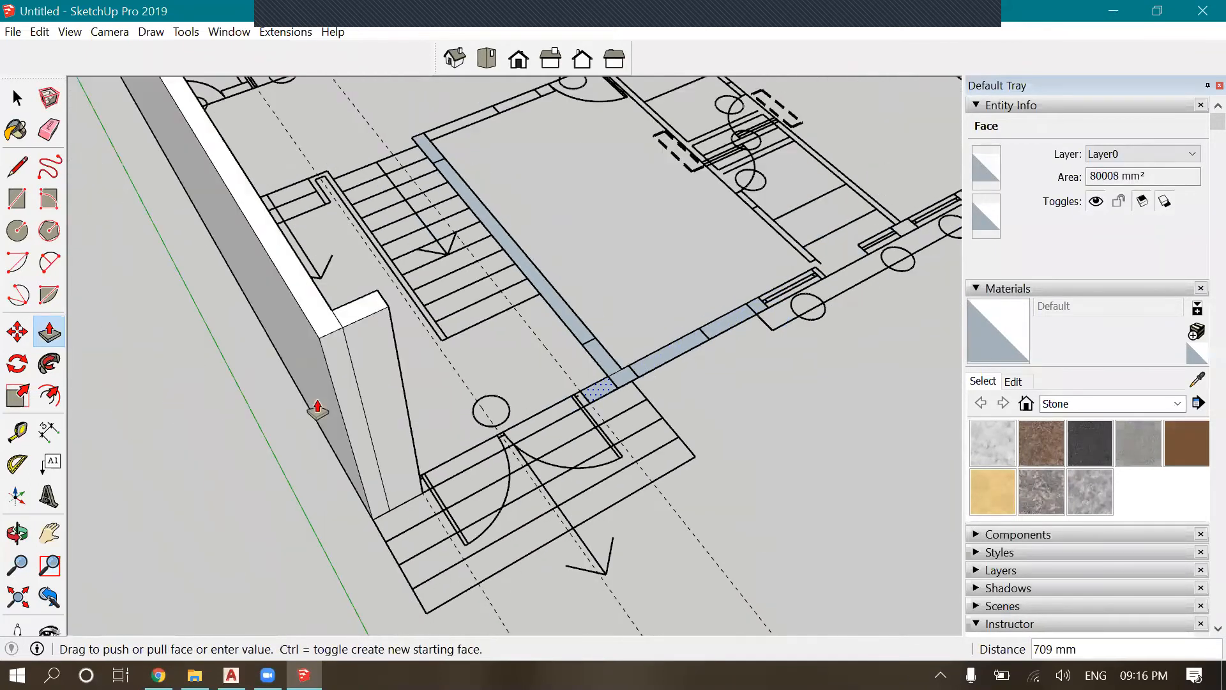
left_click(315, 416)
Raise the outer wall piece between the double door pier and the first window 3200 mm
middle_click_drag(315, 416, 458, 342)
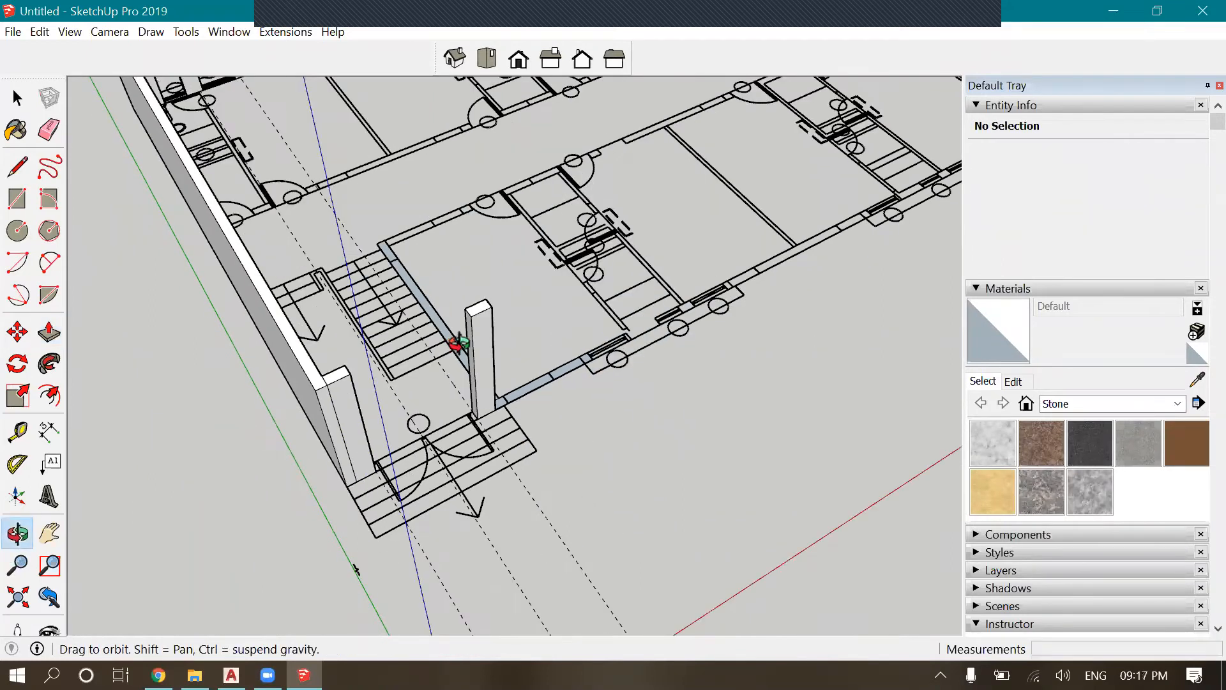
scroll(452, 397, "up", 3)
scroll(452, 358, "up", 4)
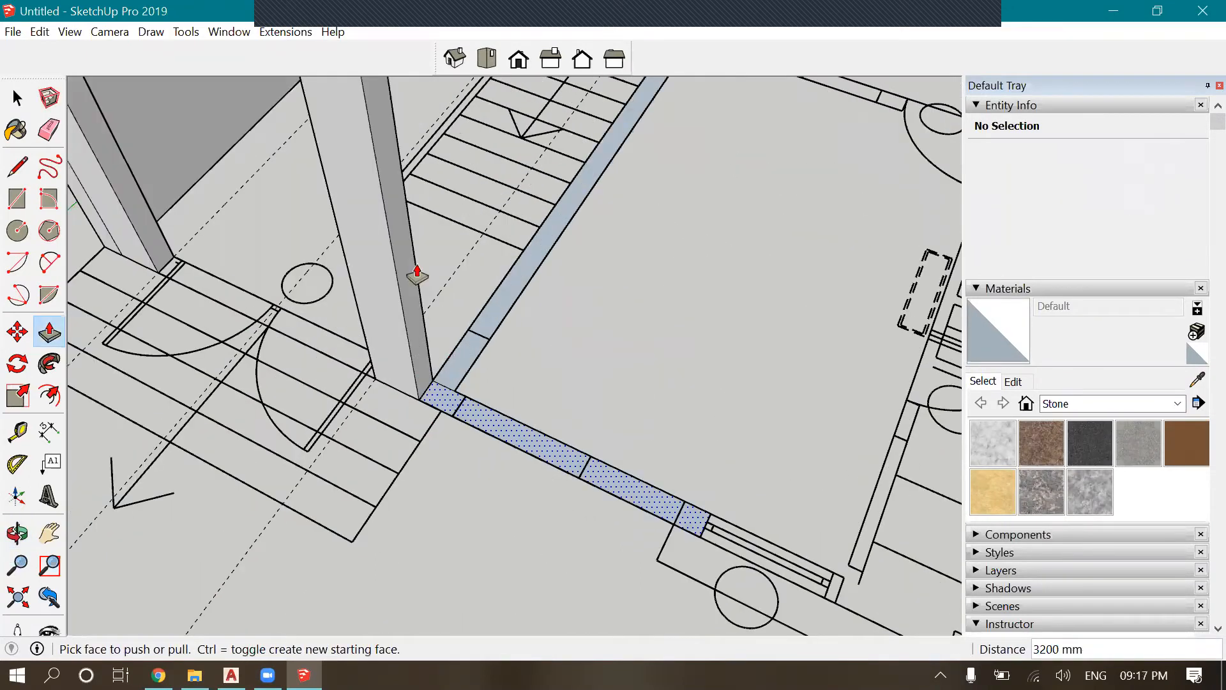
left_click(448, 395)
scroll(410, 257, "down", 3)
left_click(410, 254)
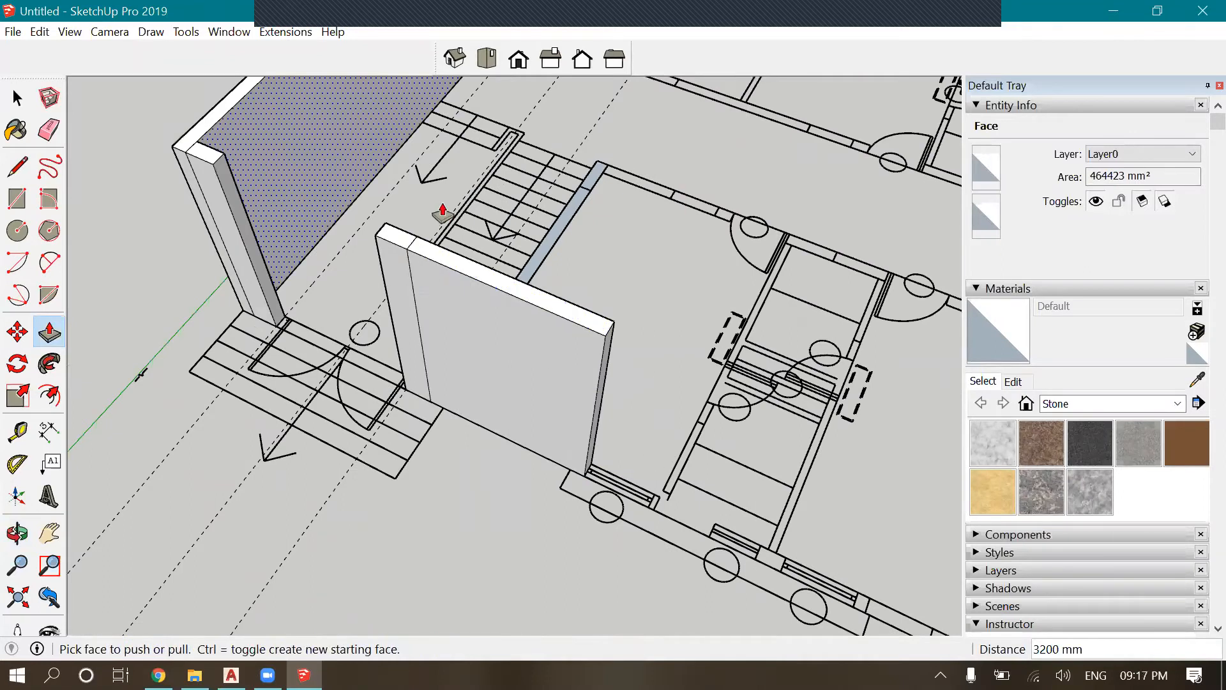
Raise the wall running alongside the staircase 3200 mm, level with the adjoining outer wall
scroll(440, 214, "down", 2)
left_click(462, 248)
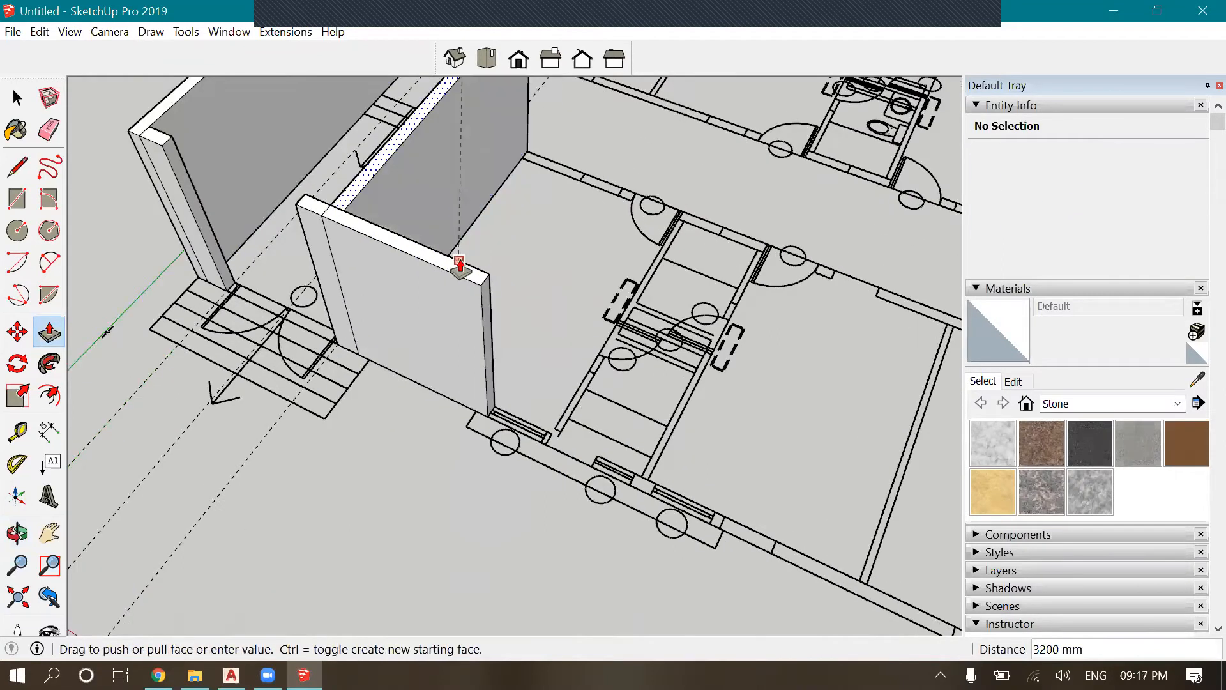
left_click(459, 264)
Examine the raised walls and the remaining flat plan outlines from an overall view of the ground floor
scroll(245, 288, "down", 3)
left_click(17, 536)
left_click_drag(265, 485, 356, 470)
left_click_drag(506, 438, 511, 441)
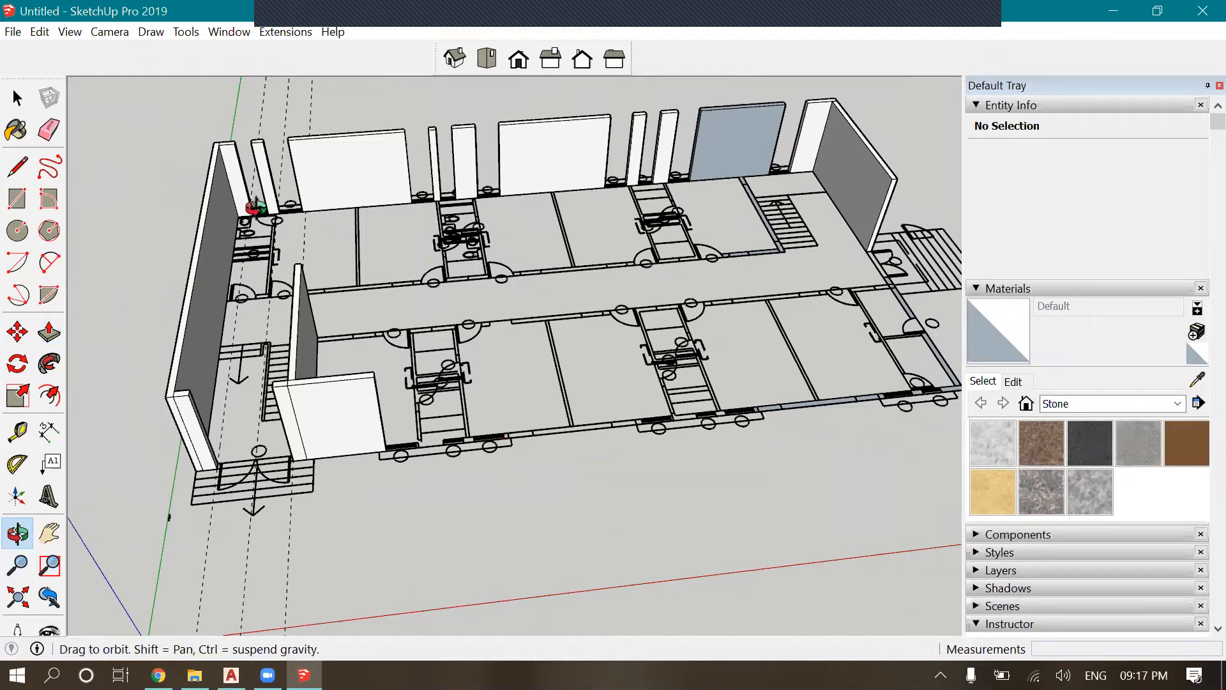
scroll(300, 284, "up", 3)
scroll(255, 207, "down", 3)
scroll(362, 268, "down", 3)
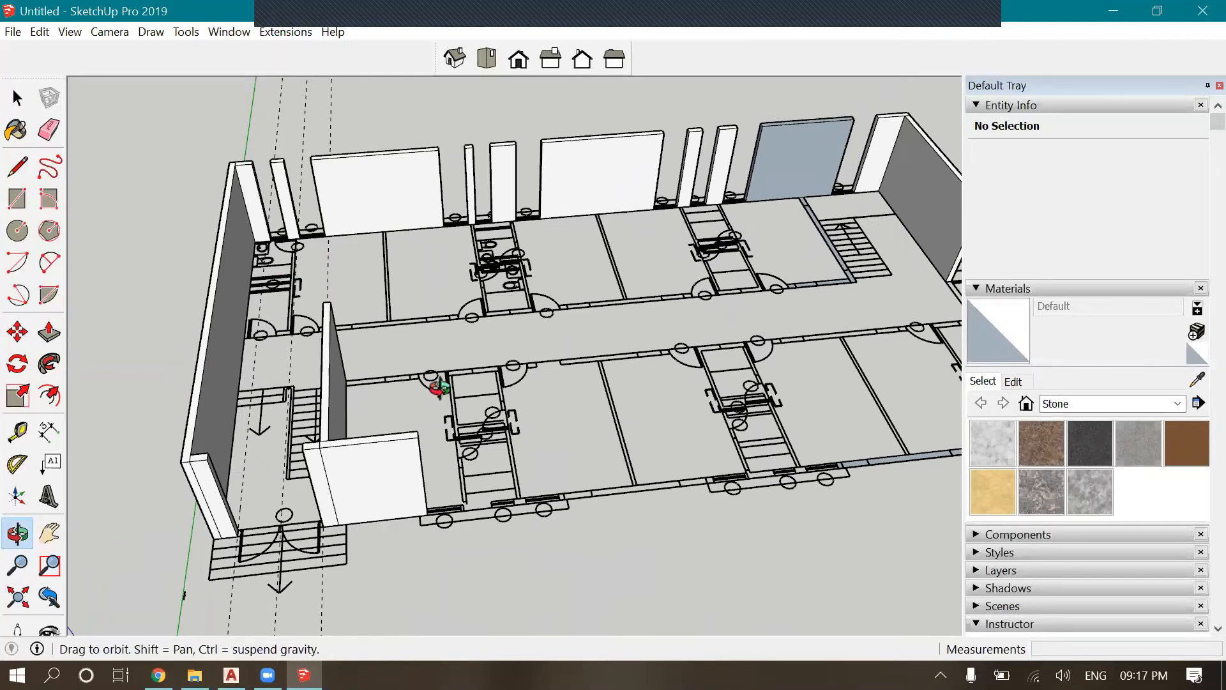
scroll(410, 392, "down", 2)
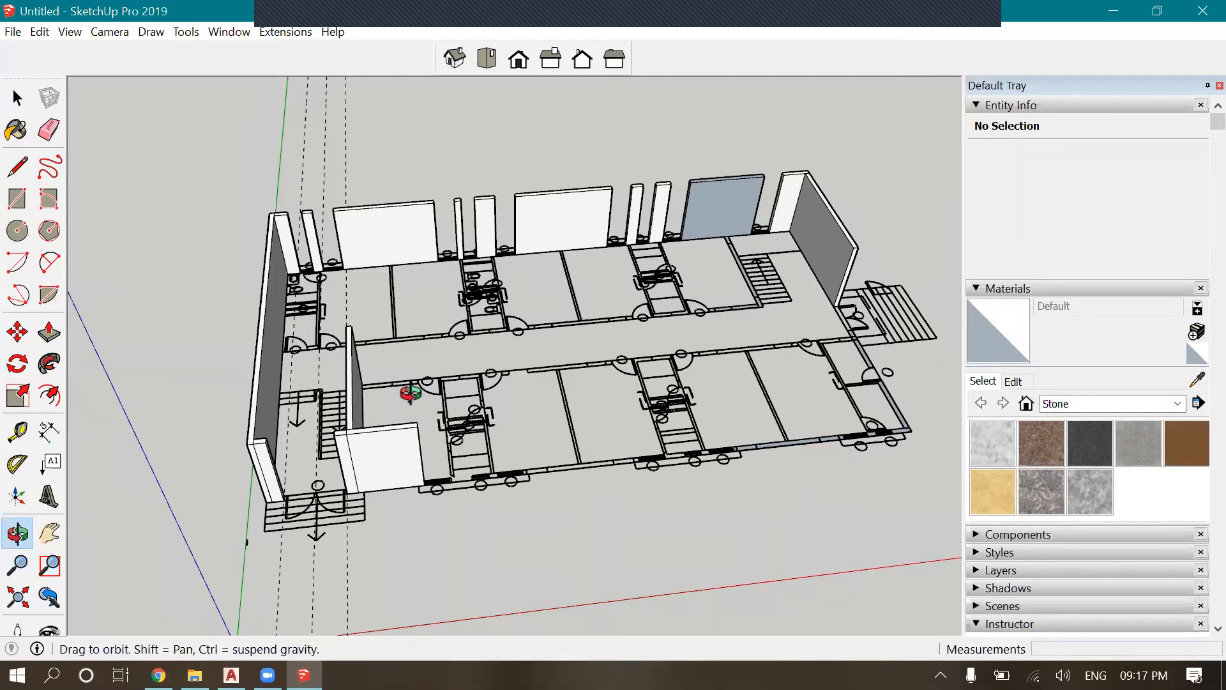
left_click(268, 675)
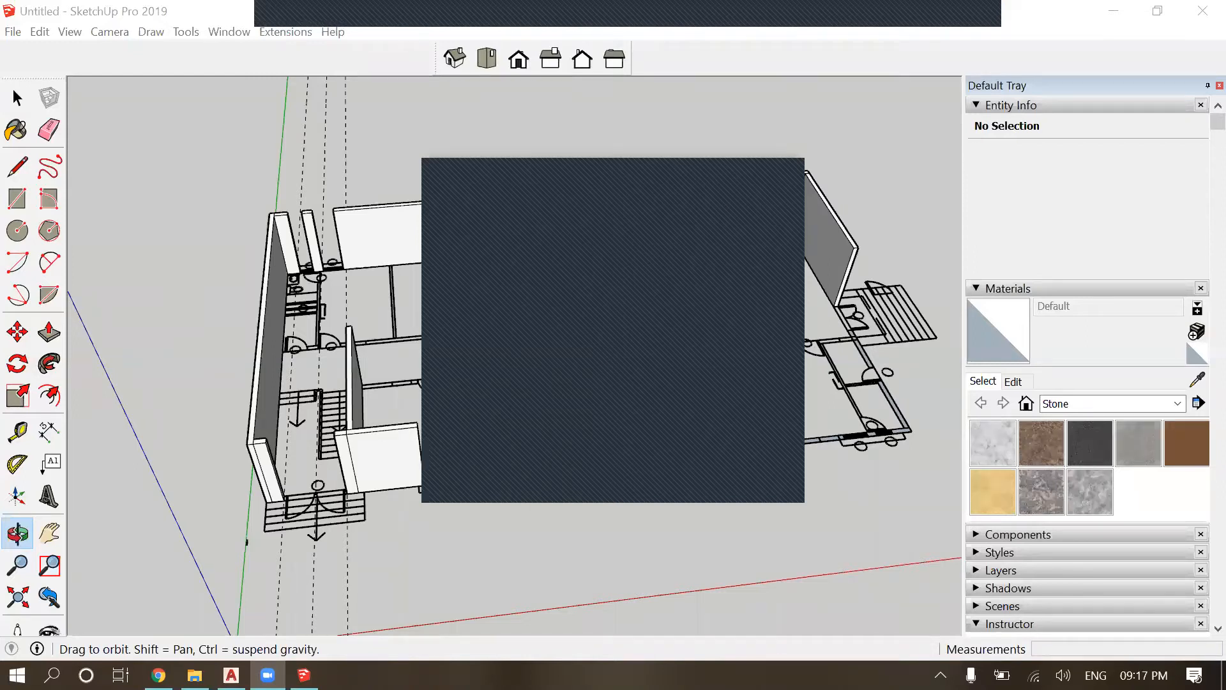
key("alt+Tab")
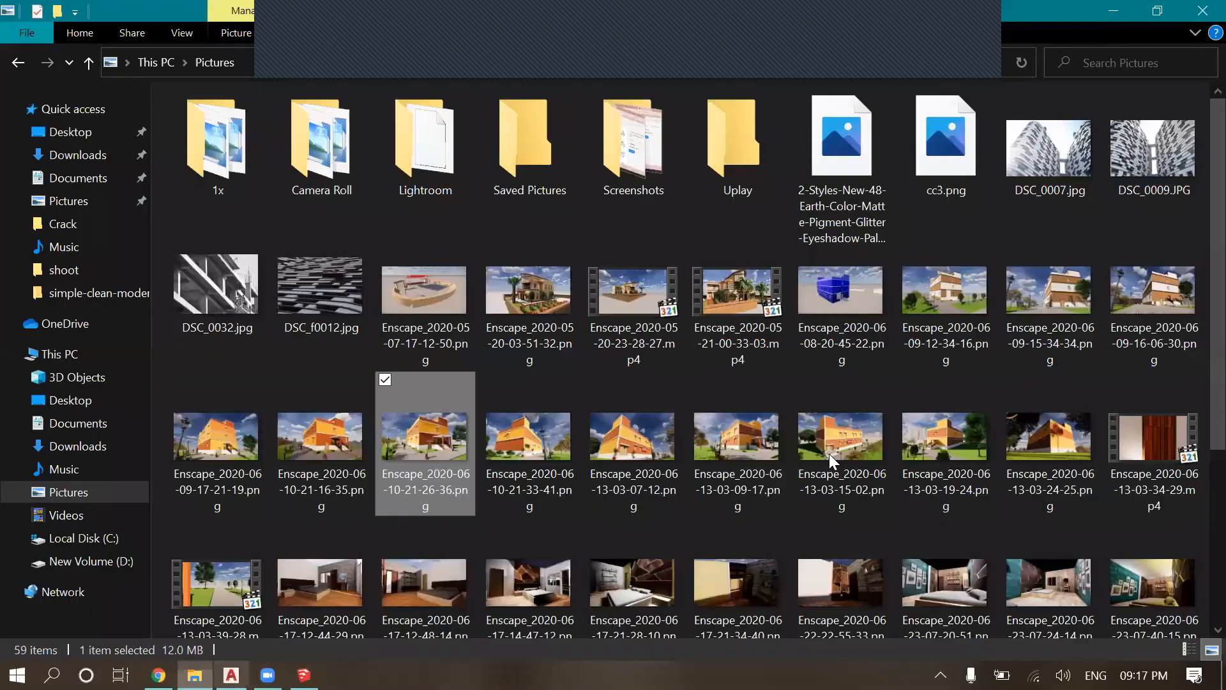
scroll(484, 393, "down", 4)
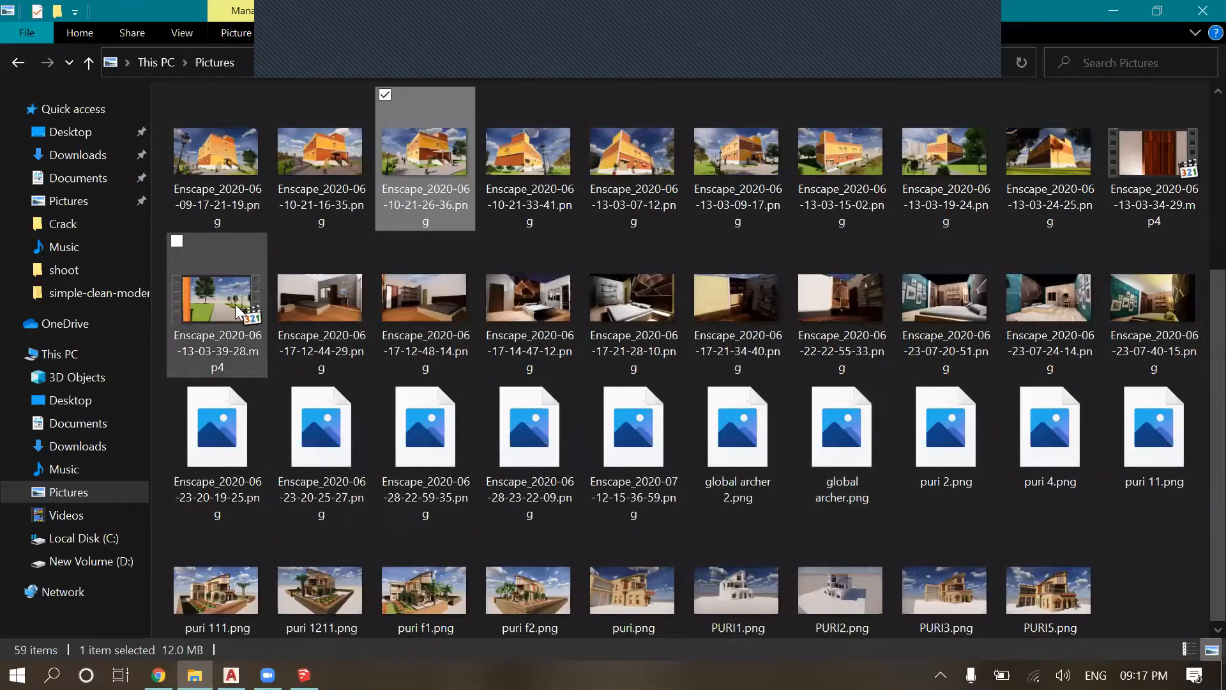
left_click(239, 313)
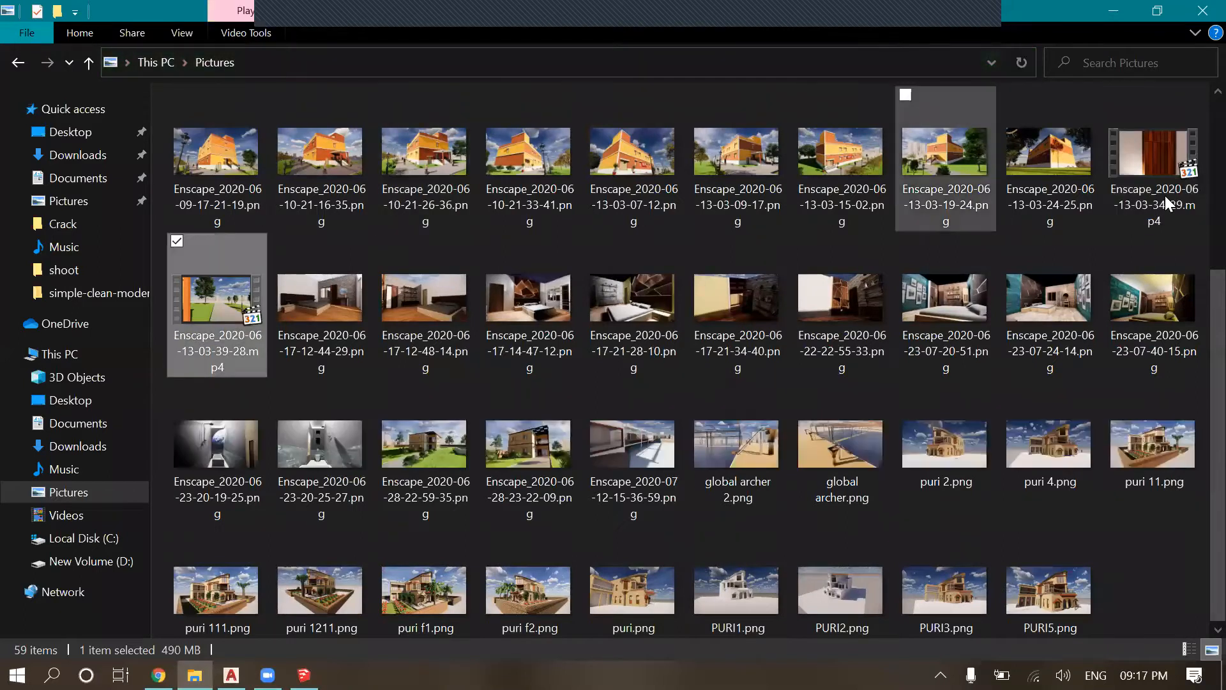
left_click(1165, 195)
left_click(230, 312)
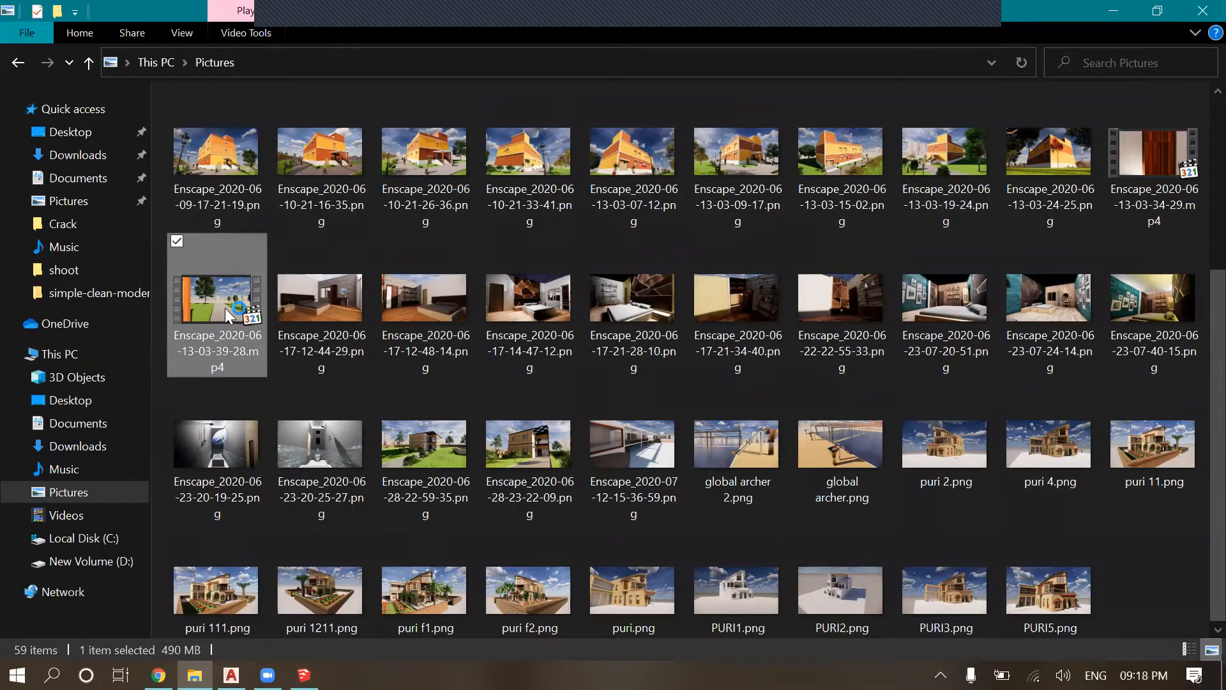
Play the selected walkthrough video full screen, rewound to about 00:01
double_click(225, 308)
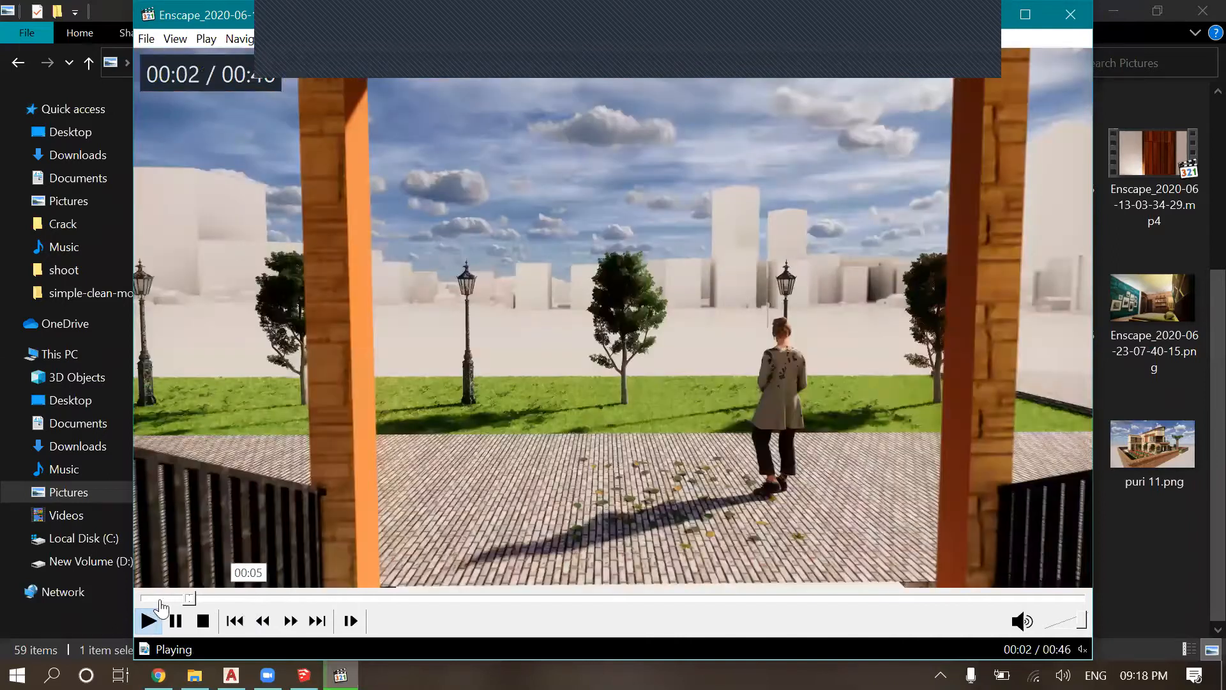
left_click(161, 598)
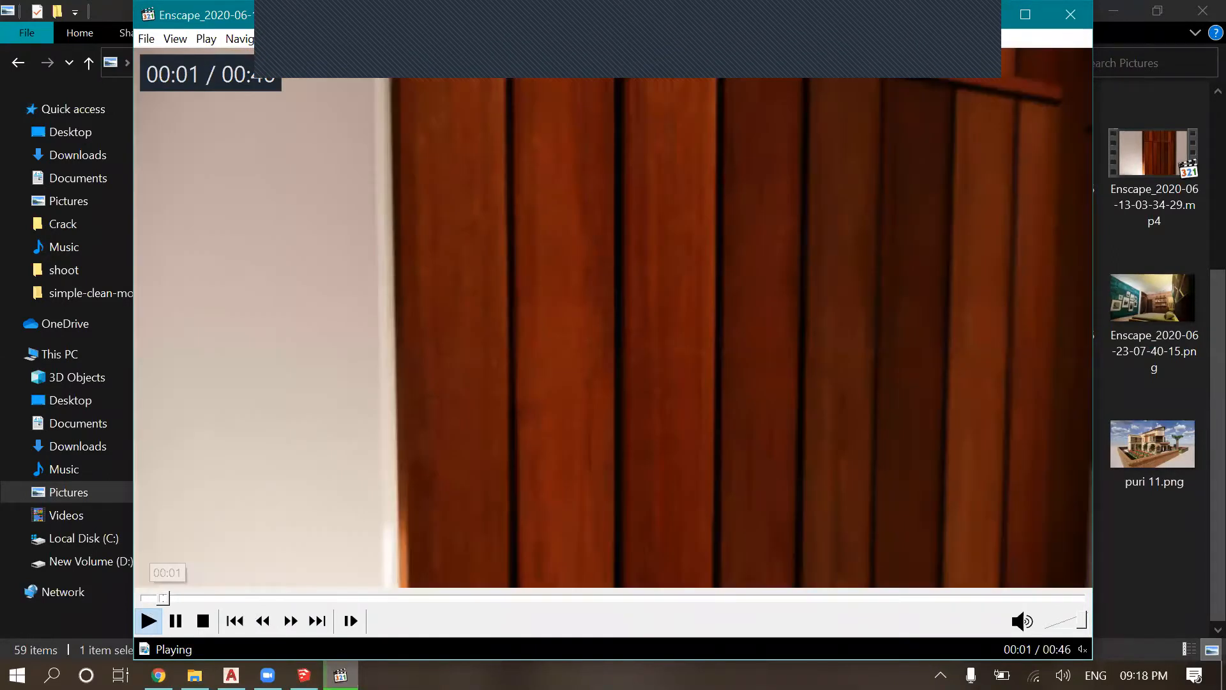
key("alt+Return")
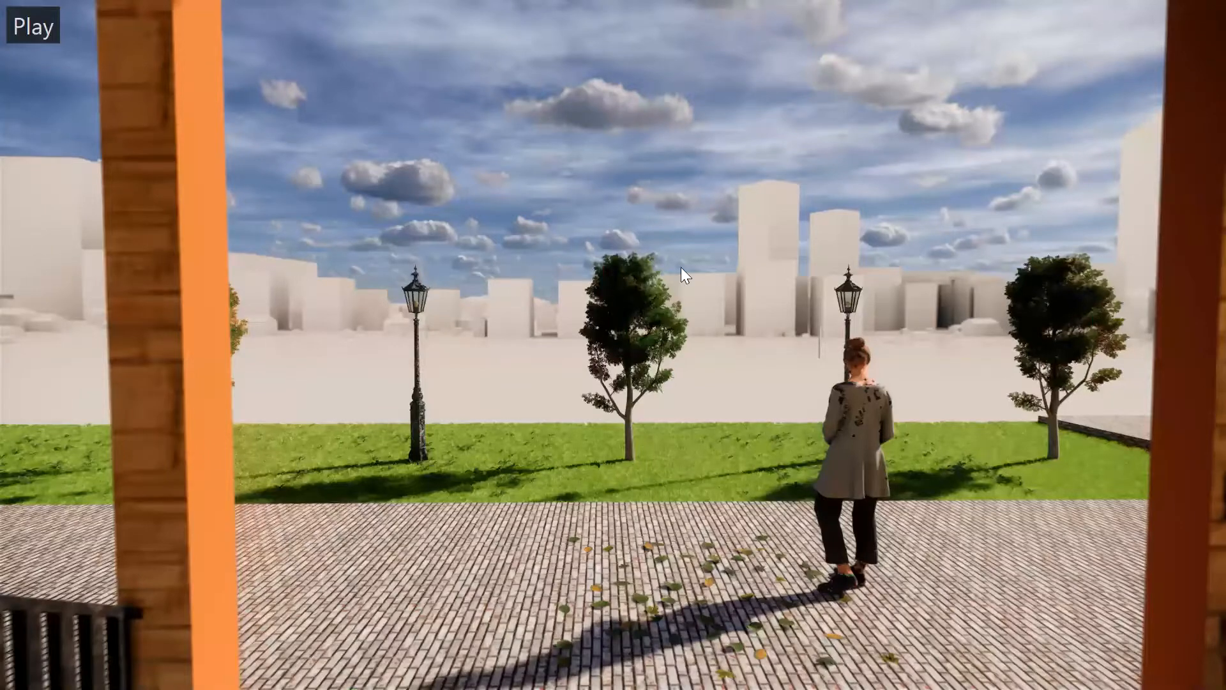
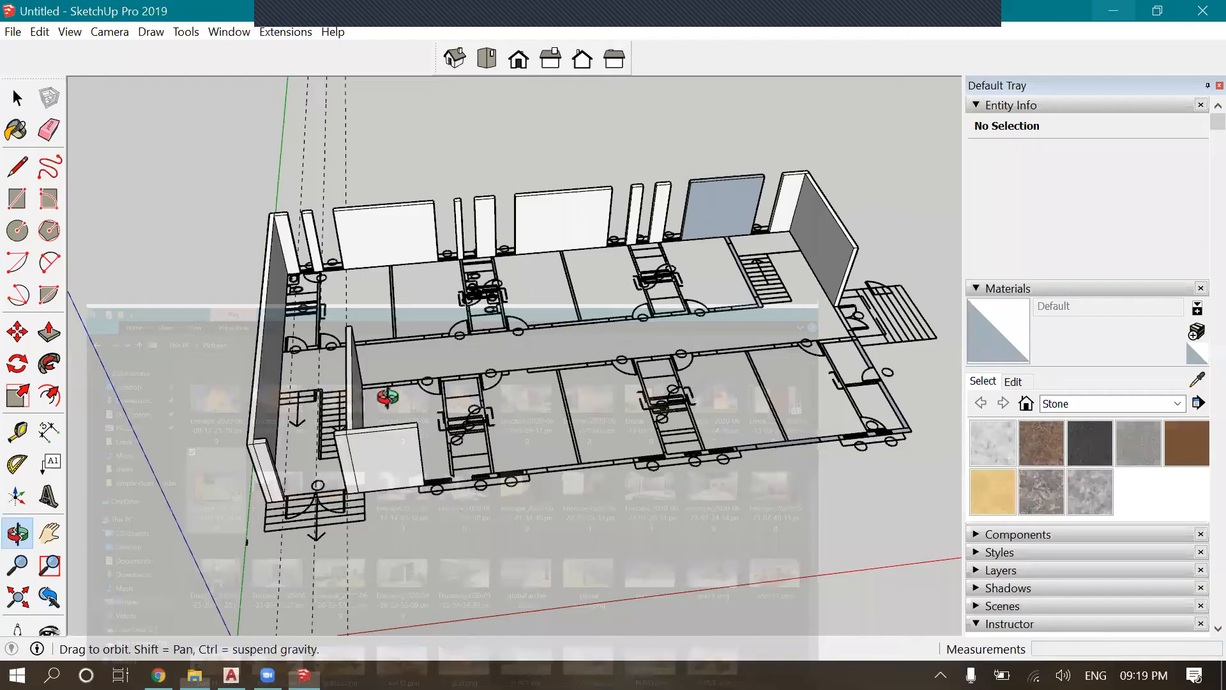
Trace a rectangle over the outer wall piece between the first window and the adjacent bathroom window
scroll(387, 397, "down", 3)
scroll(413, 408, "up", 10)
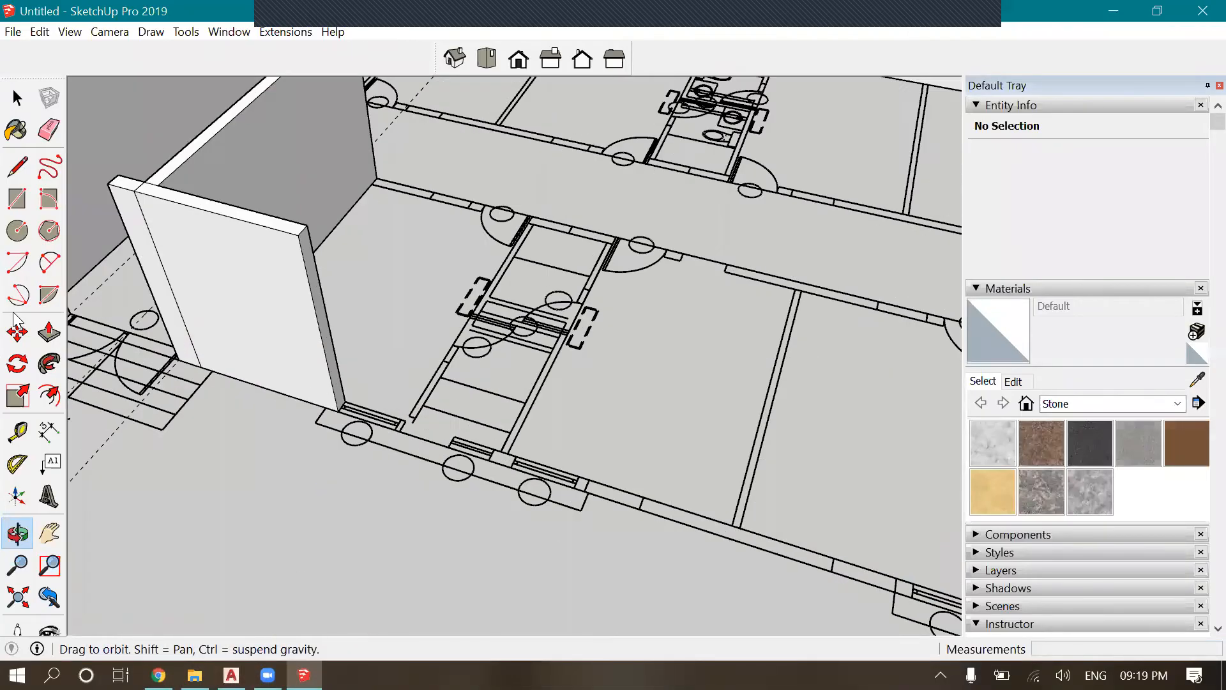
key("m")
key("r")
scroll(413, 509, "up", 2)
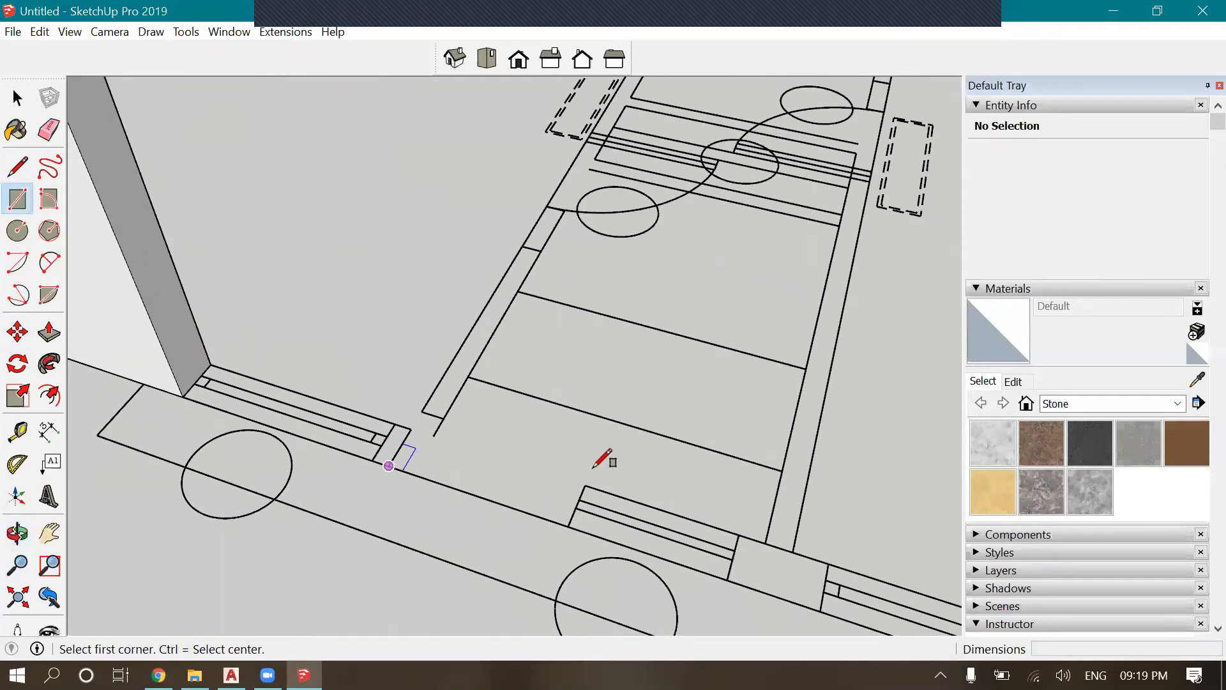
left_click(583, 485)
left_click(383, 461)
scroll(383, 456, "down", 2)
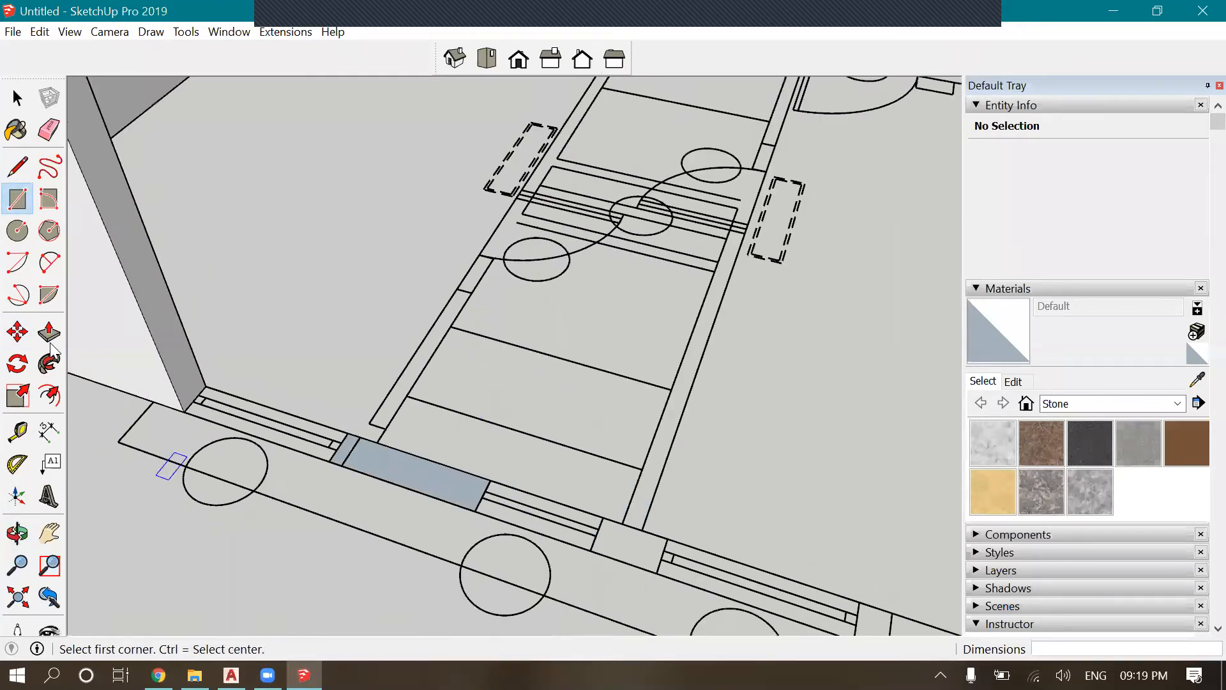
scroll(377, 447, "down", 2)
Raise the traced wall piece between the first window and the bathroom window 3200 mm, level with the neighbouring wall
left_click(49, 332)
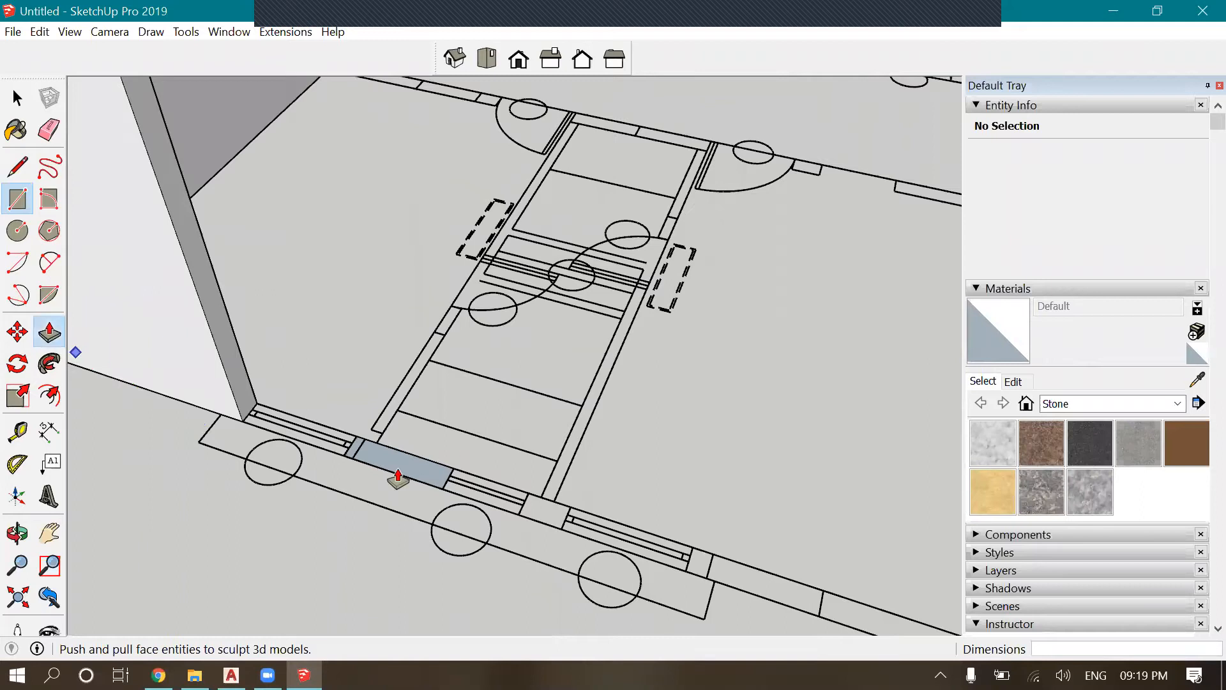
left_click(400, 473)
scroll(204, 237, "up", 2)
left_click(221, 204)
scroll(221, 211, "down", 2)
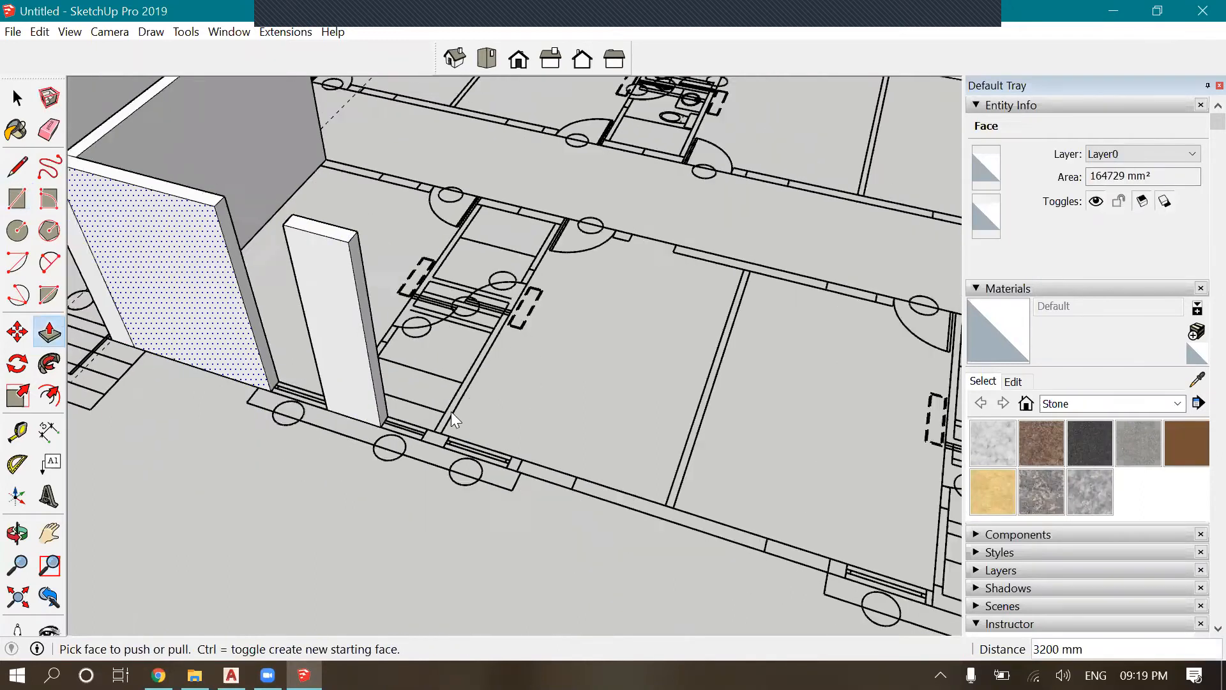
Trace a rectangle over the short wall pier between the bathroom window and the third window
scroll(450, 424, "up", 2)
key("r")
scroll(447, 466, "up", 3)
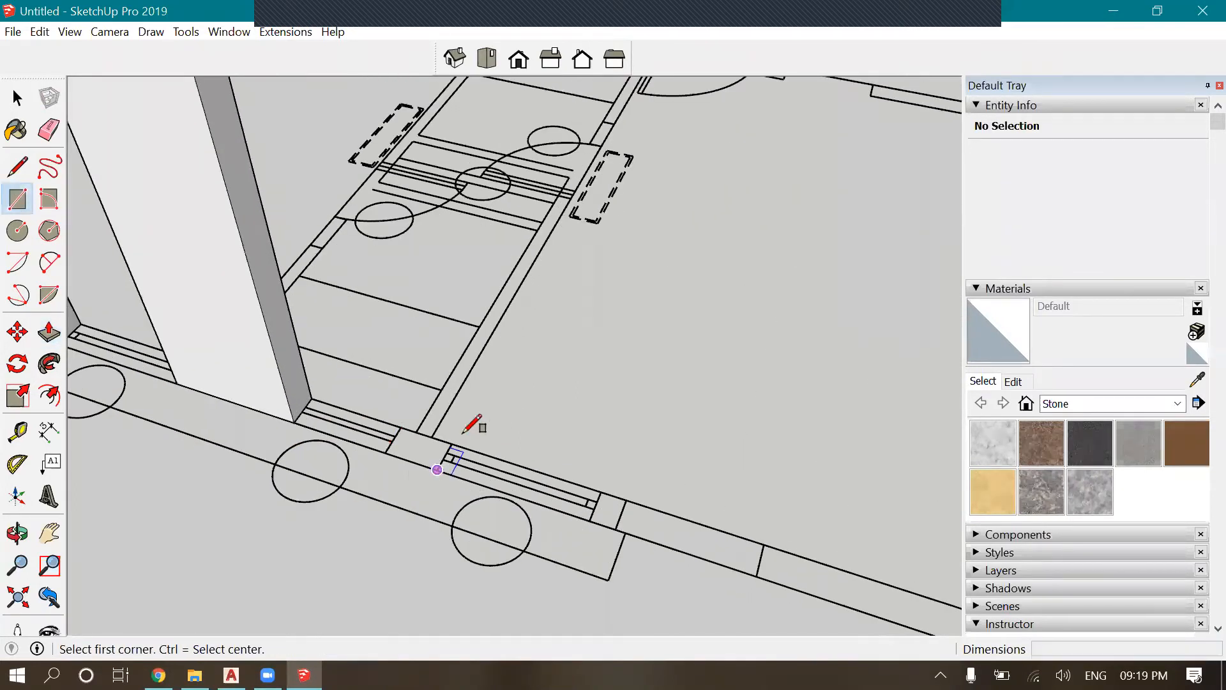
scroll(383, 416, "up", 1)
left_click(401, 429)
left_click(437, 470)
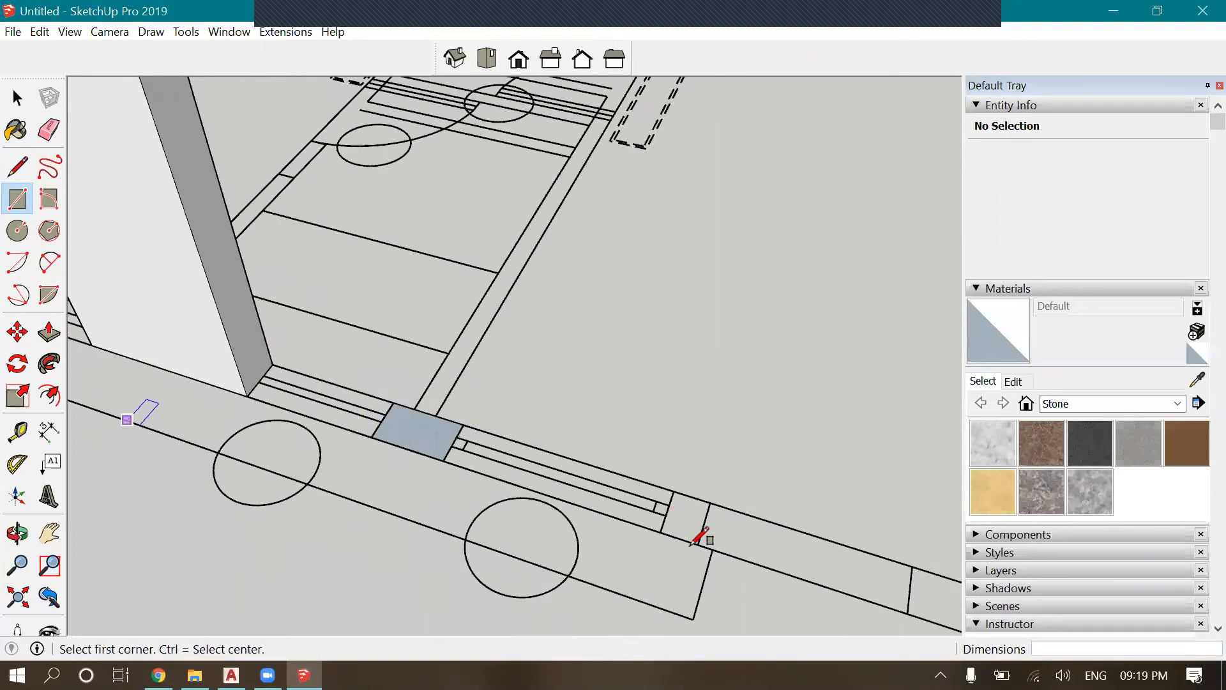
Trace a rectangle of about 4289 by 200 mm over the long outer wall from the third window to the next room's window
left_click(662, 532)
scroll(663, 532, "down", 5)
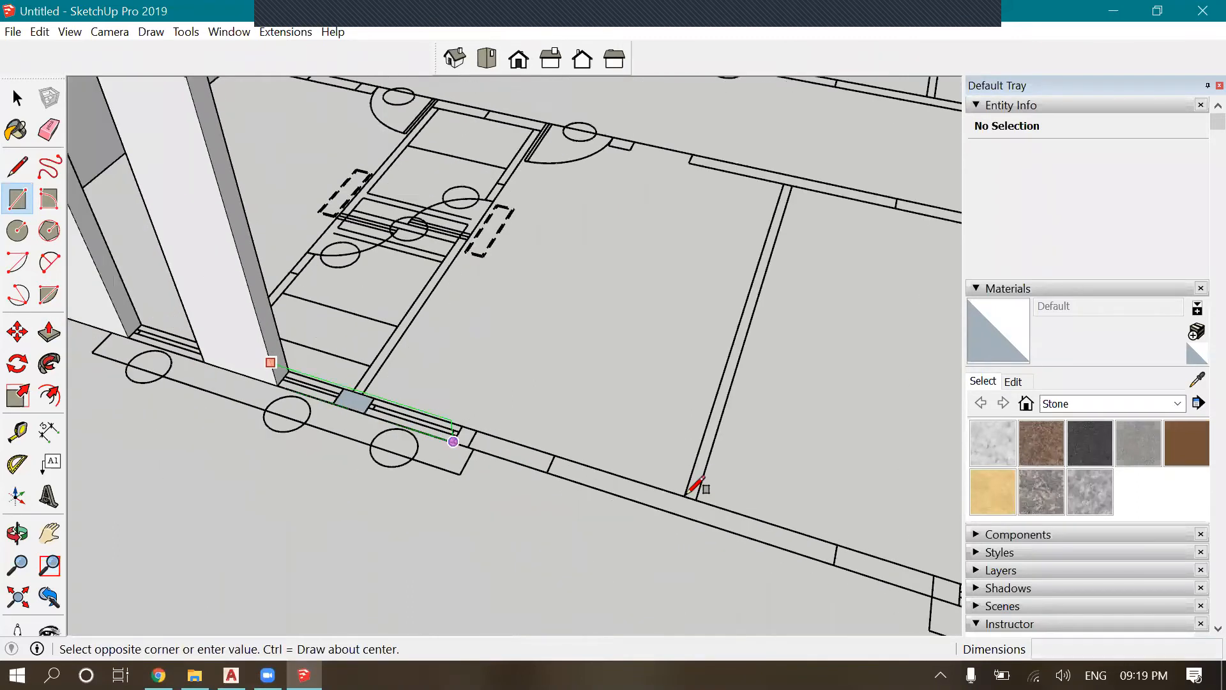
scroll(683, 494, "up", 2)
scroll(683, 493, "up", 3)
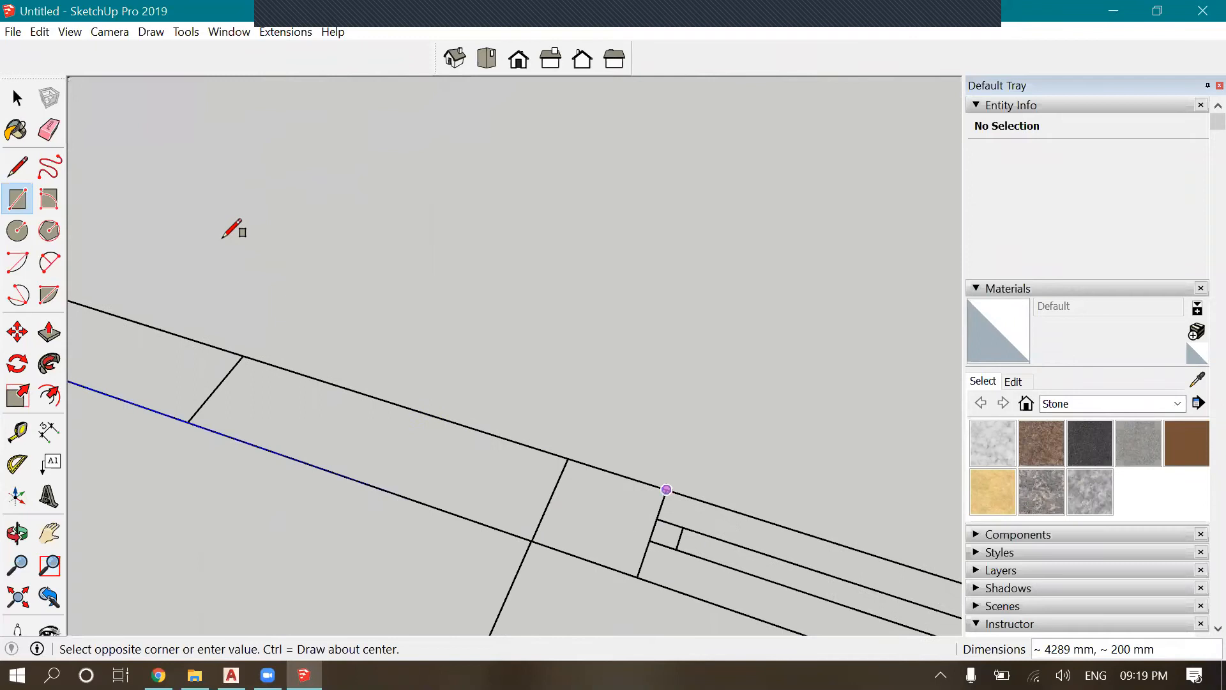
left_click(680, 495)
Trace a rectangle over the outer wall piece between the next room's window and the second bathroom block's window
scroll(602, 405, "down", 2)
scroll(642, 449, "up", 2)
left_click(601, 428)
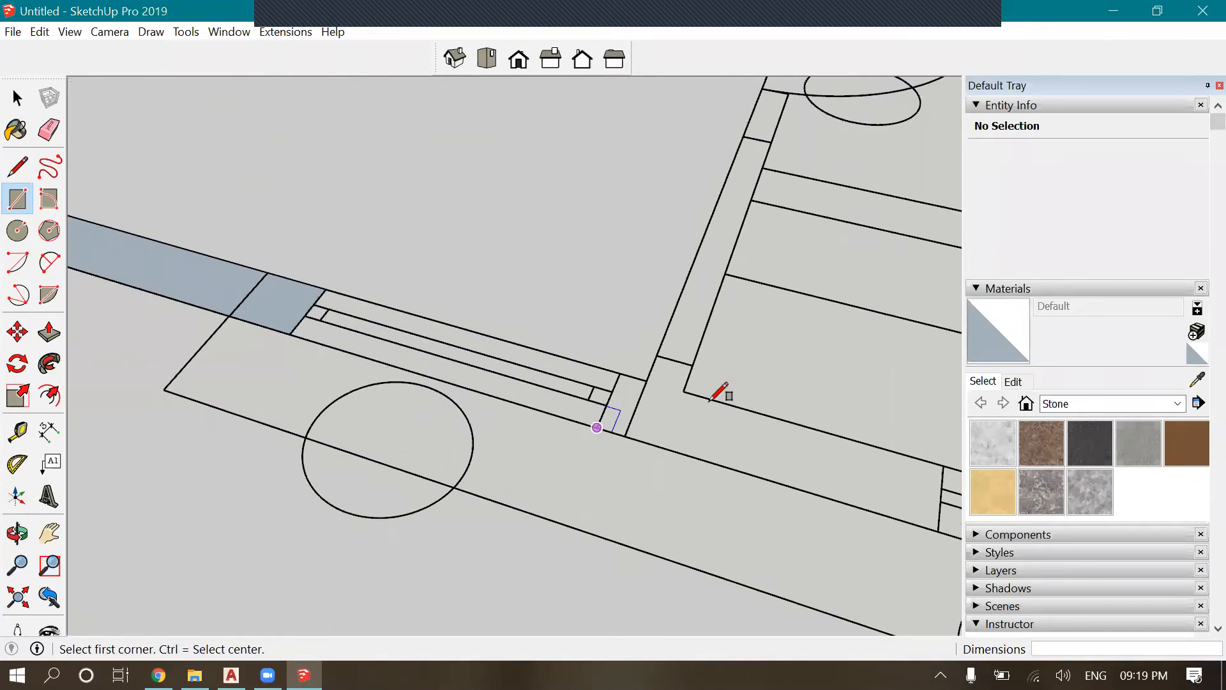
scroll(684, 435, "down", 2)
scroll(831, 498, "down", 2)
left_click(751, 476)
scroll(739, 485, "down", 1)
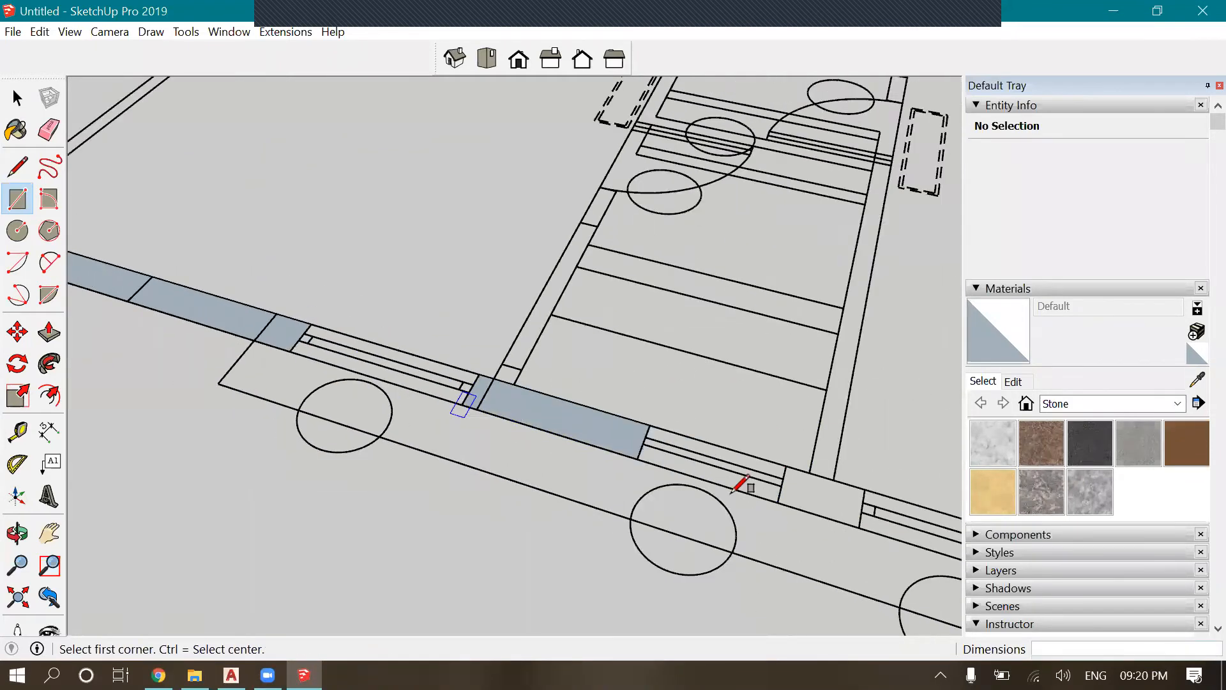
Trace a rectangle of about 326 by 200 mm over the short pier on the far side of the second bathroom block's window
scroll(720, 480, "up", 3)
left_click(707, 485)
left_click(843, 467)
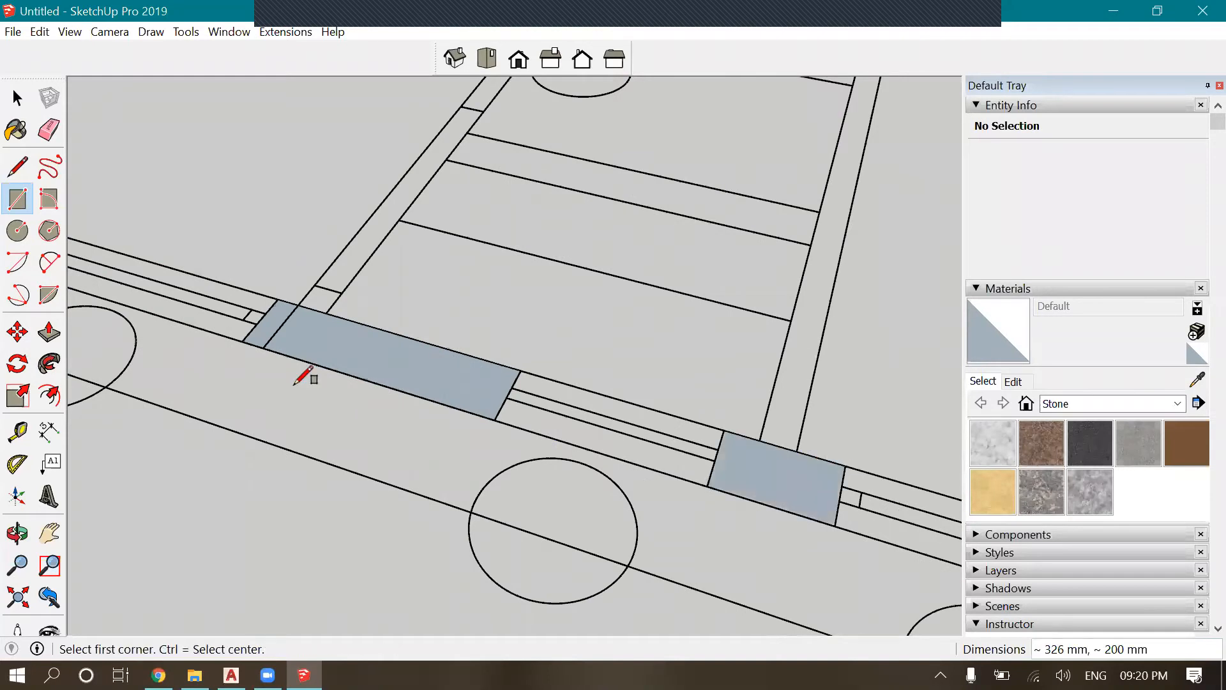
scroll(255, 332, "down", 3)
scroll(644, 493, "down", 3)
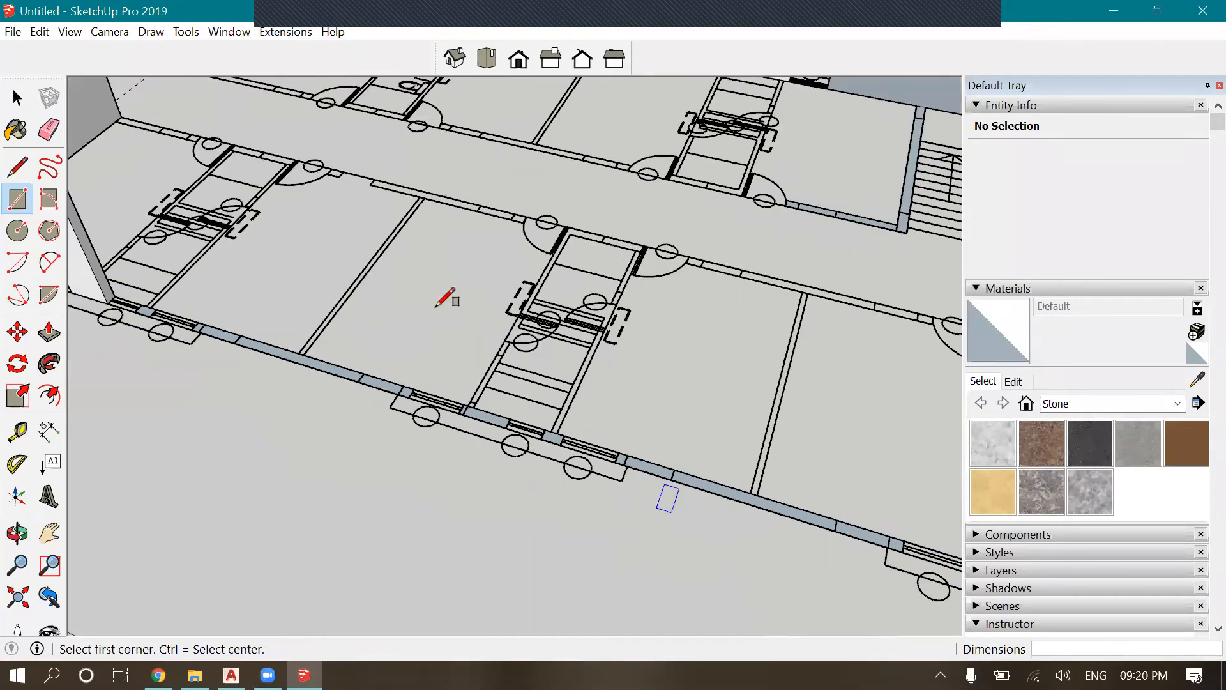
scroll(436, 308, "down", 3)
Raise the short pier beside the first bathroom block and the long outer wall beyond the third window 3200 mm
key("p")
scroll(440, 540, "up", 3)
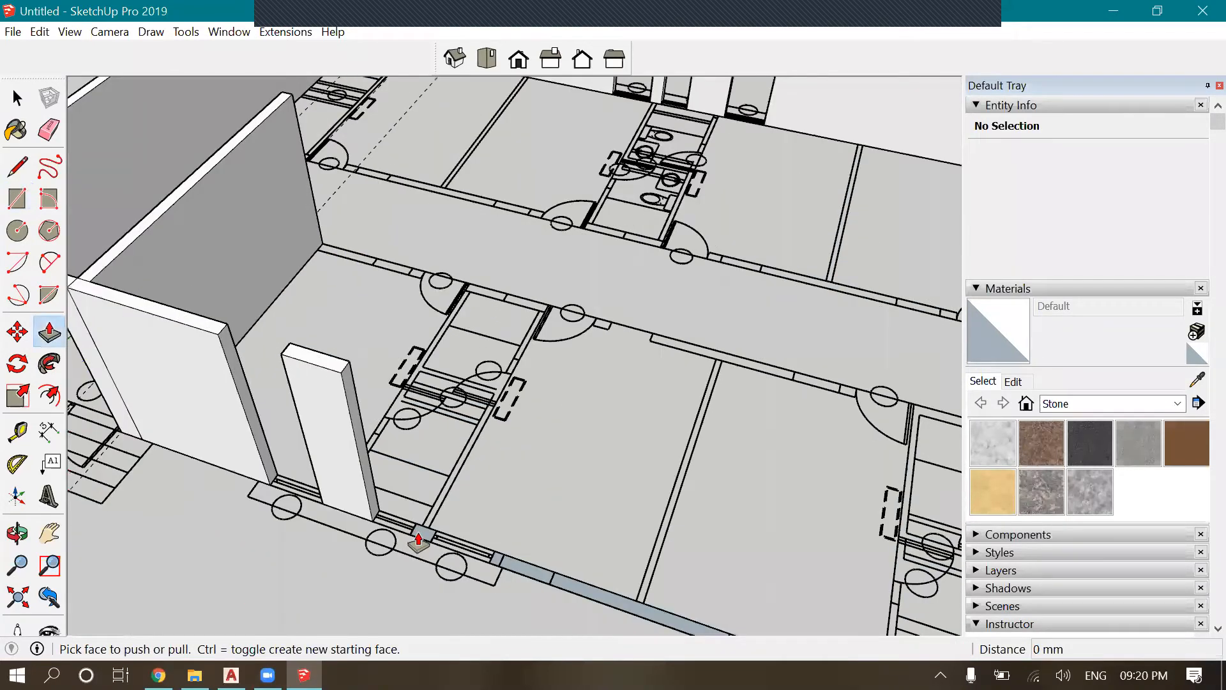
double_click(422, 532)
scroll(467, 507, "down", 2)
scroll(405, 453, "up", 1)
scroll(406, 452, "up", 2)
left_click(405, 452)
left_click(252, 279)
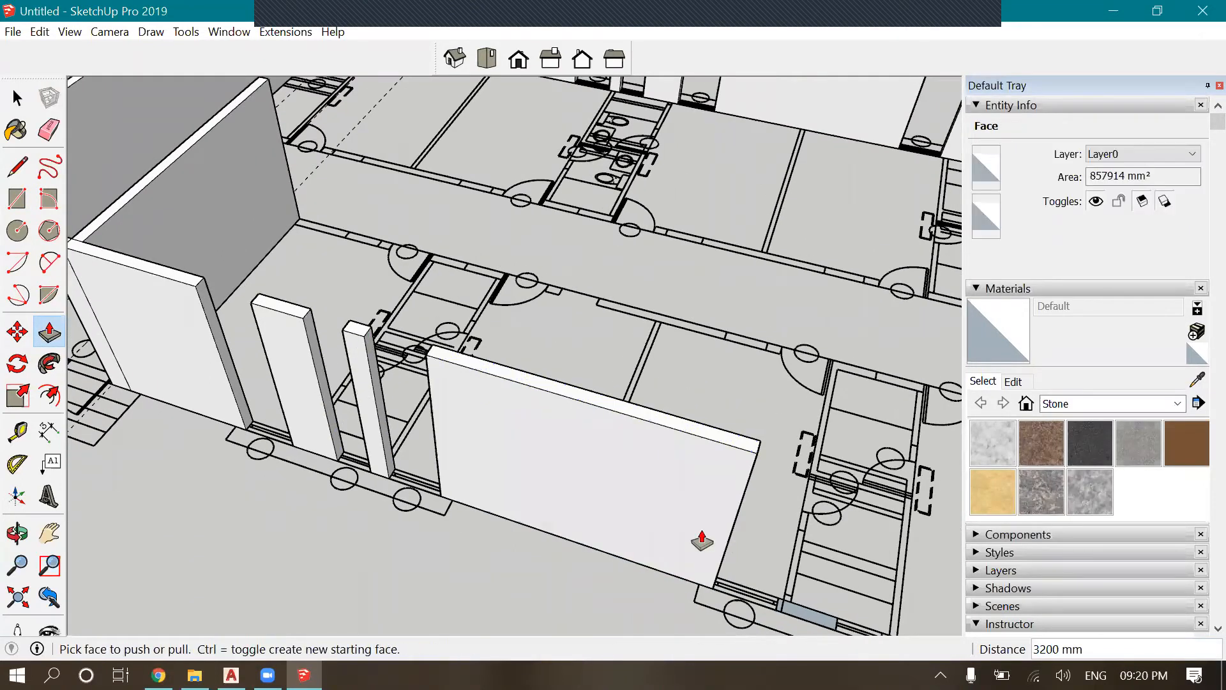
Raise the two outer wall piers on either side of the second bathroom block's window 3200 mm
scroll(703, 534, "down", 2)
scroll(639, 517, "up", 2)
left_click(613, 578)
left_click(356, 315)
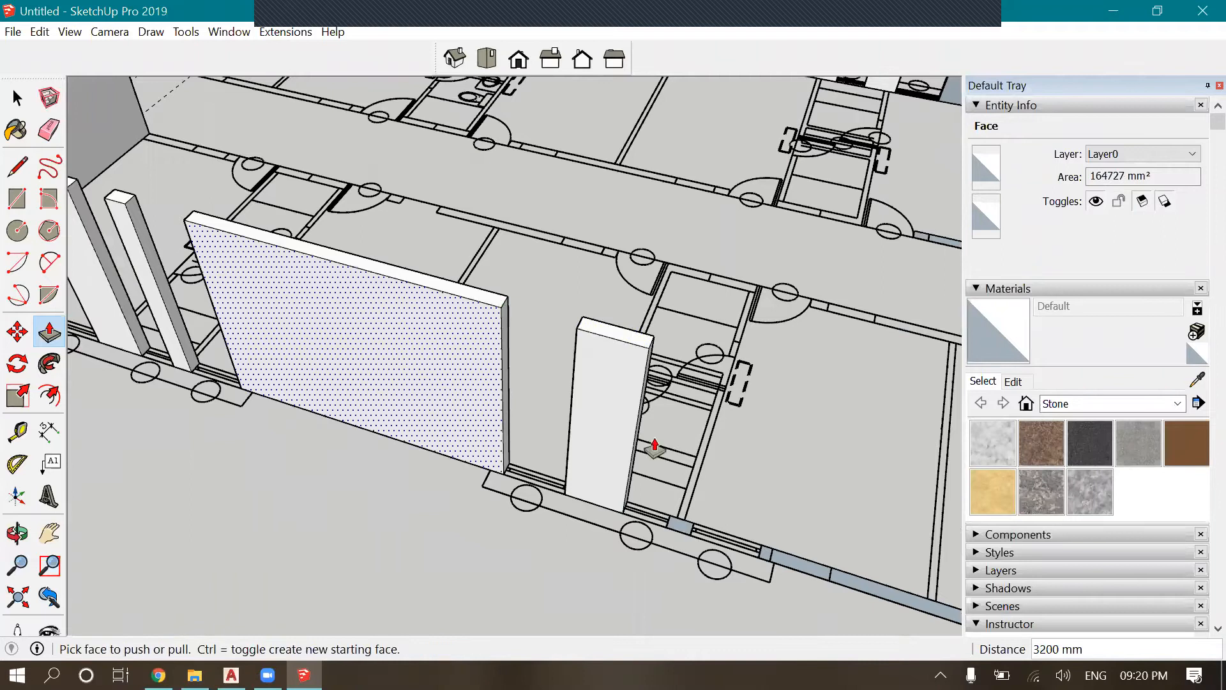
scroll(567, 483, "down", 2)
scroll(564, 479, "up", 2)
left_click(570, 463)
left_click(416, 293)
Raise the next long outer wall and the narrow strip at its far end beside the window 3200 mm, level with the piers
scroll(595, 455, "down", 2)
scroll(594, 455, "up", 2)
left_click(594, 455)
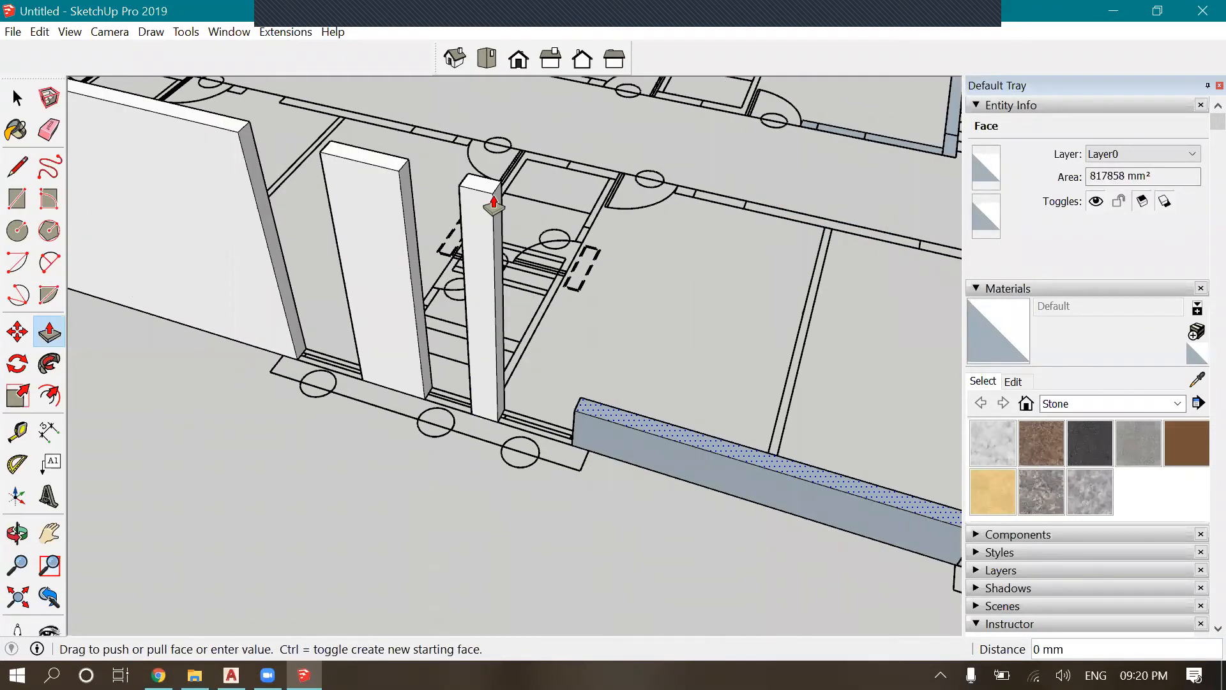
left_click(490, 200)
scroll(503, 306, "down", 2)
scroll(668, 424, "up", 3)
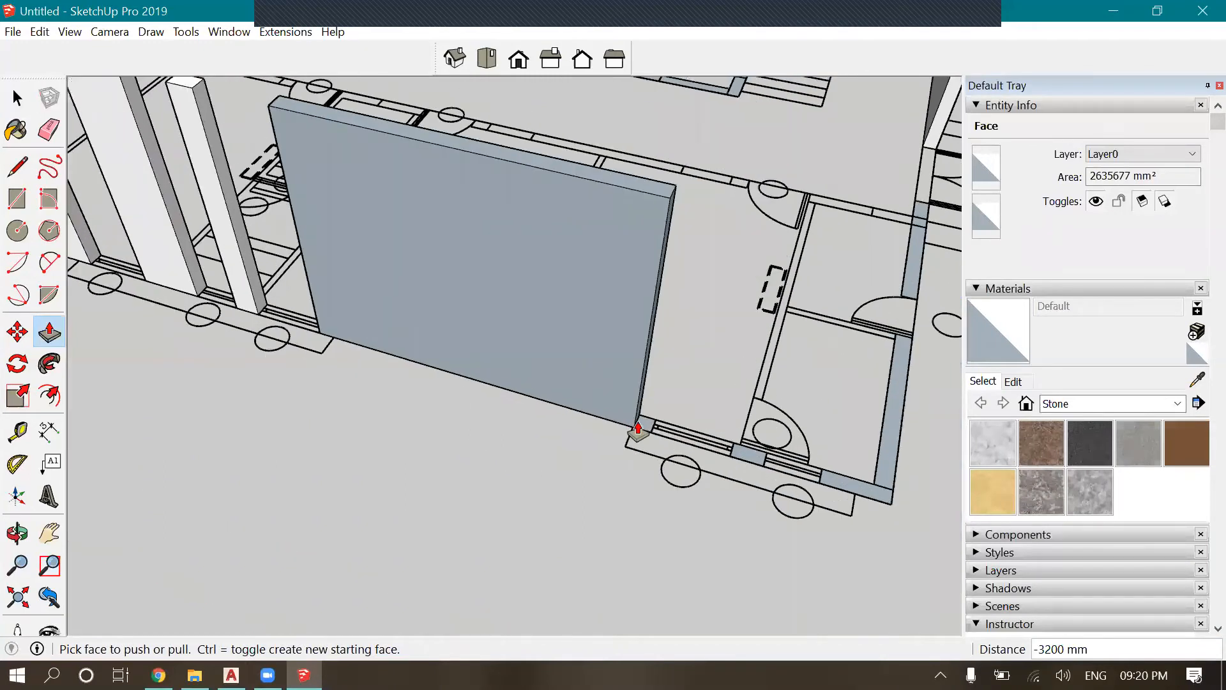
left_click(634, 424)
left_click(634, 166)
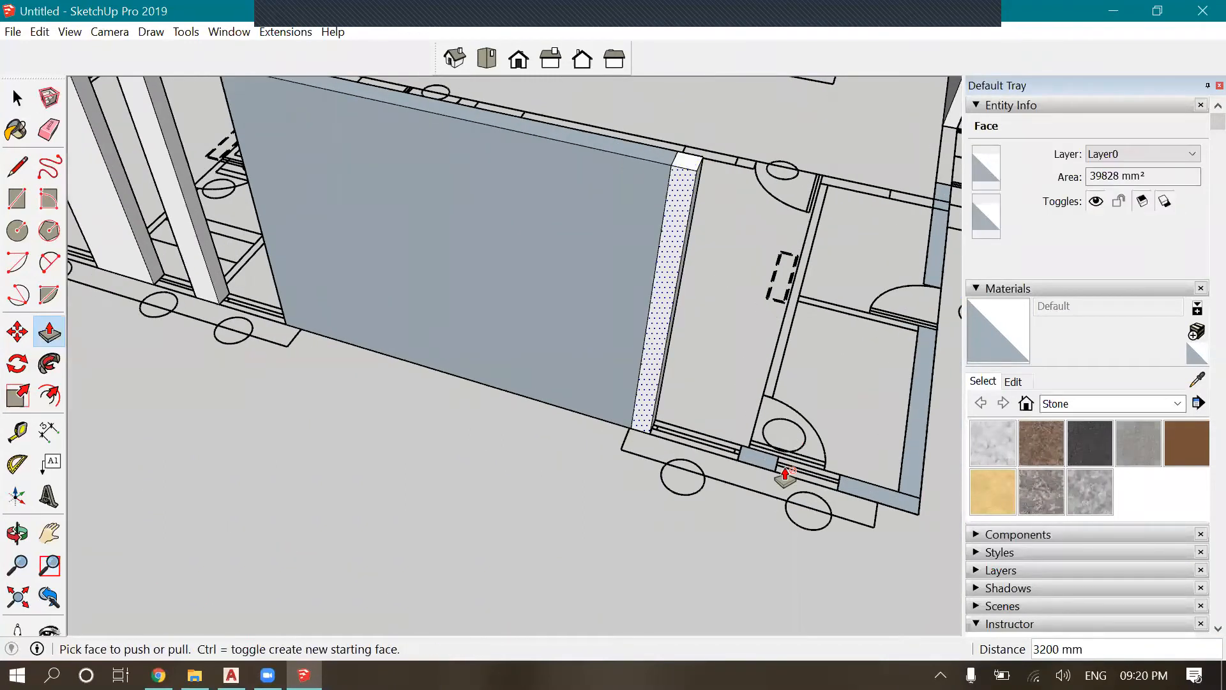
Raise the short pier and the corner wall piece beside the last outer bathroom windows 3200 mm, level with the neighbouring walls
left_click(754, 455)
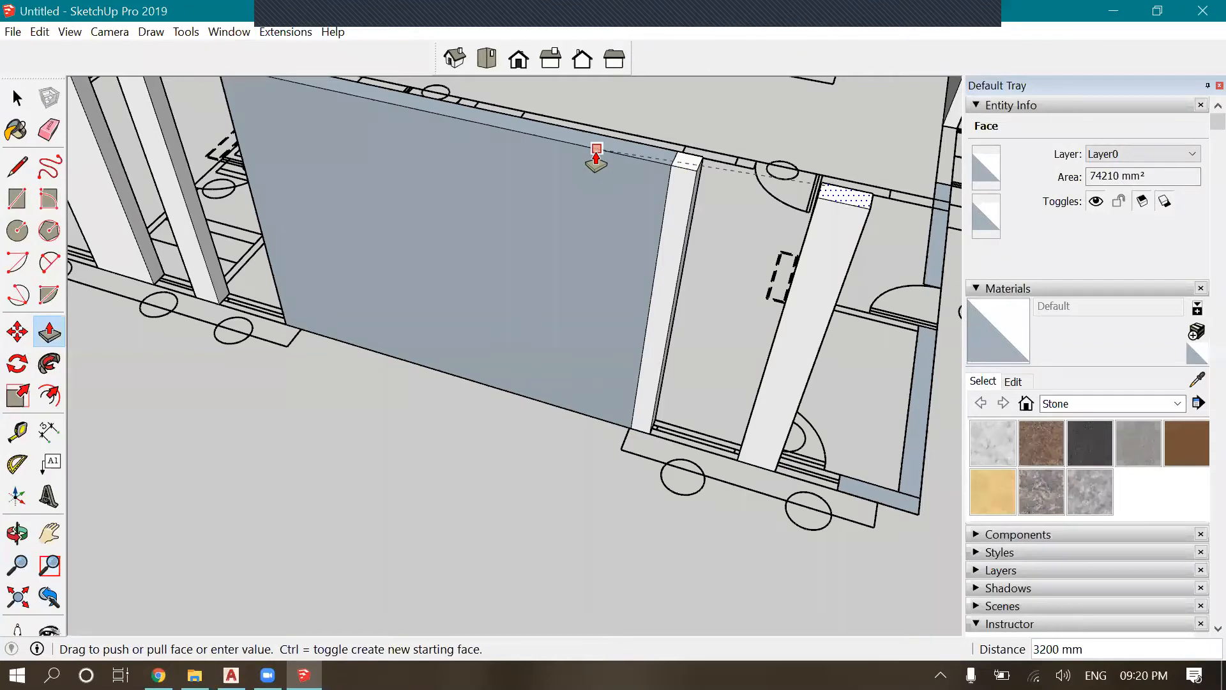
left_click(597, 149)
scroll(815, 465, "down", 2)
scroll(774, 487, "up", 2)
scroll(701, 262, "down", 1)
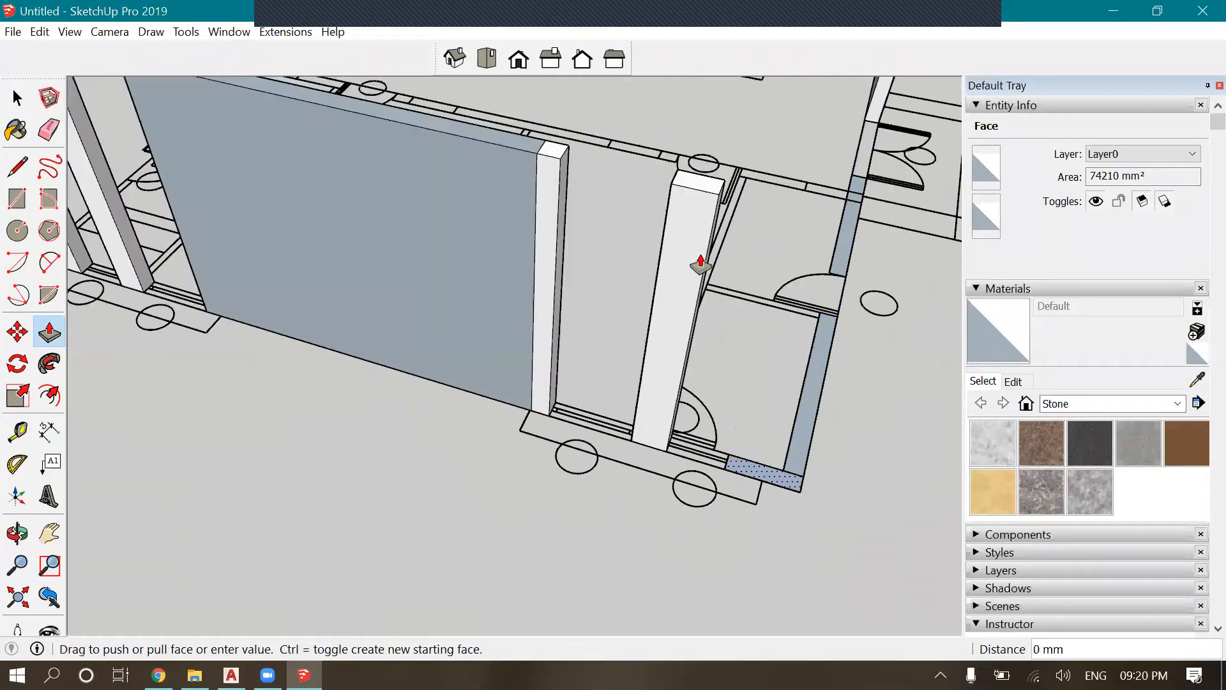
left_click(703, 192)
scroll(662, 474, "down", 3)
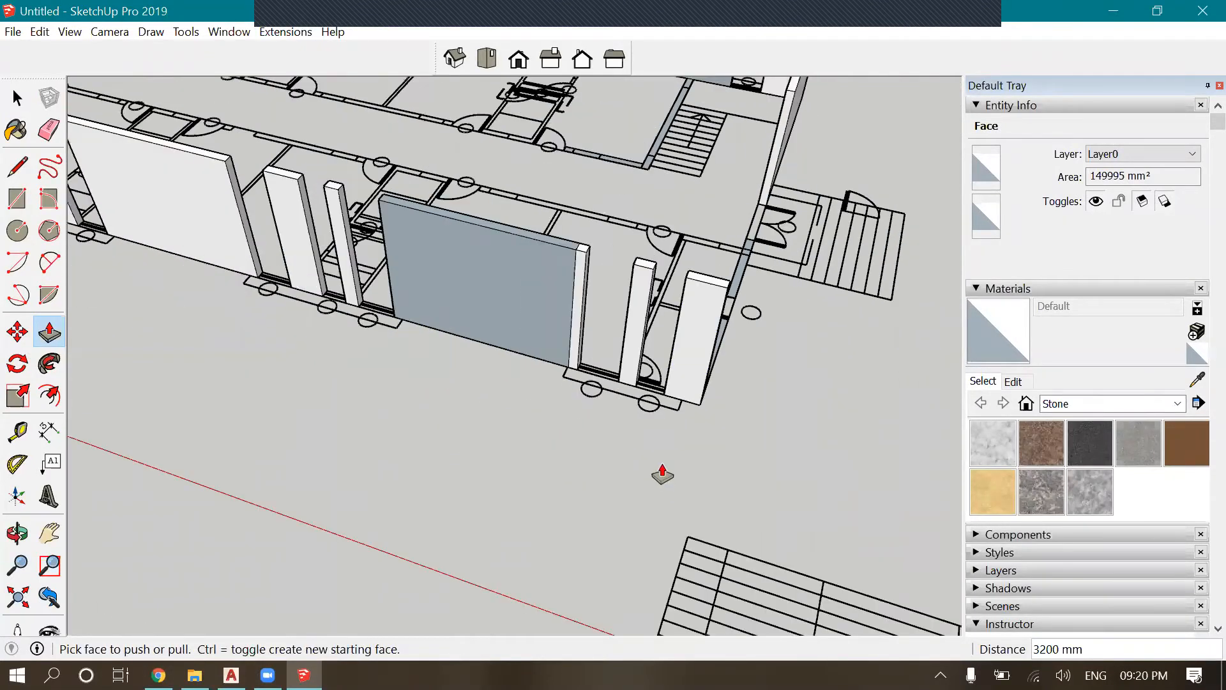
Raise the end wall segment between the corner pier and the side door opening 3200 mm
scroll(662, 474, "down", 3)
left_click(16, 533)
left_click_drag(795, 433, 458, 455)
scroll(383, 515, "up", 5)
key("p")
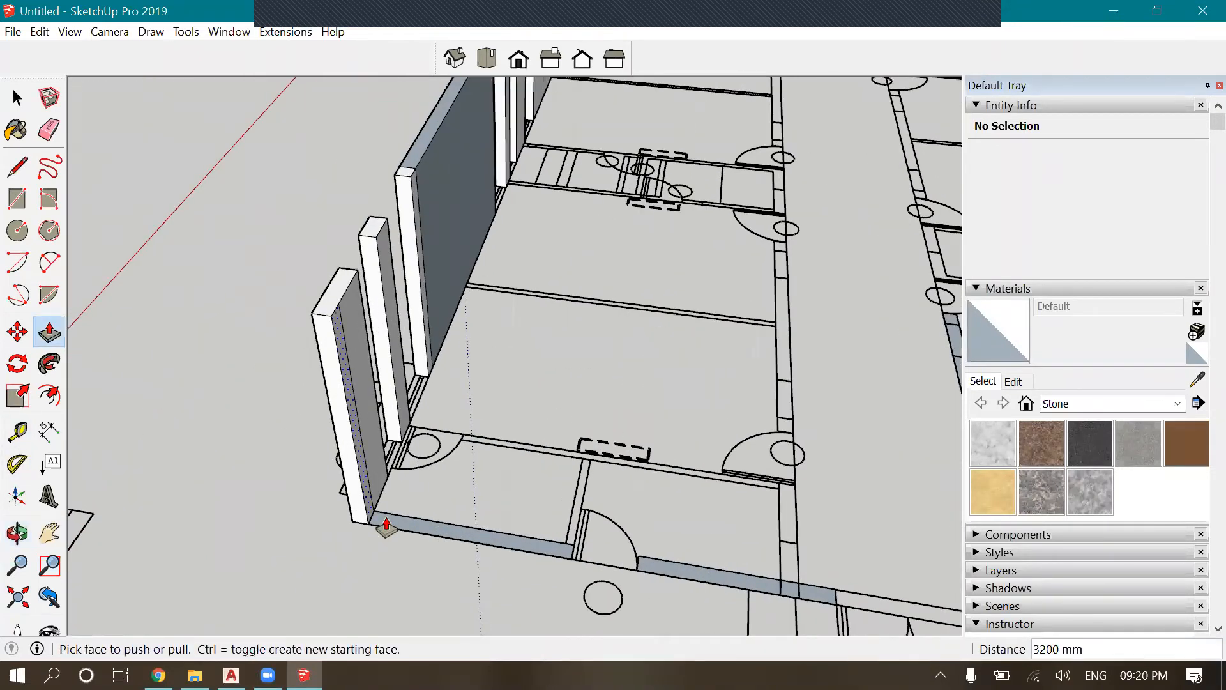
left_click(387, 525)
left_click(315, 317)
scroll(253, 323, "down", 2)
scroll(574, 523, "up", 3)
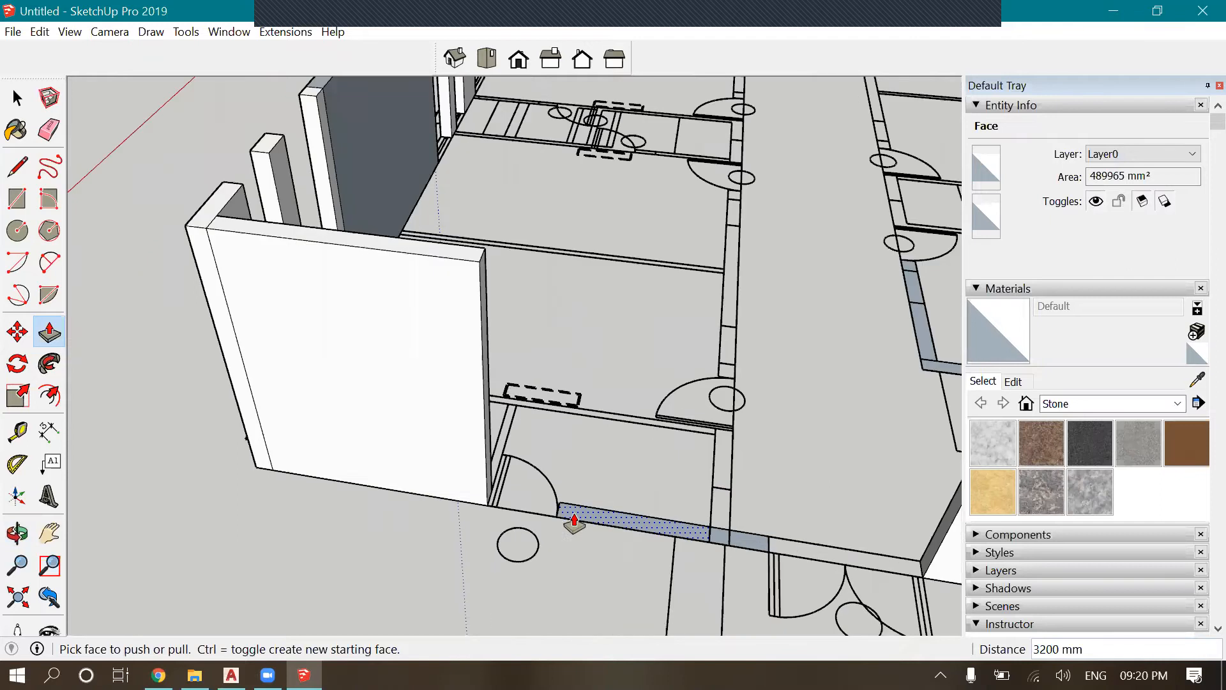
Raise the two adjoining end wall segments between the side door and the main entrance 3200 mm
left_click(574, 523)
left_click(718, 533)
left_click(741, 540)
left_click(452, 332)
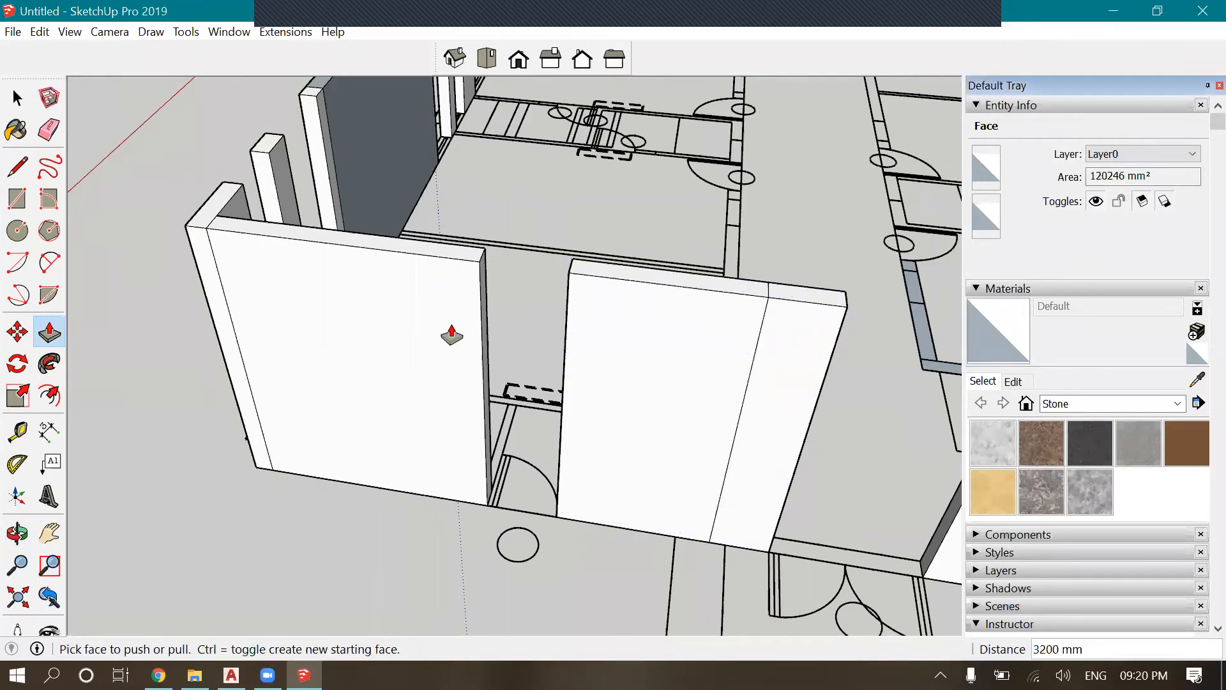
Trace a rectangle of about 2193 by 200 mm over the corridor wall from the raised cross wall's end to the first room door
scroll(185, 512, "down", 6)
key("o")
left_click_drag(752, 535, 419, 345)
scroll(634, 386, "up", 5)
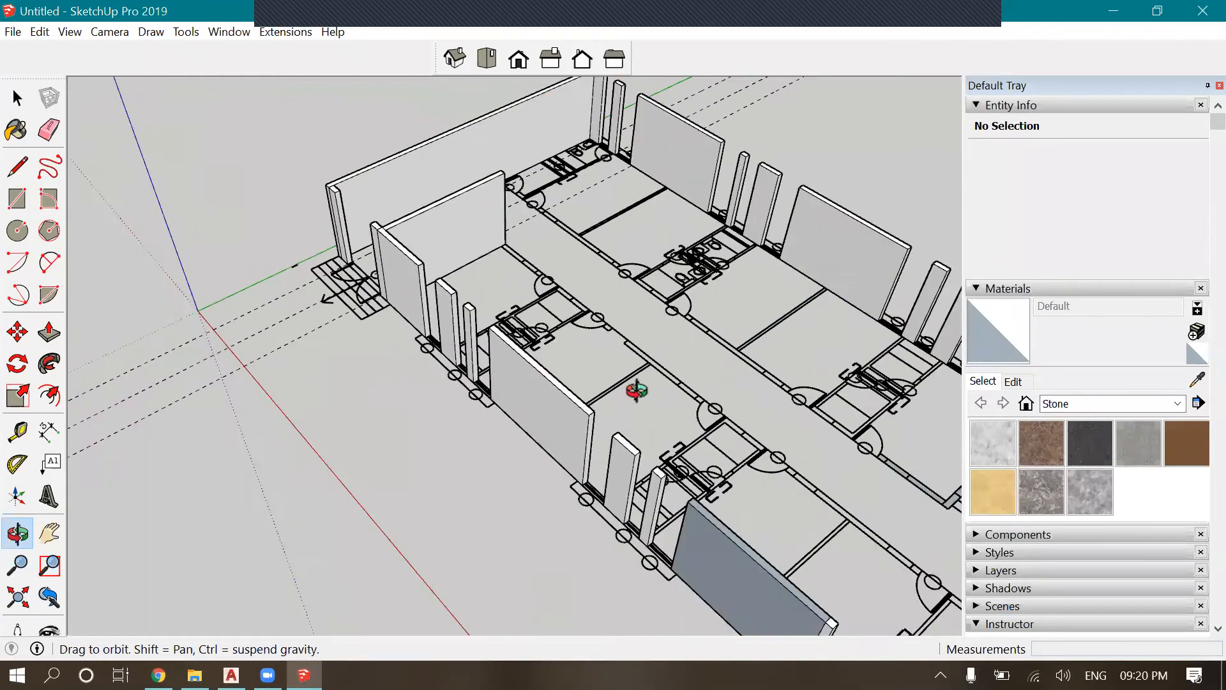
left_click_drag(718, 355, 607, 320)
scroll(607, 320, "up", 6)
key("p")
key("r")
scroll(521, 288, "up", 2)
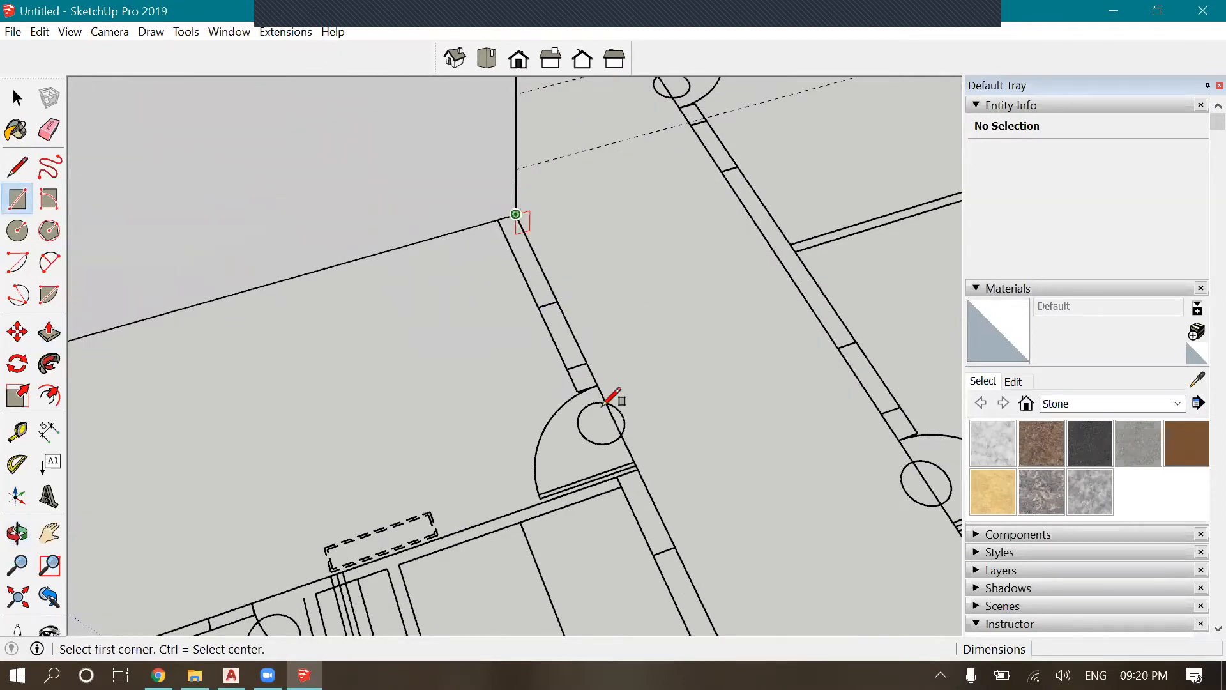
left_click(516, 215)
scroll(630, 404, "up", 3)
left_click(634, 409)
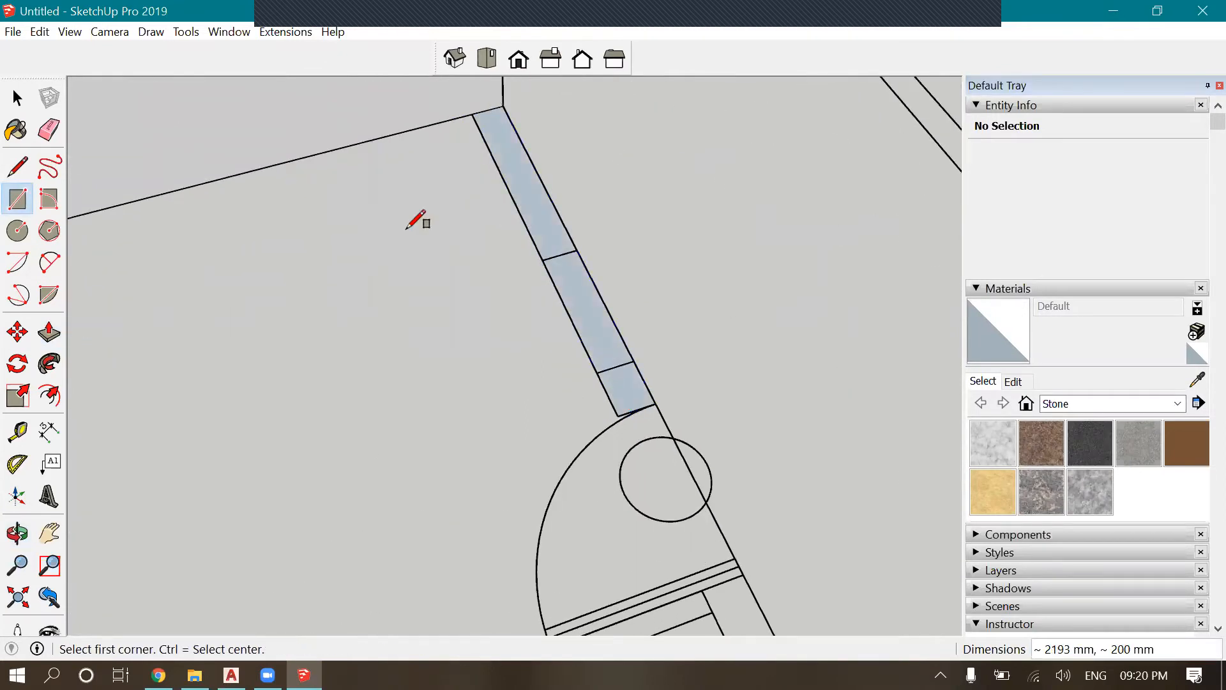
Inspect the ground floor's raised outer walls, entrances and corridor walls from several angles
scroll(406, 228, "down", 6)
key("p")
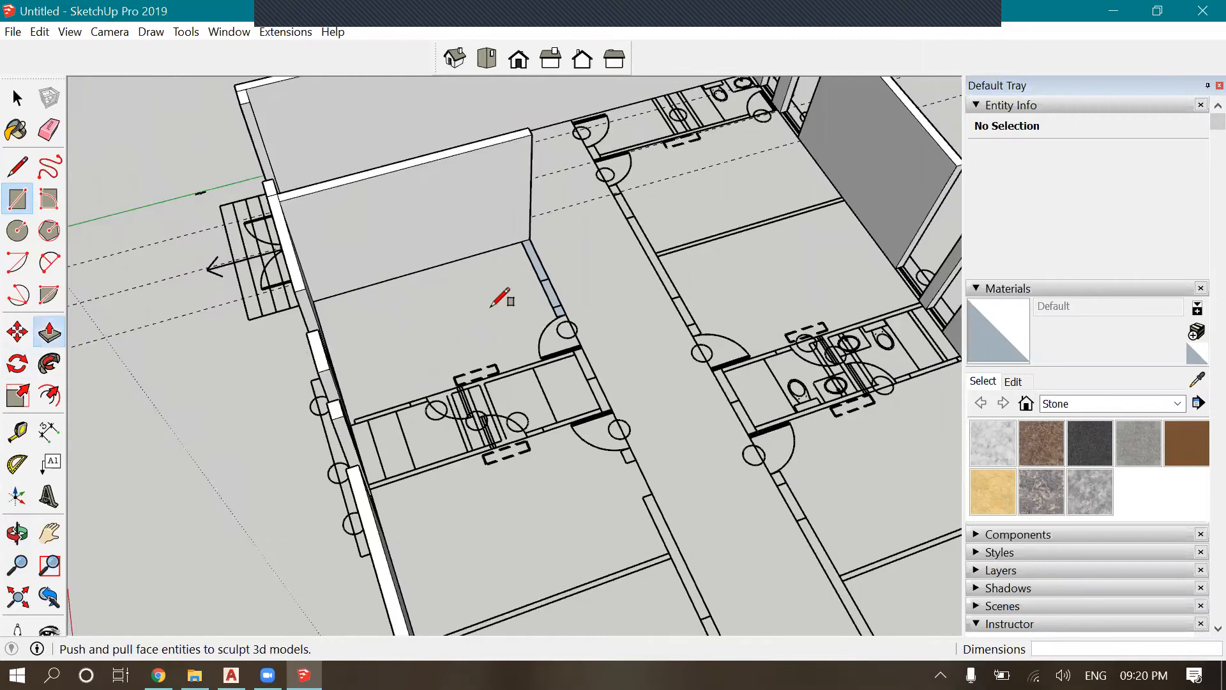
key("r")
scroll(492, 305, "down", 2)
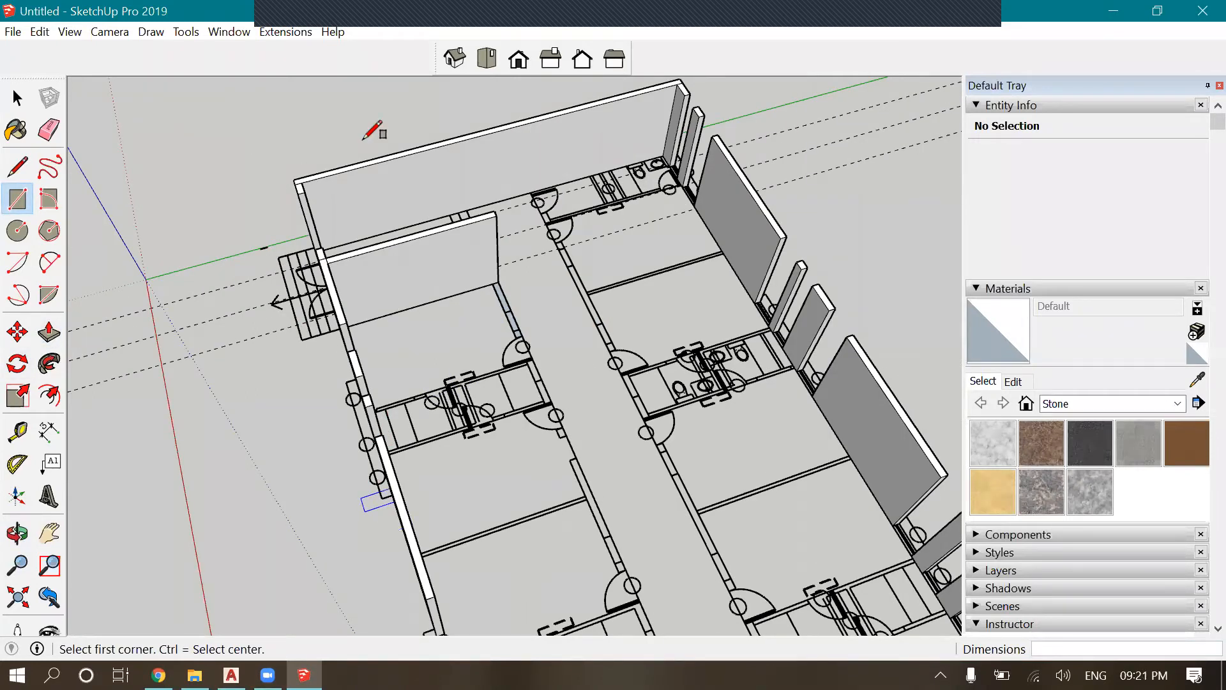
scroll(511, 568, "down", 5)
scroll(546, 505, "up", 6)
middle_click_drag(575, 235, 677, 388)
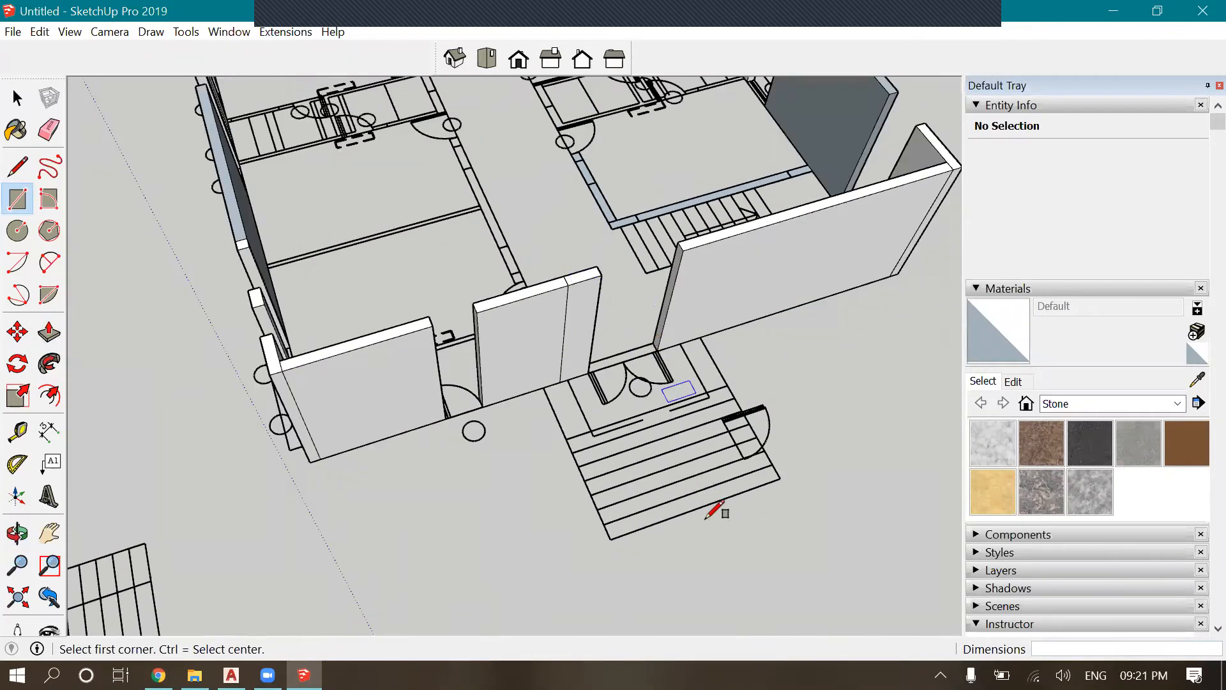
scroll(714, 510, "down", 3)
scroll(304, 339, "down", 3)
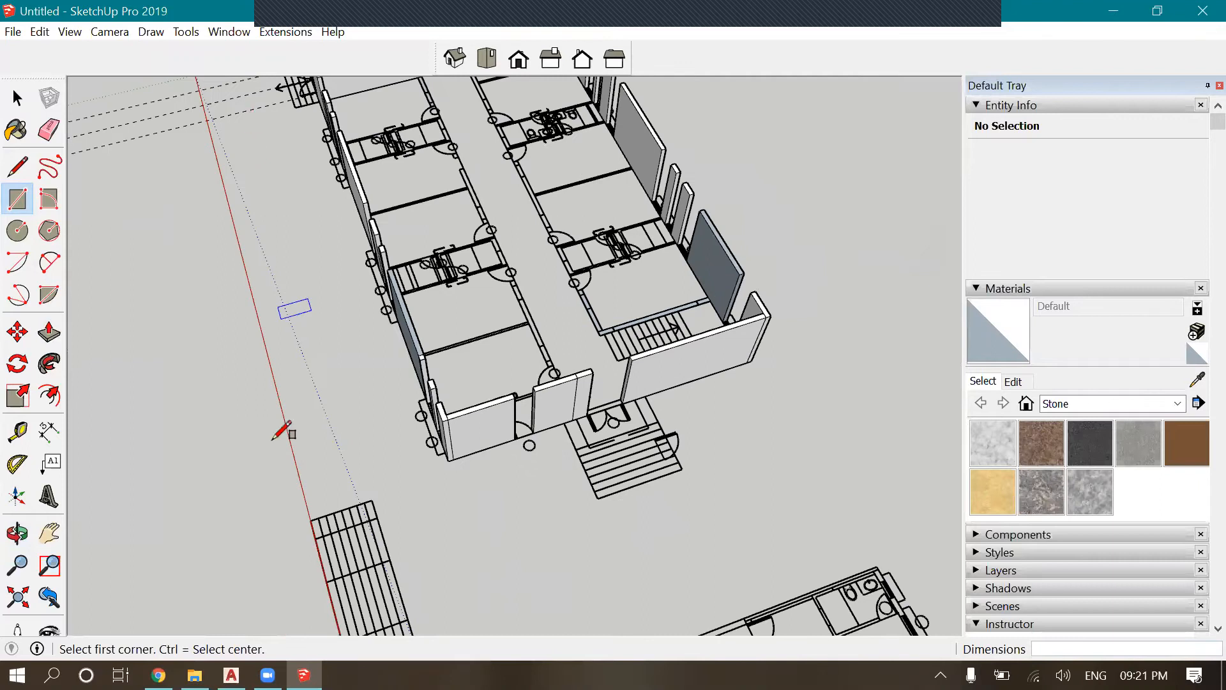
middle_click_drag(617, 304, 563, 342)
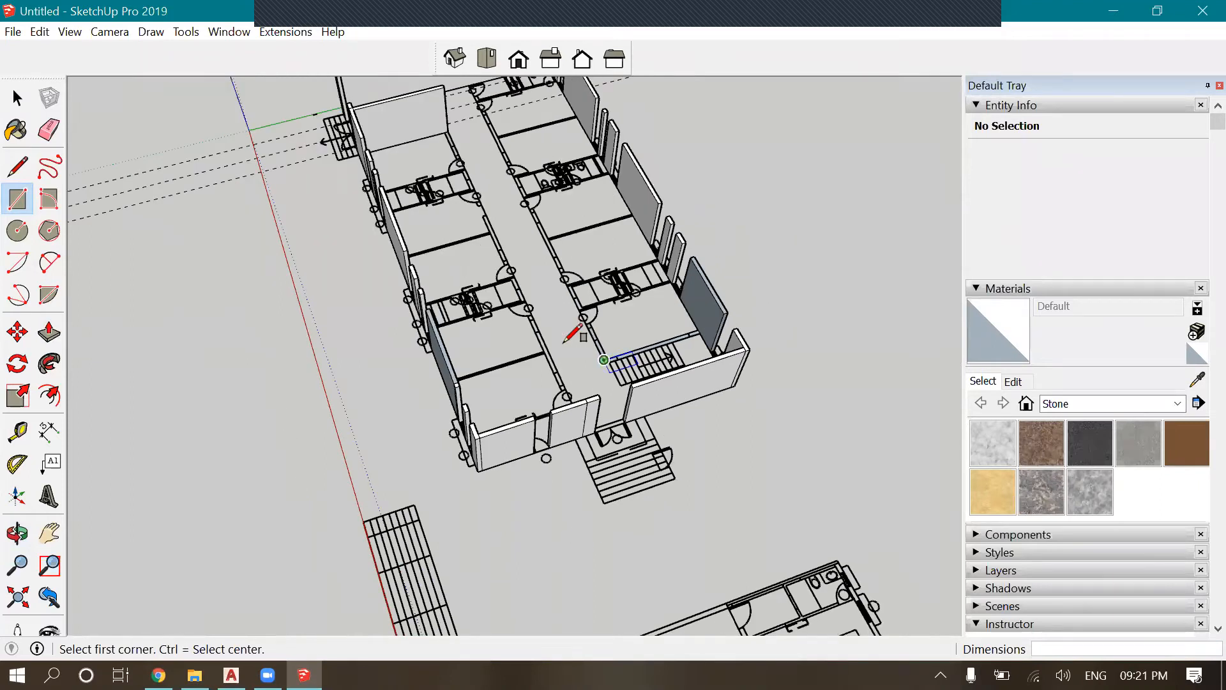
scroll(565, 341, "up", 3)
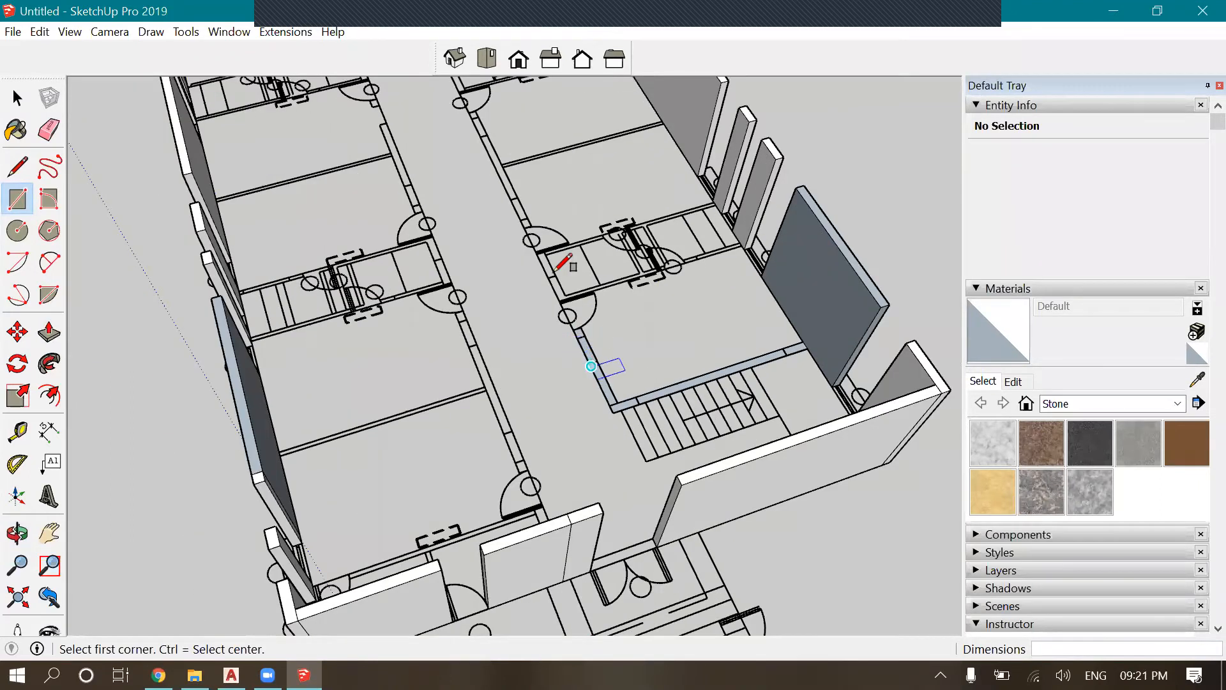
scroll(547, 295, "down", 1)
scroll(698, 271, "up", 2)
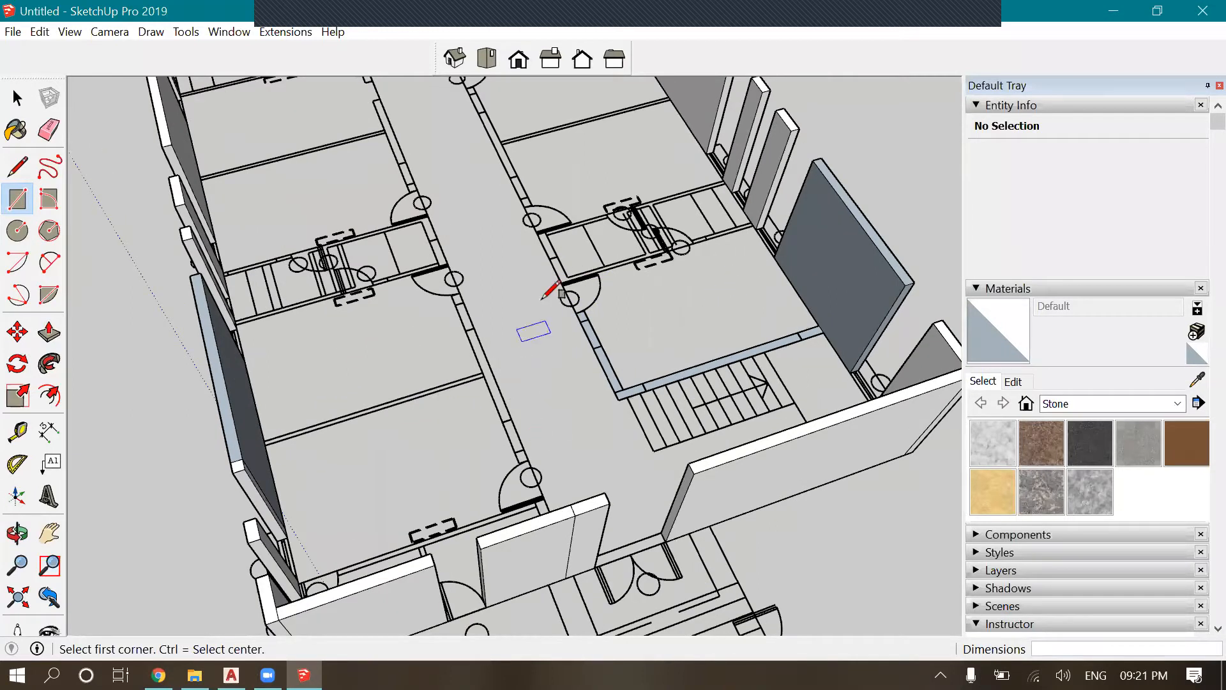
scroll(542, 326, "down", 1)
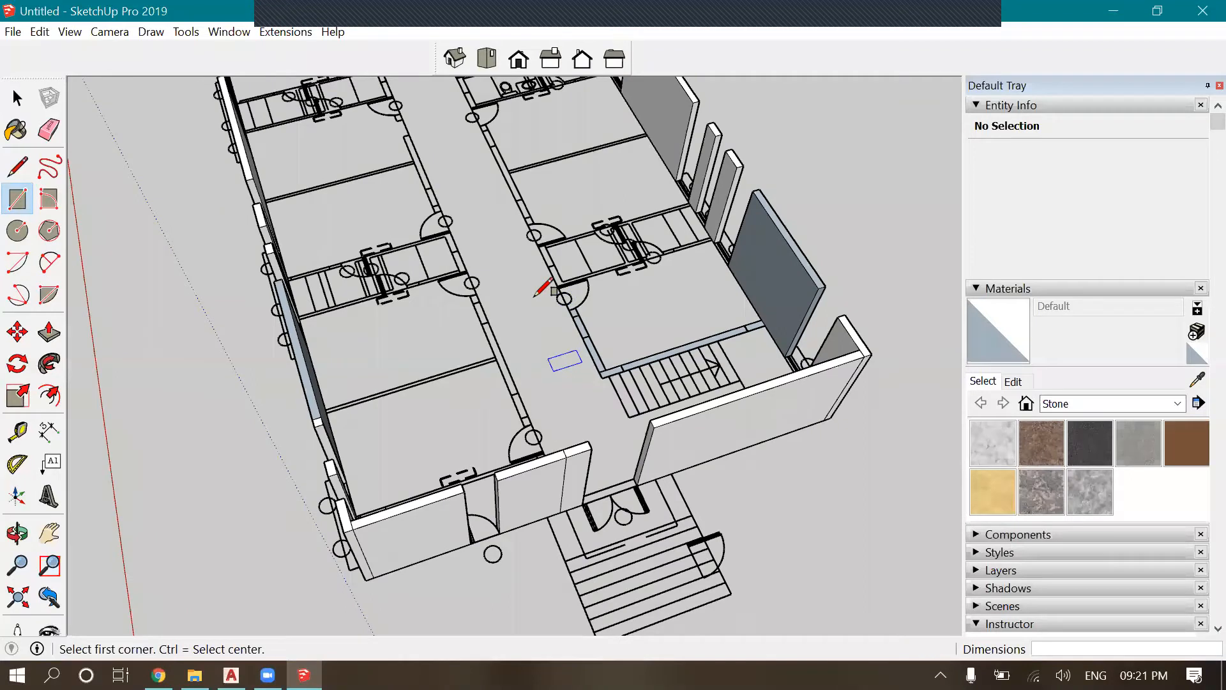
scroll(514, 324, "down", 1)
scroll(530, 487, "down", 1)
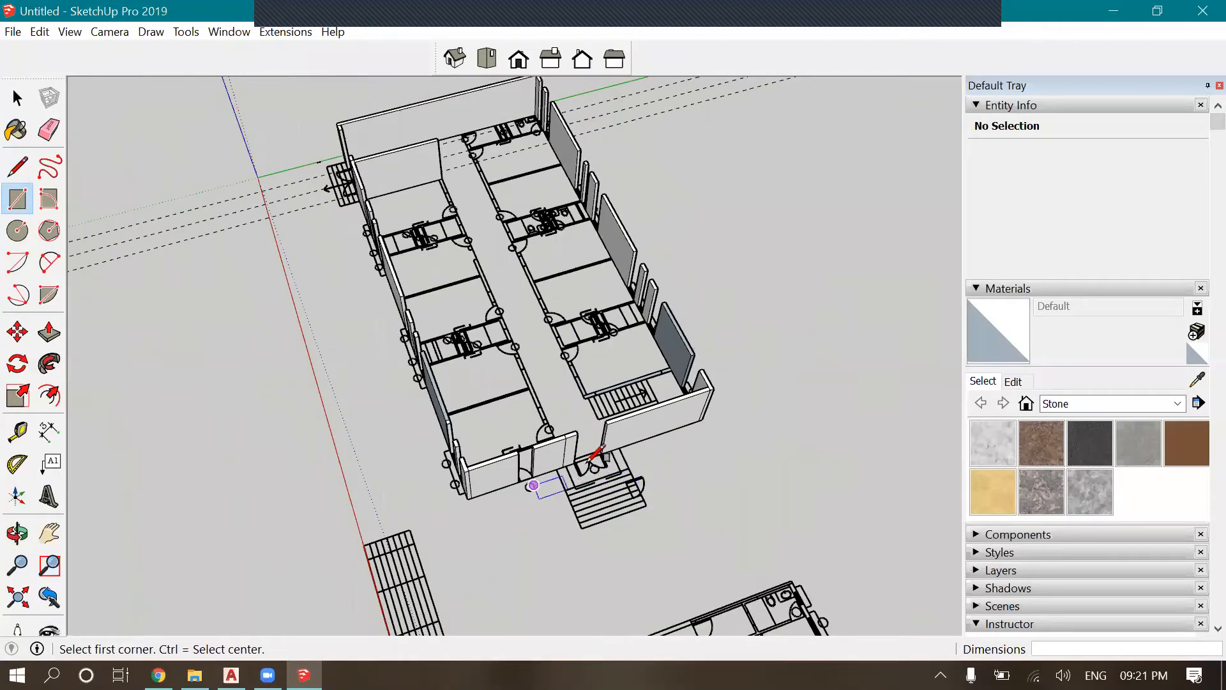
scroll(592, 458, "up", 2)
Place a horizontal guide 2100 mm above the base edge of the long outer wall beside the first bathroom block
middle_click_drag(720, 460, 26, 428)
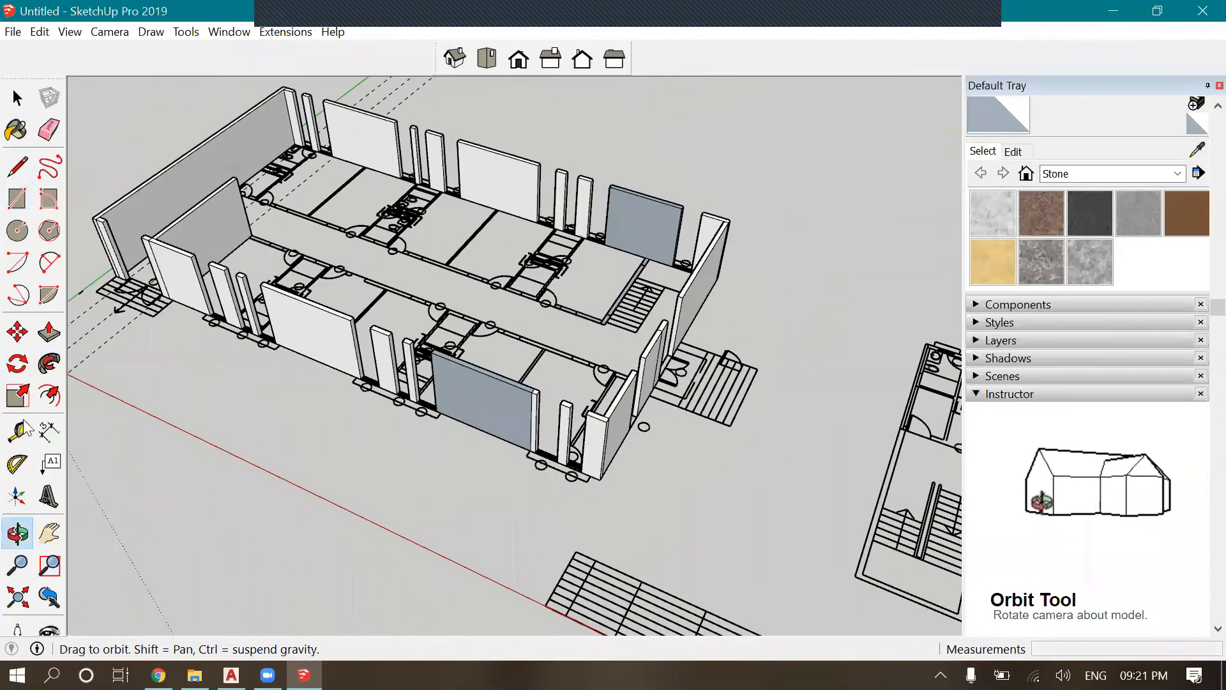
scroll(531, 509, "up", 5)
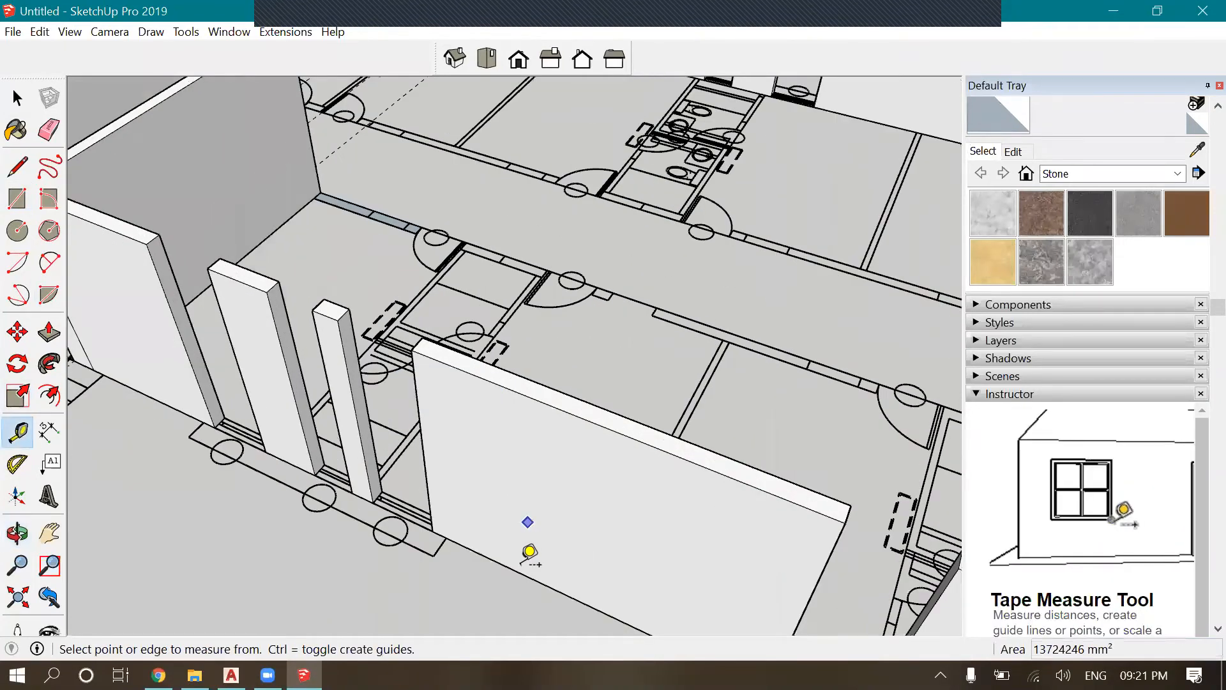
left_click(495, 560)
left_click(520, 573)
left_click(532, 577)
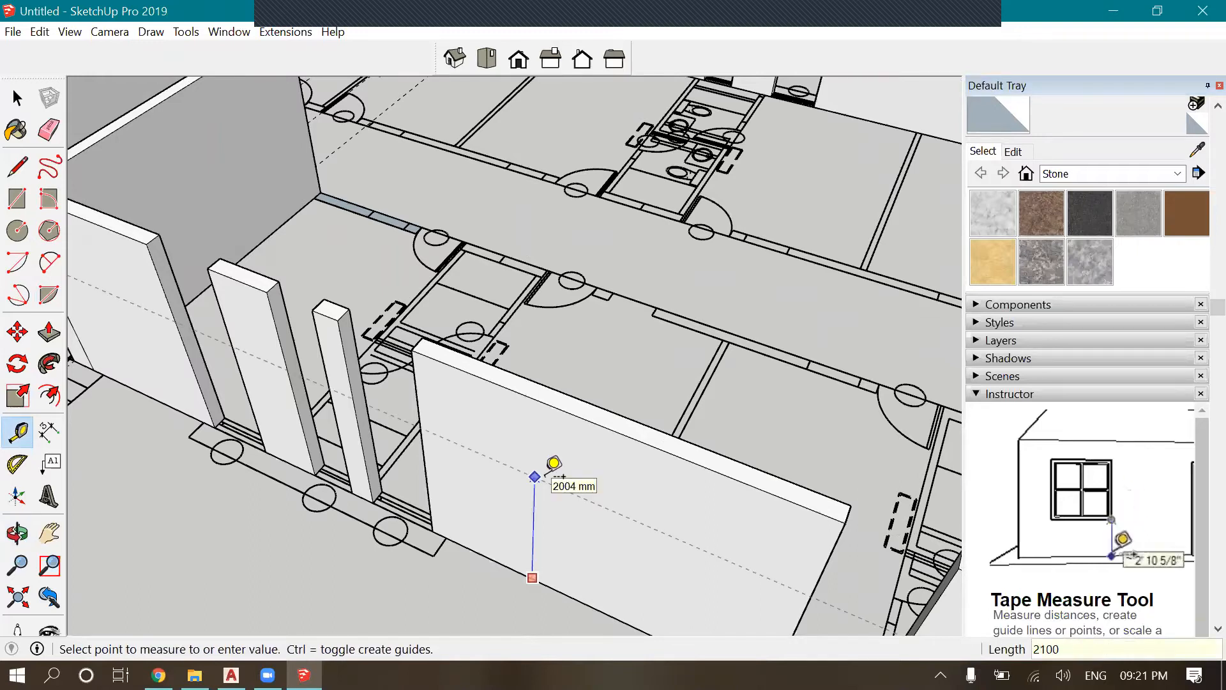
key("Return")
scroll(397, 260, "down", 3)
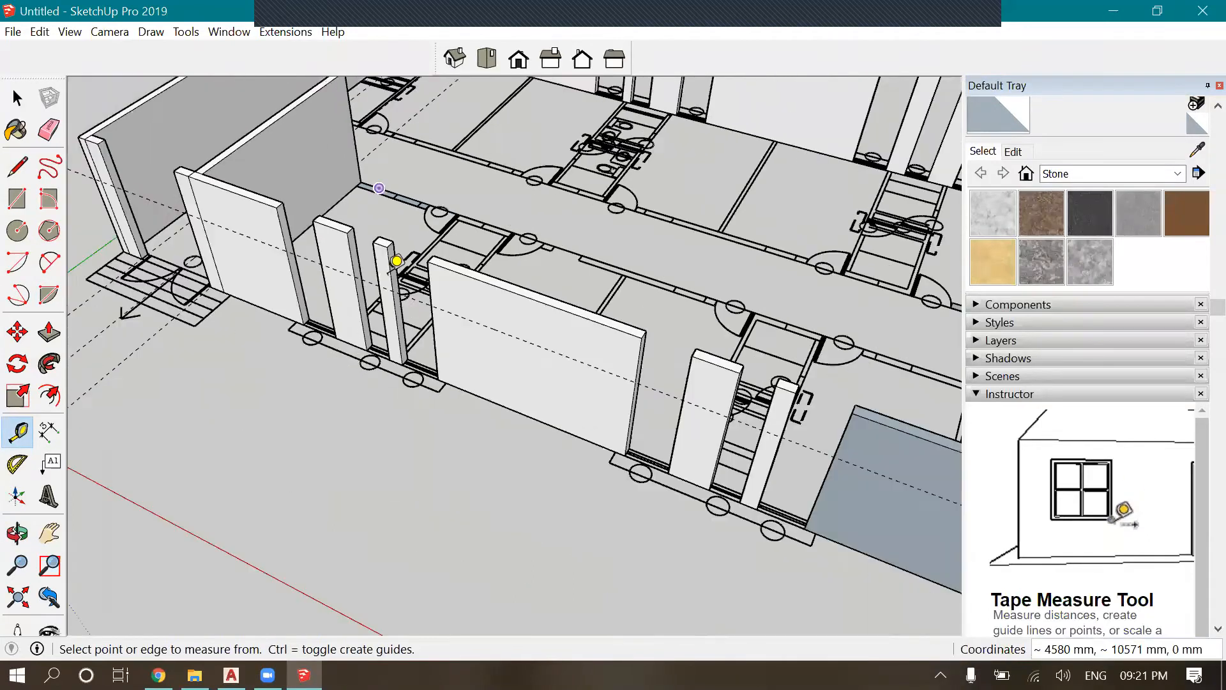
Add two guides on the outer wall, 1500 mm and 600 mm below the 2100 mm guide, for the window and ventilator heights
scroll(712, 417, "up", 3)
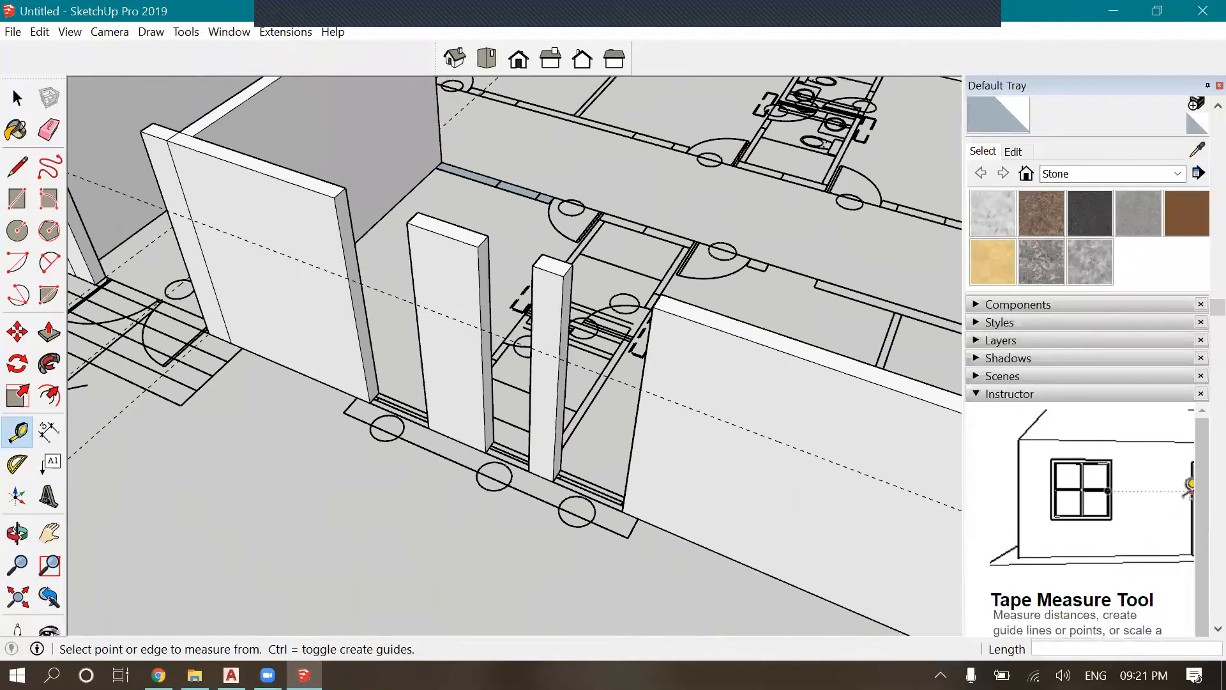
mouse_move(231, 675)
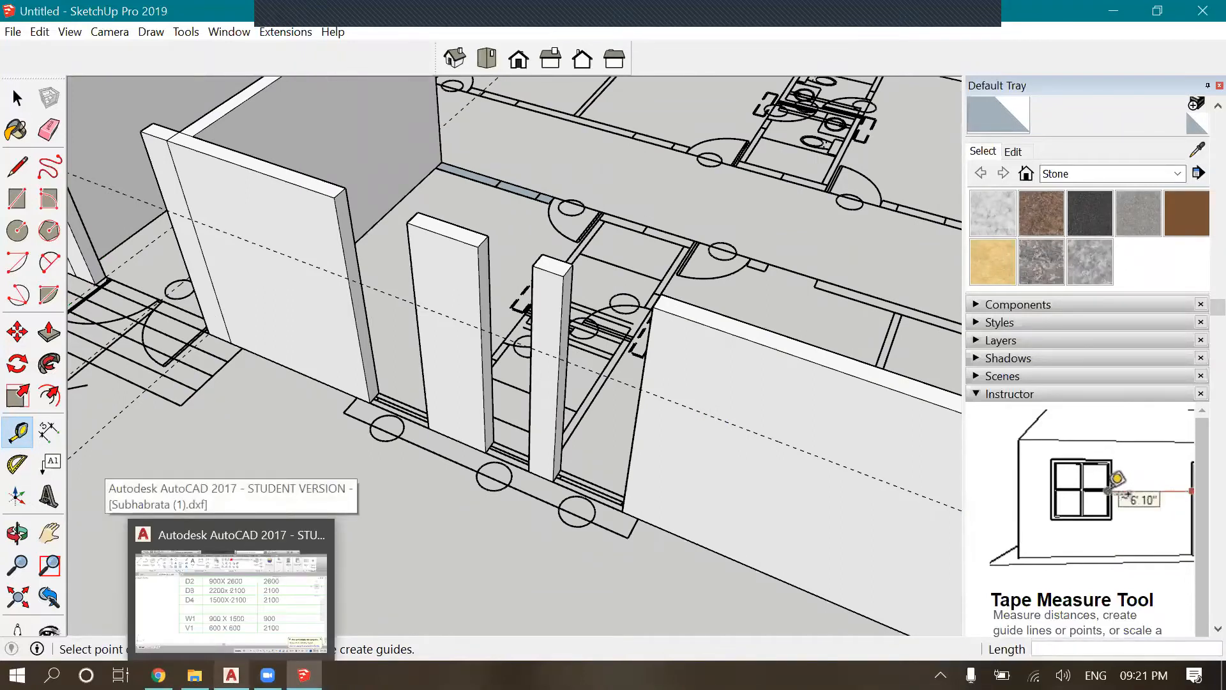
left_click(781, 441)
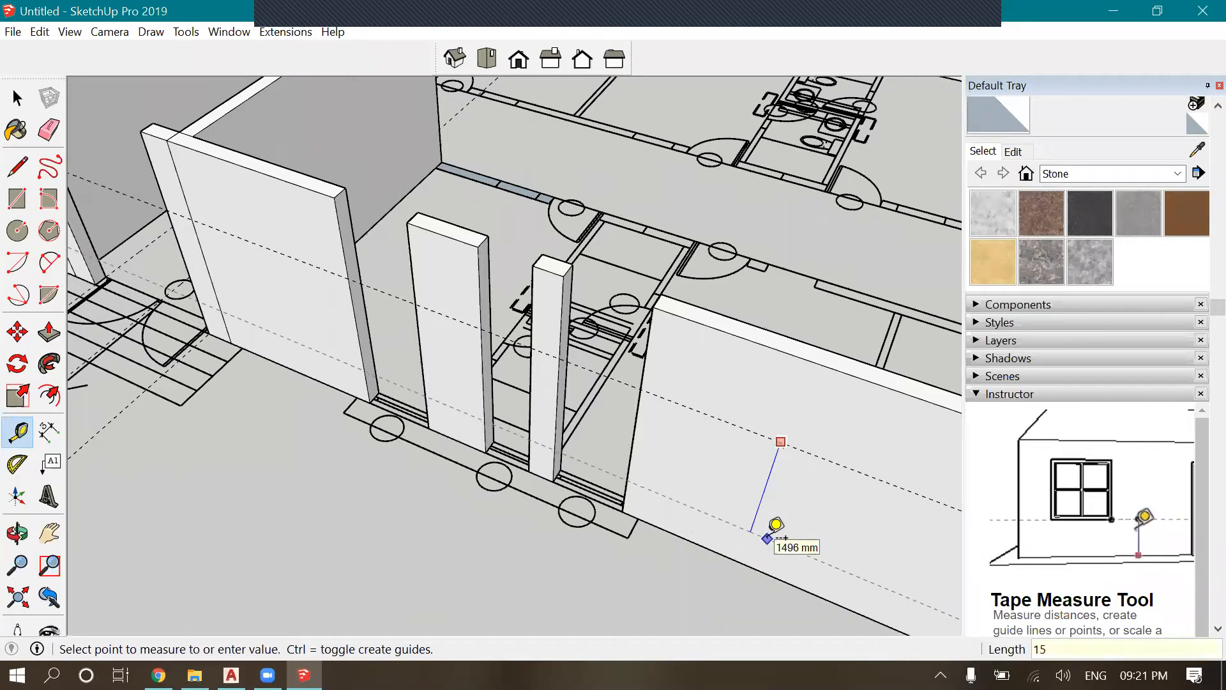
key("Return")
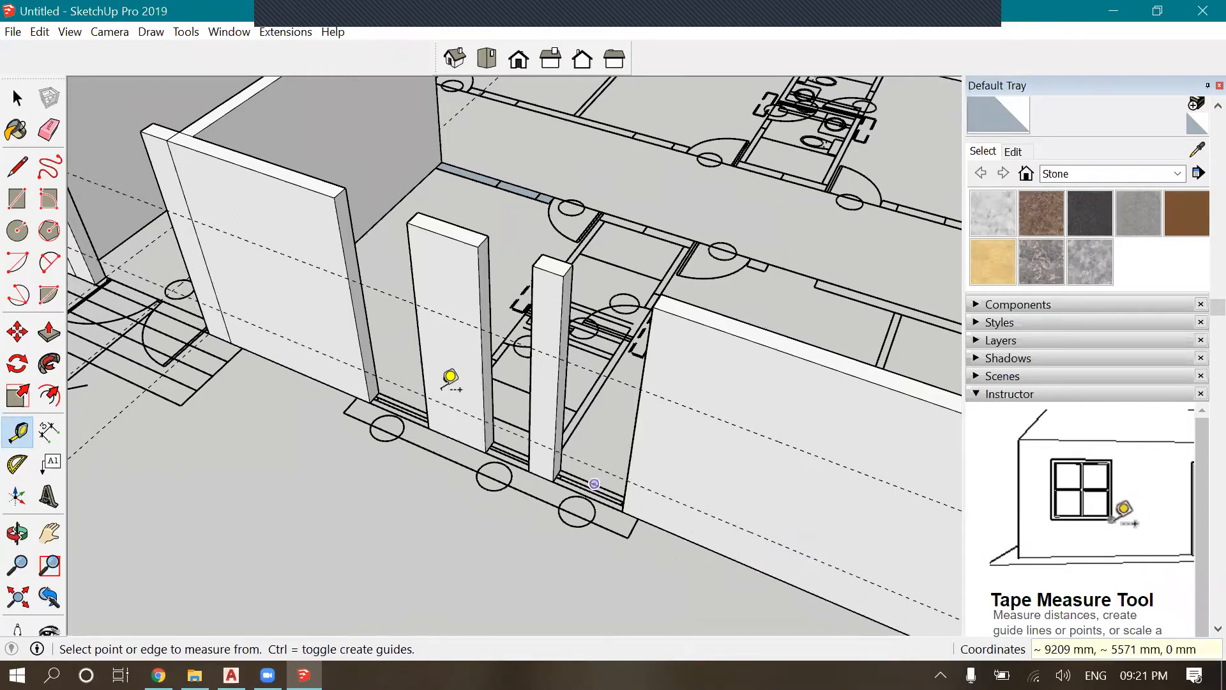
scroll(324, 329, "down", 3)
scroll(622, 388, "up", 2)
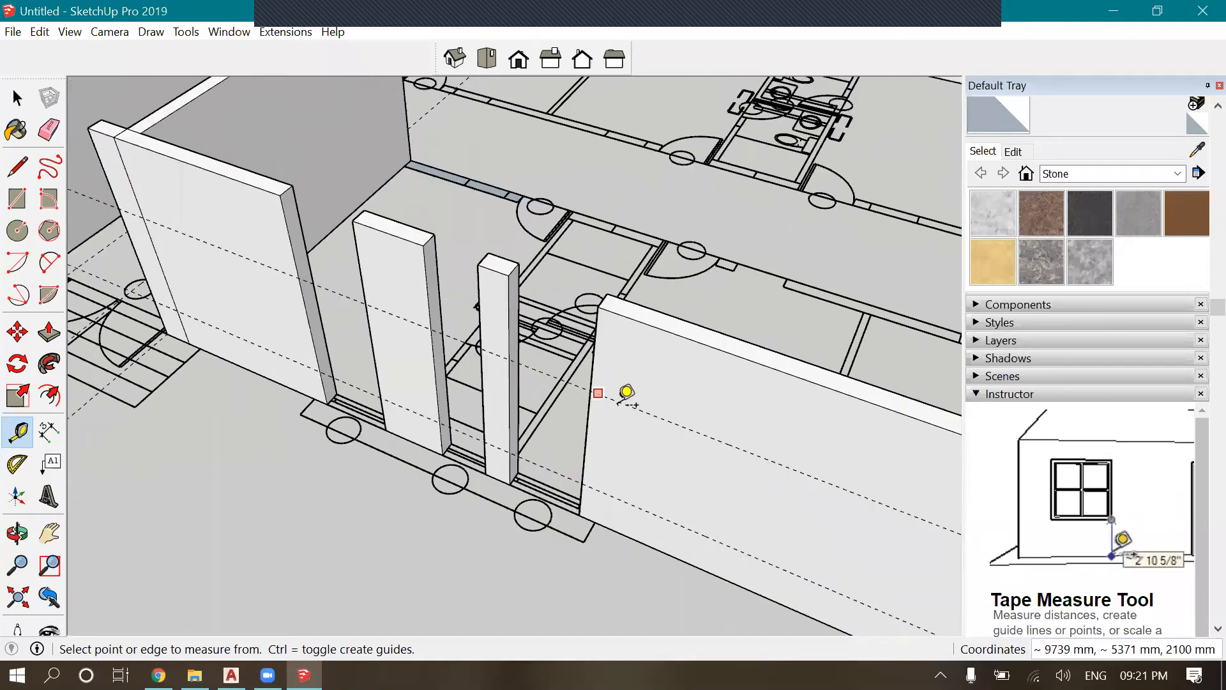
left_click(619, 402)
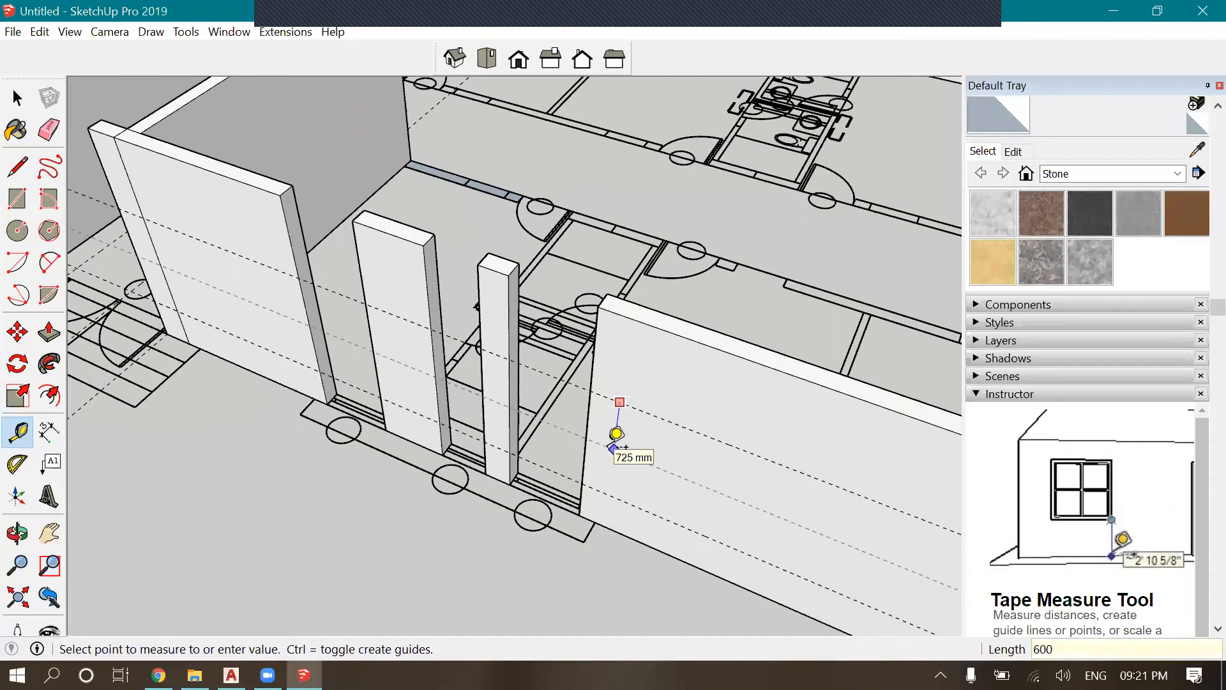
left_click(616, 435)
Draw 200 mm lines across the first outer wall's end face at the highest and lowest guides to mark the window opening
scroll(447, 422, "down", 2)
scroll(404, 410, "down", 1)
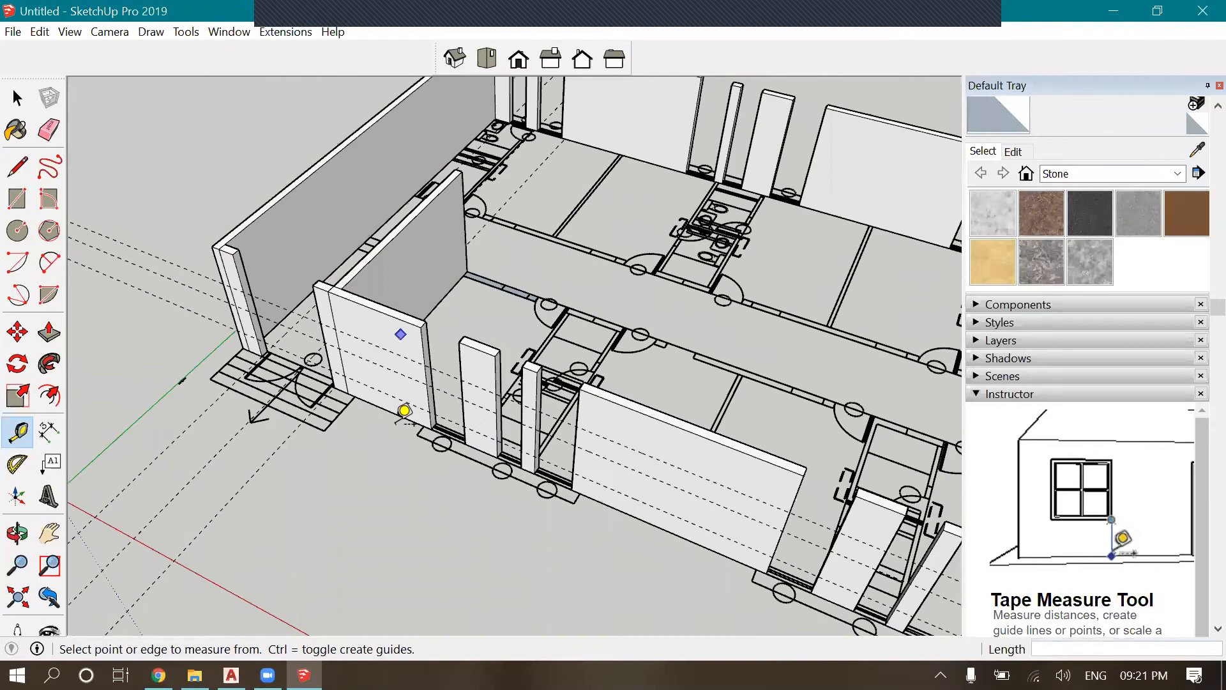
scroll(324, 254, "up", 3)
key("l")
scroll(498, 323, "up", 2)
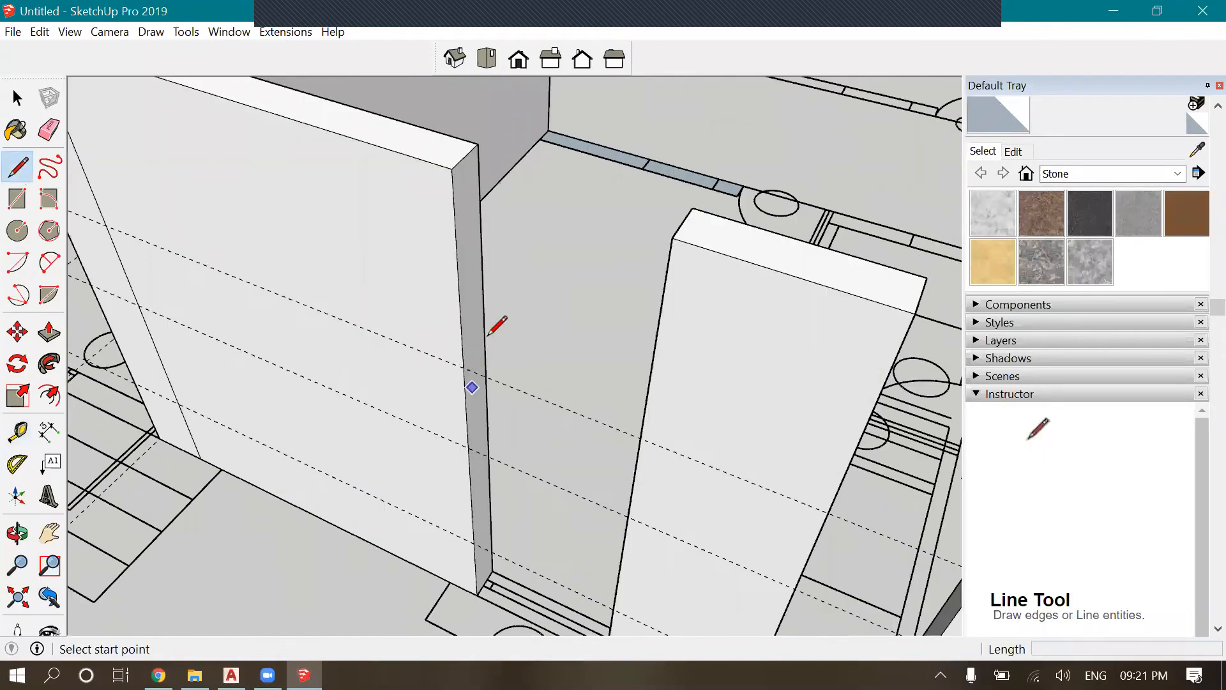
left_click(463, 368)
left_click(474, 540)
left_click(491, 518)
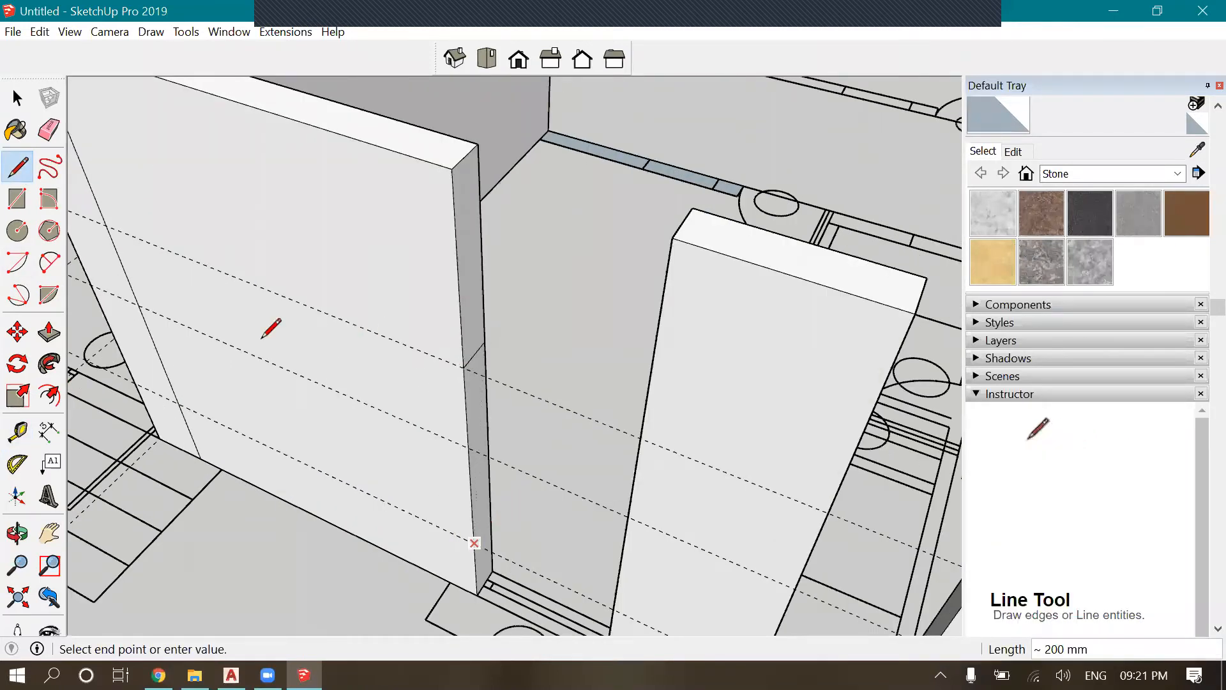
Draw lines across the wide pier's side face at the highest and middle guides to mark the ventilator opening
scroll(130, 243, "down", 2)
scroll(580, 412, "up", 2)
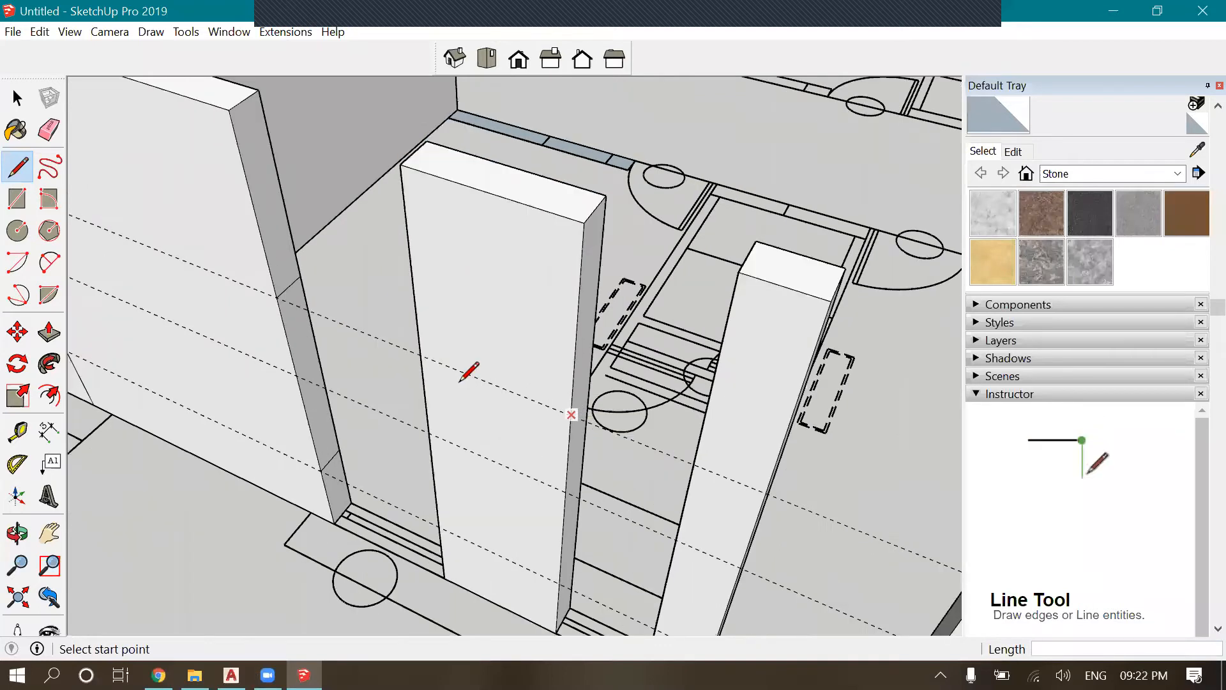
scroll(357, 319, "down", 3)
scroll(508, 371, "up", 3)
left_click(393, 372)
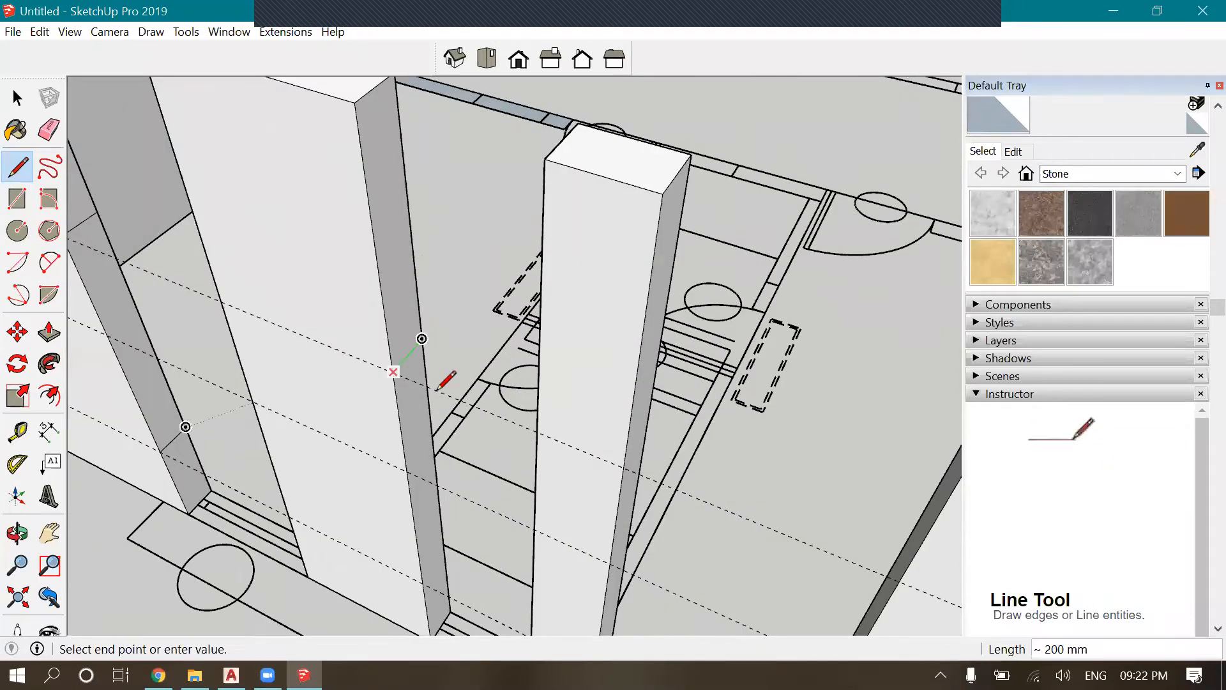
left_click(427, 336)
scroll(409, 429, "down", 2)
left_click(431, 385)
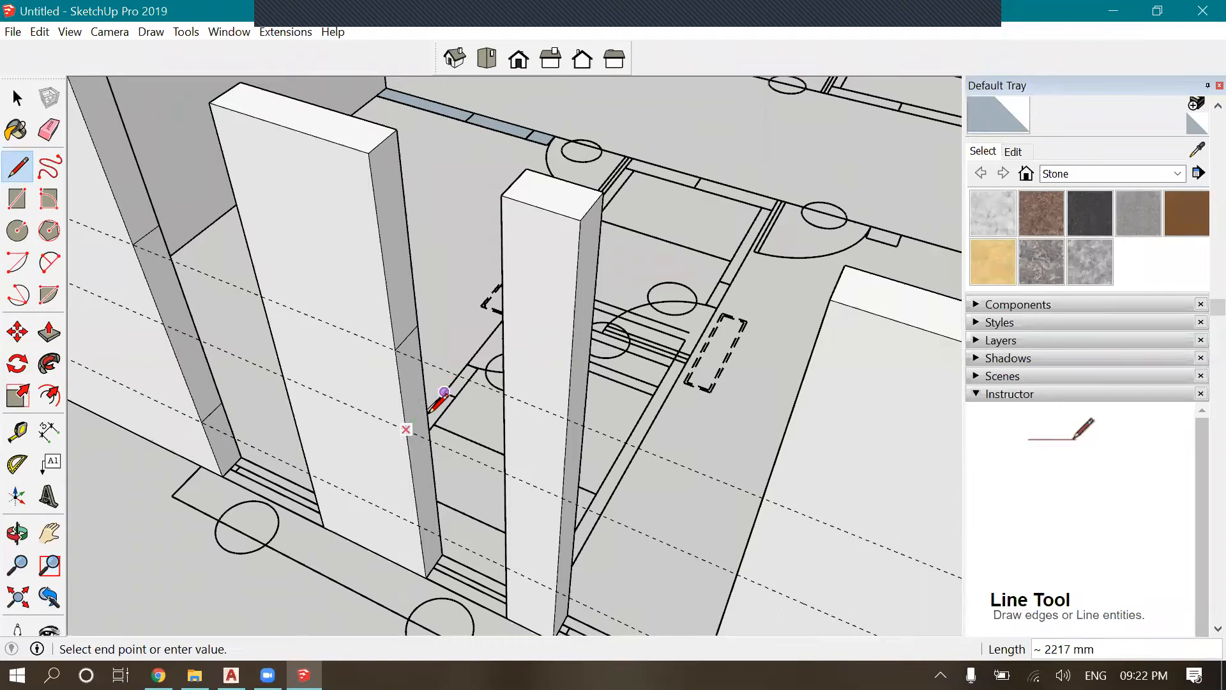
left_click(431, 409)
Draw lines across the narrow pier's side face at the highest and lowest guides to mark the next window opening
scroll(447, 356, "down", 2)
scroll(416, 350, "up", 3)
left_click(409, 355)
left_click(432, 330)
left_click(447, 510)
scroll(524, 424, "down", 4)
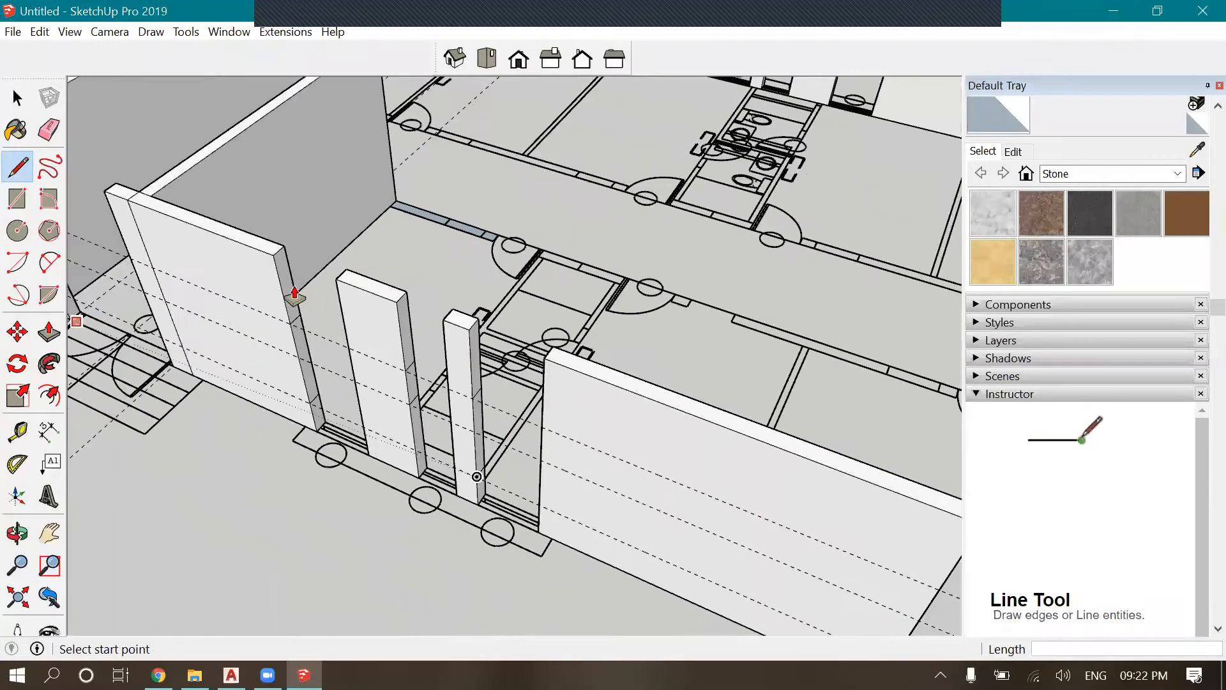
Push/Pull the wall end faces above and below the first window opening 900 mm across to the wide pier
left_click(293, 295)
left_click(345, 329)
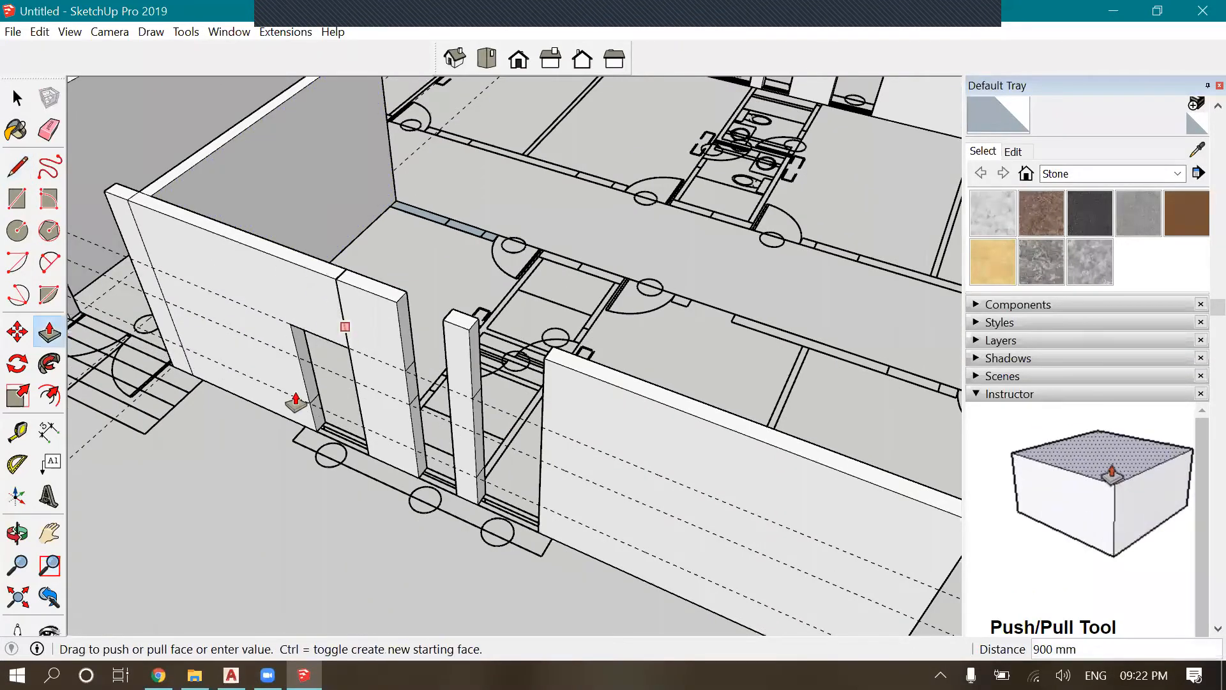
left_click(322, 429)
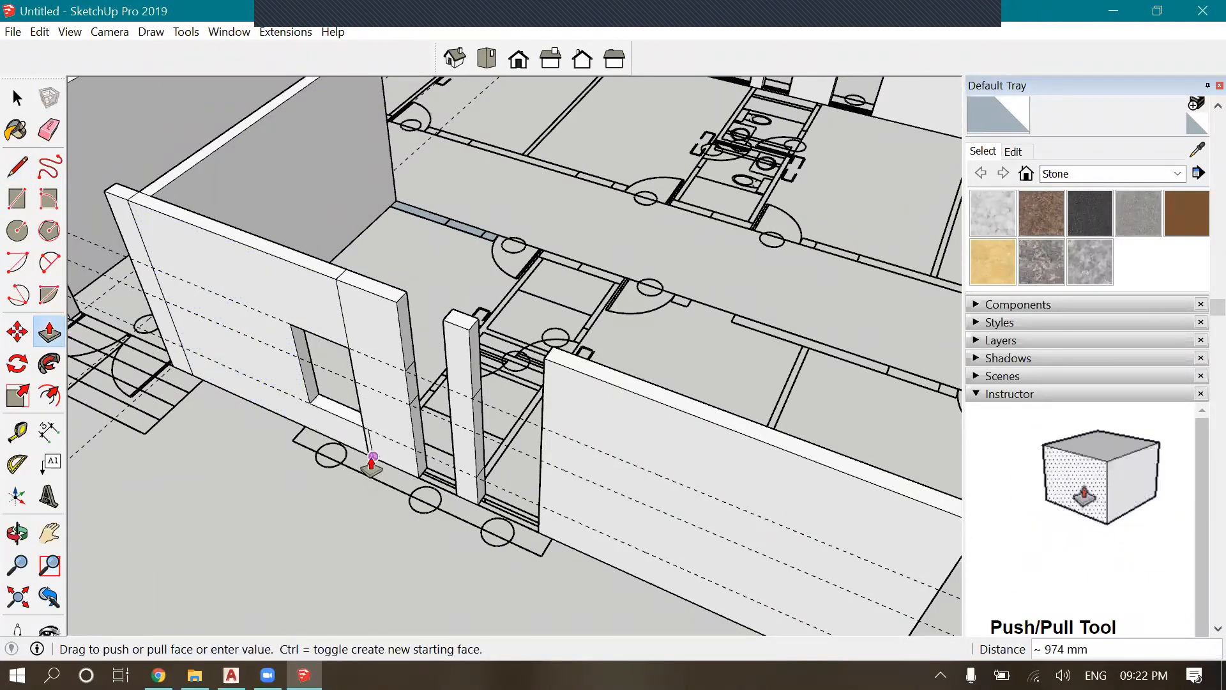
Extend the wide pier's faces above and below the ventilator opening across to the narrow pier with Push/Pull
left_click(457, 498)
left_click(402, 339)
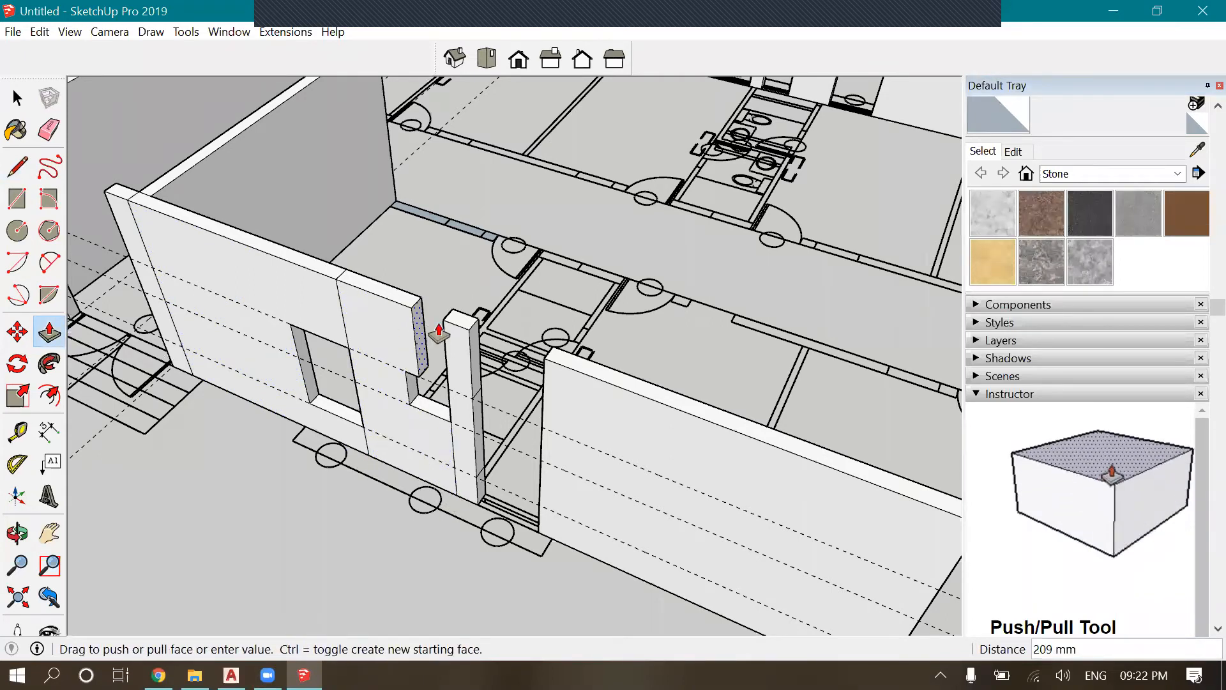
left_click(442, 326)
Push/Pull the narrow pier's faces above and below the second window opening 900 mm to the adjoining long wall
left_click(492, 350)
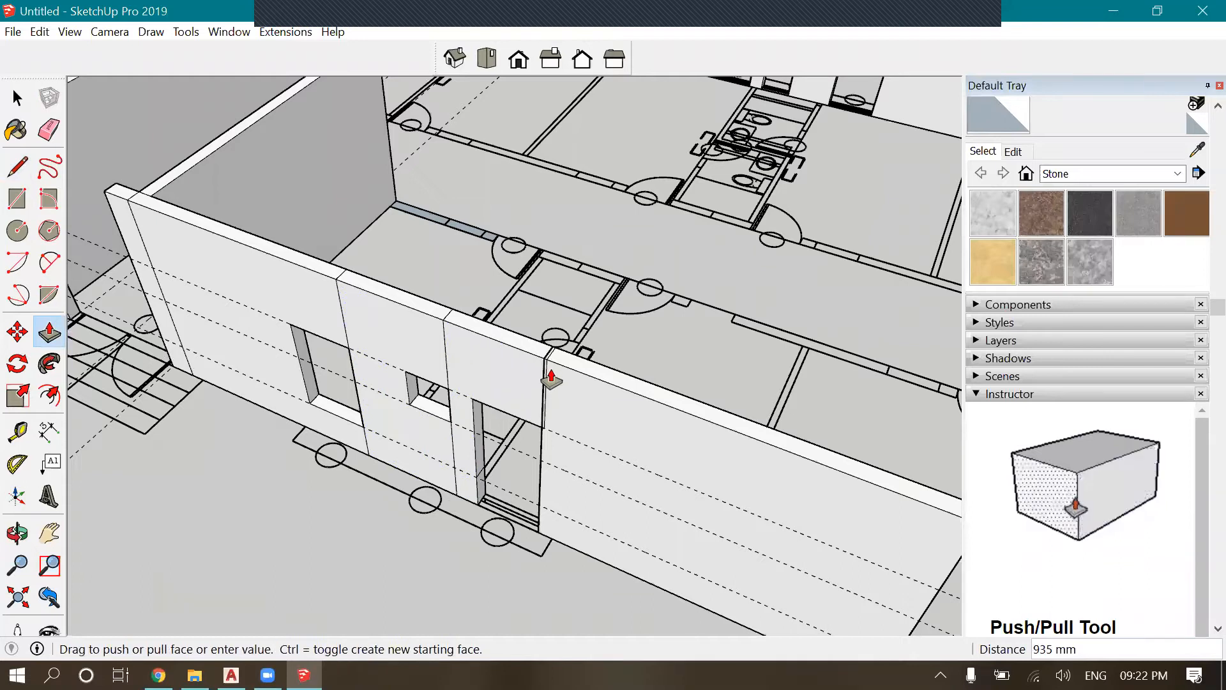
left_click(546, 364)
scroll(478, 490, "up", 2)
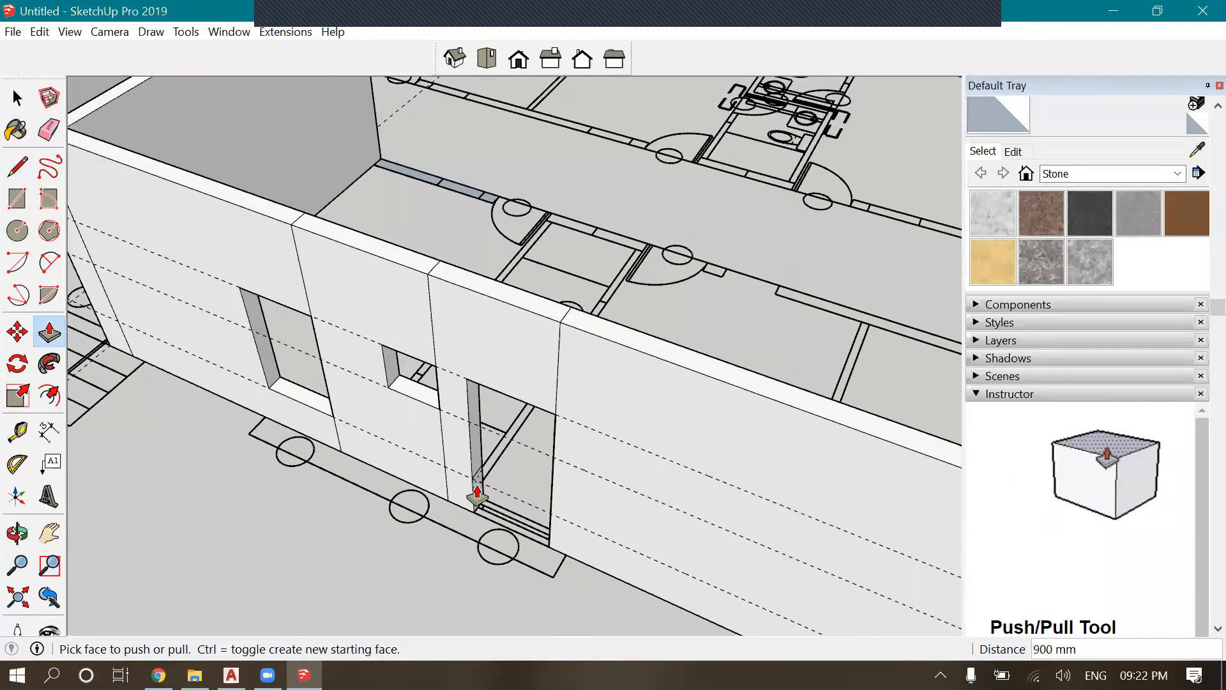
left_click(485, 505)
type("900")
key("Return")
Draw 200 mm lines across the second long outer wall's end face at the highest and lowest guides
scroll(199, 257, "down", 2)
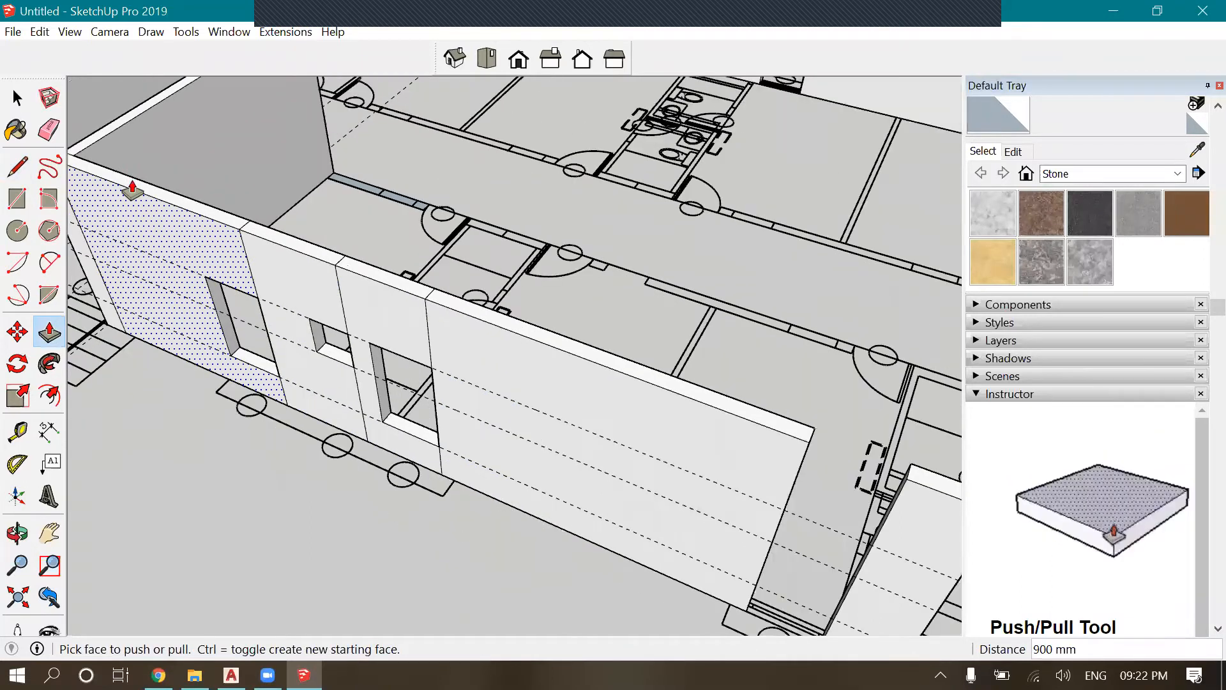
scroll(392, 323, "down", 2)
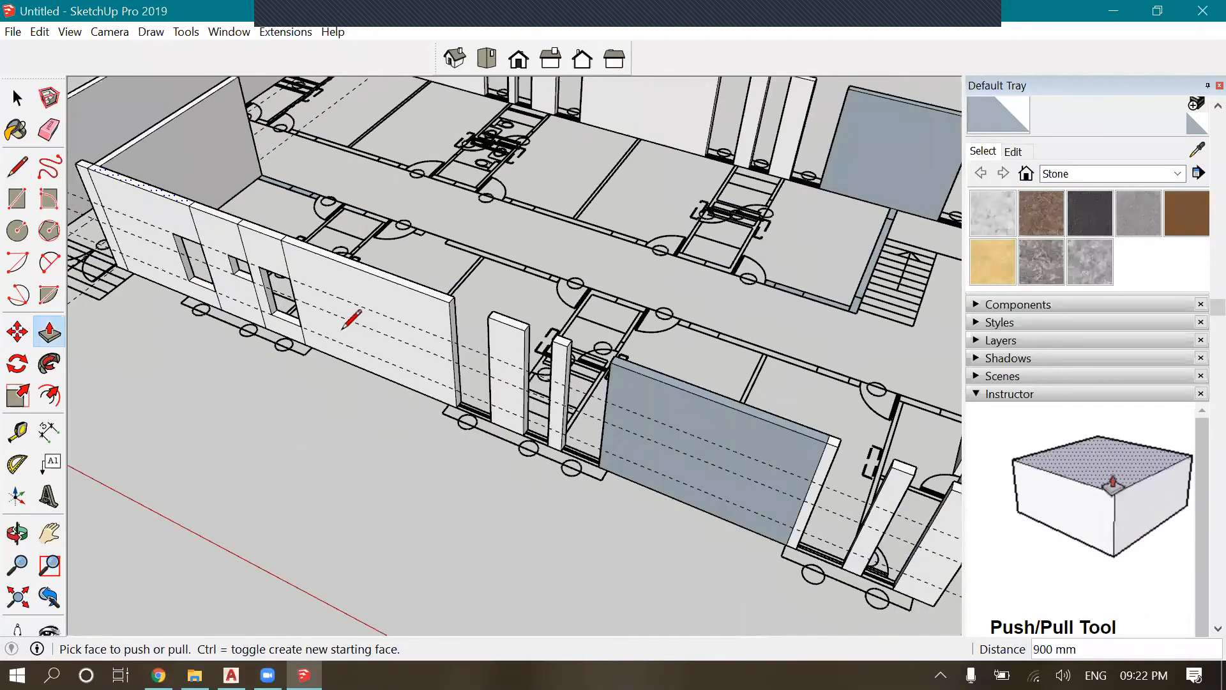
key("l")
scroll(345, 332, "up", 3)
left_click(338, 355)
left_click(355, 339)
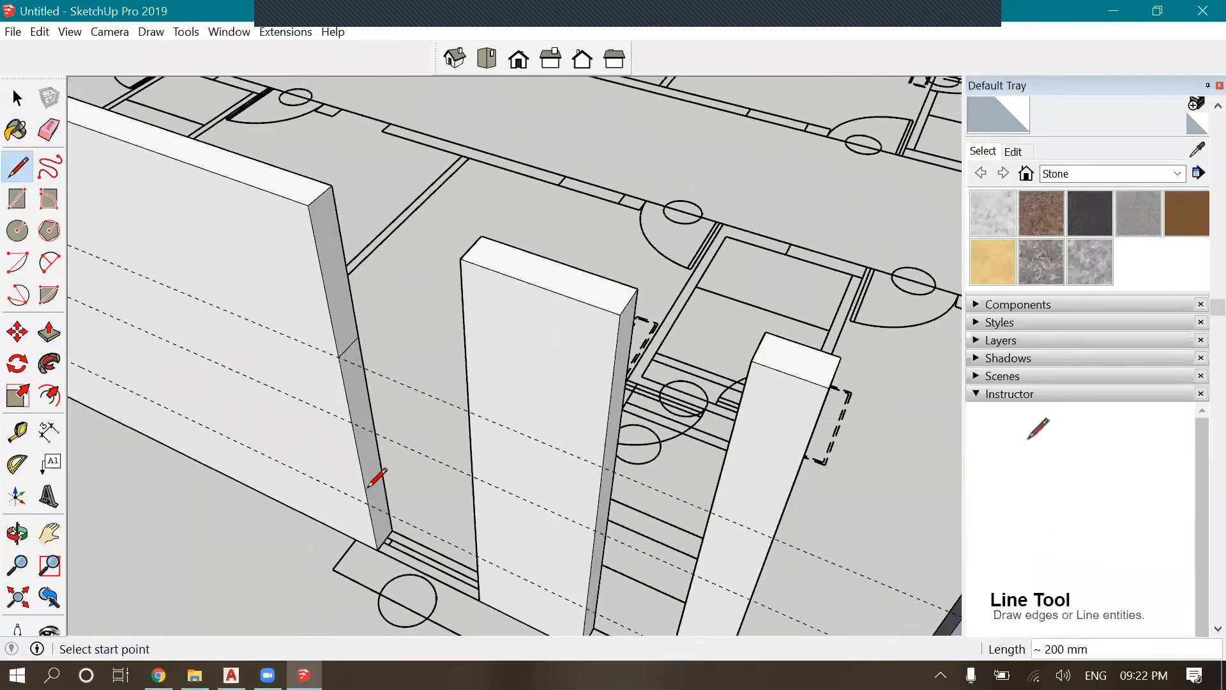
left_click(367, 502)
left_click(383, 487)
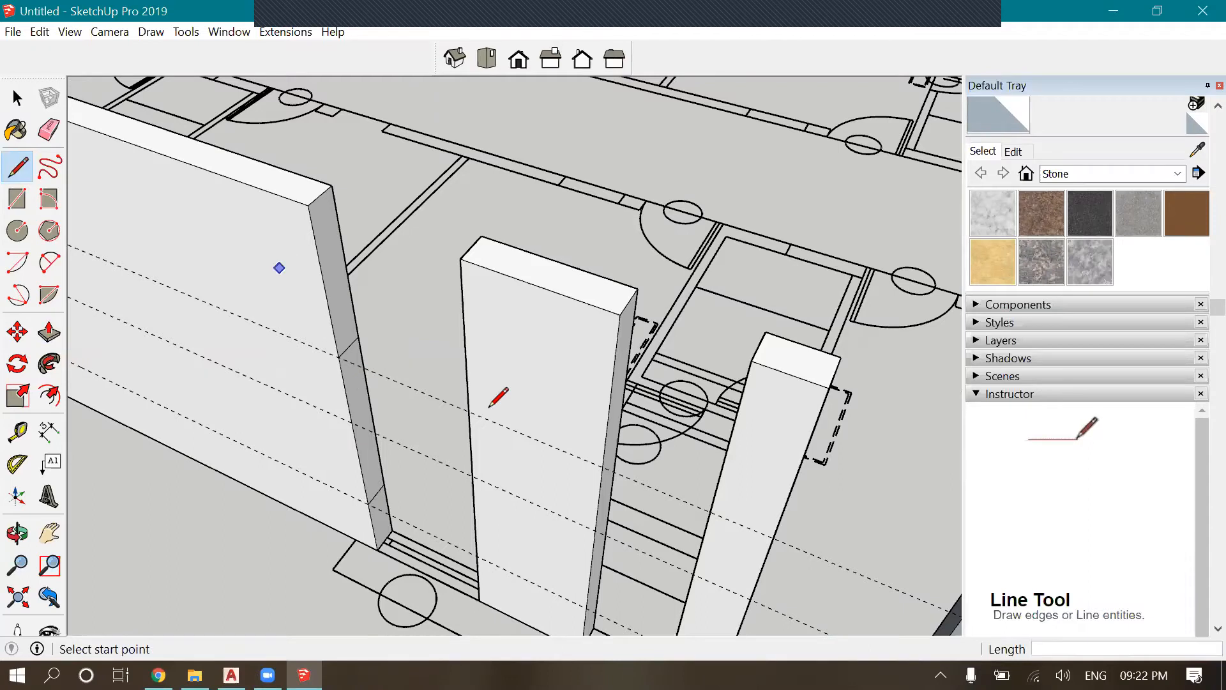
Draw 200 mm lines across the second wide pier's side face at the highest and middle guides to mark the ventilator
scroll(499, 394, "down", 2)
scroll(490, 400, "up", 2)
left_click(490, 400)
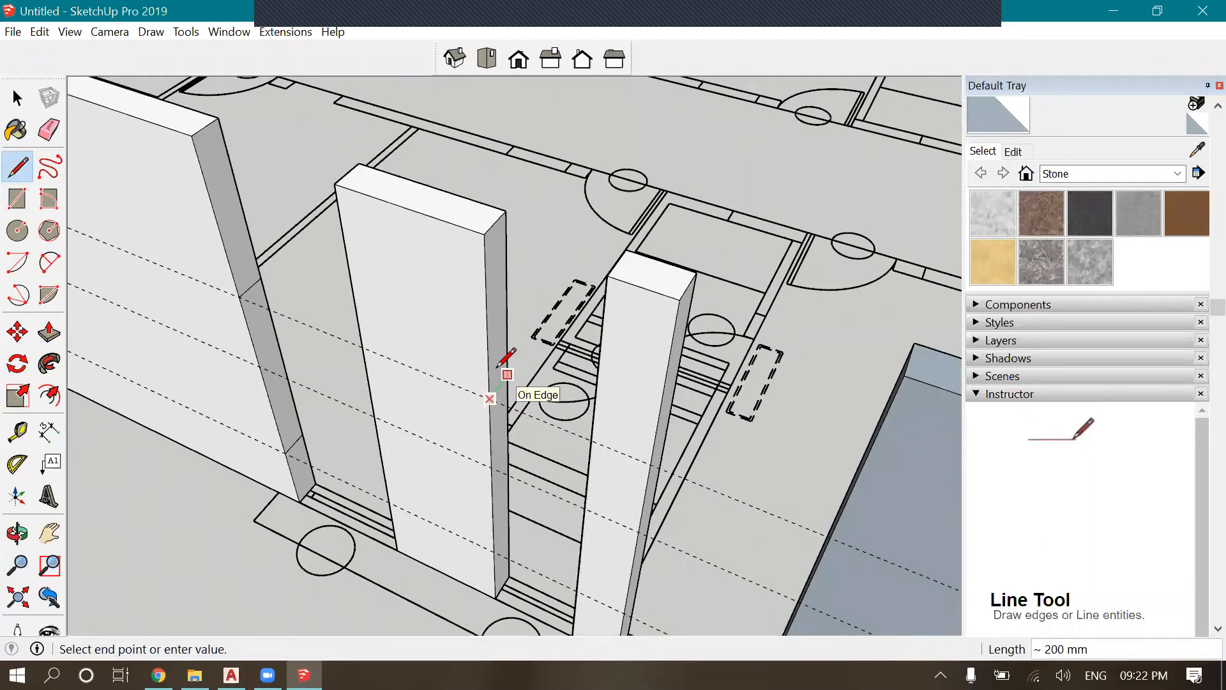
left_click(505, 364)
scroll(429, 405, "down", 2)
scroll(454, 412, "up", 2)
left_click(454, 407)
left_click(454, 400)
Draw 200 mm lines across the second narrow pier's side face at the highest and lowest guides for the window
scroll(454, 355, "down", 2)
scroll(455, 353, "up", 2)
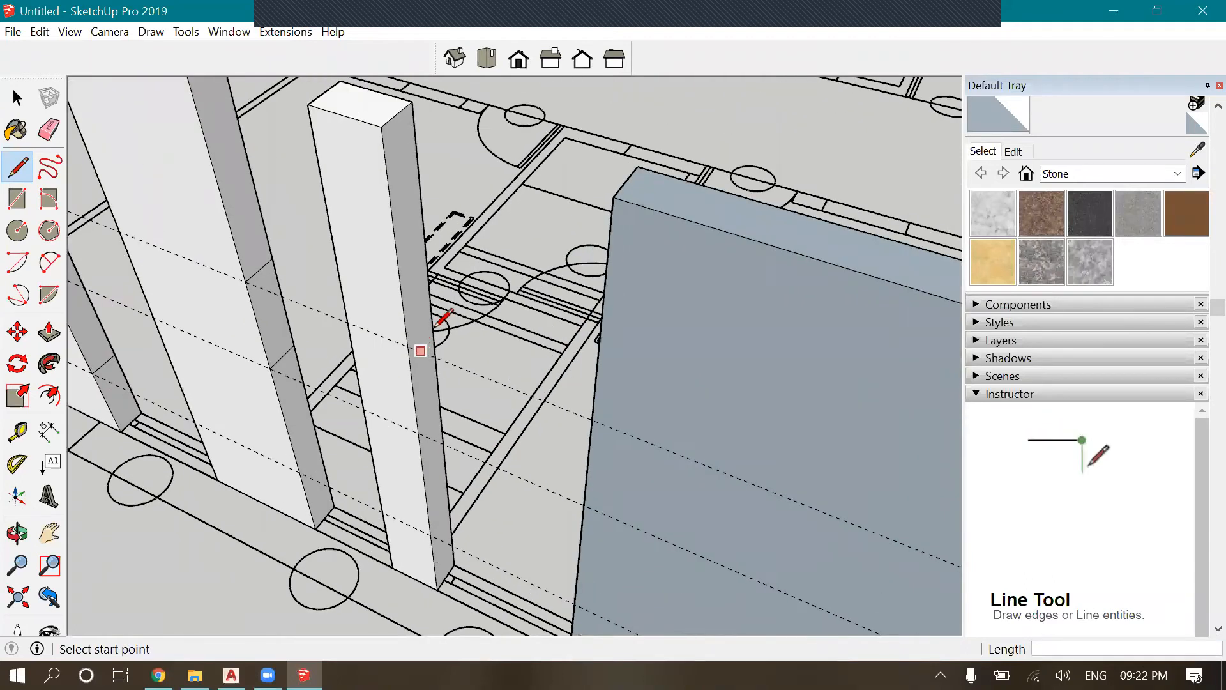
left_click(435, 321)
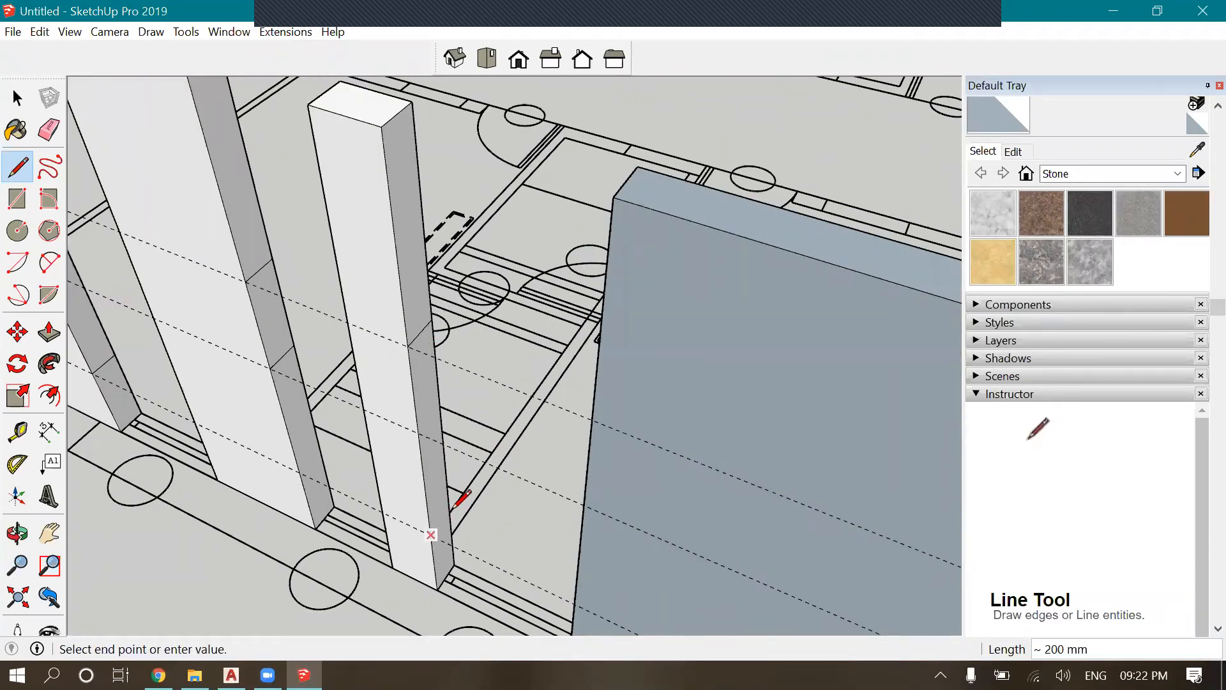
left_click(485, 487)
Push/Pull the second long wall's end faces above and below the window opening 900 mm to the second wide pier
scroll(459, 515, "down", 2)
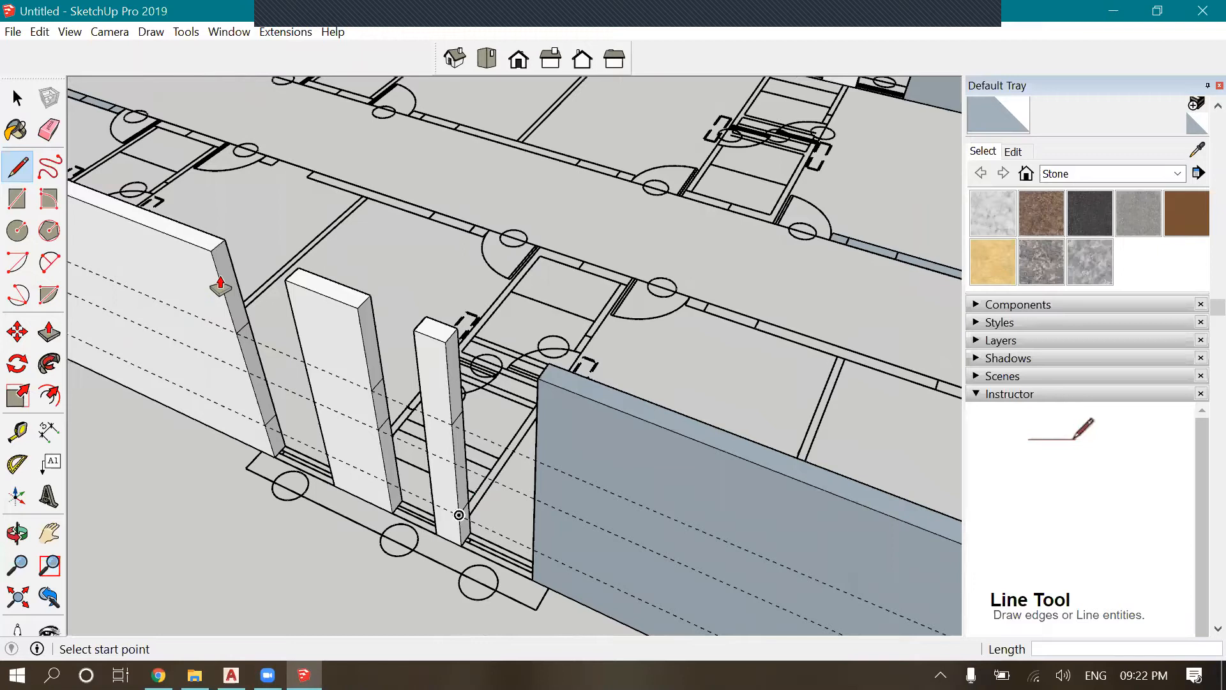
left_click(289, 286)
left_click(275, 438)
left_click(339, 489)
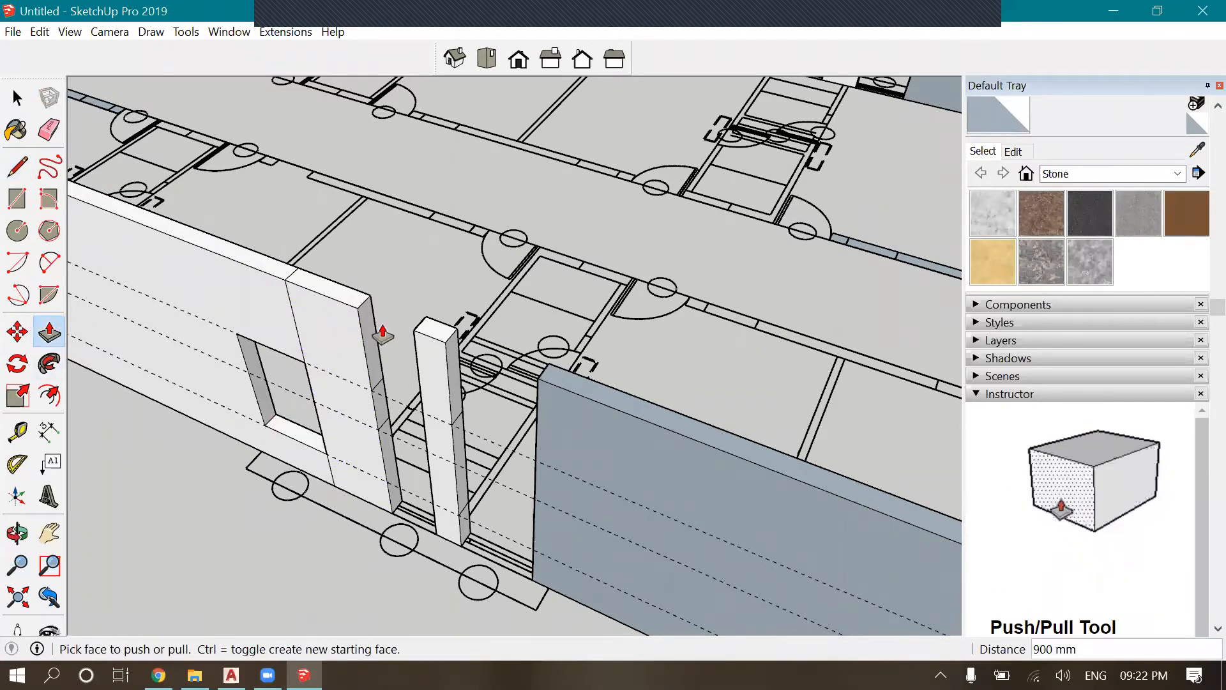
Extend the second wide pier's faces above and below the ventilator opening to the narrow pier with Push/Pull
scroll(384, 334, "up", 3)
left_click(364, 323)
left_click(394, 308)
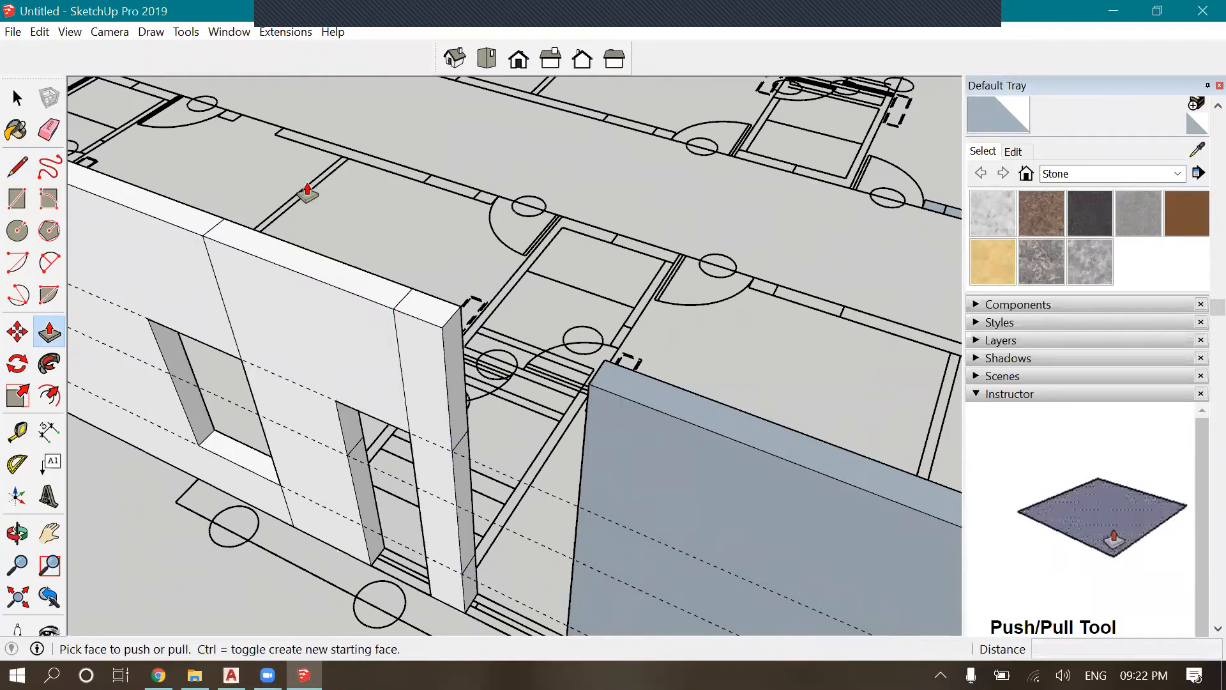
scroll(372, 441, "down", 2)
scroll(369, 456, "up", 2)
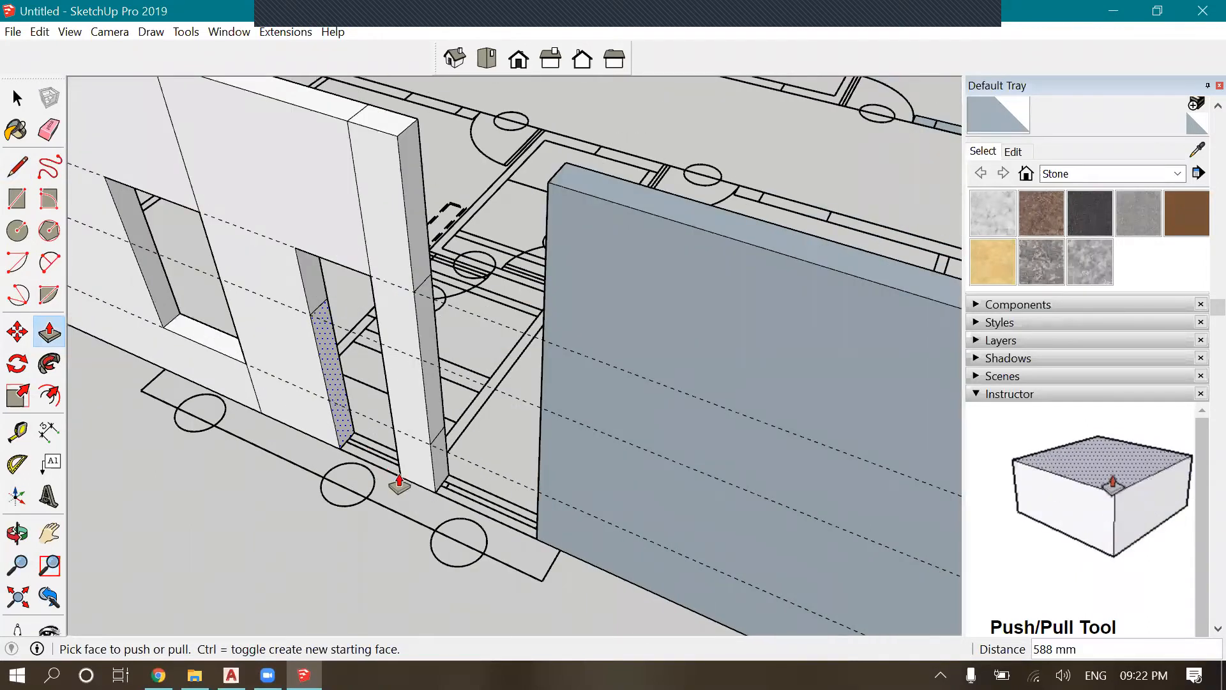
scroll(396, 476, "down", 3)
Push/Pull the second narrow pier's faces above and below the window opening 900 mm to the grey wall
left_click(339, 287)
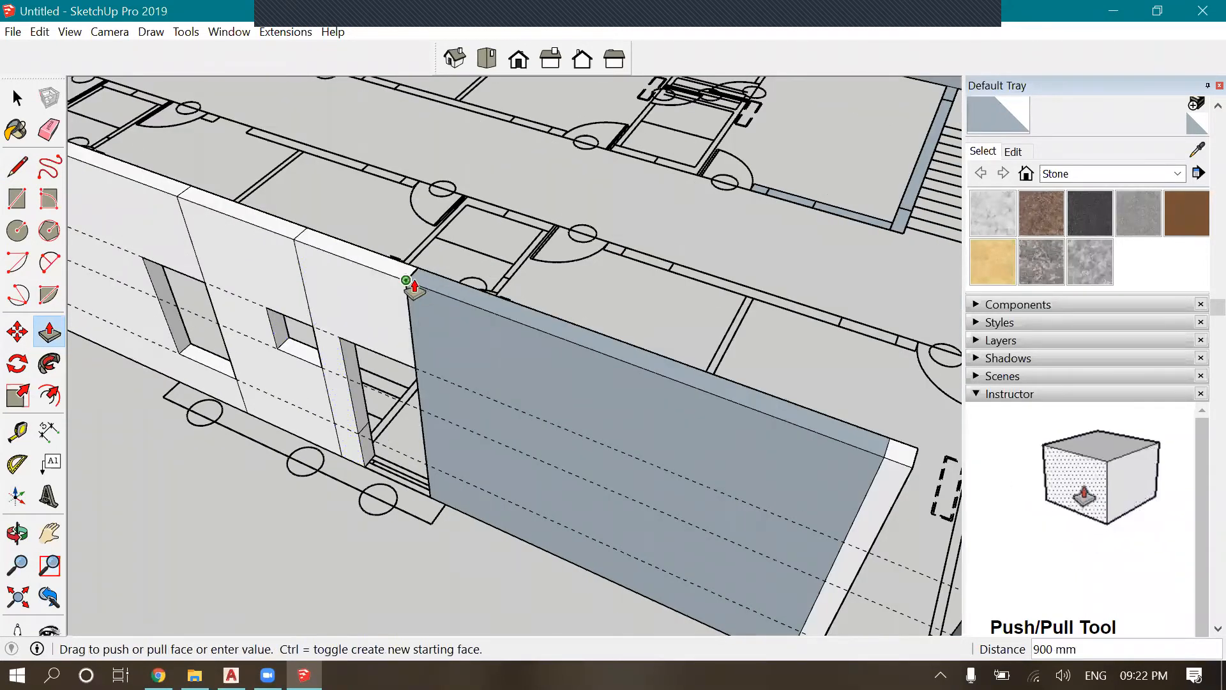
left_click(409, 291)
left_click(362, 455)
double_click(362, 455)
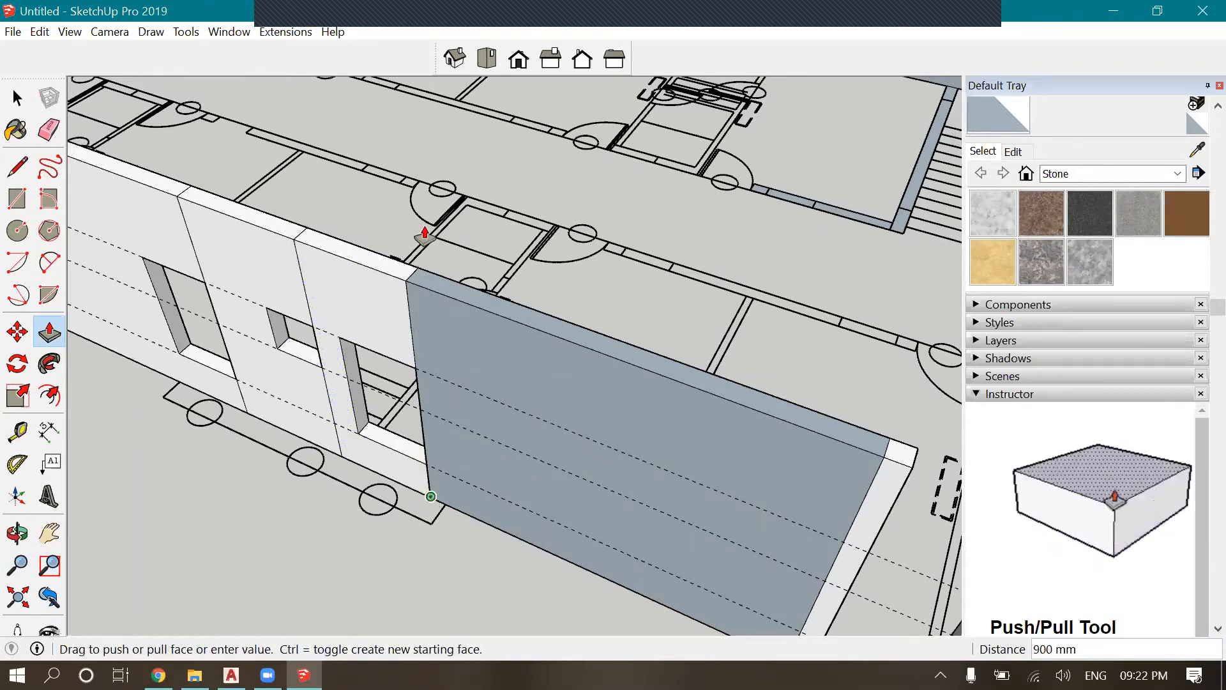
Draw a 200 mm line across the wall end face beside the stair entrance at the highest guide
scroll(426, 548, "down", 3)
scroll(474, 509, "down", 5)
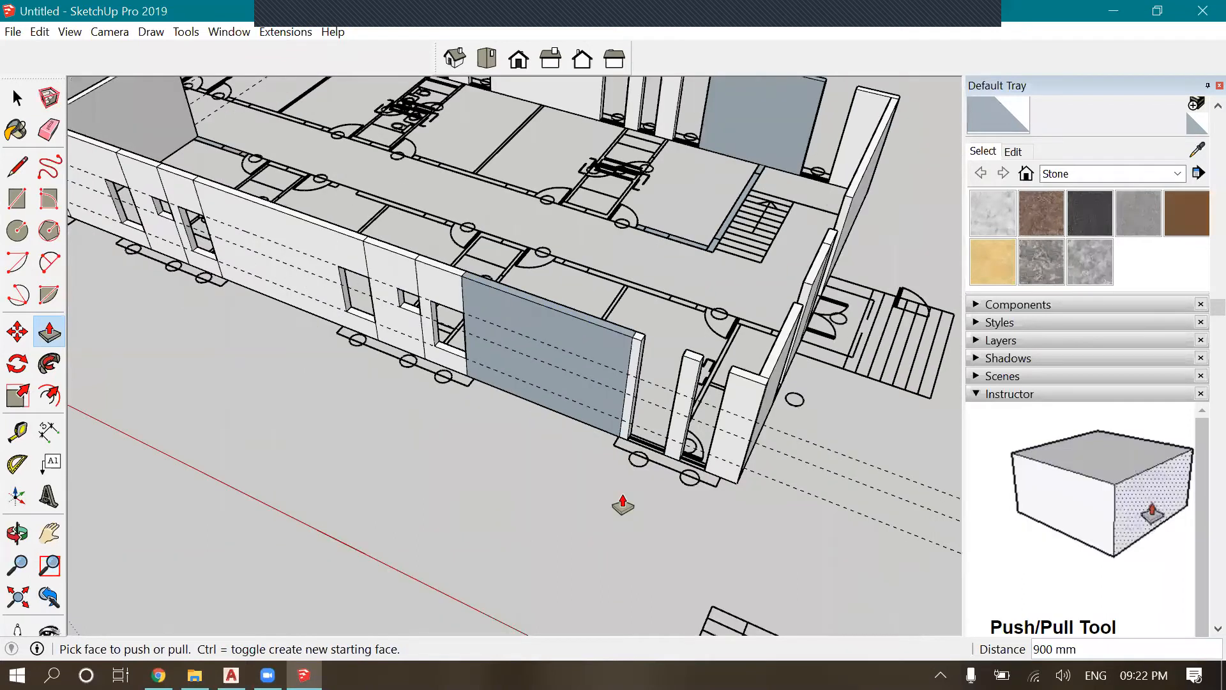
scroll(77, 211, "up", 3)
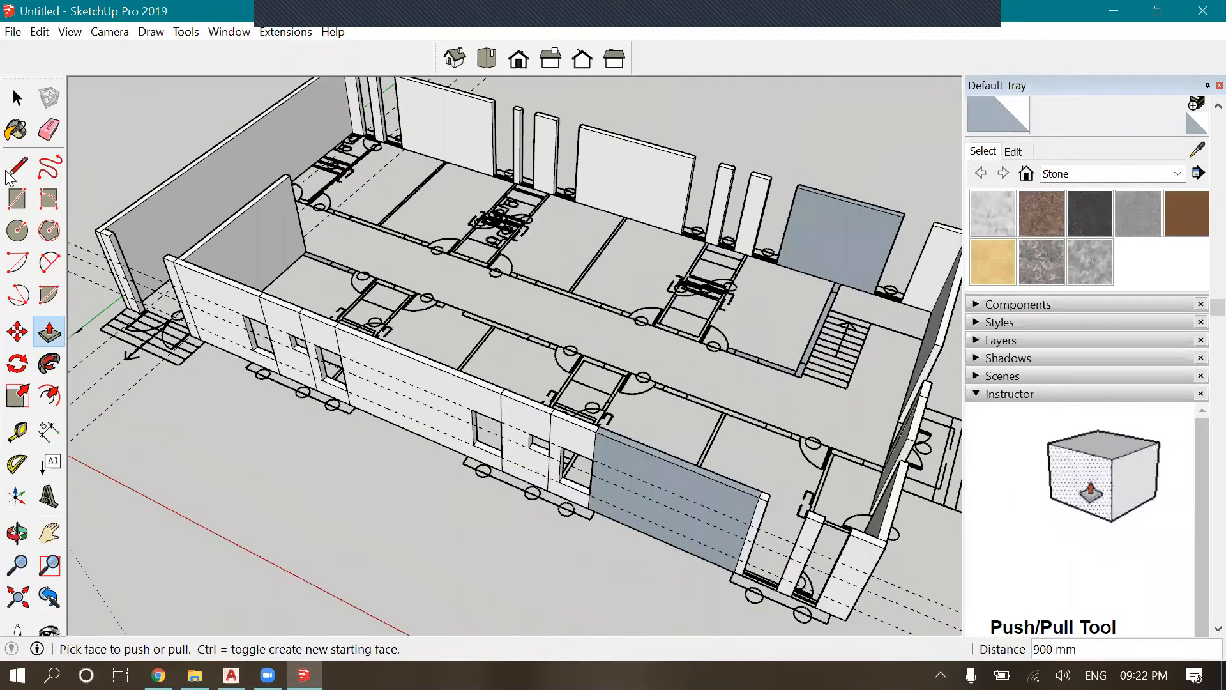
left_click(17, 166)
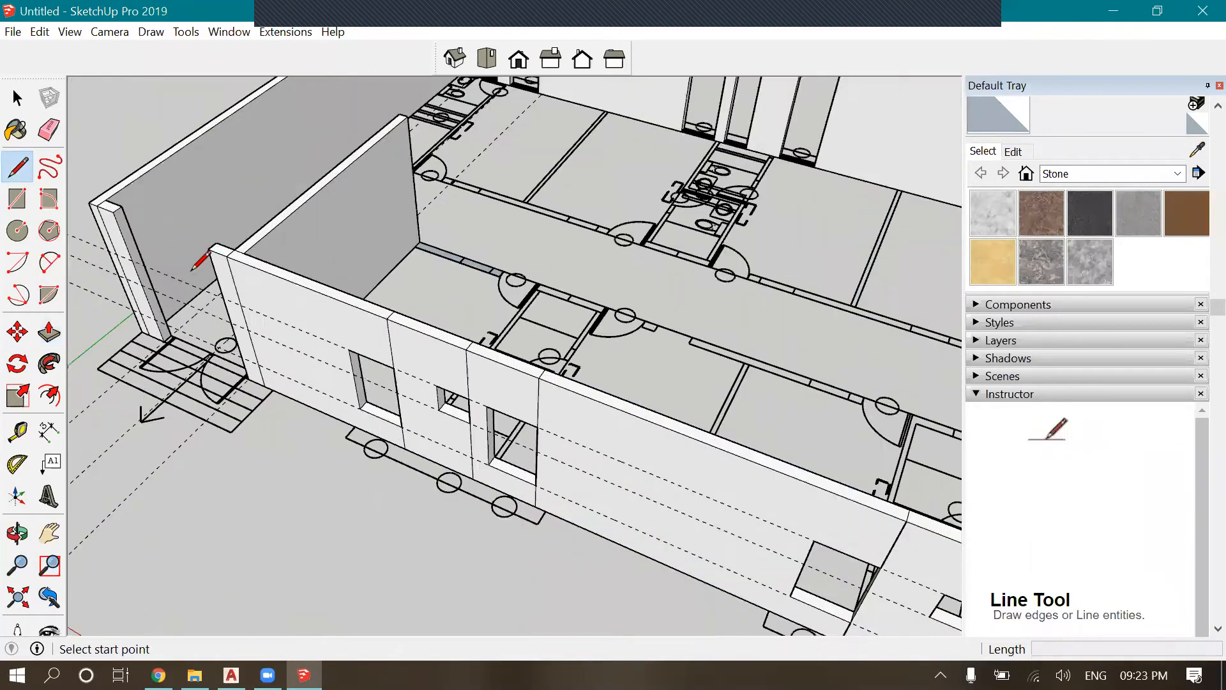
scroll(195, 265, "up", 4)
left_click(188, 269)
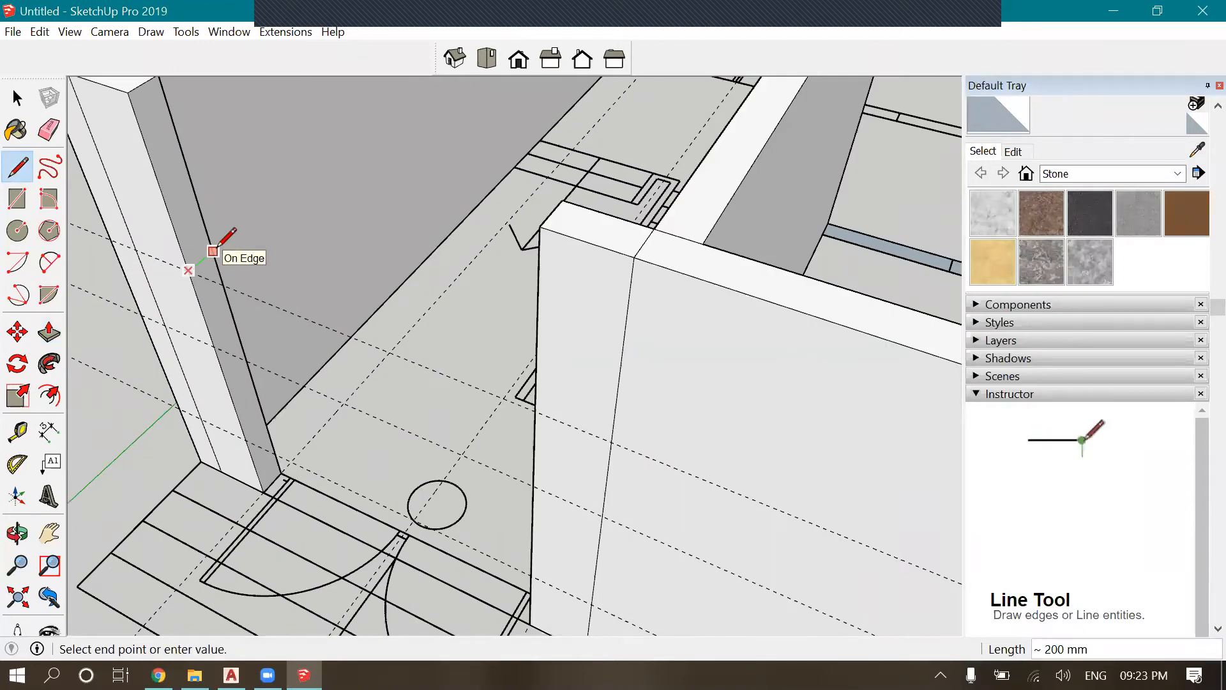
left_click(213, 251)
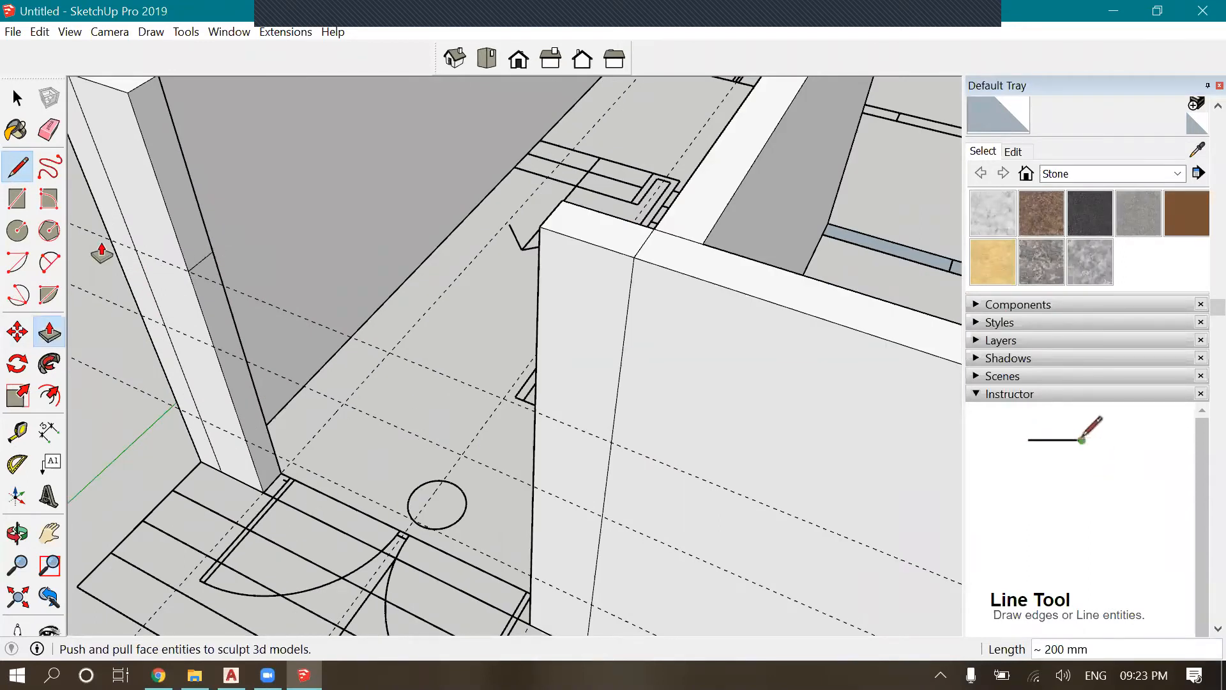
Draw a rectangle about 200 mm deep bridging the entrance between both wall ends at the highest guide
left_click(49, 332)
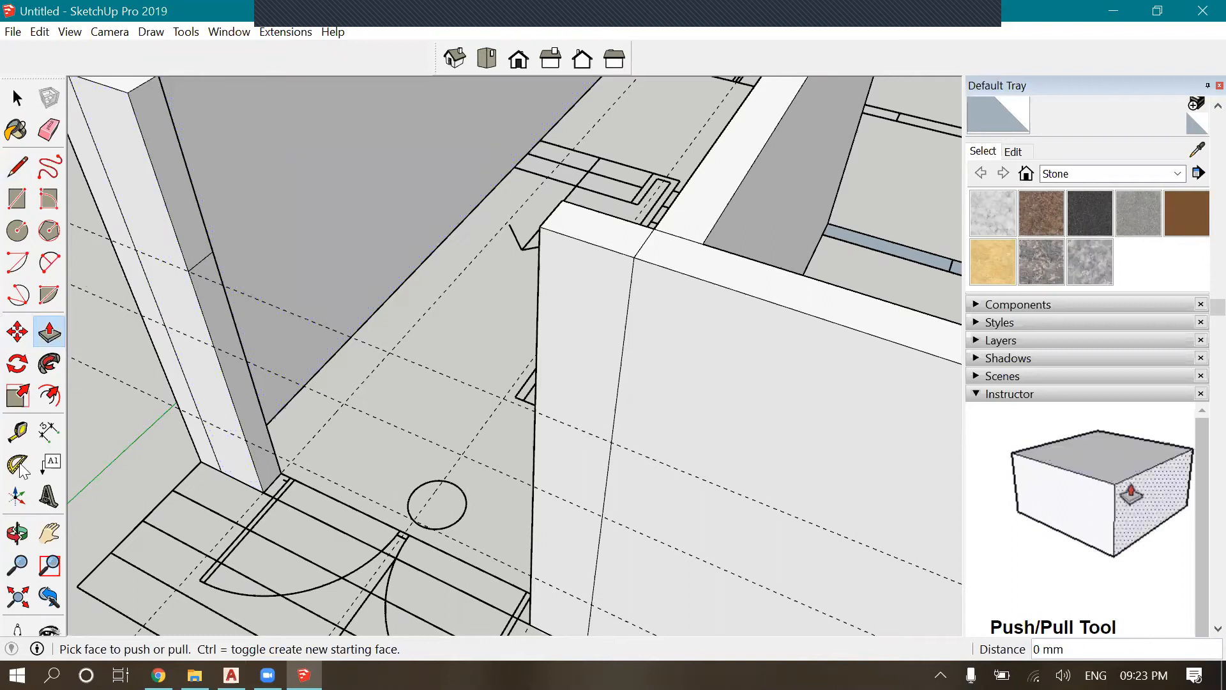
middle_click(418, 329)
scroll(418, 328, "down", 2)
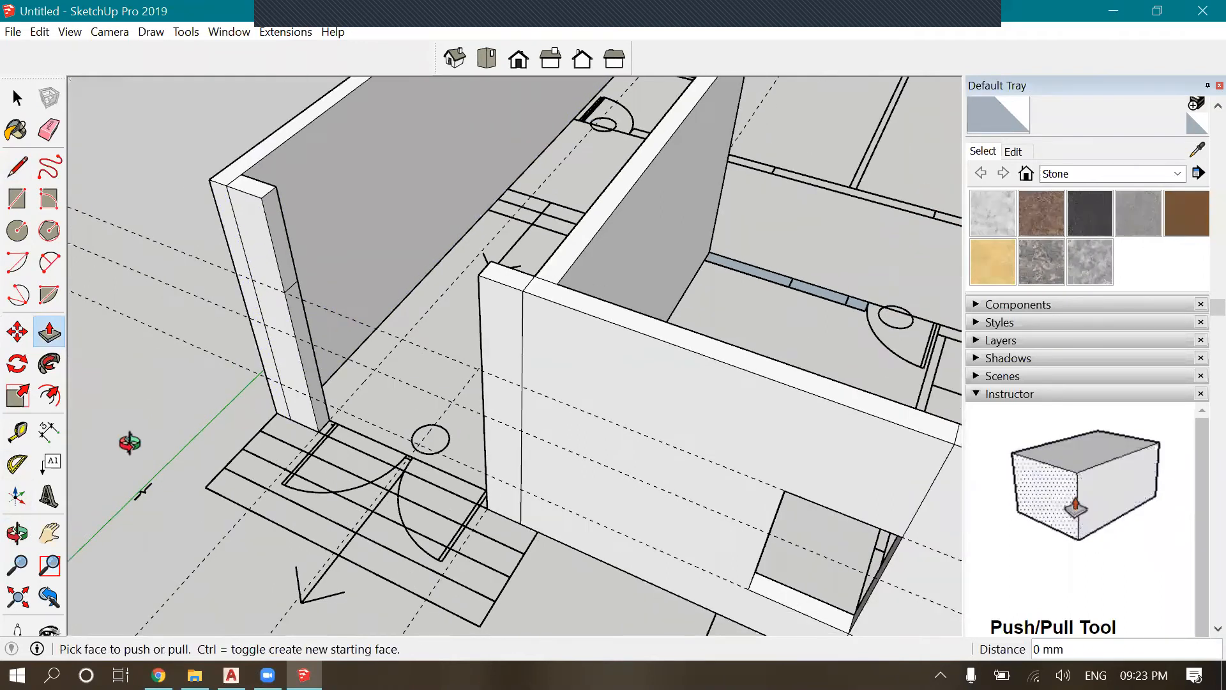
key("o")
left_click_drag(492, 348, 383, 307)
left_click(19, 203)
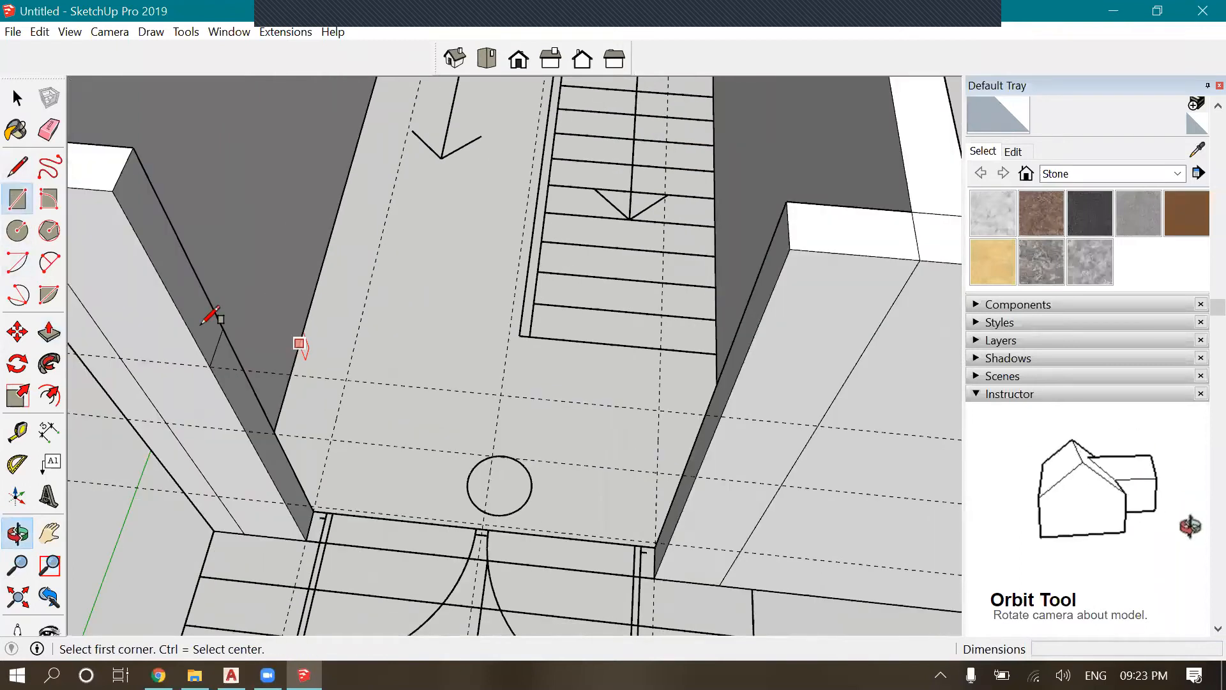
left_click(222, 328)
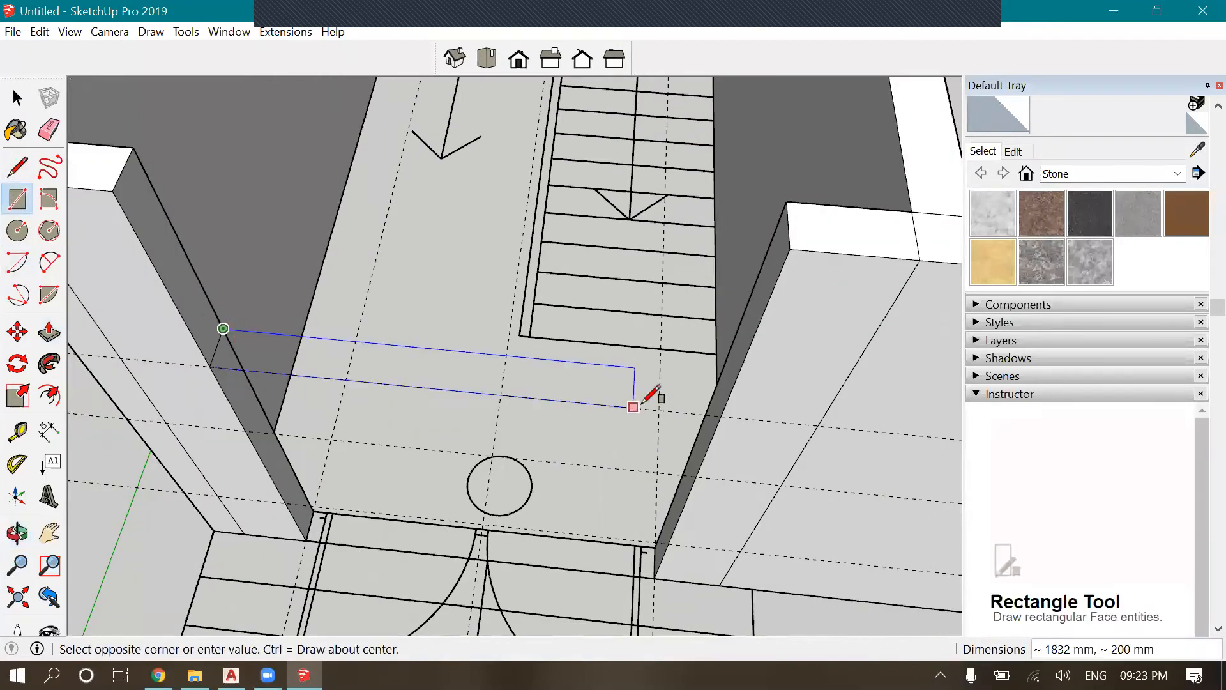
left_click(721, 416)
Try to thicken the bridging rectangle over the entrance with Push/Pull, then undo the thickening and the rectangle
left_click(49, 331)
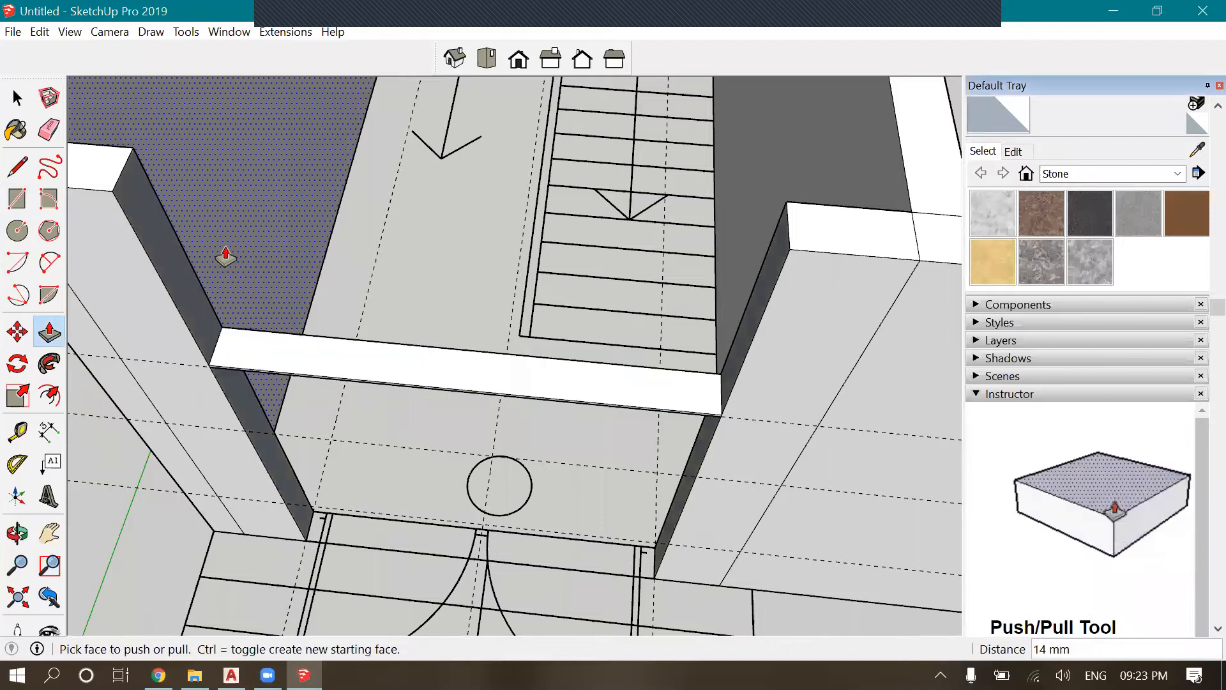
left_click_drag(309, 359, 288, 265)
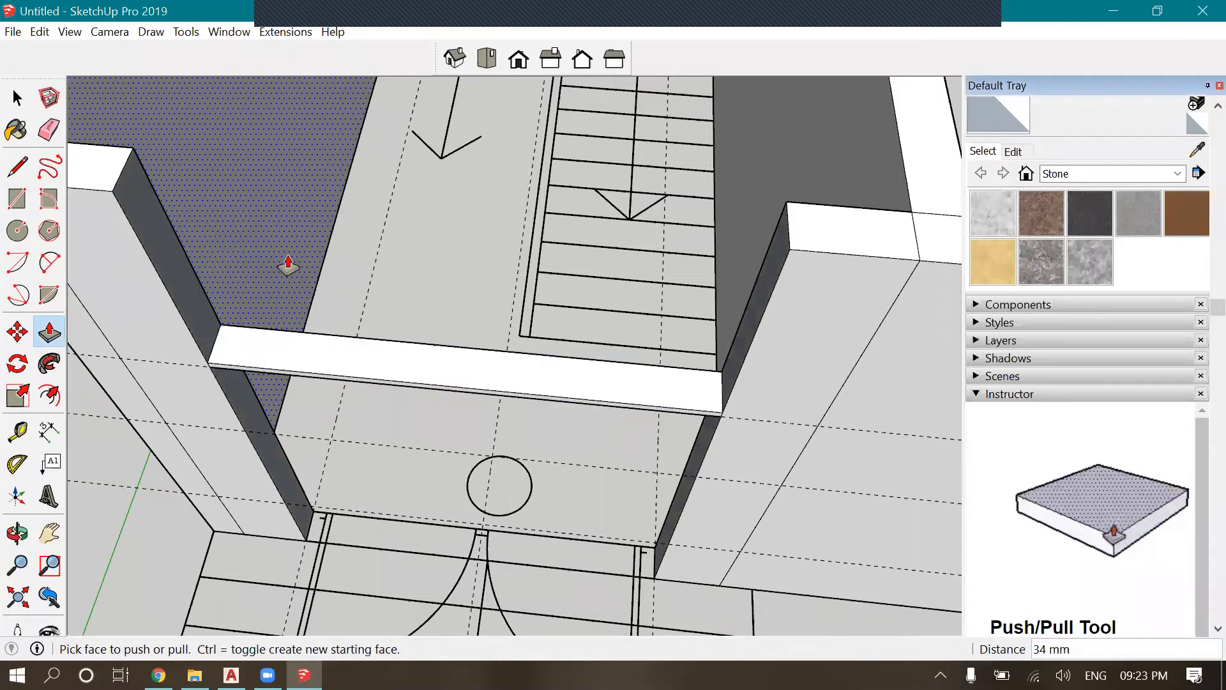
key("ctrl+z")
key("ctrl+z")
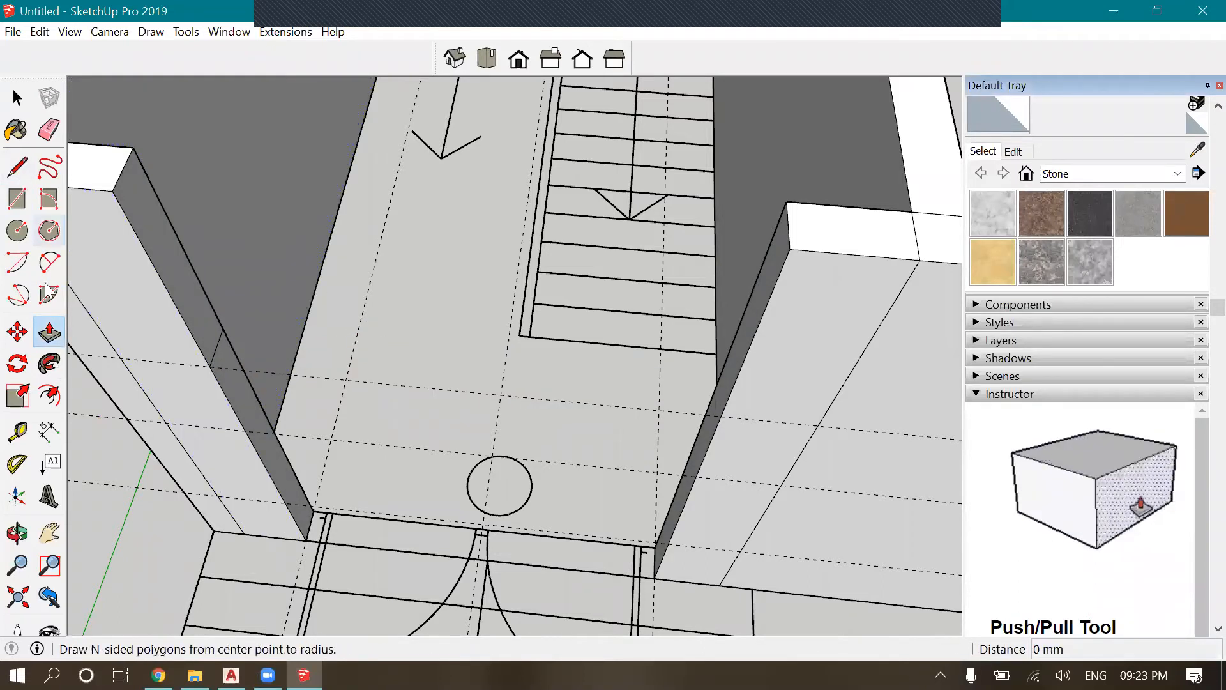
Push/Pull the wall end face above the entrance line 2200 mm across to the opposite wall
left_click(188, 299)
scroll(520, 268, "down", 2)
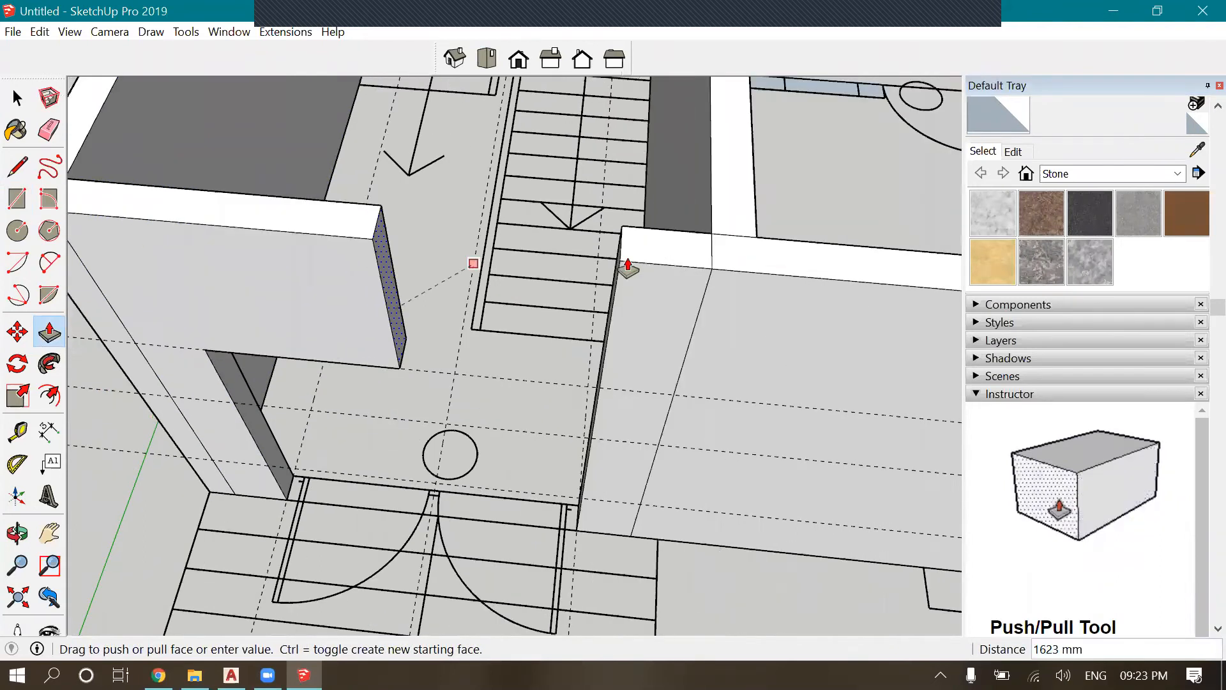
left_click(616, 307)
scroll(588, 192, "down", 3)
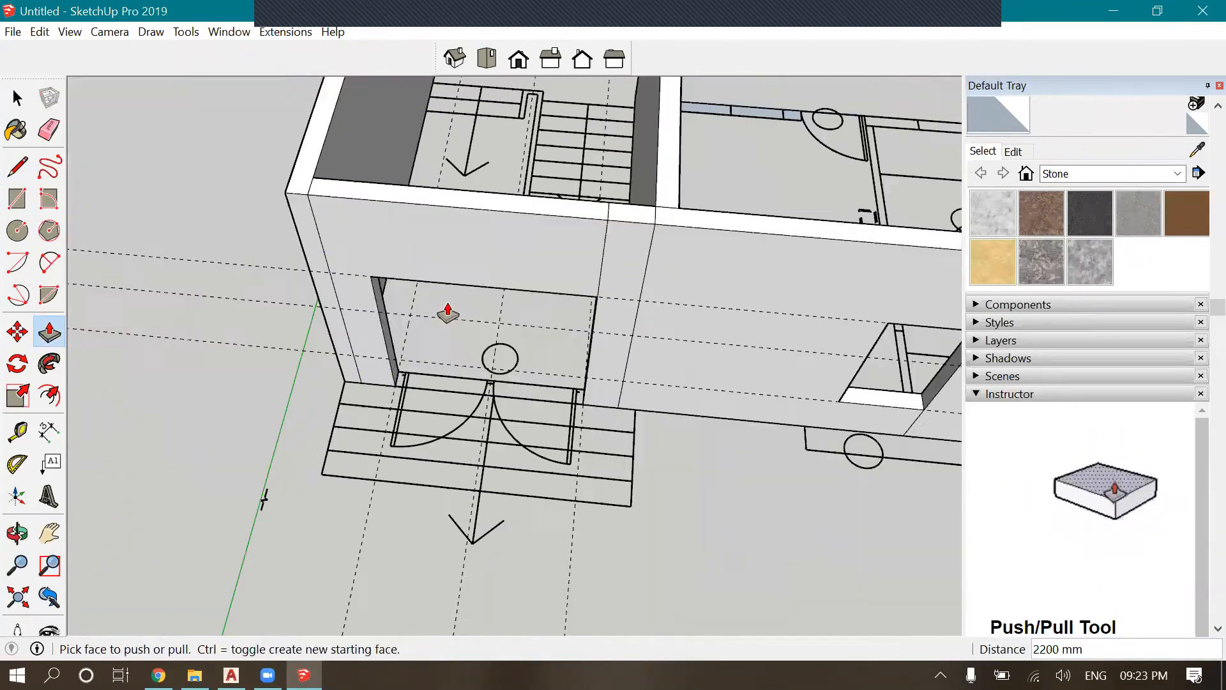
Draw 200 mm lines across the long wall's end face near the building corner at the highest and lowest guides
key("o")
left_click_drag(136, 313, 746, 485)
scroll(348, 334, "up", 3)
scroll(446, 351, "up", 3)
left_click_drag(450, 354, 454, 416)
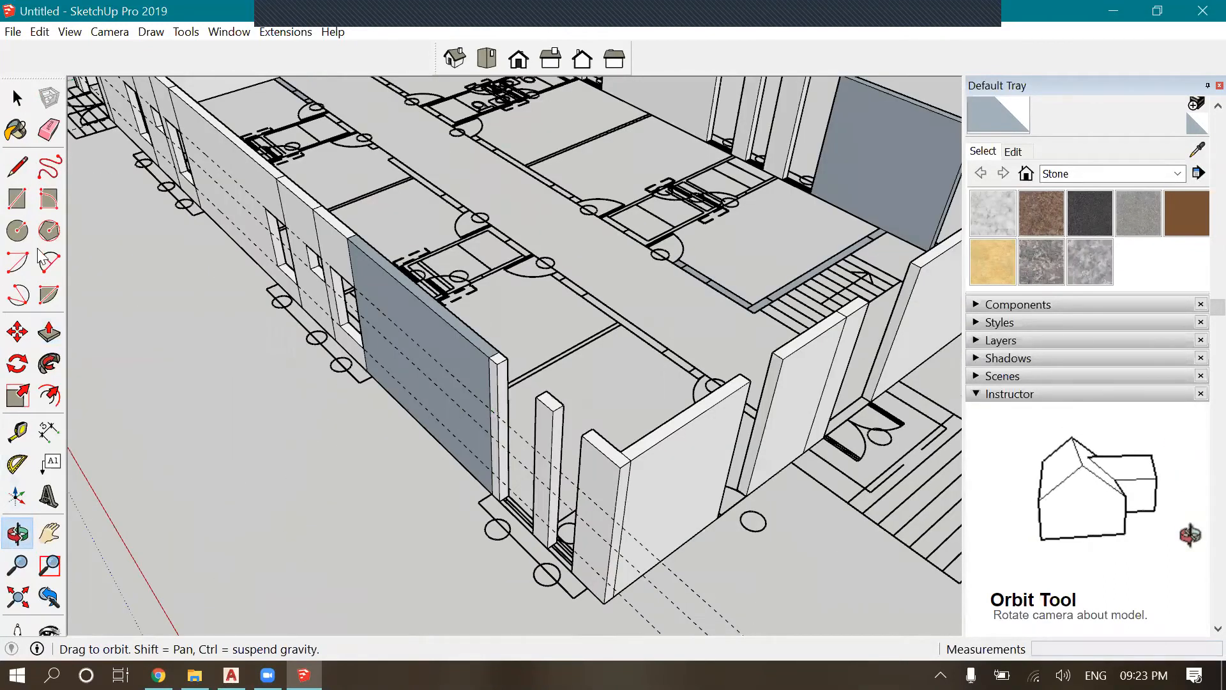
scroll(473, 460, "up", 5)
key("l")
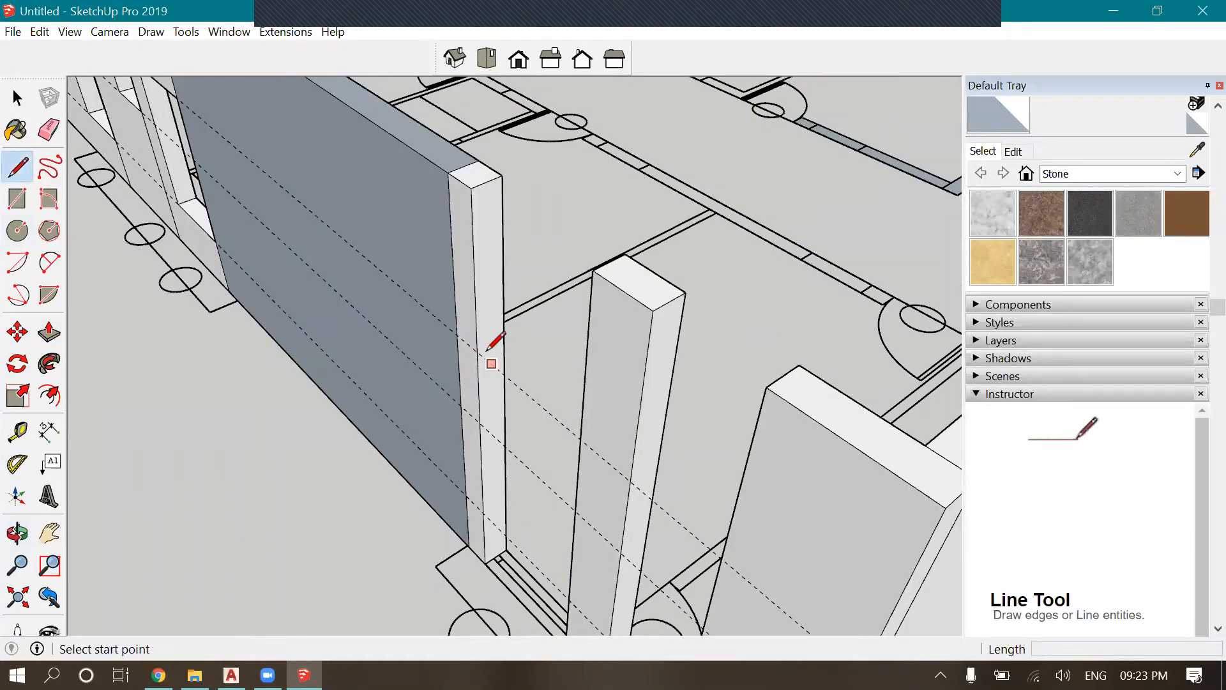
left_click(479, 351)
left_click(504, 337)
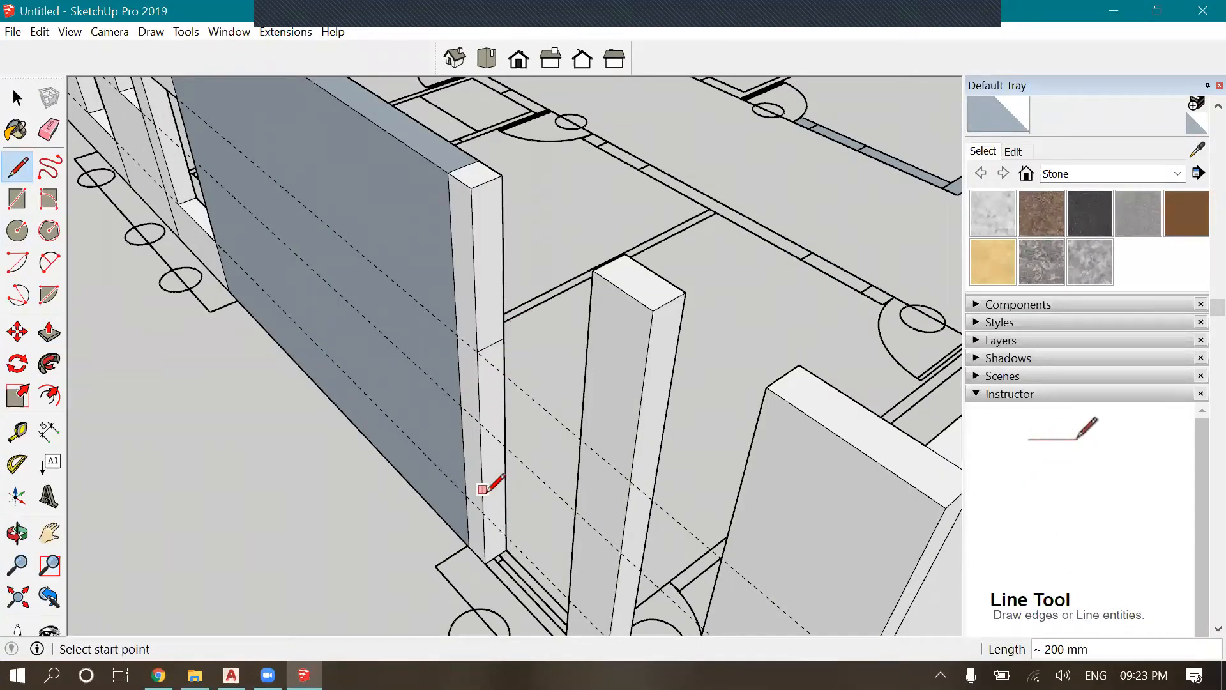
scroll(483, 495, "up", 2)
left_click(500, 467)
scroll(600, 399, "down", 2)
scroll(566, 440, "up", 2)
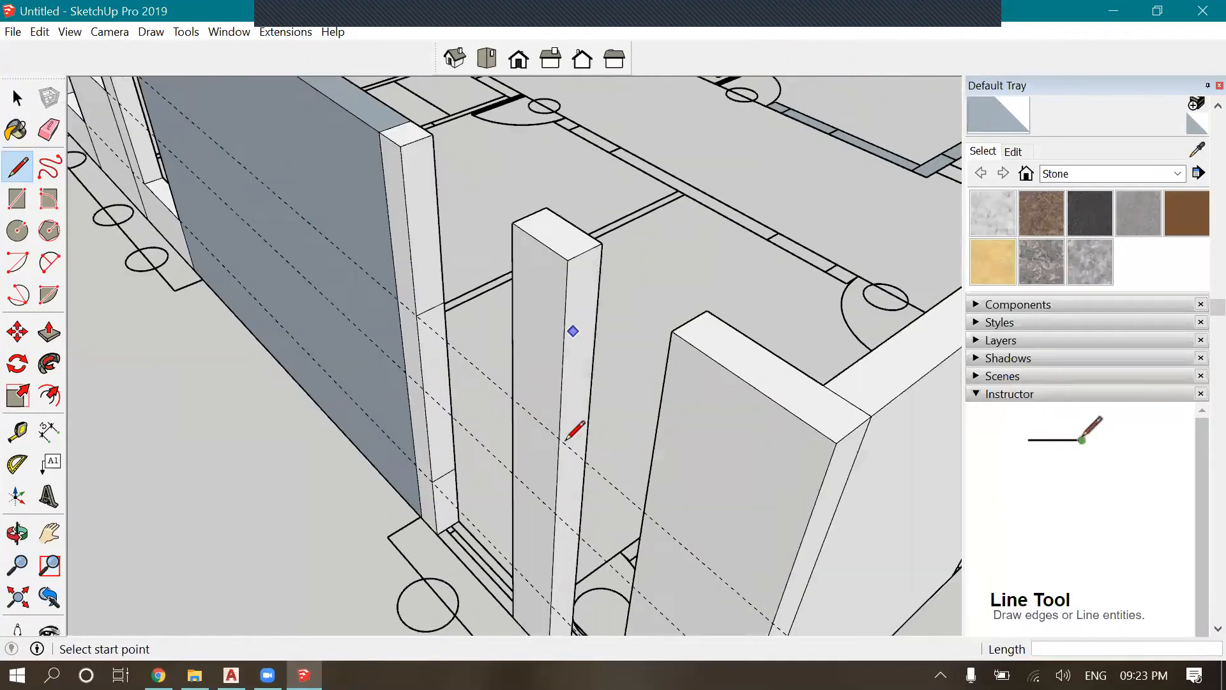
Draw lines across the end face of the narrow wall pier near the corner at the highest and middle guides
left_click(590, 421)
left_click(575, 429)
scroll(583, 432, "down", 2)
scroll(574, 447, "up", 2)
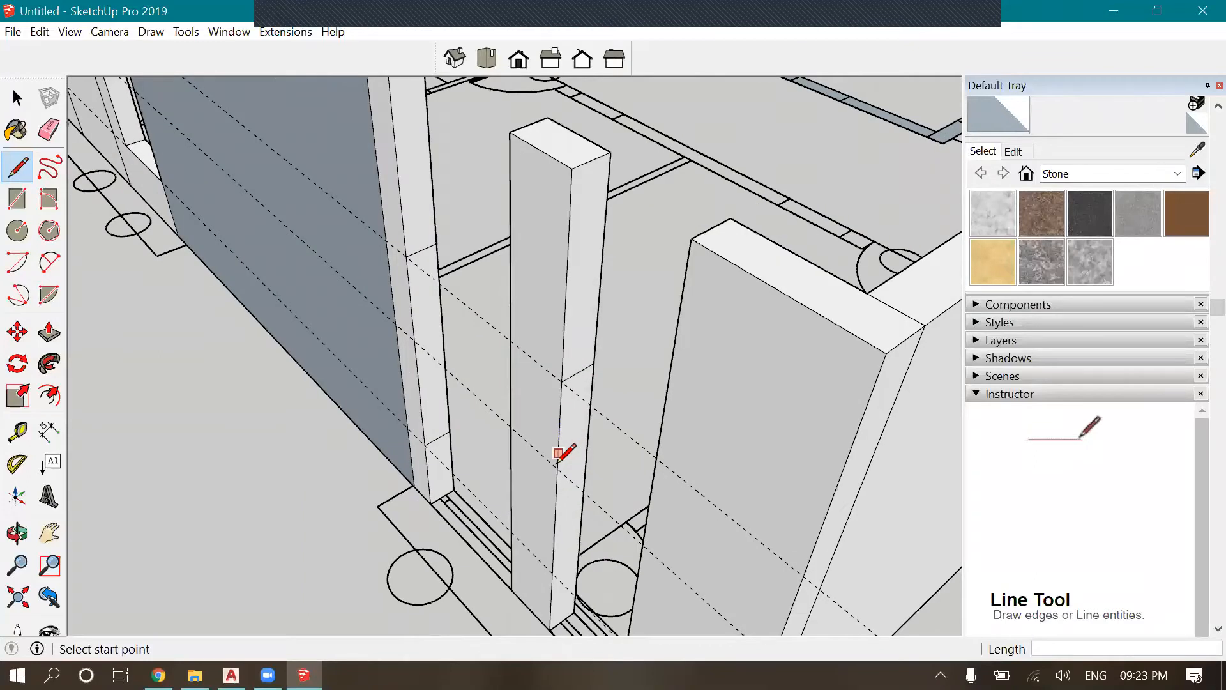
left_click(557, 468)
key("Escape")
scroll(389, 404, "down", 3)
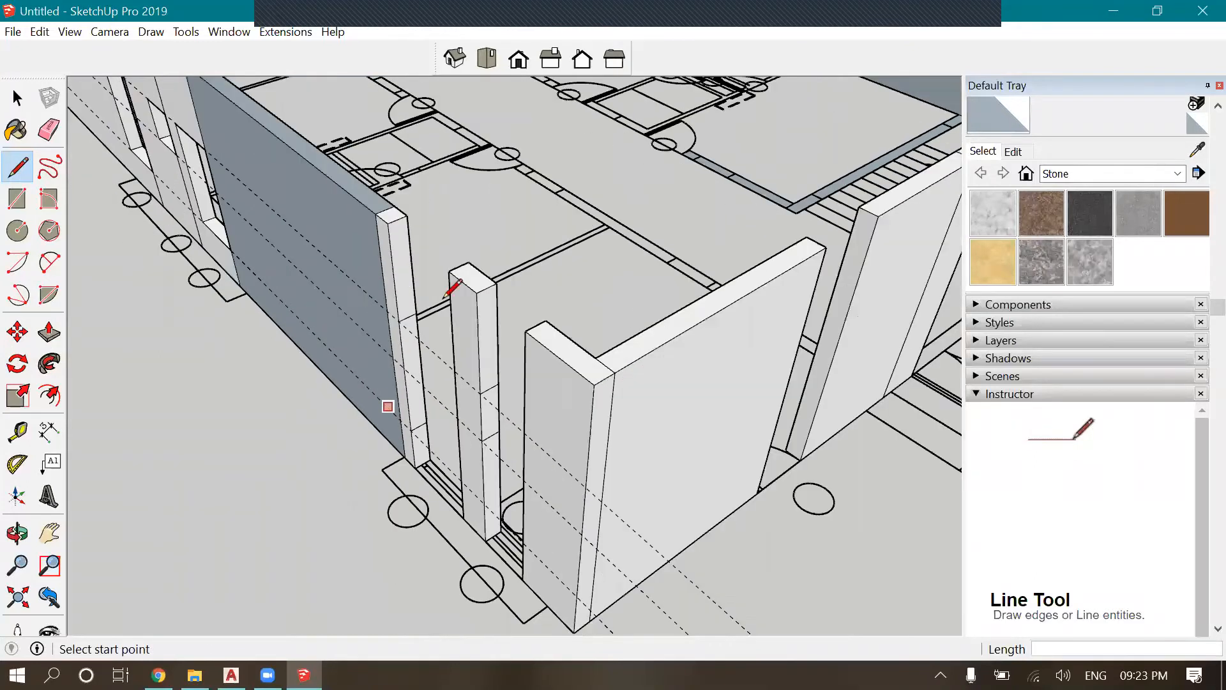
Push/Pull the long wall's end faces above and below the window opening 900 mm across to the narrow pier
left_click(49, 332)
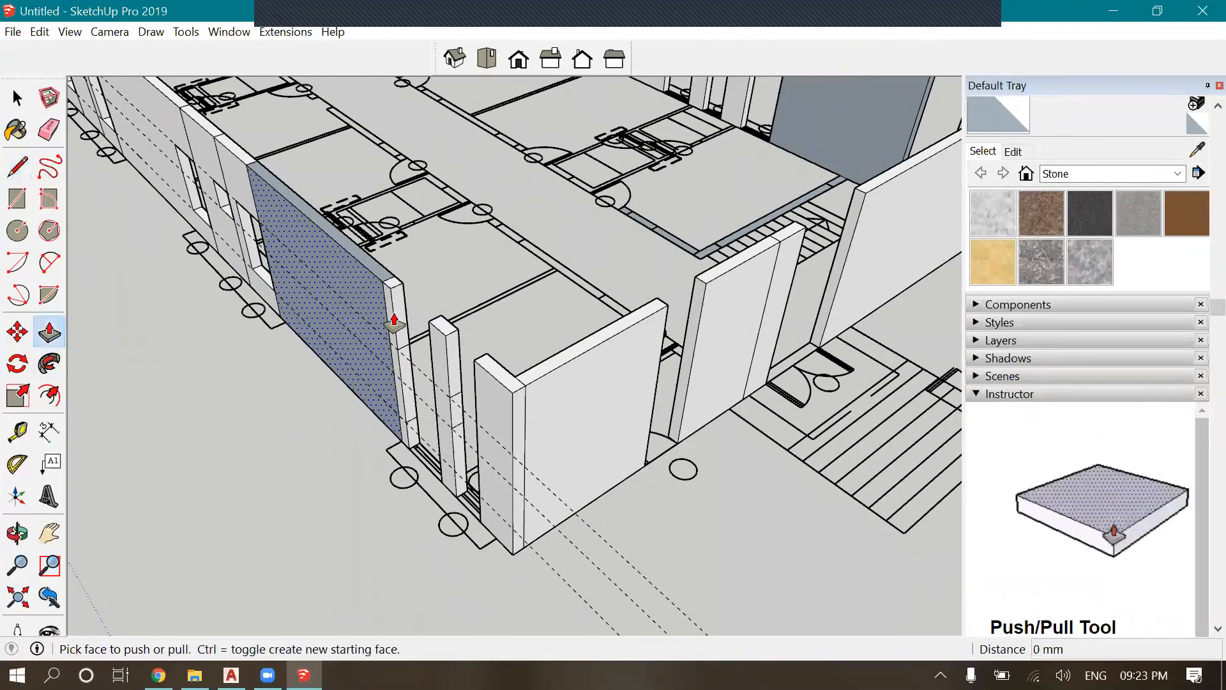
left_click(416, 350)
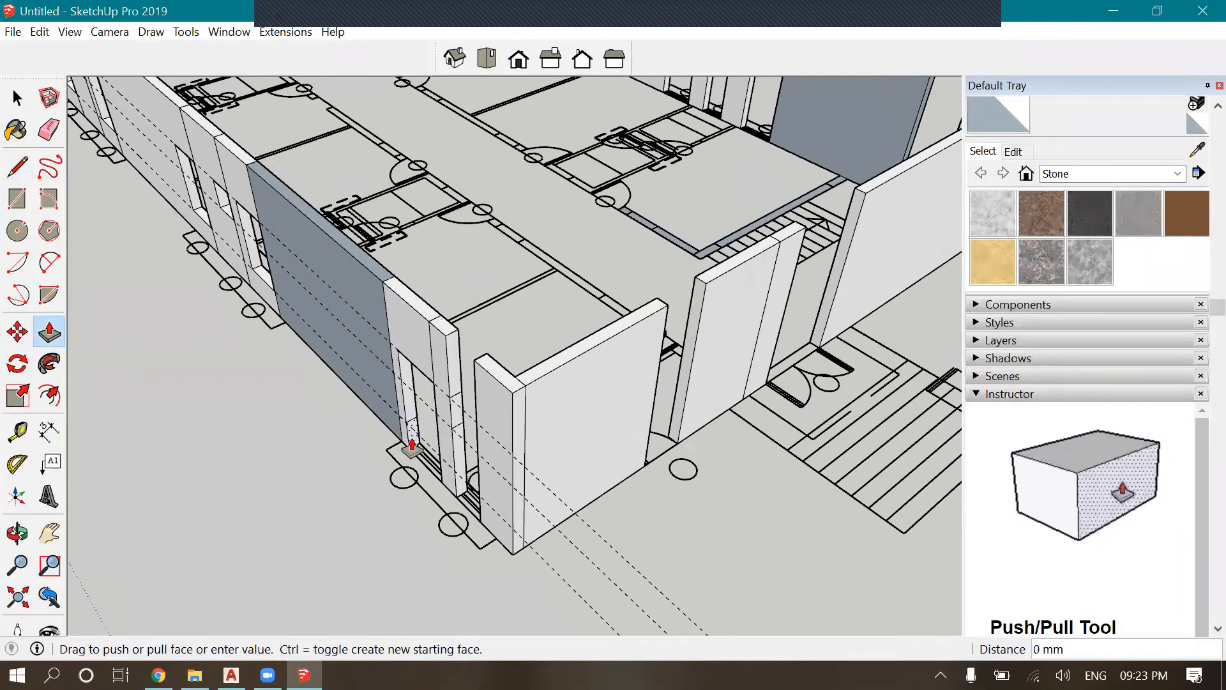
type("900")
key("Return")
scroll(459, 316, "up", 3)
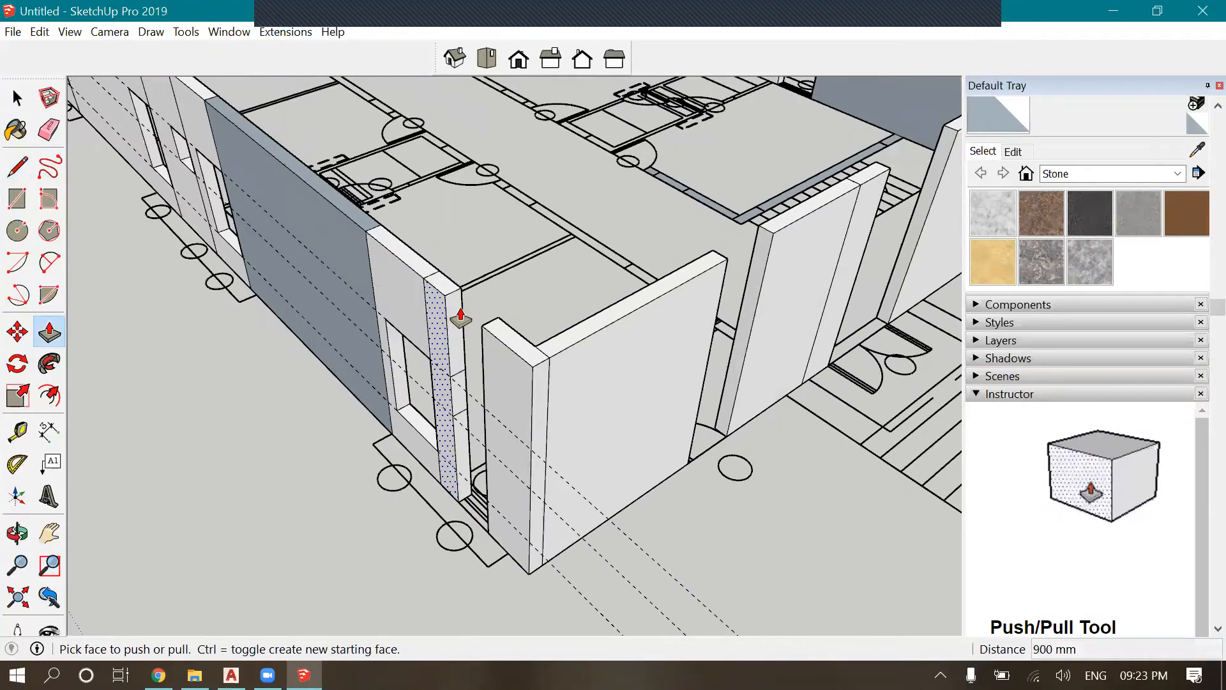
Push/Pull the narrow pier's end faces above and below the ventilator opening across to the corner wall
left_click(500, 307)
left_click(472, 514)
left_click(493, 575)
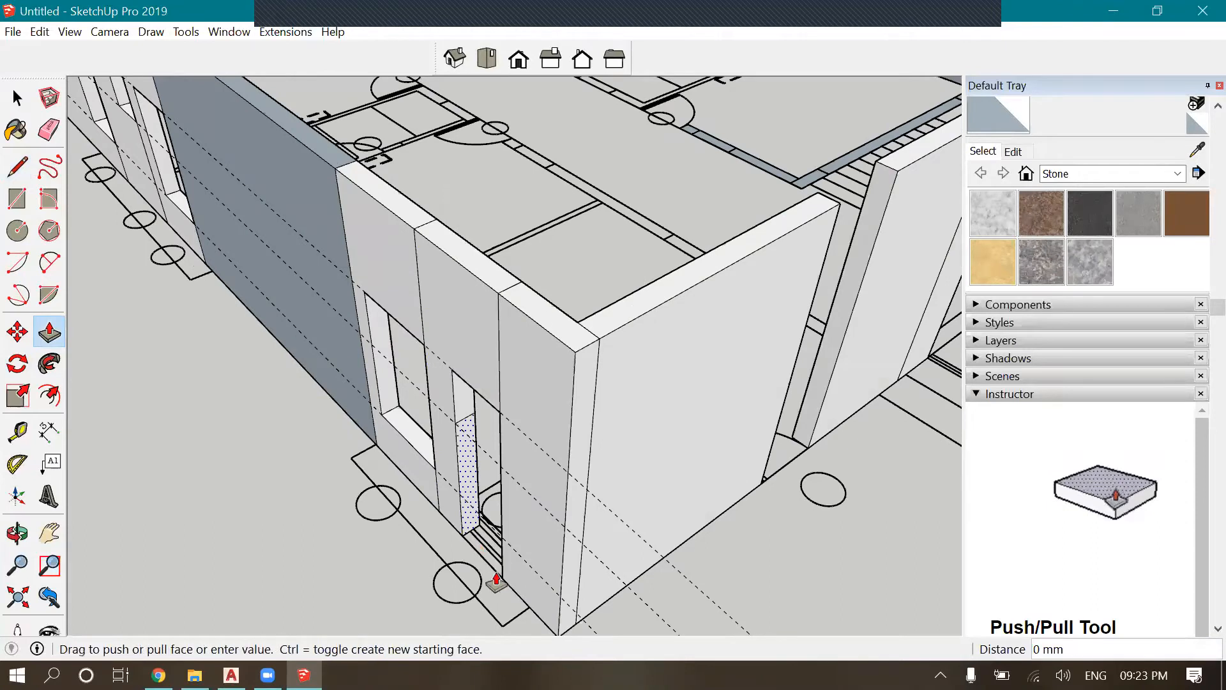
Push/Pull the wall section beneath the small ventilator opening 600 mm across to the neighbouring wall
left_click(502, 578)
scroll(793, 574, "down", 5)
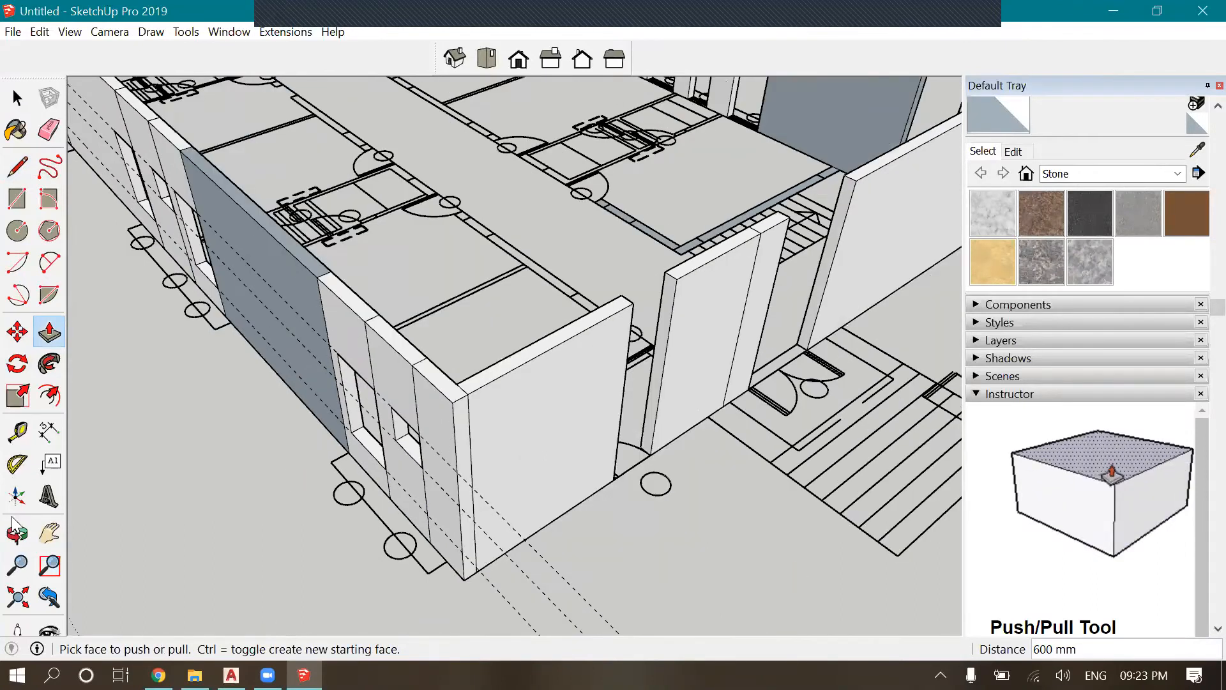
Switch to AutoCAD and examine the legend's door sizes and lintel levels and the door tags around the ground floor entrance and store room
middle_click_drag(334, 511, 699, 553)
middle_click_drag(739, 377, 240, 506)
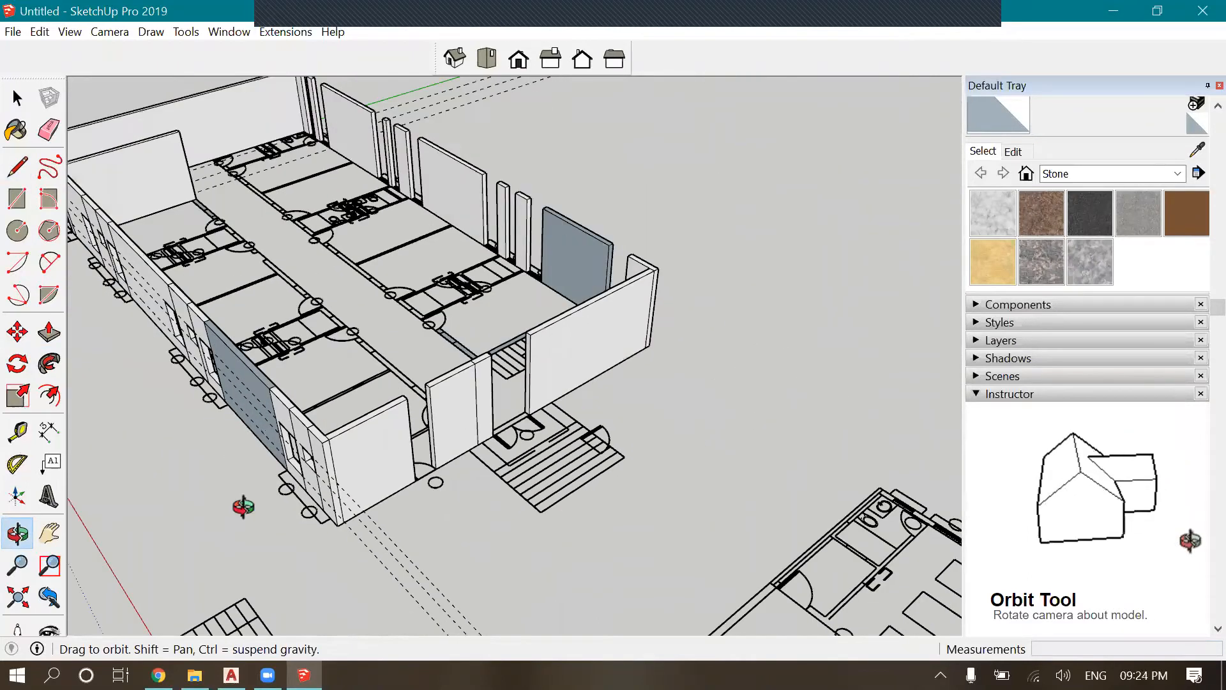
middle_click_drag(241, 416, 429, 502)
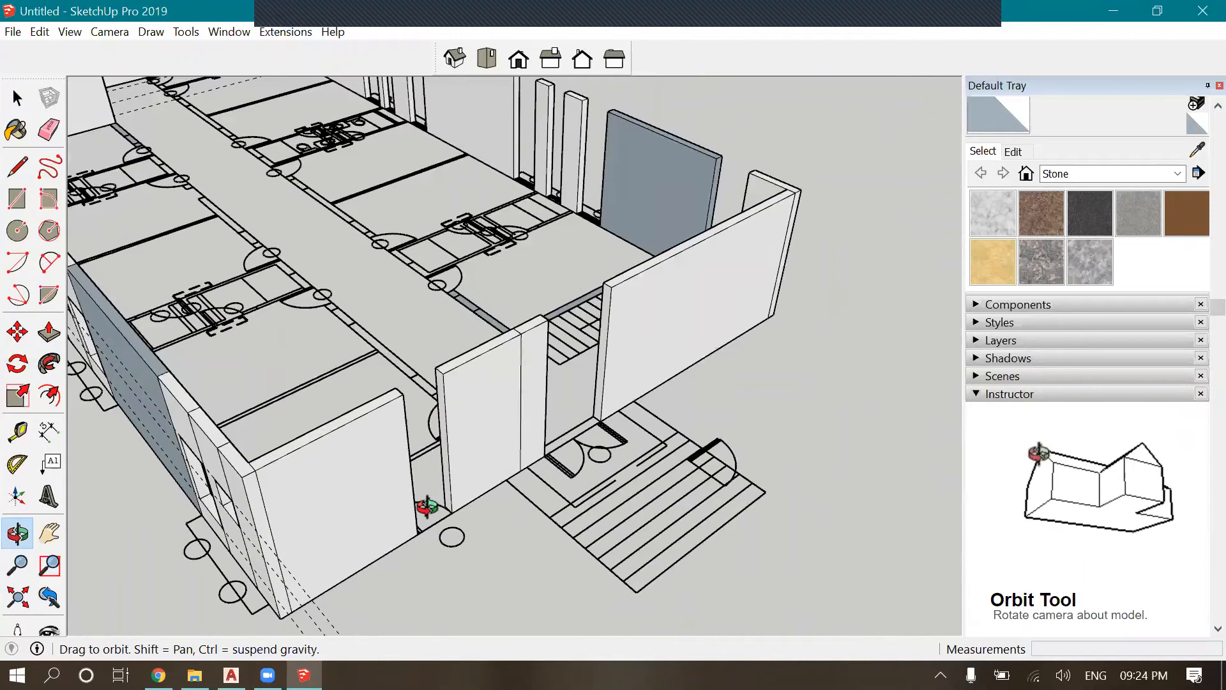
scroll(455, 502, "up", 3)
scroll(455, 501, "up", 2)
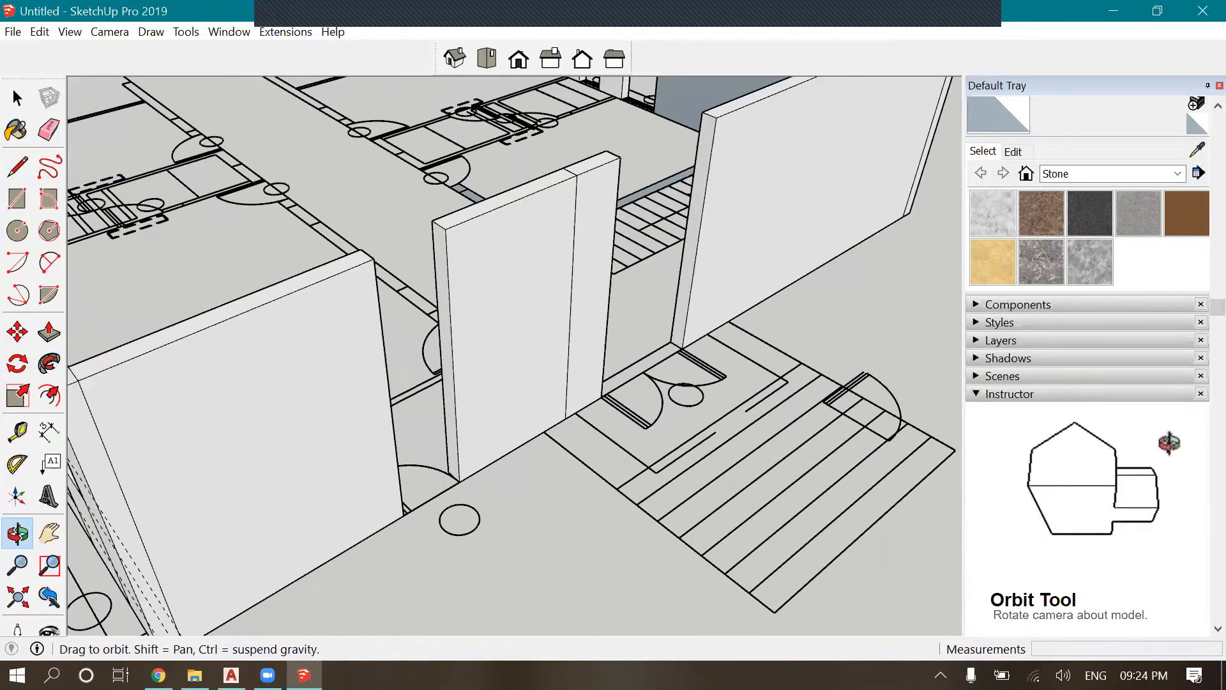
left_click(231, 675)
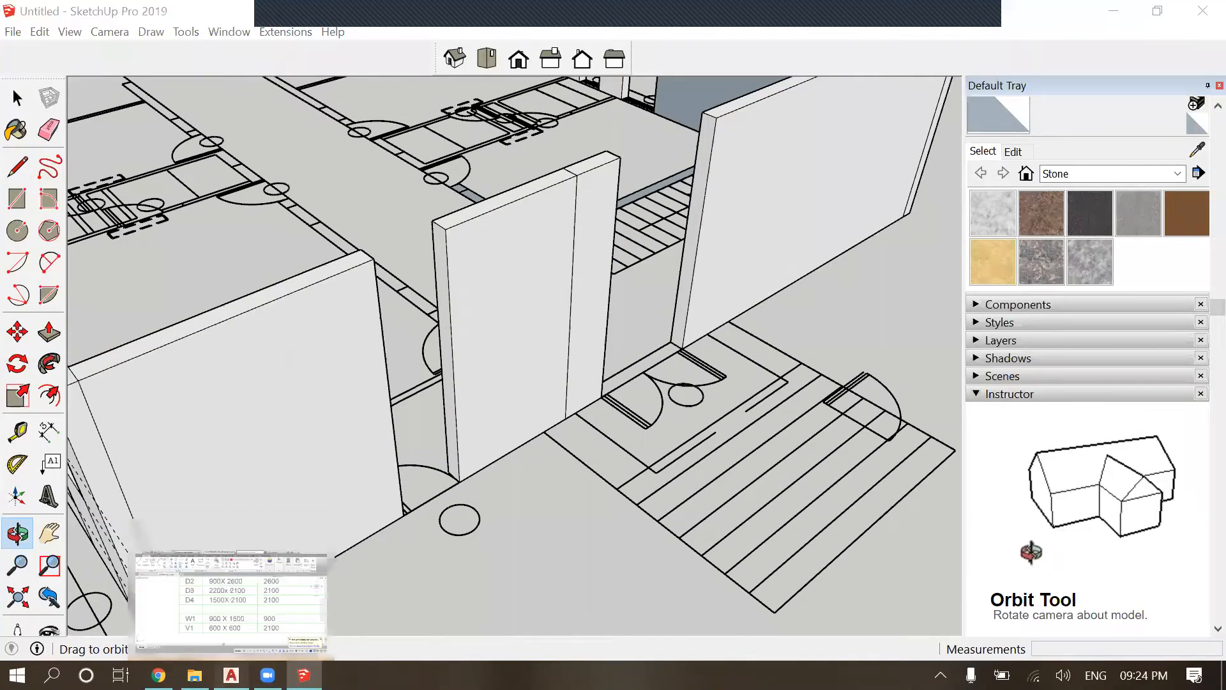
scroll(607, 348, "down", 12)
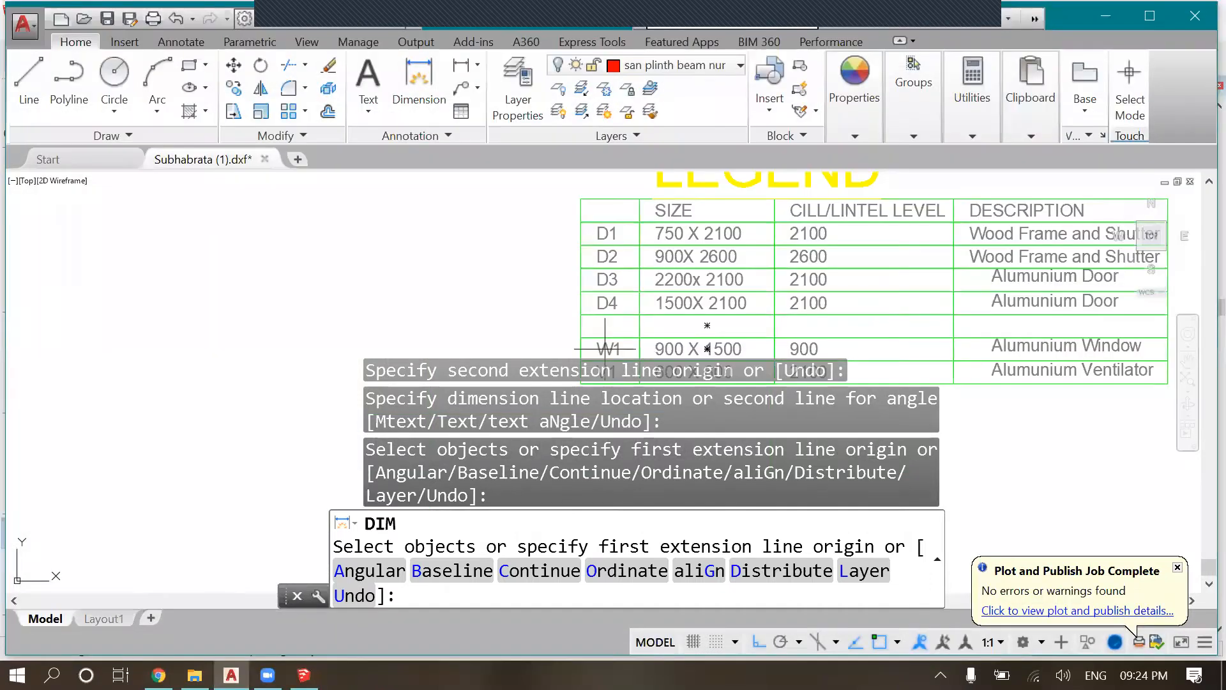
scroll(261, 351, "up", 4)
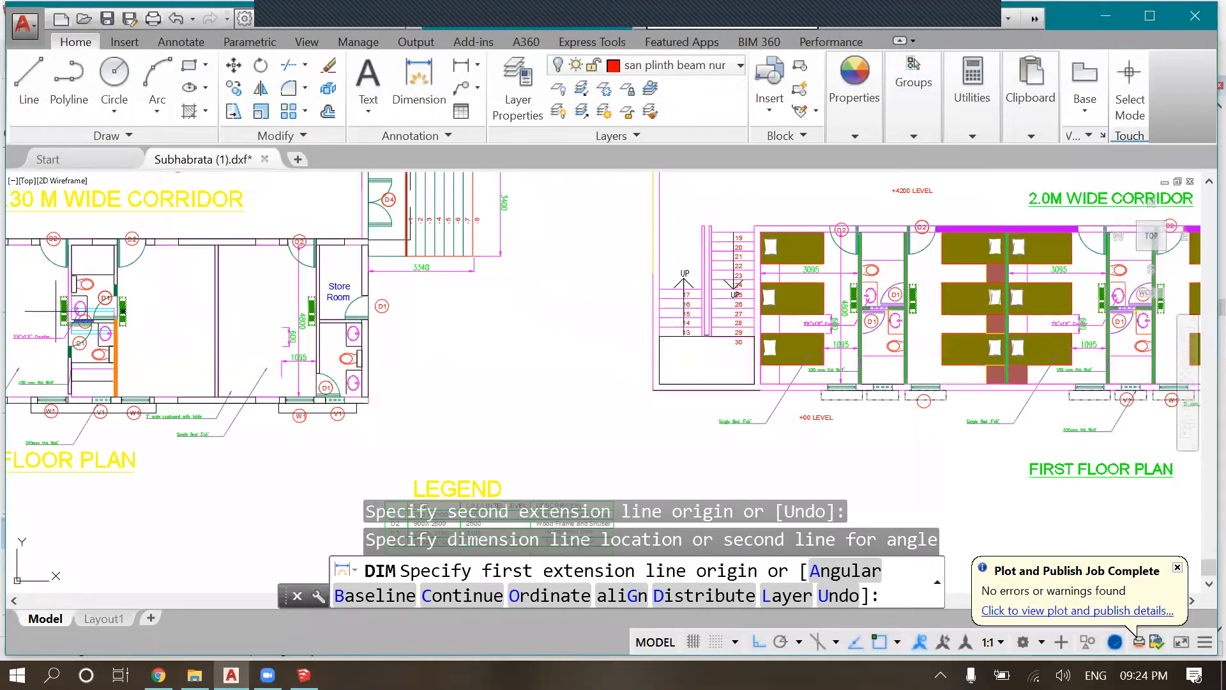
scroll(56, 311, "down", 3)
scroll(336, 353, "up", 5)
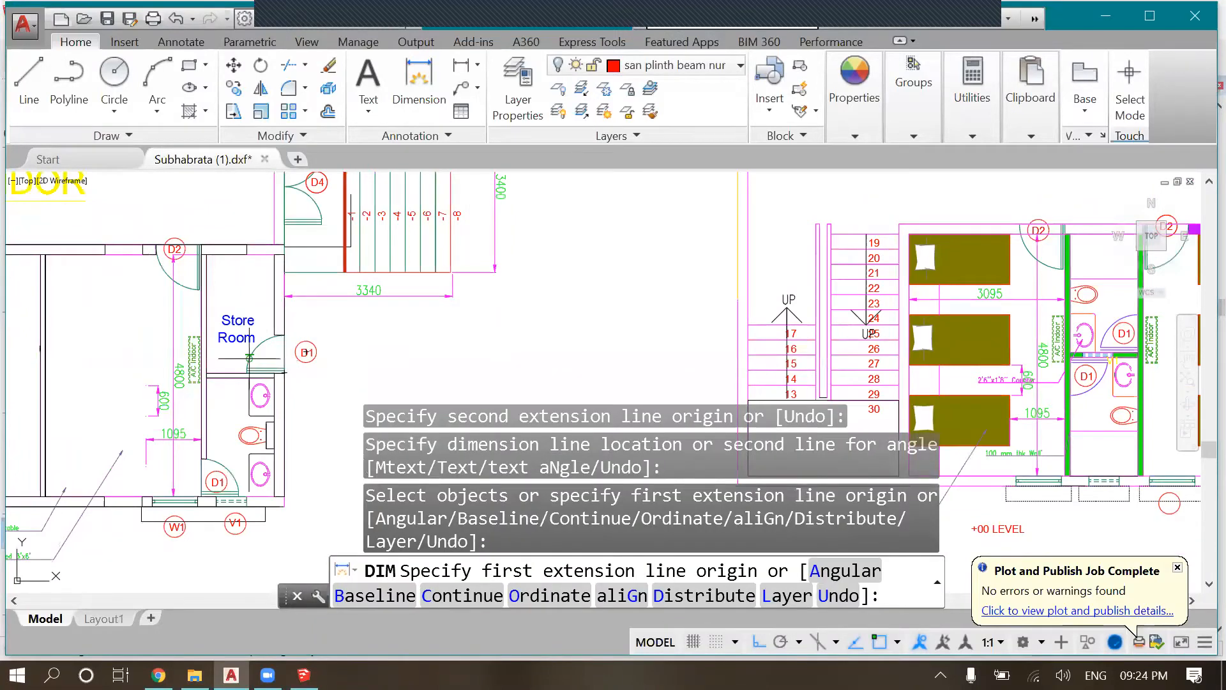
scroll(294, 428, "down", 3)
scroll(318, 285, "up", 4)
scroll(317, 285, "down", 2)
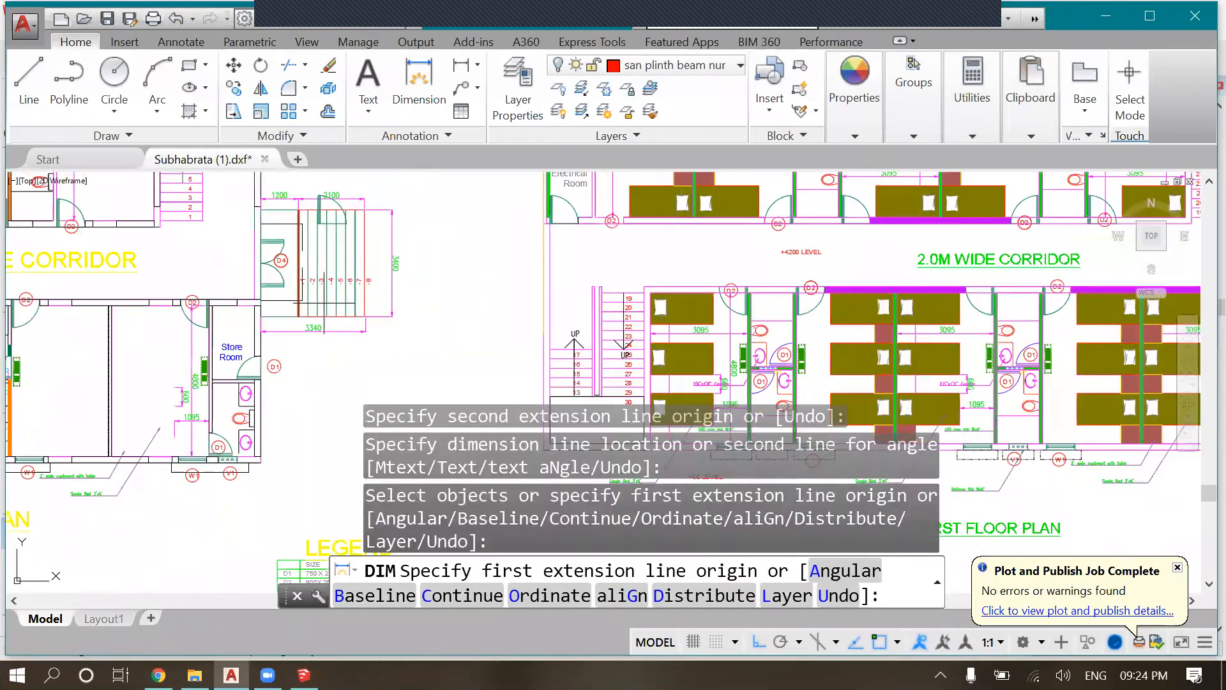
scroll(258, 364, "up", 4)
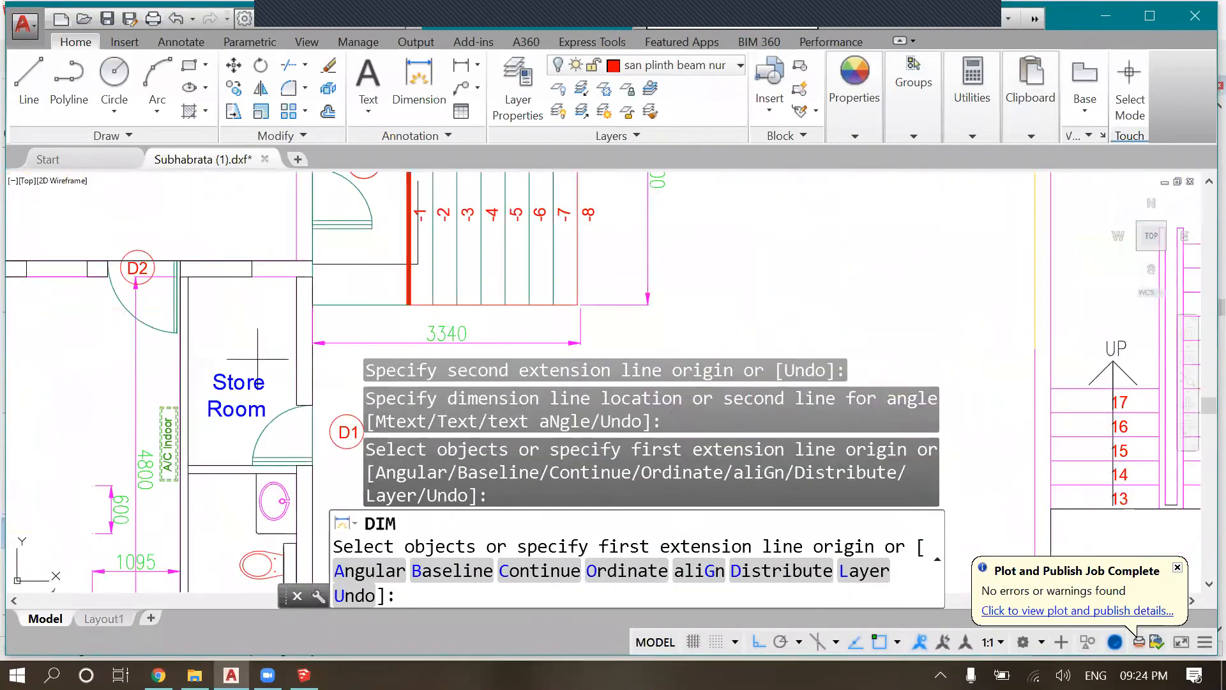
scroll(271, 394, "down", 4)
scroll(246, 361, "down", 2)
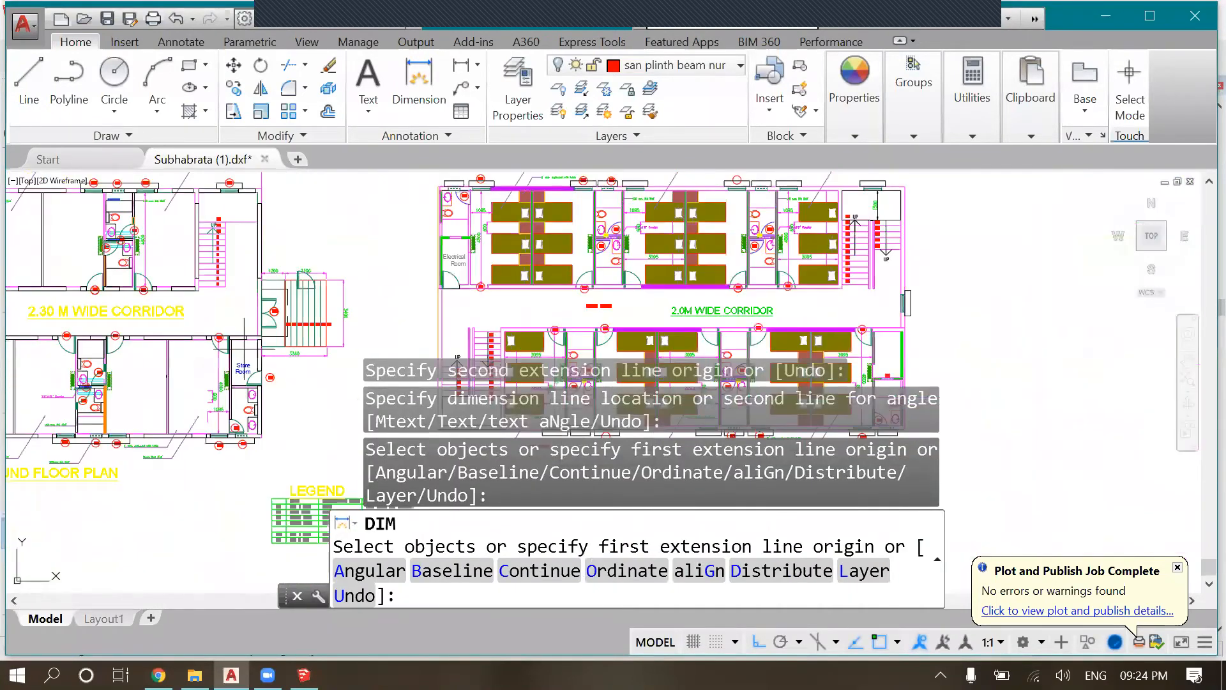
scroll(242, 371, "up", 4)
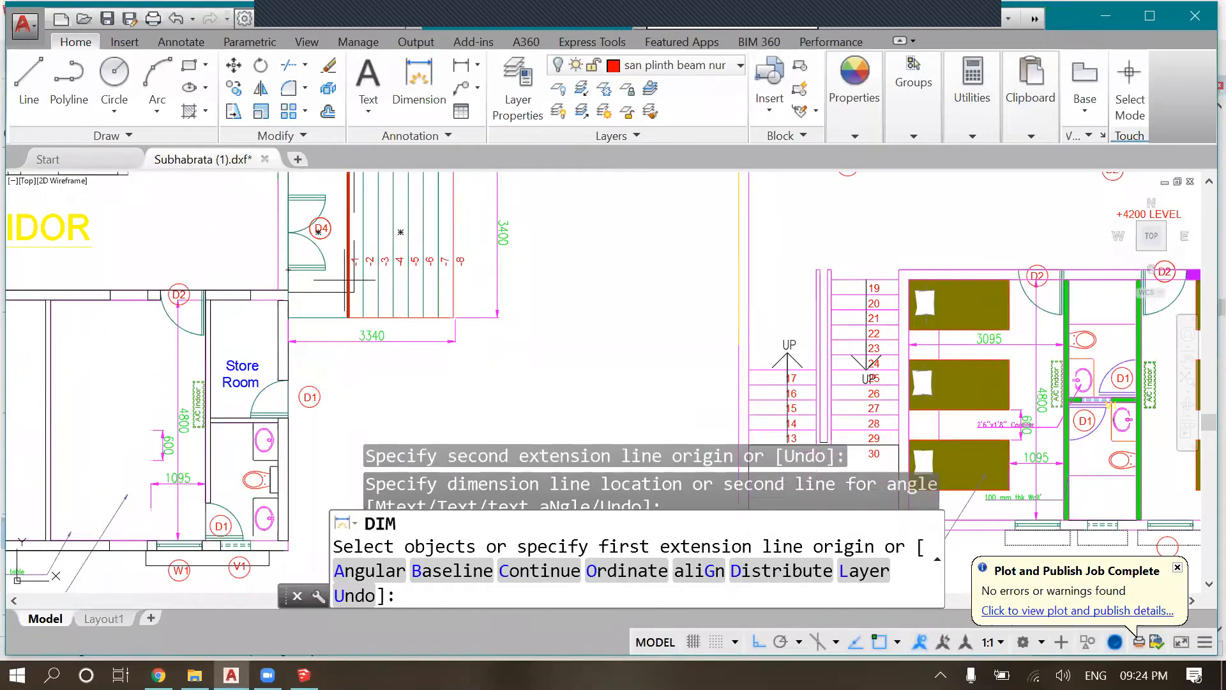
scroll(249, 409, "down", 3)
scroll(249, 409, "up", 5)
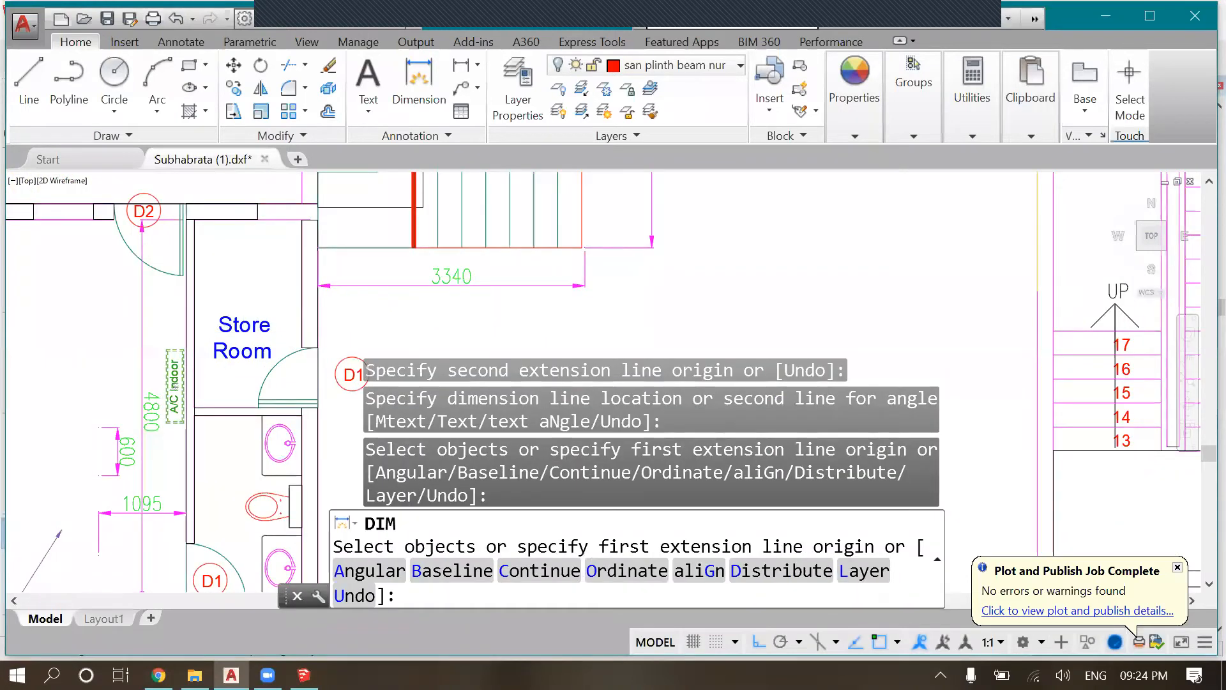
scroll(244, 299, "down", 2)
scroll(246, 306, "down", 2)
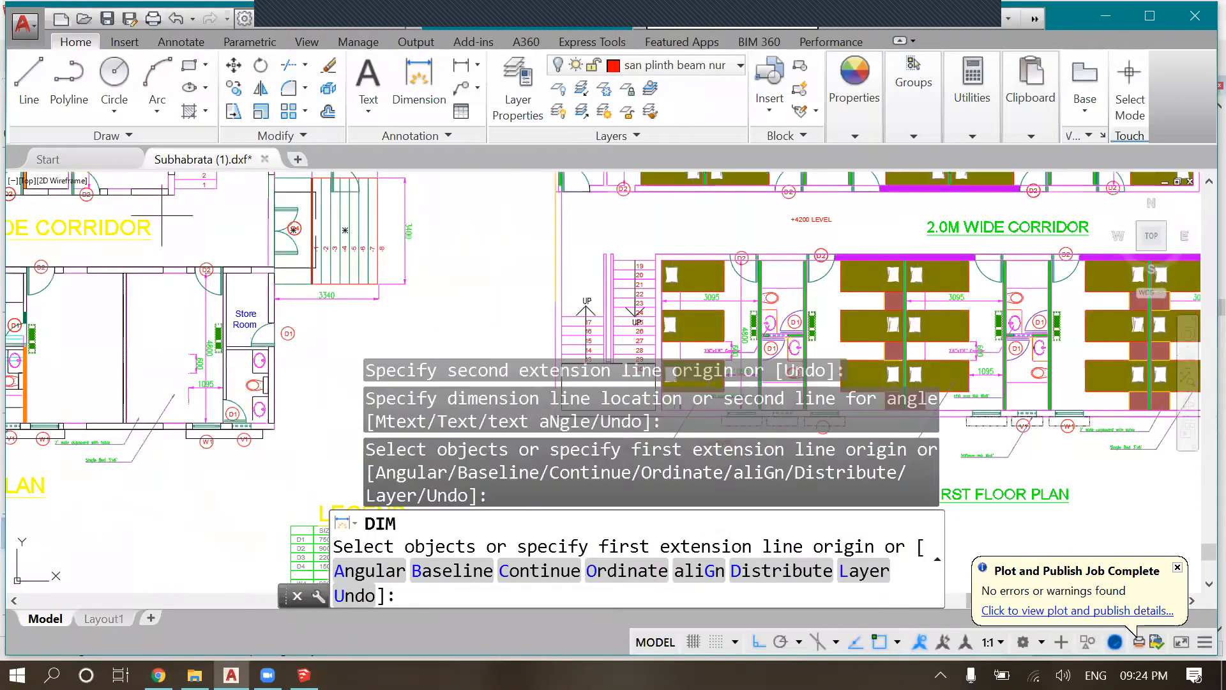
scroll(434, 339, "down", 2)
scroll(471, 377, "down", 1)
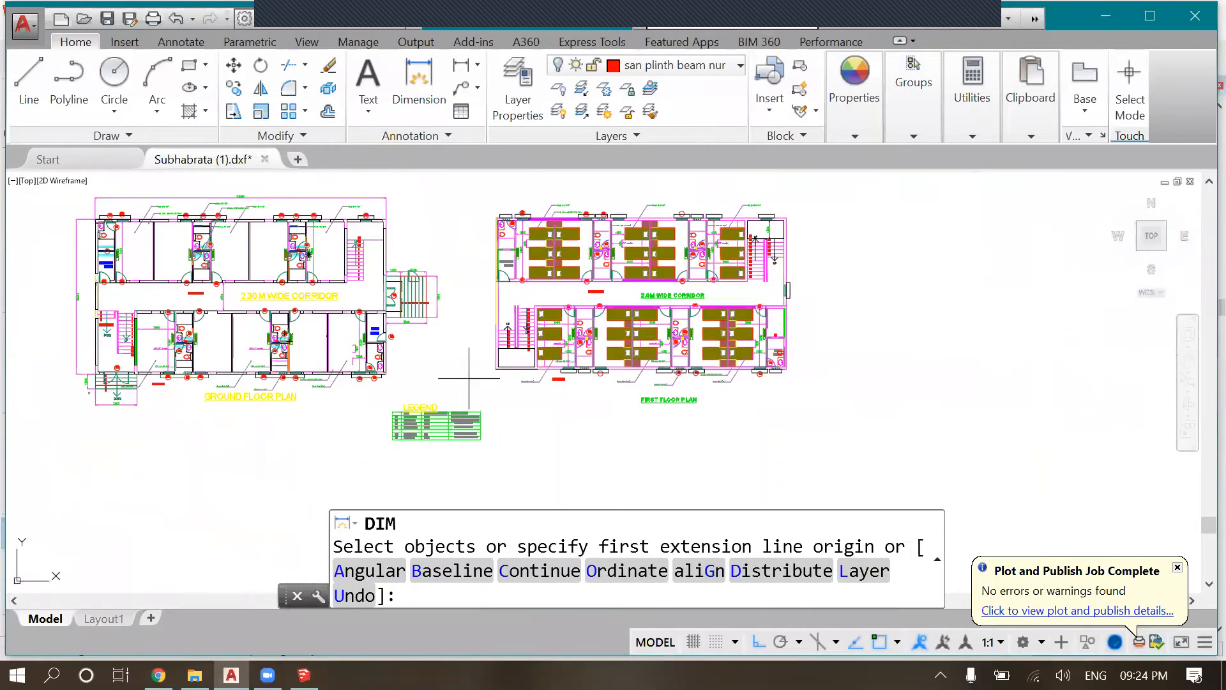
scroll(302, 396, "up", 3)
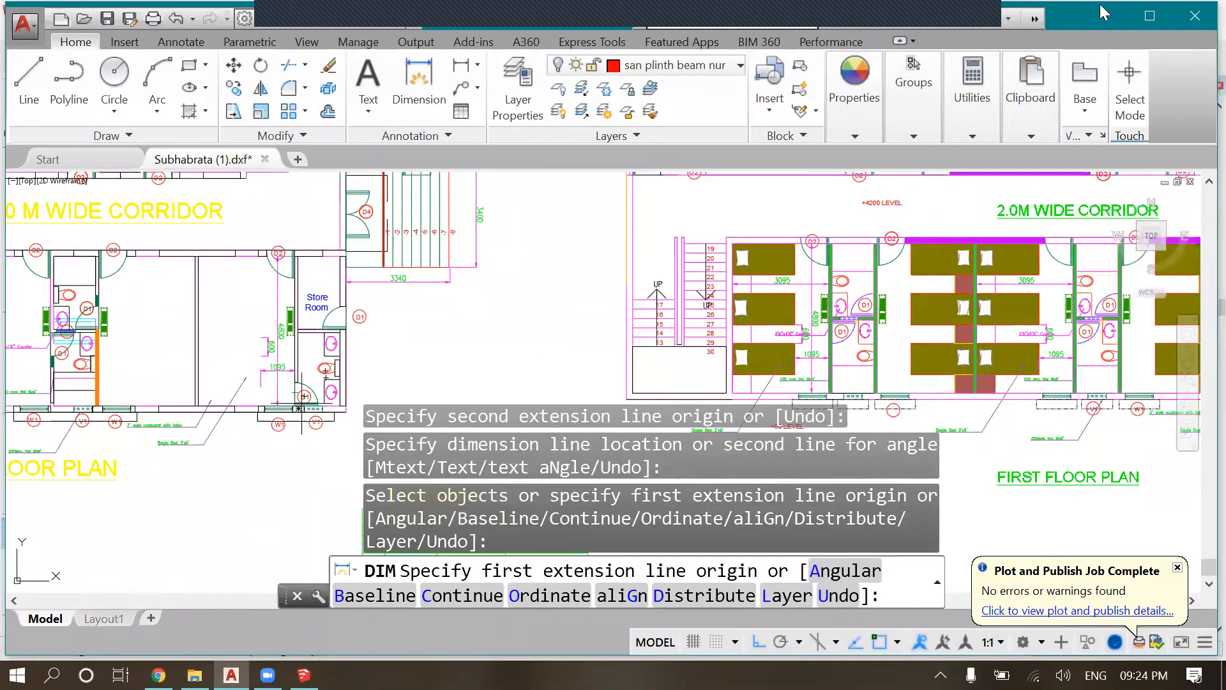
scroll(373, 341, "down", 3)
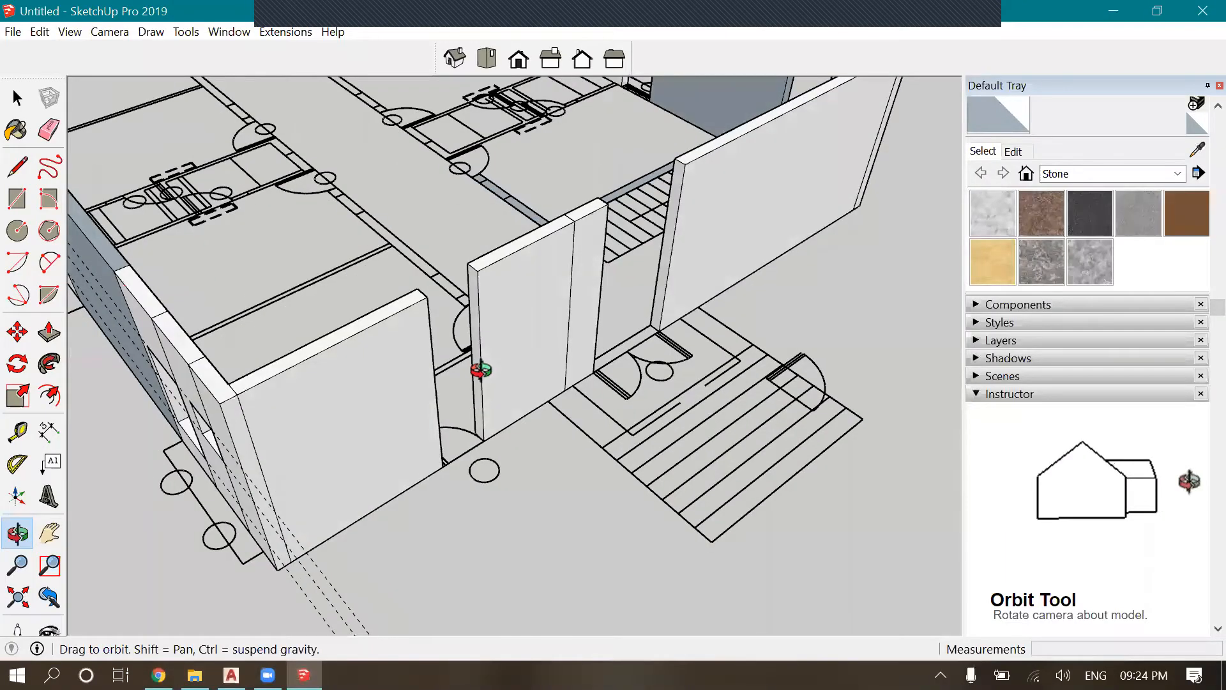
Switch back to SketchUp and place a horizontal guide 2100 mm above the base of the short wall beside the entrance
left_click_drag(480, 370, 473, 364)
left_click_drag(466, 525, 523, 275)
key("t")
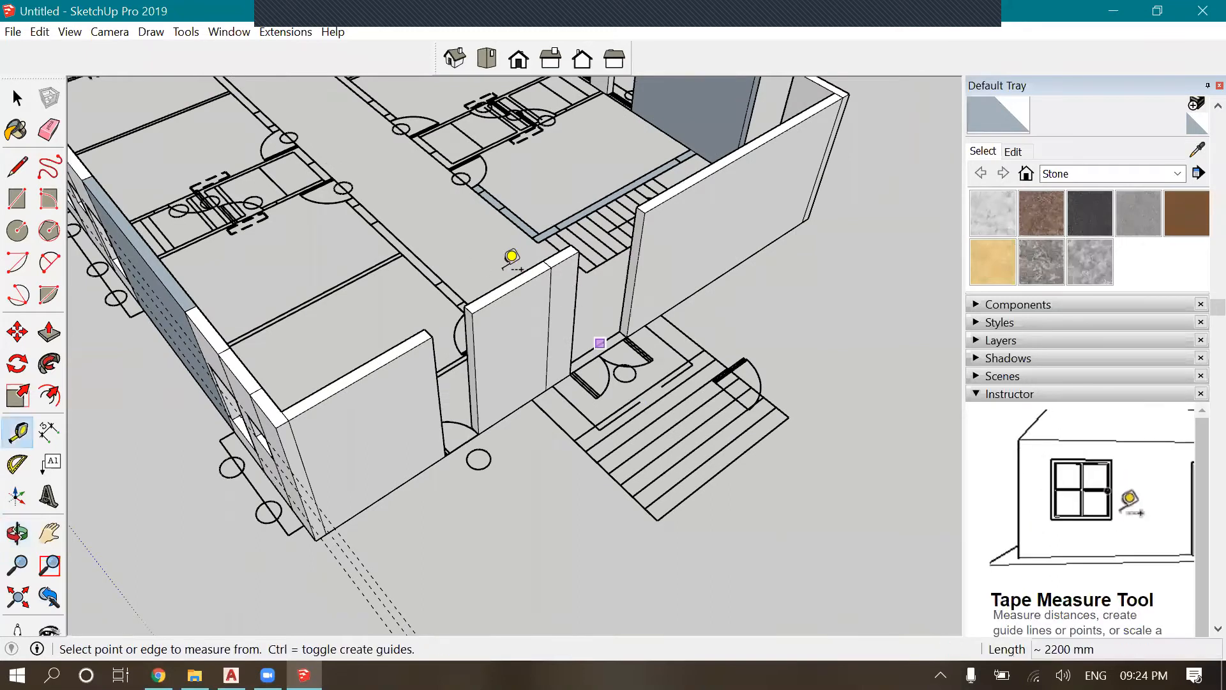
scroll(514, 259, "up", 5)
left_click(509, 265)
key("Escape")
left_click(496, 511)
type("2100")
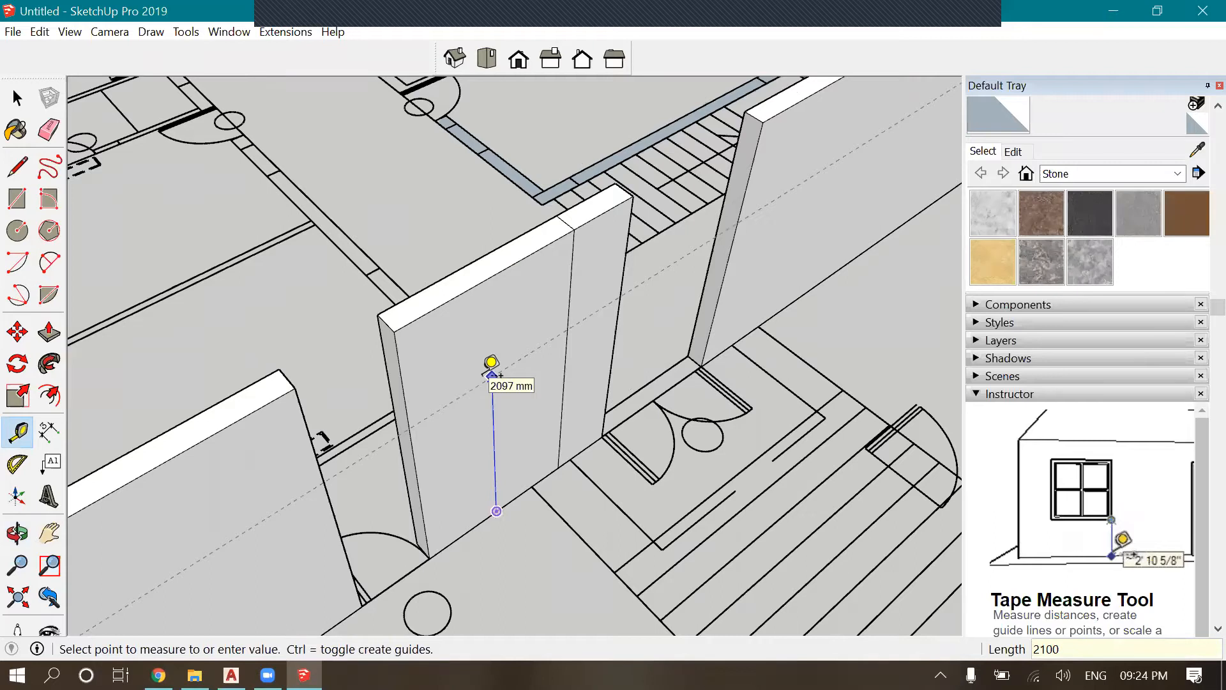
key("Return")
scroll(612, 292, "down", 3)
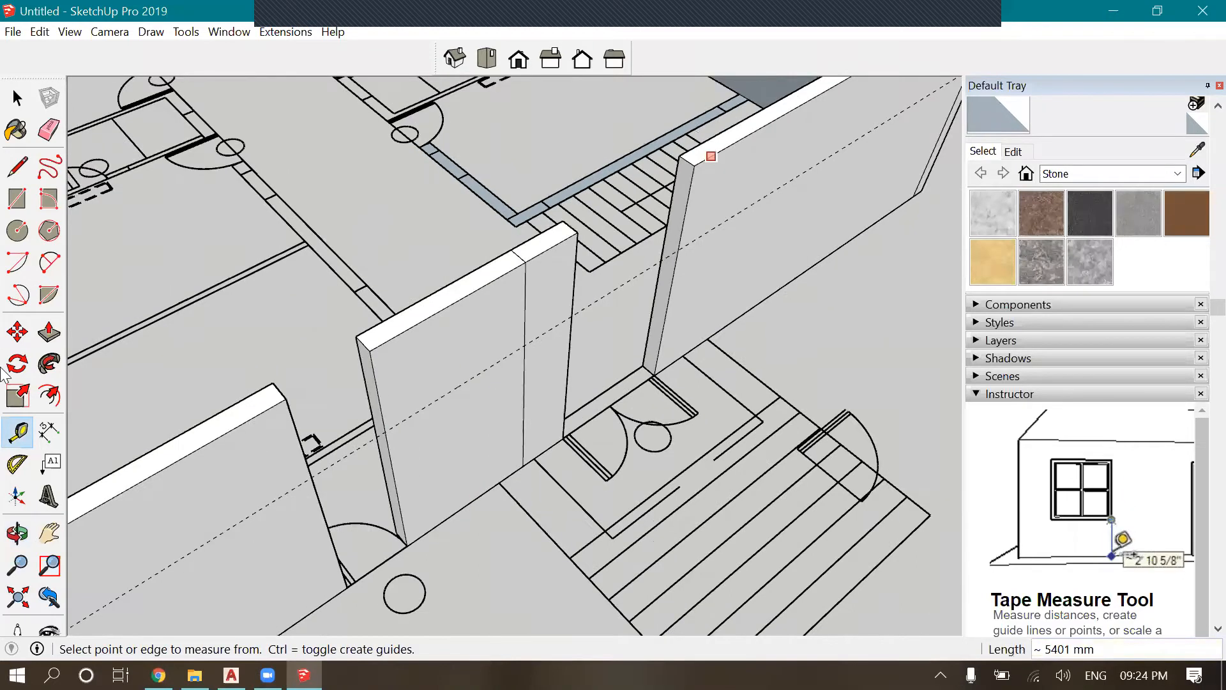
Draw an edge across the end face of the long wall at the entrance opening, along the 2100 mm guide
scroll(447, 320, "up", 5)
left_click(17, 166)
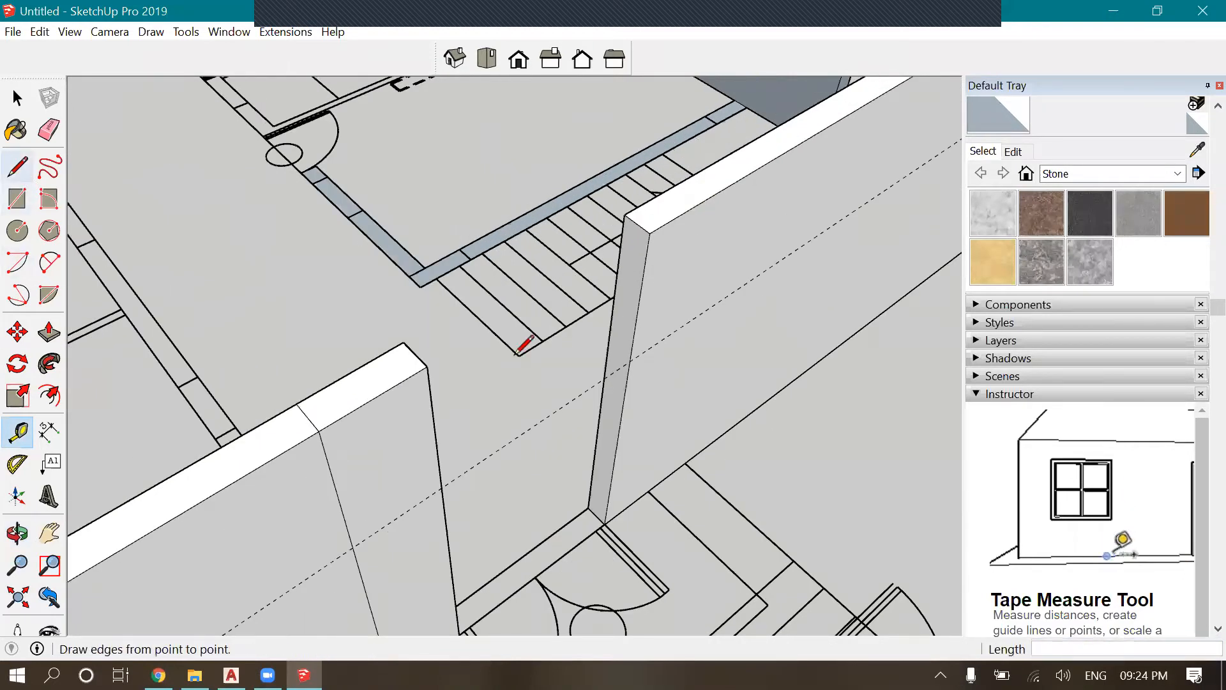
left_click(630, 358)
left_click(610, 346)
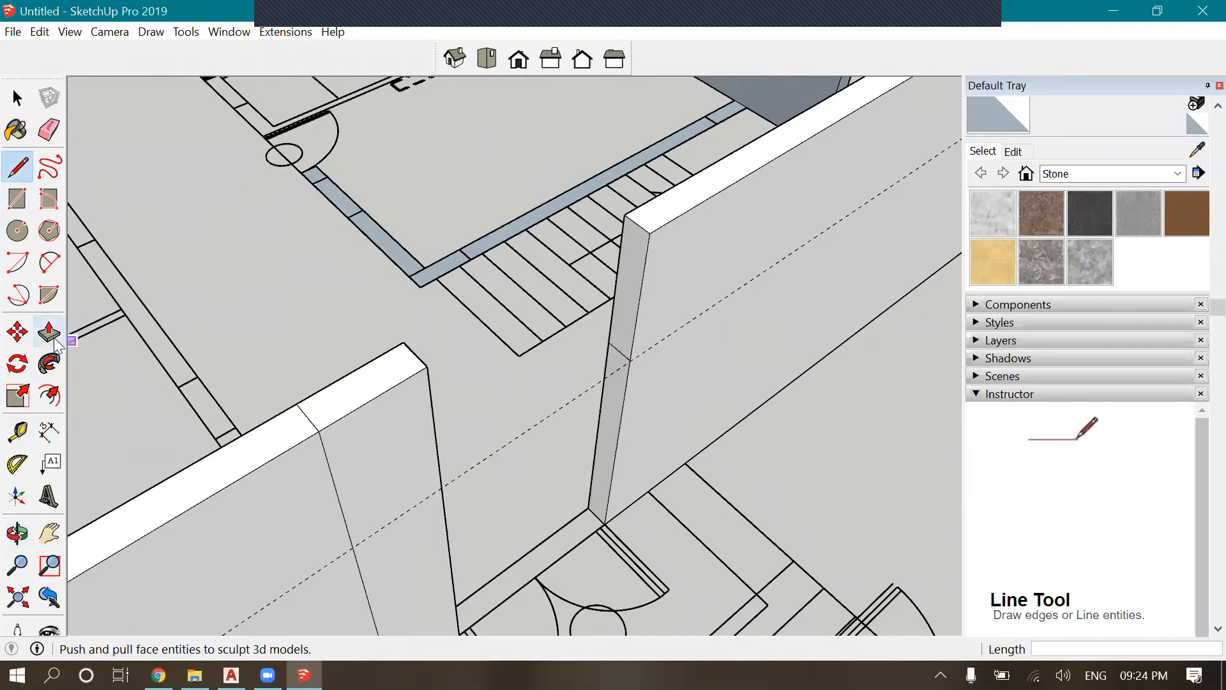
Push/Pull the end face above the drawn edge across the entrance opening to the short wall, forming the lintel
left_click(49, 332)
left_click(637, 242)
left_click(430, 356)
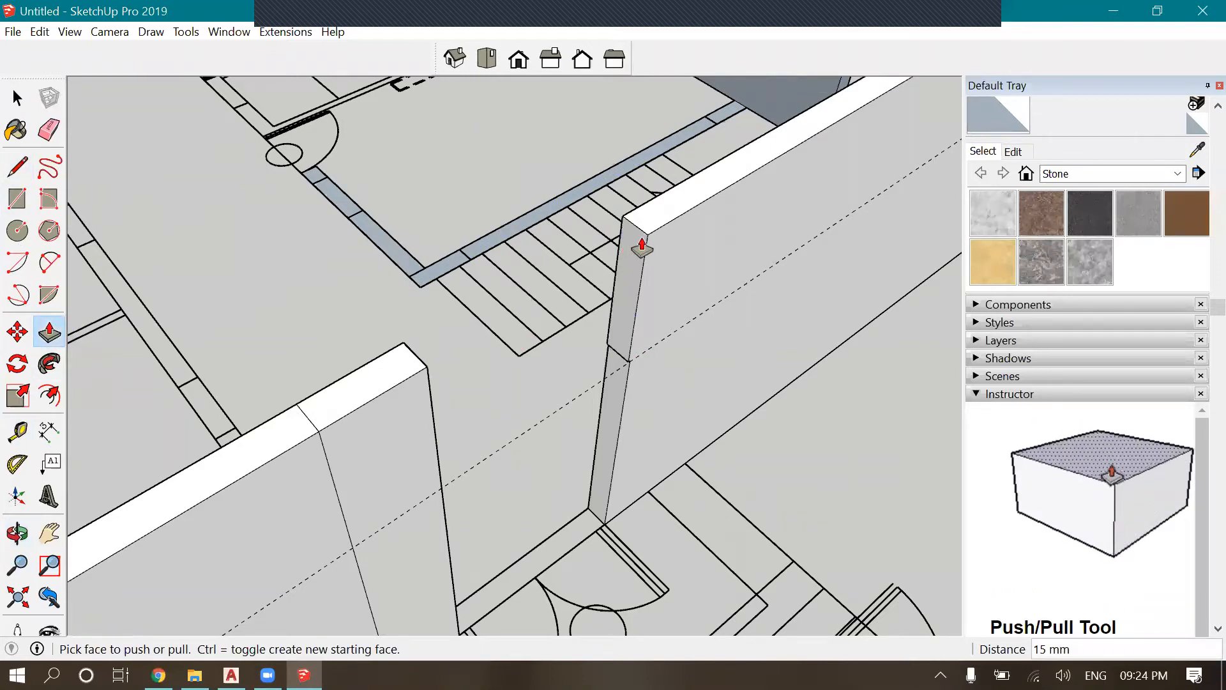
left_click(605, 288)
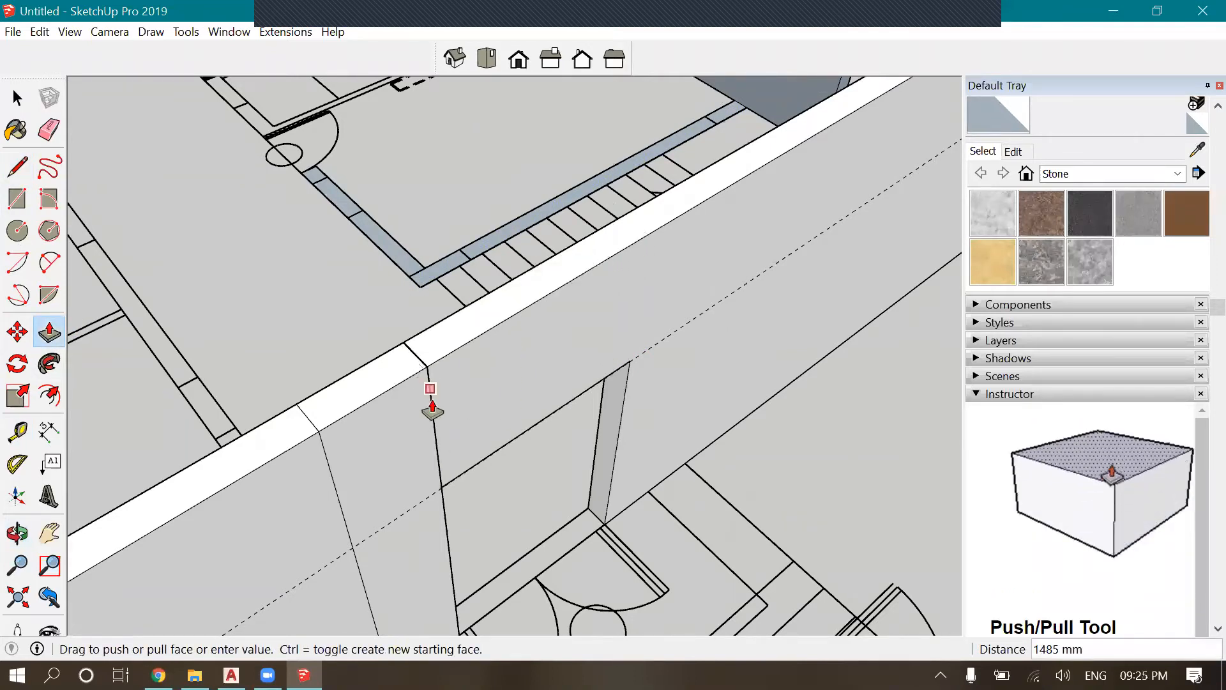
left_click(432, 409)
Place a horizontal guide 2100 mm above the base of the blue-grey exterior wall beside the staircase
scroll(534, 287, "down", 6)
middle_click_drag(607, 466, 744, 219)
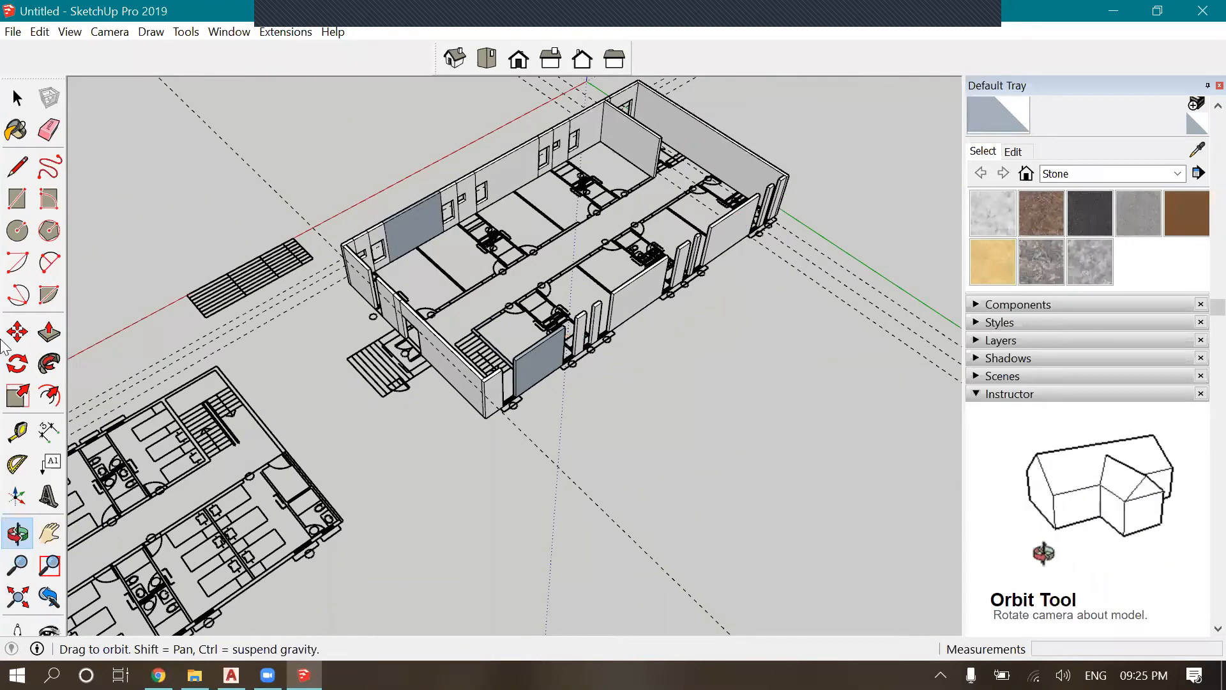
scroll(584, 343, "up", 5)
left_click(19, 433)
scroll(466, 342, "up", 4)
left_click(465, 355)
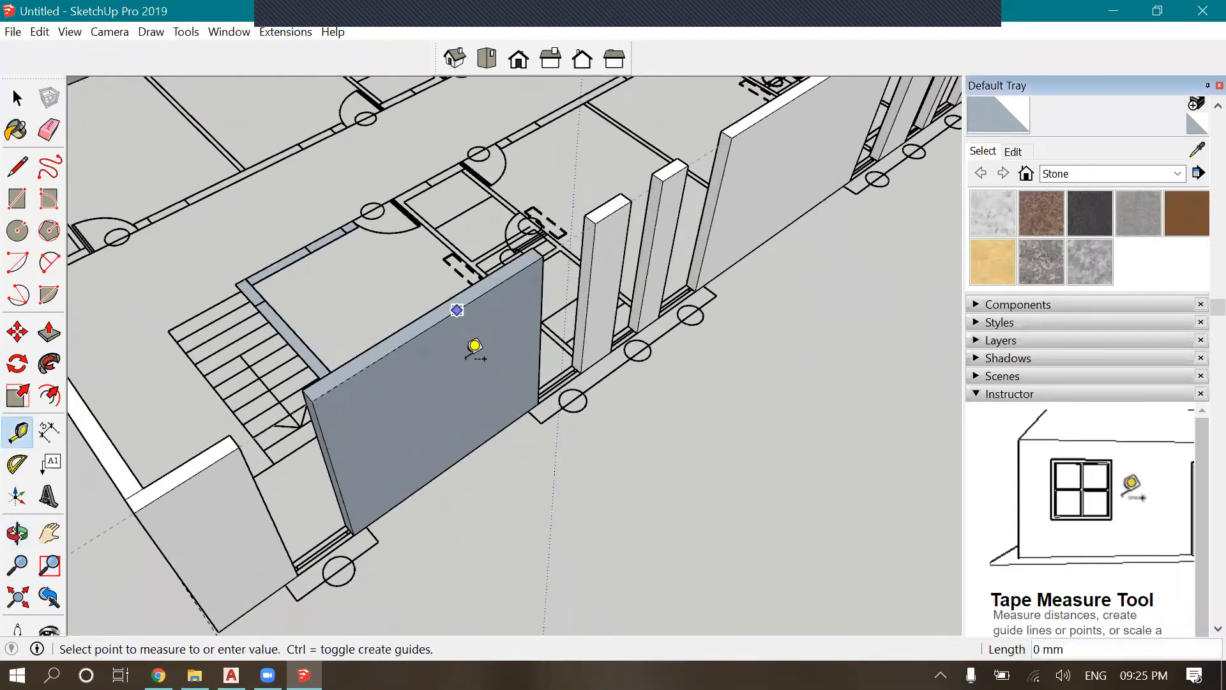
key("Escape")
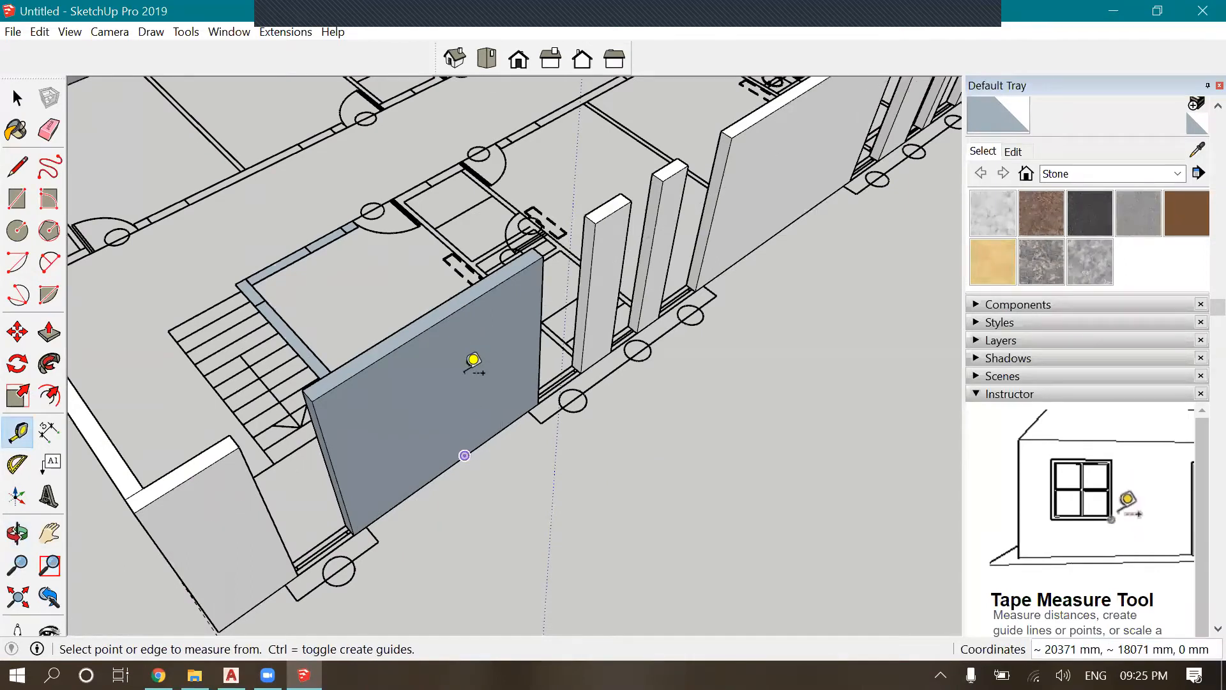
left_click(464, 456)
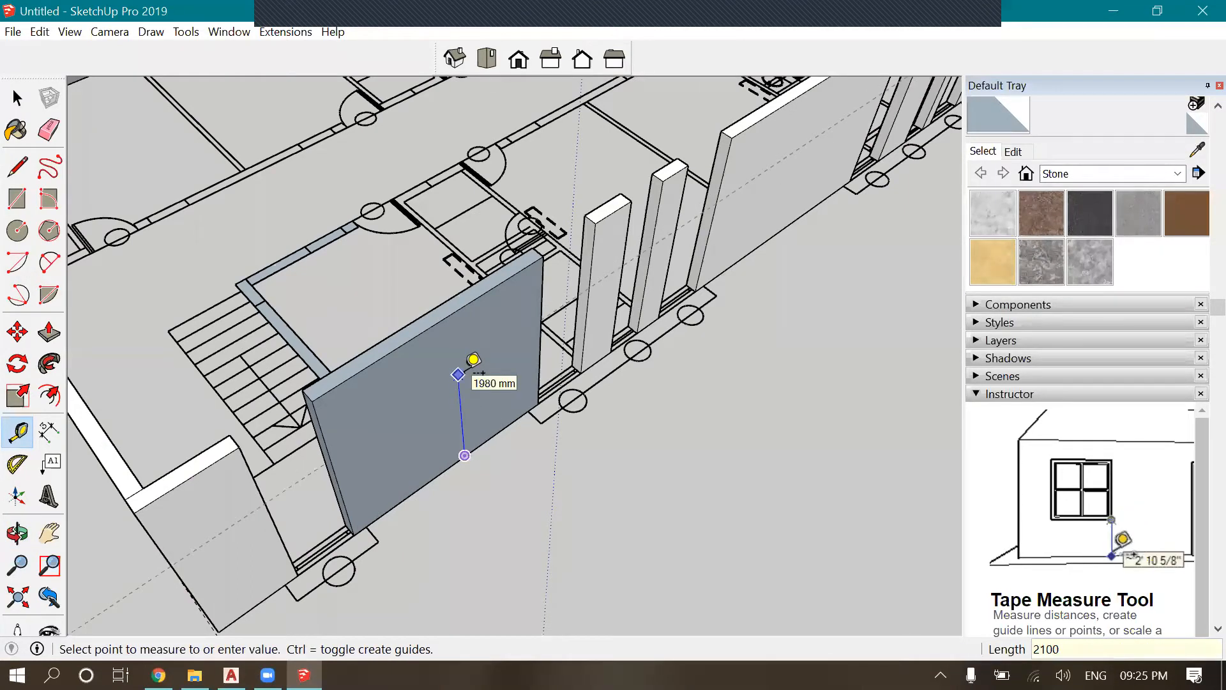
key("Return")
Add two guides on the blue-grey wall, 1500 mm and 600 mm below the 2100 mm guide
left_click(457, 369)
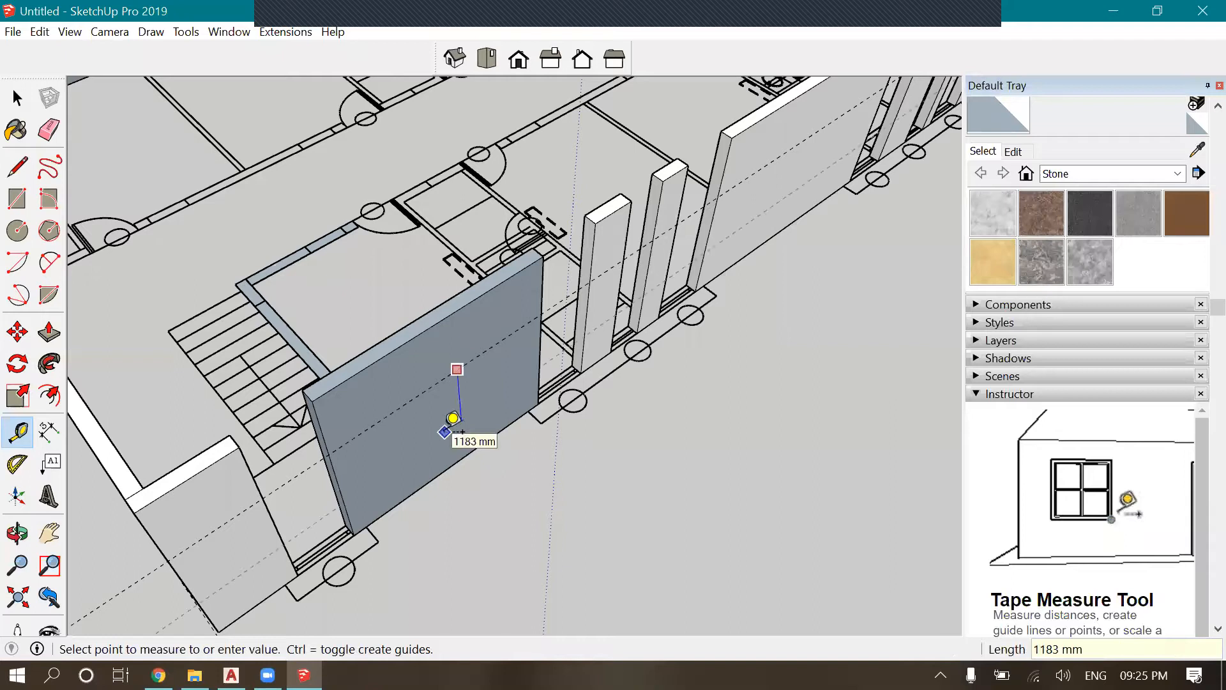
type("1500")
key("Return")
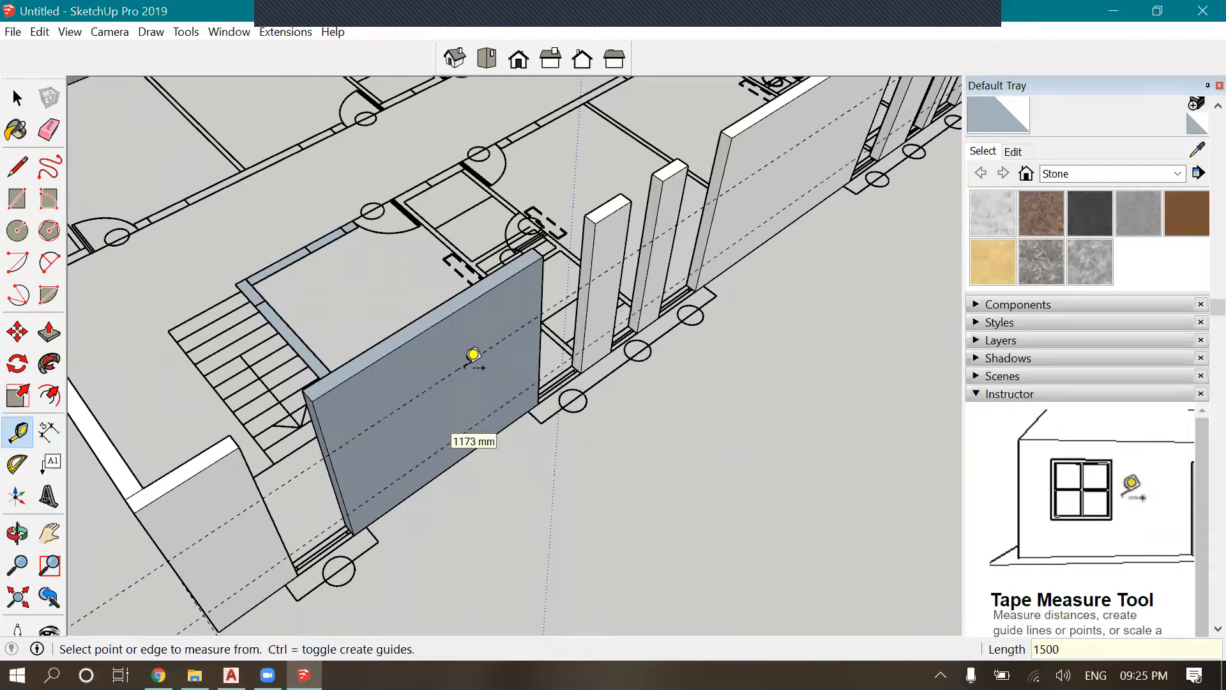
left_click(467, 361)
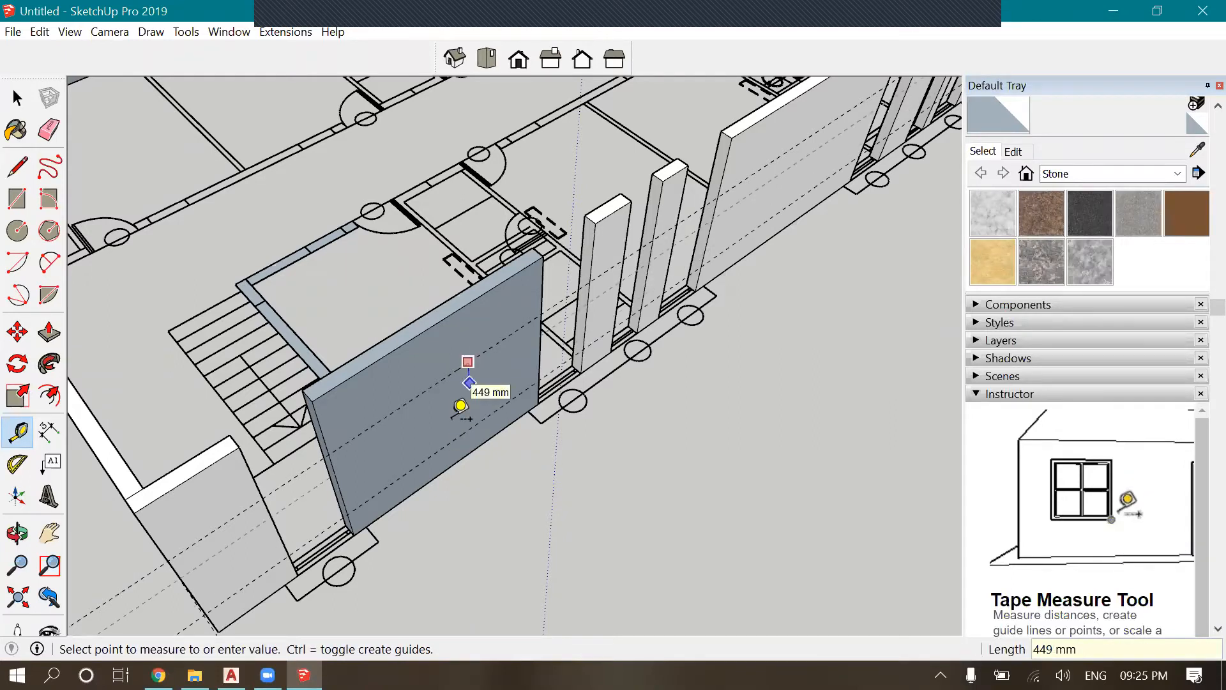
type("600")
key("Return")
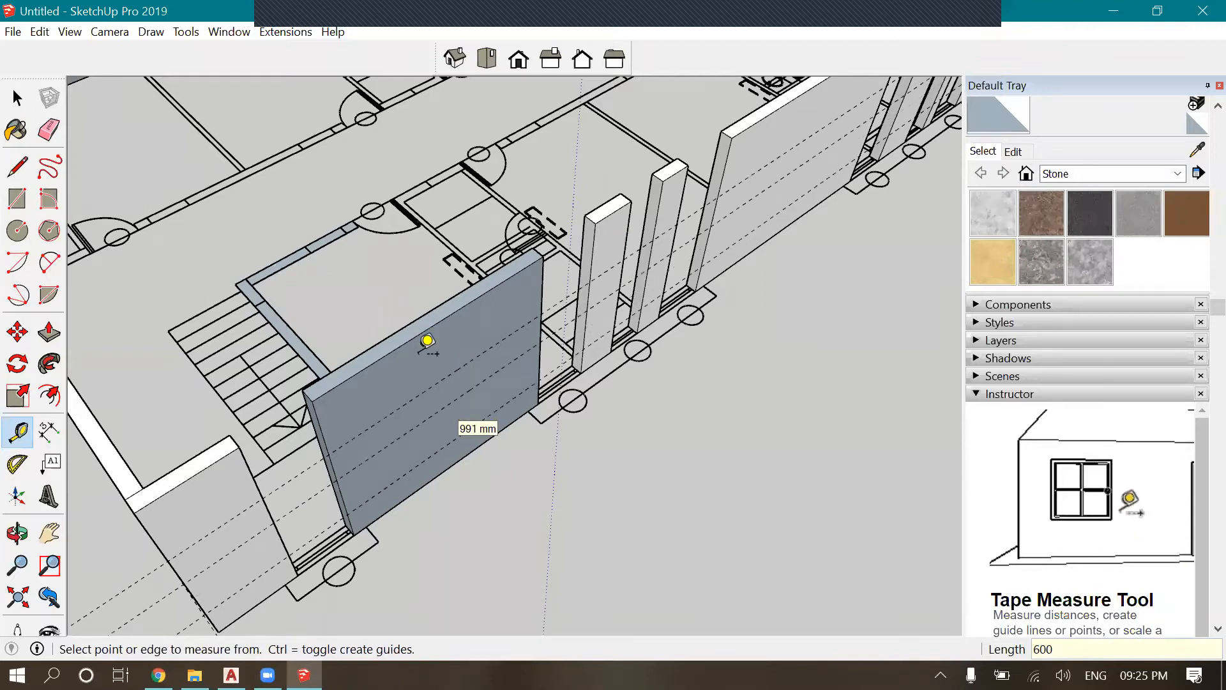
Draw an edge across the blue-grey wall's end face beside the staircase window opening, at the 2100 mm guide
scroll(348, 419, "down", 2)
scroll(291, 488, "up", 4)
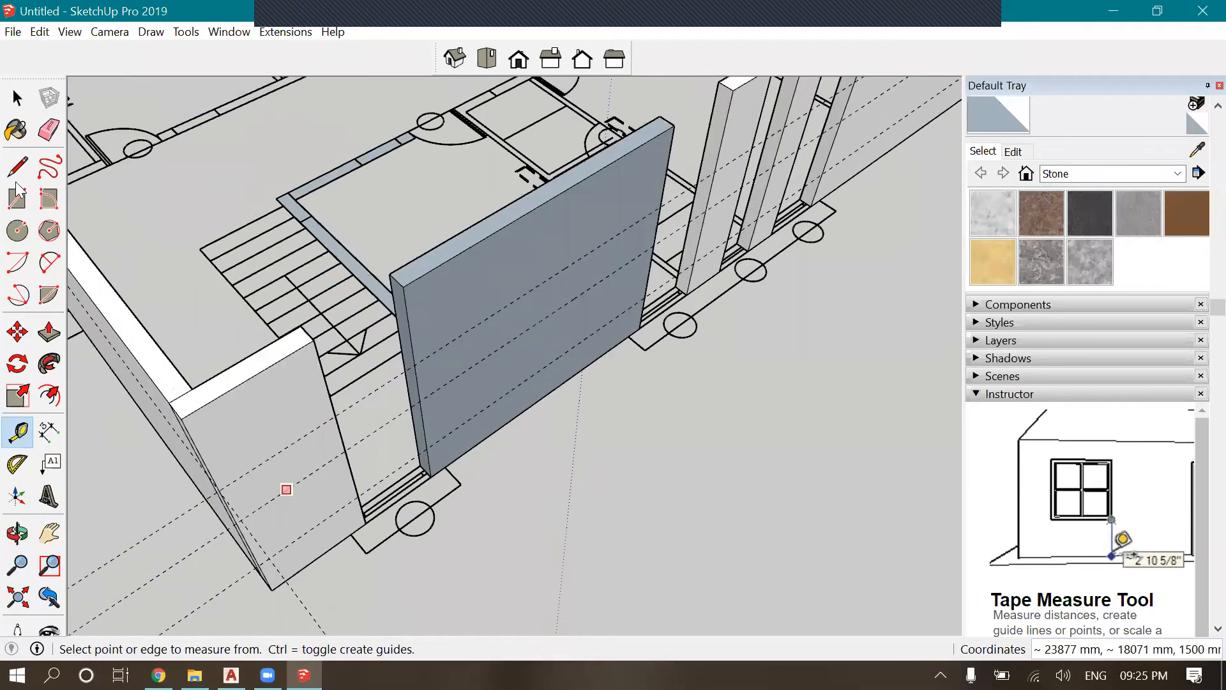
key("l")
scroll(449, 351, "up", 2)
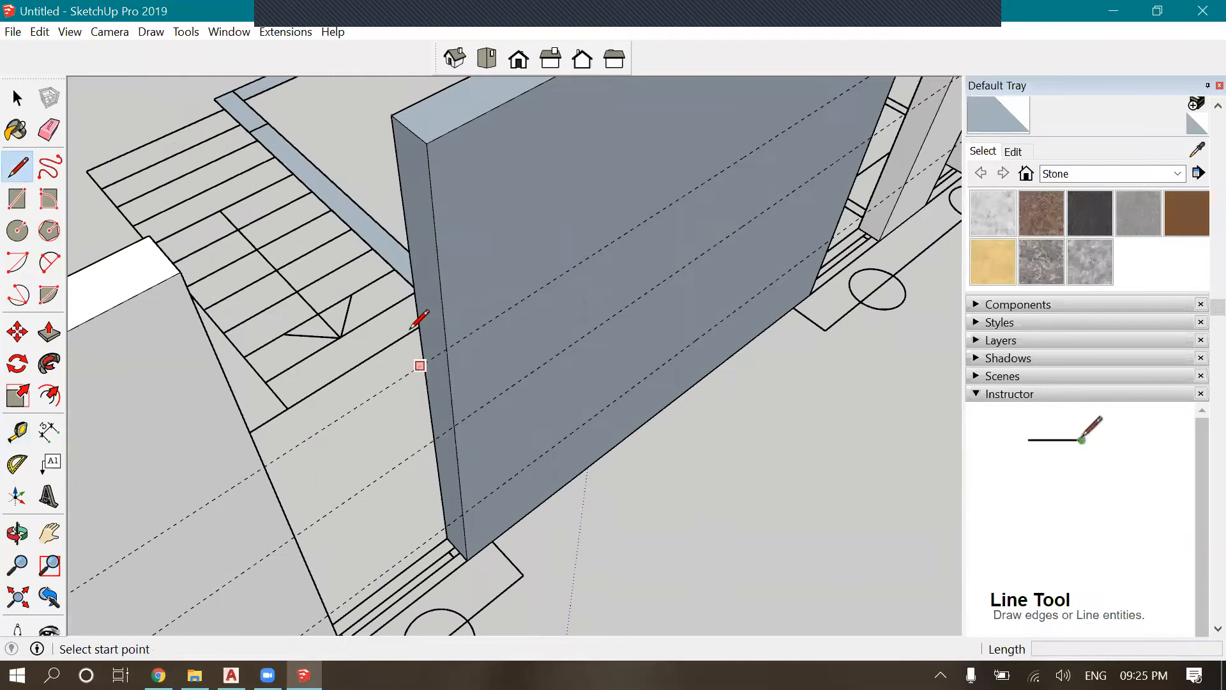
left_click(446, 348)
left_click(419, 322)
scroll(479, 446, "down", 1)
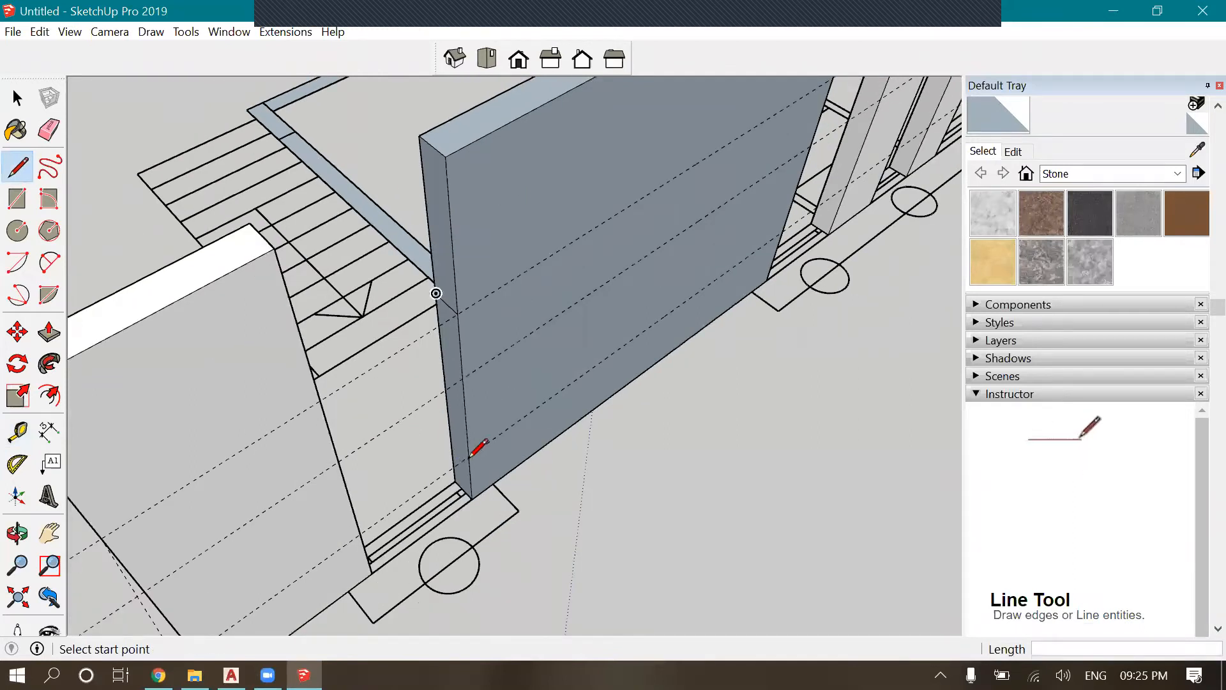
Draw an edge across the blue-grey wall's end face at the lowest guide, marking the staircase window's sill
scroll(484, 444, "up", 2)
left_click(475, 454)
left_click(453, 432)
scroll(508, 319, "down", 2)
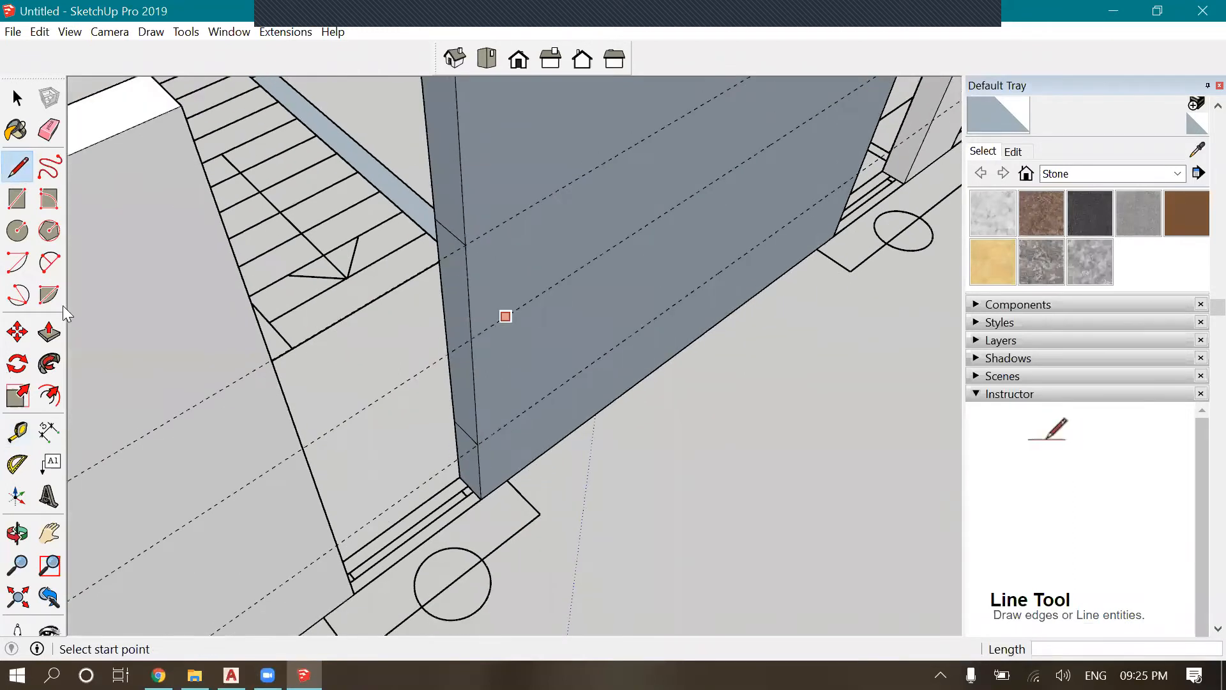
Push/Pull the blue-grey wall's end faces above and below the marked edges across the staircase window opening, forming lintel and sill
left_click(49, 332)
left_click(462, 161)
scroll(461, 159, "down", 2)
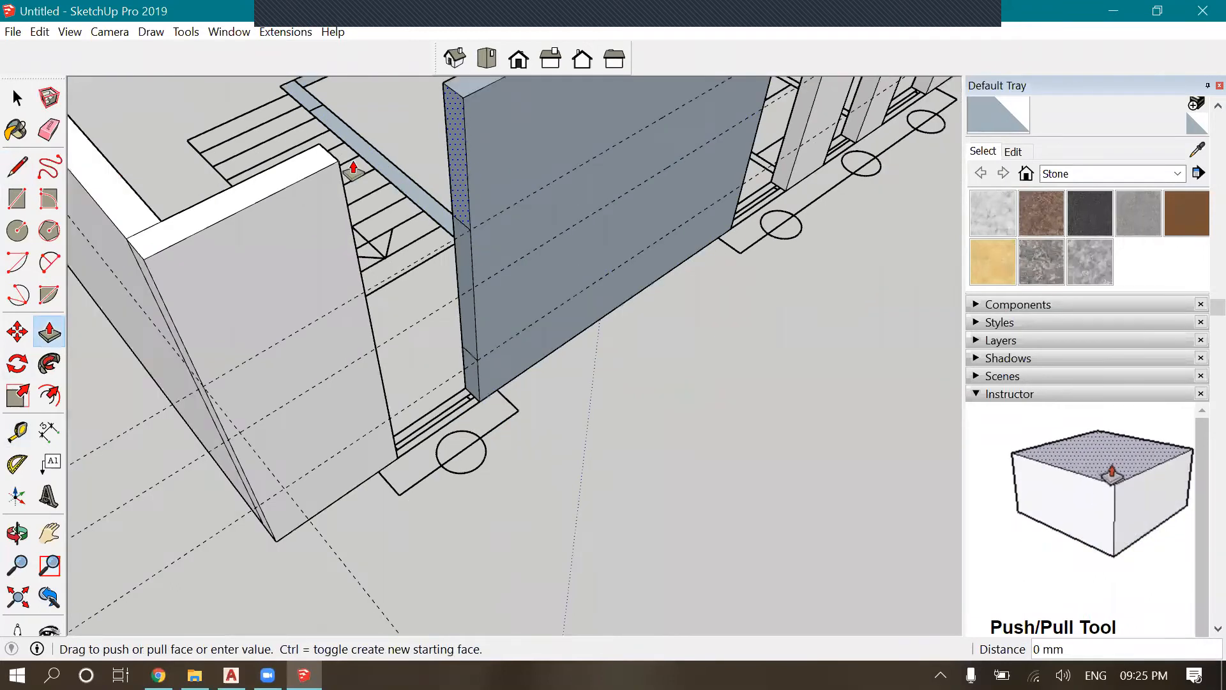
left_click(339, 161)
scroll(496, 405, "up", 3)
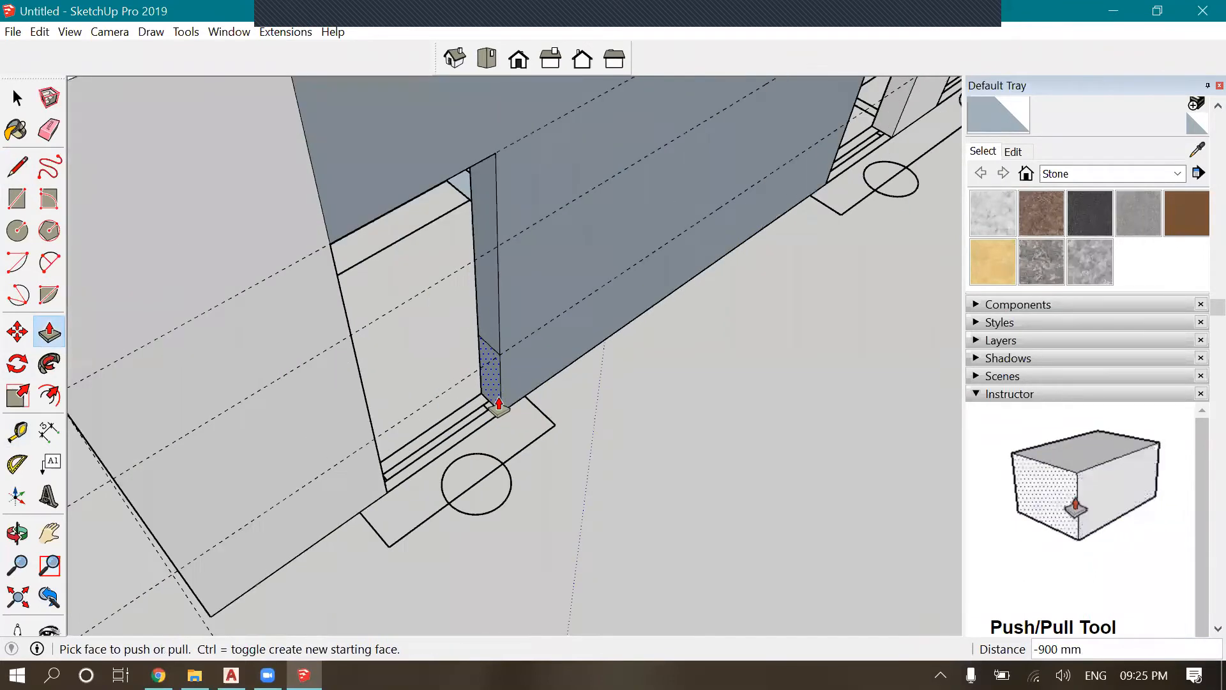
left_click(495, 407)
left_click(374, 502)
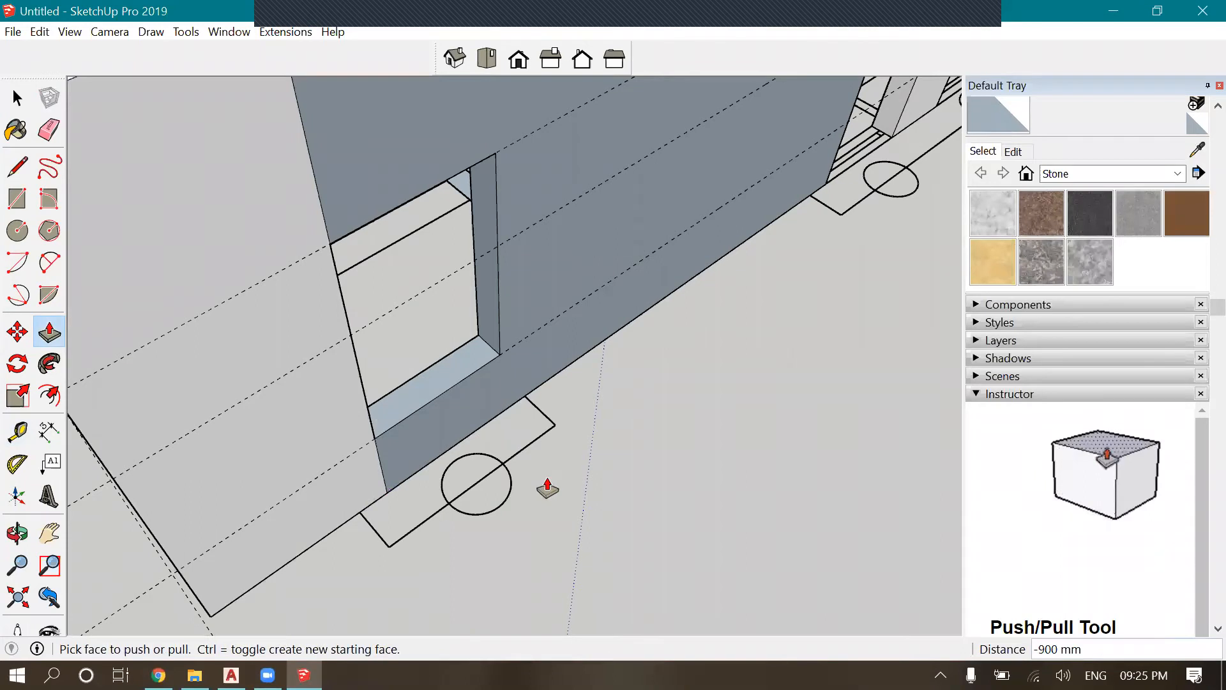
Draw edges at the 2100 mm and lowest guides across the end face of the pier after the blue-grey wall
scroll(457, 494, "down", 4)
scroll(745, 223, "up", 4)
left_click(13, 172)
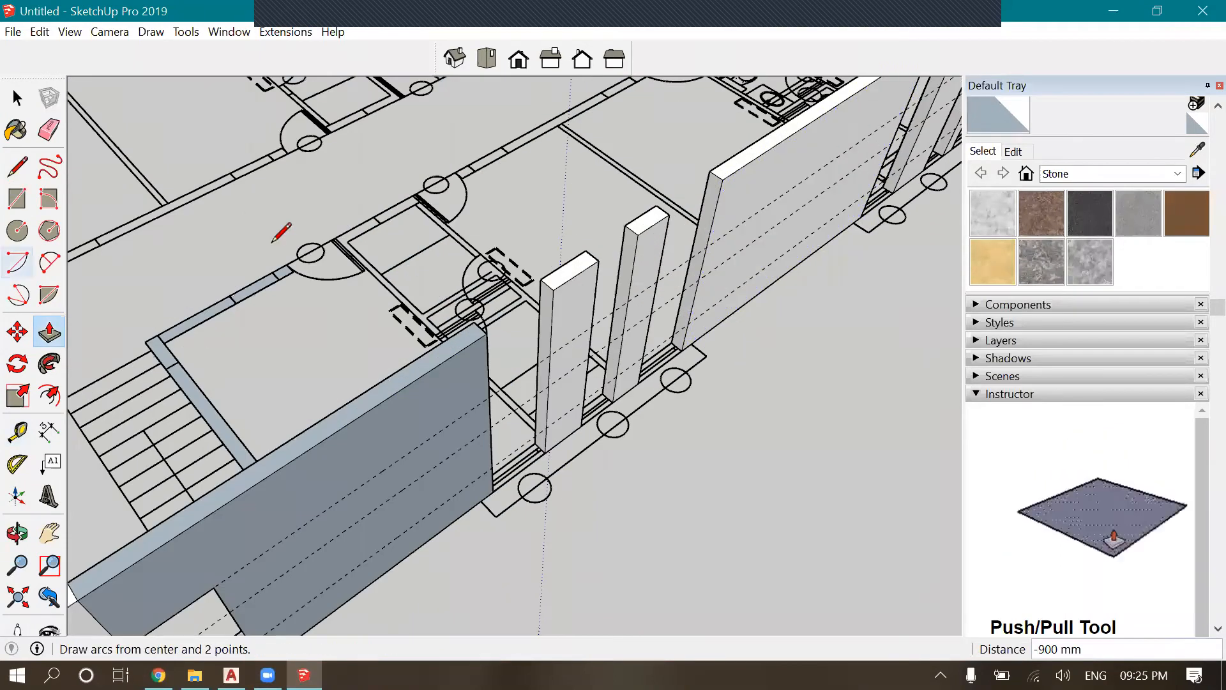
scroll(440, 335, "up", 3)
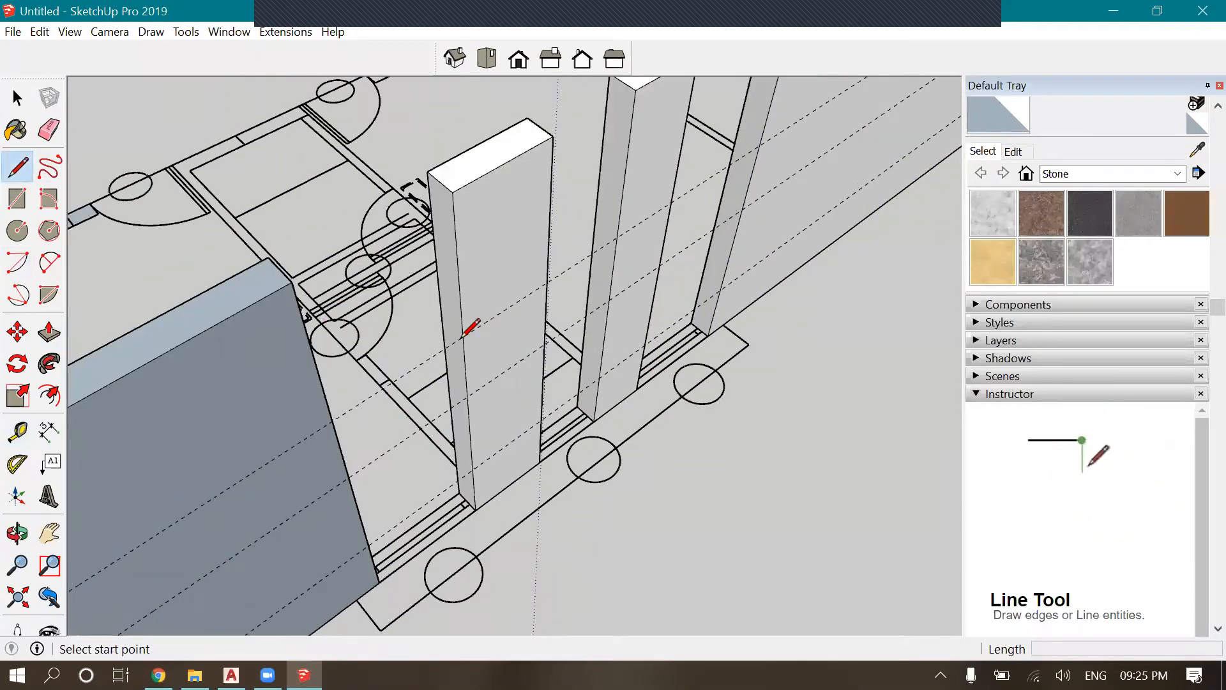
left_click(464, 335)
left_click(444, 318)
left_click(456, 454)
key("Escape")
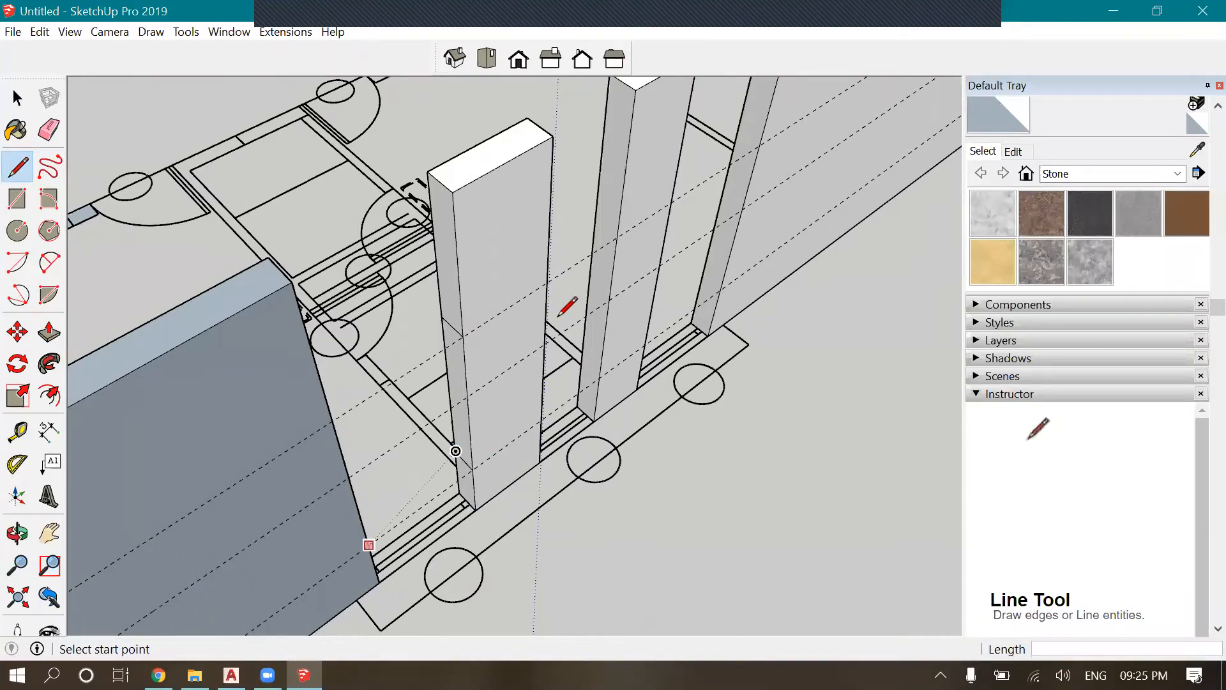
Draw edges at the 2100 mm and middle guides on the narrow pier's end face, and at the 2100 mm and lowest guides on the adjoining long wall's
middle_click_drag(566, 307, 543, 287)
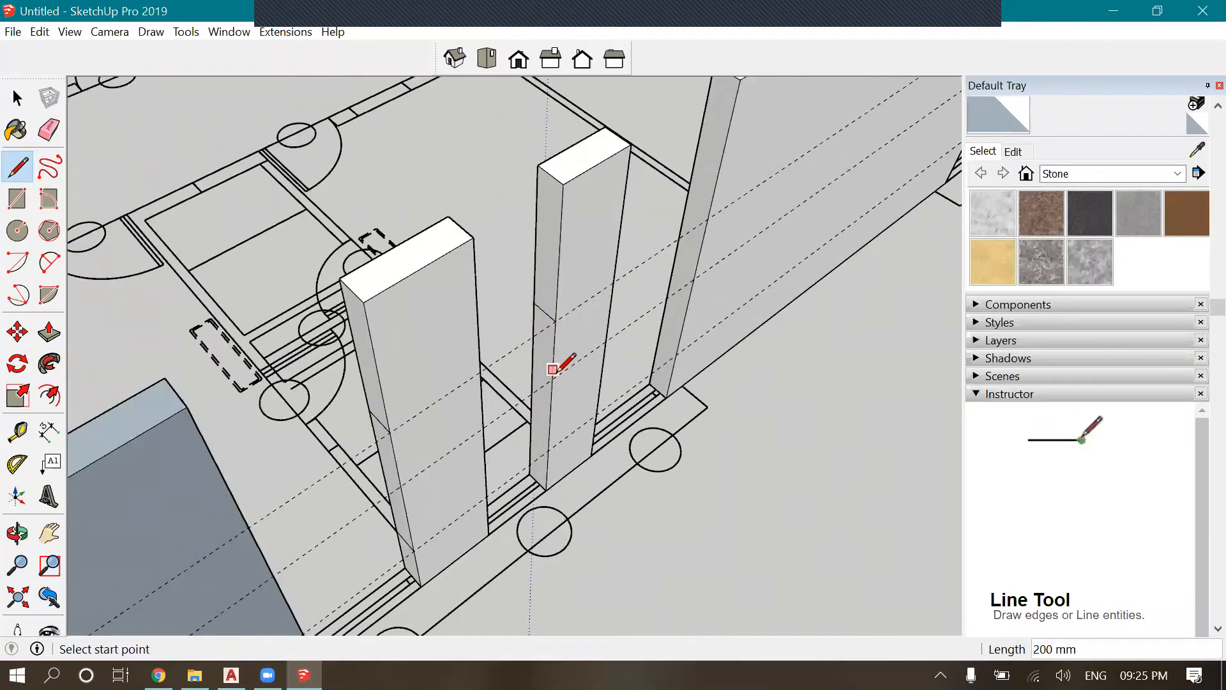
left_click(533, 360)
middle_click_drag(524, 305, 581, 271)
scroll(569, 278, "up", 3)
scroll(556, 283, "up", 2)
left_click(572, 424)
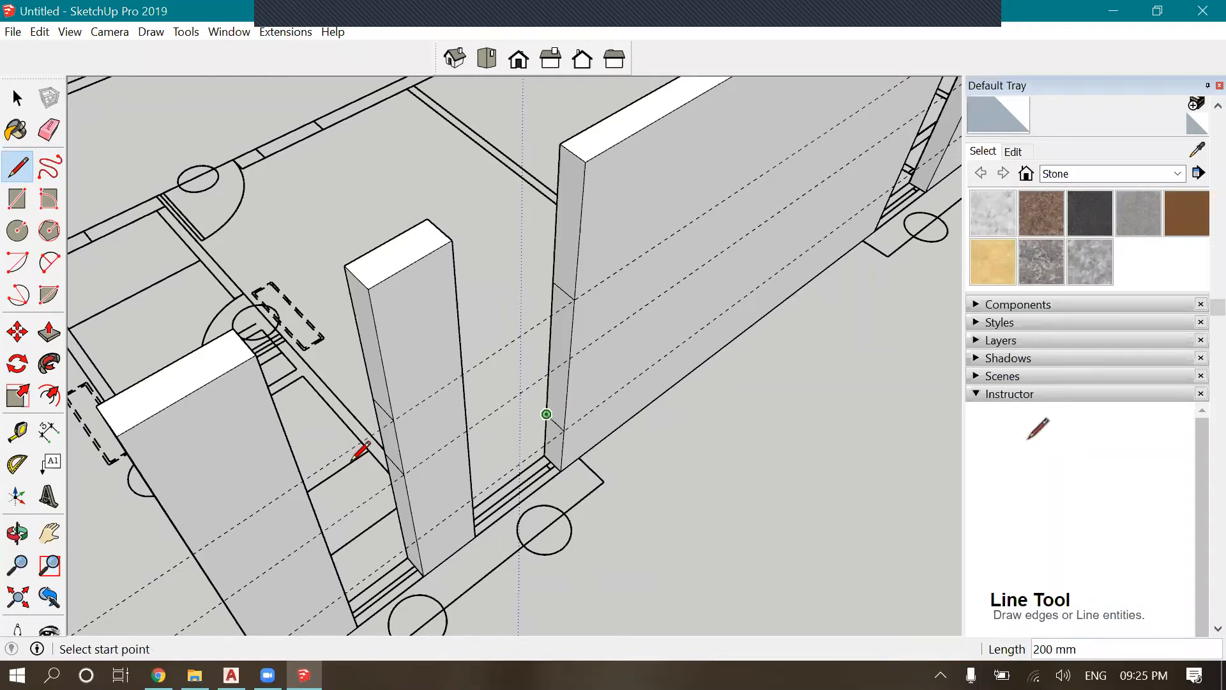
Draw edges at the 2100 mm and lowest guides across the end face of the wide pier past the long wall
scroll(356, 451, "down", 2)
scroll(840, 112, "down", 2)
scroll(658, 284, "down", 2)
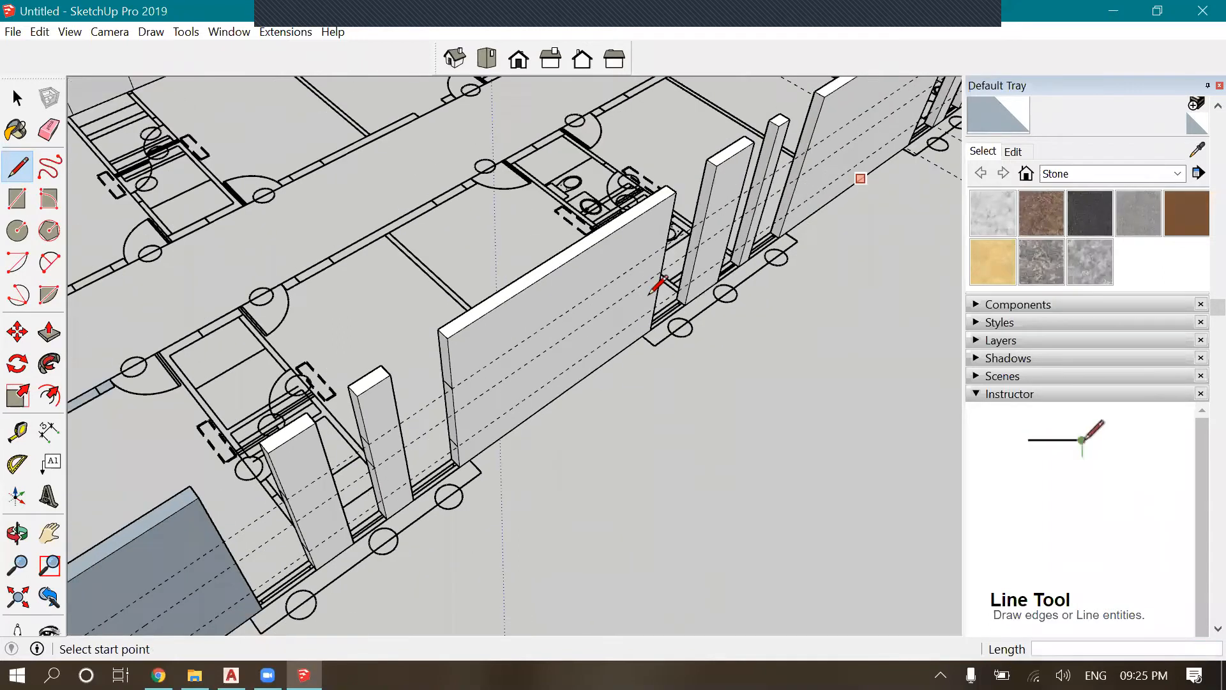
scroll(661, 278, "up", 4)
left_click(578, 229)
scroll(626, 252, "up", 2)
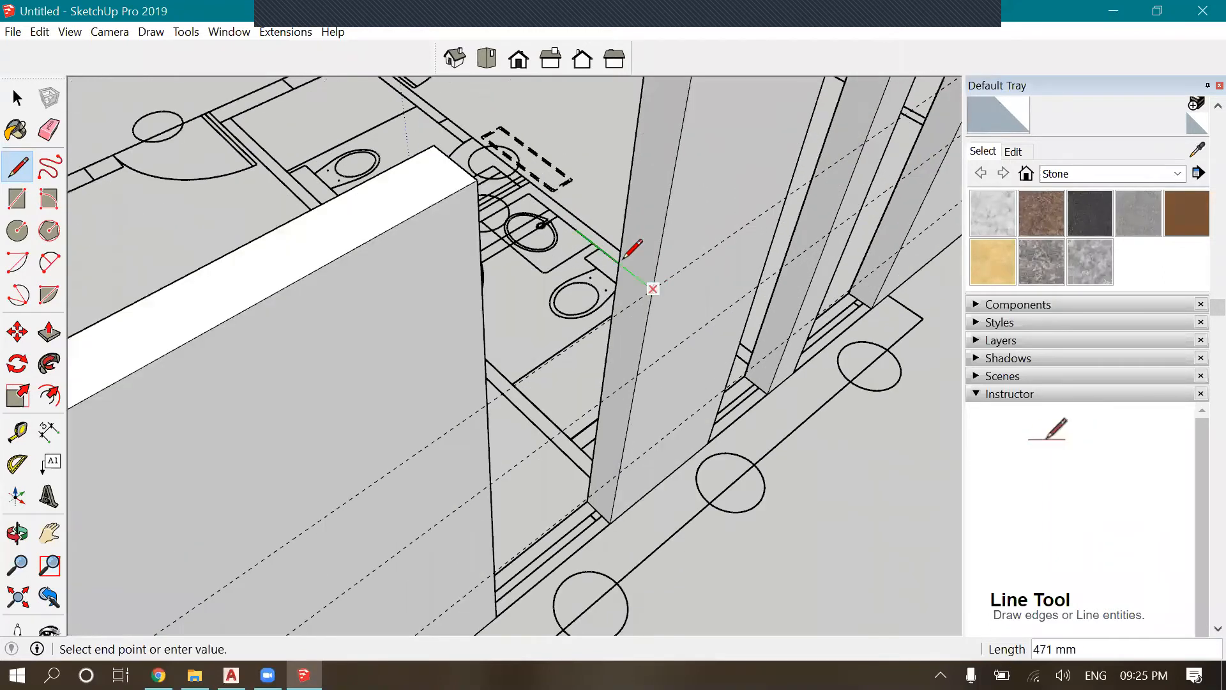
key("Escape")
scroll(640, 430, "up", 1)
scroll(639, 422, "up", 1)
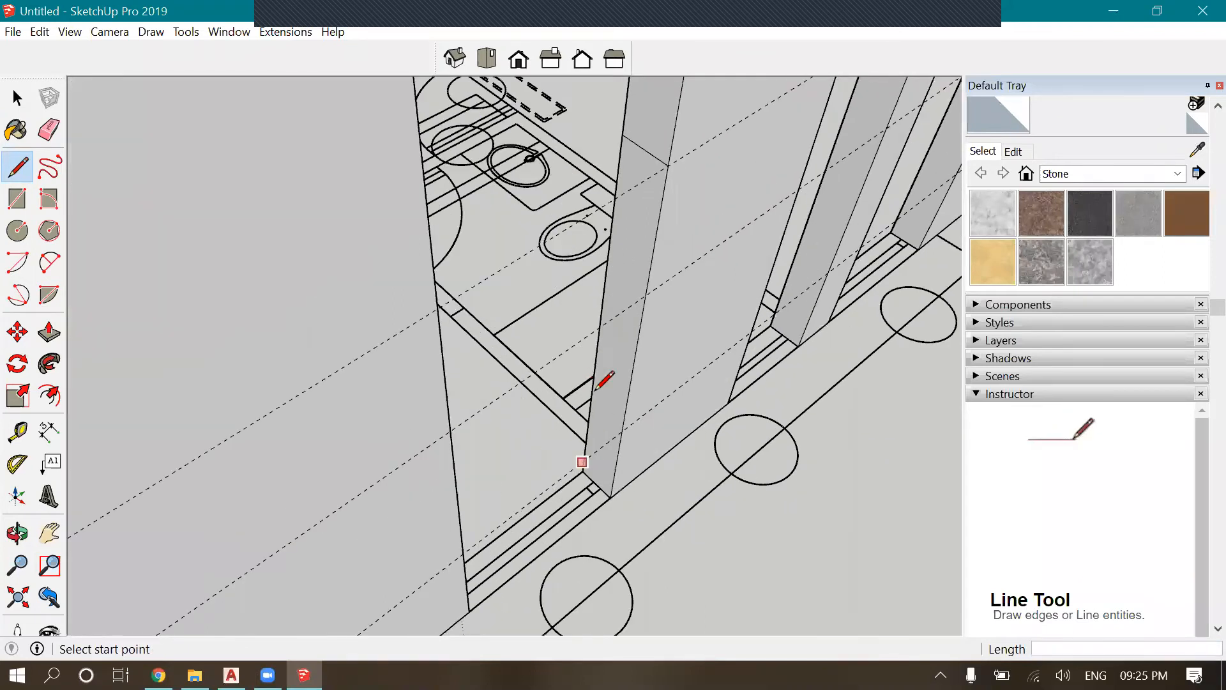
scroll(605, 384, "up", 1)
left_click(601, 391)
key("Escape")
scroll(726, 241, "down", 4)
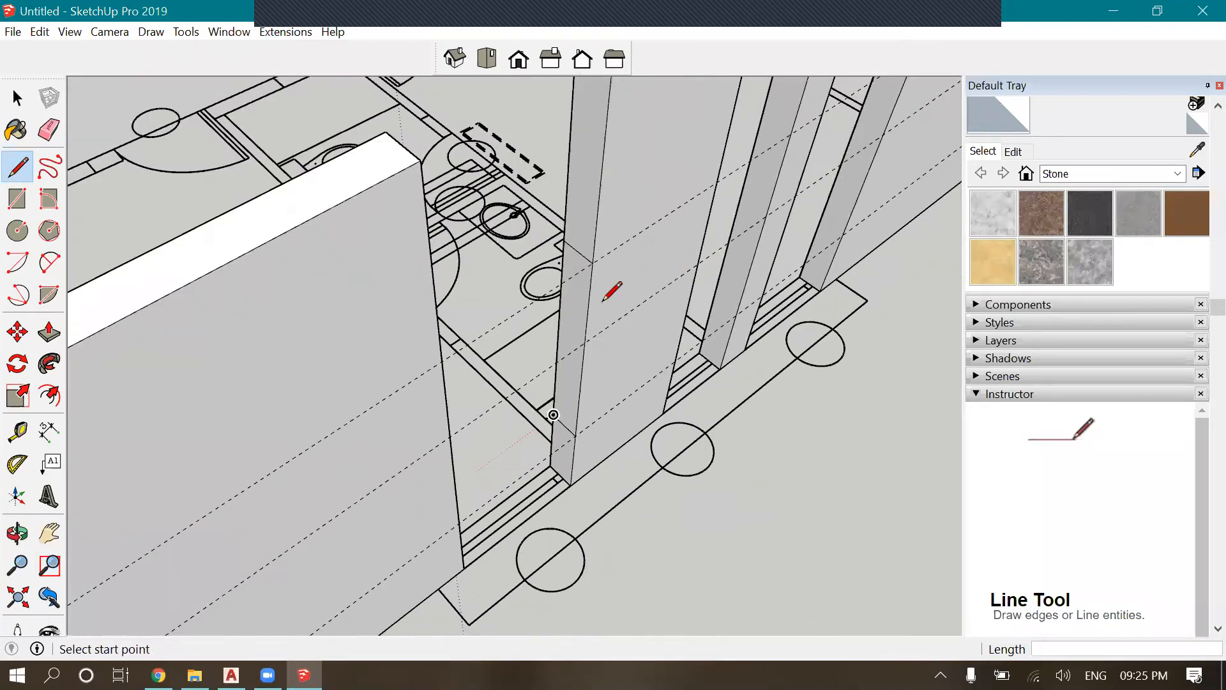
Draw edges at the 2100 mm and middle guides across the next narrow pier's end face for a ventilator opening
scroll(604, 308, "up", 1)
left_click(604, 304)
scroll(582, 287, "up", 1)
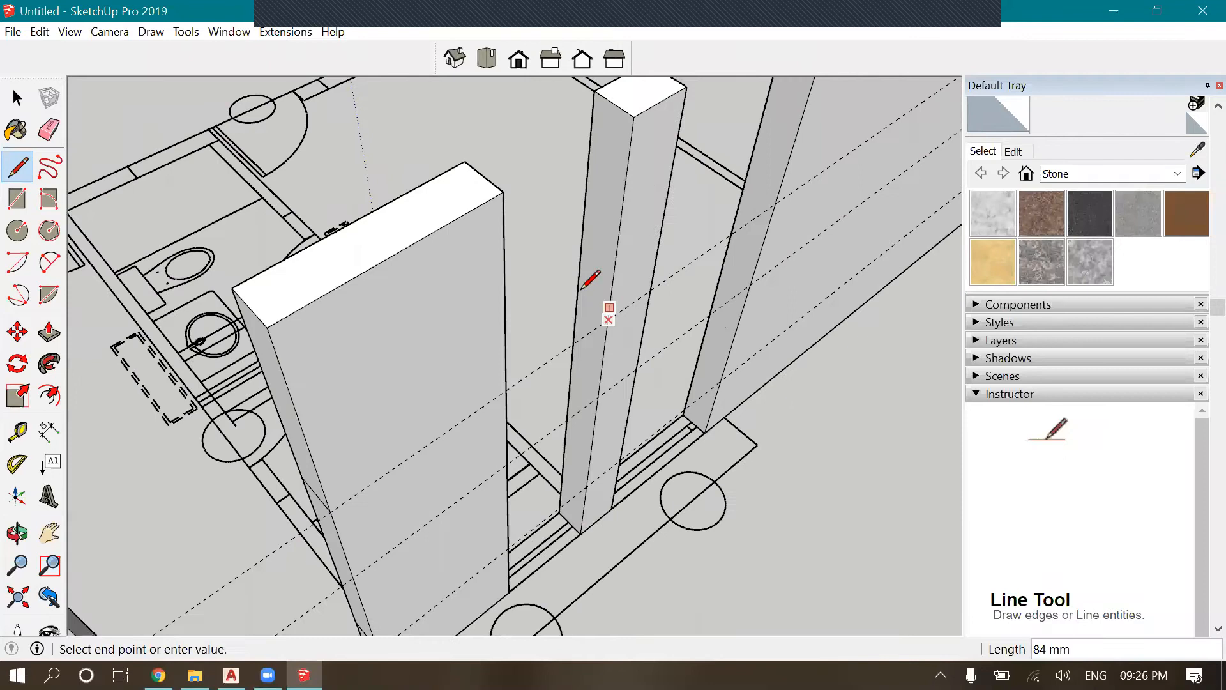
left_click(582, 446)
left_click(592, 383)
key("Escape")
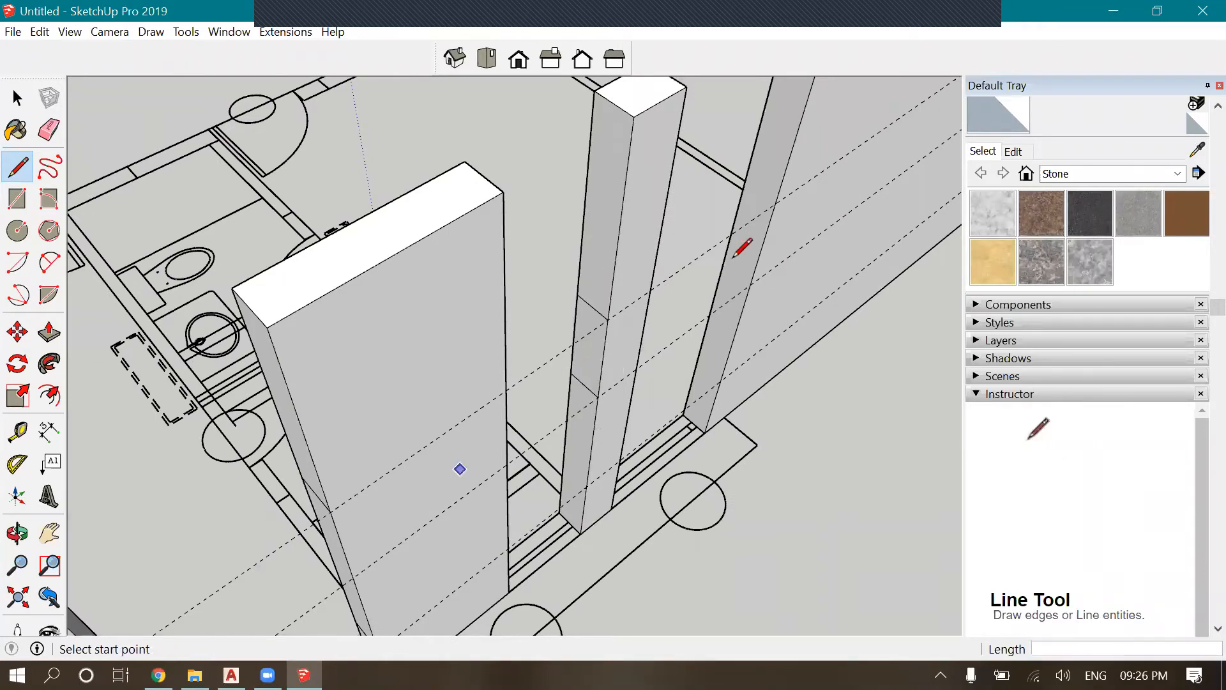
Draw edges at the 2100 mm and lowest guides across the end face of the second long wall
scroll(755, 224, "down", 2)
scroll(689, 269, "up", 2)
scroll(671, 256, "up", 1)
scroll(651, 248, "up", 1)
left_click(644, 254)
left_click(679, 277)
left_click(640, 474)
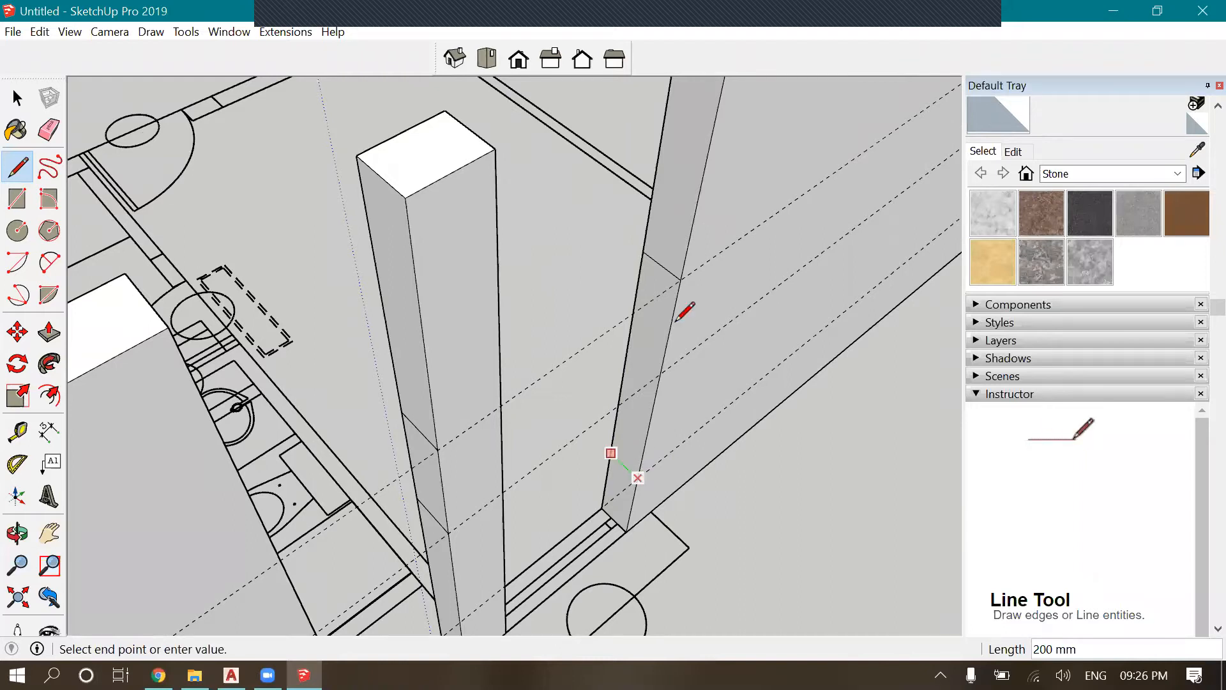
key("Escape")
Draw edges at the 2100 mm and lowest guides across the end face of the pier beyond the second long wall
scroll(690, 320, "down", 2)
scroll(696, 160, "down", 3)
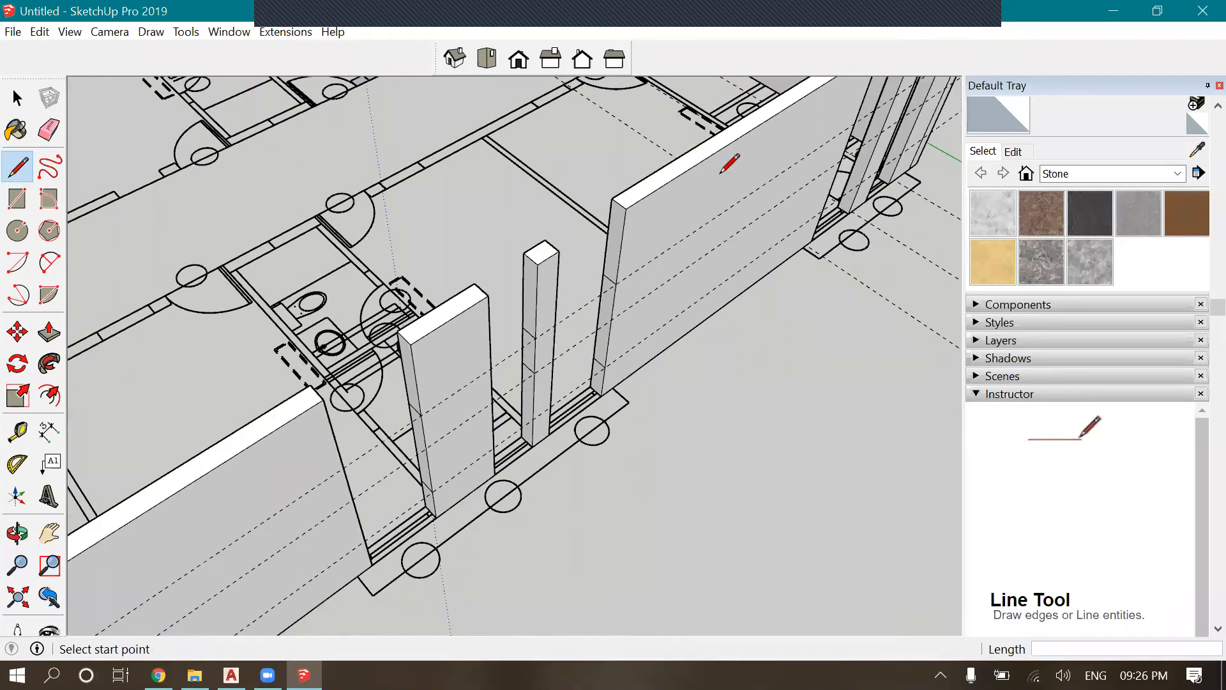
scroll(660, 244, "down", 1)
scroll(705, 221, "up", 4)
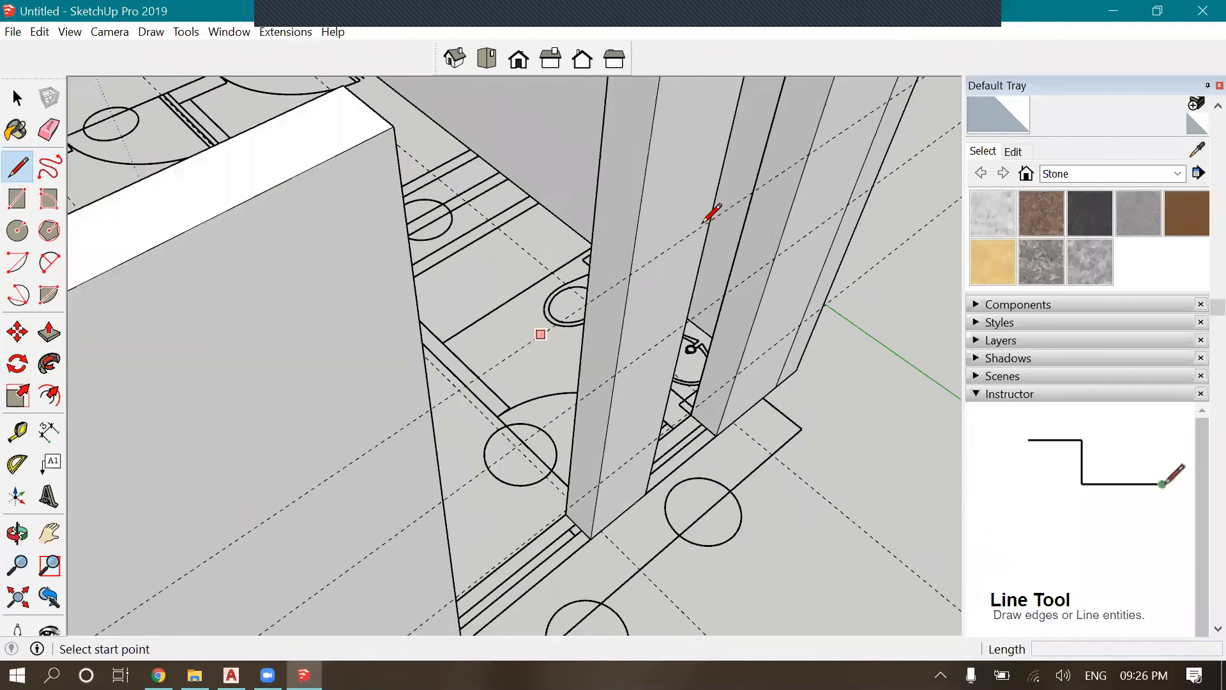
scroll(638, 167, "down", 1)
left_click(631, 168)
key("Escape")
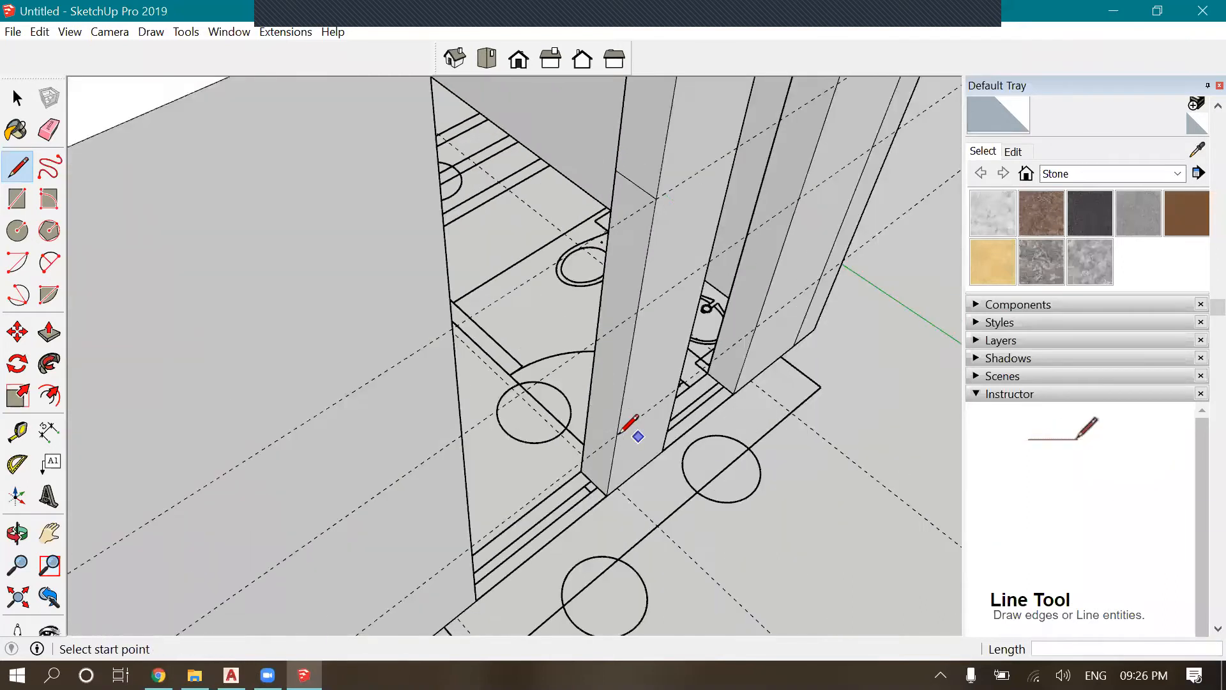
left_click(595, 407)
key("Escape")
scroll(712, 180, "down", 2)
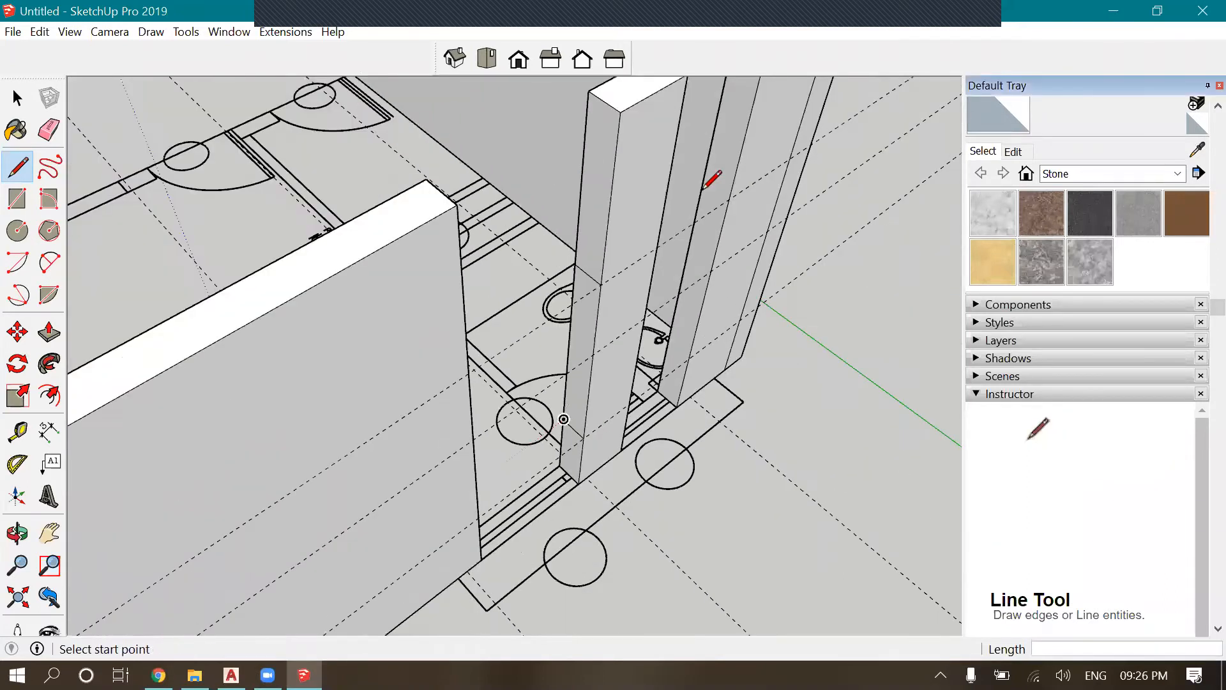
Draw edges at the 2100 mm and middle guides across the end face of the last pier at the building corner
scroll(712, 183, "up", 2)
left_click(740, 205)
scroll(717, 290, "down", 1)
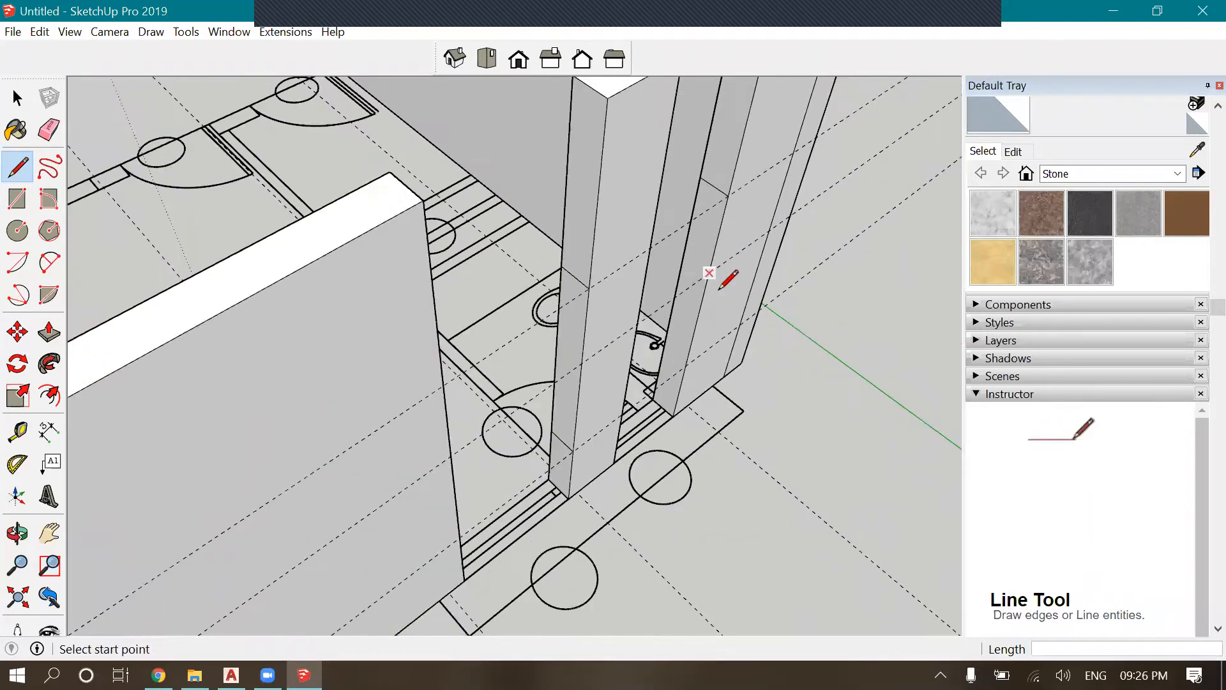
scroll(715, 290, "up", 4)
left_click(710, 293)
left_click(668, 261)
scroll(607, 240, "down", 5)
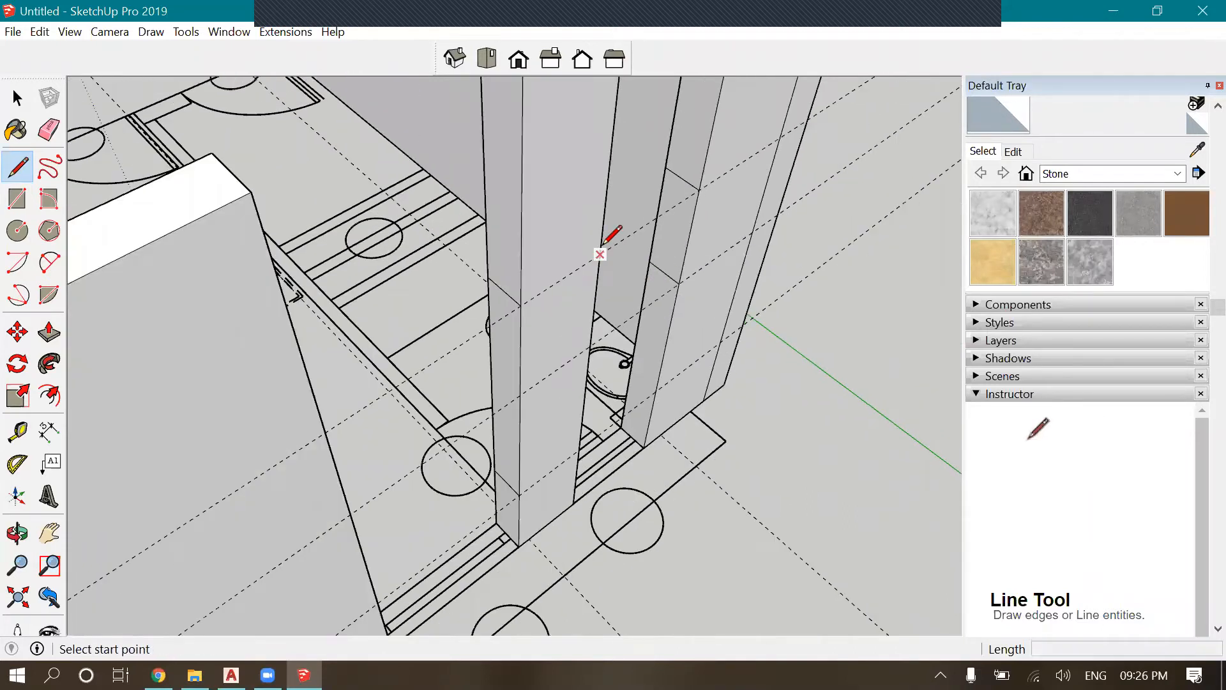
Push/Pull the corner pier's end faces above and below the ventilator opening 600 mm to the neighbouring pier
left_click(49, 331)
scroll(616, 263, "down", 4)
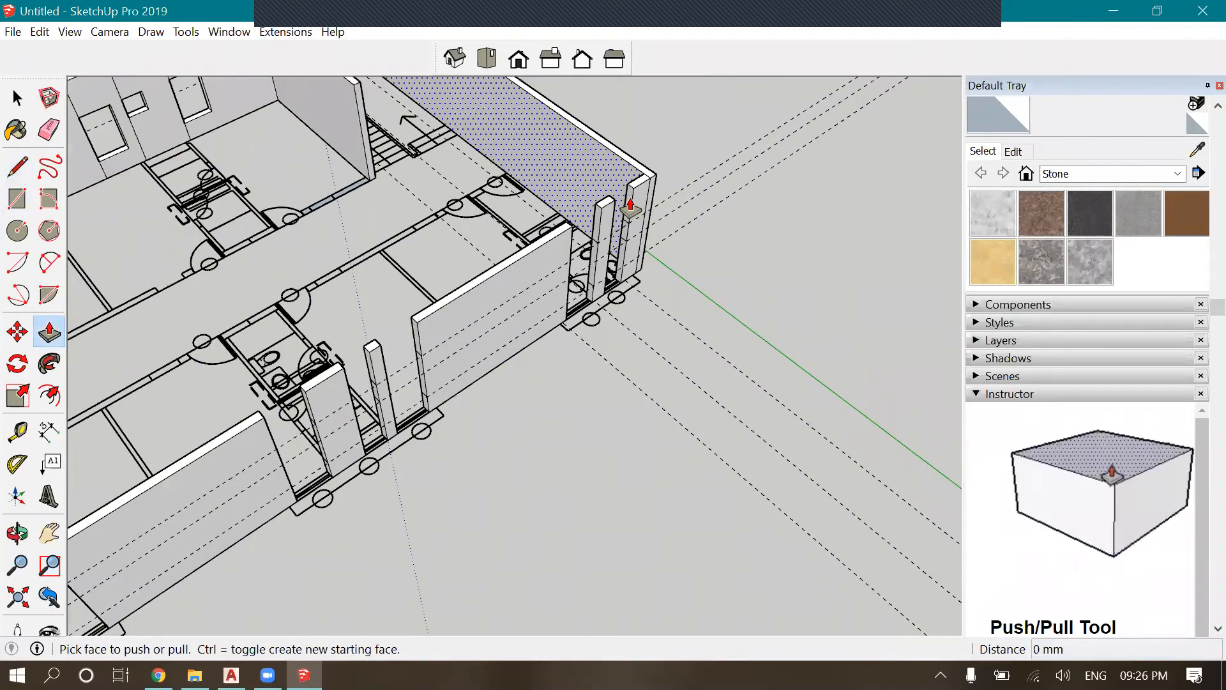
scroll(658, 195, "up", 1)
scroll(594, 235, "up", 2)
left_click(595, 252)
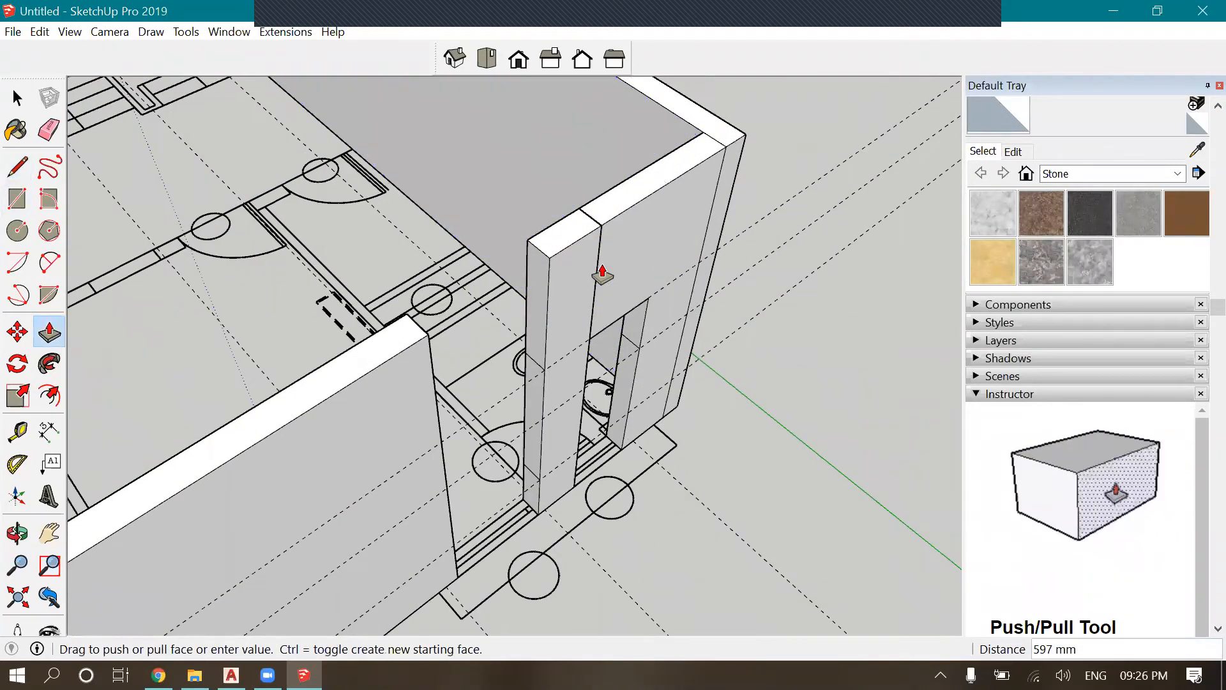
type("600")
key("Return")
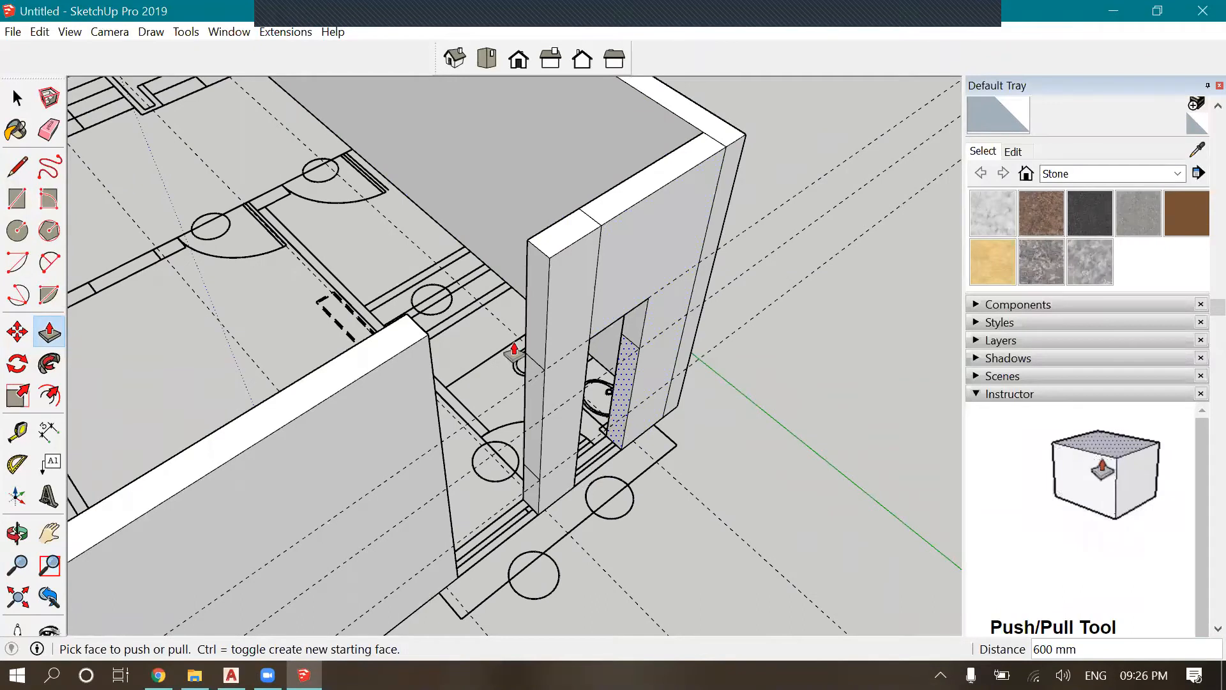
double_click(623, 390)
Push/Pull the neighbouring pier's end faces above and below the window opening 900 mm to the long wall
left_click(416, 358)
type("900")
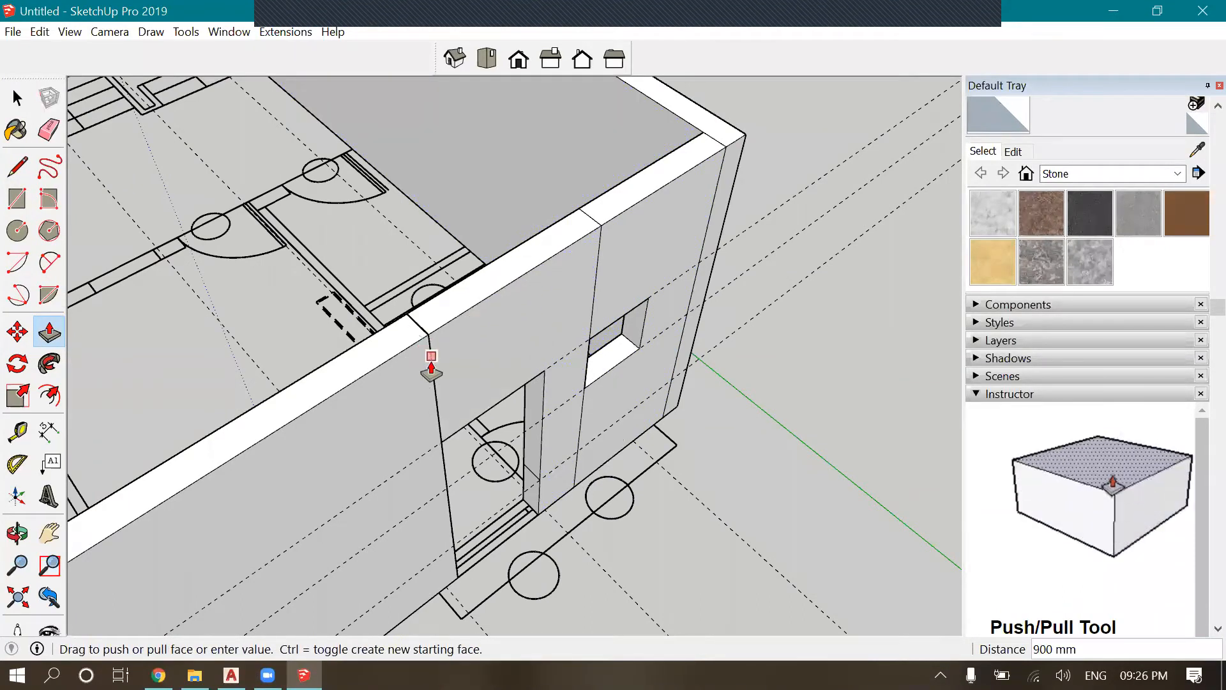
key("Return")
scroll(550, 494, "up", 3)
left_click(551, 495)
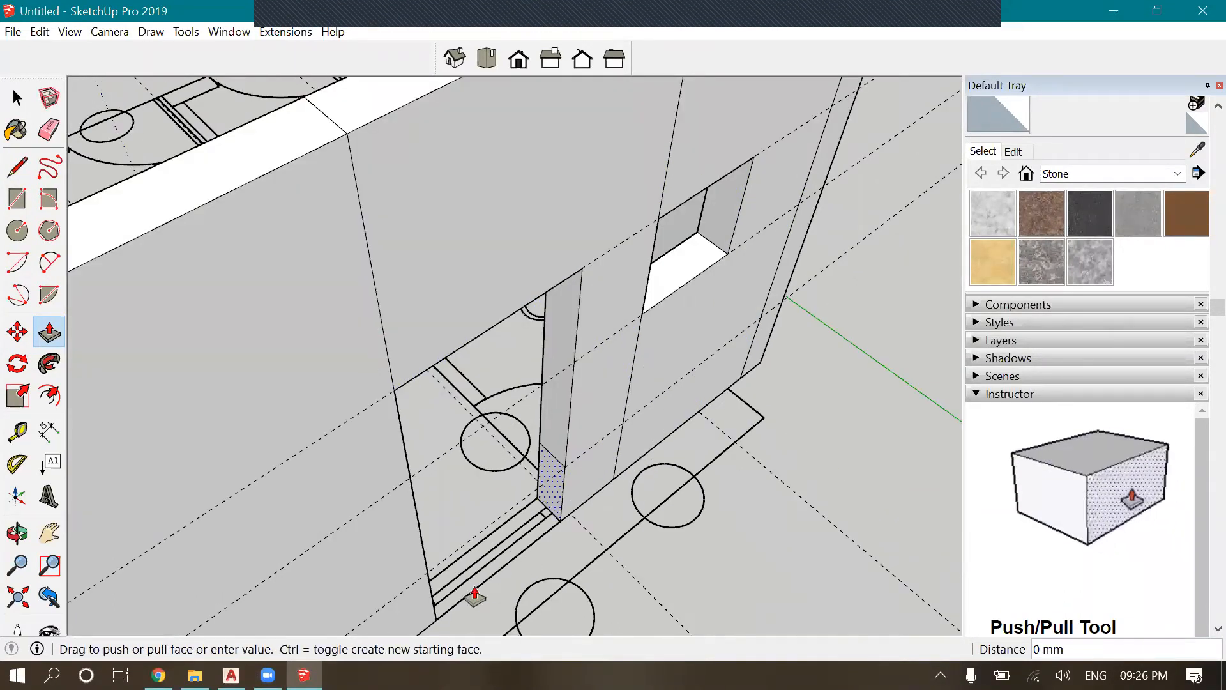
scroll(474, 594, "down", 2)
left_click(444, 614)
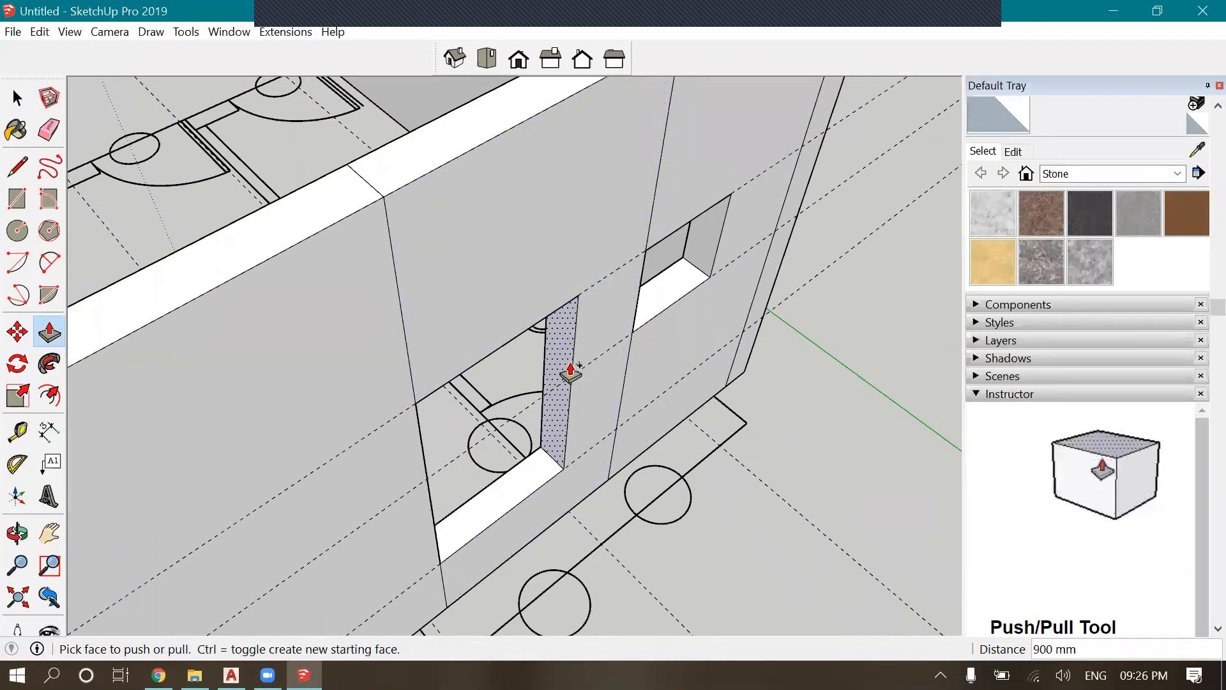
Undo the 900 mm window lintel and sill, and try pulling the pier's upper end face across the opening again
double_click(491, 215)
scroll(584, 280, "down", 2)
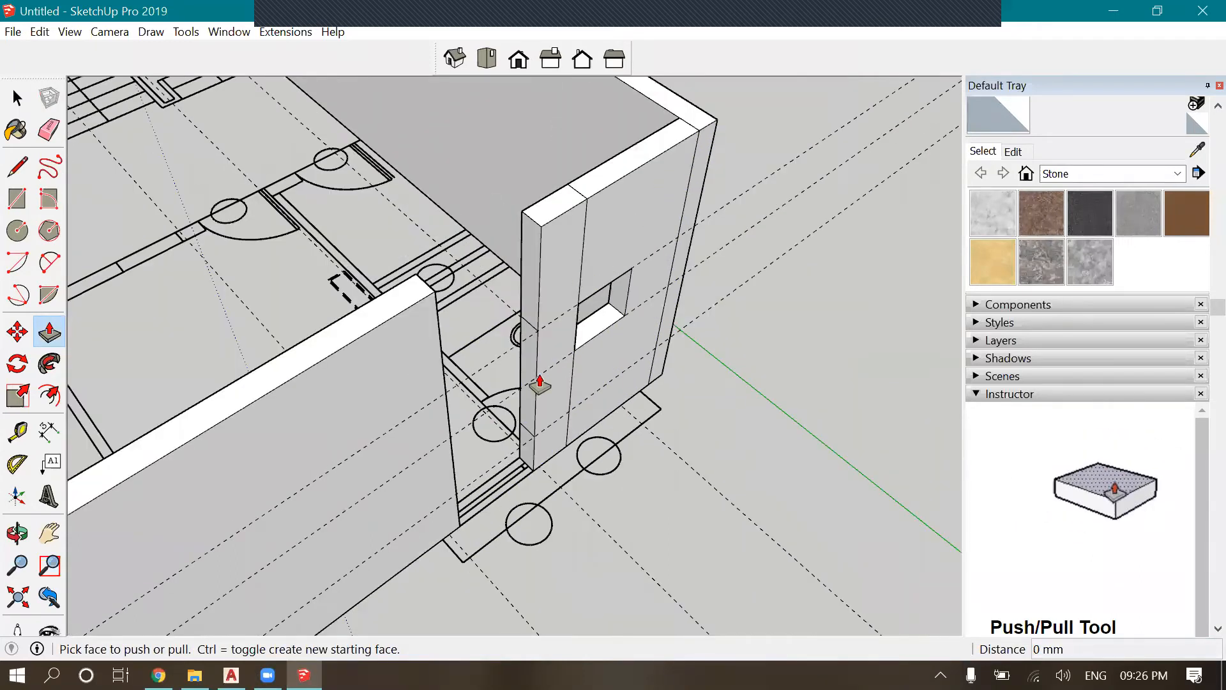
left_click(466, 466)
scroll(458, 501, "up", 2)
scroll(415, 397, "up", 1)
left_click(411, 433)
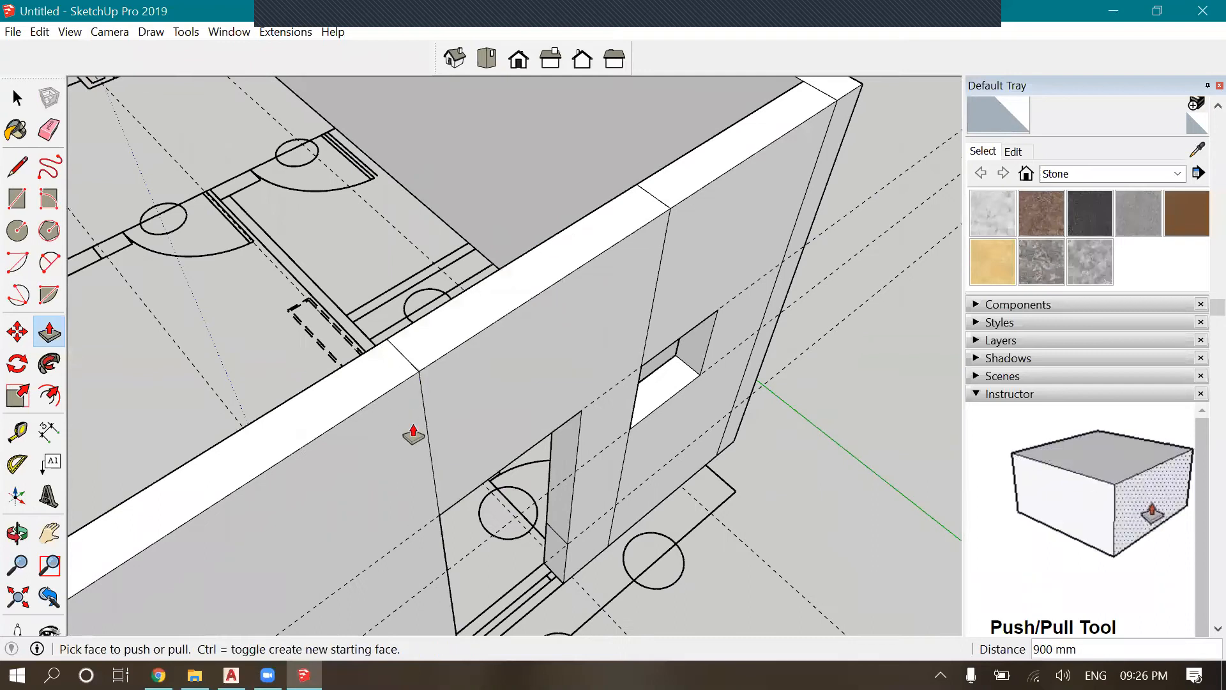
Push/Pull the pier's upper end face 895 mm over the window opening, stopping just short of the long wall
scroll(458, 262, "up", 1)
scroll(409, 362, "up", 1)
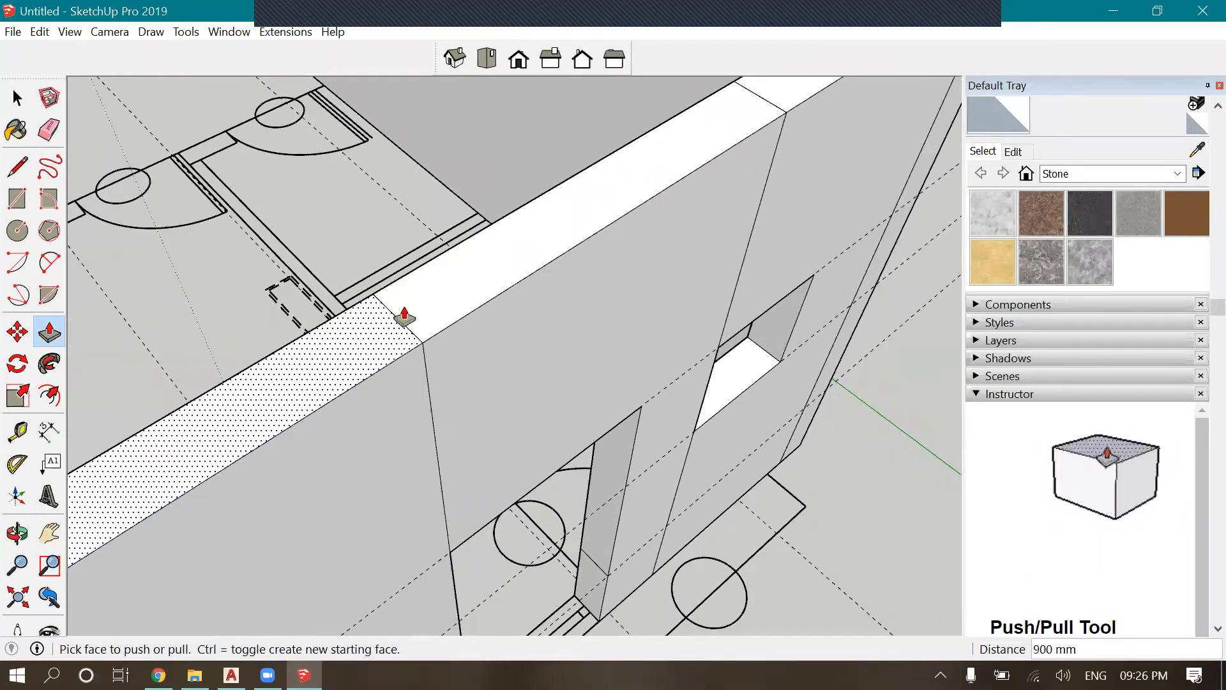
scroll(405, 318, "up", 1)
scroll(586, 220, "down", 2)
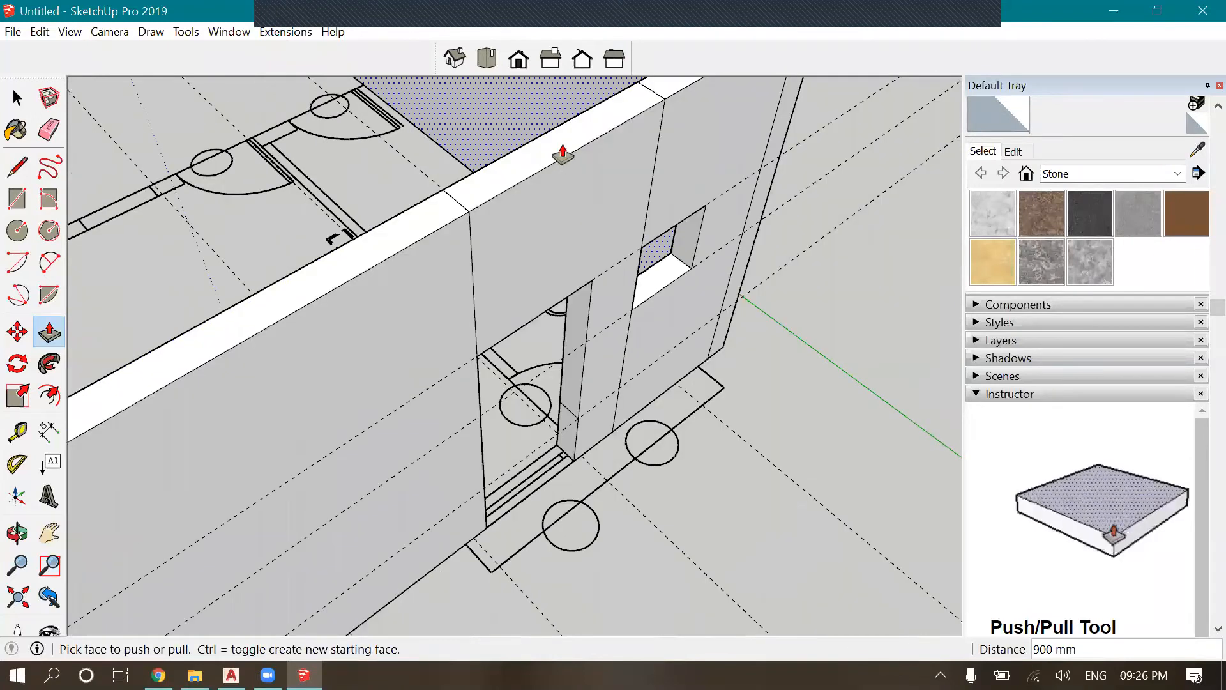
scroll(530, 179, "down", 2)
scroll(383, 275, "down", 1)
scroll(328, 306, "up", 2)
left_click(273, 328)
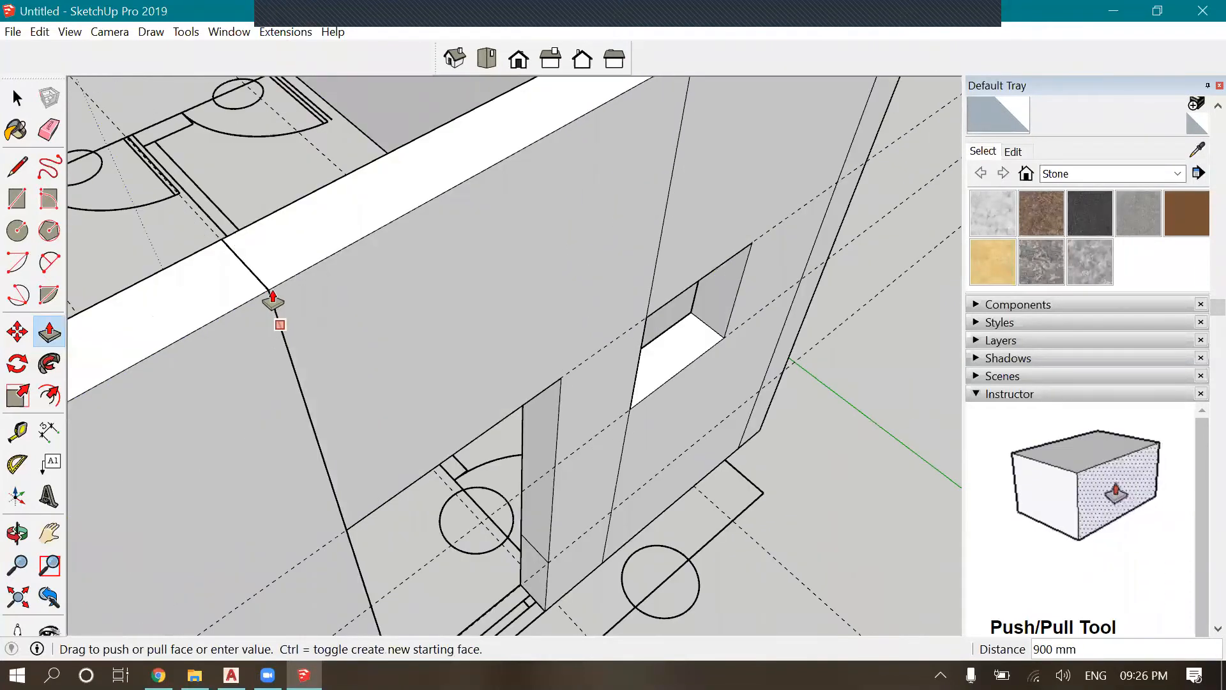
scroll(277, 319, "up", 5)
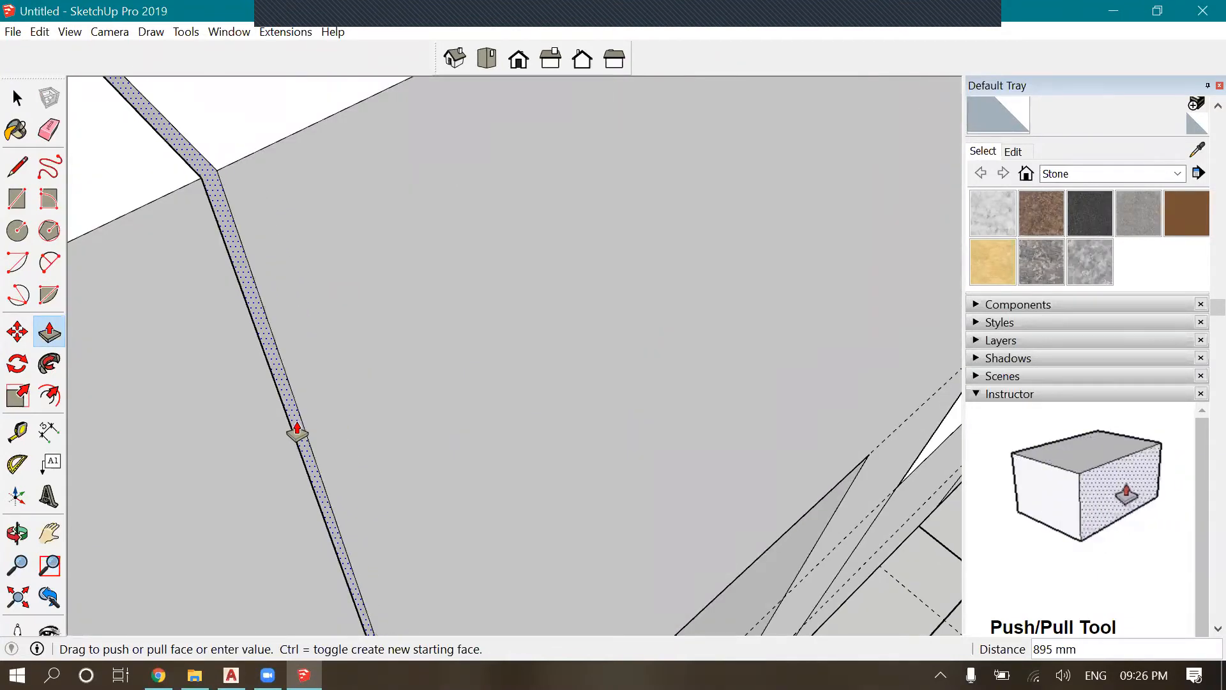
left_click(295, 429)
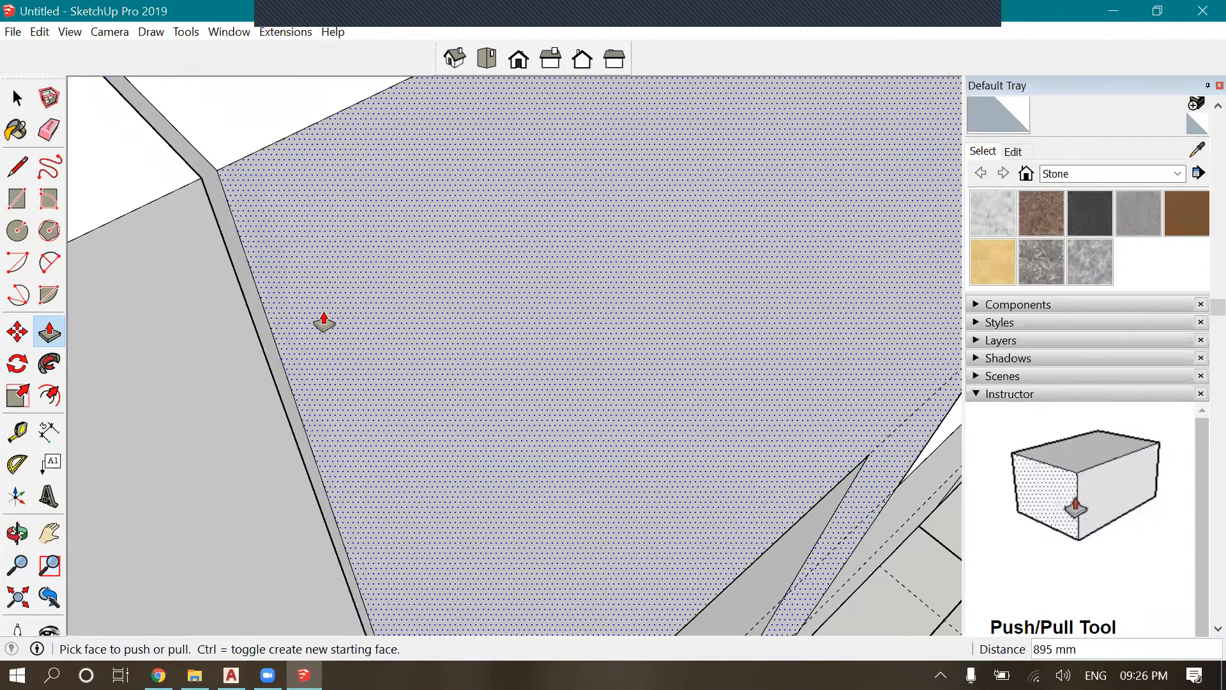
Push/Pull the thin end face above the window opening across the remaining gap to meet the long wall
scroll(471, 181, "down", 5)
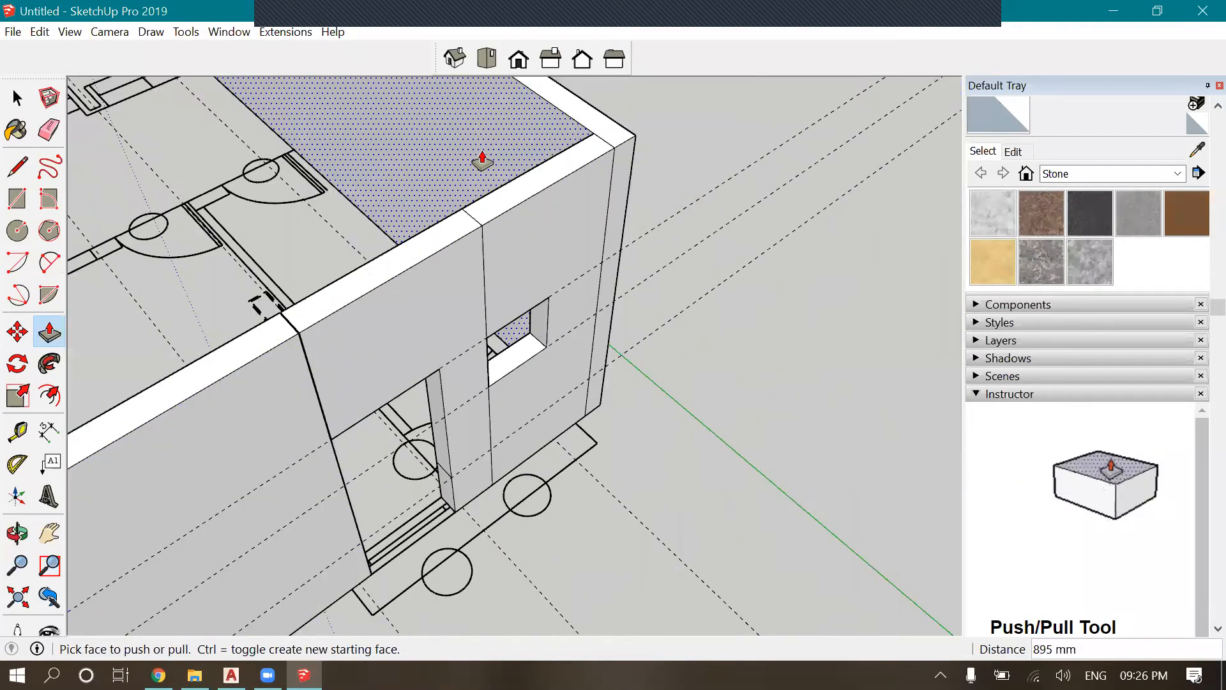
scroll(482, 161, "down", 4)
scroll(503, 261, "up", 3)
left_click(15, 528)
left_click_drag(474, 390, 704, 159)
scroll(382, 215, "up", 3)
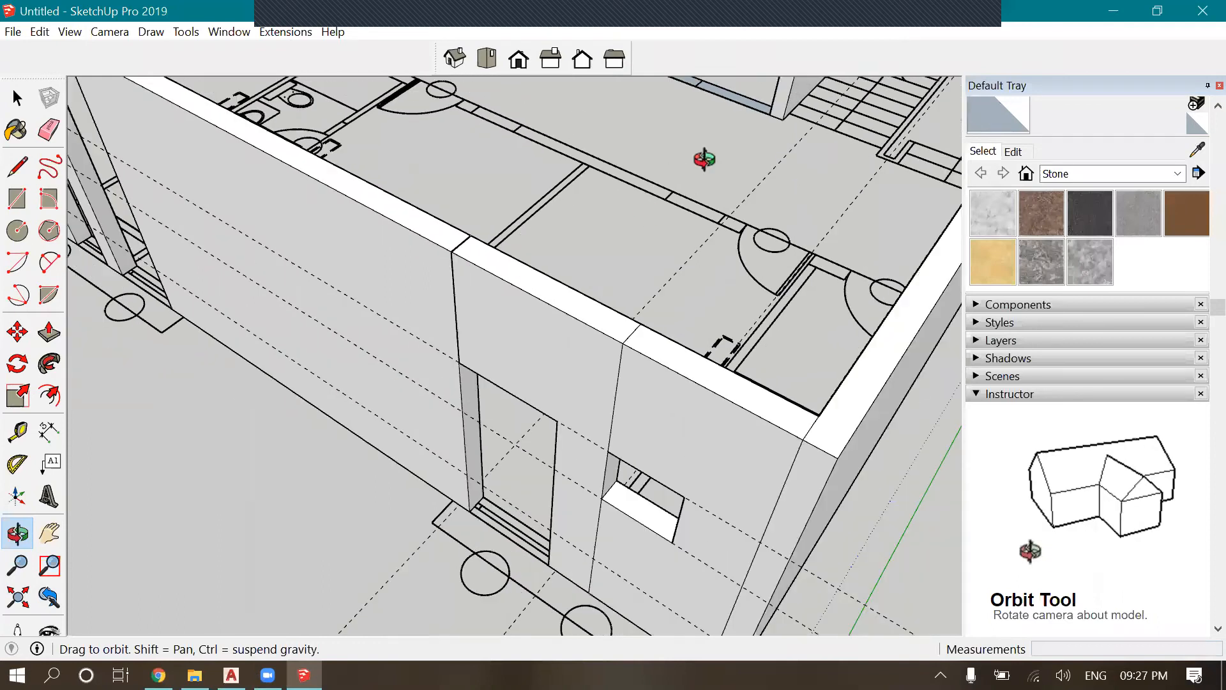
scroll(498, 263, "up", 5)
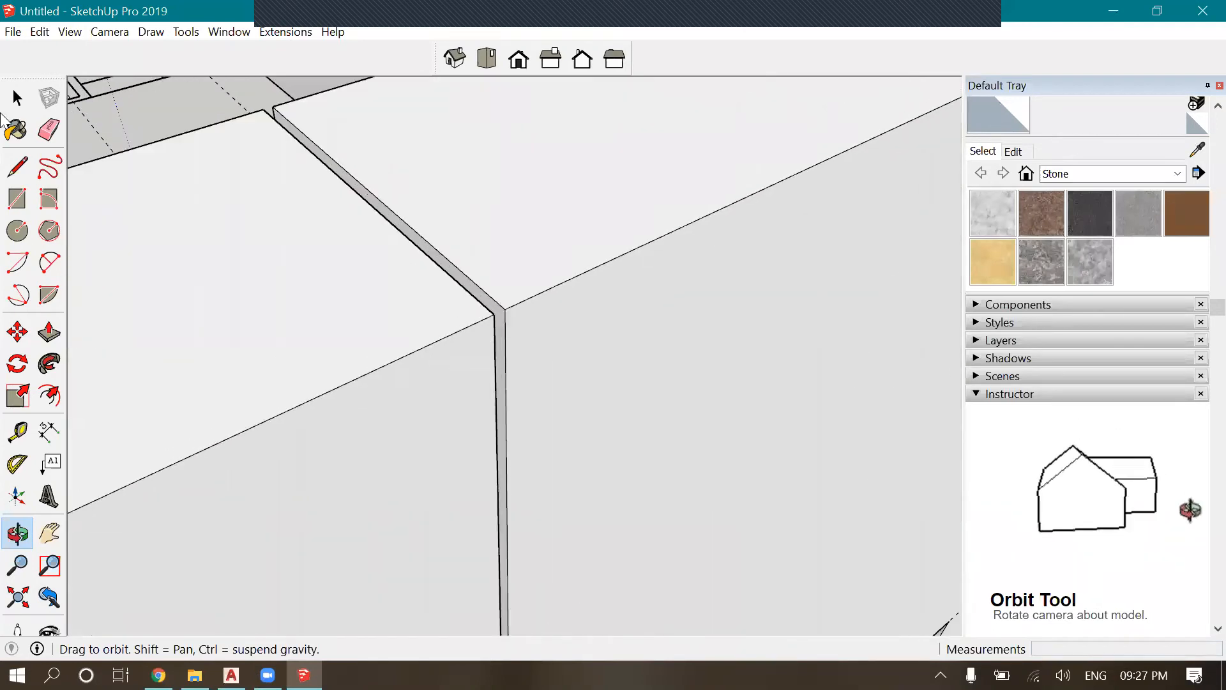
left_click(49, 331)
left_click(504, 326)
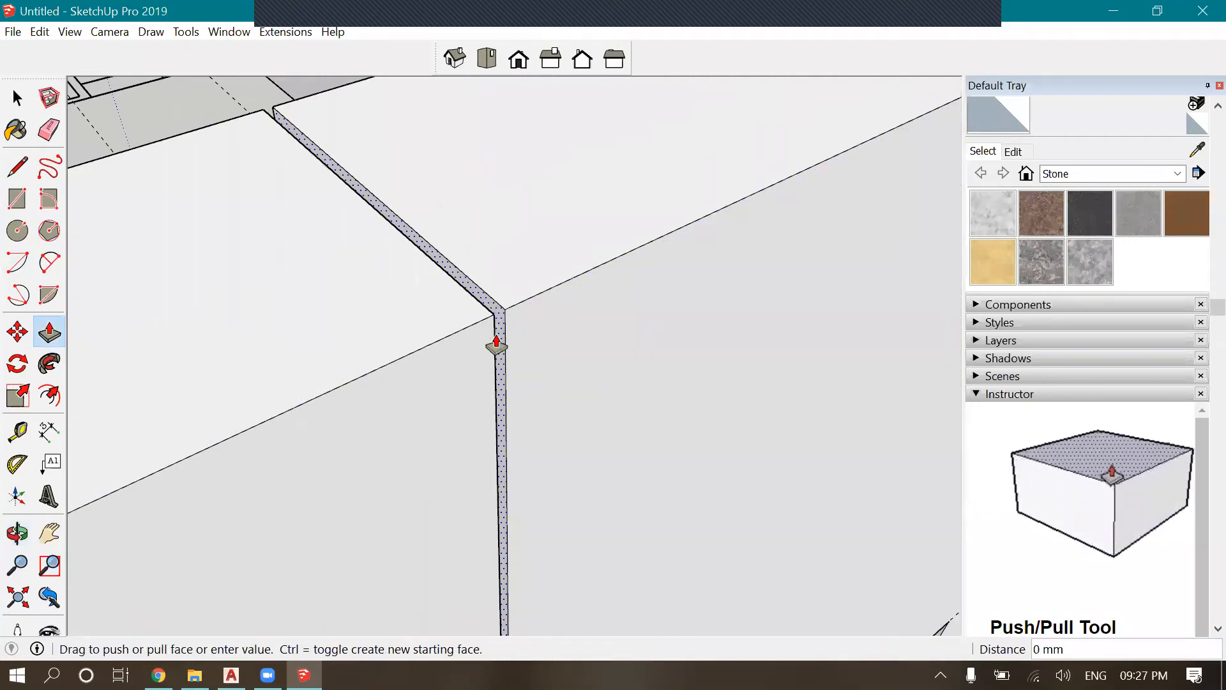
left_click(485, 313)
scroll(497, 127, "down", 6)
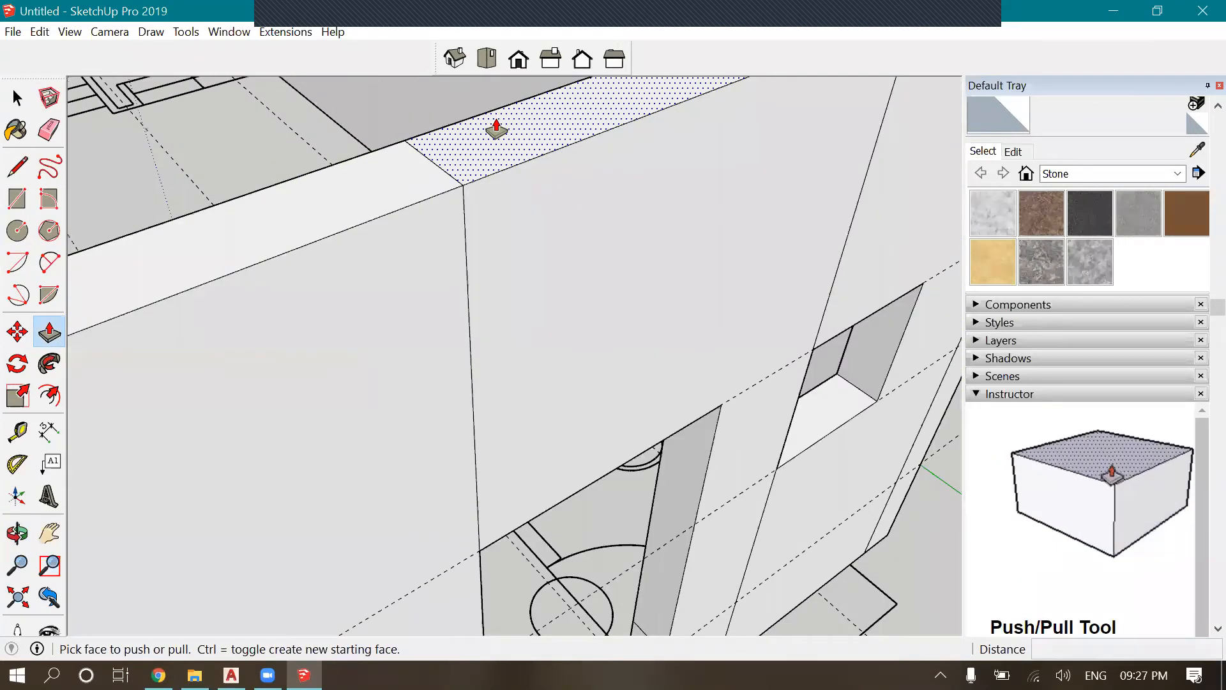
Push/Pull the pier's lower end face 900 mm to the long wall to form the sill under the window opening
left_click_drag(497, 554, 627, 302)
middle_click_drag(720, 255, 528, 294)
scroll(479, 332, "up", 2)
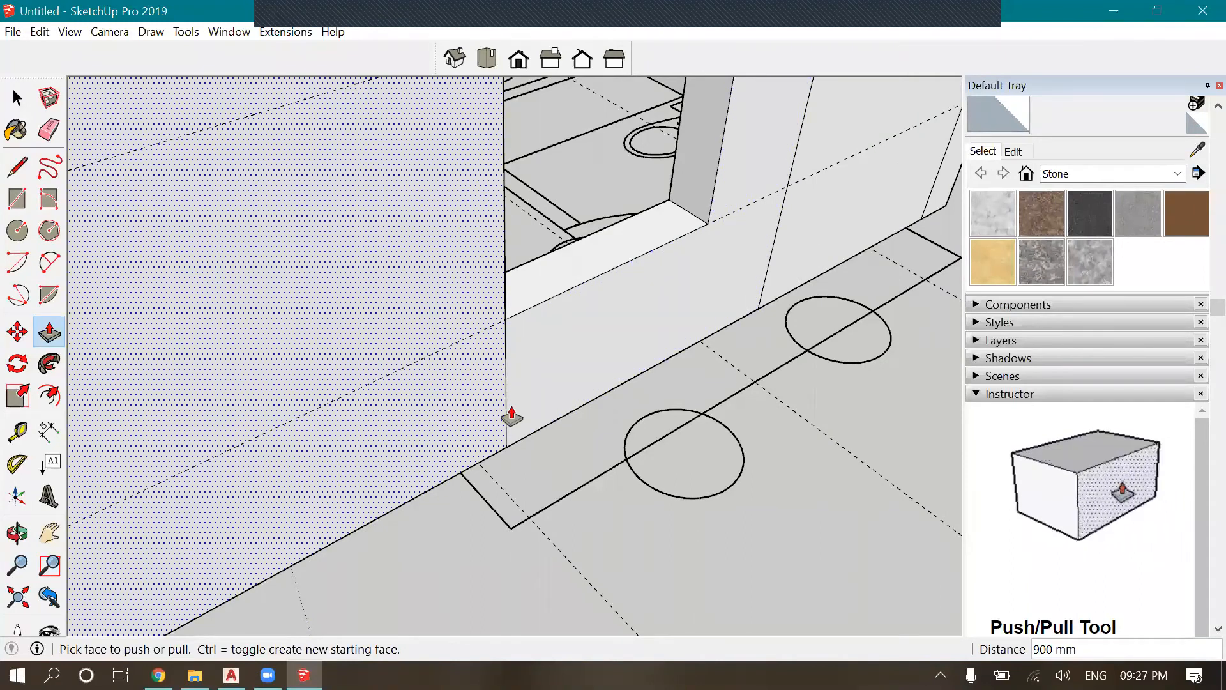
Push/Pull the long wall's far end faces above and below the next window opening 900 mm to the narrow pier
scroll(881, 362, "down", 3)
middle_click_drag(881, 361, 553, 268)
scroll(456, 312, "up", 4)
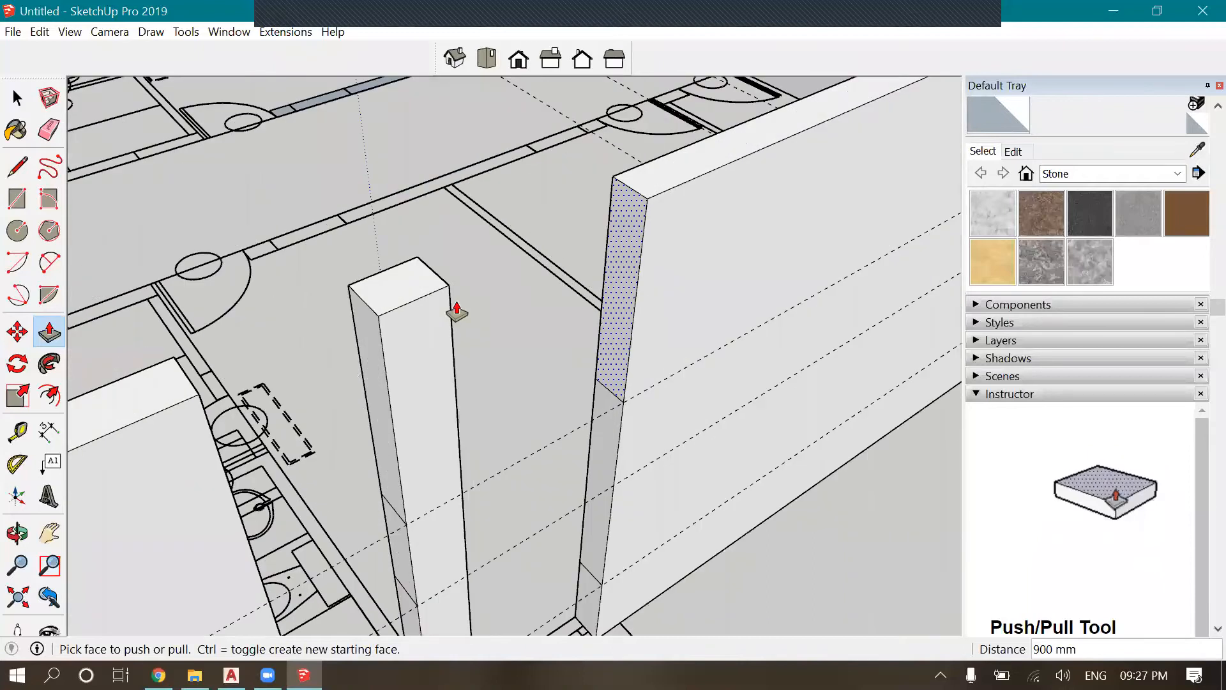
left_click(411, 234)
scroll(438, 274, "down", 3)
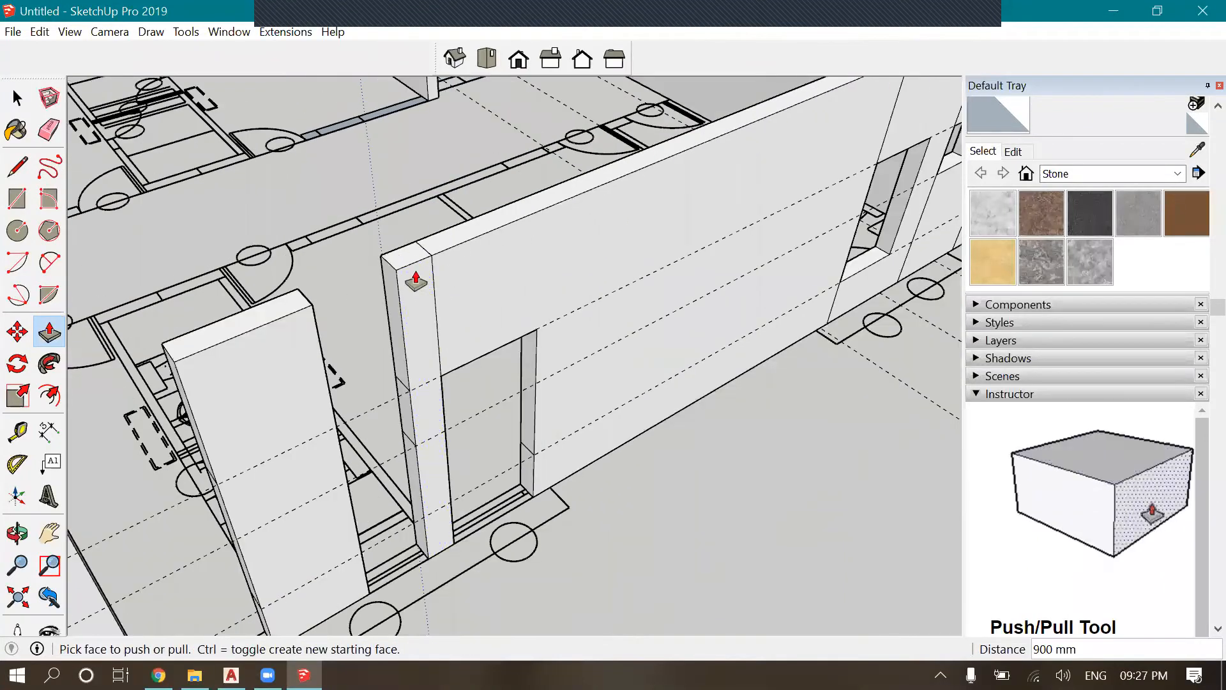
scroll(429, 270, "up", 3)
scroll(528, 445, "down", 3)
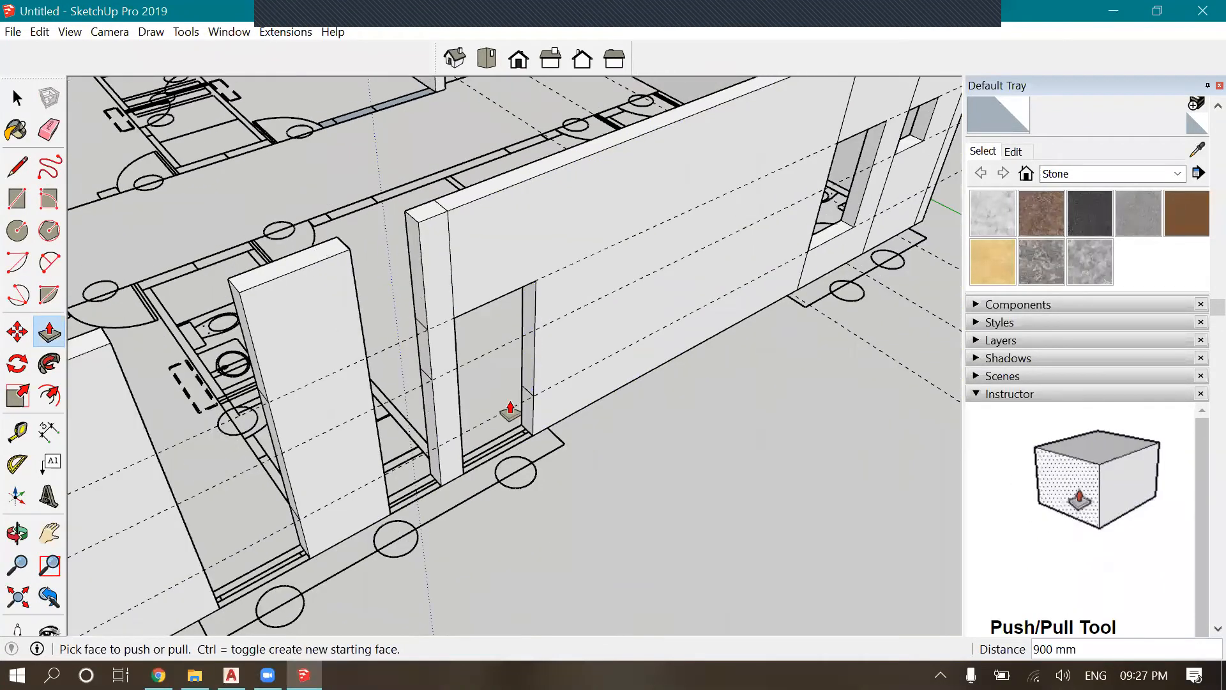
scroll(575, 396, "up", 4)
left_click(543, 416)
type("900")
key("Return")
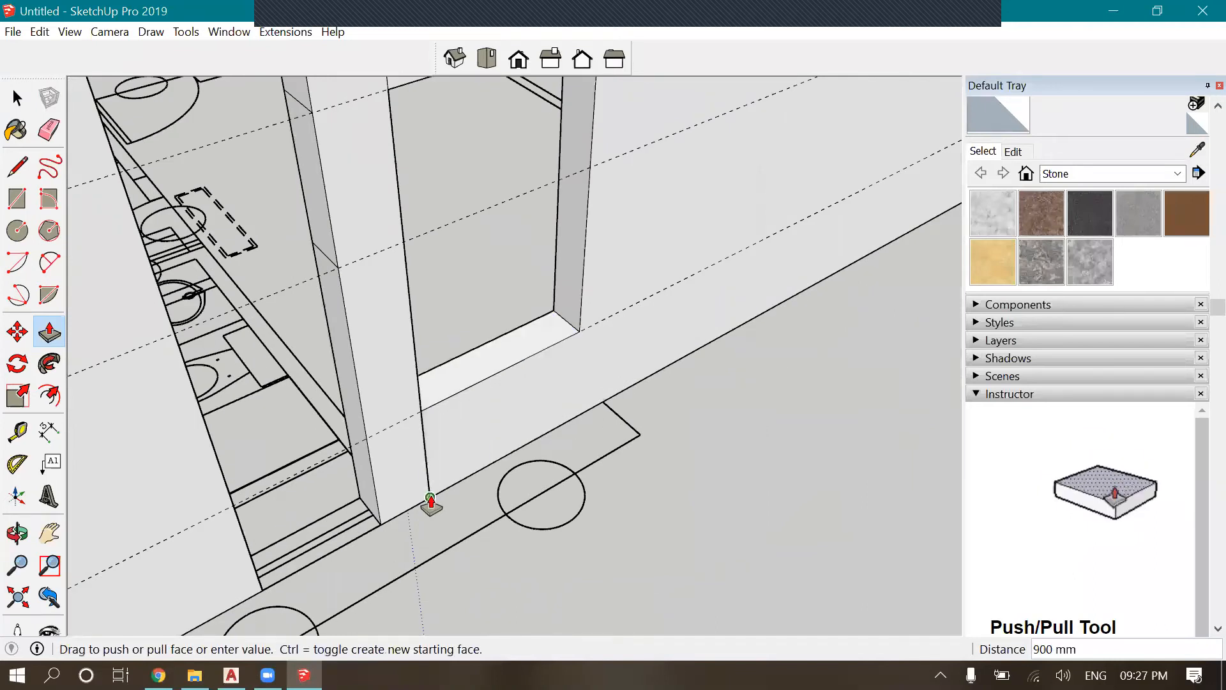
Push/Pull the narrow pier's end faces below and above the ventilator opening 600 mm to the wider pier
middle_click_drag(500, 475, 498, 467)
left_click(401, 535)
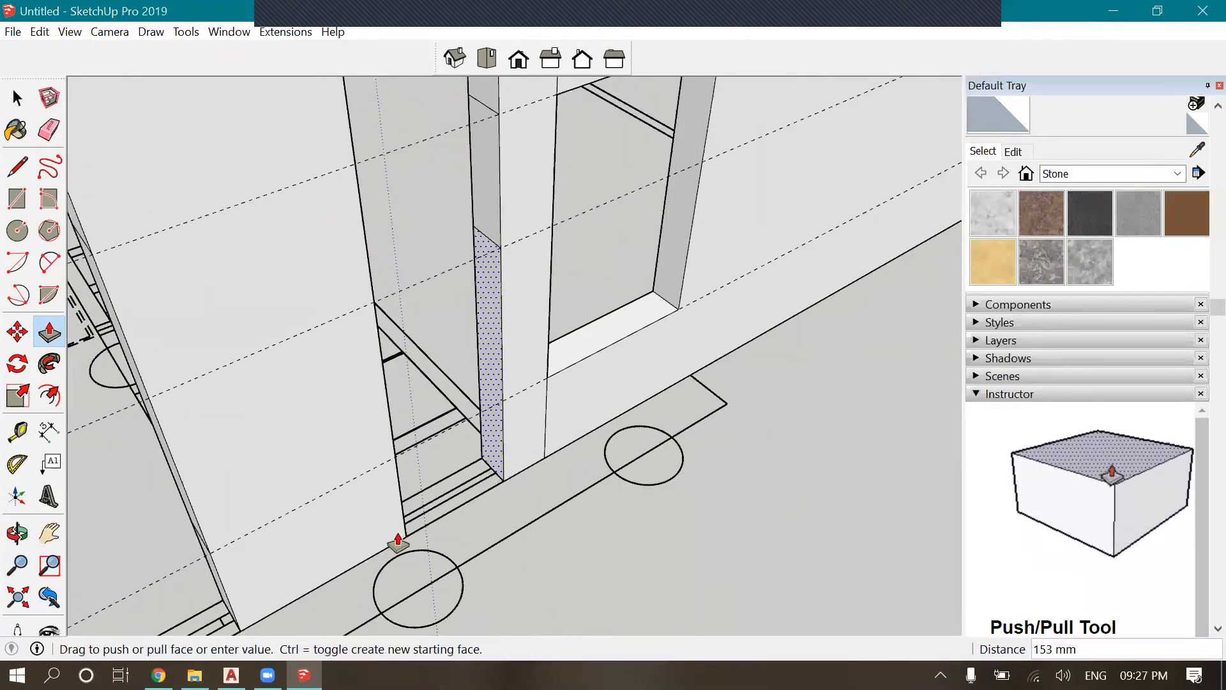
left_click(539, 567)
middle_click_drag(539, 566, 530, 211)
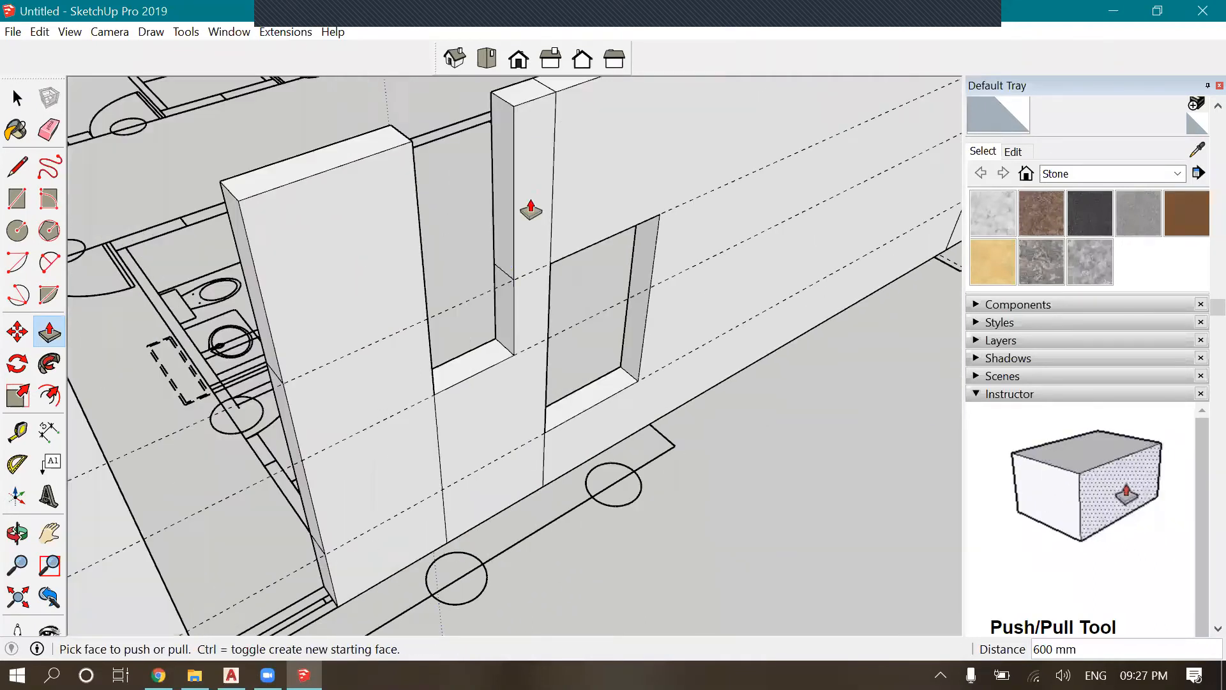
left_click(505, 122)
scroll(505, 121, "up", 3)
left_click(374, 185)
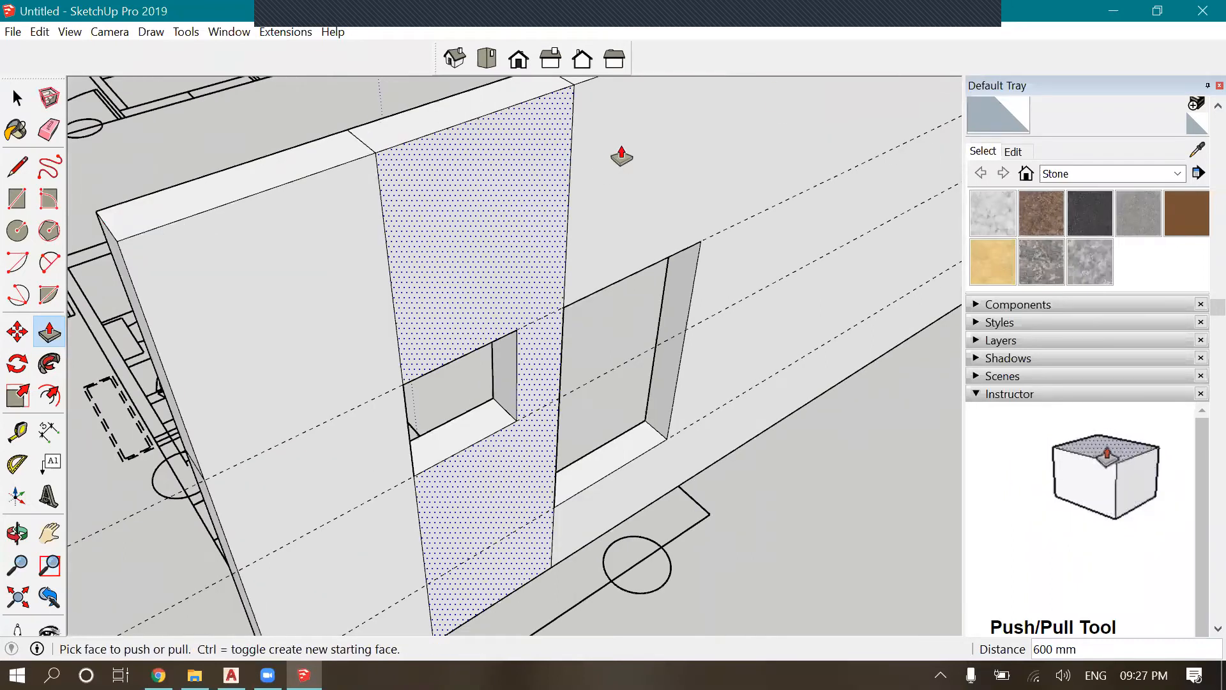
Push/Pull the wider pier's upper end face 896 mm over the next window opening towards the following long wall
middle_click_drag(621, 156, 410, 205)
scroll(457, 148, "up", 3)
left_click(486, 146)
middle_click_drag(486, 146, 296, 251)
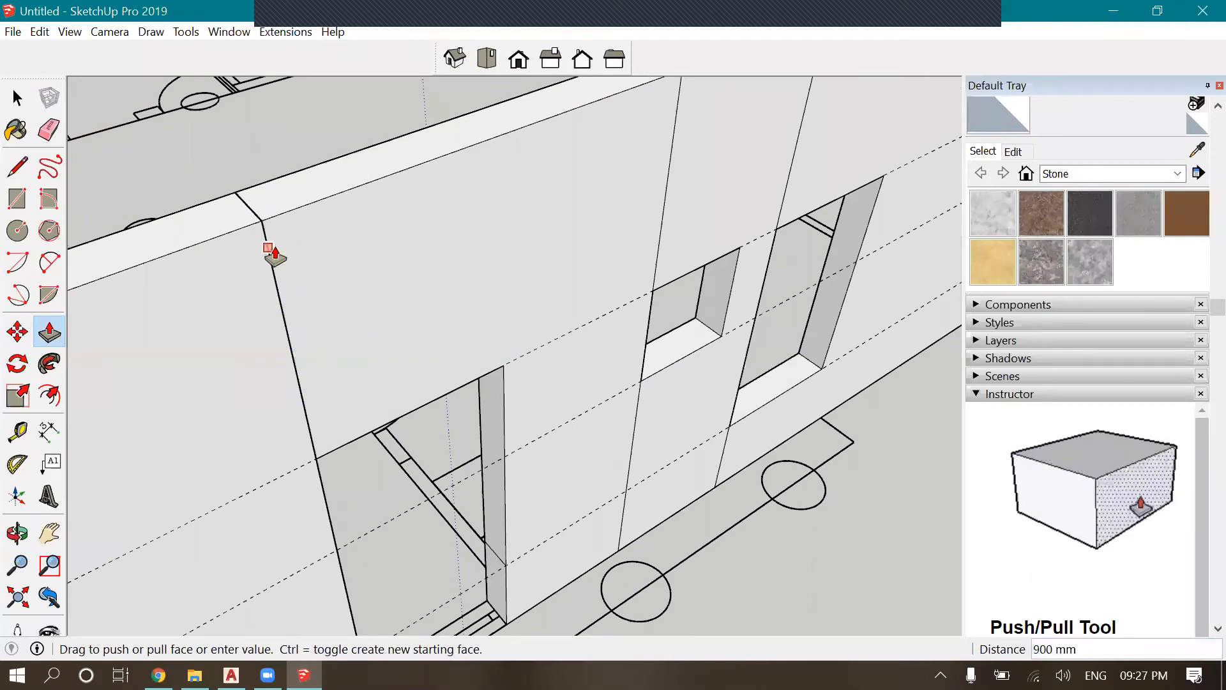
scroll(244, 188, "up", 5)
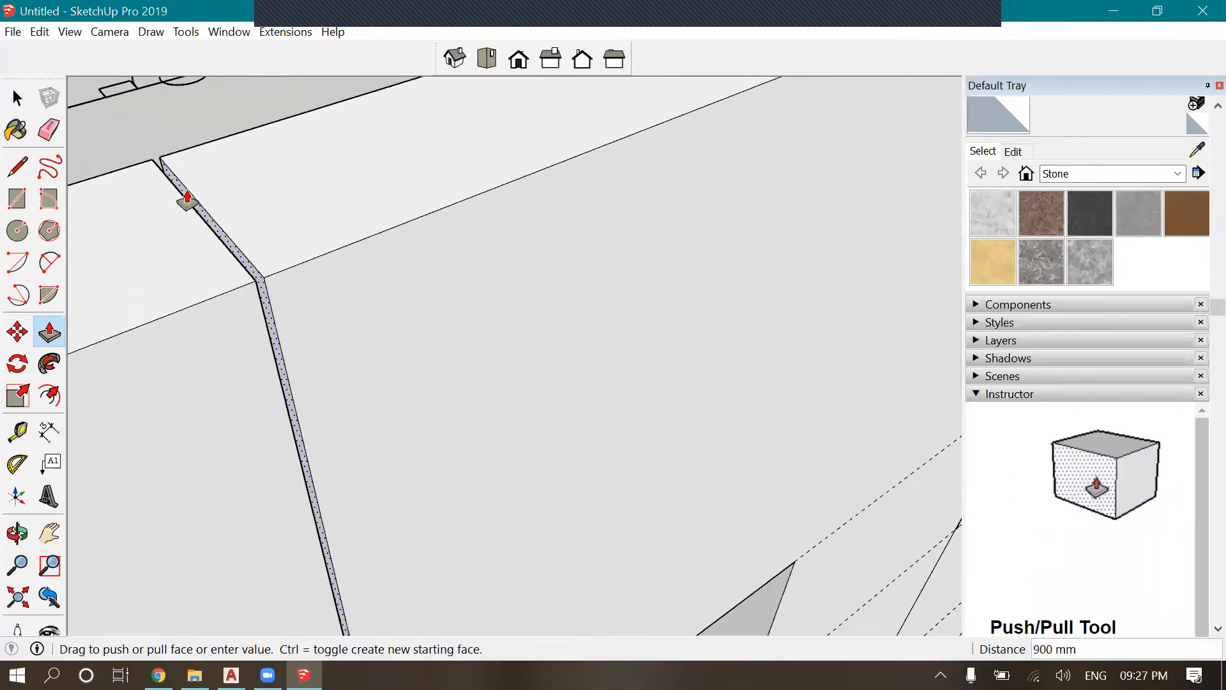
left_click(199, 169)
scroll(199, 170, "down", 10)
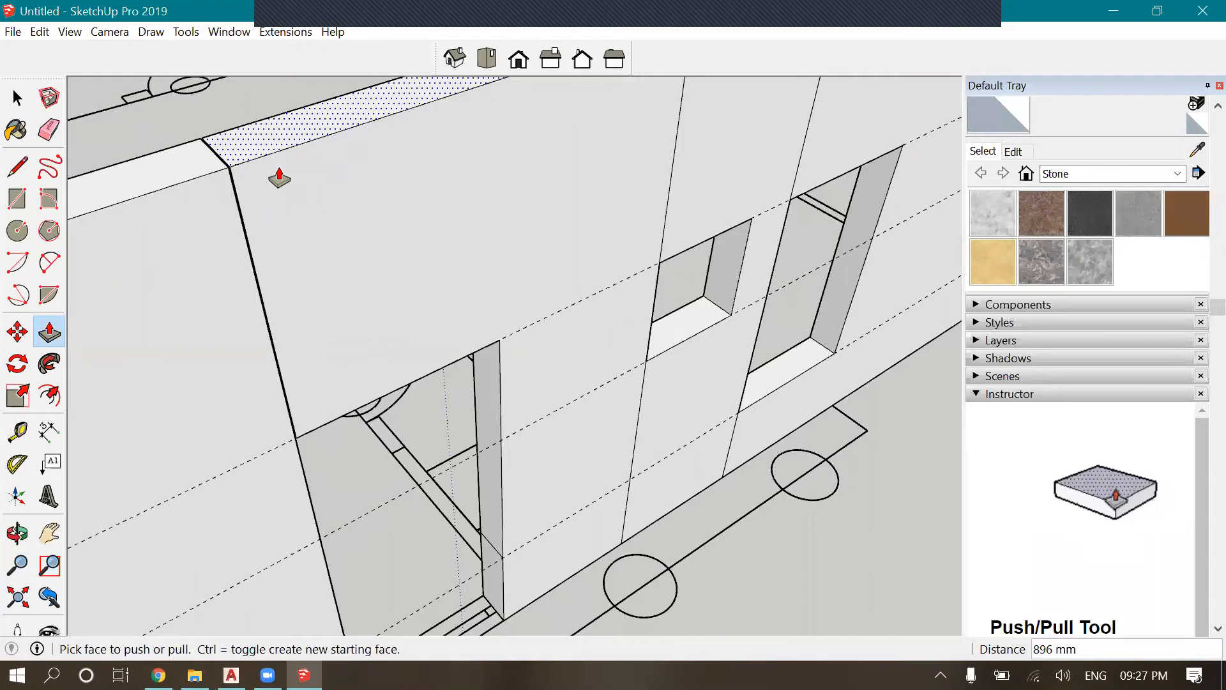
Erase the vertical seam lines on the wall face above the ventilator and above the adjacent window
key("space")
scroll(346, 255, "up", 2)
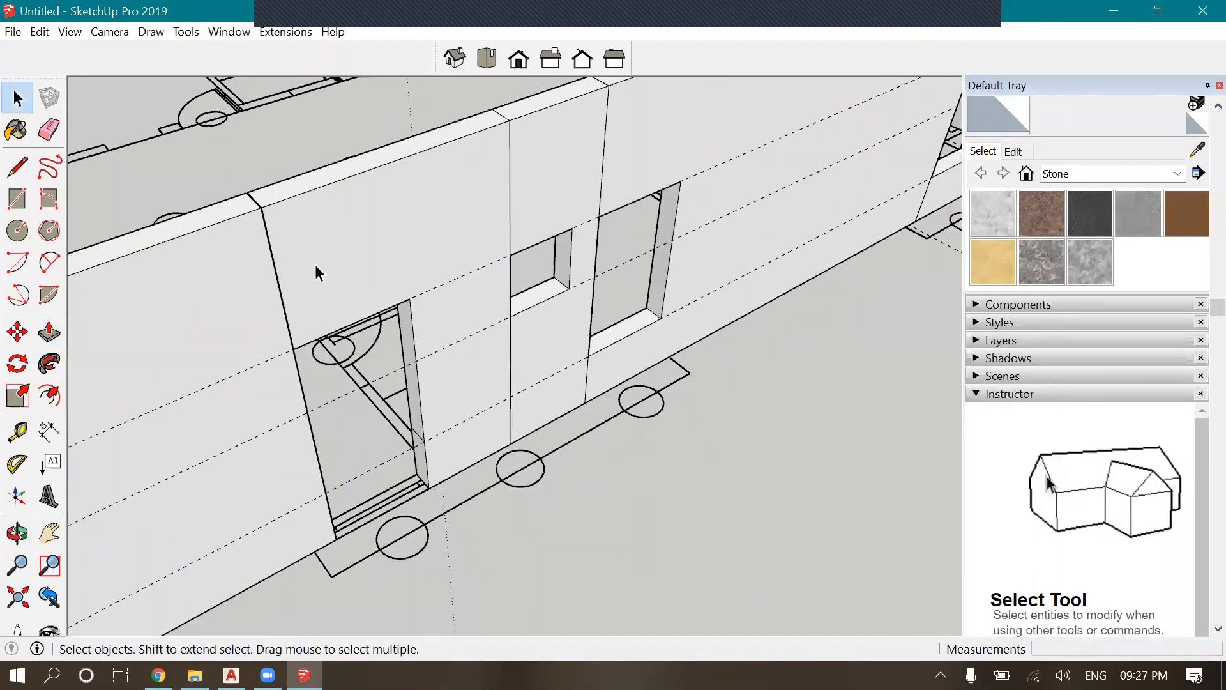
scroll(438, 238, "down", 2)
key("e")
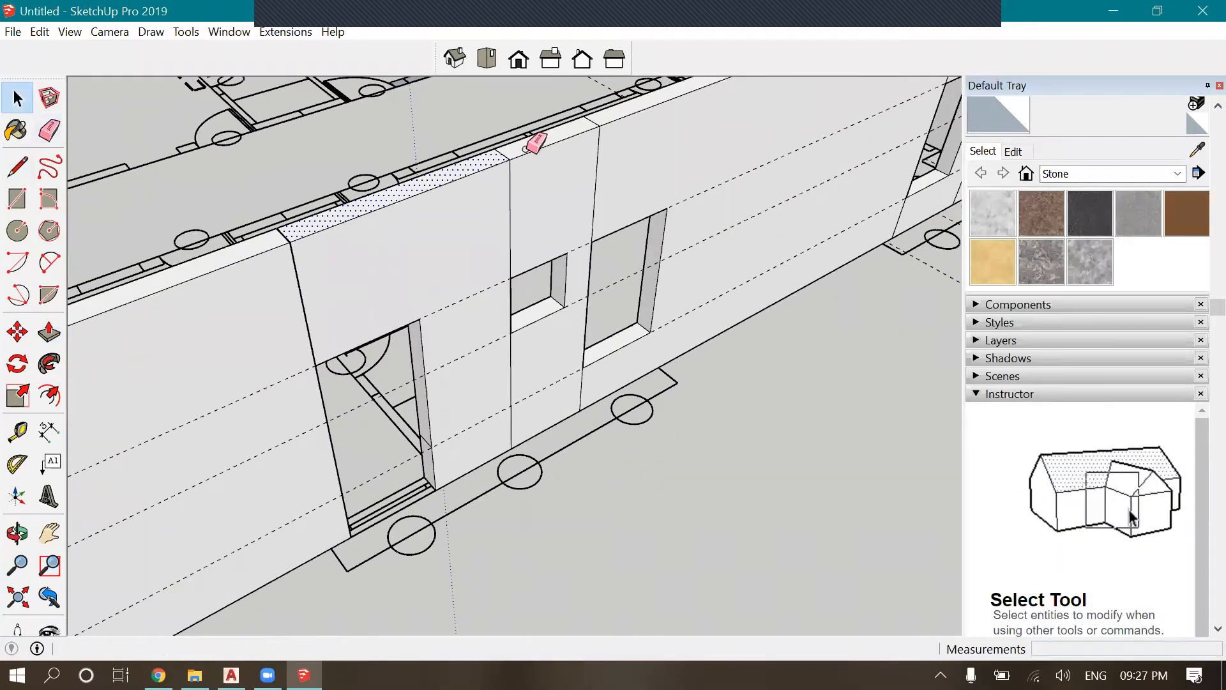
scroll(497, 184, "up", 3)
left_click(500, 189)
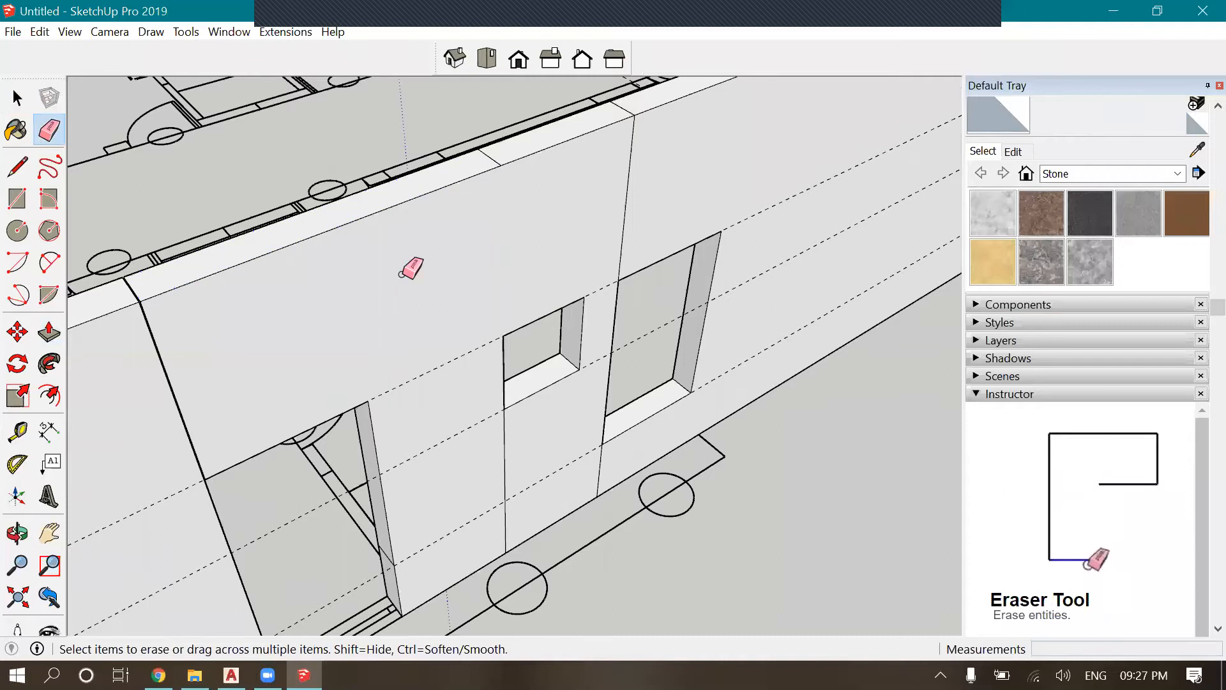
scroll(460, 251, "down", 2)
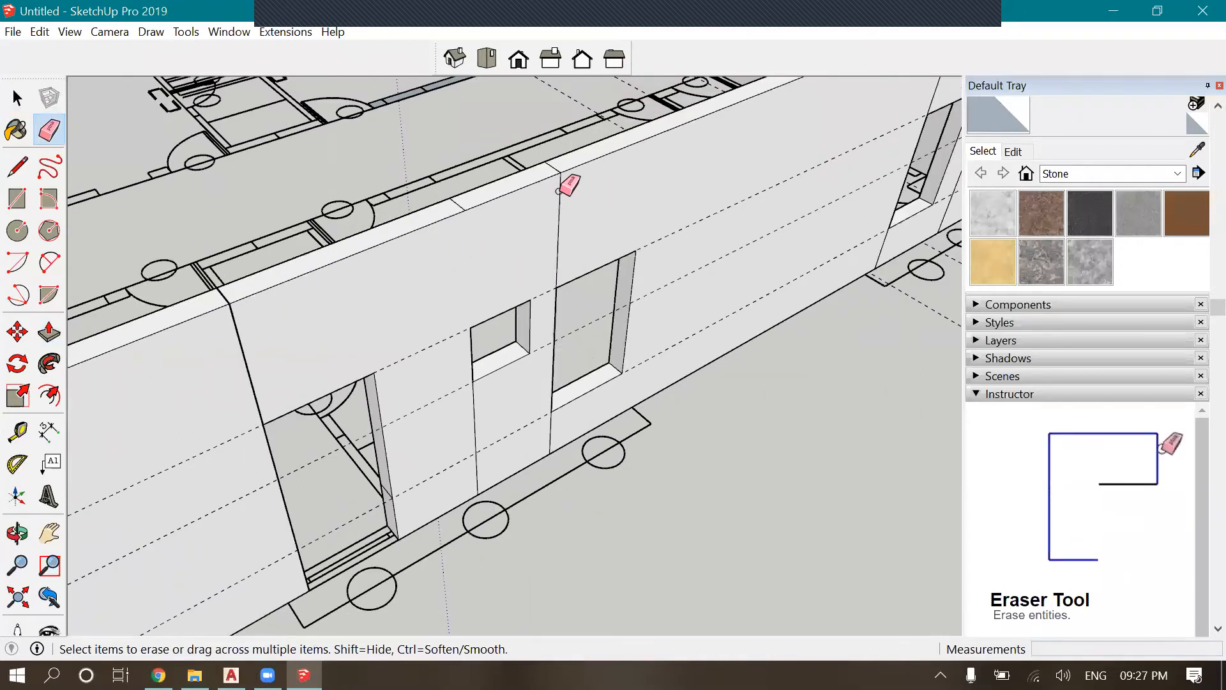
scroll(338, 255, "down", 2)
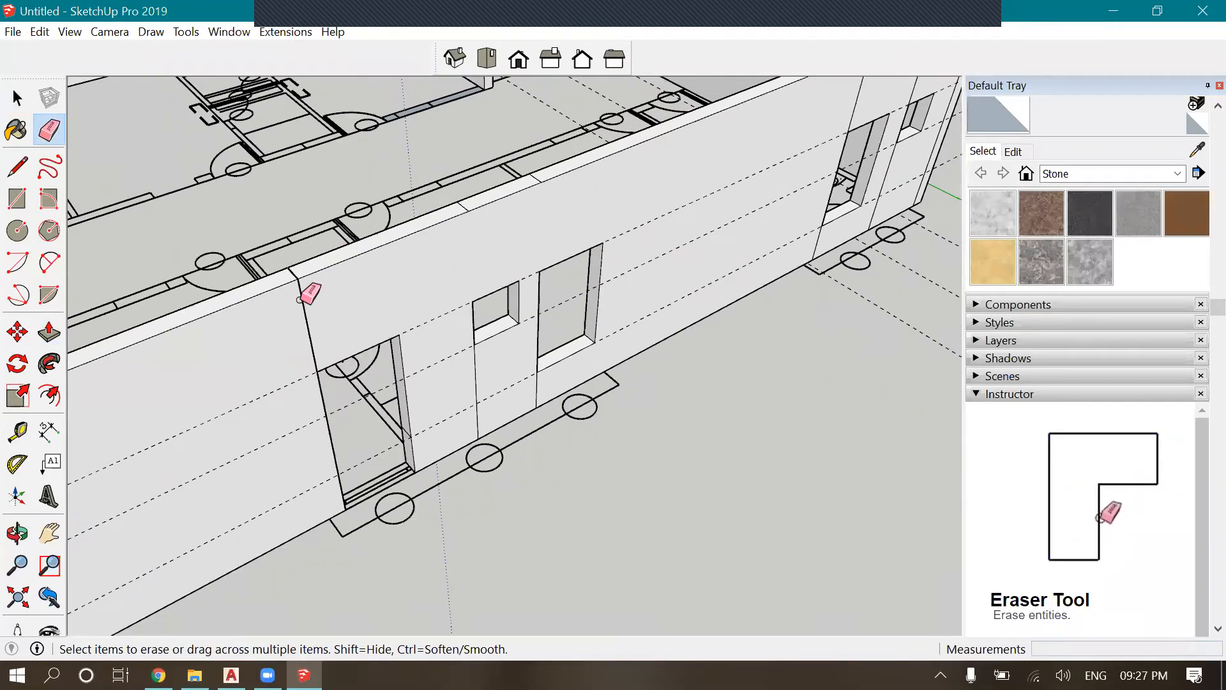
scroll(309, 290, "up", 2)
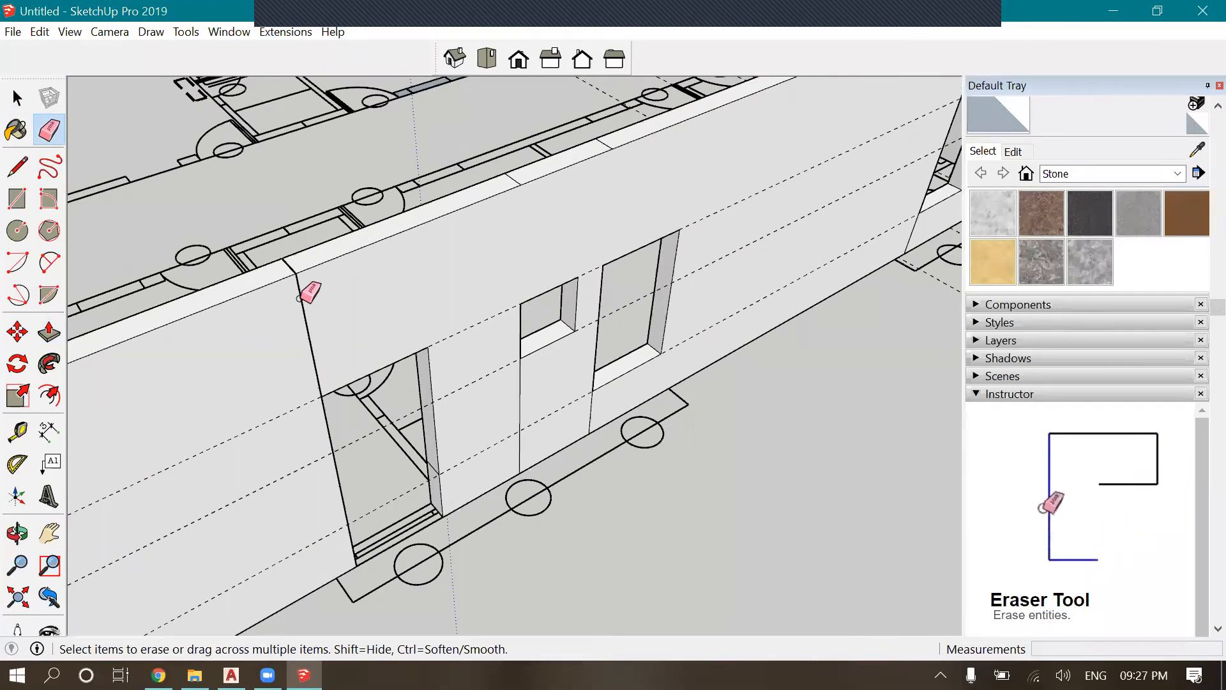
Try erasing the vertical seam where the last window lintel meets the following long wall, and undo the erasure
left_click(299, 298)
scroll(498, 154, "down", 2)
scroll(522, 237, "down", 2)
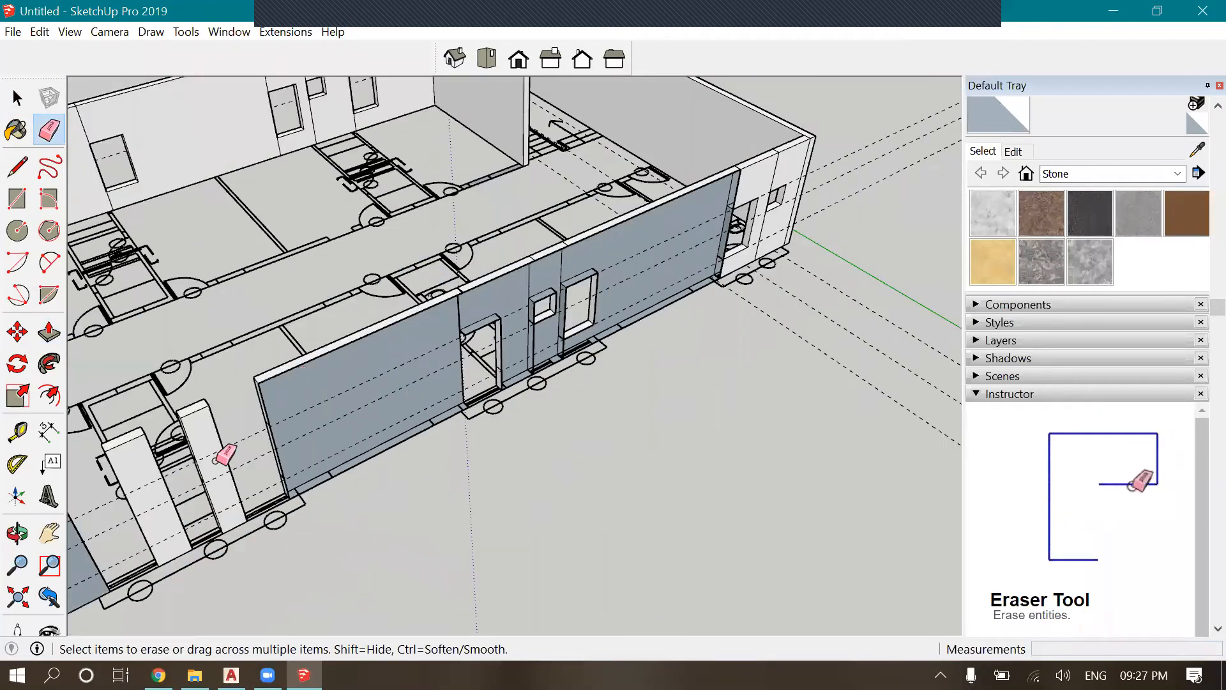
scroll(216, 461, "up", 3)
key("ctrl+z")
scroll(457, 219, "down", 2)
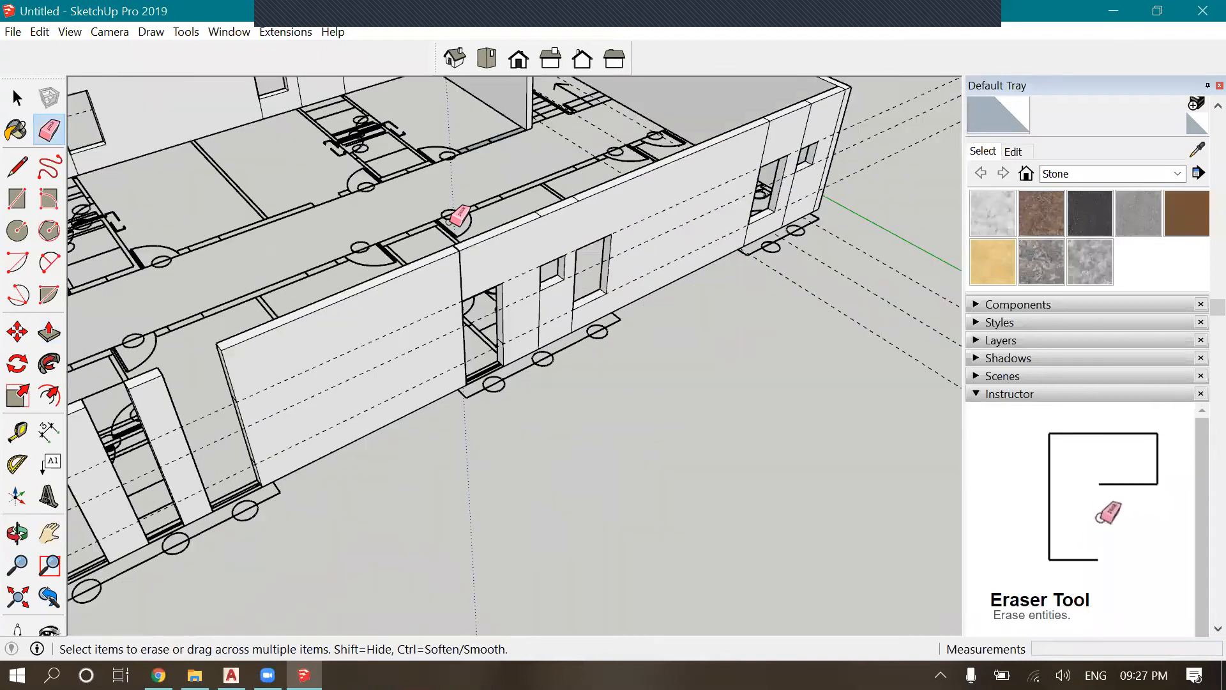
Push/Pull the narrow end face left above that window 4 mm to close the gap to the following long wall
scroll(447, 287, "up", 4)
key("p")
scroll(453, 307, "up", 5)
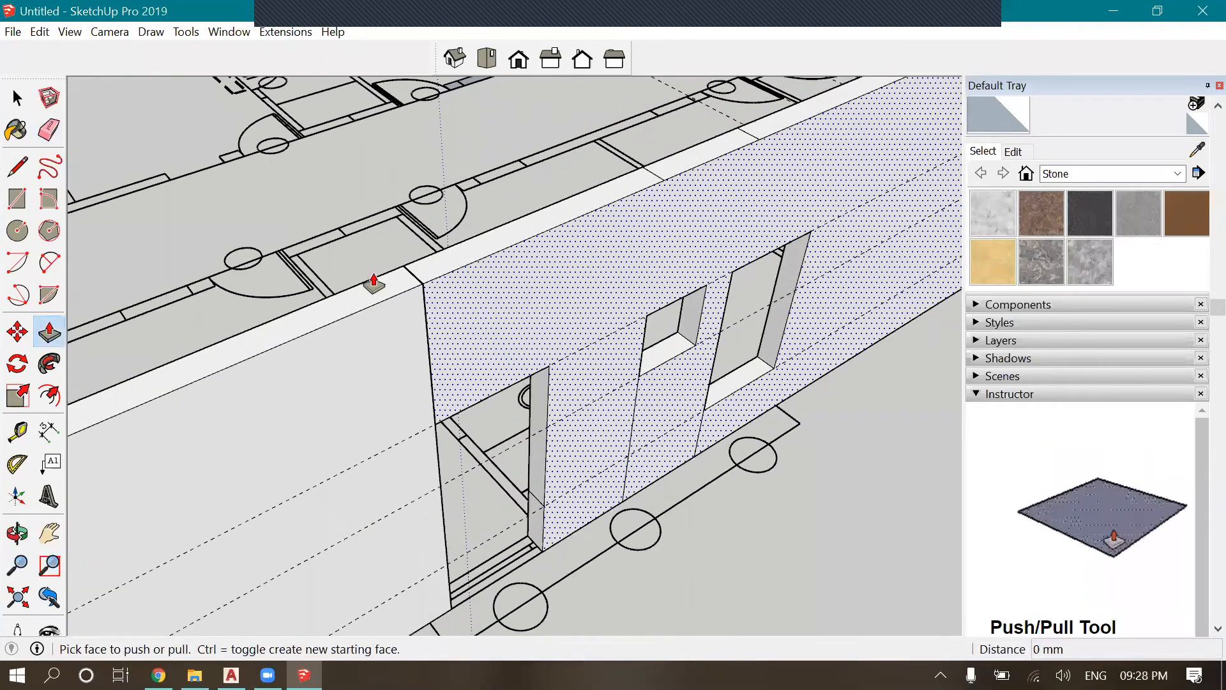
left_click_drag(419, 310, 409, 231)
scroll(380, 205, "down", 6)
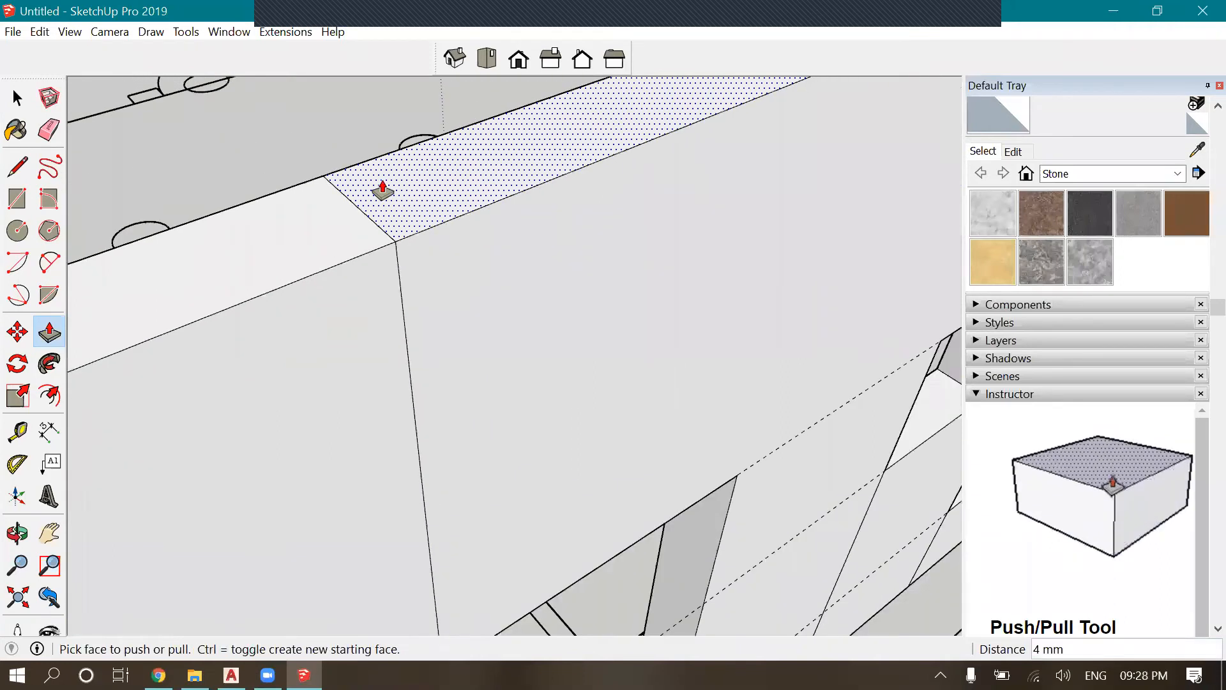
Push/Pull the wider pier's lower end face 900 mm to form the sill under the same window opening
scroll(543, 471, "up", 3)
left_click(424, 539)
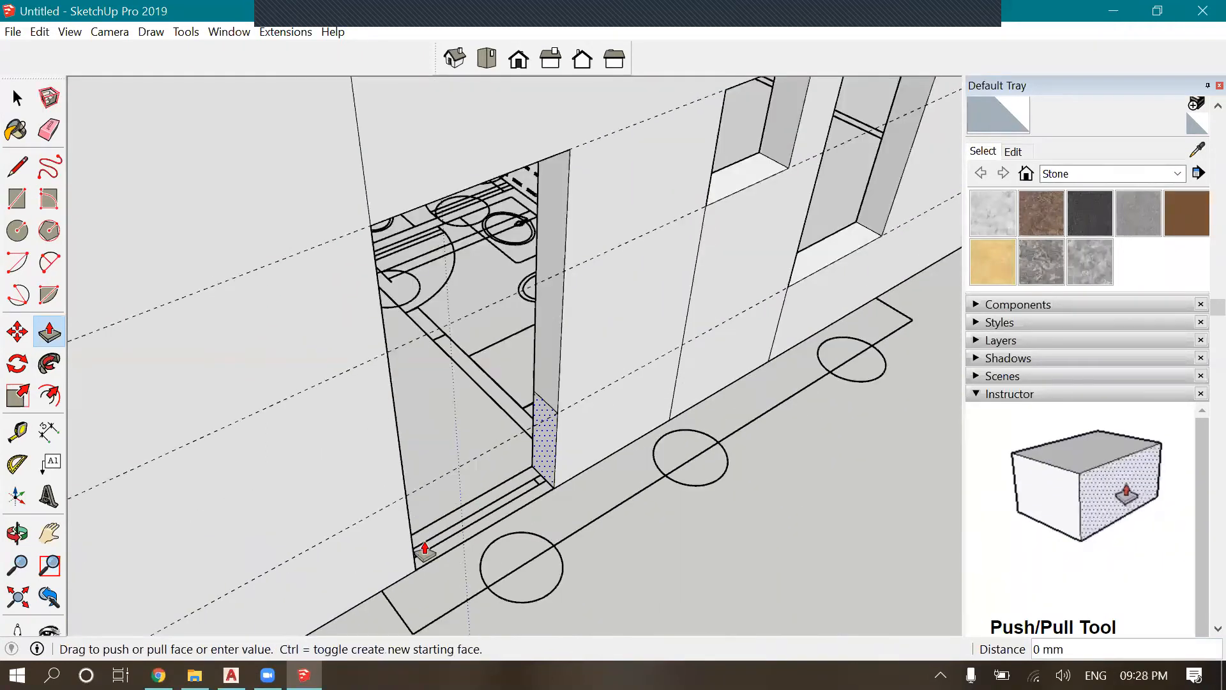
type("900")
key("Return")
Push/Pull the following long wall's far end faces above and below its window opening 900 mm to the next narrow pier
scroll(823, 159, "down", 3)
scroll(824, 160, "down", 2)
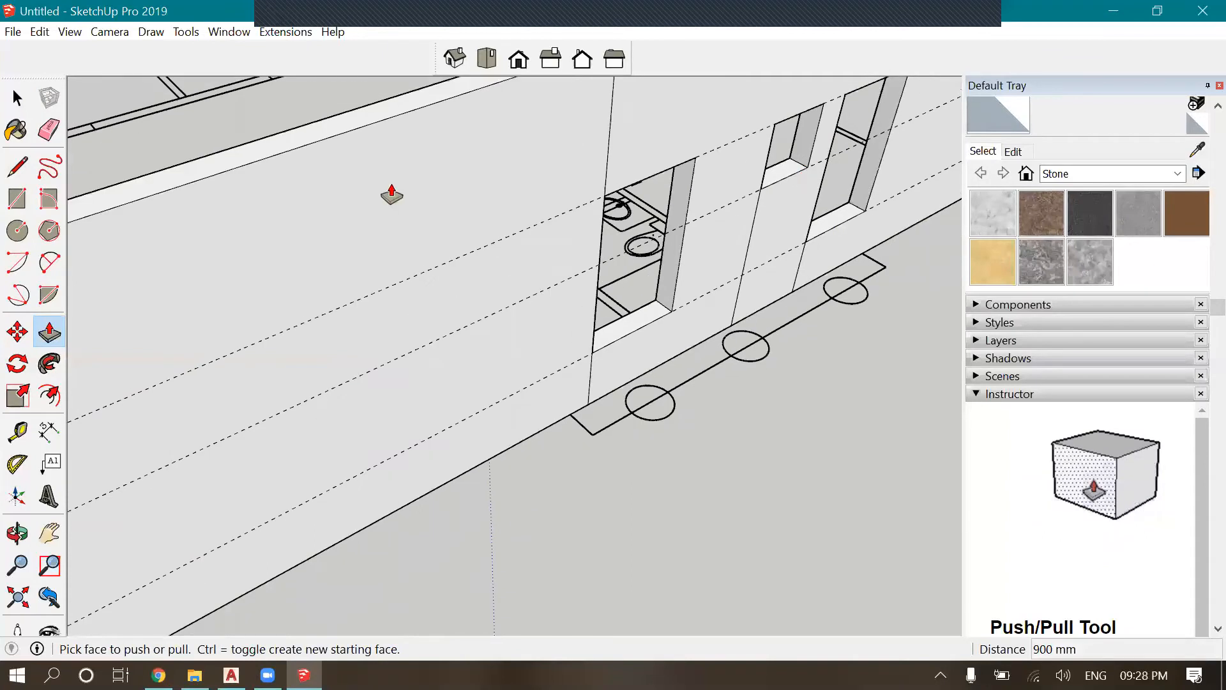
scroll(389, 192, "up", 6)
scroll(535, 248, "up", 2)
left_click(495, 252)
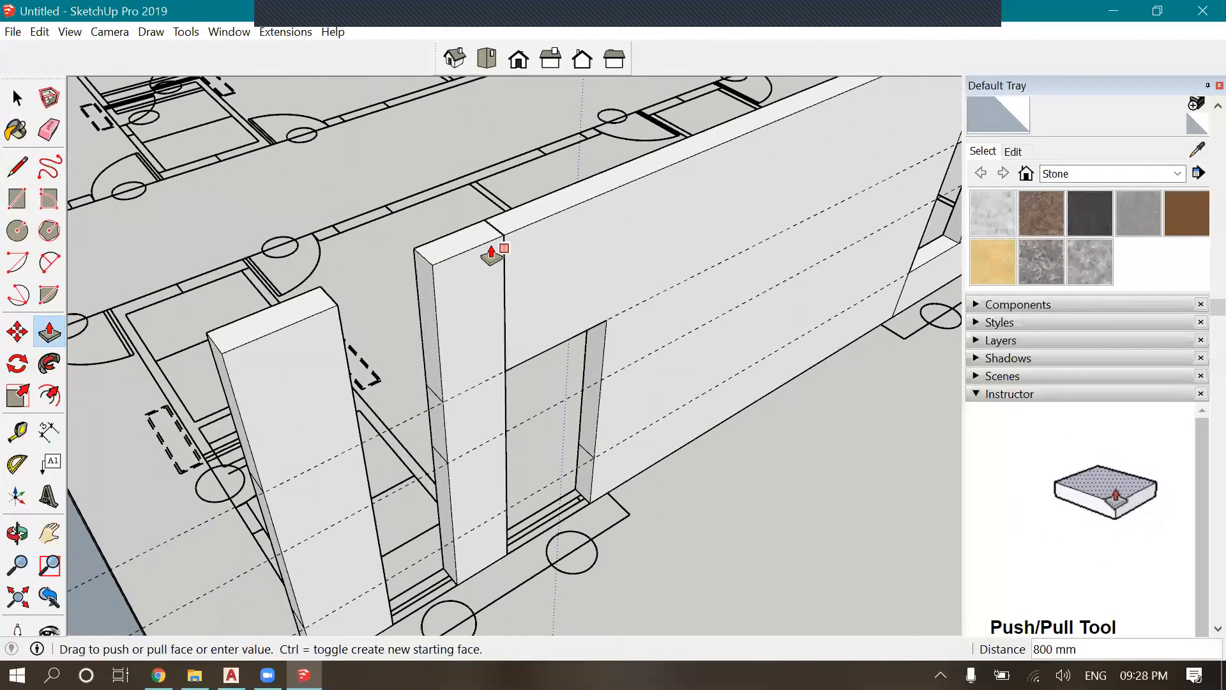
left_click(504, 287)
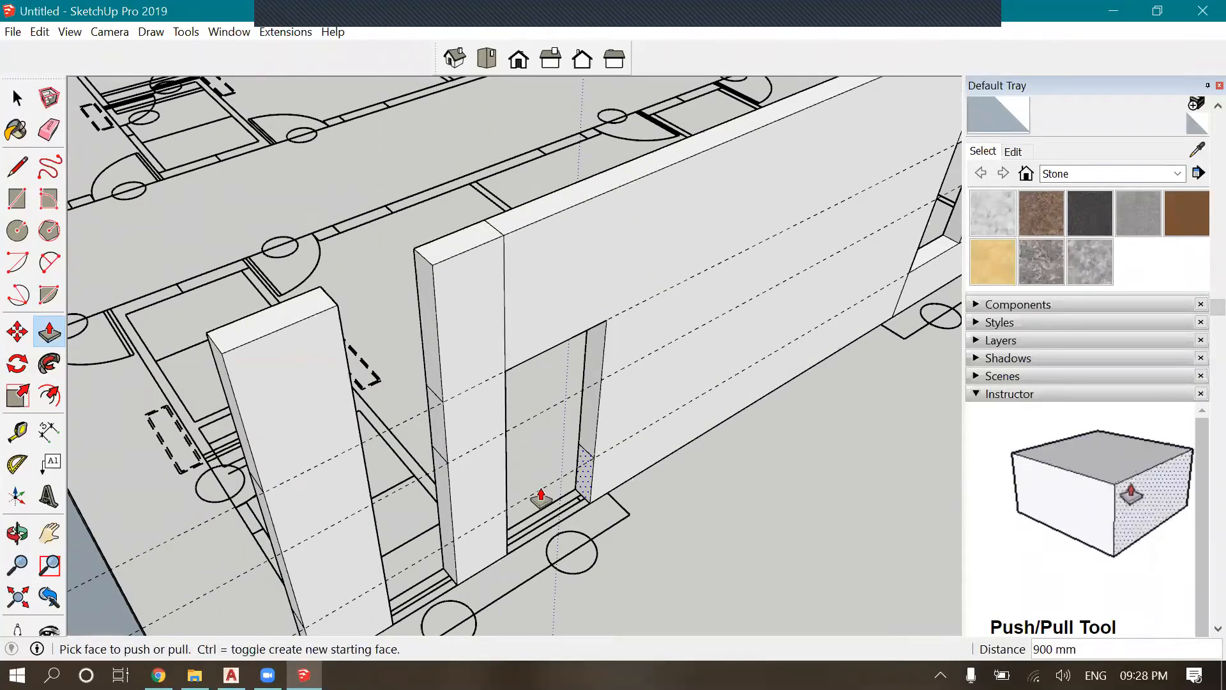
left_click(584, 475)
scroll(580, 405, "down", 1)
scroll(520, 512, "down", 1)
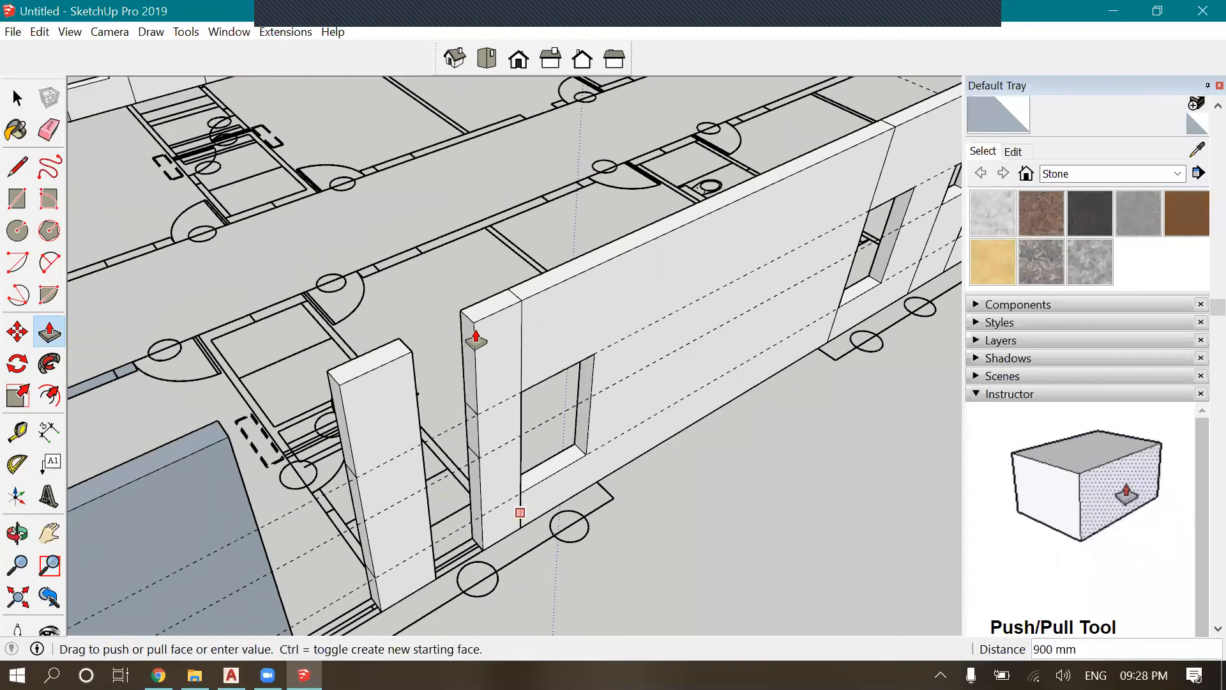
Push/Pull the end faces above and below the next ventilator opening 600 mm to join the two neighbouring piers
left_click(380, 415)
scroll(381, 415, "up", 1)
scroll(396, 447, "up", 3)
scroll(494, 433, "down", 2)
scroll(486, 441, "up", 2)
left_click(490, 435)
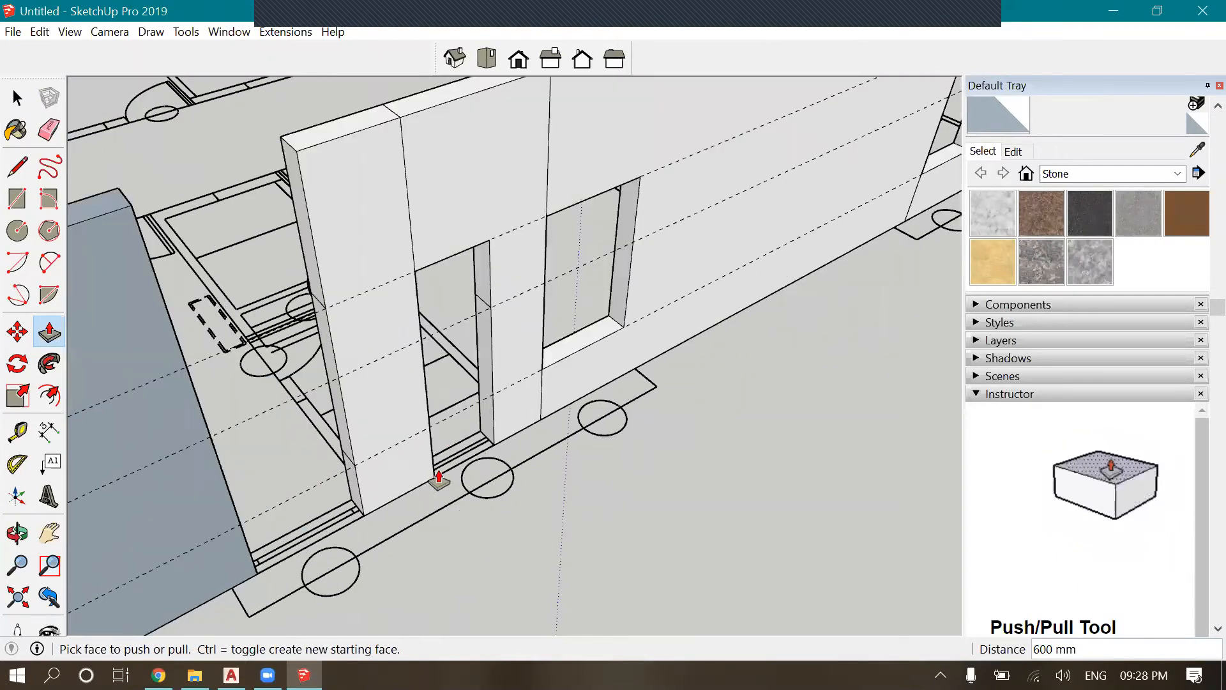
left_click(437, 478)
scroll(734, 321, "down", 2)
scroll(340, 279, "up", 3)
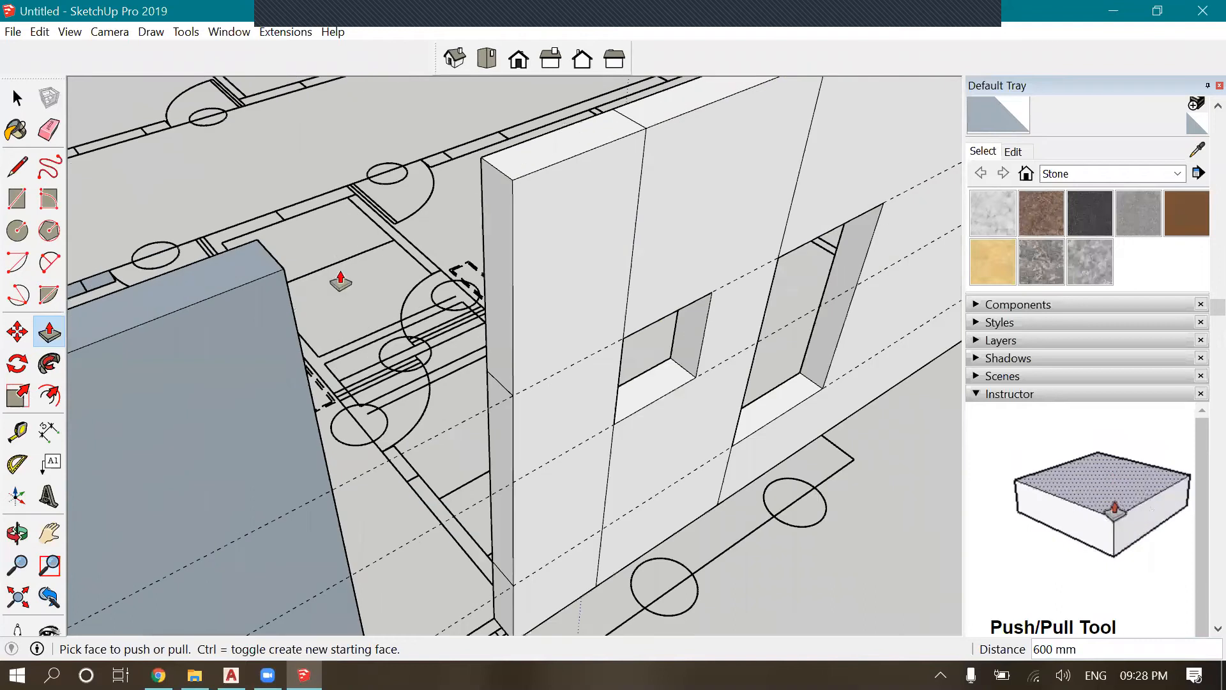
Push/Pull the last pier's end faces above and below the window opening 900 mm to the blue-grey wall
left_click(497, 262)
left_click(285, 275)
scroll(408, 211, "down", 2)
scroll(441, 562, "up", 4)
left_click(488, 495)
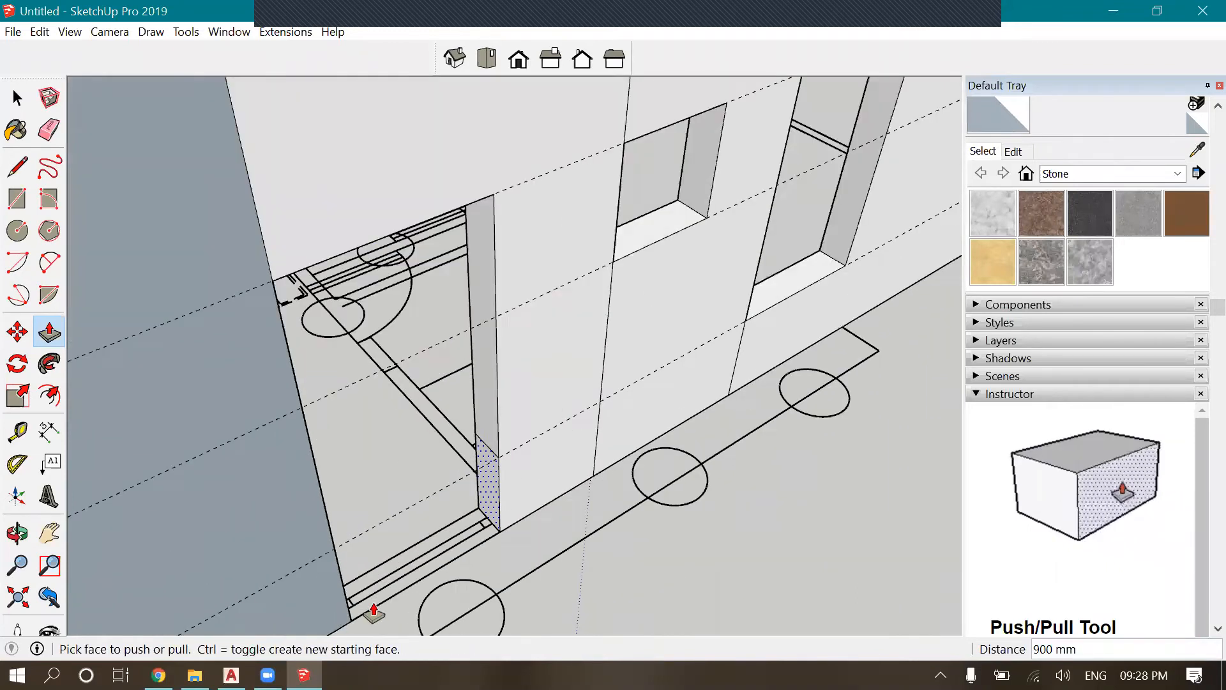
left_click(350, 618)
scroll(654, 220, "down", 3)
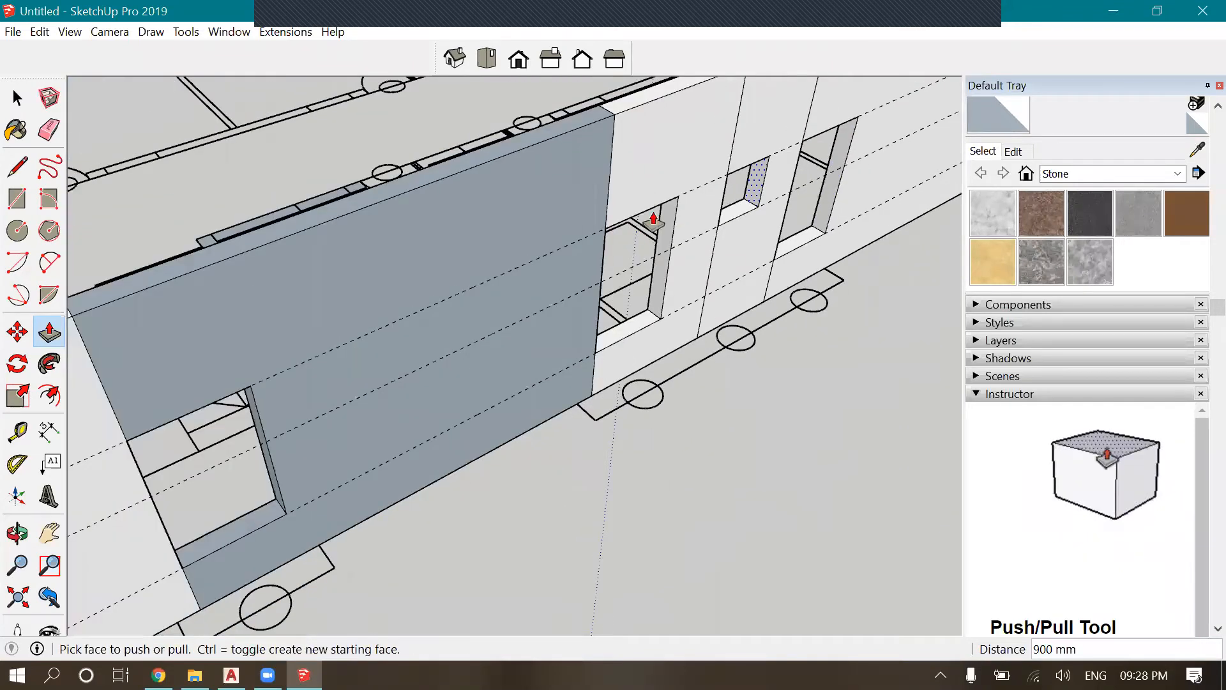
Delete the dashed guide lines running parallel to the green axis and those behind the building's far long wall
scroll(462, 511, "down", 5)
scroll(195, 409, "down", 2)
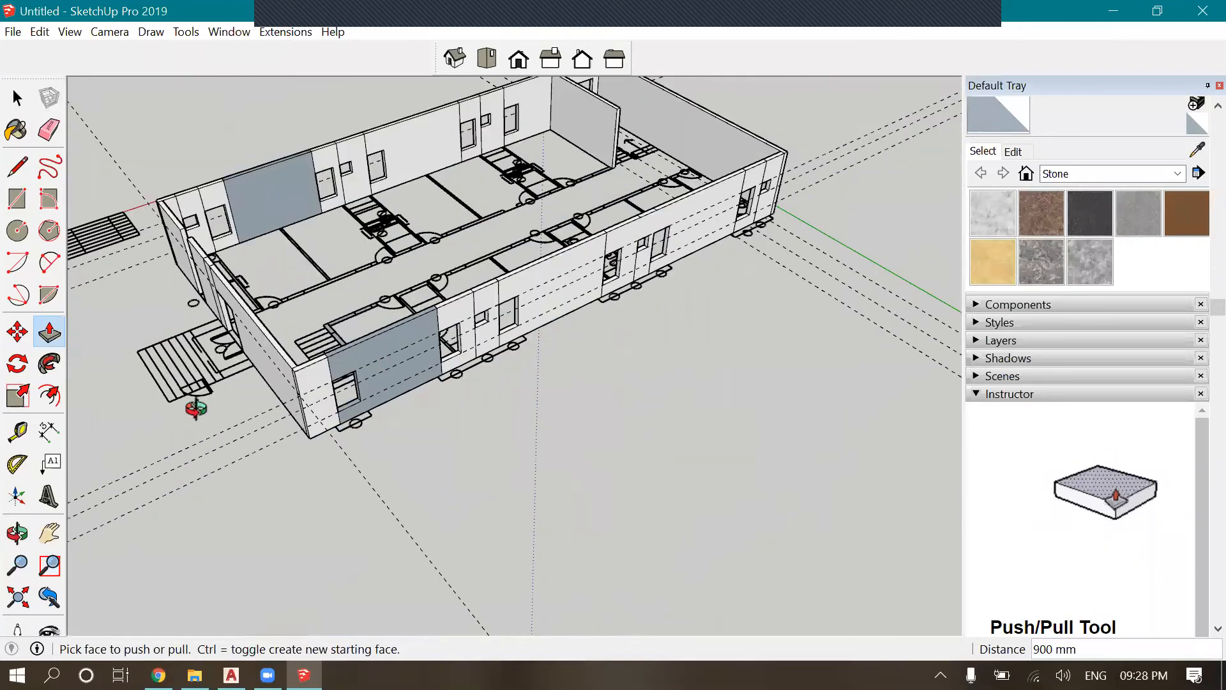
middle_click_drag(649, 361, 852, 358)
middle_click_drag(448, 237, 98, 149)
scroll(511, 434, "down", 6)
left_click(19, 99)
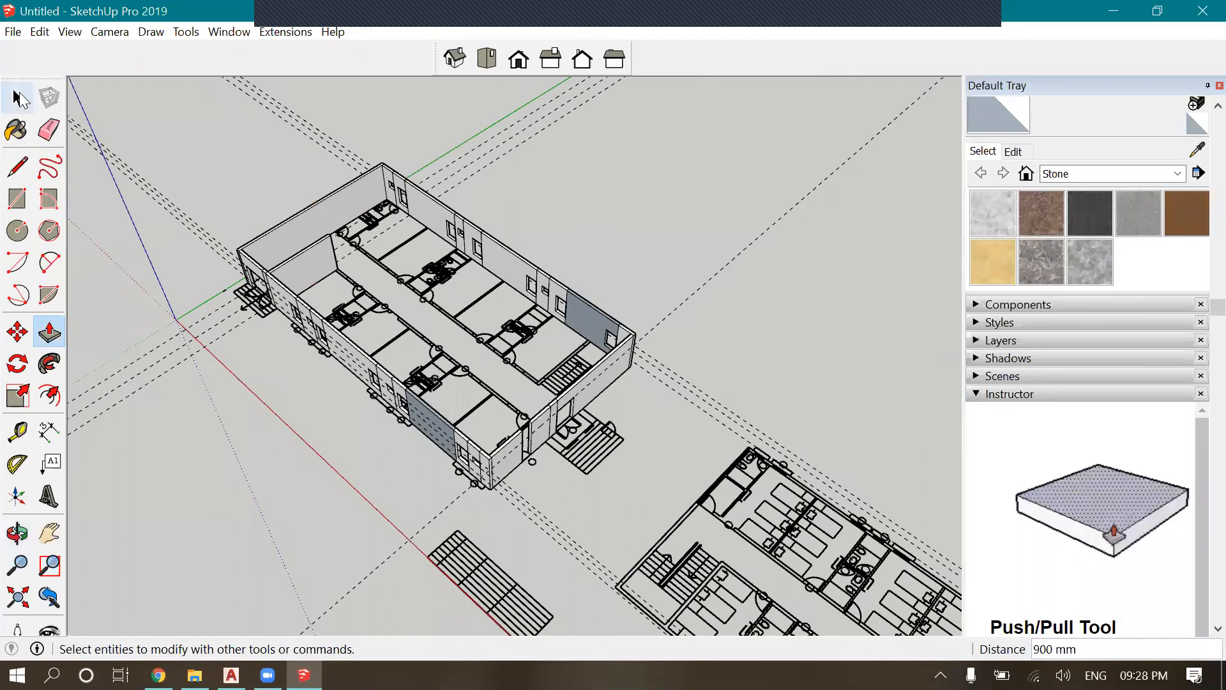
left_click_drag(695, 122, 553, 153)
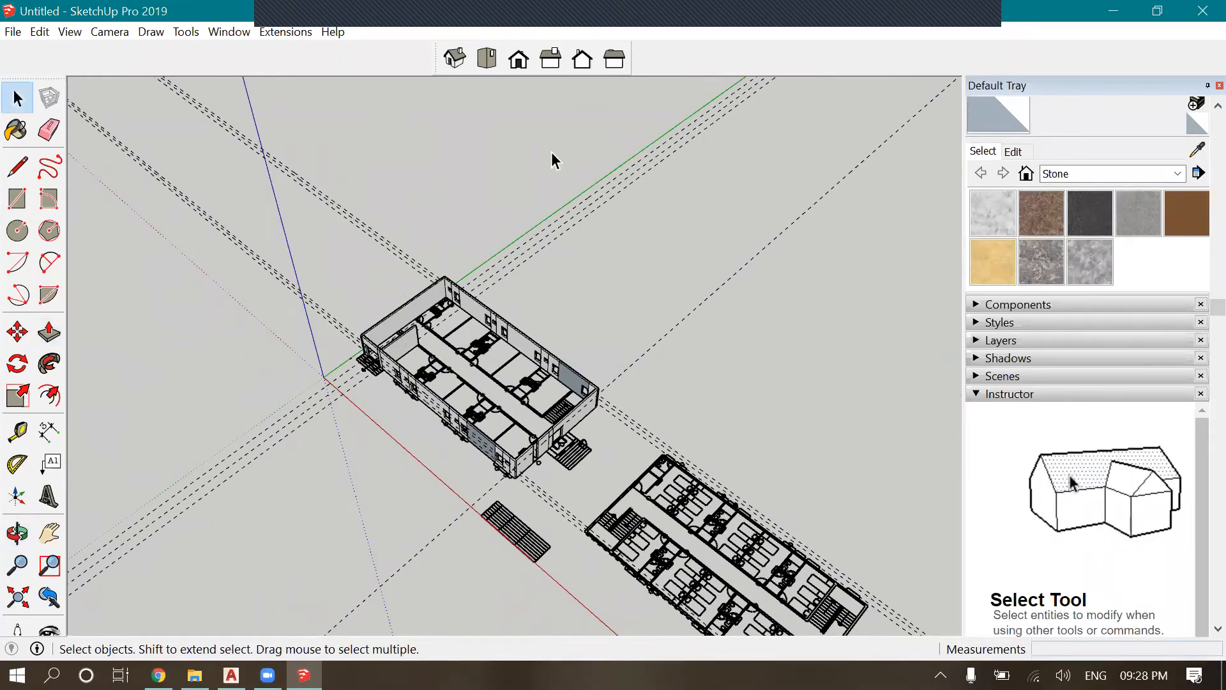
left_click_drag(289, 241, 290, 243)
left_click_drag(454, 231, 454, 231)
key("Delete")
left_click_drag(416, 135, 306, 236)
key("Delete")
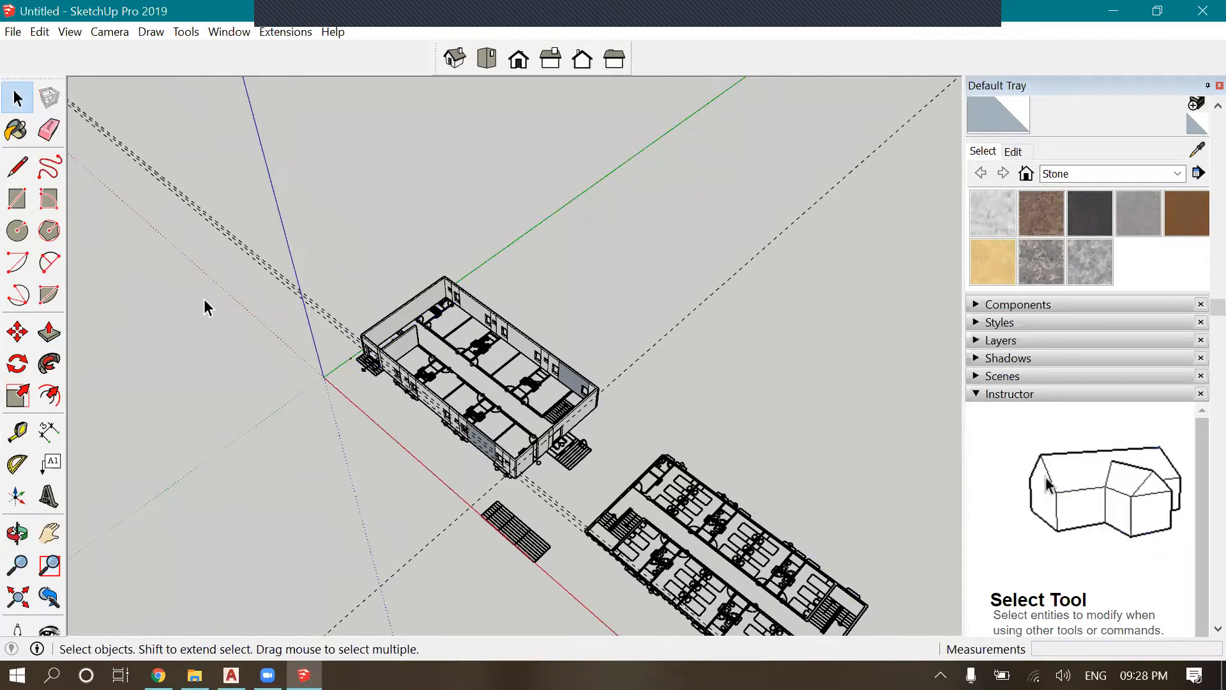
Delete the remaining dashed guide lines along the near long wall and across the building's end
key("Delete")
key("Delete")
scroll(502, 429, "up", 2)
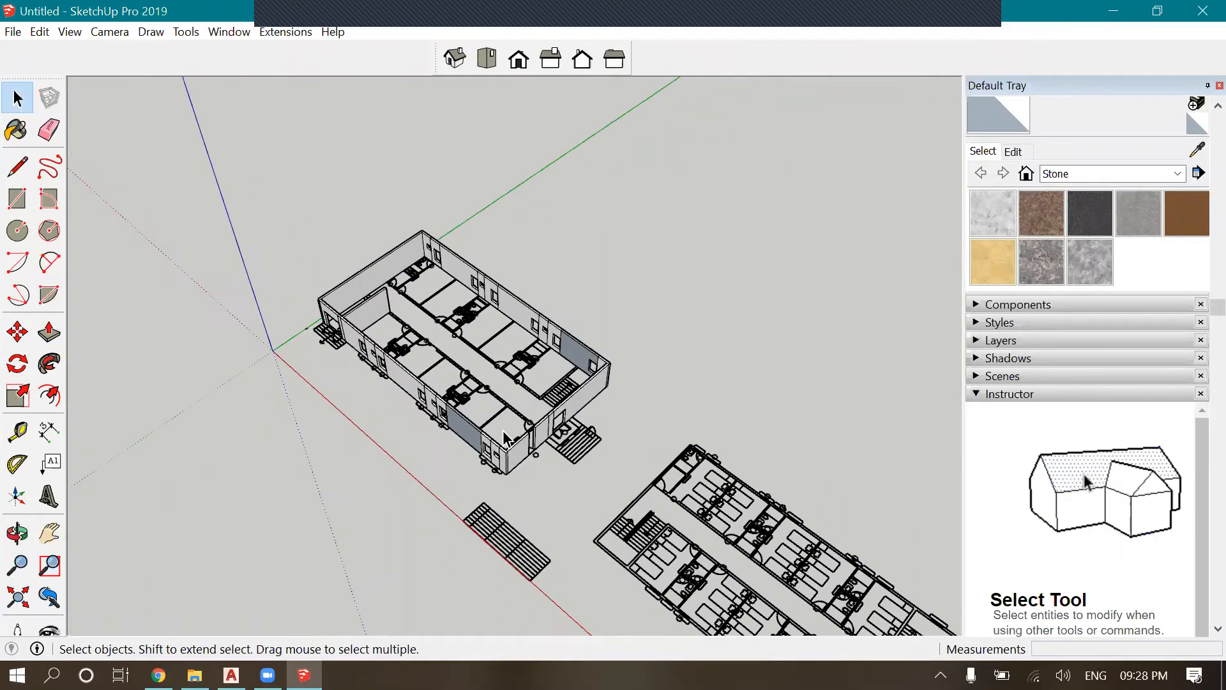
scroll(430, 313, "up", 3)
scroll(461, 422, "up", 3)
scroll(471, 344, "up", 1)
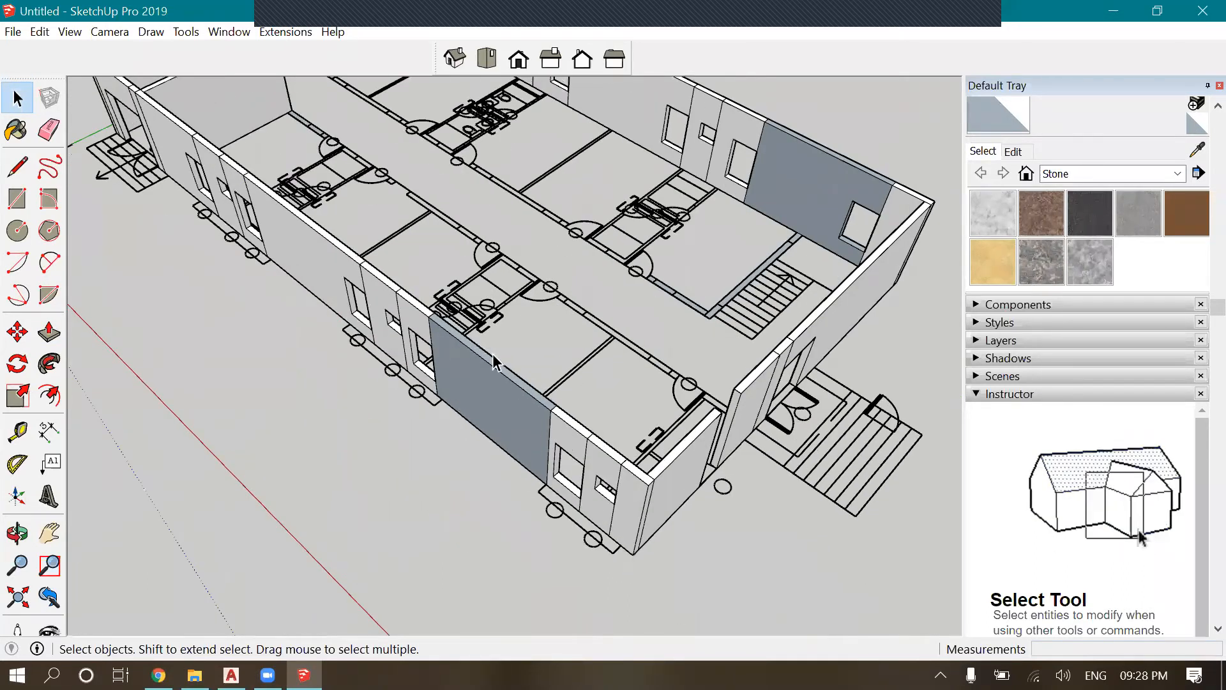
Push/Pull the short end wall's jamb face 100 mm back to the plan's endpoint at the door gap
scroll(516, 376, "down", 2)
scroll(604, 530, "down", 1)
middle_click_drag(127, 520, 74, 286)
middle_click_drag(257, 364, 294, 372)
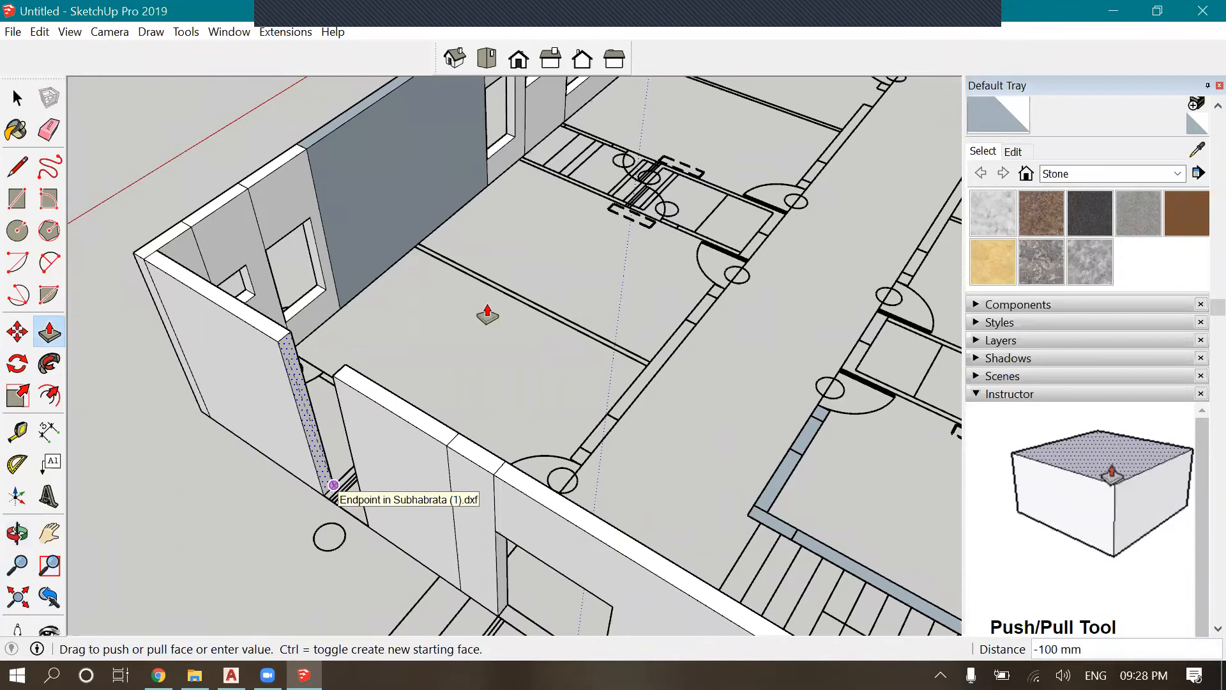
left_click(334, 485)
scroll(488, 314, "down", 3)
Move the imported floor plan drawing away from the walls, along the green axis, to view the walls alone
left_click(26, 532)
scroll(484, 311, "down", 4)
left_click_drag(185, 429, 820, 405)
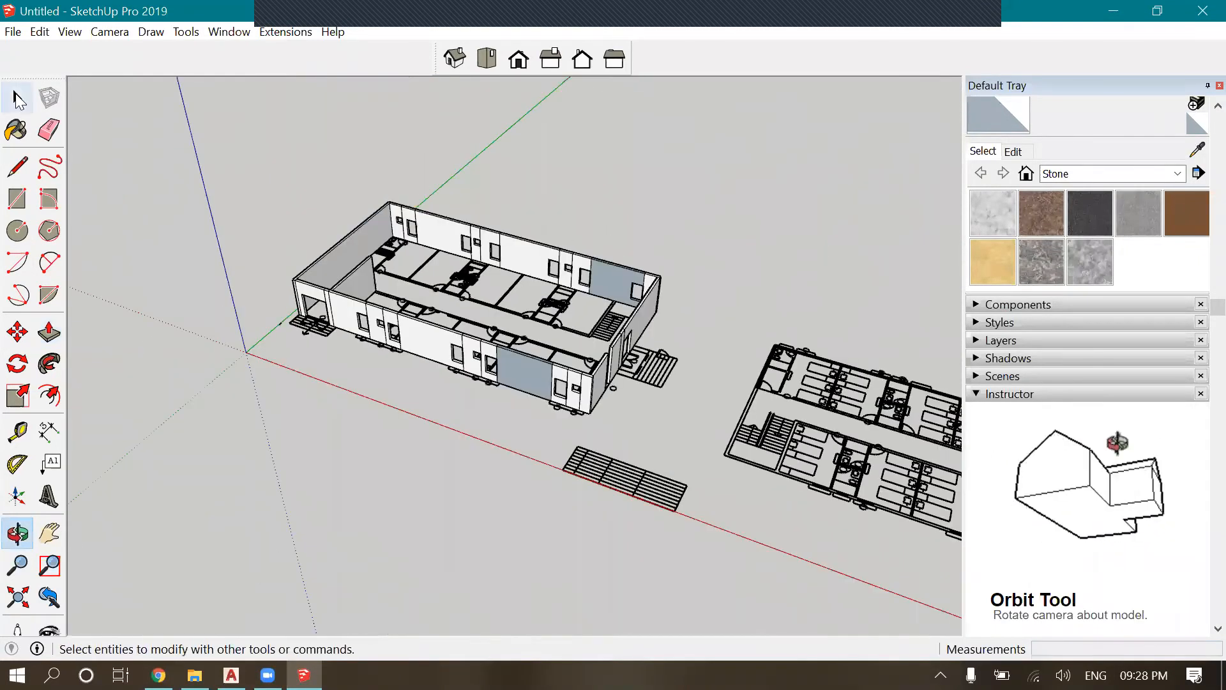
left_click(17, 99)
scroll(554, 345, "up", 2)
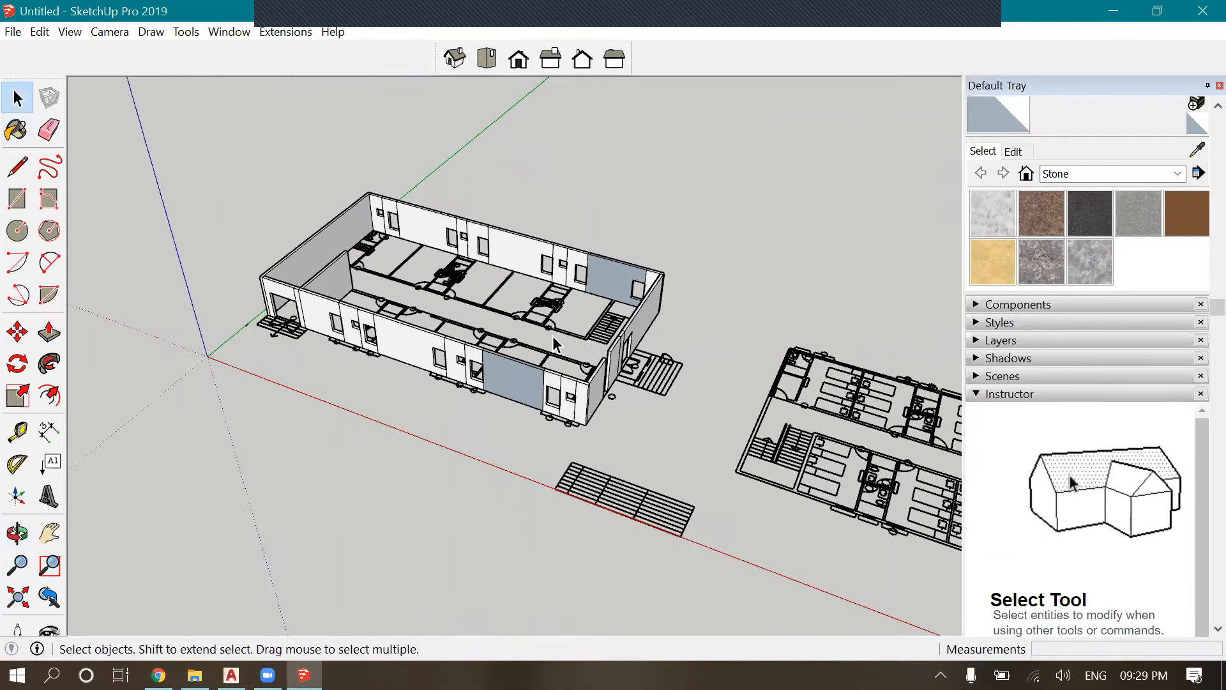
scroll(463, 279, "up", 3)
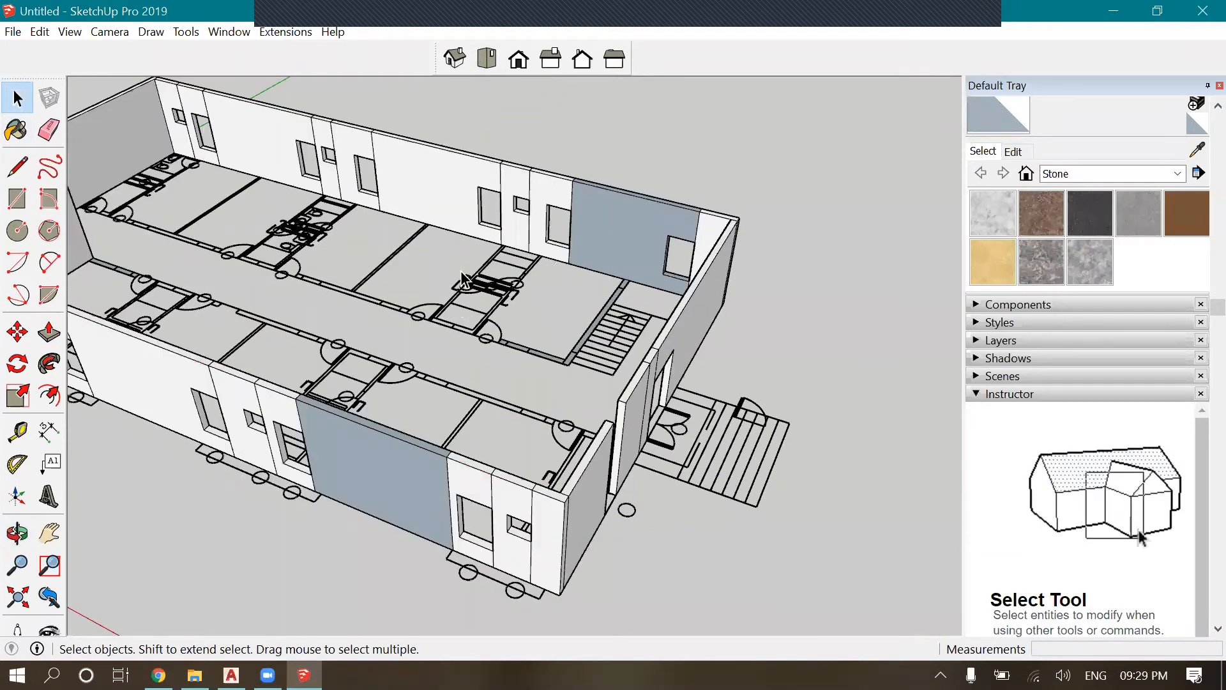
scroll(463, 279, "down", 8)
key("ctrl+a")
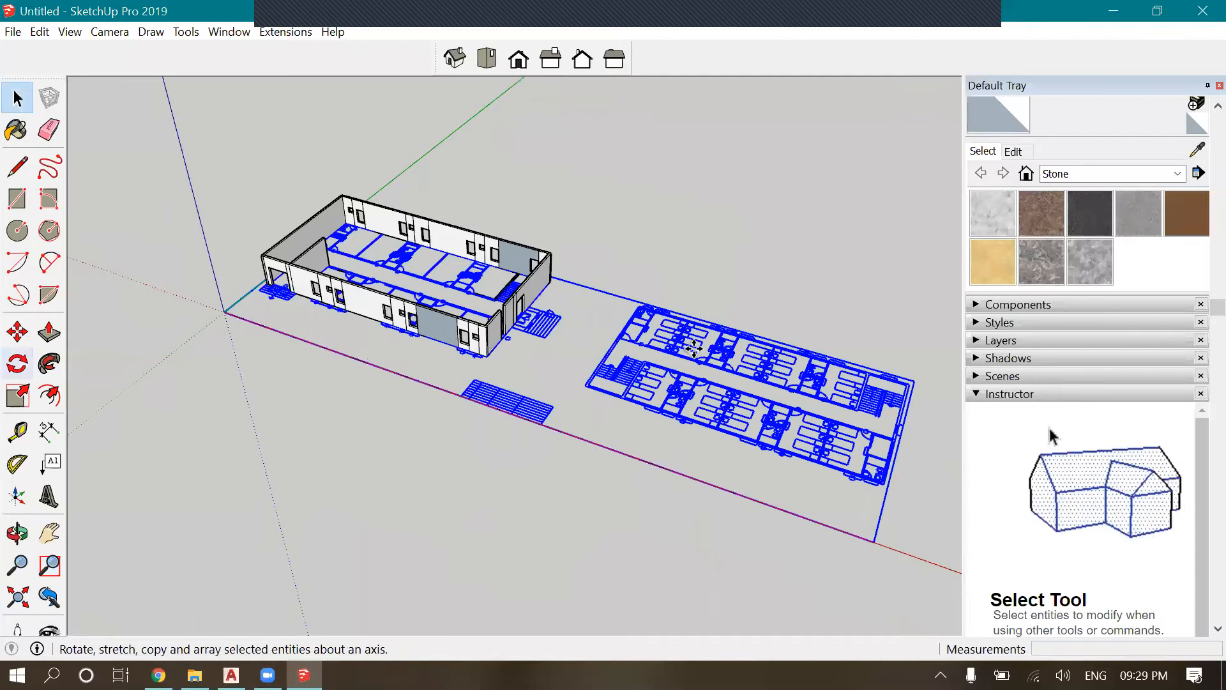
scroll(694, 347, "down", 2)
key("m")
left_click(383, 415)
left_click(627, 219)
scroll(486, 269, "up", 2)
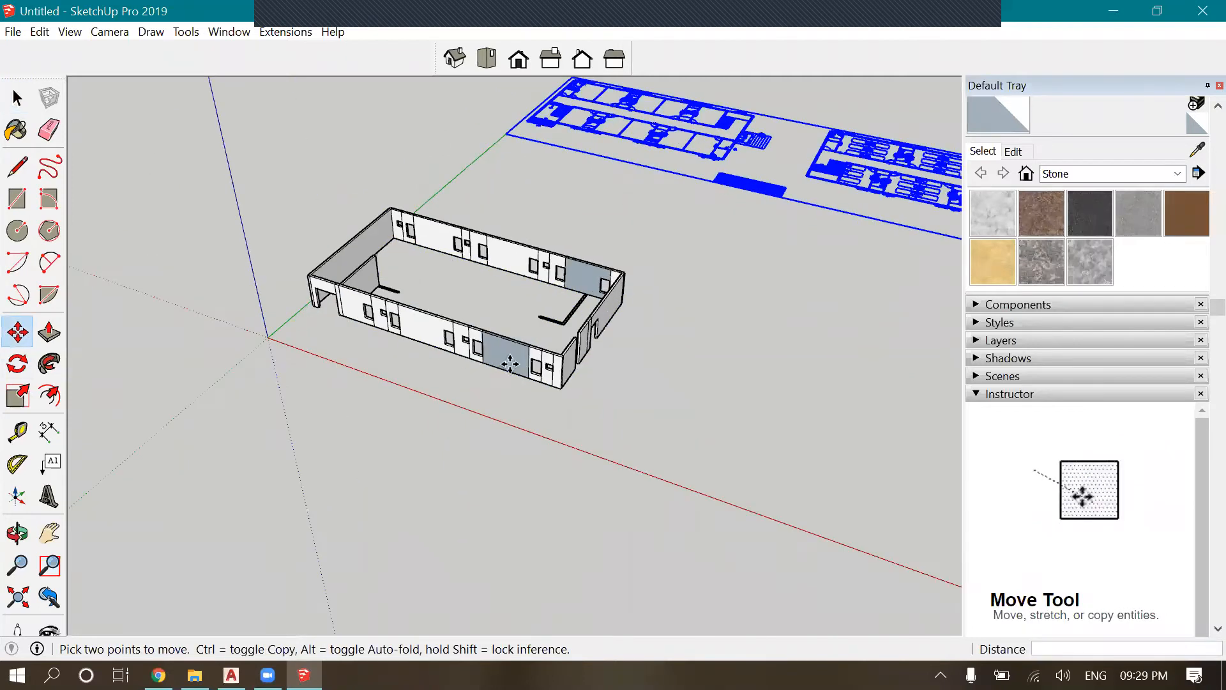
scroll(510, 364, "up", 4)
key("space")
scroll(497, 381, "down", 1)
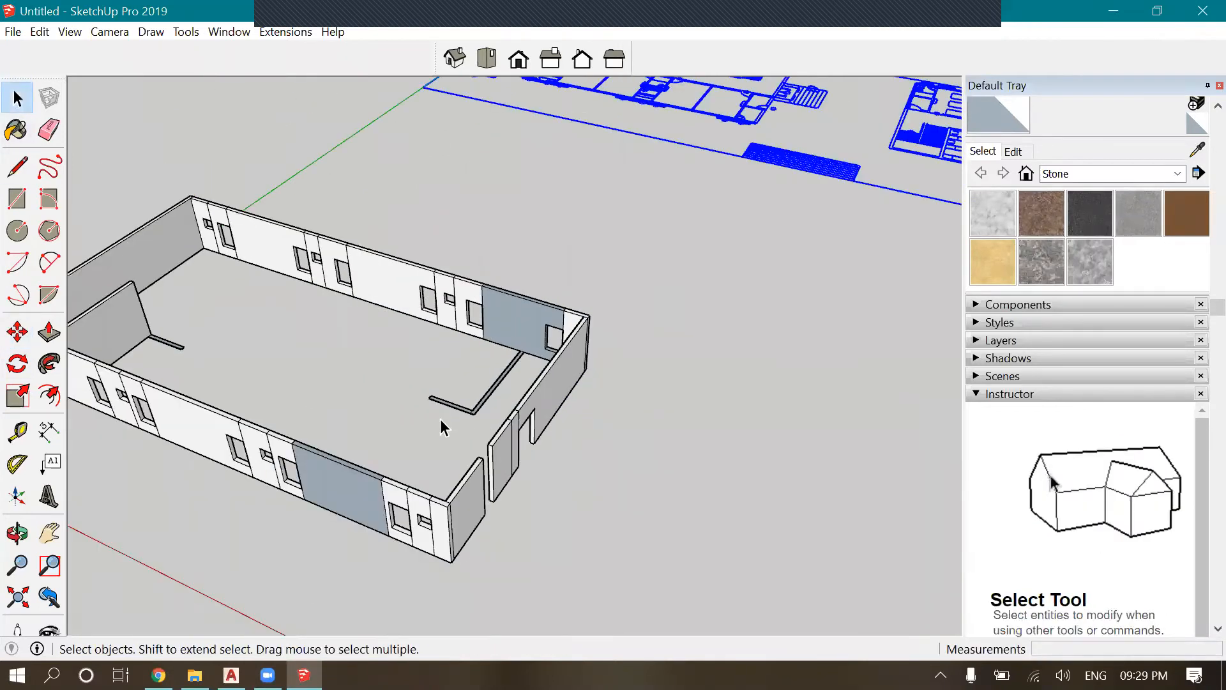
Delete the leftover L-shaped flat wall face on the floor near the building's end
left_click_drag(441, 421, 438, 418)
key("Delete")
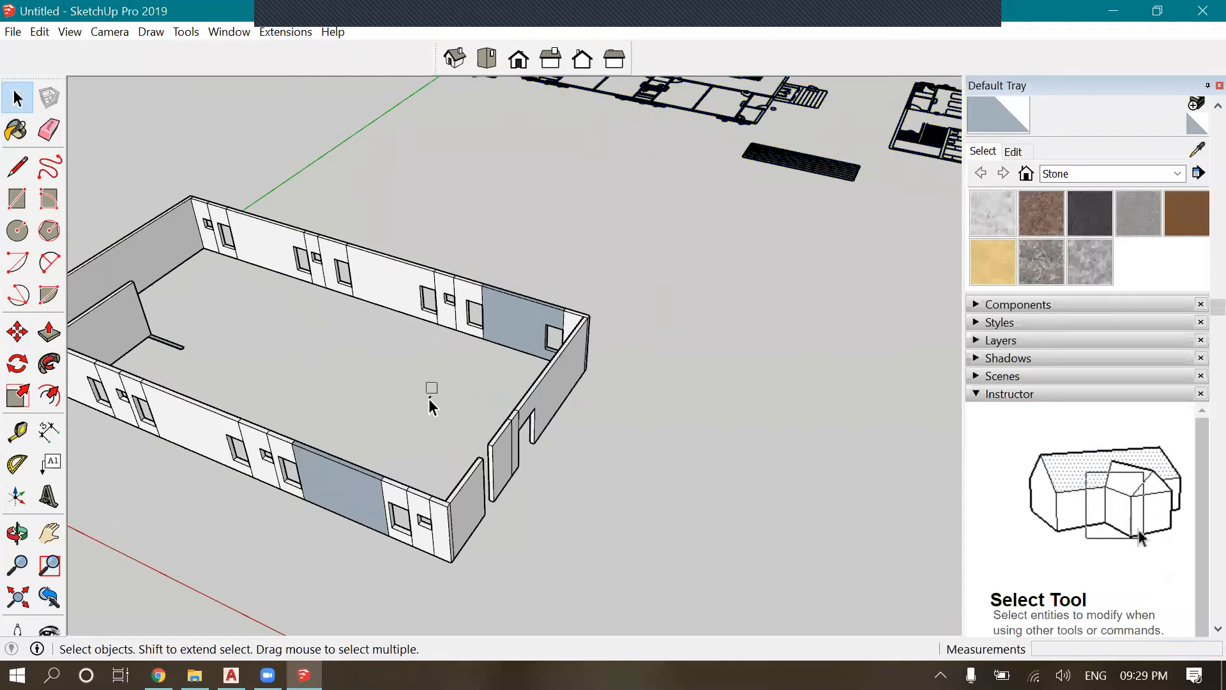
scroll(427, 403, "down", 1)
scroll(165, 336, "up", 3)
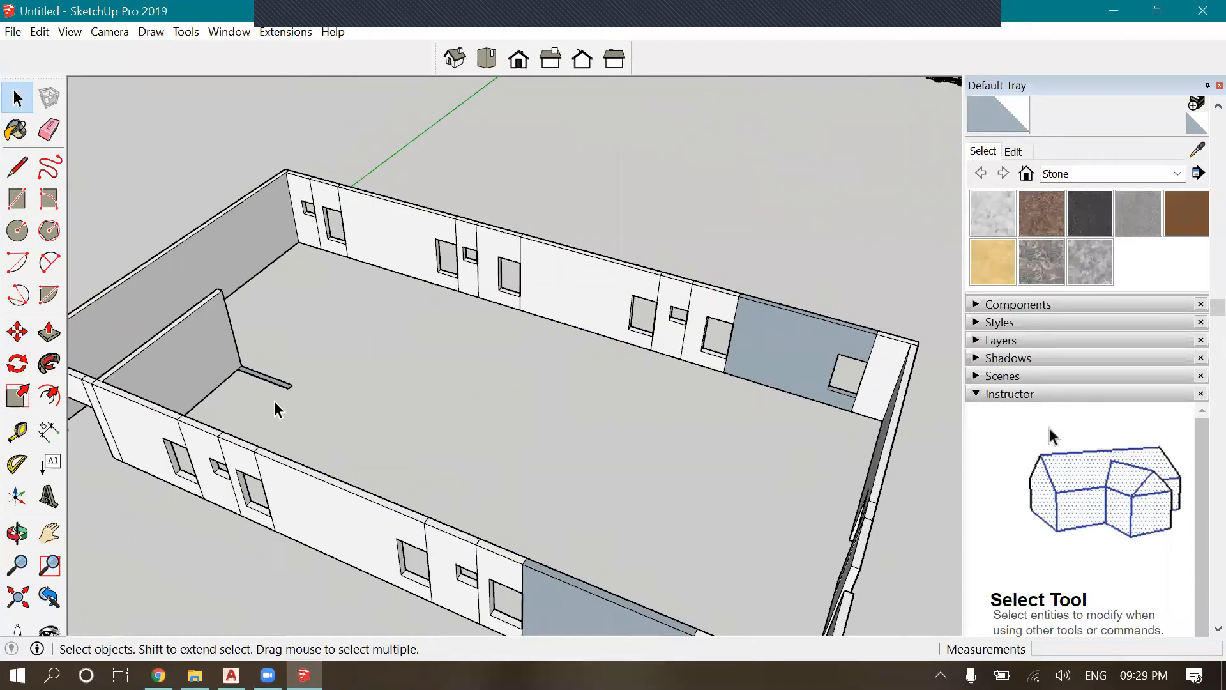
scroll(320, 293, "down", 3)
scroll(321, 577, "down", 2)
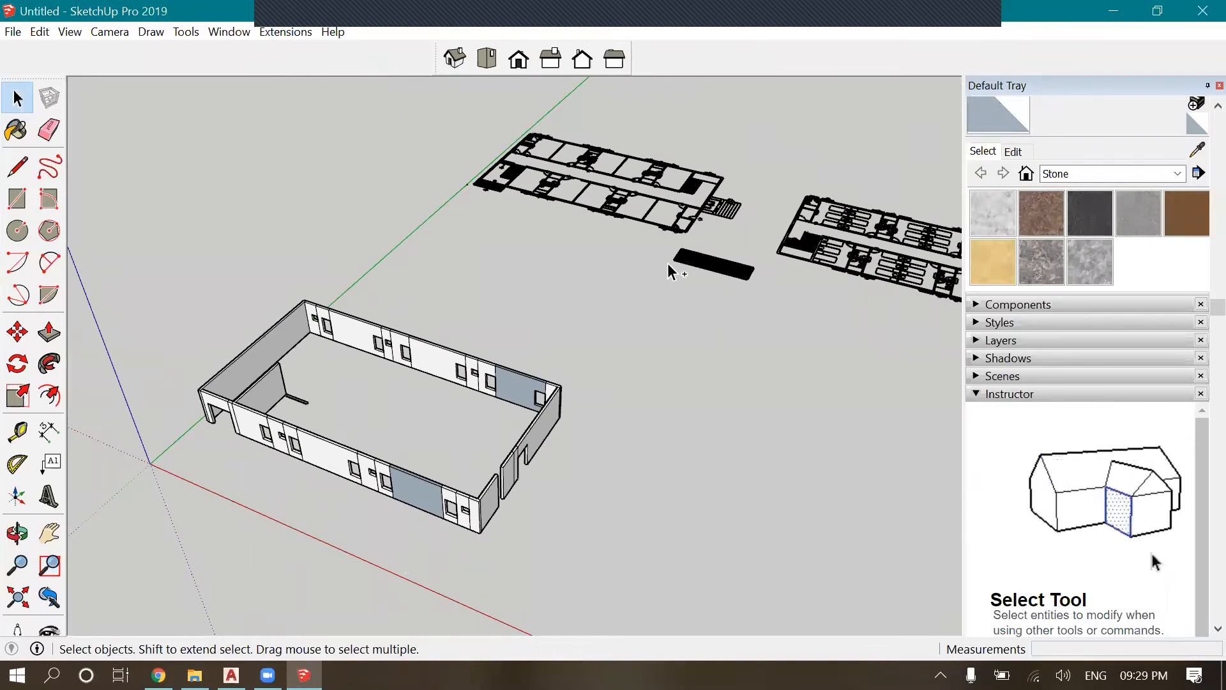
Undo the deletion of the L-shaped face and the move of the imported plan
key("ctrl+z")
scroll(626, 409, "up", 3)
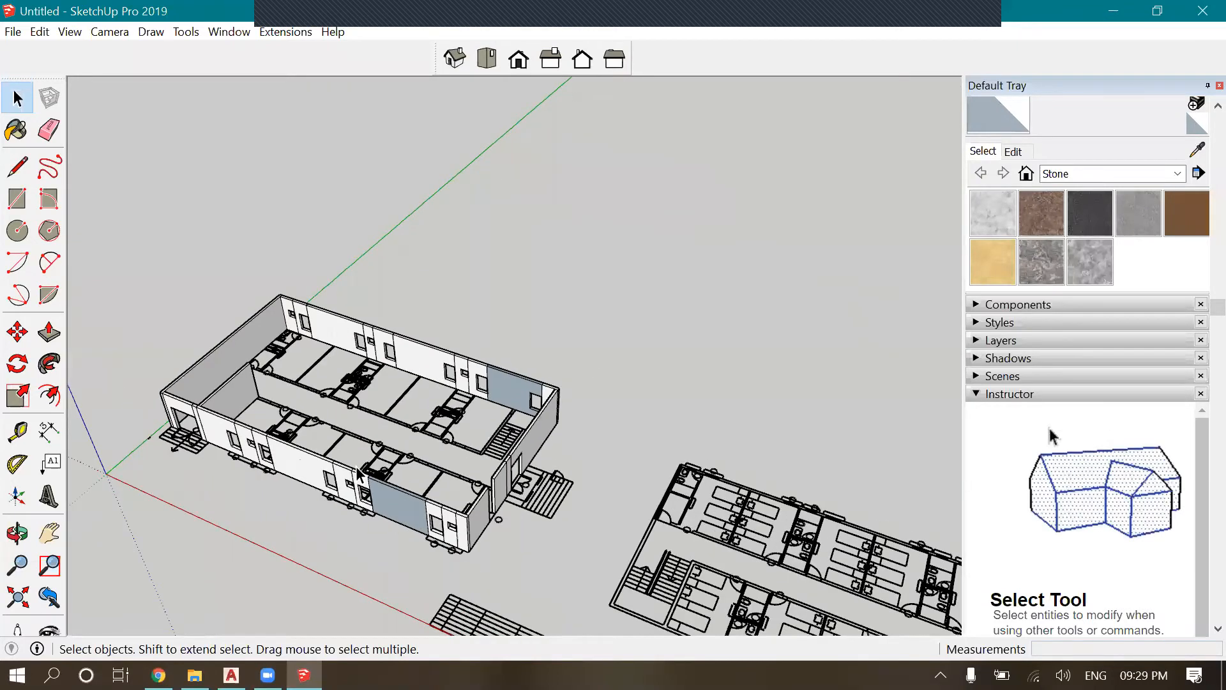
scroll(671, 447, "up", 5)
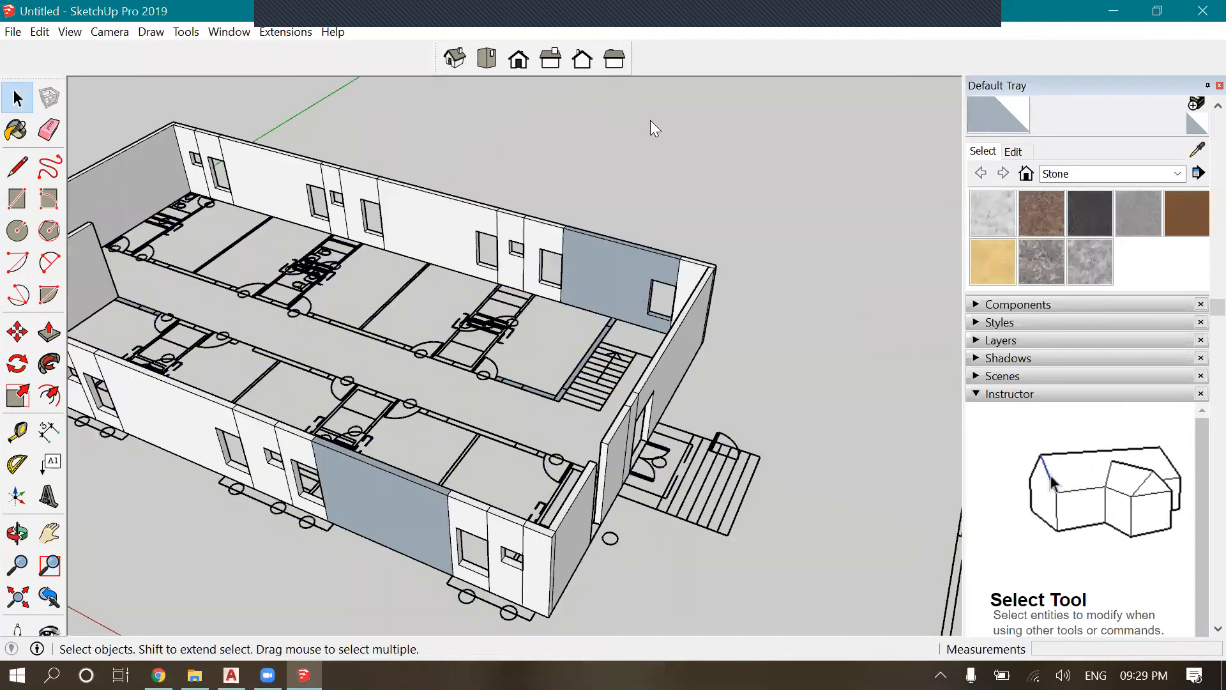
right_click(650, 120)
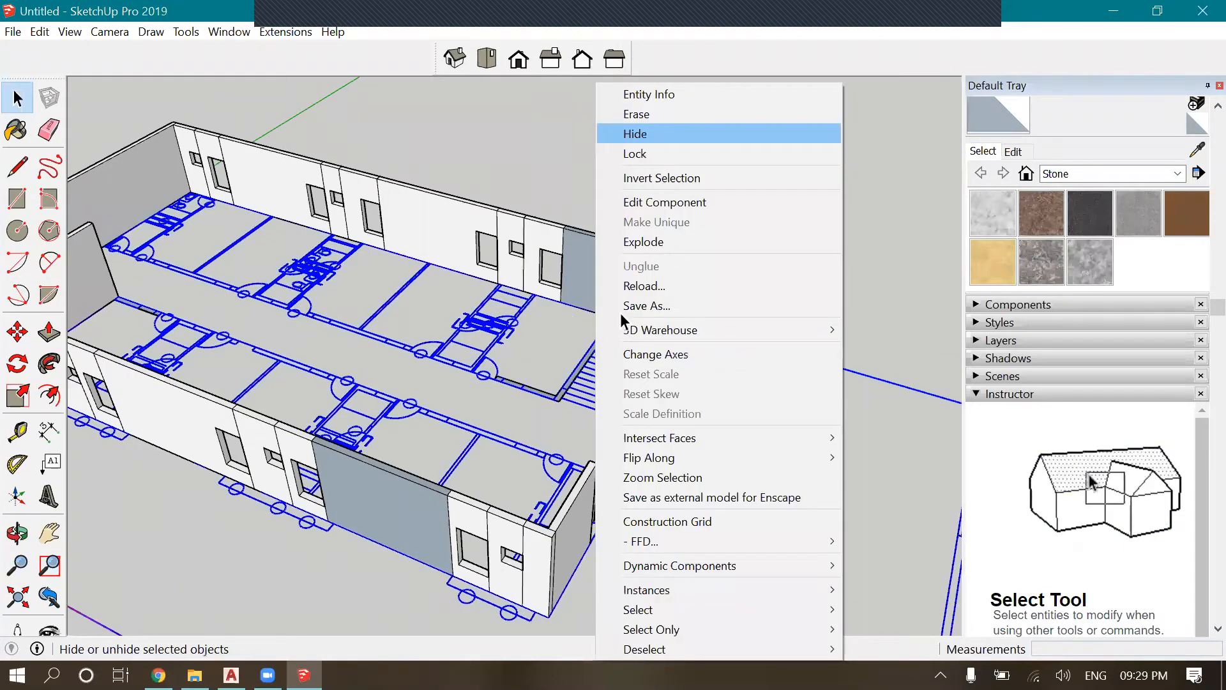
left_click(554, 349)
scroll(555, 349, "down", 3)
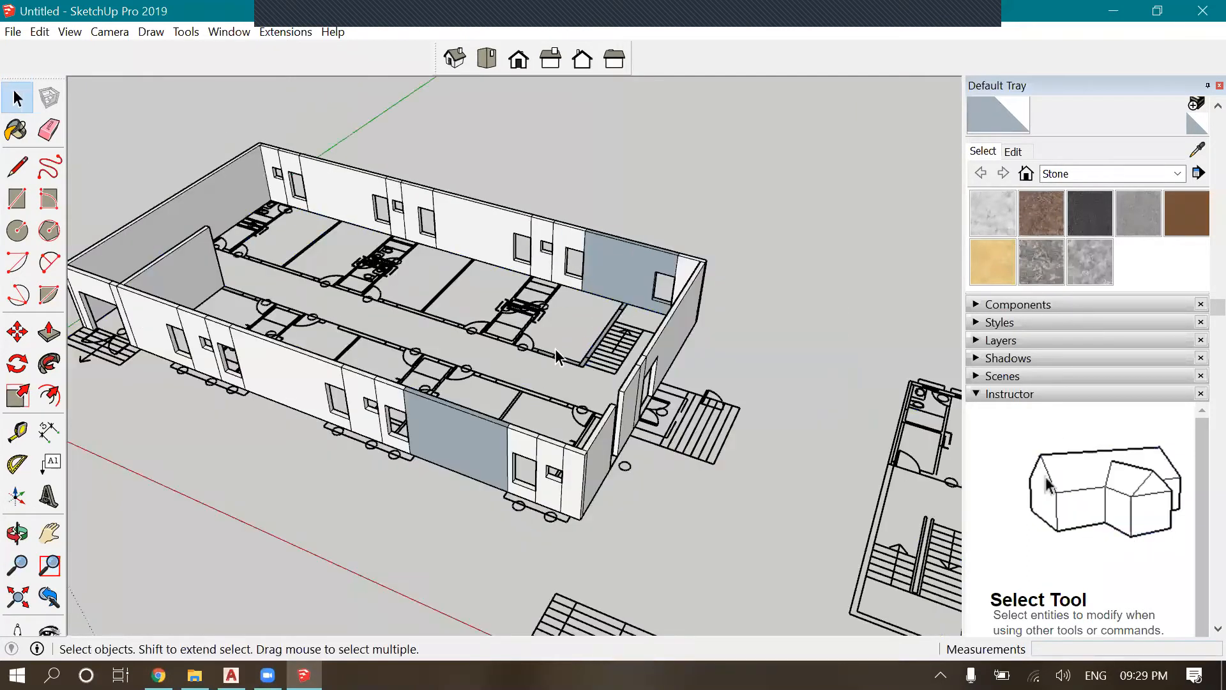
Delete the leftover flat wall faces beside the staircase and next to the inner wall
left_click(595, 339)
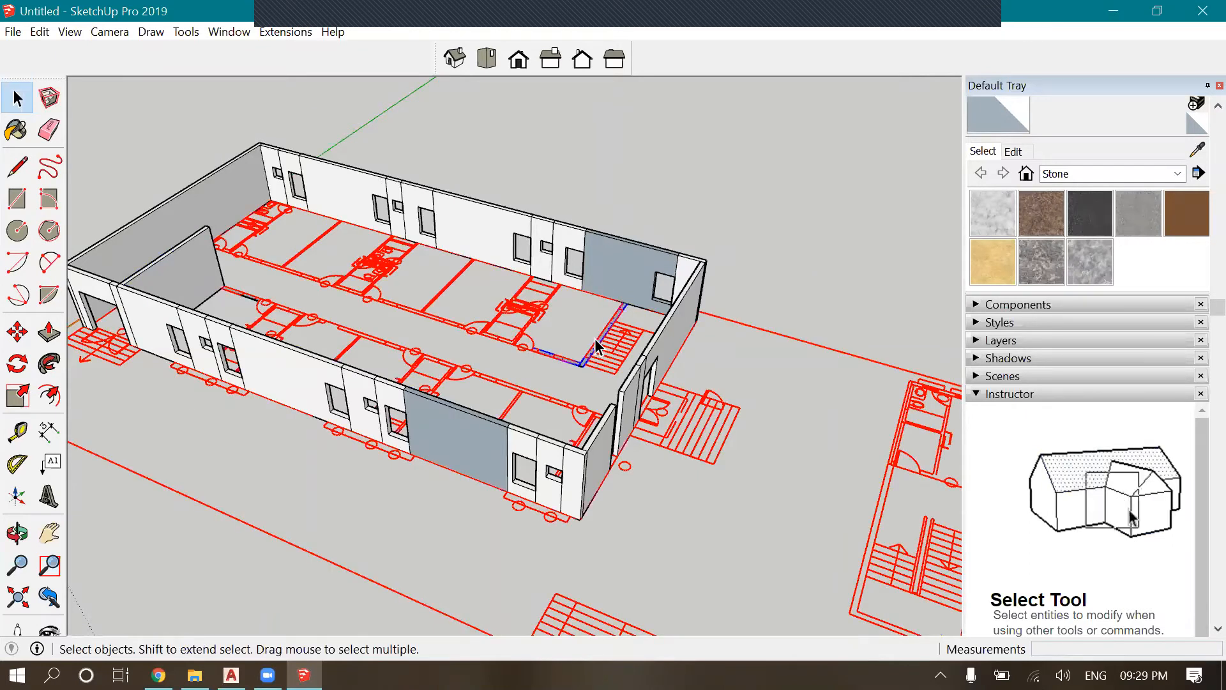
left_click(592, 356)
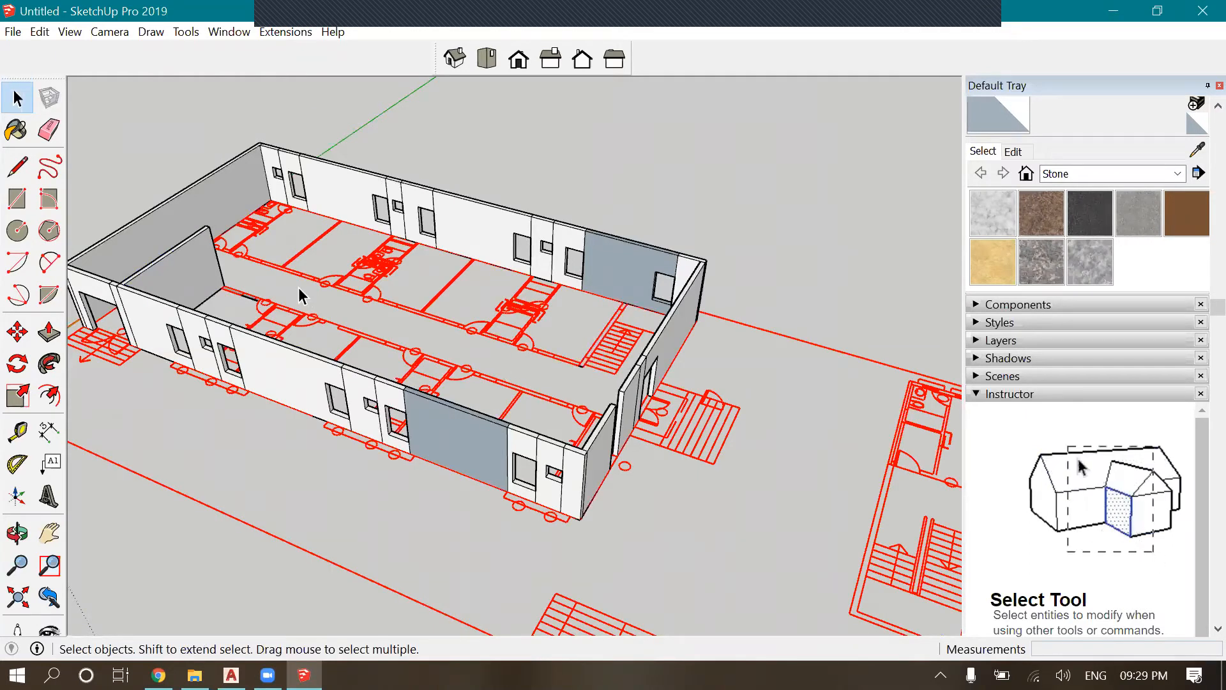
scroll(230, 327, "up", 1)
scroll(267, 290, "up", 2)
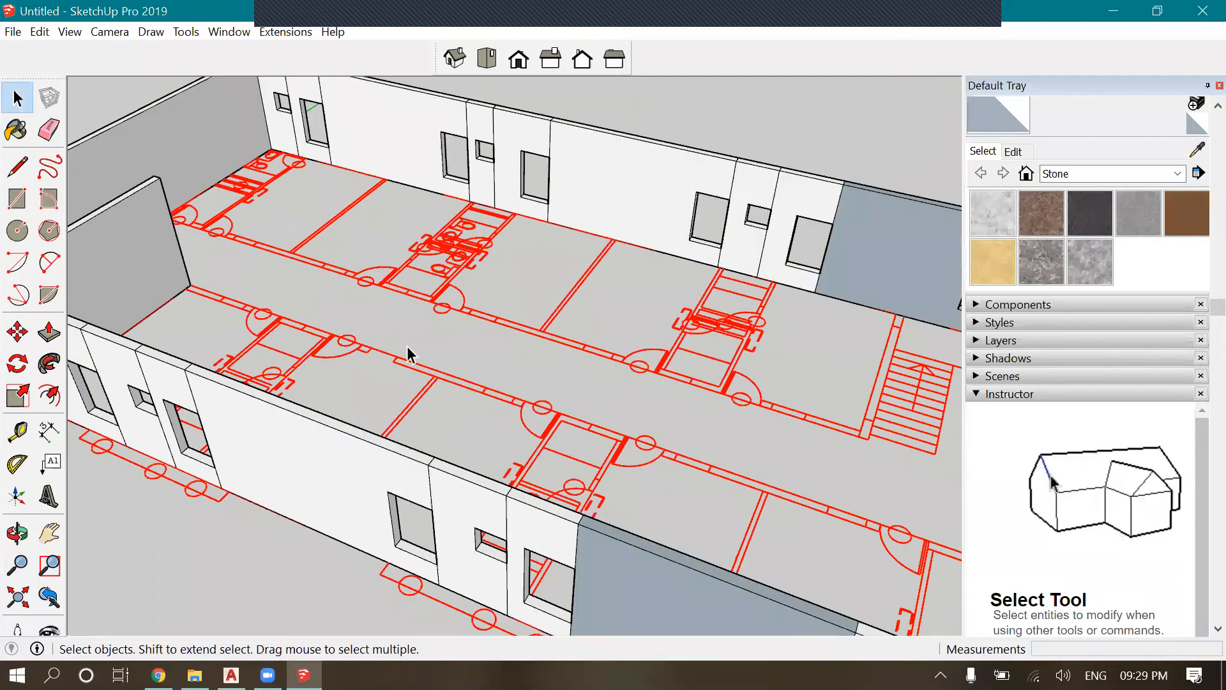
scroll(444, 373, "down", 2)
scroll(511, 383, "down", 2)
scroll(570, 409, "down", 1)
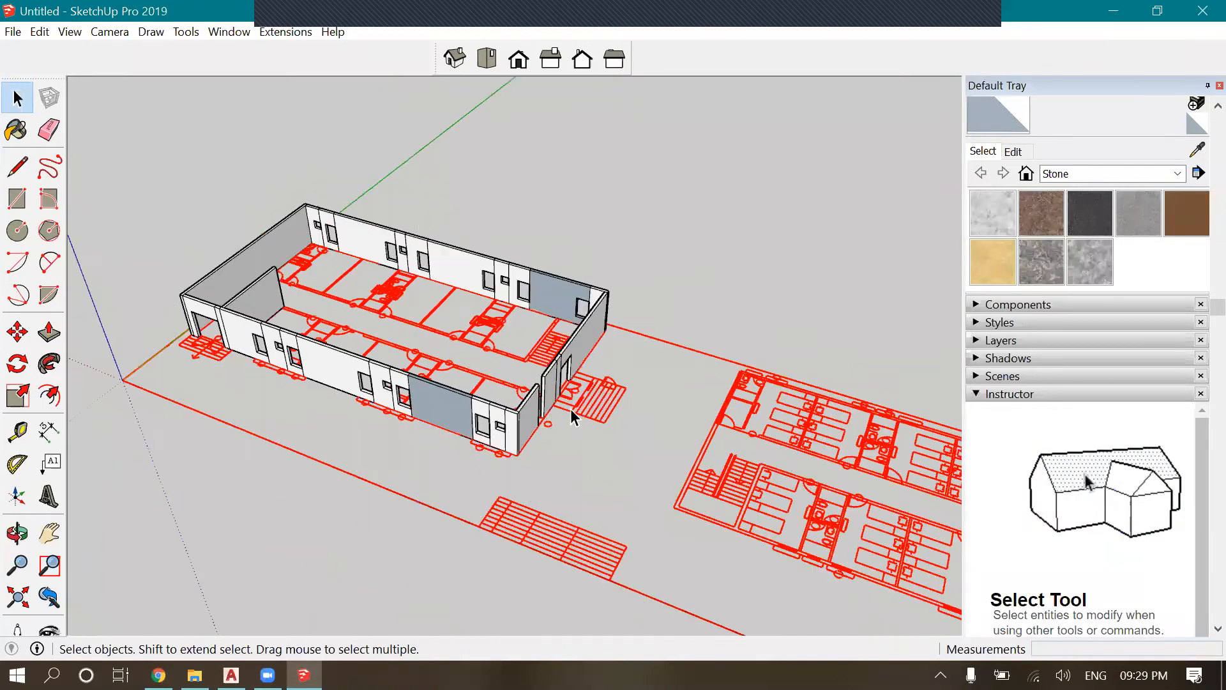
scroll(599, 421, "up", 1)
scroll(407, 454, "up", 2)
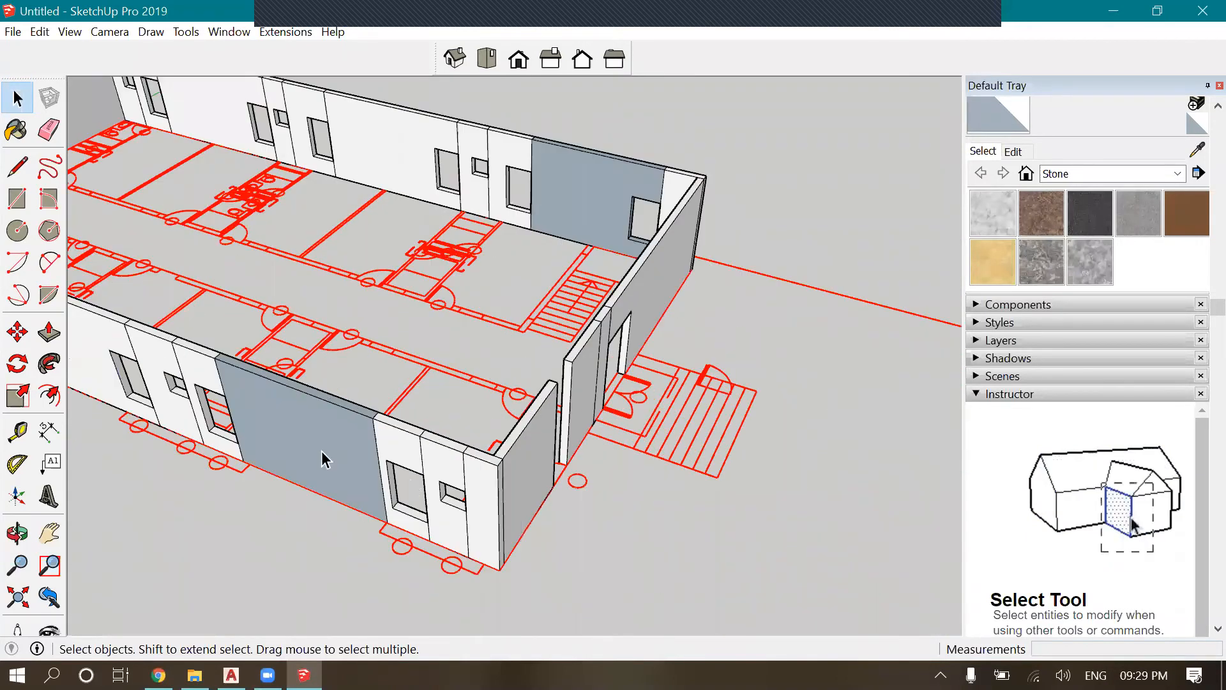
scroll(321, 459, "down", 3)
scroll(447, 428, "up", 1)
scroll(486, 438, "up", 2)
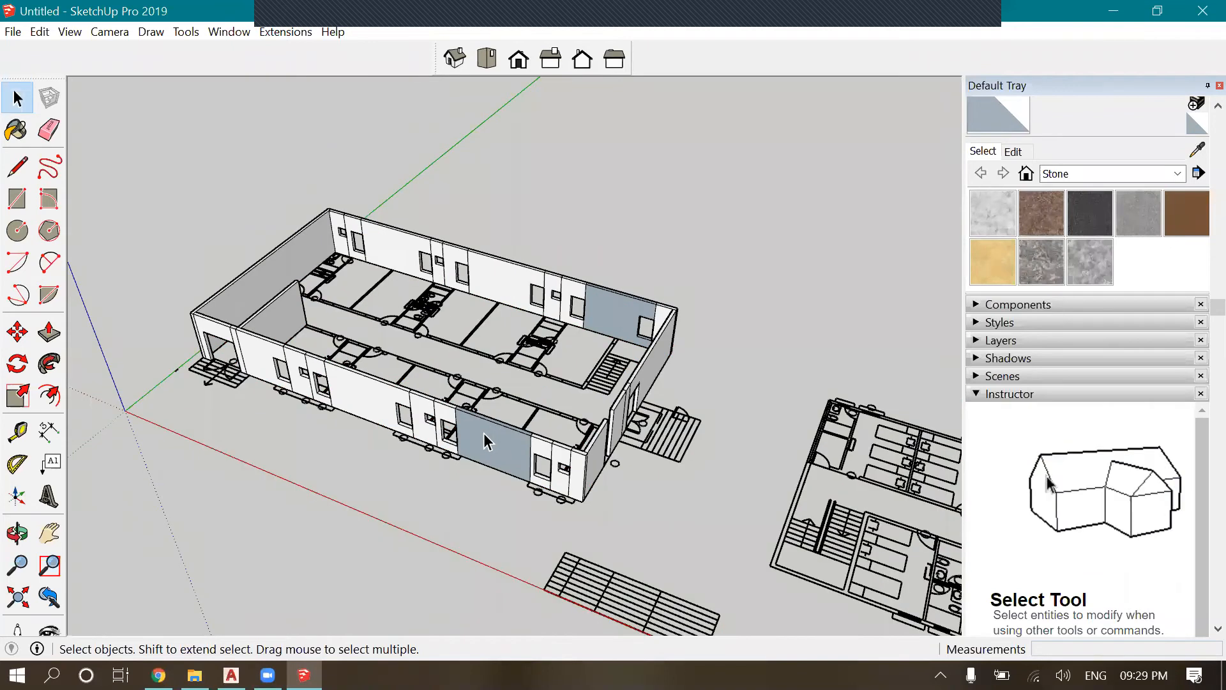
left_click(484, 433)
triple_click(552, 233)
right_click(488, 438)
left_click(575, 211)
scroll(631, 486, "down", 3)
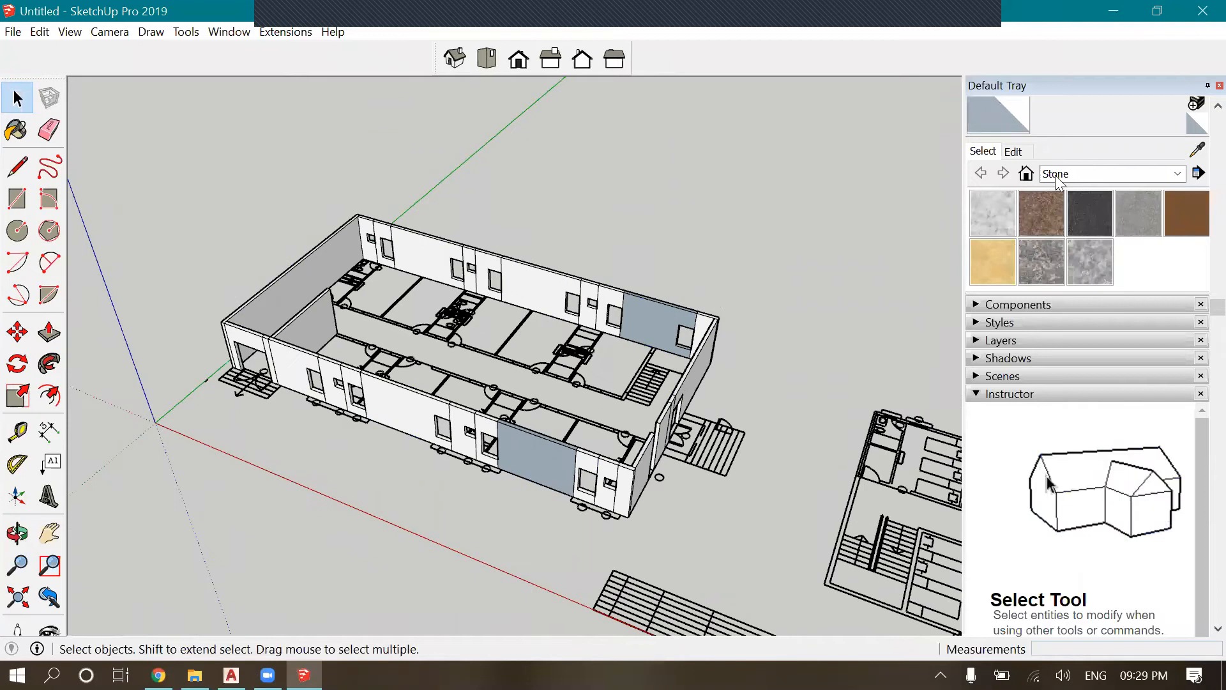
Paint the building walls, including both blue-grey panels, with white from the Colors material collection
left_click(1083, 174)
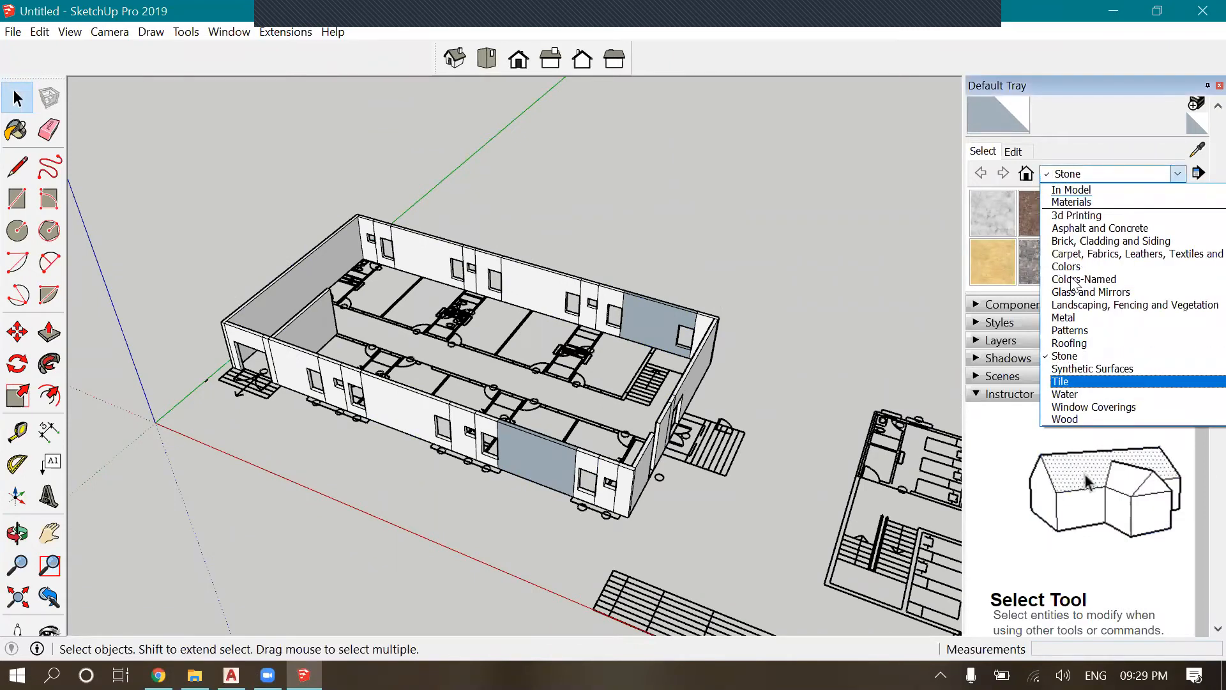
left_click(1071, 266)
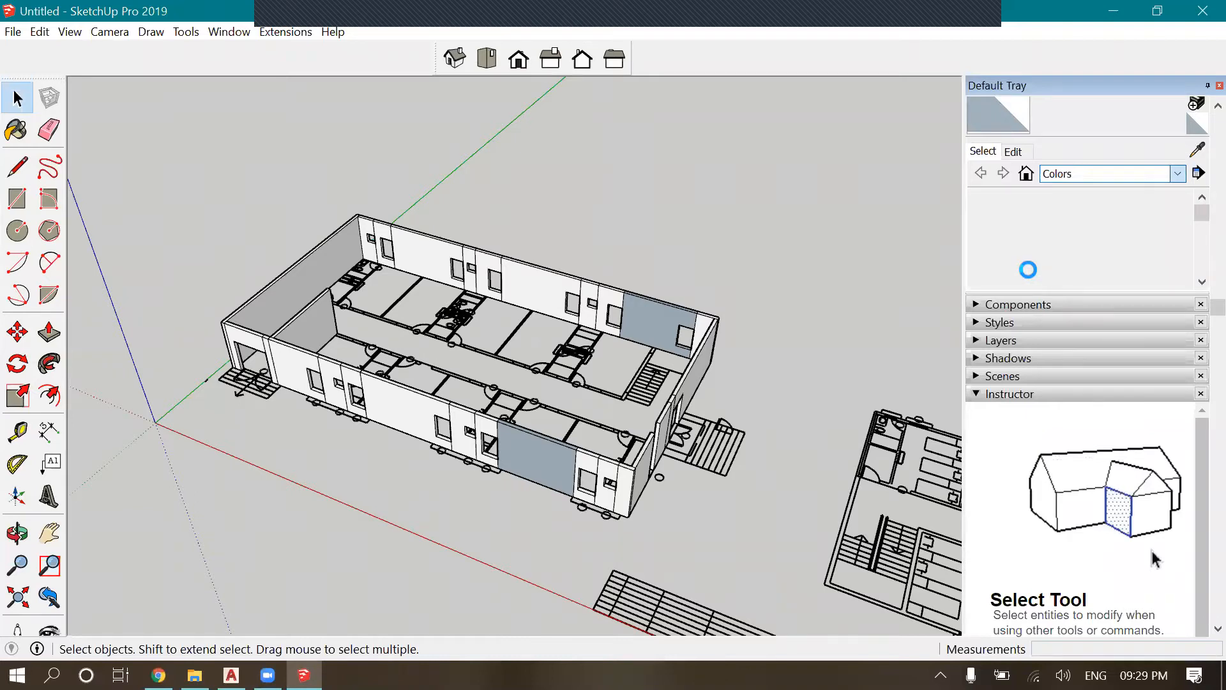
scroll(1027, 258, "down", 15)
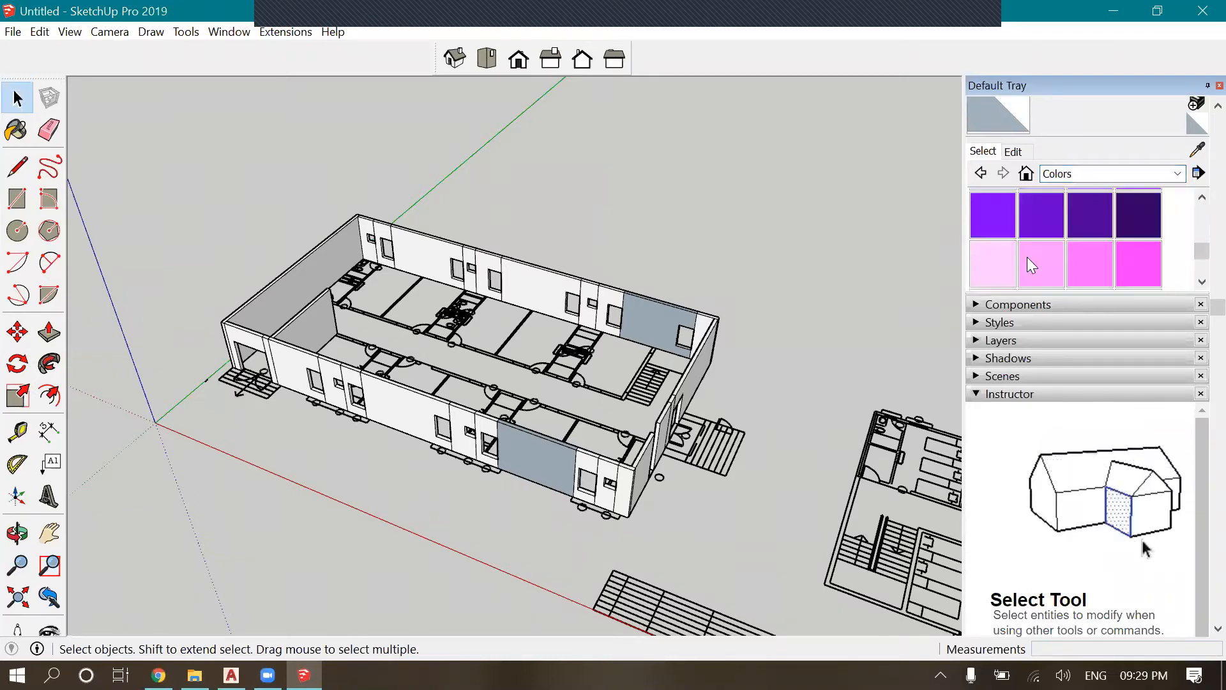
key("b")
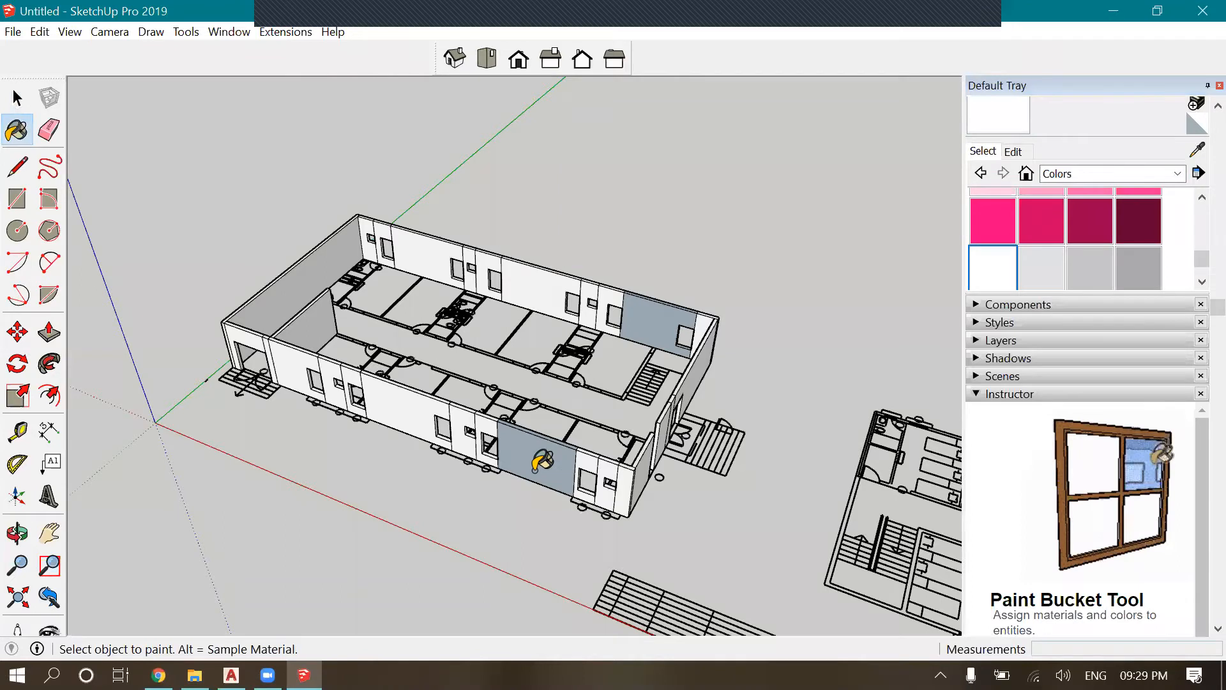
left_click(556, 466)
key("space")
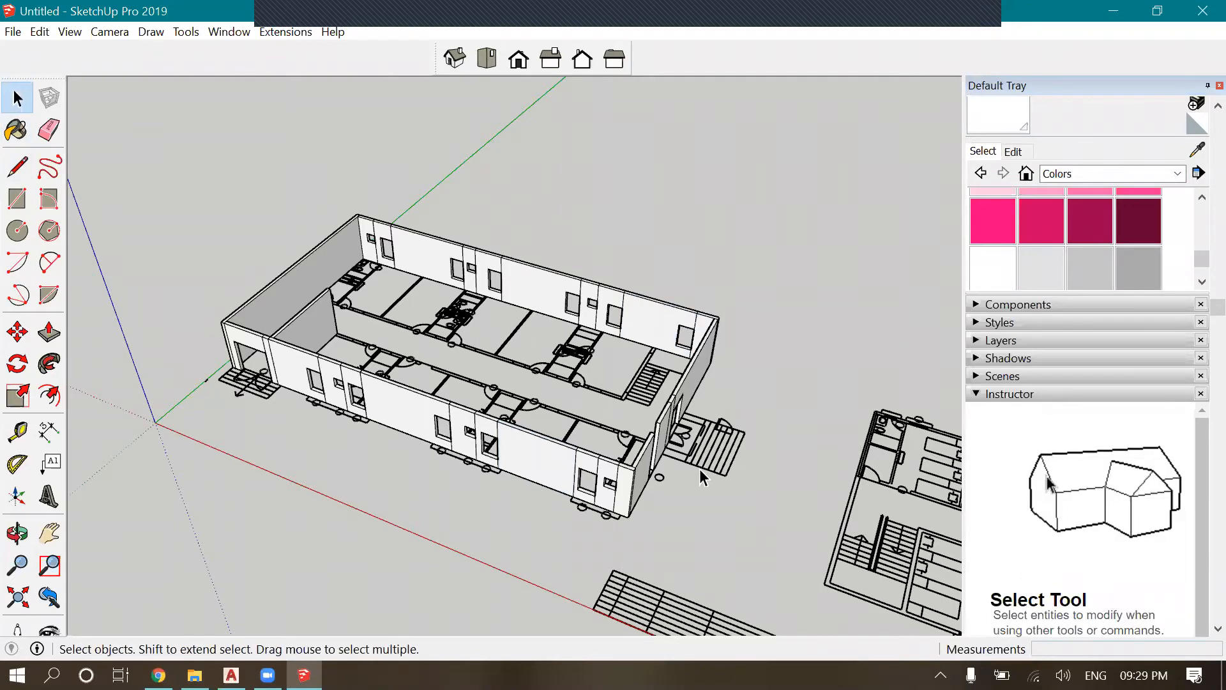
Start Enscape with the corner of the building near the side entrance steps in view
scroll(701, 477, "up", 8)
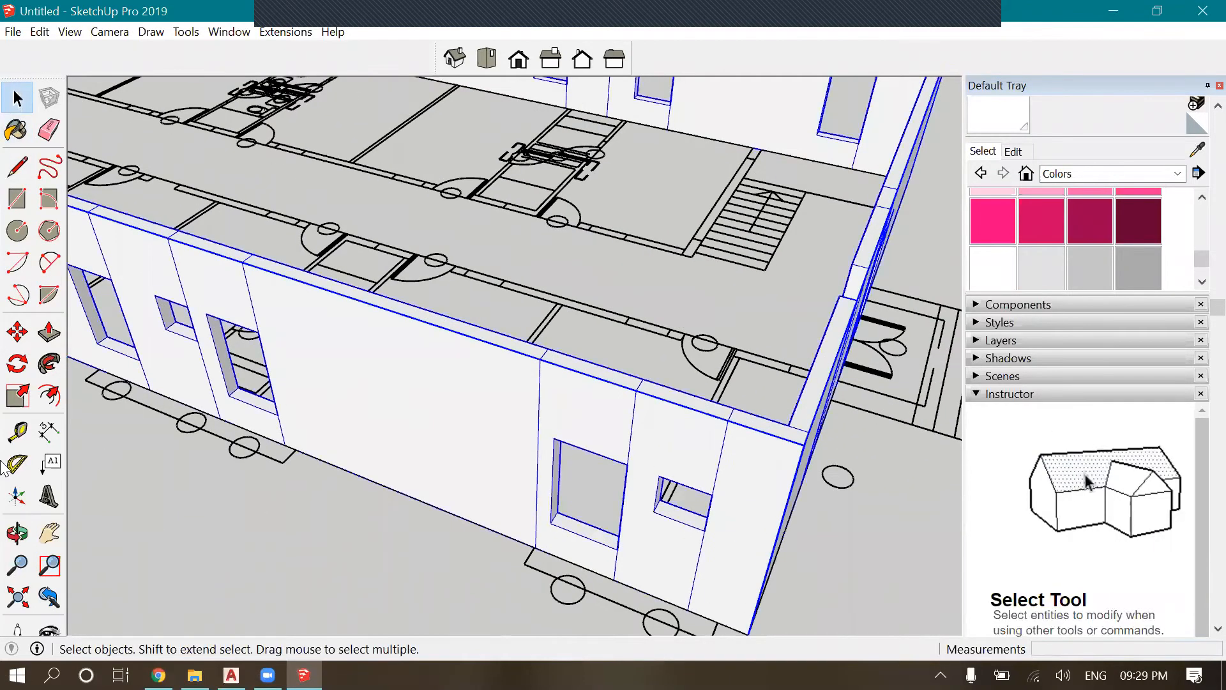
key("shift+z")
key("o")
left_click_drag(602, 399, 304, 38)
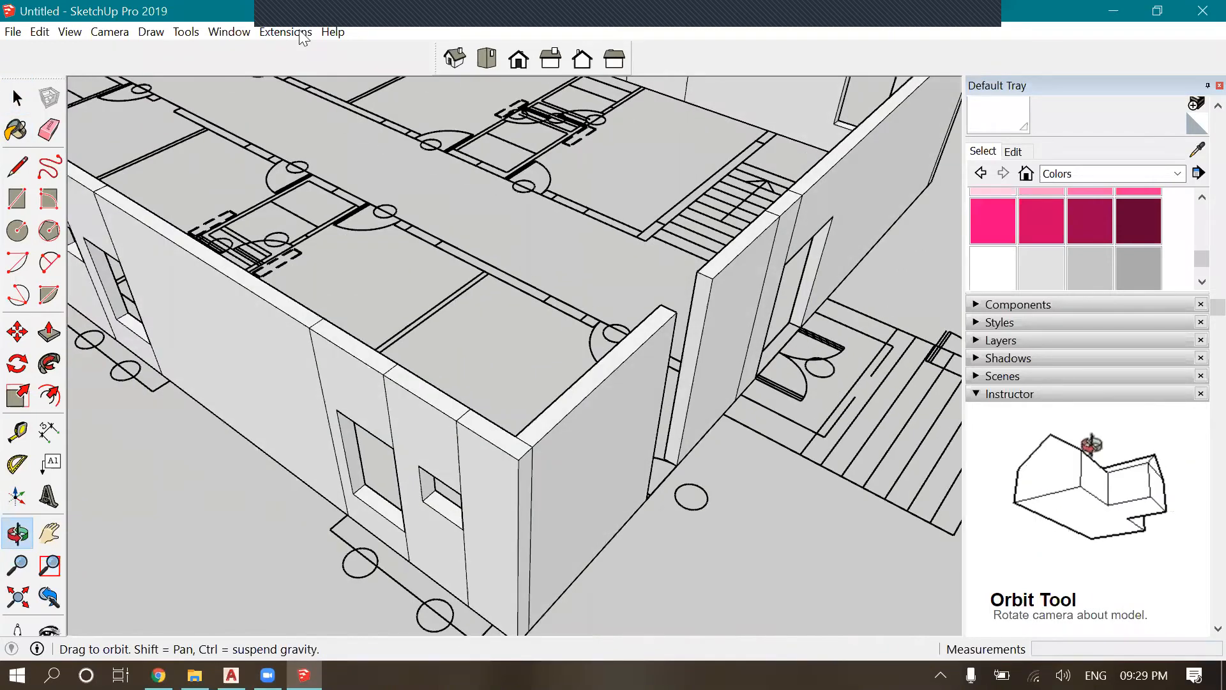
left_click(300, 33)
mouse_move(312, 53)
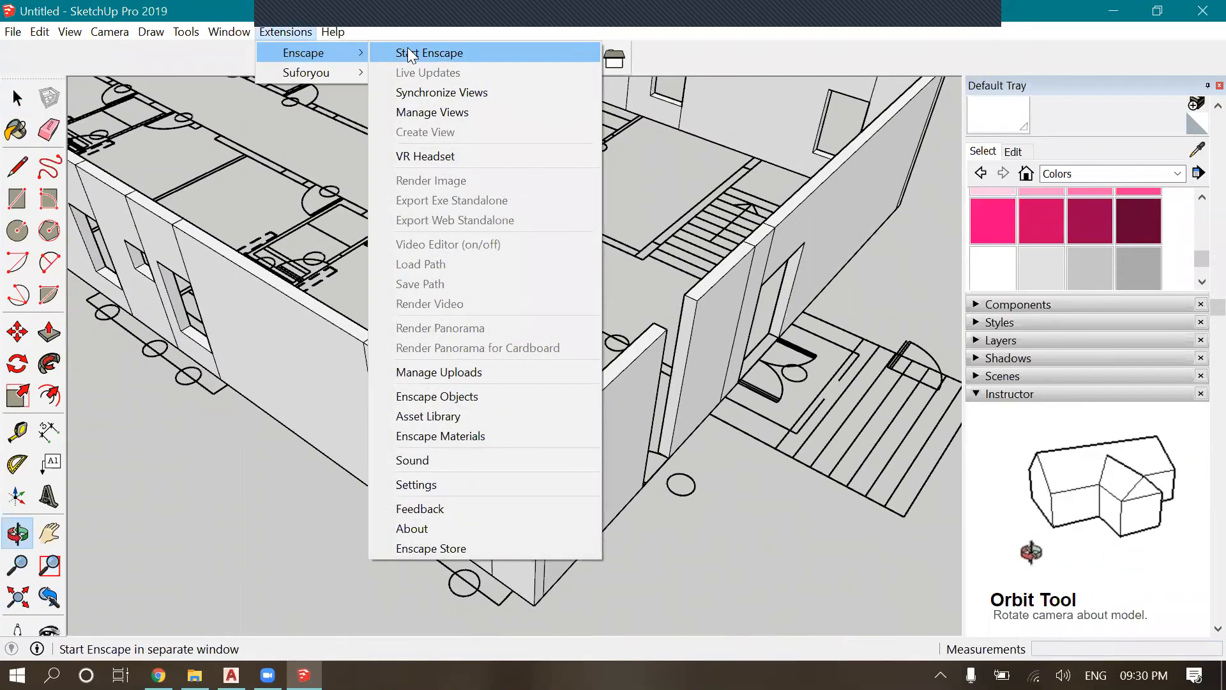
left_click(408, 51)
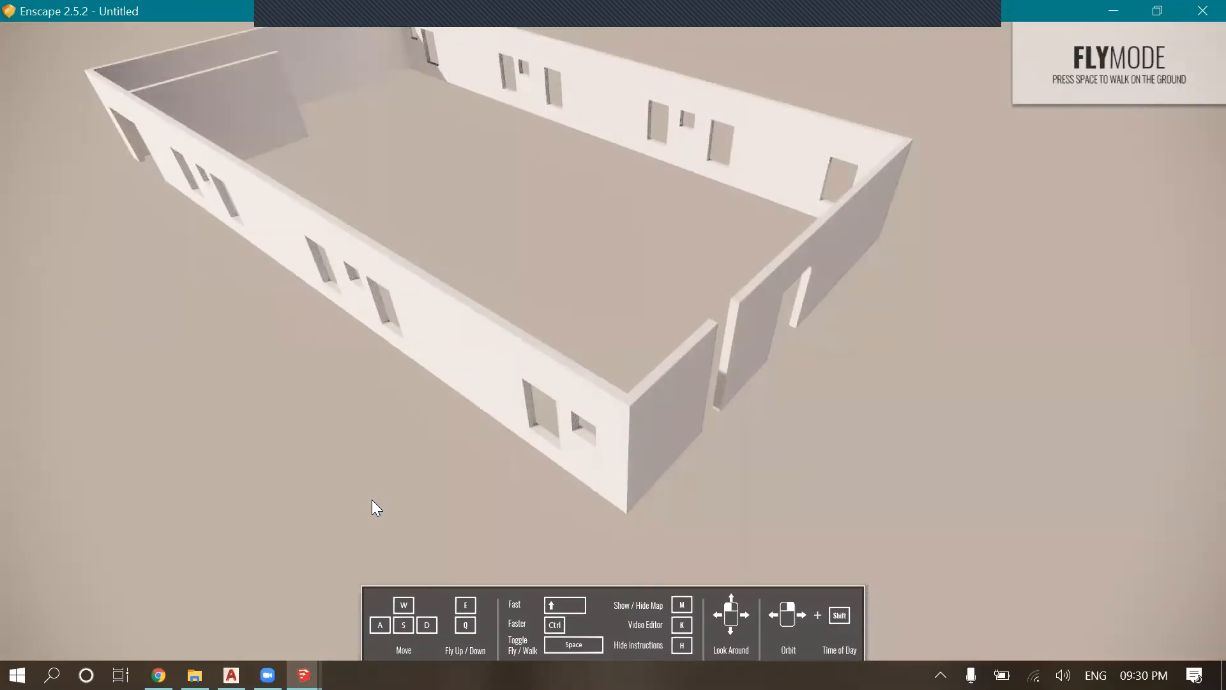
Fly around the rendered building in Enscape to examine its walls and openings, and close the Enscape window
key("w")
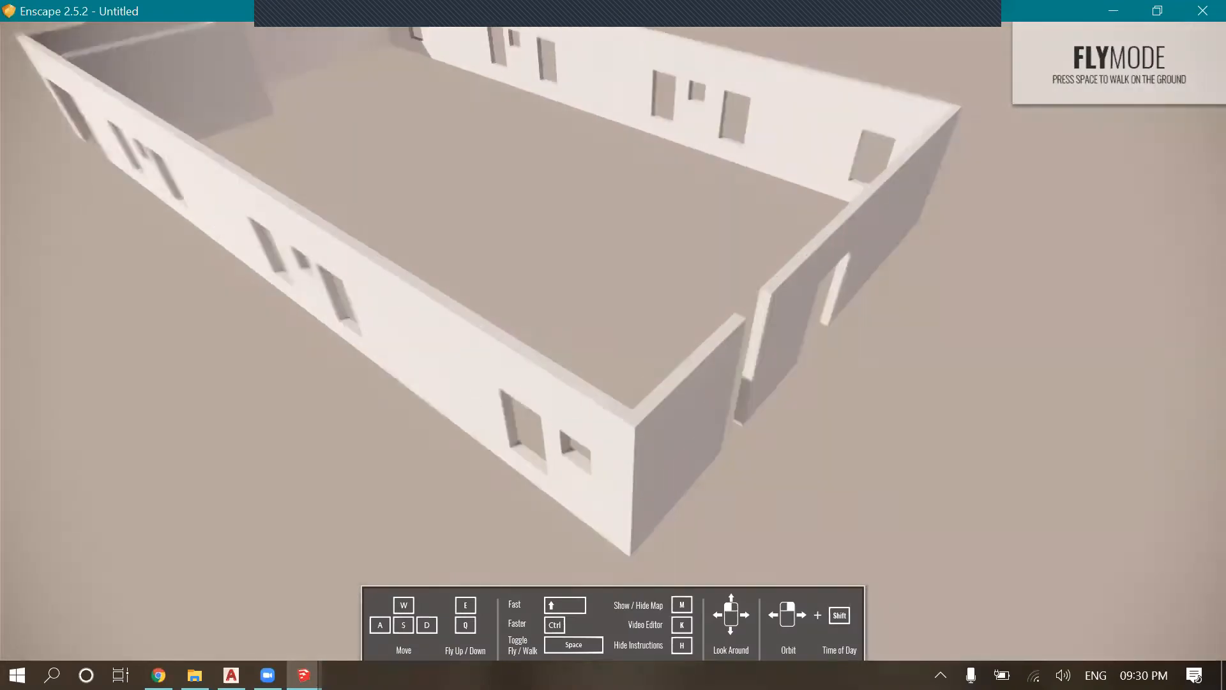
key("s")
left_click_drag(638, 525, 493, 526)
key("s")
key("d")
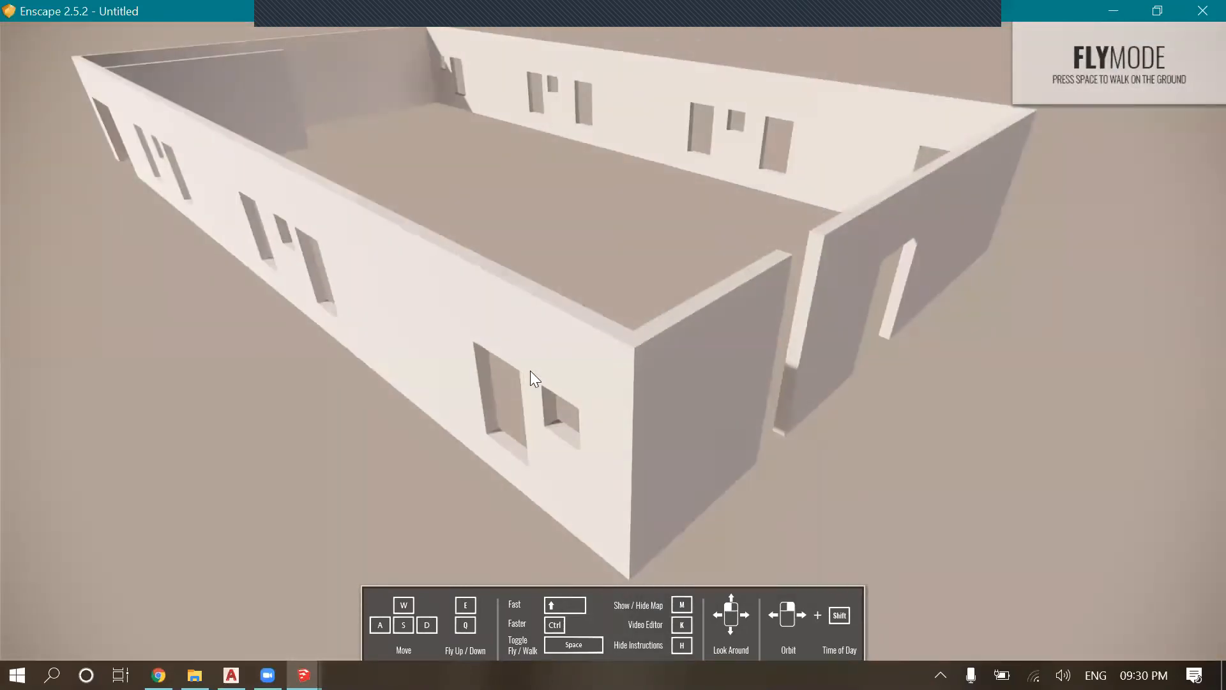
key("w")
key("s")
left_click_drag(333, 214, 383, 217)
right_click_drag(550, 269, 905, 438)
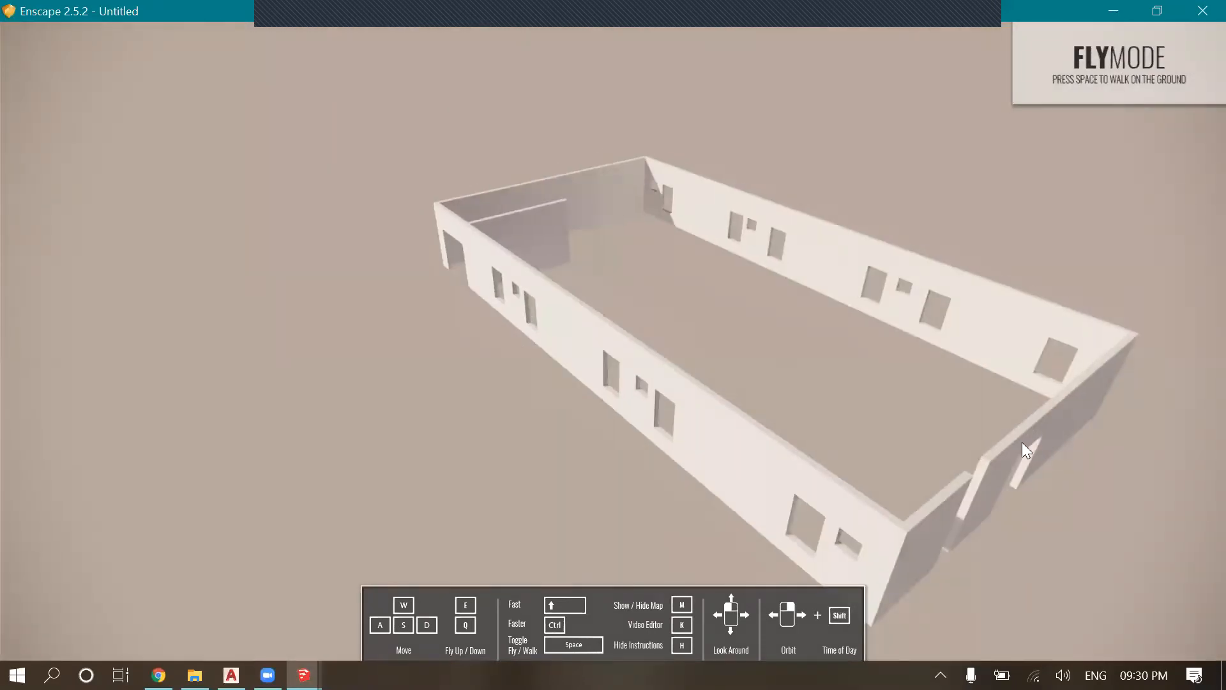
key("s")
key("w")
left_click(1200, 8)
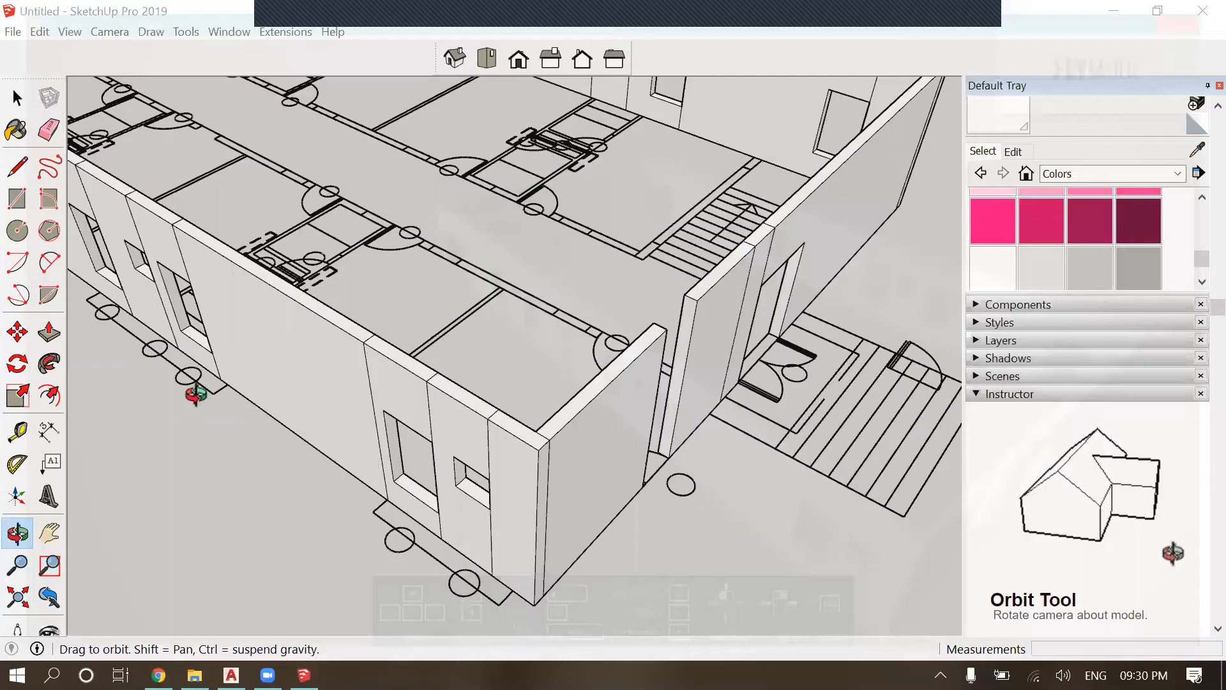
Examine the white building model from the front entrance across to the staircase lines in the far corner
left_click_drag(274, 392, 172, 419)
scroll(173, 419, "up", 5)
scroll(191, 332, "down", 6)
key("space")
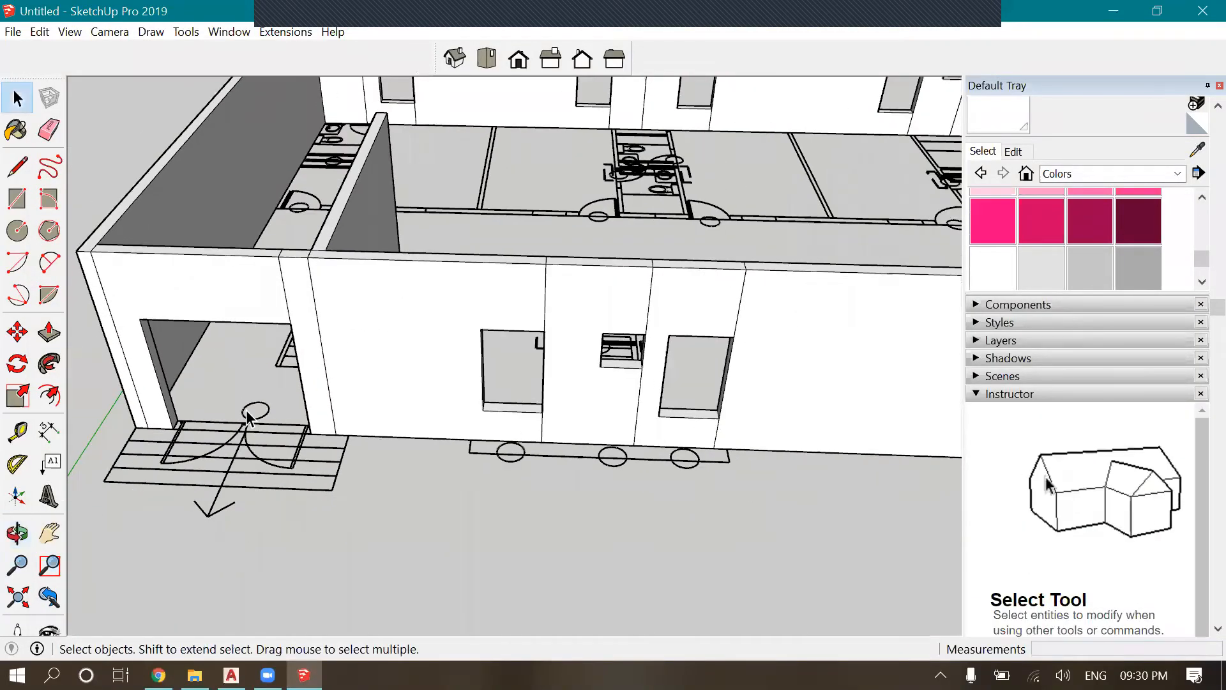
scroll(200, 342, "down", 2)
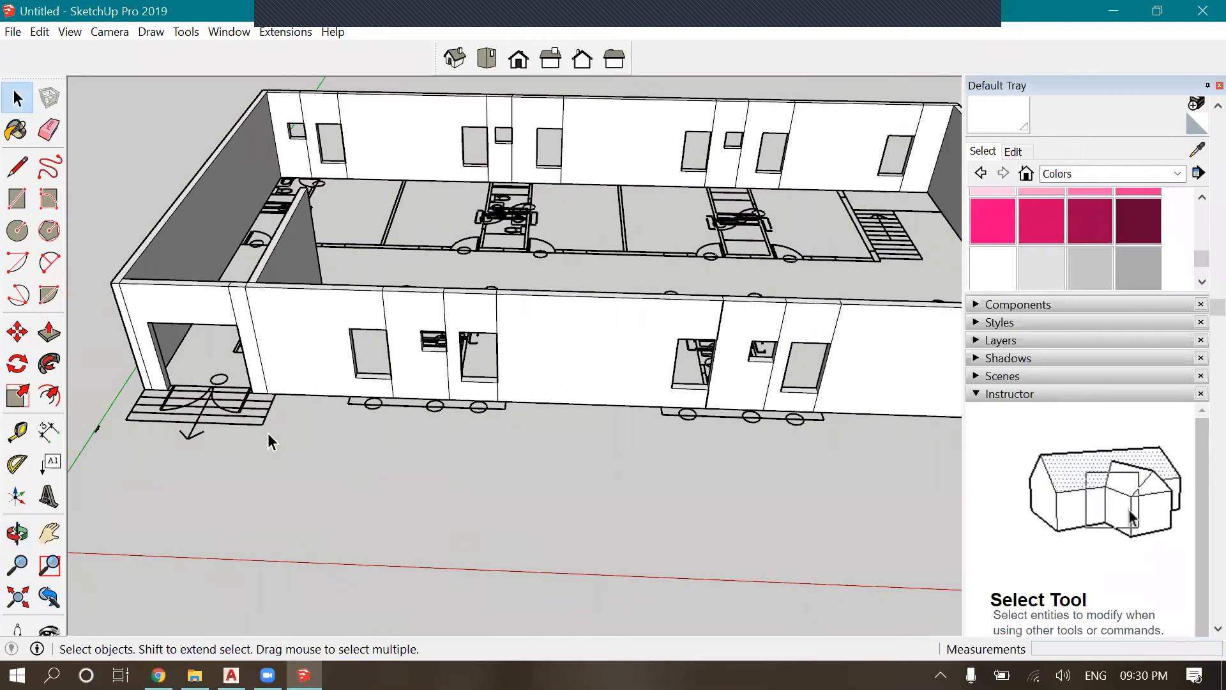
scroll(267, 433, "down", 4)
scroll(623, 226, "up", 2)
scroll(490, 417, "up", 4)
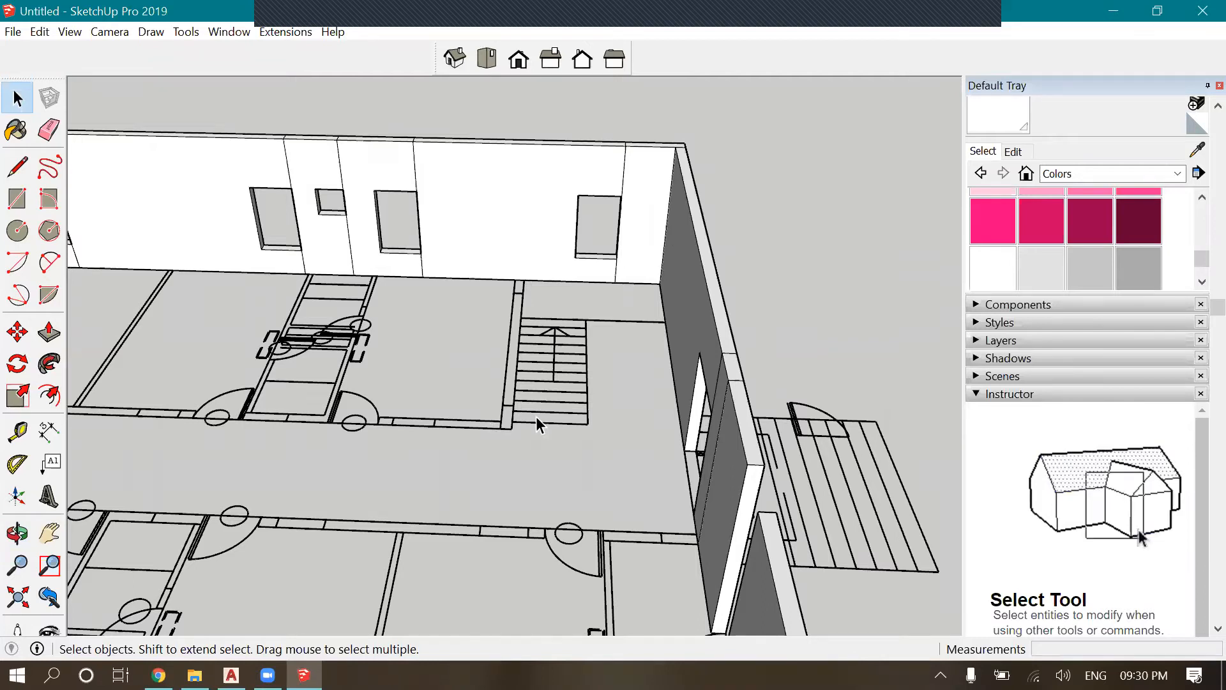
scroll(557, 337, "up", 4)
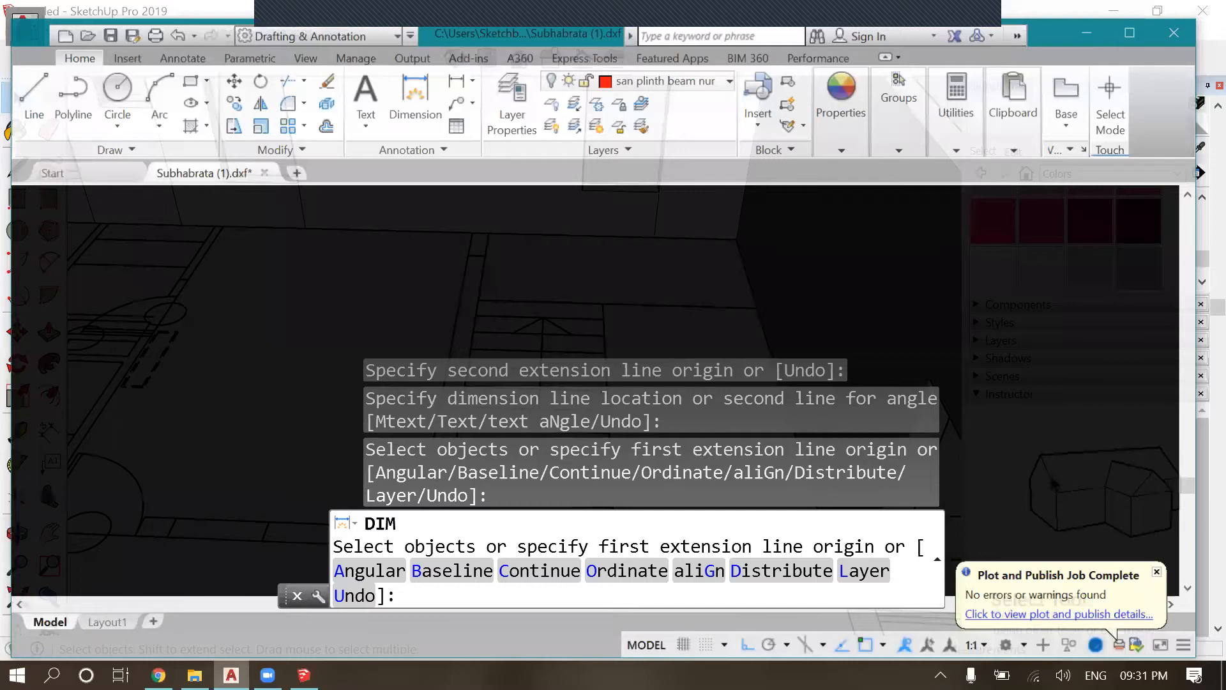
Examine the numbered treads of the staircase beside the corridor in the AutoCAD plan, and return to SketchUp
scroll(261, 278, "up", 6)
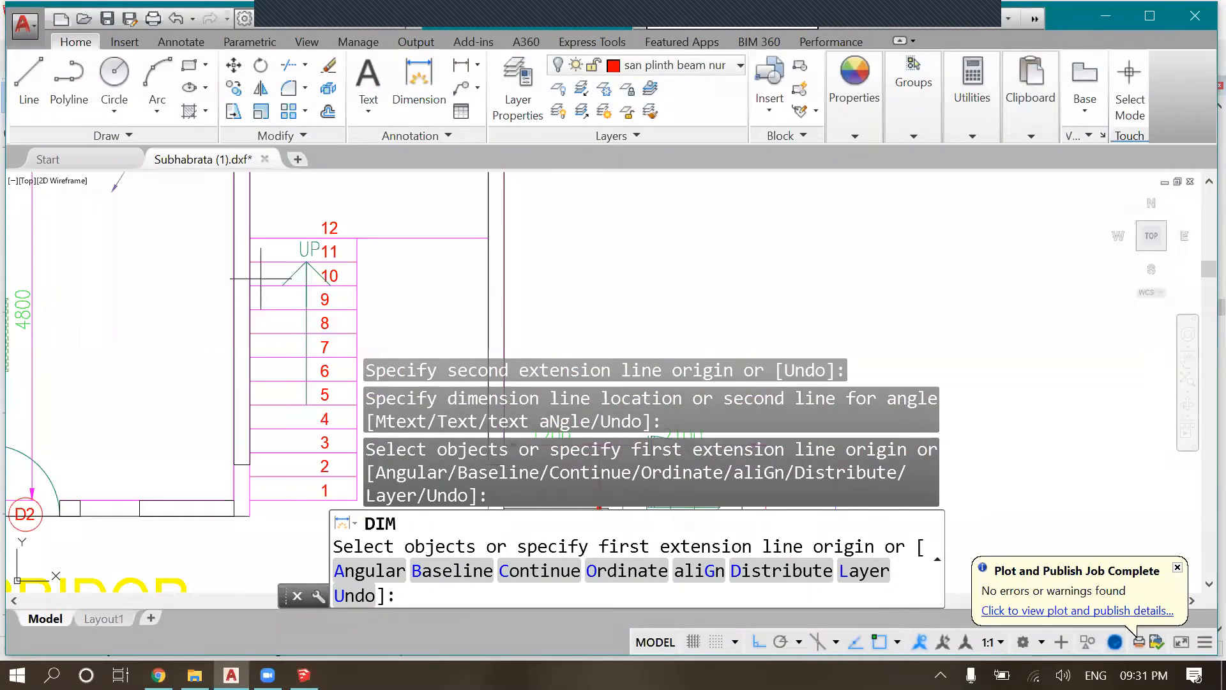
scroll(260, 278, "down", 2)
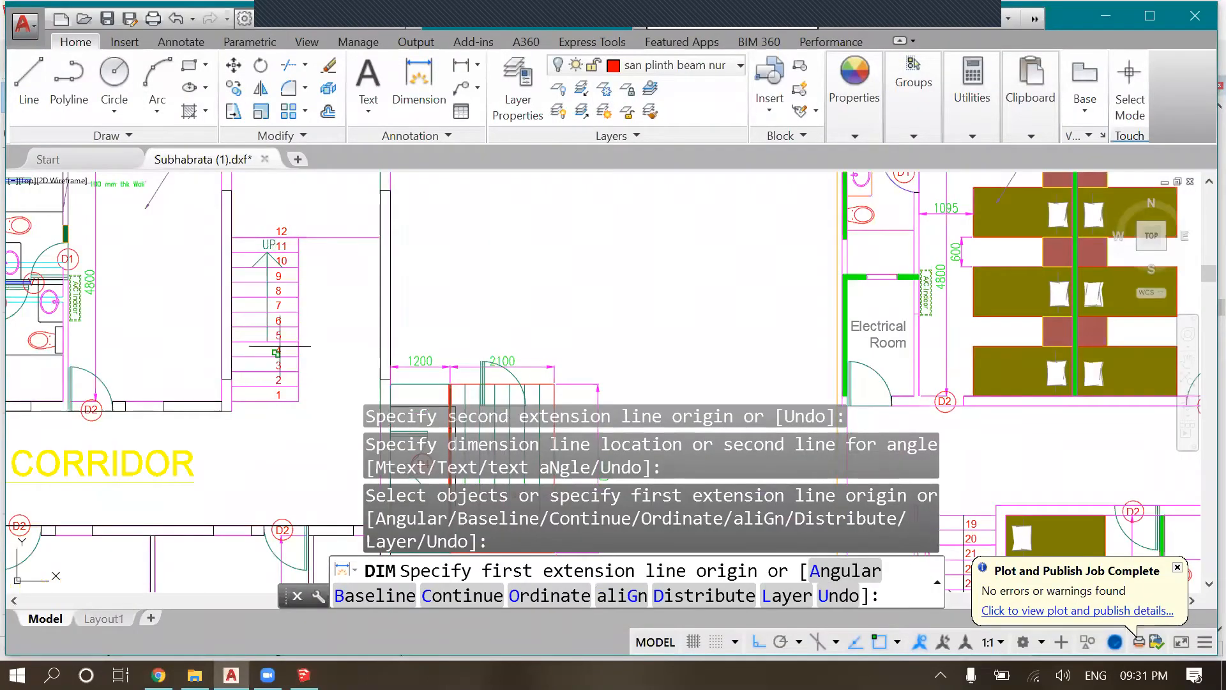
key("Return")
key("Return")
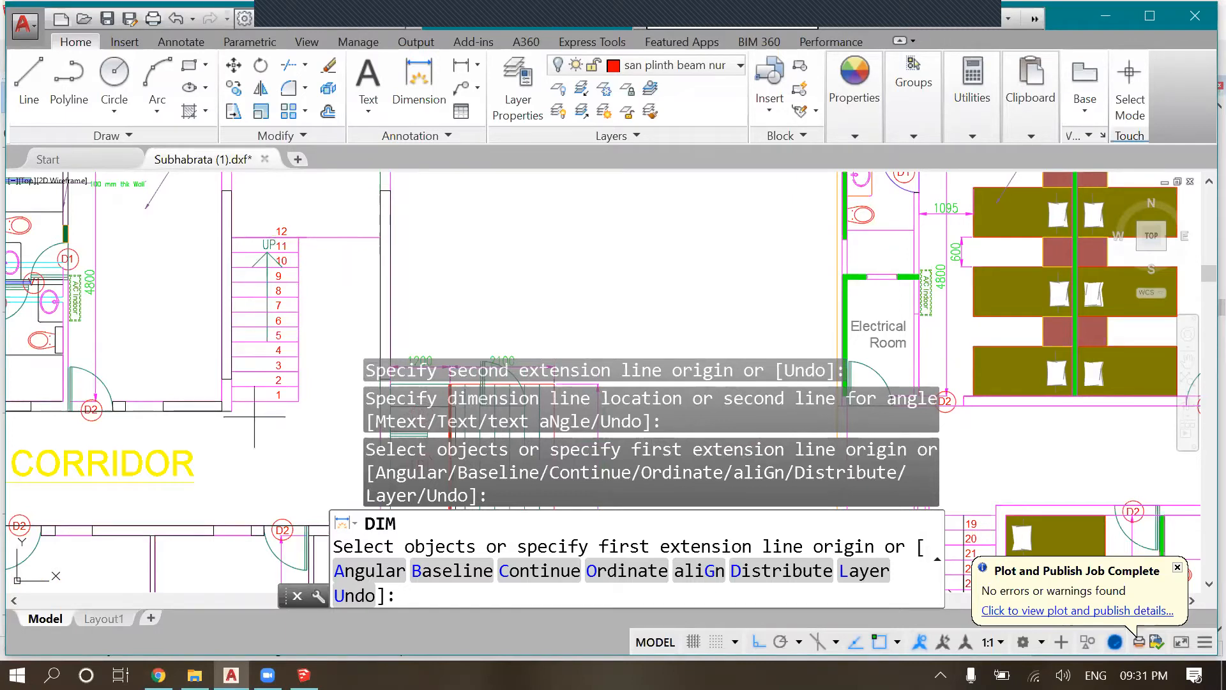
scroll(254, 417, "up", 4)
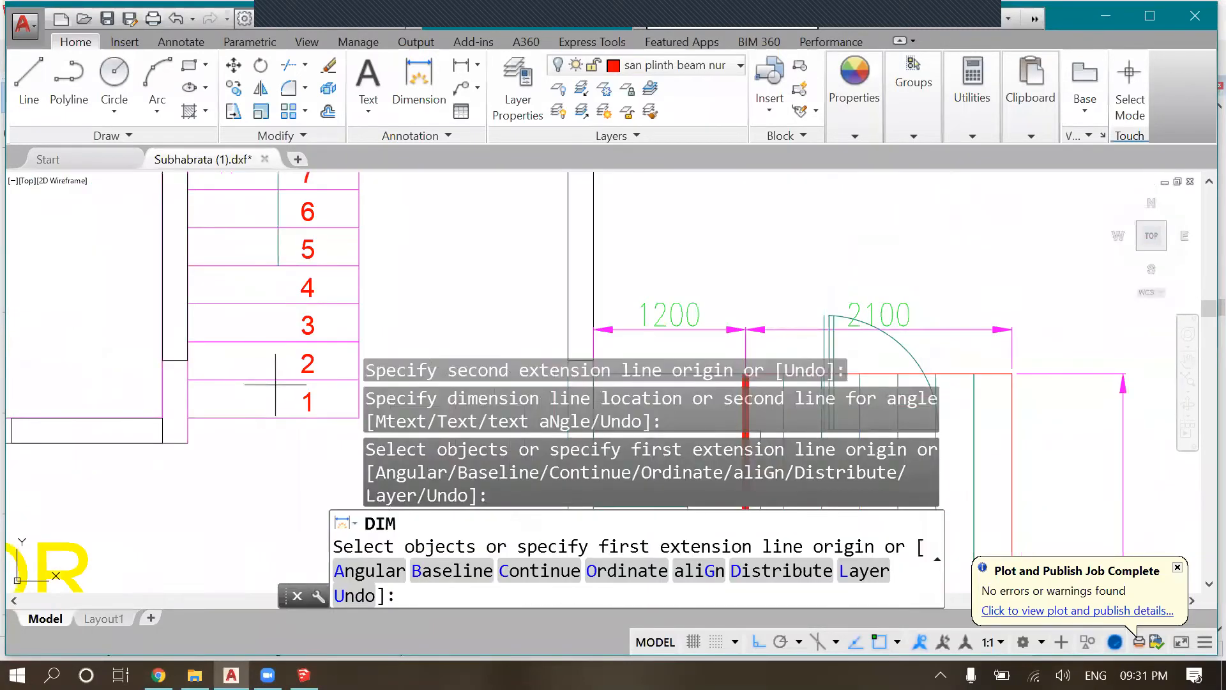
scroll(276, 385, "down", 6)
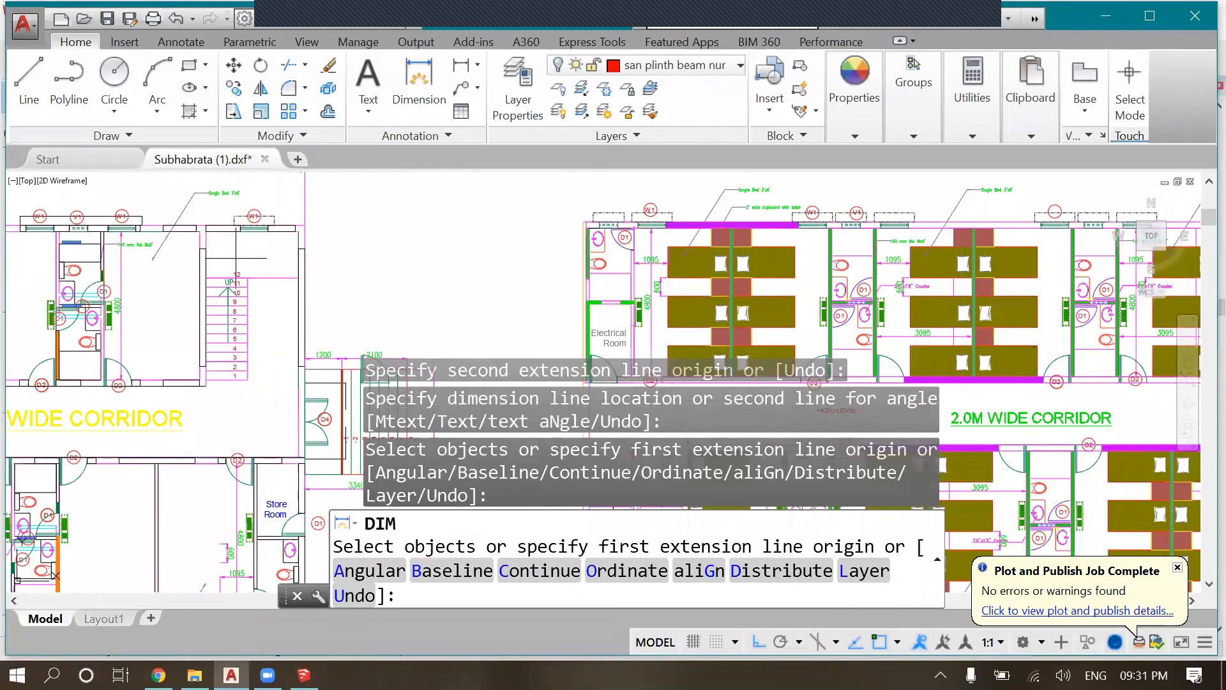
scroll(237, 259, "up", 2)
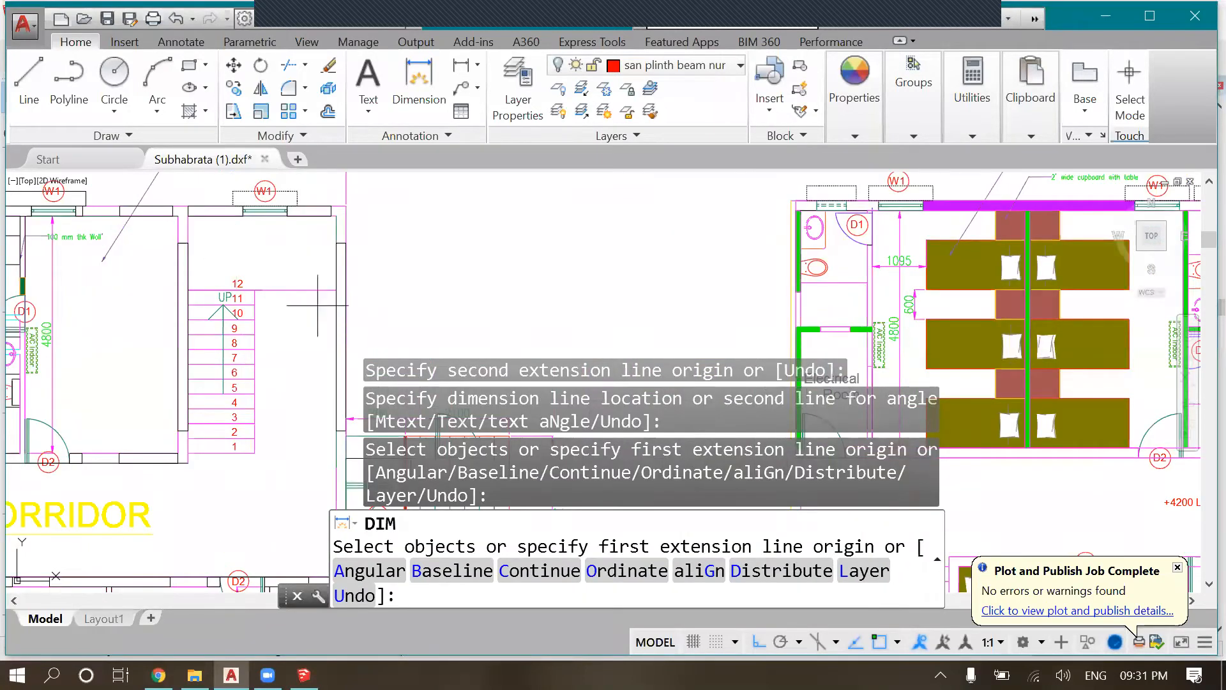
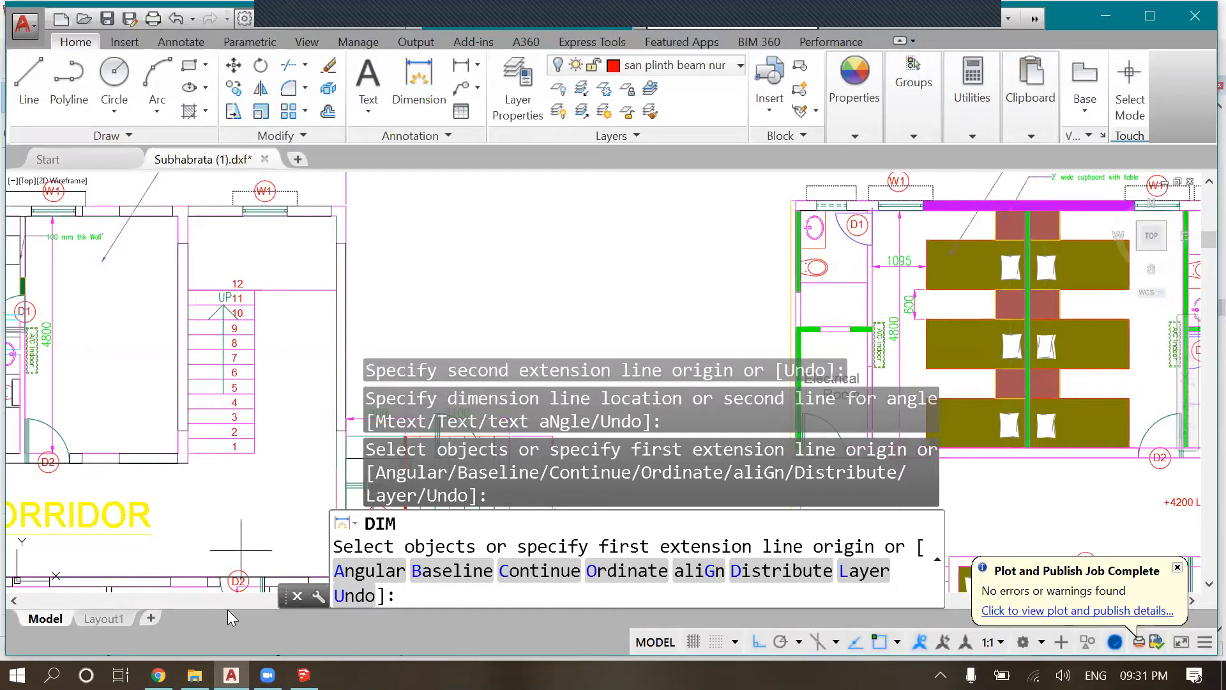
left_click(1105, 16)
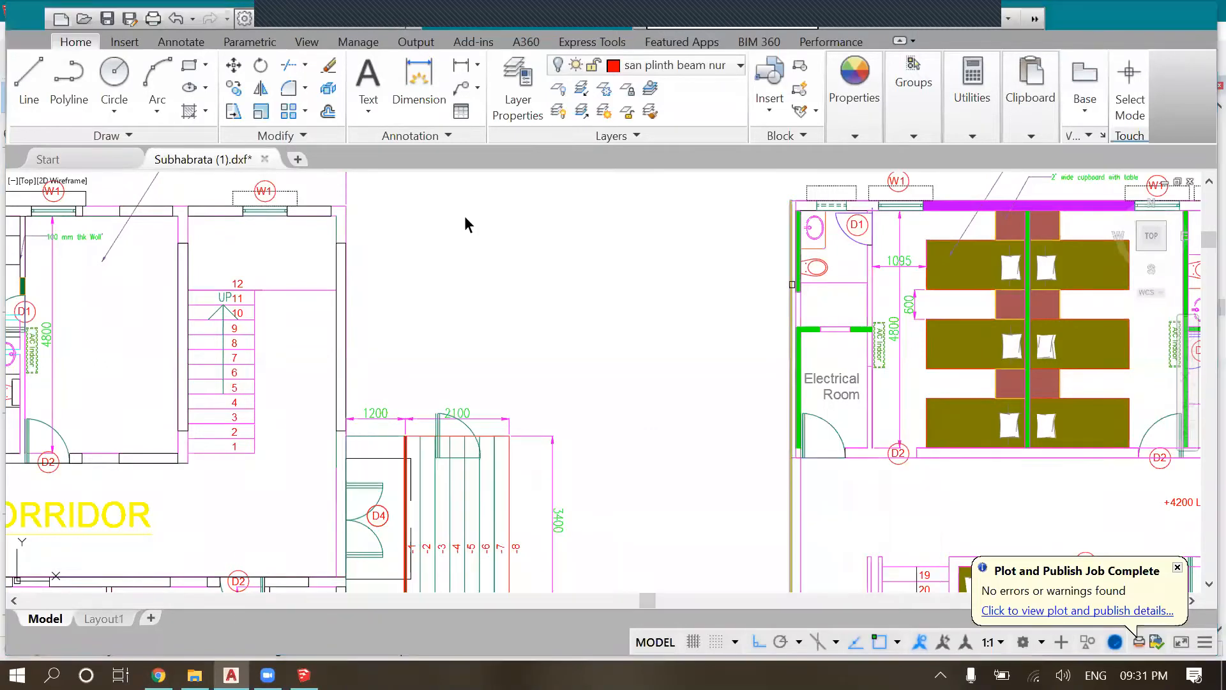
Measure the width of the staircase across its lower treads with the Tape Measure tool
scroll(548, 416, "down", 2)
scroll(511, 415, "up", 1)
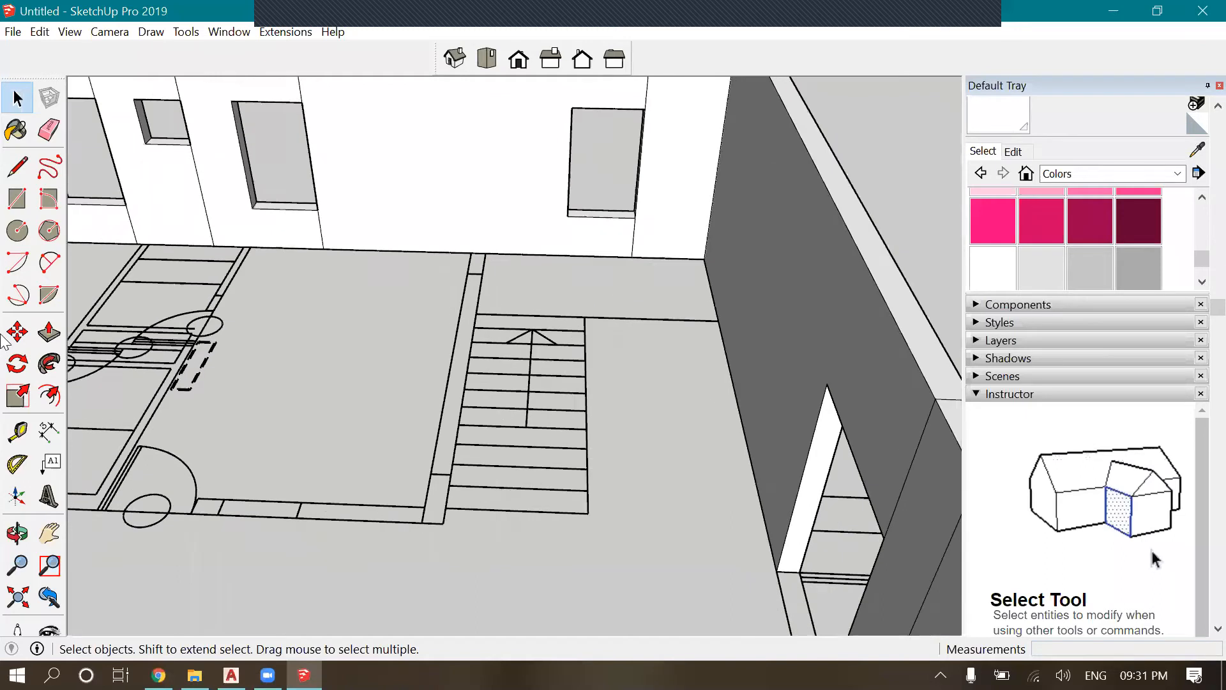
scroll(319, 411, "down", 3)
left_click(18, 199)
scroll(383, 415, "up", 4)
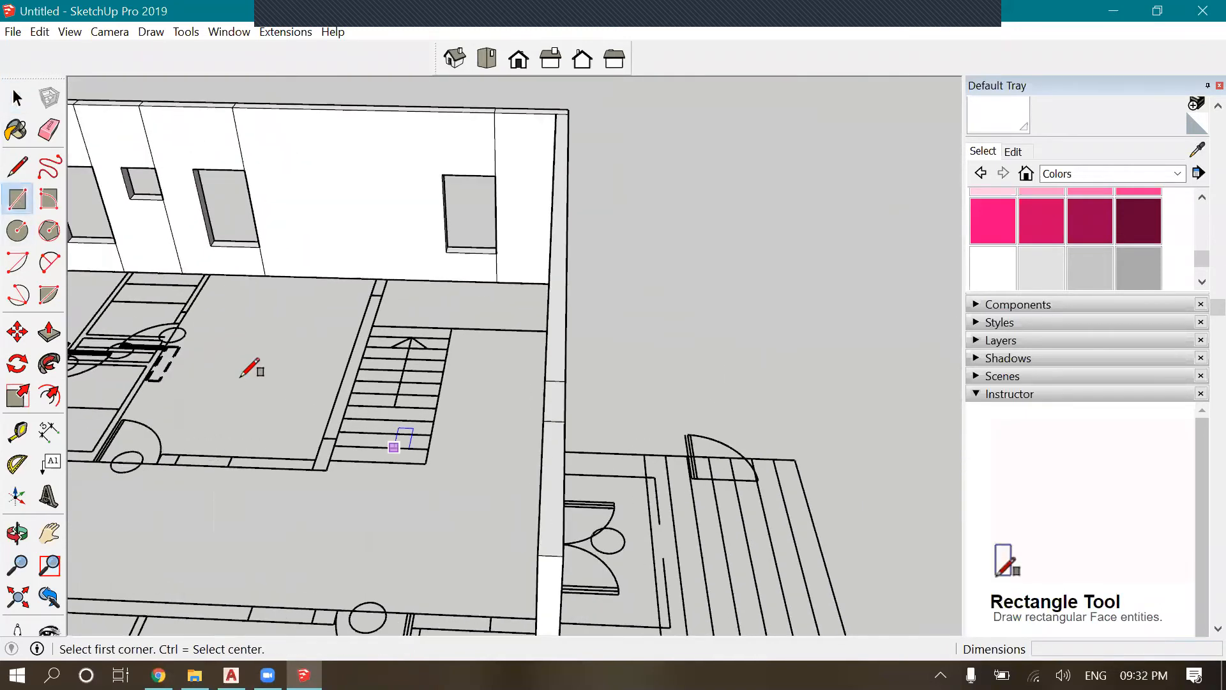
left_click(18, 167)
left_click(17, 433)
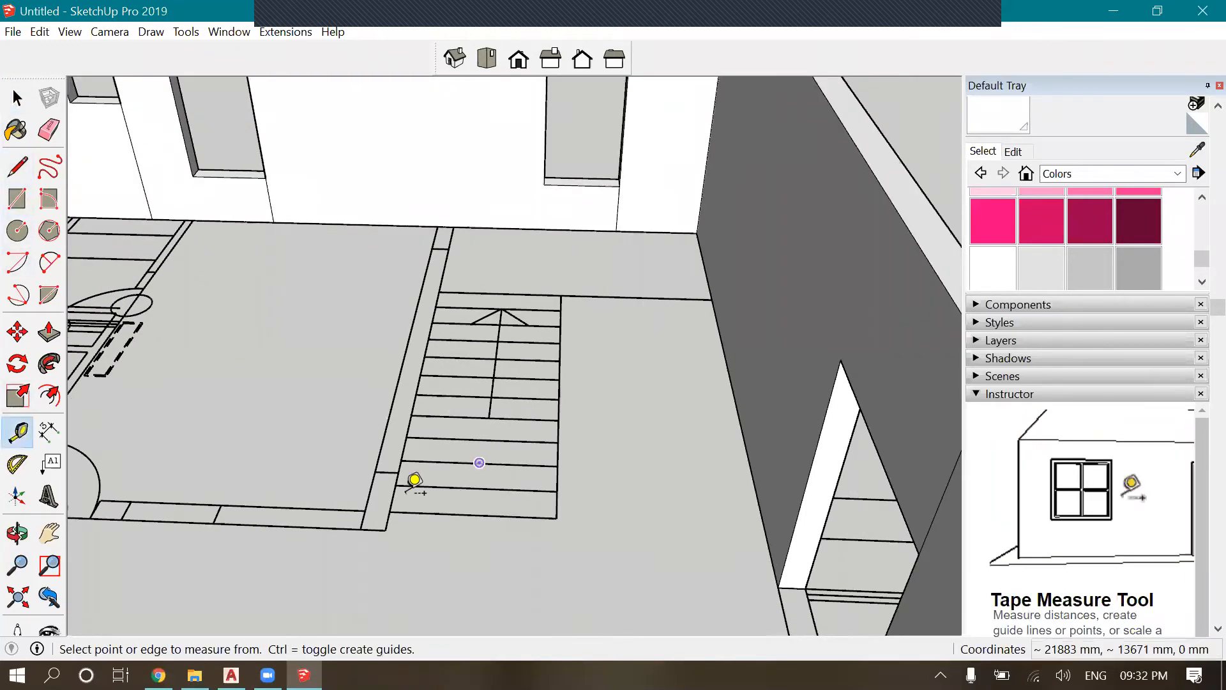
scroll(359, 473, "up", 3)
left_click(347, 466)
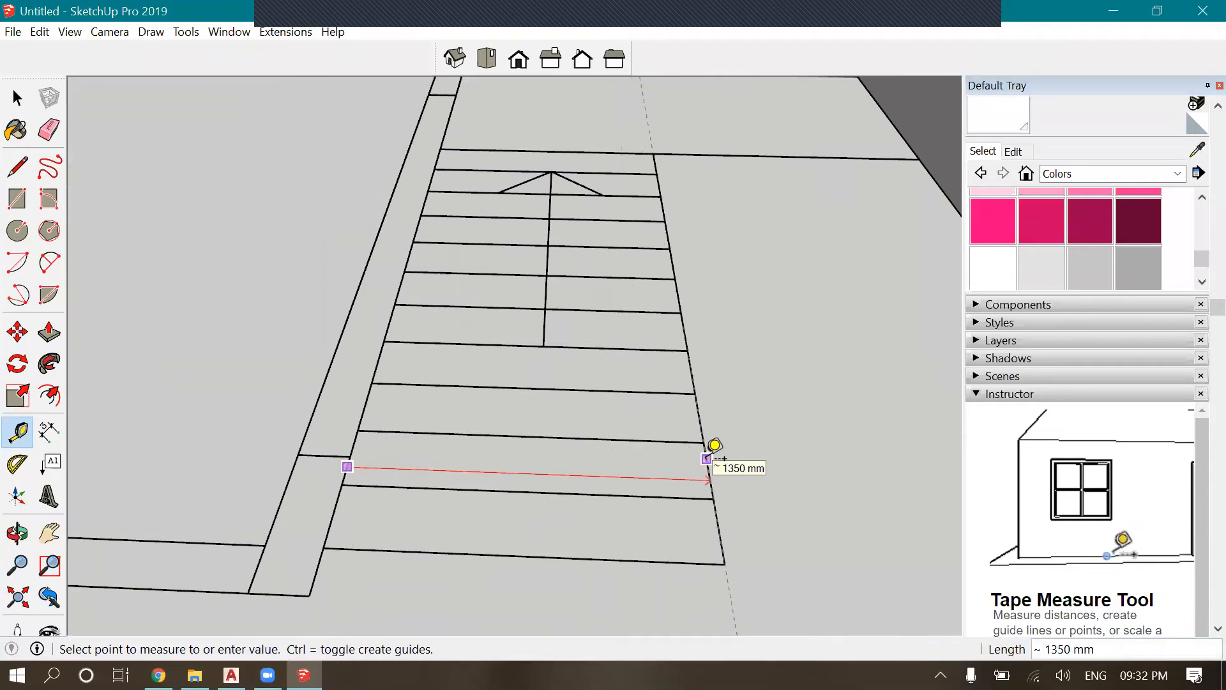
key("Escape")
scroll(428, 434, "down", 3)
scroll(428, 434, "up", 2)
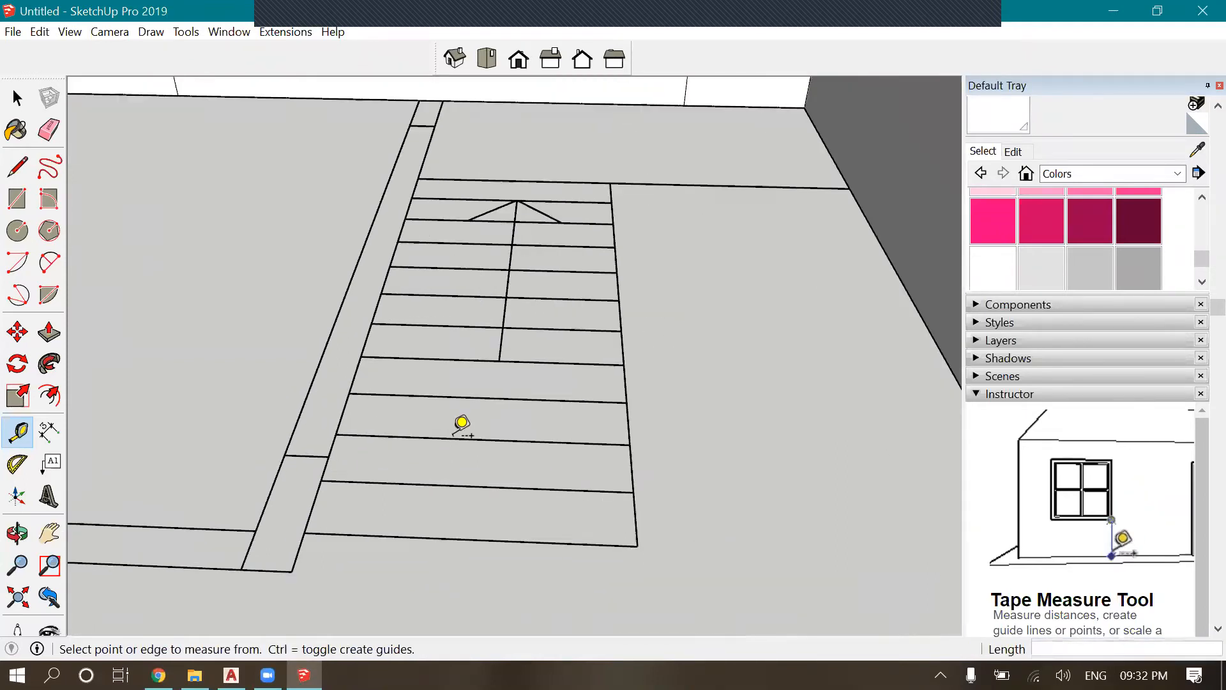
left_click(453, 485)
key("Escape")
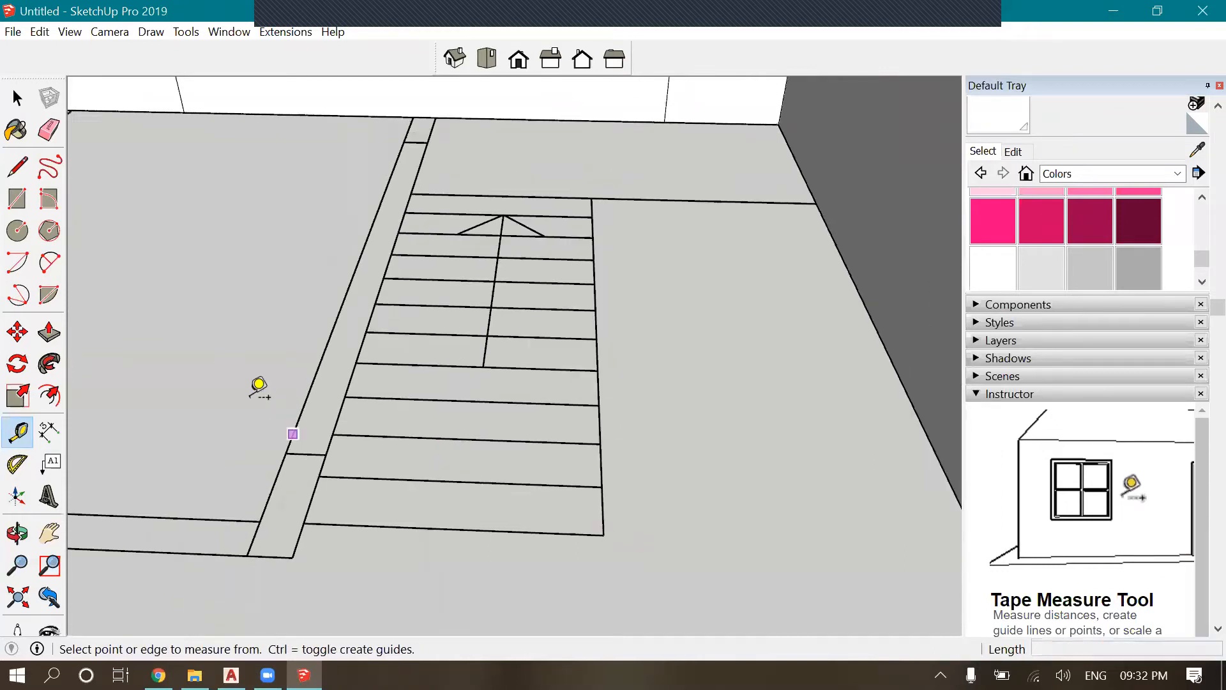
scroll(254, 388, "down", 5)
key("l")
scroll(754, 353, "up", 3)
scroll(707, 365, "up", 3)
left_click(707, 365)
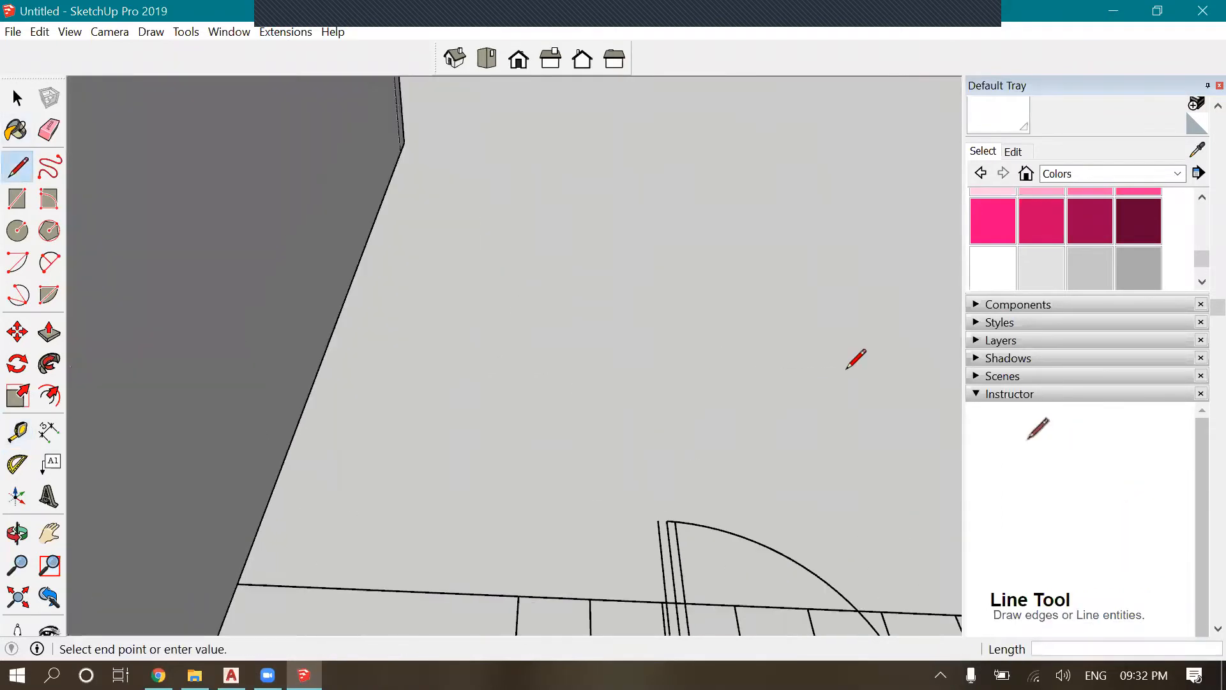
type("1350")
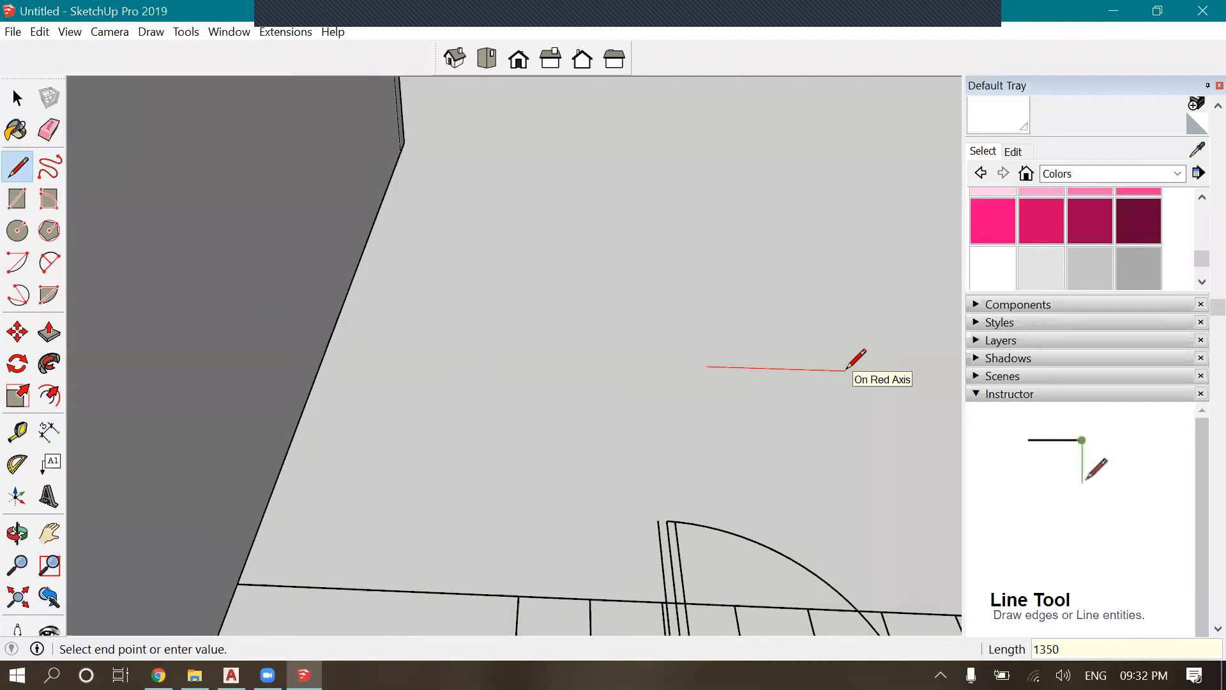
scroll(846, 460, "down", 3)
scroll(429, 465, "down", 3)
key("Escape")
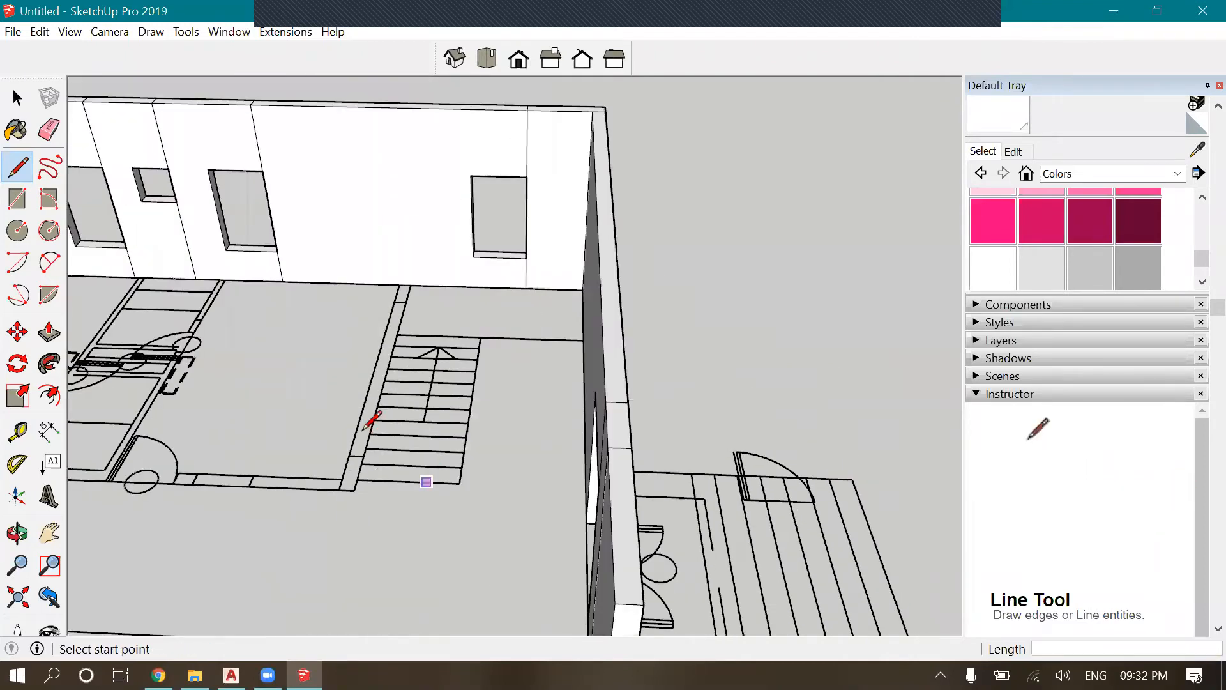
Draw a rectangle over the first tread of the staircase, from its outer wall-side corner to the opposite inner corner
scroll(364, 429, "up", 4)
key("space")
key("c")
key("r")
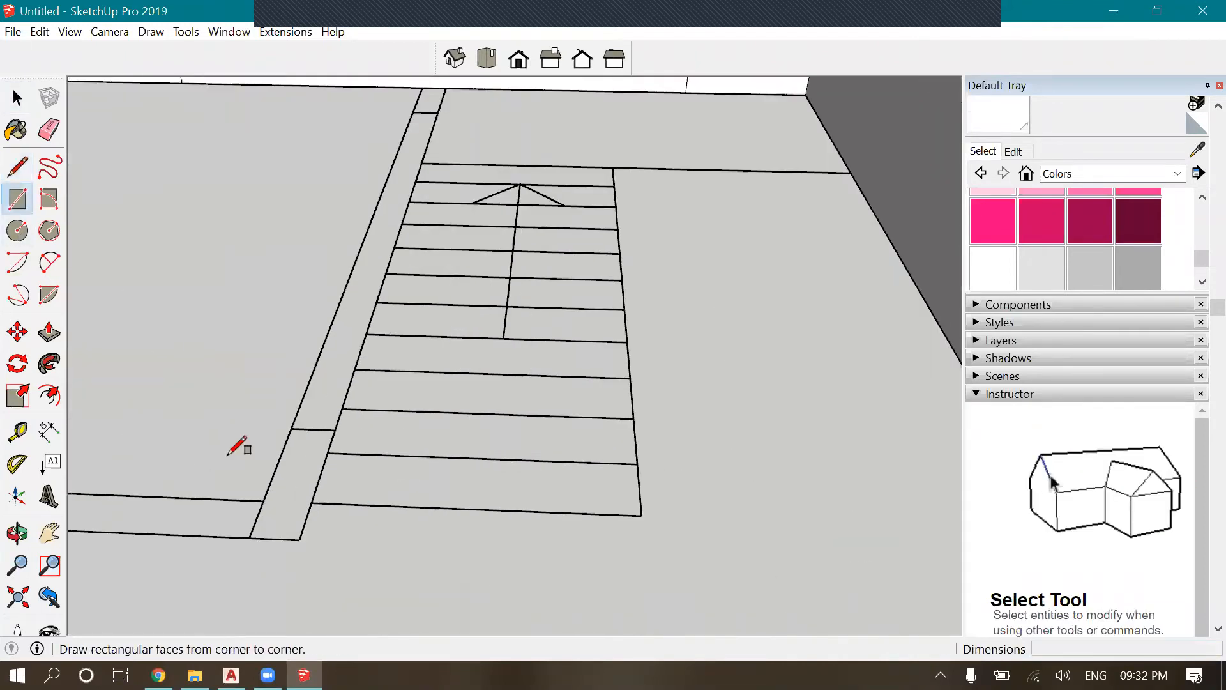
scroll(266, 465, "up", 2)
left_click(337, 518)
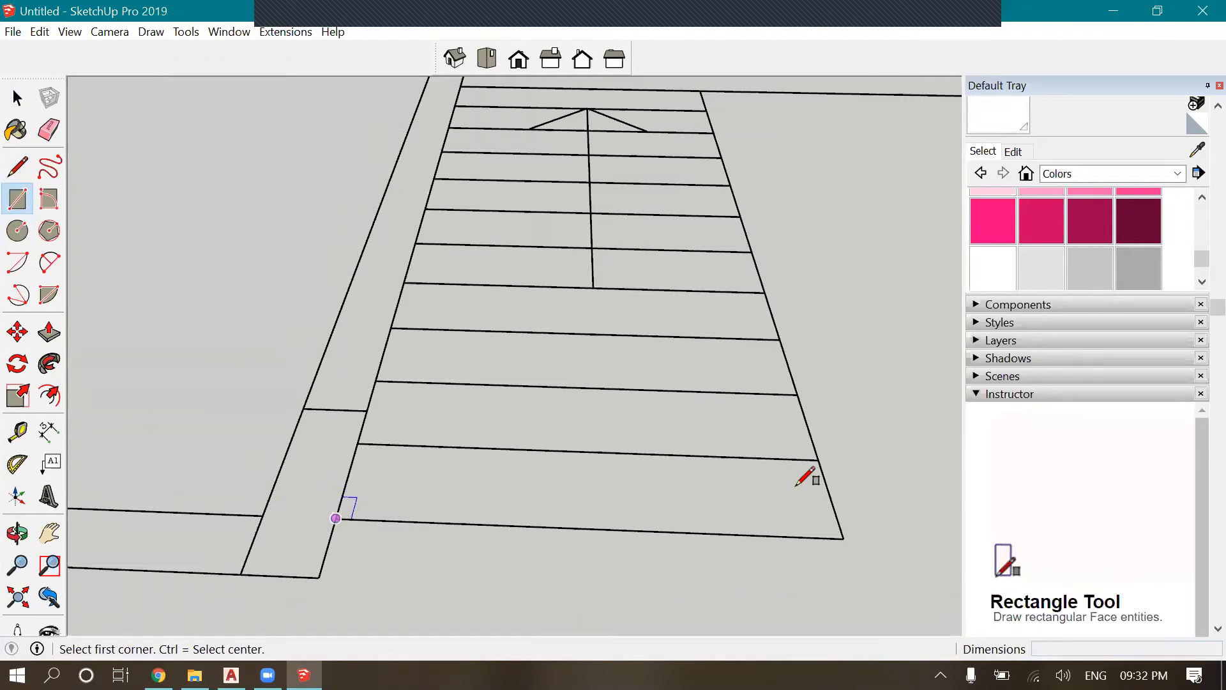
left_click(818, 459)
Push/Pull the first tread rectangle up 160 mm to form the bottom step
key("p")
left_click(671, 530)
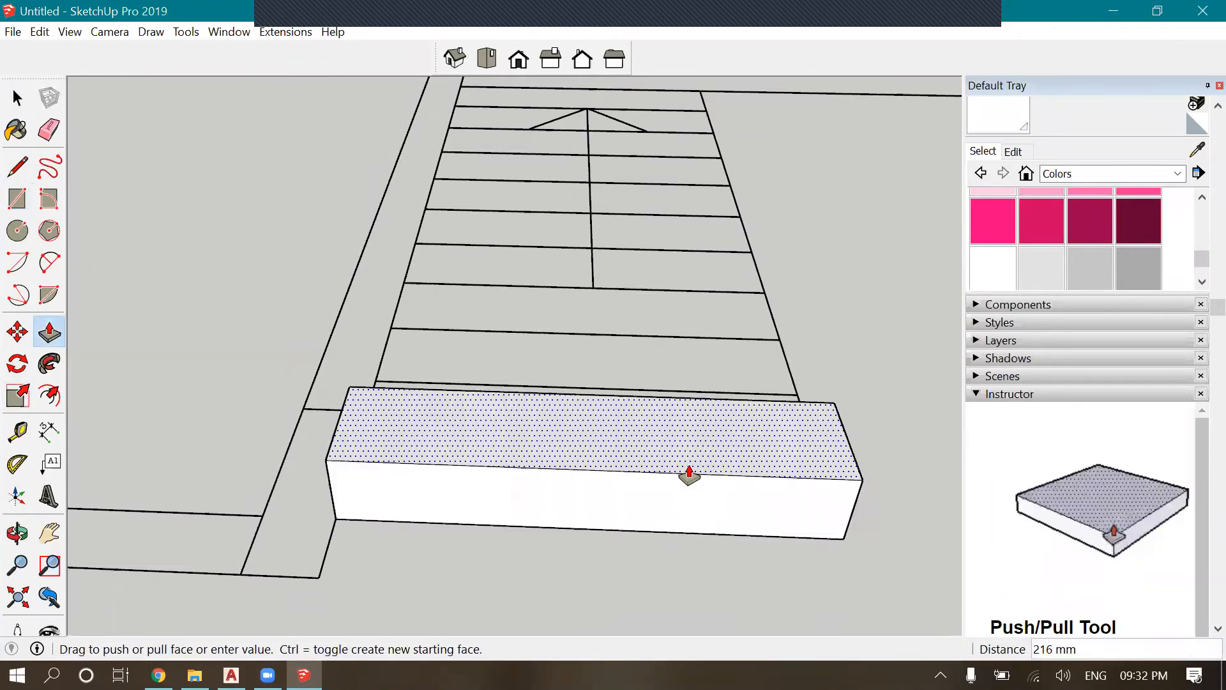
type("160")
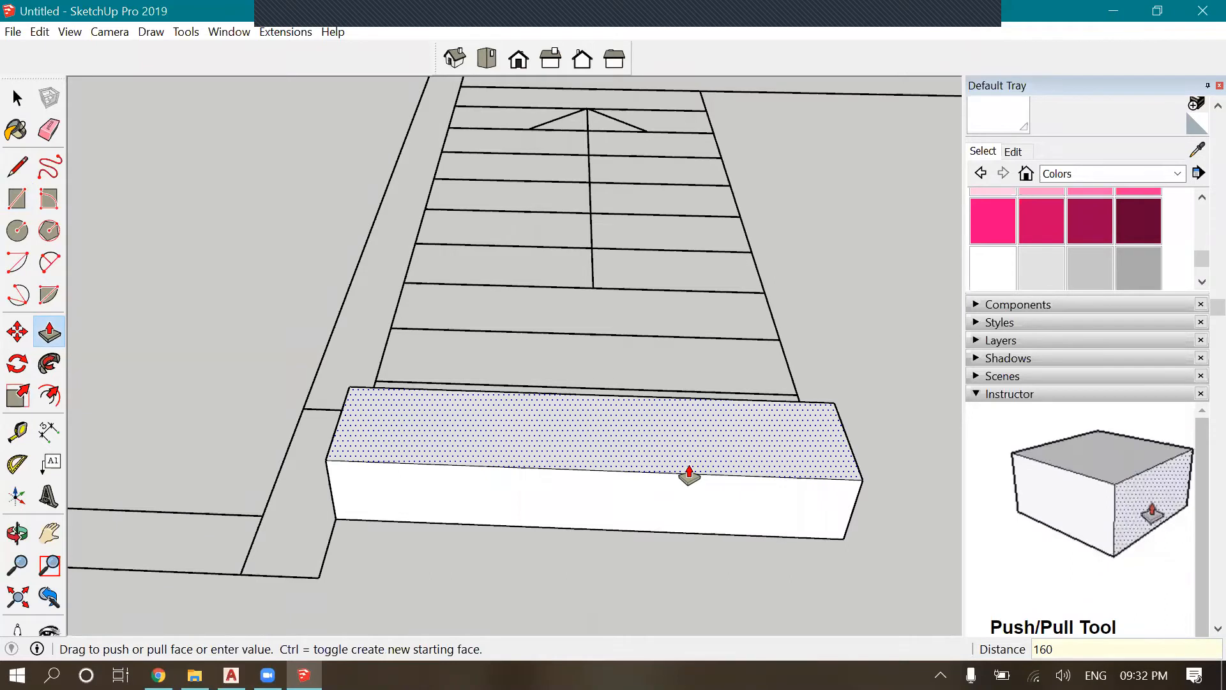
key("Return")
scroll(78, 249, "down", 2)
left_click(25, 102)
scroll(411, 416, "down", 1)
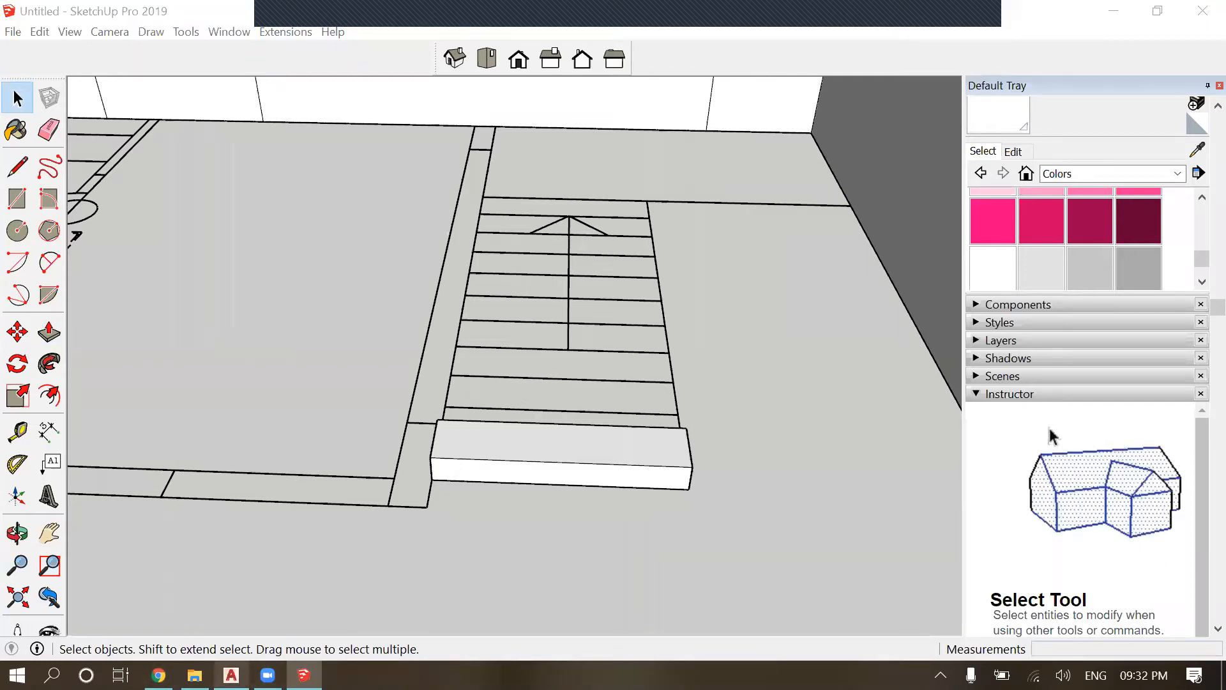
Make the bottom step's faces and edges into a group and select it
key("alt+Tab")
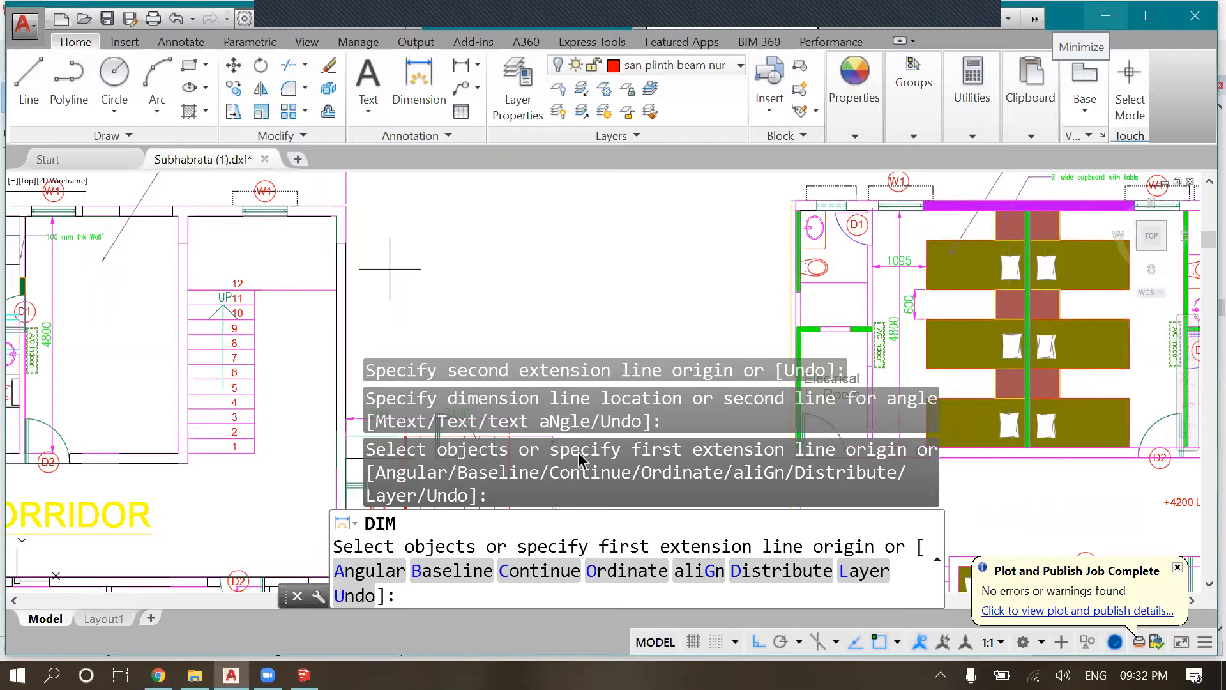
left_click(1106, 17)
scroll(634, 451, "up", 5)
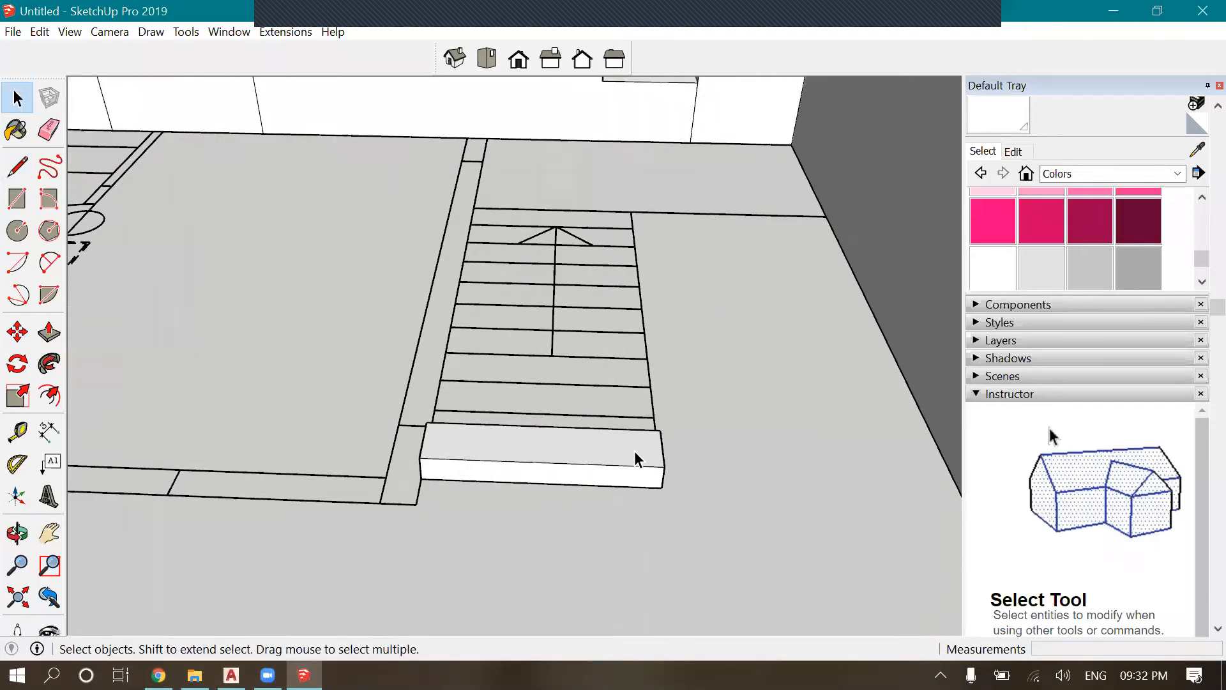
triple_click(646, 458)
right_click(637, 451)
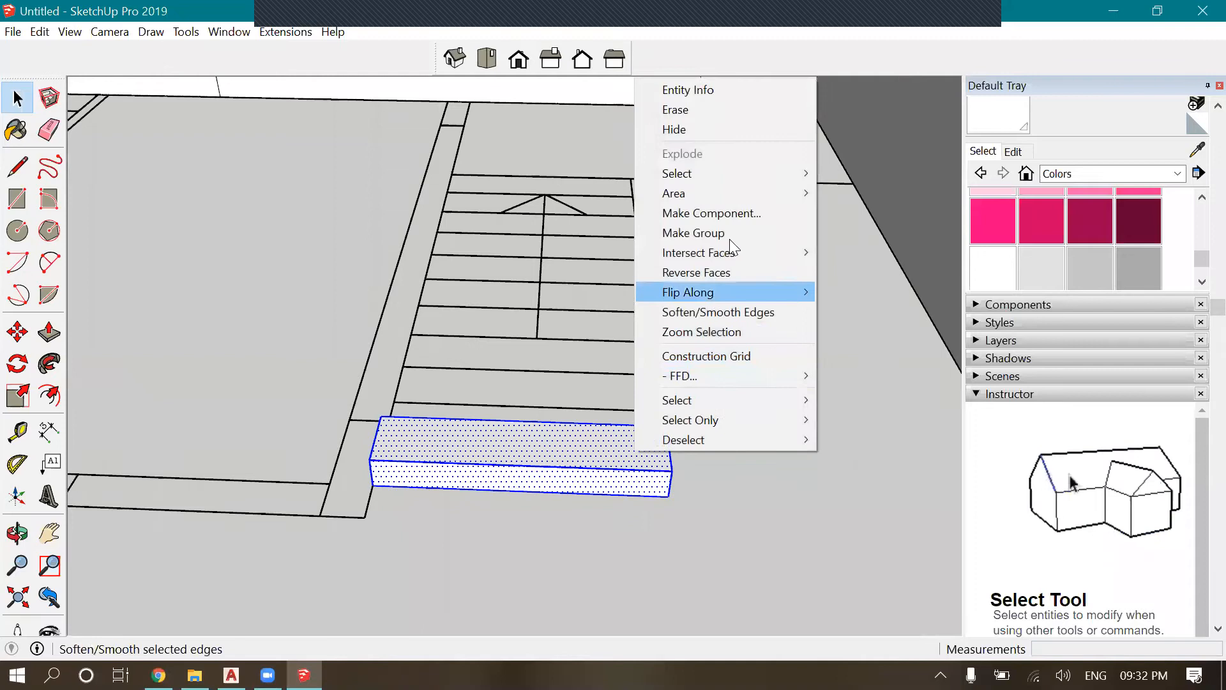
left_click(723, 488)
scroll(495, 501, "up", 2)
scroll(299, 445, "down", 2)
left_click(297, 447)
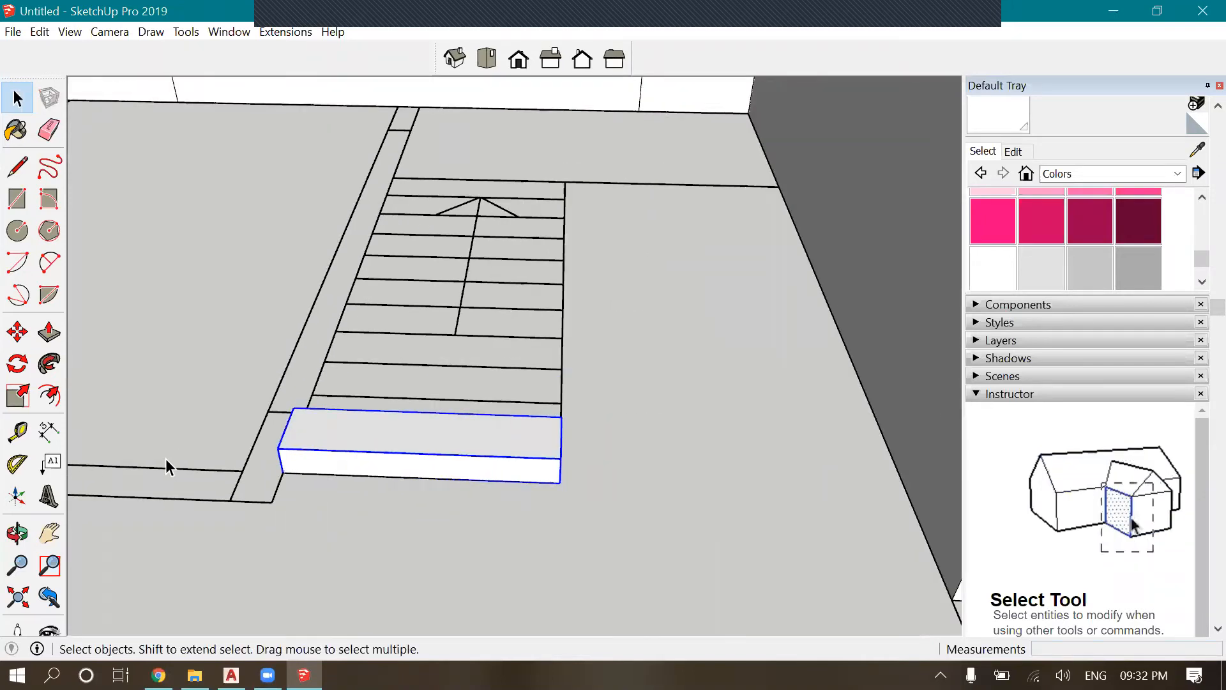
Copy the step from its lower front corner to its upper back corner and array it x9 to form the flight
left_click(17, 332)
scroll(298, 506, "up", 1)
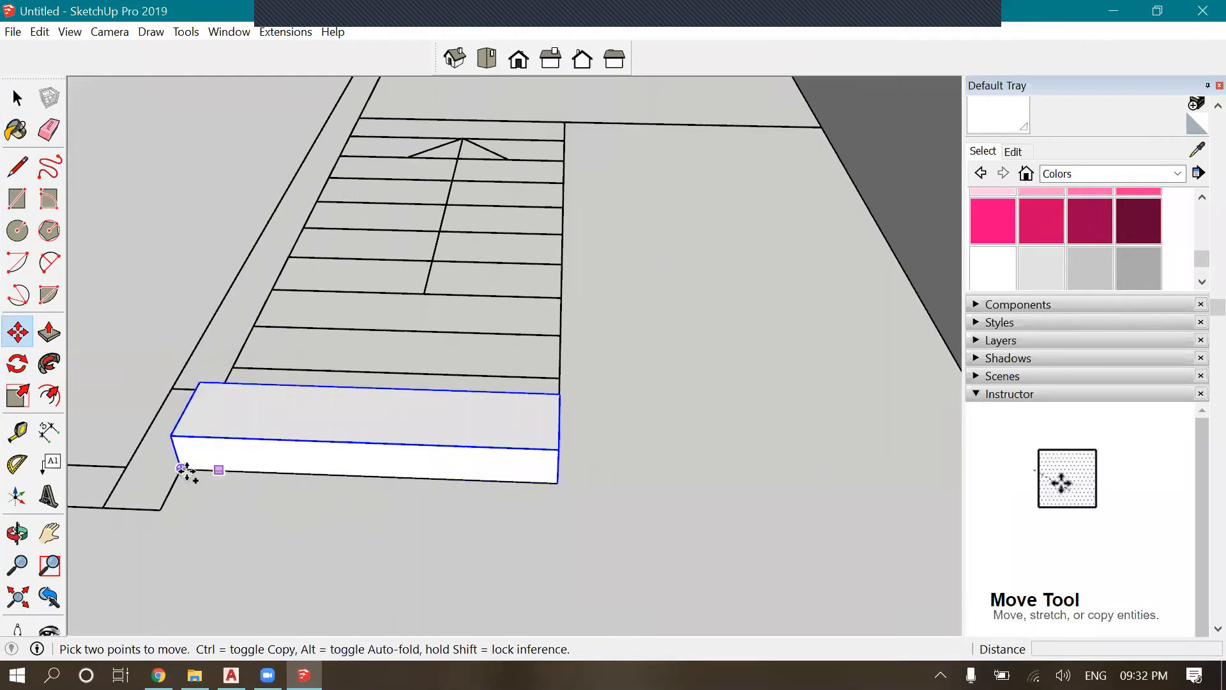
left_click(181, 468)
key("ctrl")
left_click(201, 382)
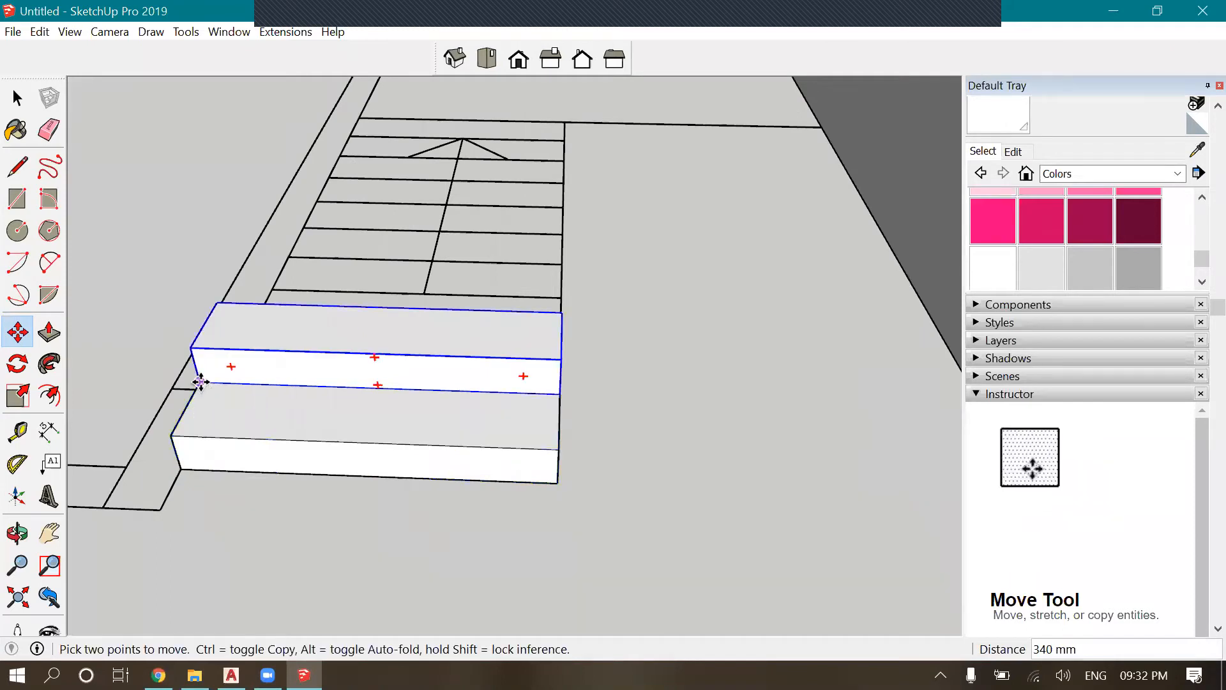
type("x9")
key("Return")
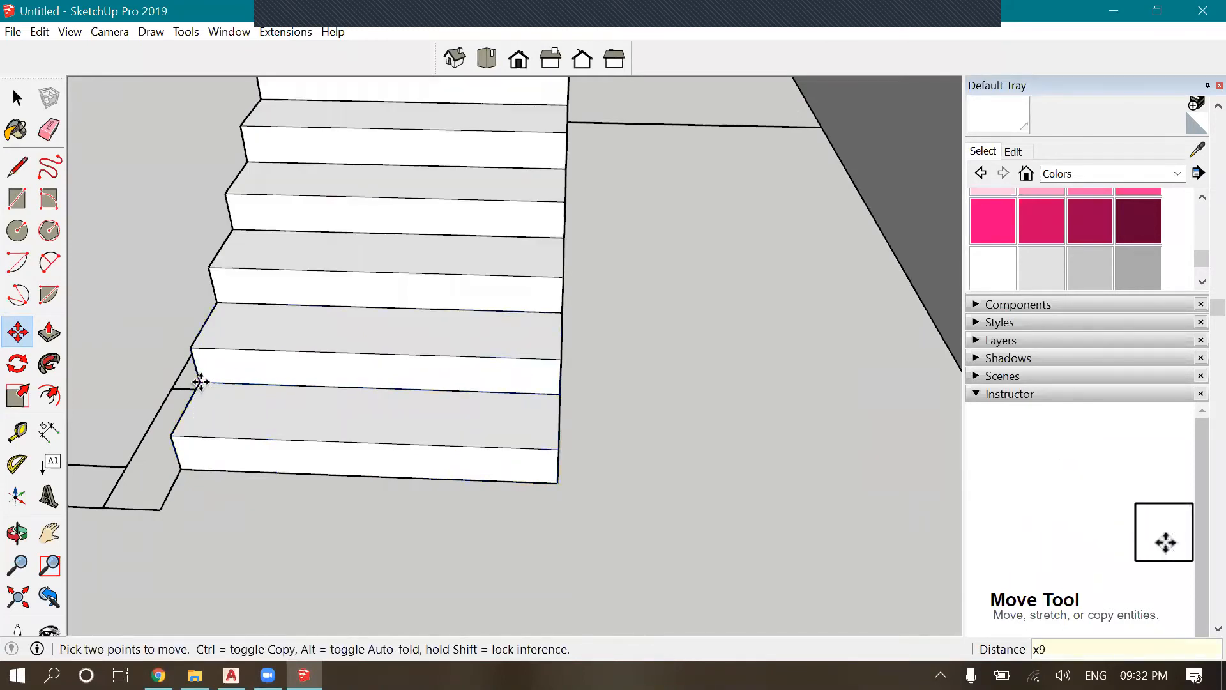
Copy the topmost step of the flight up and back by one more tread with the Move tool
scroll(616, 386, "down", 3)
scroll(222, 456, "down", 3)
middle_click_drag(232, 457, 441, 448)
left_click_drag(594, 548, 454, 295)
scroll(331, 355, "up", 2)
scroll(456, 259, "up", 1)
scroll(456, 258, "down", 3)
left_click_drag(638, 337, 410, 457)
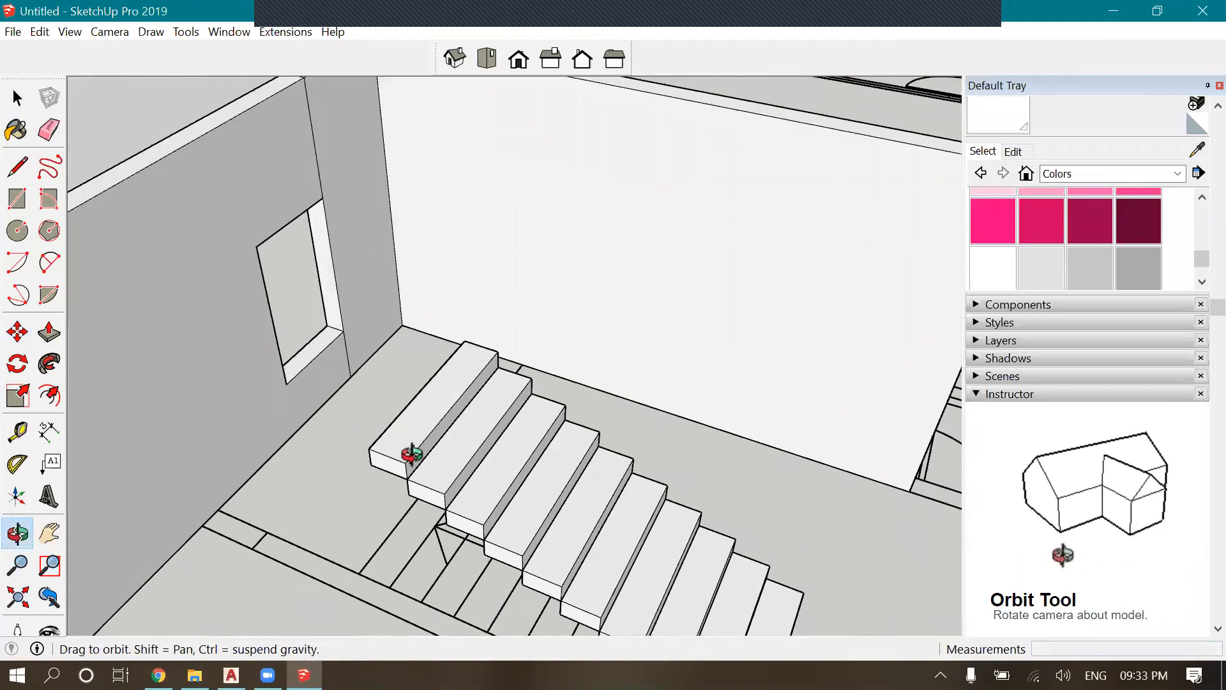
left_click_drag(458, 419, 434, 396)
left_click(18, 99)
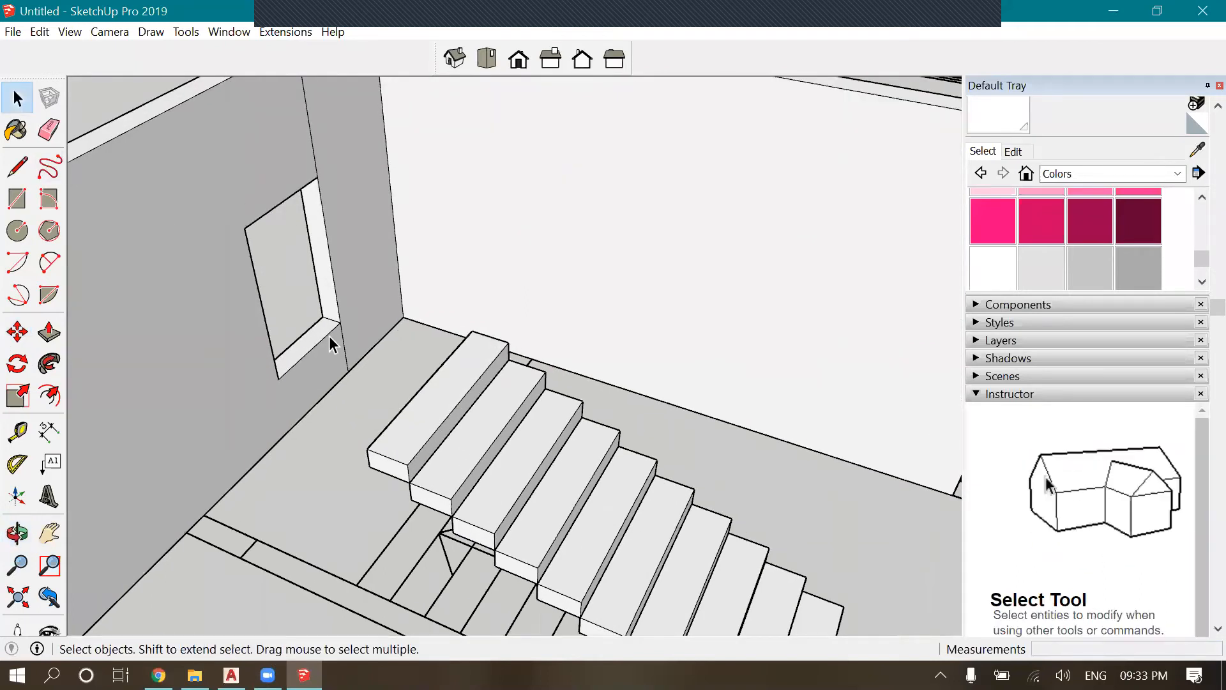
scroll(343, 347, "down", 2)
left_click(345, 351)
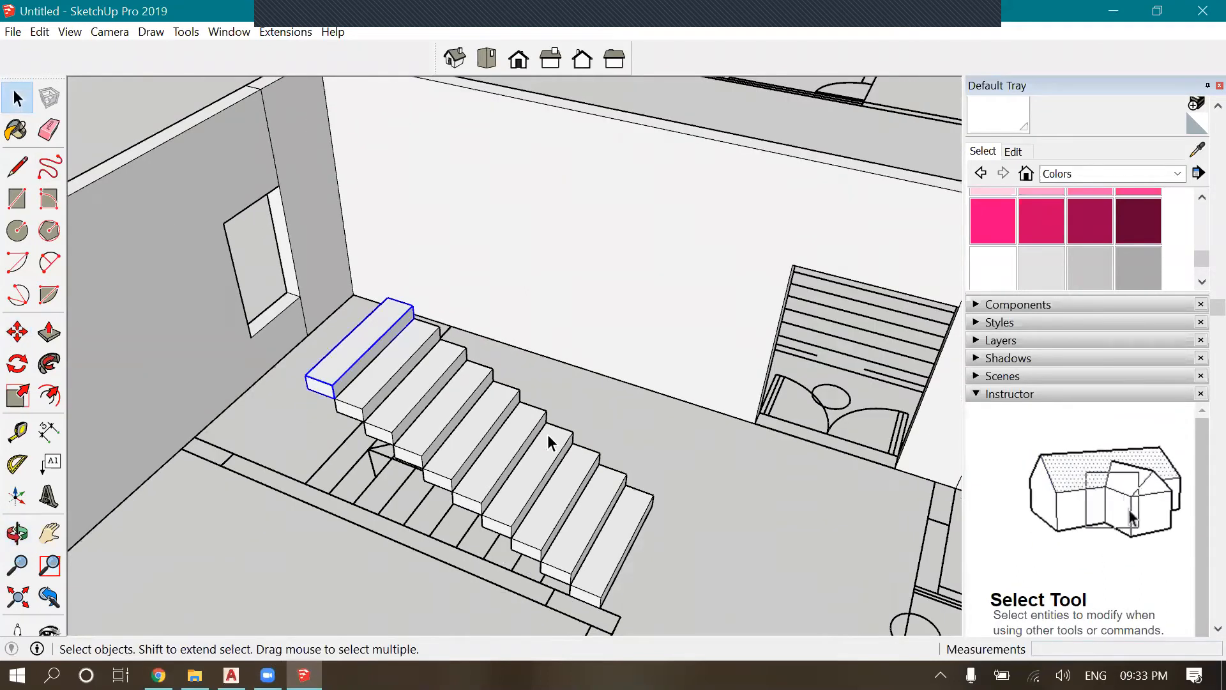
scroll(256, 371, "up", 2)
key("m")
scroll(356, 441, "up", 2)
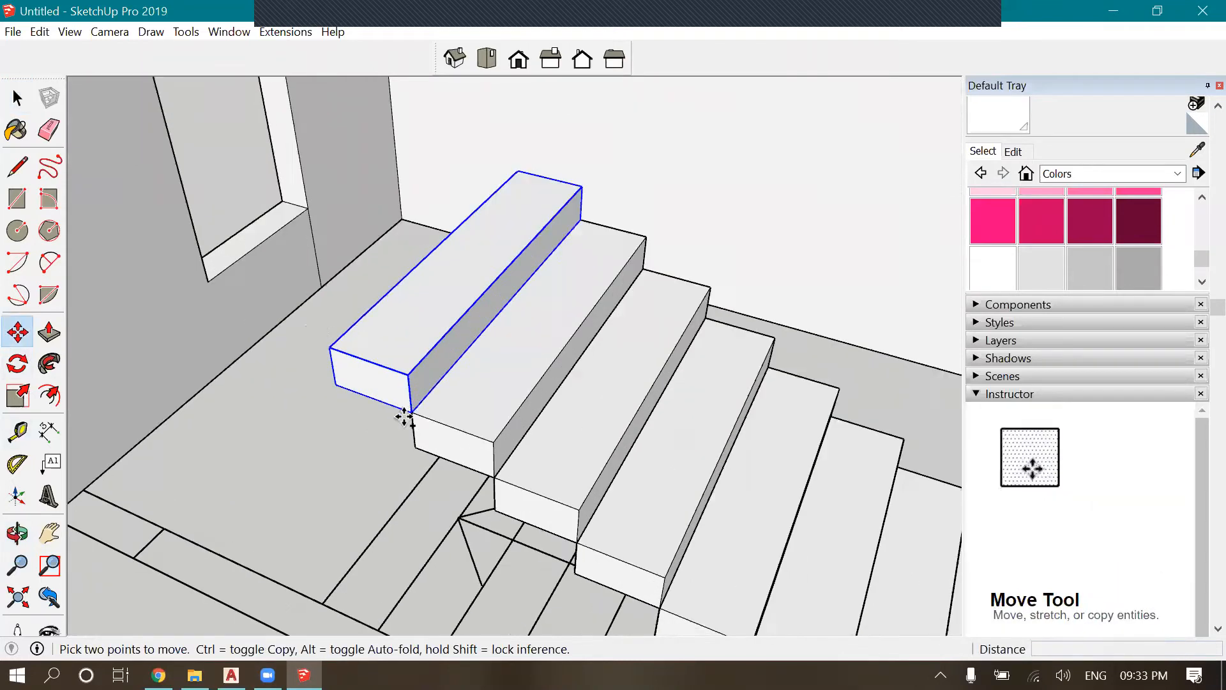
left_click(404, 413)
key("ctrl")
left_click(315, 409)
scroll(352, 504, "down", 2)
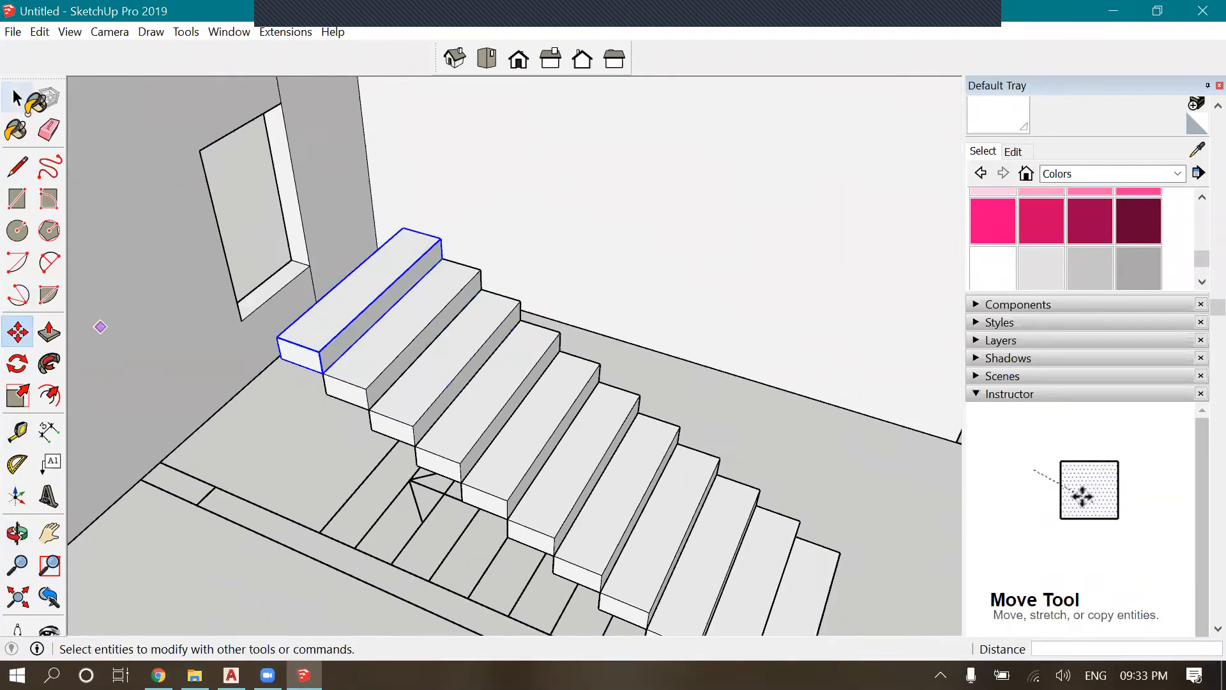
key("space")
scroll(421, 347, "down", 2)
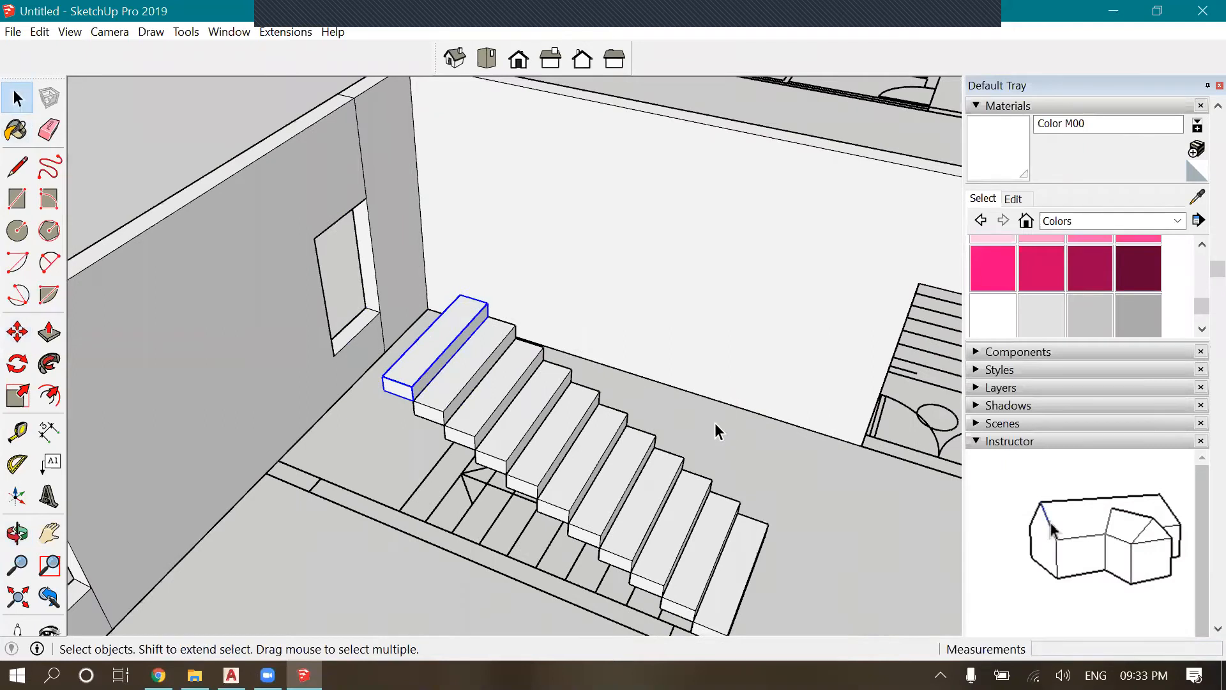
Open the top step's group and Push/Pull its back face 1500 mm toward the wall to form the landing
scroll(370, 399, "up", 2)
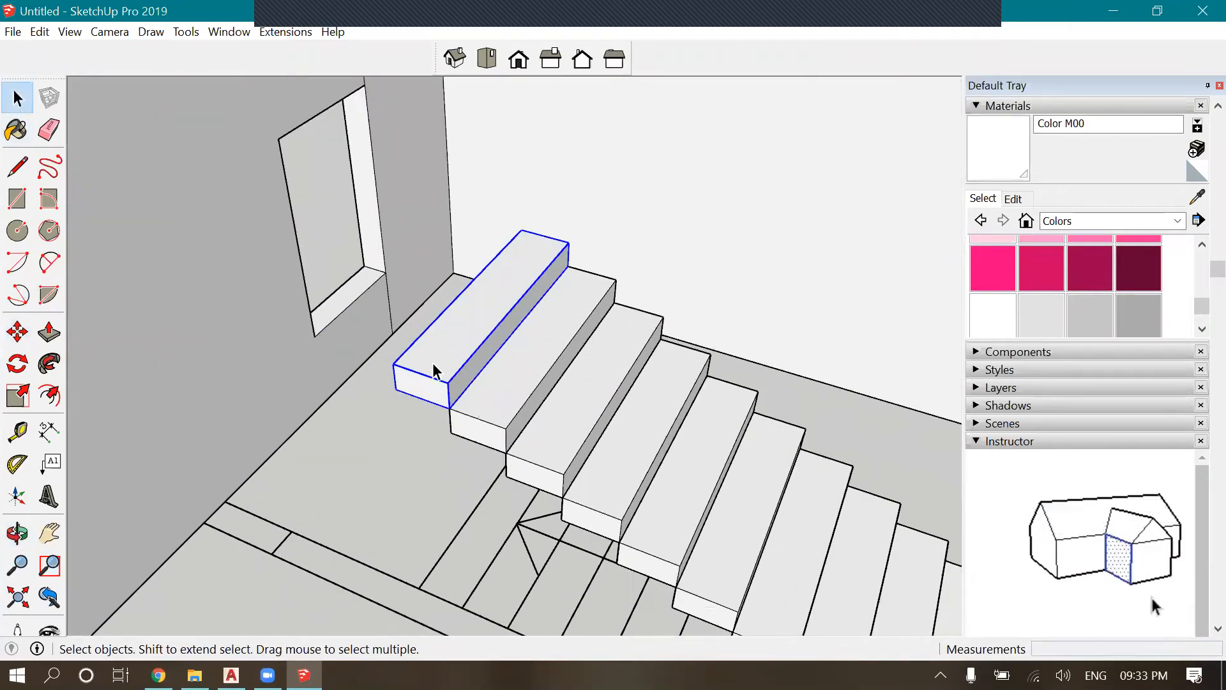
left_click(178, 331)
scroll(357, 348, "down", 2)
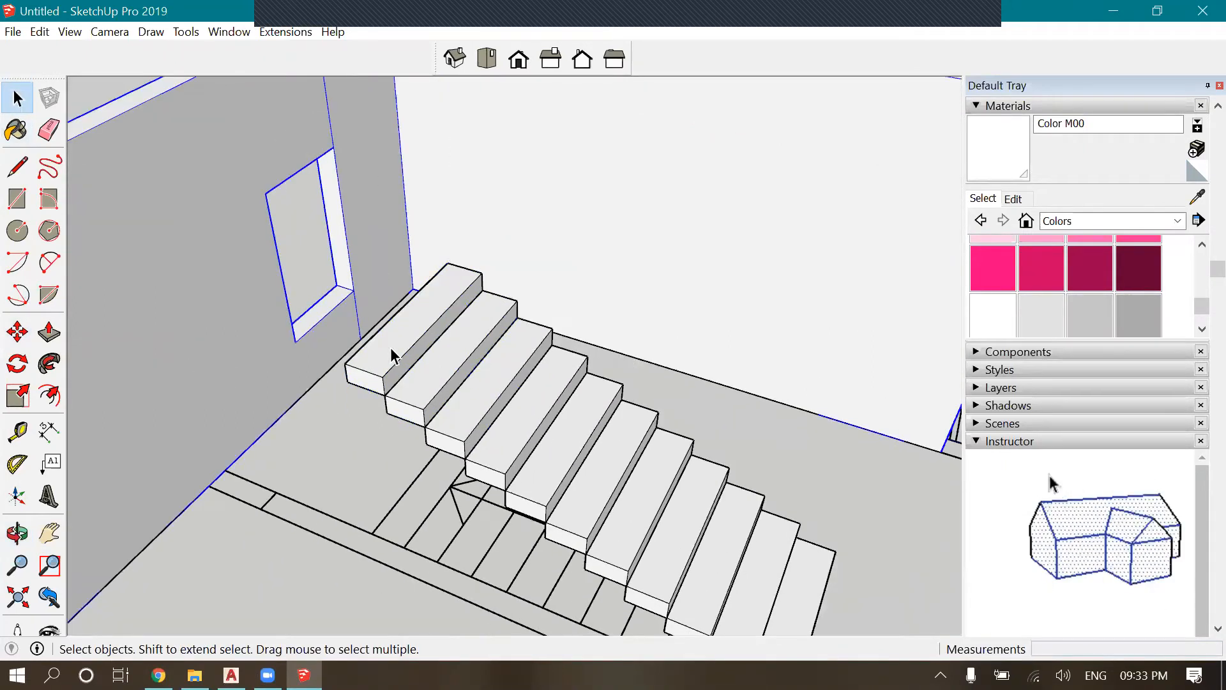
double_click(391, 350)
left_click(17, 534)
left_click_drag(548, 501, 6, 386)
key("p")
left_click(520, 446)
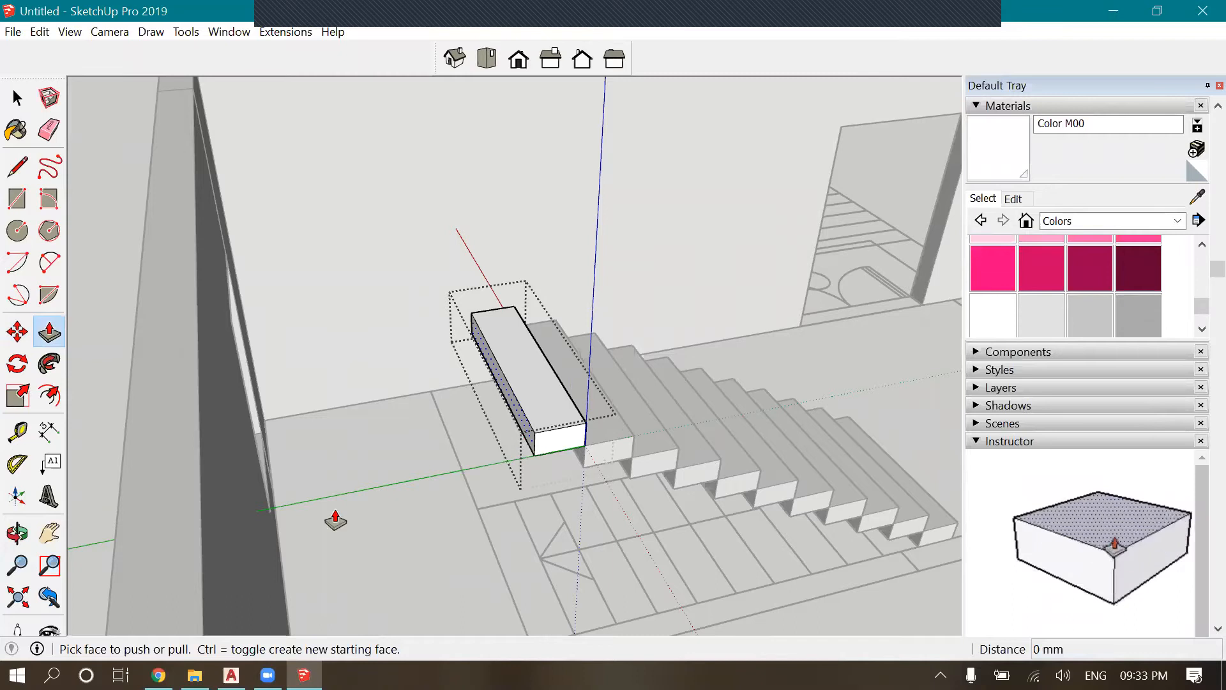
left_click(241, 563)
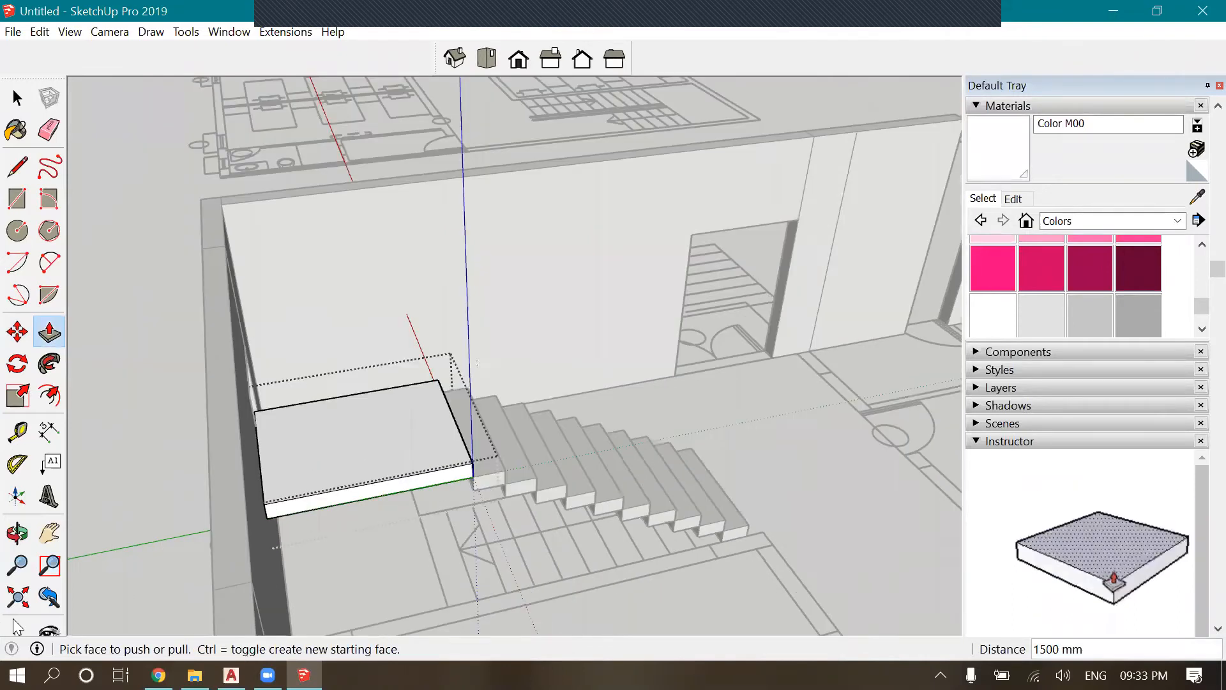
Push/Pull the landing's side face about 1650 mm outward to widen it beyond the flight, and leave the group
middle_click_drag(9, 619, 13, 527)
middle_click_drag(396, 453, 848, 518)
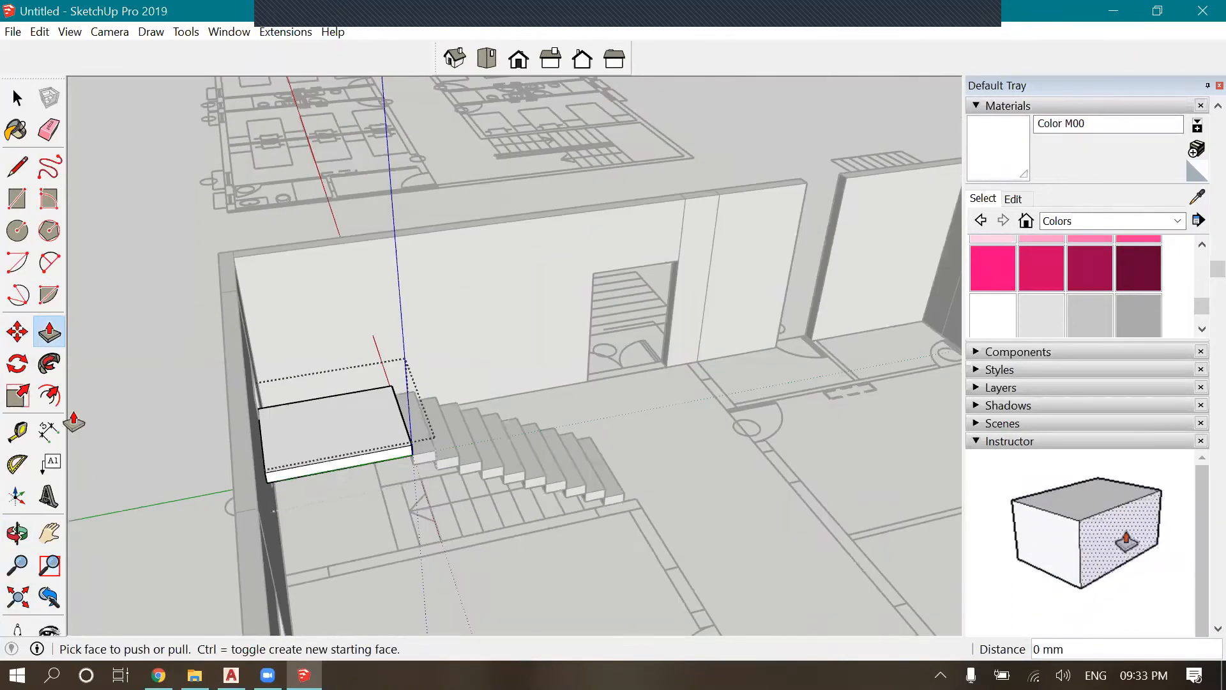
left_click(18, 532)
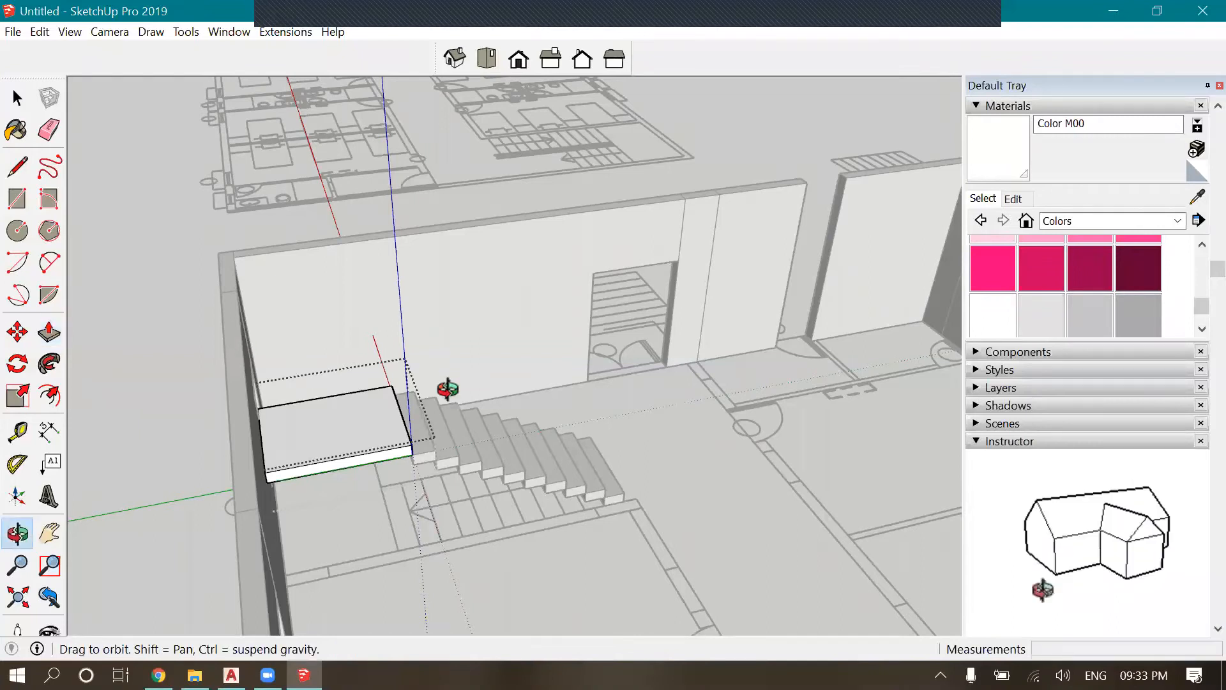
left_click_drag(966, 447, 642, 442)
left_click_drag(736, 452, 527, 501)
key("t")
key("p")
left_click(534, 487)
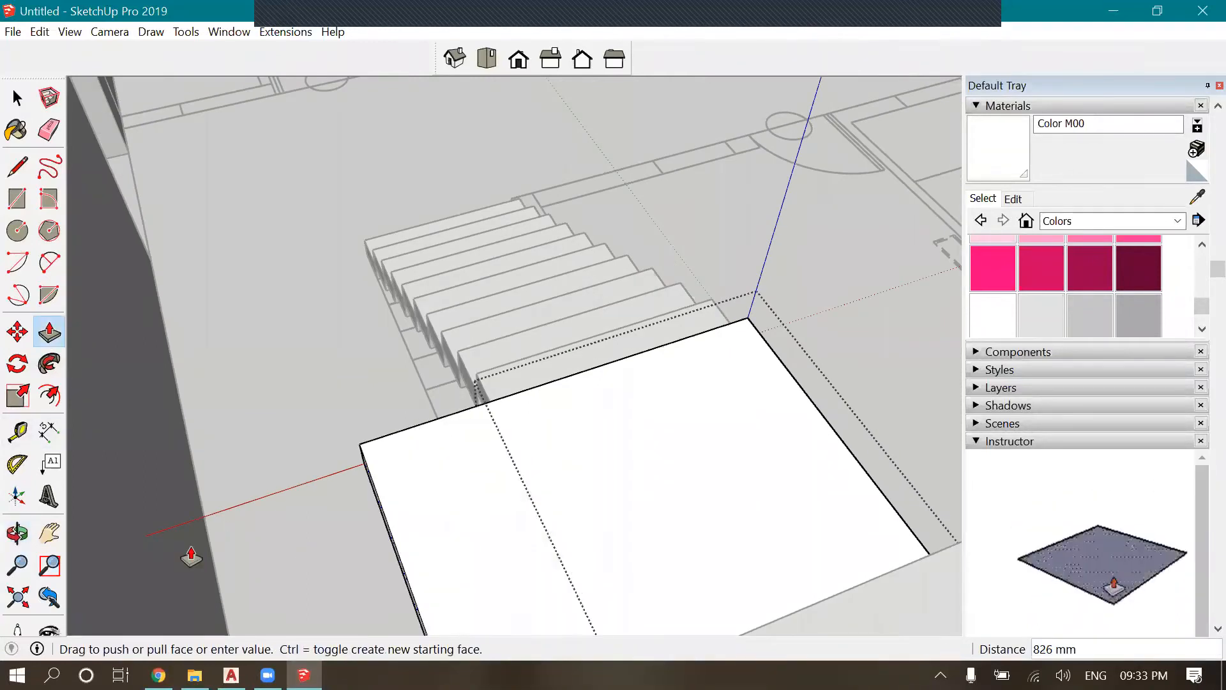
left_click(170, 464)
scroll(618, 404, "down", 6)
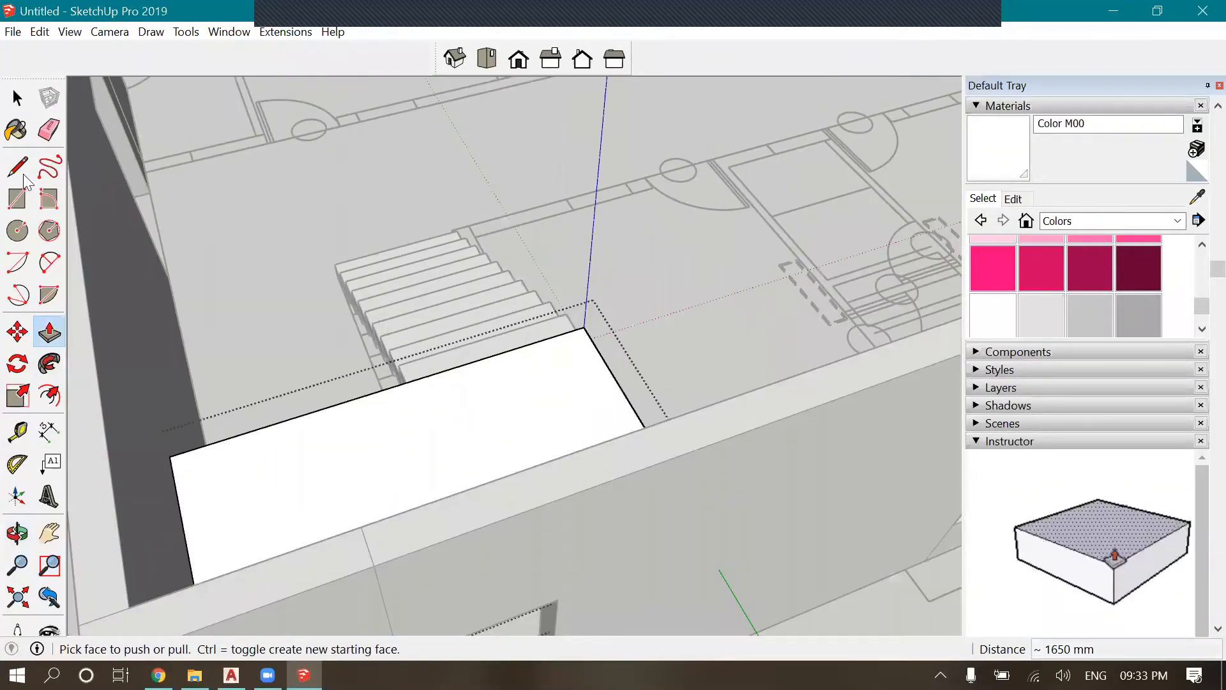
key("b")
key("space")
Close the window opening in the wall beside the landing by pushing its reveal face 900 mm across
scroll(630, 506, "down", 3)
middle_click_drag(481, 487, 738, 618)
middle_click_drag(623, 416, 332, 456)
middle_click_drag(359, 367, 427, 352)
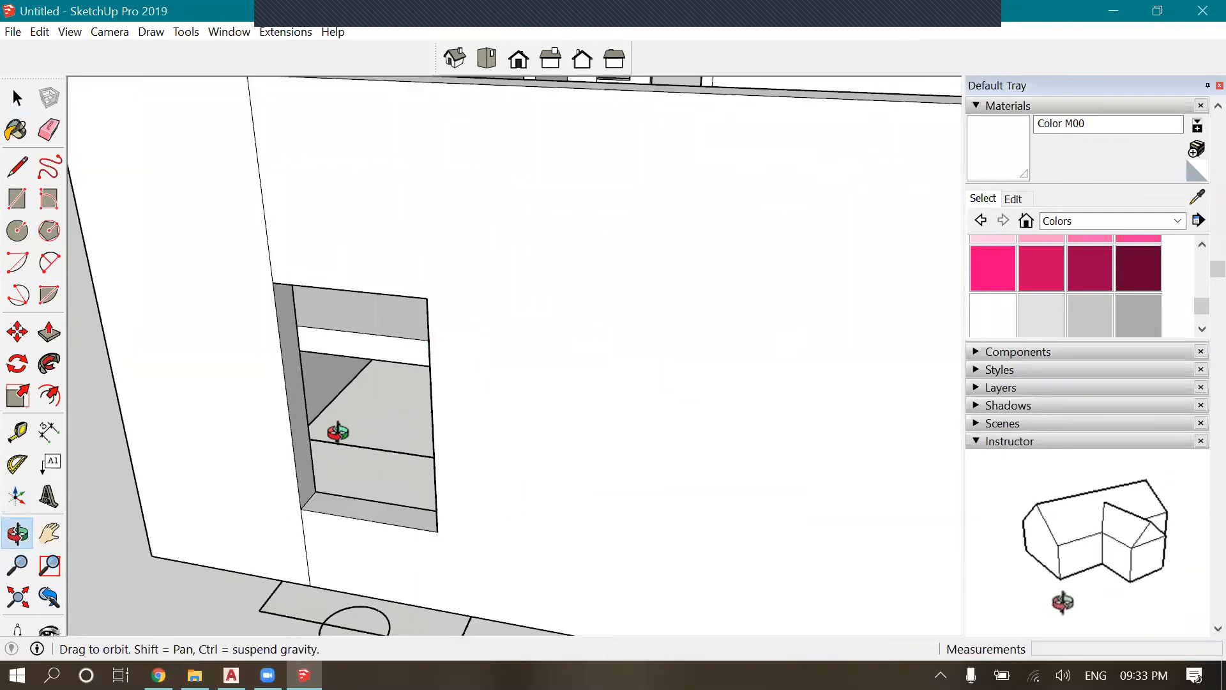
middle_click_drag(276, 285, 413, 387)
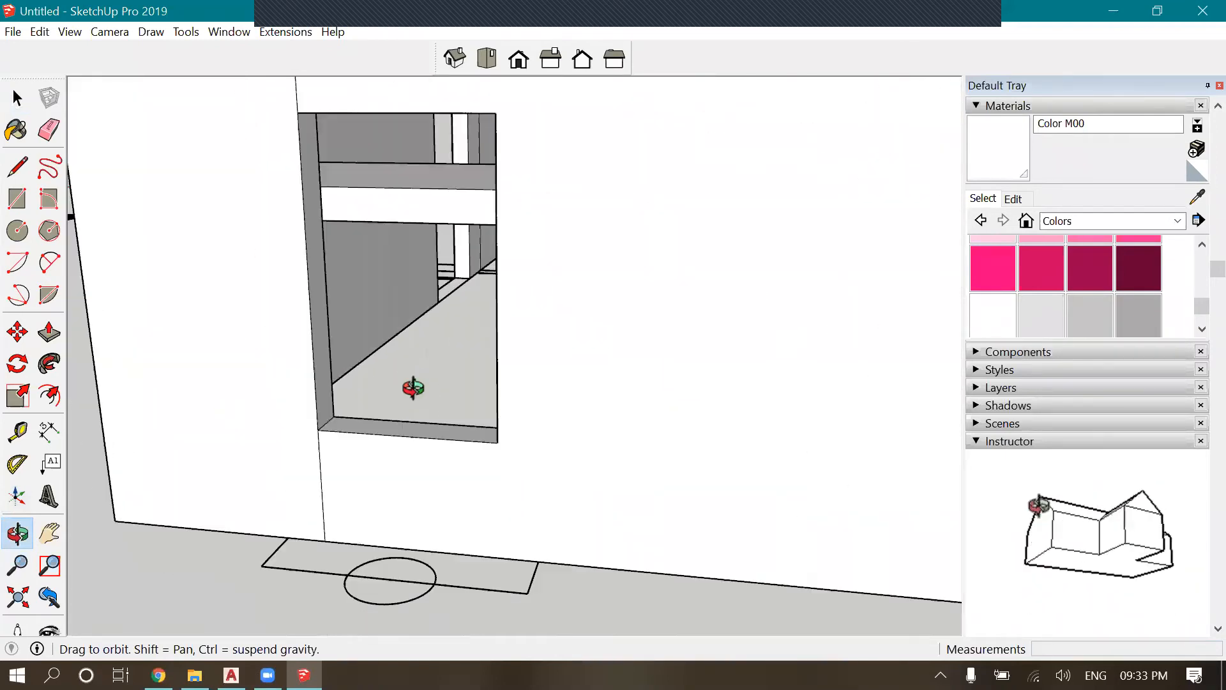
middle_click_drag(321, 546, 304, 345)
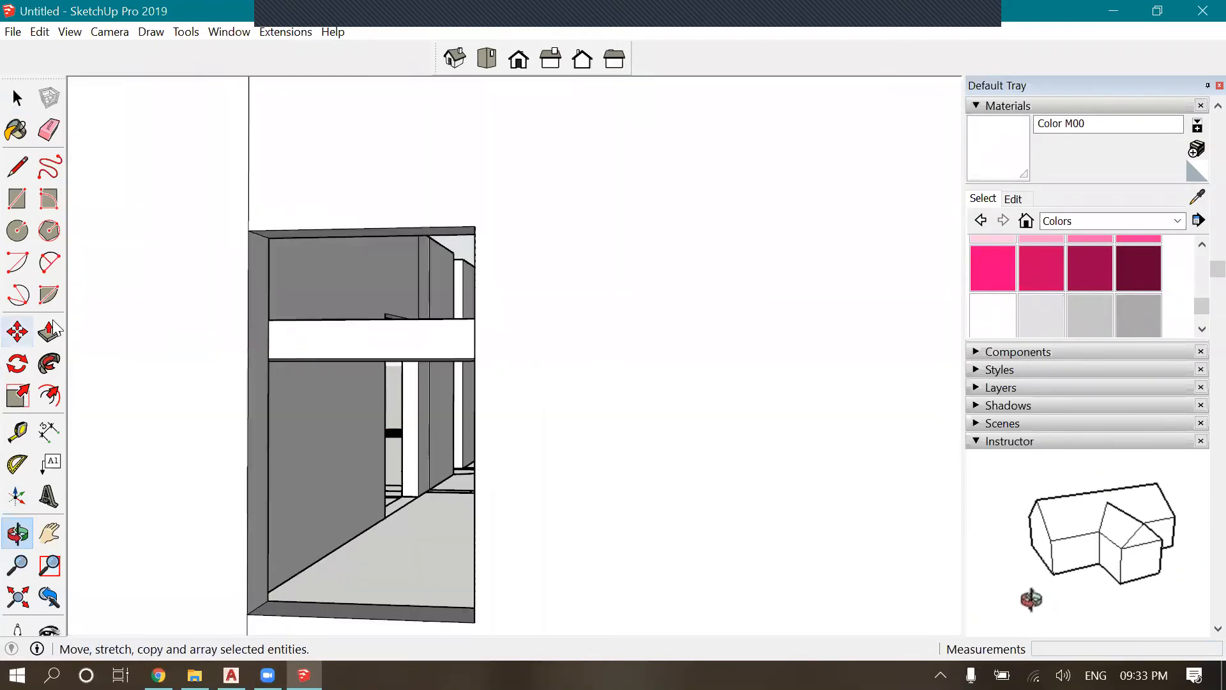
left_click(49, 331)
left_click(18, 98)
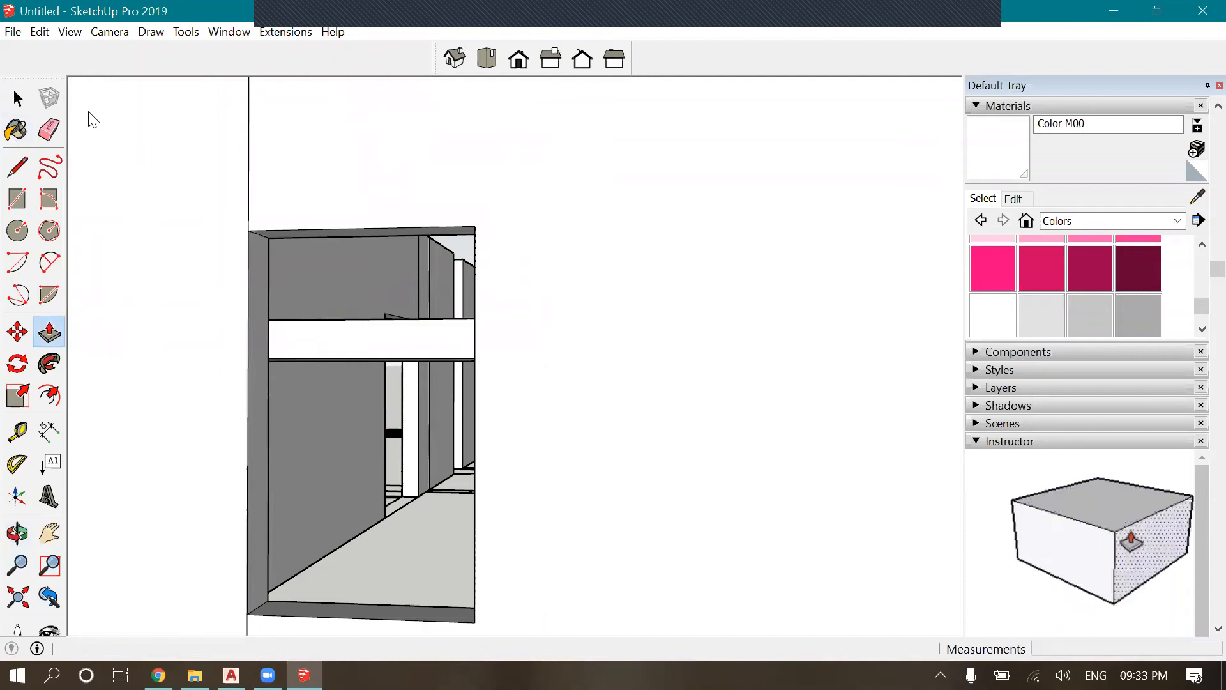
left_click(49, 331)
left_click_drag(322, 341, 474, 623)
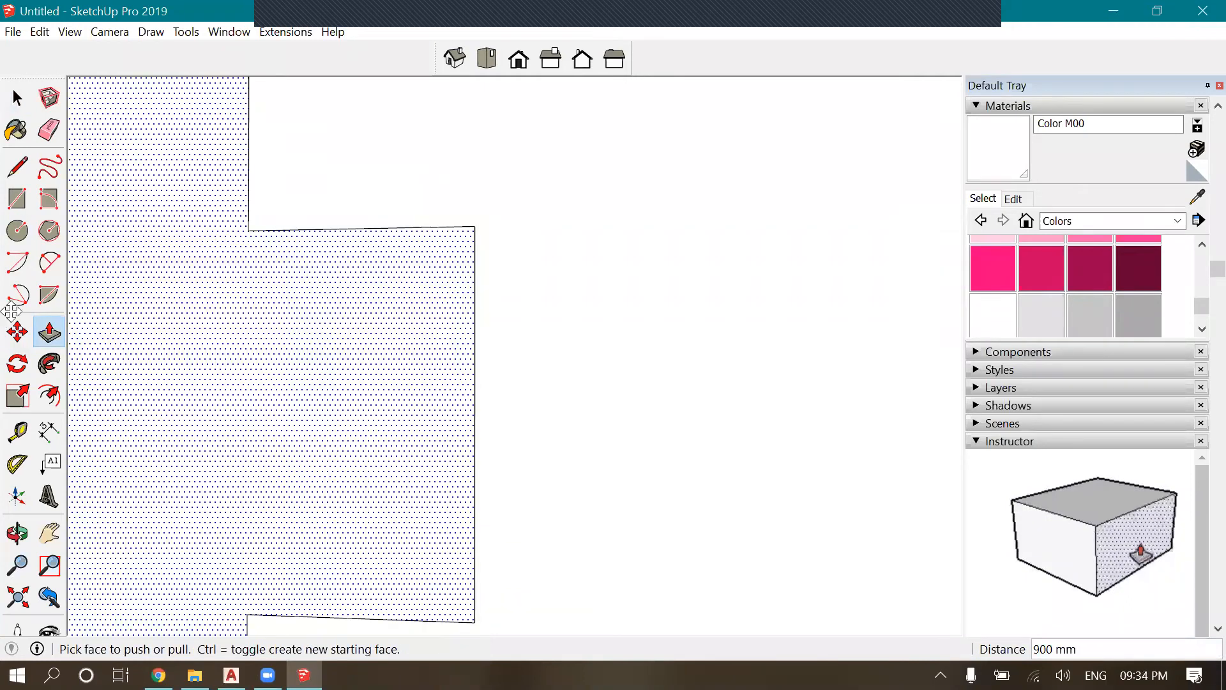
key("space")
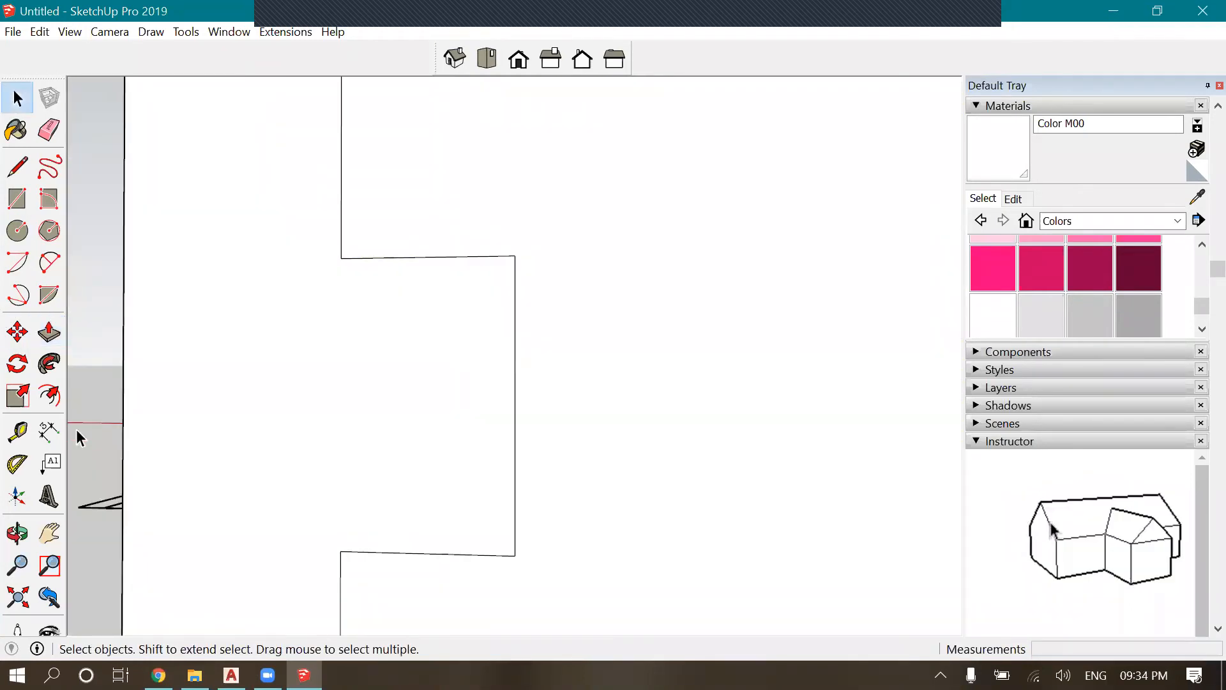
Select all ten steps below the landing and make them into one group
left_click(17, 533)
left_click_drag(386, 500, 500, 279)
left_click_drag(408, 569, 194, 367)
scroll(194, 366, "up", 3)
scroll(226, 266, "up", 2)
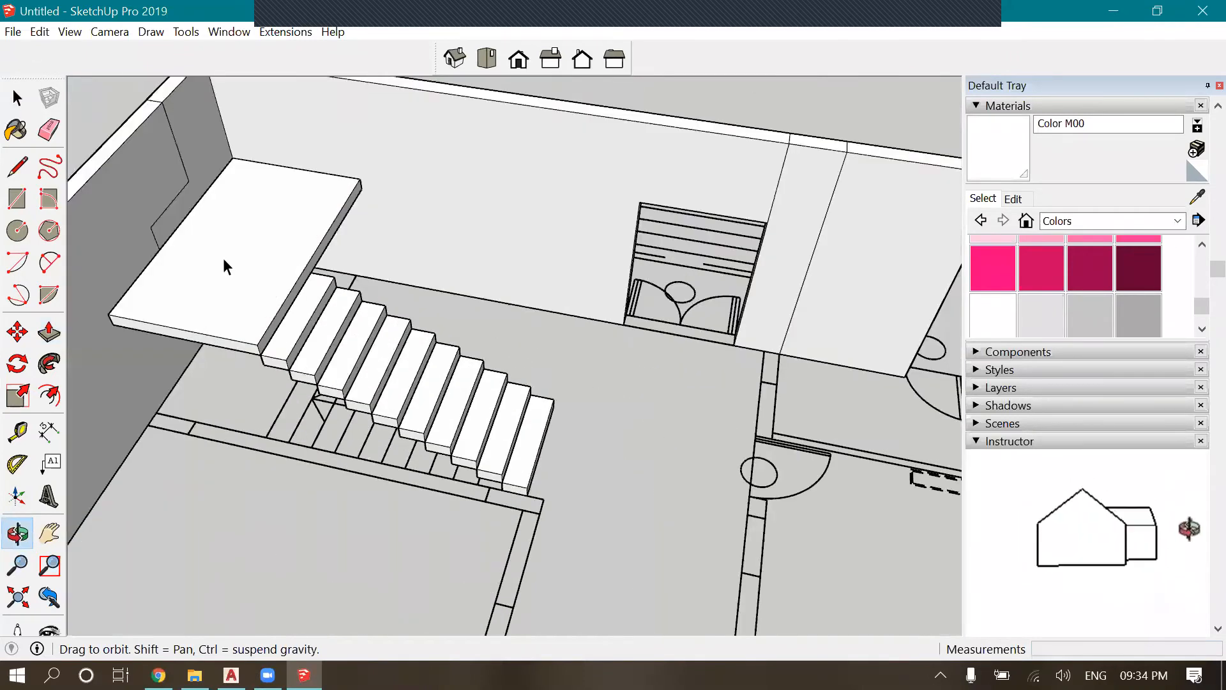
key("space")
scroll(340, 315, "up", 2)
left_click(409, 339, "shift")
left_click(439, 350, "shift")
left_click(504, 374, "shift")
left_click(522, 381, "shift")
left_click(576, 395, "shift")
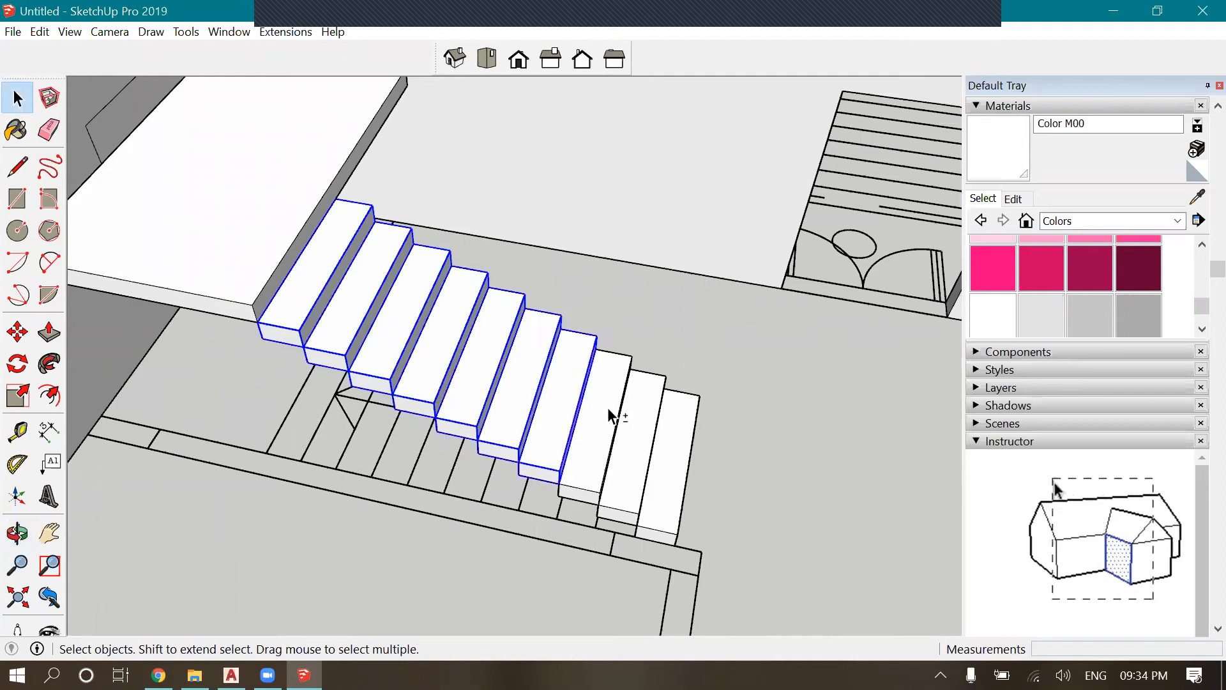
left_click(606, 412, "shift")
left_click(647, 419, "shift")
right_click(677, 402)
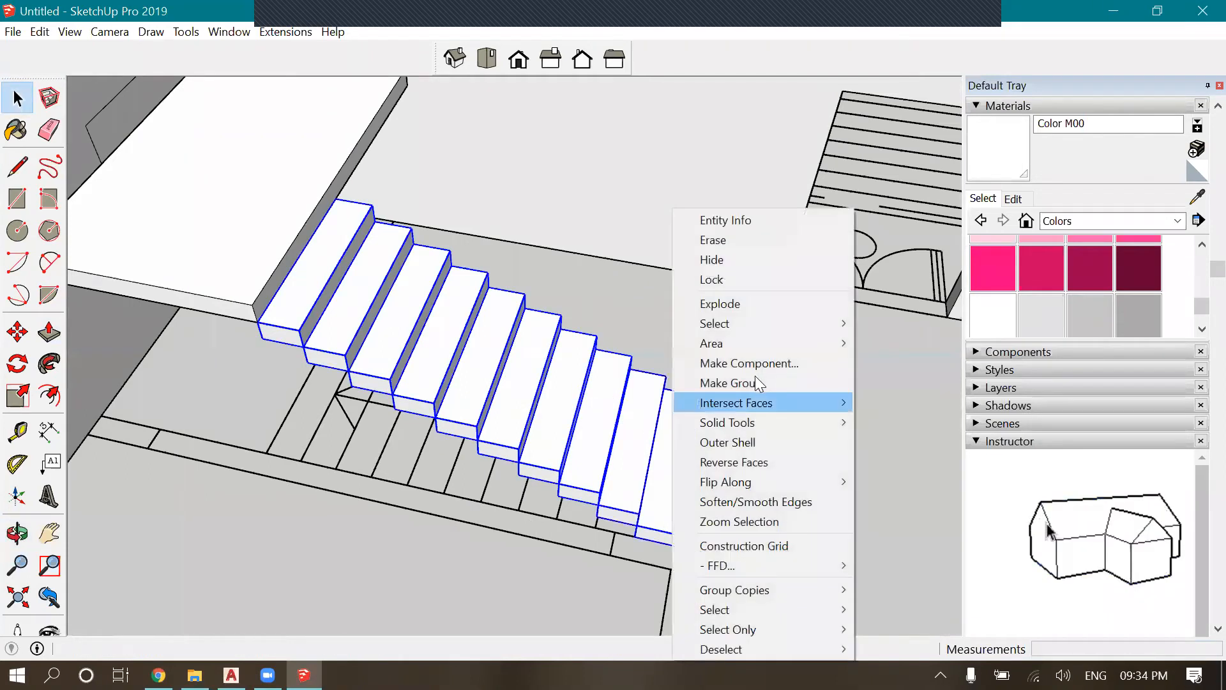
left_click(728, 382)
Copy the grouped flight with the Move tool and place the copy clear of the original, beyond its lower end
scroll(462, 469, "down", 2)
key("m")
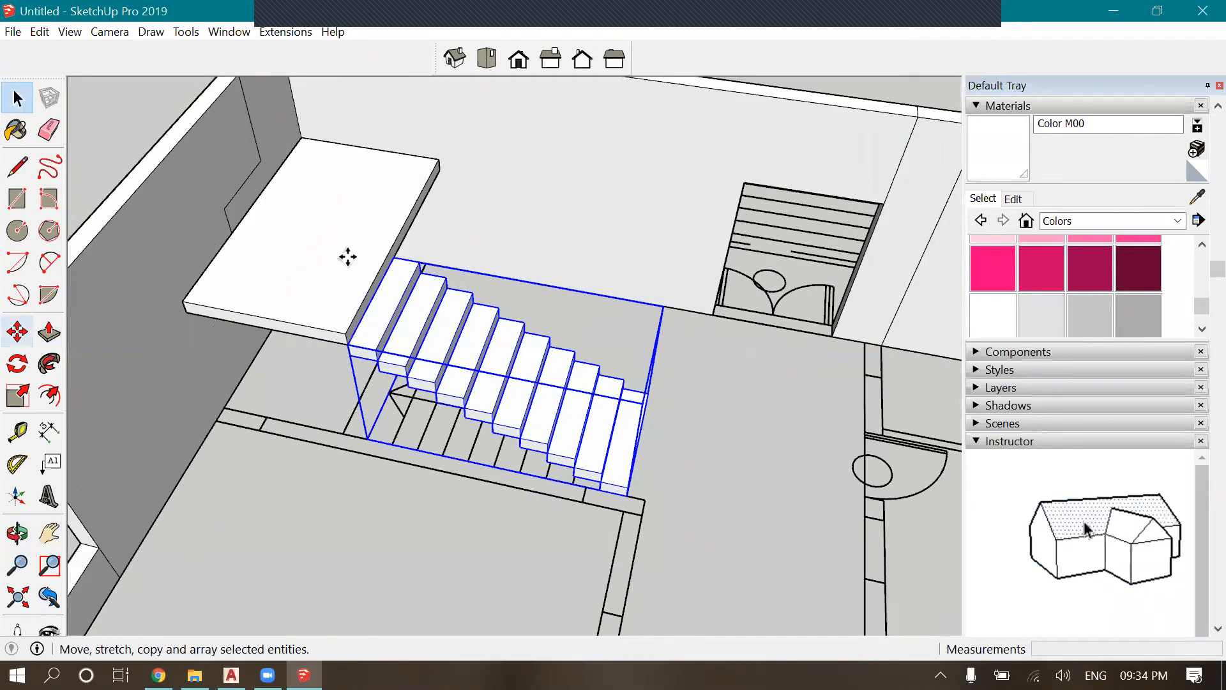
scroll(333, 323, "down", 2)
key("ctrl")
left_click(569, 356)
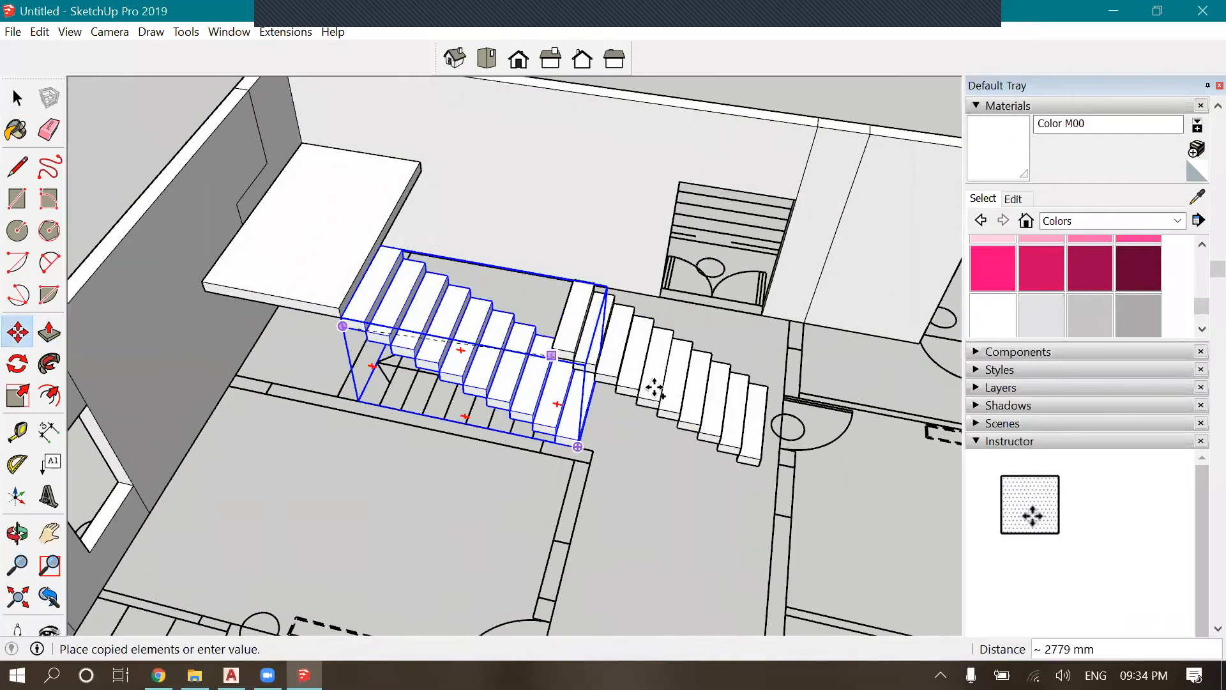
left_click(822, 438)
scroll(314, 298, "up", 2)
key("space")
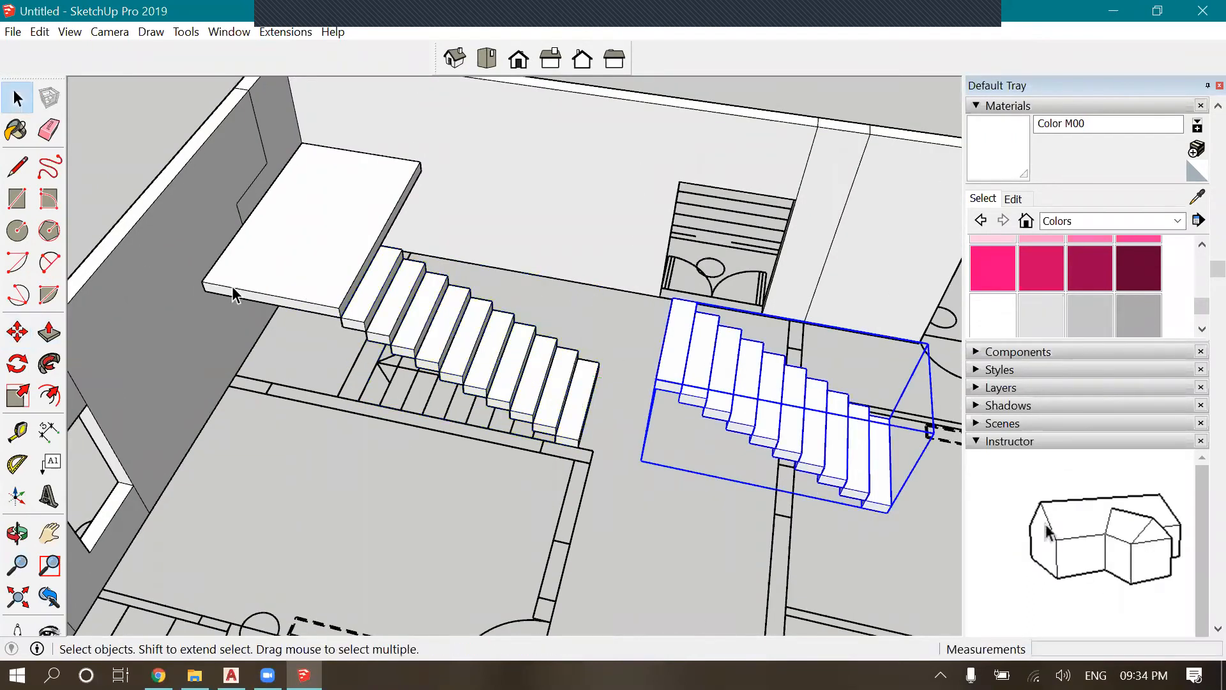
Flip the copied flight end for end with Flip Along so that it climbs in the opposite direction
scroll(569, 349, "down", 2)
scroll(543, 355, "up", 3)
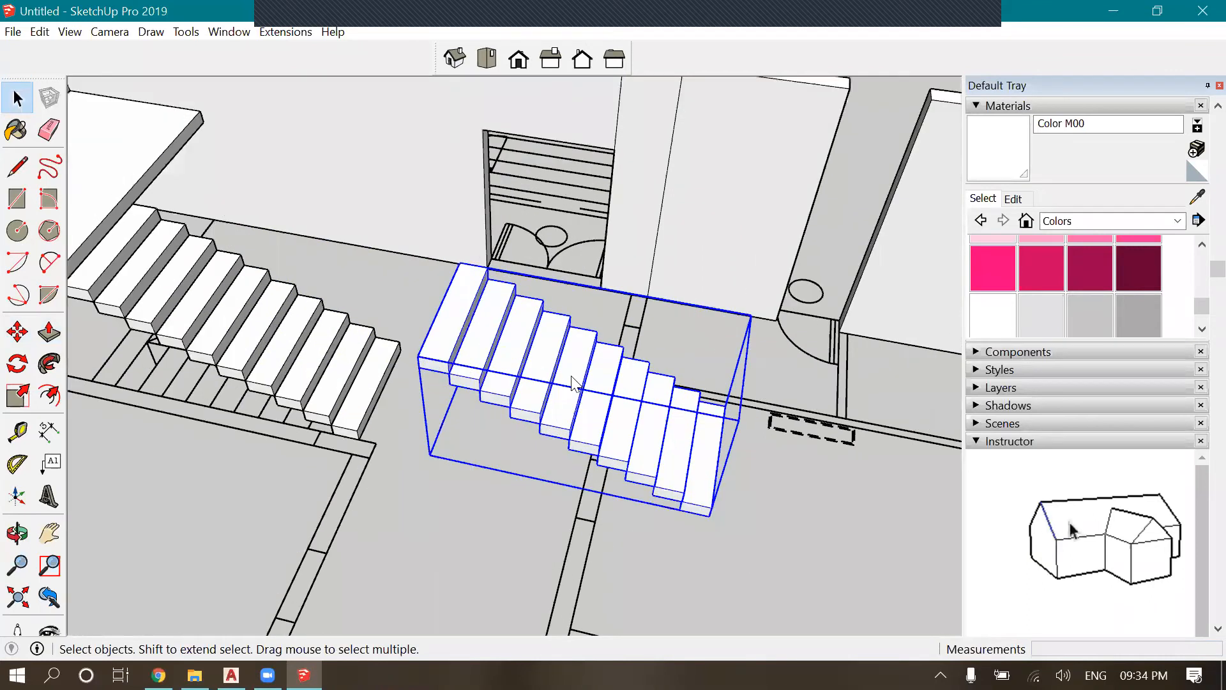
right_click(591, 483)
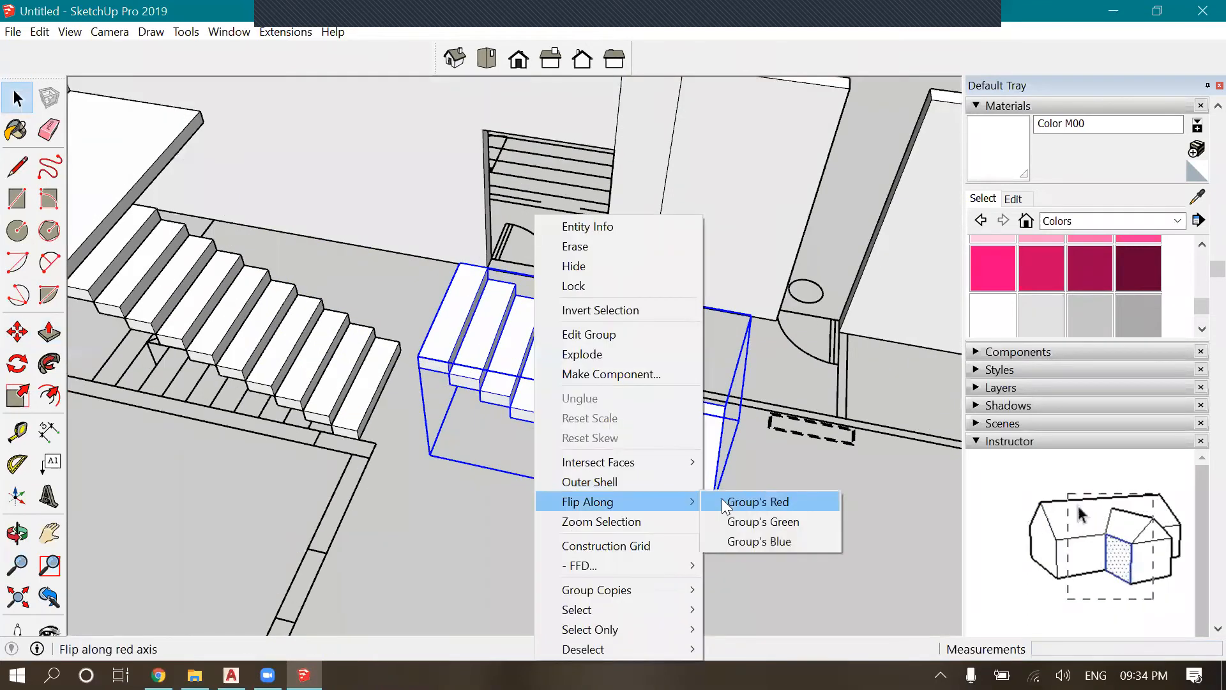
left_click(385, 310)
scroll(564, 348, "down", 3)
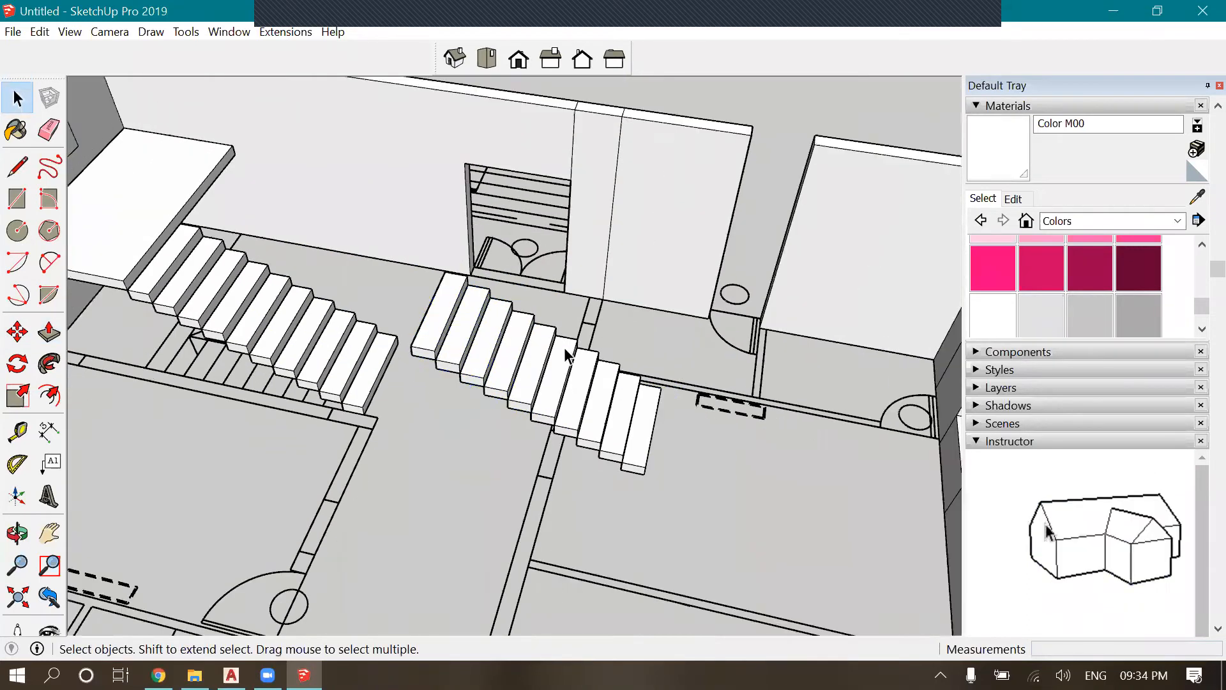
scroll(542, 324, "down", 5)
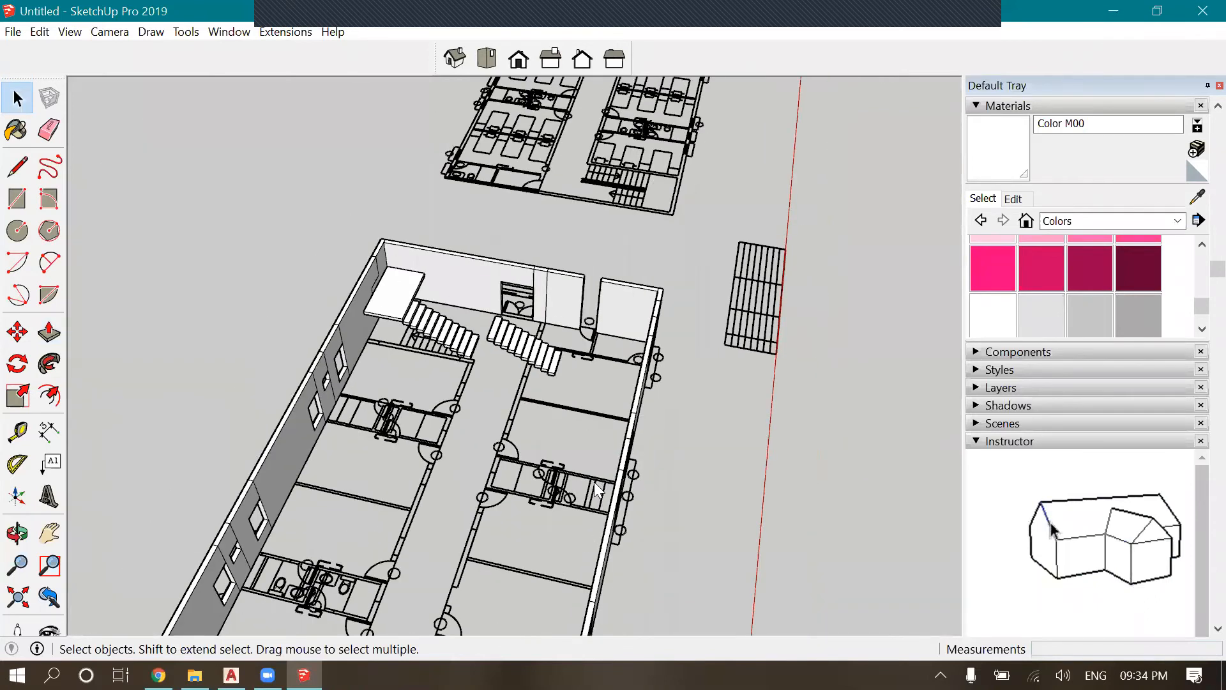
scroll(534, 358, "up", 5)
right_click(535, 364)
mouse_move(647, 504)
left_click(753, 508)
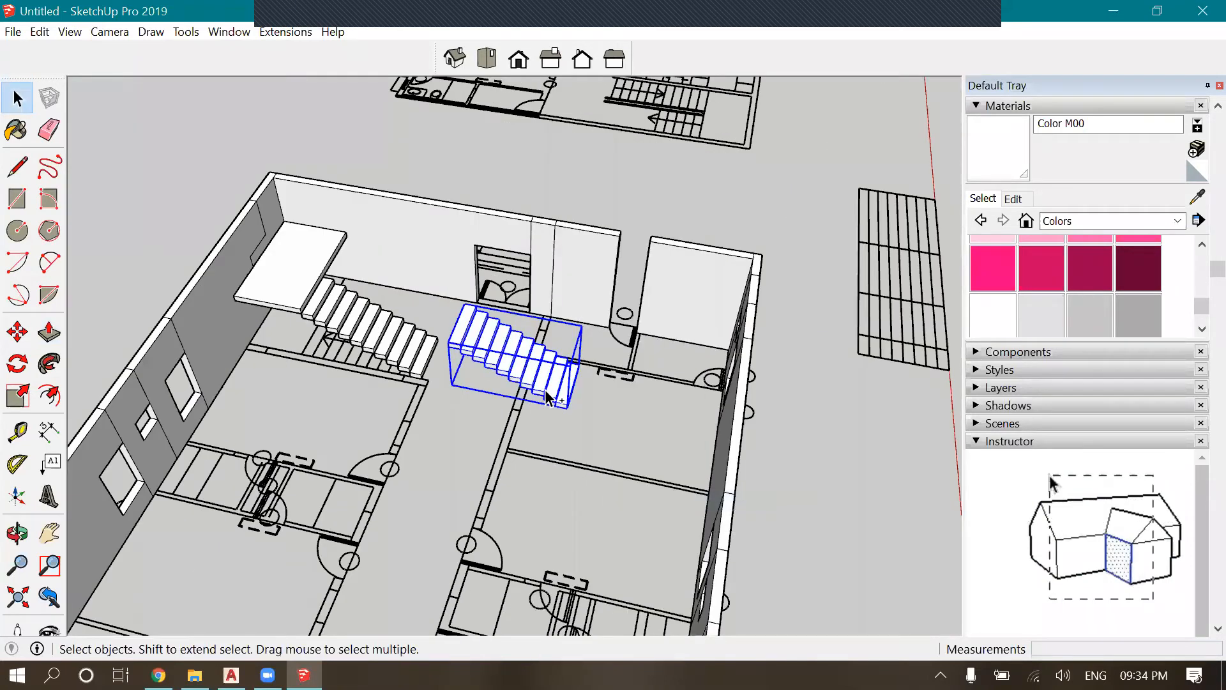
scroll(652, 495, "up", 3)
right_click(543, 349)
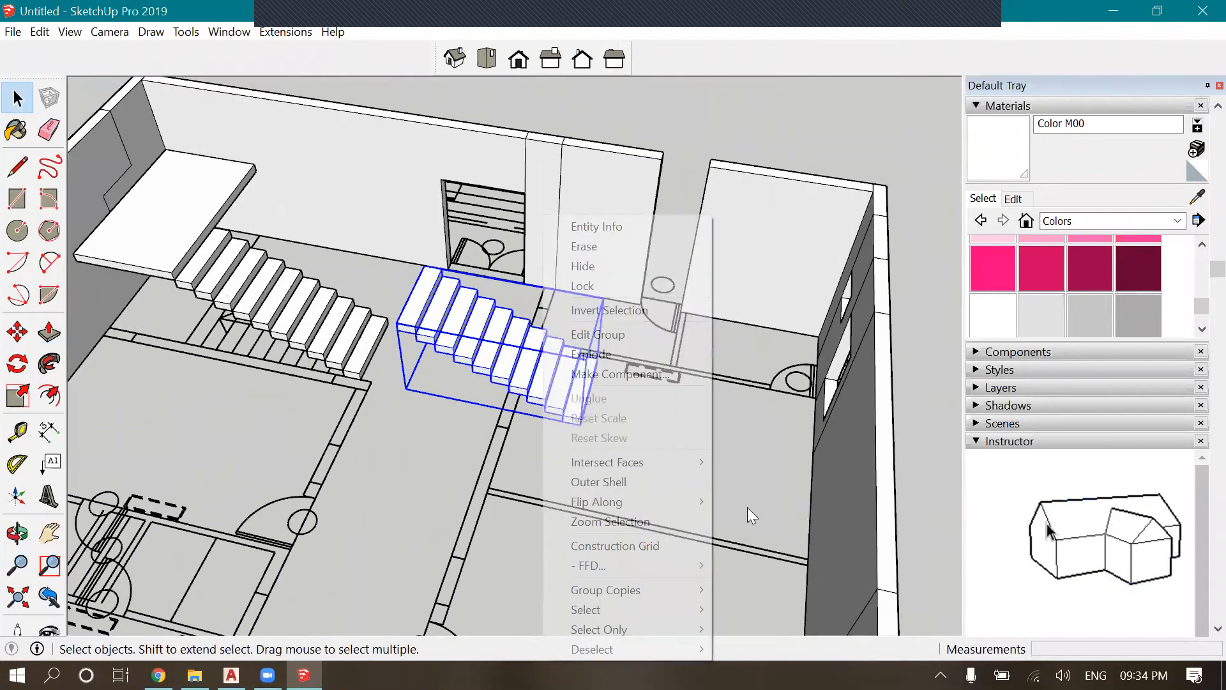
mouse_move(632, 501)
left_click(760, 502)
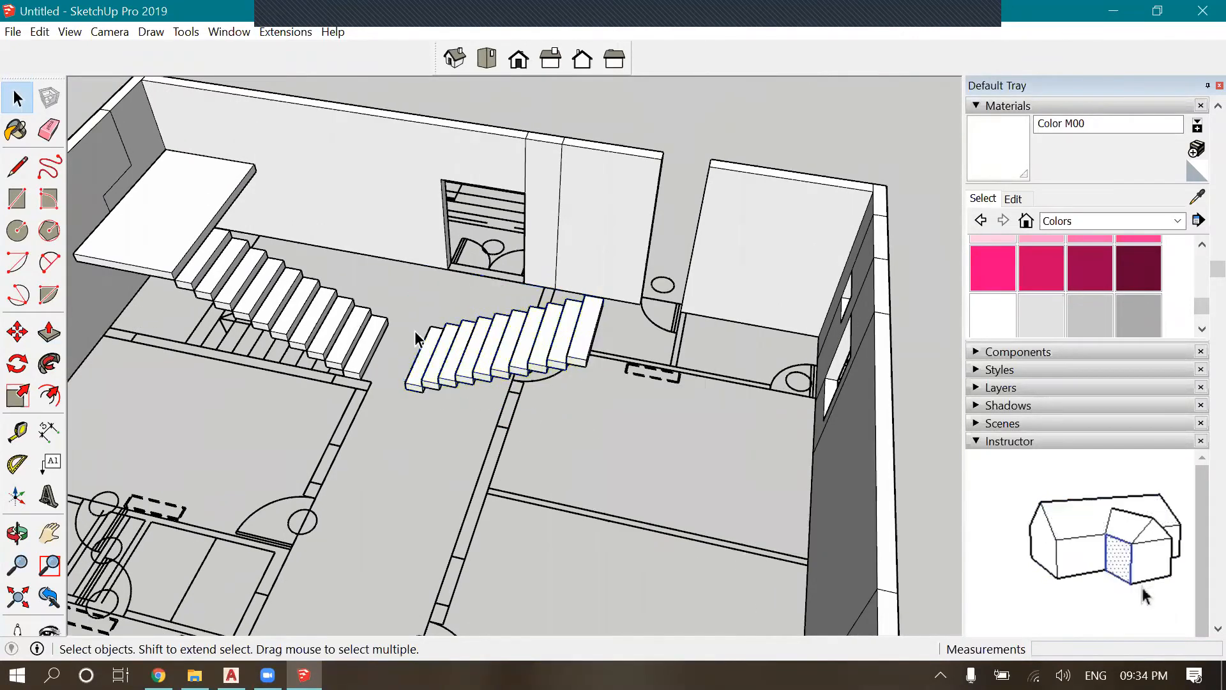
Move the flipped flight by the outer corner of its lowest step onto the landing's corner against the back wall
scroll(504, 348, "up", 3)
scroll(508, 345, "down", 3)
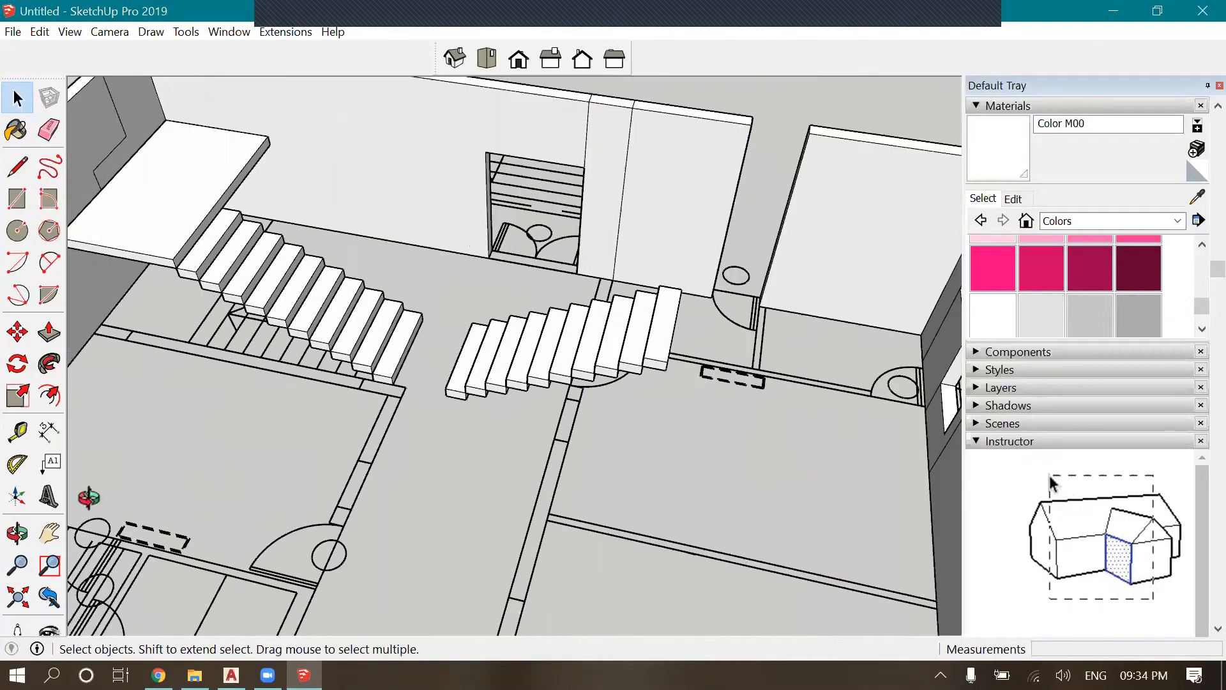
middle_click_drag(437, 467, 442, 383)
middle_click_drag(71, 310, 150, 326)
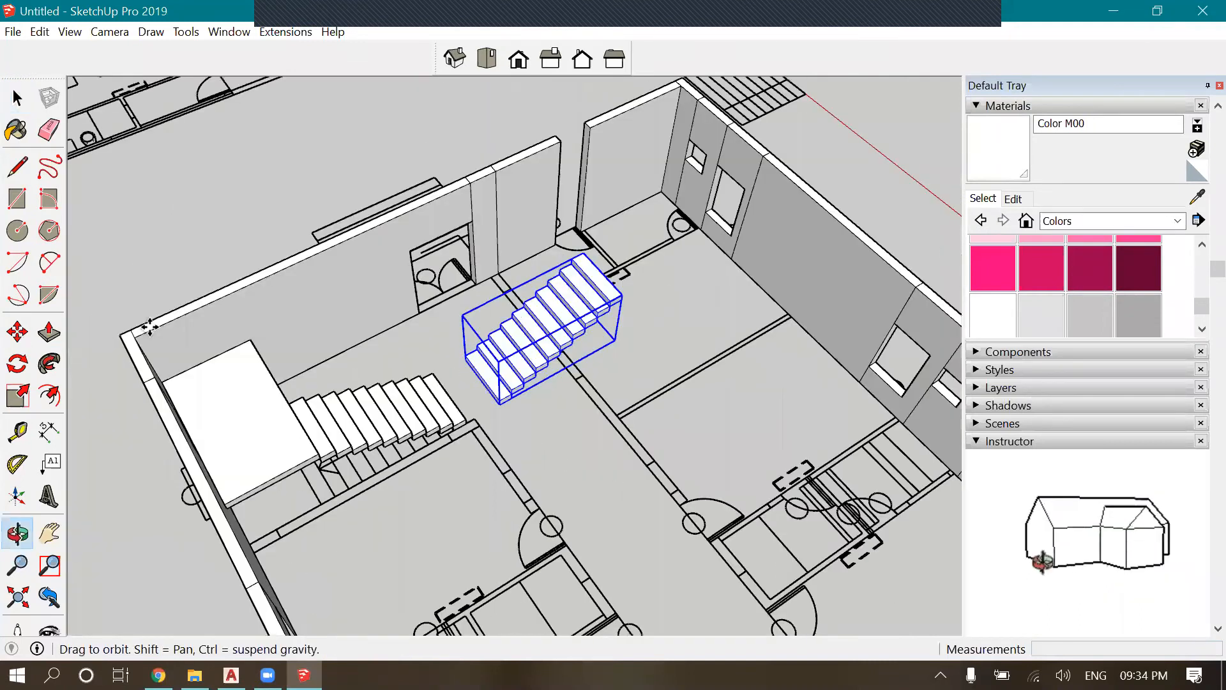
scroll(479, 354, "up", 5)
left_click(502, 332)
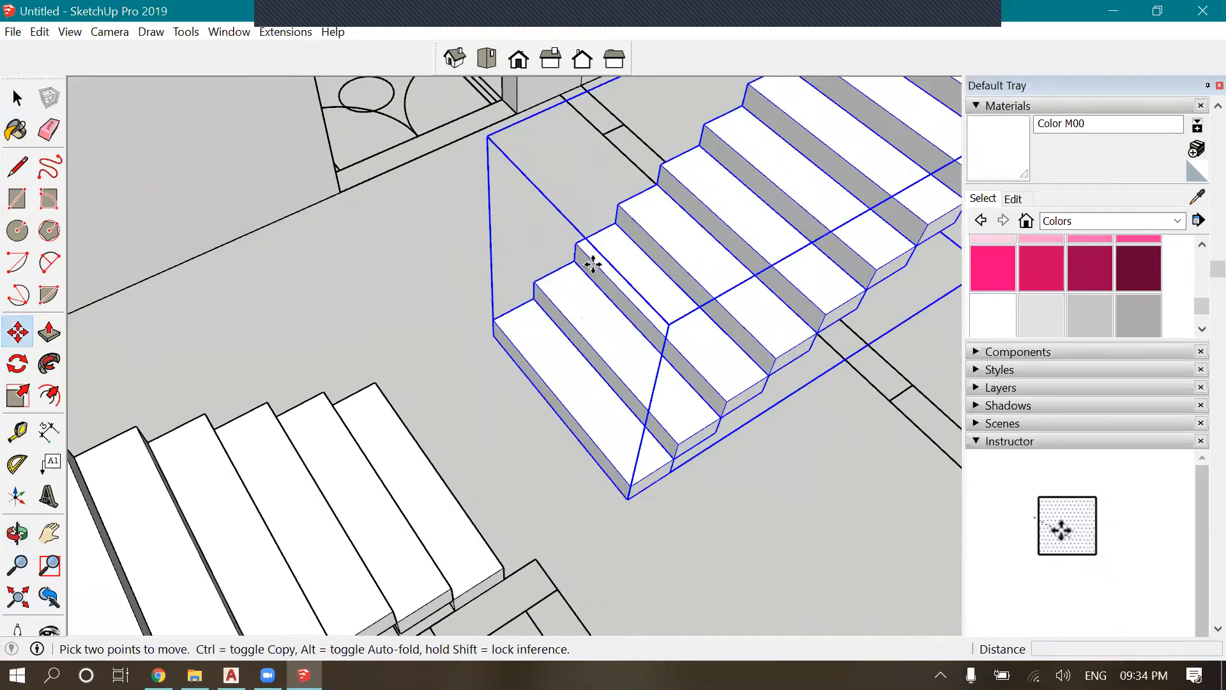
scroll(588, 260, "up", 3)
scroll(597, 265, "down", 3)
scroll(309, 227, "down", 2)
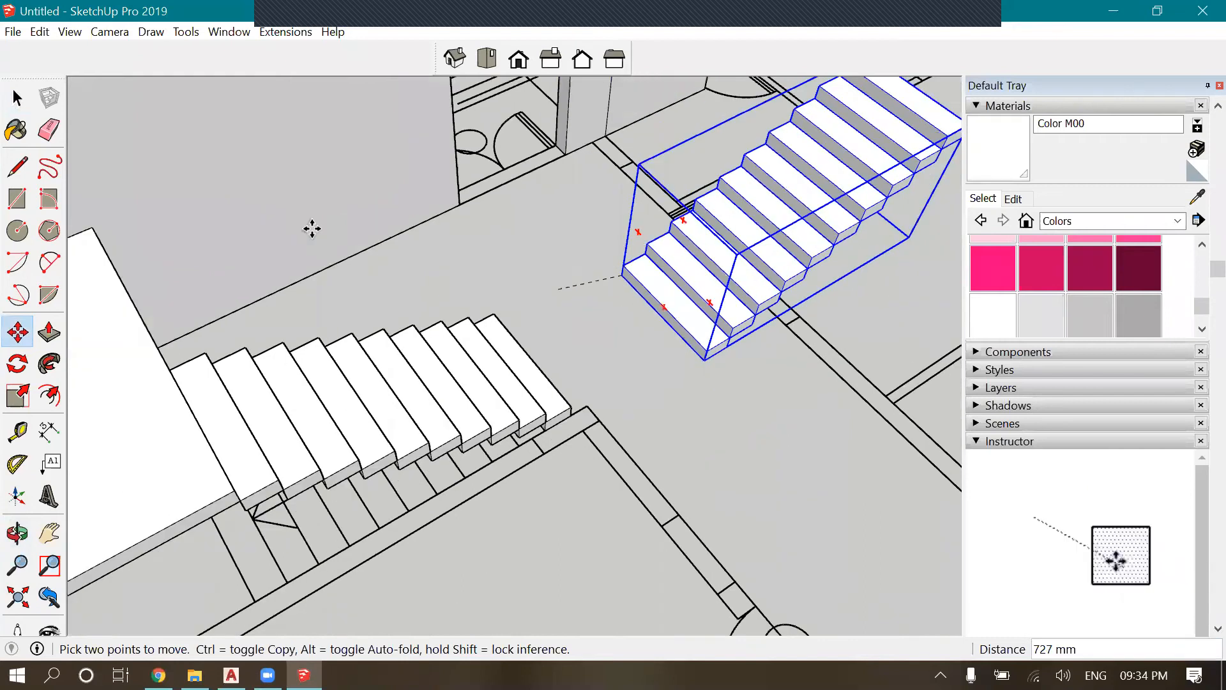
scroll(240, 236, "down", 2)
scroll(256, 256, "up", 5)
scroll(255, 256, "up", 4)
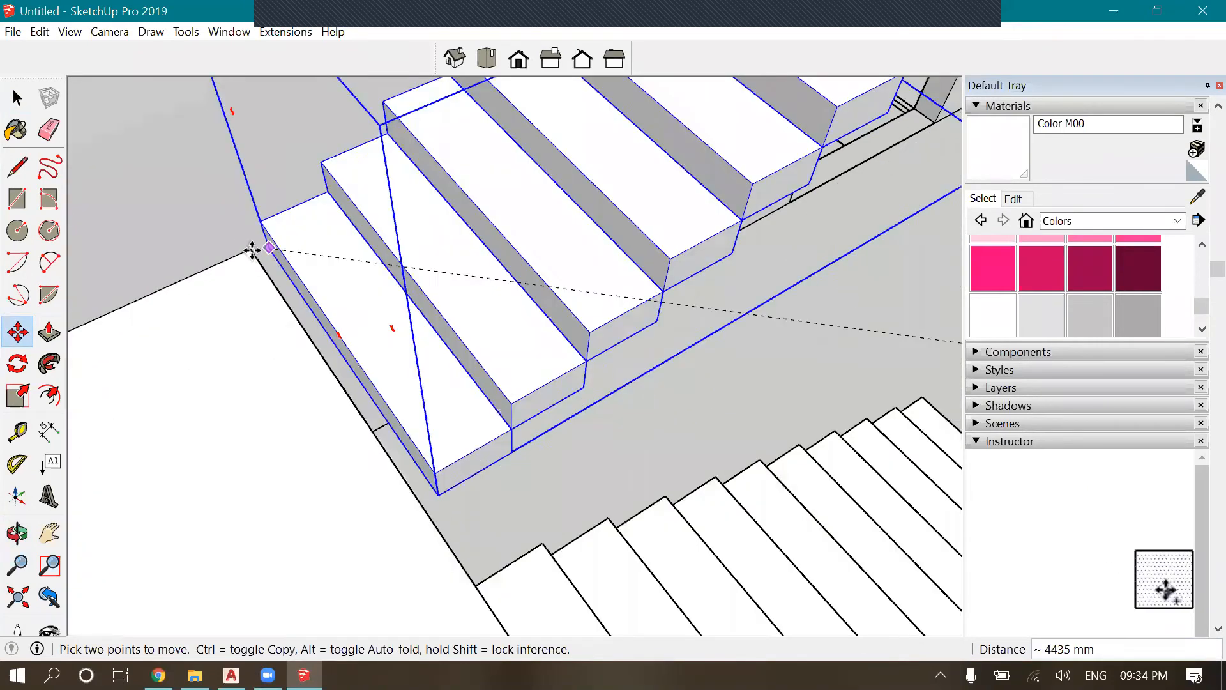
scroll(203, 248, "up", 2)
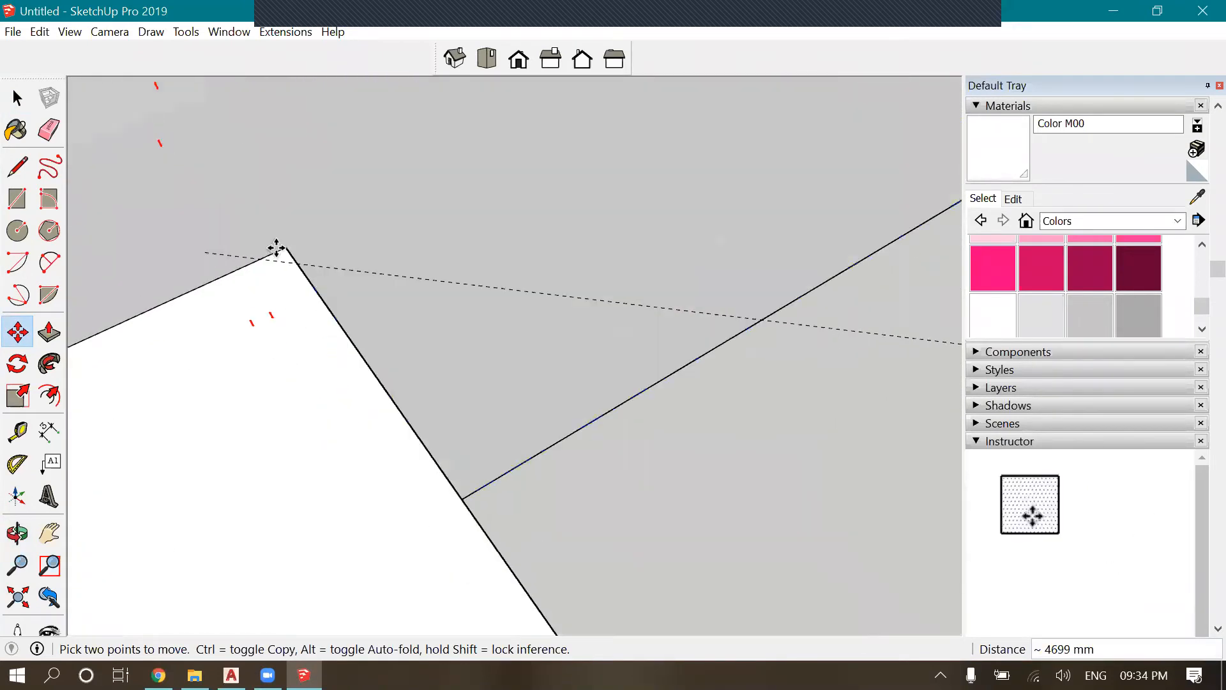
scroll(332, 250, "up", 3)
left_click(220, 227)
scroll(220, 228, "down", 1)
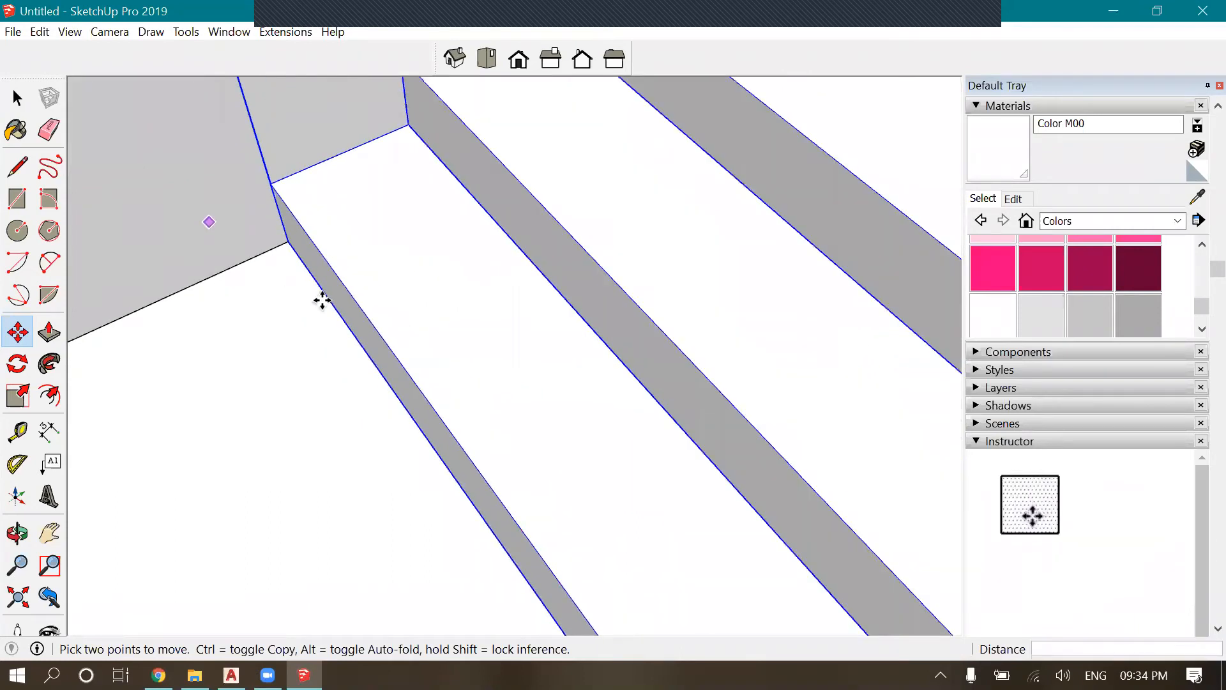
scroll(329, 292, "down", 1)
scroll(314, 312, "down", 2)
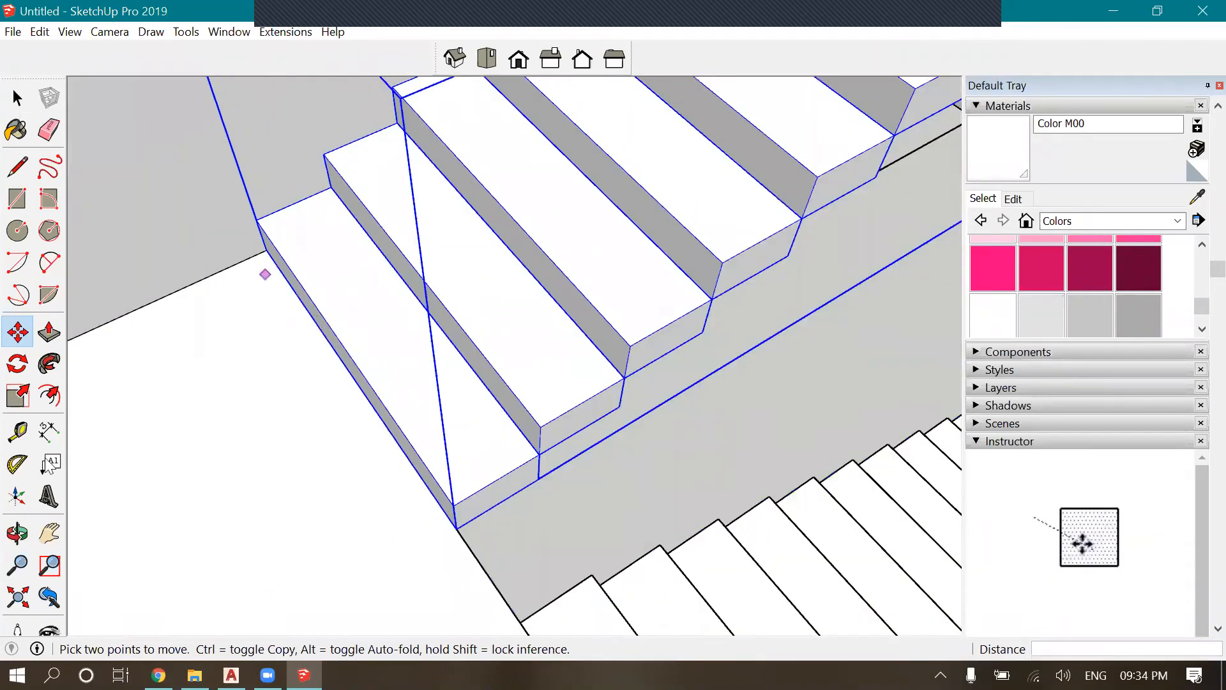
scroll(266, 273, "down", 1)
Inspect how the second flight meets the landing and the back wall, from behind the wall and from inside the building
left_click(18, 533)
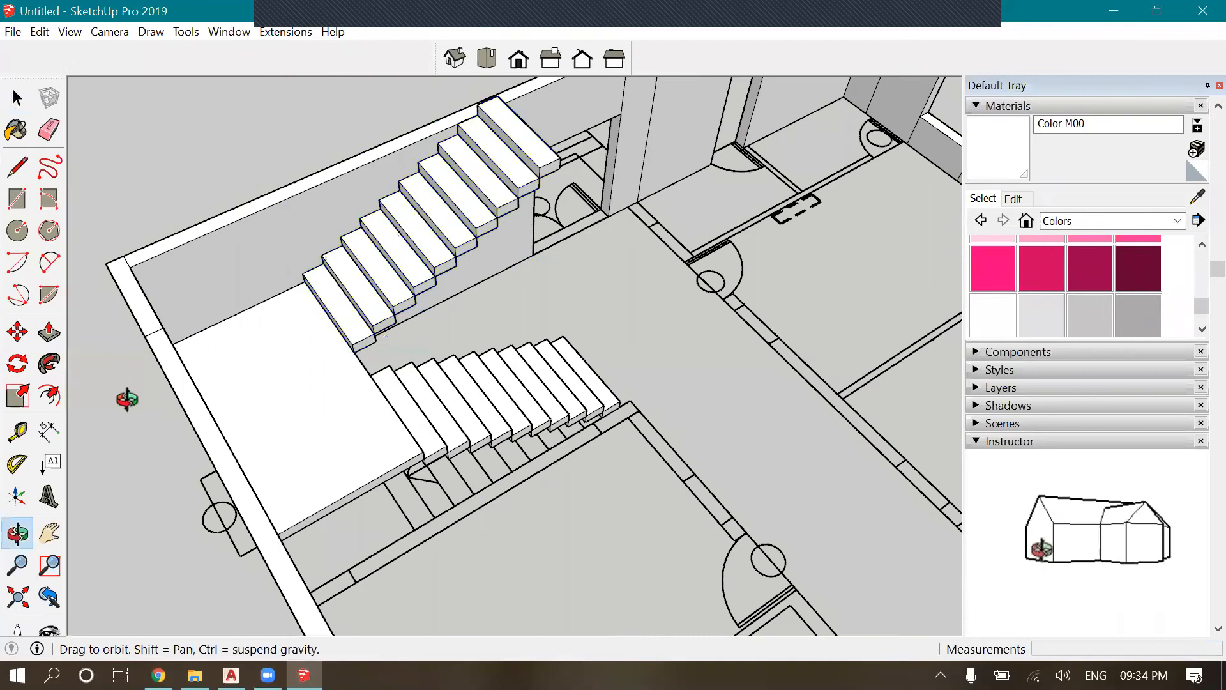
scroll(529, 363, "up", 3)
left_click_drag(689, 278, 26, 114)
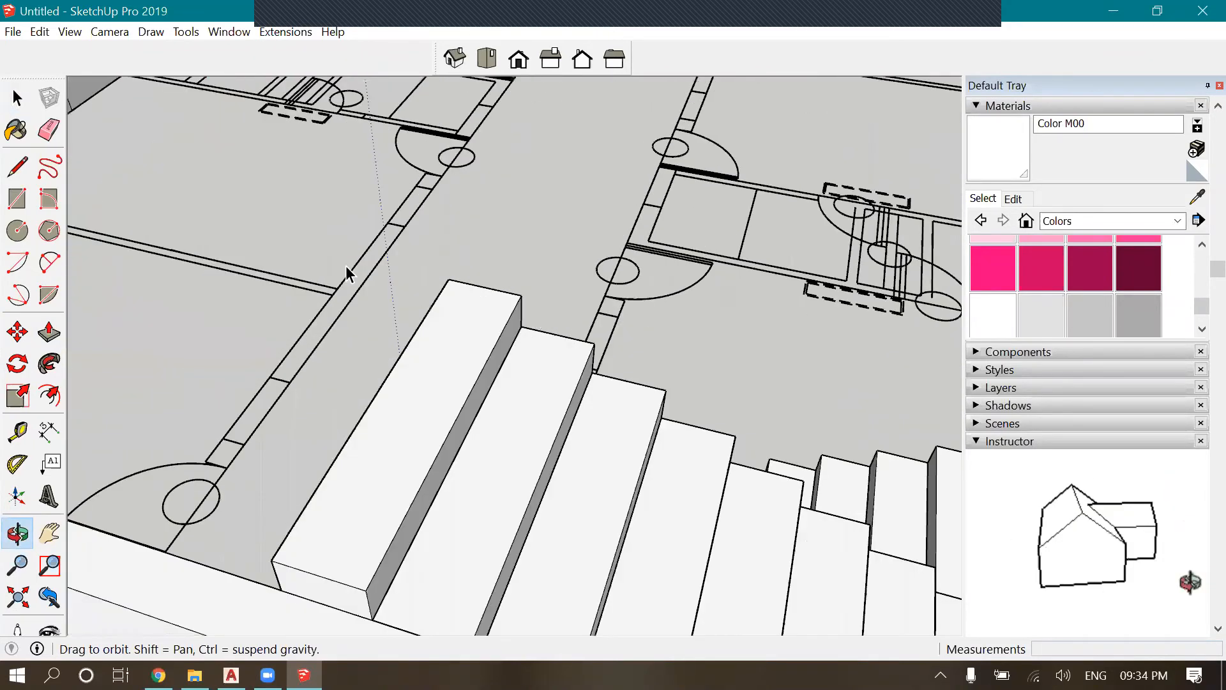
key("space")
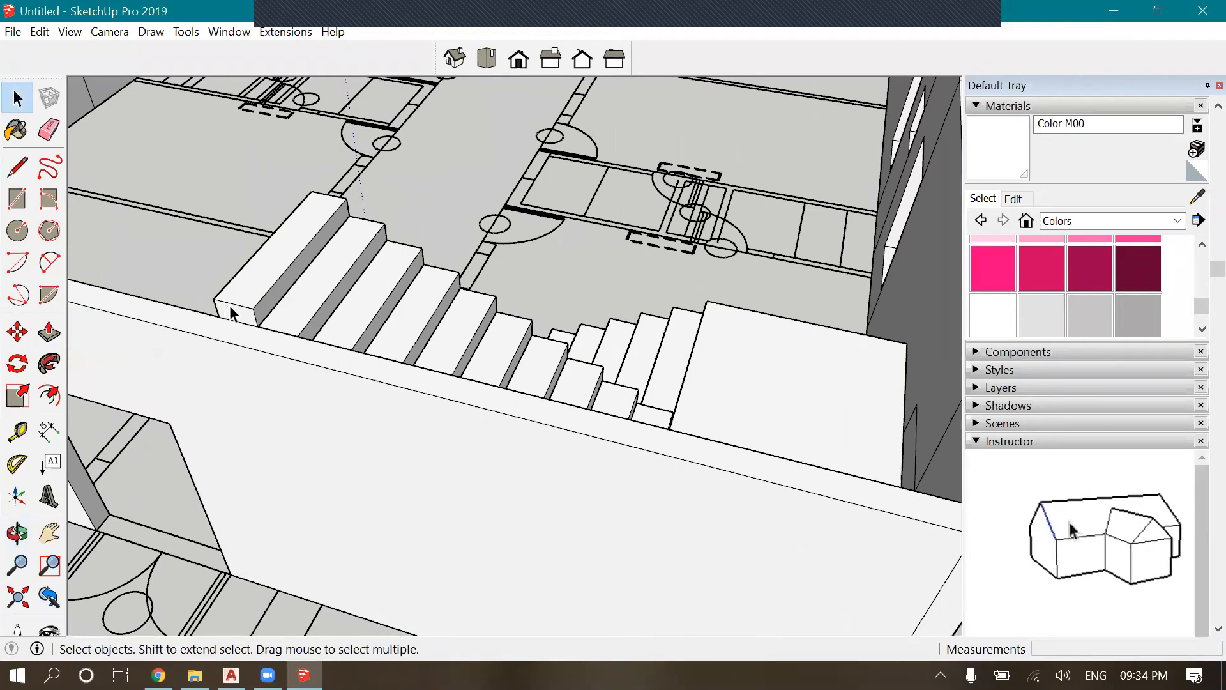
scroll(229, 312, "down", 2)
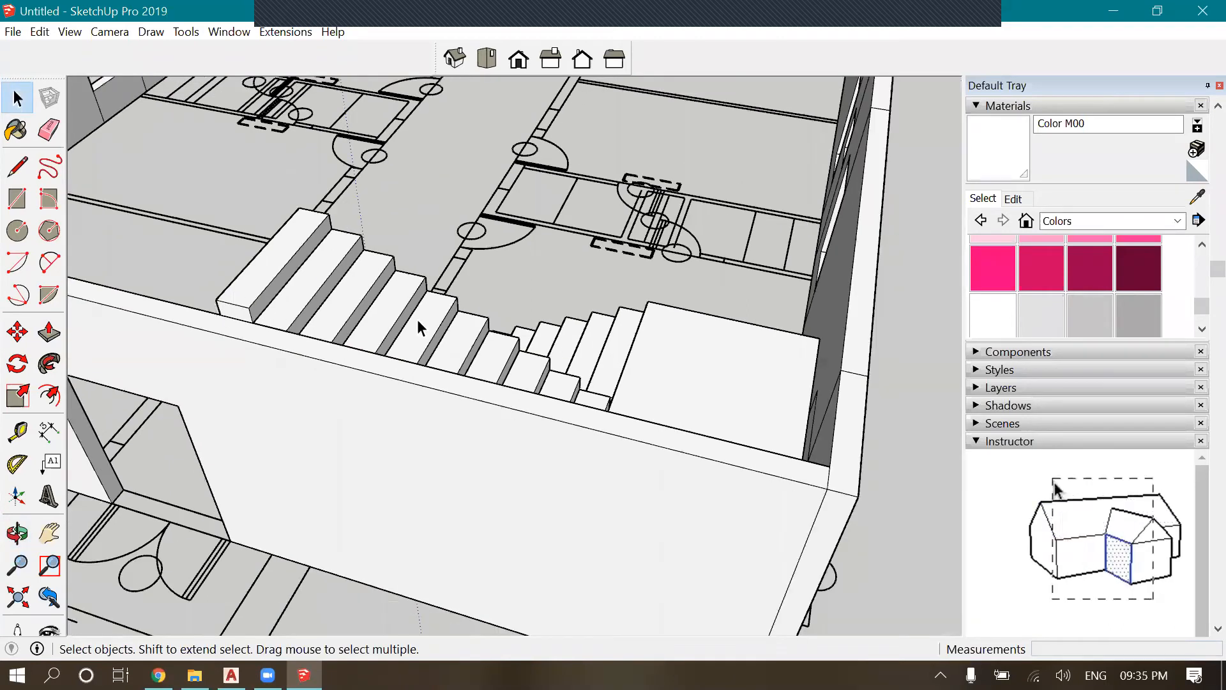
scroll(417, 322, "down", 4)
left_click(14, 538)
scroll(377, 466, "down", 2)
left_click_drag(710, 449, 554, 398)
middle_click_drag(761, 421, 788, 422)
scroll(547, 393, "up", 3)
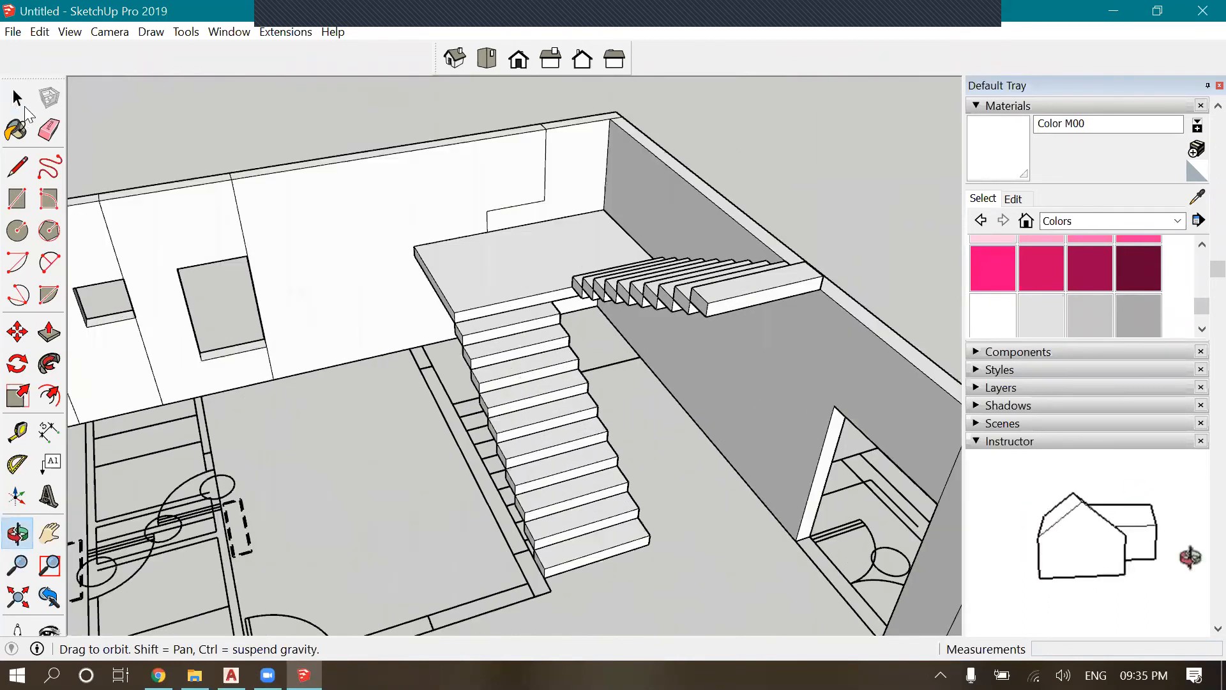
Select both flights and the landing, and copy them together to an empty area outside the building
middle_click_drag(547, 395, 773, 377)
left_click(519, 374, "shift")
left_click(565, 271, "shift")
left_click(438, 299, "shift")
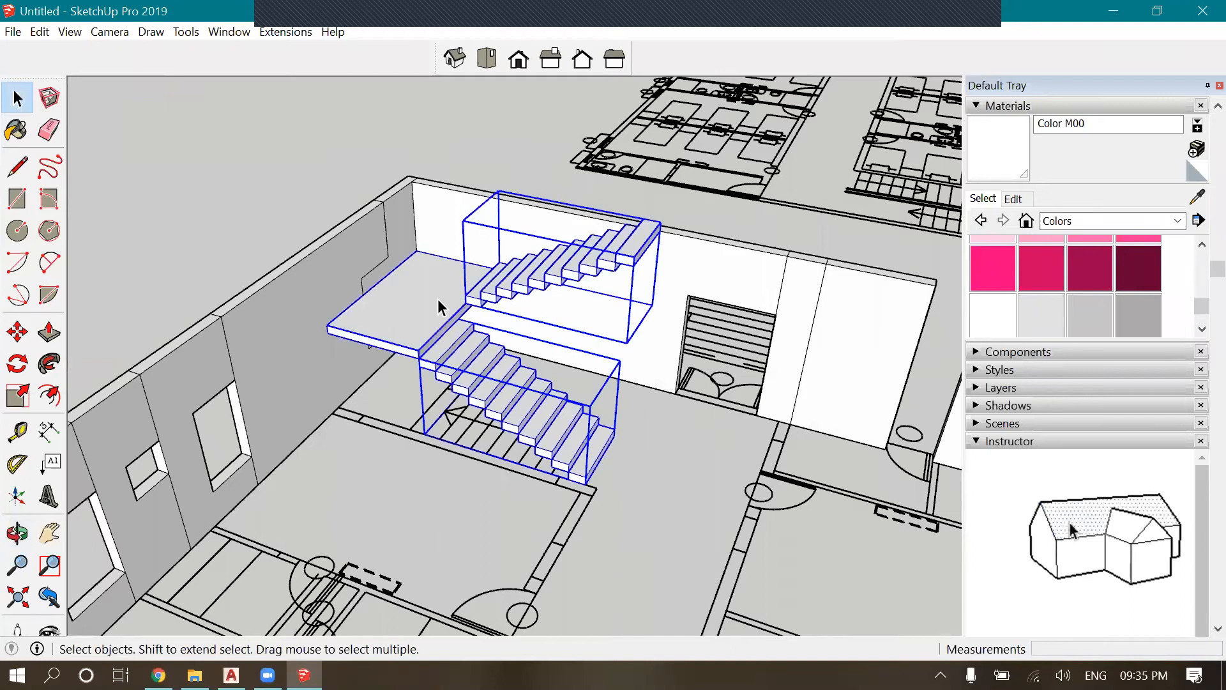
left_click(18, 332)
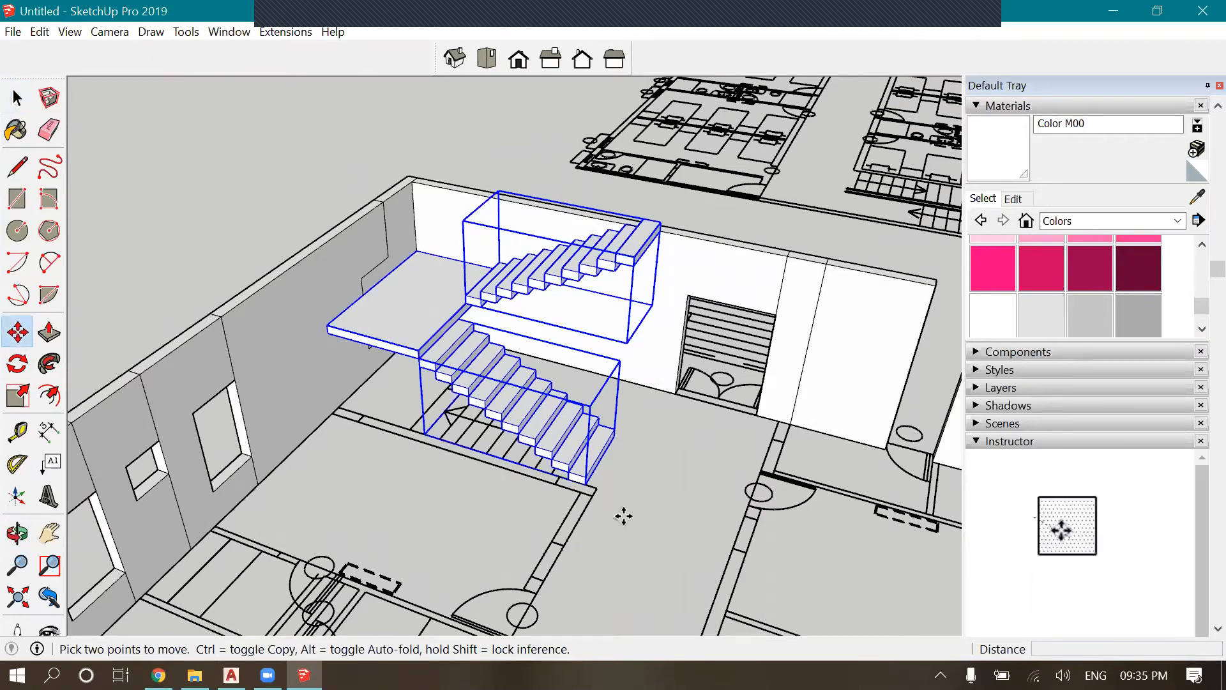
scroll(359, 272, "up", 2)
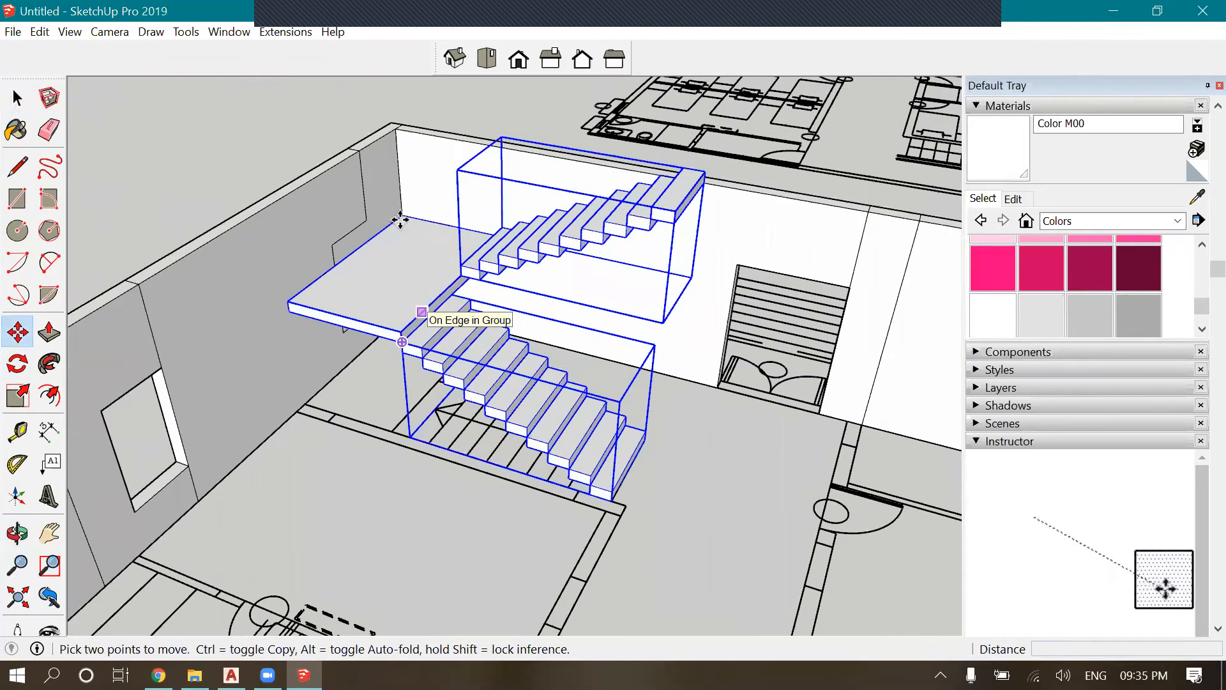
left_click(402, 217)
key("ctrl")
scroll(528, 354, "down", 2)
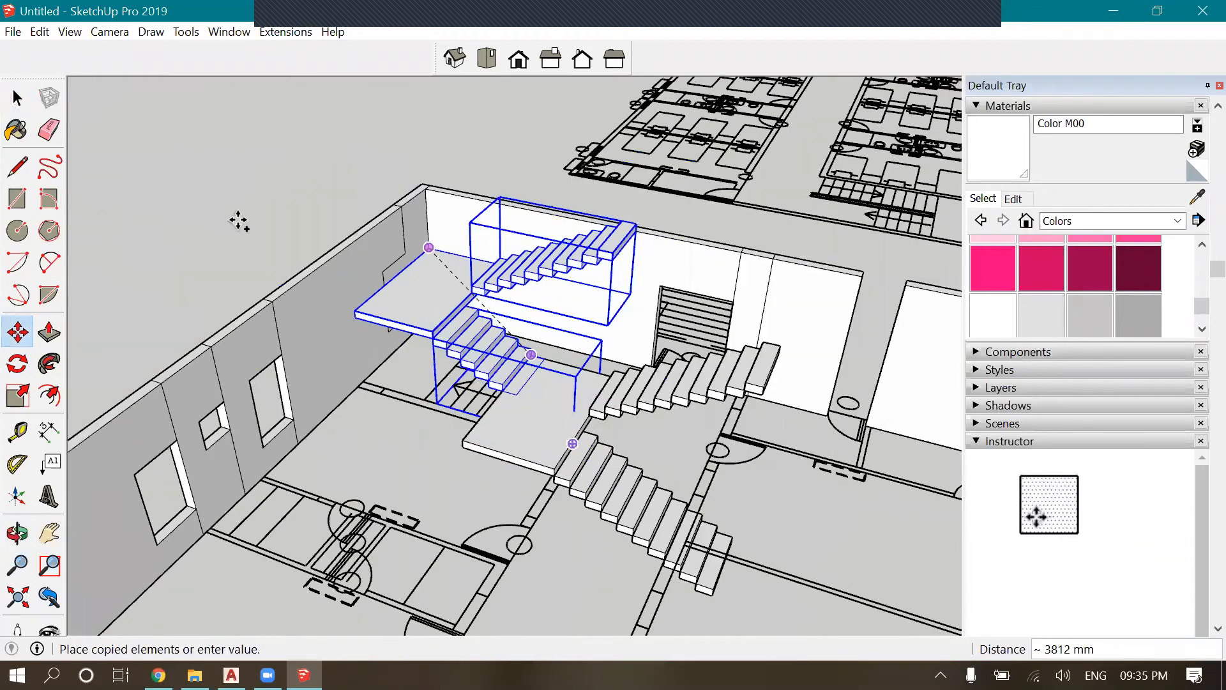
scroll(256, 214, "down", 3)
scroll(241, 242, "down", 2)
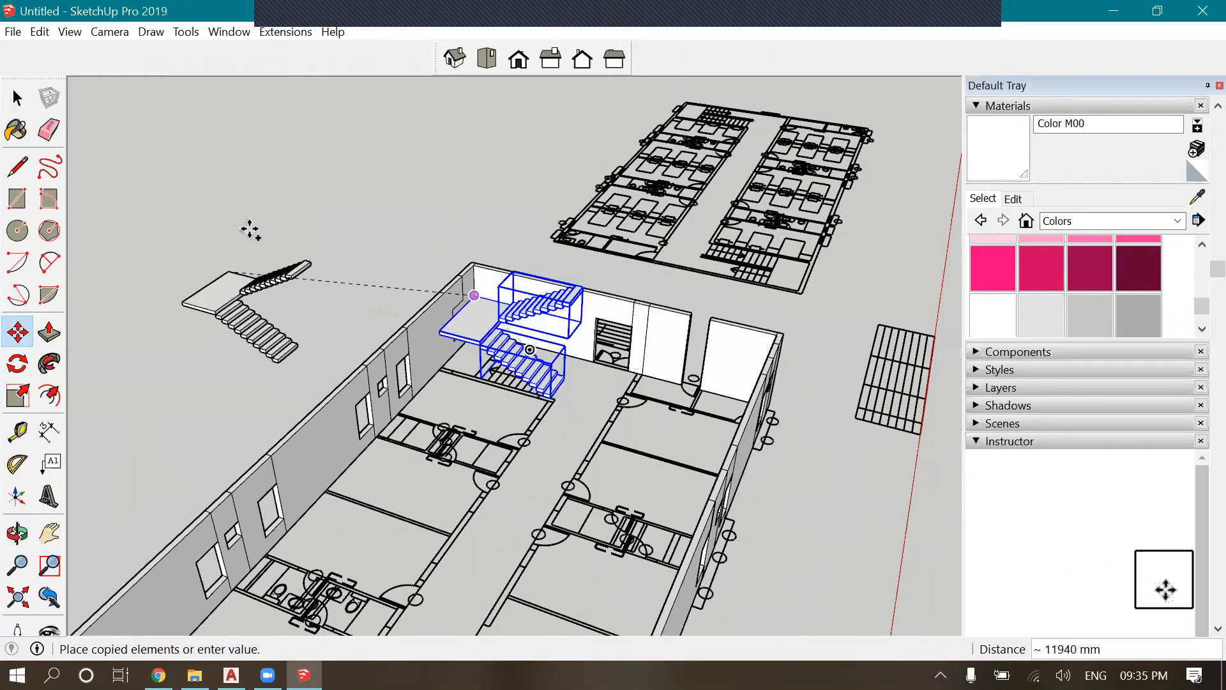
left_click(226, 248)
key("space")
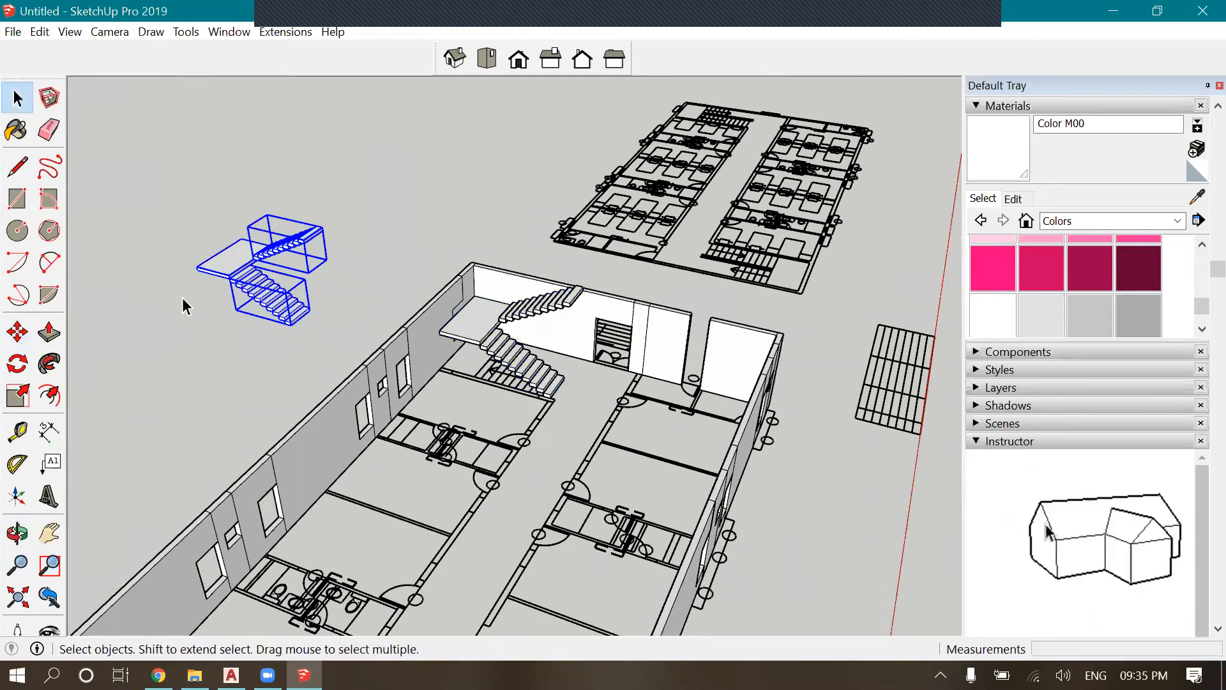
left_click(183, 304)
scroll(237, 265, "up", 5)
right_click(322, 297)
left_click(602, 309)
scroll(319, 331, "up", 3)
double_click(320, 331)
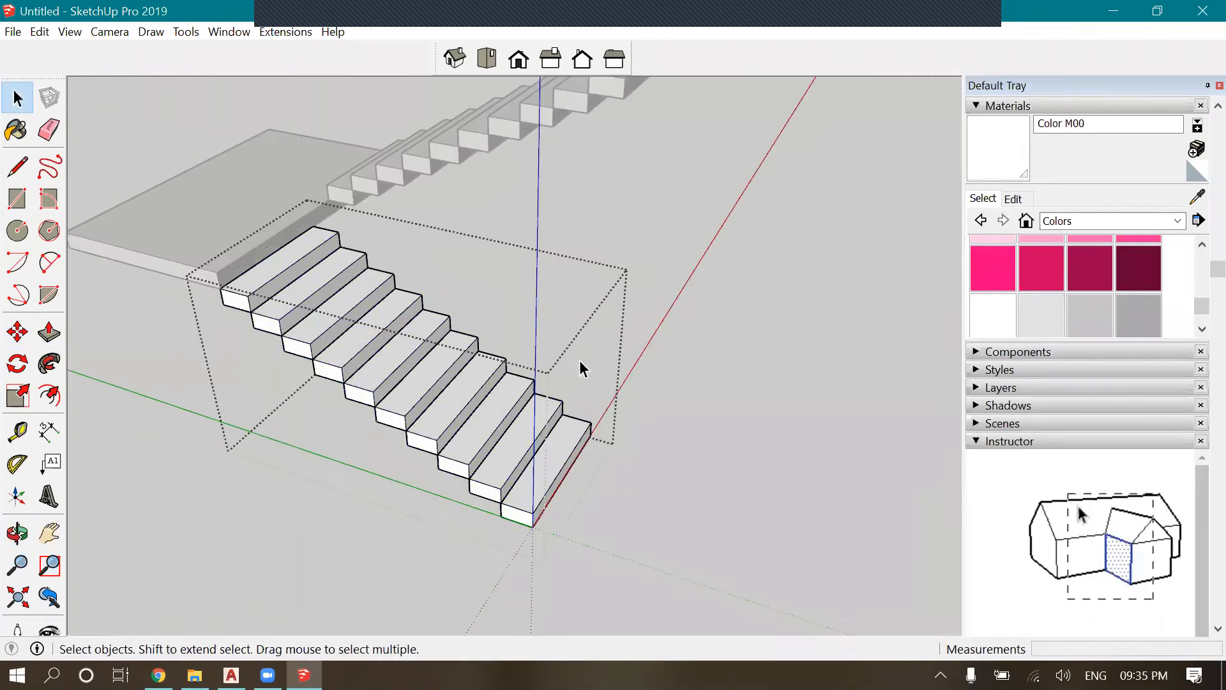
left_click(632, 370)
scroll(405, 355, "up", 2)
Open the copied lower flight's group and try to draw a line joining the bottom corners of its two lowest steps
left_click(405, 353)
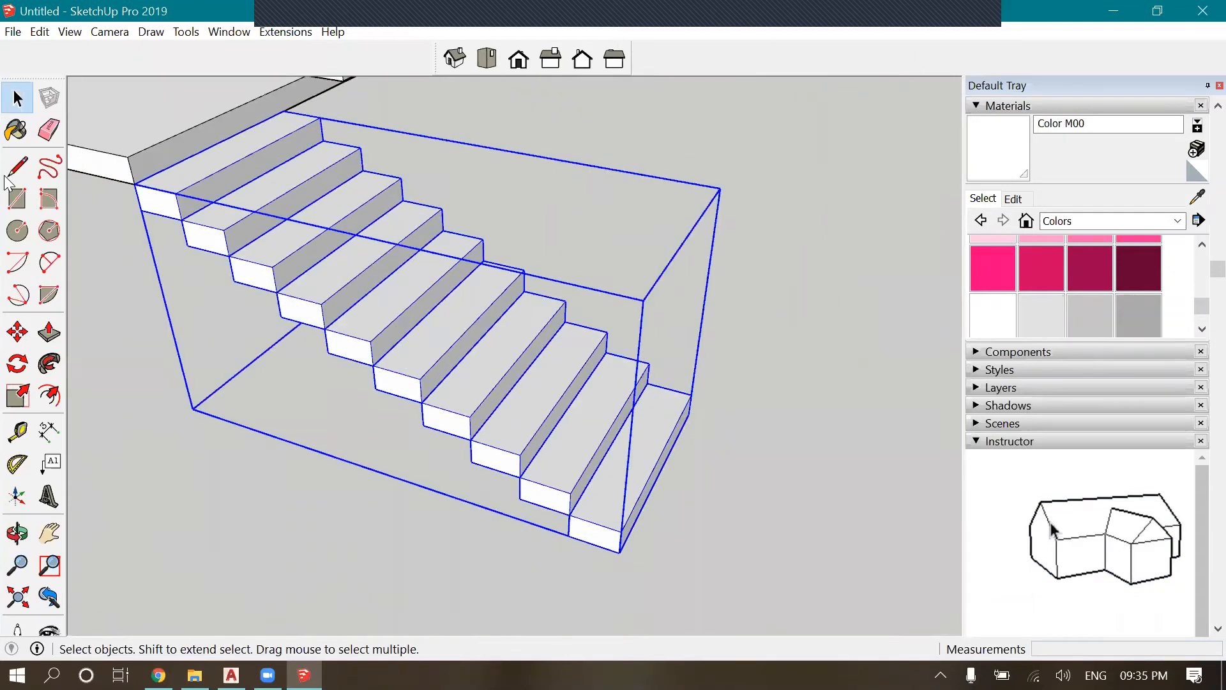
double_click(405, 352)
key("l")
scroll(594, 502, "up", 2)
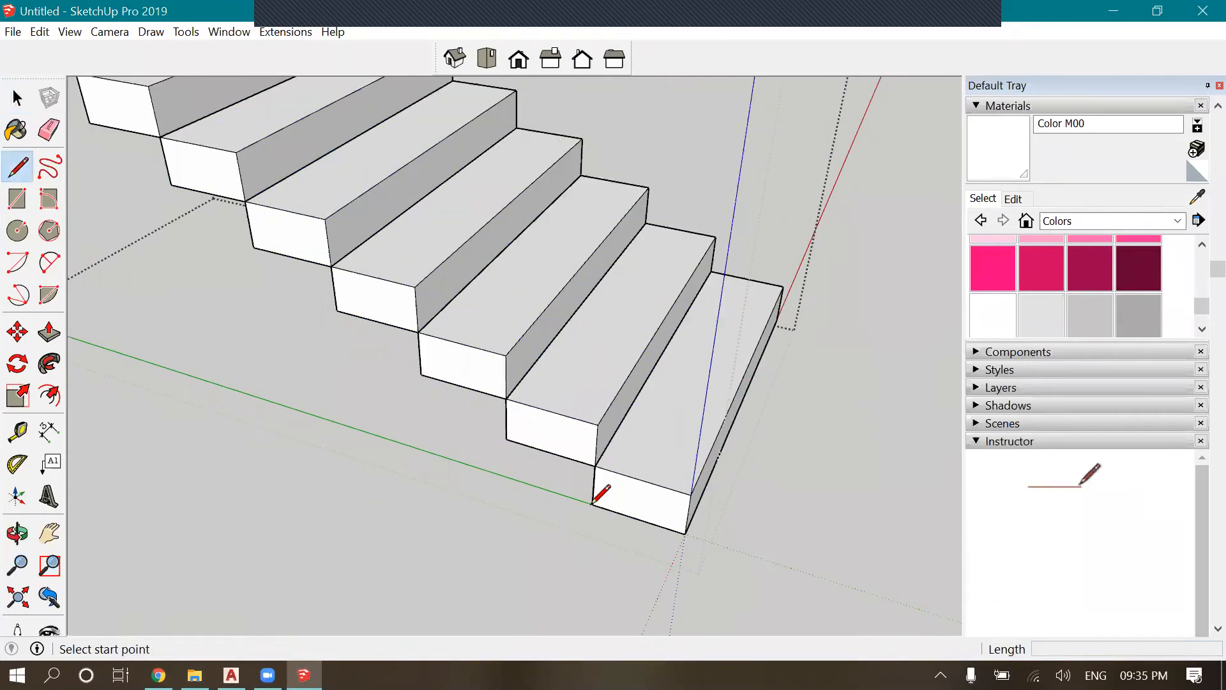
left_click(593, 503)
scroll(562, 466, "down", 4)
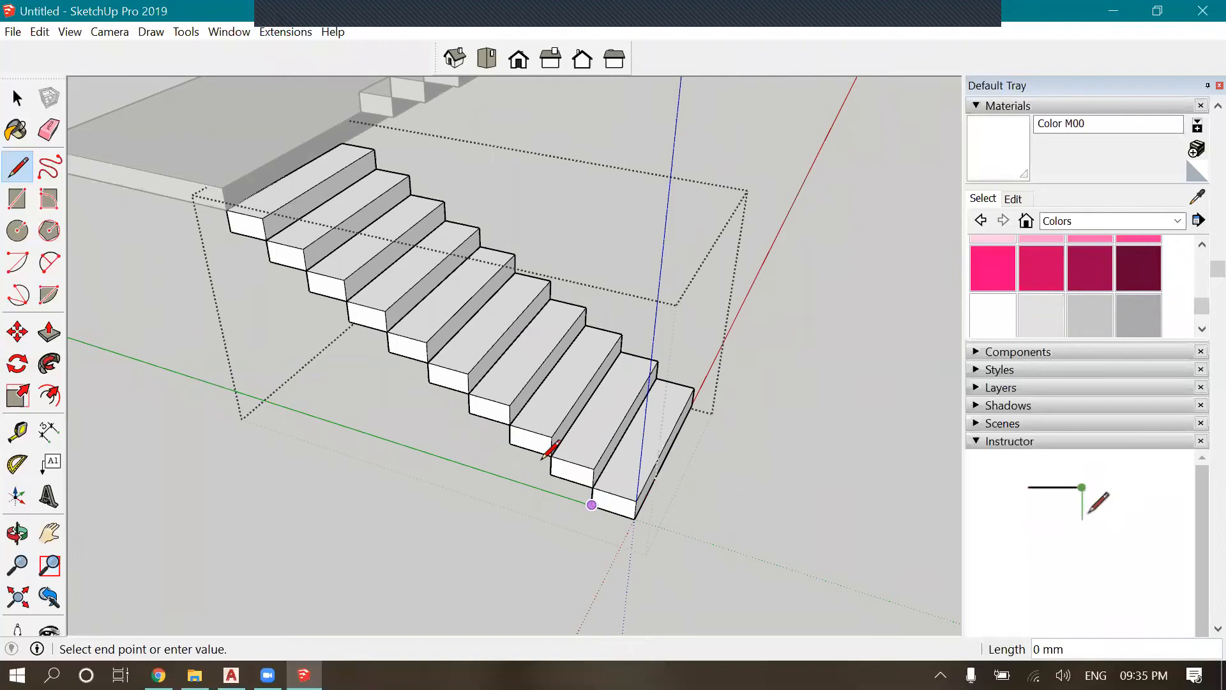
scroll(544, 458, "up", 2)
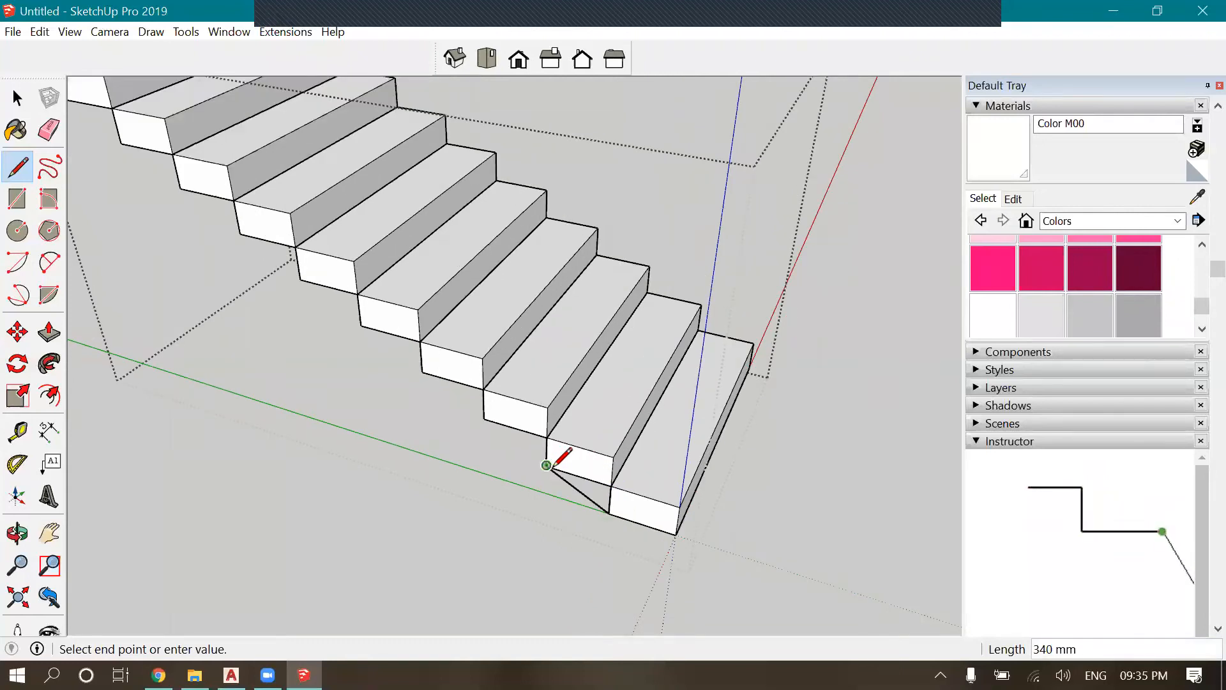
key("Escape")
key("space")
scroll(481, 541, "down", 4)
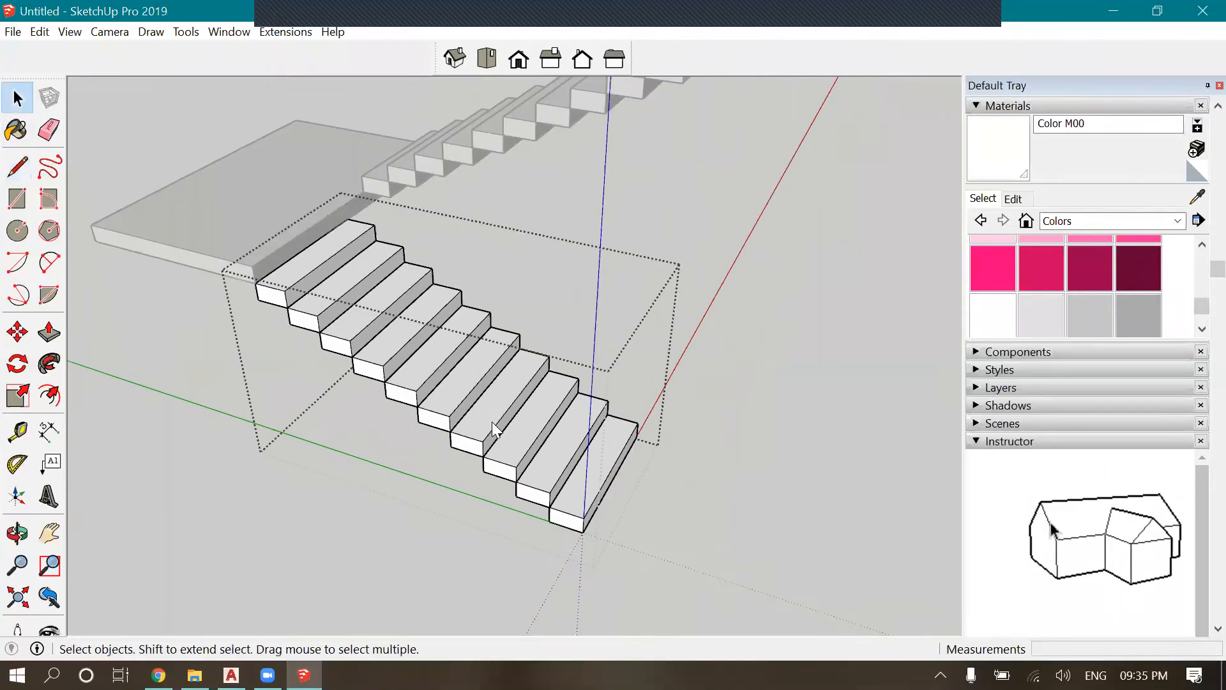
Explode the copied lower flight's group into its individual steps
right_click(610, 373)
left_click(611, 354)
left_click(536, 425)
Select the two lowest steps of the copied lower flight and explode them into loose geometry
scroll(569, 555, "up", 3)
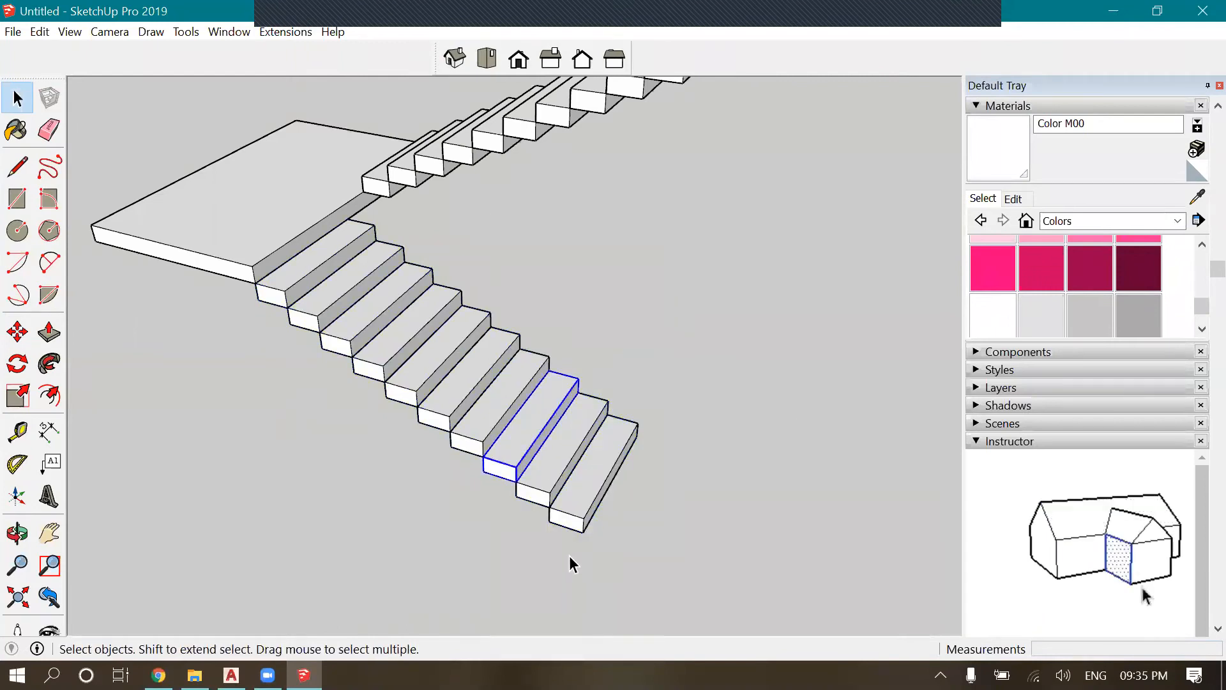
left_click(604, 434)
middle_click_drag(631, 458, 496, 424)
left_click(580, 421, "shift")
left_click(566, 389, "shift")
left_click(620, 459)
left_click(622, 444, "shift")
scroll(646, 466, "up", 2)
right_click(647, 466)
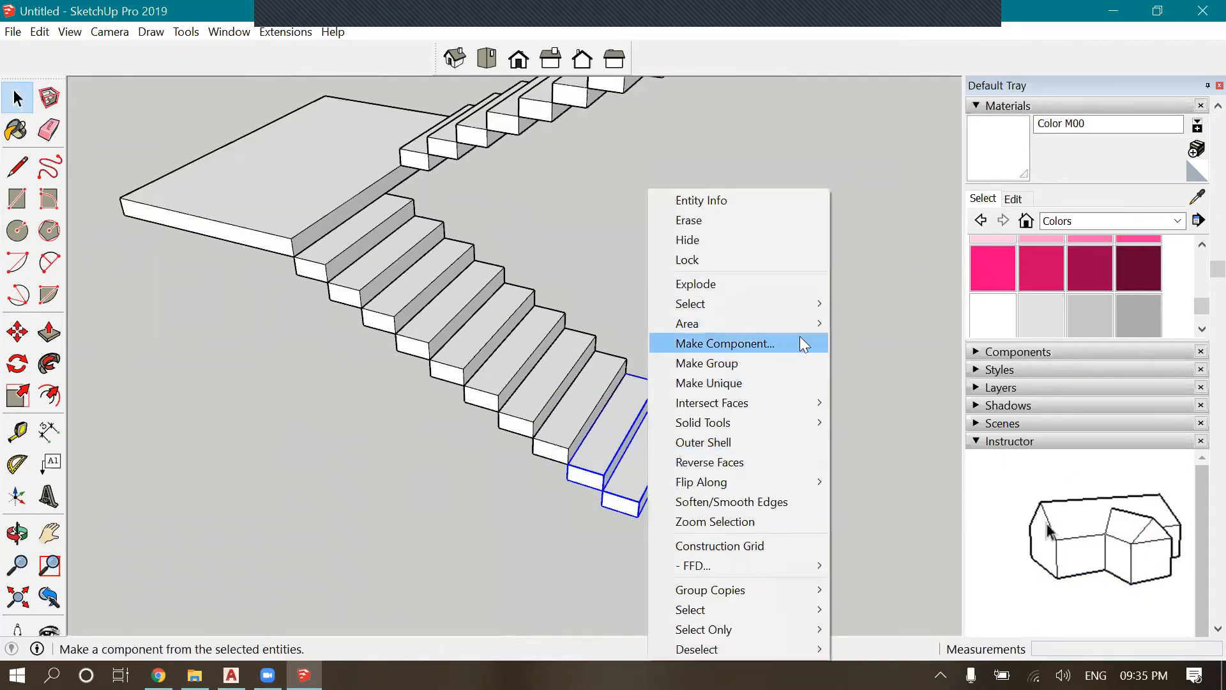
left_click(786, 286)
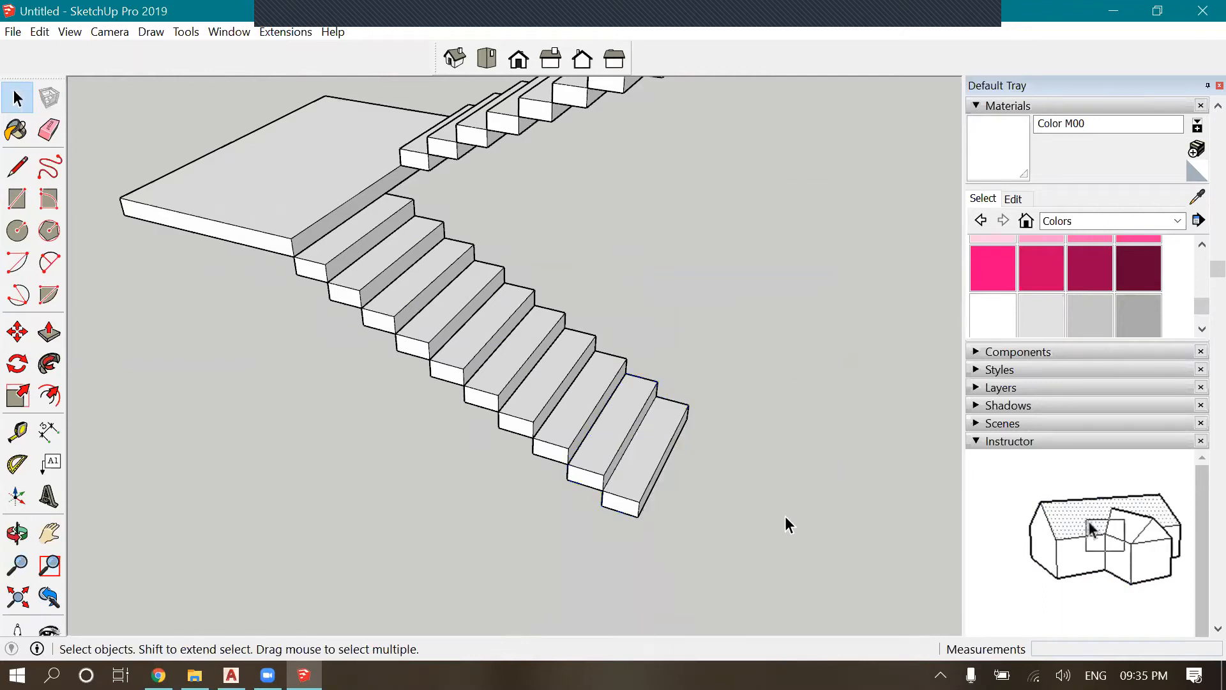
Draw a line joining the bottom corners of the copied flight's two lowest steps to close a triangular side face
scroll(633, 509, "up", 5)
left_click(16, 170)
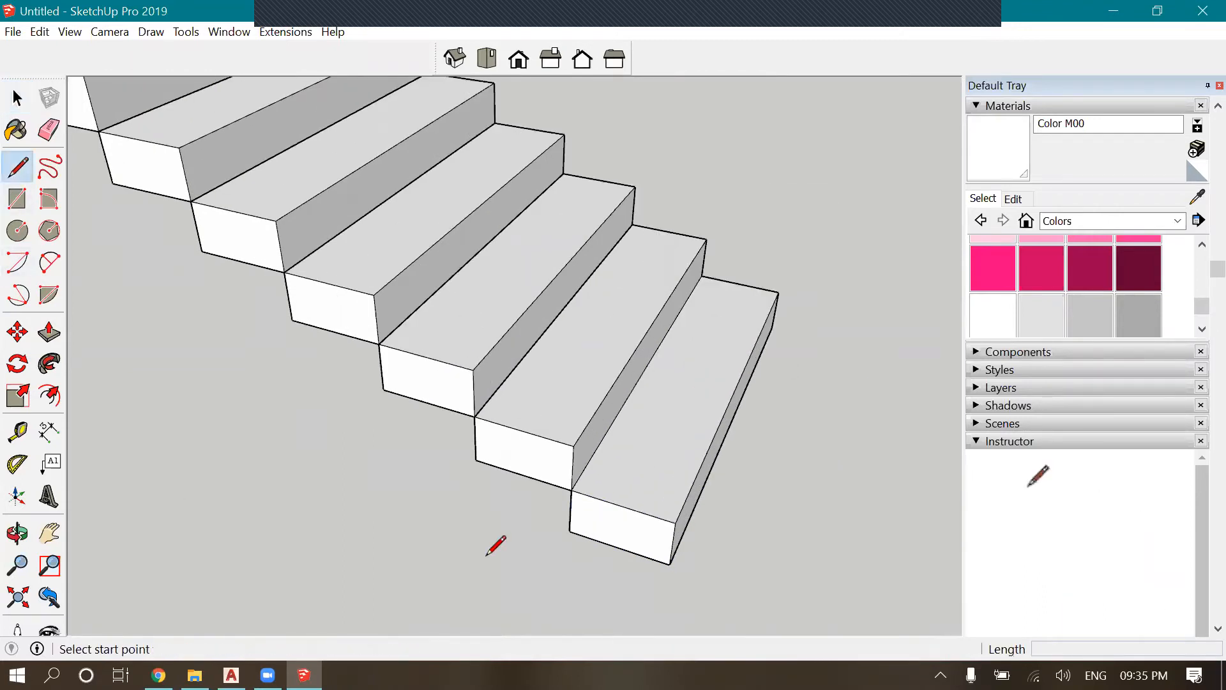
left_click(569, 530)
left_click(475, 460)
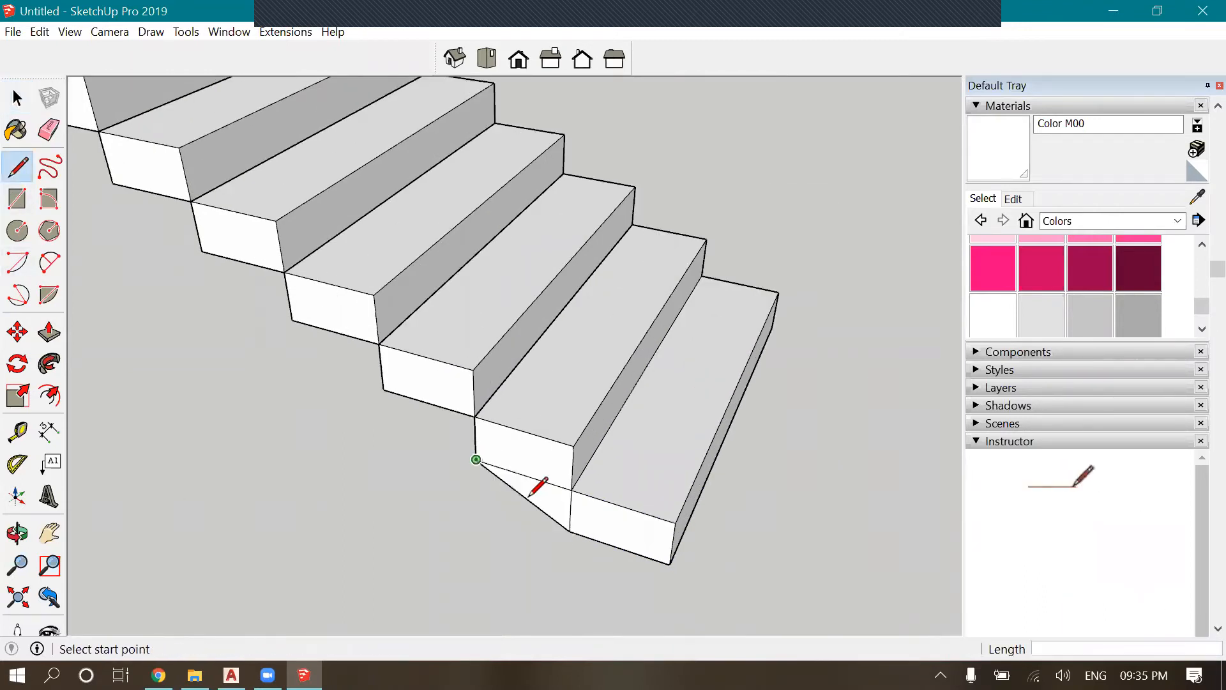
Examine the undersides of both flights and the landing of the original staircase inside the building
scroll(554, 519, "down", 2)
left_click(17, 532)
left_click_drag(474, 557, 472, 397)
scroll(179, 326, "down", 2)
left_click_drag(560, 422, 649, 347)
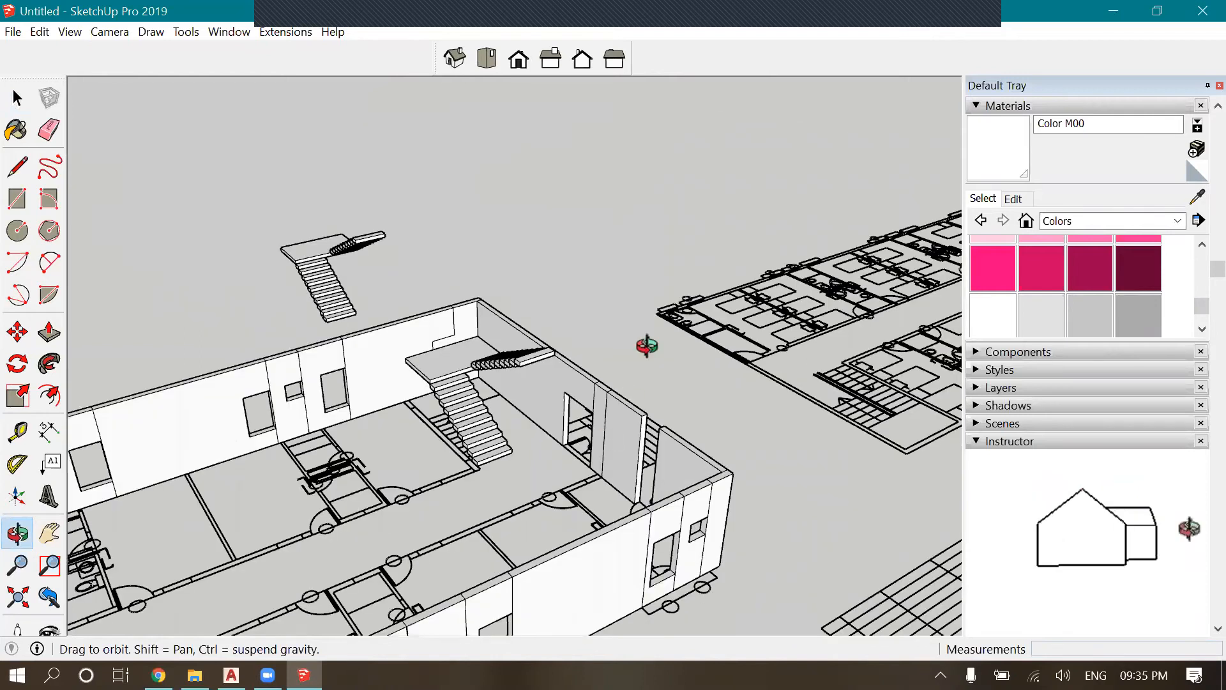
scroll(615, 415, "up", 4)
scroll(473, 515, "down", 3)
left_click_drag(473, 516, 533, 281)
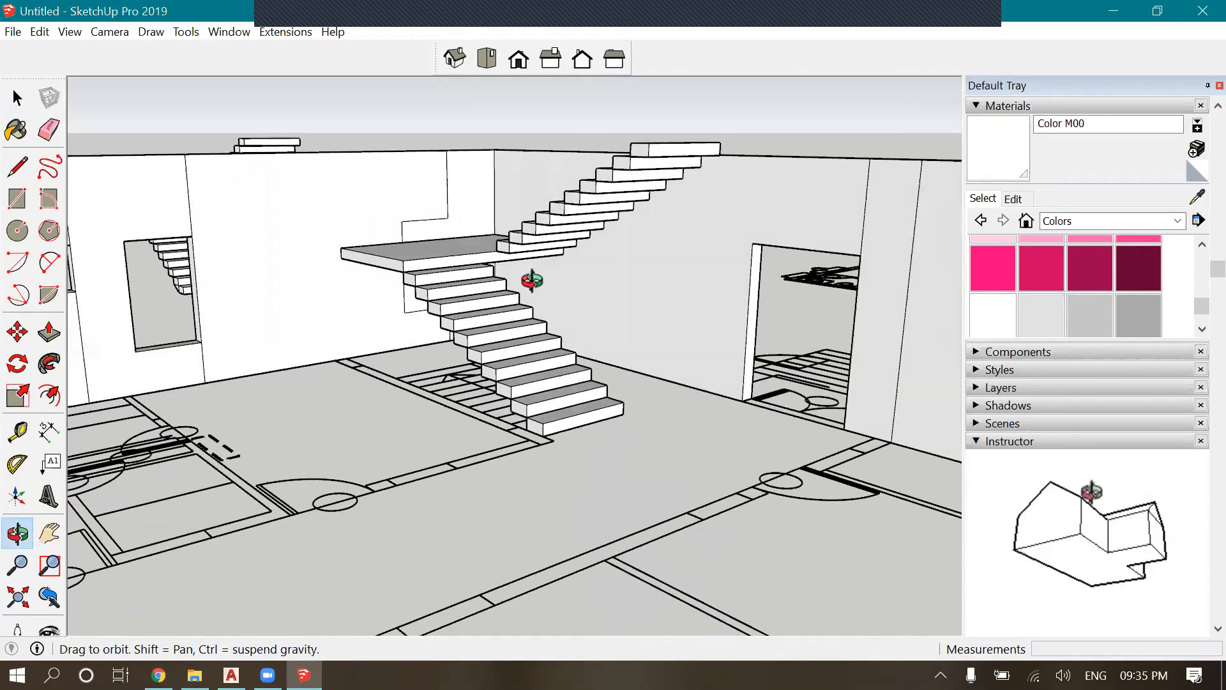
scroll(709, 364, "up", 3)
left_click_drag(709, 364, 783, 168)
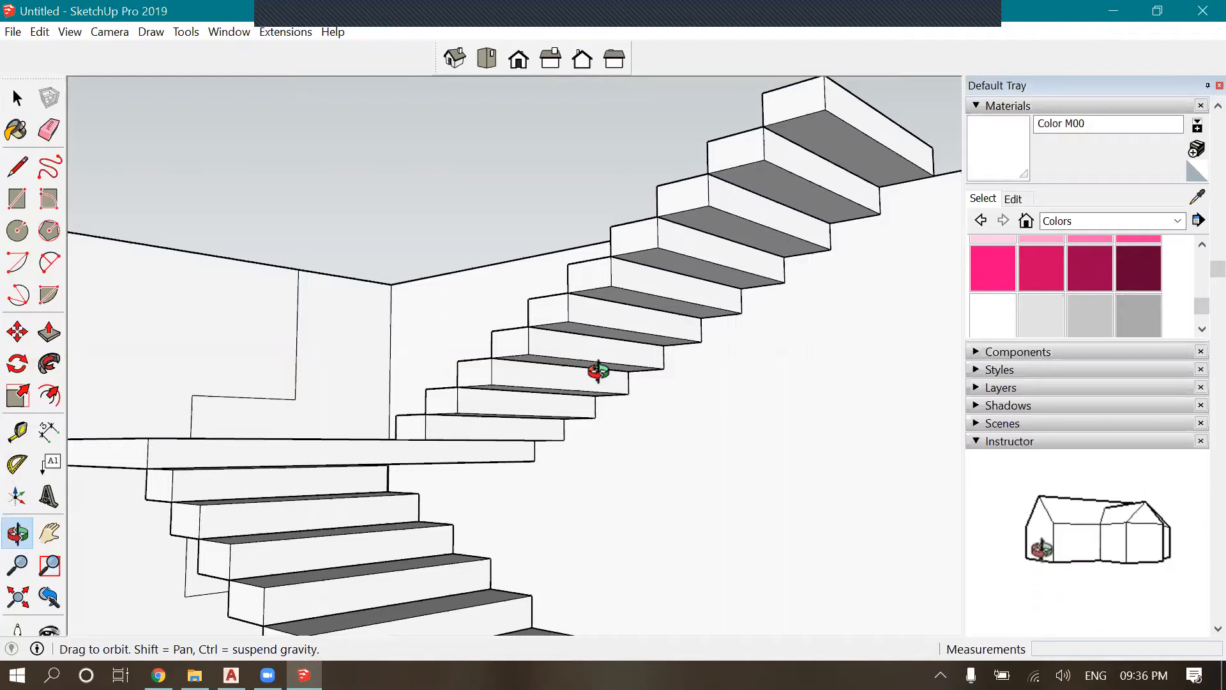
left_click_drag(599, 406, 318, 460)
Push/Pull the triangular face under the copied flight's second step across the stair width, about 1350 mm
scroll(416, 435, "up", 8)
left_click_drag(415, 434, 557, 287)
scroll(458, 408, "up", 4)
left_click(50, 331)
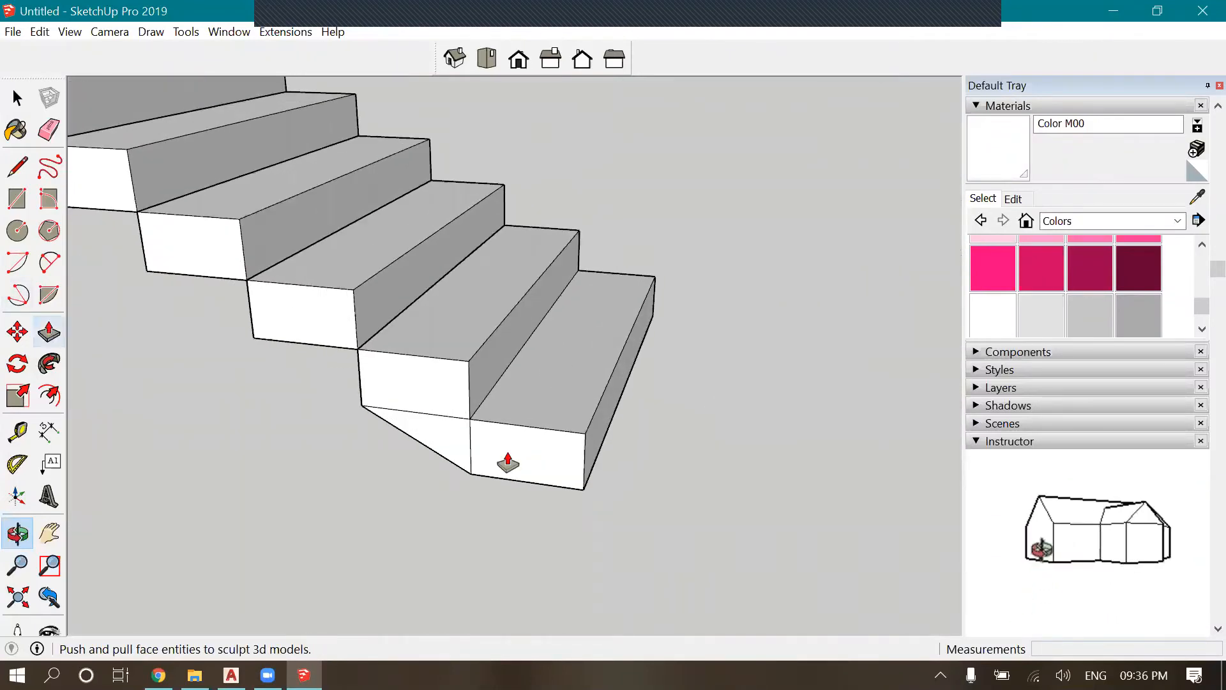
left_click(458, 452)
left_click(655, 323)
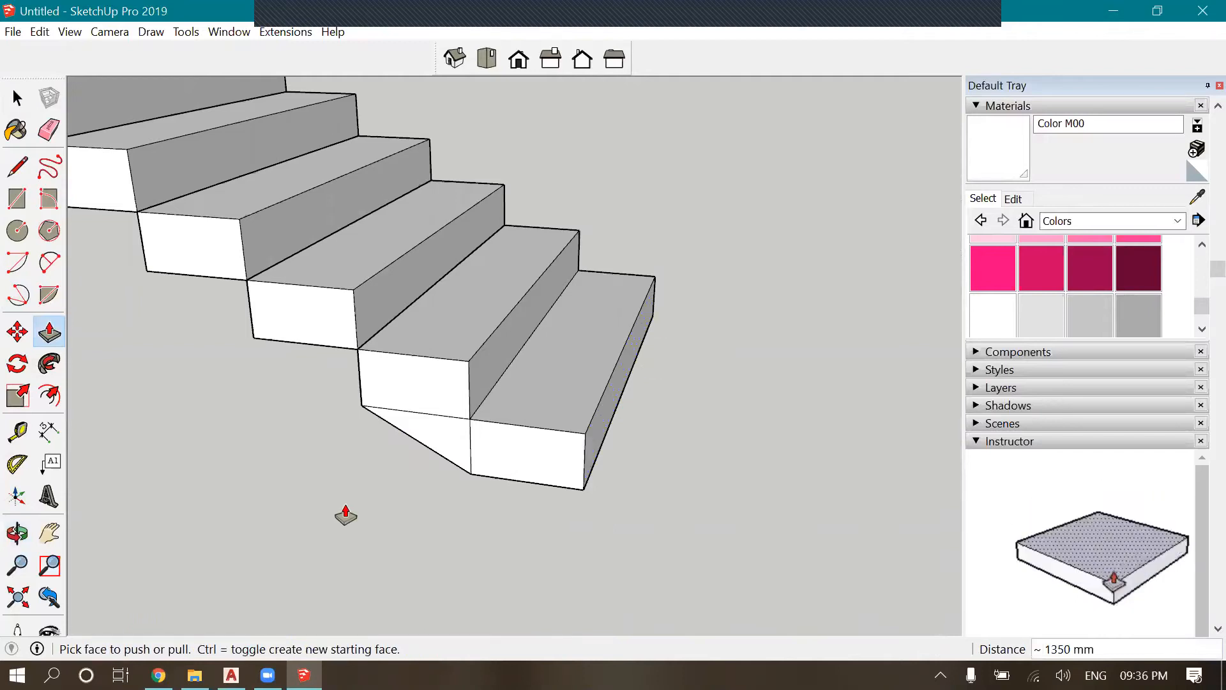
Erase the edge separating the triangular infill from the steps on the far side of the copied flight
scroll(305, 541, "down", 3)
left_click(18, 533)
mouse_move(235, 533)
left_mouse_down()
mouse_move(233, 488)
mouse_move(643, 375)
mouse_move(635, 343)
left_mouse_up()
scroll(635, 342, "up", 5)
left_click(50, 129)
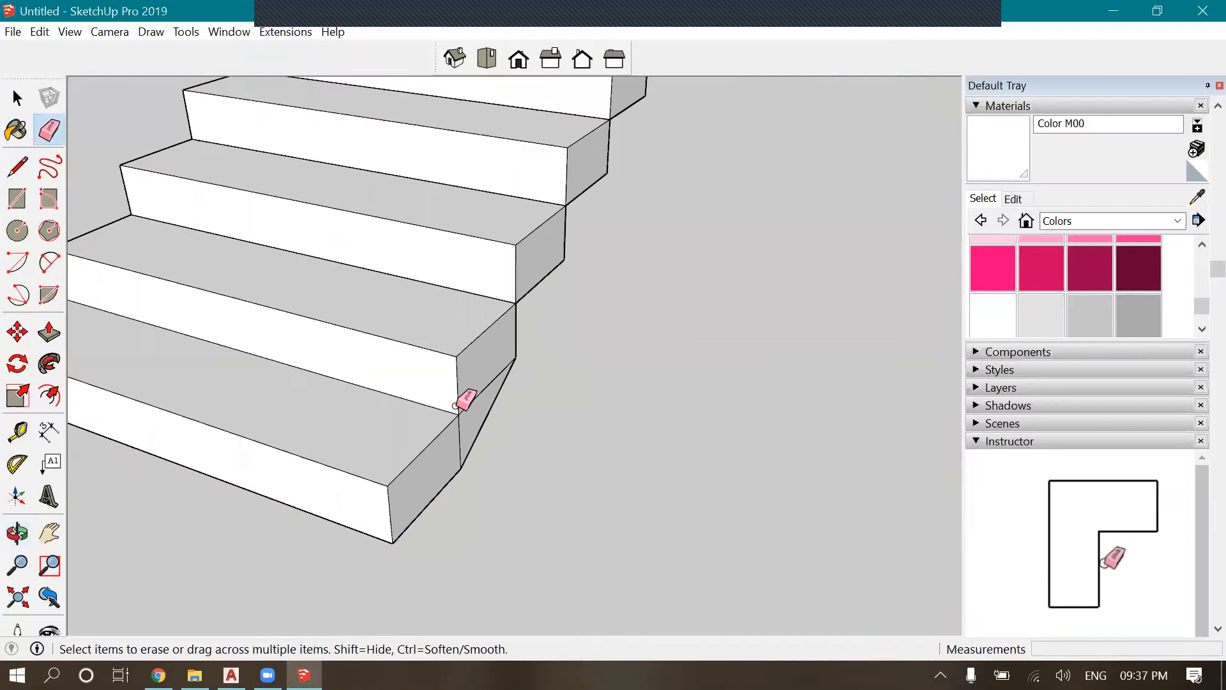
scroll(460, 403, "up", 2)
left_click(459, 428)
scroll(556, 455, "down", 3)
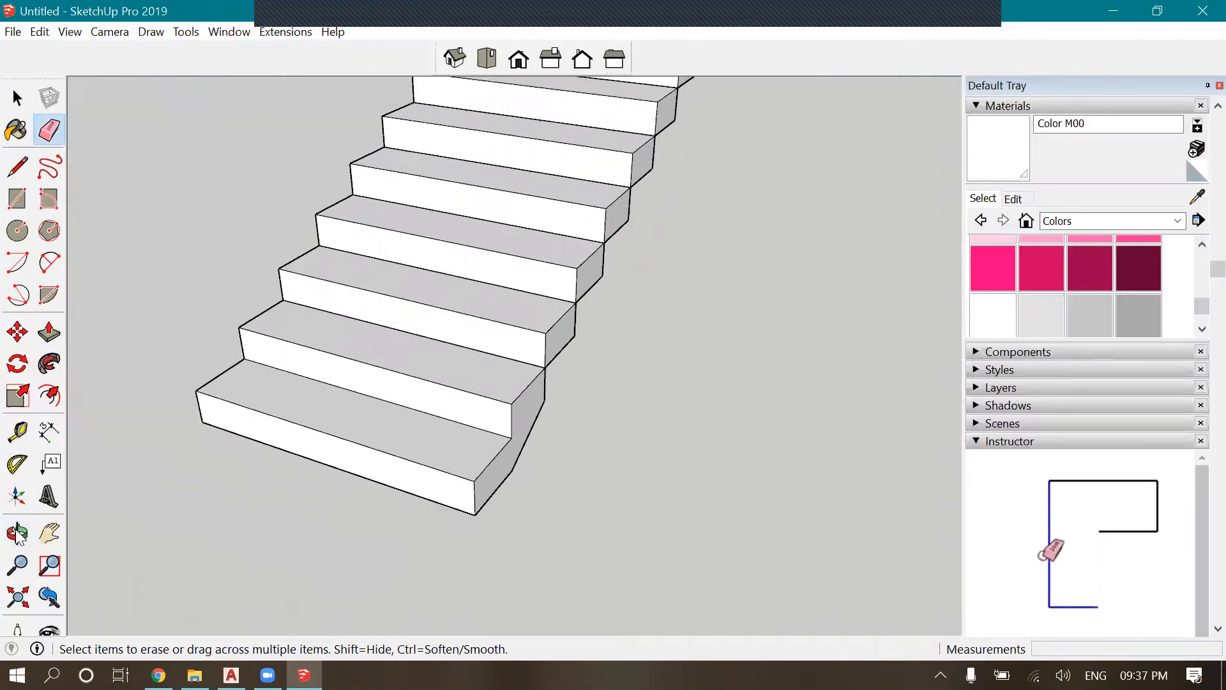
Erase the edges separating the triangular infill from the two lowest steps on the copied flight's other side
key("o")
left_click_drag(543, 424, 332, 486)
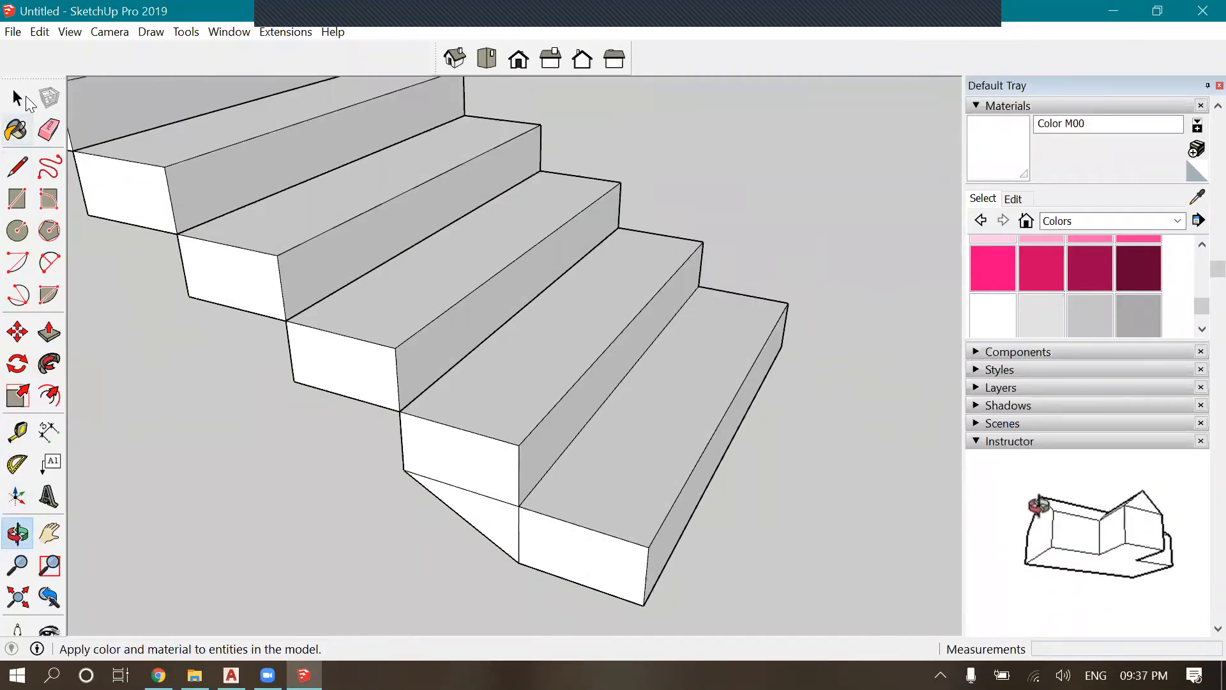
left_click(17, 97)
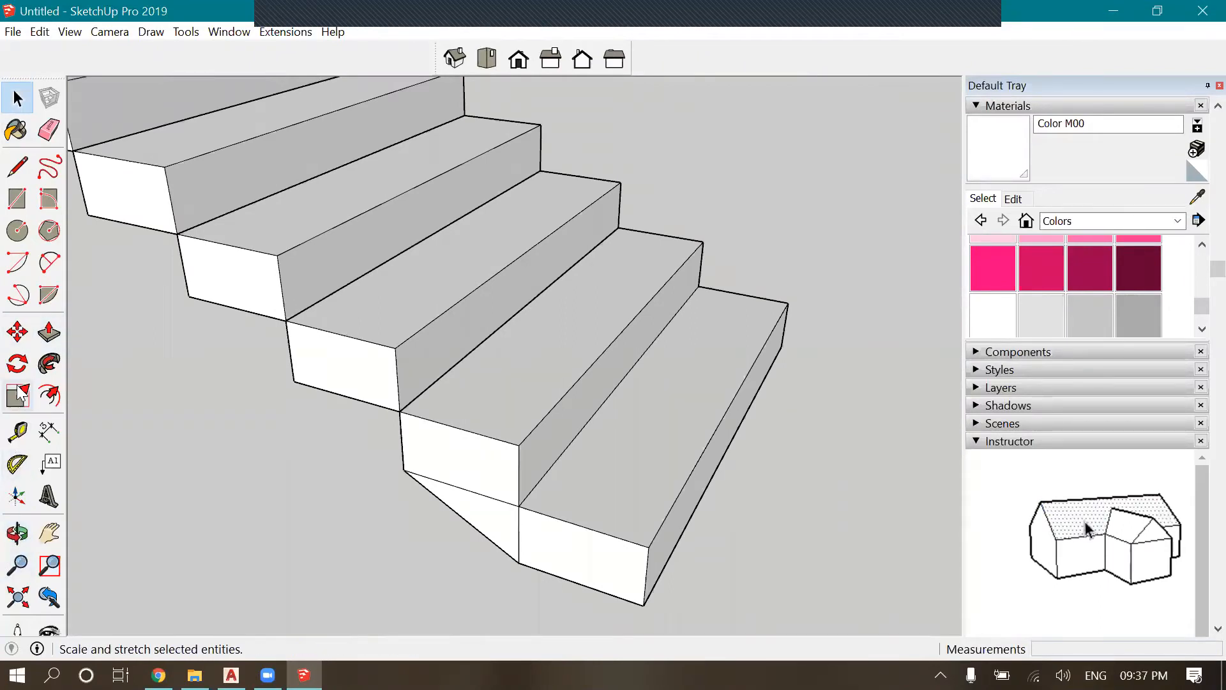
key("m")
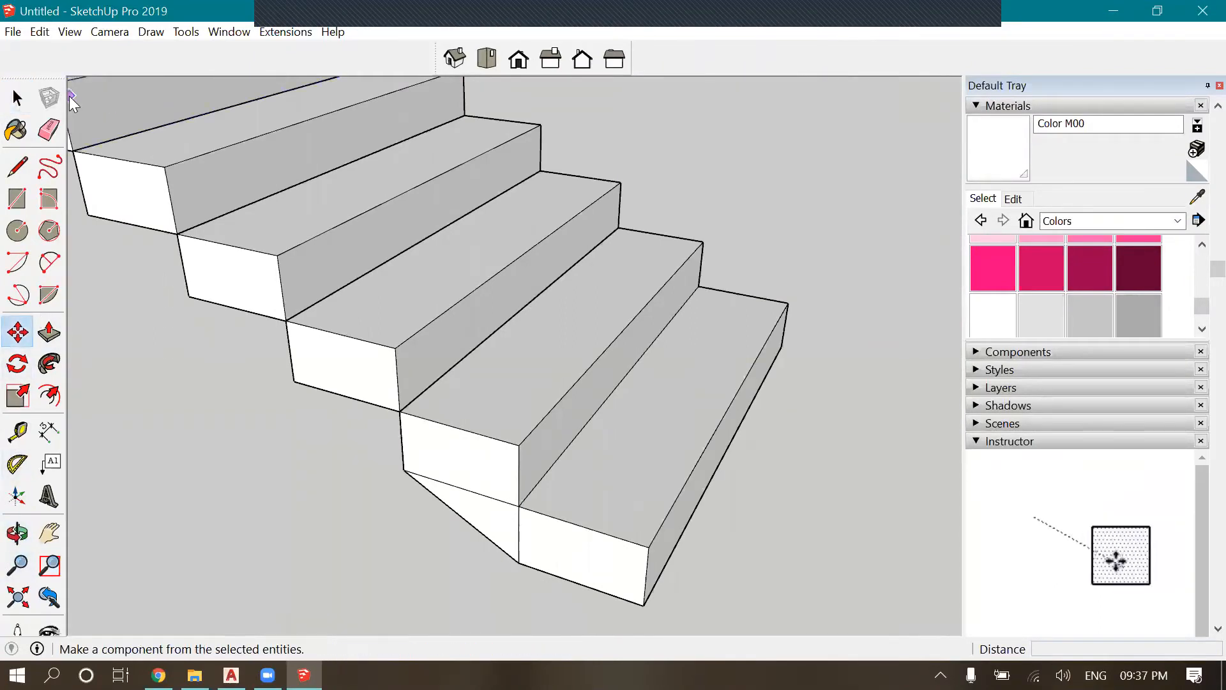
left_click(49, 129)
left_click(490, 497)
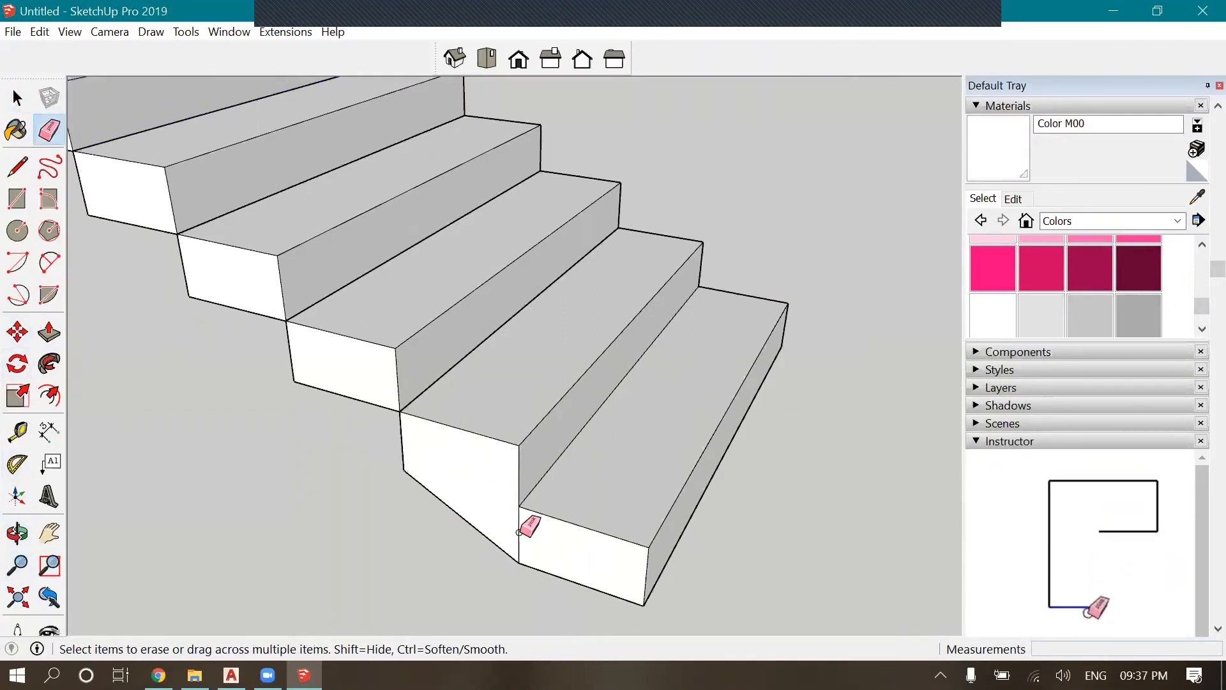
key("space")
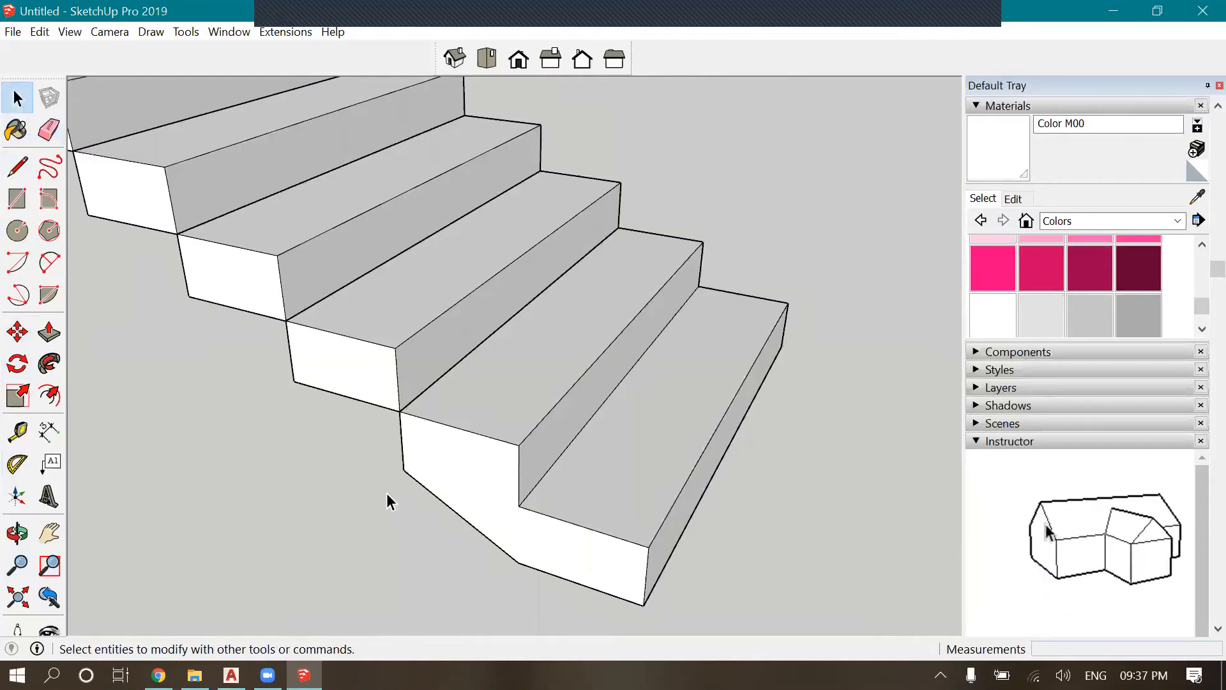
scroll(386, 493, "up", 3)
scroll(285, 340, "down", 3)
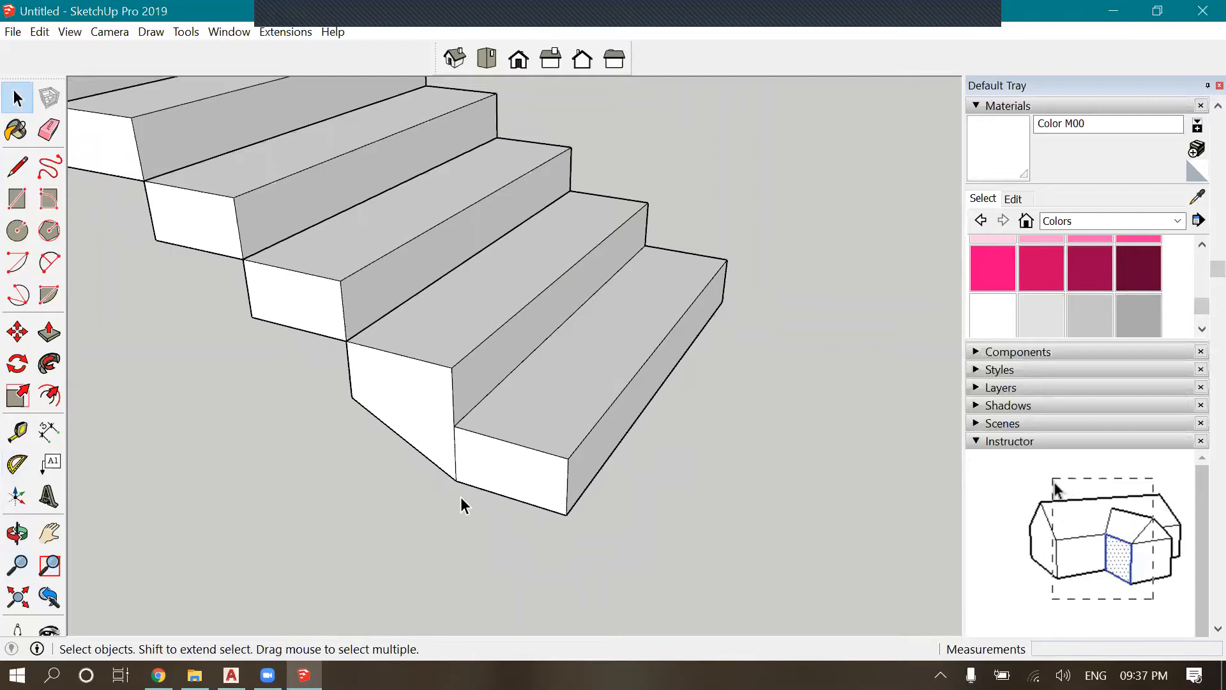
scroll(460, 493, "down", 2)
scroll(375, 387, "down", 2)
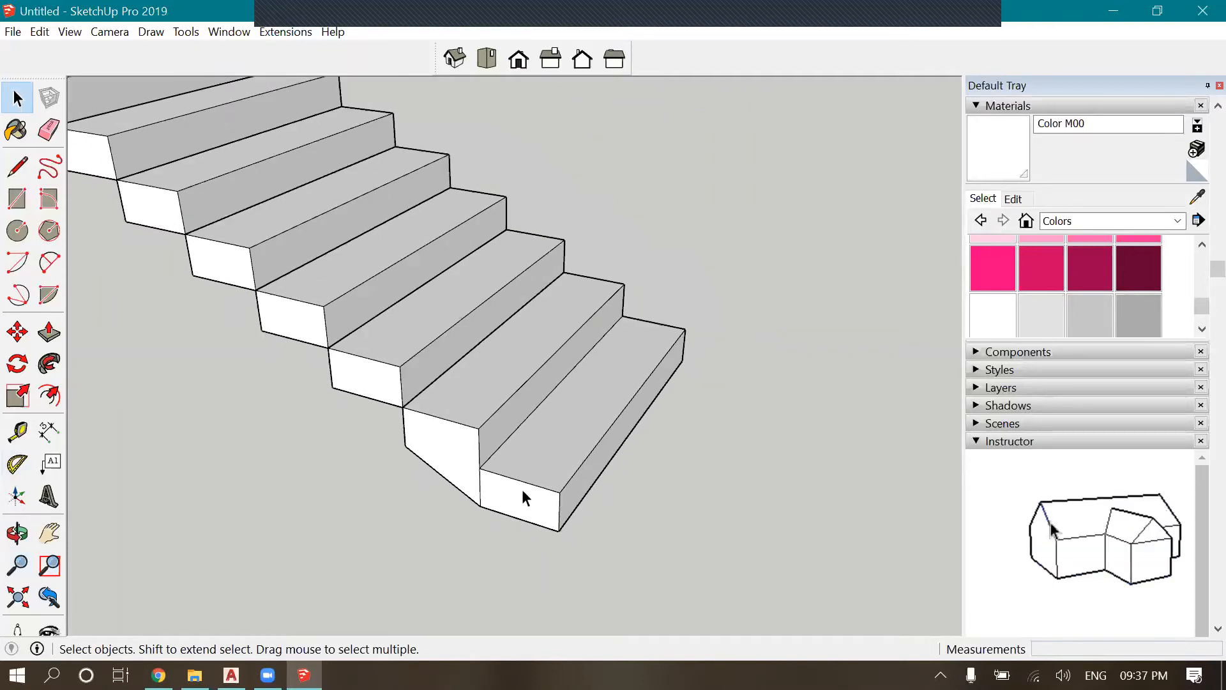
left_click(518, 491)
left_click(442, 443)
scroll(422, 399, "up", 4)
left_click(434, 519)
scroll(465, 405, "down", 2)
left_click(466, 405)
left_click(352, 438)
scroll(447, 435, "down", 3)
left_click(424, 429)
scroll(424, 429, "down", 2)
scroll(365, 300, "down", 2)
scroll(220, 121, "down", 1)
Select the eight plain steps above the modified pair in the copied lower flight and delete them
left_click(230, 135)
left_click(193, 167)
left_click(205, 126)
left_click(226, 160, "shift")
left_click(253, 197, "shift")
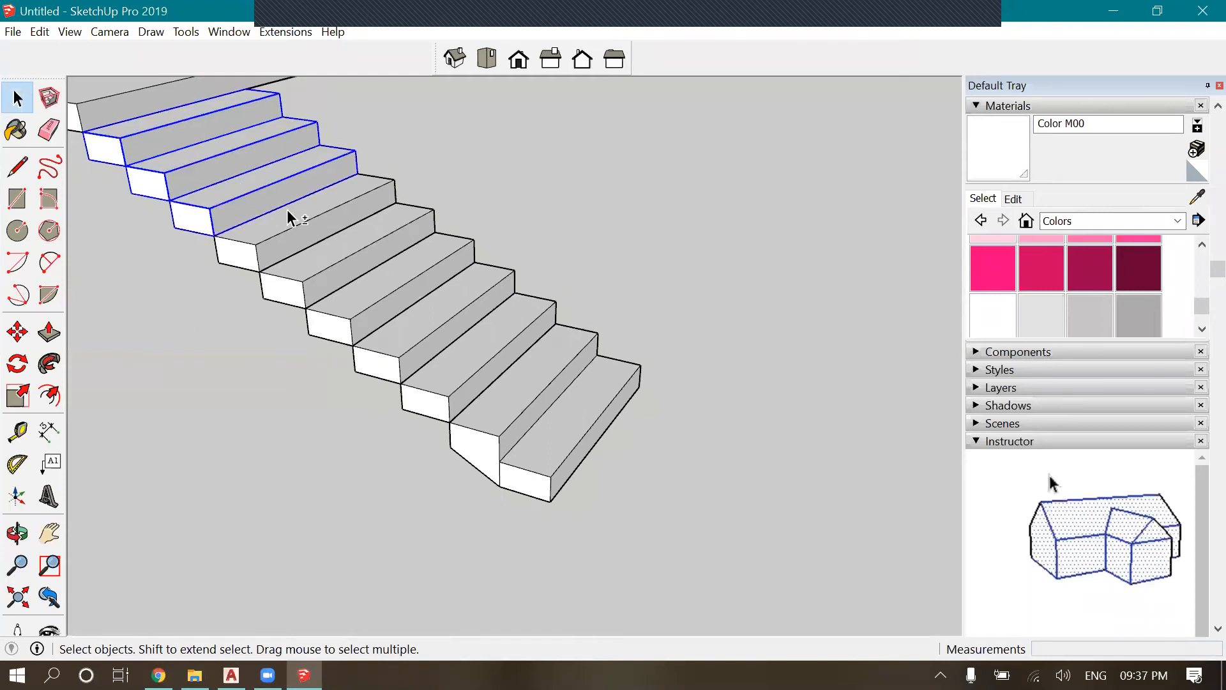
left_click(327, 252, "shift")
left_click(497, 378, "shift")
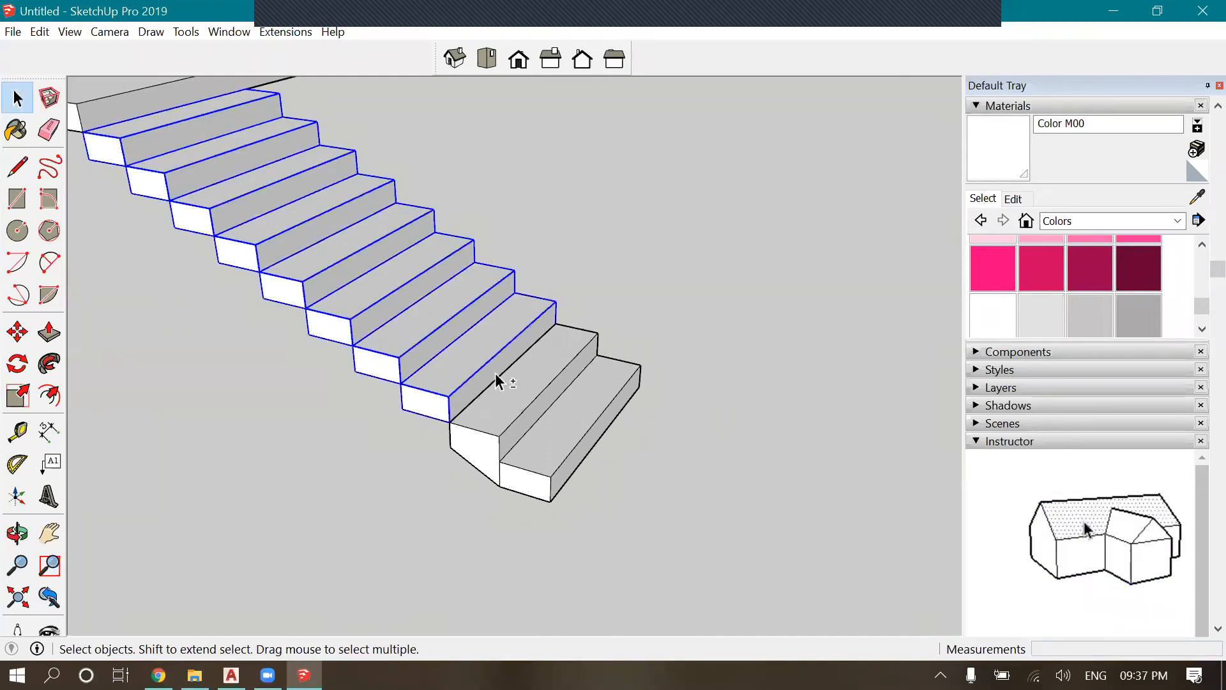
key("Delete")
Push the lowest step's top face down 160 mm to remove that step and leave only the sloped-bottom one
scroll(473, 455, "up", 3)
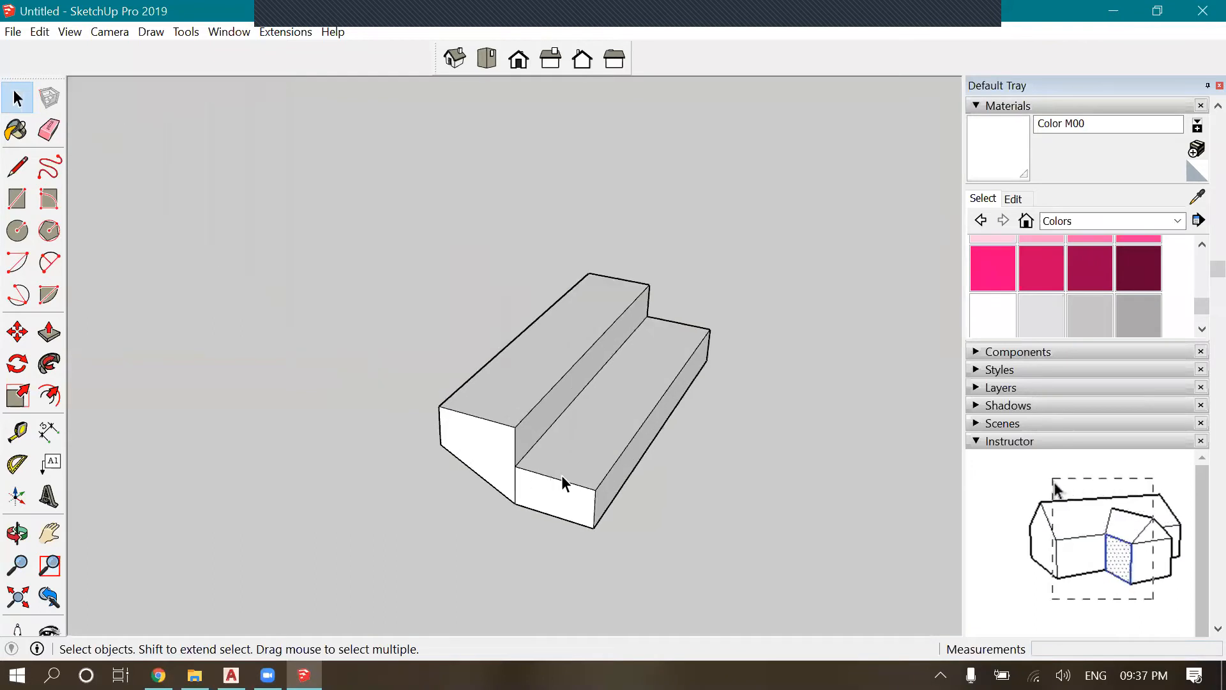
left_click(49, 331)
left_click(591, 497)
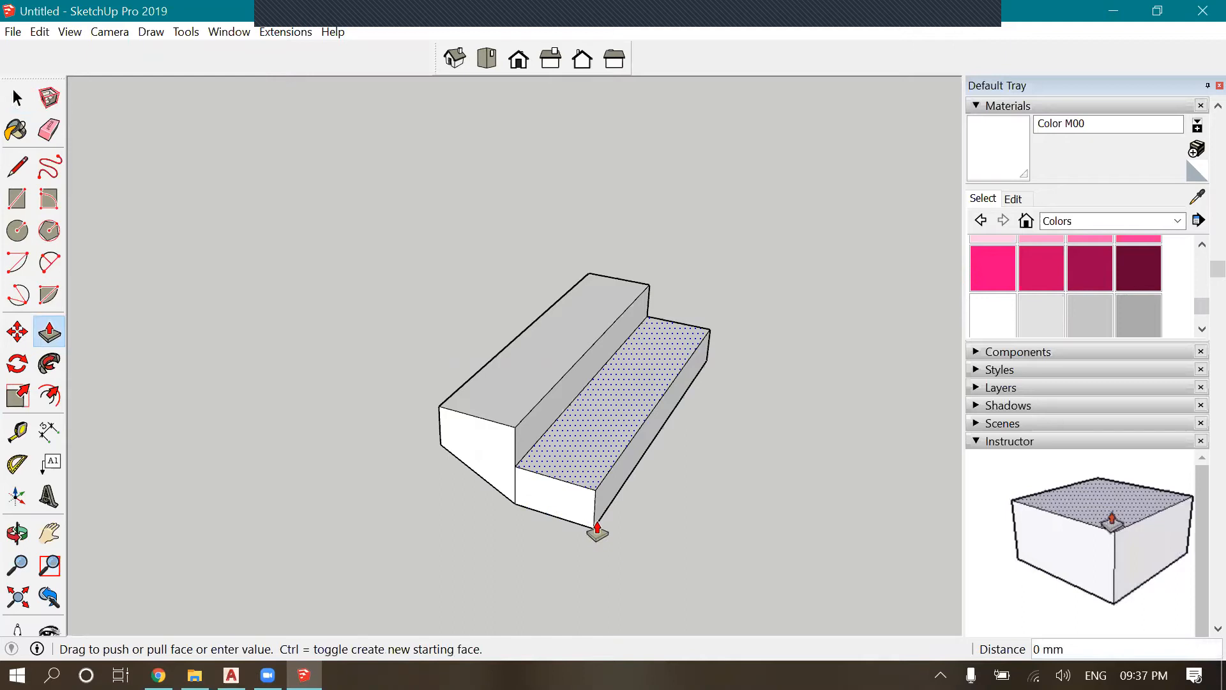
left_click(594, 536)
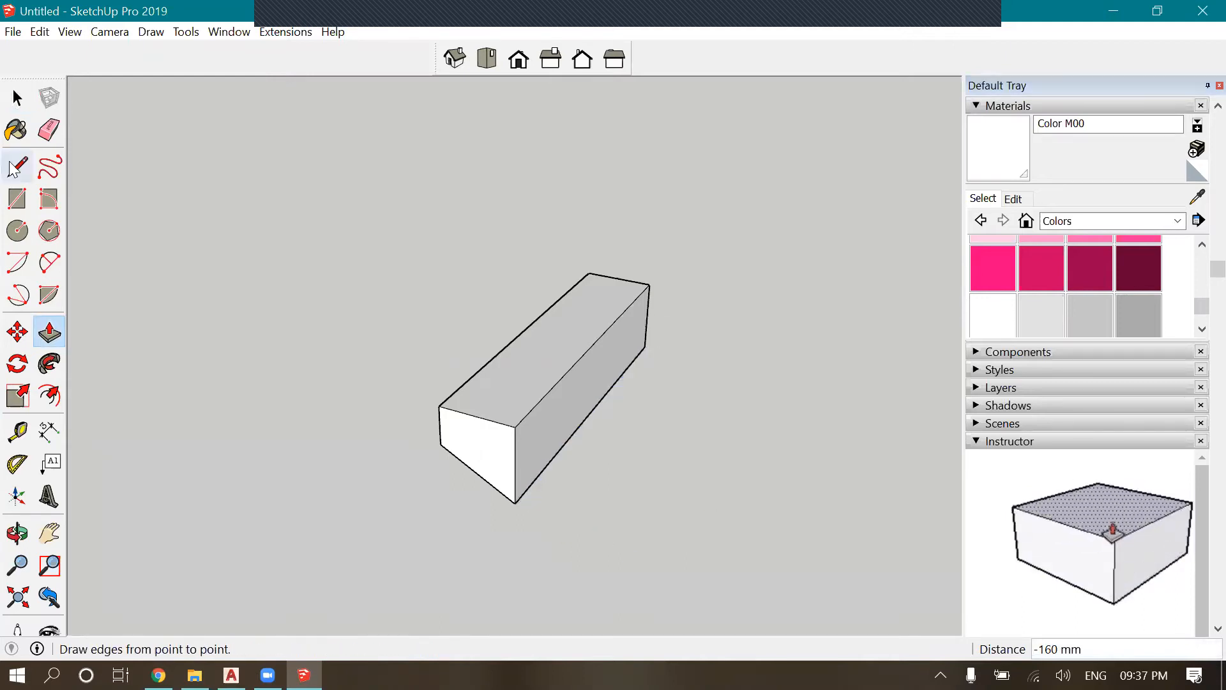
Select all of the sloped-bottom step's geometry and make it a group
key("space")
triple_click(545, 429)
right_click(543, 426)
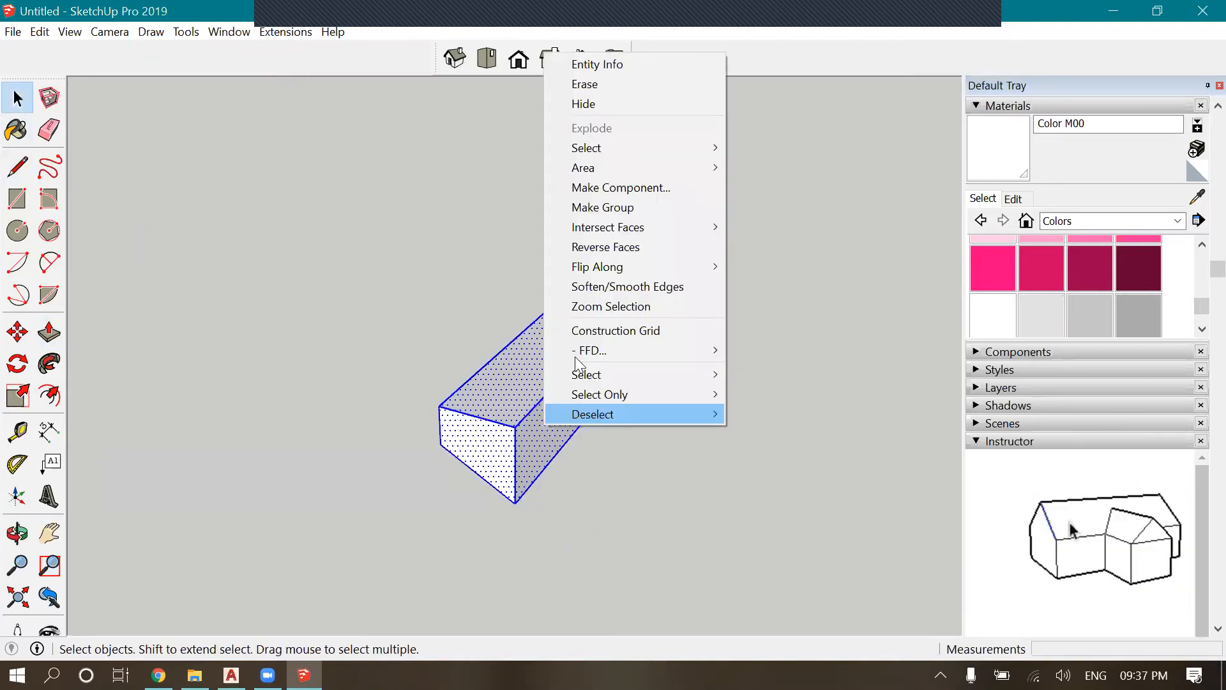
left_click(637, 204)
Copy the sloped step from its lowest corner to its upper sloped corner, 340 mm away, and array it x8 up to the landing
scroll(548, 430, "down", 2)
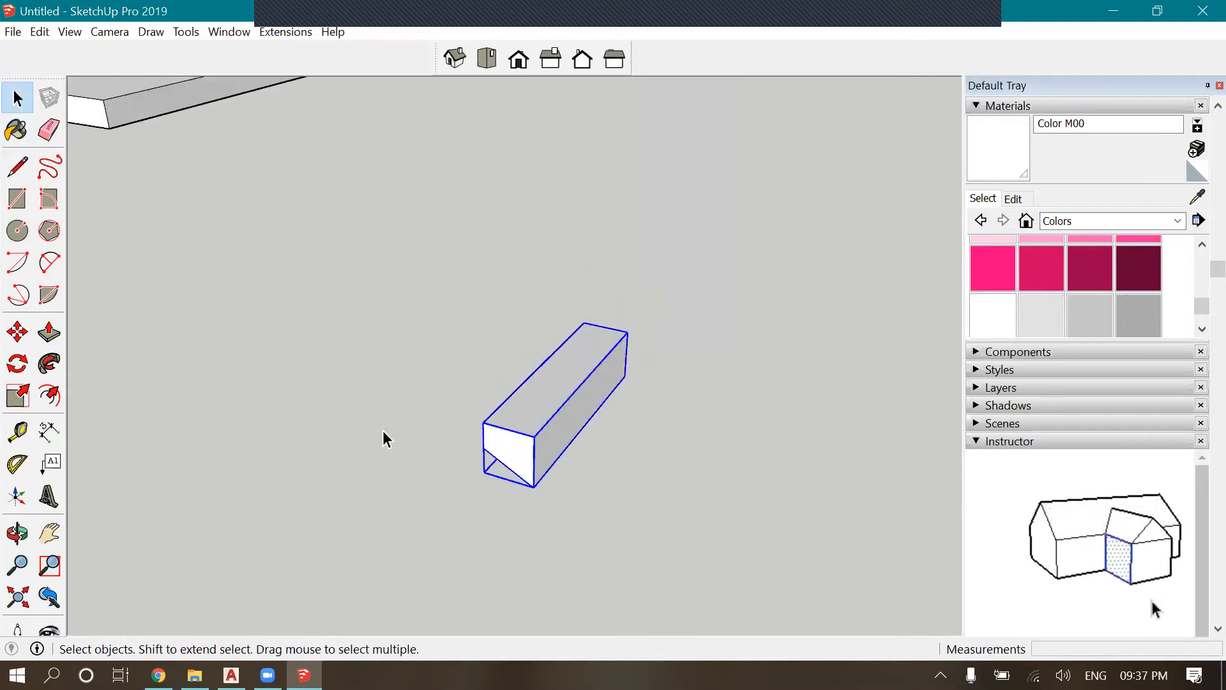
left_click(17, 331)
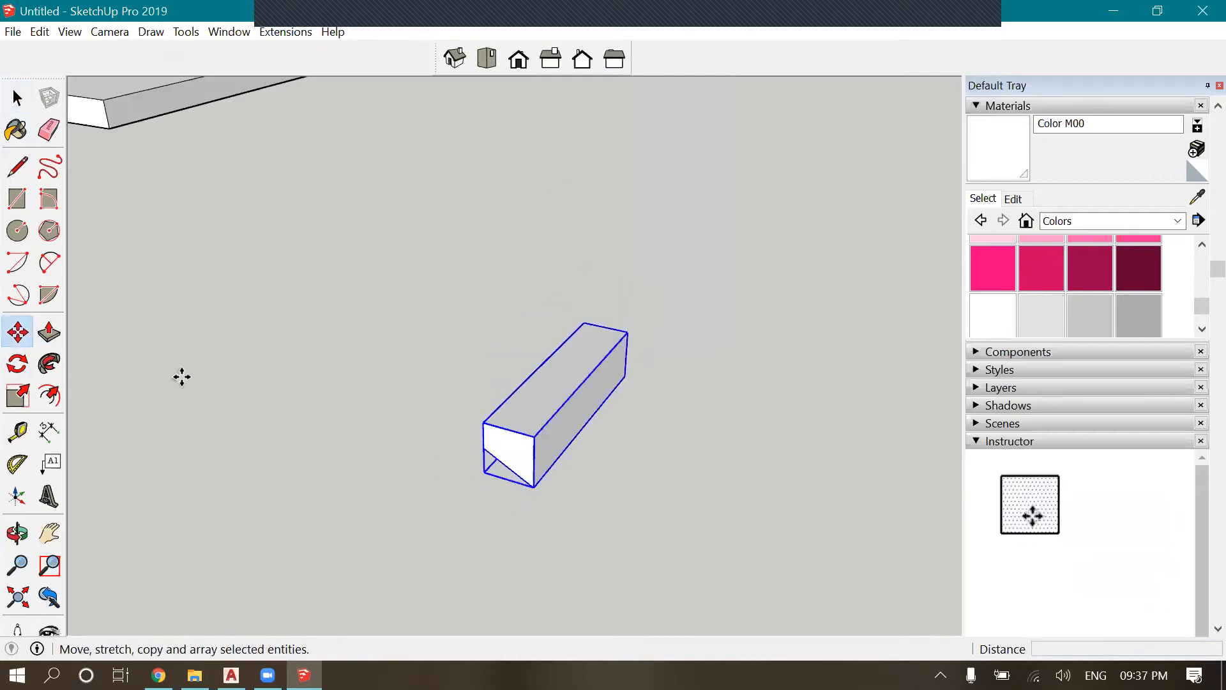
left_click(533, 487)
key("ctrl")
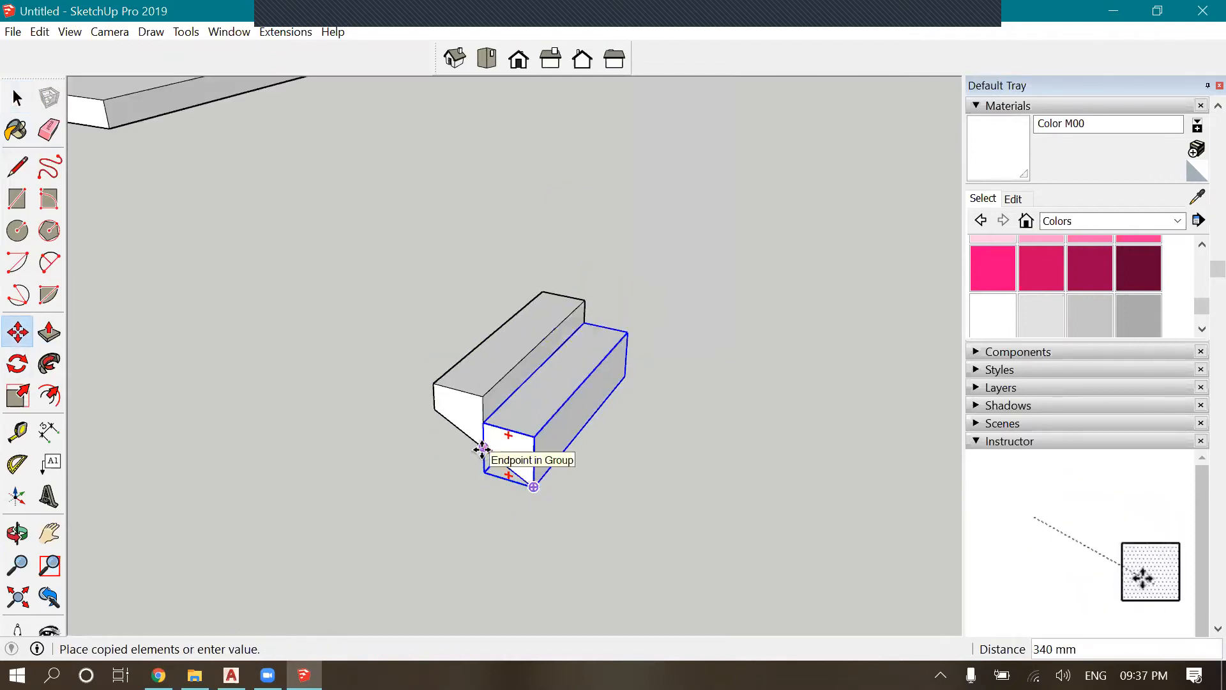
left_click(482, 449)
type("x8")
key("Return")
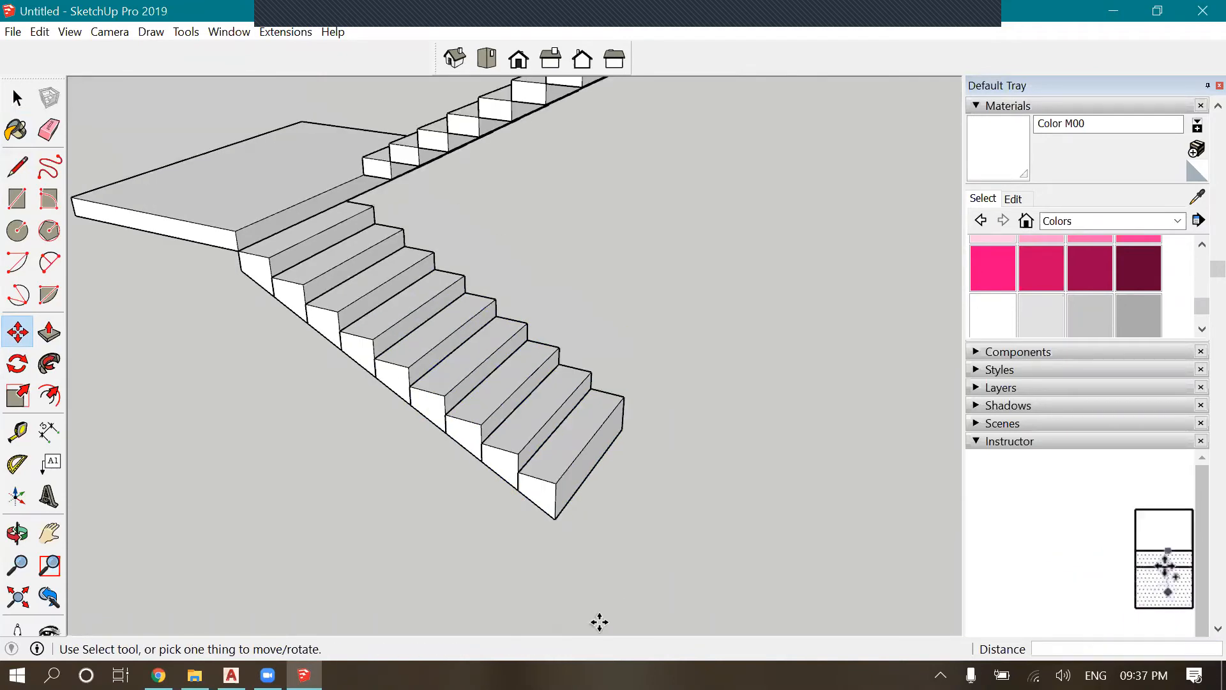
Explode the copied upper flight's group into its individual steps
scroll(581, 507, "up", 2)
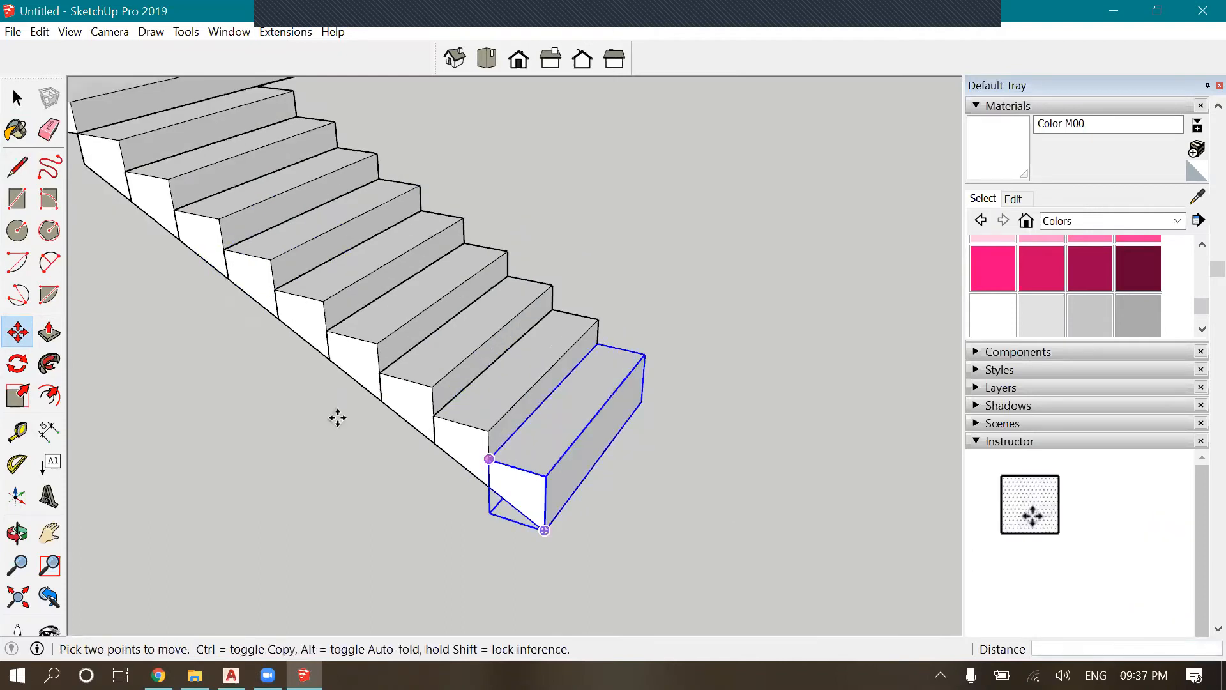
scroll(390, 424, "down", 6)
key("space")
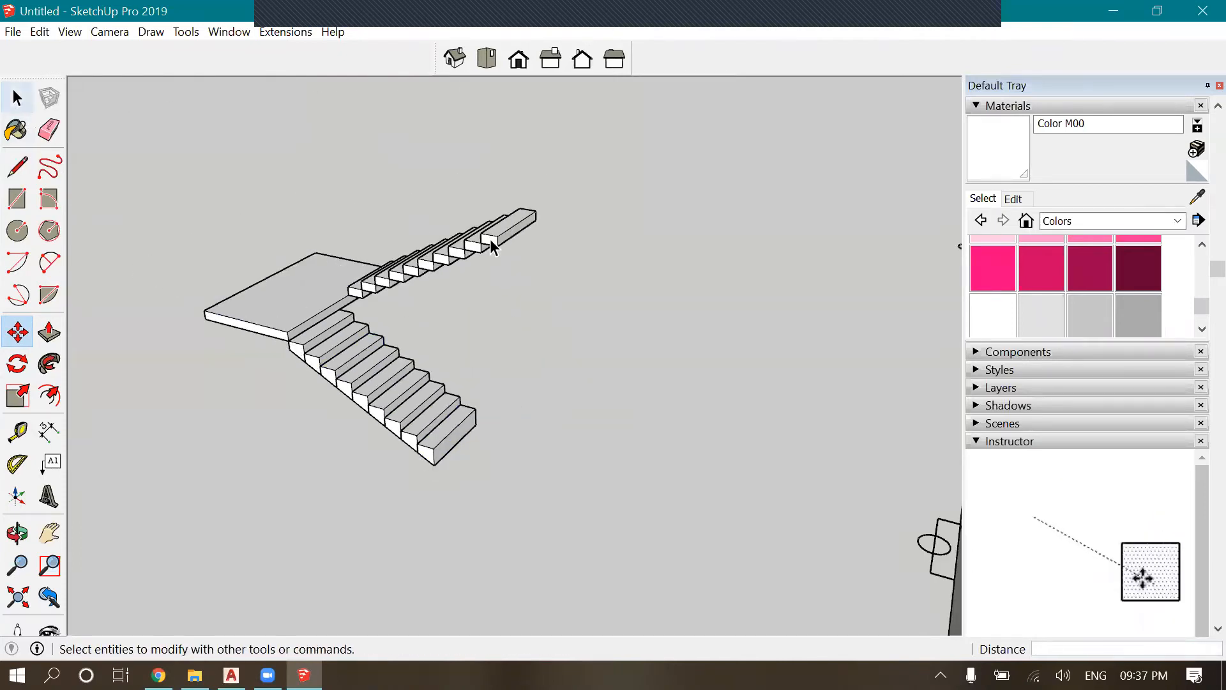
key("space")
scroll(492, 247, "up", 2)
left_click(366, 254)
right_click(520, 223)
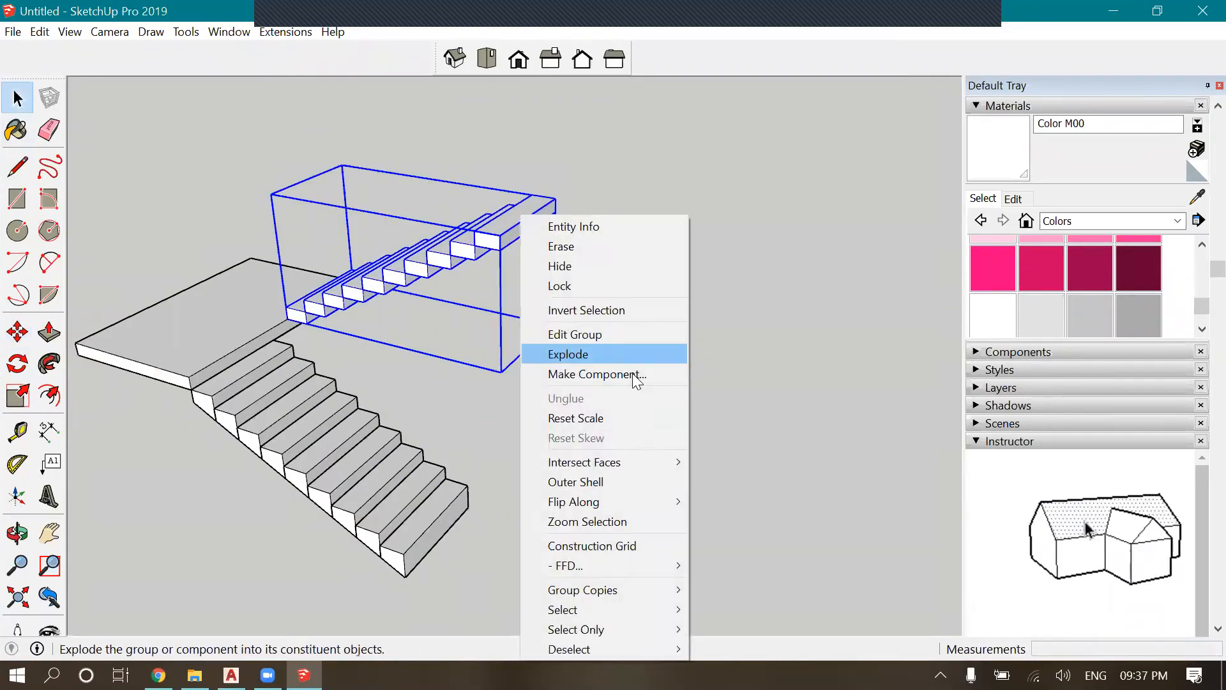
left_click(588, 357)
left_click(523, 115)
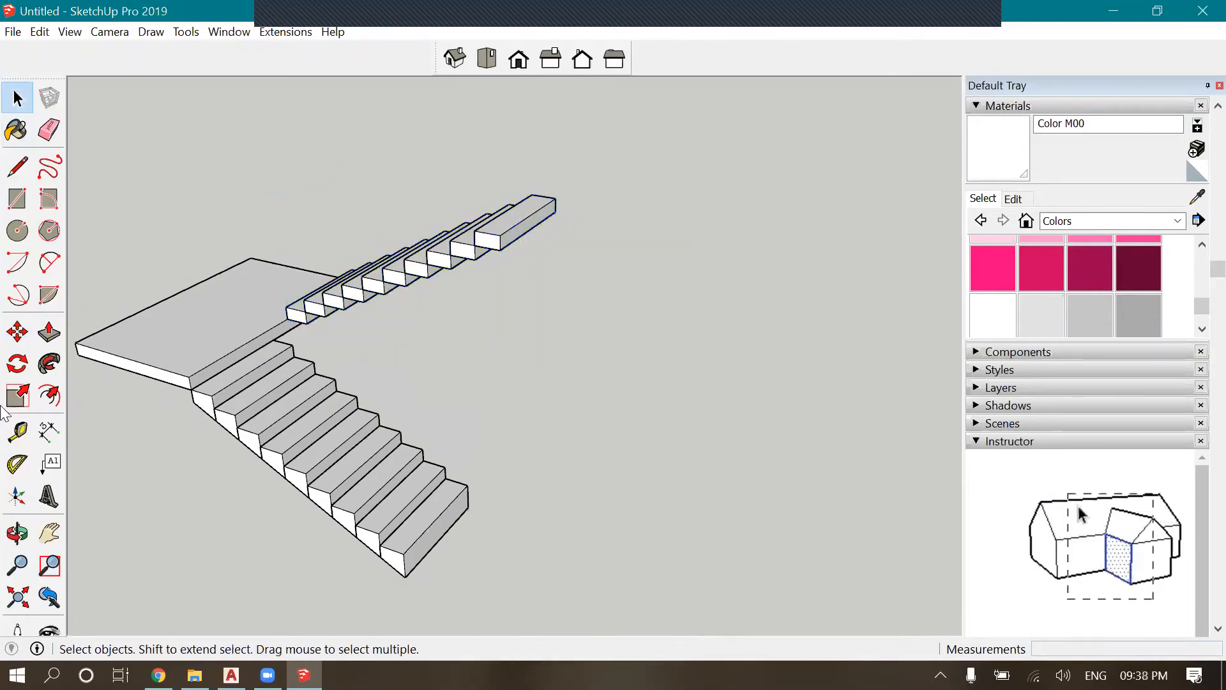
Select the top step of the copied upper flight and copy it by its lower corner at the top of the flight
scroll(409, 242, "up", 2)
left_click(18, 331)
scroll(509, 219, "up", 3)
left_click(508, 219)
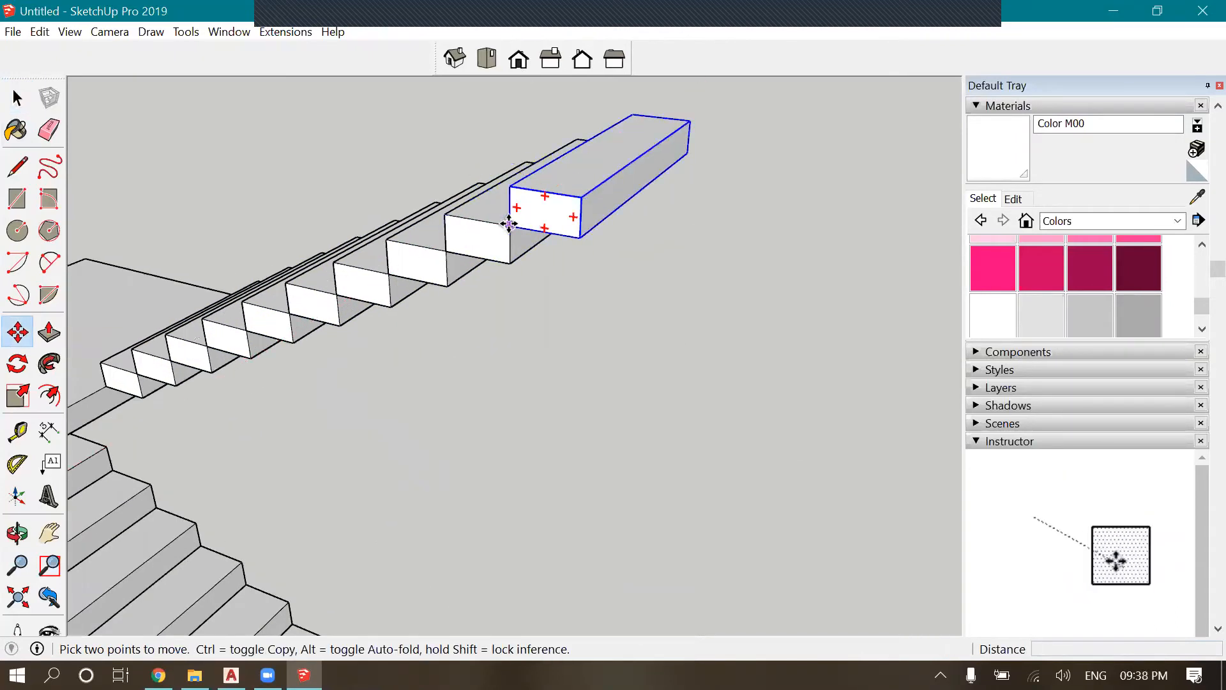
scroll(553, 129, "down", 3)
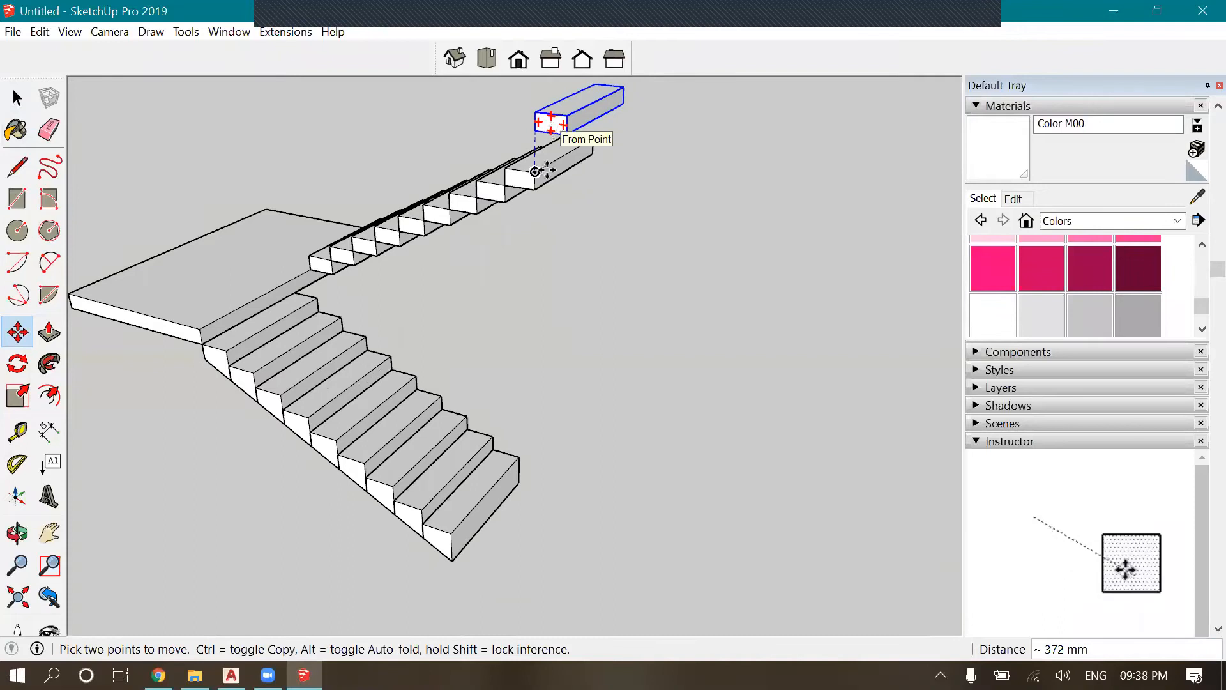
scroll(540, 163, "up", 3)
key("ctrl")
left_click(535, 153)
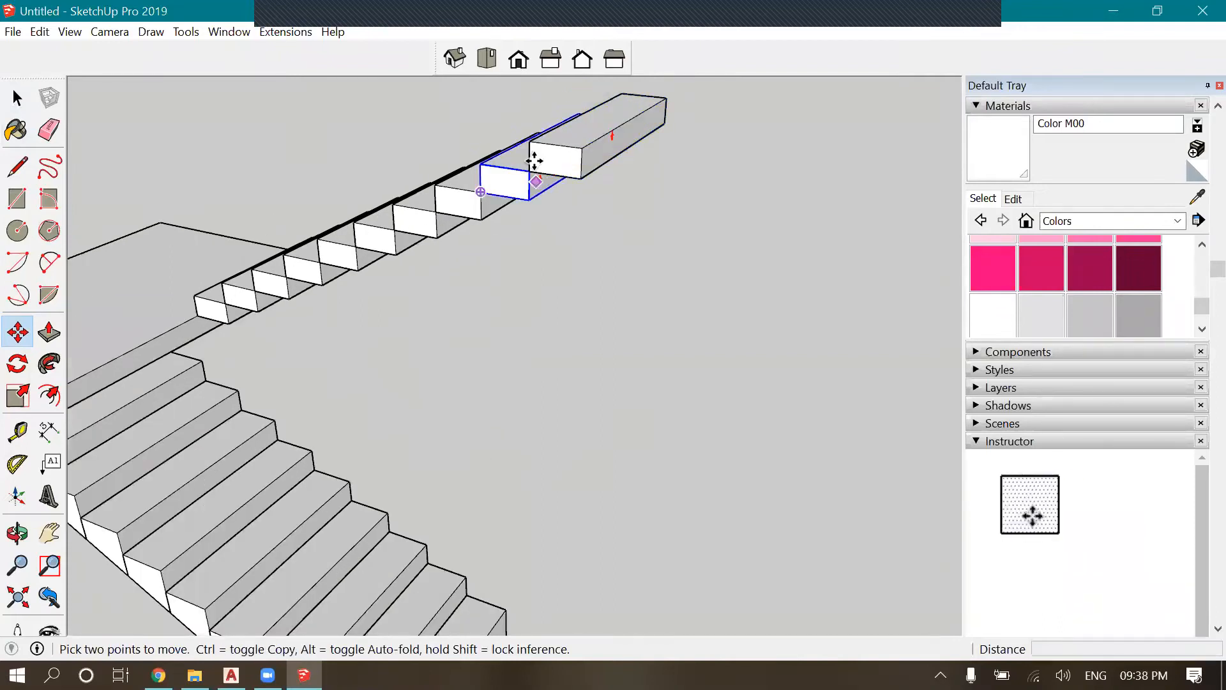
Place a copy of the upper flight's top step at the foot of the lower flight, snapped to the lowest sloped step's bottom corner
scroll(539, 156, "up", 3)
scroll(549, 160, "down", 3)
left_click(534, 165)
key("ctrl")
scroll(577, 241, "down", 3)
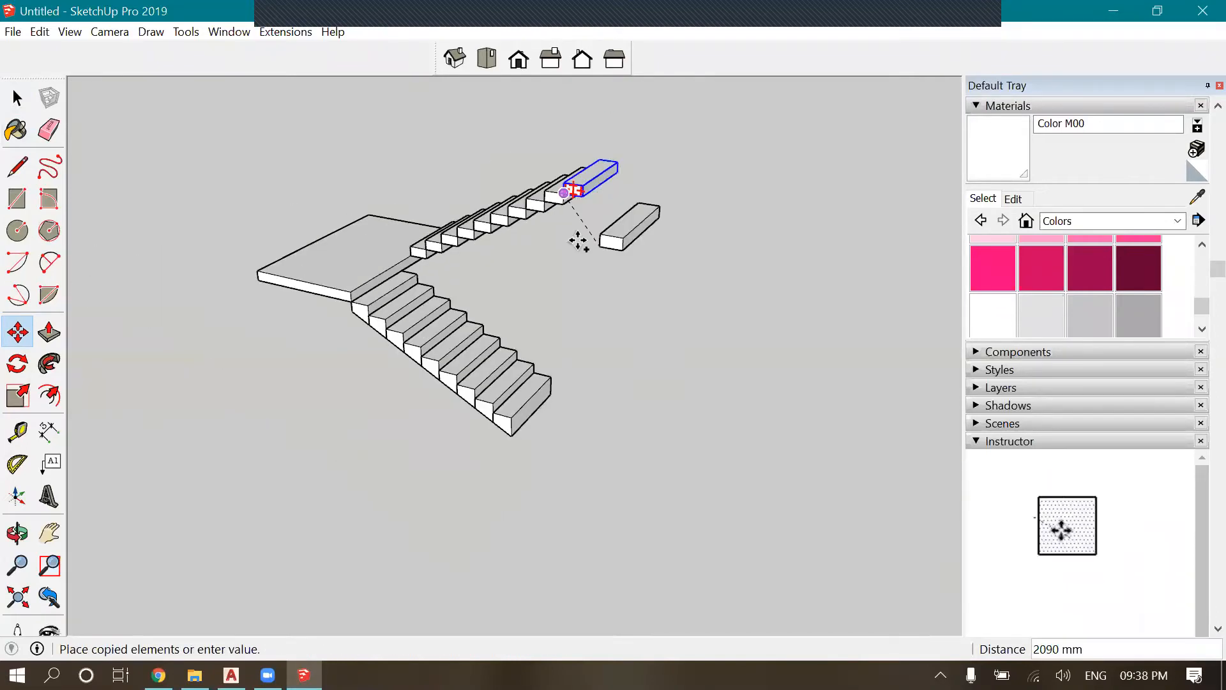
scroll(523, 350, "up", 4)
scroll(516, 351, "down", 2)
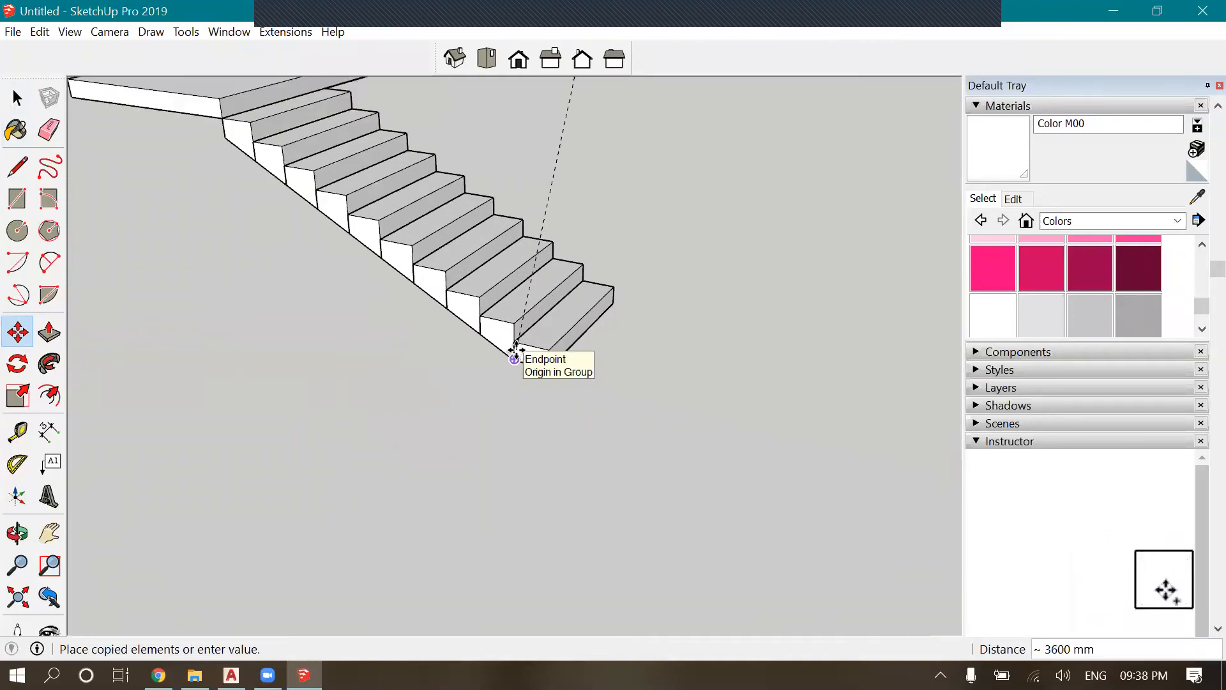
left_click(516, 351)
scroll(524, 332, "up", 2)
scroll(616, 314, "up", 2)
left_click(19, 434)
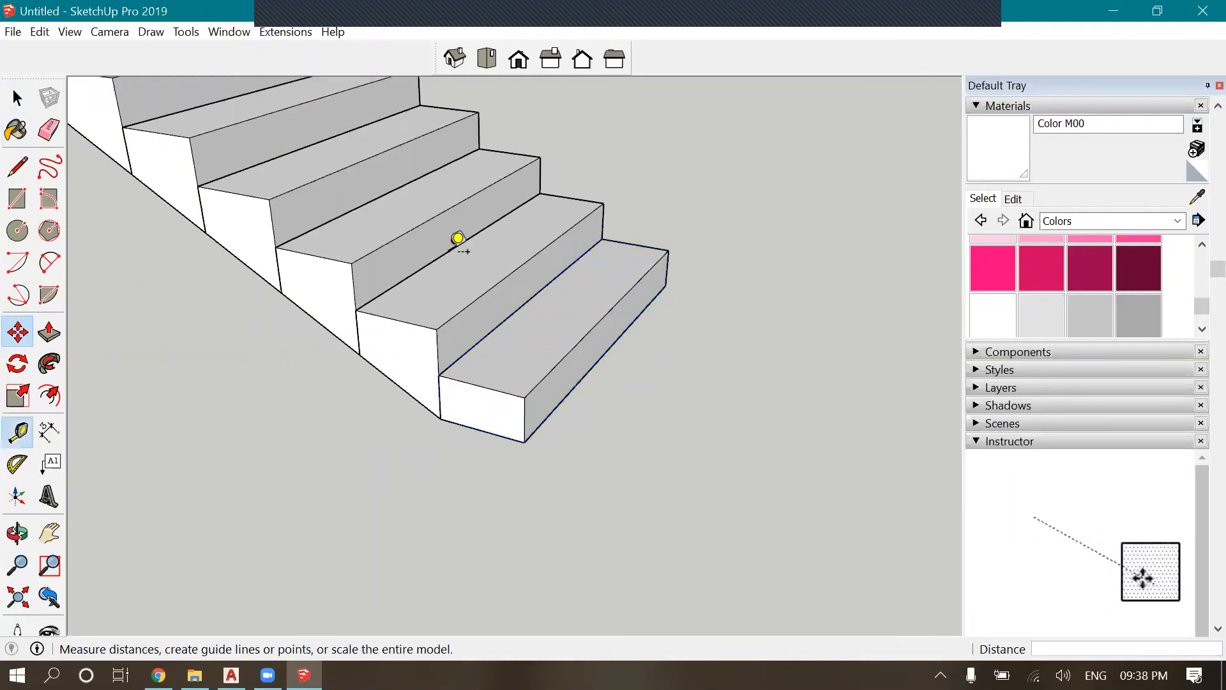
left_click(448, 250)
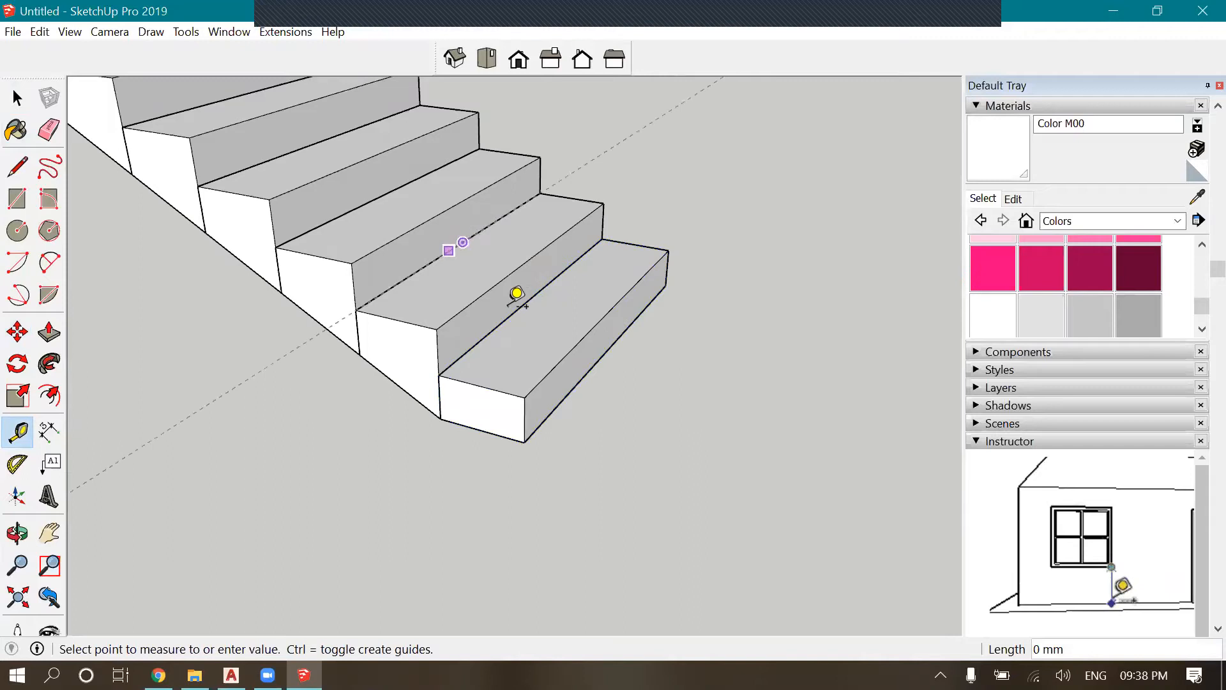
key("Escape")
left_click(534, 296)
key("Escape")
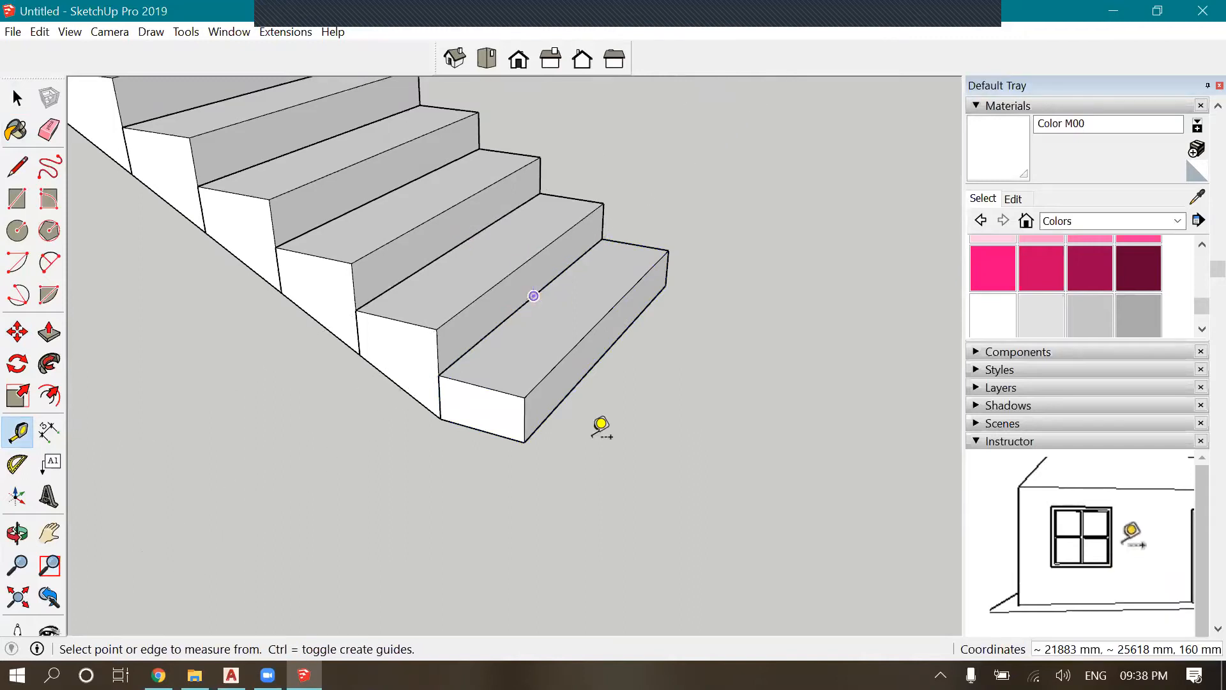
scroll(613, 492, "down", 5)
left_click(17, 98)
scroll(291, 176, "up", 2)
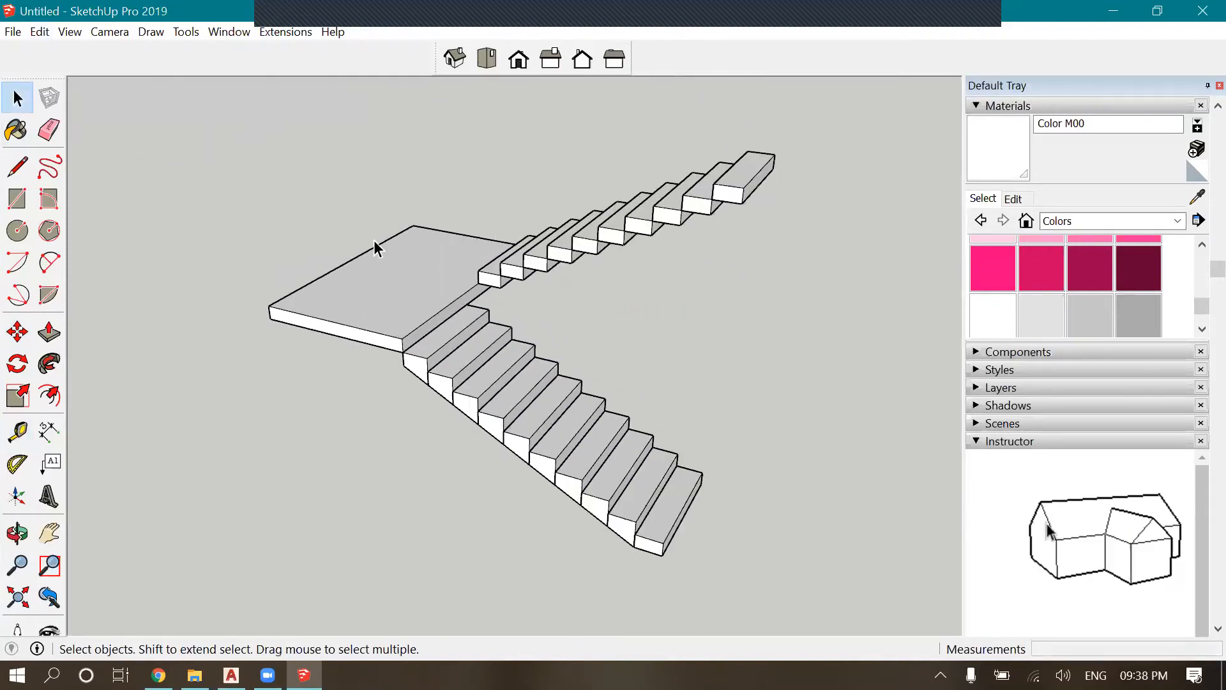
Draw a triangular face extending the lower flight's sloped underside from the top step's lower corner to the landing's underside and closing at the landing corner
scroll(374, 345, "up", 5)
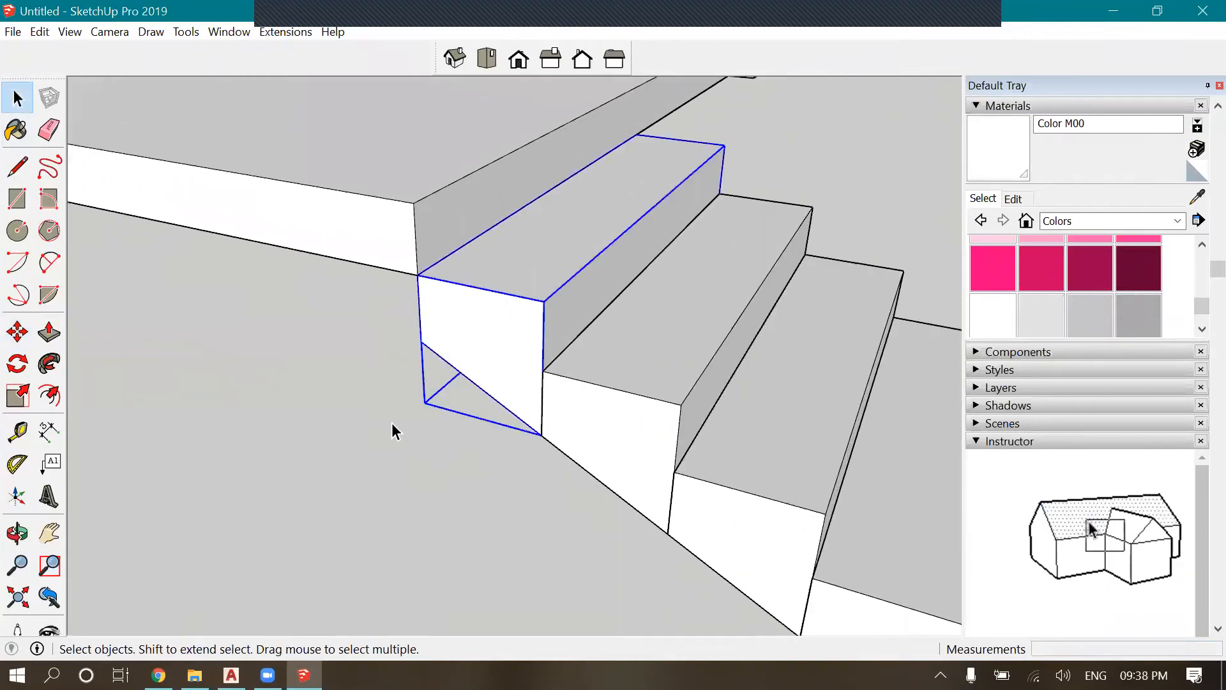
left_click(17, 532)
left_click_drag(671, 566, 128, 224)
key("space")
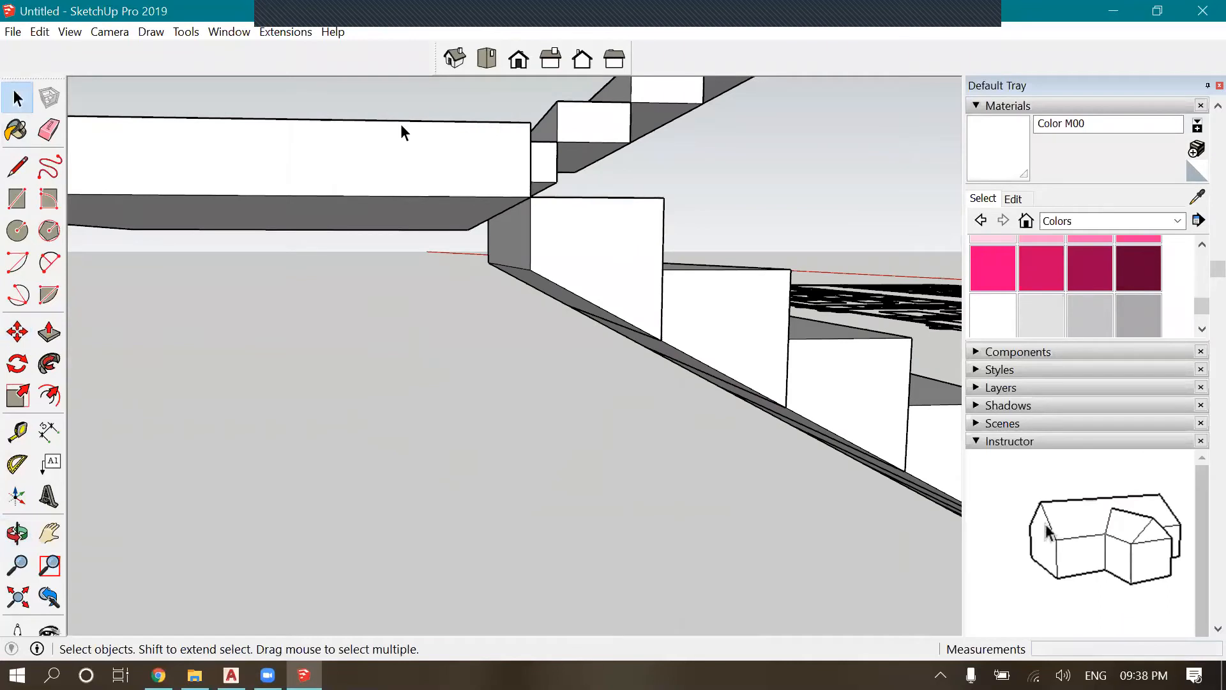
left_click(17, 532)
left_click_drag(484, 403, 552, 412)
mouse_move(565, 353)
left_mouse_down()
mouse_move(567, 331)
mouse_move(516, 317)
mouse_move(536, 351)
left_mouse_up()
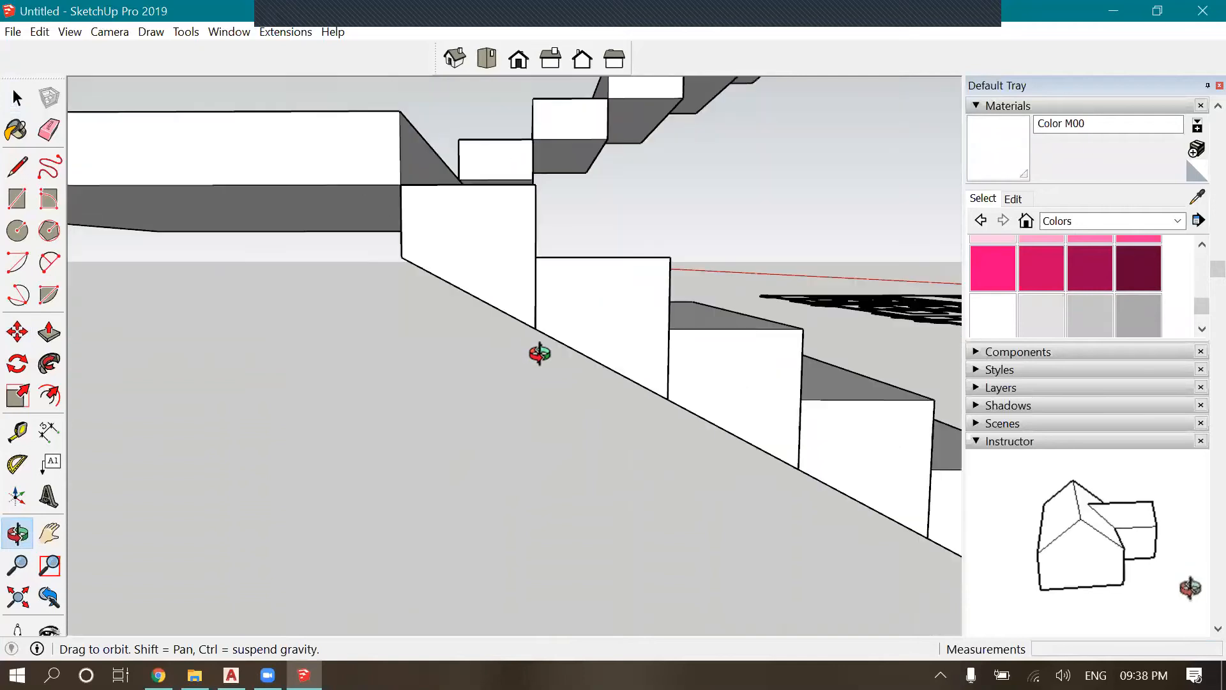
left_click(18, 166)
left_click(401, 257)
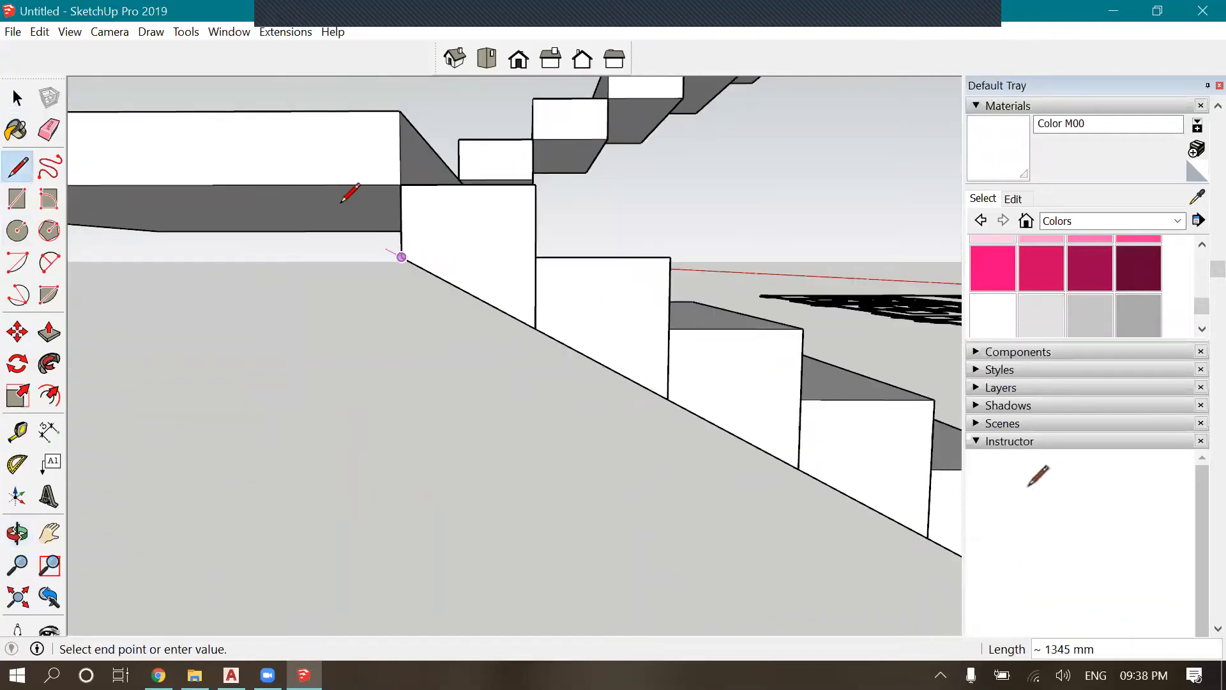
left_click(265, 184)
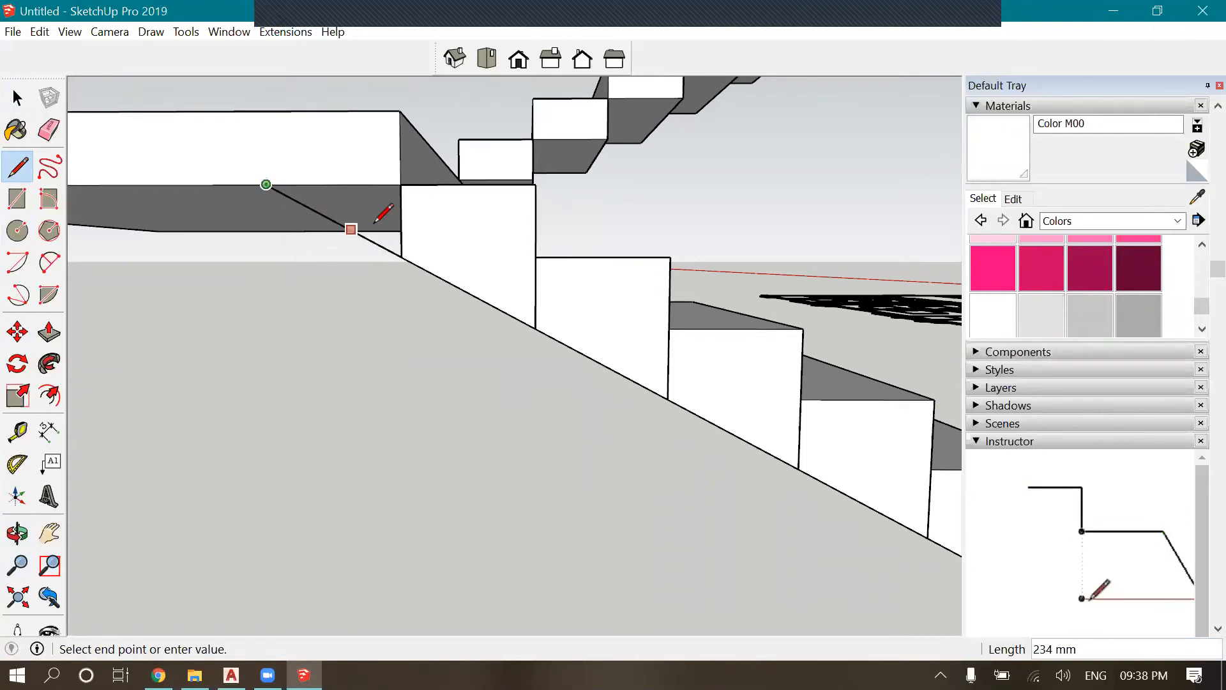
left_click(401, 185)
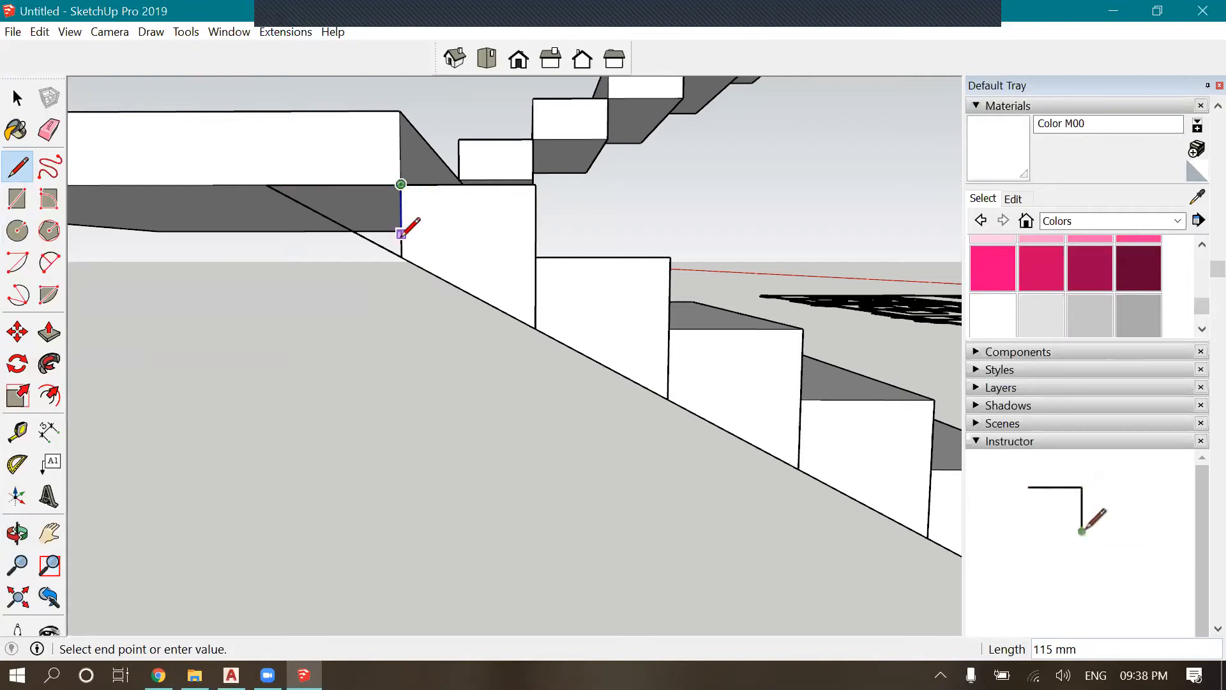
left_click(401, 257)
scroll(421, 337, "down", 5)
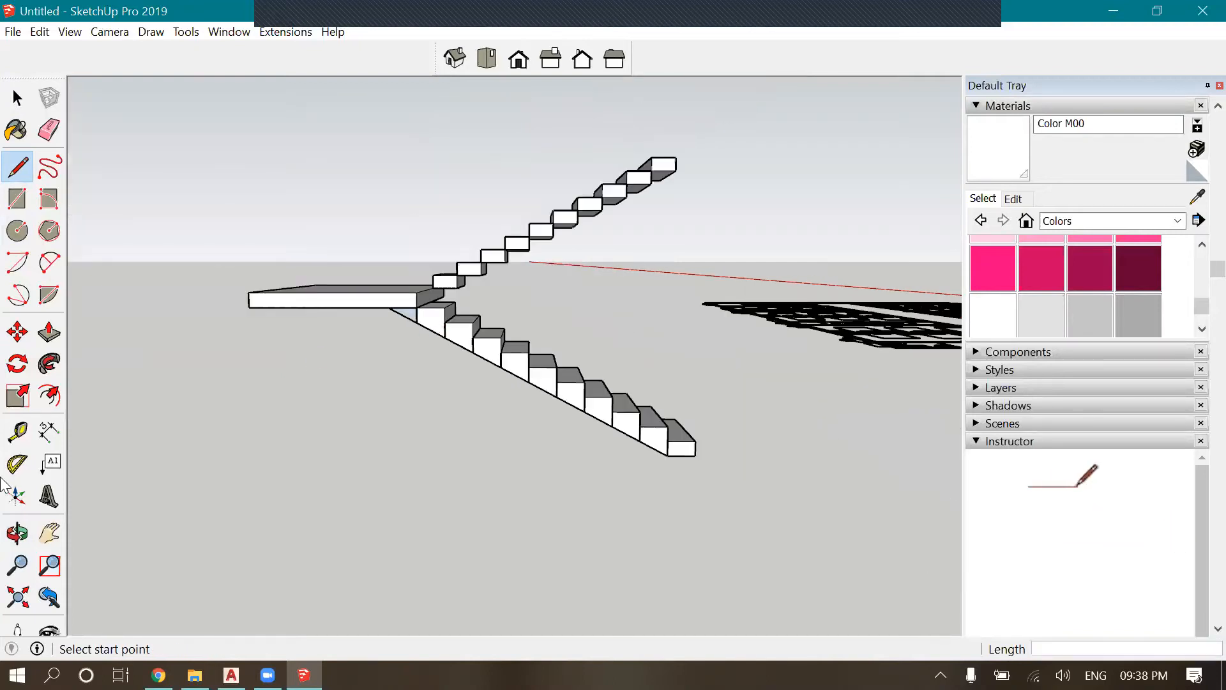
Push/Pull the triangular face beneath the landing about 1350 mm across the full width of the lower flight
left_click(17, 534)
left_click_drag(309, 496, 485, 274)
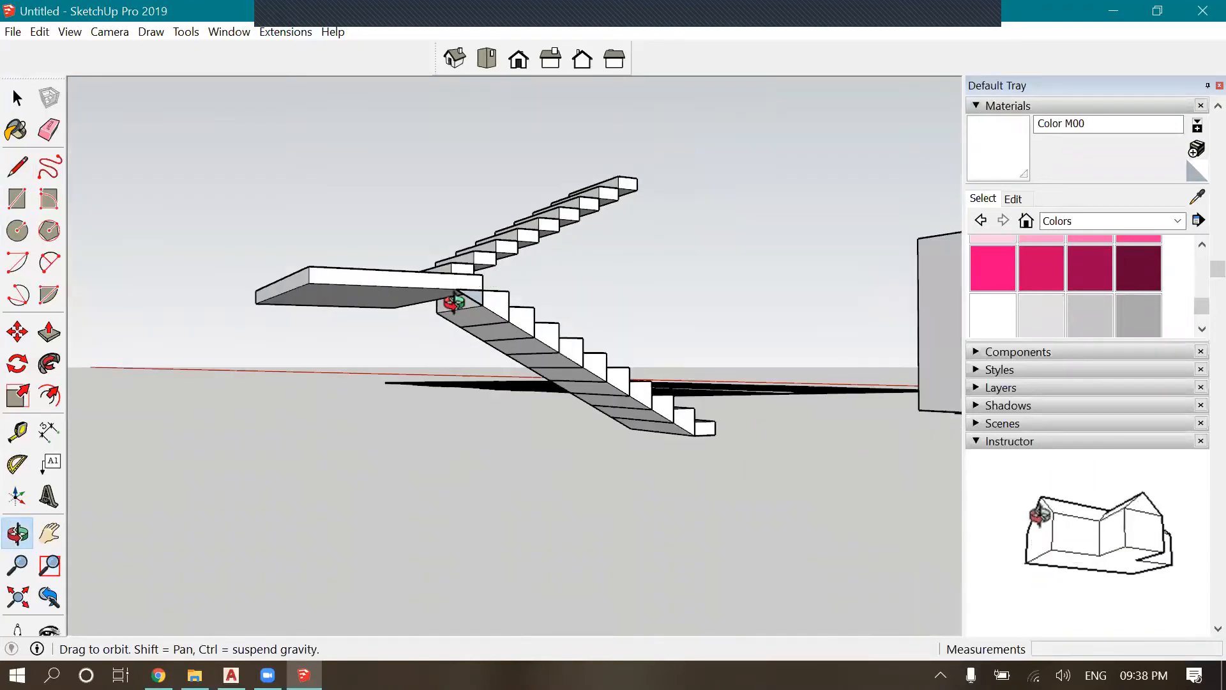
scroll(454, 303, "up", 2)
left_click(18, 98)
scroll(509, 288, "up", 5)
scroll(111, 335, "down", 3)
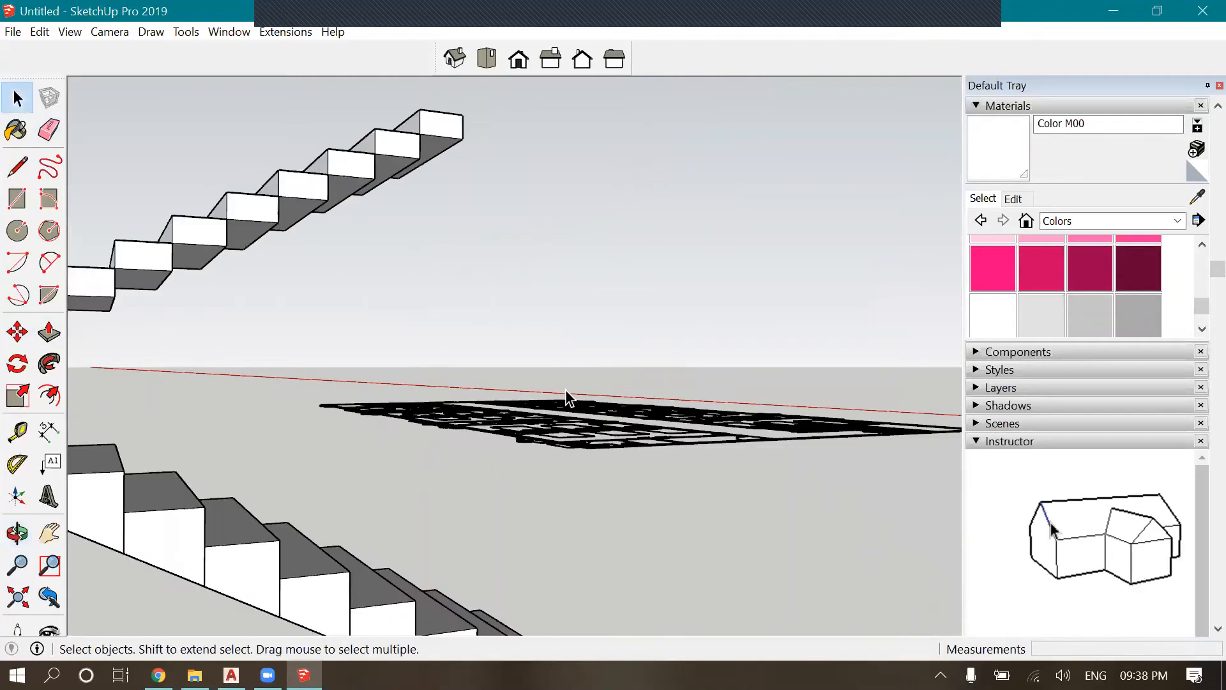
scroll(566, 390, "down", 5)
scroll(355, 428, "up", 6)
scroll(413, 416, "down", 2)
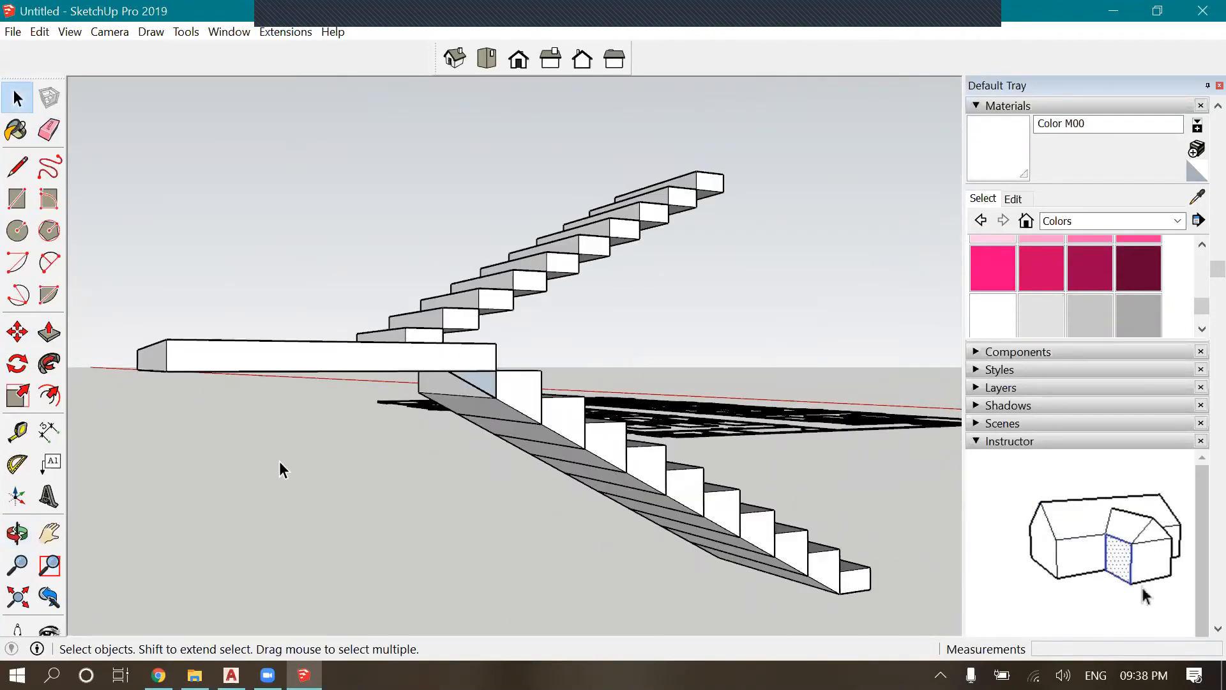
left_click(49, 332)
left_click(490, 391)
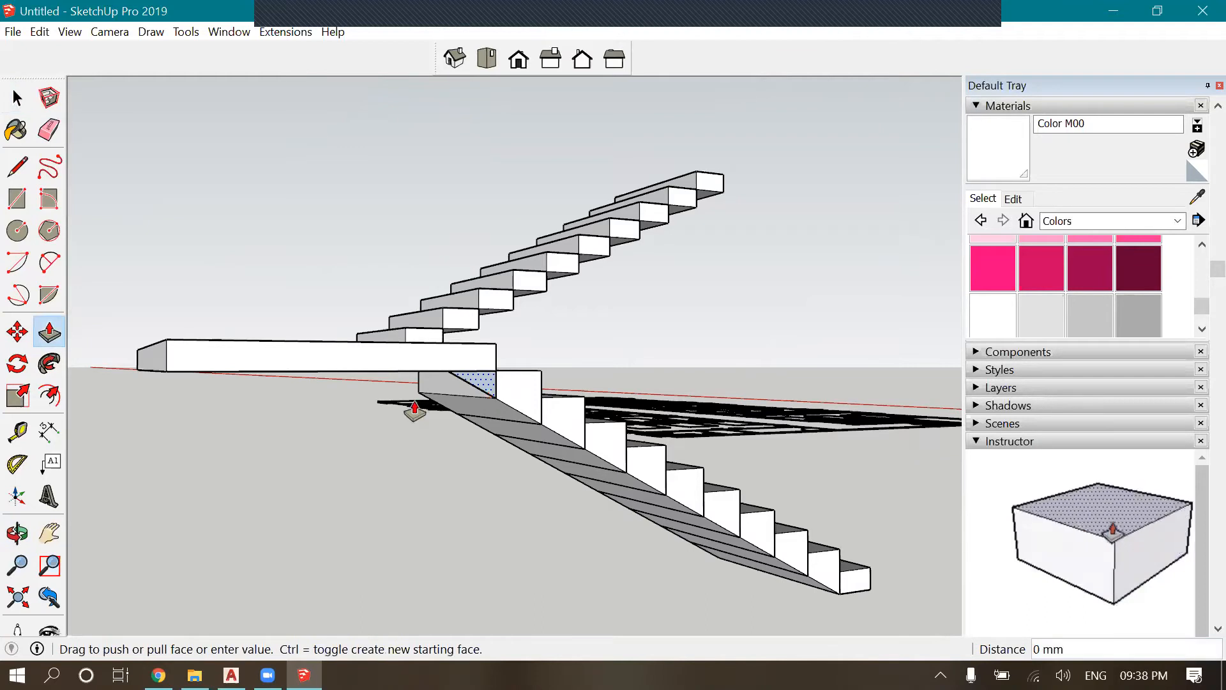
left_click(419, 406)
scroll(402, 486, "down", 3)
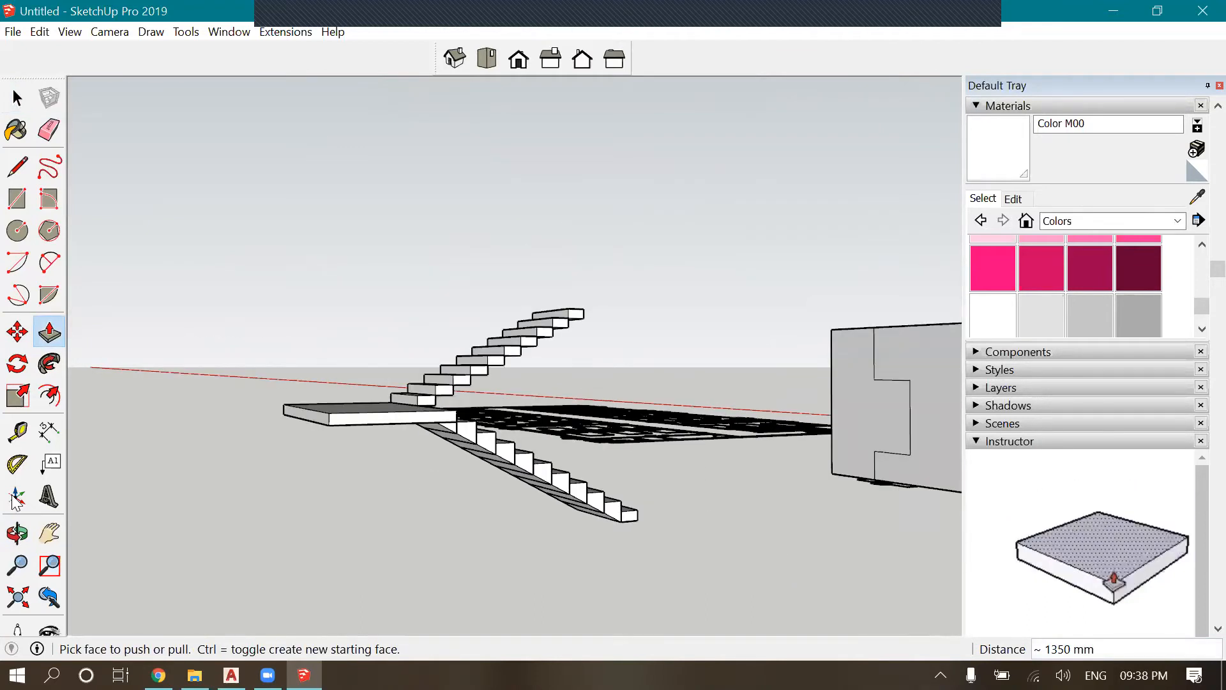
left_click(18, 533)
left_click_drag(416, 504, 702, 511)
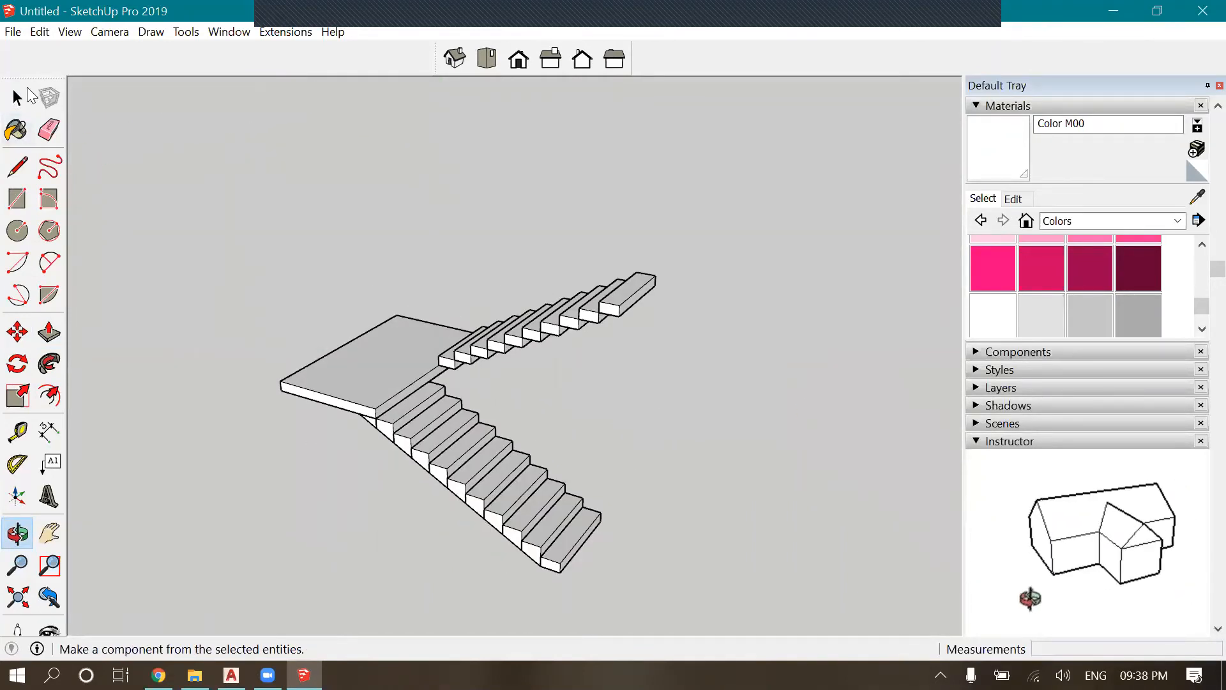
left_click(28, 93)
scroll(562, 549, "up", 3)
left_click(569, 522)
left_click(543, 499, "shift")
left_click(536, 490, "shift")
left_click(553, 512, "shift")
left_click(533, 480, "shift")
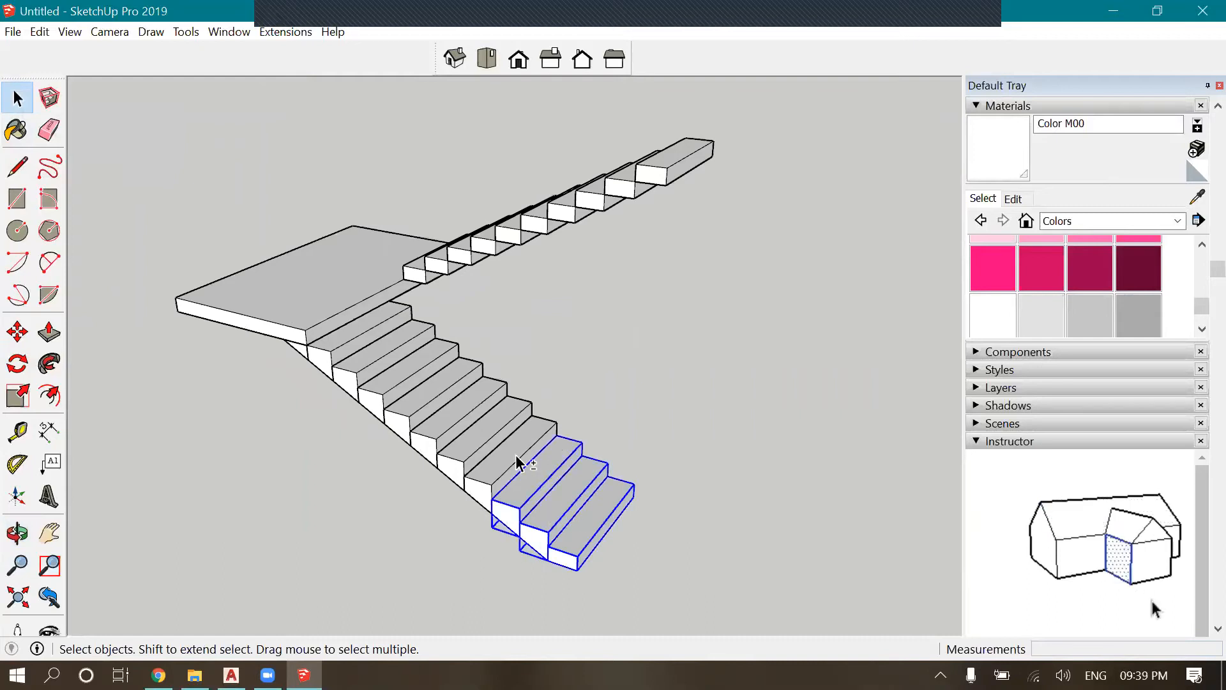
left_click(479, 439, "shift")
left_click(459, 412, "shift")
left_click(422, 383, "shift")
left_click(399, 358, "shift")
left_click(386, 329, "shift")
left_click(480, 308)
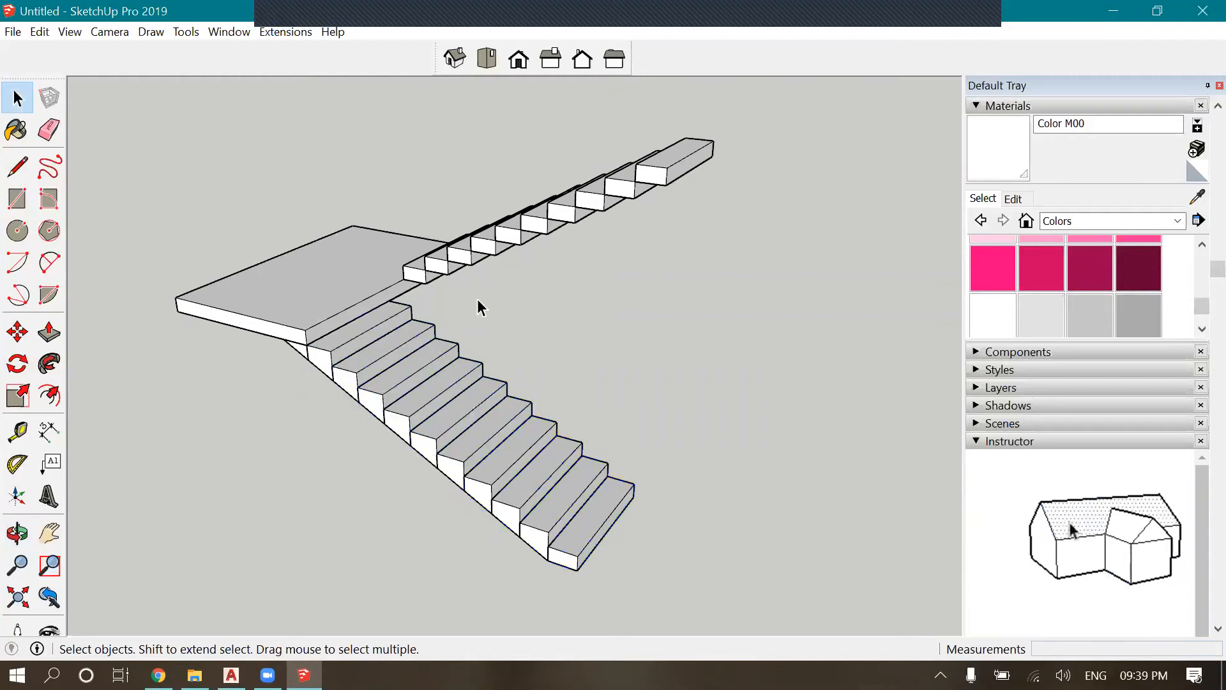
Explode the group of the lower flight's top step next to the triangular piece
left_click(320, 326)
scroll(300, 344, "up", 8)
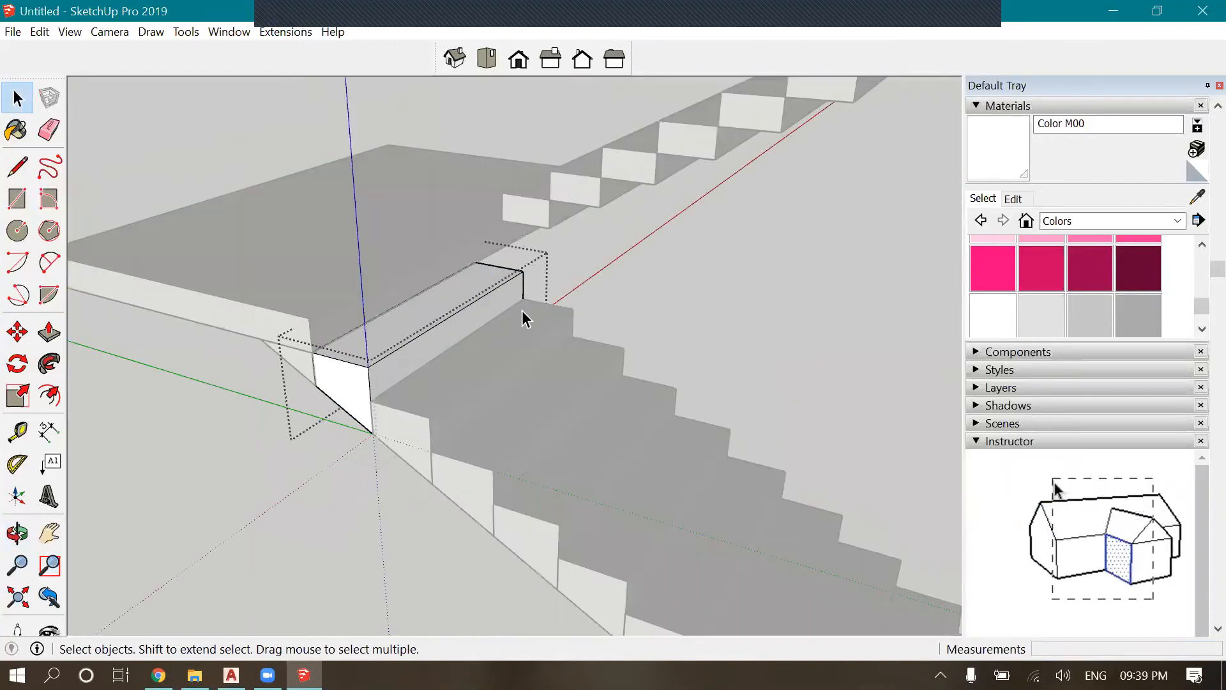
left_click(524, 318)
right_click(454, 309)
left_click(375, 309)
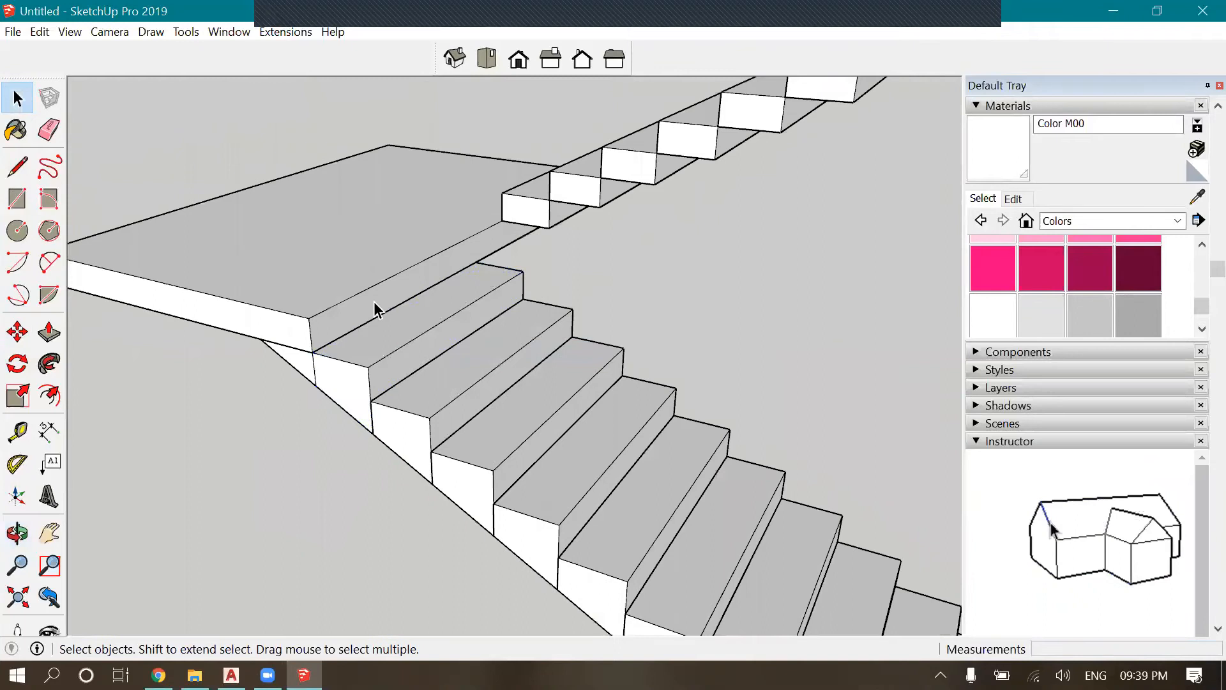
Try to group the exploded top step together with the triangular piece beneath the landing
triple_click(392, 374)
right_click(392, 351)
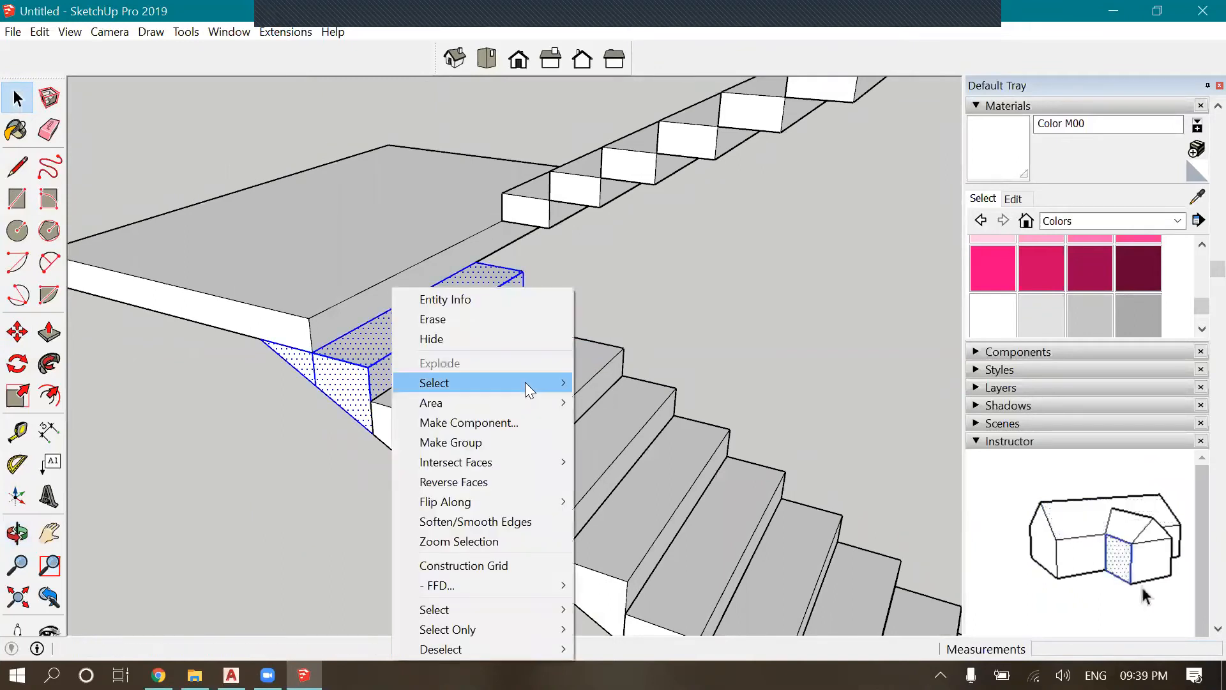
left_click(478, 436)
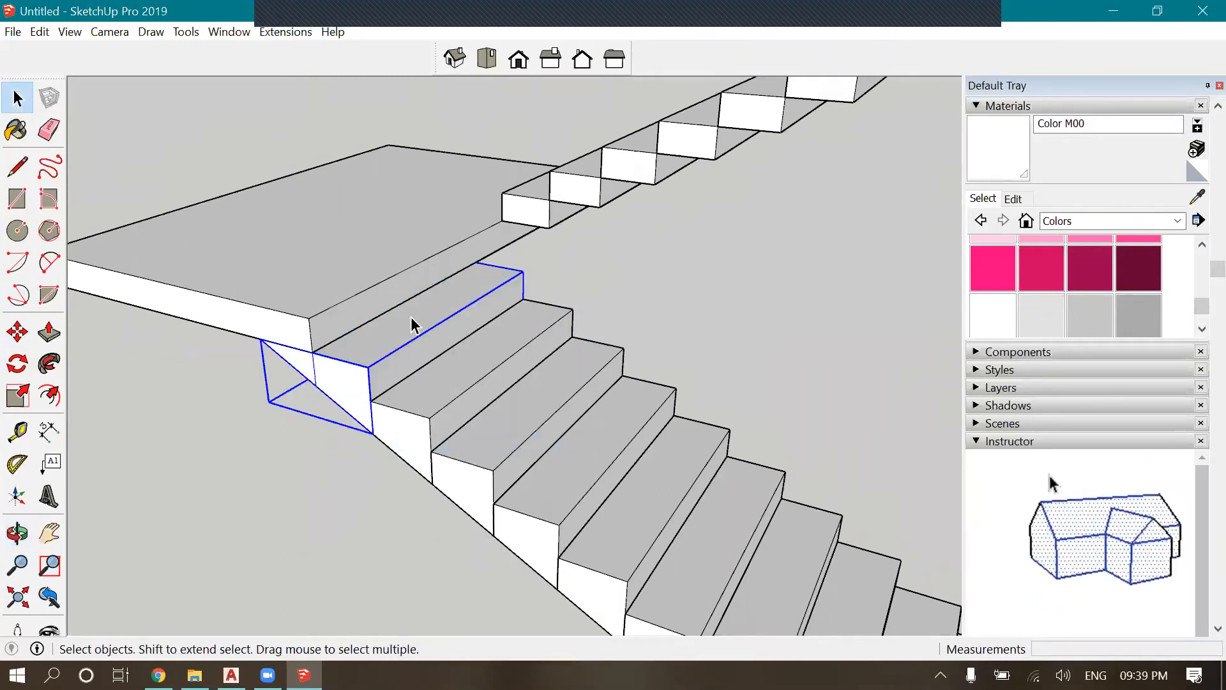
scroll(409, 332, "up", 2)
scroll(398, 351, "up", 1)
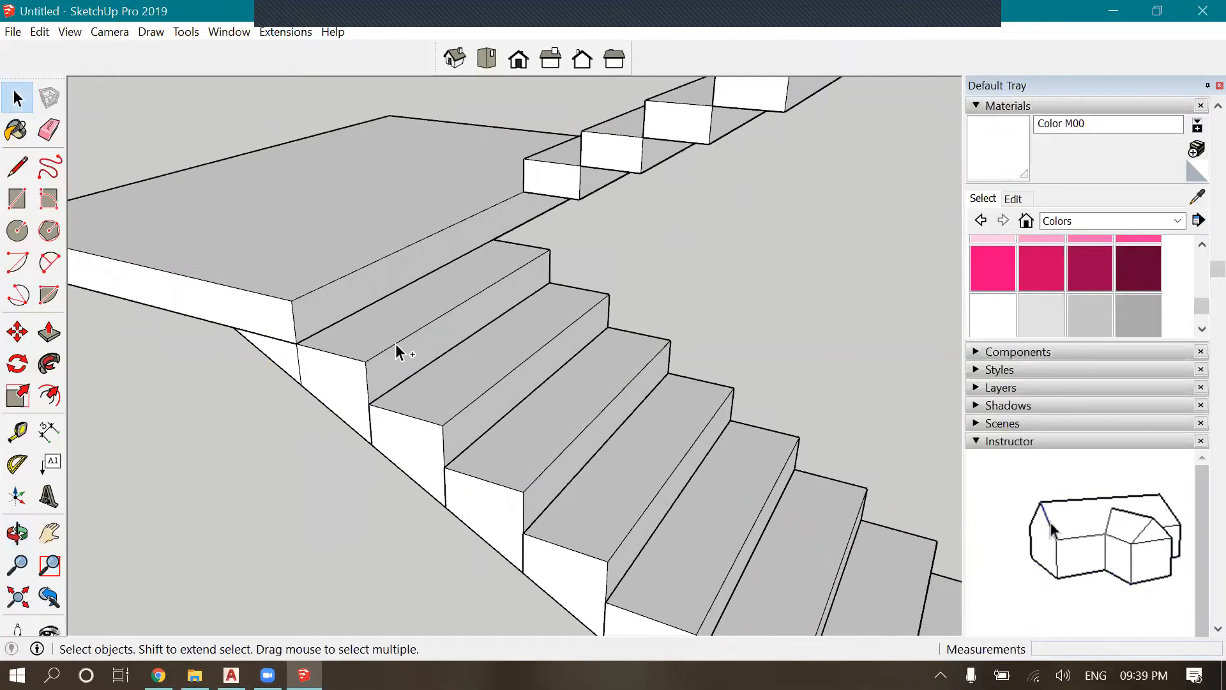
scroll(581, 291, "down", 1)
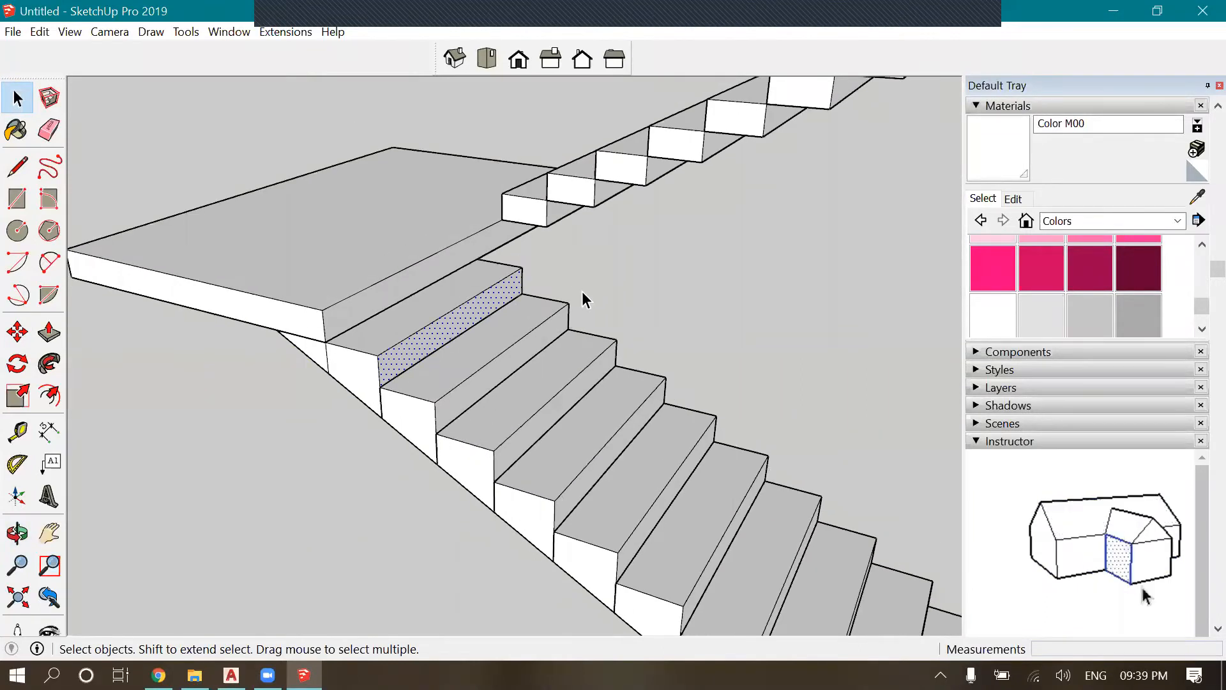
key("Escape")
scroll(452, 301, "down", 4)
scroll(500, 326, "up", 5)
Examine the junction of the landing, triangular piece and upper steps of the lower flight by selecting the pieces individually
left_click(503, 327)
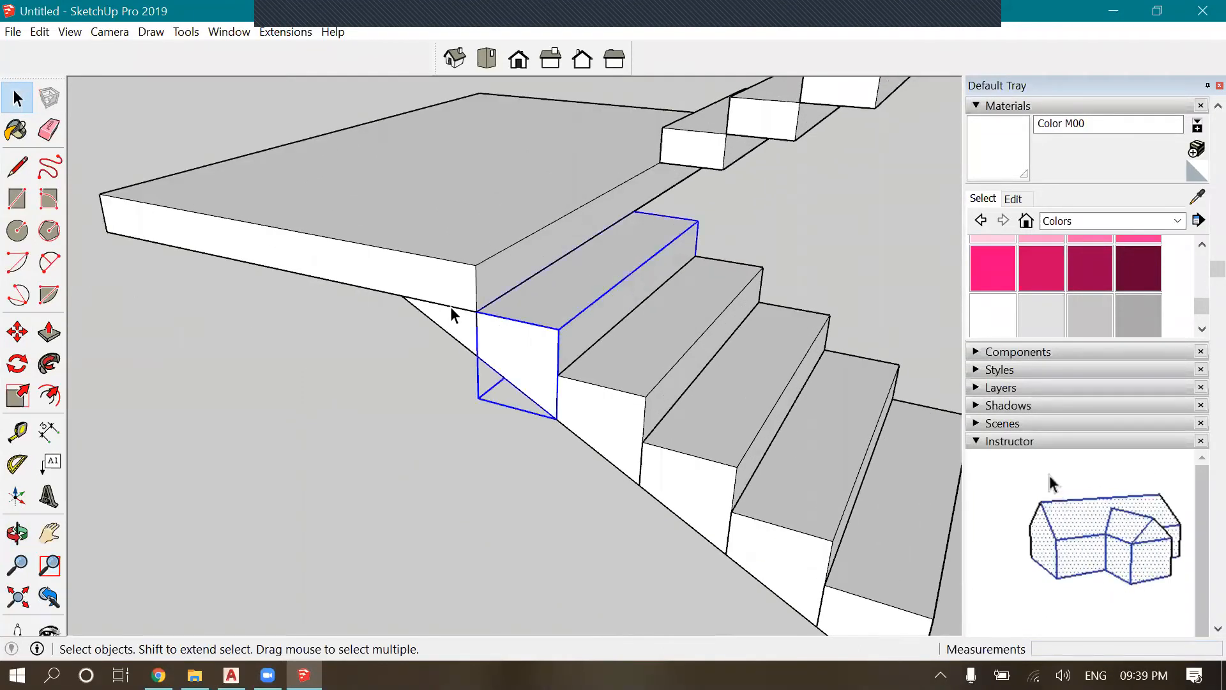
left_click(450, 307)
left_click(508, 329)
left_click(460, 320)
left_click(535, 319)
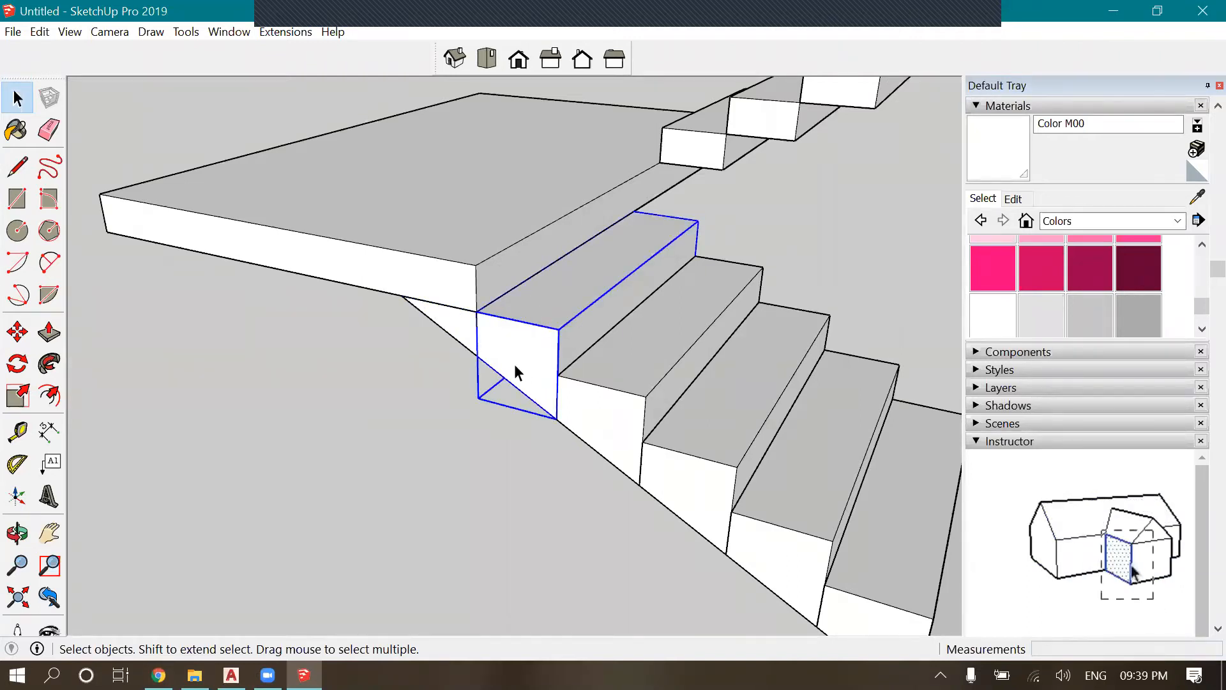
scroll(282, 416, "down", 4)
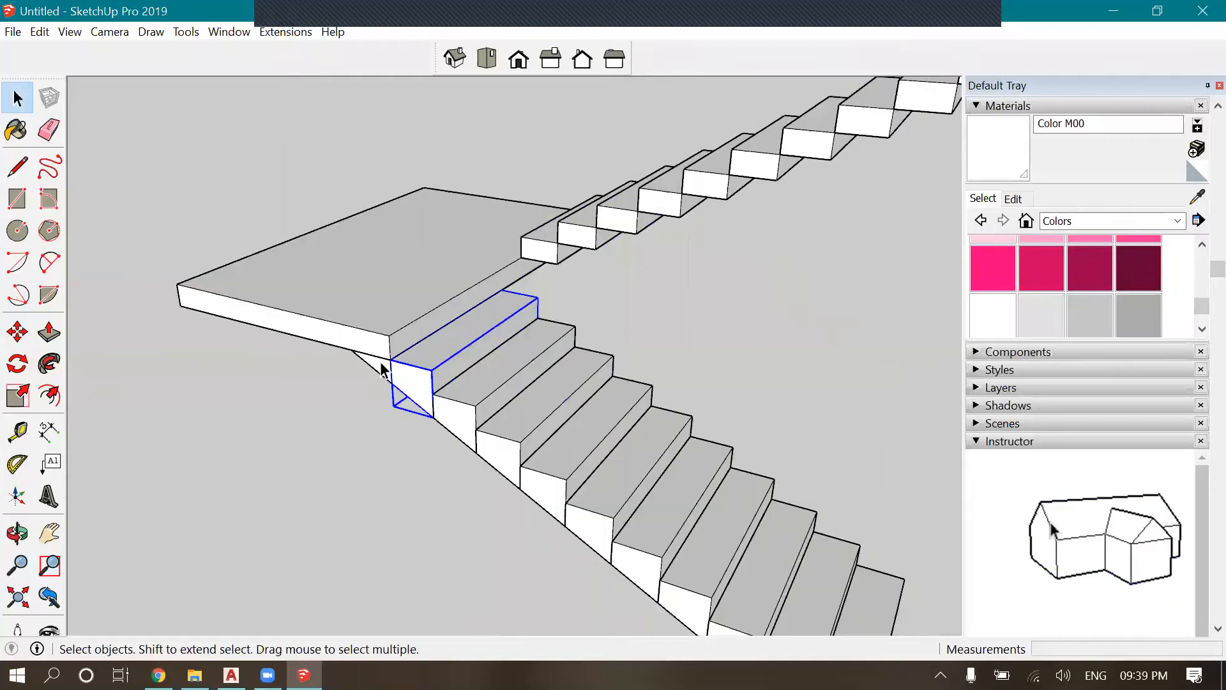
left_click(315, 455)
scroll(366, 319, "up", 3)
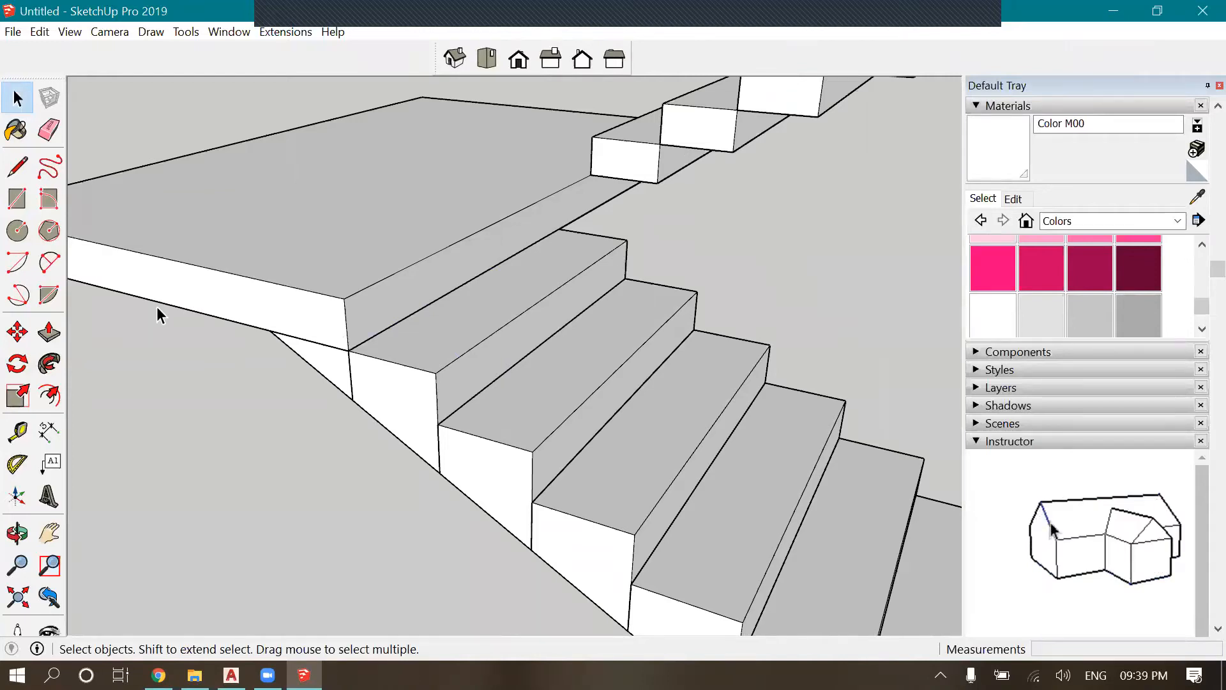
scroll(287, 281, "down", 3)
left_click(386, 404)
scroll(352, 386, "up", 1)
left_click(335, 405)
scroll(331, 436, "up", 2)
left_click(326, 431)
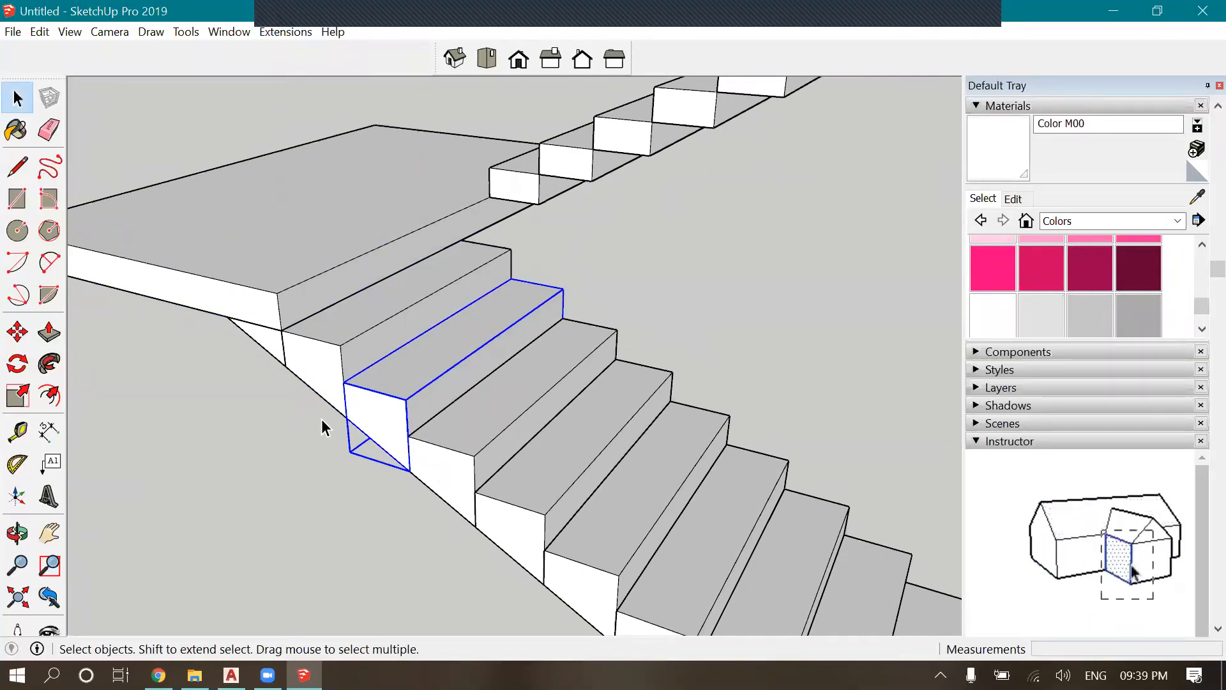
Explode the group of the lower flight's top step directly beneath the landing
scroll(658, 402, "up", 8)
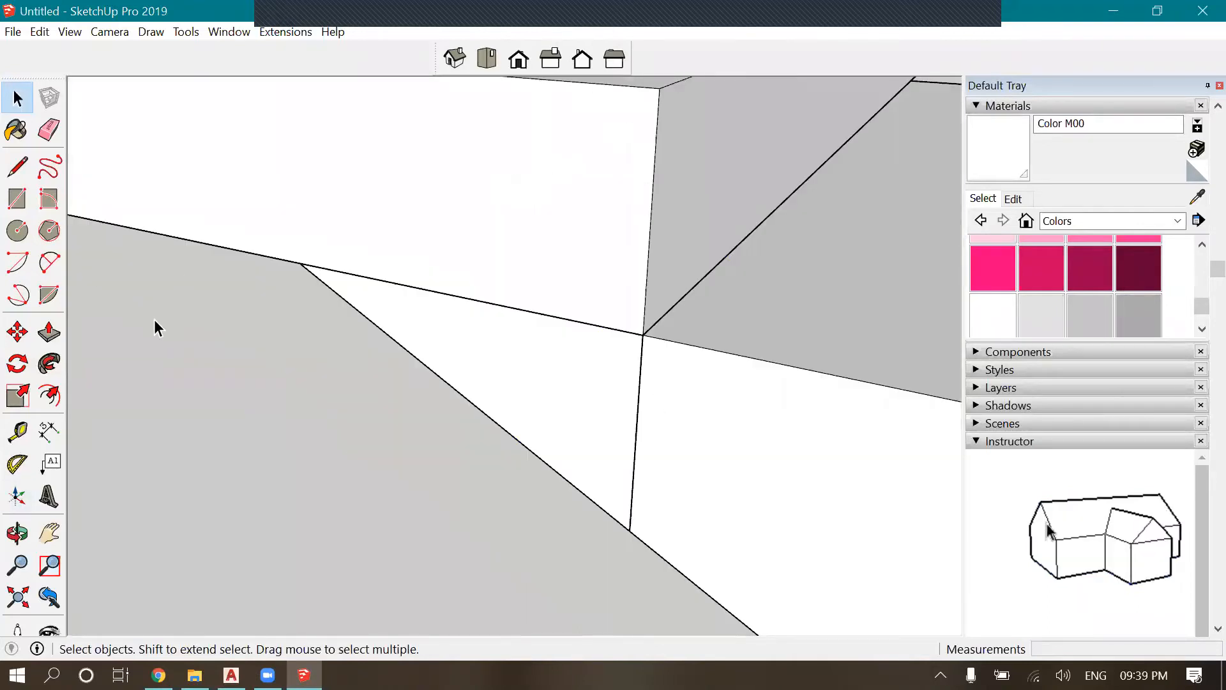
scroll(154, 319, "down", 8)
scroll(309, 334, "up", 6)
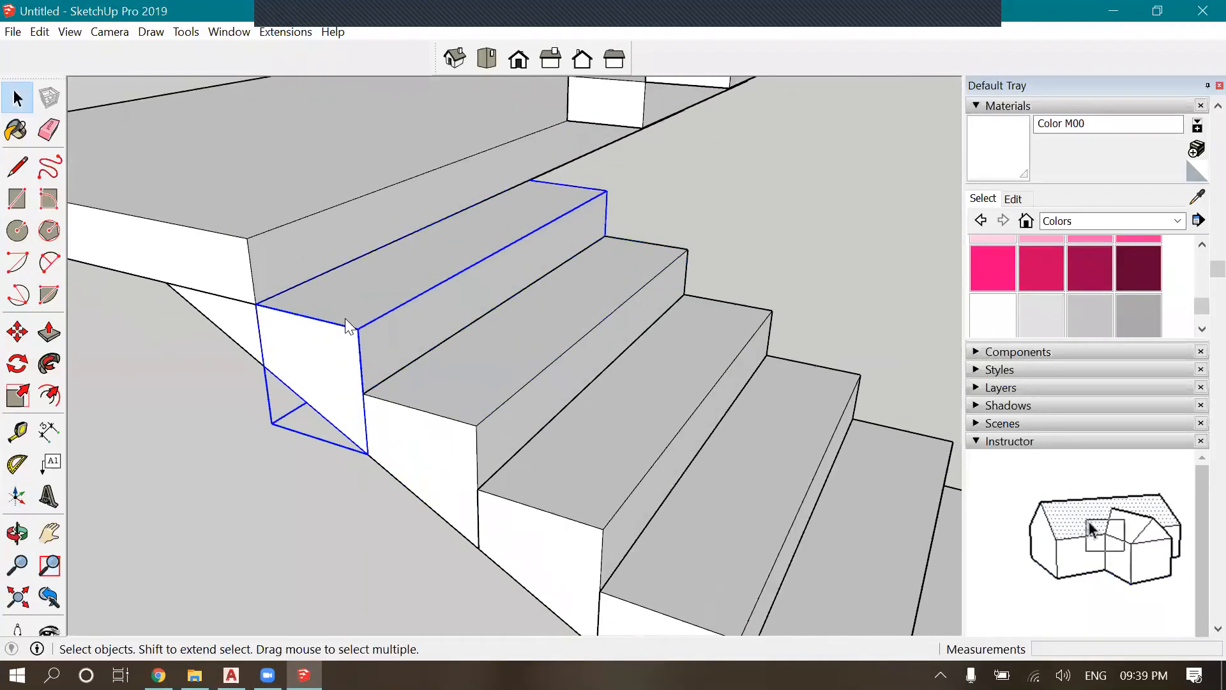
right_click(345, 318)
left_click(399, 355)
scroll(370, 432, "up", 2)
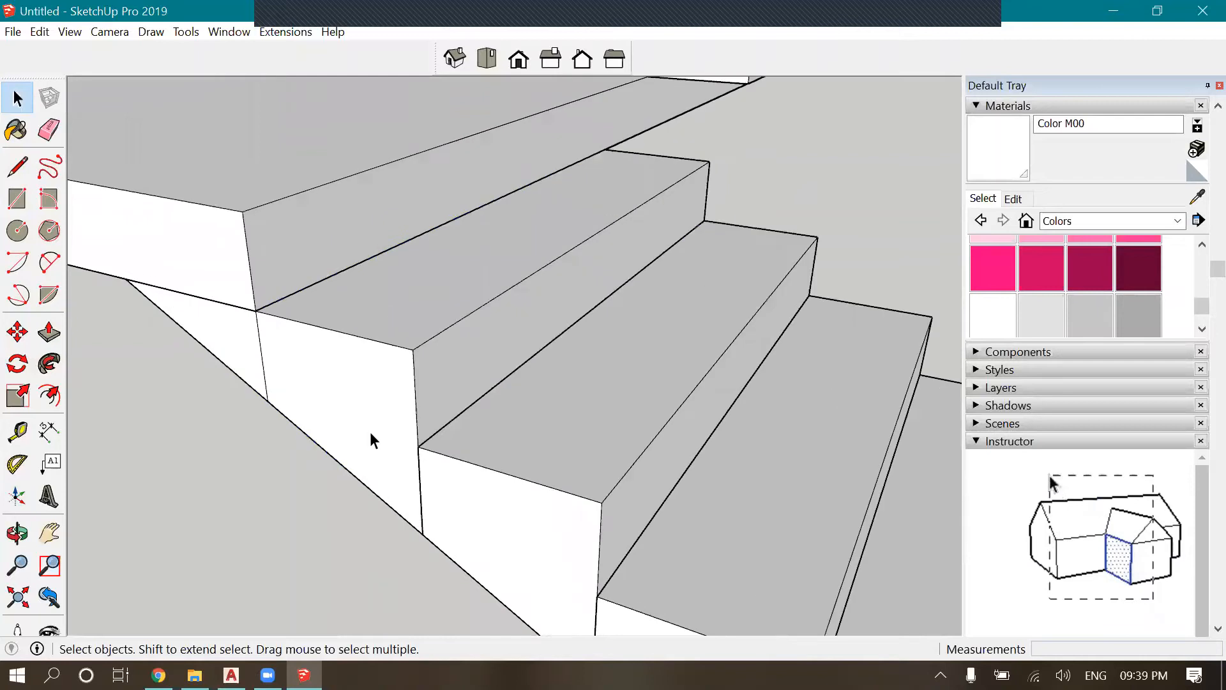
Group the lower flight's exploded top step together with the triangular piece beneath the landing
scroll(365, 427, "up", 1)
scroll(420, 443, "down", 3)
scroll(285, 356, "up", 3)
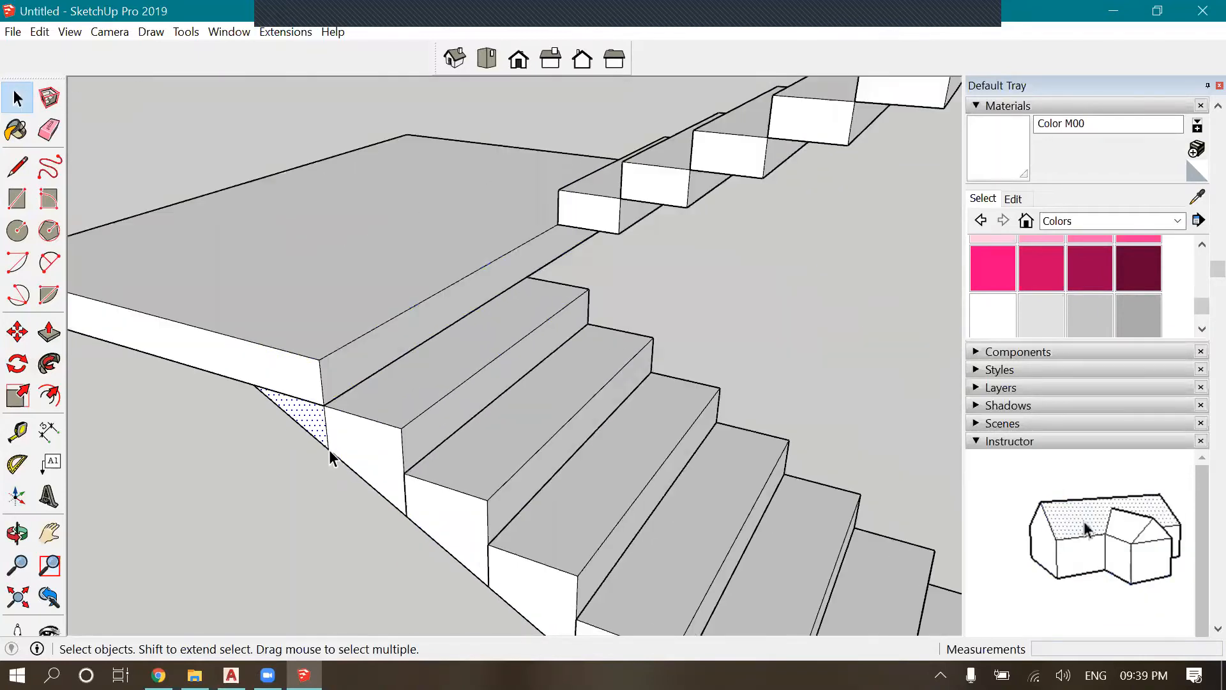
triple_click(378, 465)
right_click(378, 469)
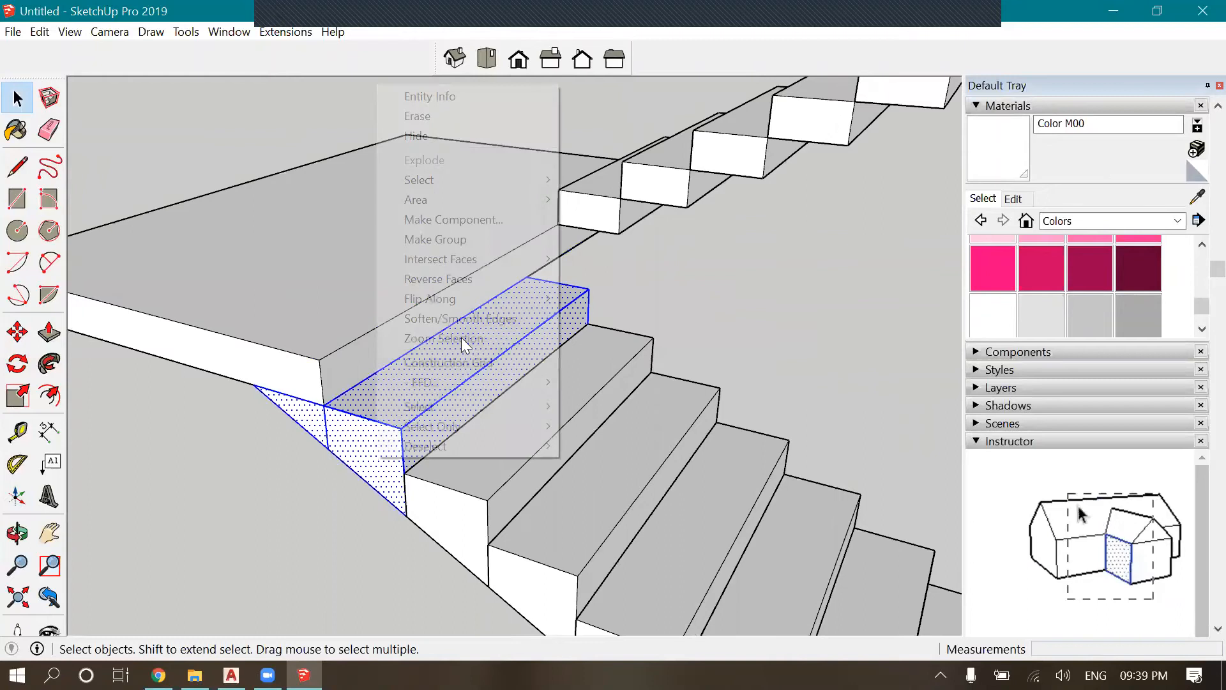
left_click(465, 239)
Select the lower flight's steps one after another, from the grouped top step down to the bottom one
left_click(18, 533)
left_click_drag(492, 428, 191, 409)
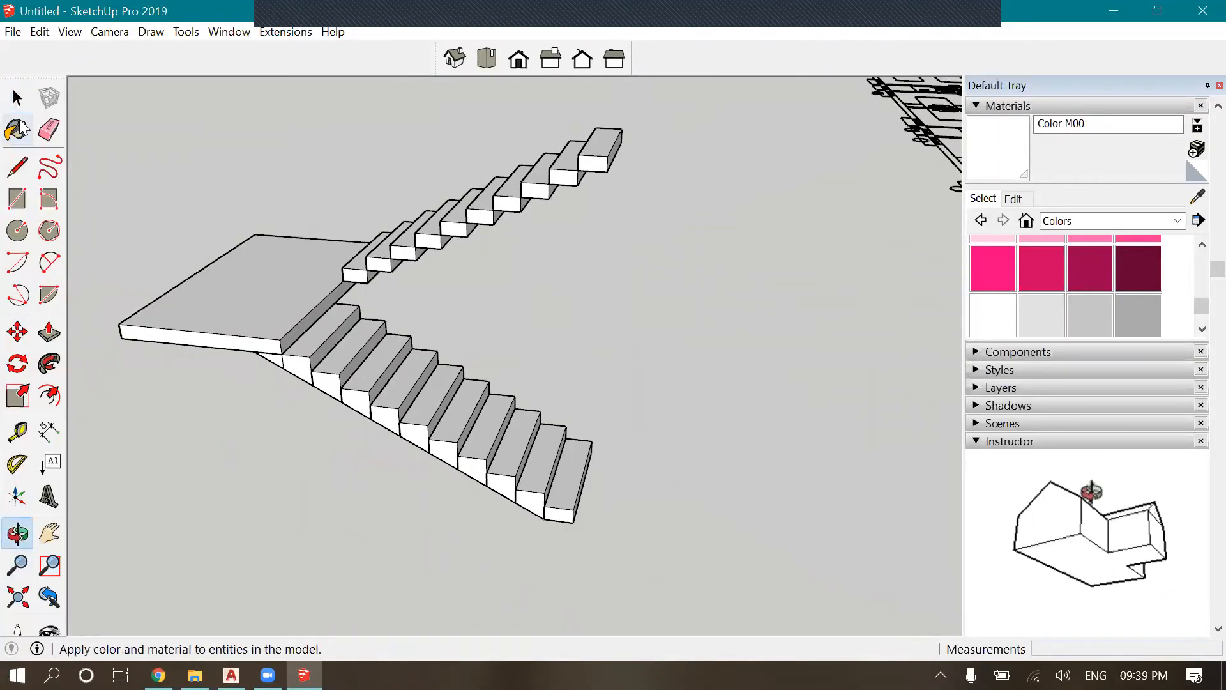
left_click(17, 97)
scroll(379, 360, "up", 3)
left_click(378, 359)
scroll(325, 283, "down", 3)
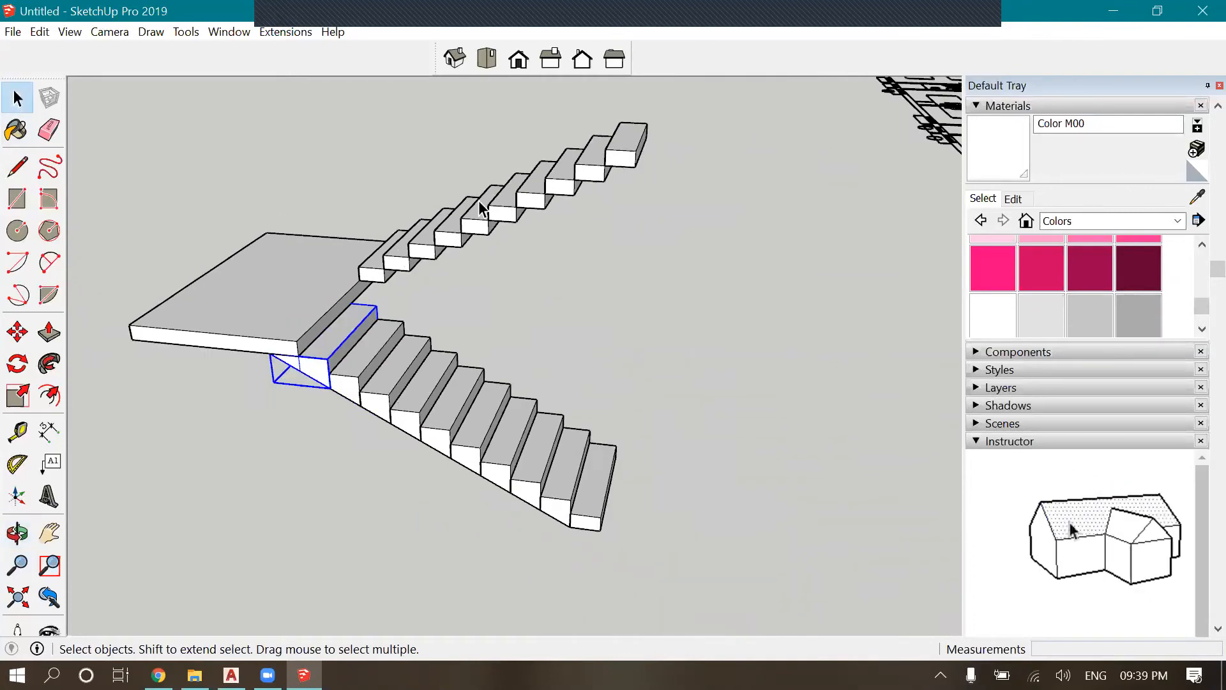
left_click(397, 386, "shift")
left_click(421, 399, "shift")
left_click(453, 415, "shift")
left_click(485, 428, "shift")
left_click(515, 438, "shift")
left_click(552, 456, "shift")
left_click(578, 473, "shift")
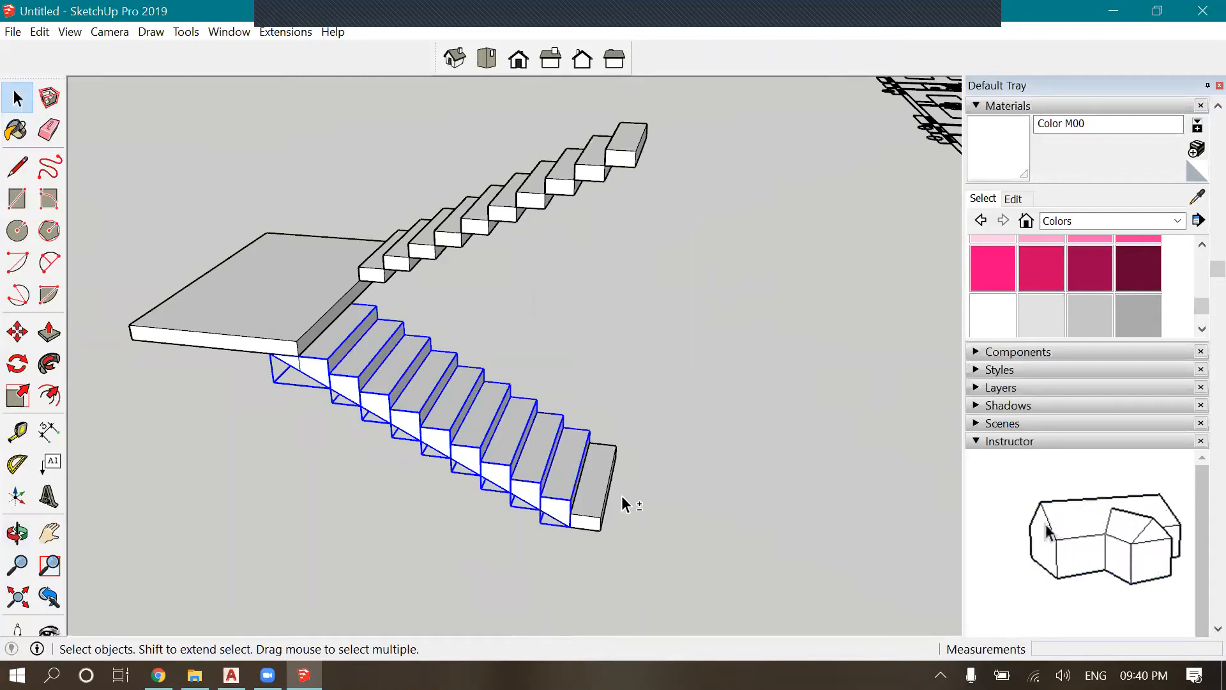
scroll(510, 199, "down", 2)
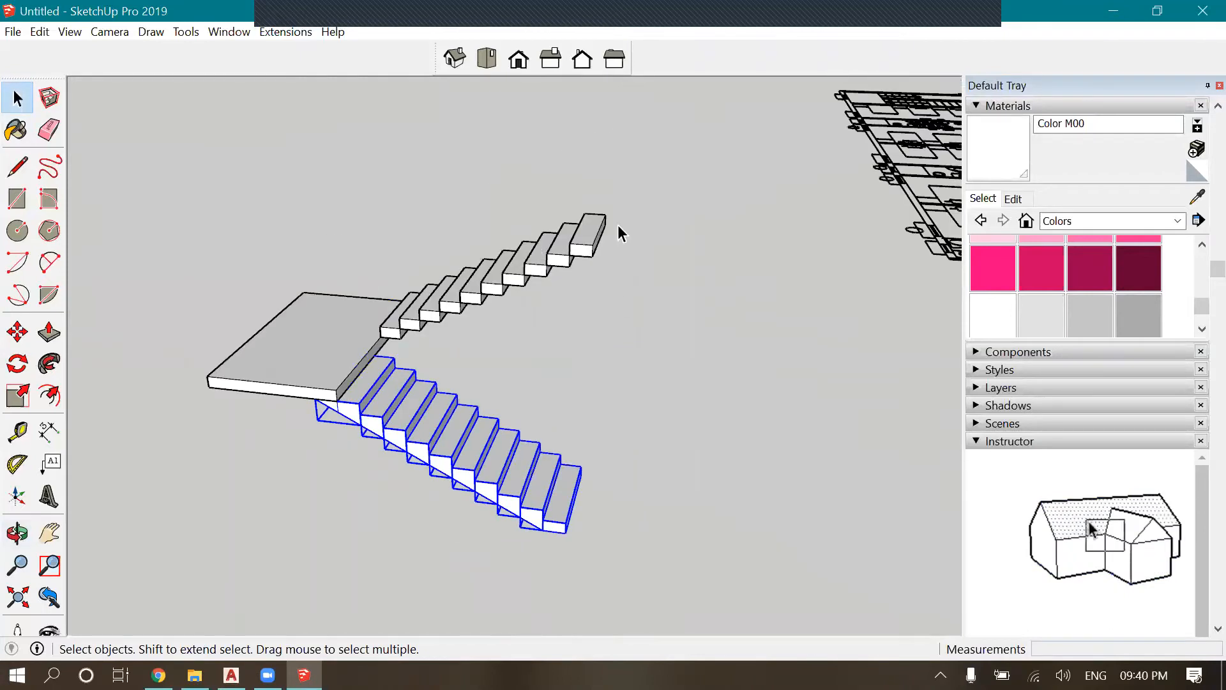
Delete all the steps of the upper flight, leaving only the landing and the lower flight
left_click_drag(674, 178, 515, 264)
left_click_drag(451, 298, 449, 295)
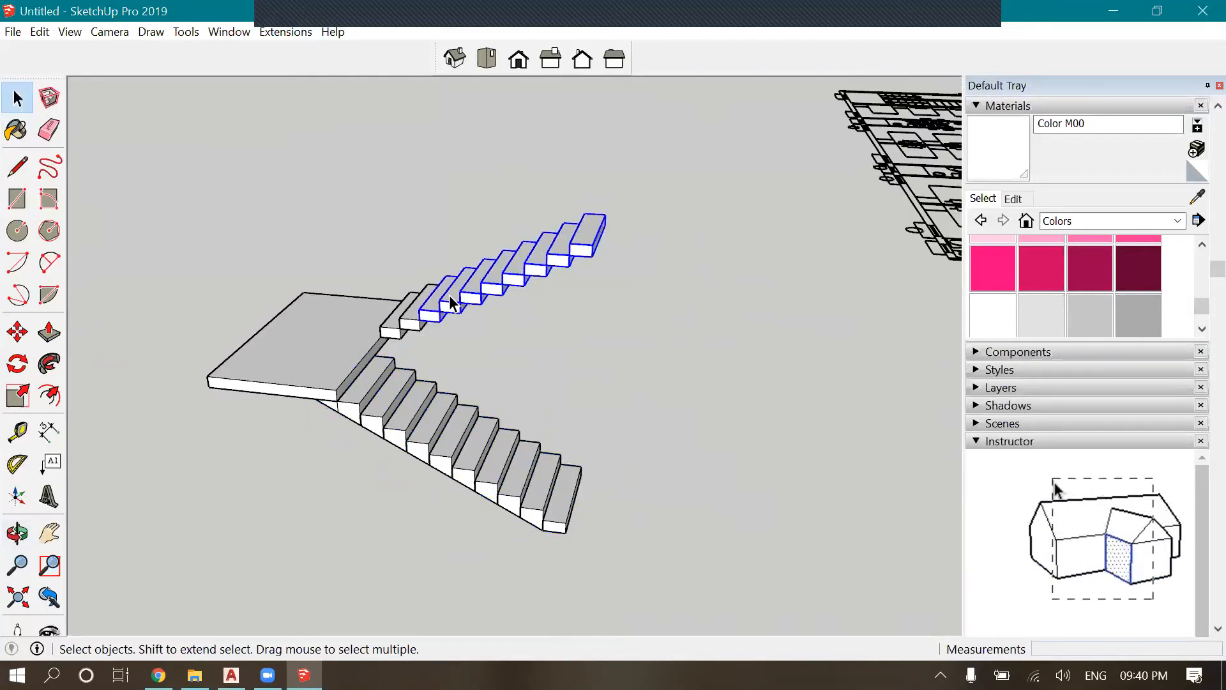
key("Delete")
left_click(399, 322)
key("Delete")
Copy the complete lower flight about 3810 mm sideways, away from the landing, using the Move tool
left_click_drag(632, 360, 381, 550)
scroll(438, 547, "up", 3)
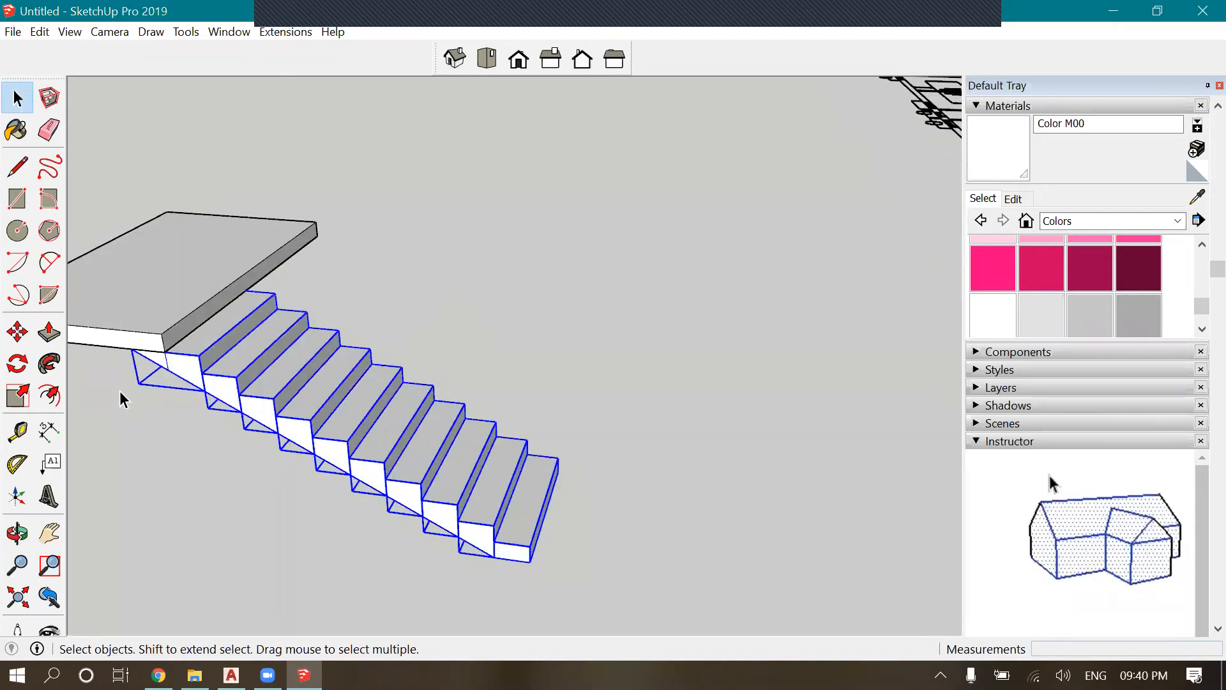
left_click(18, 331)
left_click(557, 457)
key("ctrl")
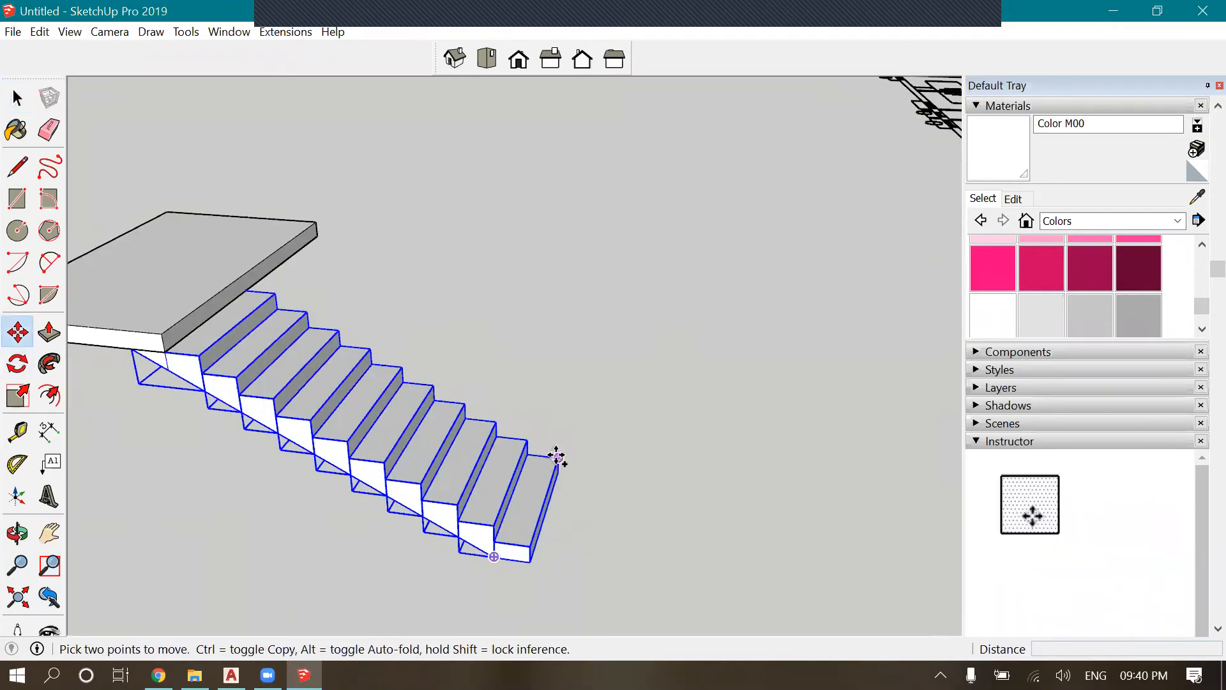
scroll(556, 457, "down", 3)
left_click(775, 480)
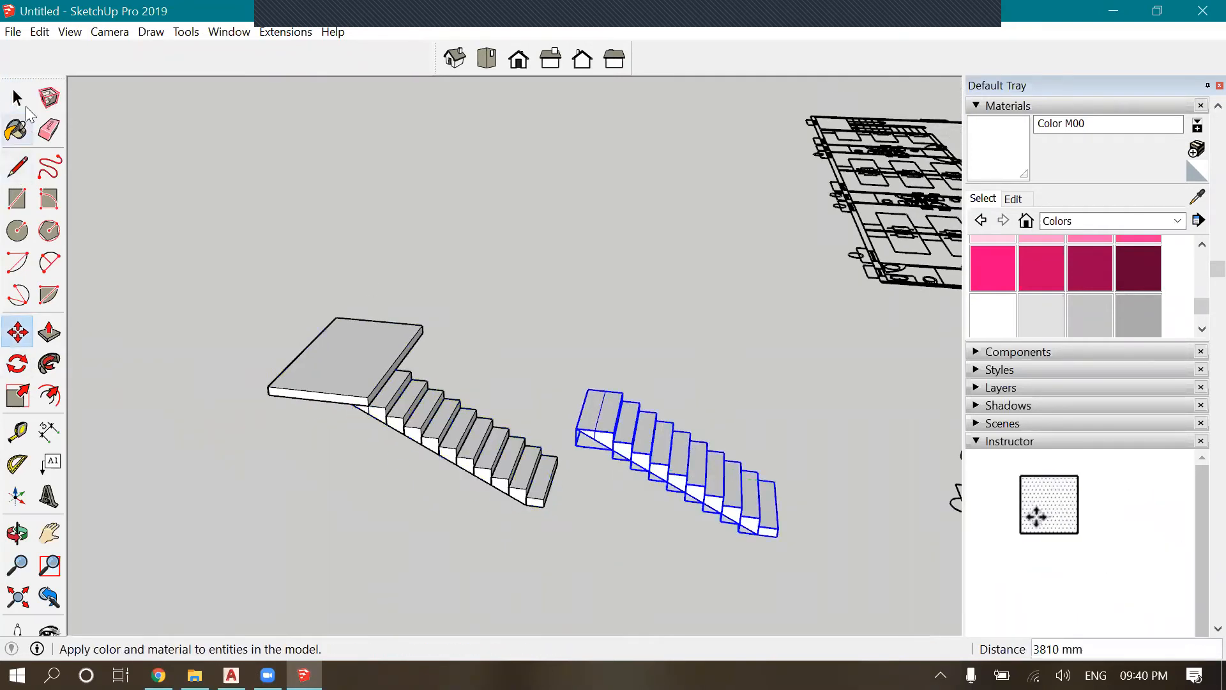
Flip the selected copy of the stair flight along the green direction
key("space")
scroll(698, 471, "up", 1)
scroll(700, 473, "up", 1)
right_click(699, 472)
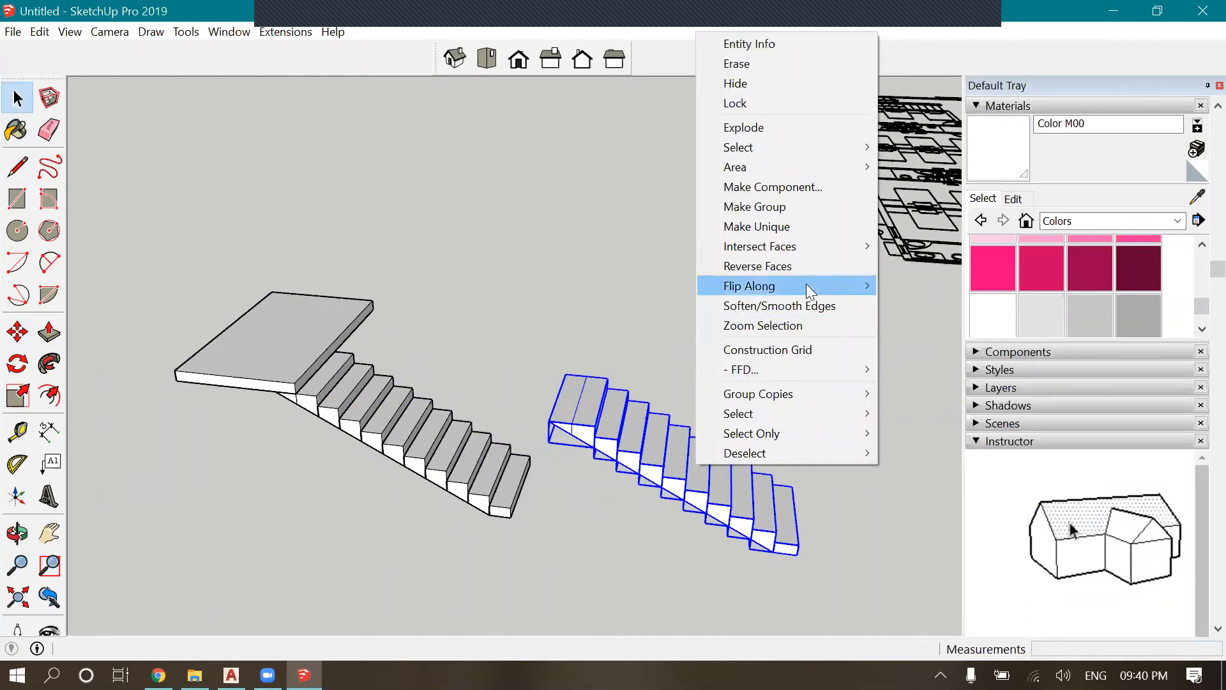
mouse_move(806, 286)
left_click(950, 305)
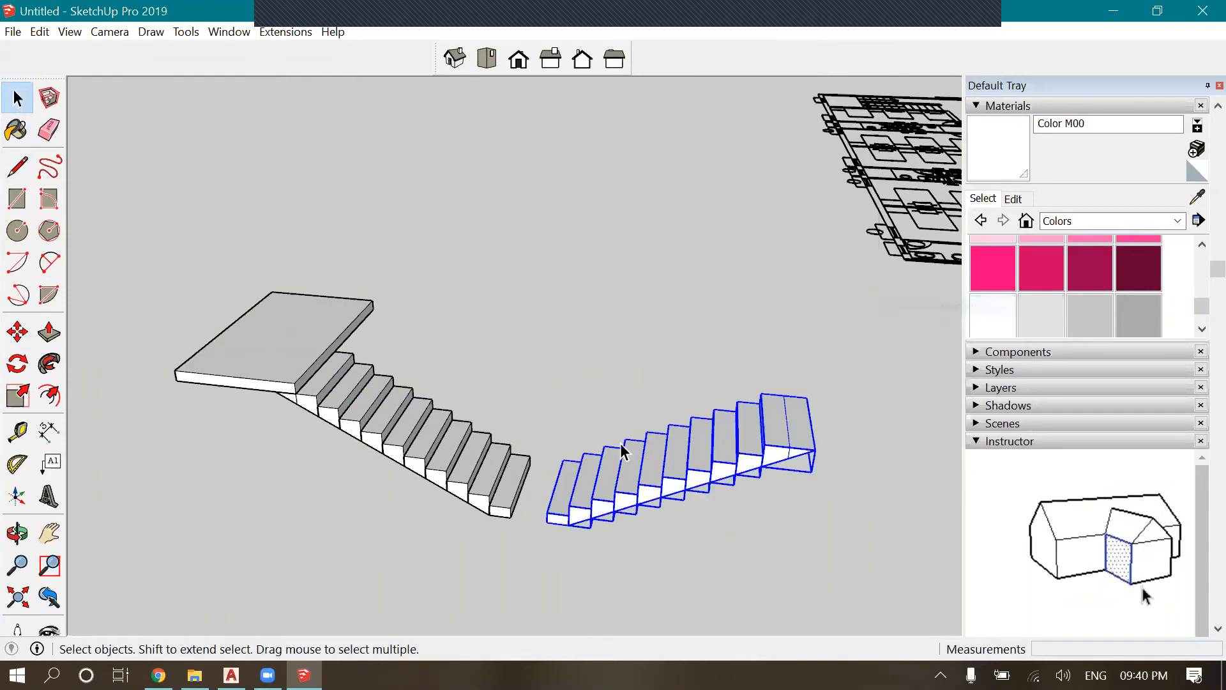
left_click(561, 580)
Move the whole flipped flight so the lower corner of its bottom step meets the landing's corner, forming the second flight
key("o")
left_click_drag(794, 539, 658, 447)
key("b")
key("space")
scroll(523, 329, "up", 3)
scroll(476, 355, "down", 1)
left_click(600, 478)
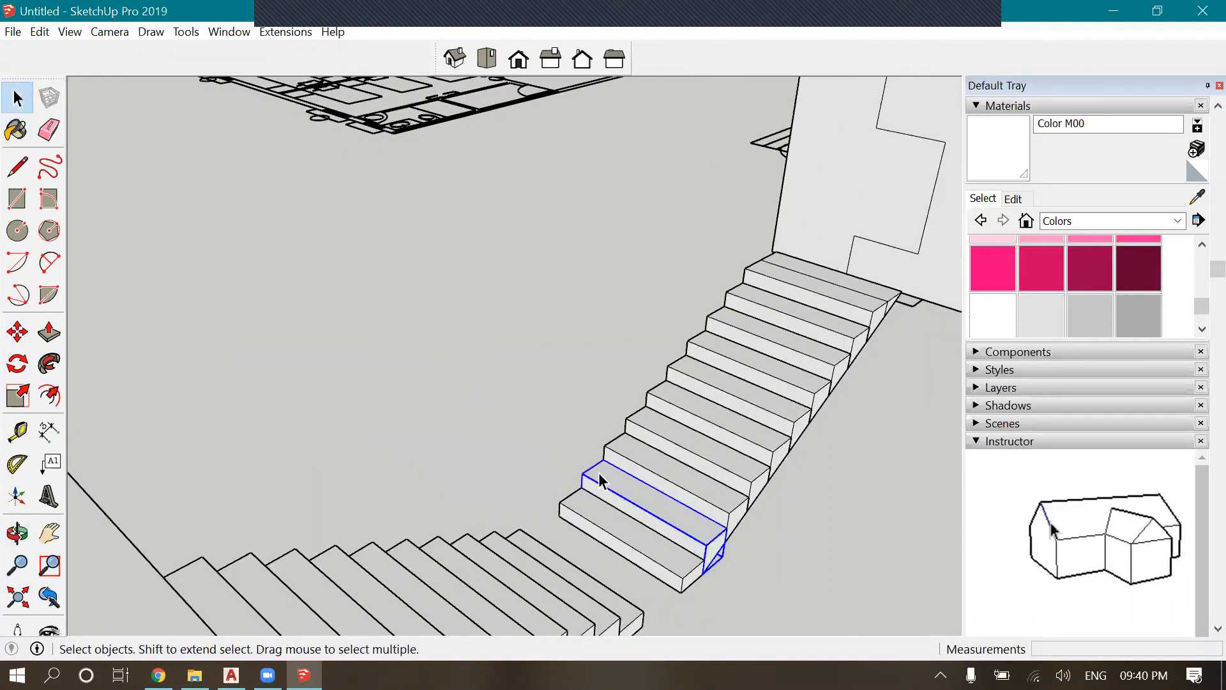
middle_click_drag(600, 478, 515, 397, "shift")
scroll(561, 489, "down", 3)
left_click(680, 558)
scroll(682, 511, "down", 4)
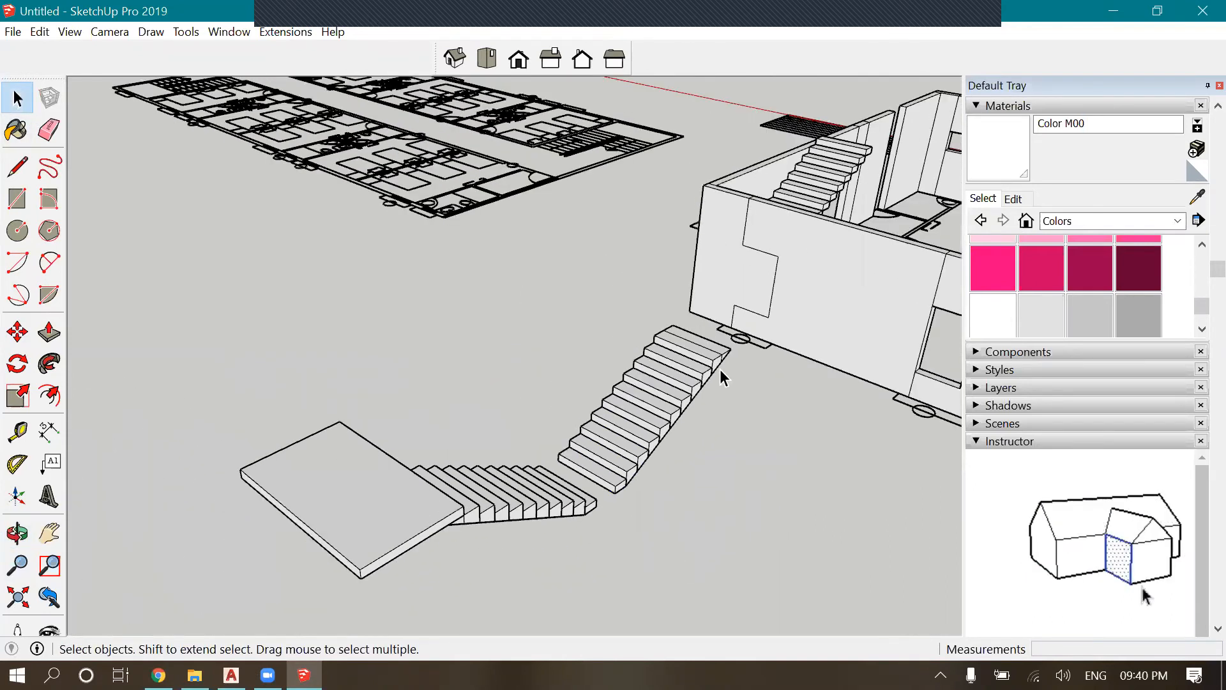
left_click_drag(707, 382, 629, 432)
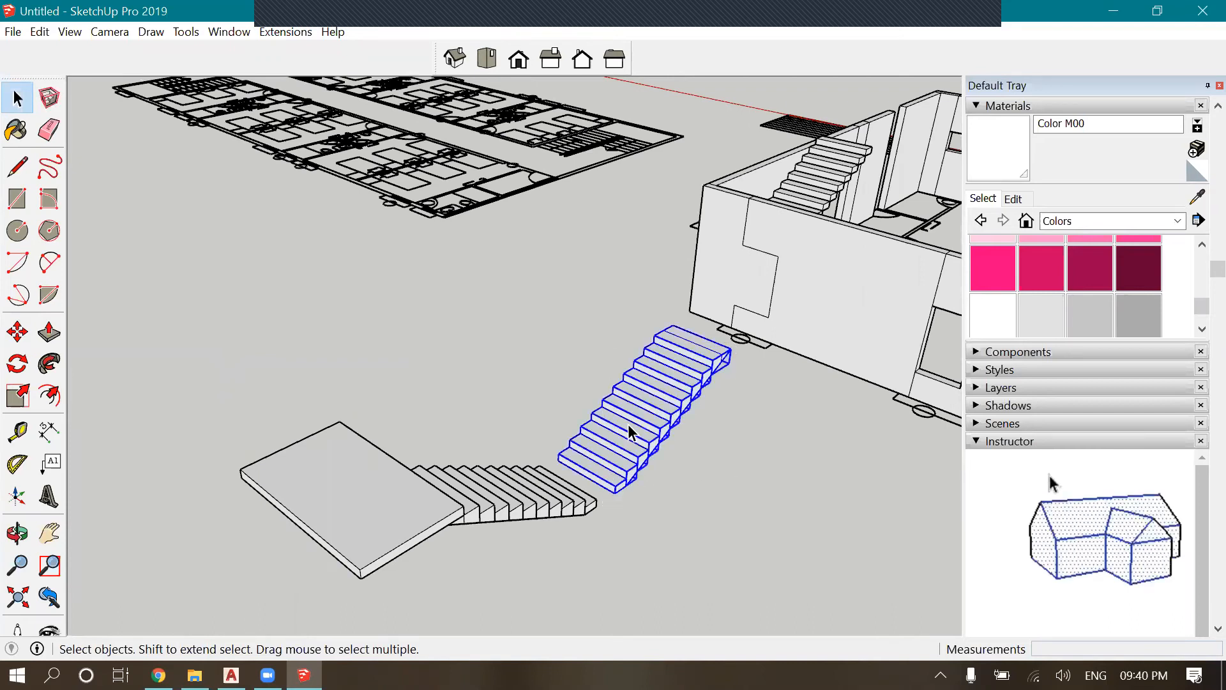
scroll(613, 440, "up", 3)
key("m")
scroll(504, 493, "up", 2)
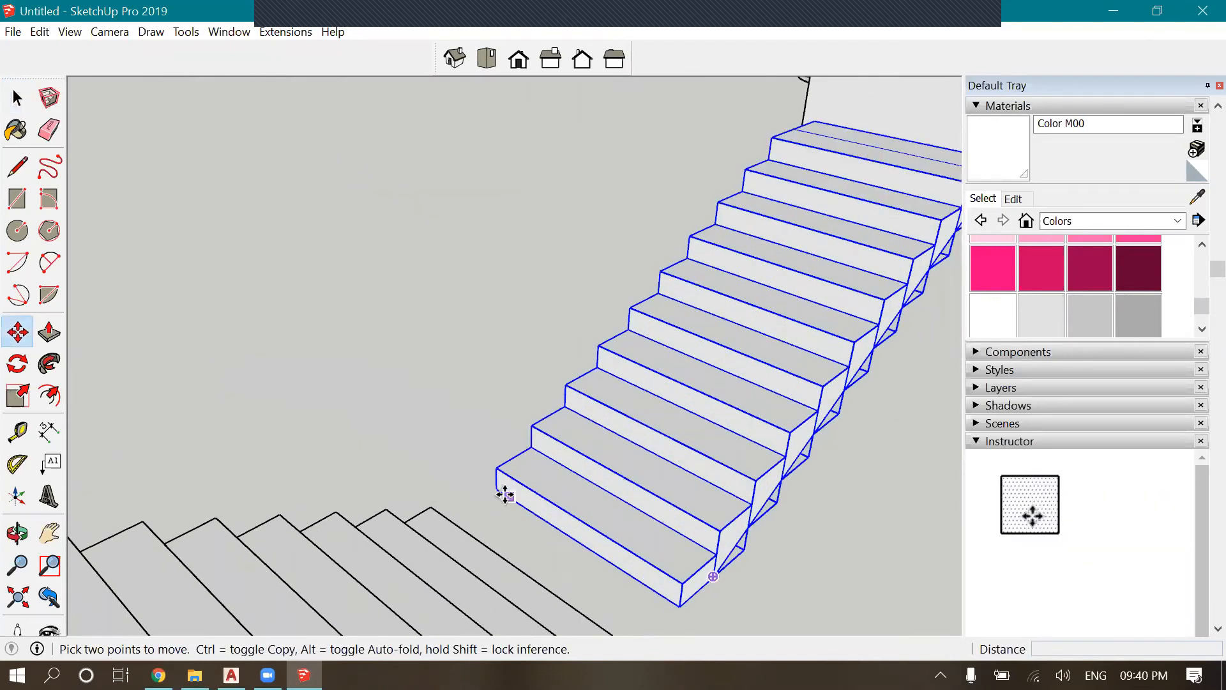
left_click(628, 412)
scroll(632, 415, "down", 5)
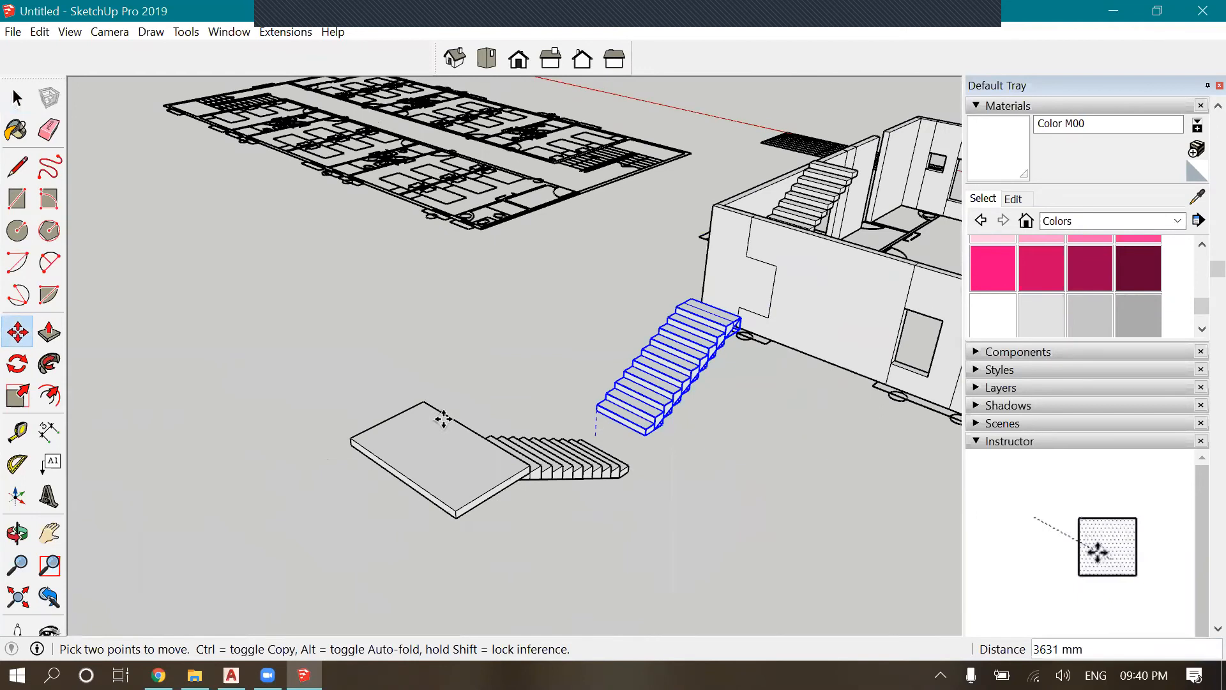
scroll(464, 441, "up", 5)
scroll(555, 515, "up", 2)
left_click(506, 488)
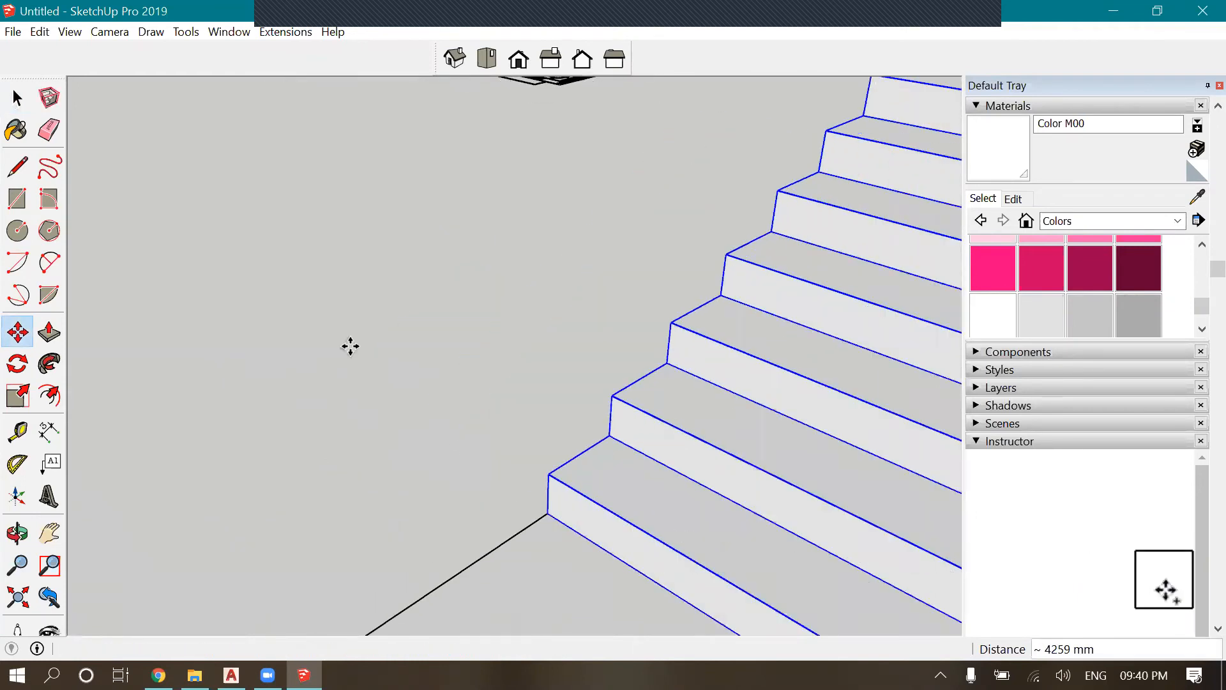
scroll(333, 358, "down", 3)
key("space")
left_click(580, 381)
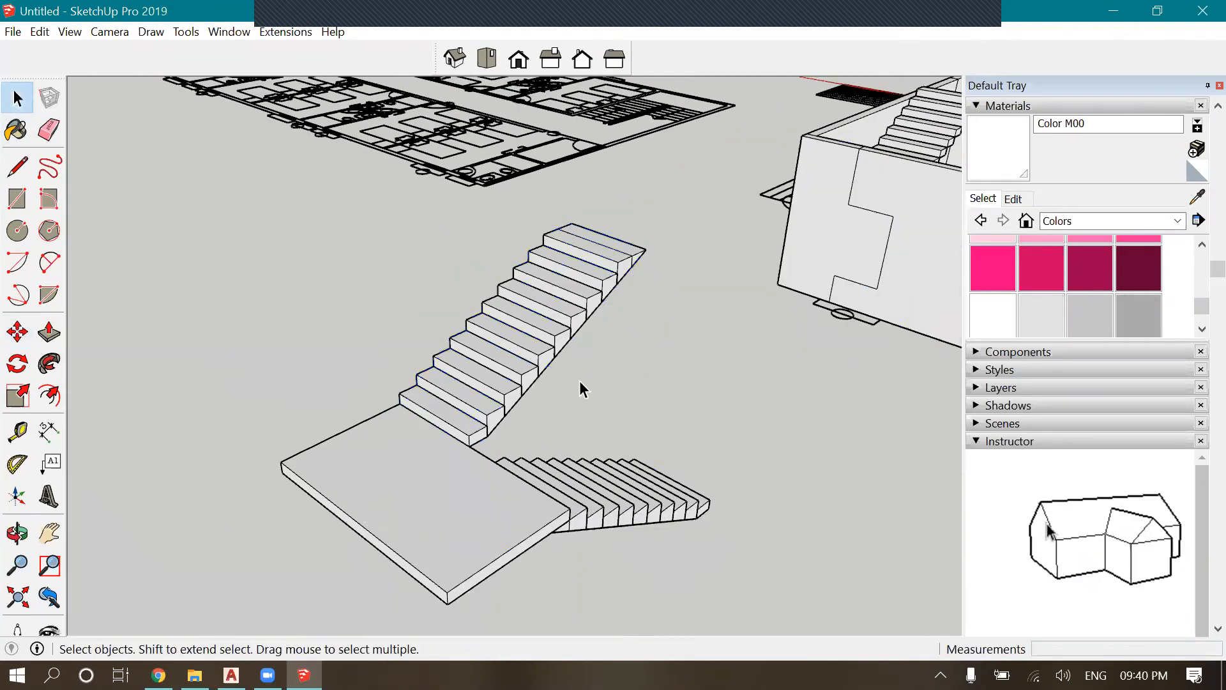
Make a single group from the landing and both stair flights outside the building
scroll(465, 447, "down", 1)
scroll(304, 563, "down", 2)
left_click_drag(304, 564, 555, 422)
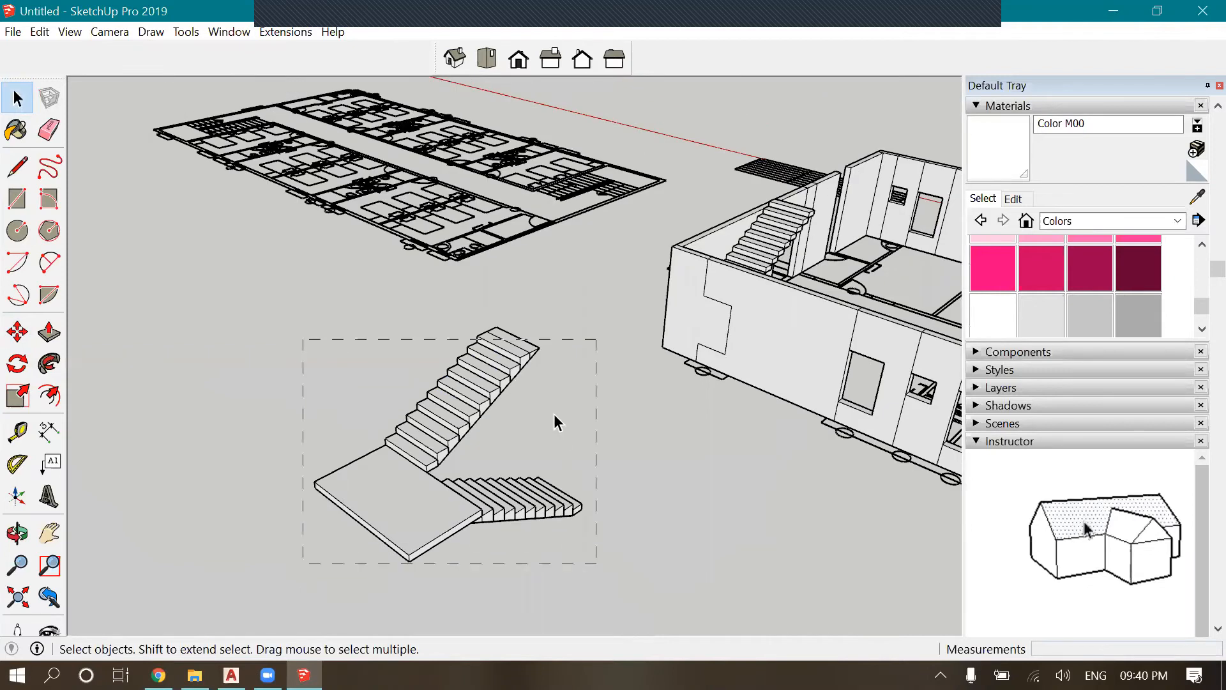
scroll(527, 520, "up", 1)
right_click(528, 520)
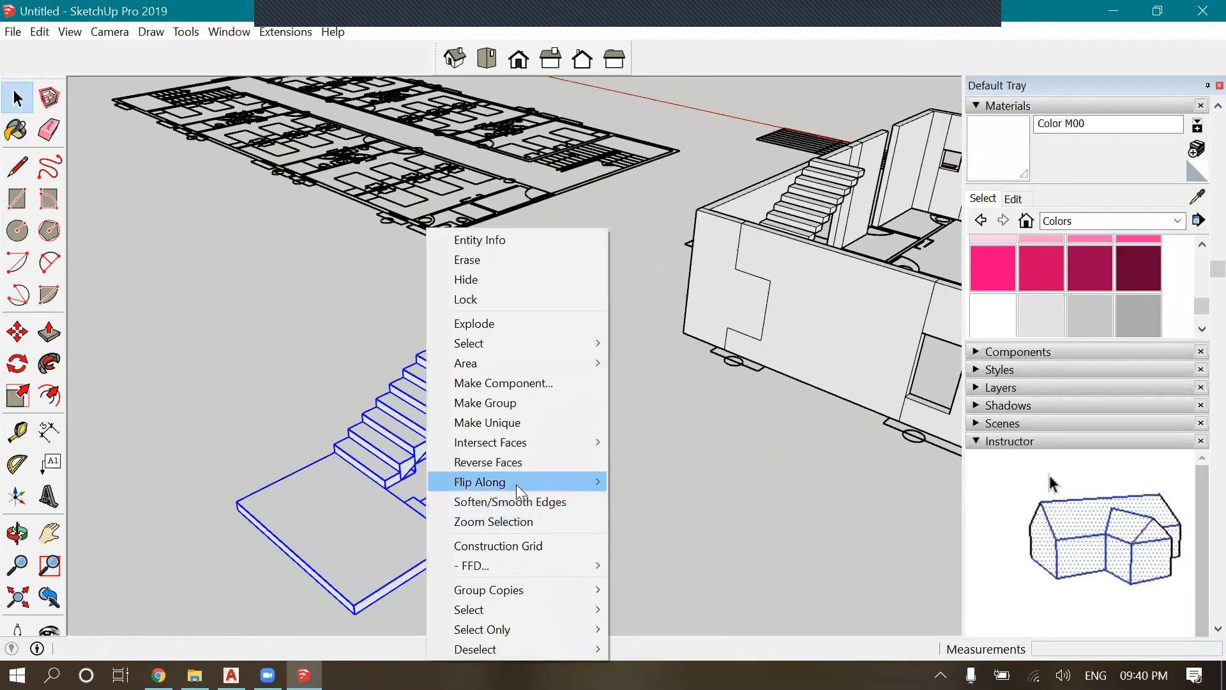
mouse_move(516, 483)
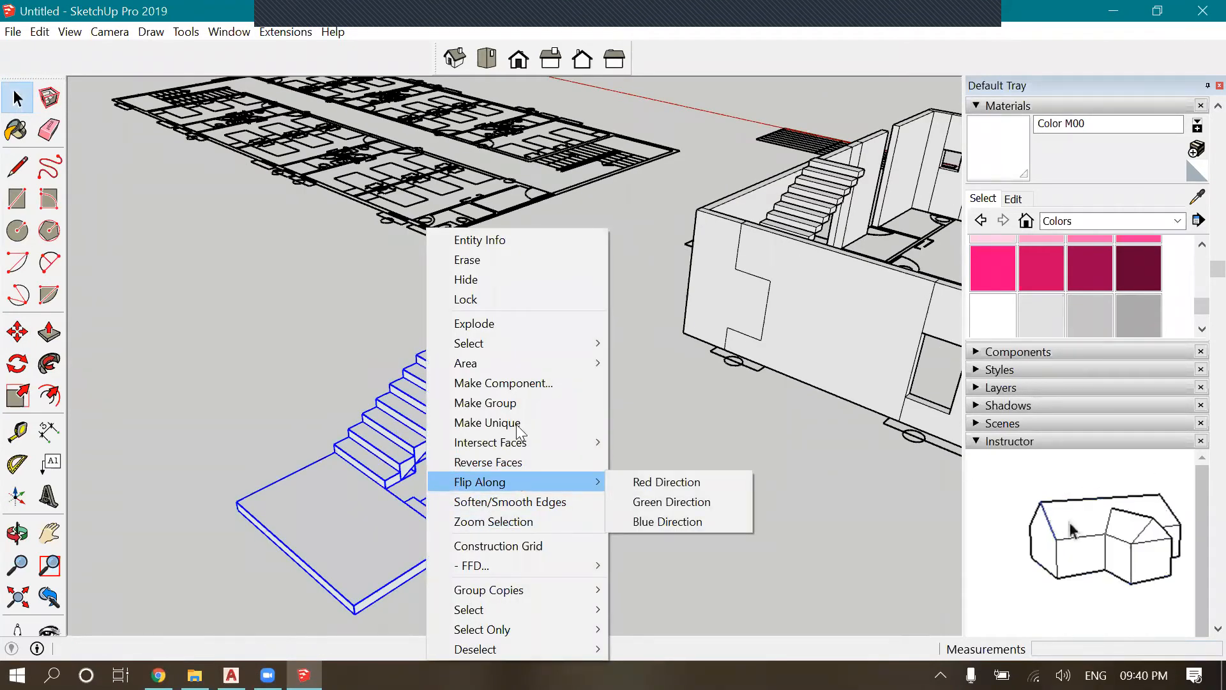
left_click(520, 402)
left_click(575, 441)
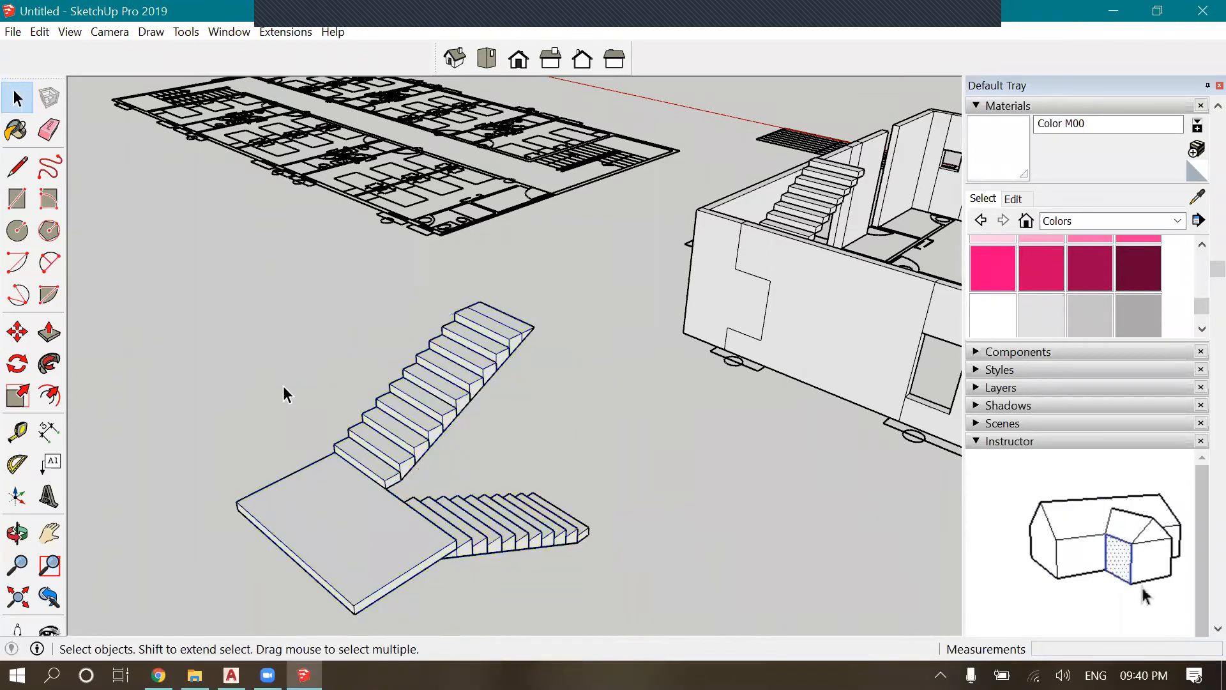
Delete the old staircase inside the building: its lower flight, its upper flight and its landing
middle_click_drag(282, 386, 419, 509)
key("o")
left_click_drag(495, 558, 401, 530)
scroll(533, 507, "up", 6)
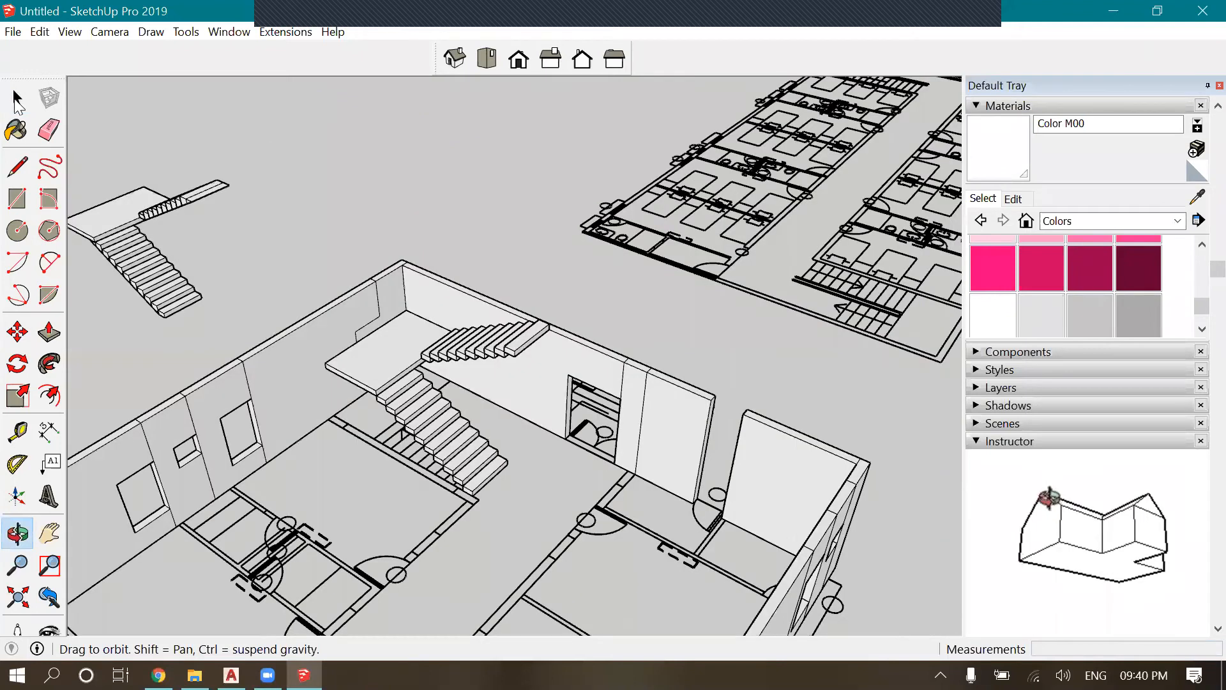
key("space")
left_click(518, 472)
key("Delete")
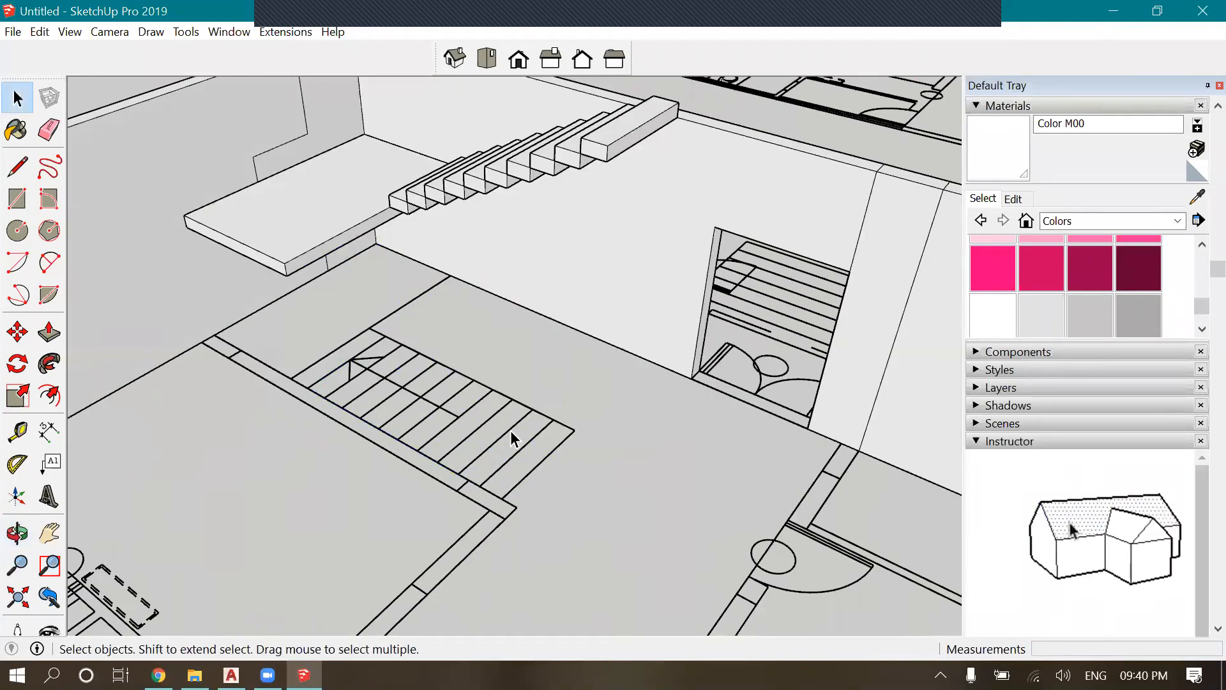
left_click(409, 201)
key("Delete")
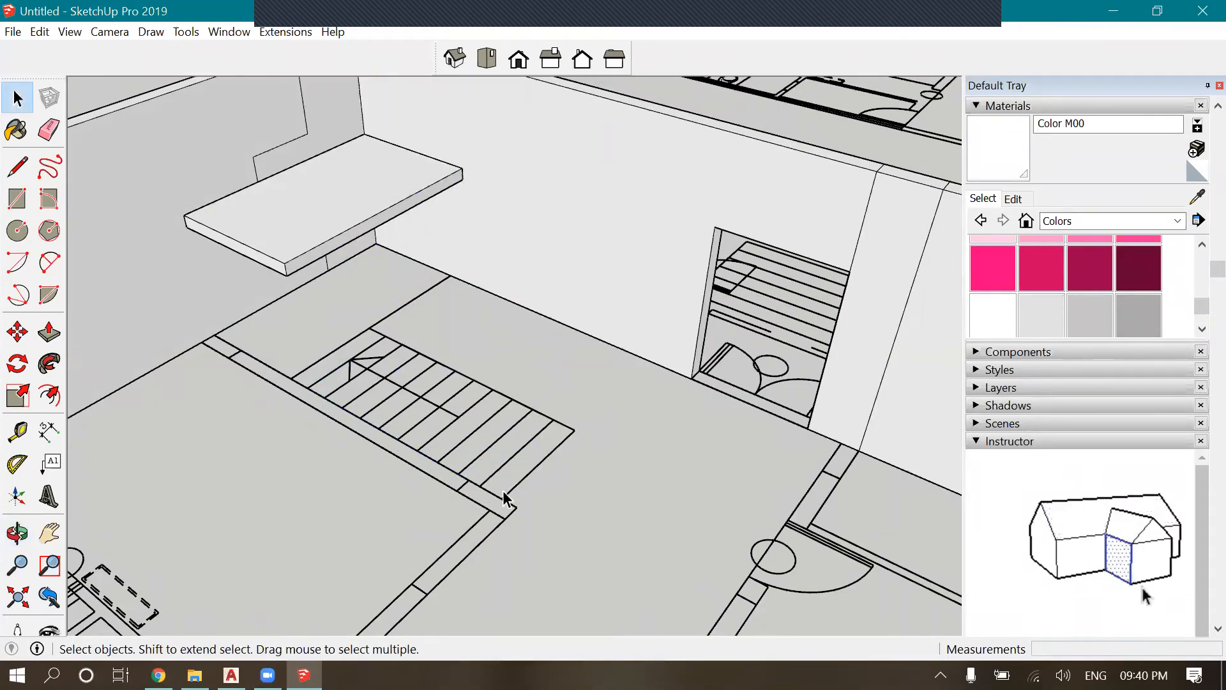
left_click(164, 246)
key("Delete")
scroll(222, 312, "down", 4)
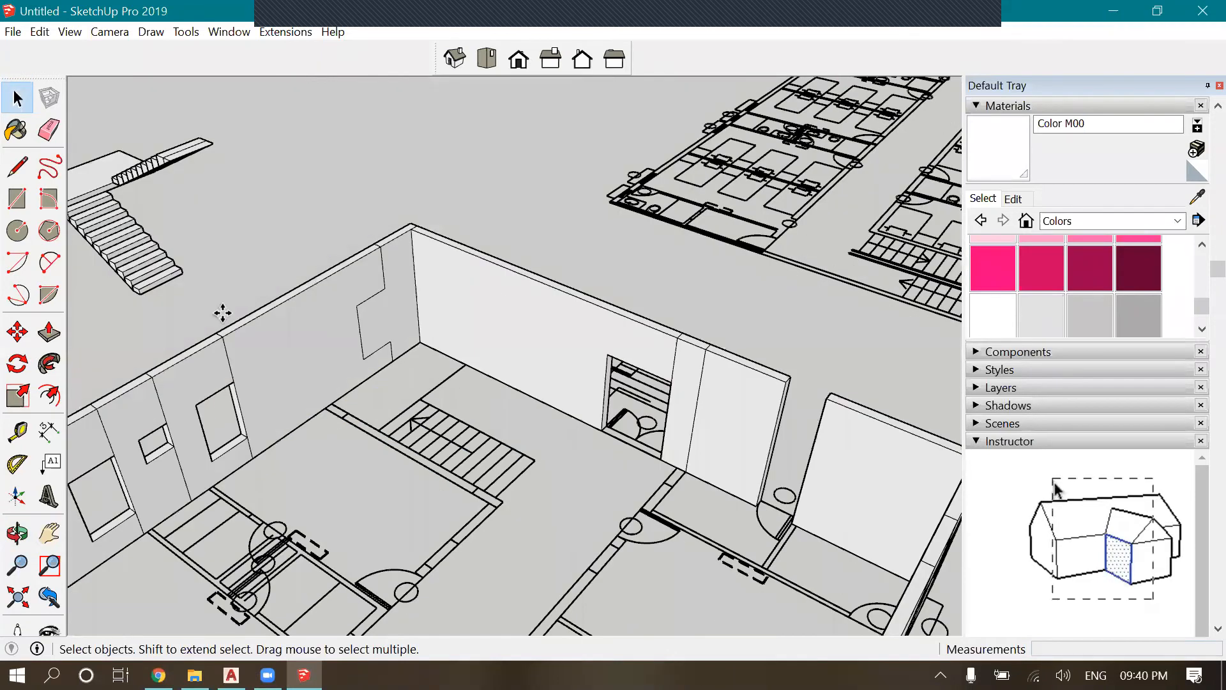
Move the grouped staircase into the building, snapping its bottom step's corner to the end of the stair outline in the plan
scroll(96, 276, "up", 5)
key("m")
left_click(100, 286)
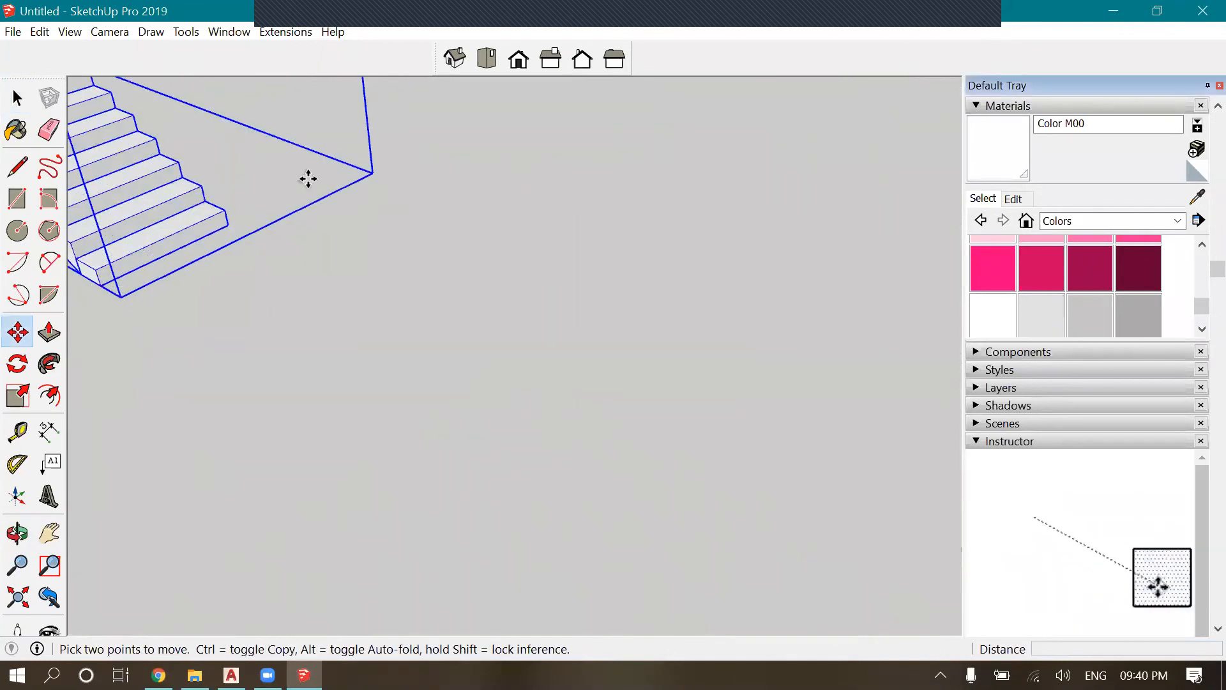
scroll(249, 186, "down", 3)
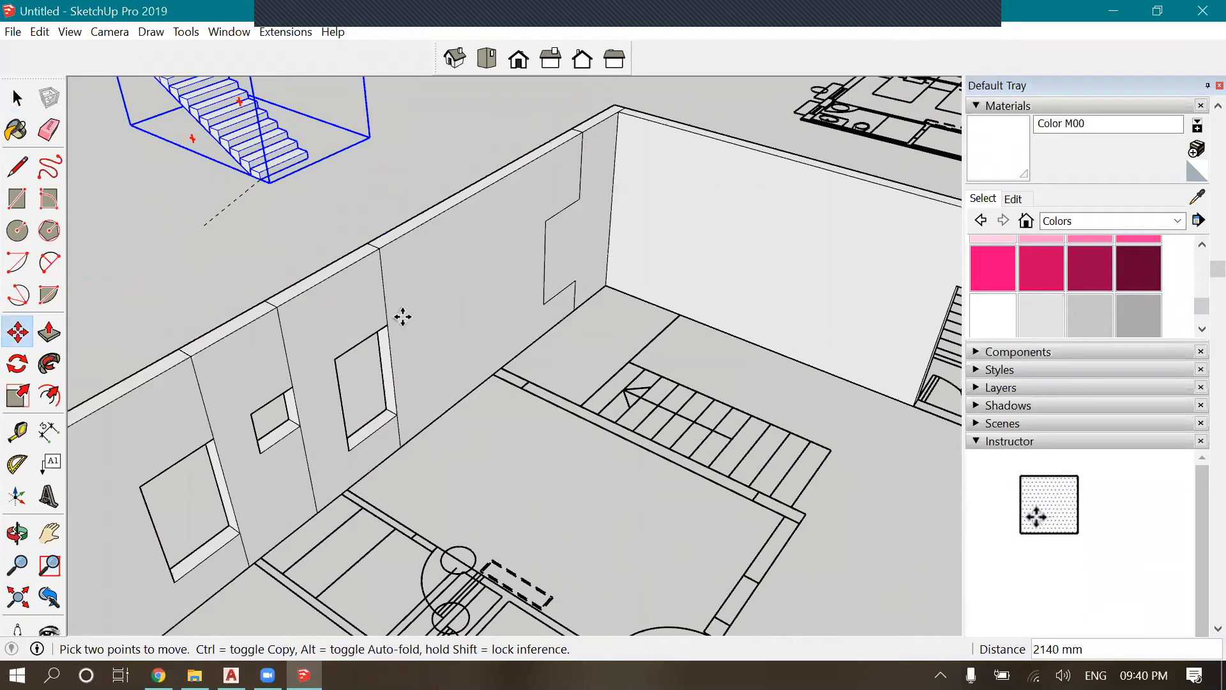
scroll(399, 361, "down", 3)
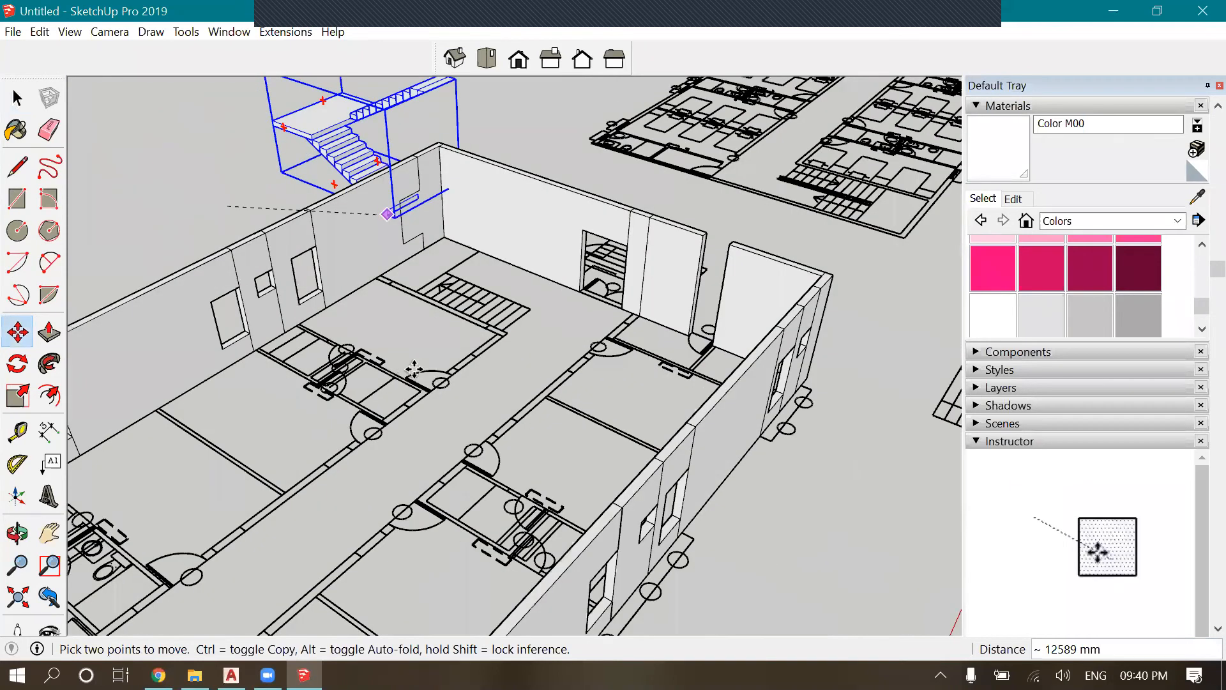
scroll(418, 375, "up", 5)
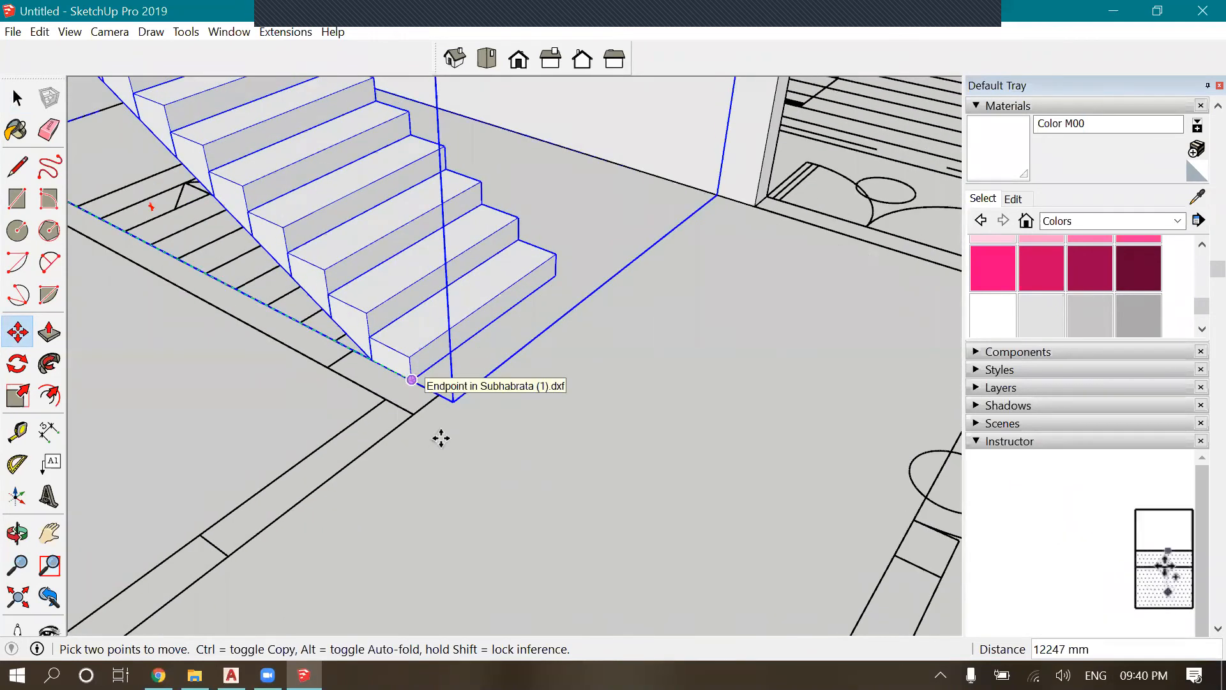
scroll(466, 466, "up", 2)
left_click(466, 466)
scroll(452, 405, "down", 4)
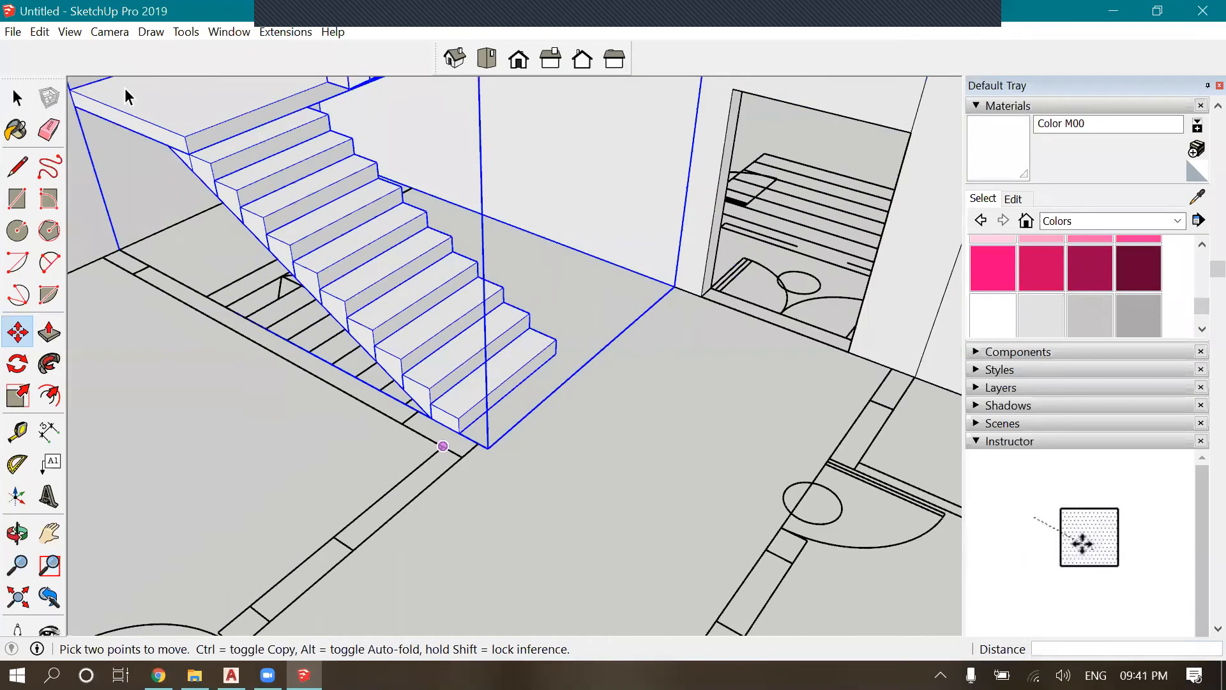
scroll(525, 187, "down", 5)
key("space")
Explode the staircase group placed inside the building
middle_click_drag(107, 455, 342, 488)
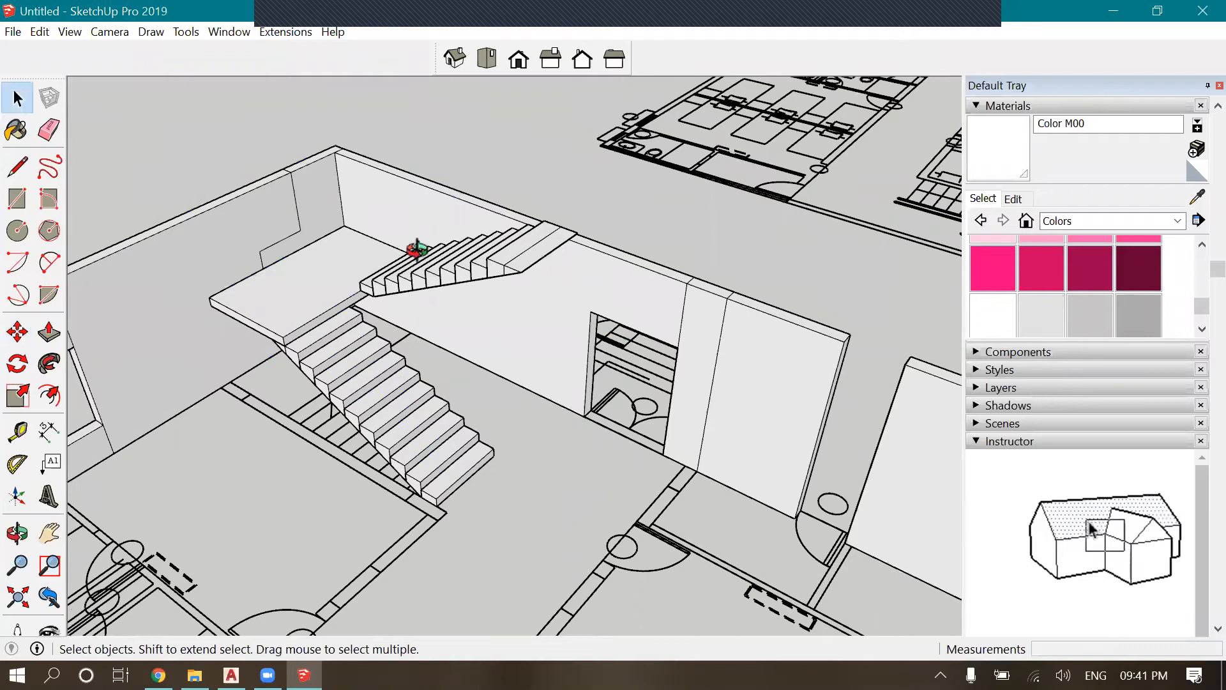
middle_click_drag(515, 273, 347, 329)
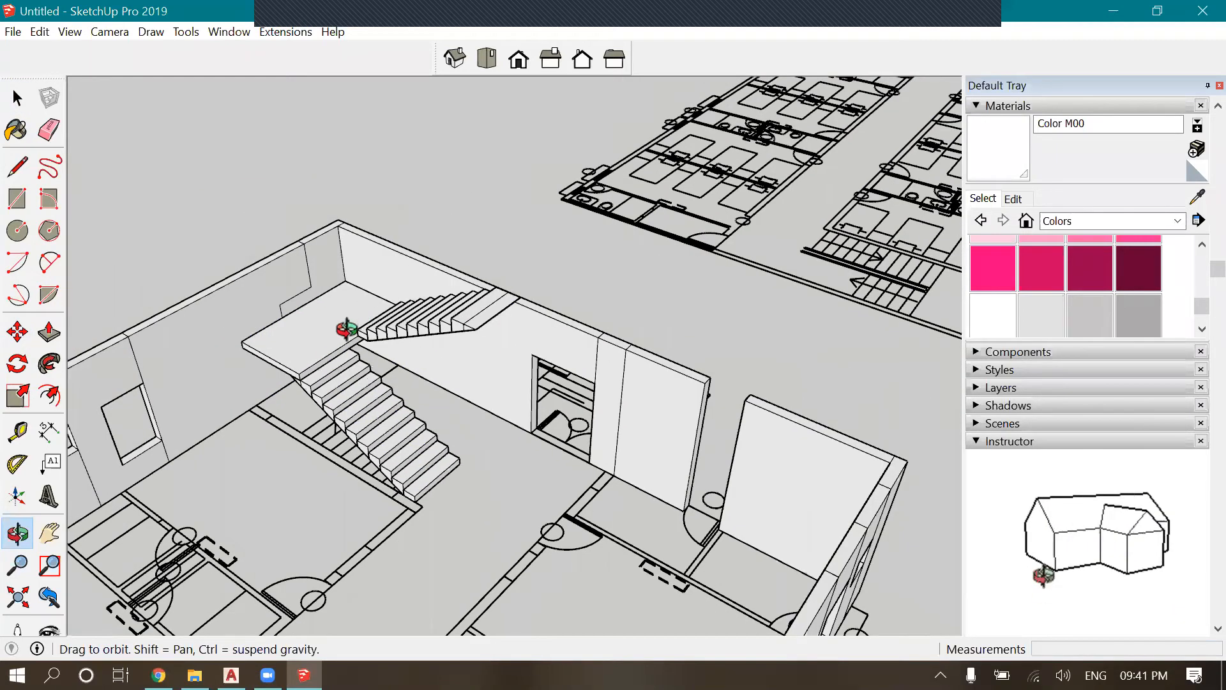
scroll(347, 329, "up", 5)
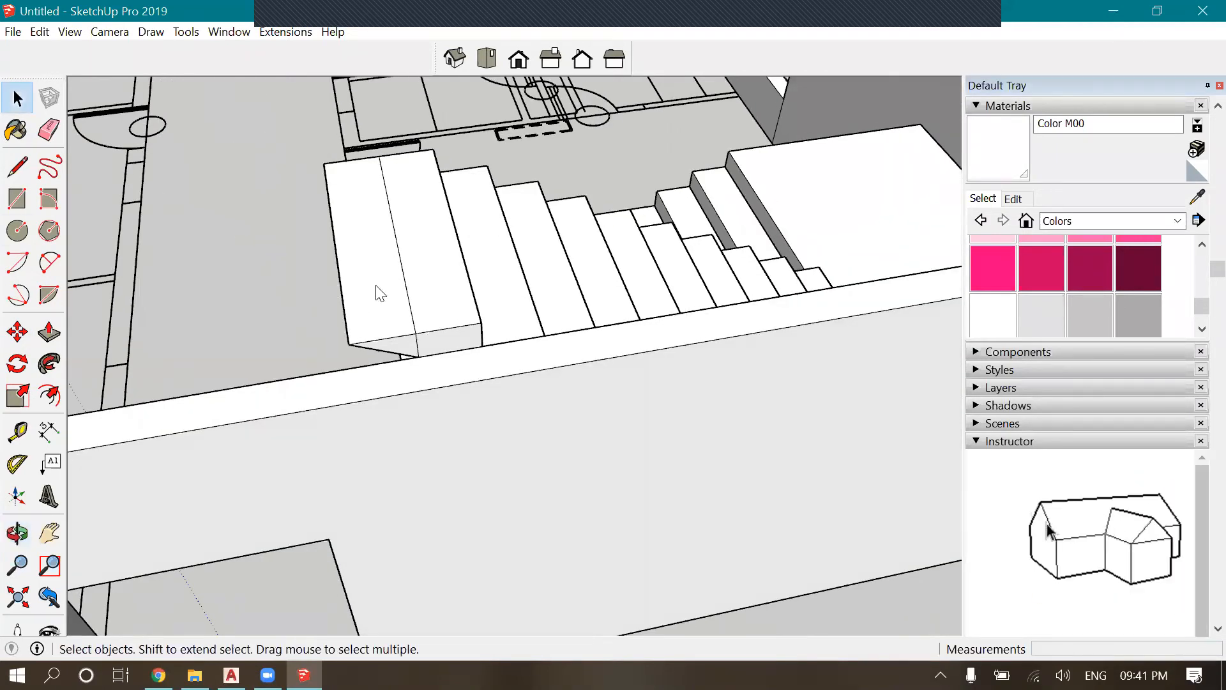
left_click(380, 294)
right_click(376, 409)
left_click(668, 486)
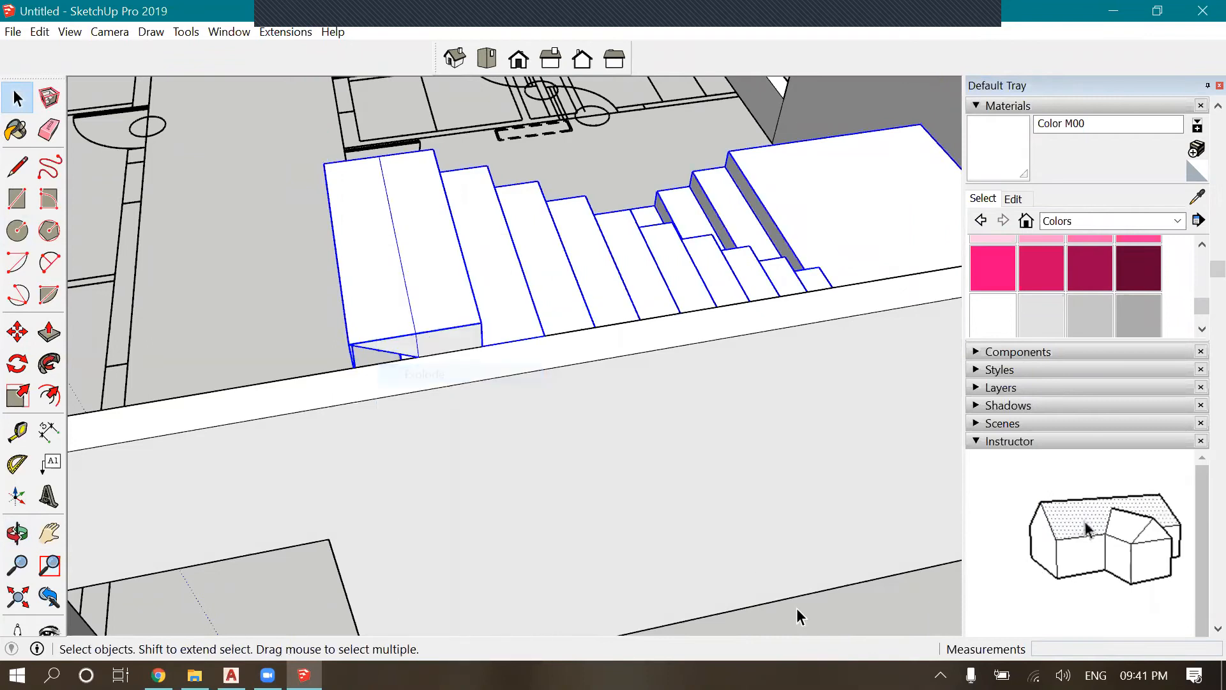
left_click(231, 307)
Explode the top step of the upper flight into editable faces
scroll(246, 325, "up", 5)
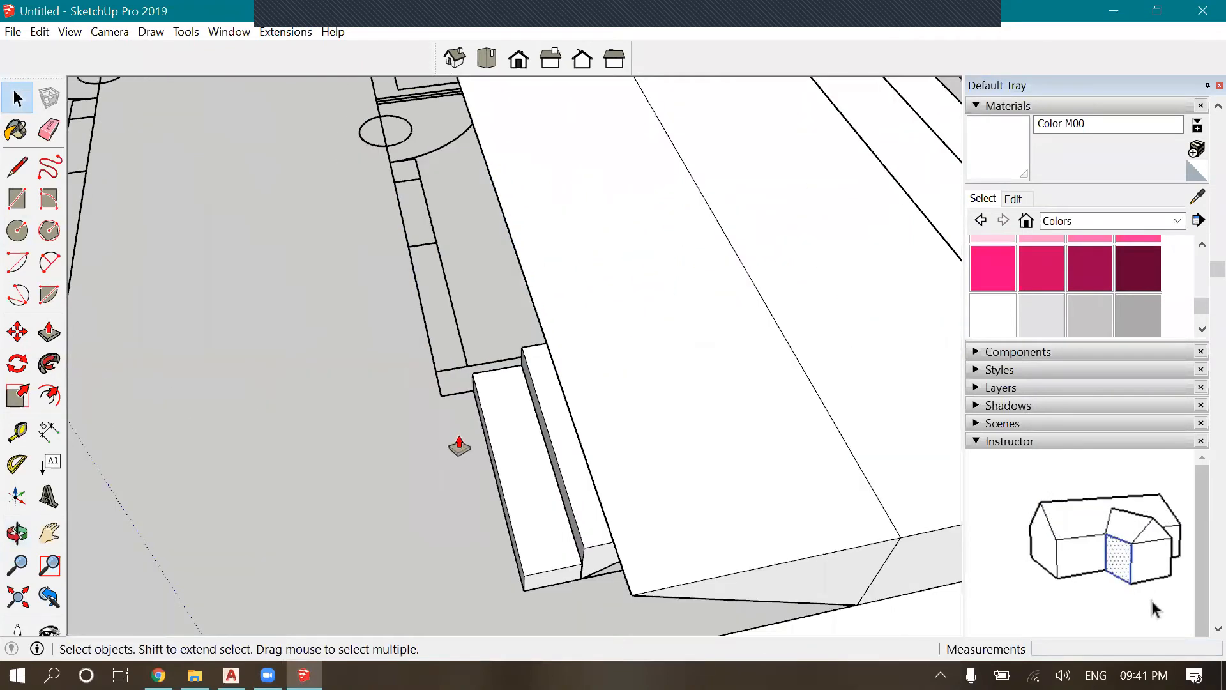
scroll(457, 443, "down", 5)
key("p")
key("space")
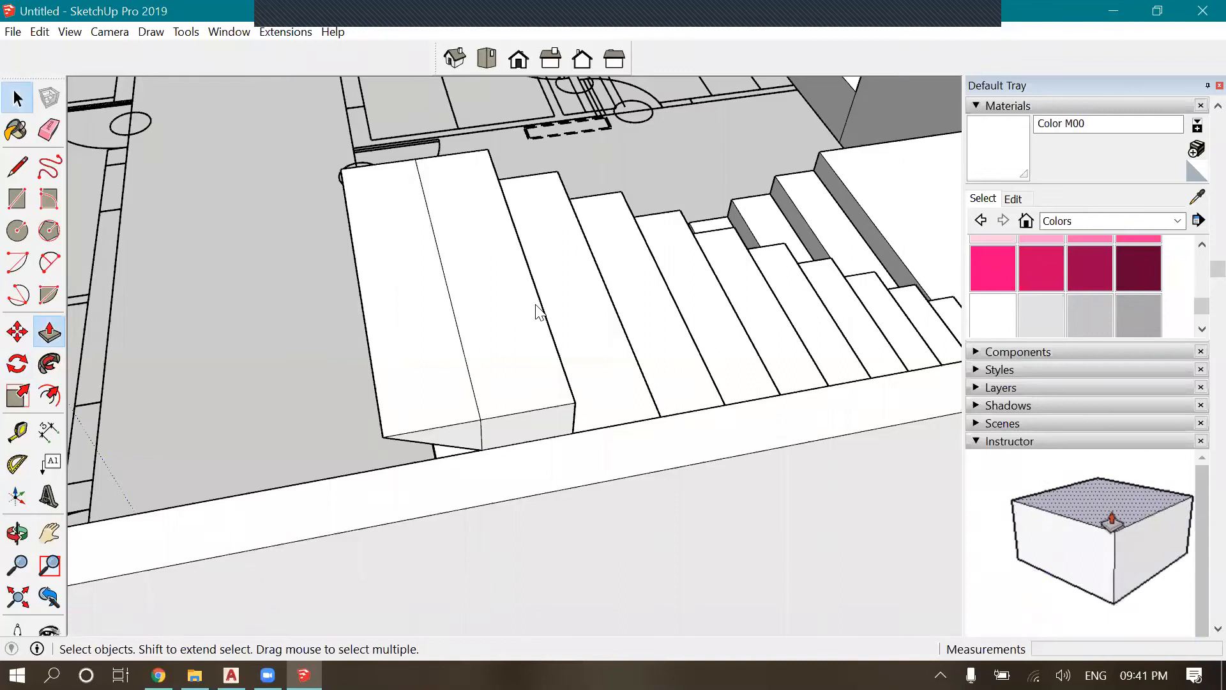
left_click(536, 350)
right_click(480, 350)
left_click(580, 354)
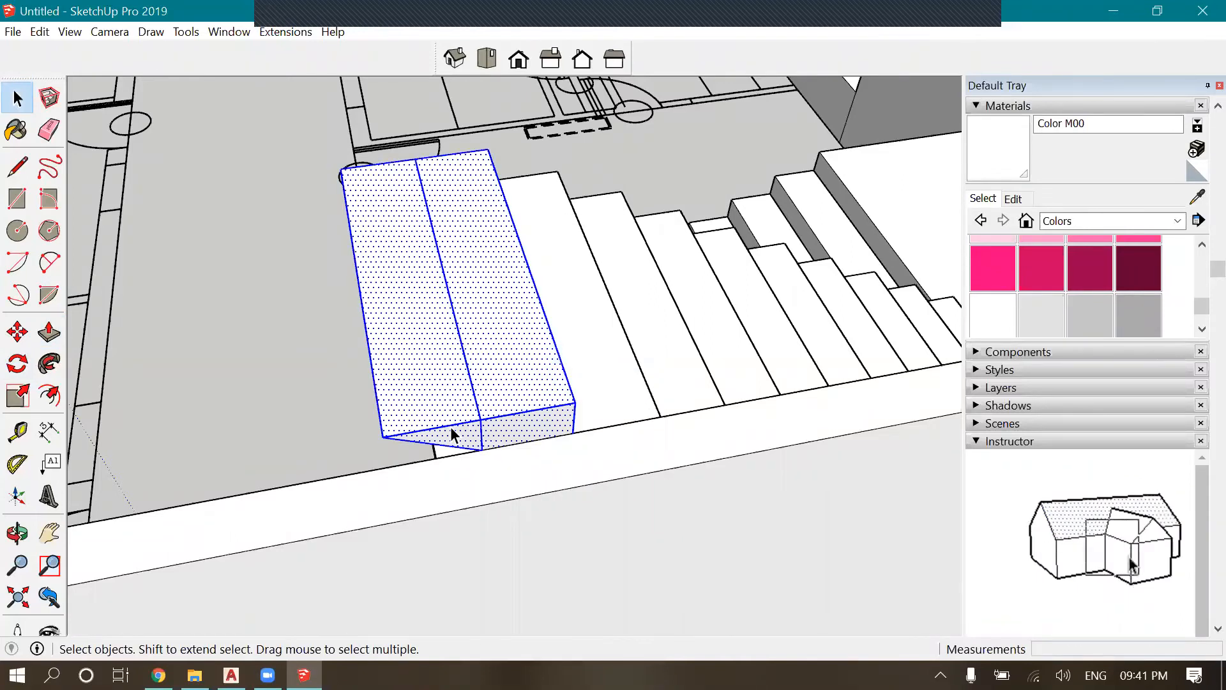
Push the triangular end face of the top step in about 1350 mm to remove the step's overhanging outer half
left_click(472, 459)
left_click(489, 484)
left_click(243, 426)
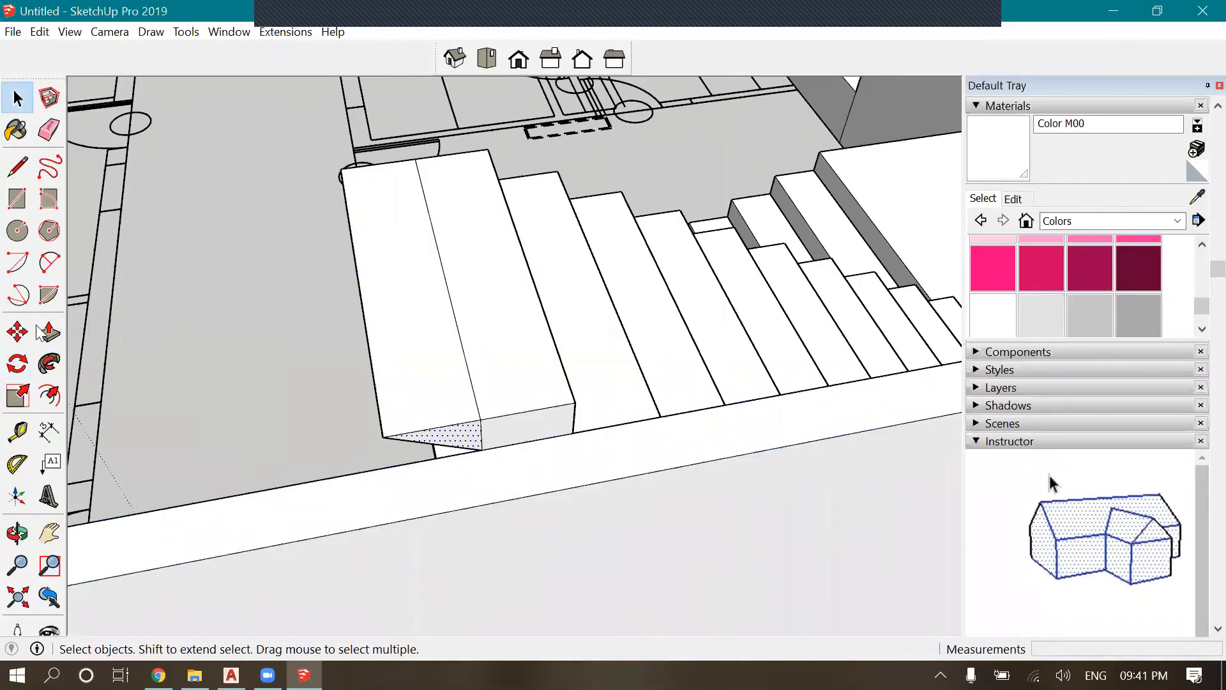
left_click(375, 181)
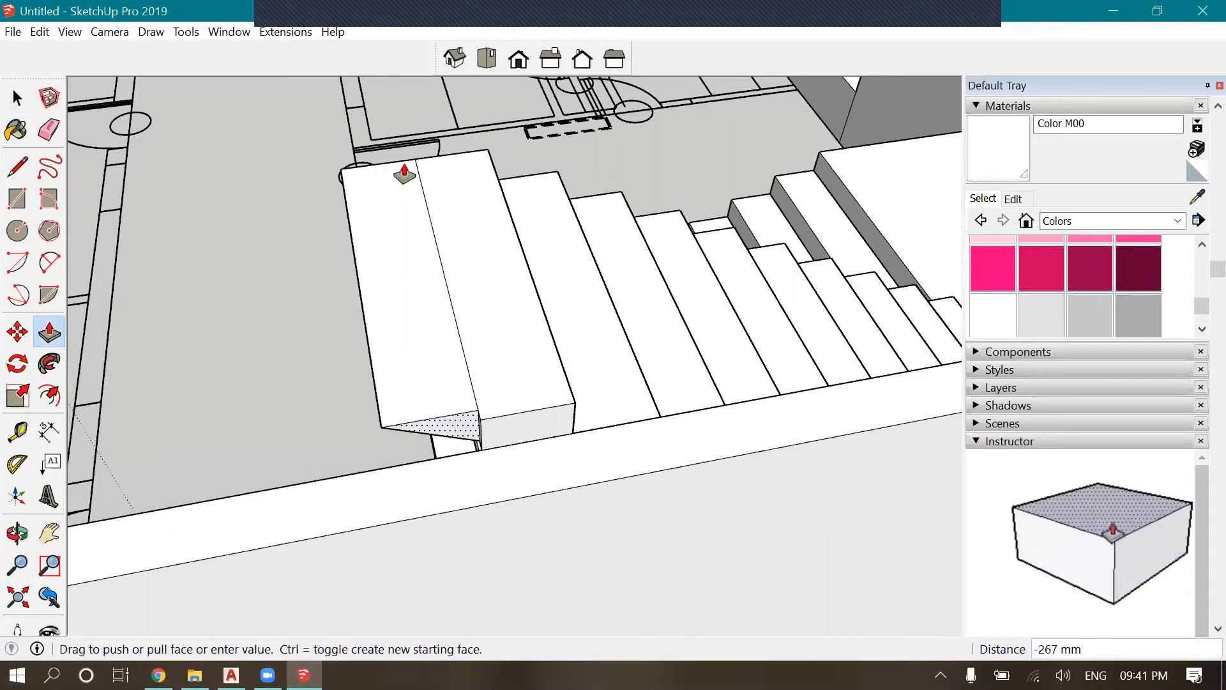
left_click(403, 169)
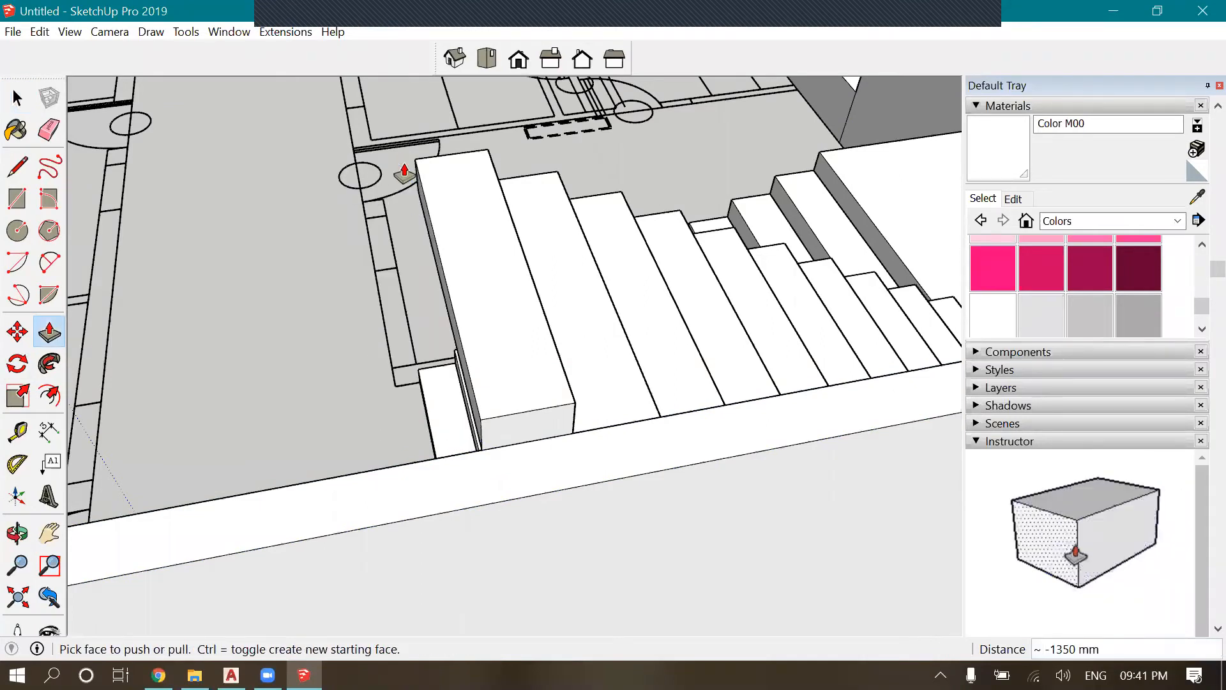
key("space")
Select all the geometry of the trimmed top step and make it a group
left_click(497, 272)
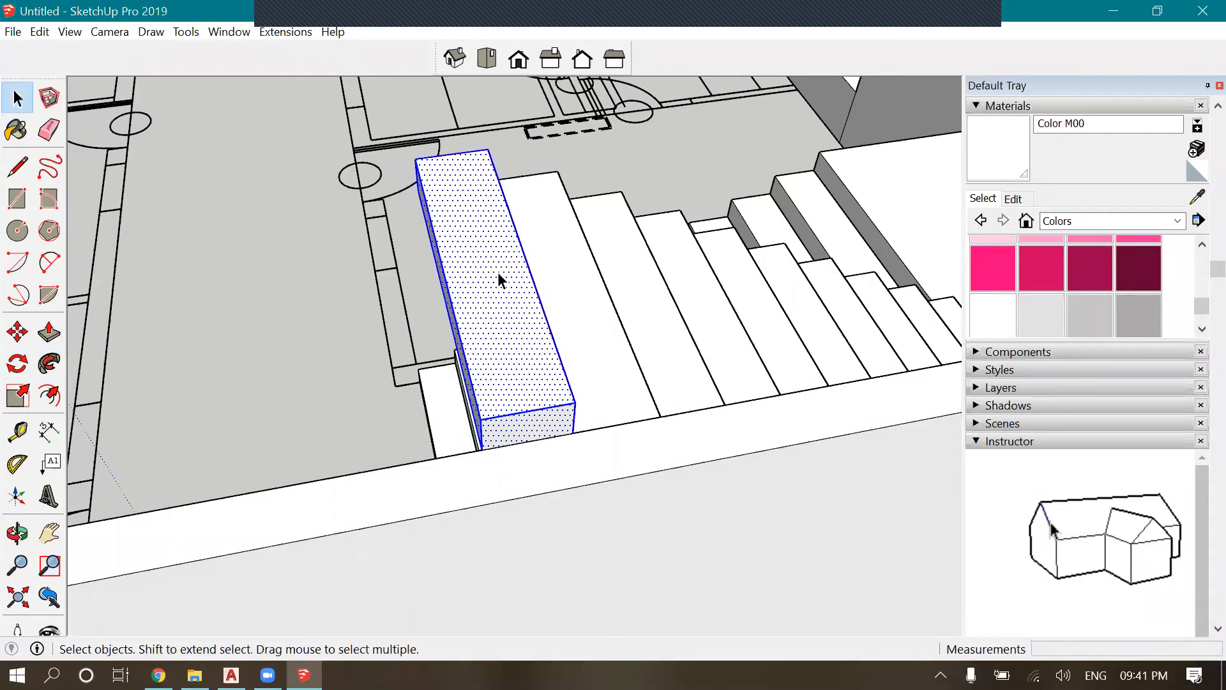
right_click(498, 272)
left_click(567, 424)
scroll(600, 357, "down", 2)
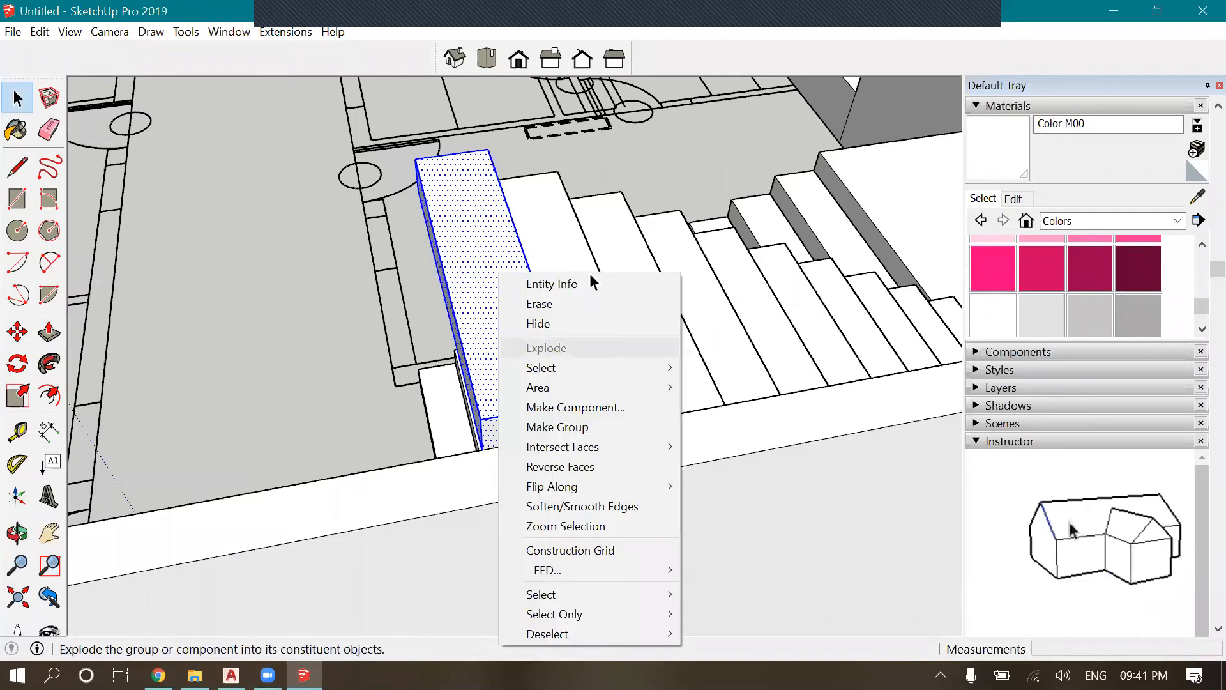
scroll(809, 507, "down", 5)
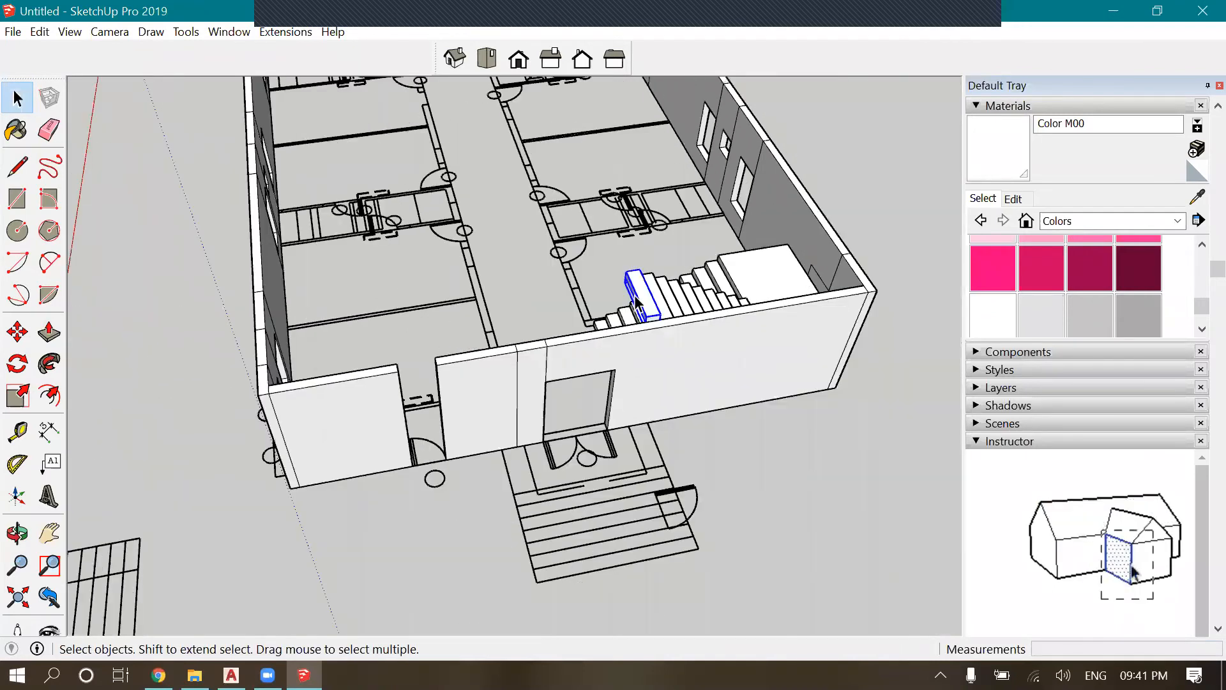
Copy the trimmed step group by its upper corner to the first of the down steps drawn beside the entrance staircase at the building's far end
scroll(606, 274, "up", 4)
key("m")
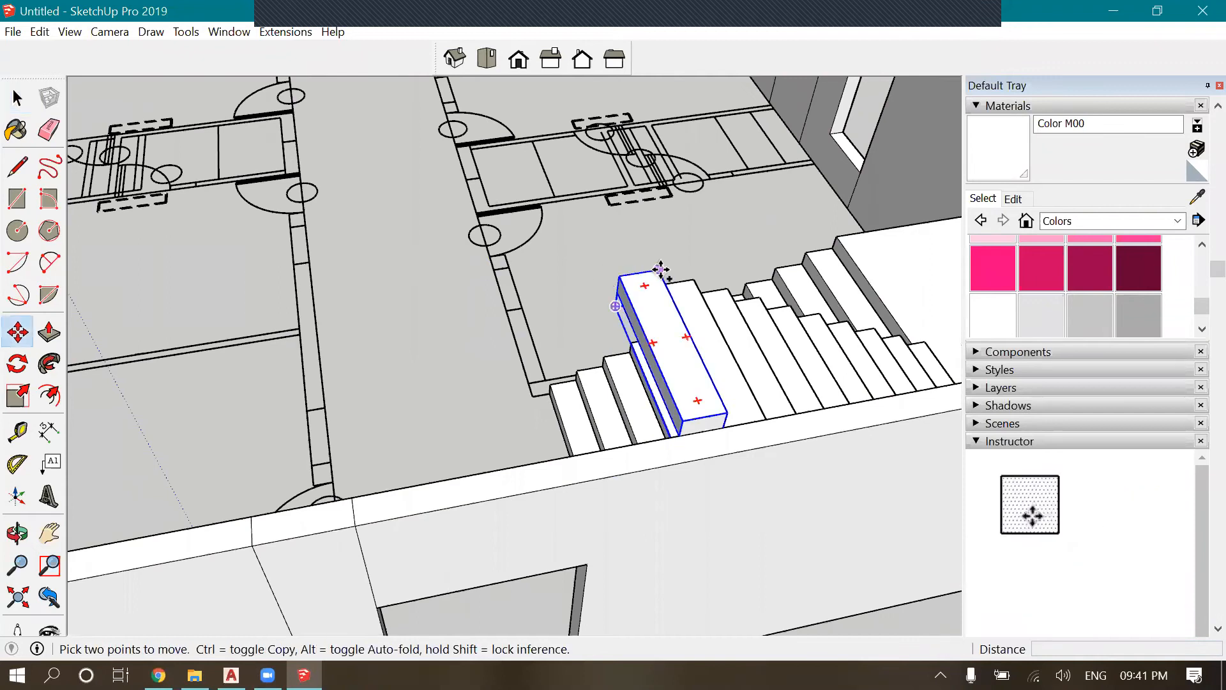
left_click(658, 271)
key("ctrl")
scroll(660, 382, "down", 3)
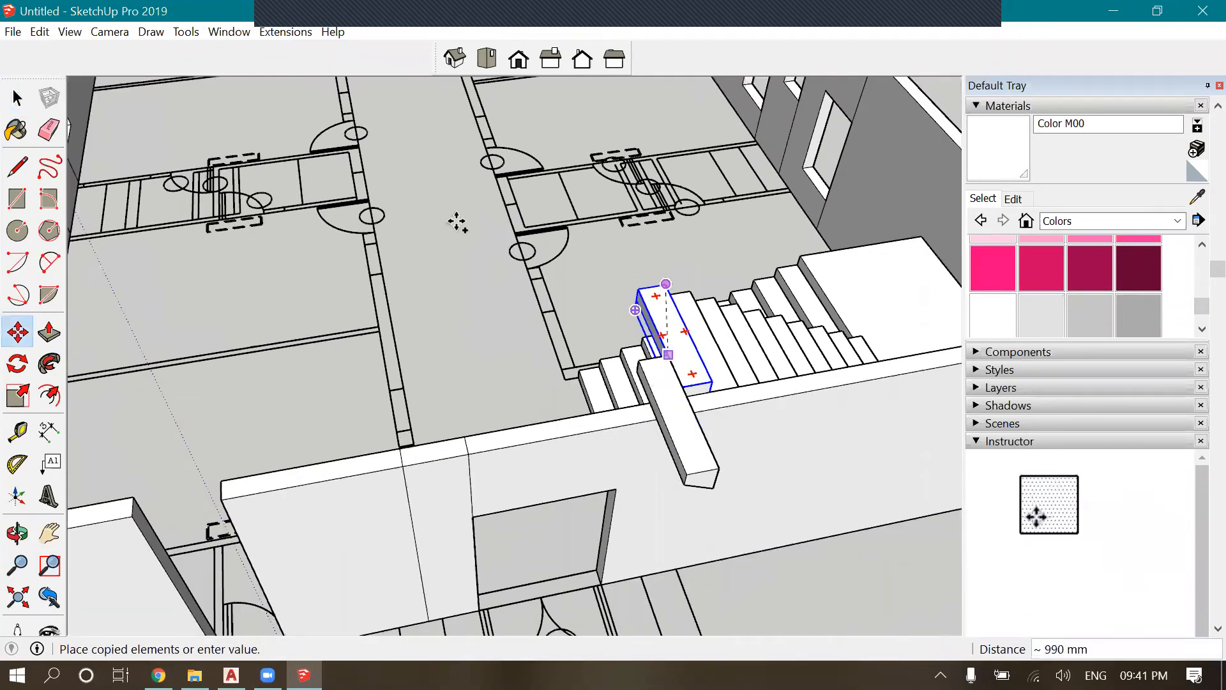
scroll(432, 161, "down", 5)
left_click(13, 532)
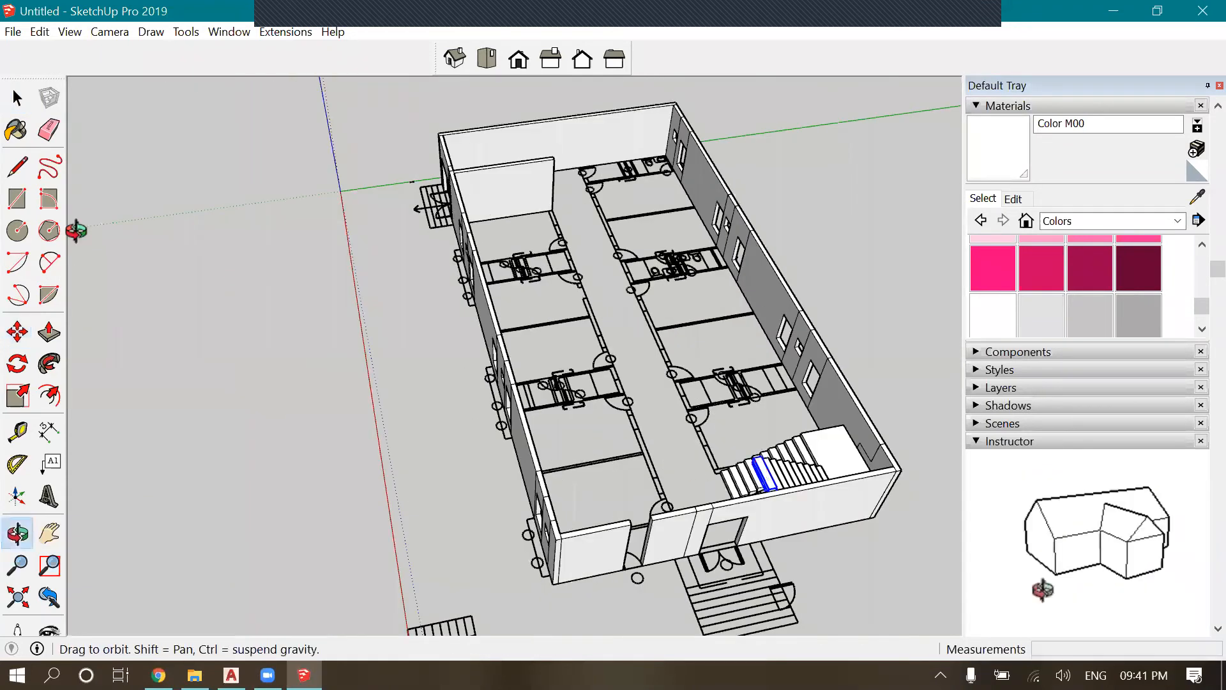
left_click_drag(77, 231, 152, 233)
middle_click_drag(151, 233, 291, 270)
scroll(309, 250, "up", 7)
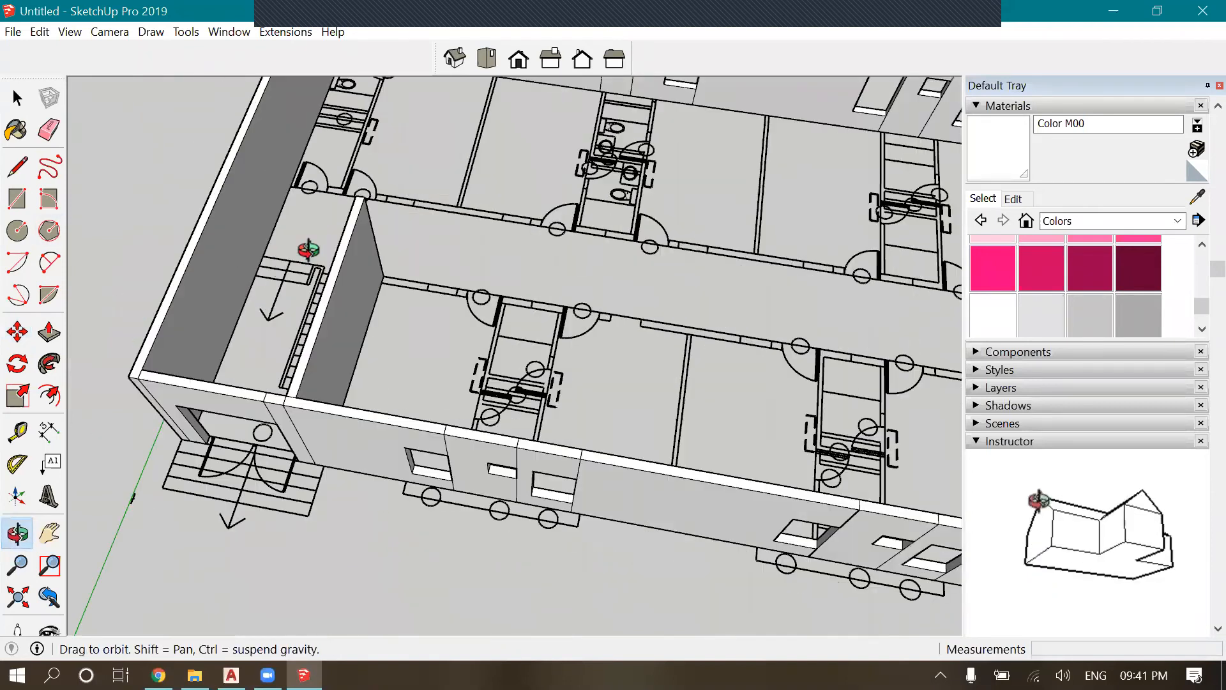
scroll(325, 248, "up", 5)
left_click(320, 242)
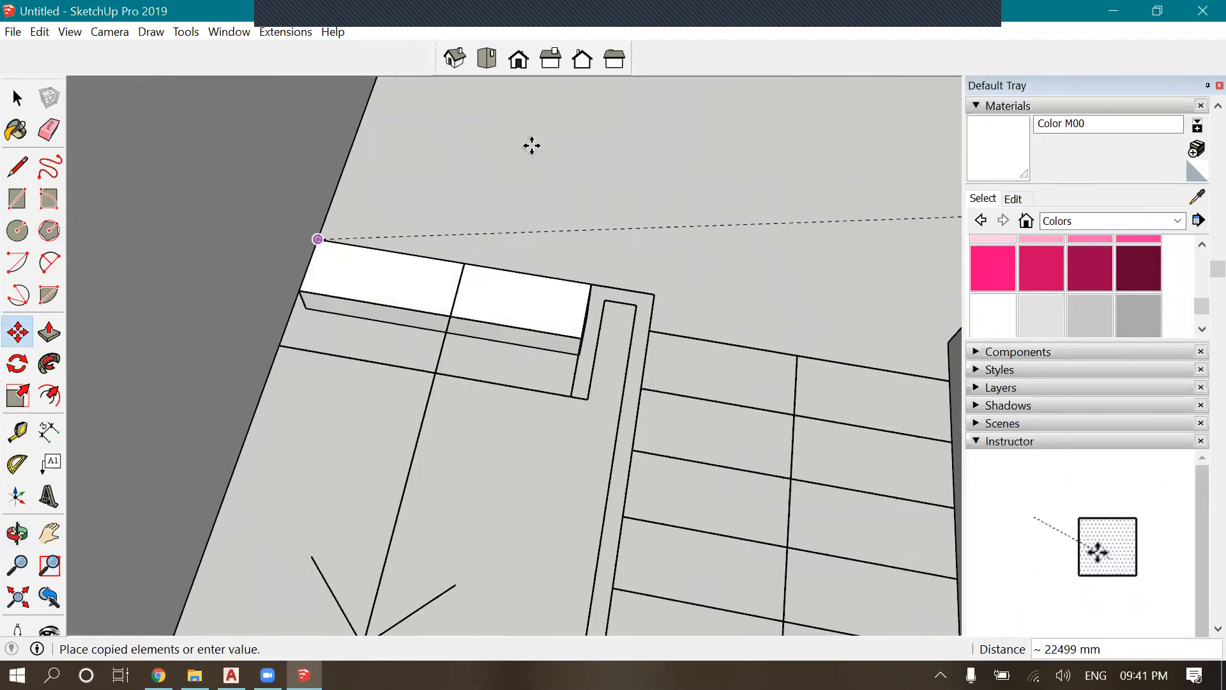
scroll(530, 160, "down", 1)
scroll(532, 146, "down", 5)
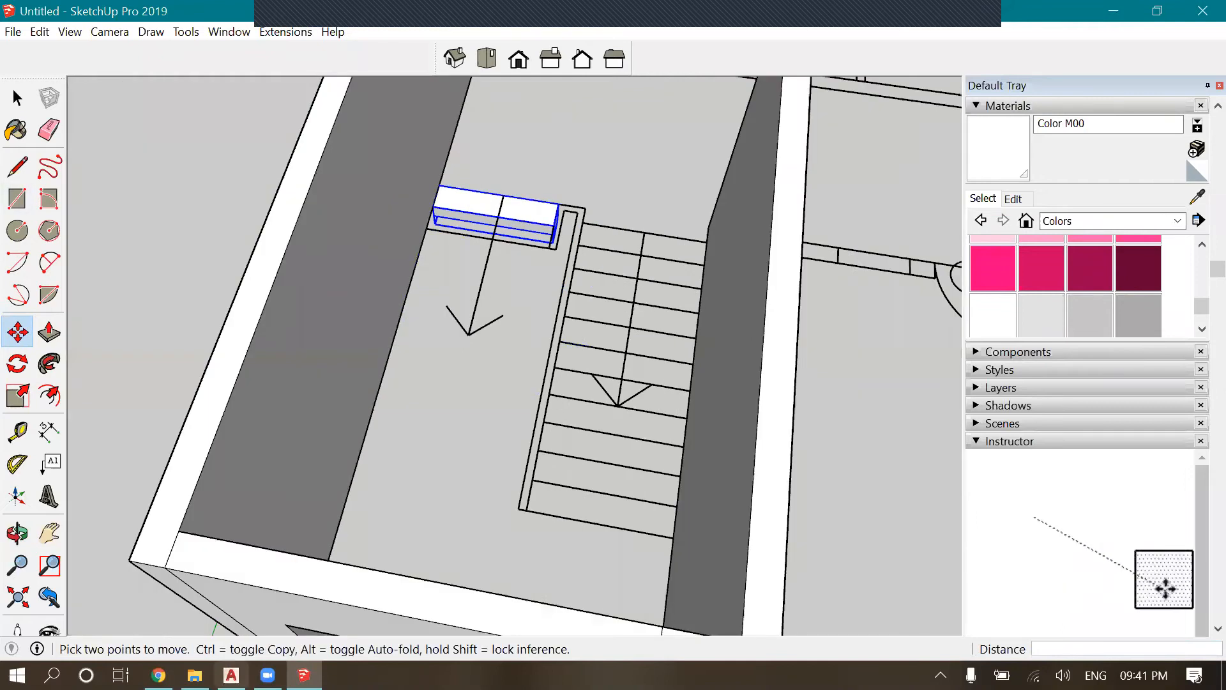
Switch to AutoCAD and examine the numbered steps and level marks around the entrance staircase on the ground floor plan, then return to SketchUp
left_click(230, 674)
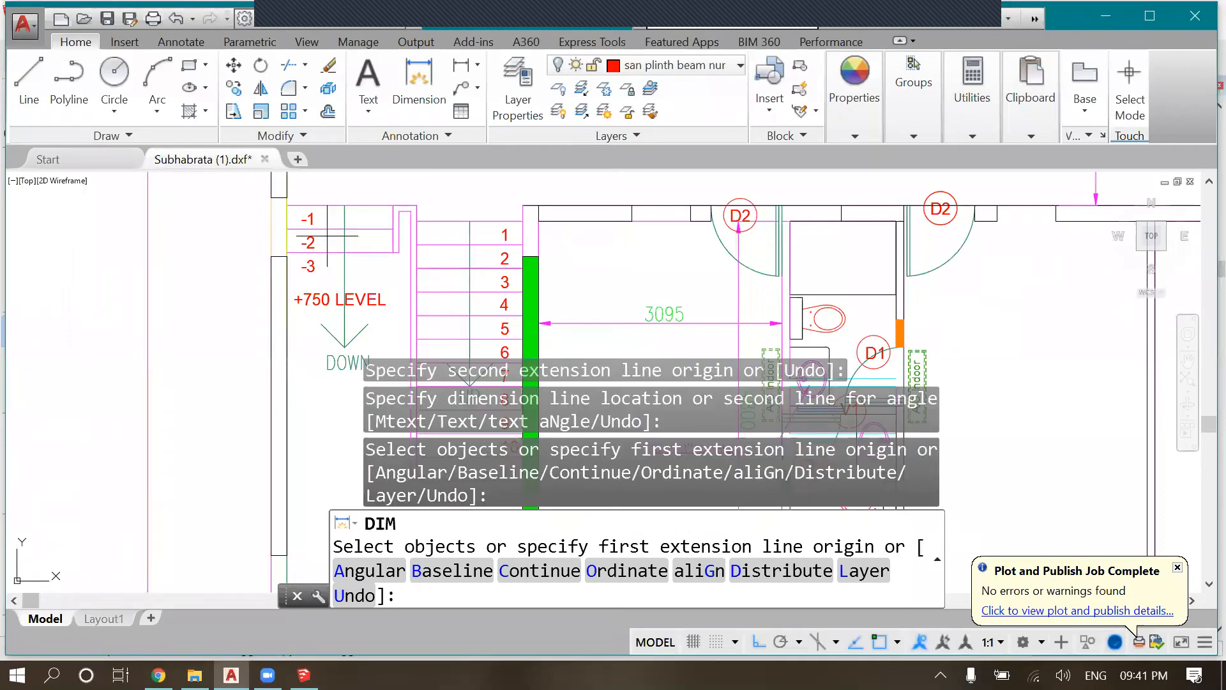
scroll(221, 377, "down", 3)
scroll(220, 376, "up", 1)
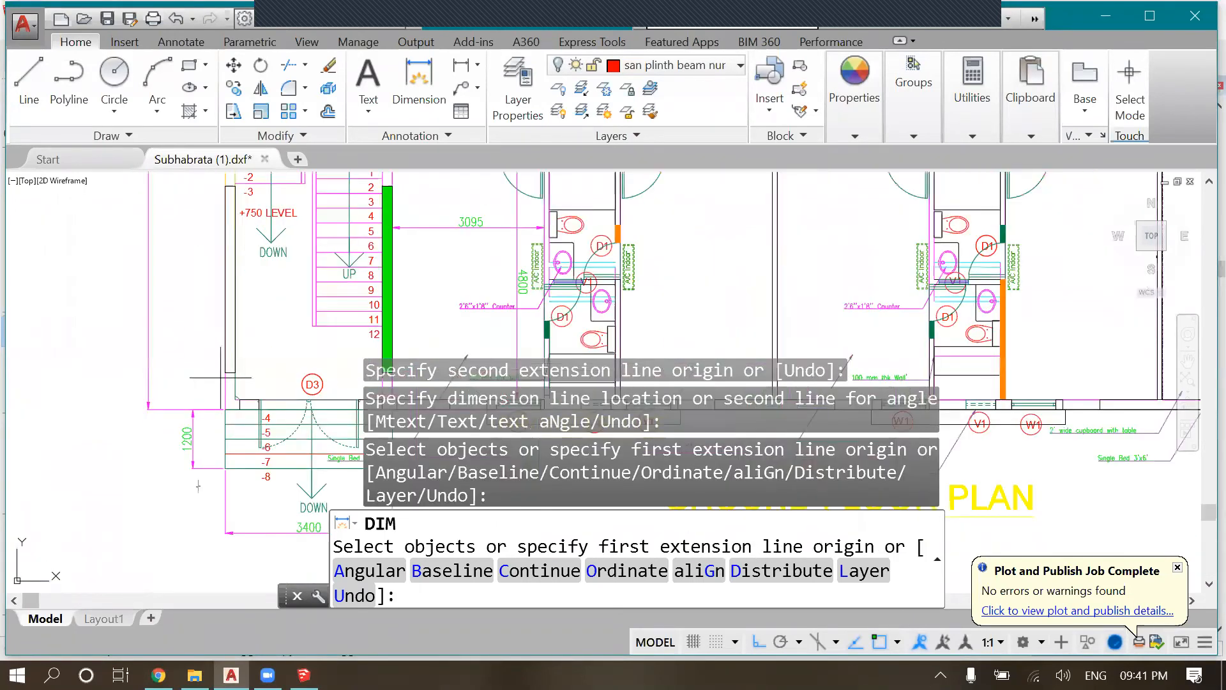
scroll(167, 348, "down", 1)
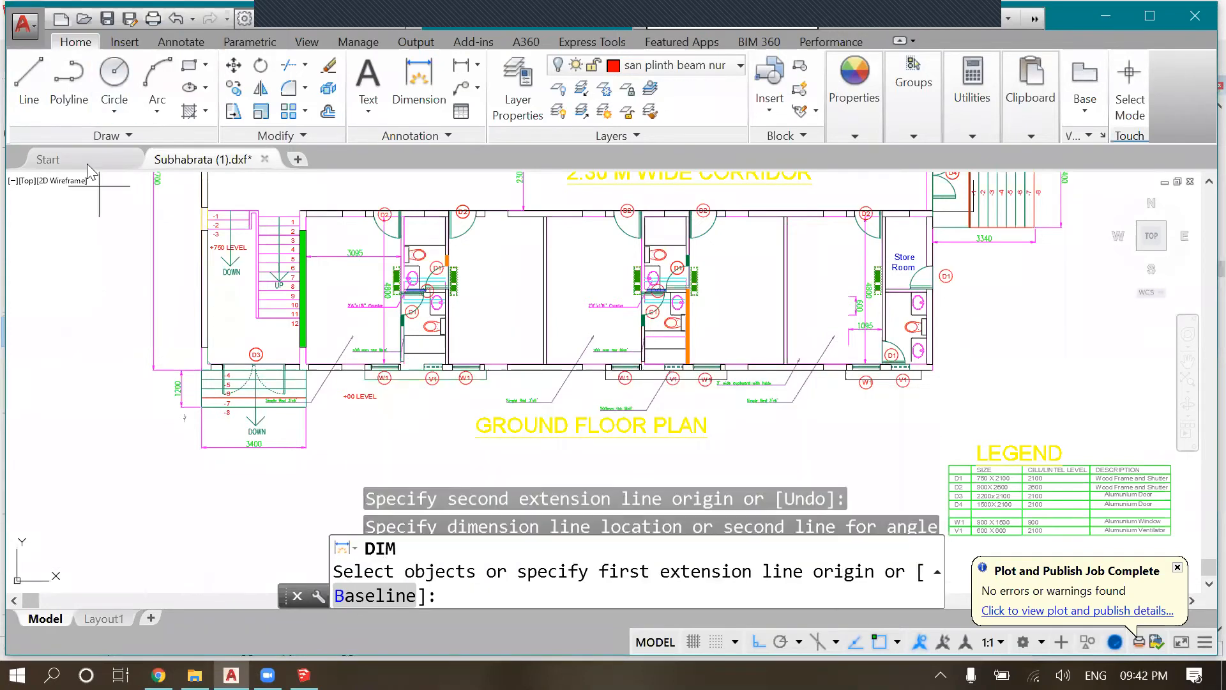
scroll(115, 182, "up", 4)
scroll(178, 281, "down", 2)
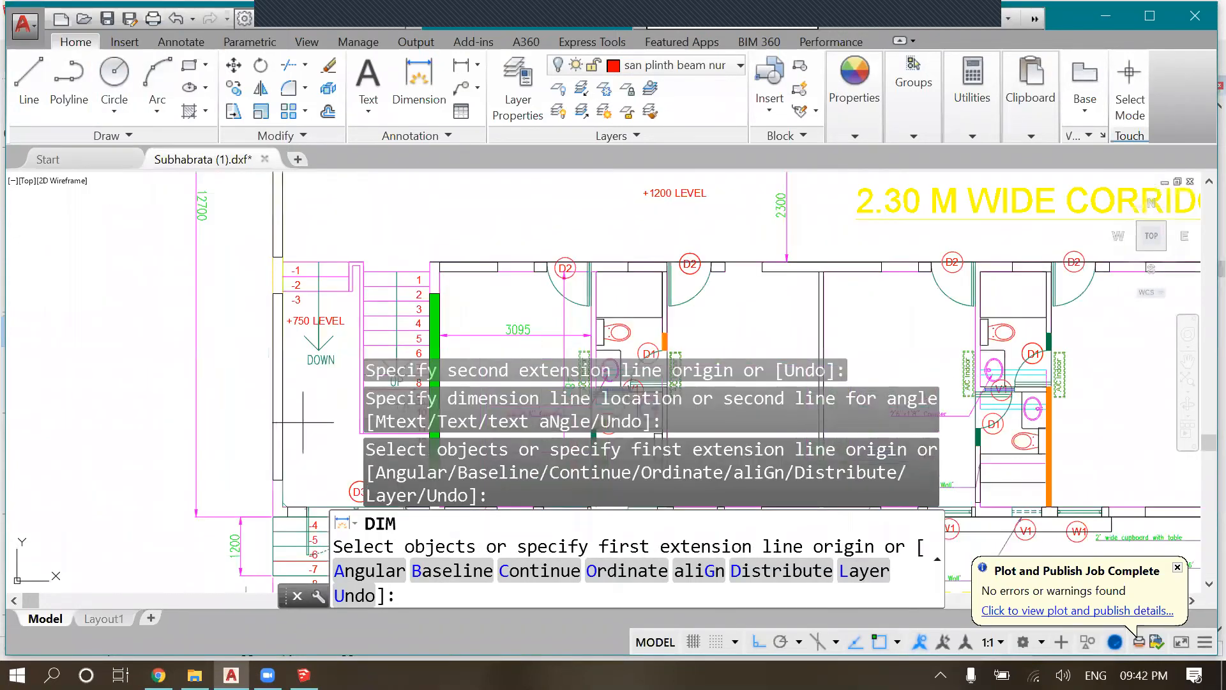
scroll(302, 421, "up", 2)
scroll(182, 313, "down", 2)
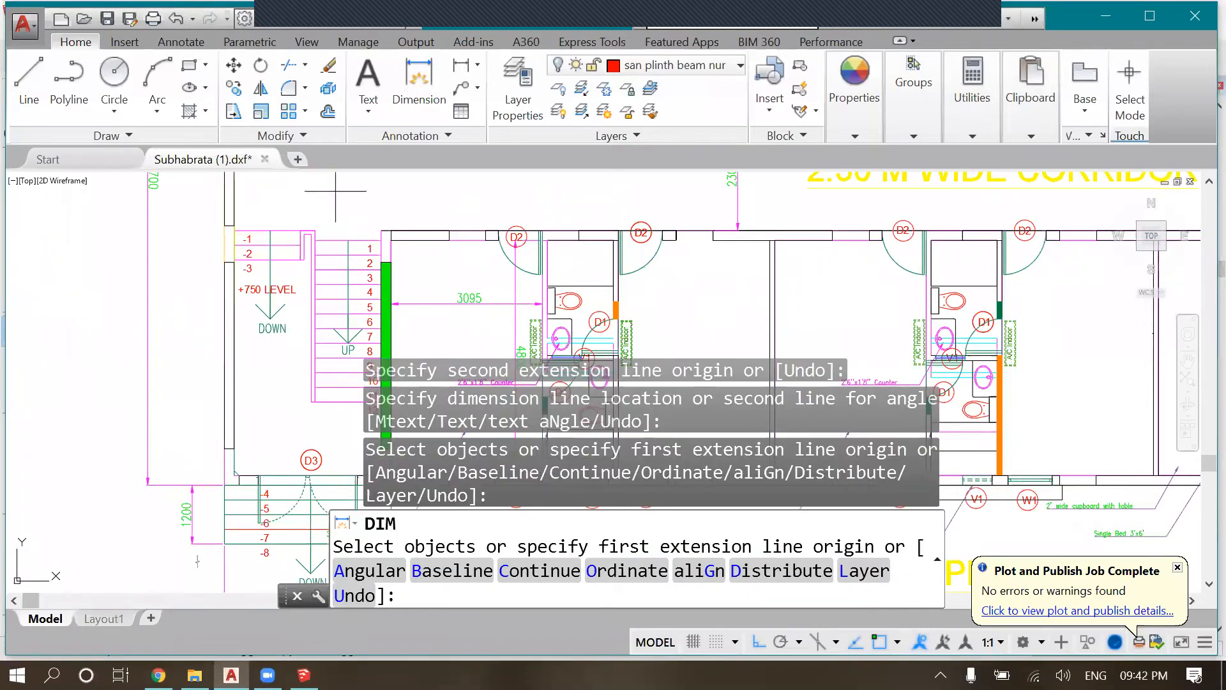
scroll(335, 190, "down", 2)
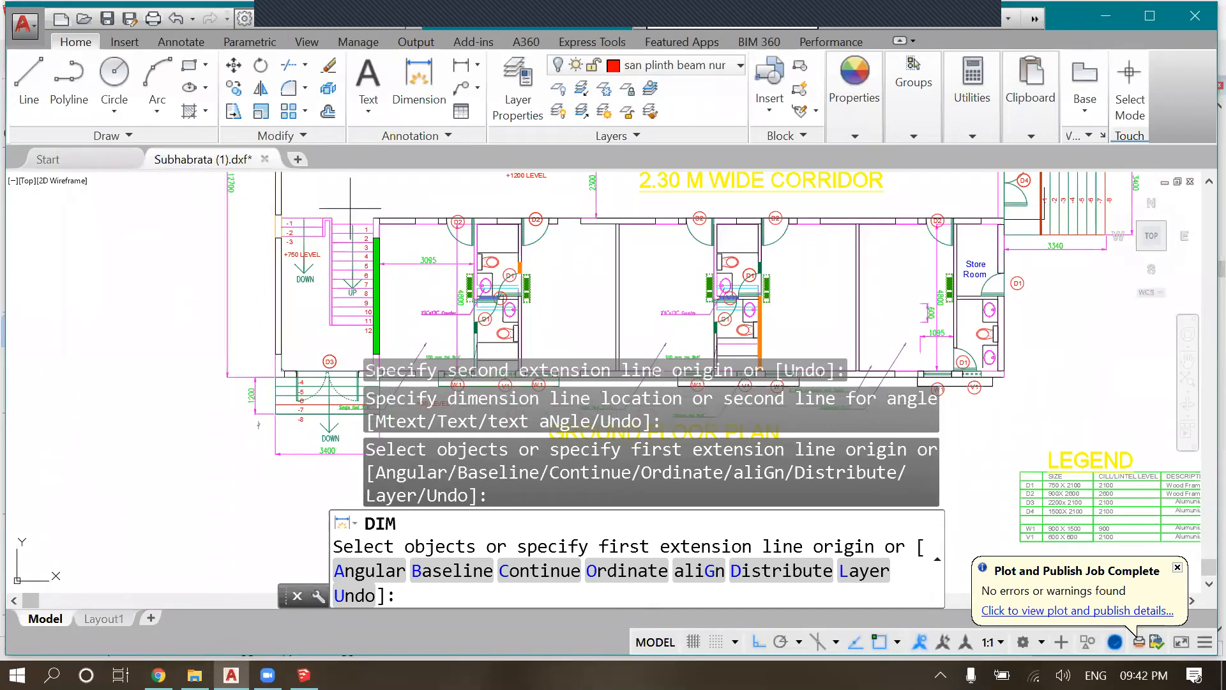
scroll(314, 275, "up", 4)
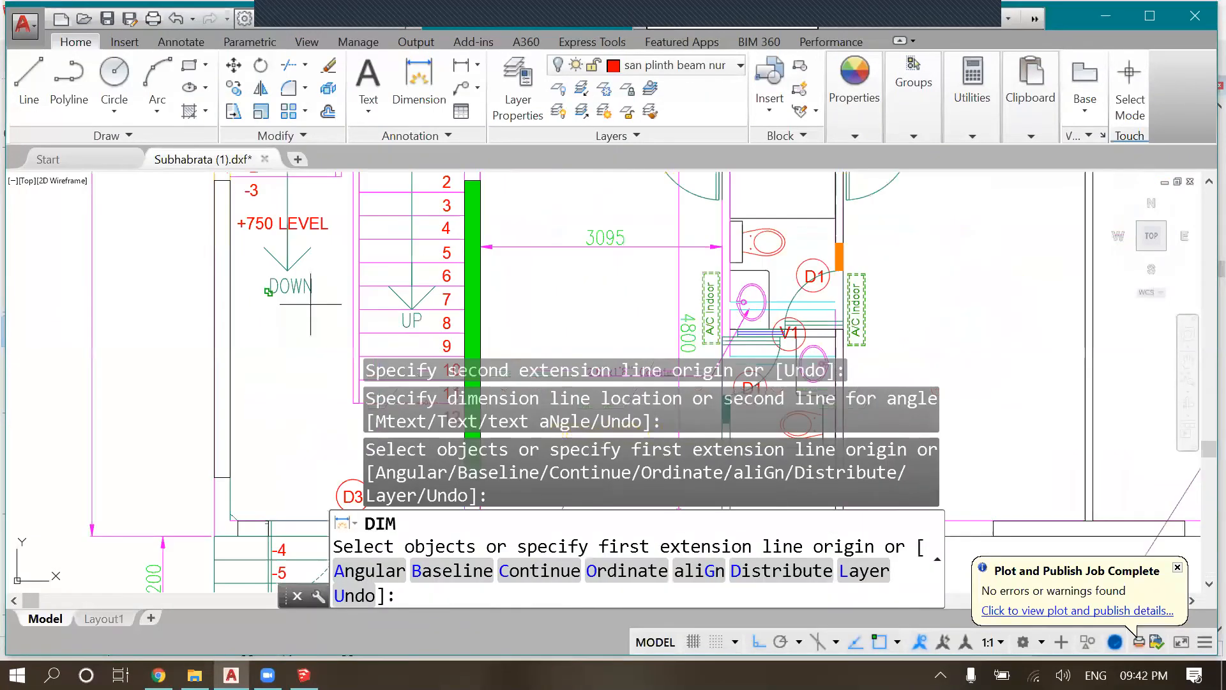
scroll(293, 326, "down", 2)
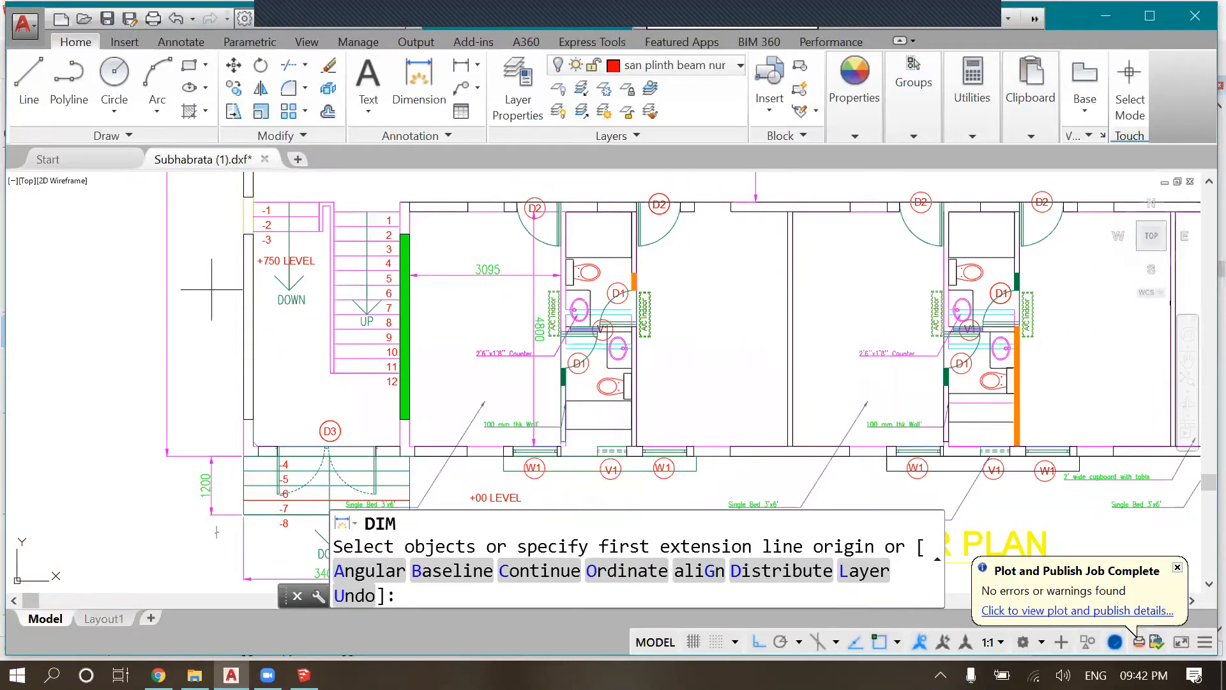
scroll(212, 289, "down", 2)
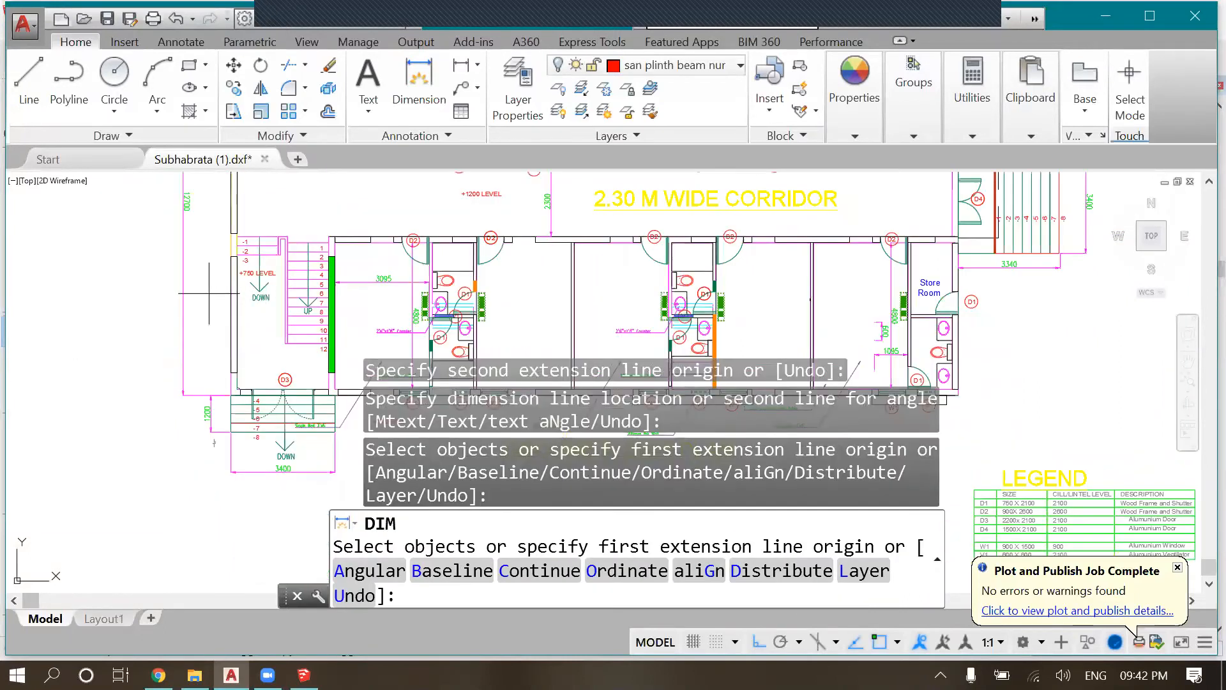
left_click(1105, 16)
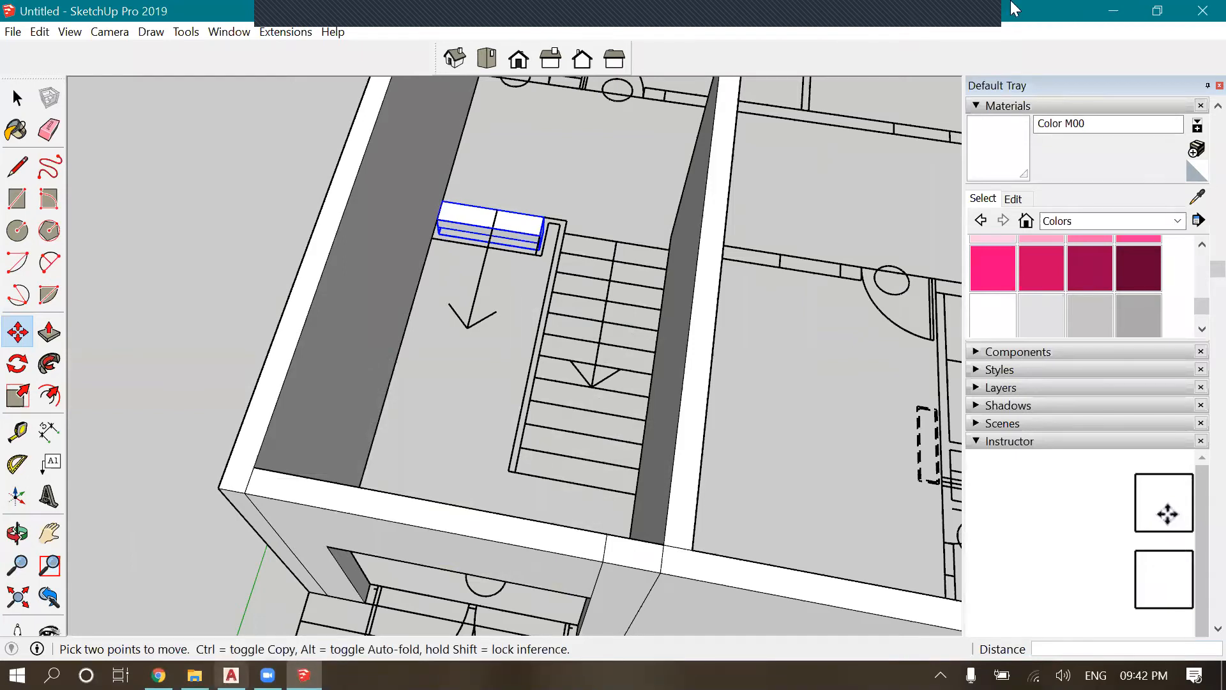
key("alt+Tab")
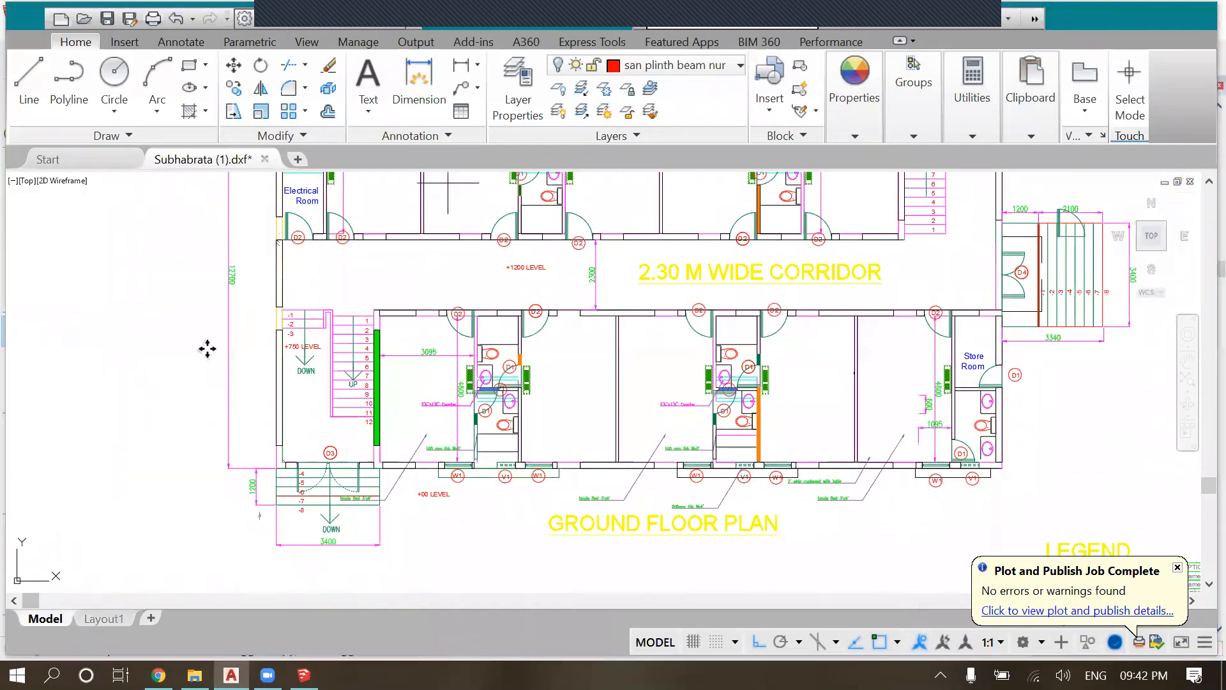
key("alt+Tab")
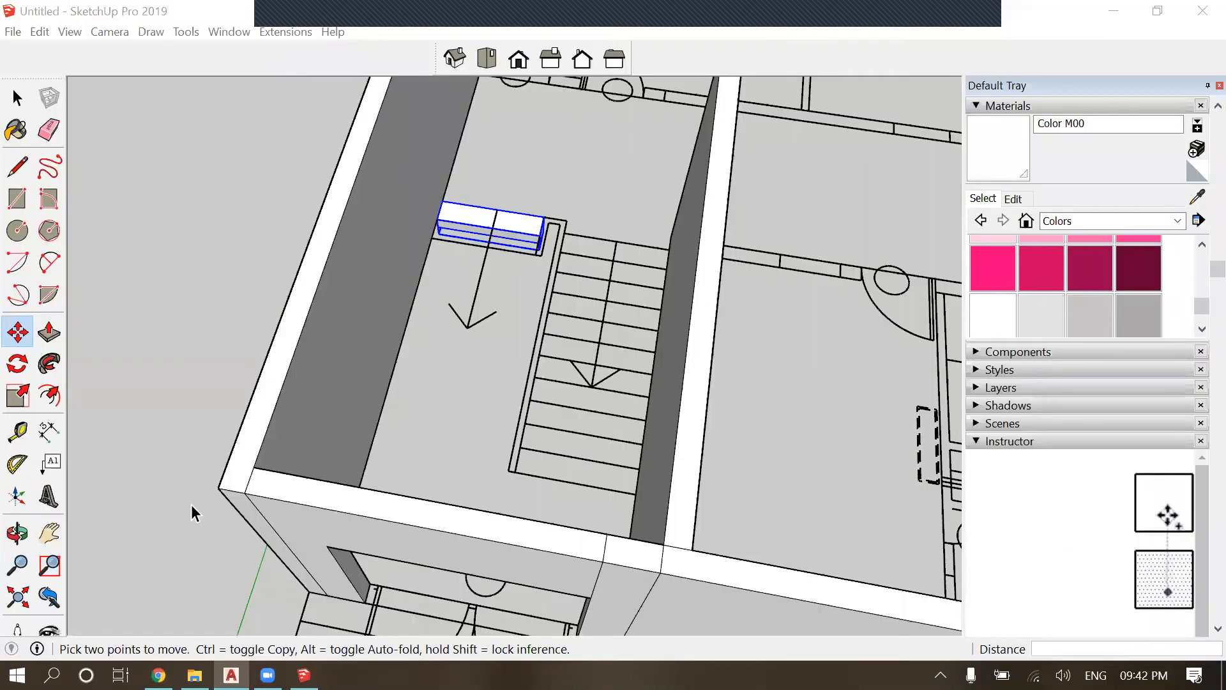
Draw a rectangle about 23820 by 12700 mm between opposite outer corners of the building's underside to form the floor face
scroll(190, 505, "down", 3)
scroll(220, 326, "down", 2)
scroll(89, 361, "up", 3)
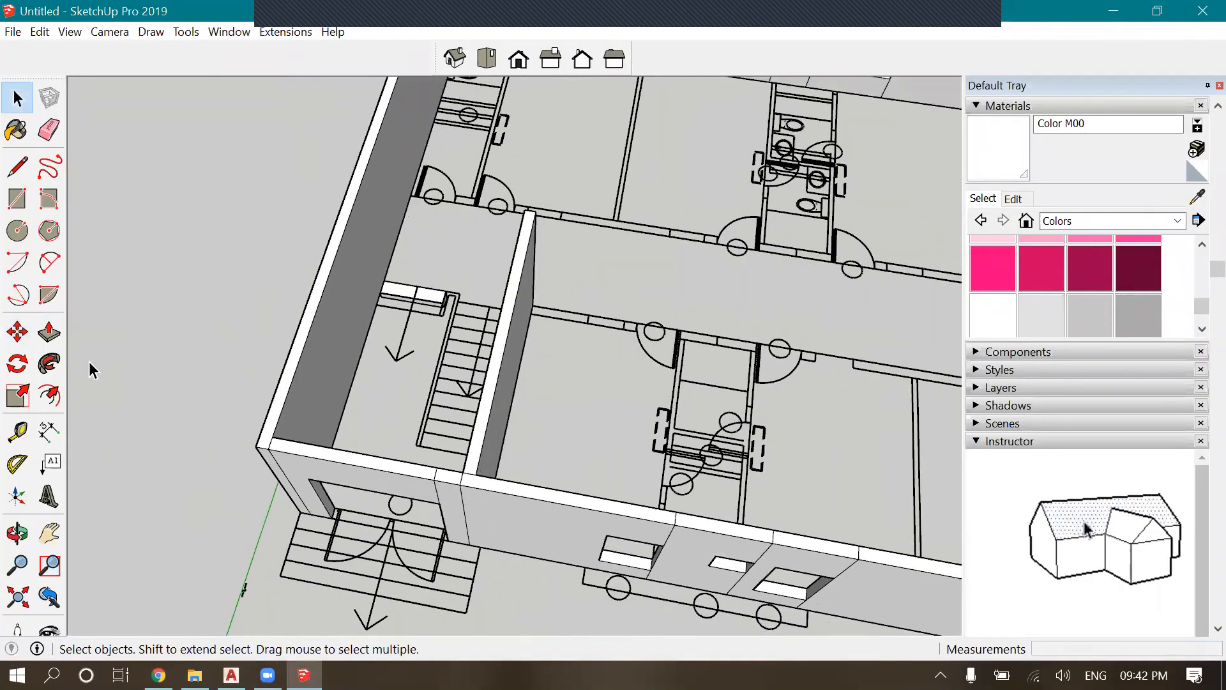
left_click(18, 203)
scroll(185, 304, "down", 1)
scroll(367, 488, "down", 2)
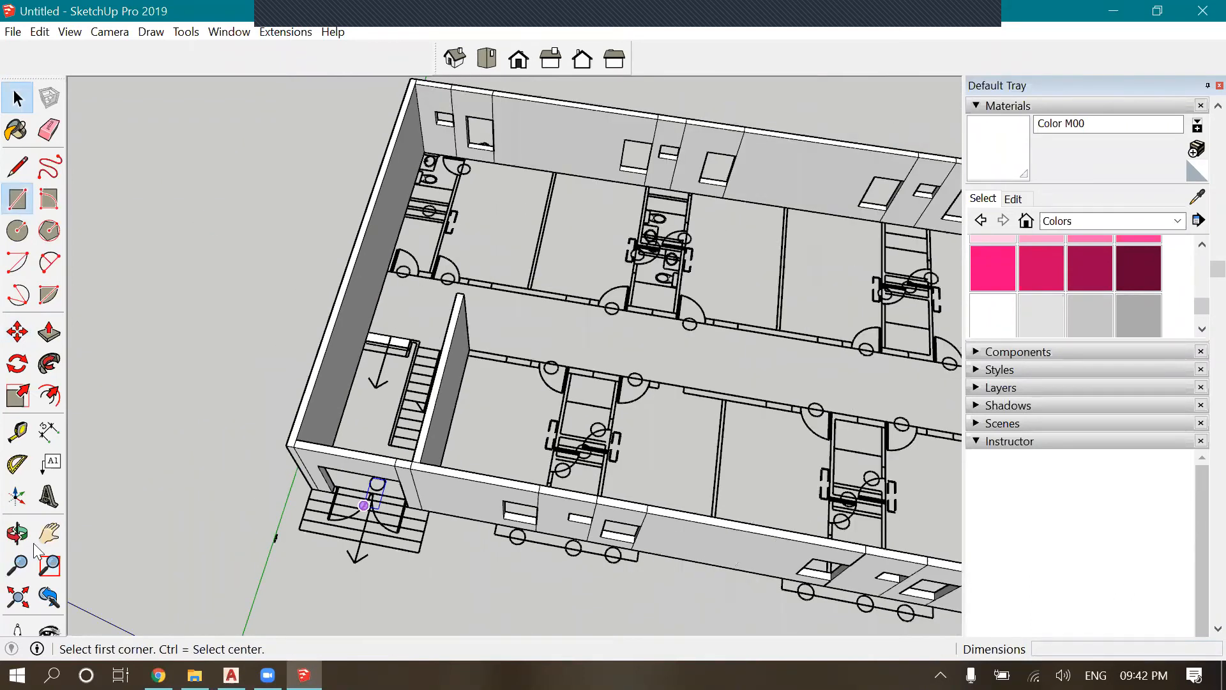
left_click(18, 533)
left_click_drag(430, 438, 387, 411)
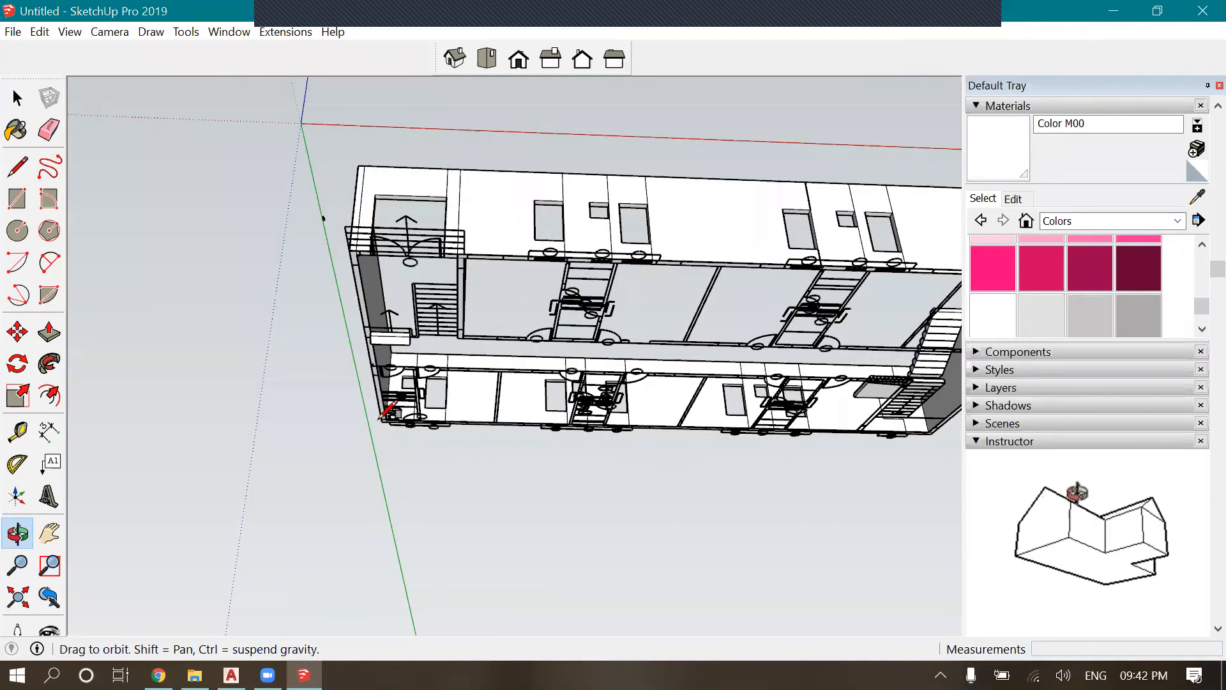
key("r")
scroll(387, 421, "up", 5)
left_click(370, 419)
scroll(240, 468, "down", 1)
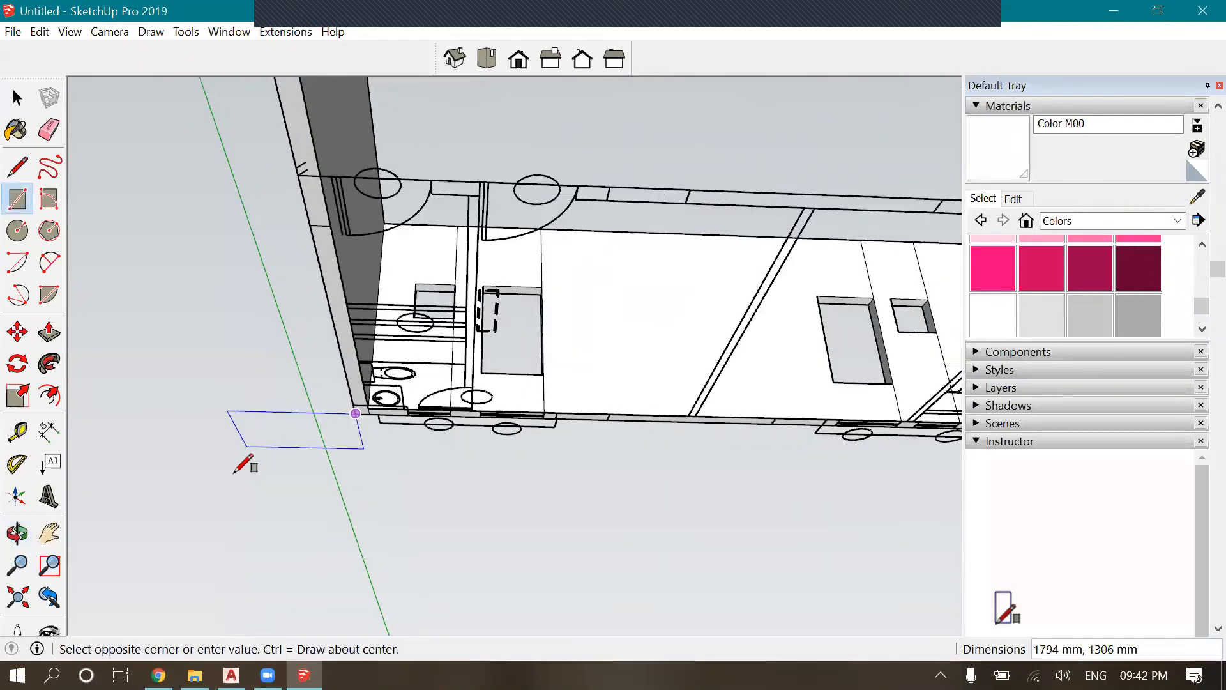
scroll(234, 473, "down", 2)
scroll(243, 447, "down", 2)
scroll(836, 402, "down", 2)
scroll(846, 337, "down", 2)
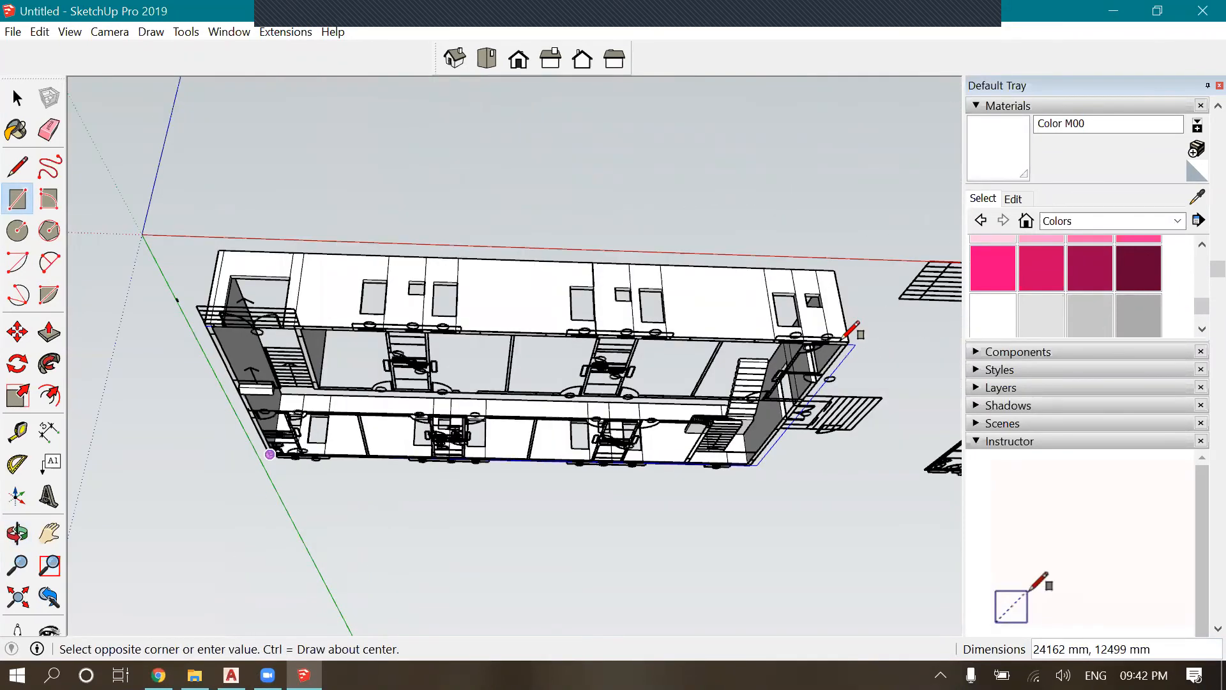
scroll(848, 336, "up", 1)
scroll(849, 336, "up", 2)
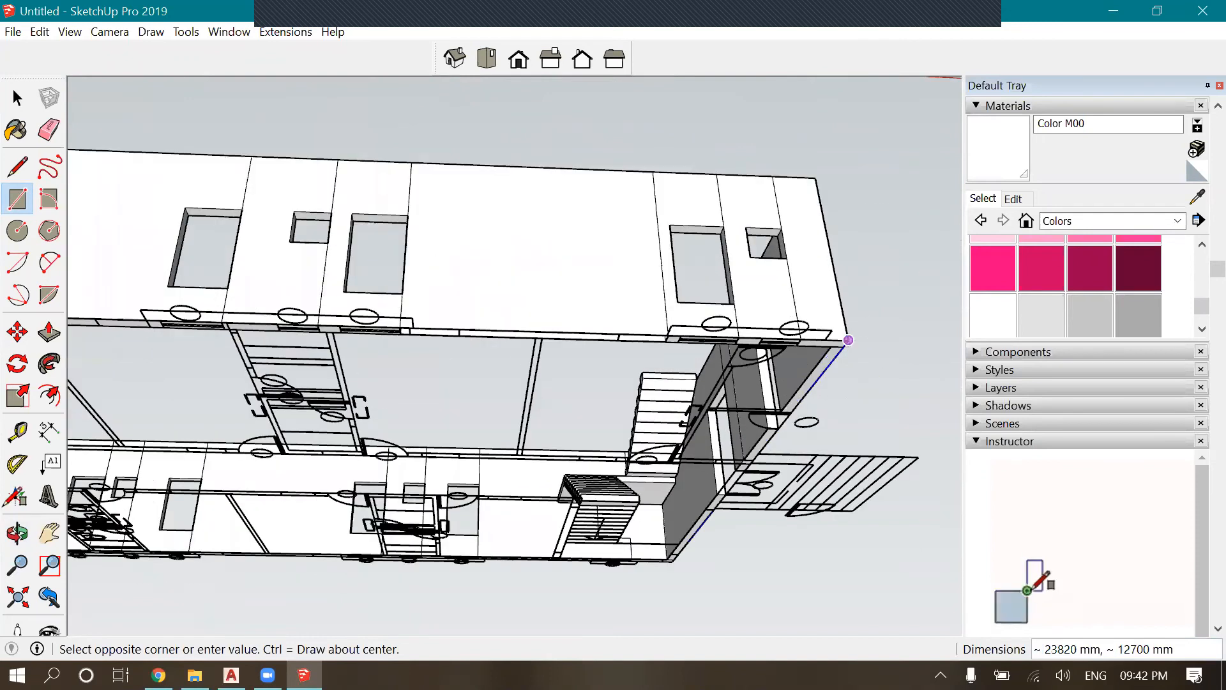
key("Escape")
scroll(848, 339, "down", 3)
middle_click_drag(488, 447, 252, 505)
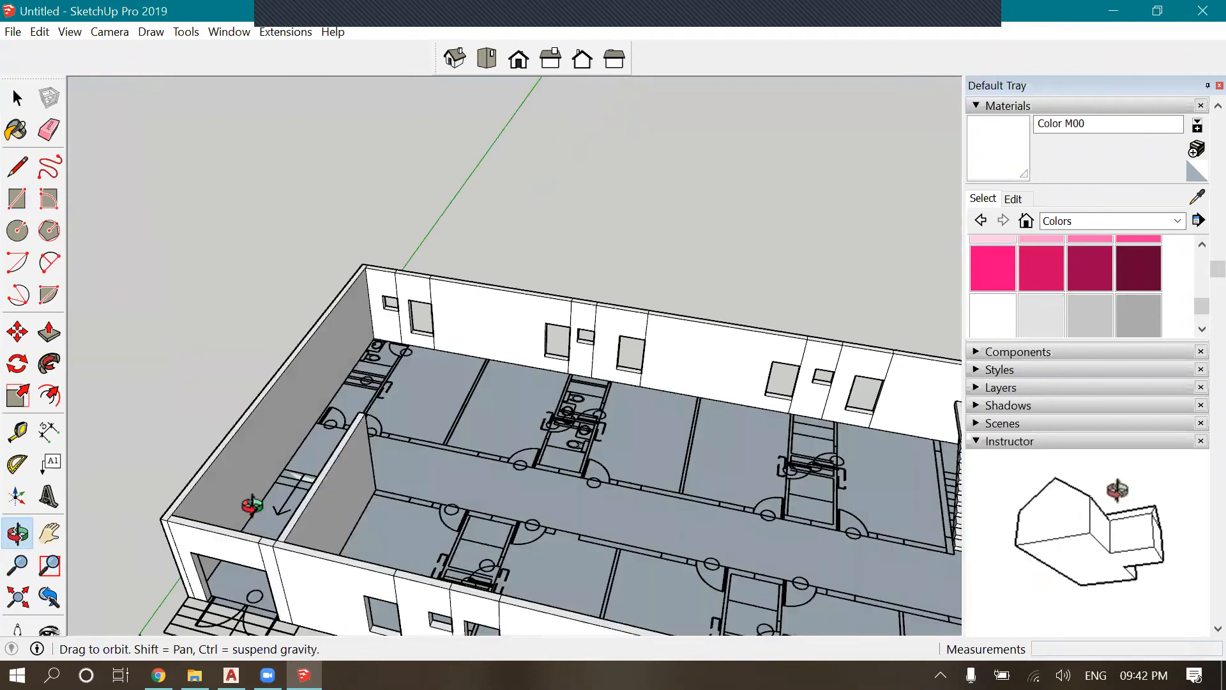
Draw a rectangle on the floor from the copied step's wall corner to the opposite corner by the entrance, separating the staircase and entrance area
key("space")
scroll(442, 351, "up", 6)
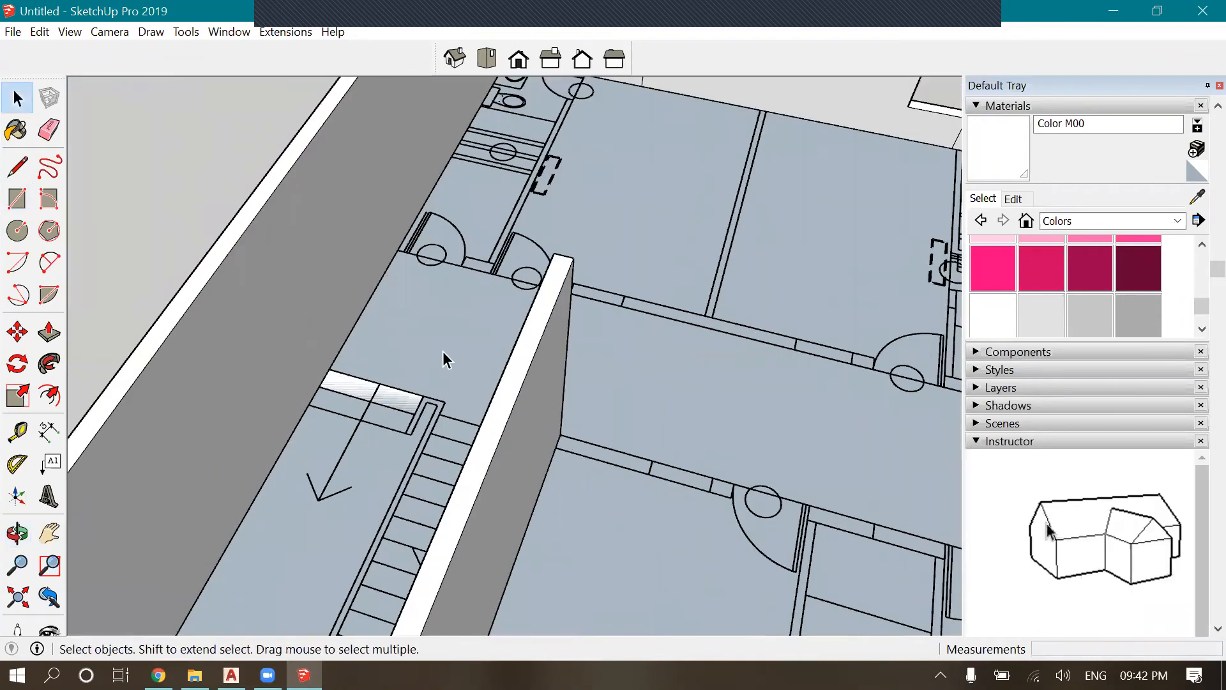
left_click(467, 401)
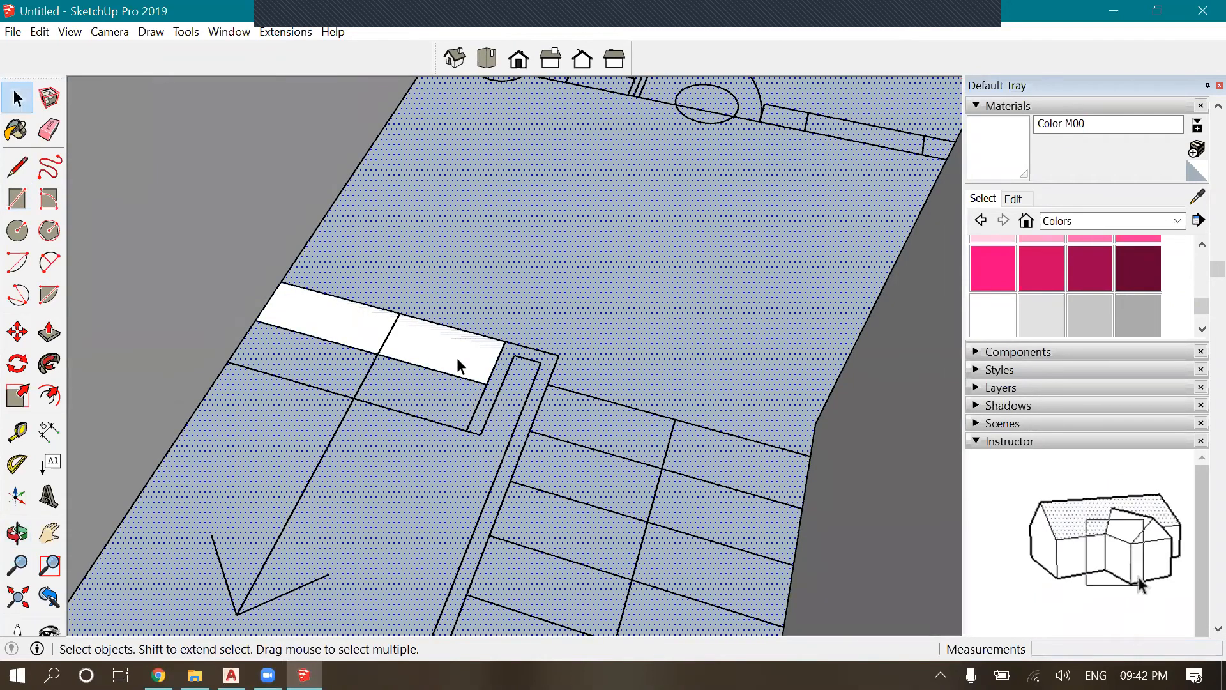
scroll(428, 409, "down", 3)
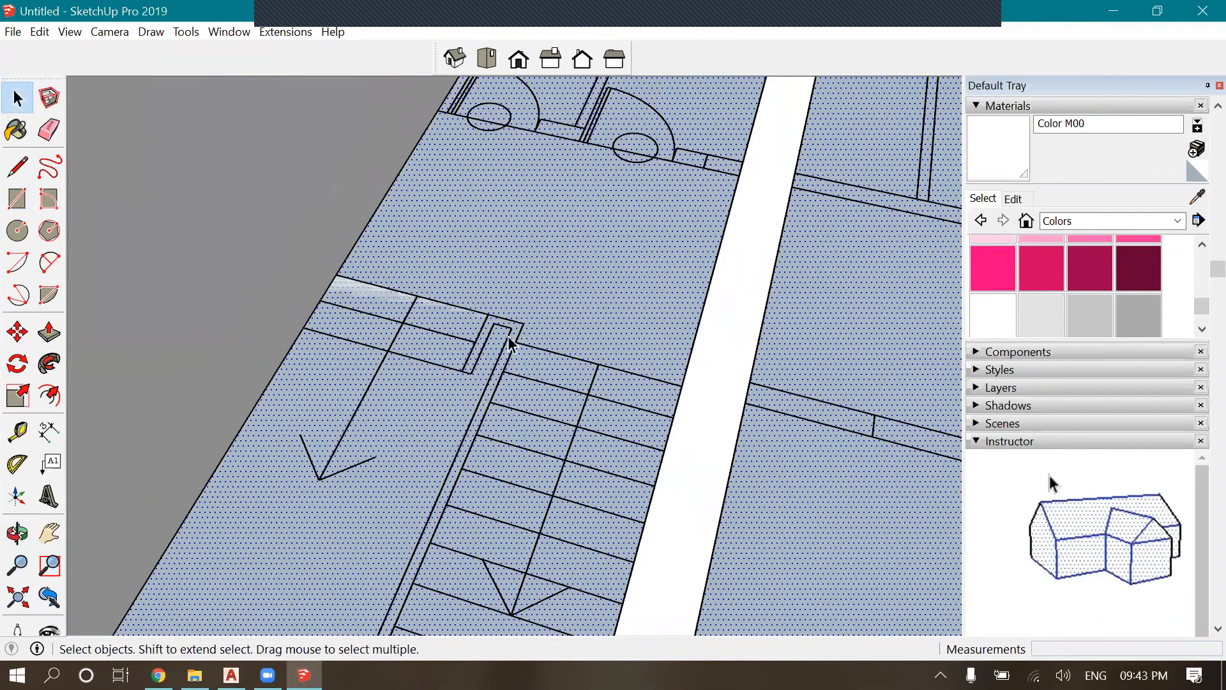
scroll(485, 351, "down", 5)
key("o")
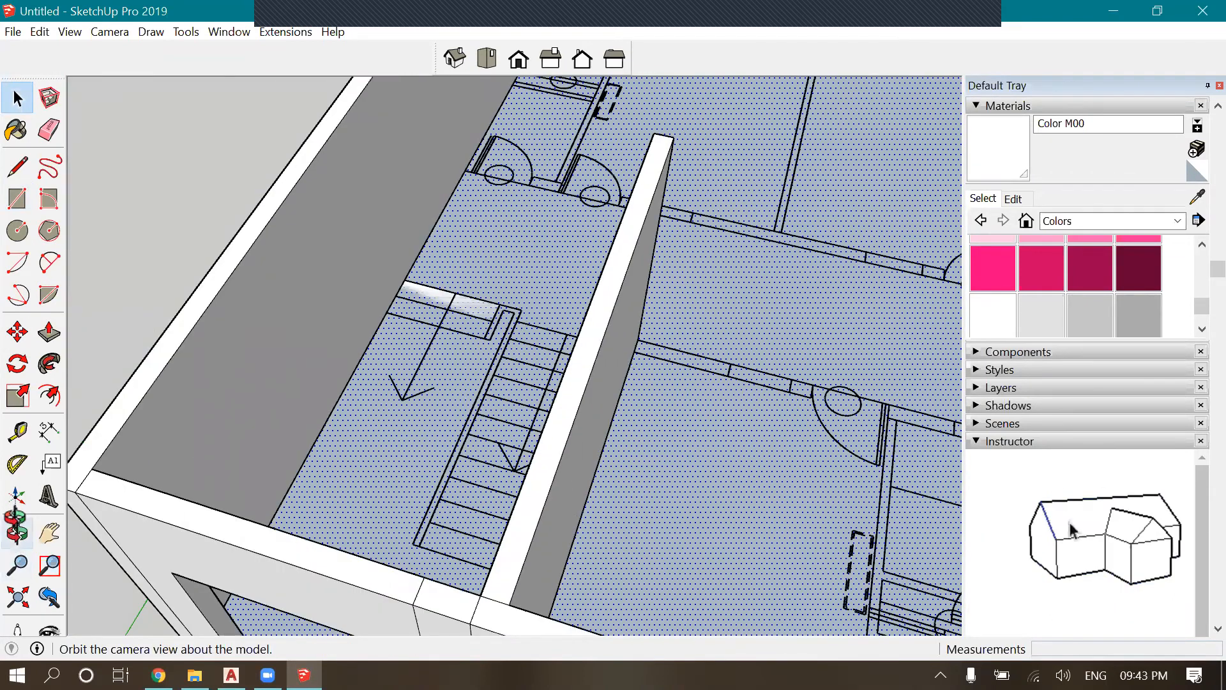
scroll(632, 495, "down", 3)
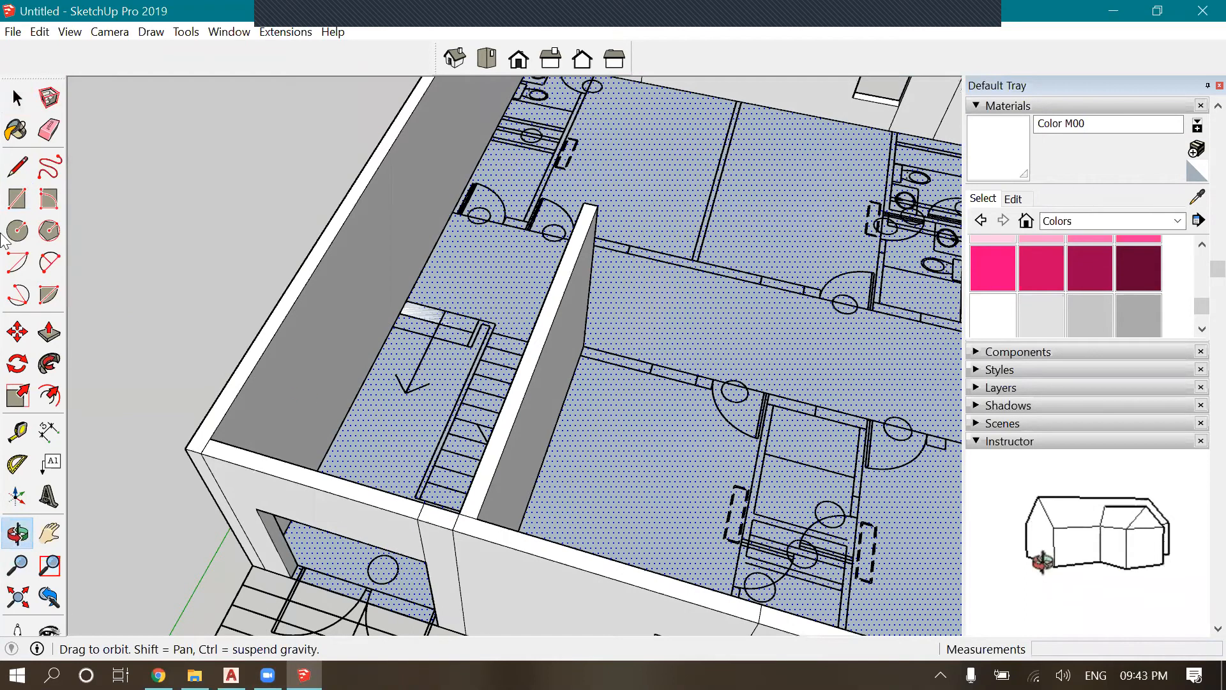
left_click_drag(128, 242, 228, 238)
scroll(227, 238, "up", 3)
key("r")
left_click(476, 510)
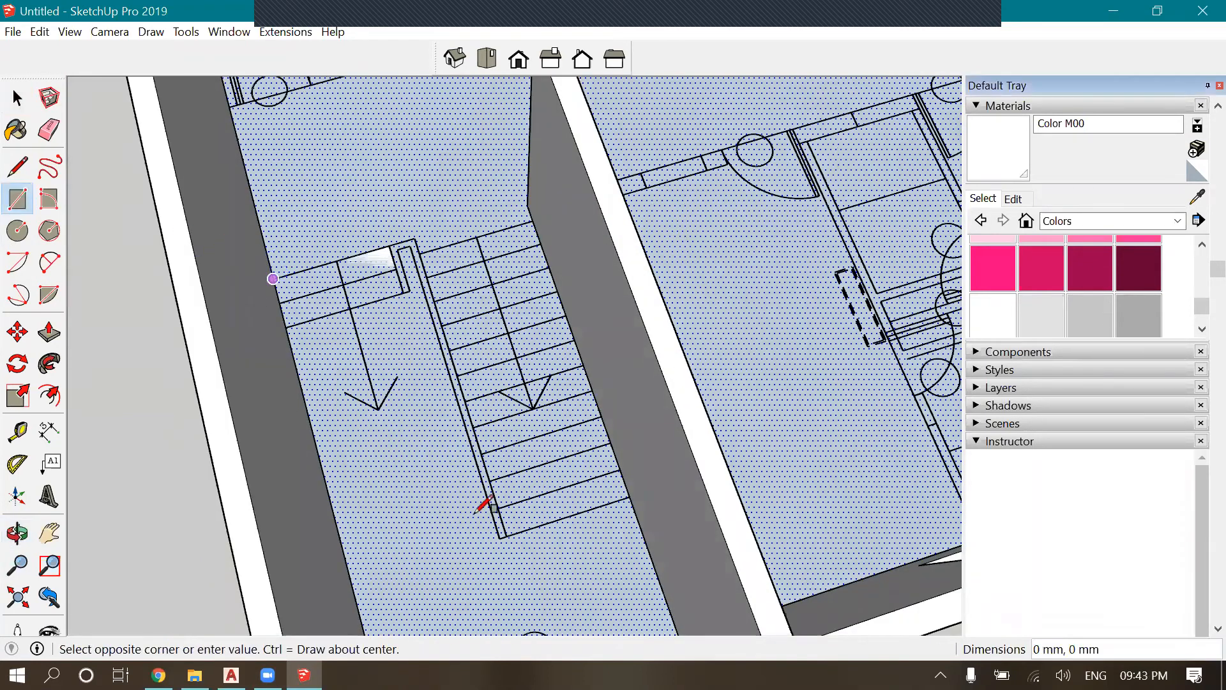
scroll(486, 514, "down", 3)
middle_click_drag(492, 520, 391, 415)
key("o")
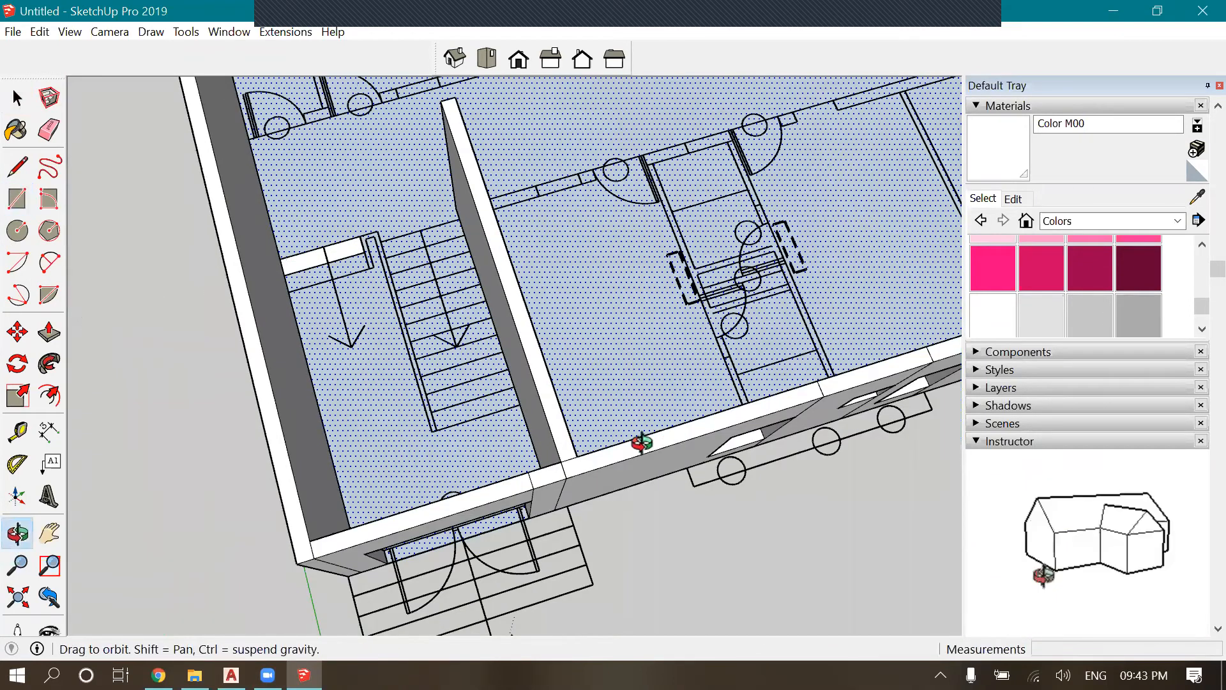
scroll(642, 442, "up", 5)
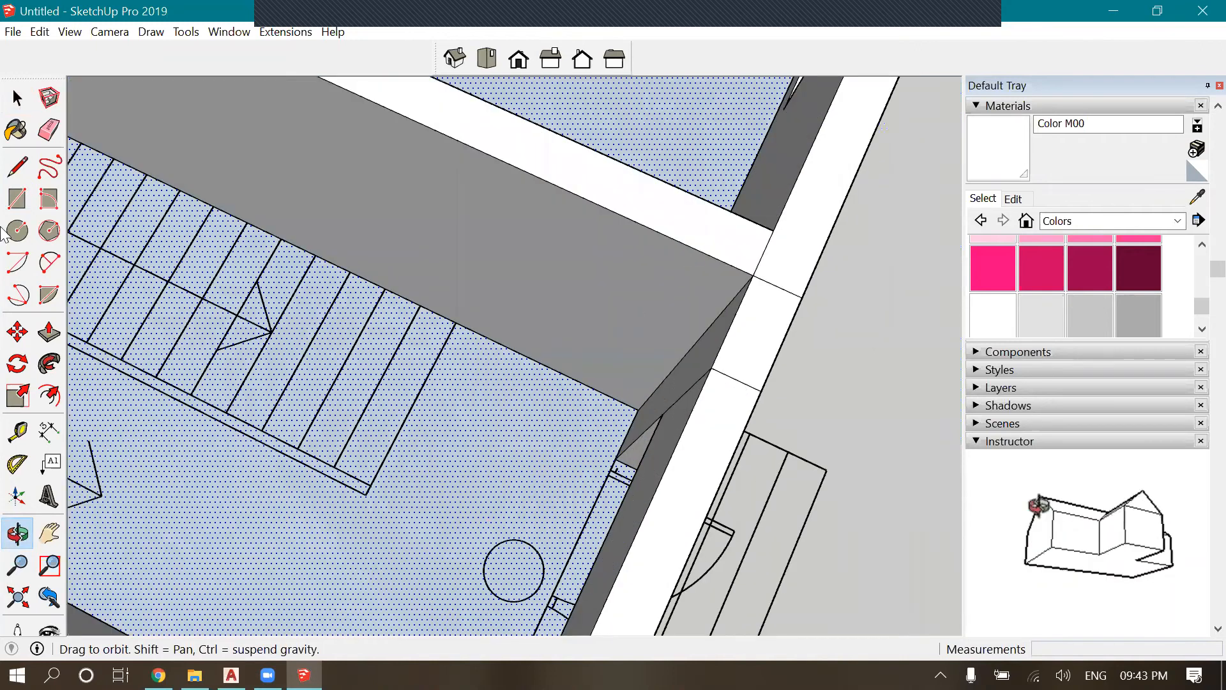
Select the separated floor face in the staircase and entrance area and delete it
left_click(27, 97)
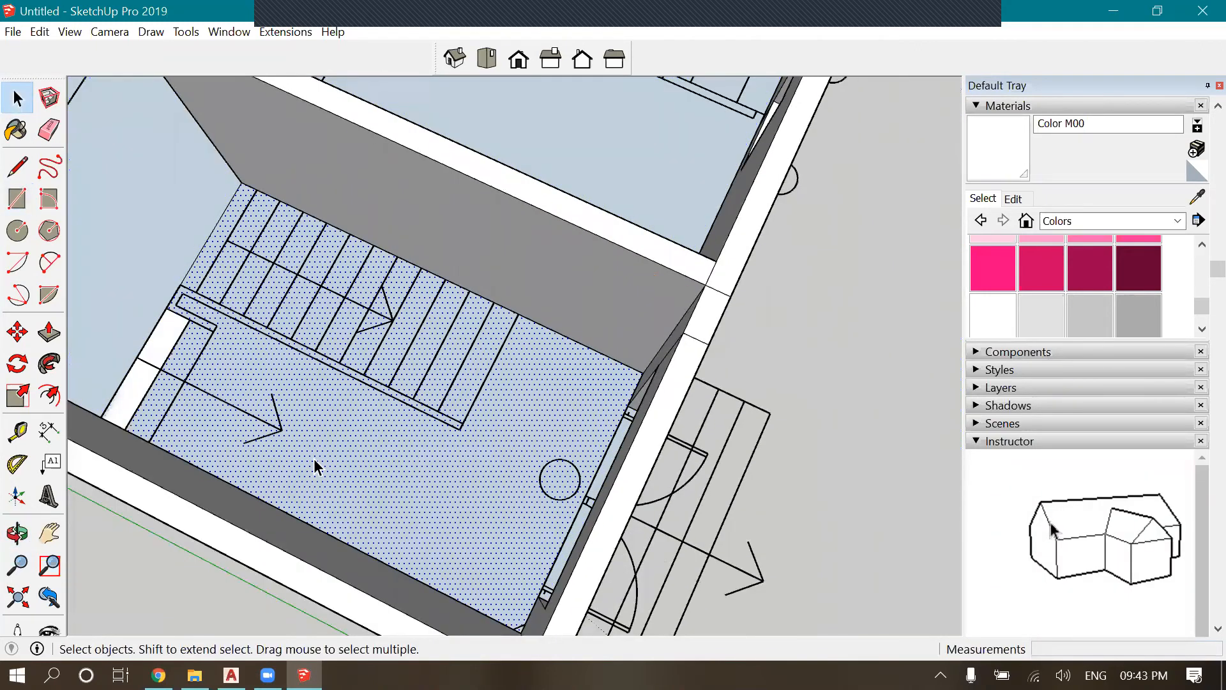
scroll(447, 399, "down", 4)
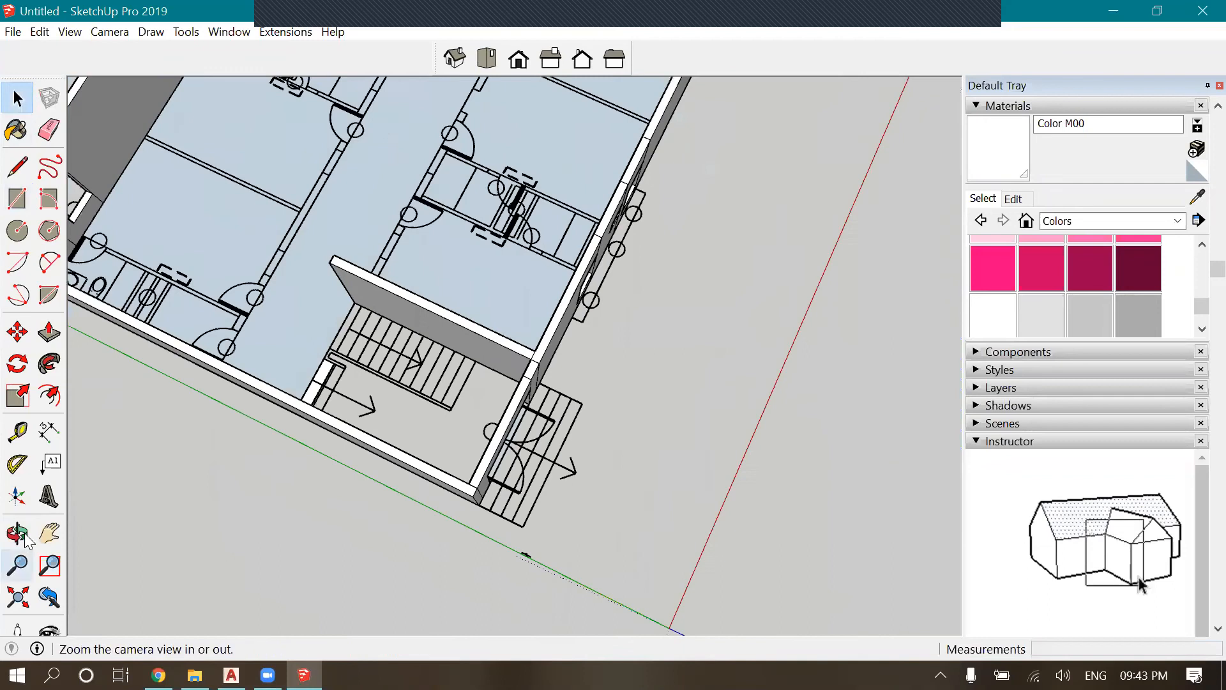
Examine the lower stair area between the walls from above and compare it with the AutoCAD floor plan, then return to SketchUp
left_click(18, 534)
left_click_drag(632, 454, 415, 186)
scroll(406, 377, "up", 5)
left_click_drag(406, 376, 354, 270)
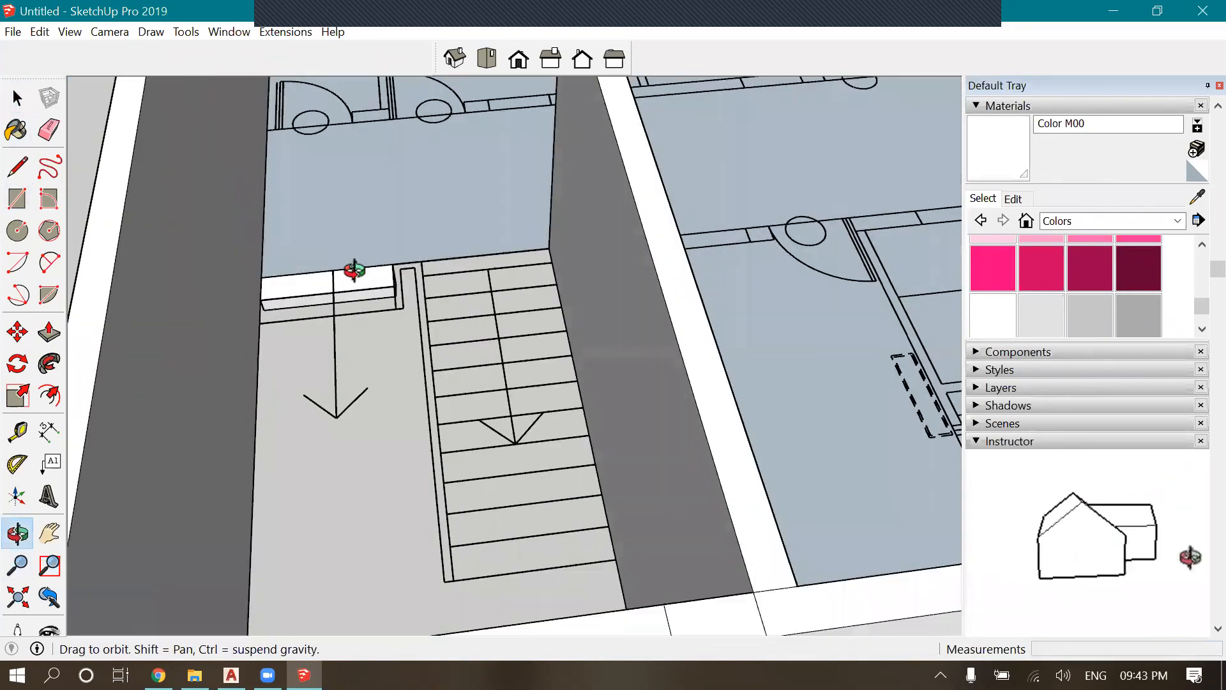
scroll(353, 271, "up", 6)
scroll(352, 270, "down", 7)
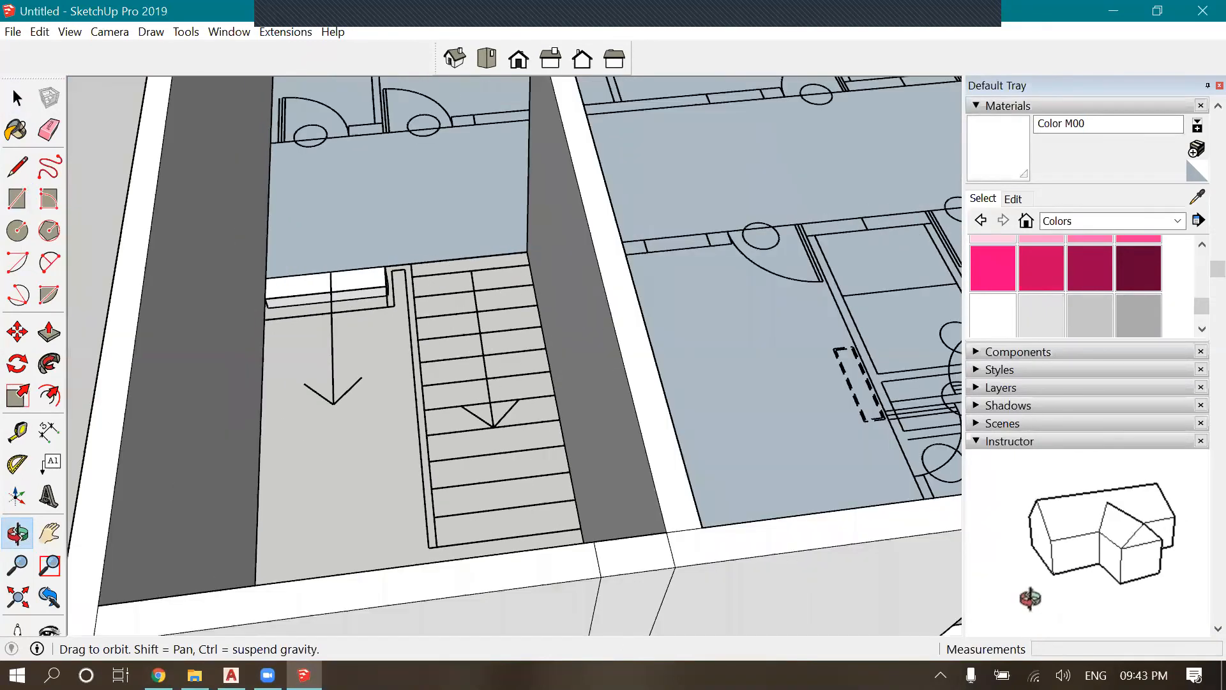
scroll(360, 307, "down", 3)
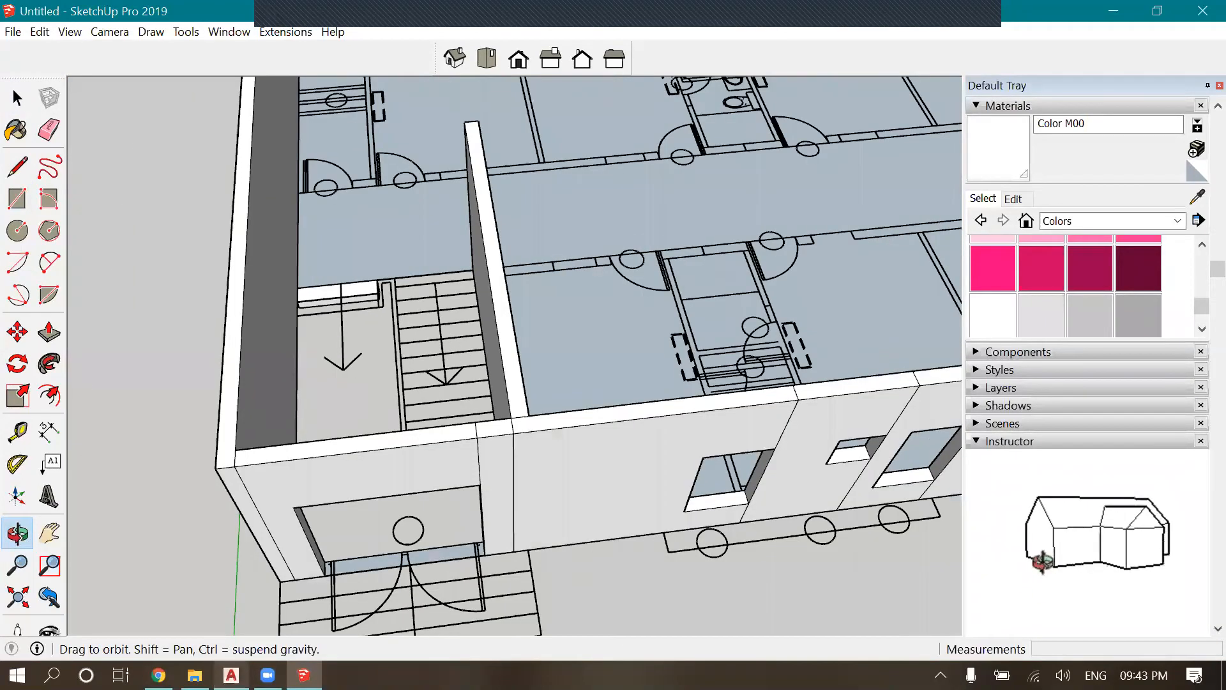
key("alt+Tab")
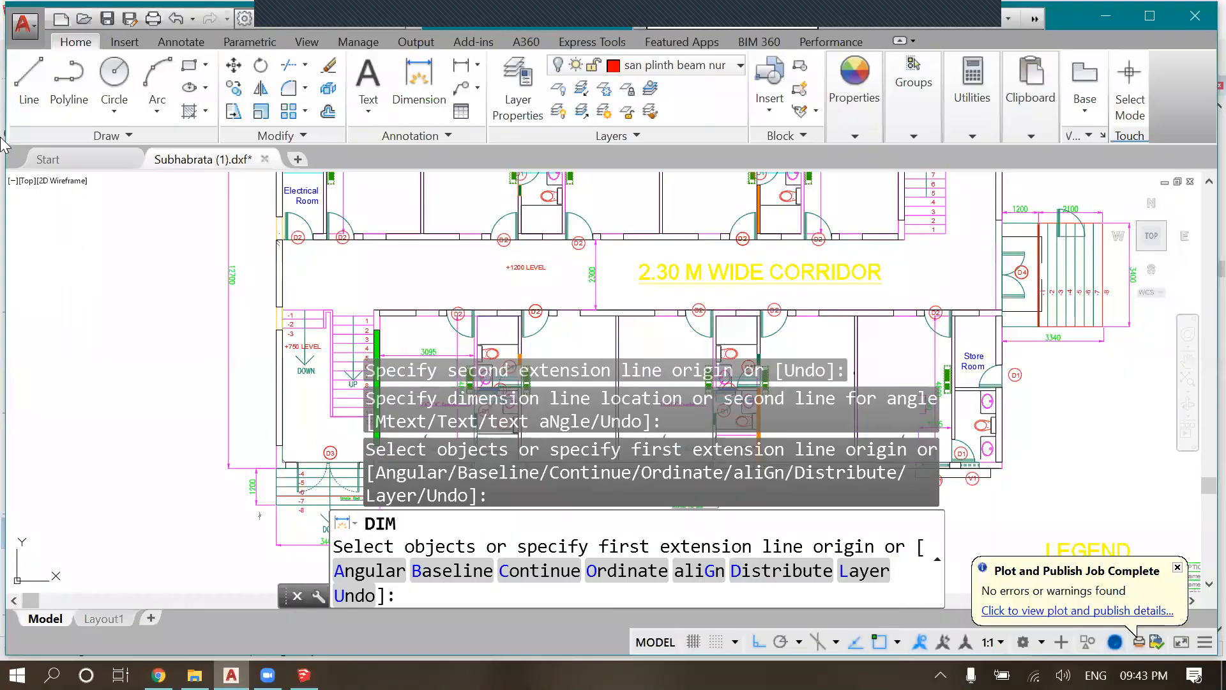
key("alt+Tab")
Move the step at the floor edge 900 mm towards the entrance, away from the main floor
scroll(256, 300, "up", 5)
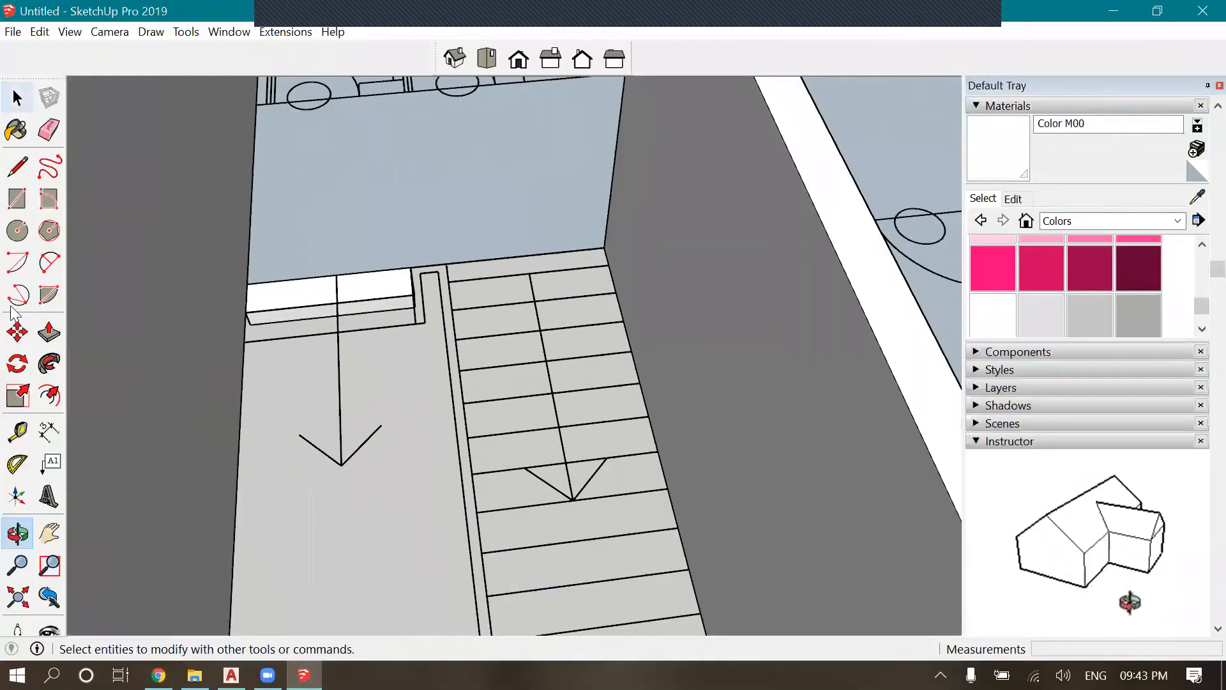
left_click(17, 98)
left_click(237, 282)
scroll(281, 294, "up", 2)
left_click(234, 279)
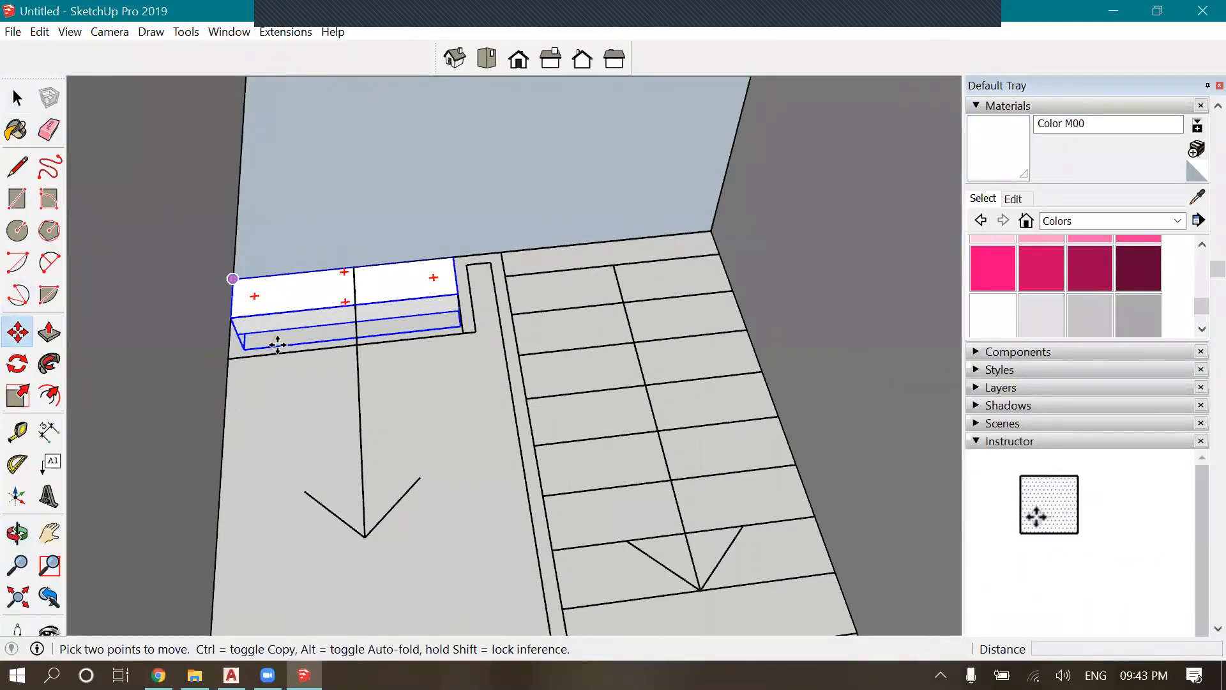
type("900")
key("Return")
Extrude the main floor face with Push/Pull to a thickness of 160 mm
left_click(50, 331)
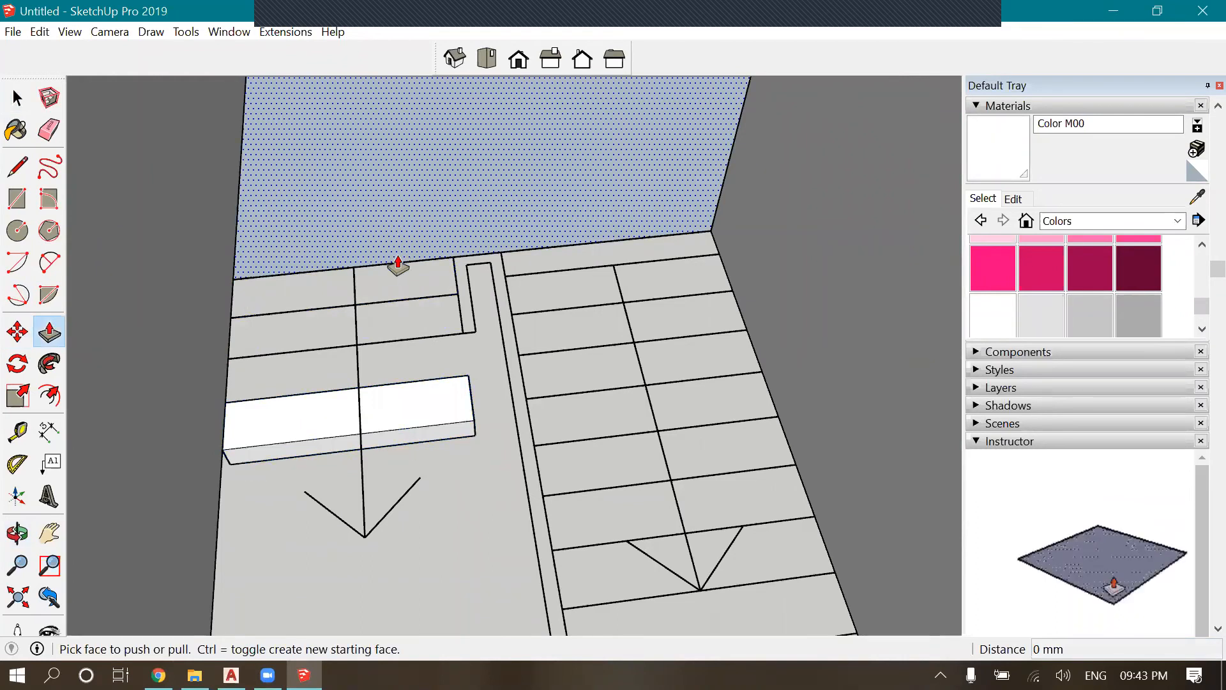
left_click(397, 267)
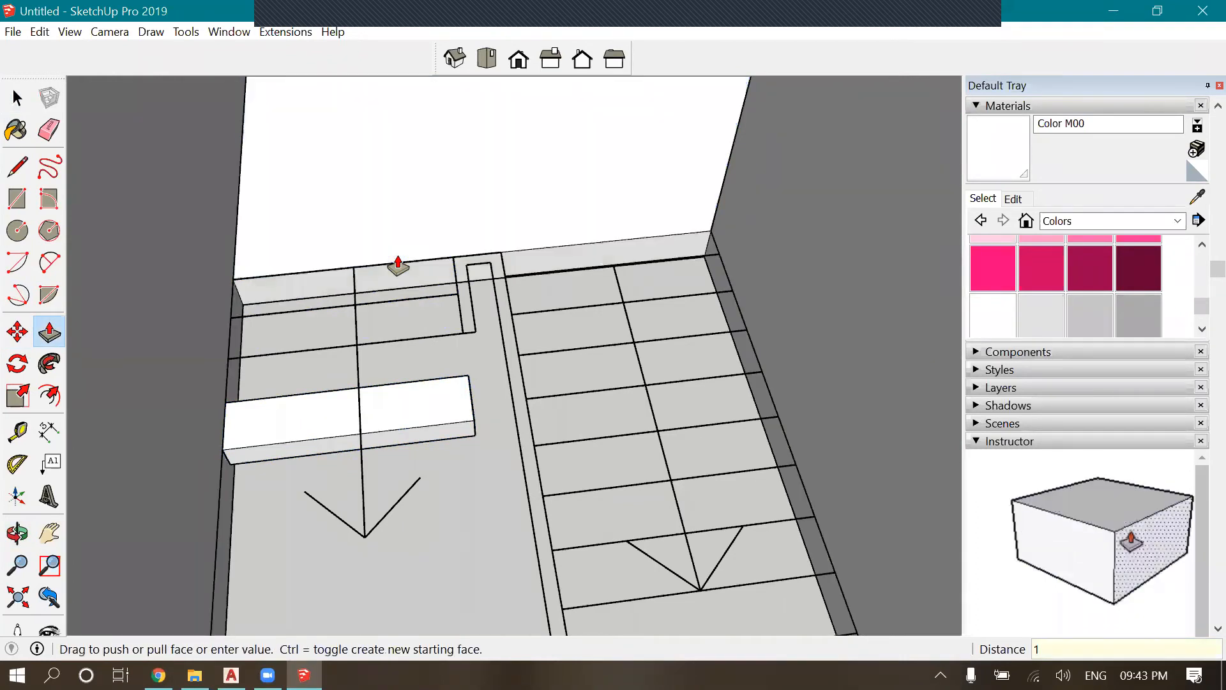
left_click(331, 280)
scroll(332, 279, "down", 6)
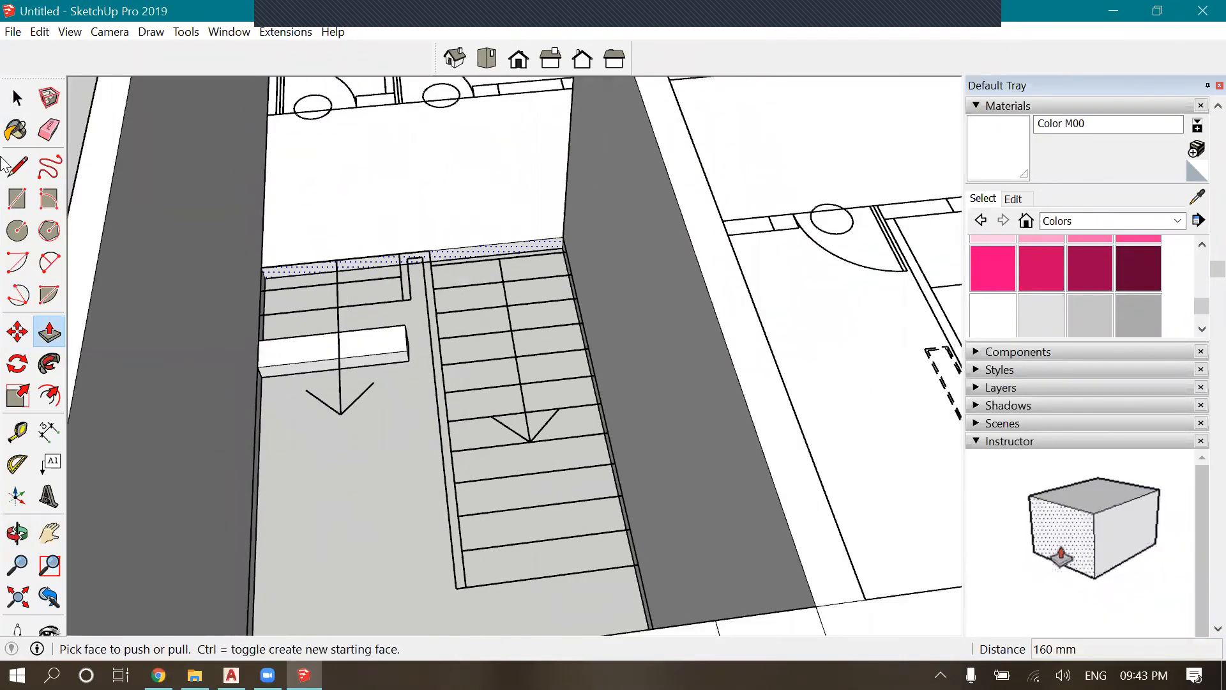
key("space")
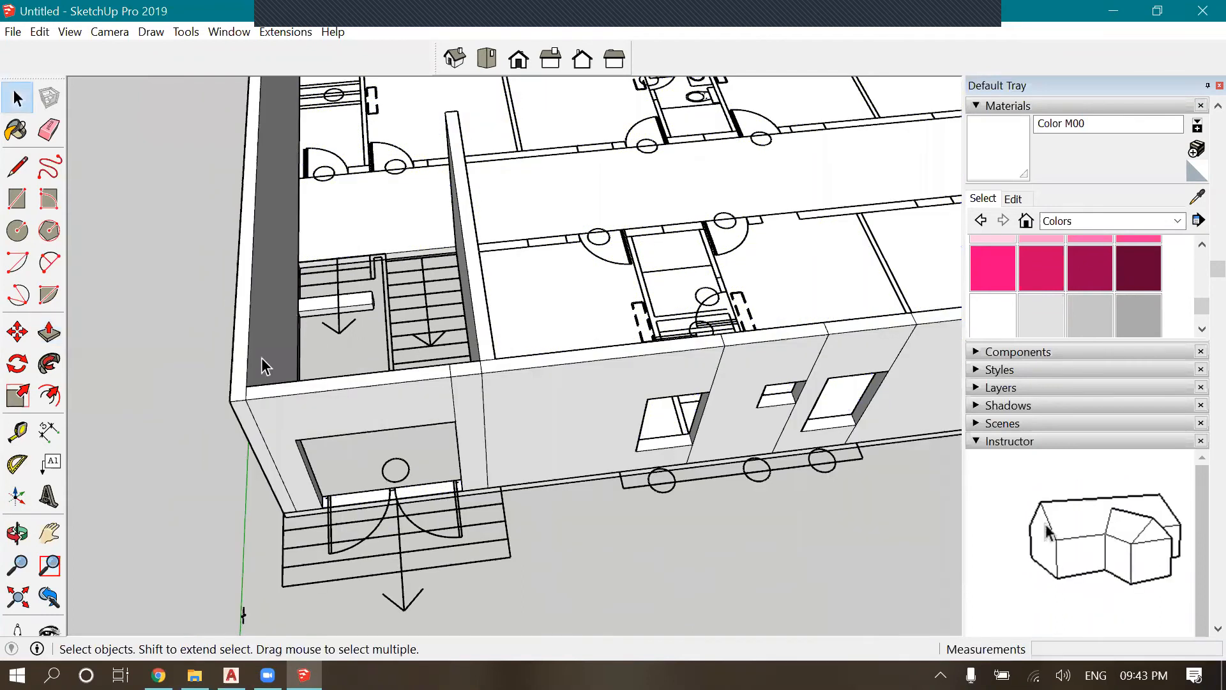
Move the step back to the floor slab so its upper rear corner meets the slab's lower corner beside the outer wall
scroll(262, 357, "up", 5)
left_click(224, 388)
scroll(224, 388, "up", 2)
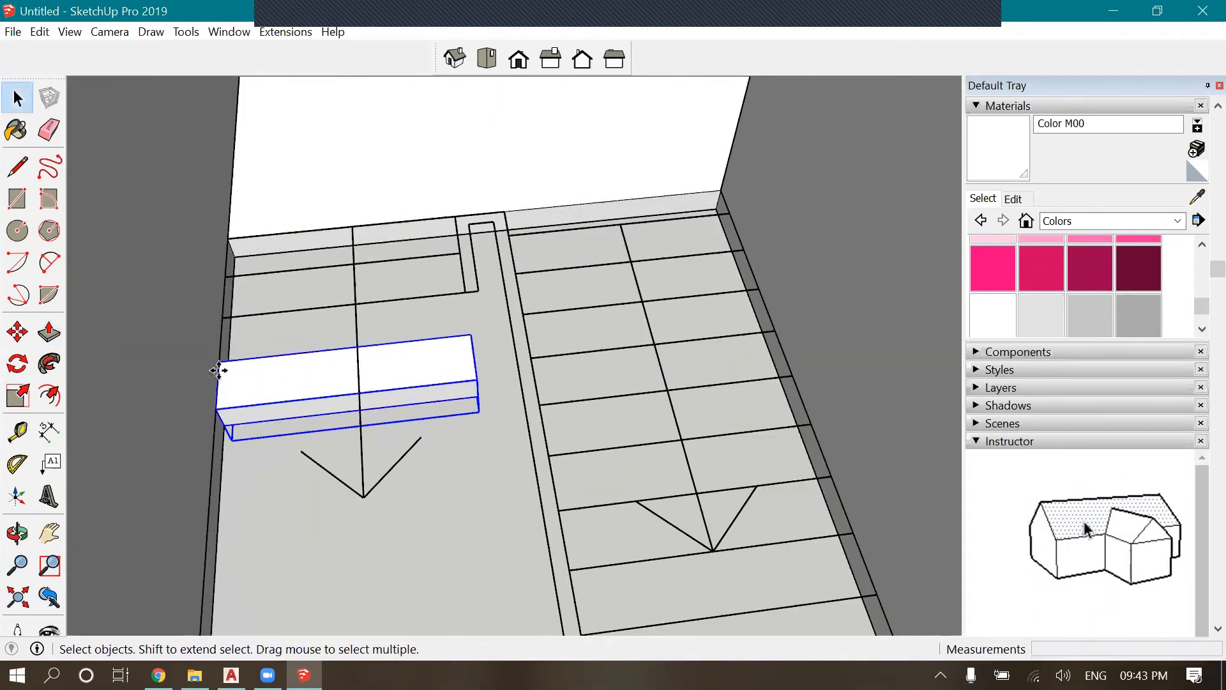
key("m")
scroll(268, 356, "up", 4)
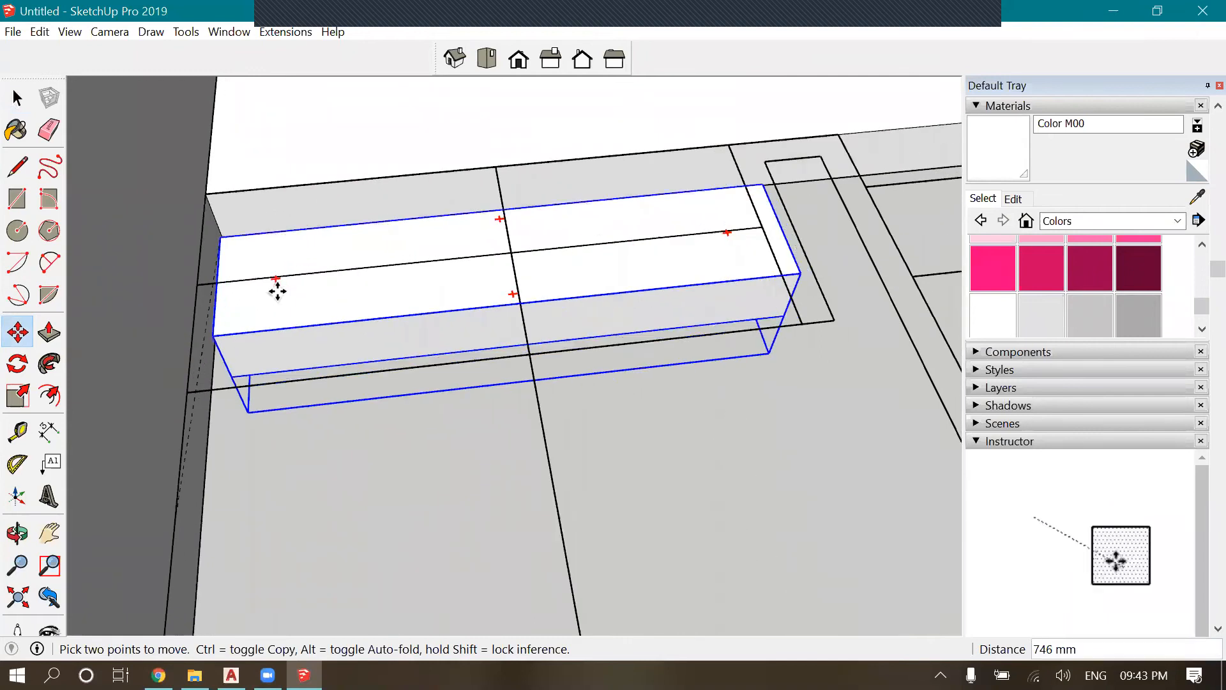
scroll(284, 351, "down", 4)
middle_click_drag(455, 343, 475, 438)
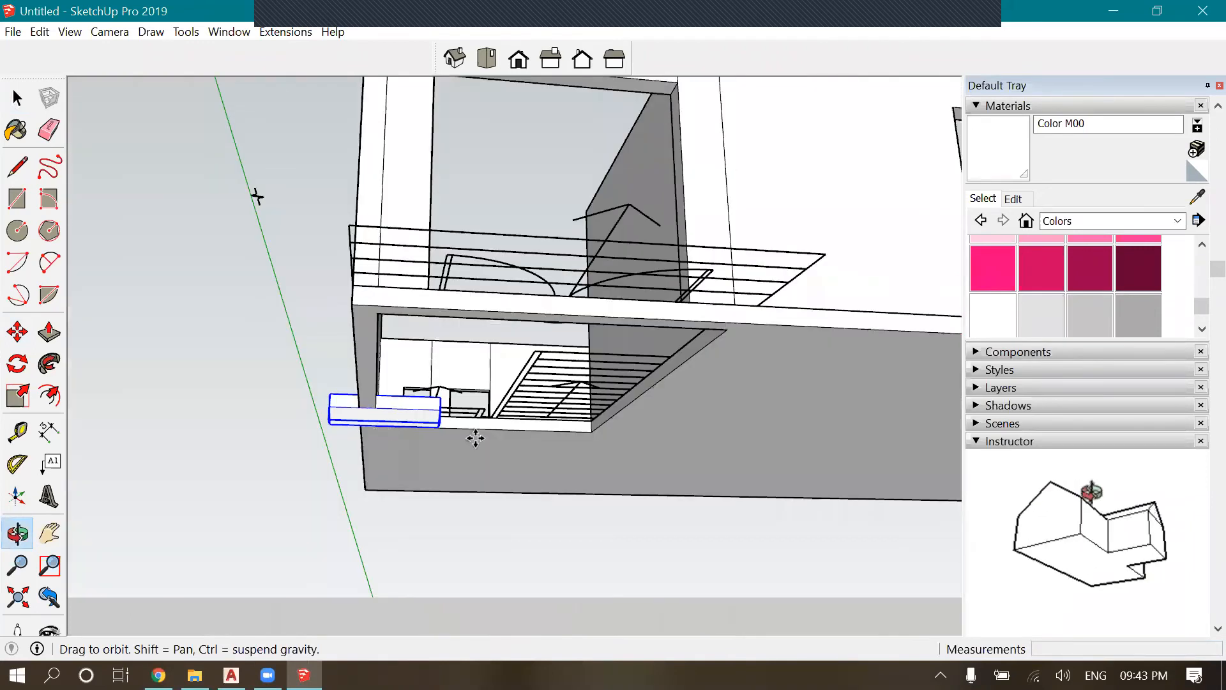
scroll(267, 477, "up", 5)
scroll(267, 477, "down", 2)
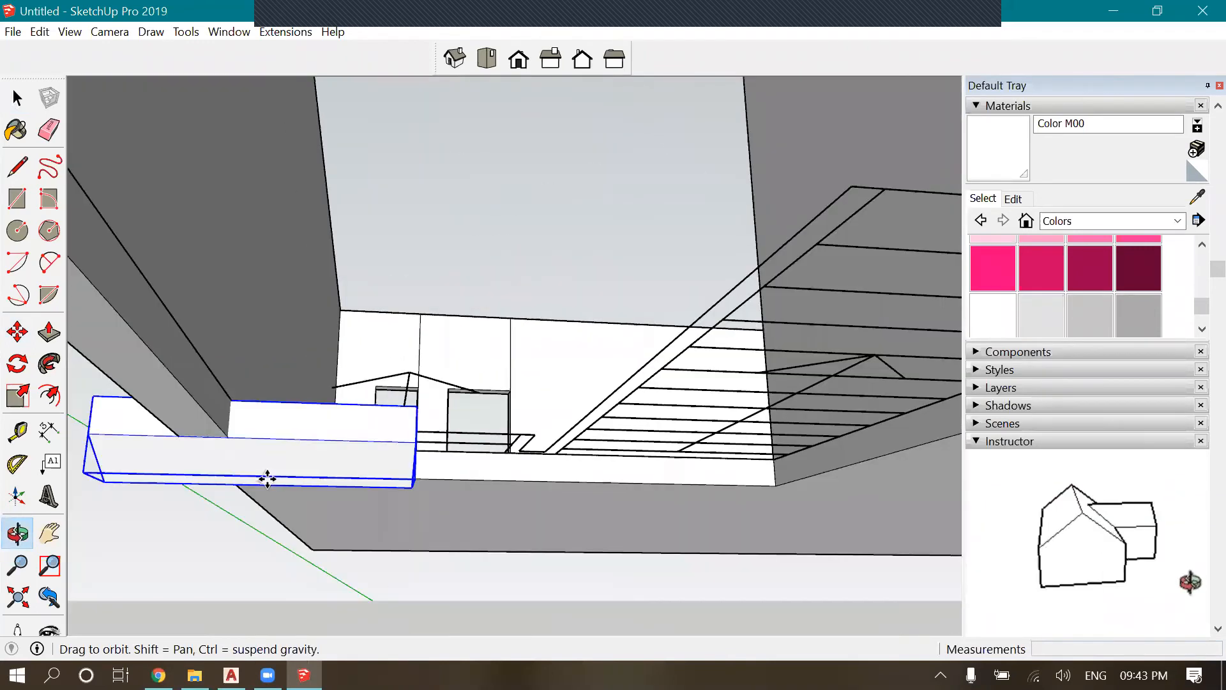
middle_click(267, 478)
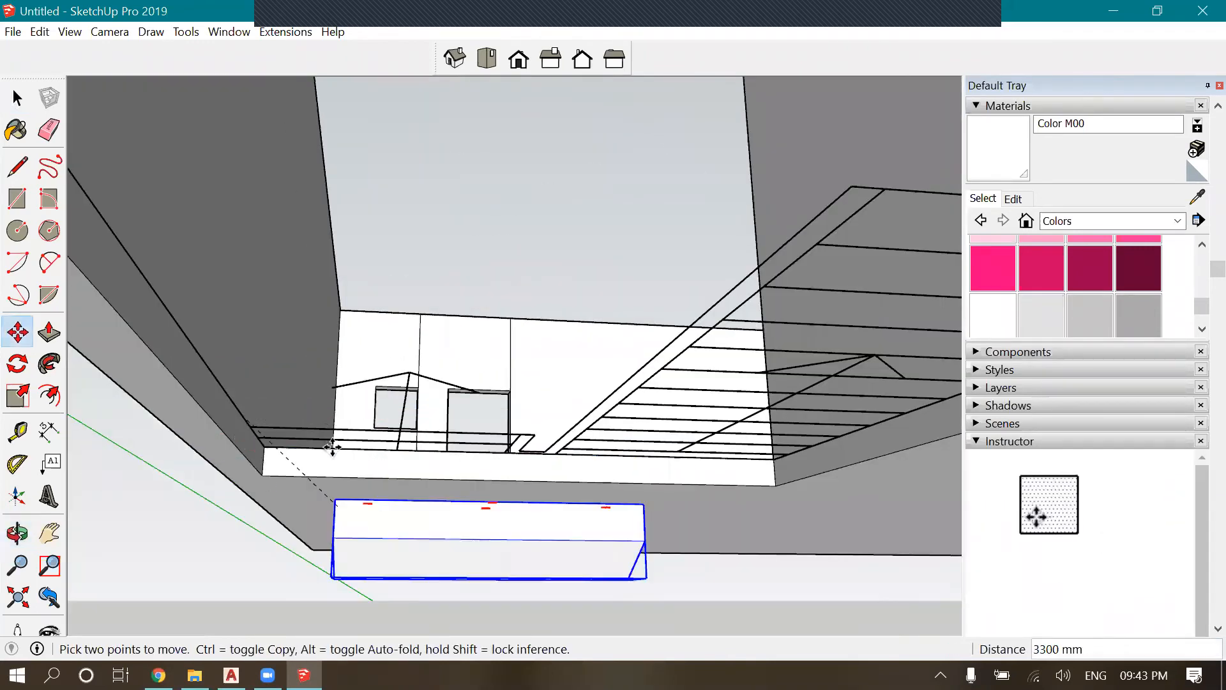
left_click(263, 476)
scroll(481, 377, "down", 4)
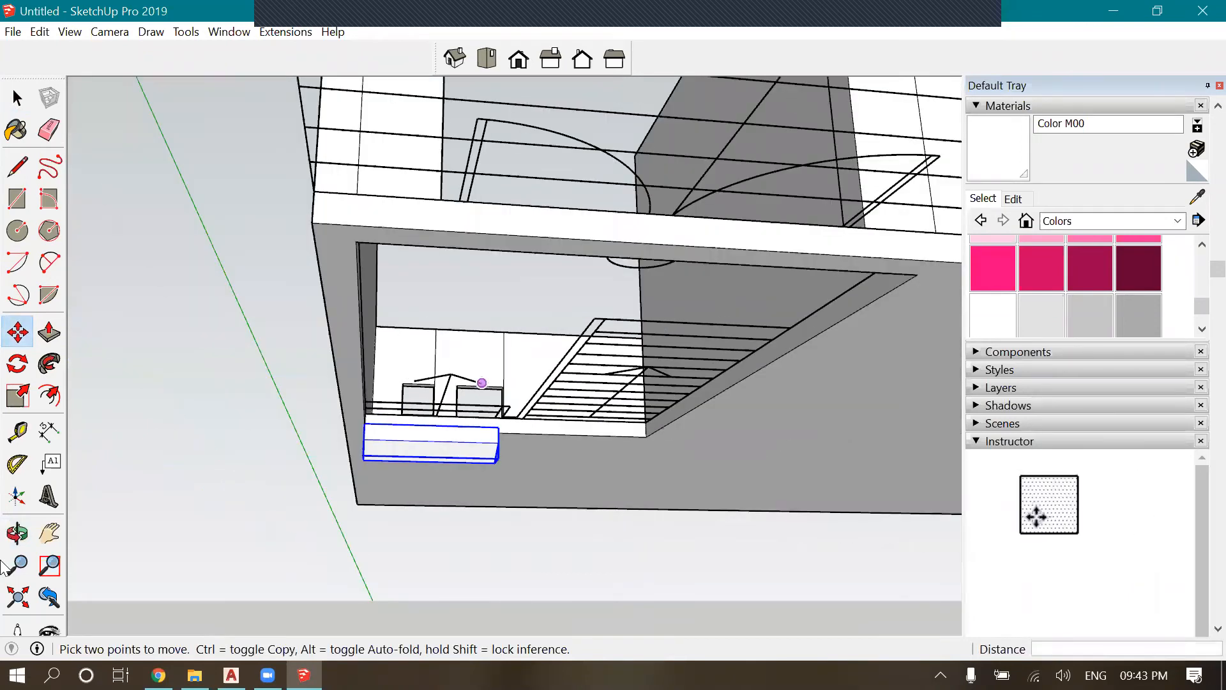
Open the step for editing and draw a line across its end face from the lower front corner to the rear edge
scroll(482, 383, "down", 5)
middle_click_drag(454, 424, 466, 334)
middle_click_drag(455, 485, 456, 487)
scroll(456, 479, "up", 4)
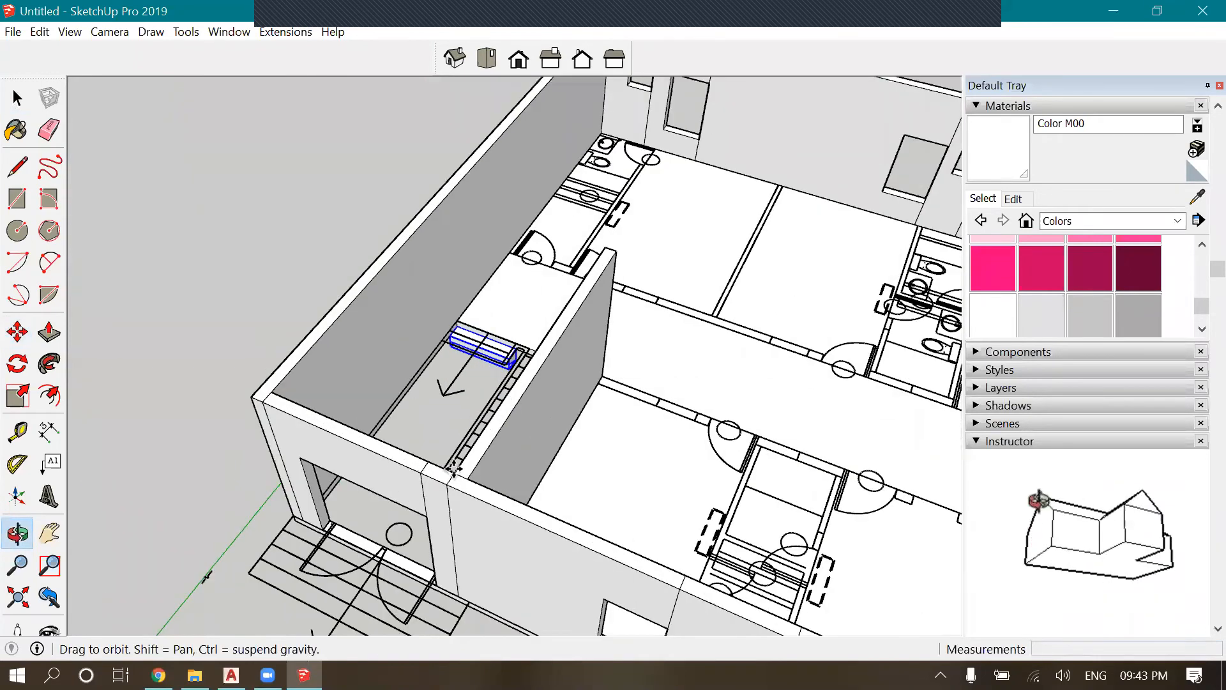
scroll(410, 458, "up", 6)
key("m")
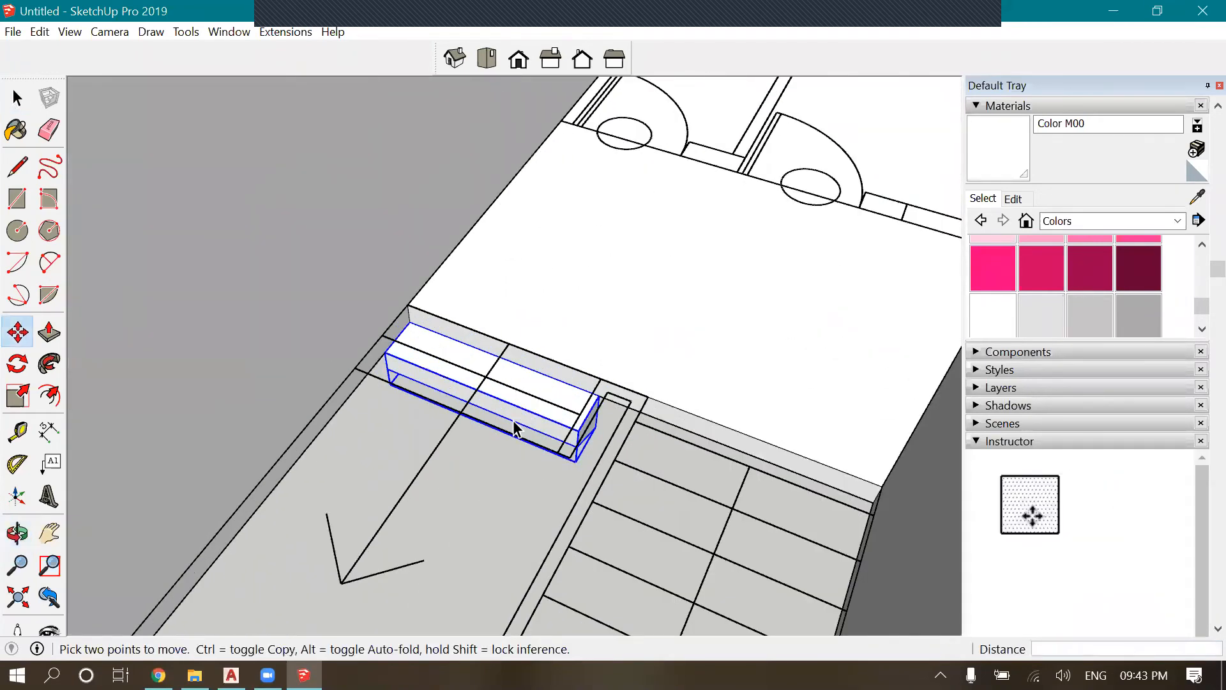
key("space")
scroll(583, 460, "up", 6)
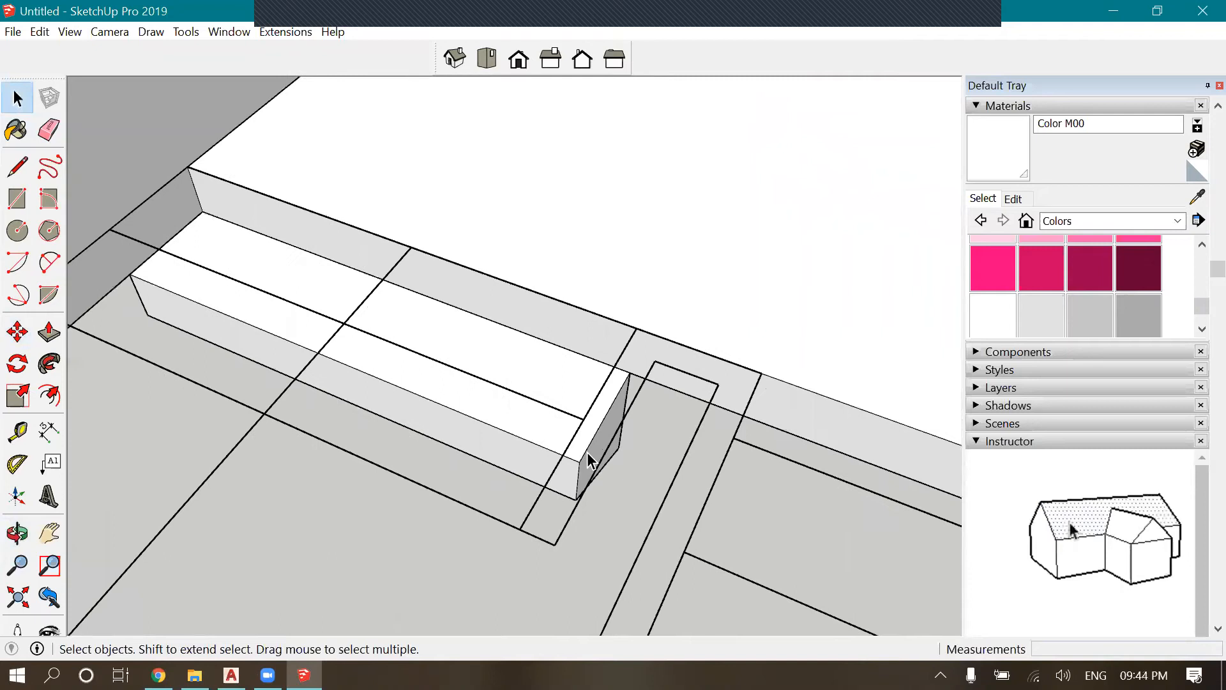
scroll(601, 458, "up", 2)
double_click(569, 434)
left_click(20, 174)
scroll(600, 454, "up", 2)
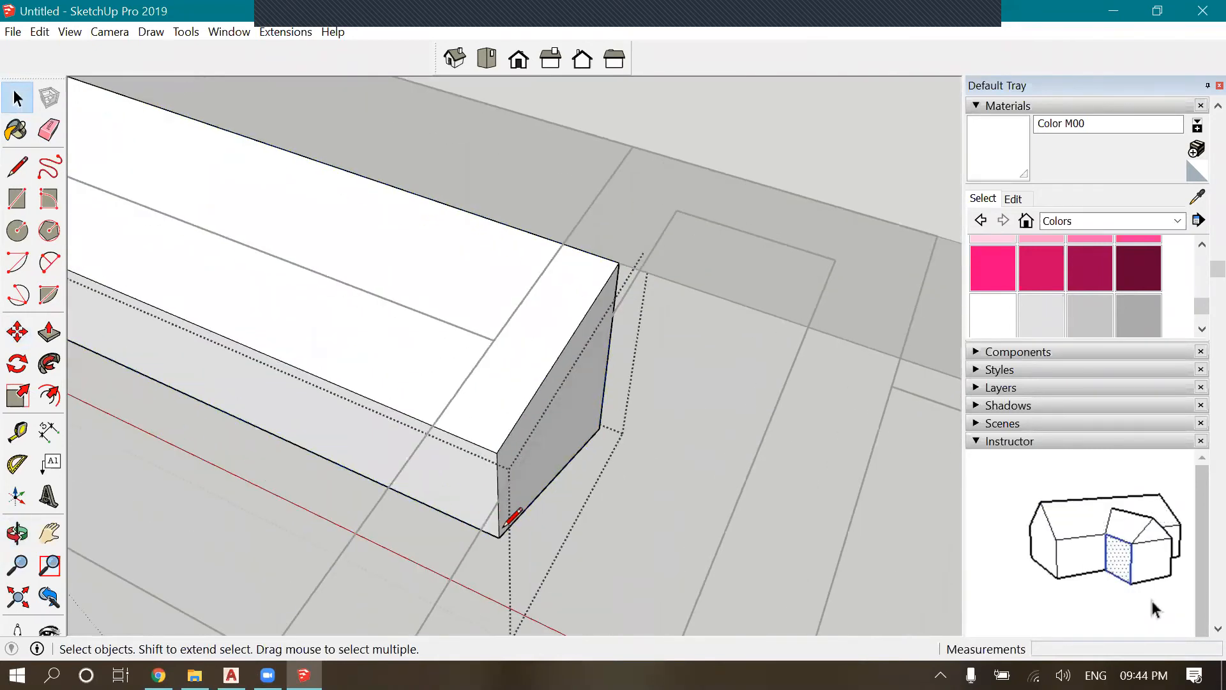
left_click(500, 537)
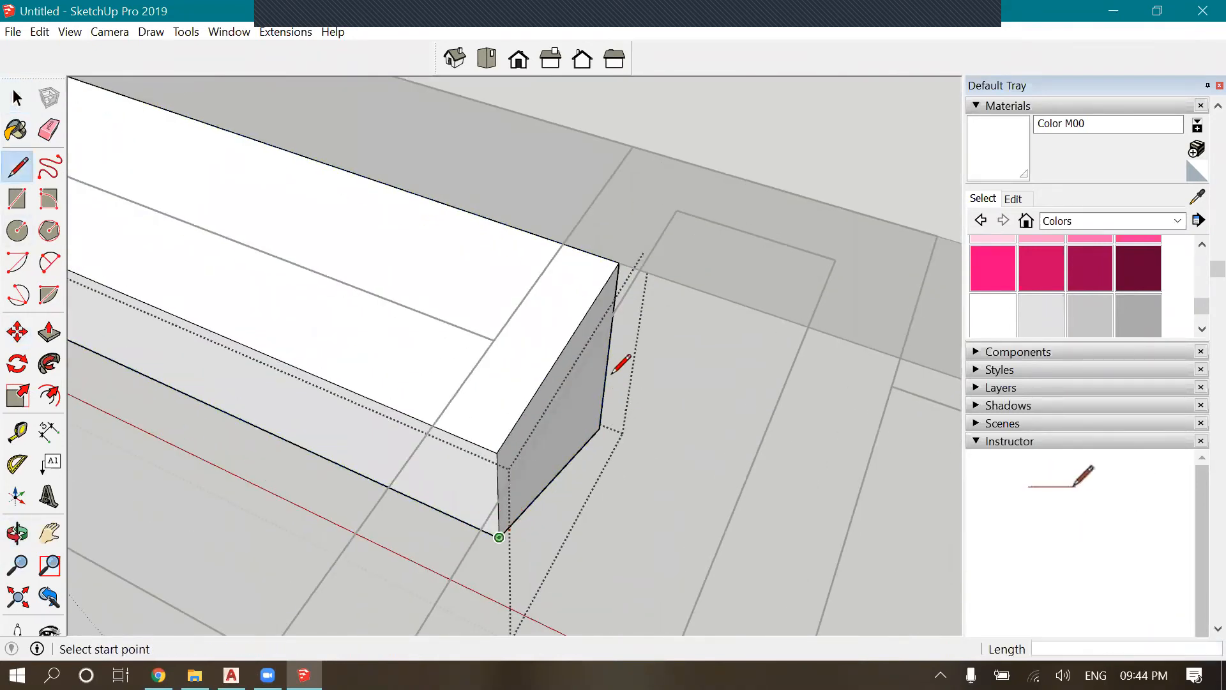
left_click(608, 353)
Push the triangular lower part of the end face through the step's full 1350 mm length to remove it, then leave the step's editing
key("t")
key("p")
scroll(619, 421, "down", 2)
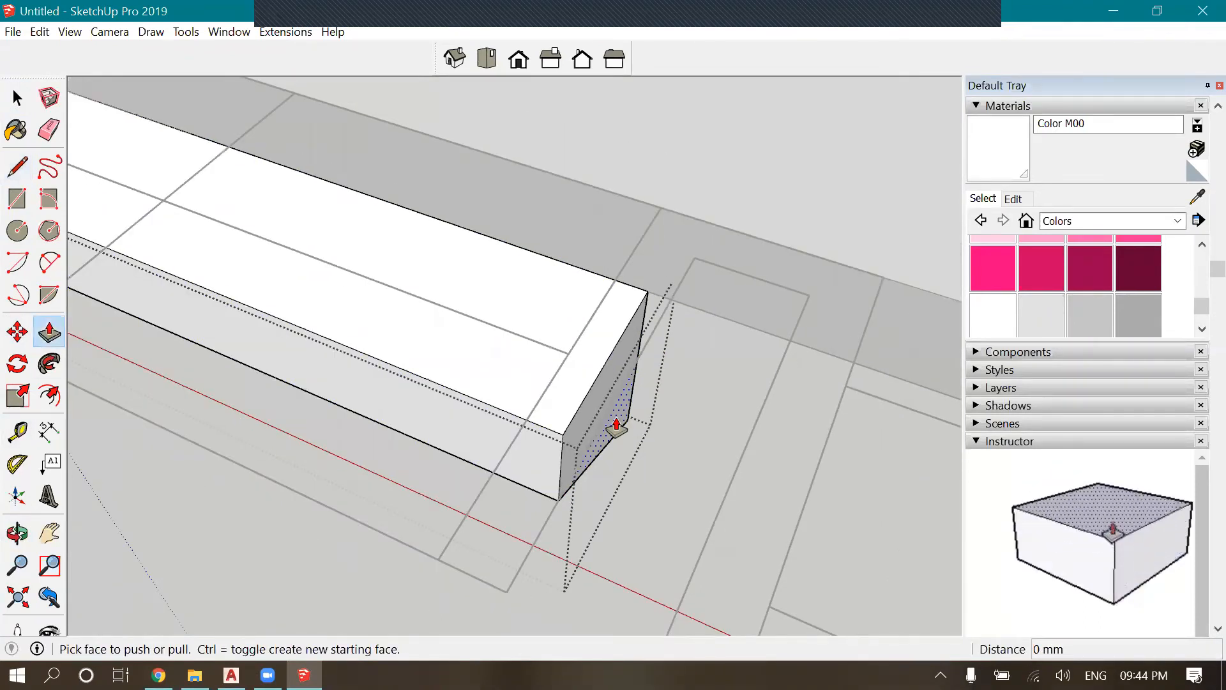
scroll(616, 425, "down", 2)
scroll(301, 356, "down", 2)
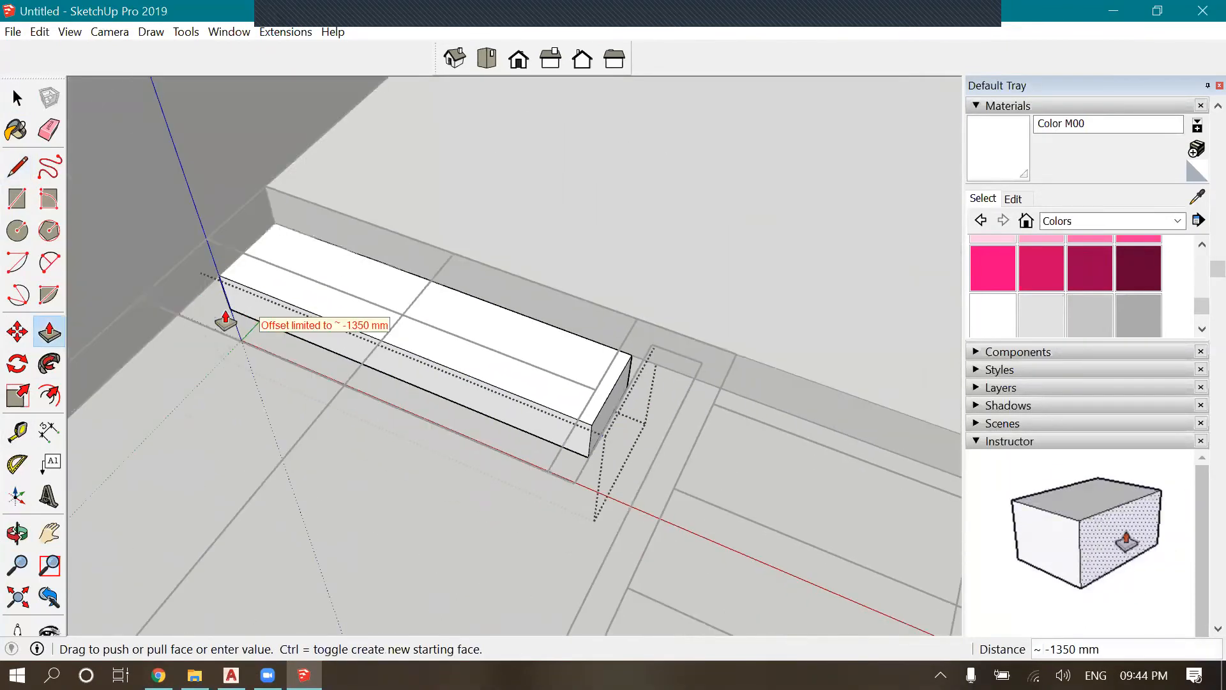
key("Escape")
key("space")
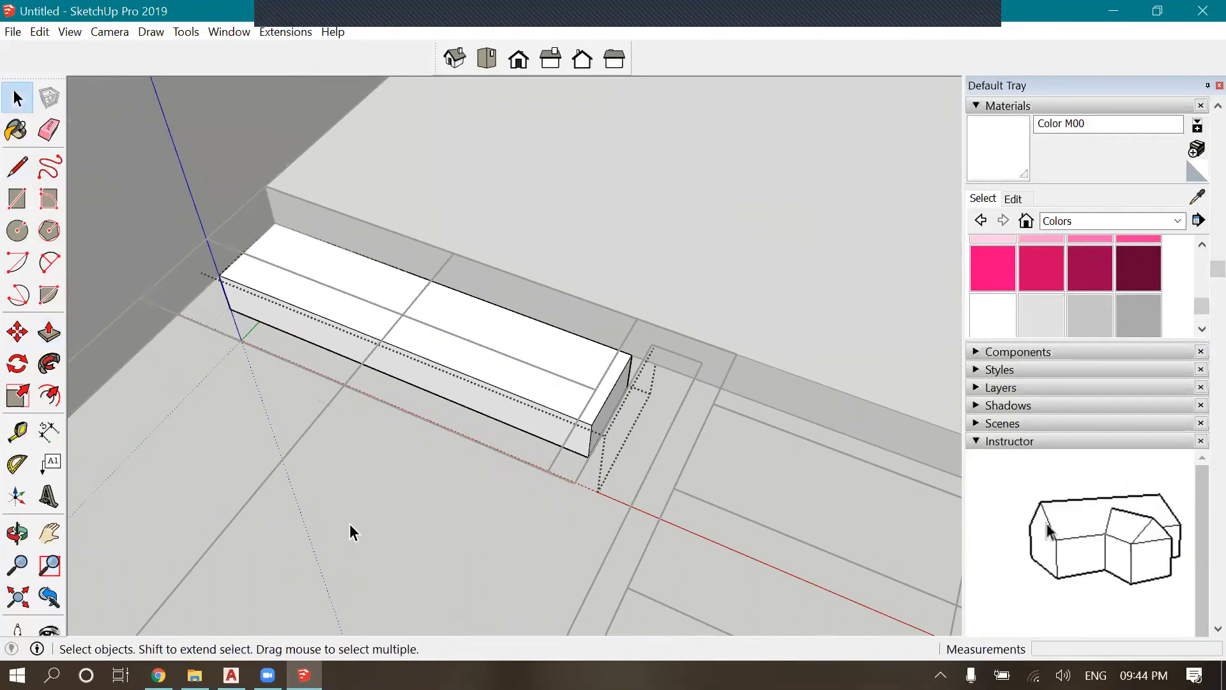
left_click(348, 521)
Check the trimmed step, compare the numbered treads and level mark of the short descending flight in AutoCAD, then return to SketchUp
scroll(536, 324, "down", 3)
middle_click_drag(534, 287, 624, 297)
middle_click_drag(604, 360, 343, 337)
left_click_drag(529, 248, 405, 520)
scroll(405, 520, "up", 5)
key("space")
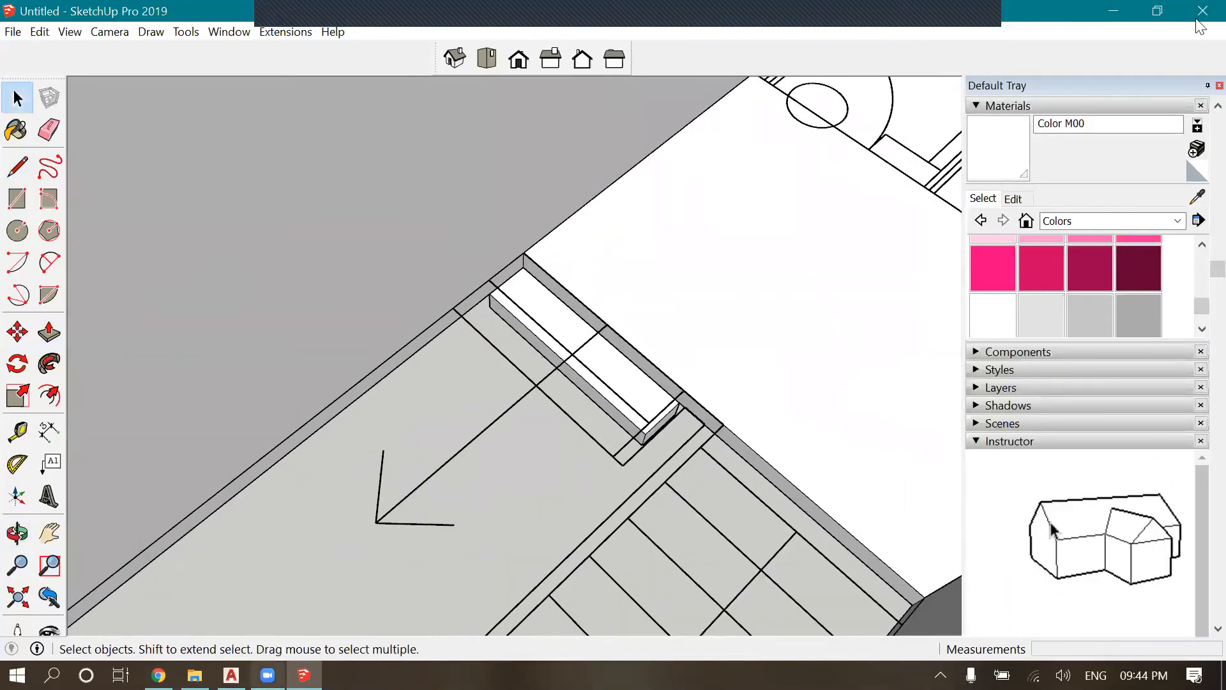
key("alt+Tab")
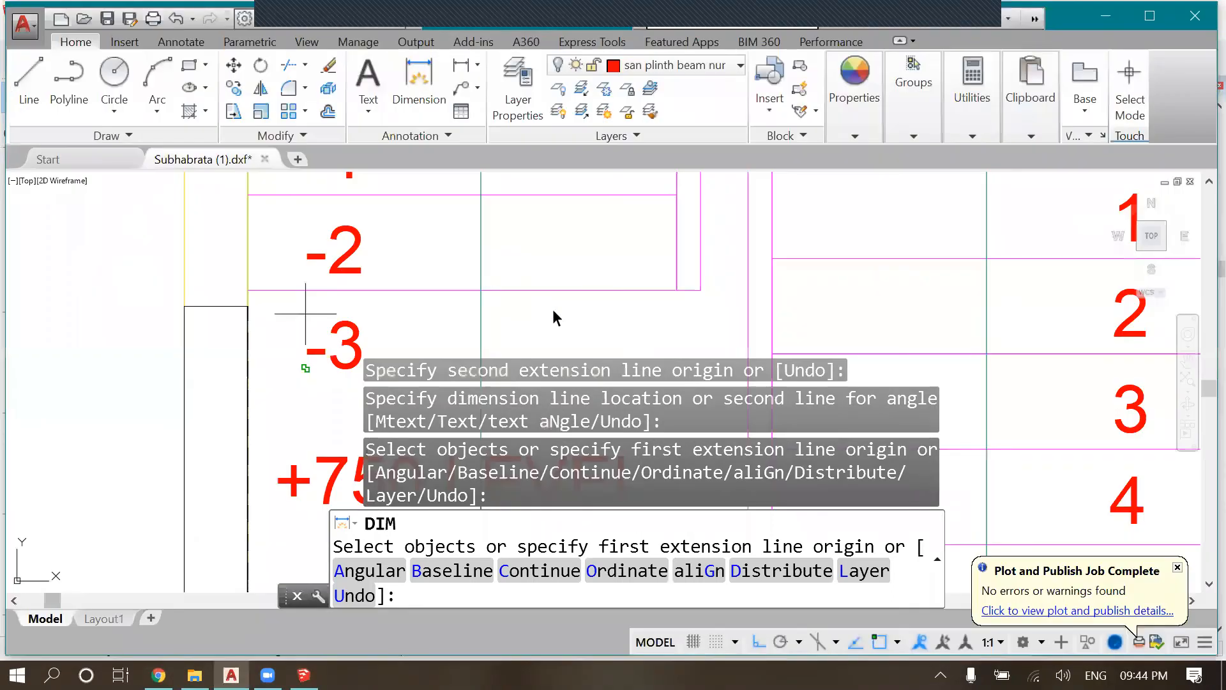
scroll(550, 316, "down", 4)
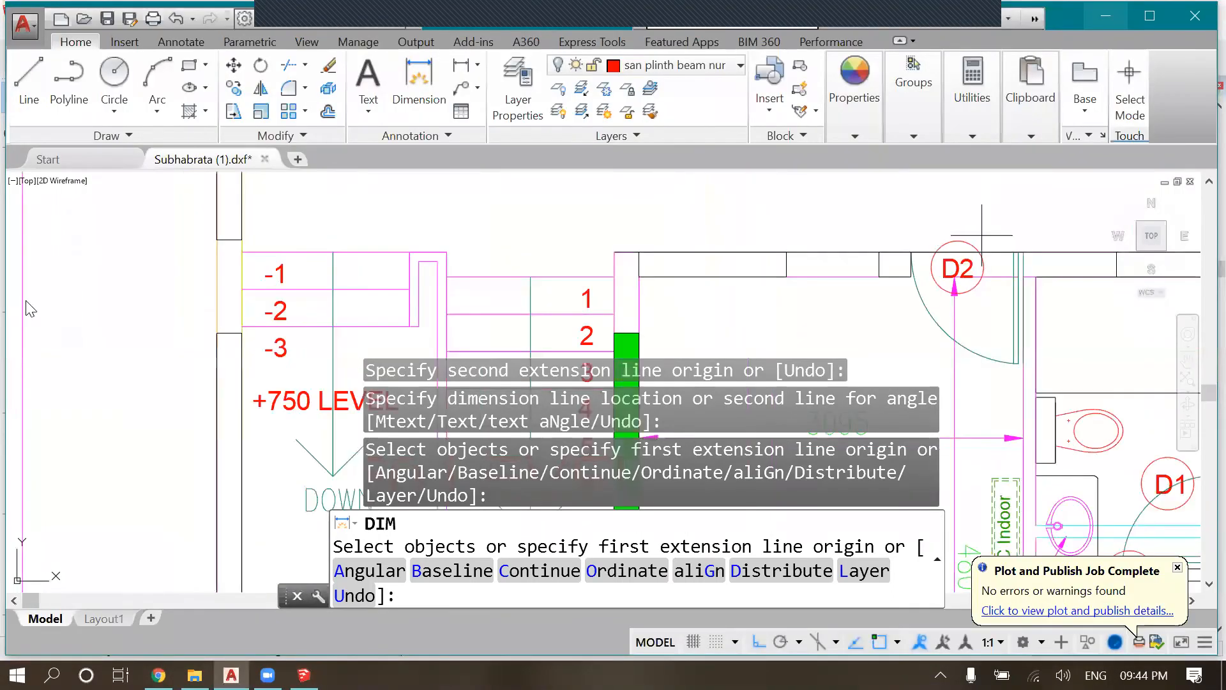
key("alt+Tab")
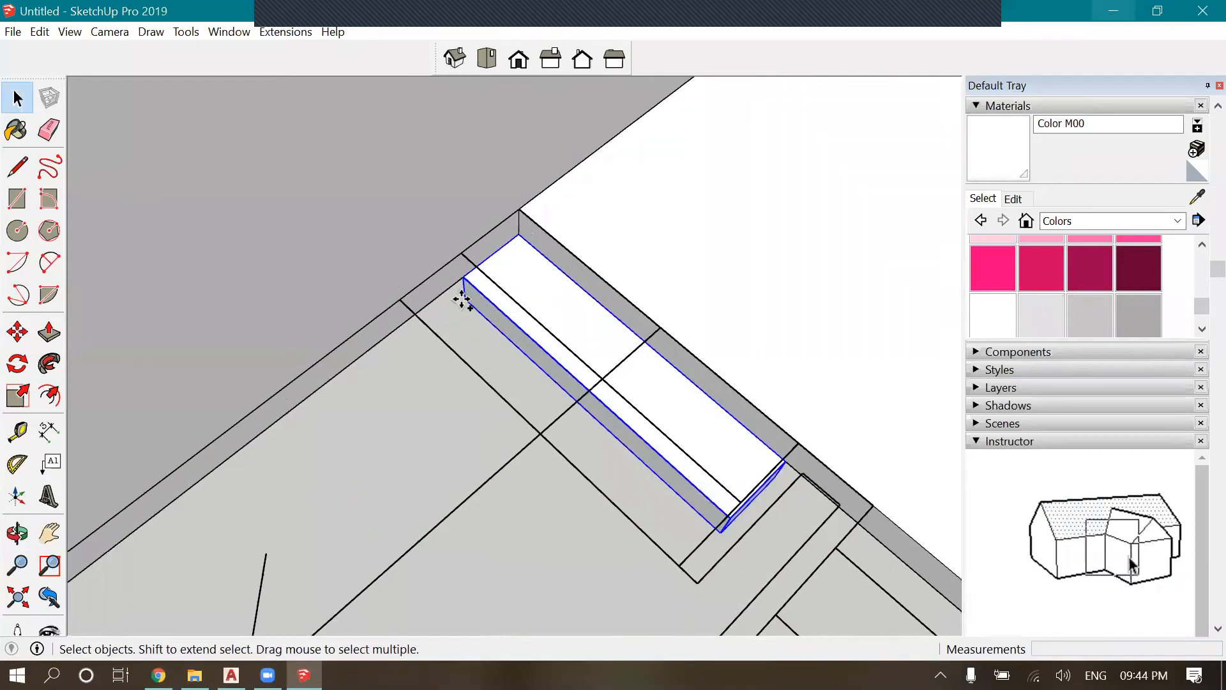
Copy the first step 340 mm diagonally downwards so the copy's upper rear corner meets the original's lower front corner
key("m")
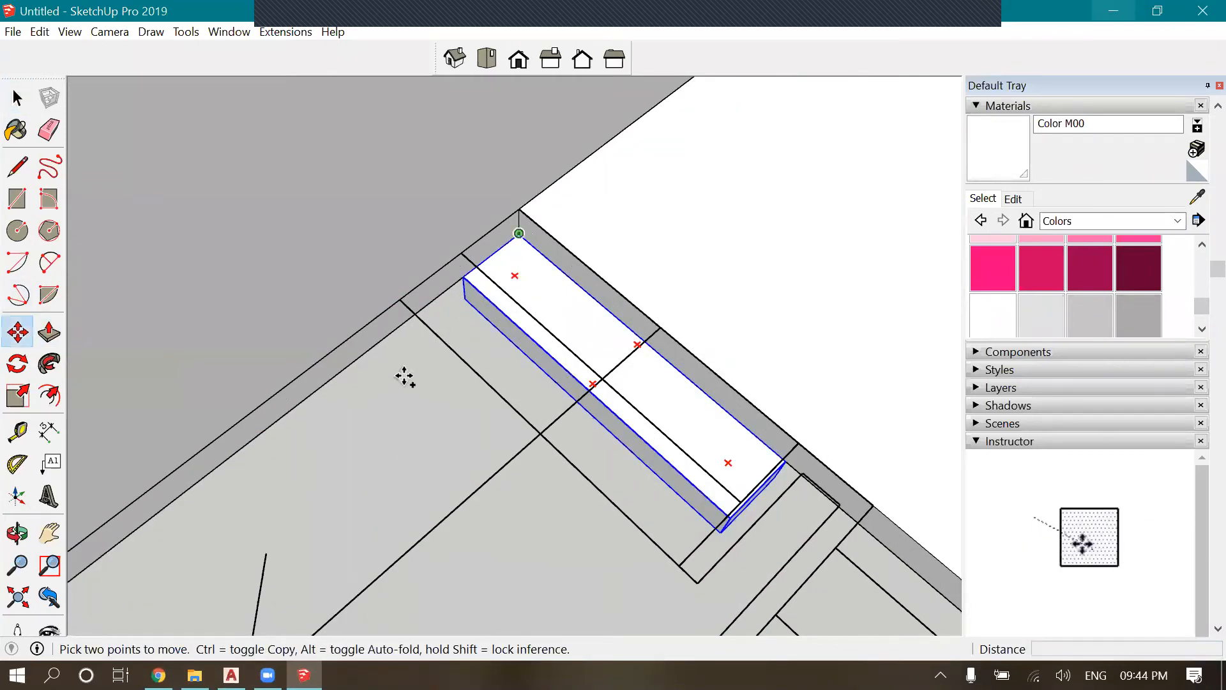
type("340")
key("Return")
key("ctrl+z")
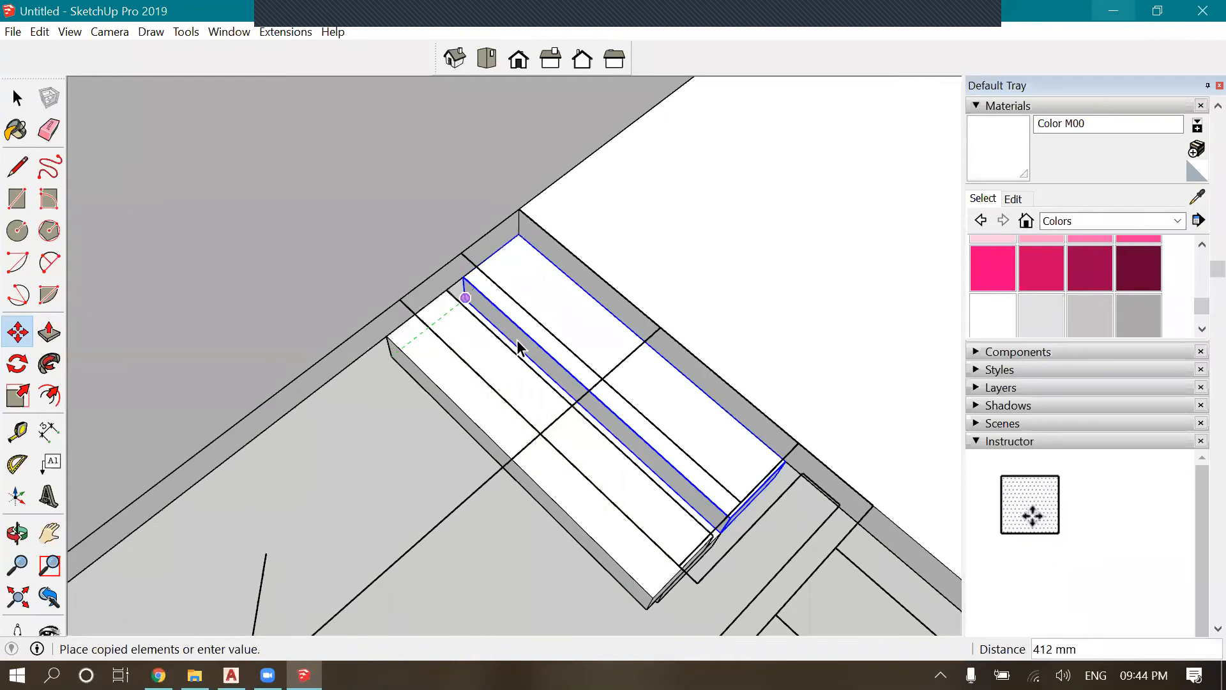
left_click(413, 363)
key("space")
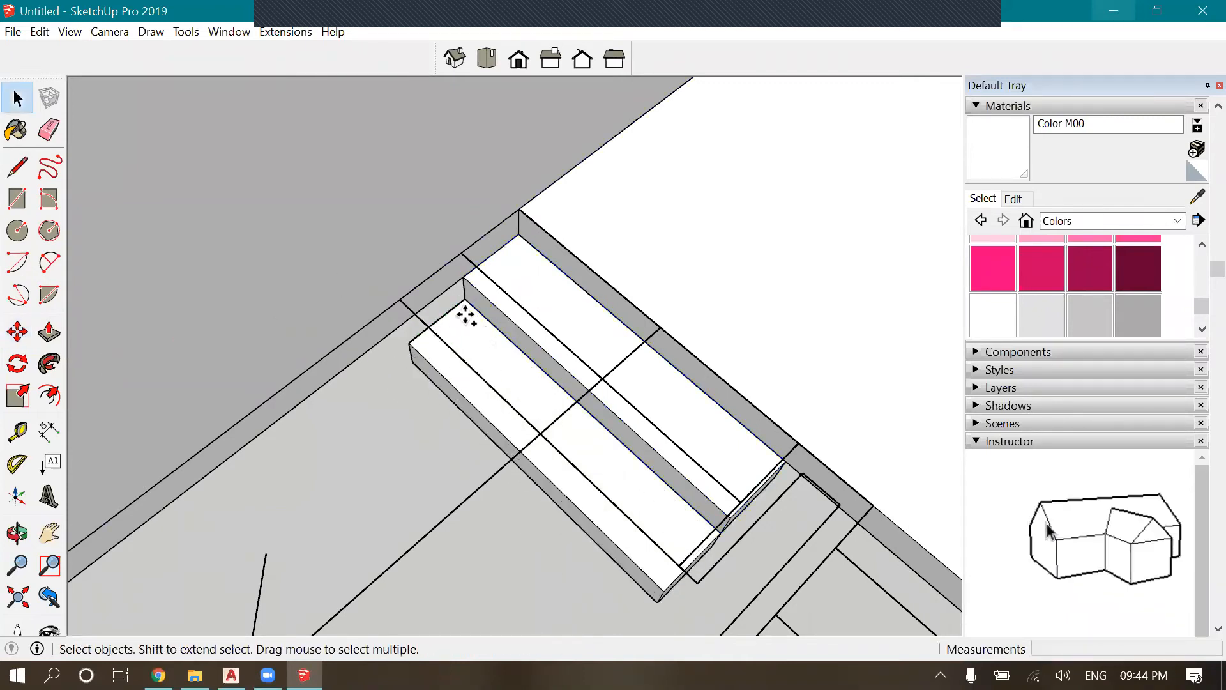
Copy the second step another 340 mm diagonally downwards to add the third step of the short flight to the entrance level
left_click(465, 314)
left_click(18, 332)
key("ctrl")
left_click(465, 298)
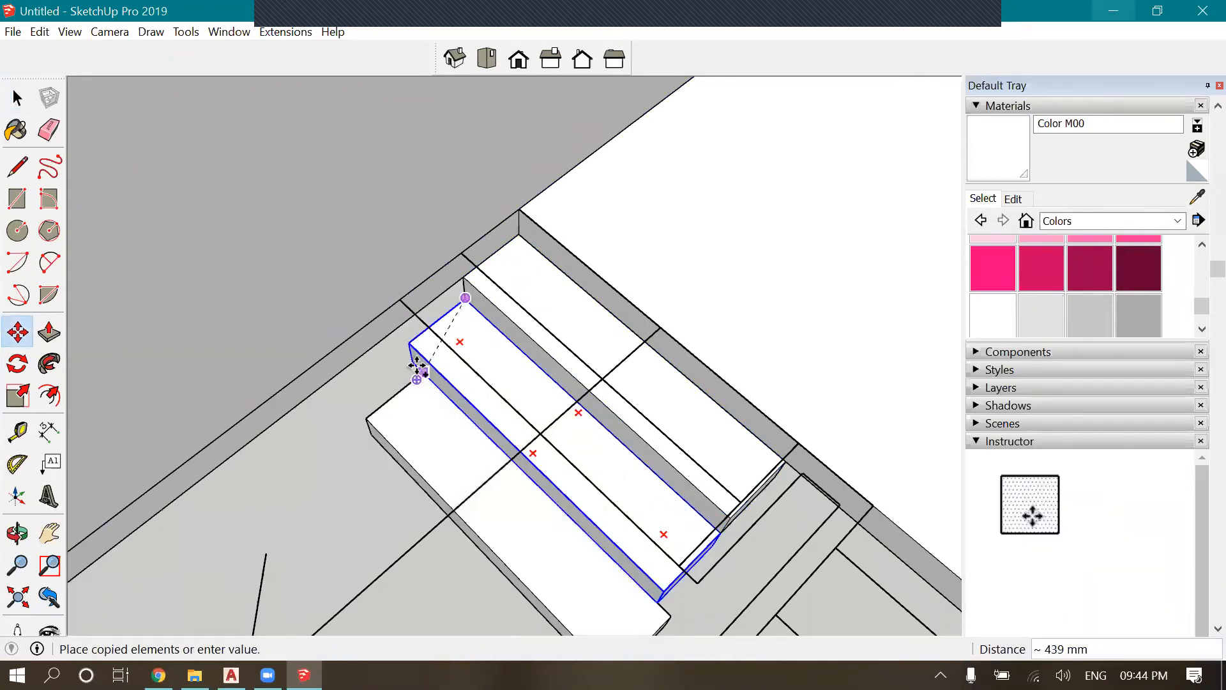
type("340")
key("Return")
scroll(524, 166, "down", 4)
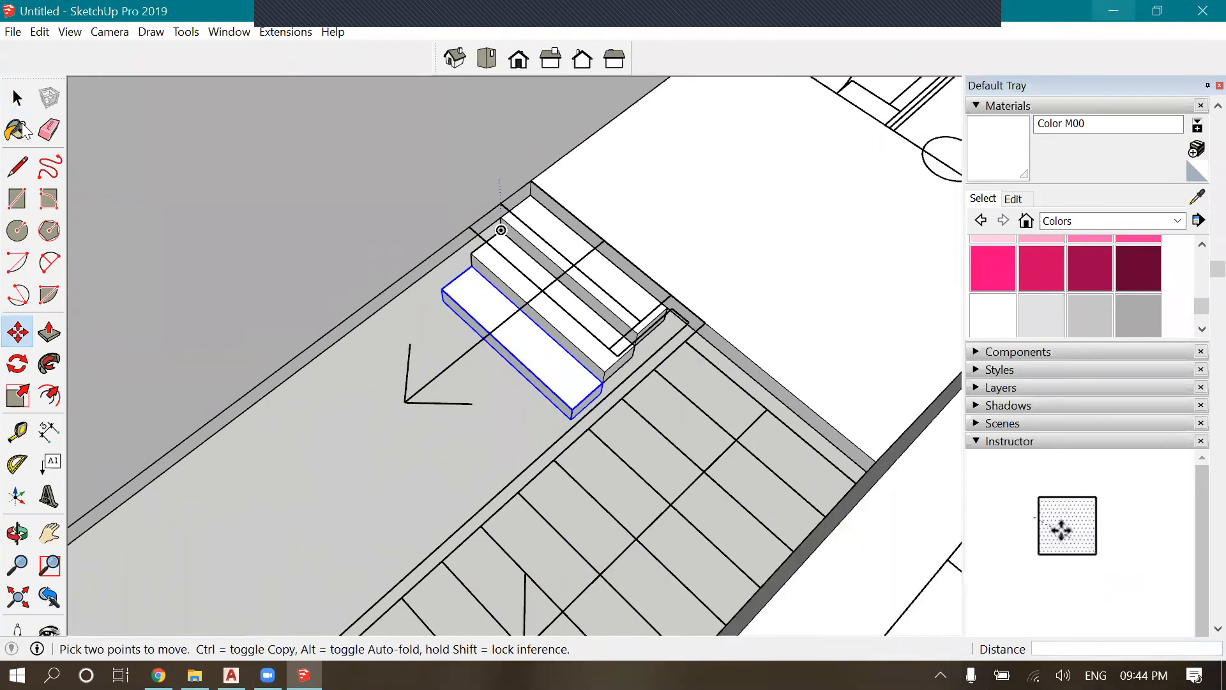
left_click(27, 98)
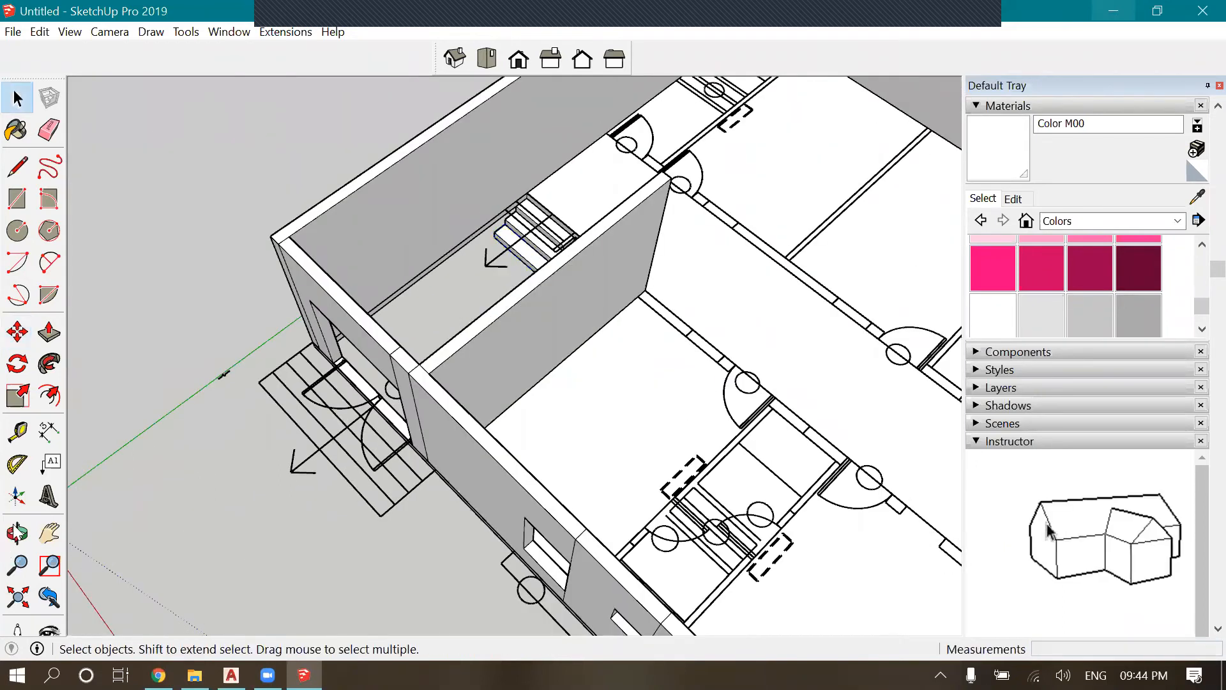
middle_click_drag(496, 350, 197, 496)
scroll(251, 481, "down", 5)
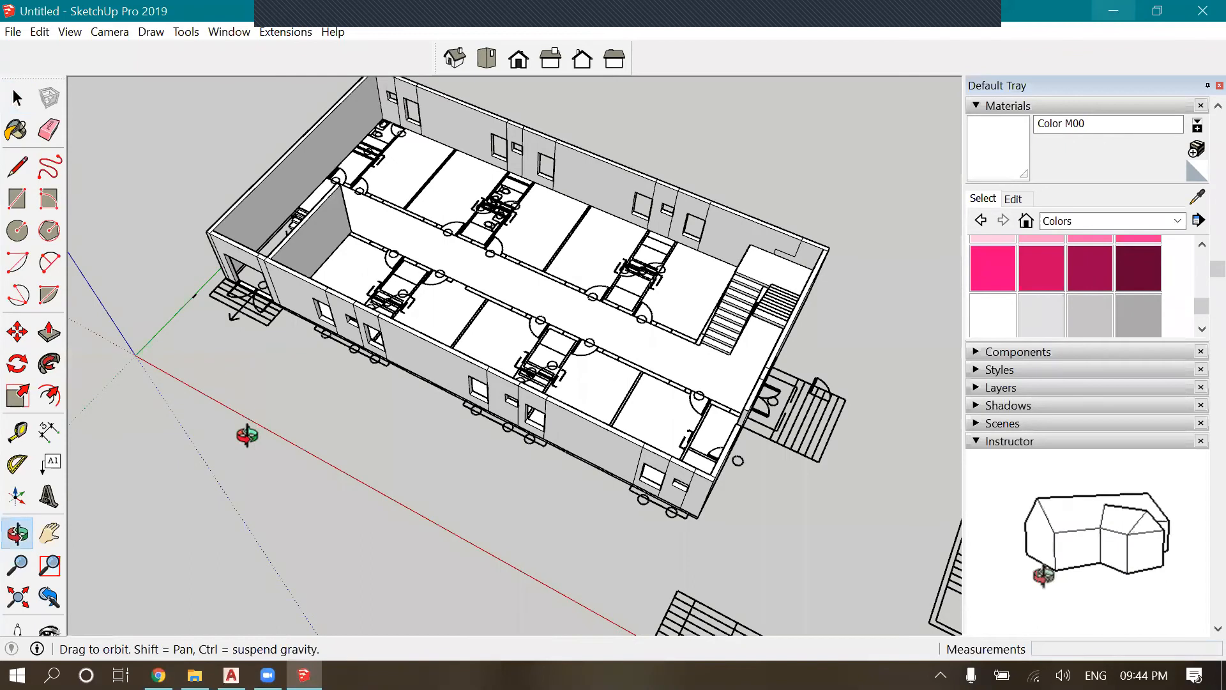
Inspect the building model from both ends, checking the finished staircase, the outside steps and the empty stairwell behind the entrance
middle_click_drag(250, 433, 312, 479)
scroll(618, 262, "up", 5)
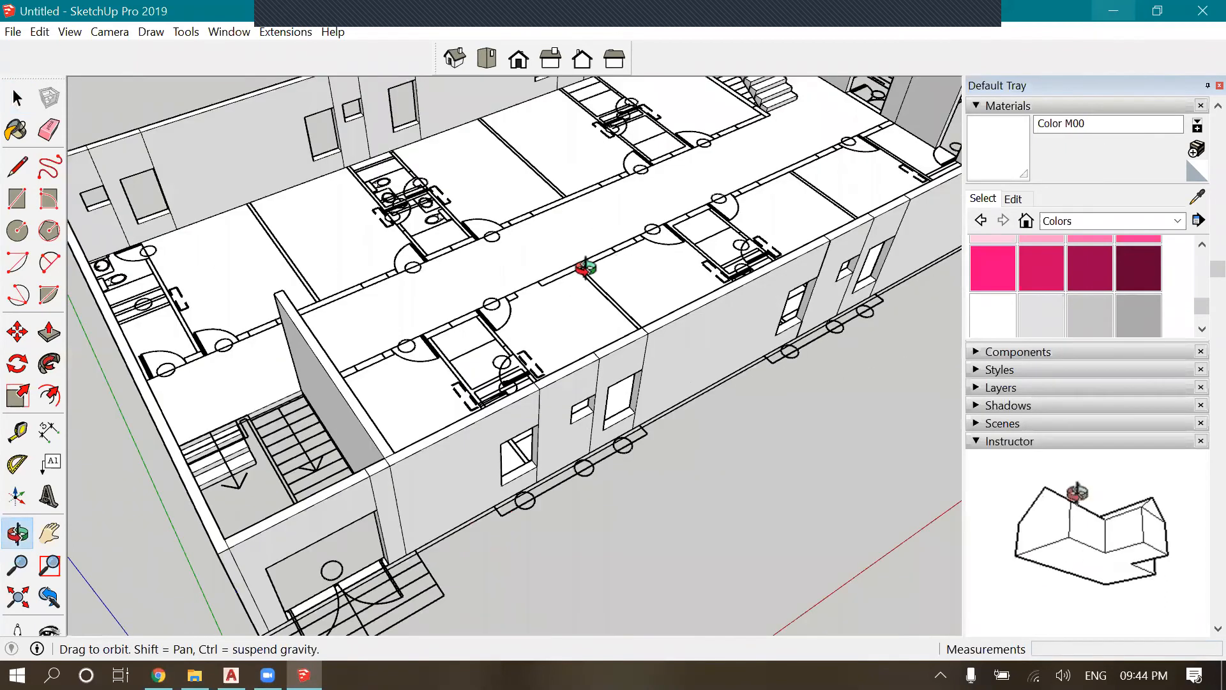
scroll(553, 422, "down", 5)
scroll(549, 281, "up", 5)
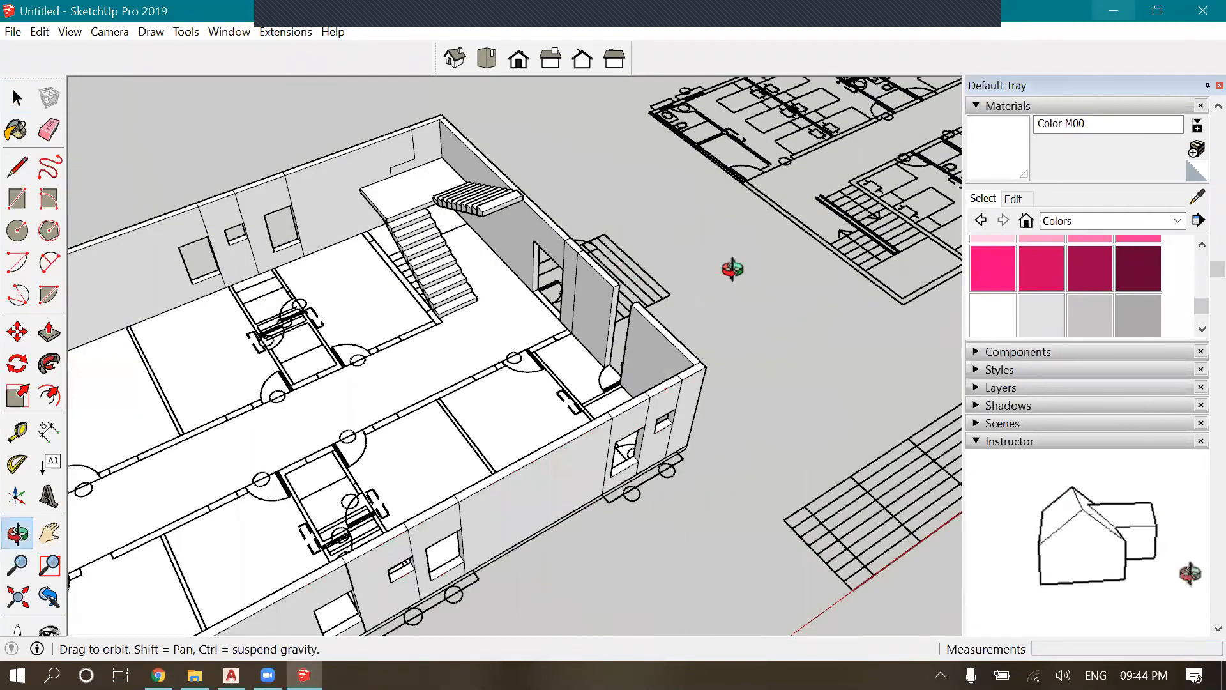
left_click_drag(579, 291, 500, 268)
scroll(611, 293, "up", 5)
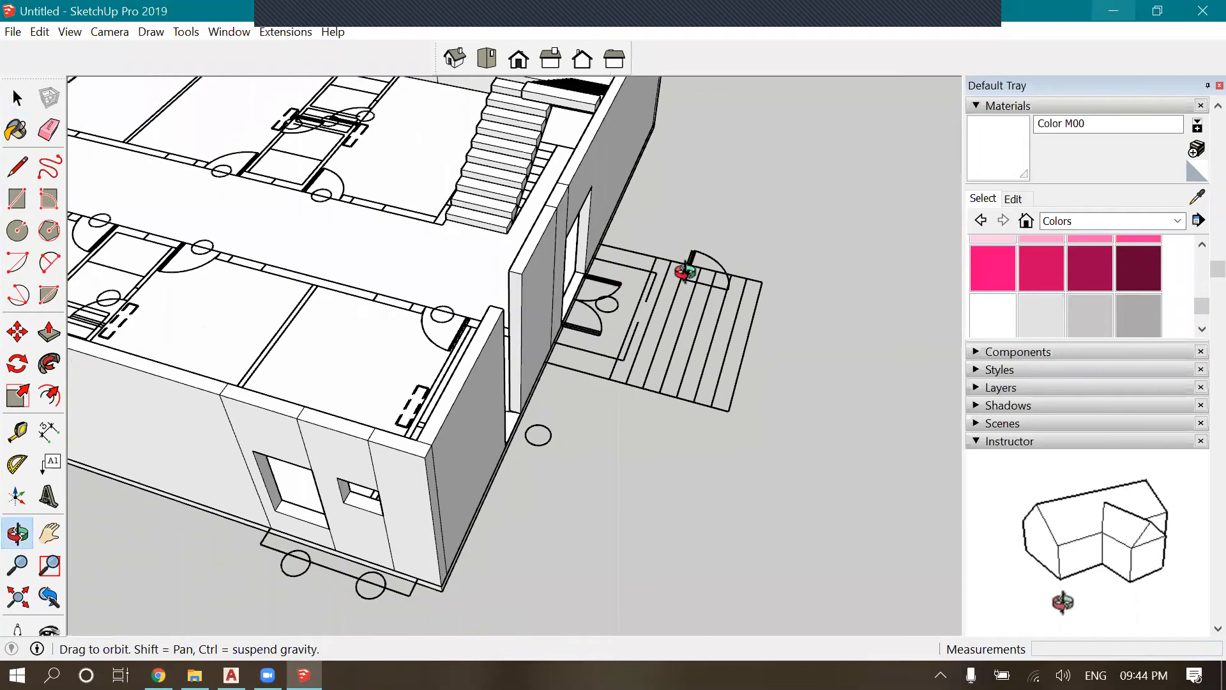
scroll(820, 377, "up", 4)
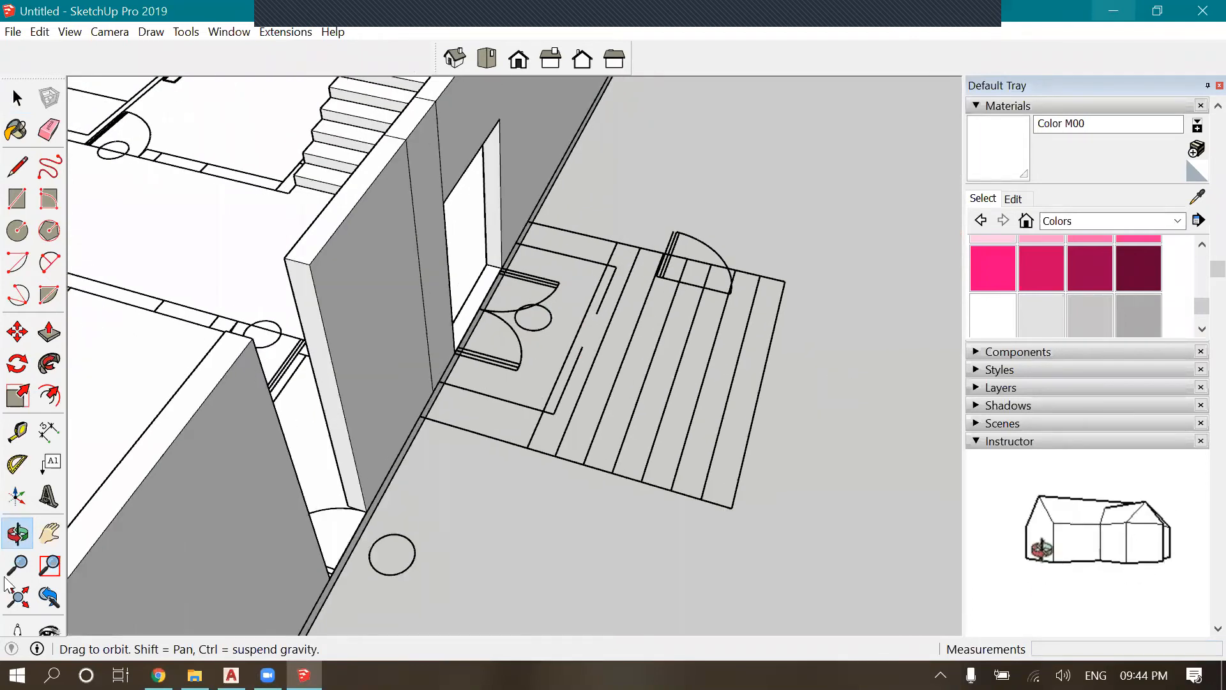
scroll(305, 333, "down", 5)
scroll(362, 399, "down", 3)
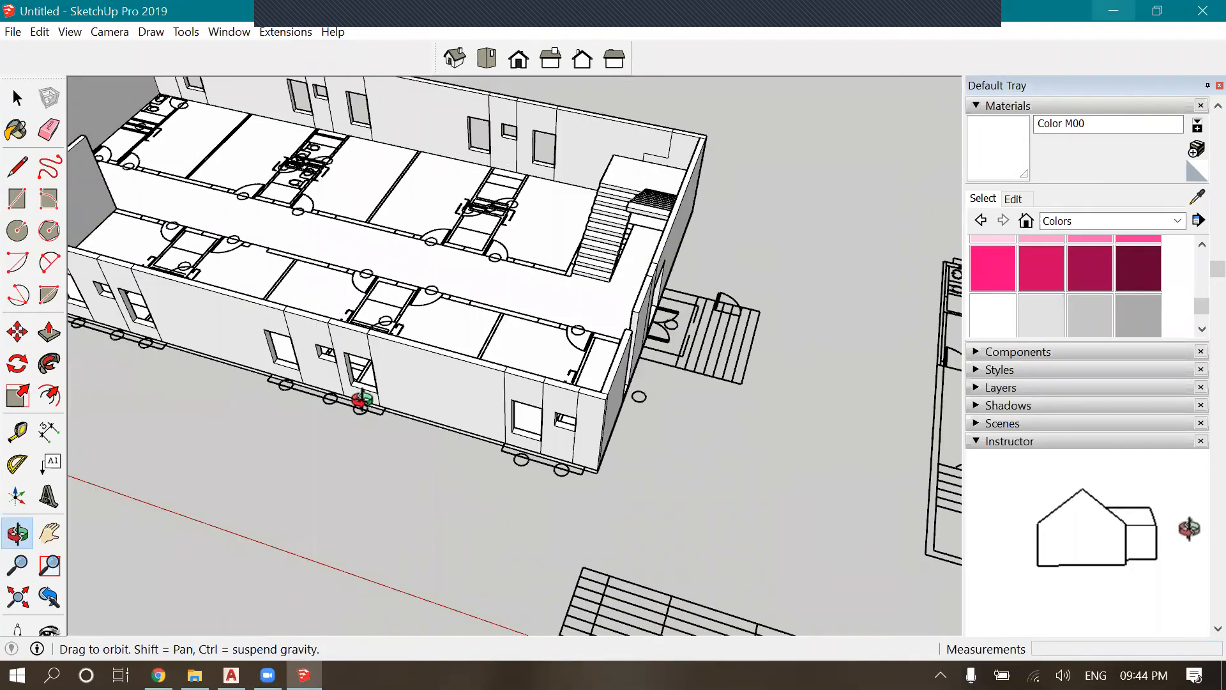
scroll(362, 403, "down", 3)
left_click_drag(479, 580, 396, 431)
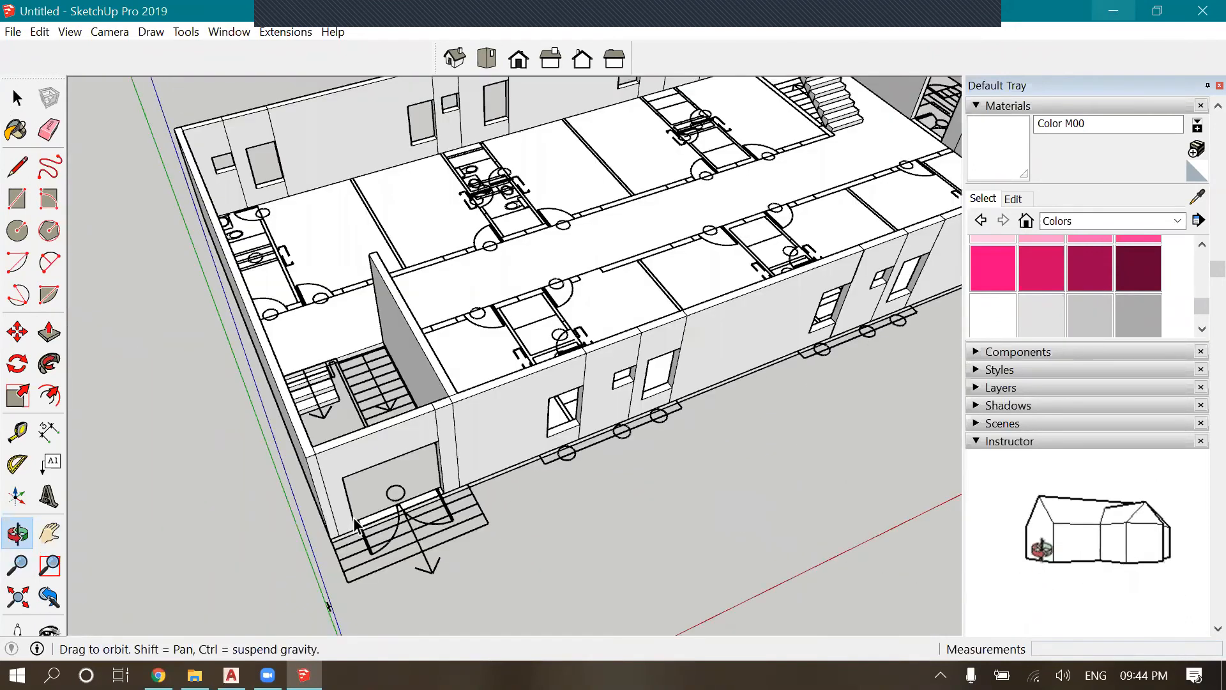
left_click_drag(356, 527, 626, 598)
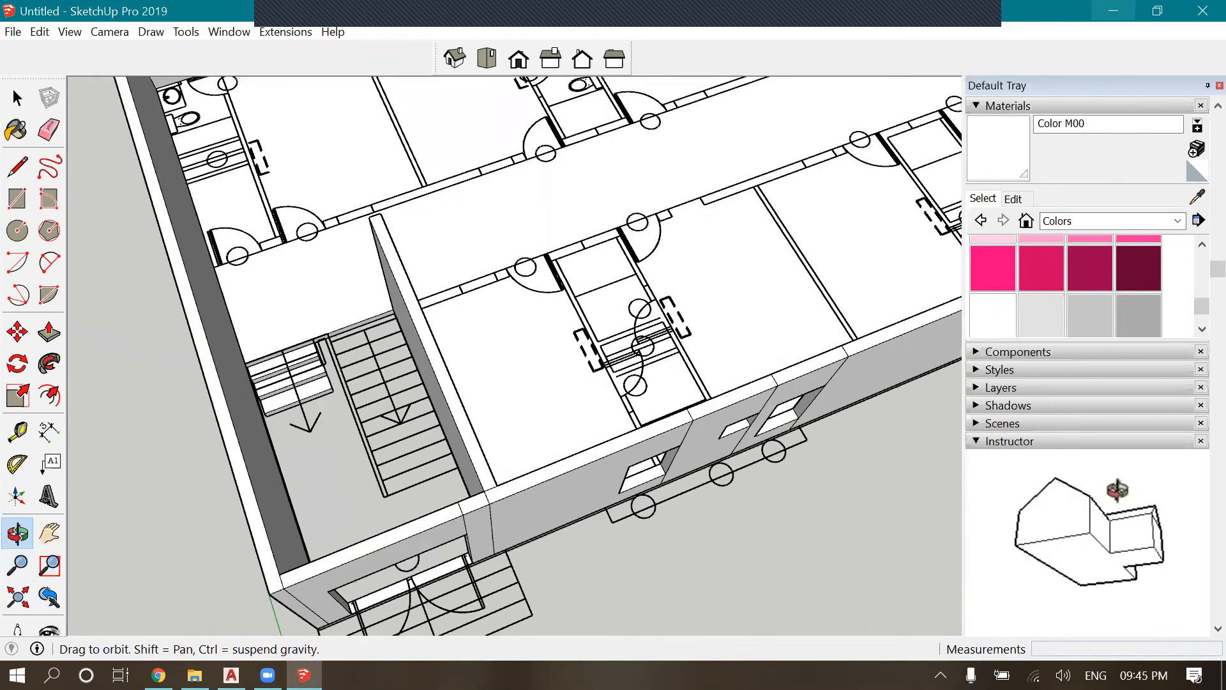
scroll(373, 559, "down", 3)
Switch to AutoCAD, compare the staircases on the ground and first floor plans, then return to SketchUp
key("space")
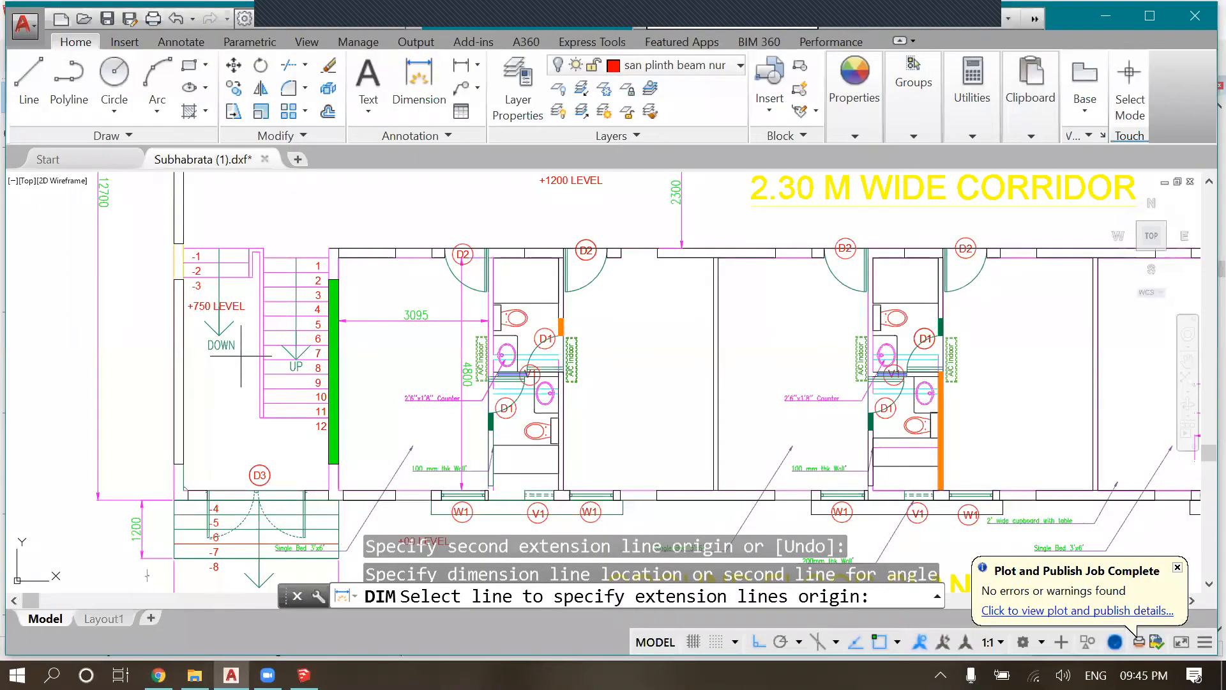
scroll(241, 356, "down", 6)
scroll(438, 265, "down", 2)
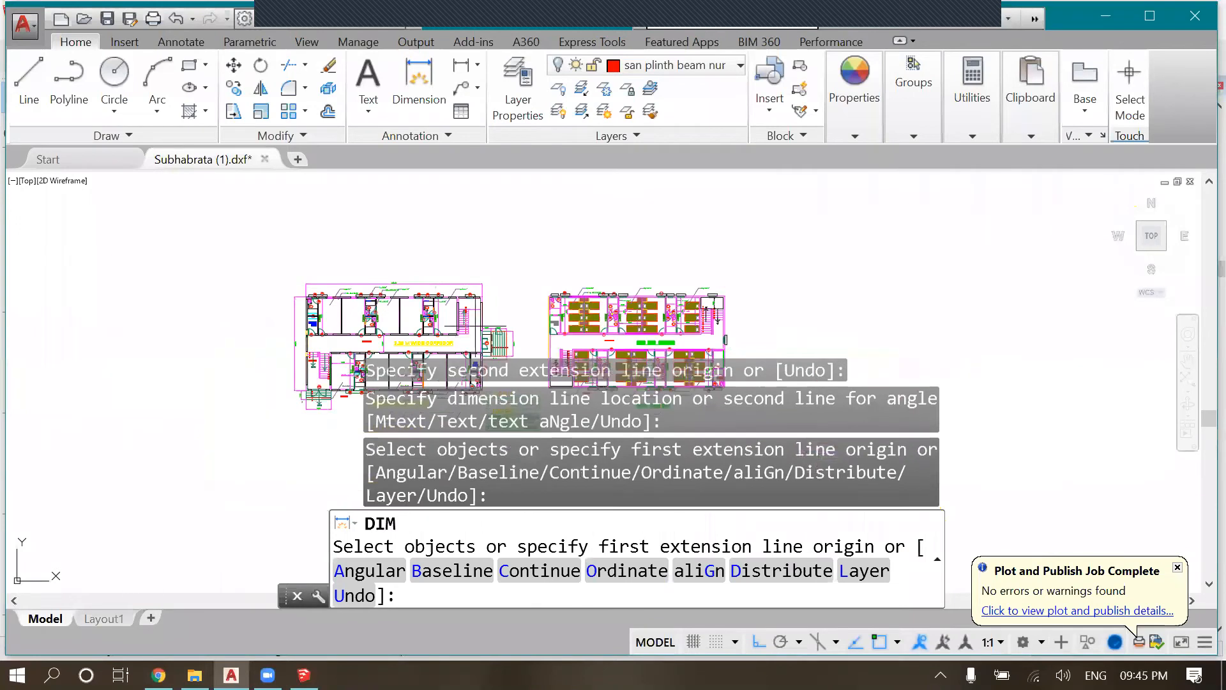
scroll(475, 333, "up", 4)
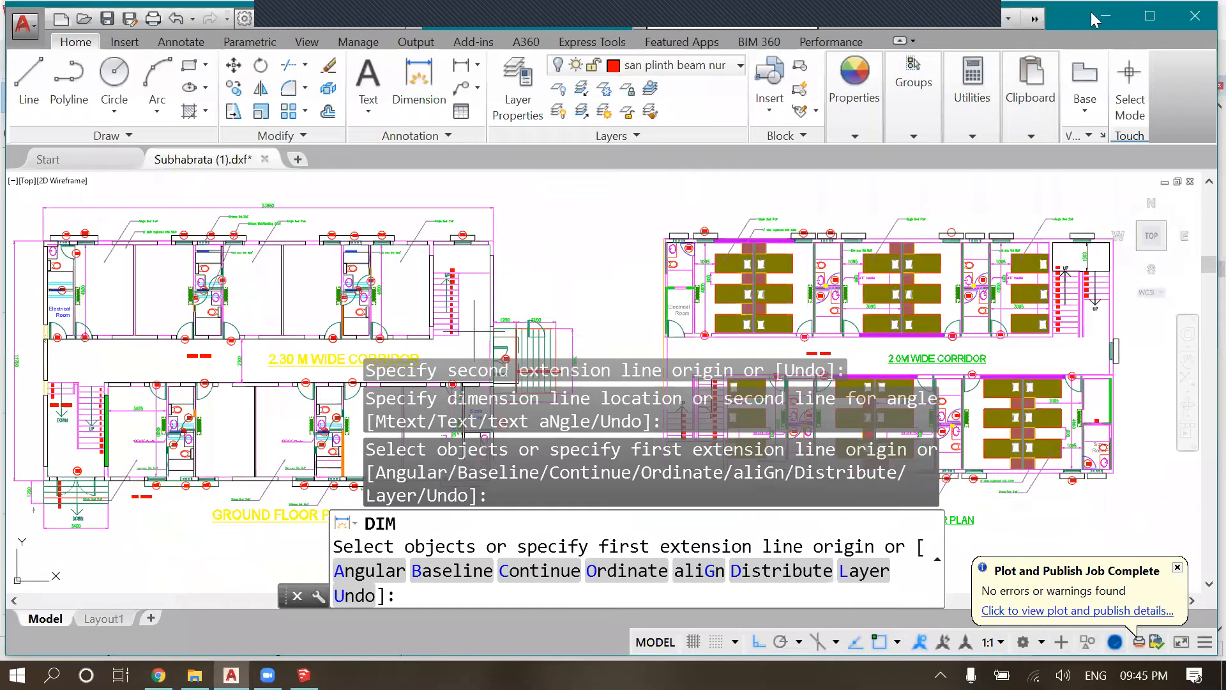
scroll(699, 209, "down", 2)
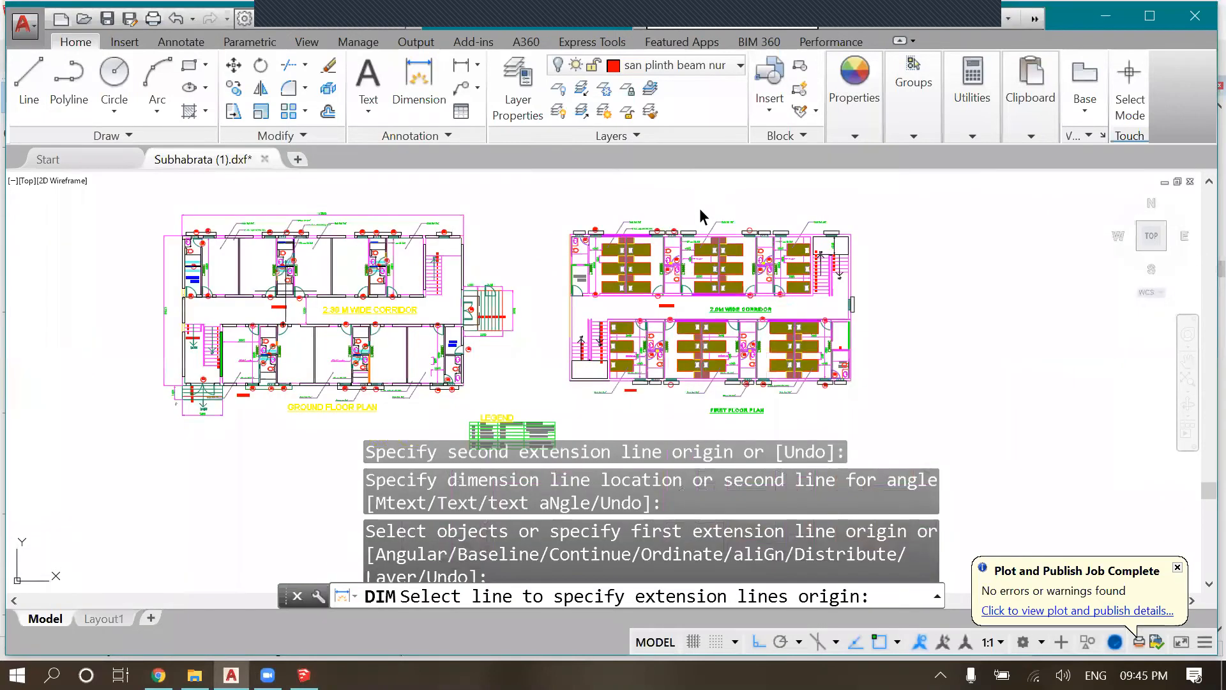
scroll(700, 207, "up", 2)
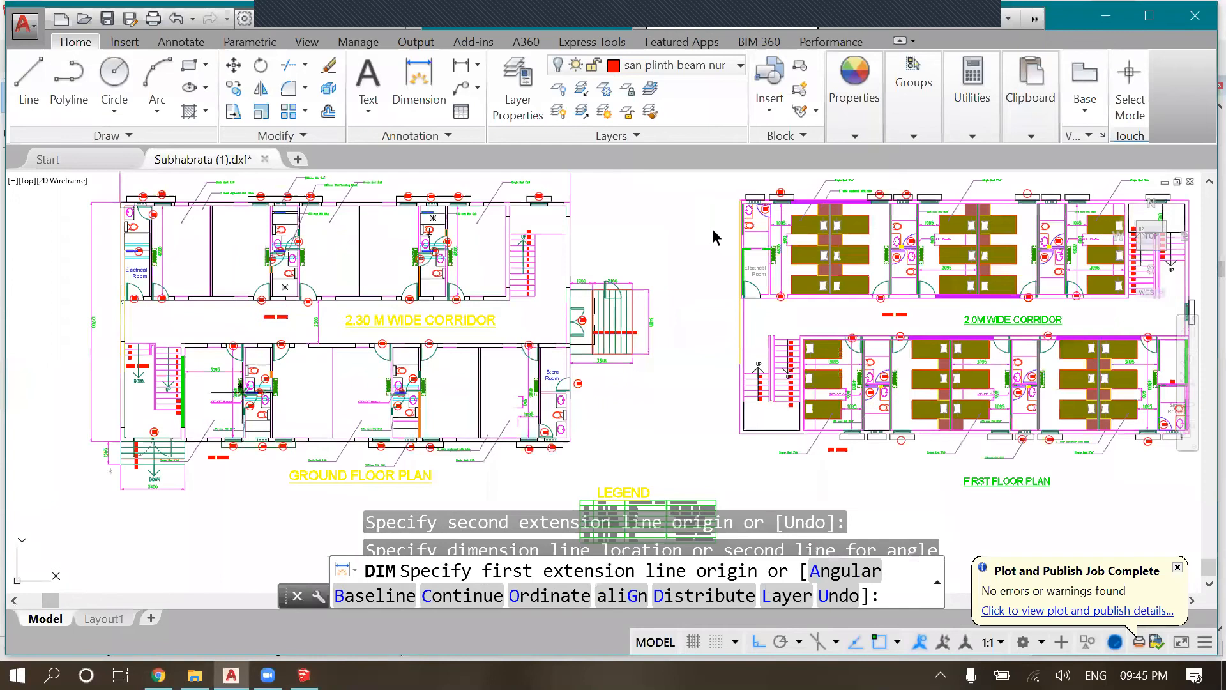
key("alt+Tab")
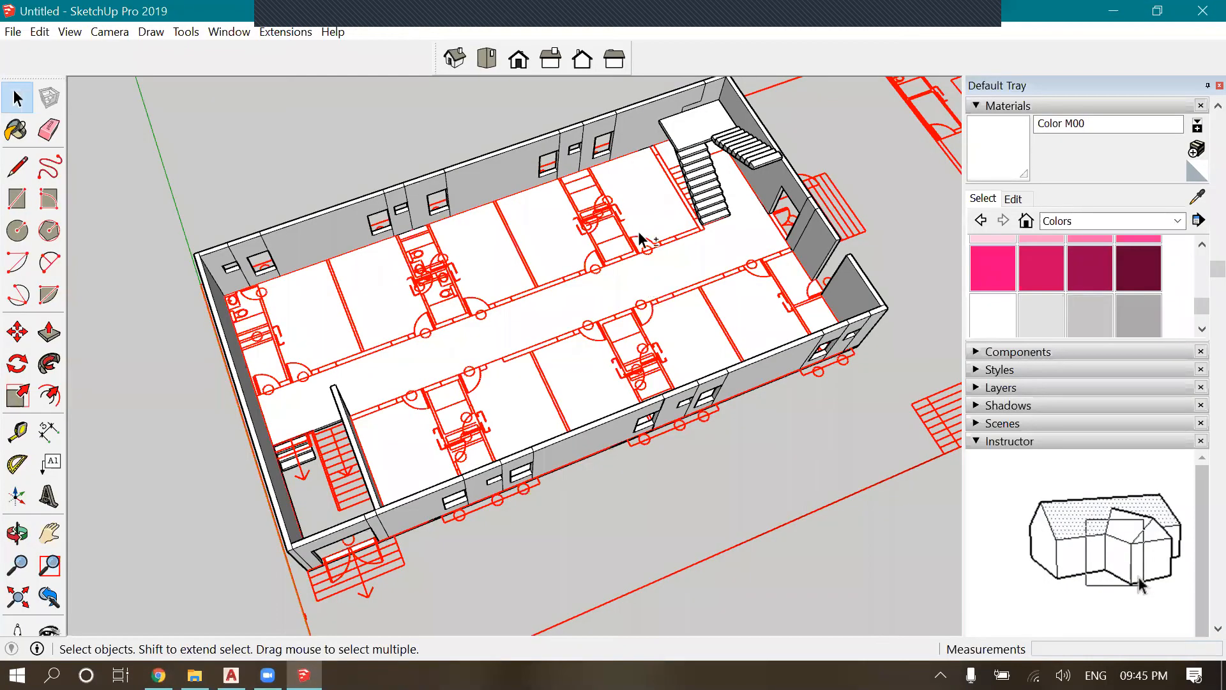
Group the main staircase's two flights and landing into one object
scroll(638, 240, "up", 2)
scroll(625, 205, "up", 3)
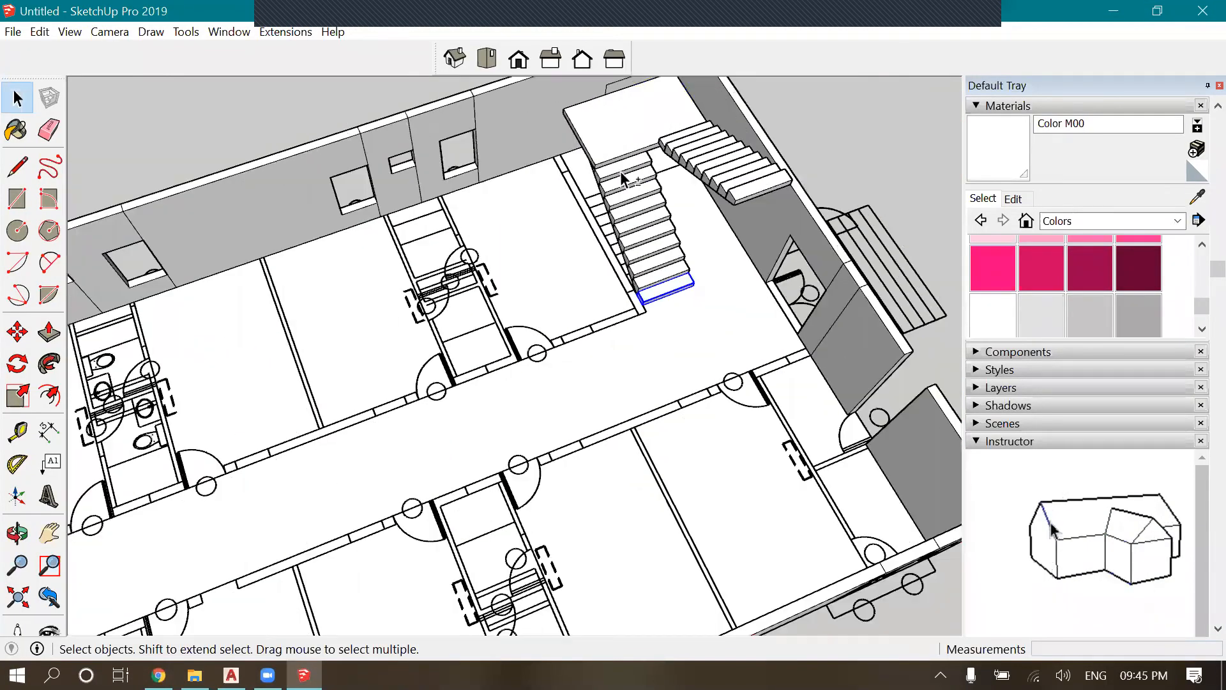
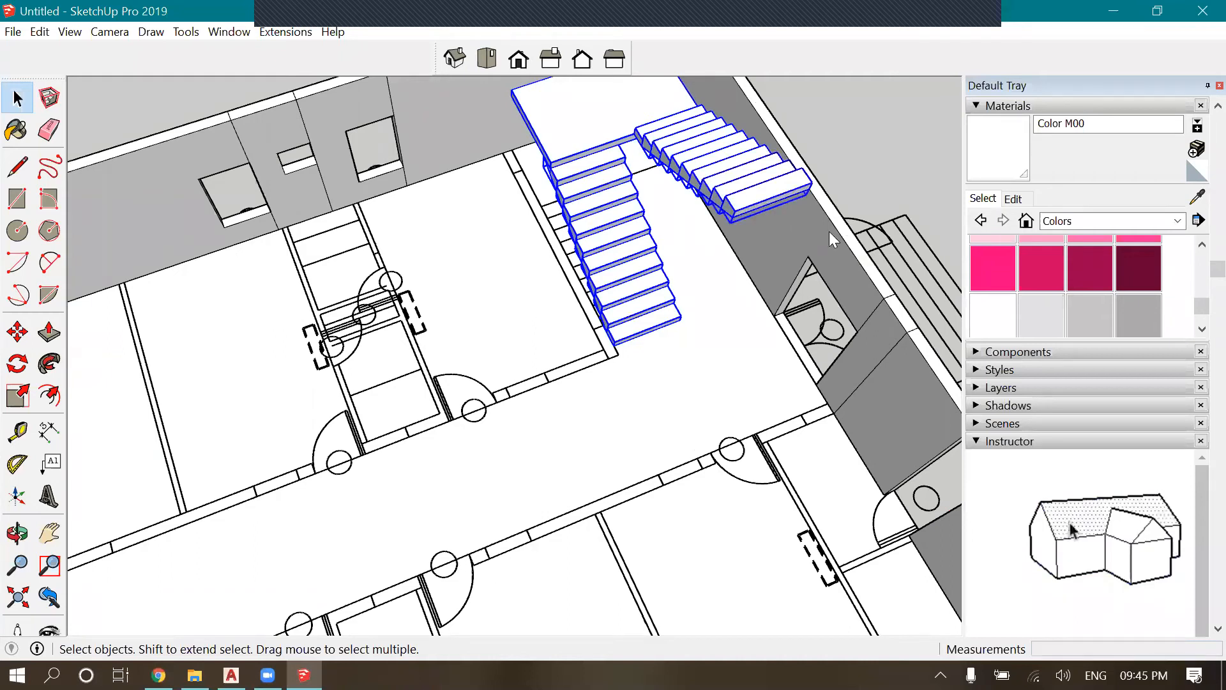
right_click(762, 198)
left_click(834, 371)
left_click(273, 524)
Copy the grouped staircase about 28061 mm to the open ground outside the building's entrance end
left_click(17, 533)
left_click_drag(950, 312, 549, 270)
scroll(658, 381, "down", 3)
scroll(549, 270, "up", 3)
scroll(542, 277, "down", 3)
key("space")
left_click(511, 272)
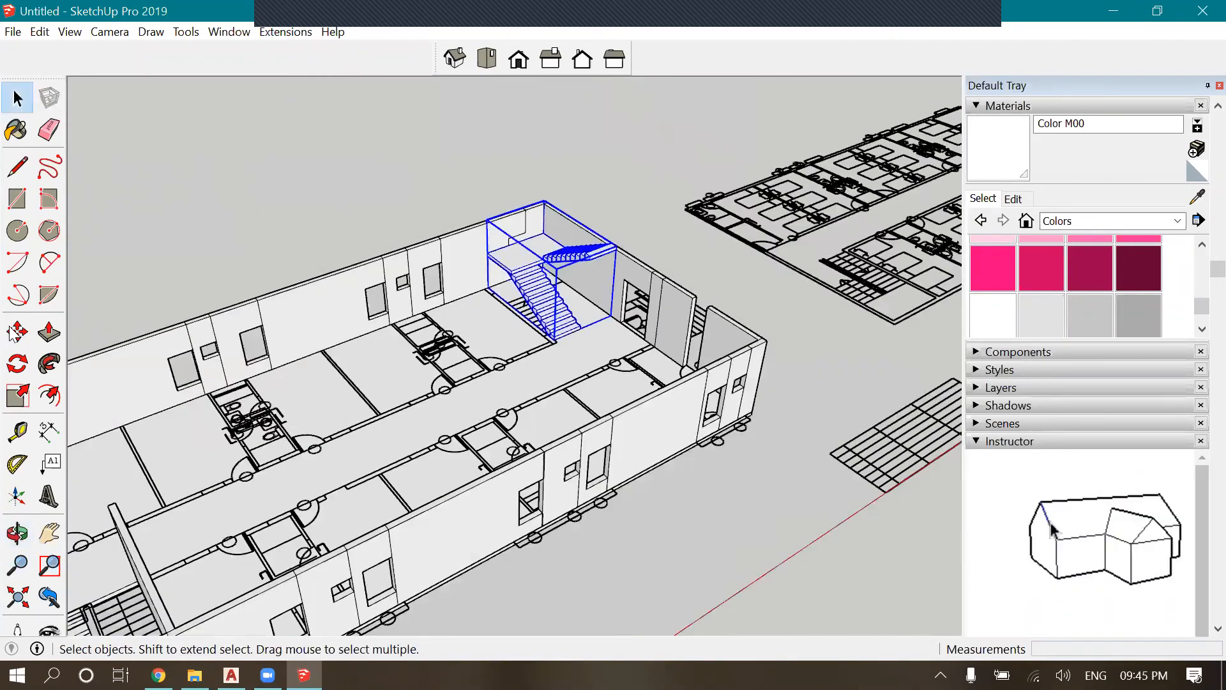
key("m")
key("ctrl")
scroll(508, 268, "down", 5)
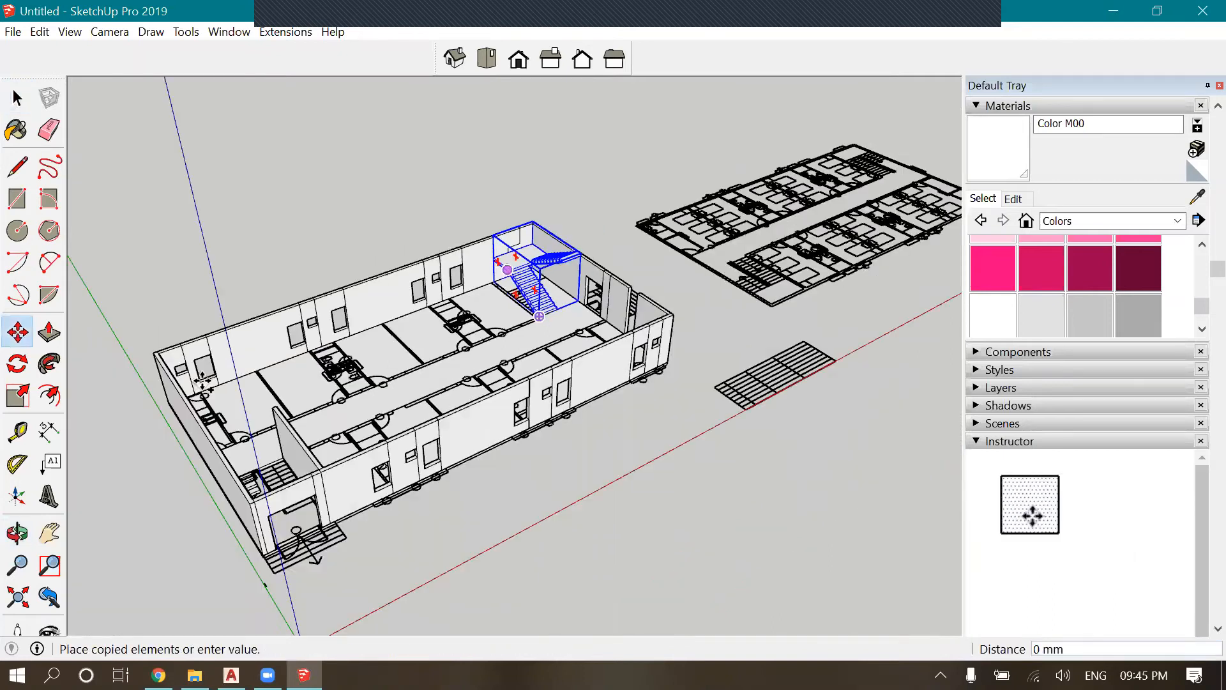
left_click(198, 380)
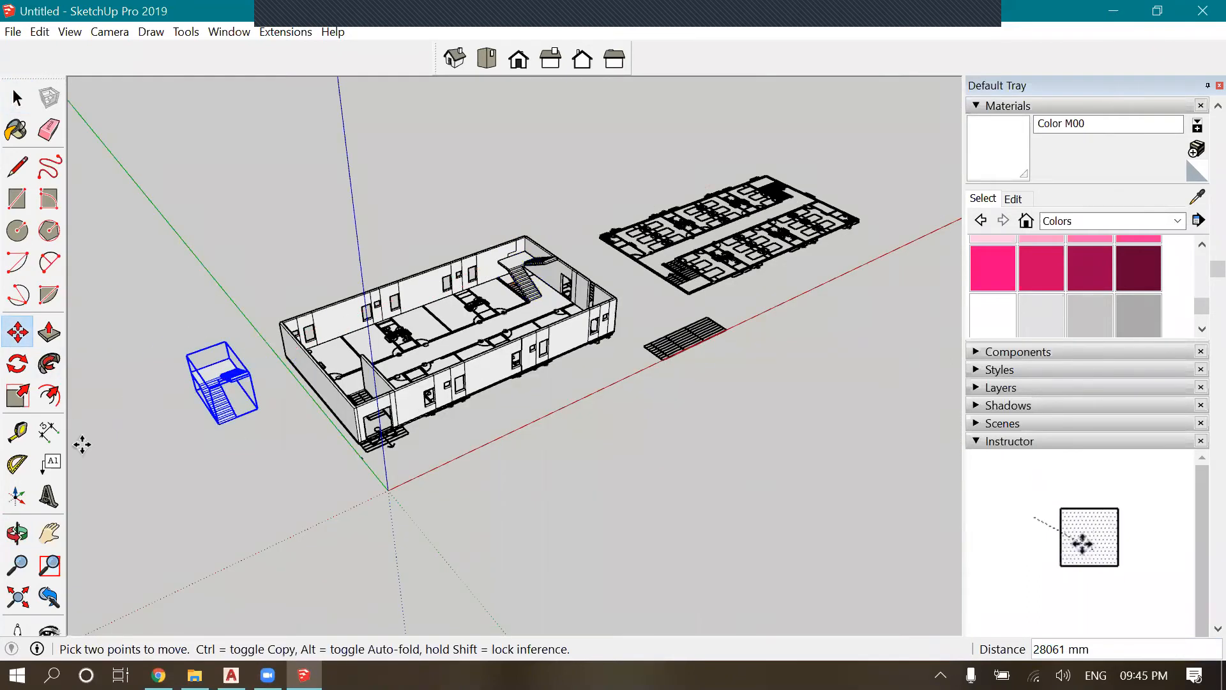
Rotate the copied staircase 180 degrees horizontally about a point on its landing
scroll(14, 377, "up", 1)
left_click(17, 363)
scroll(200, 355, "up", 3)
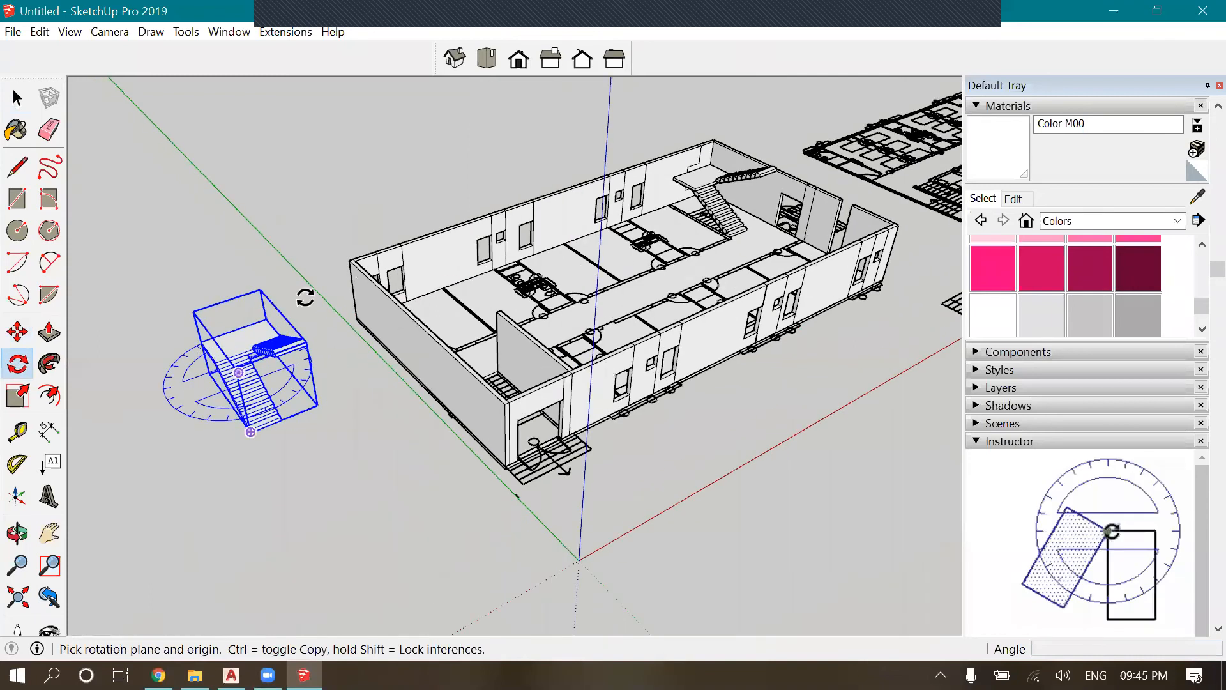
scroll(305, 297, "up", 4)
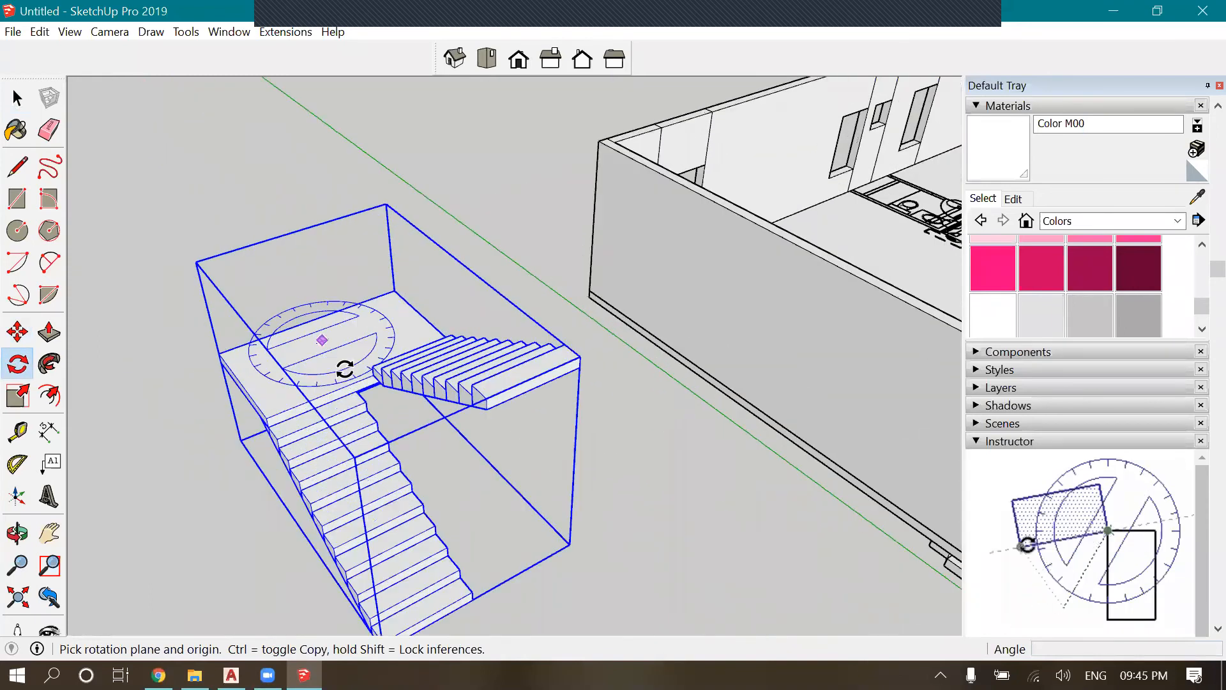
left_click(321, 342)
left_click(306, 294)
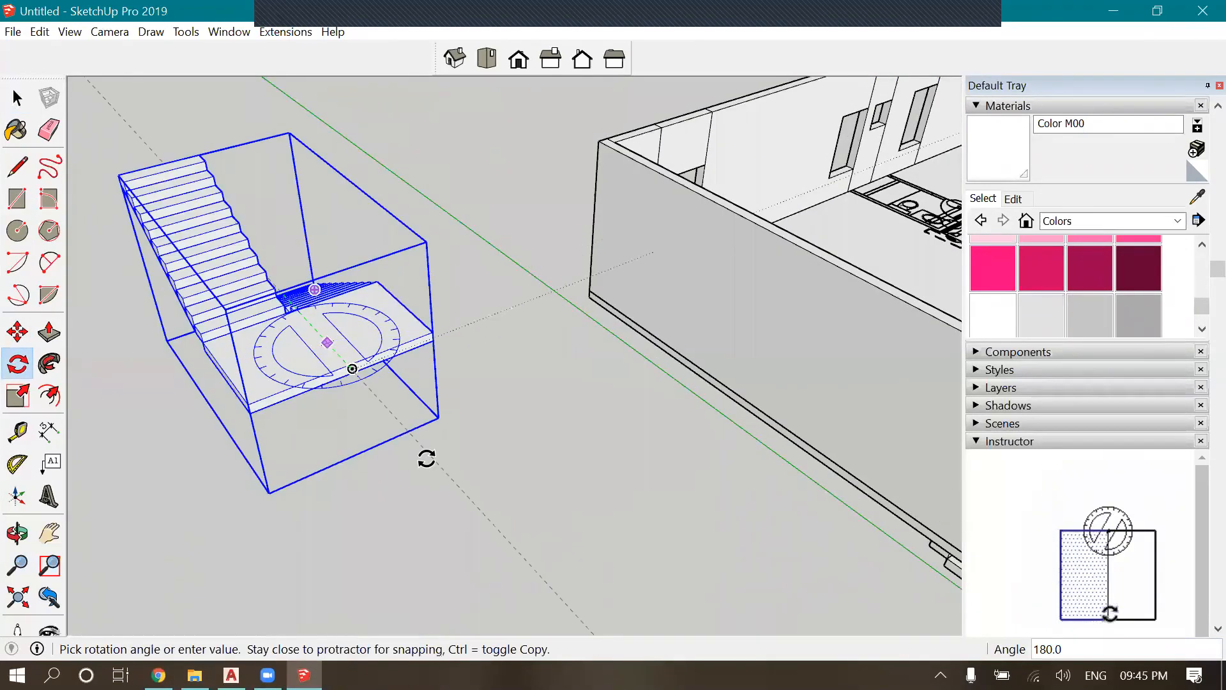
left_click(418, 434)
scroll(418, 434, "down", 2)
scroll(524, 339, "down", 2)
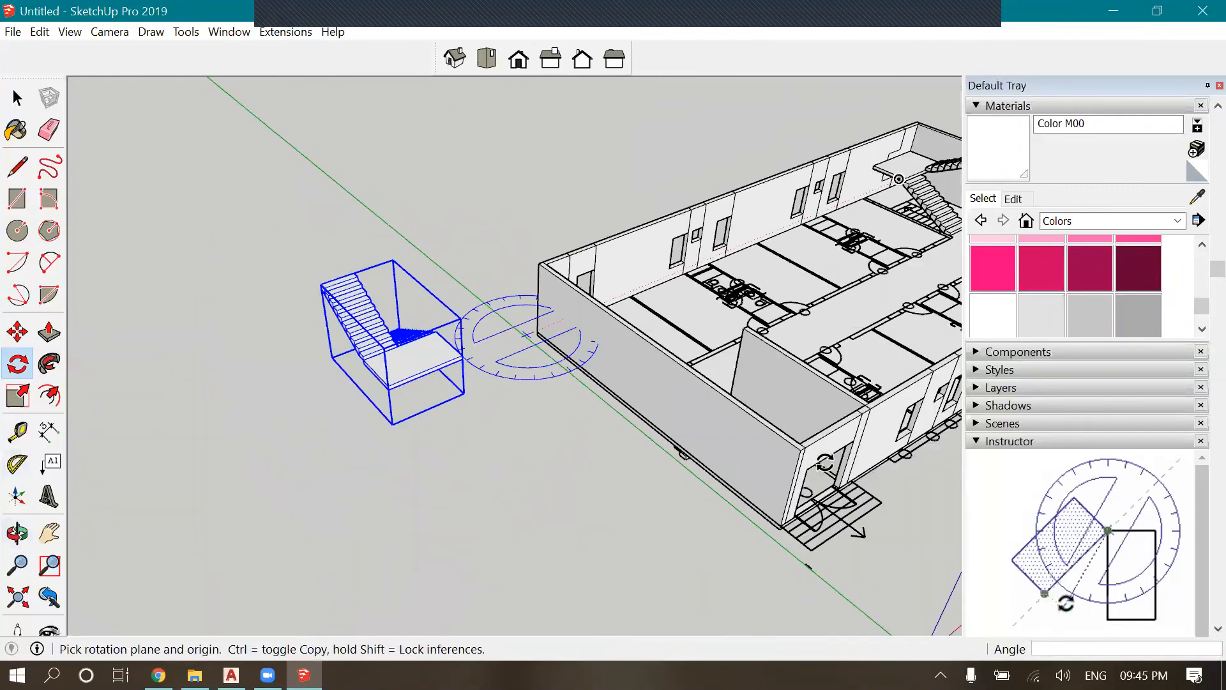
key("space")
left_click(205, 377)
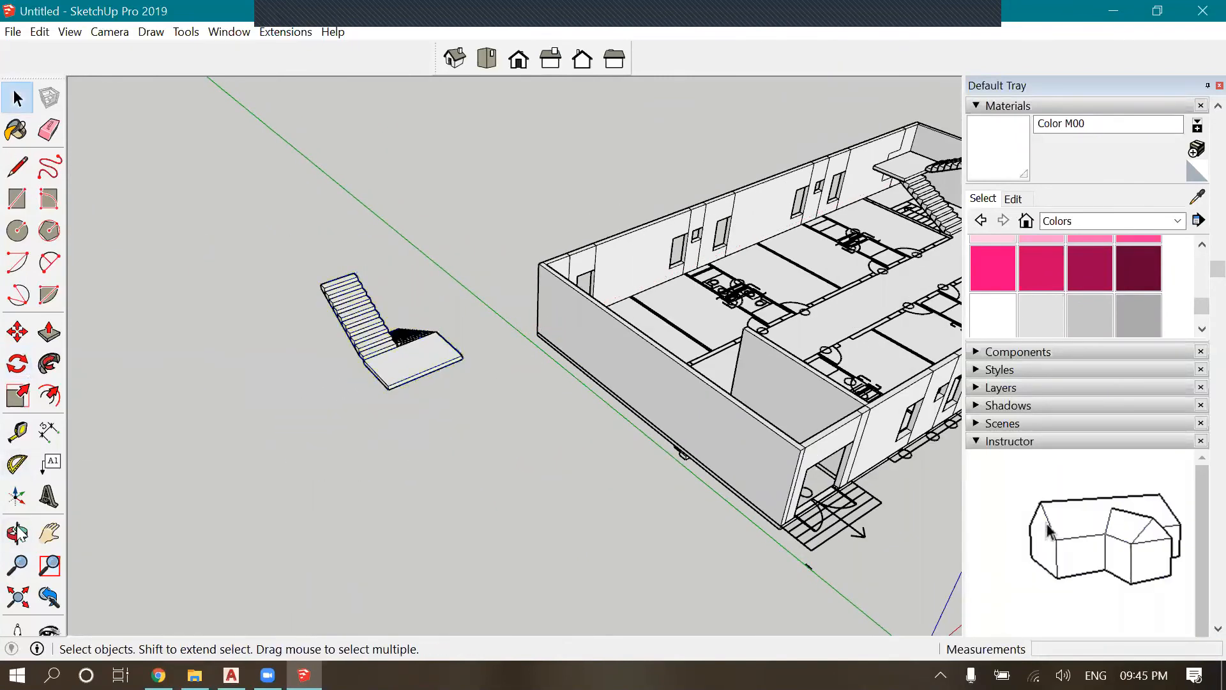
Move the rotated staircase by its lowest step's outer corner into the entrance stairwell, to where the dividing wall meets the corridor floor
key("o")
left_click_drag(511, 471, 367, 371)
key("space")
scroll(583, 511, "up", 3)
left_click(568, 447)
key("m")
scroll(519, 506, "up", 4)
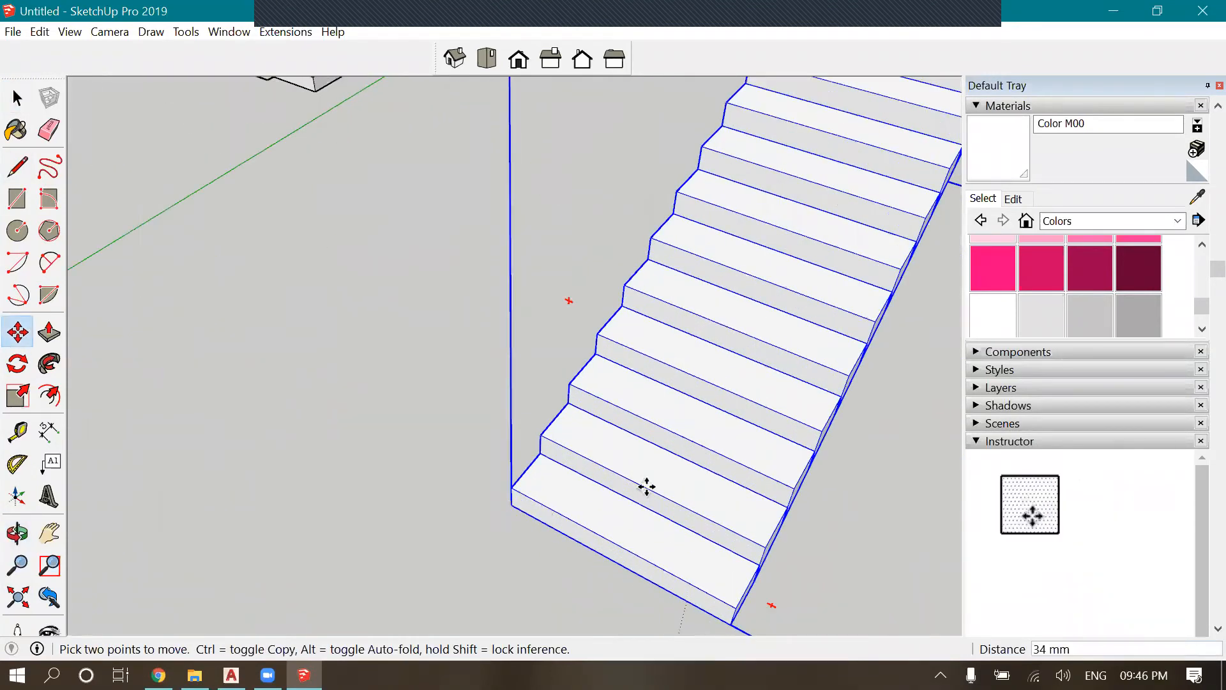
scroll(639, 502, "down", 1)
scroll(603, 284, "down", 2)
left_click(603, 264)
scroll(577, 355, "down", 2)
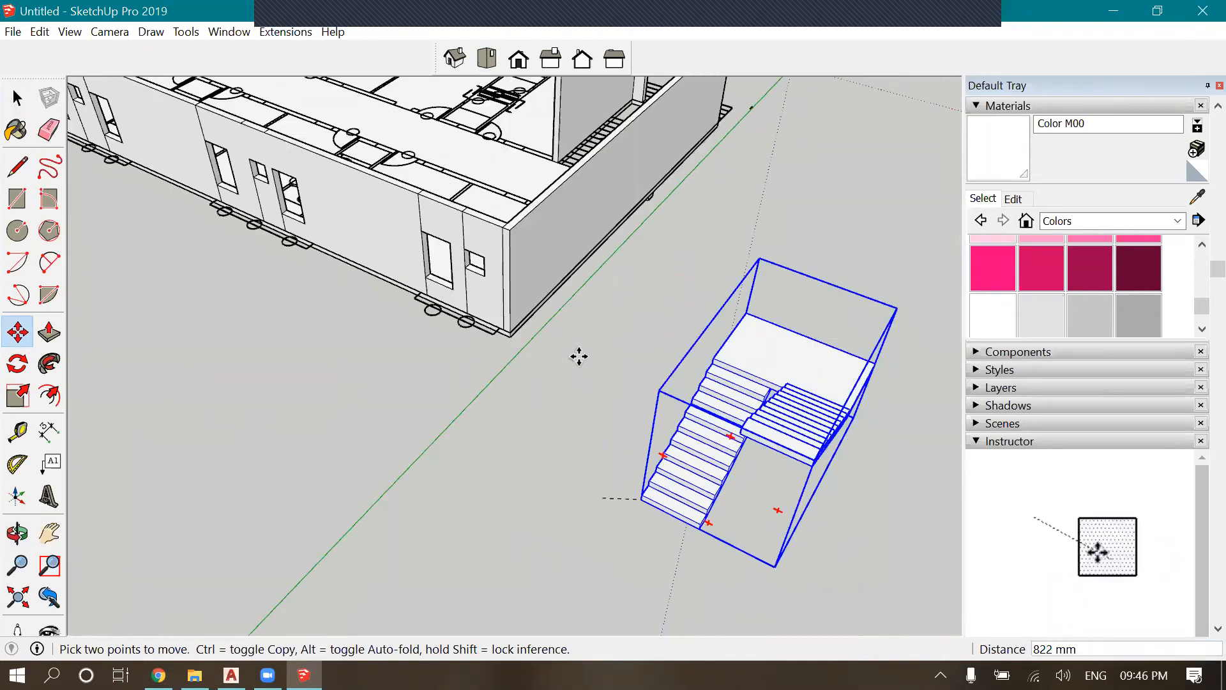
scroll(554, 394, "down", 2)
scroll(550, 405, "up", 6)
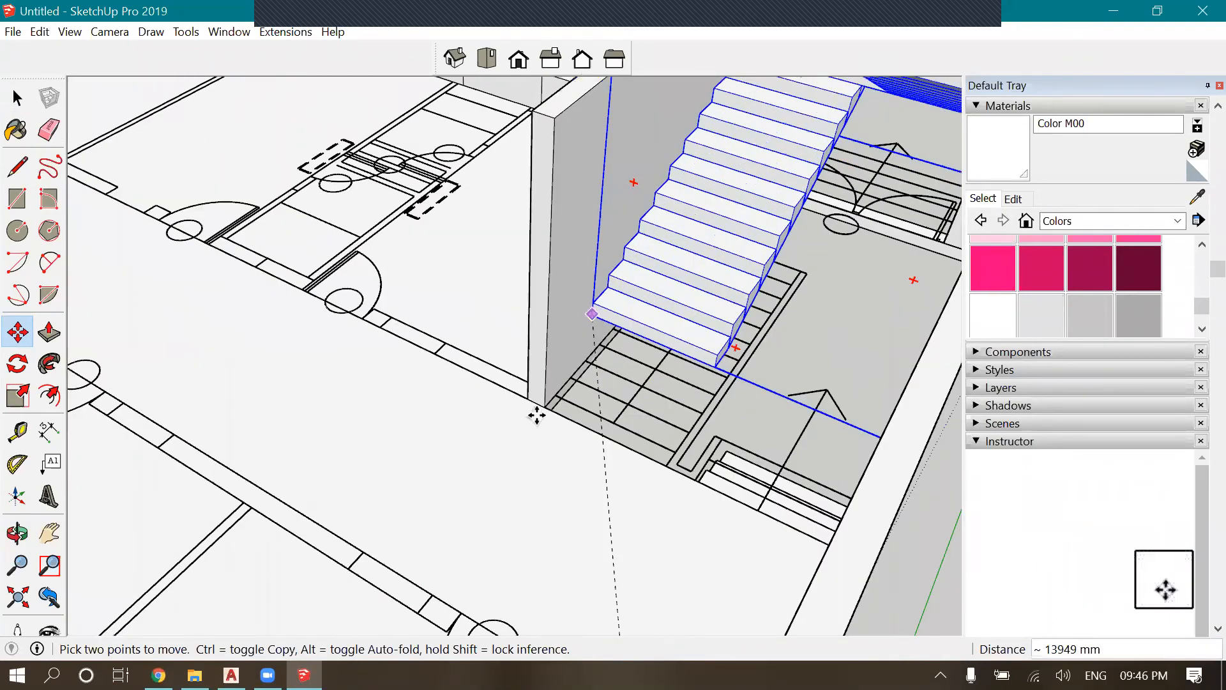
left_click(470, 443)
scroll(470, 443, "down", 5)
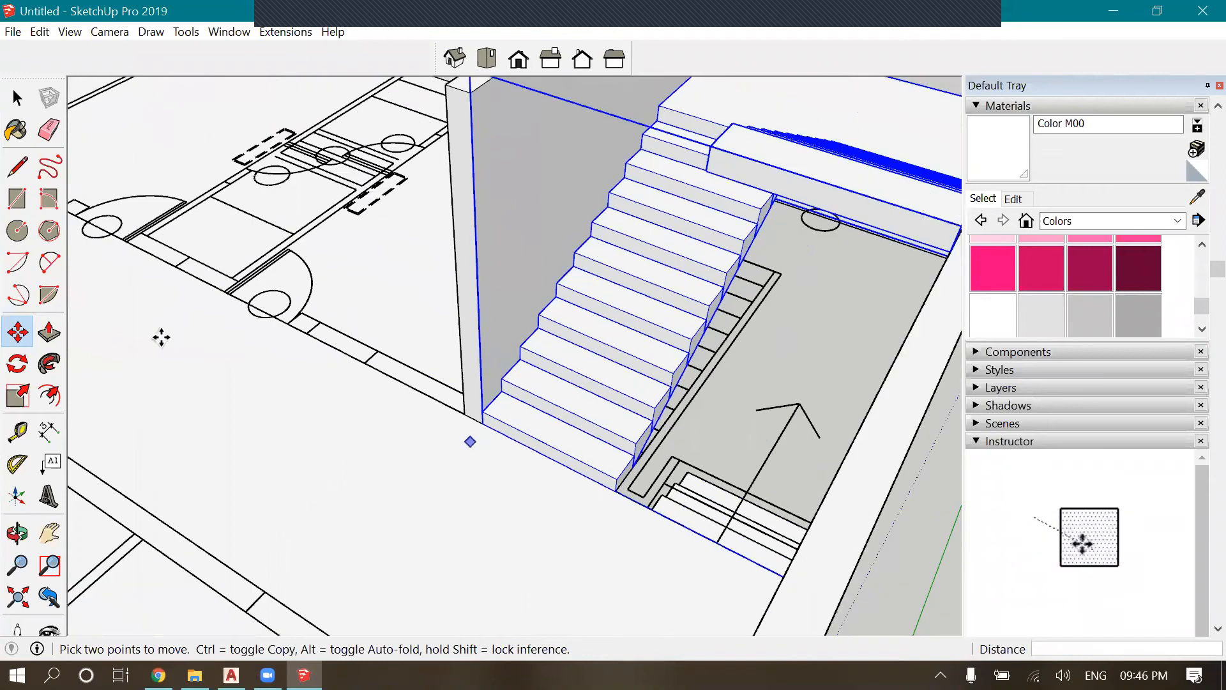
scroll(470, 441, "down", 5)
key("space")
scroll(855, 233, "up", 1)
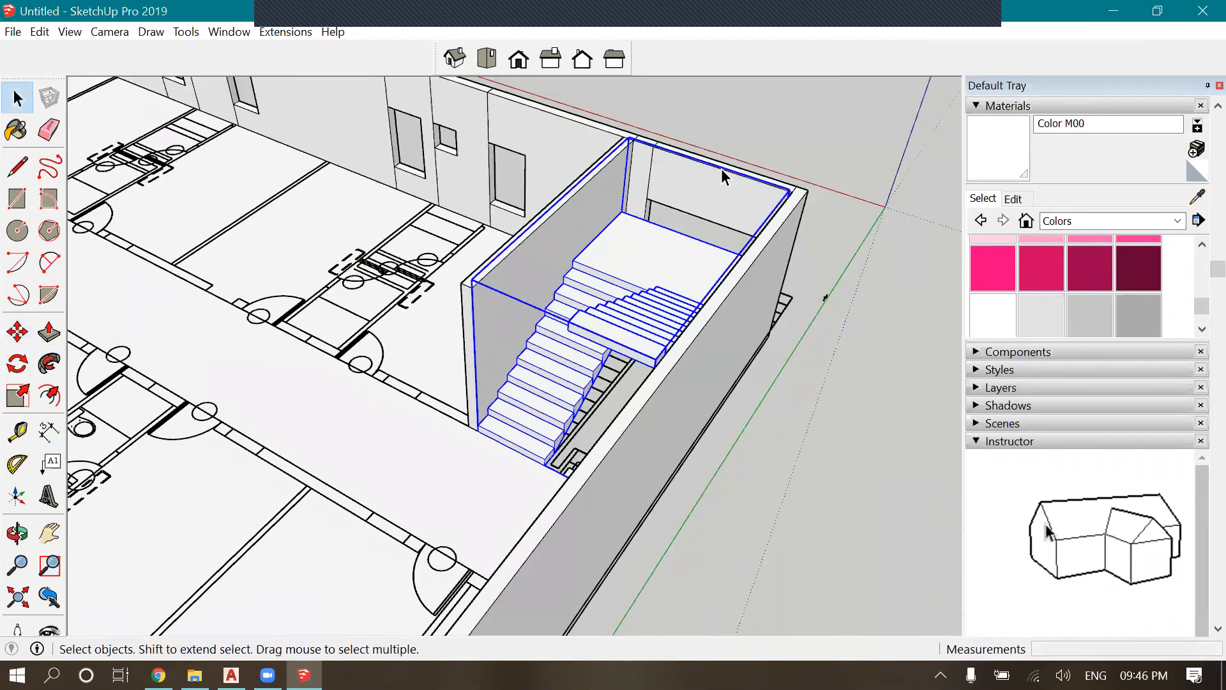
scroll(511, 249, "down", 3)
left_click(734, 192)
Check the thickness of the copied staircase's landing from below with a vertical line across its front edge
scroll(734, 191, "up", 4)
middle_click_drag(712, 332, 566, 219)
left_click_drag(534, 428, 375, 182)
scroll(419, 169, "up", 3)
left_click(18, 167)
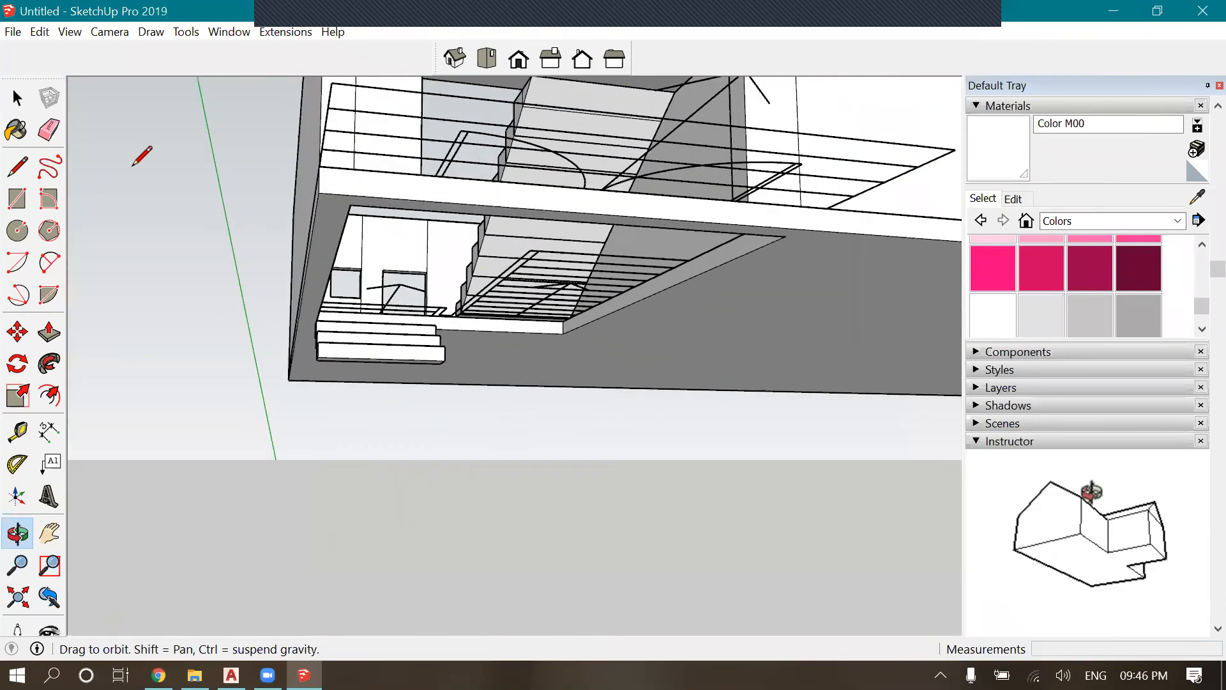
scroll(422, 189, "up", 3)
left_click(367, 168)
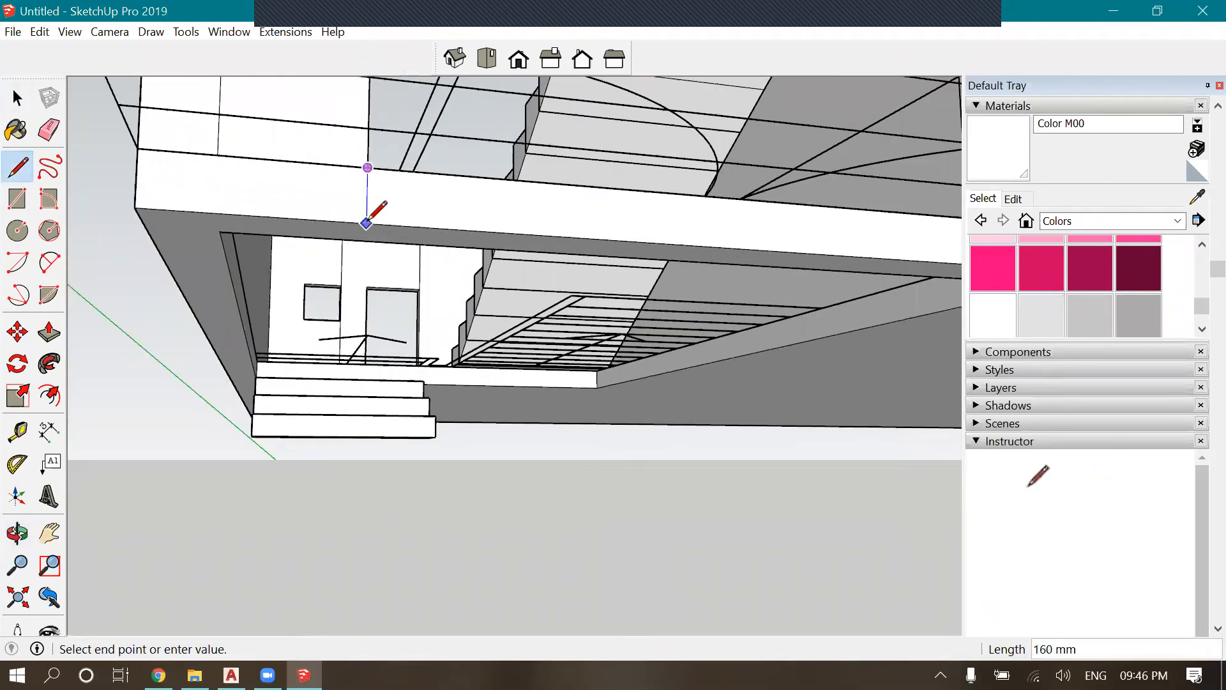
left_click(242, 254)
scroll(313, 268, "down", 2)
key("space")
left_click(350, 228)
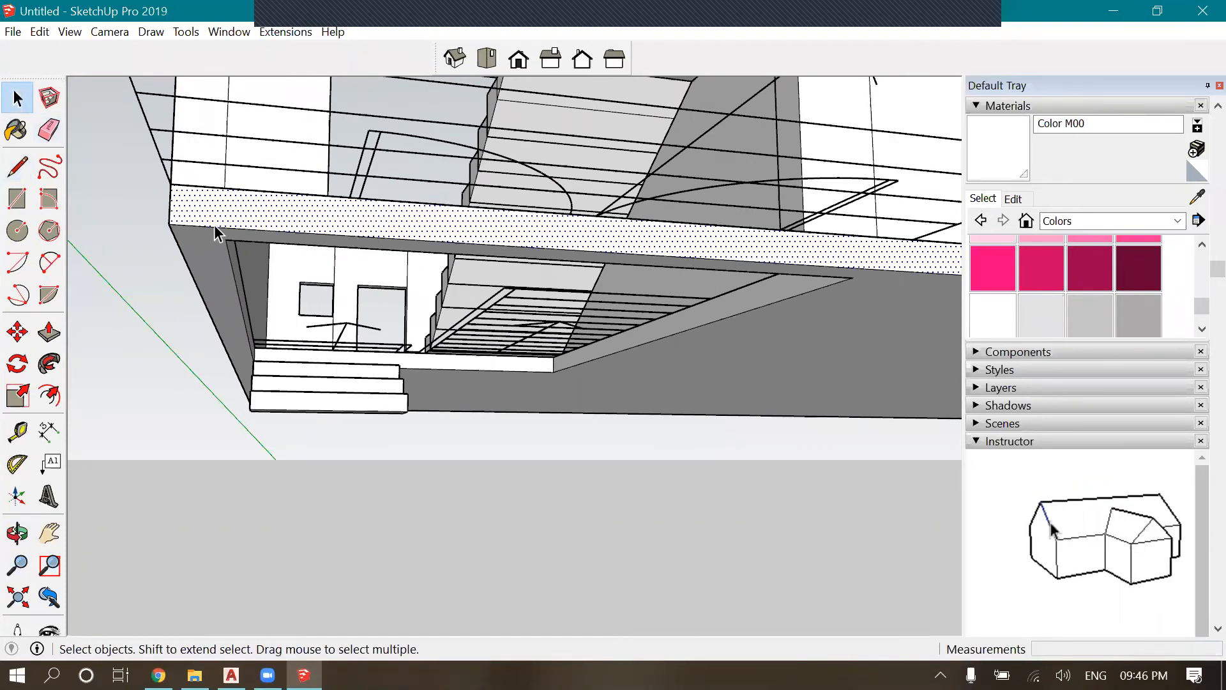
Unlock the imported floor plan component and hide it
scroll(310, 276, "down", 6)
key("o")
left_click_drag(403, 502, 518, 367)
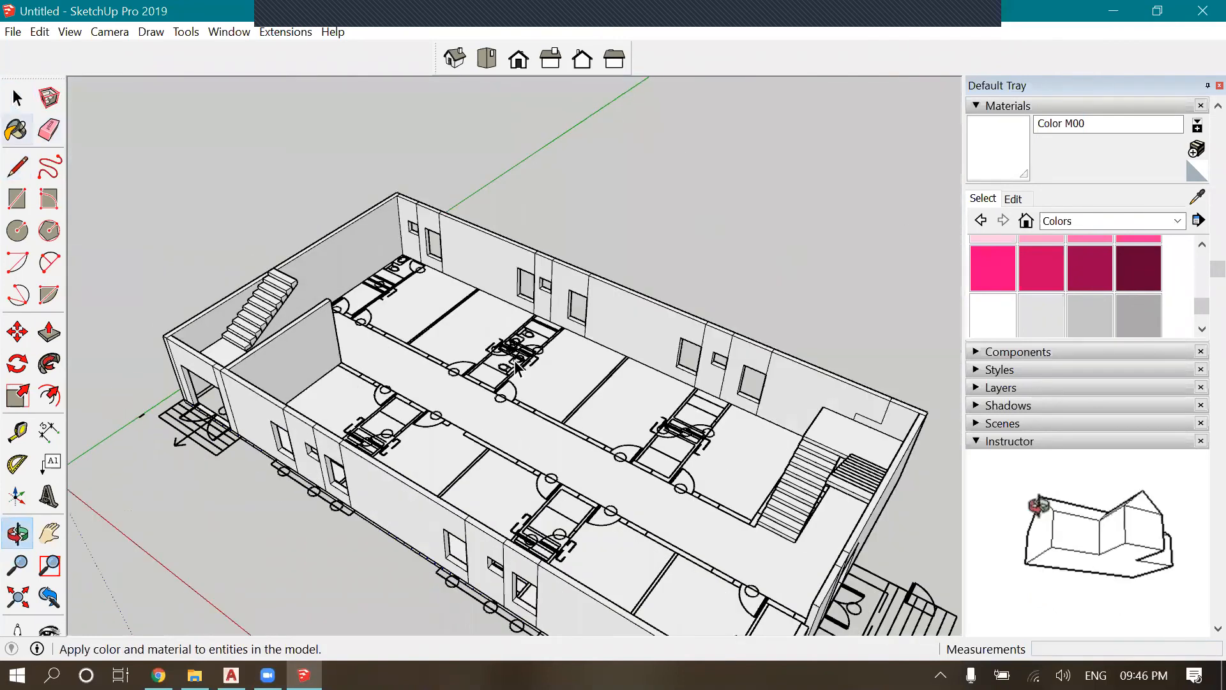
key("space")
left_click(517, 367)
right_click(517, 367)
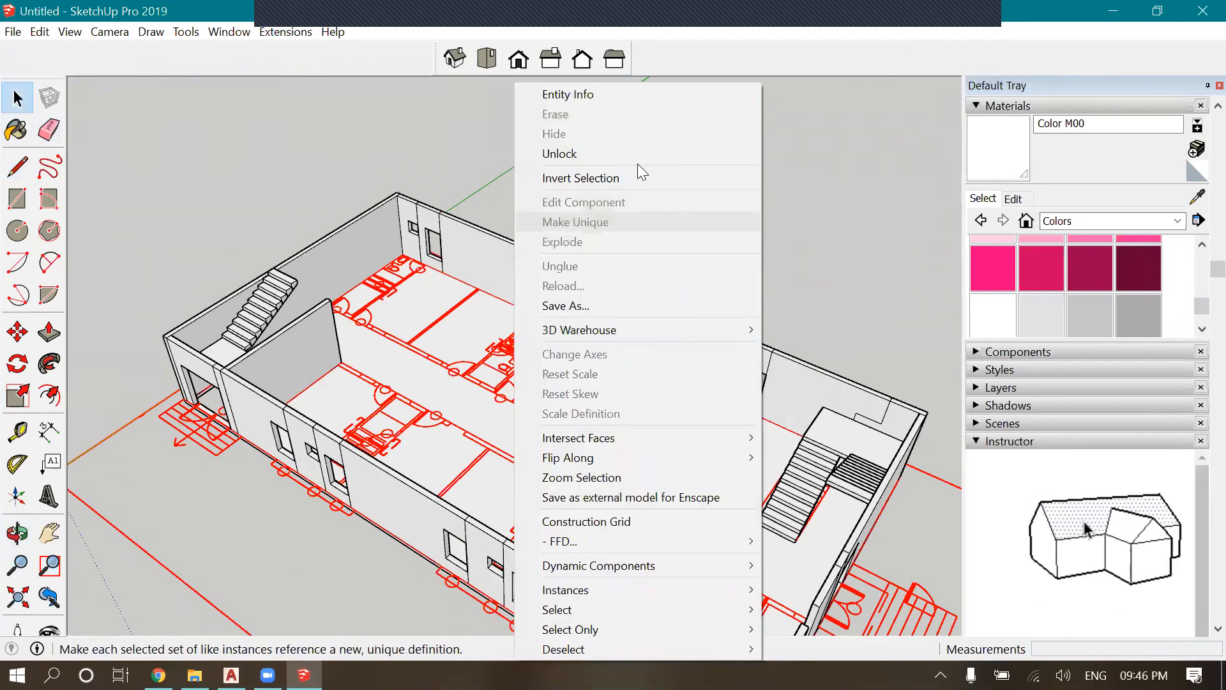
left_click(267, 391)
Examine the landing, the upper flights and the short entrance steps through the entrance opening from both sides
middle_click_drag(266, 391, 548, 360)
scroll(583, 323, "up", 4)
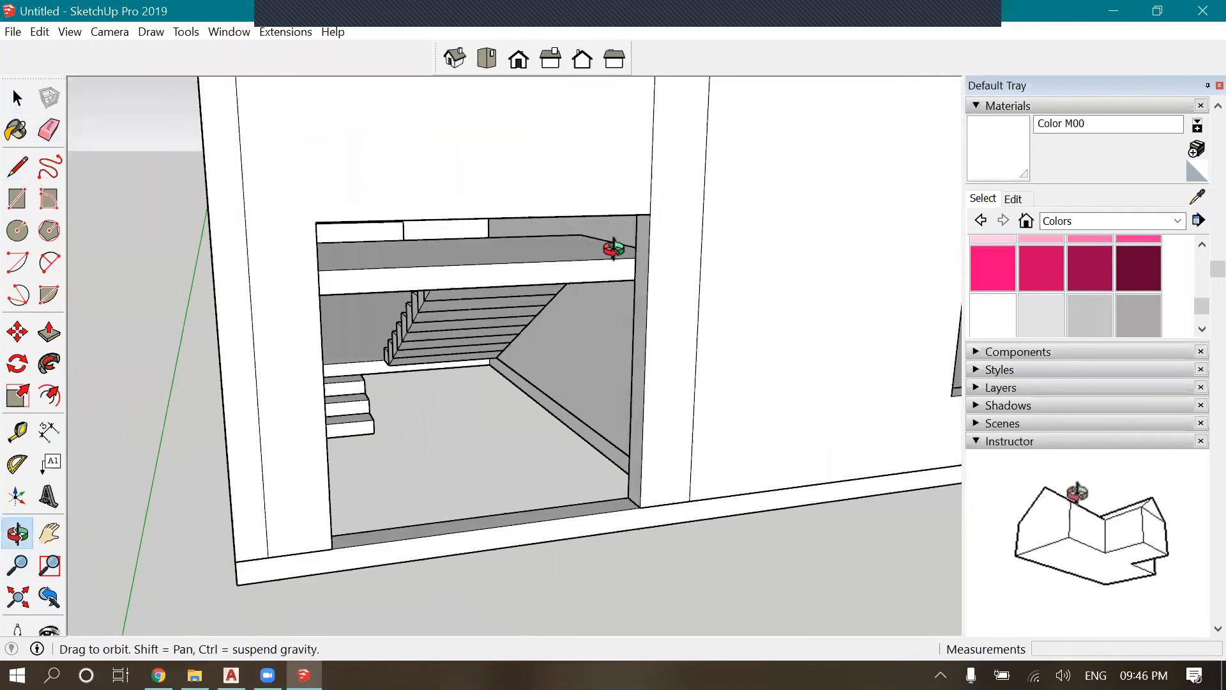
scroll(608, 350, "down", 2)
scroll(427, 313, "down", 3)
middle_click_drag(426, 313, 306, 214)
scroll(460, 343, "up", 3)
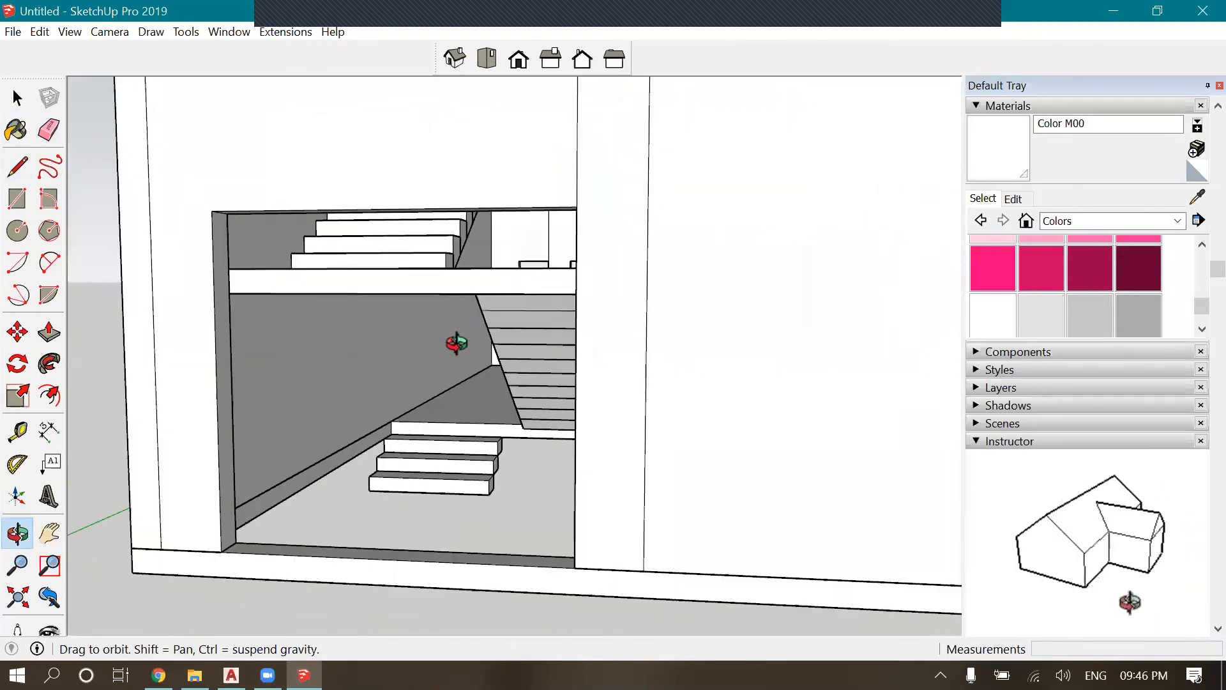
Examine the entrance opening, its threshold and the stairs behind it from several angles outside the facade
scroll(563, 366, "down", 2)
scroll(499, 449, "up", 3)
scroll(452, 482, "up", 4)
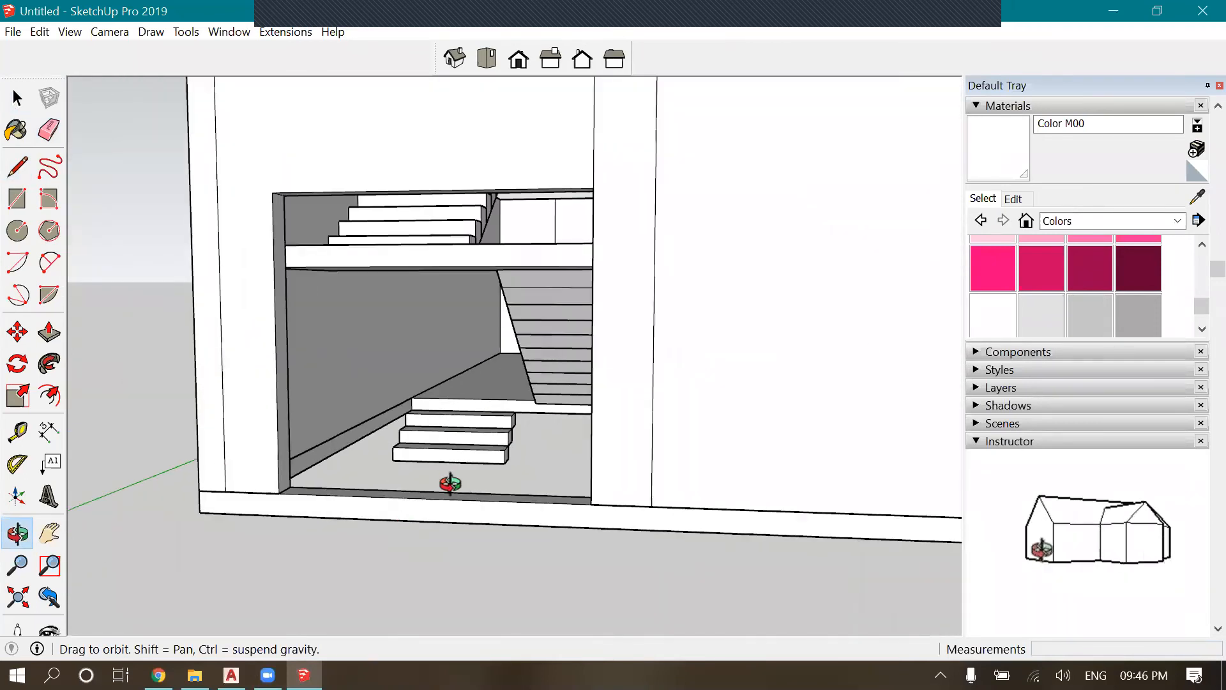
scroll(471, 411, "down", 2)
scroll(470, 410, "up", 2)
scroll(501, 381, "down", 2)
scroll(504, 385, "up", 2)
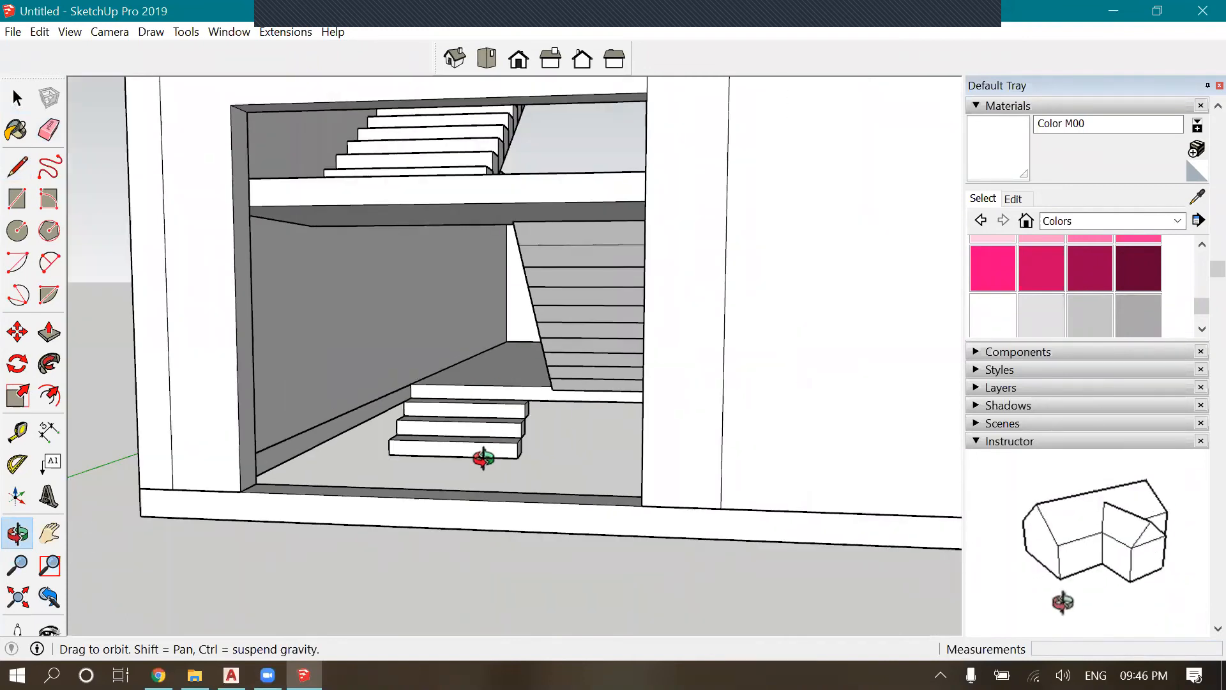
scroll(465, 457, "down", 2)
scroll(503, 511, "down", 1)
scroll(503, 511, "down", 2)
left_click_drag(463, 549, 345, 523)
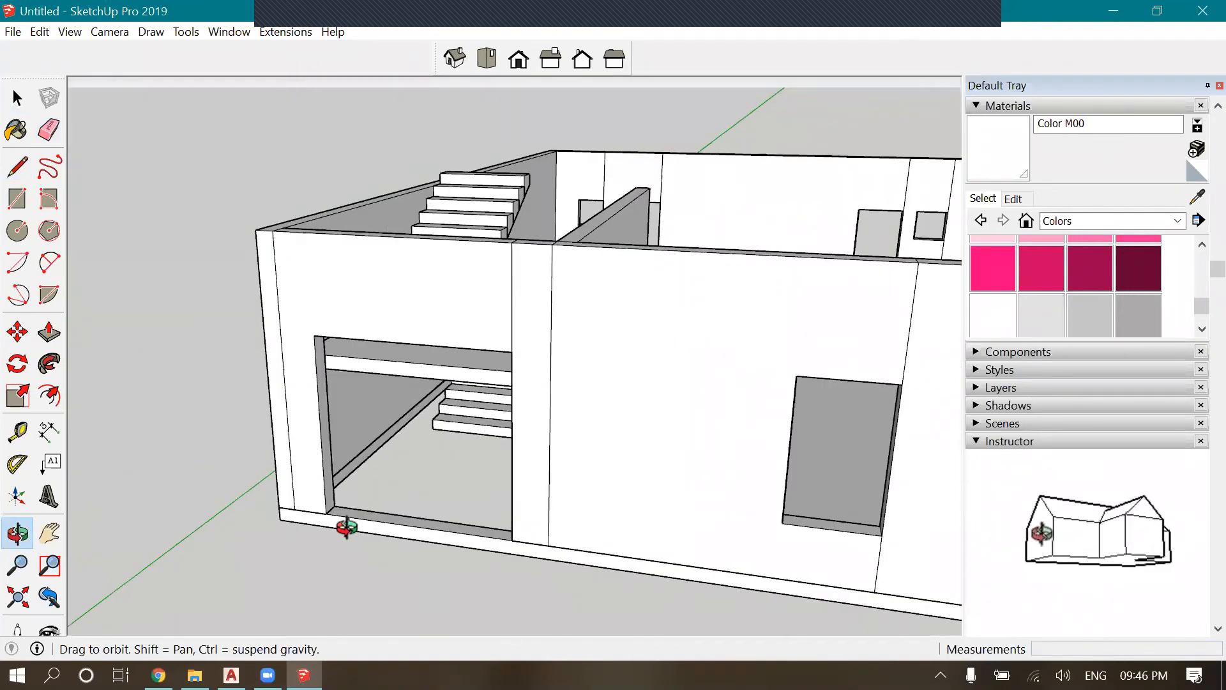
scroll(345, 523, "up", 3)
left_click_drag(363, 378, 70, 485)
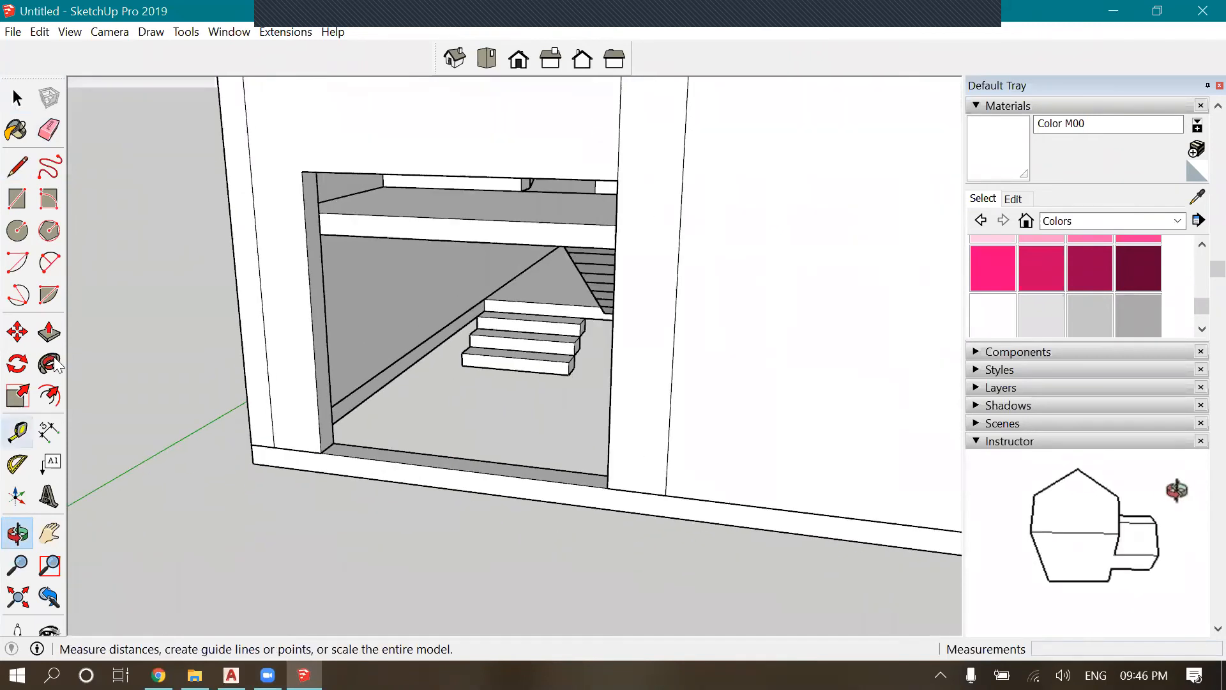
left_click(50, 332)
scroll(343, 465, "up", 2)
left_click(343, 465)
scroll(345, 498, "up", 2)
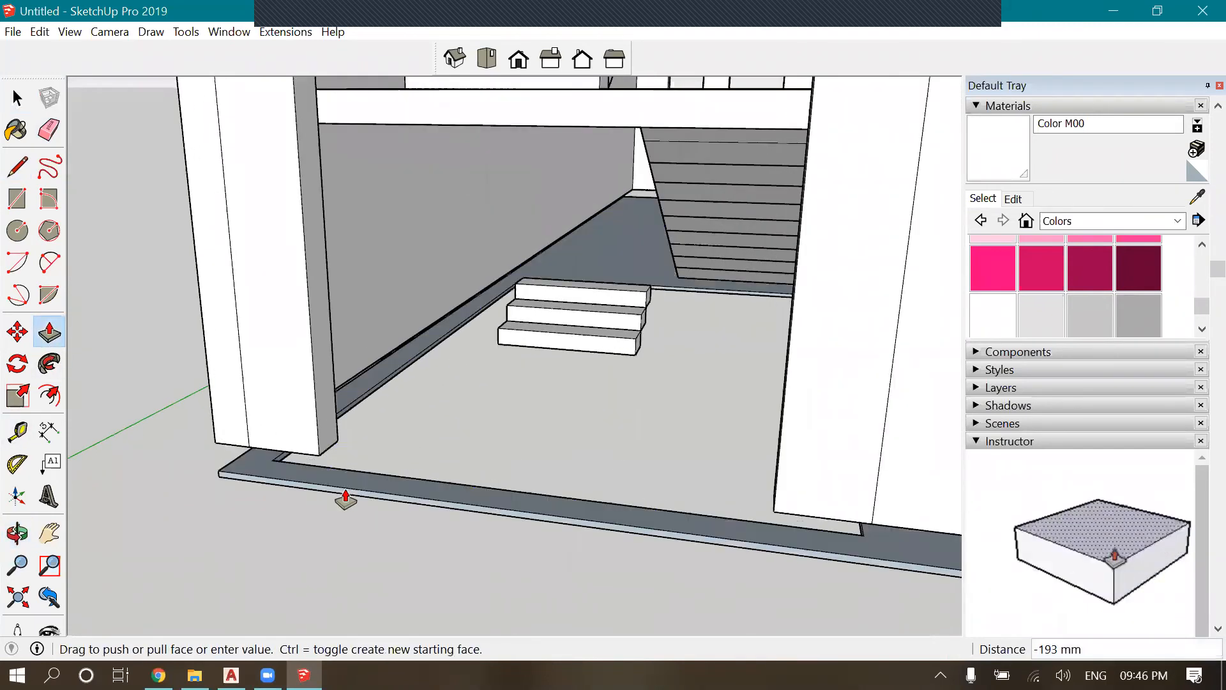
left_click(346, 498)
Explode the wall group around the entrance opening
key("space")
left_click(247, 274)
right_click(248, 274)
left_click(285, 350)
left_click(301, 415)
Draw short vertical lines on the floor slab's front face below both side edges of the entrance opening
left_click(17, 167)
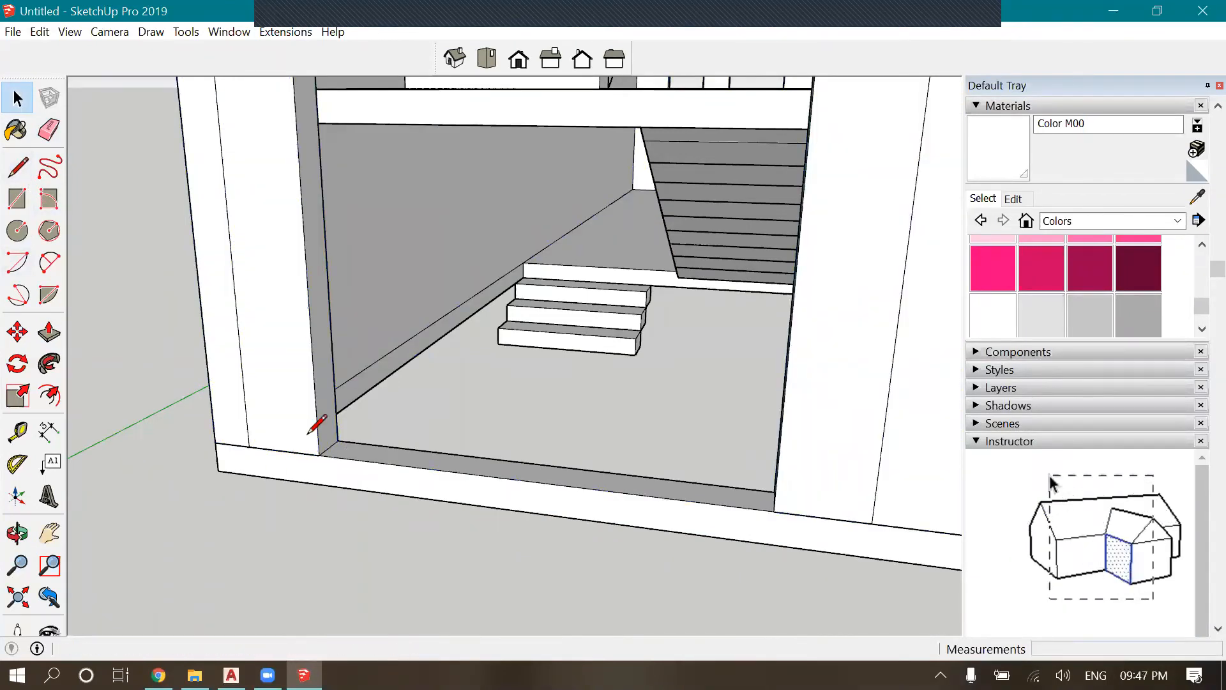
left_click(320, 454)
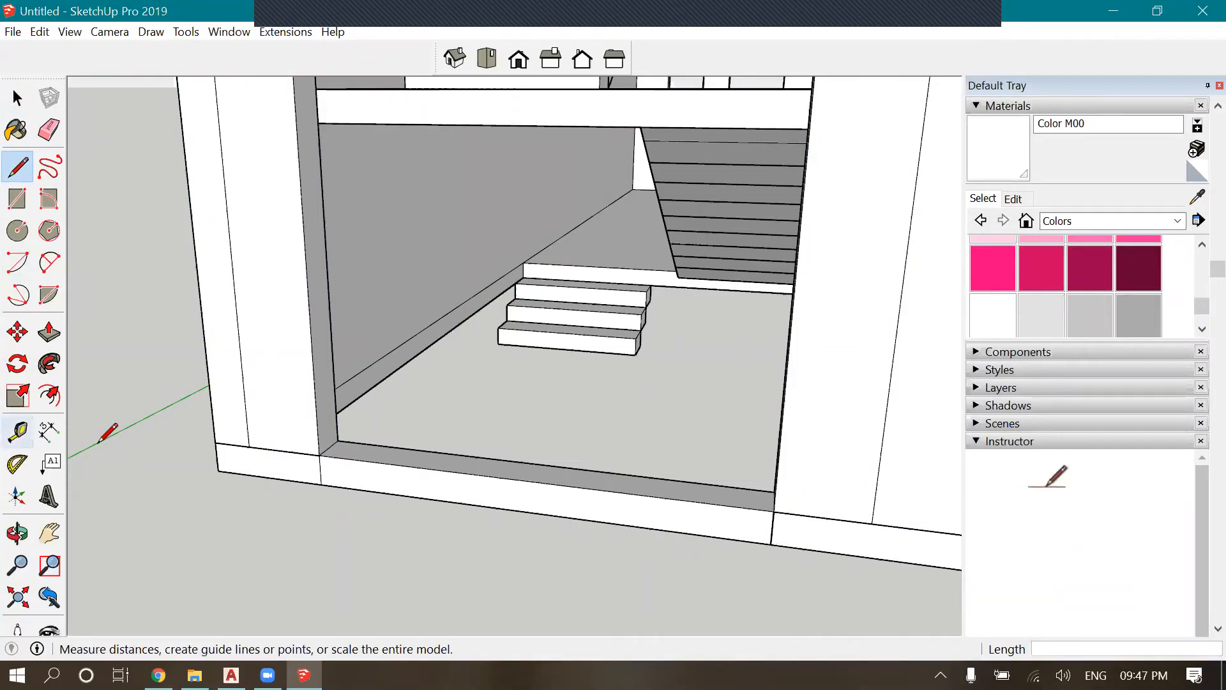
scroll(720, 527, "up", 2)
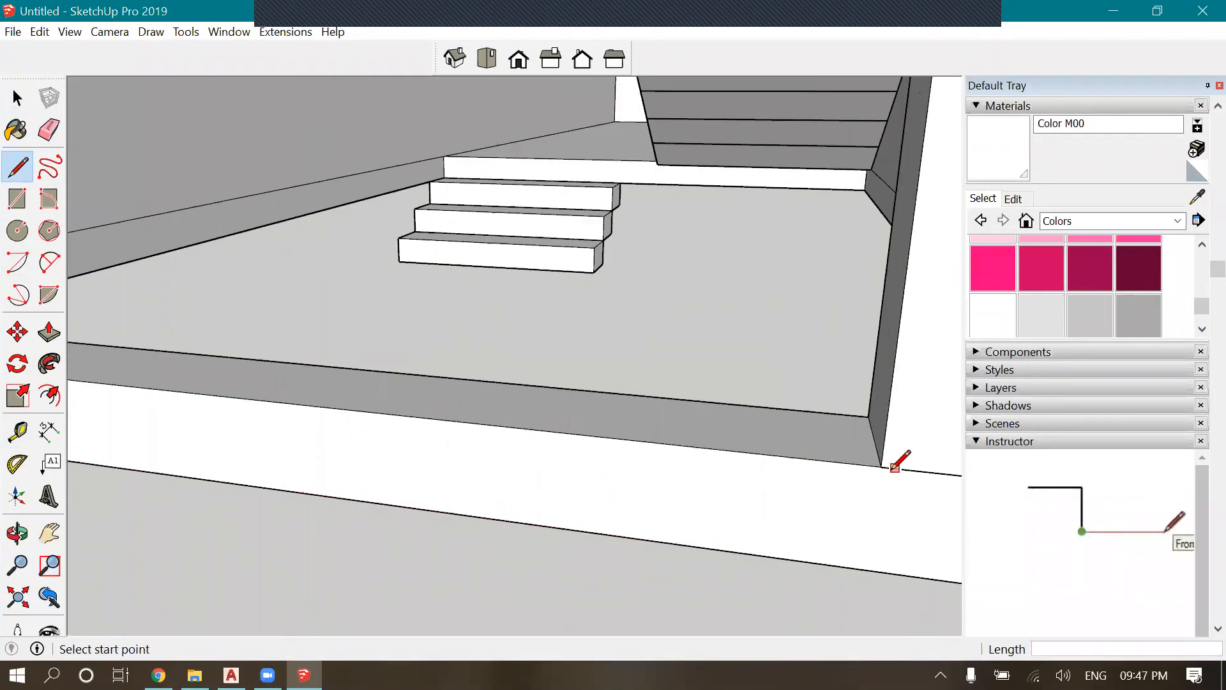
scroll(806, 513, "down", 3)
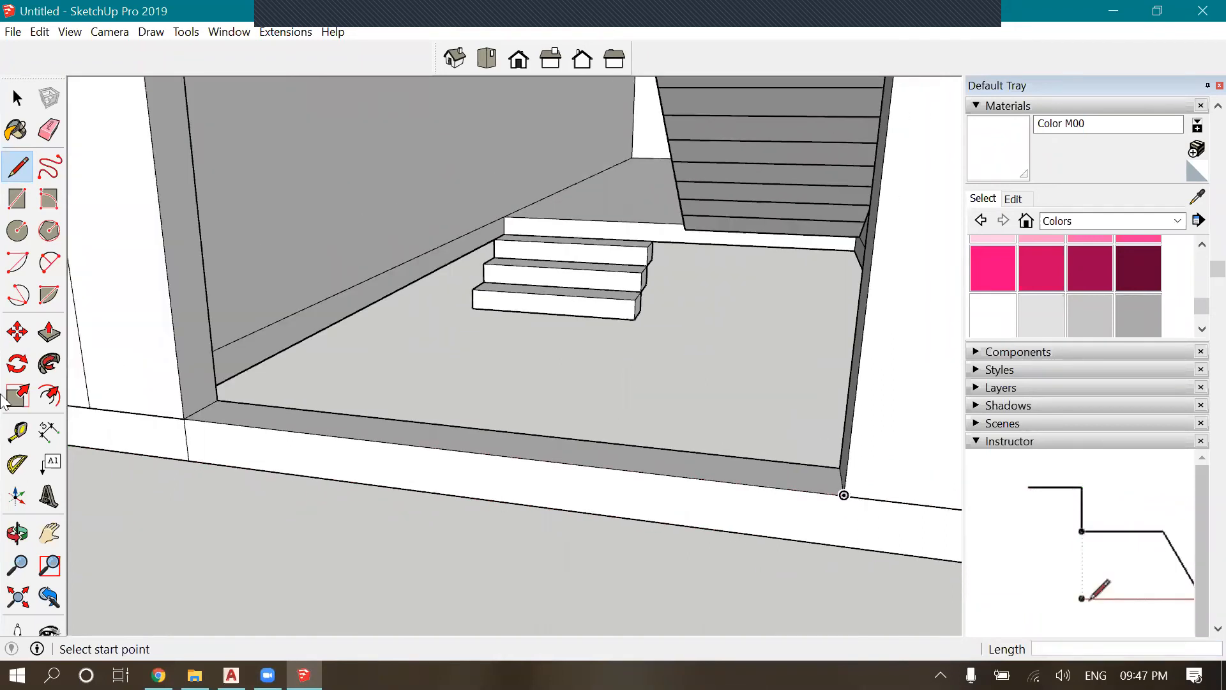
Push the threshold's top face in the entrance opening down 160 mm
left_click(50, 331)
left_click_drag(252, 422, 241, 473)
scroll(408, 586, "down", 2)
scroll(383, 584, "down", 2)
scroll(293, 591, "down", 1)
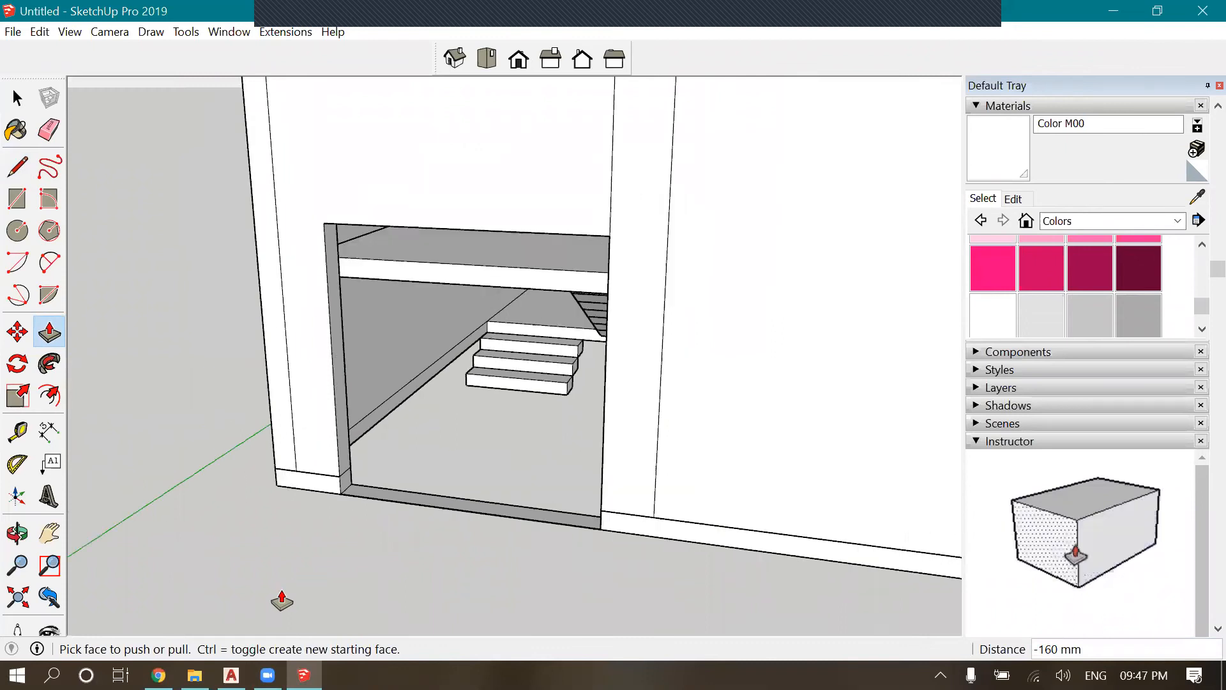
Measure the riser height of the lowest entrance step from its bottom edge to its top edge
left_click(18, 433)
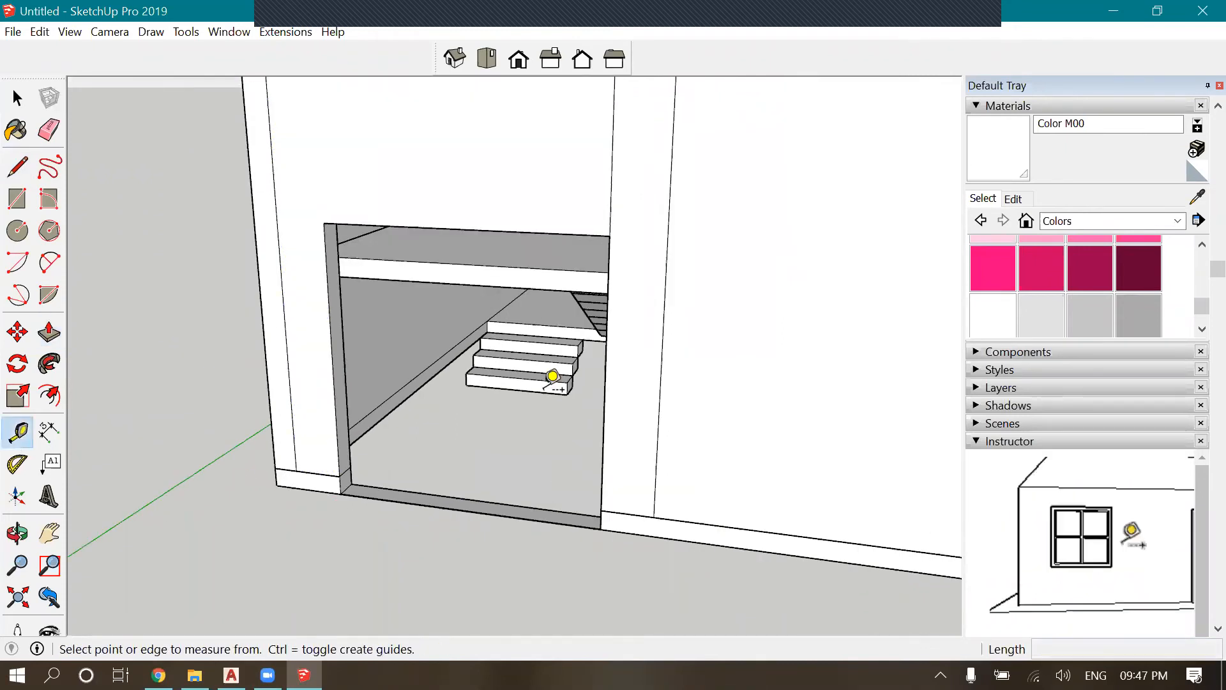
left_click(542, 322)
scroll(543, 312, "up", 2)
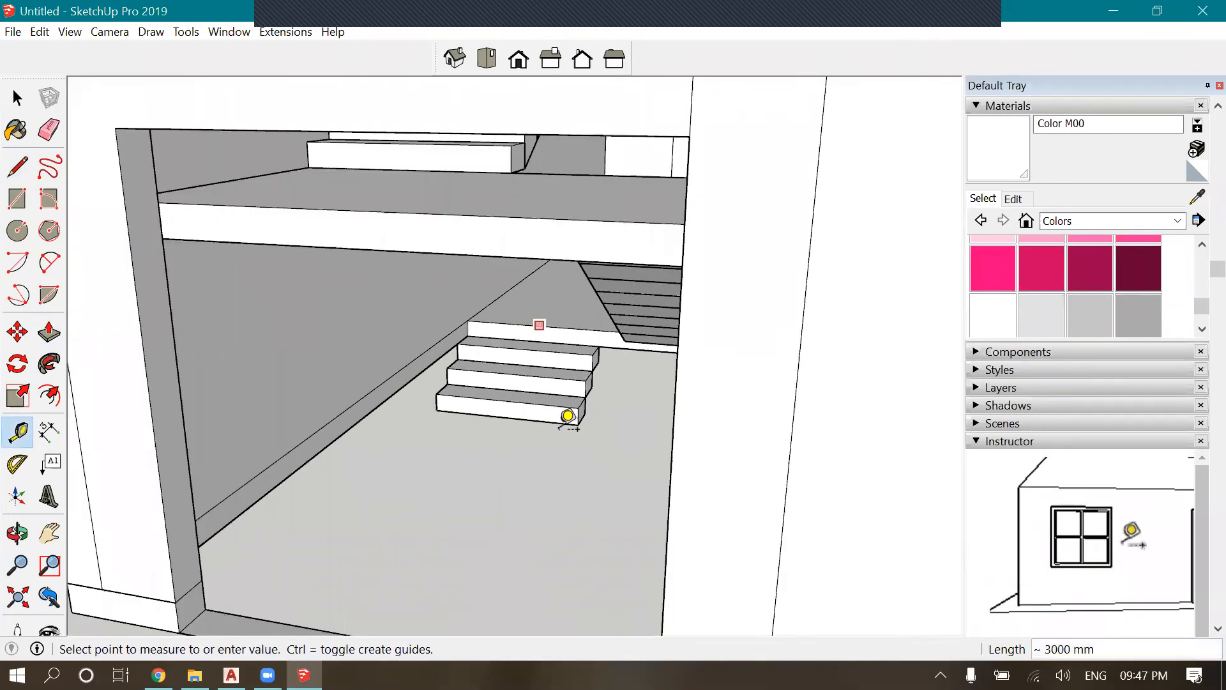
left_click(563, 420)
scroll(537, 399, "up", 3)
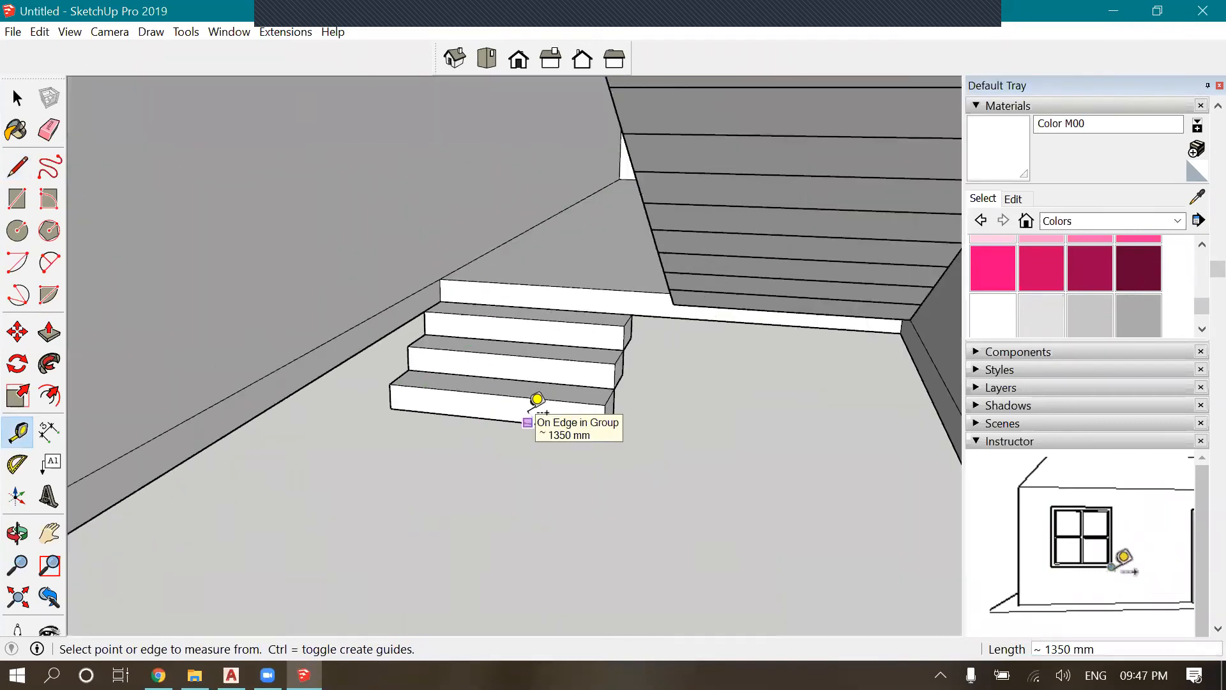
left_click(510, 423)
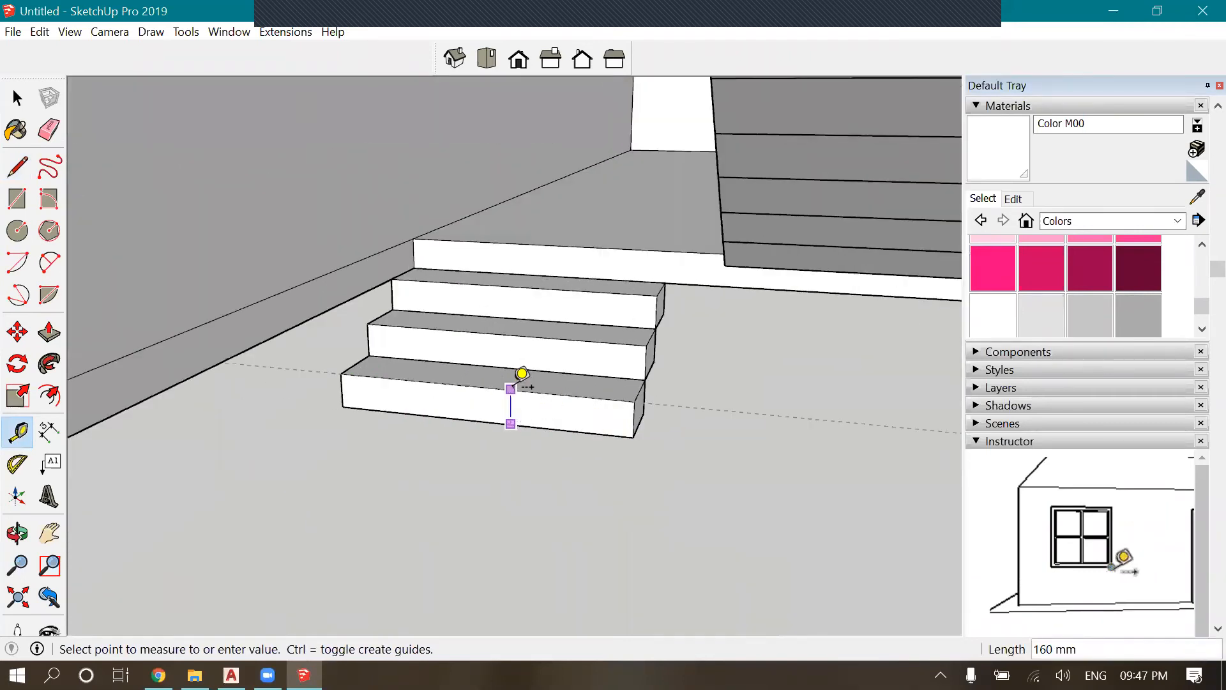
key("Escape")
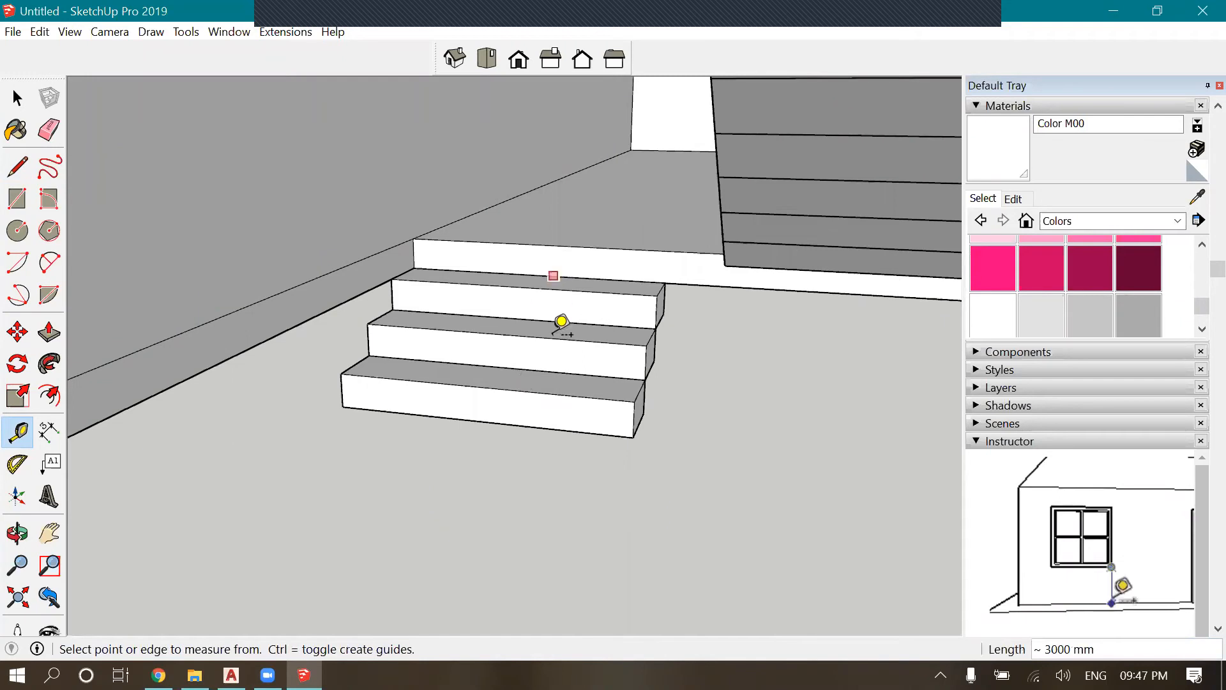
Pull the underside of the wall above the entrance opening down 640 mm
scroll(561, 321, "down", 4)
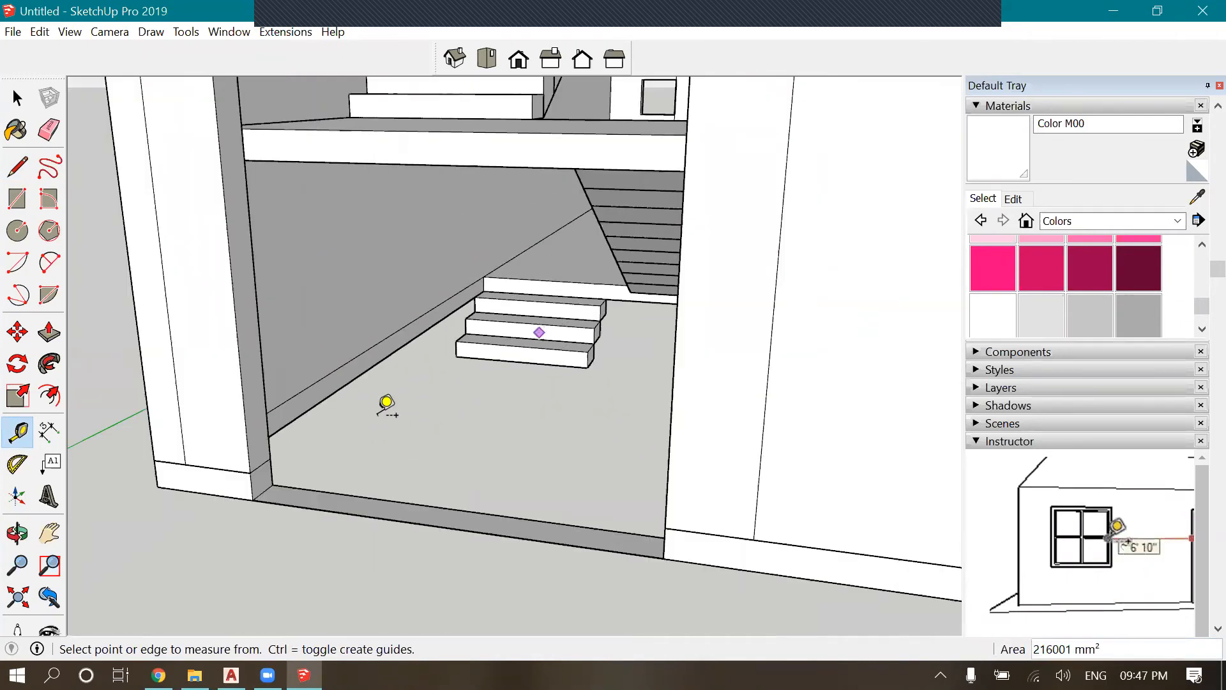
scroll(386, 404, "down", 3)
left_click(17, 533)
left_click_drag(496, 539, 472, 289)
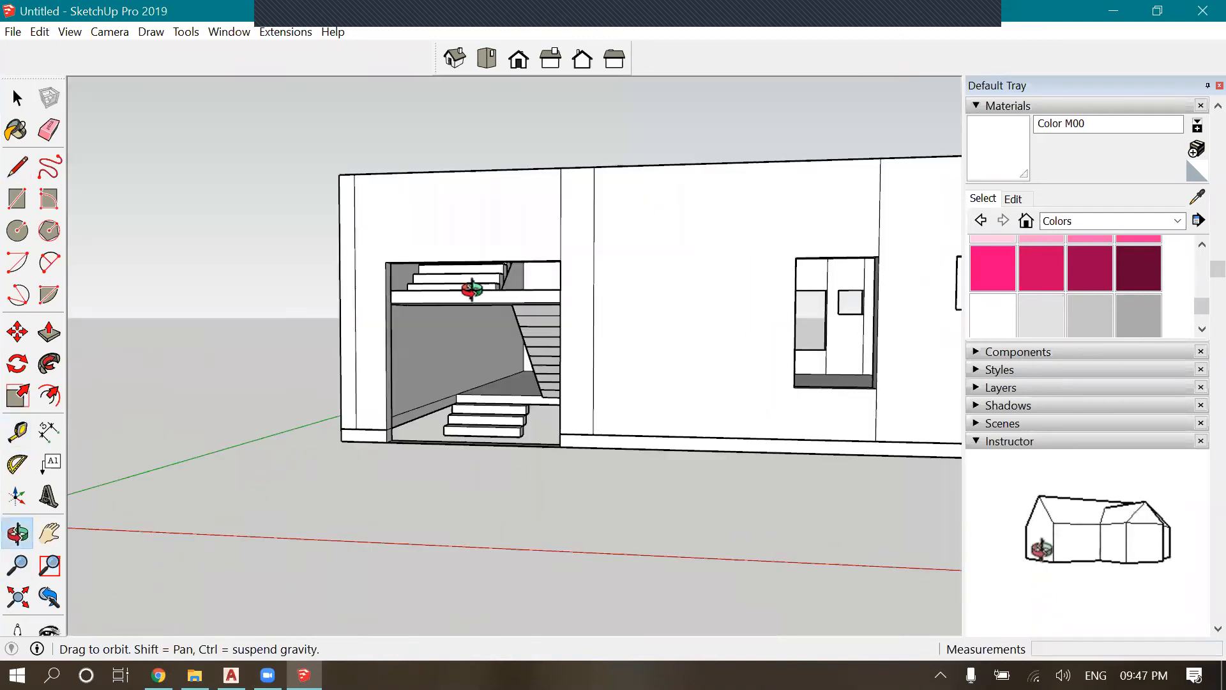
scroll(473, 288, "up", 5)
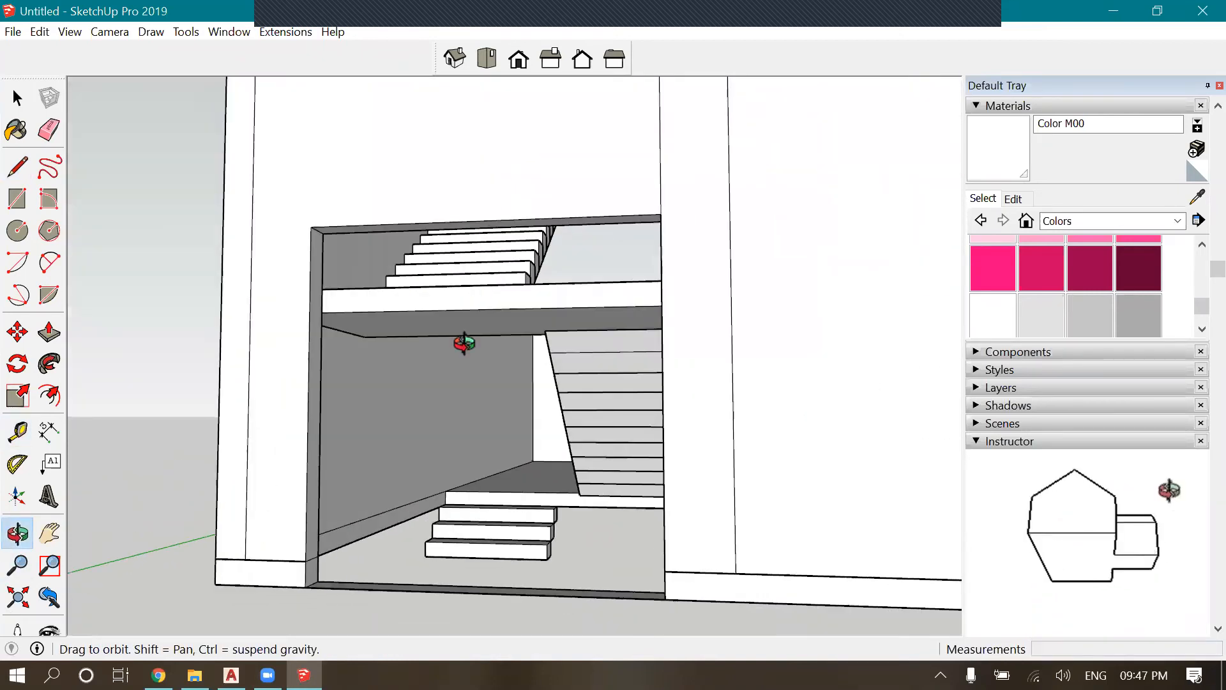
scroll(435, 359, "down", 3)
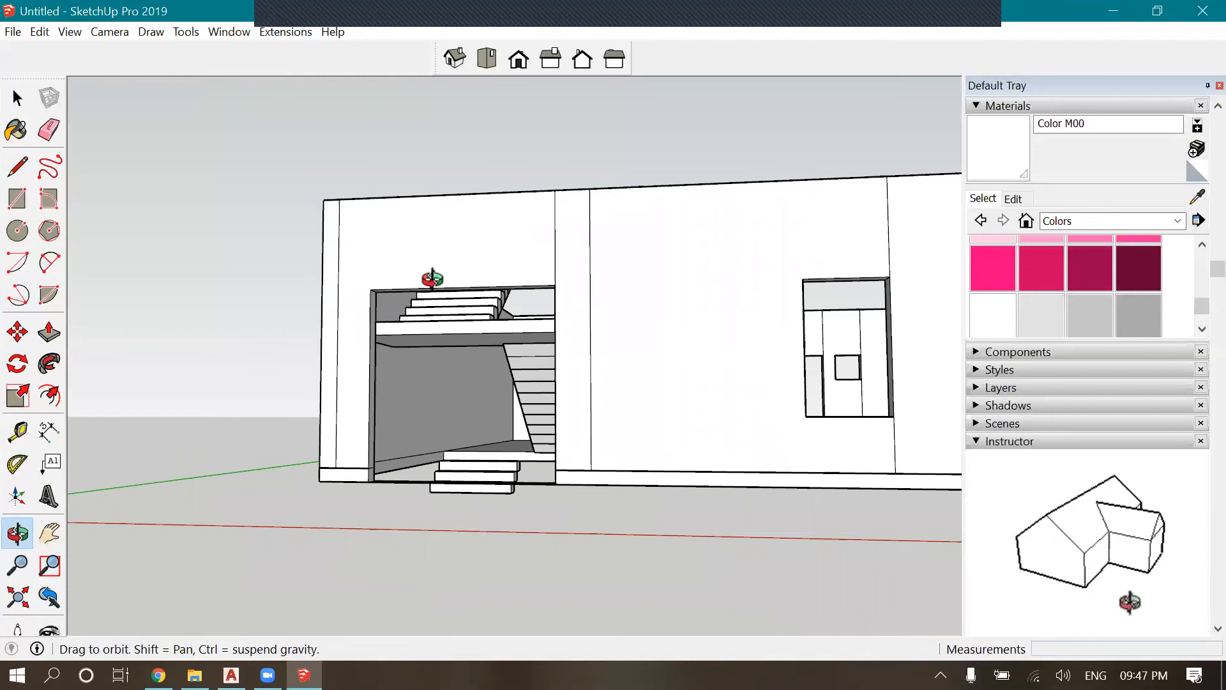
scroll(433, 279, "up", 2)
scroll(430, 336, "up", 2)
left_click(49, 332)
scroll(541, 362, "up", 4)
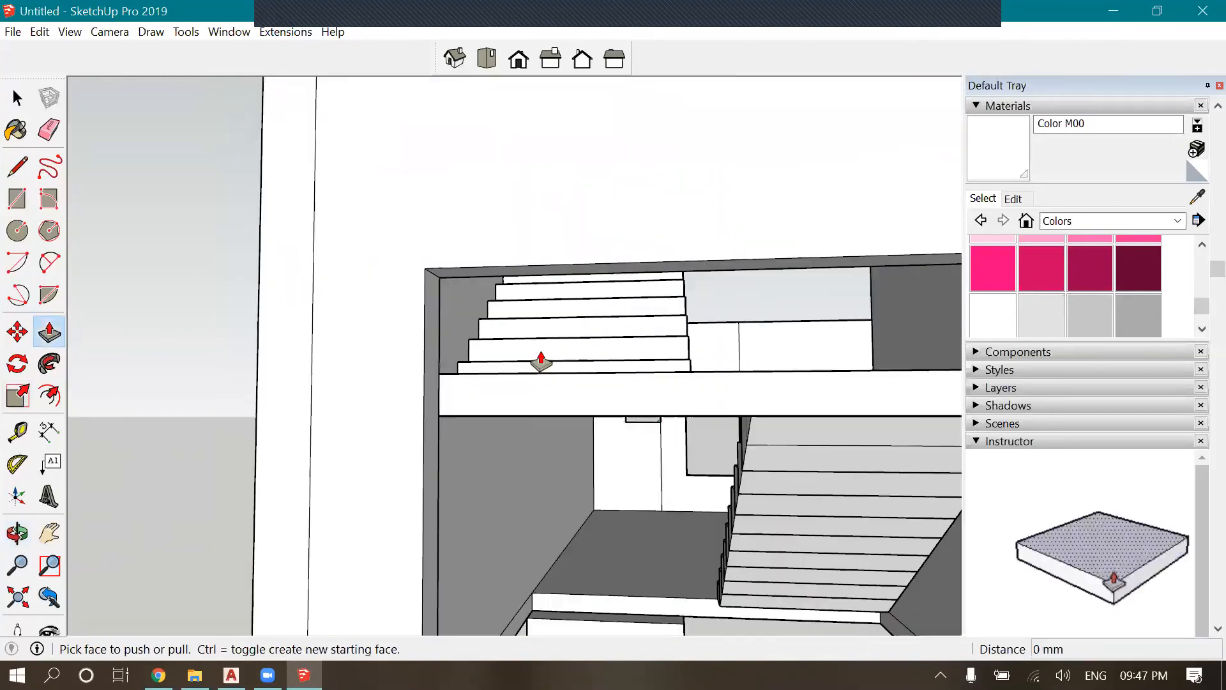
middle_click_drag(540, 362, 579, 340)
left_click(599, 287)
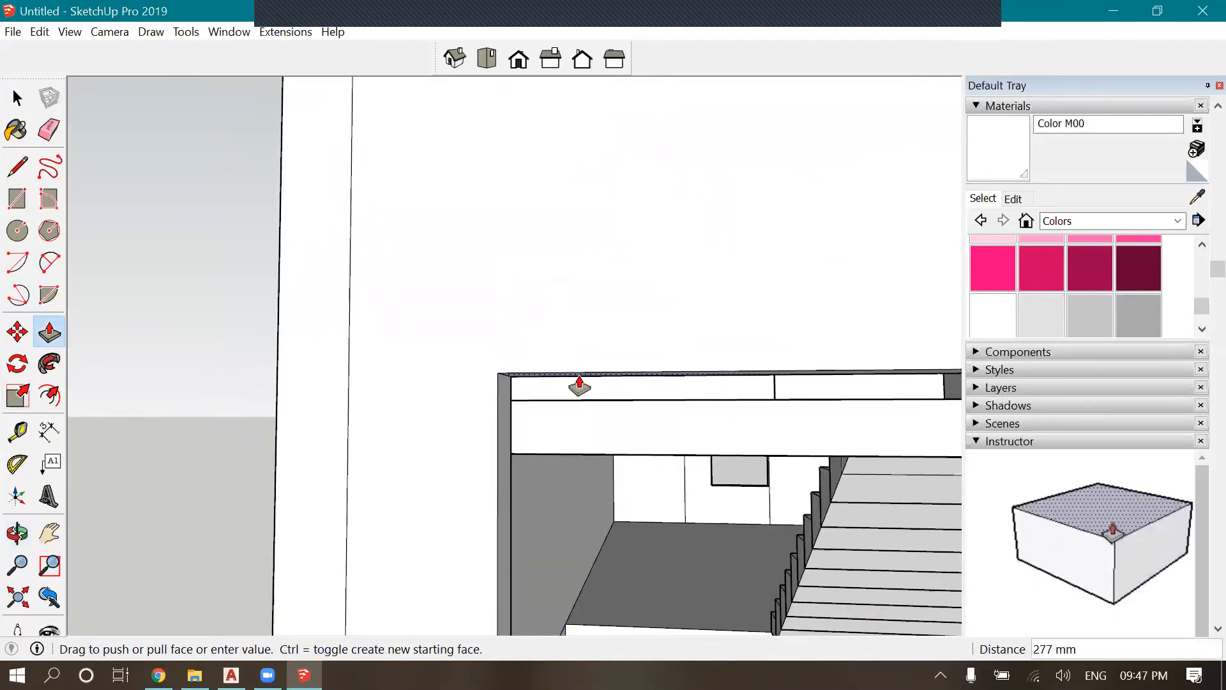
key("Return")
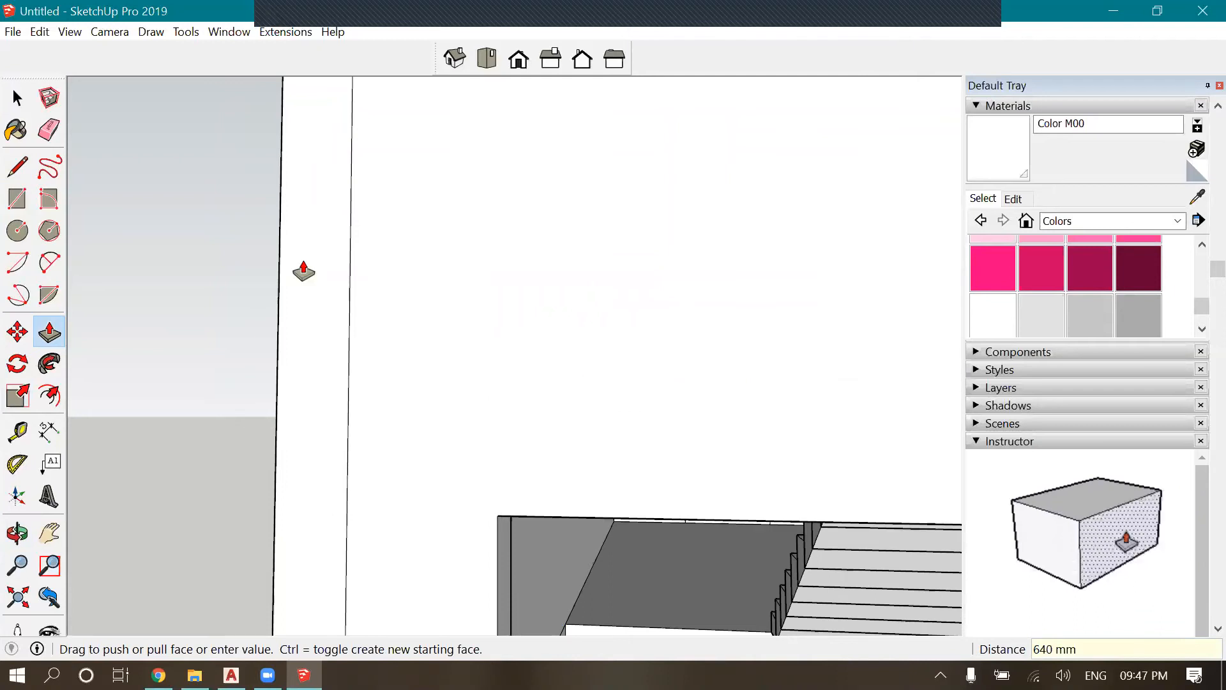
scroll(258, 378, "down", 6)
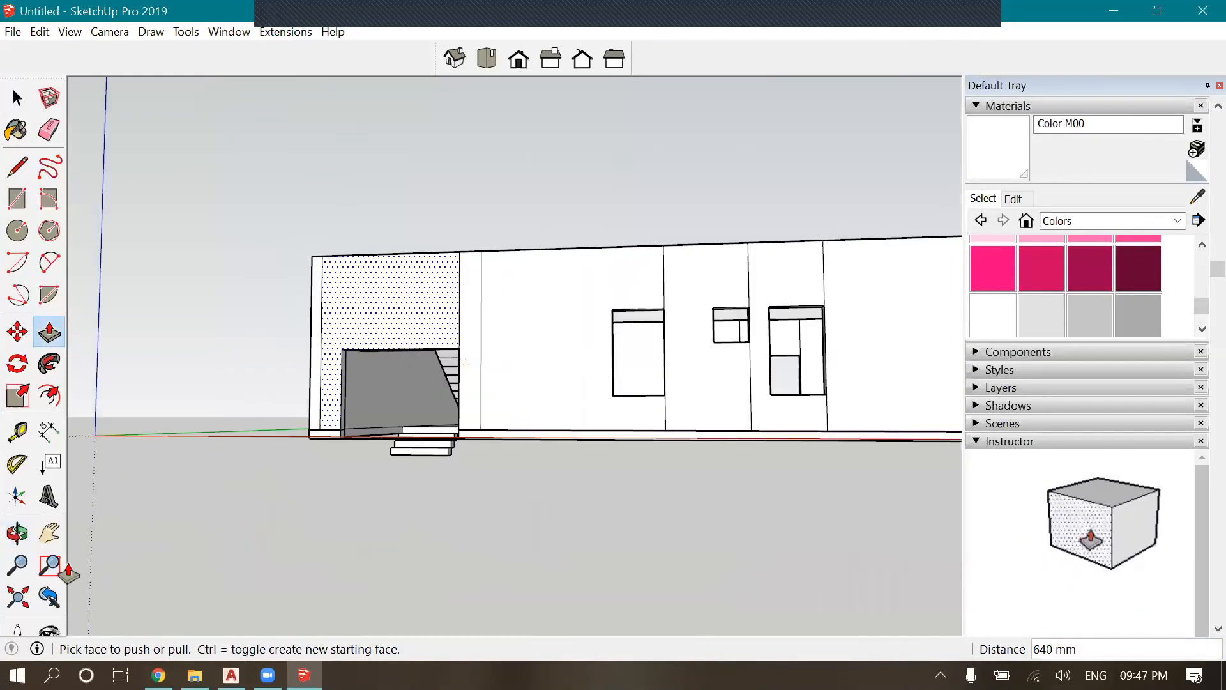
Extrude the underside of the building's floor slab 640 mm downward
left_click(17, 533)
left_click_drag(345, 472, 448, 307)
key("p")
left_click(584, 341)
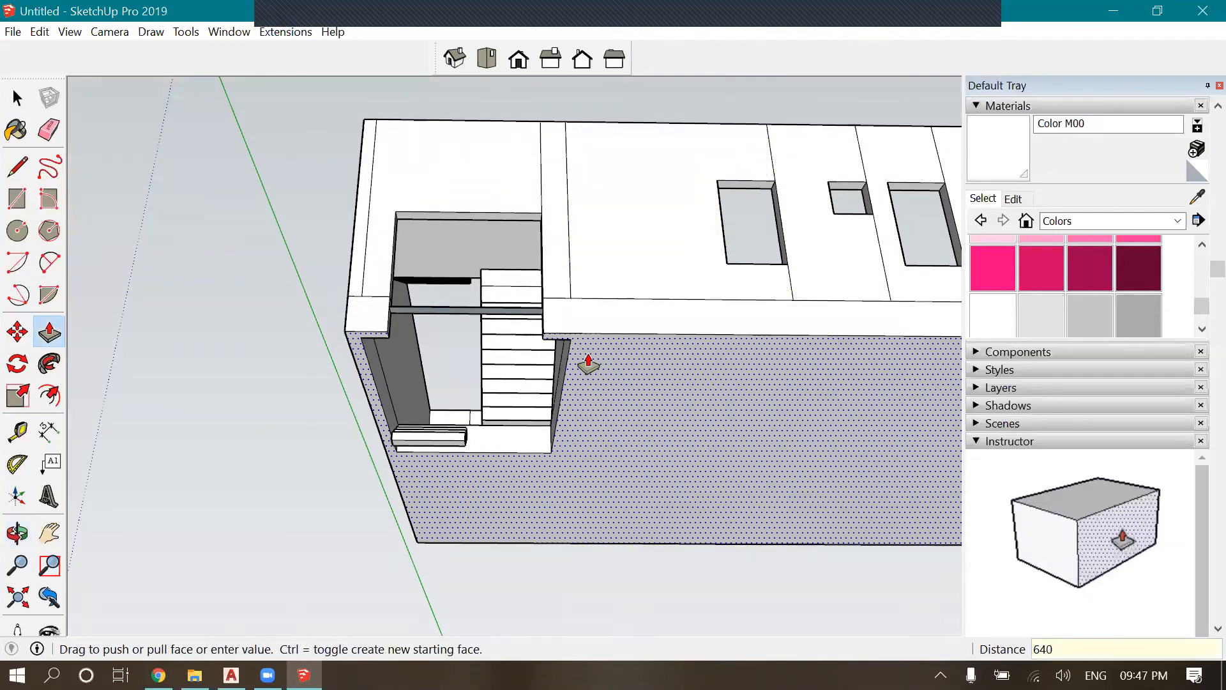
left_click(588, 364)
scroll(159, 537, "down", 3)
left_click(18, 533)
left_click_drag(486, 434, 451, 481)
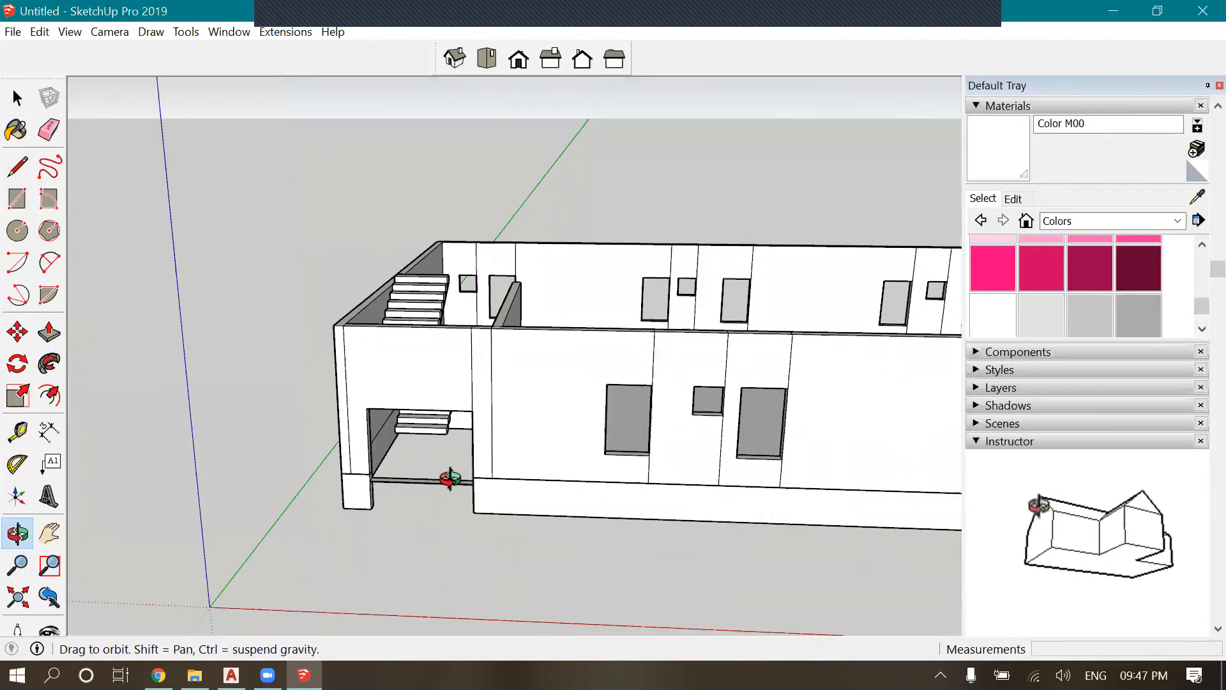
Erase the leftover threshold strip crossing the base of the entrance opening
scroll(451, 482, "up", 5)
key("p")
left_click(48, 130)
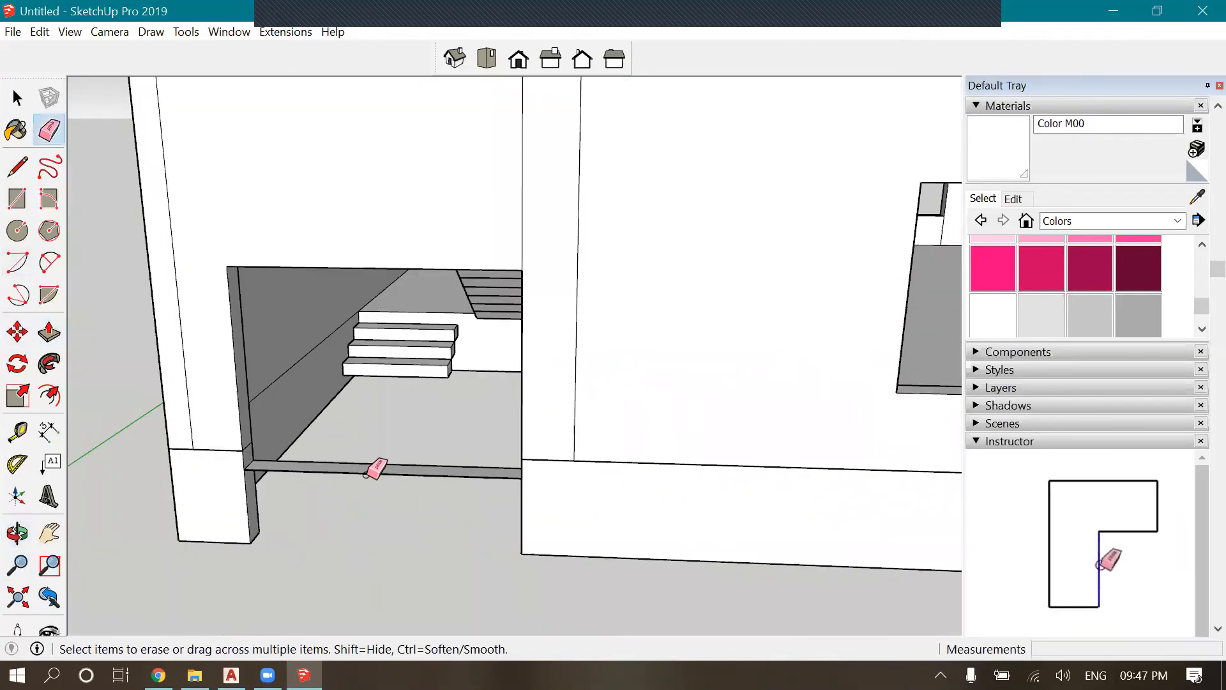
left_click(371, 462)
scroll(126, 435, "up", 2)
scroll(300, 440, "down", 2)
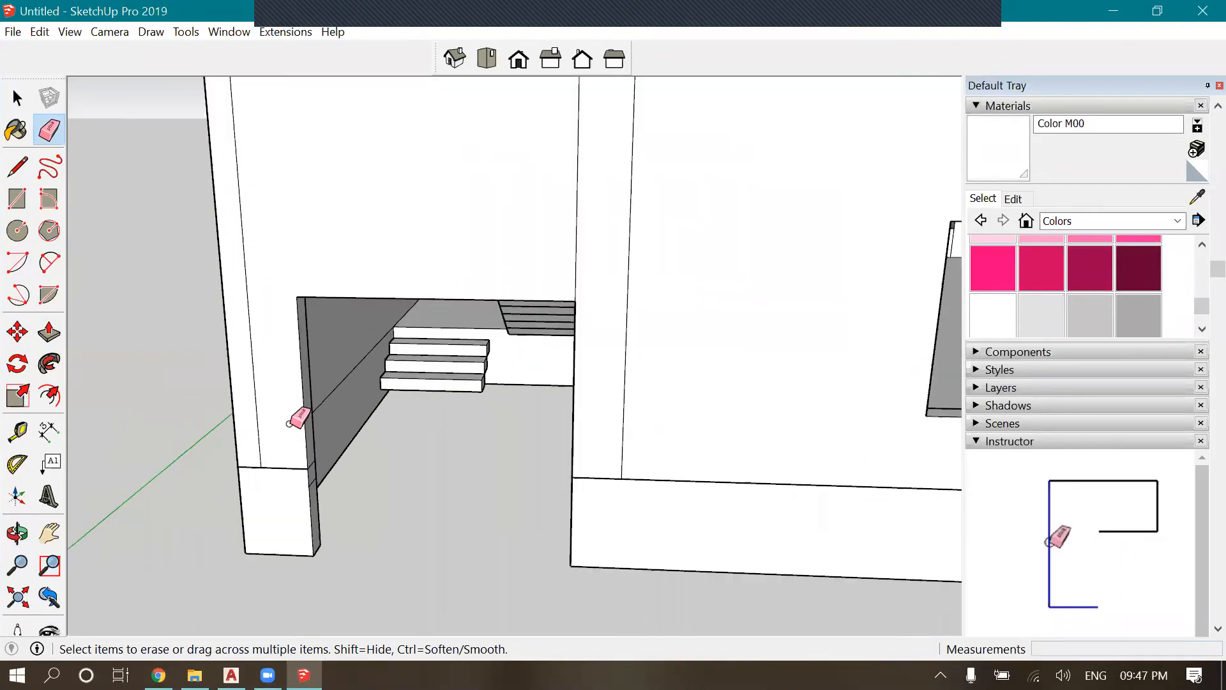
Measure the entrance opening's height along its jamb, from the wall base to the opening's upper corner
scroll(298, 424, "up", 3)
left_click(17, 533)
scroll(336, 515, "down", 3)
left_click_drag(336, 515, 403, 543)
scroll(378, 560, "up", 2)
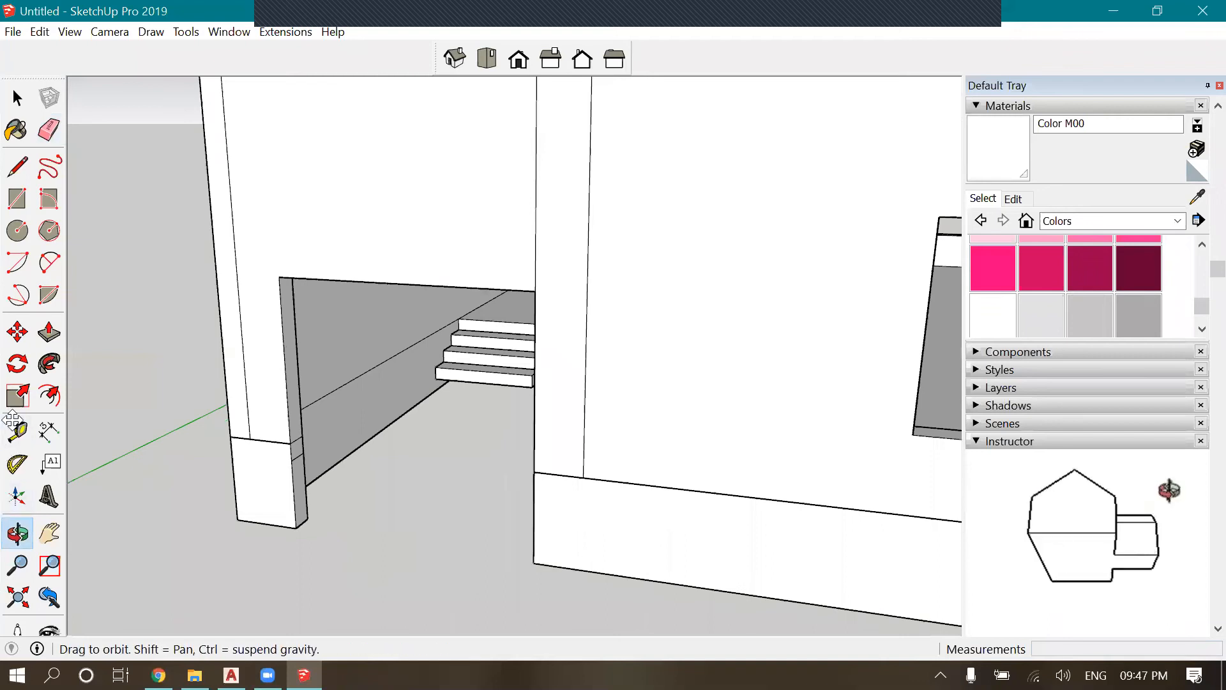
left_click(17, 431)
scroll(306, 509, "up", 3)
scroll(307, 509, "up", 2)
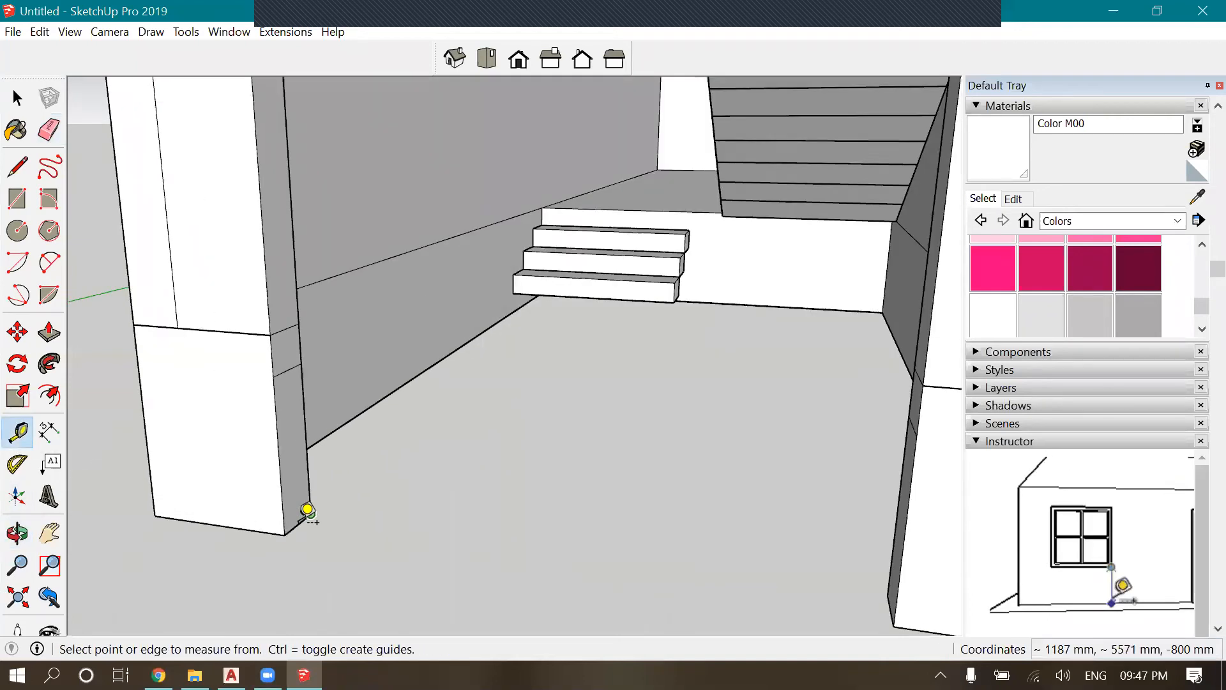
scroll(307, 510, "down", 2)
left_click(298, 522)
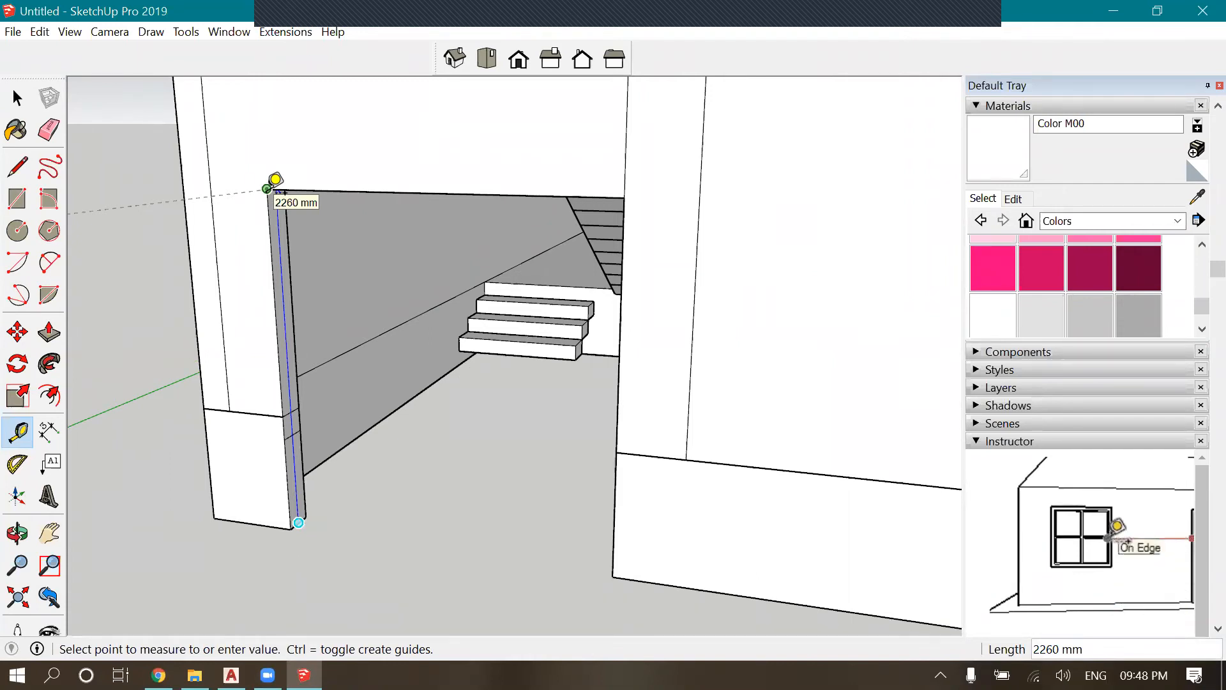
key("Escape")
Place a guide line on the entrance jamb 2100 mm below the opening's upper edge
scroll(269, 239, "up", 3)
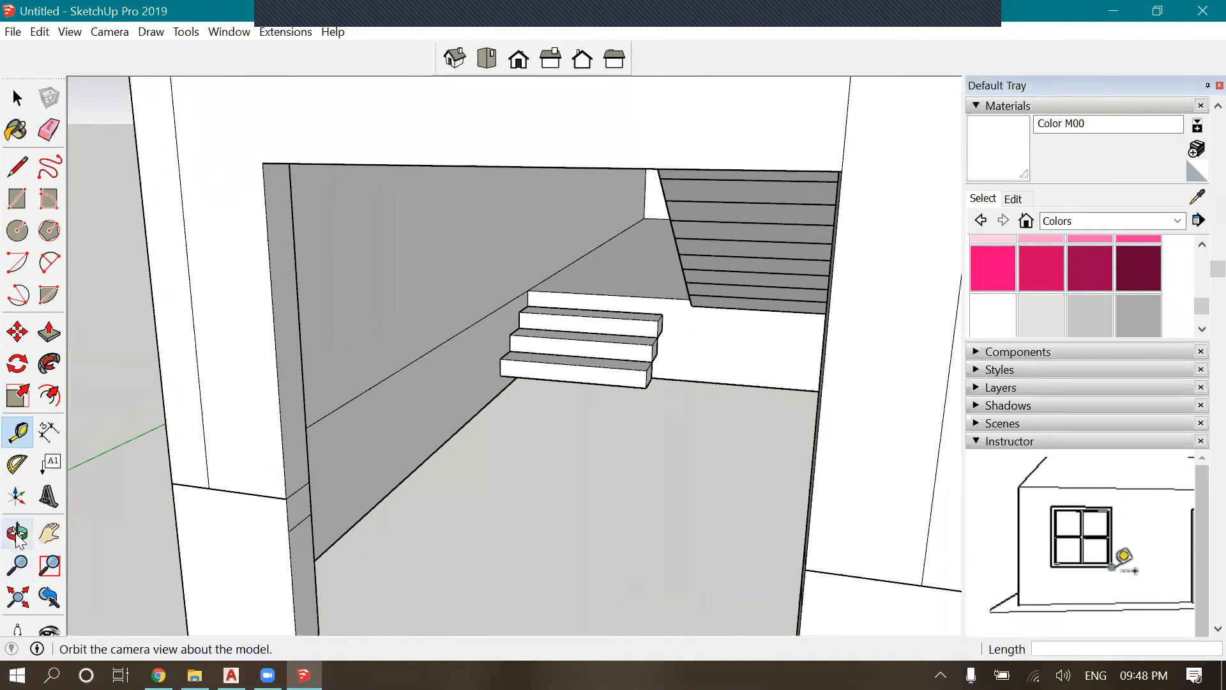
left_click(17, 533)
scroll(421, 421, "down", 4)
left_click_drag(412, 444, 367, 165)
key("t")
scroll(370, 138, "up", 4)
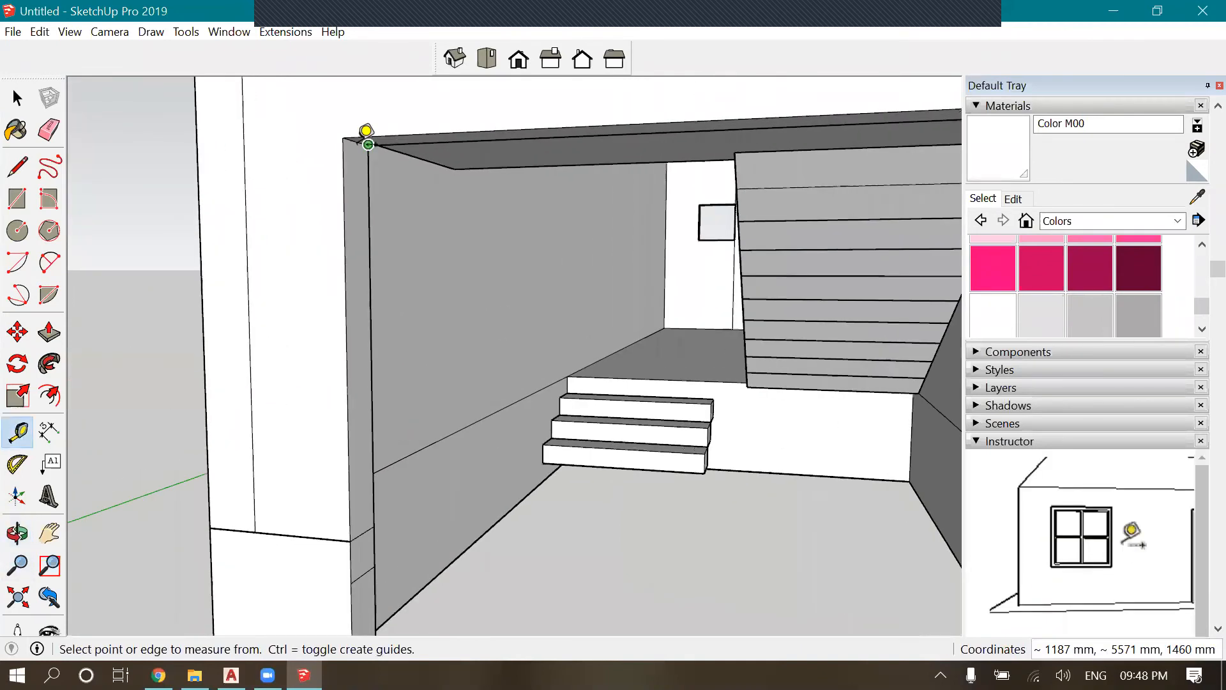
scroll(365, 128, "down", 2)
left_click(367, 143)
scroll(359, 210, "up", 2)
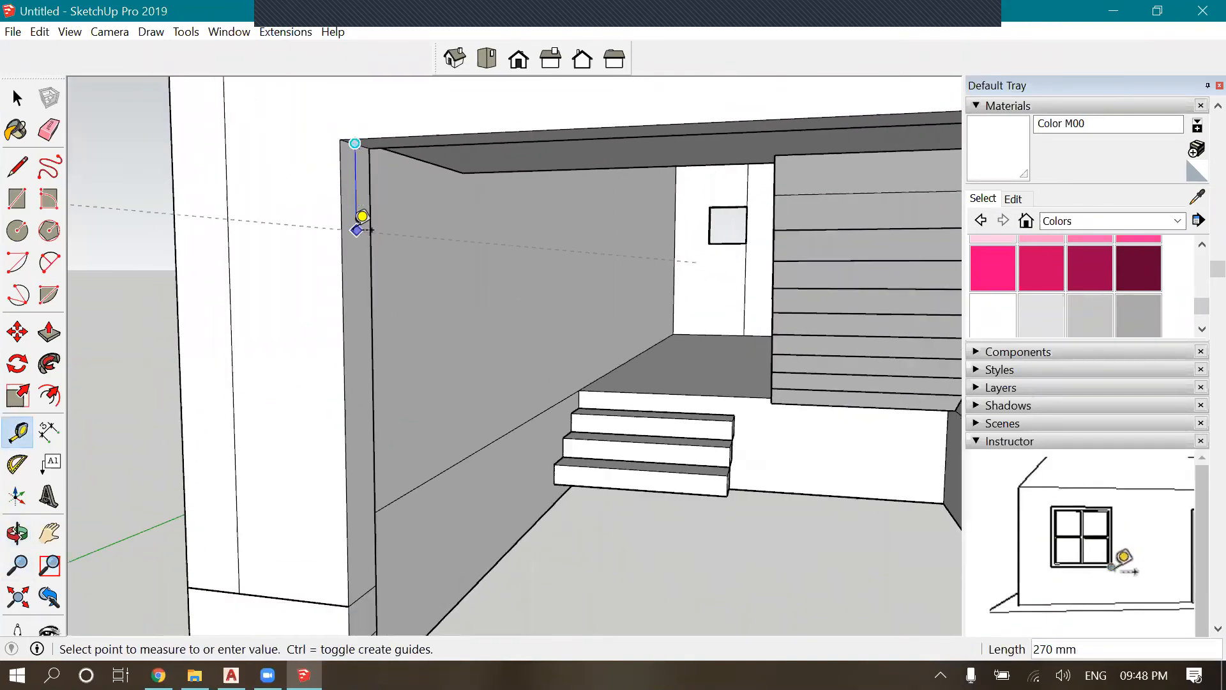
left_click(356, 229)
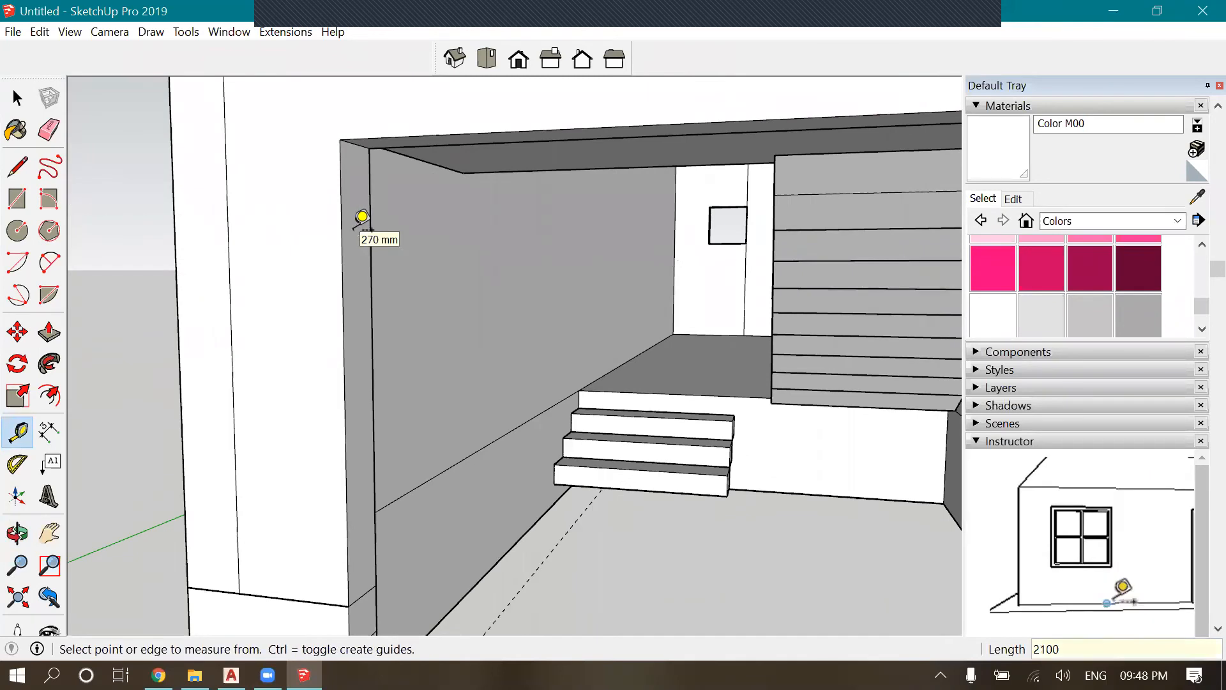
scroll(337, 230, "down", 4)
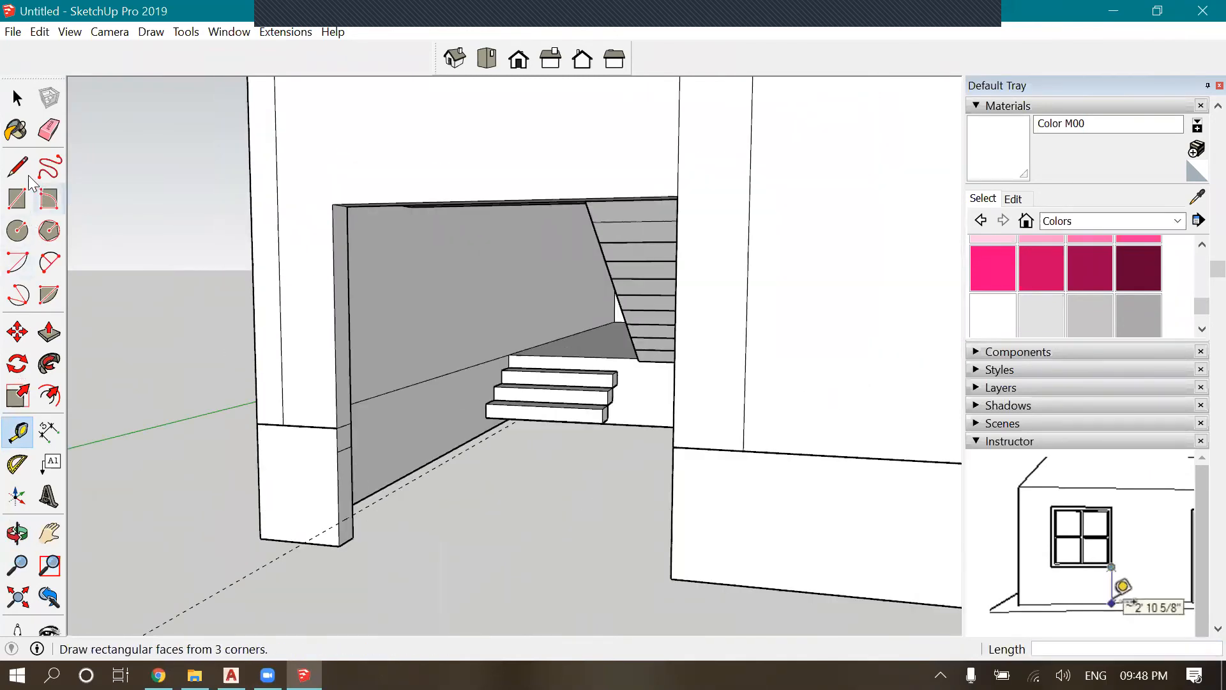
Draw an edge across the entrance jamb at the guide line and push/pull the jamb face below it 2200 mm to the opposite jamb
left_click(17, 167)
scroll(317, 515, "up", 2)
left_click(366, 517)
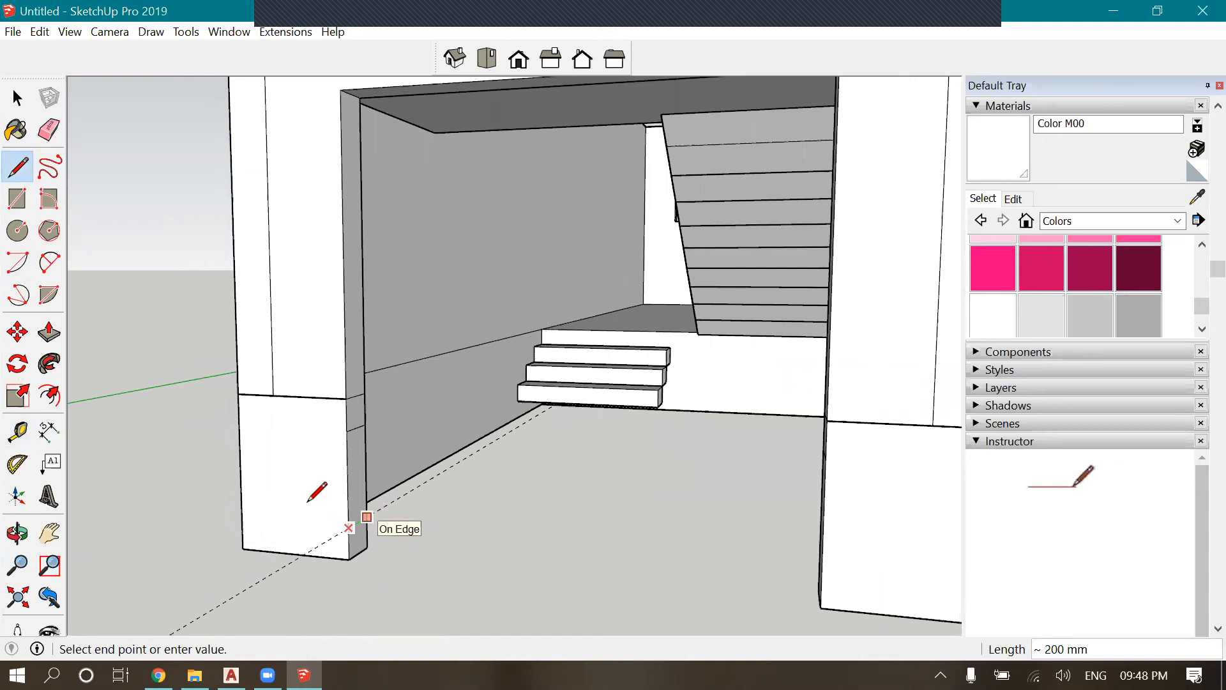
scroll(367, 408, "down", 2)
left_click(49, 332)
left_click(358, 528)
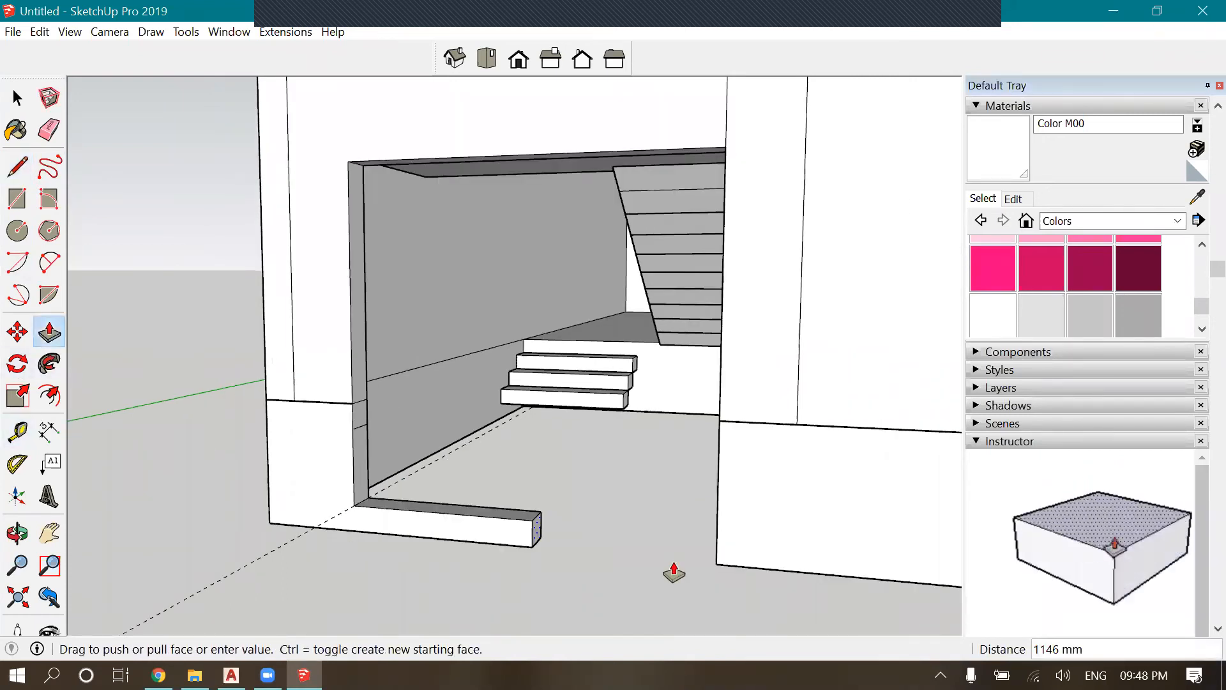
left_click(717, 574)
Measure from the new threshold's outer edge back toward the foot of the inner entrance steps
key("o")
left_click_drag(577, 457, 546, 591)
scroll(546, 591, "up", 4)
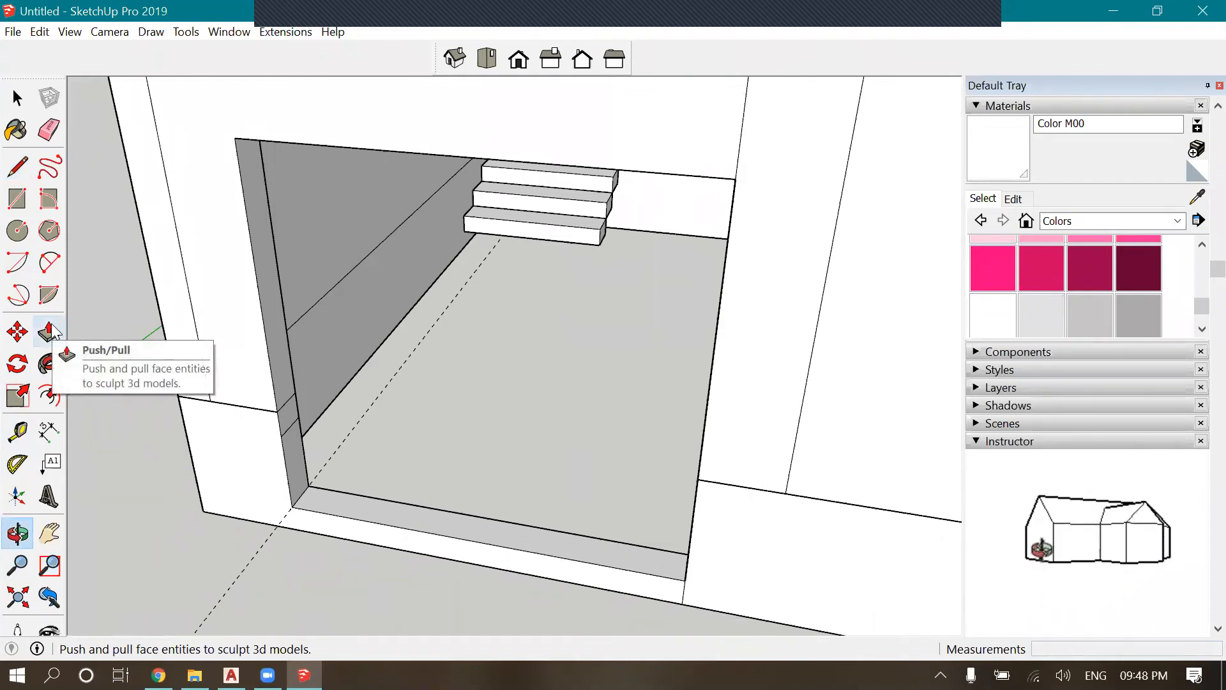
left_click(17, 431)
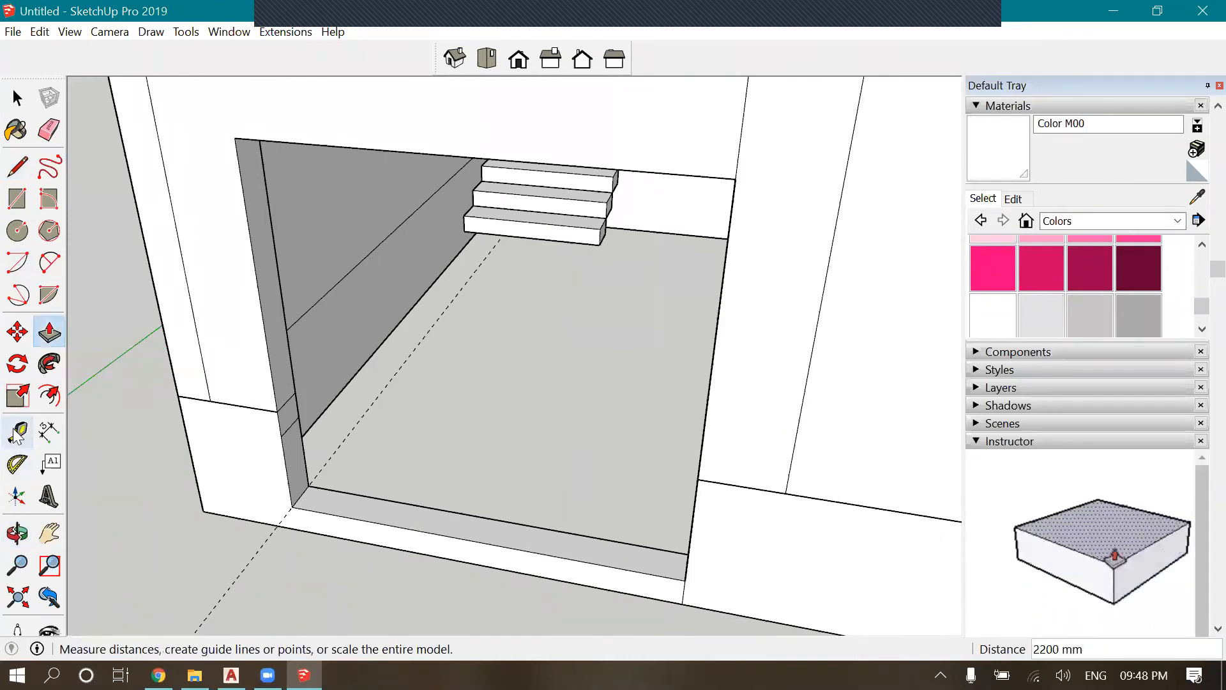
left_click(502, 548)
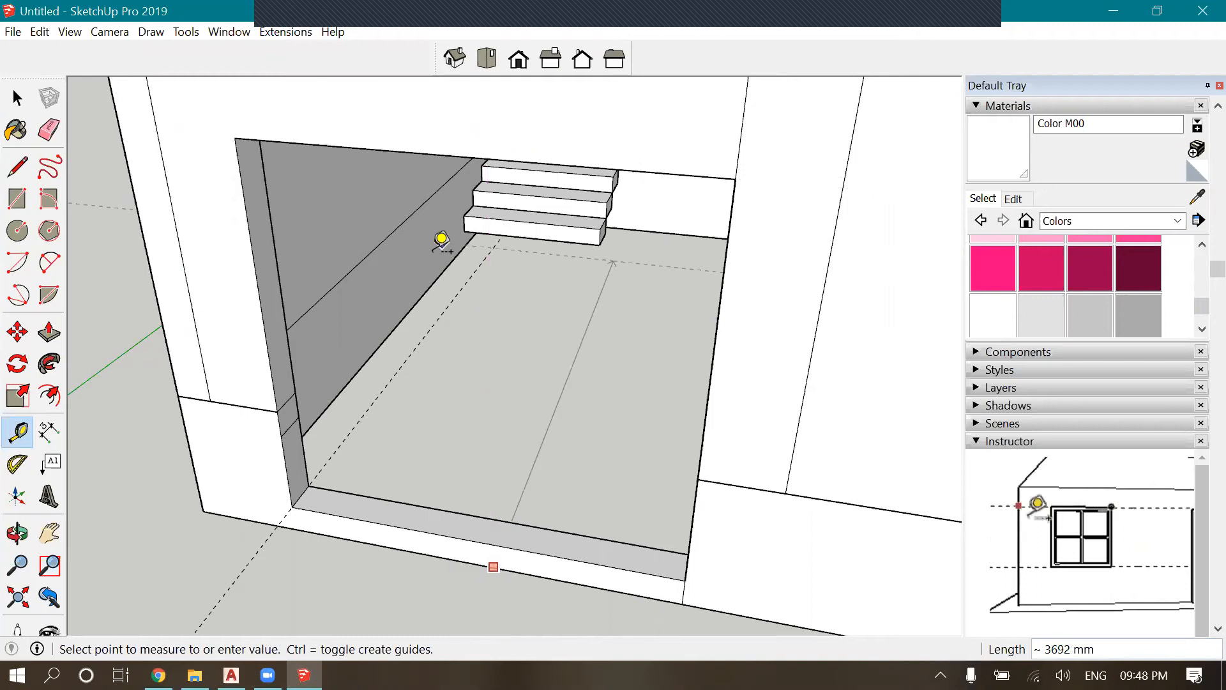
key("Escape")
Draw an edge on the inside of the entrance wall from the threshold's top corner to the adjacent side wall
scroll(335, 402, "down", 3)
left_click(18, 534)
left_click_drag(361, 497, 775, 470)
mouse_move(662, 442)
left_mouse_down()
mouse_move(791, 539)
mouse_move(569, 372)
mouse_move(794, 448)
mouse_move(511, 479)
left_mouse_up()
key("l")
scroll(599, 467, "up", 4)
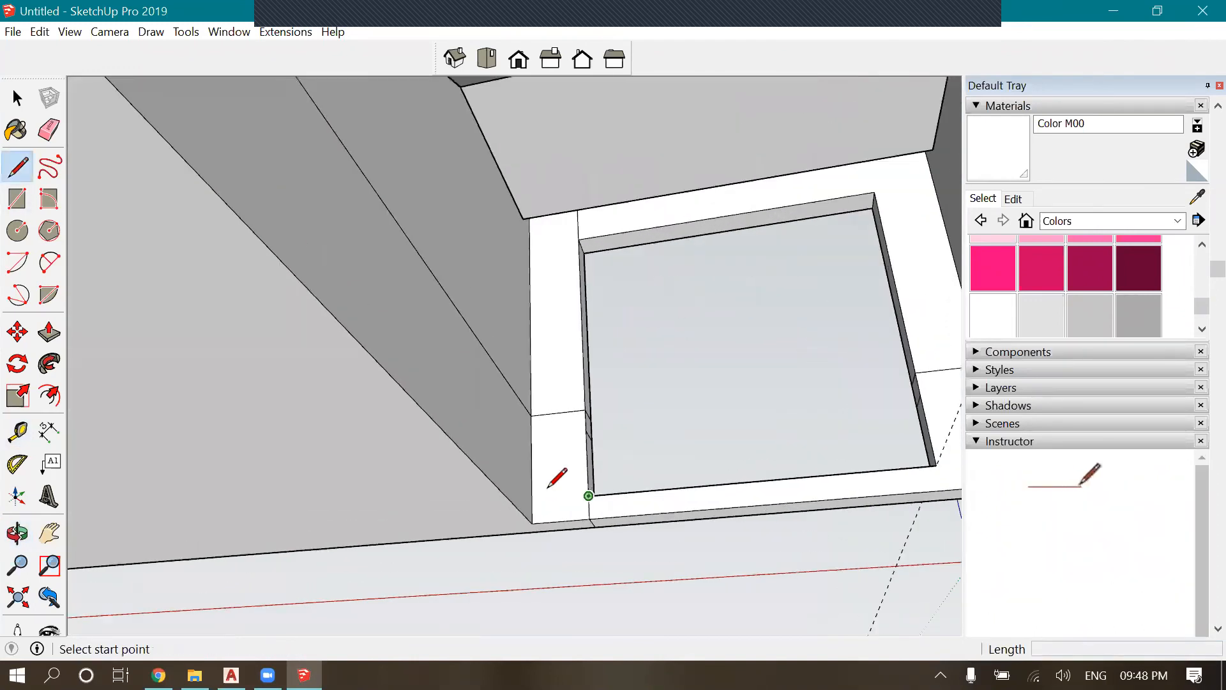
left_click(588, 495)
scroll(613, 393, "down", 1)
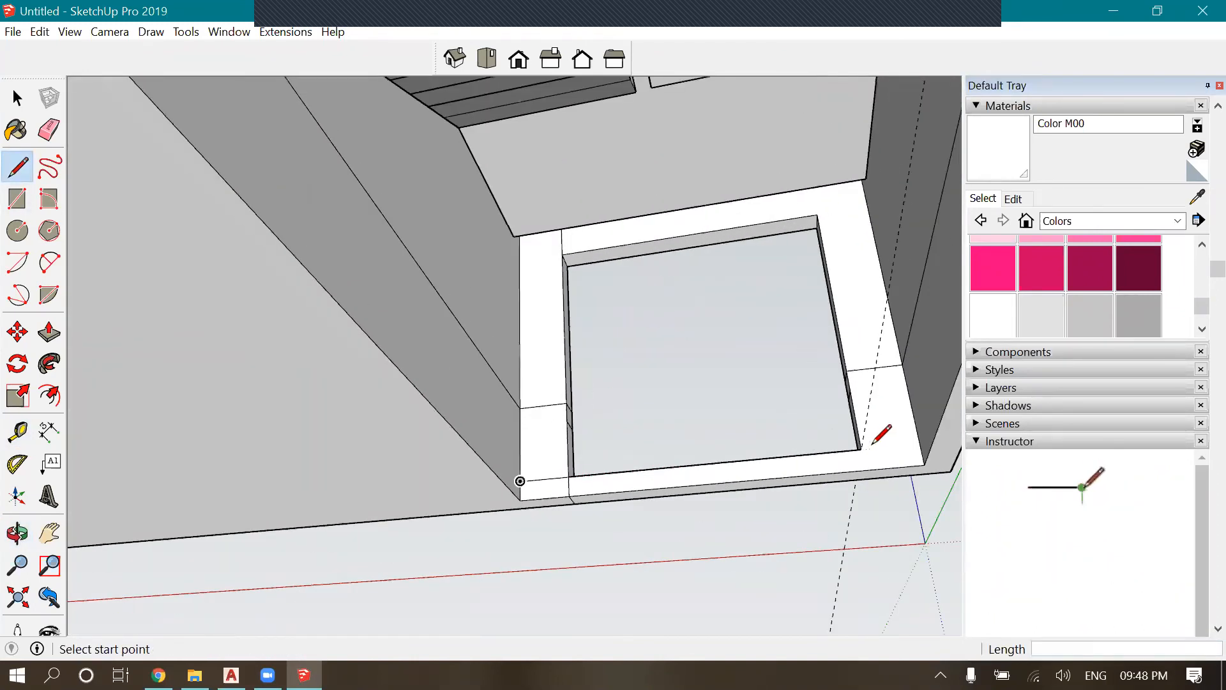
Push/pull the threshold's inner face about 5000 mm to the back of the stairwell as a floor slab
scroll(582, 372, "down", 1)
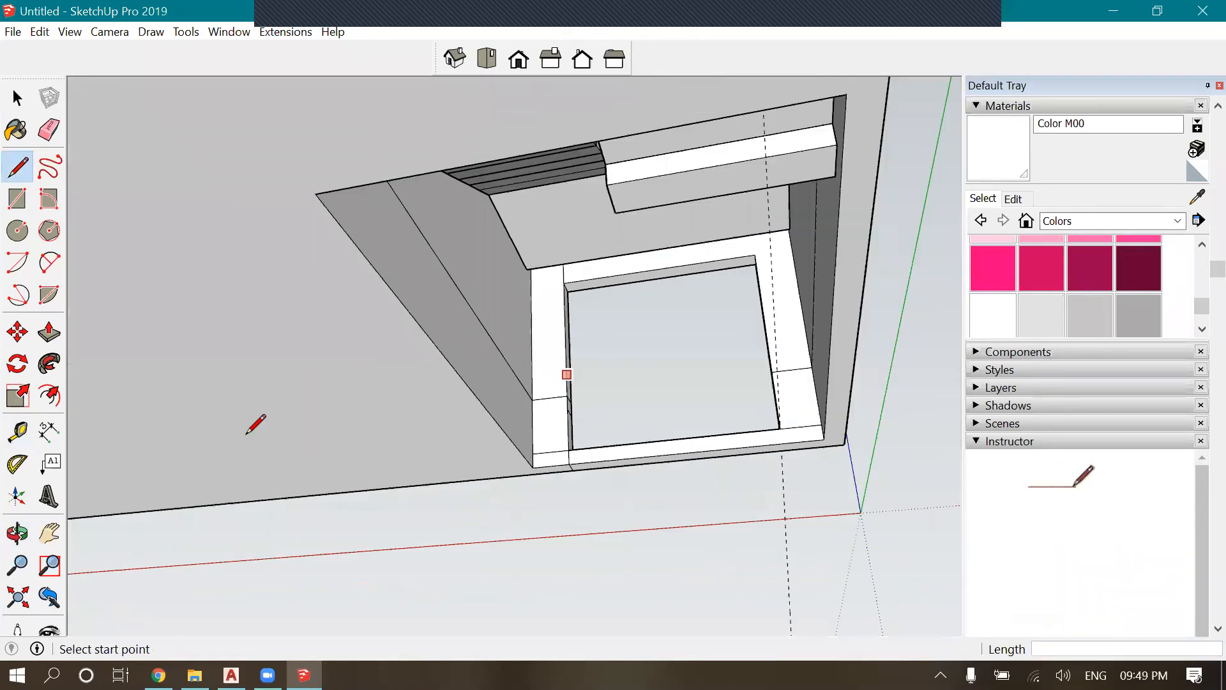
left_click(49, 333)
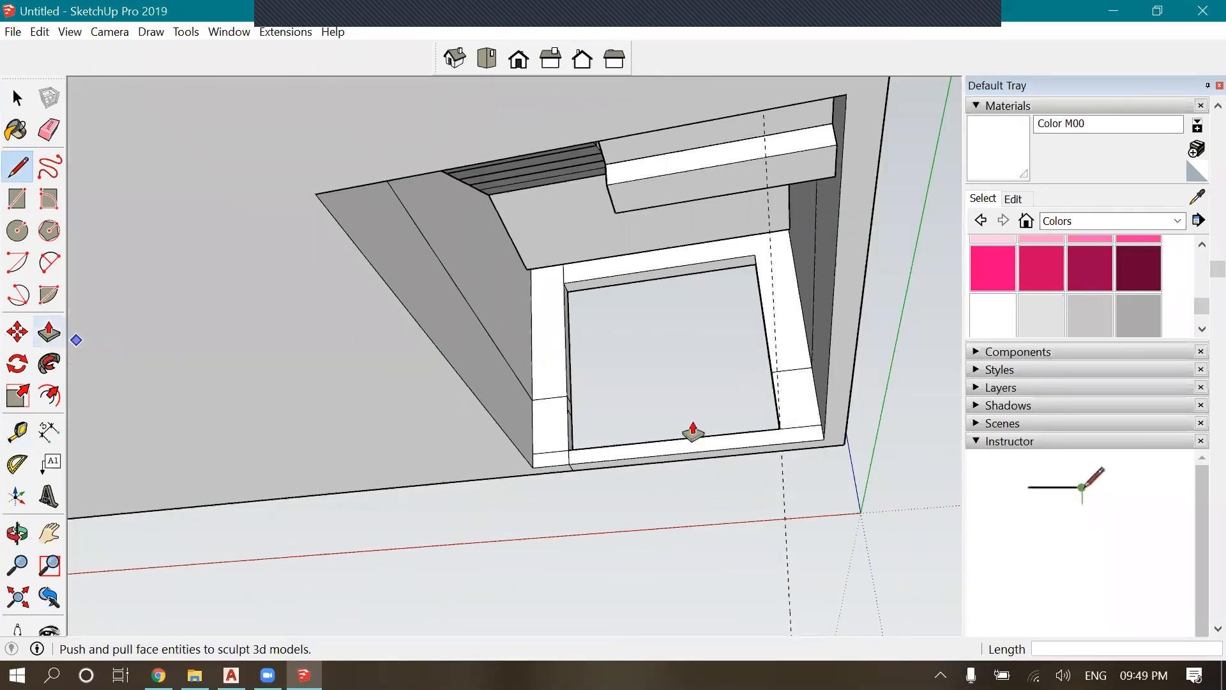
left_click(756, 445)
left_click(821, 102)
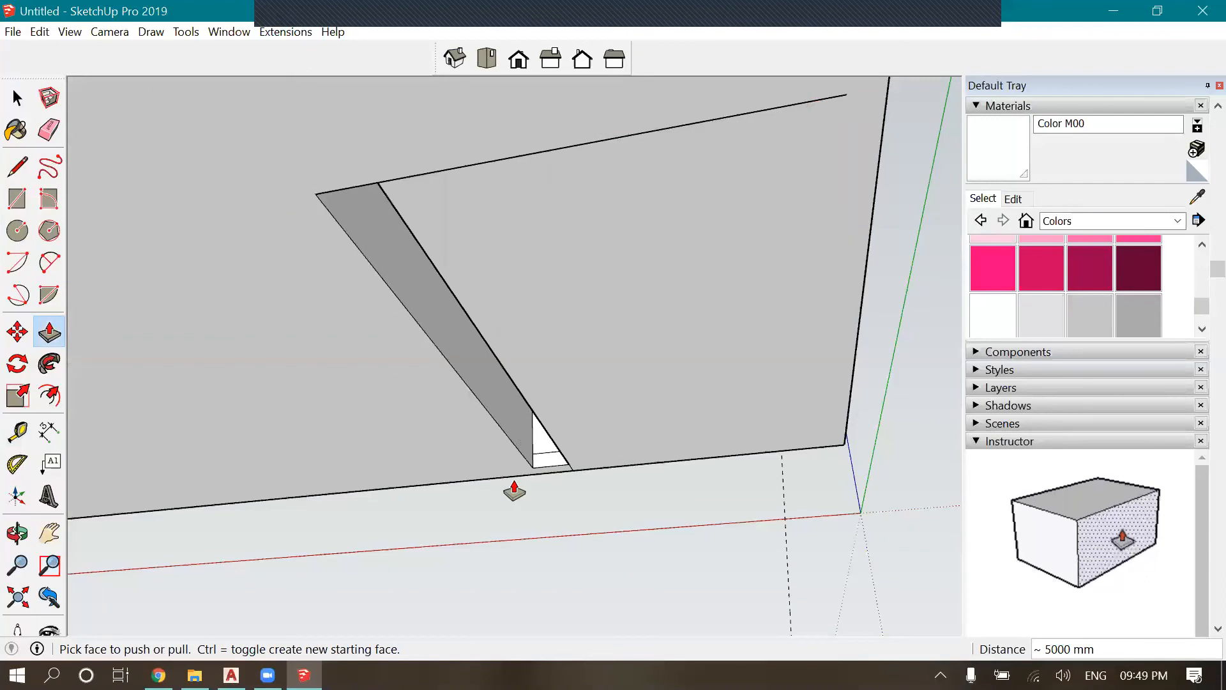
Try to push/pull the small leftover face beside the new floor slab to fill the remaining gap
left_click(509, 397)
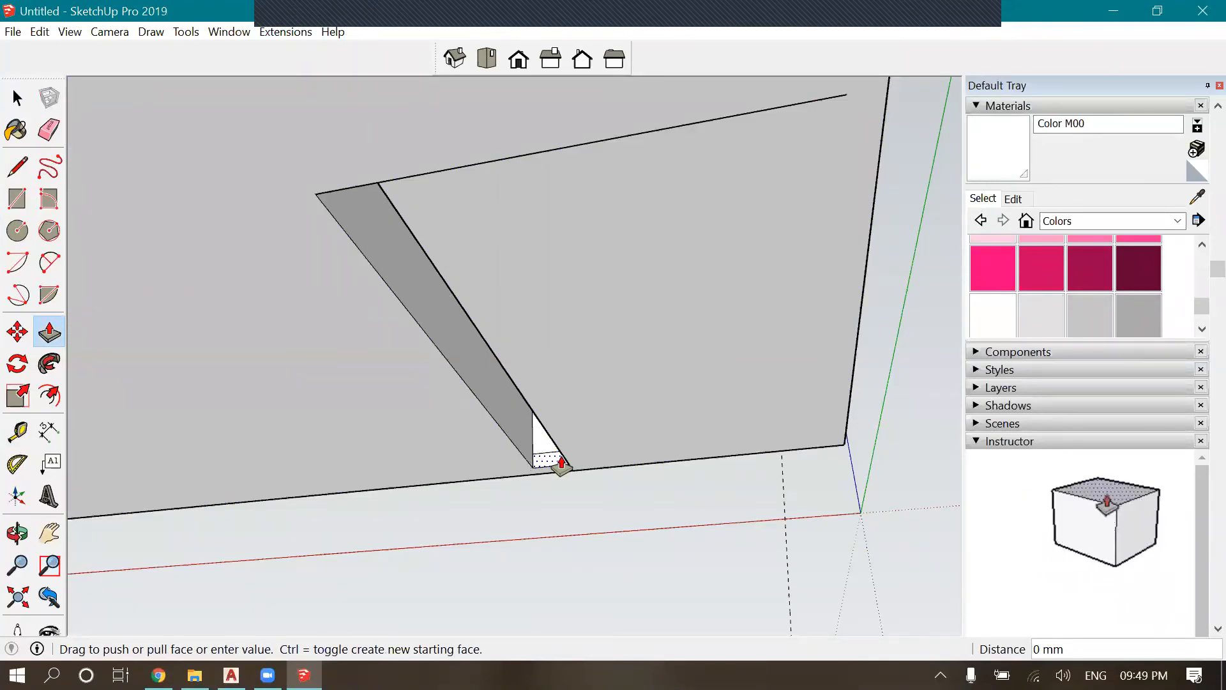
left_click(367, 242)
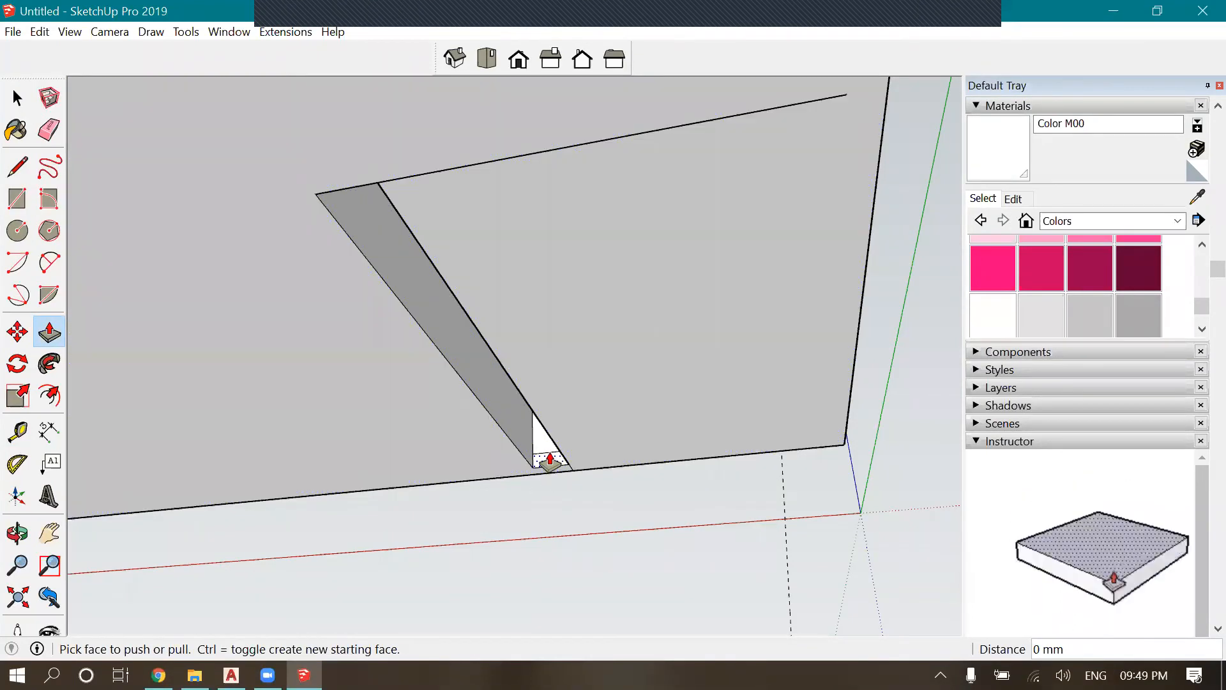
left_click(549, 462)
left_click(460, 385)
left_click(543, 463)
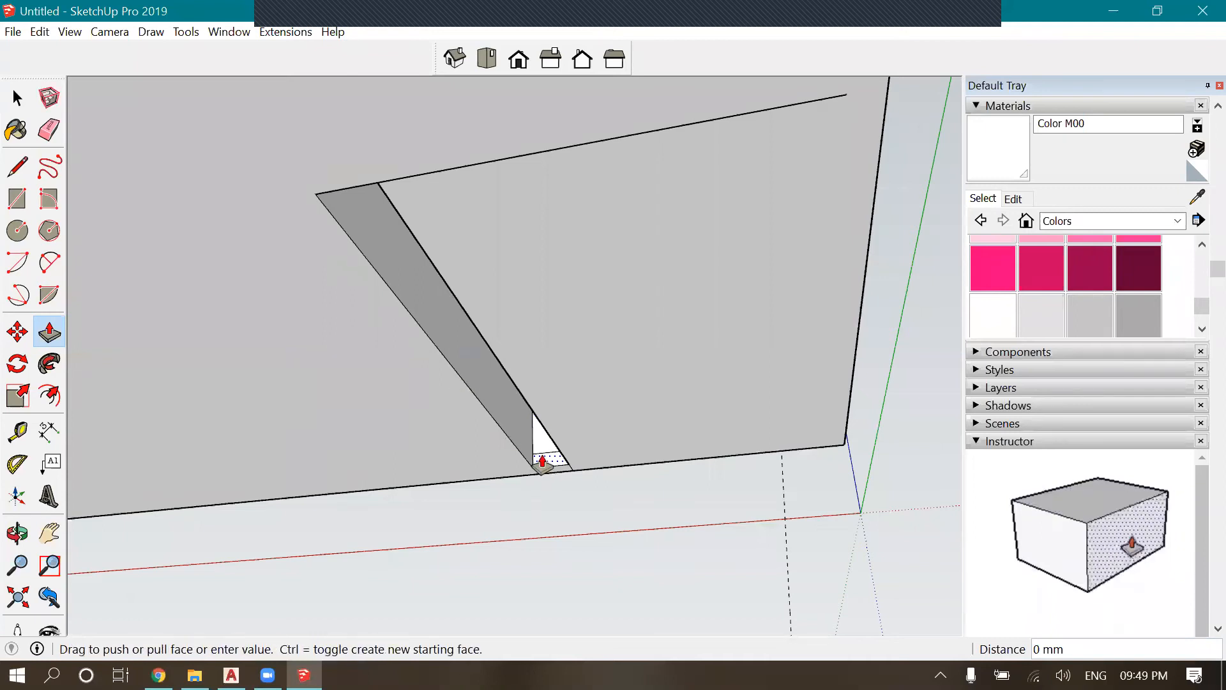
left_click(488, 415)
Push/pull the side face of the entrance floor slab 400 mm to meet the side wall
middle_click_drag(514, 632, 533, 484)
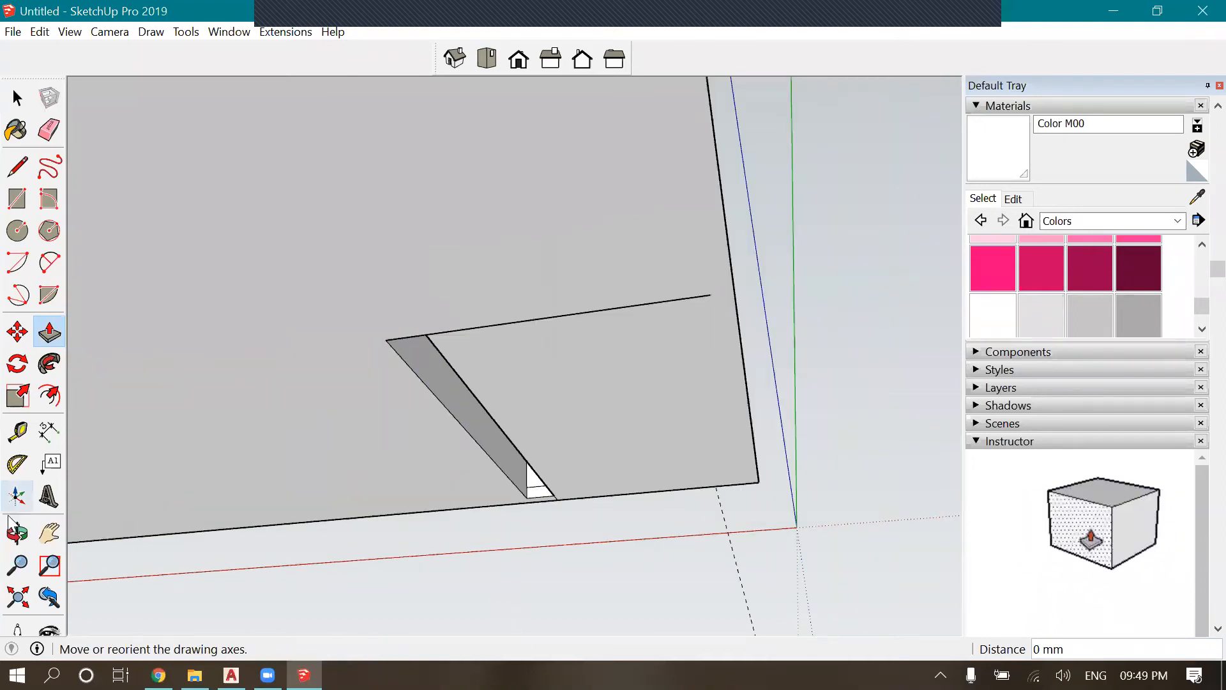
left_click(18, 533)
left_click_drag(582, 473, 600, 267)
key("p")
left_click(495, 307)
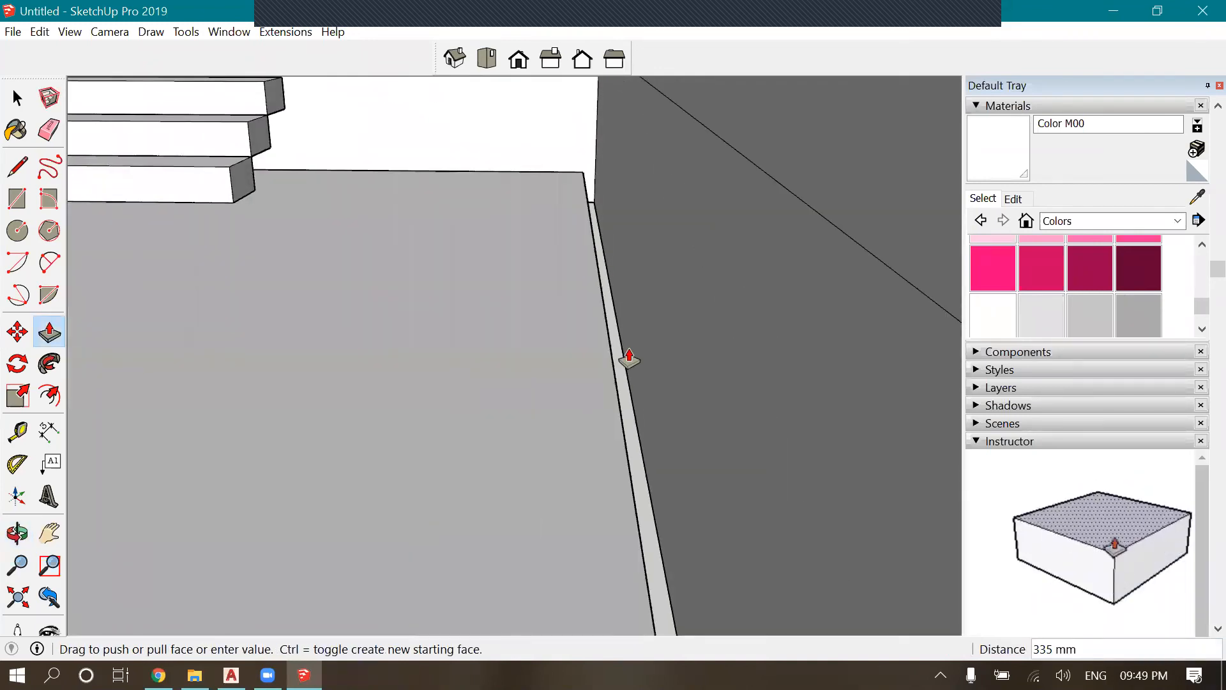
left_click(667, 363)
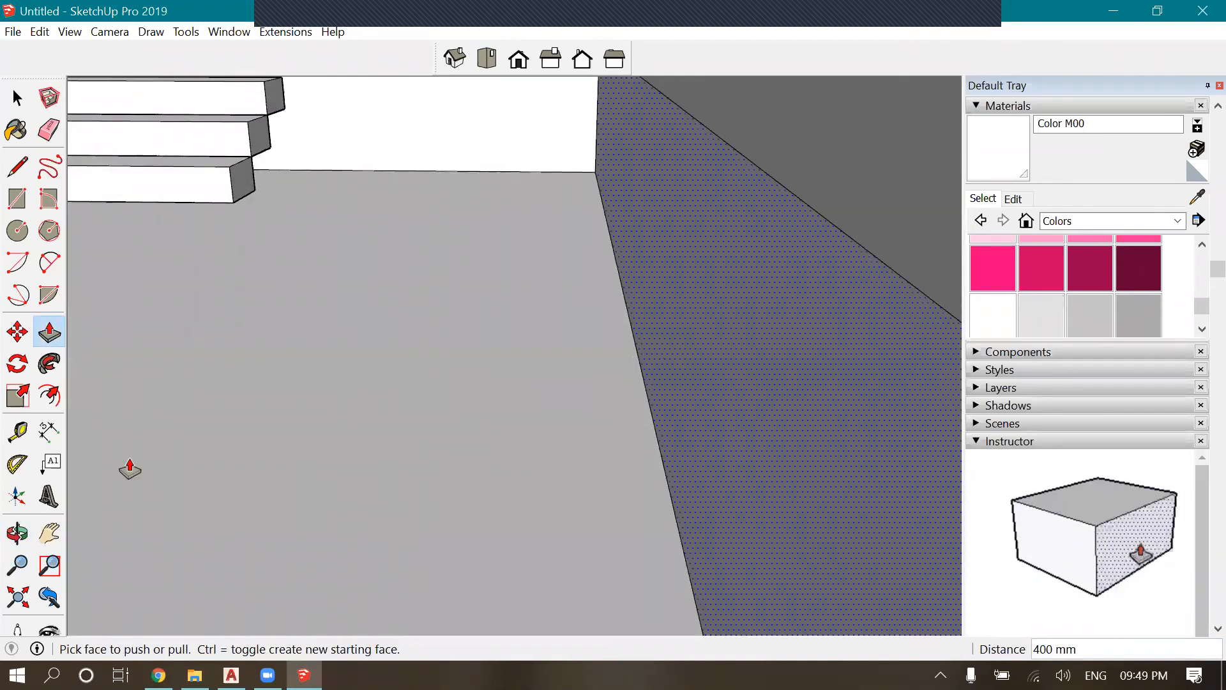
Inspect the whole building from outside, including both staircases, the outer walls and the entrance opening
left_click(18, 533)
left_click_drag(357, 383, 385, 401)
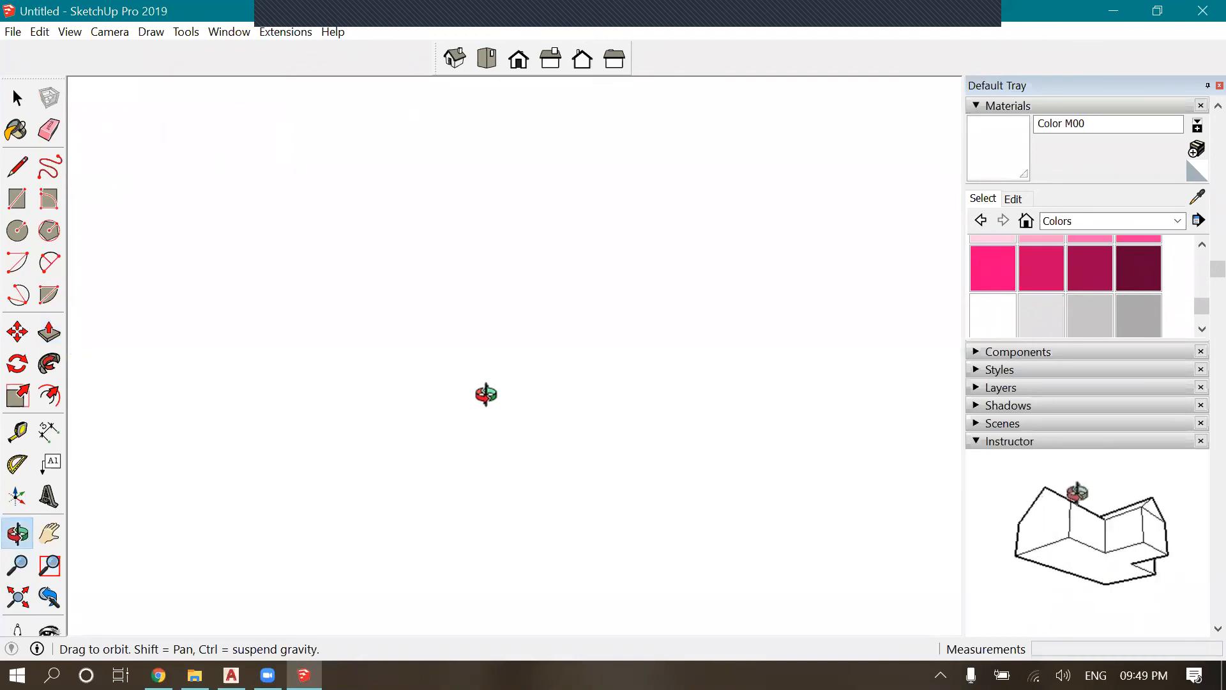
left_click_drag(495, 356, 256, 396)
left_click(17, 97)
scroll(142, 165, "down", 3)
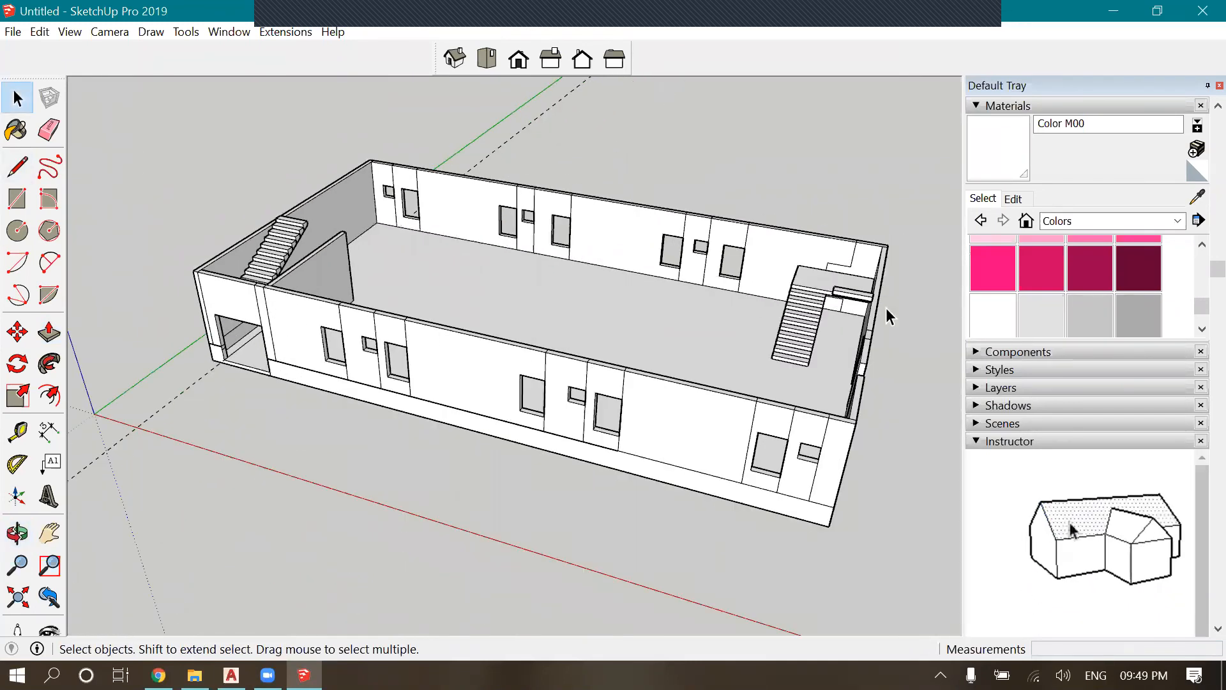
scroll(267, 235, "down", 1)
scroll(95, 238, "up", 3)
scroll(477, 250, "down", 4)
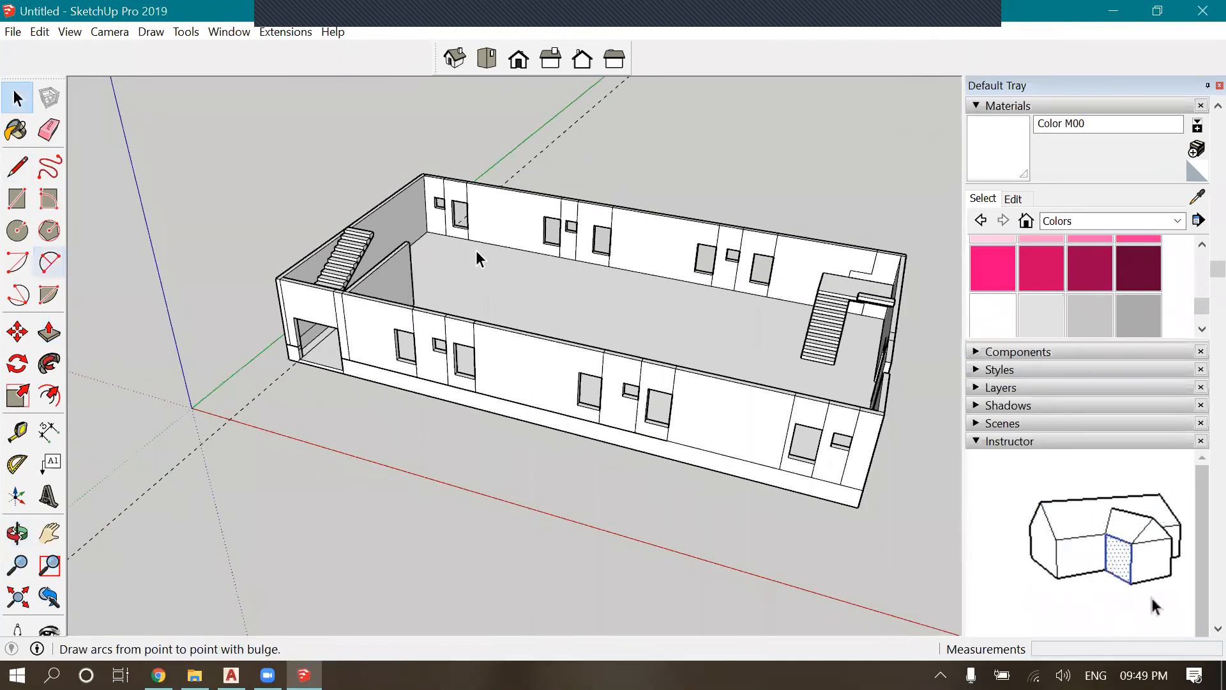
scroll(691, 424, "up", 2)
scroll(690, 425, "down", 3)
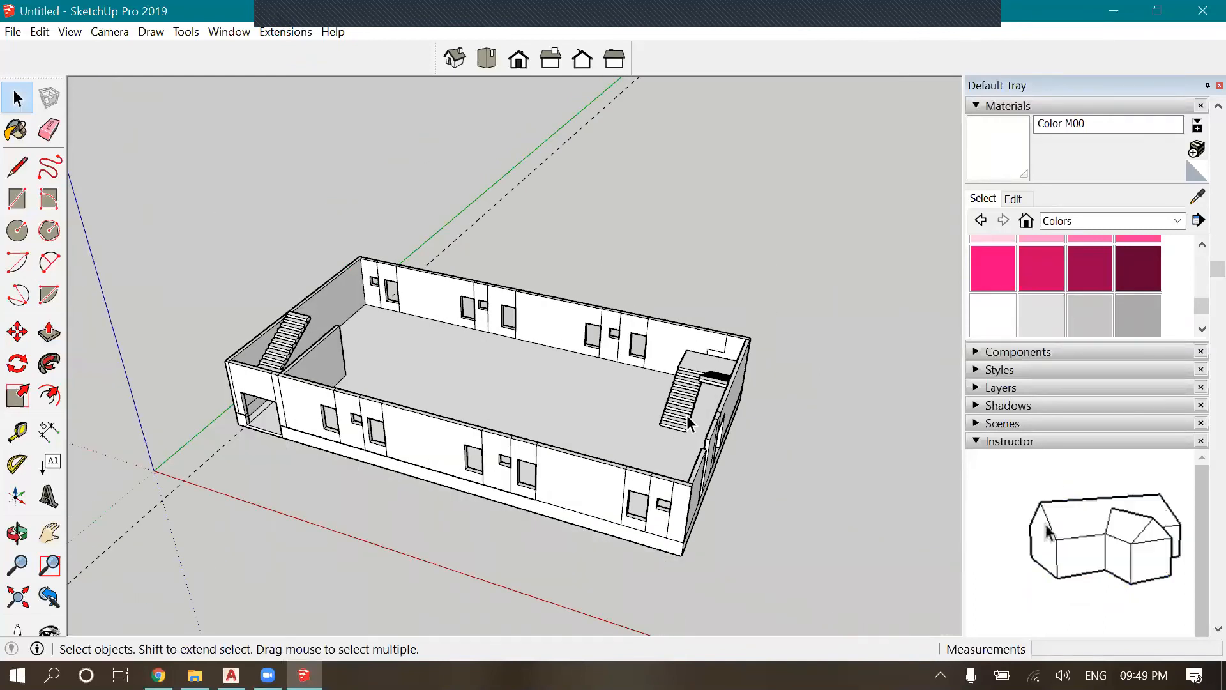
scroll(376, 412, "up", 2)
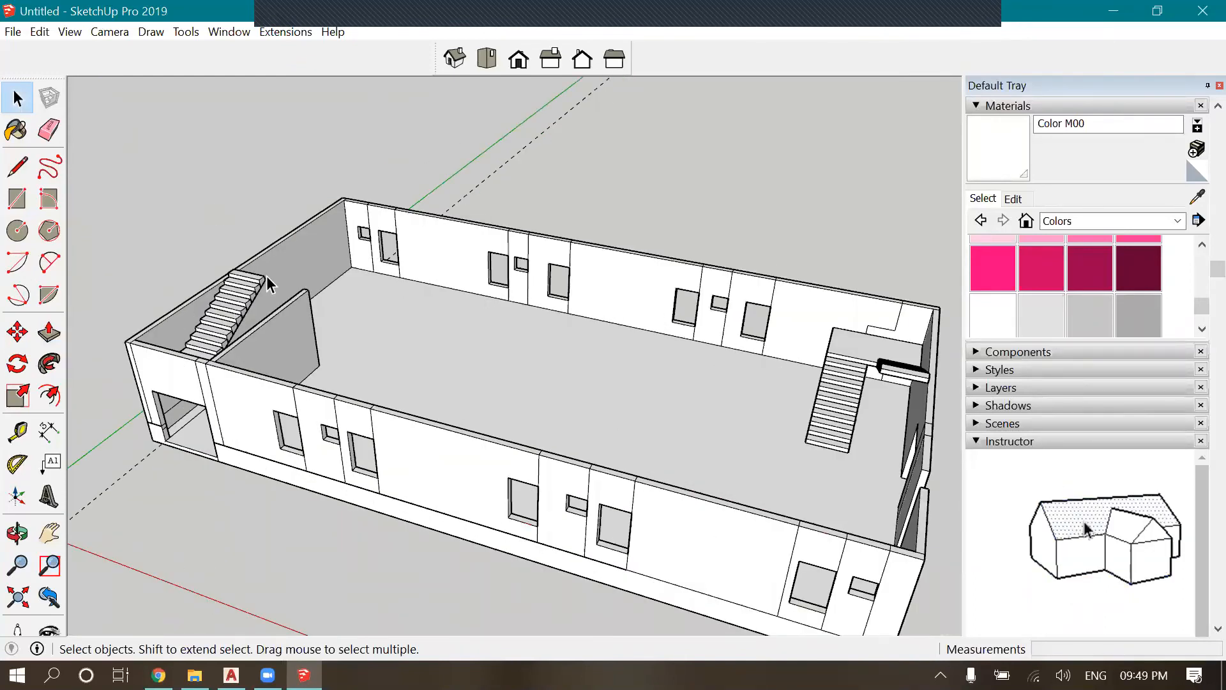
scroll(268, 284, "up", 2)
scroll(273, 226, "up", 1)
scroll(274, 226, "up", 1)
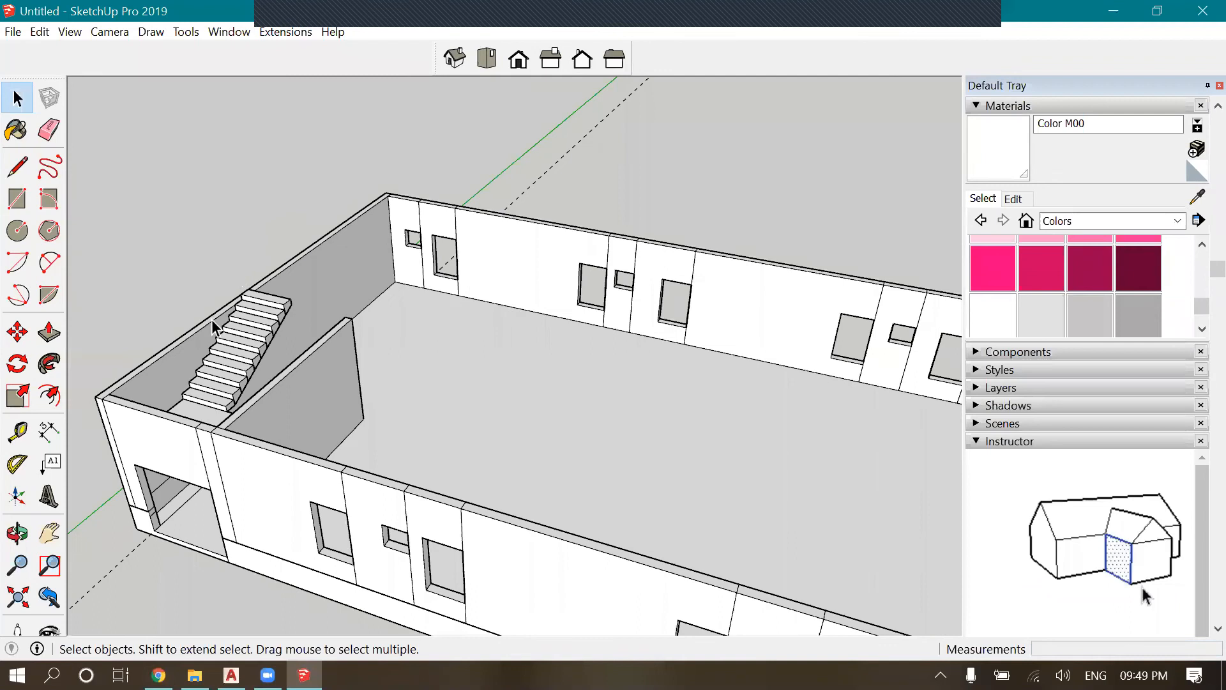
scroll(213, 324, "down", 3)
scroll(104, 262, "up", 3)
Try to copy the top edges of the two end walls to a spot beside the building
left_click(185, 275)
scroll(77, 230, "down", 1)
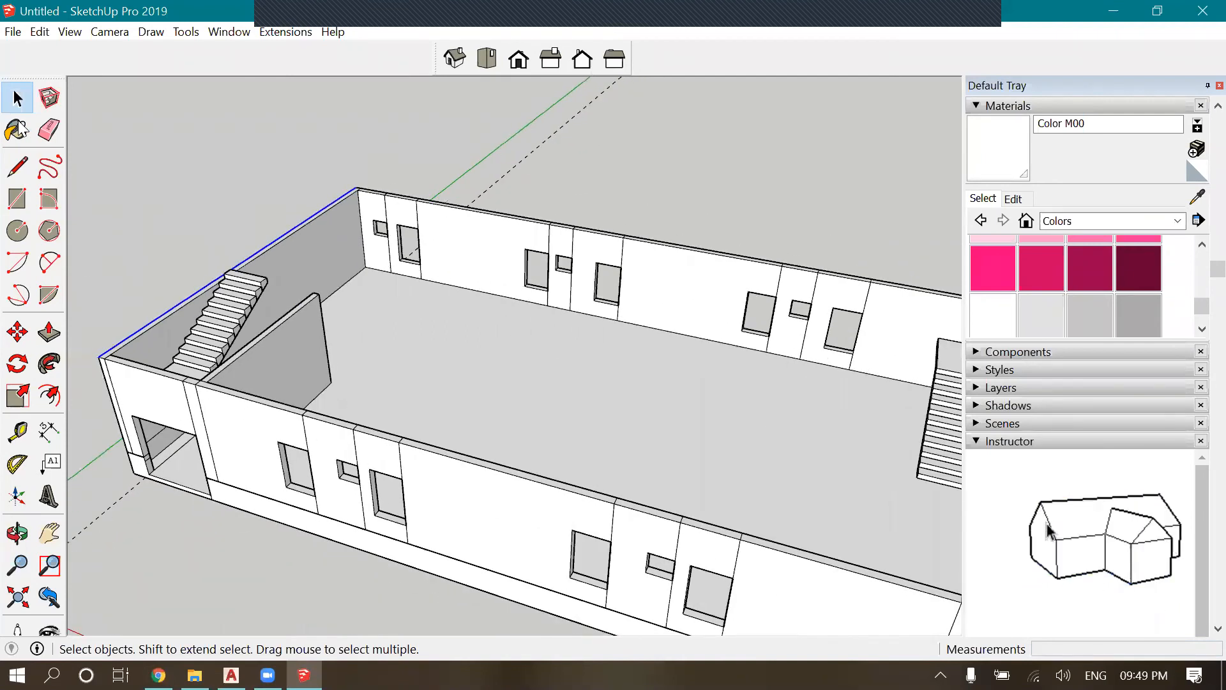
scroll(205, 227, "down", 3)
scroll(548, 521, "up", 6)
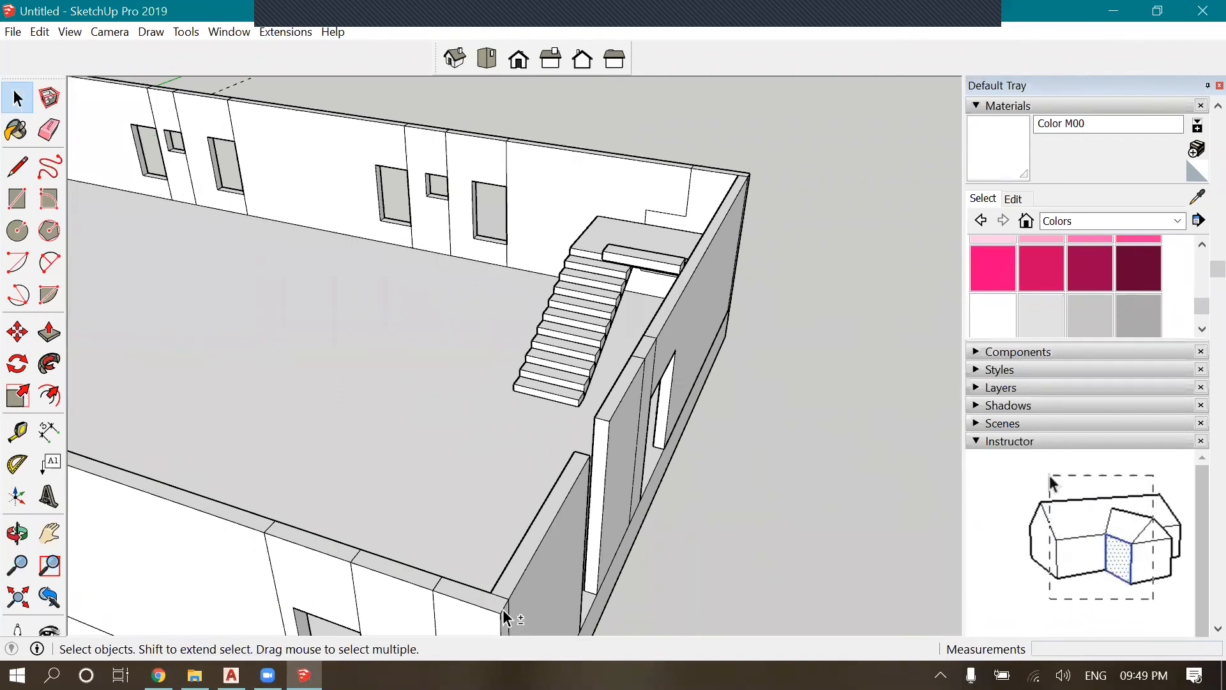
left_click(562, 498, "shift")
scroll(607, 429, "down", 4)
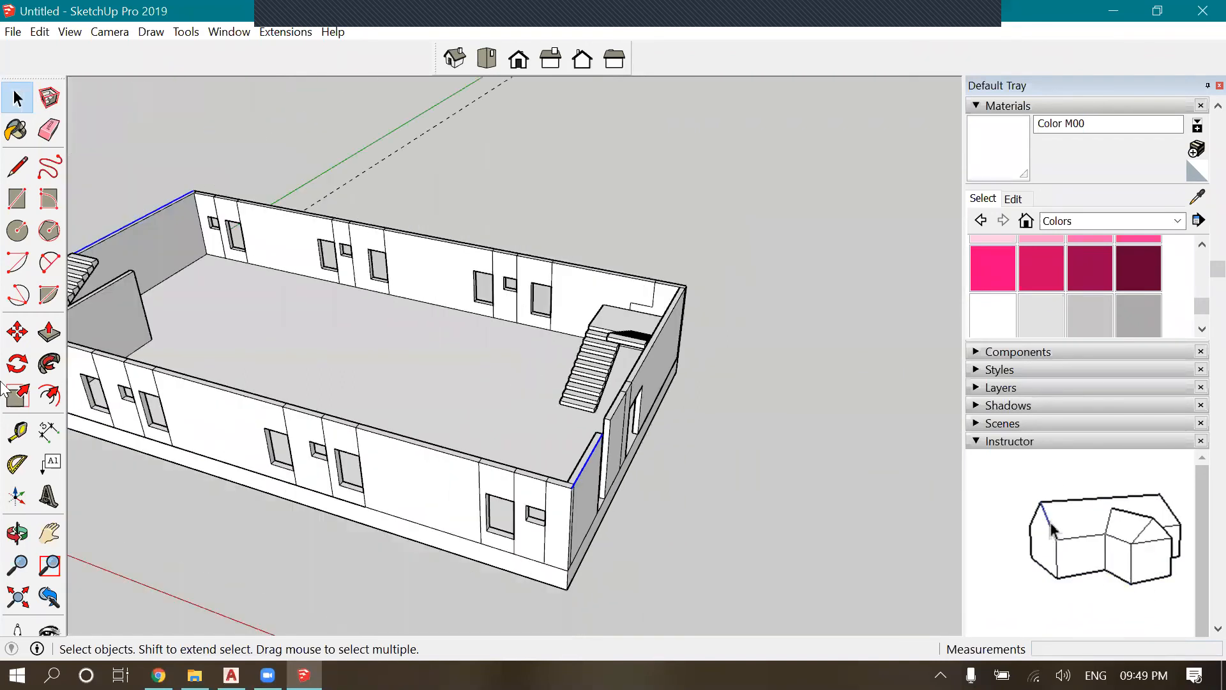
left_click(18, 332)
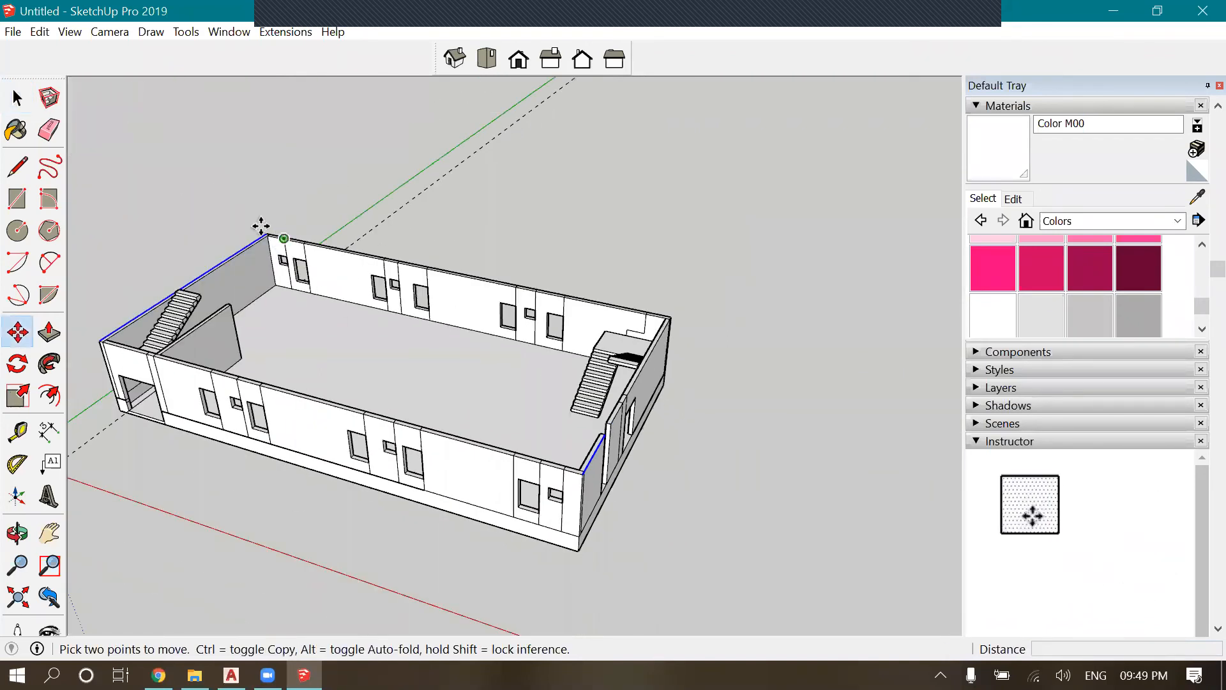
left_click(582, 473)
scroll(823, 556, "down", 5)
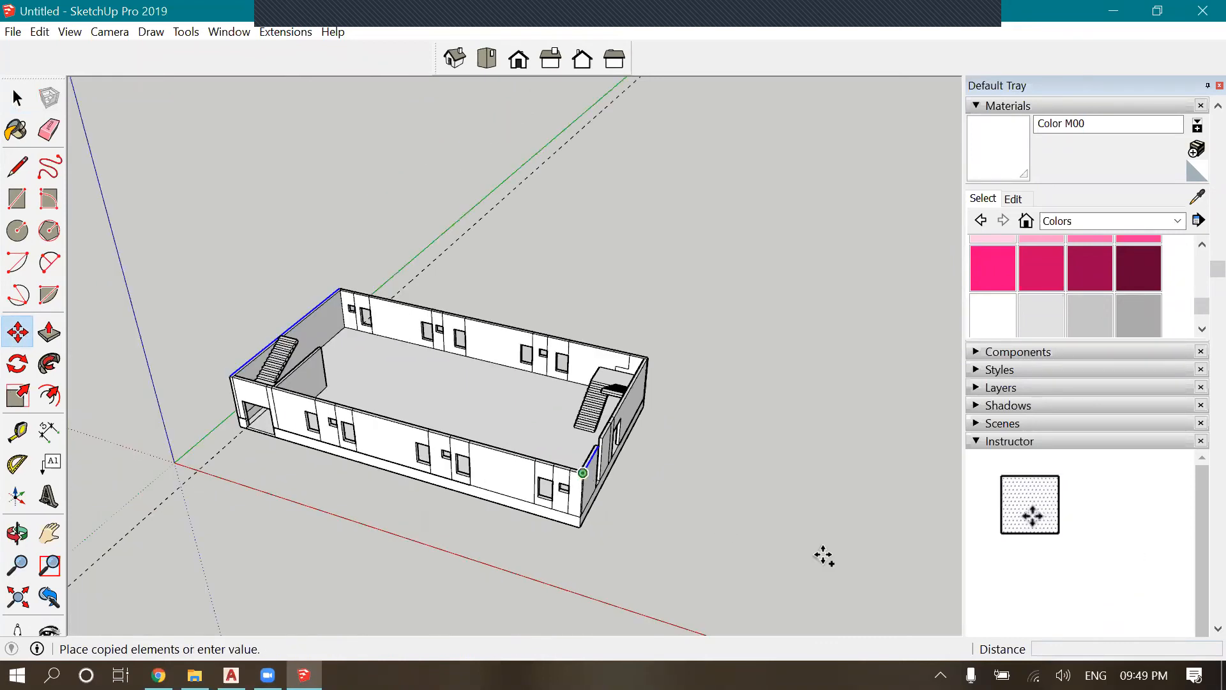
left_click(630, 387)
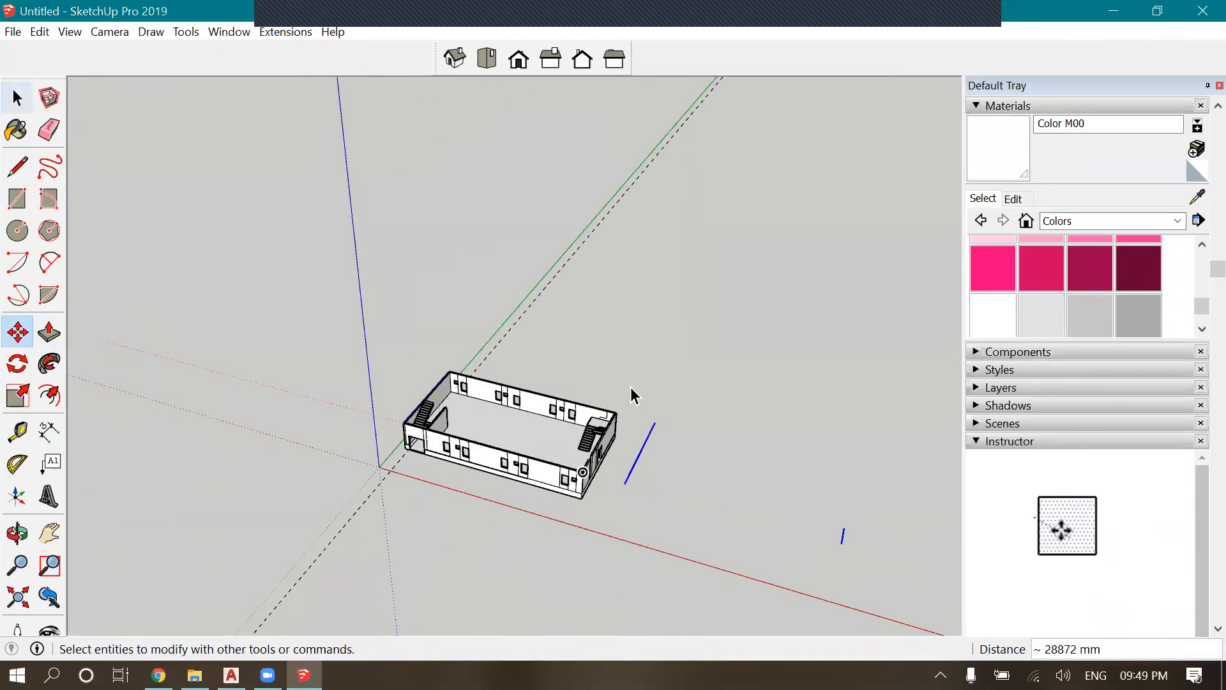
key("space")
scroll(524, 345, "up", 2)
scroll(677, 458, "up", 3)
scroll(677, 459, "up", 6)
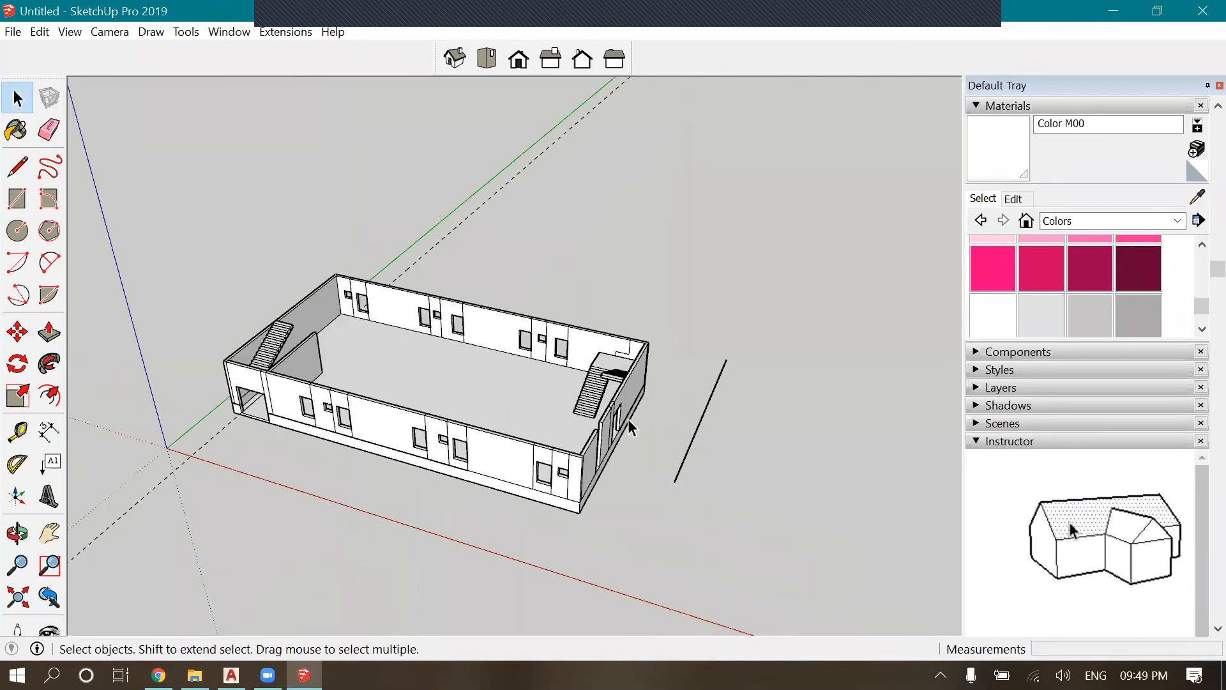
scroll(723, 451, "down", 2)
middle_click_drag(726, 472, 169, 270)
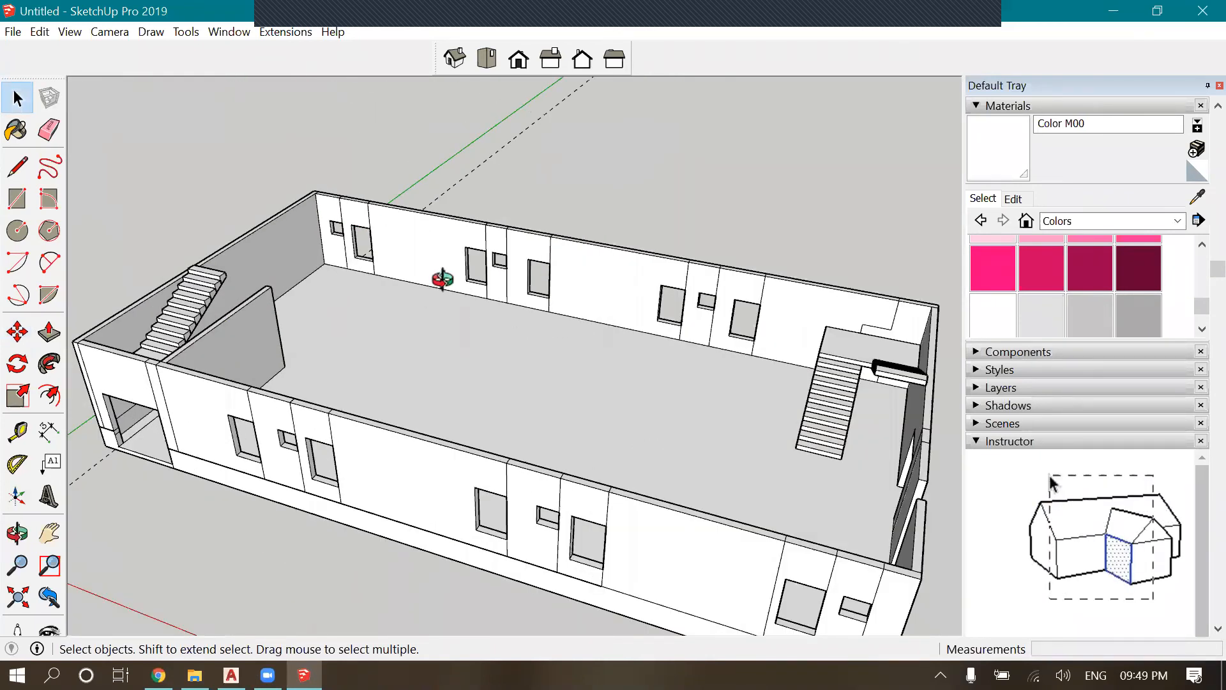
scroll(465, 405, "down", 5)
middle_click_drag(466, 404, 212, 176)
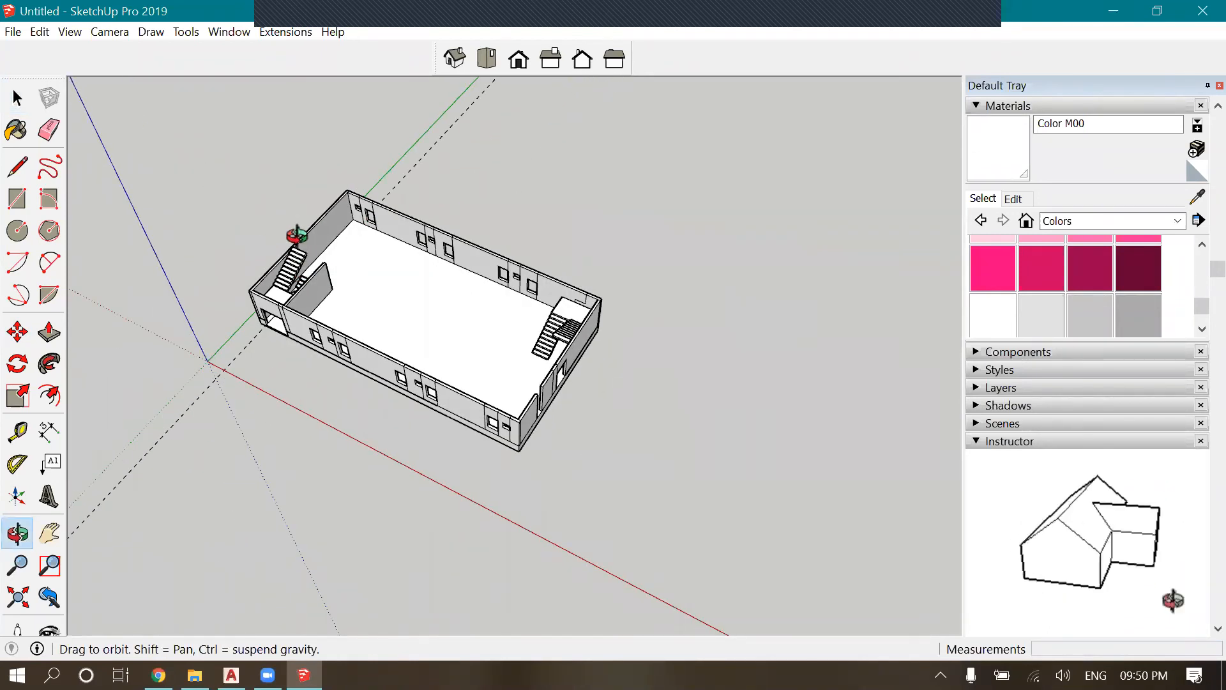
scroll(309, 246, "up", 3)
scroll(342, 254, "up", 4)
key("l")
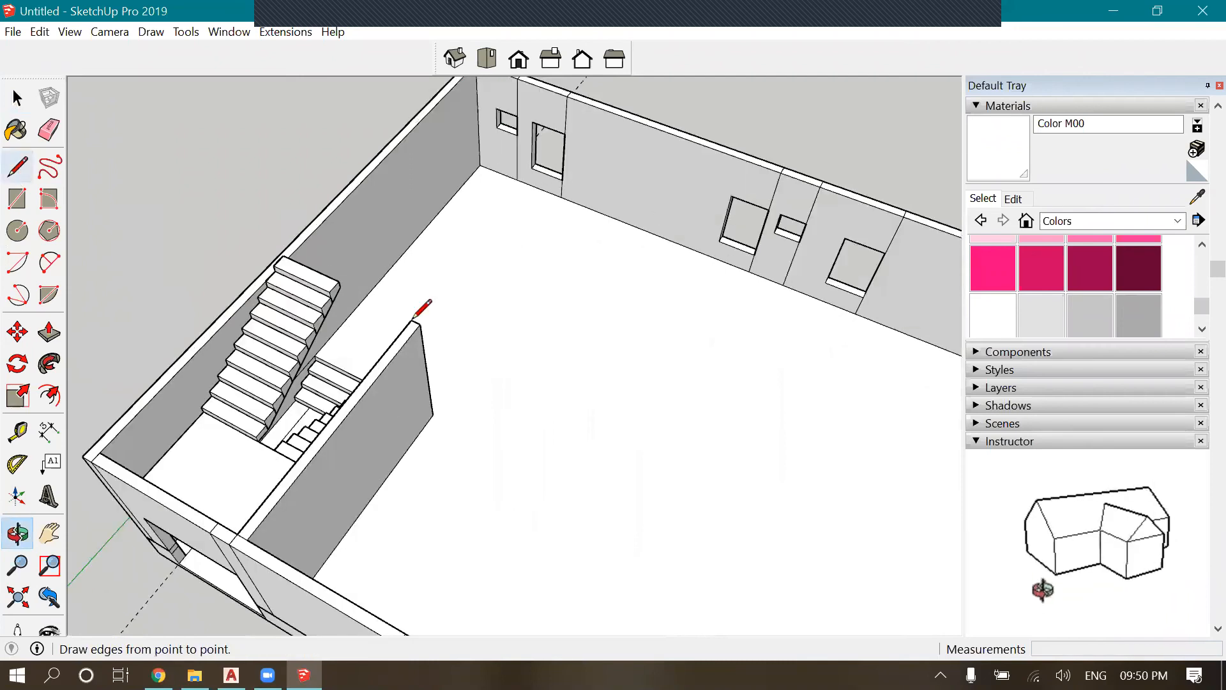
scroll(424, 306, "up", 2)
scroll(418, 323, "up", 1)
left_click(413, 324)
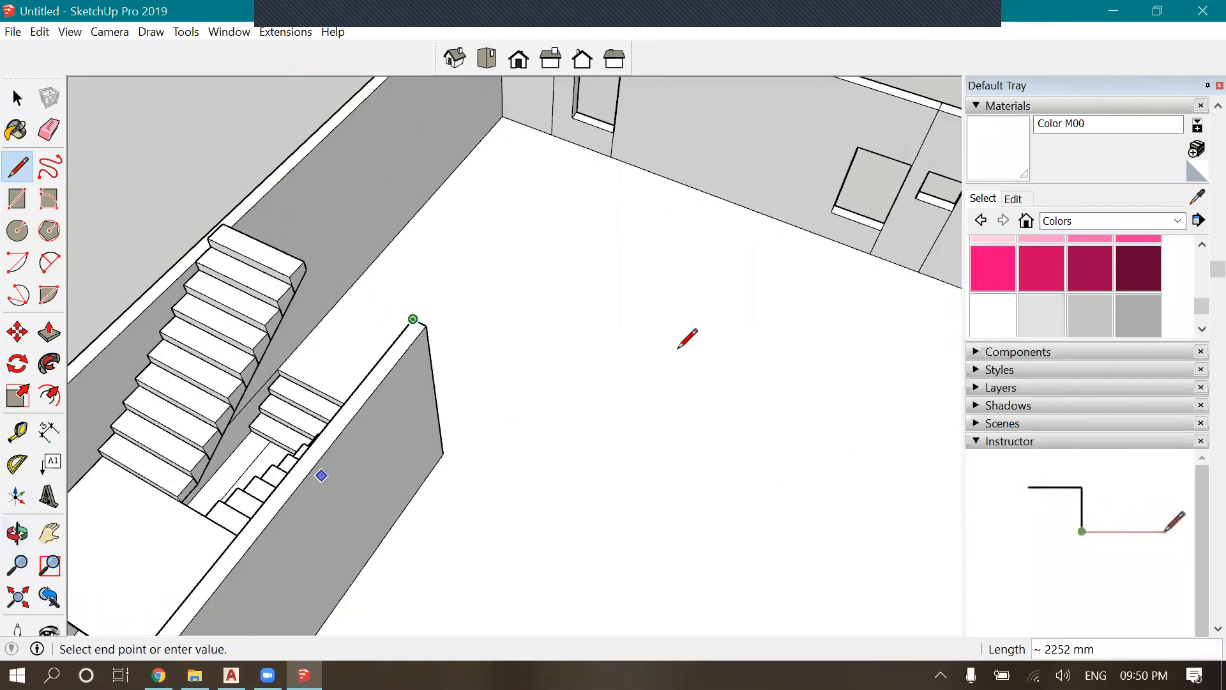
key("Escape")
Draw an edge about 2940 mm long from the stair partition's top end corner across to the side wall, capping the stairwell
scroll(626, 415, "down", 3)
middle_click_drag(146, 527, 201, 329)
middle_click_drag(241, 364, 246, 329)
scroll(255, 338, "up", 2)
left_click(252, 342)
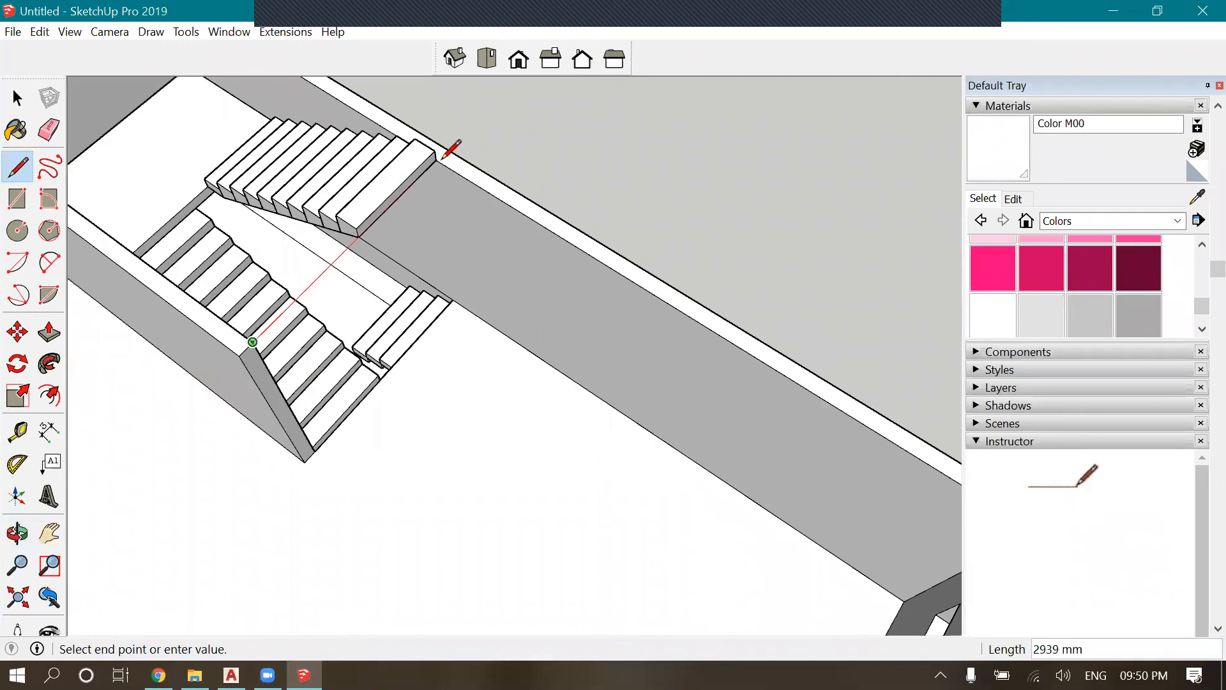
left_click(445, 154)
scroll(523, 159, "down", 2)
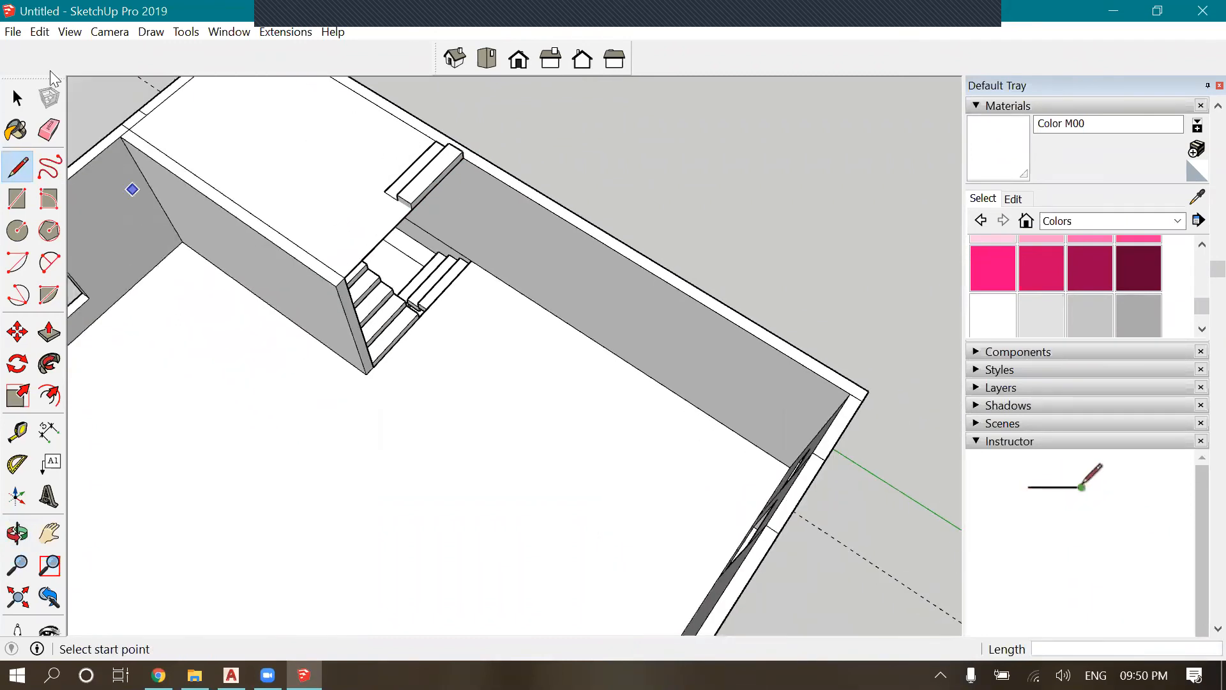
Delete the face covering the stairwell so the staircase is open from above
key("space")
key("Delete")
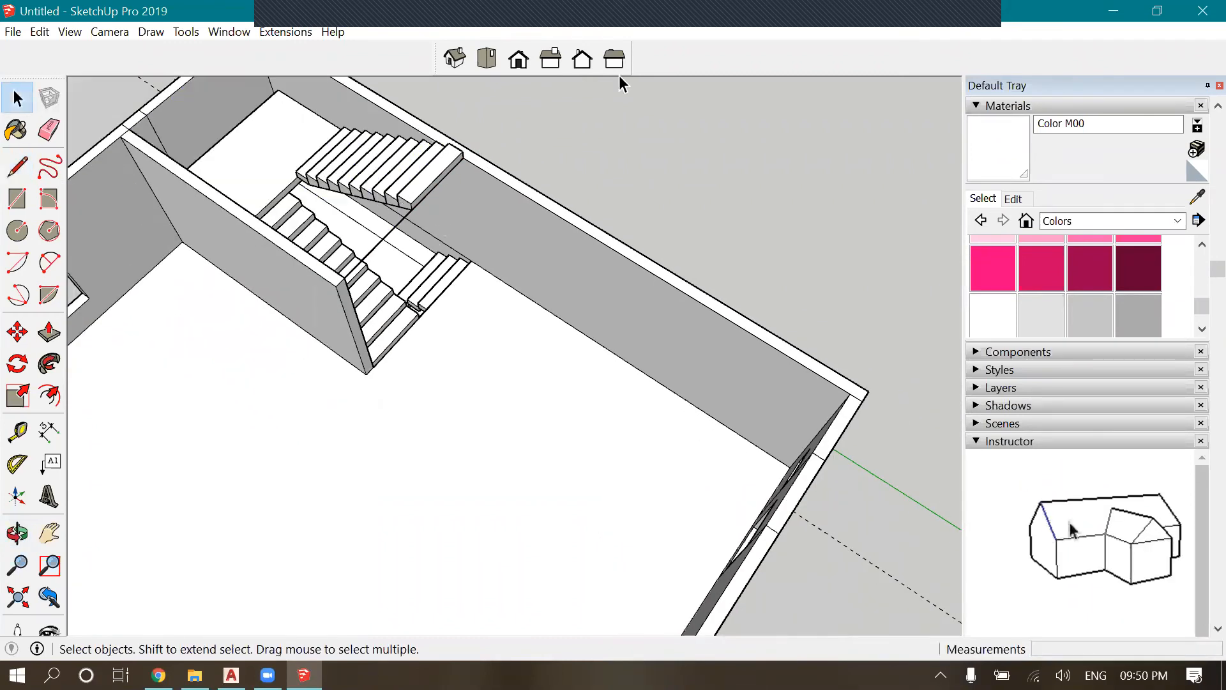
scroll(668, 79, "down", 3)
key("shift+z")
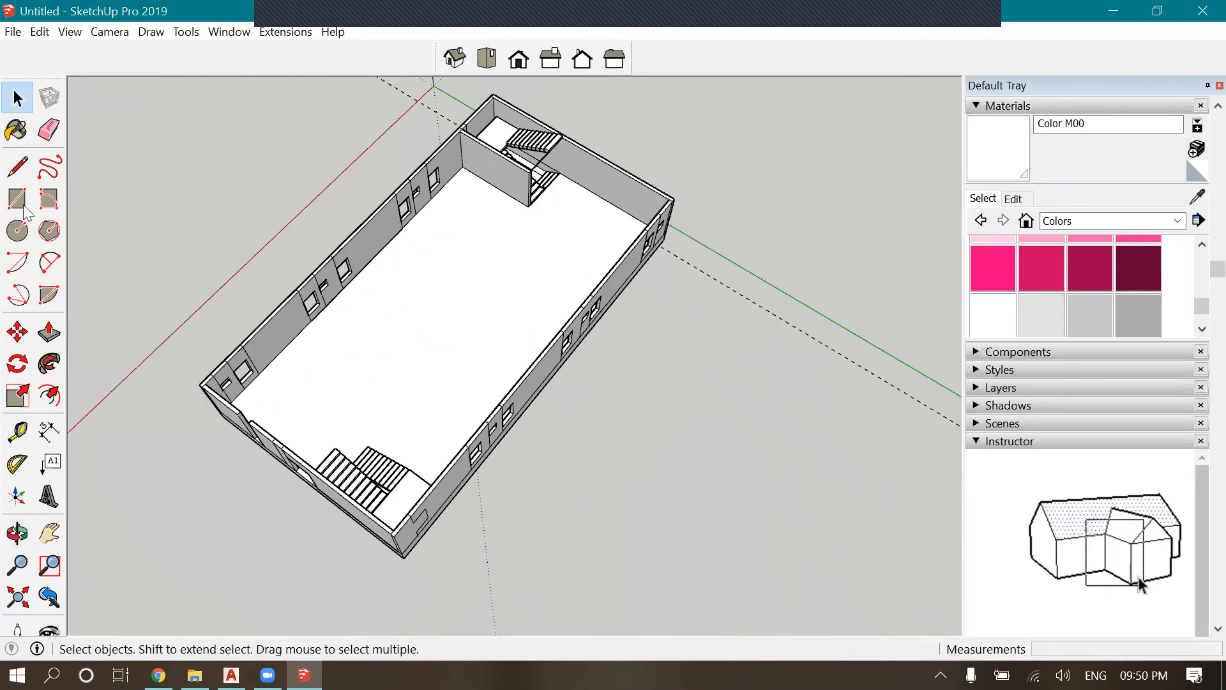
At the other staircase, draw an edge about 3607 mm long from the top step's lower corner at the end wall, out across the lower flight
left_click(17, 167)
scroll(313, 463, "up", 5)
middle_click_drag(164, 473, 622, 370)
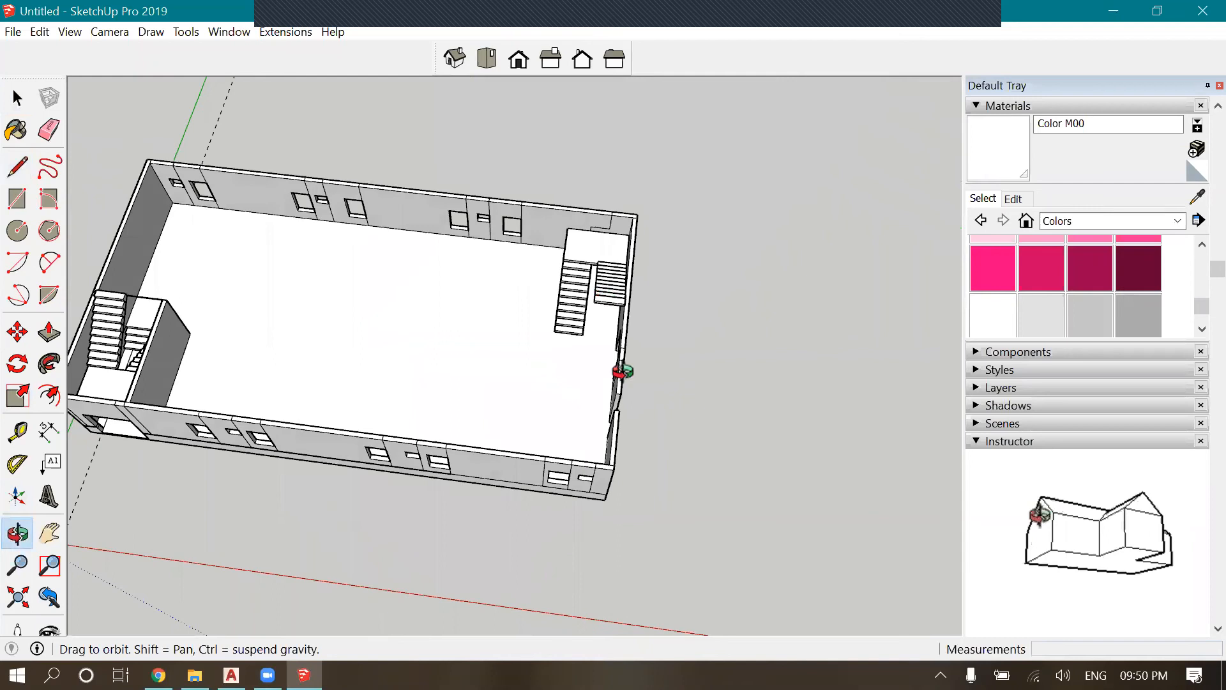
scroll(661, 396, "up", 6)
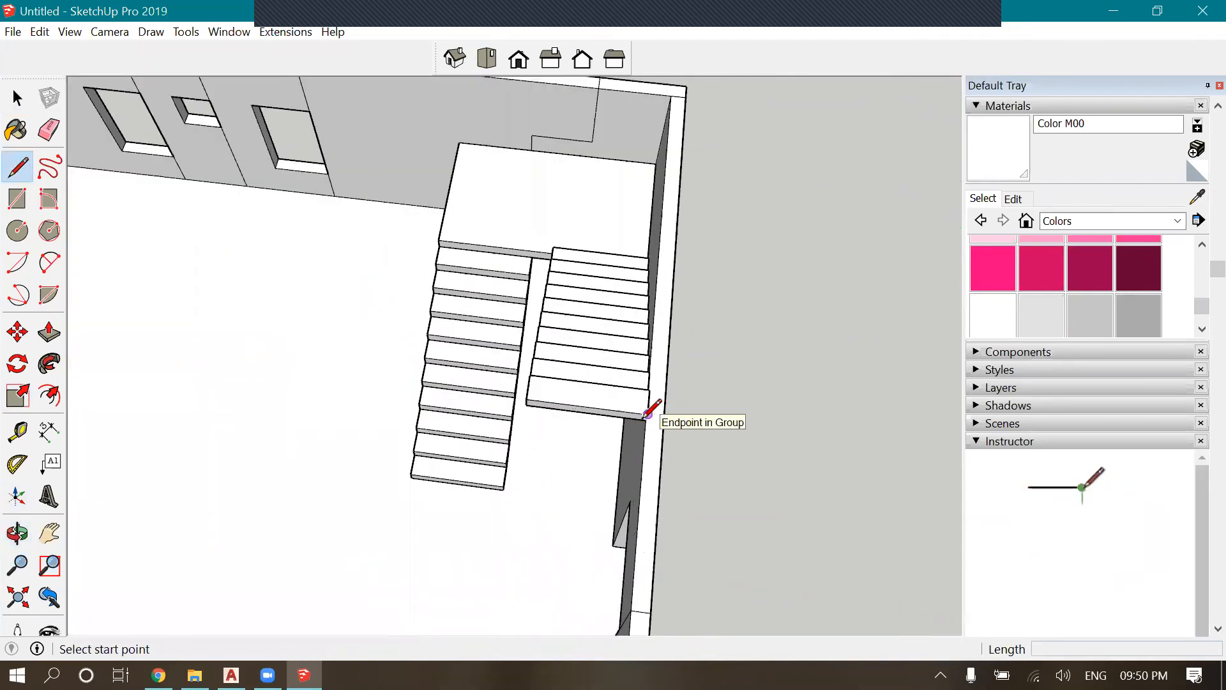
scroll(639, 415, "up", 4)
left_click(744, 356)
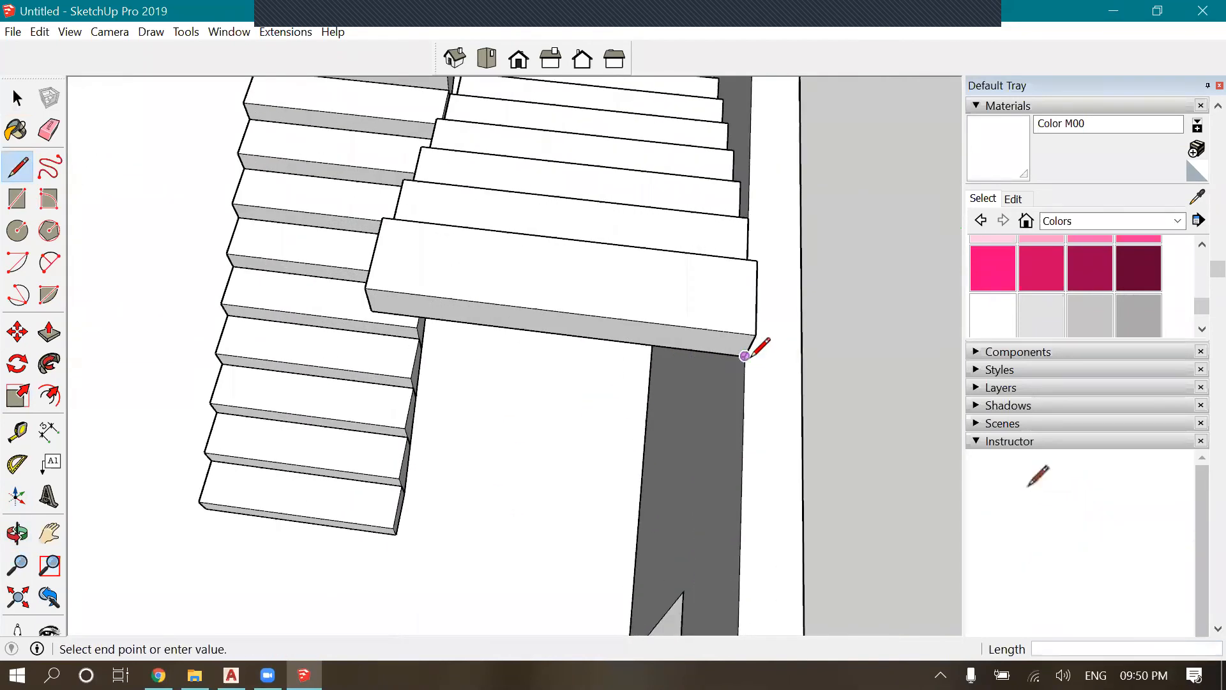
scroll(745, 355, "down", 4)
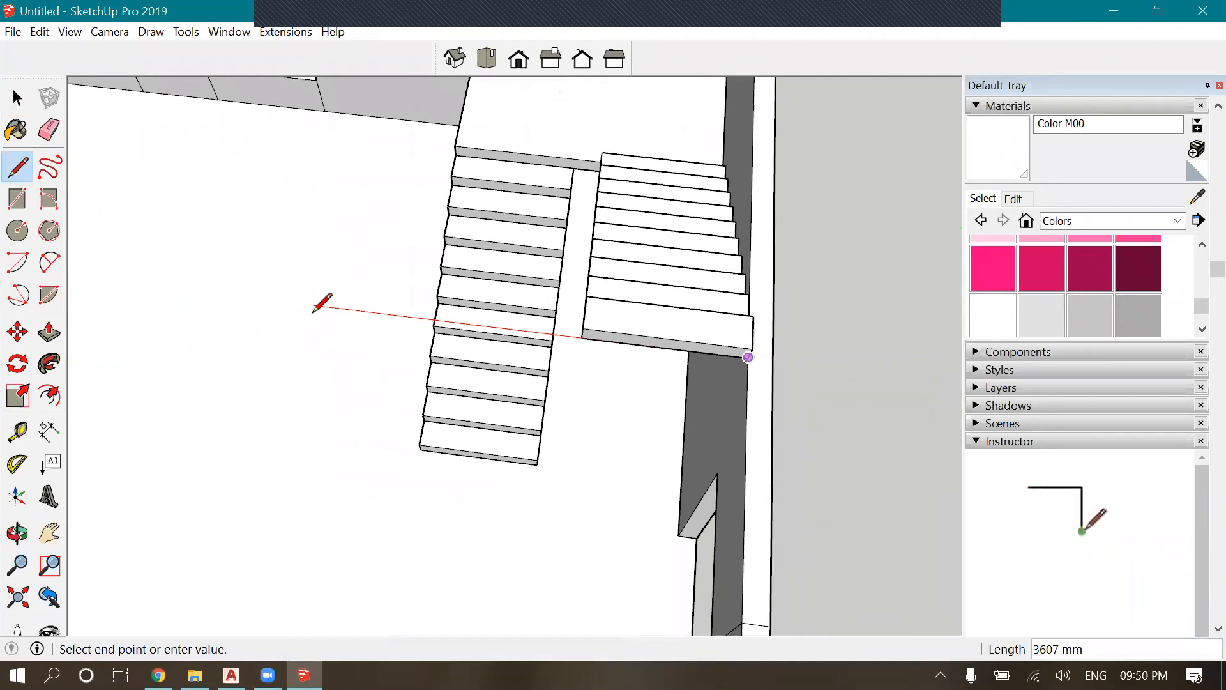
left_click(322, 303)
key("Escape")
scroll(529, 410, "down", 4)
scroll(624, 430, "up", 6)
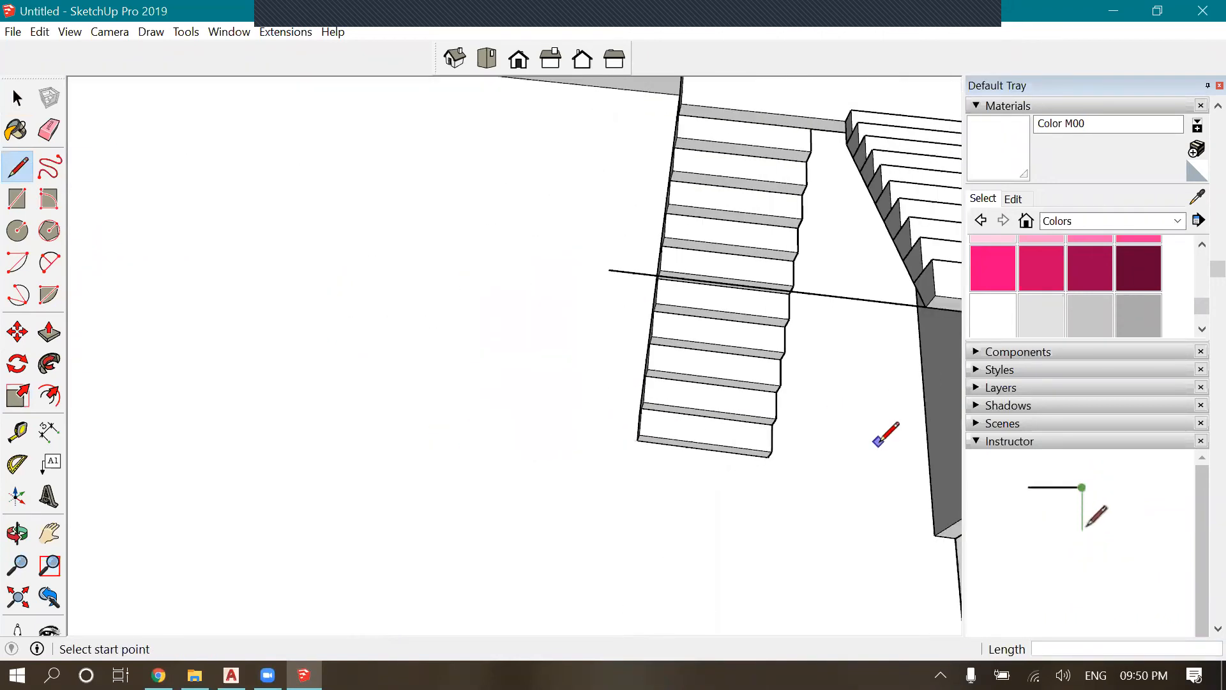
Draw a vertical edge 3040 mm long from the bottom step's outer corner to the new edge, and continue it to the side wall's top
scroll(879, 438, "down", 5)
mouse_move(879, 438)
middle_mouse_down()
mouse_move(561, 304)
mouse_move(394, 487)
mouse_move(638, 290)
mouse_move(619, 306)
mouse_move(591, 399)
mouse_move(560, 385)
middle_mouse_up()
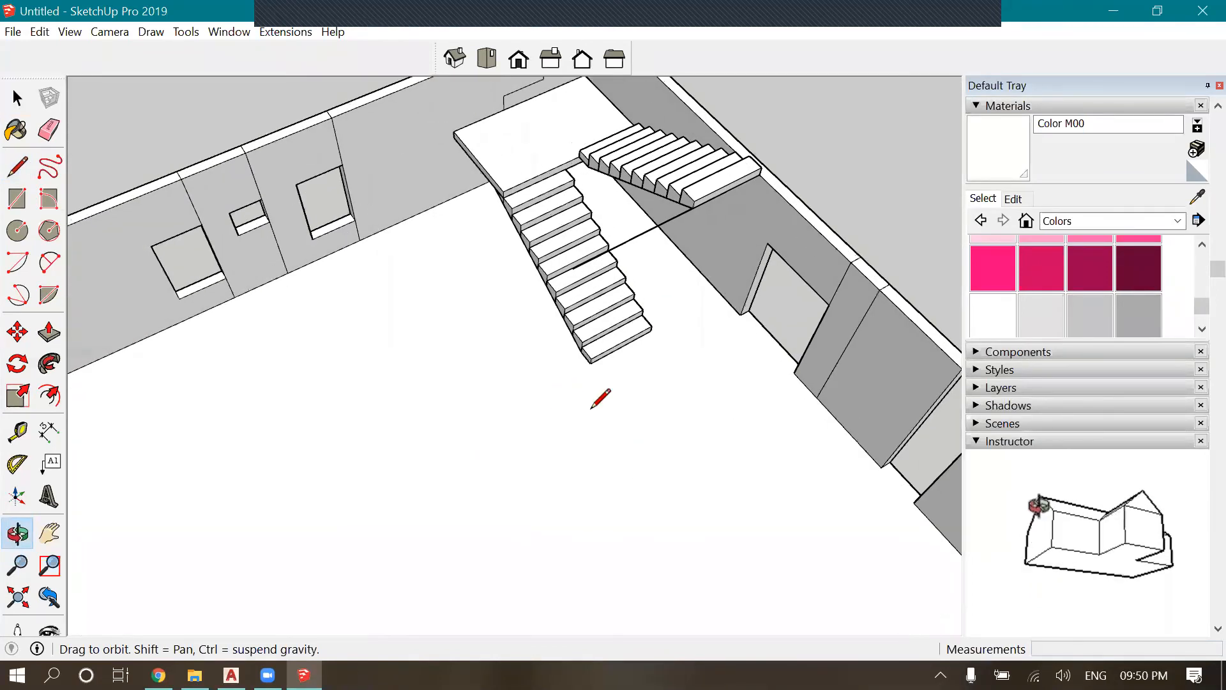
scroll(591, 406, "up", 2)
left_click(592, 418)
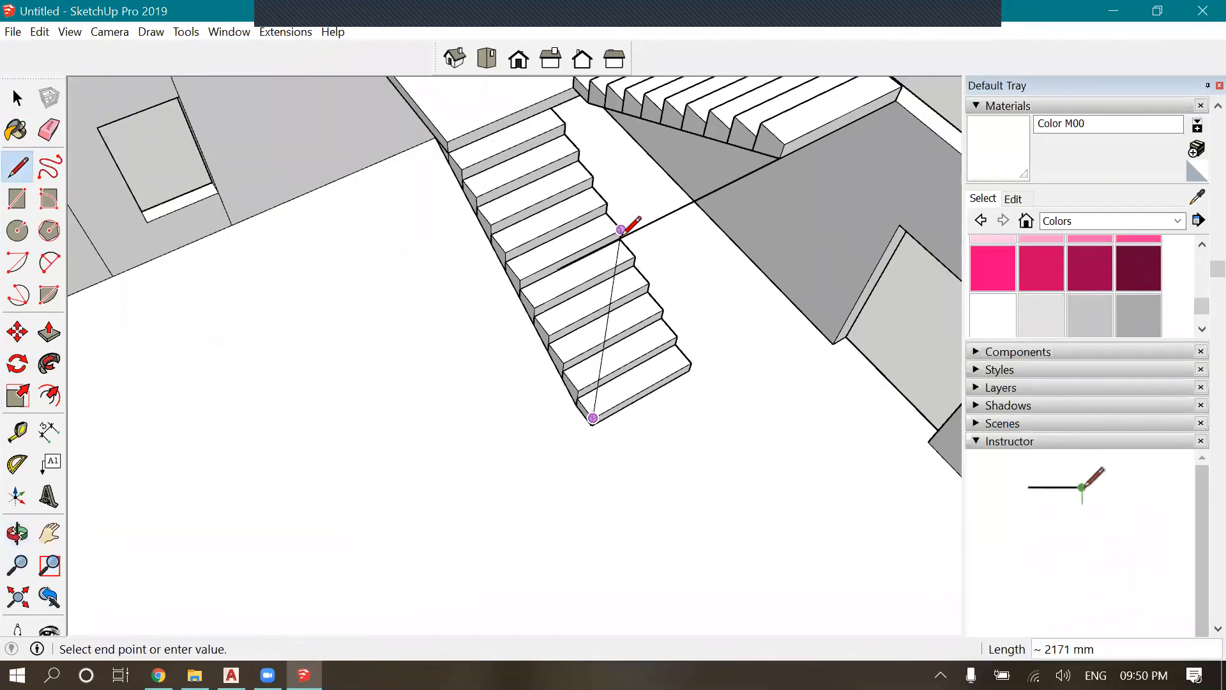
left_click(17, 533)
left_click_drag(424, 539, 405, 300)
key("l")
scroll(411, 290, "up", 3)
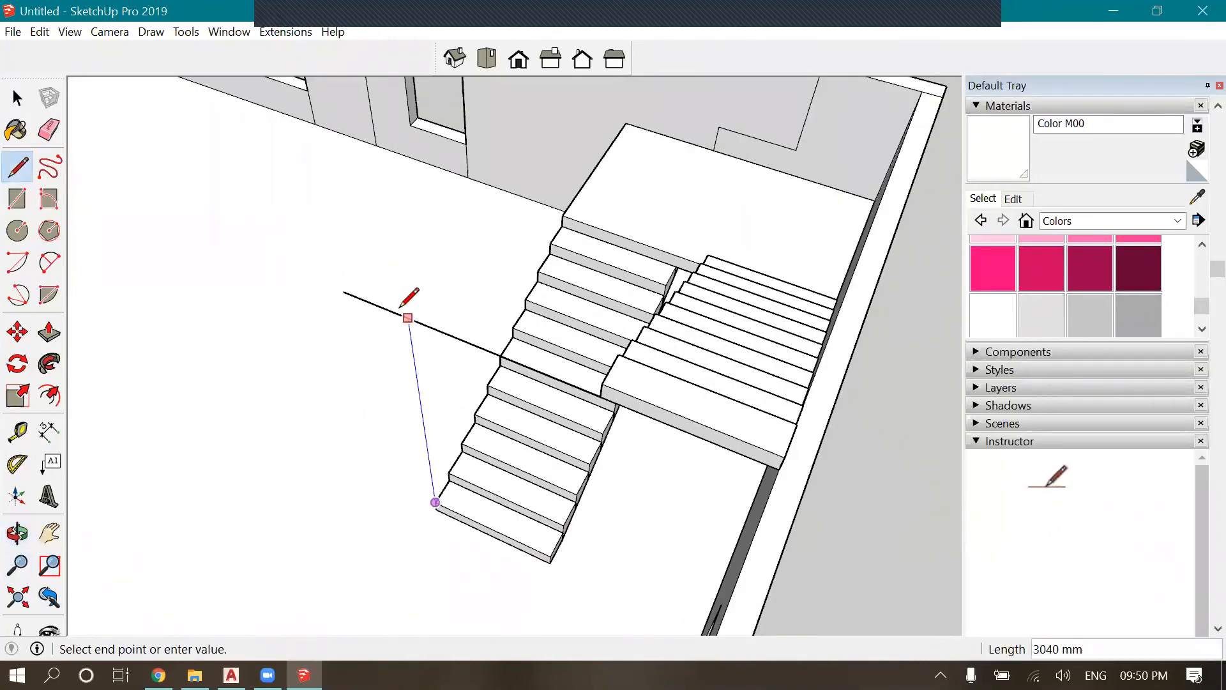
scroll(409, 313, "down", 5)
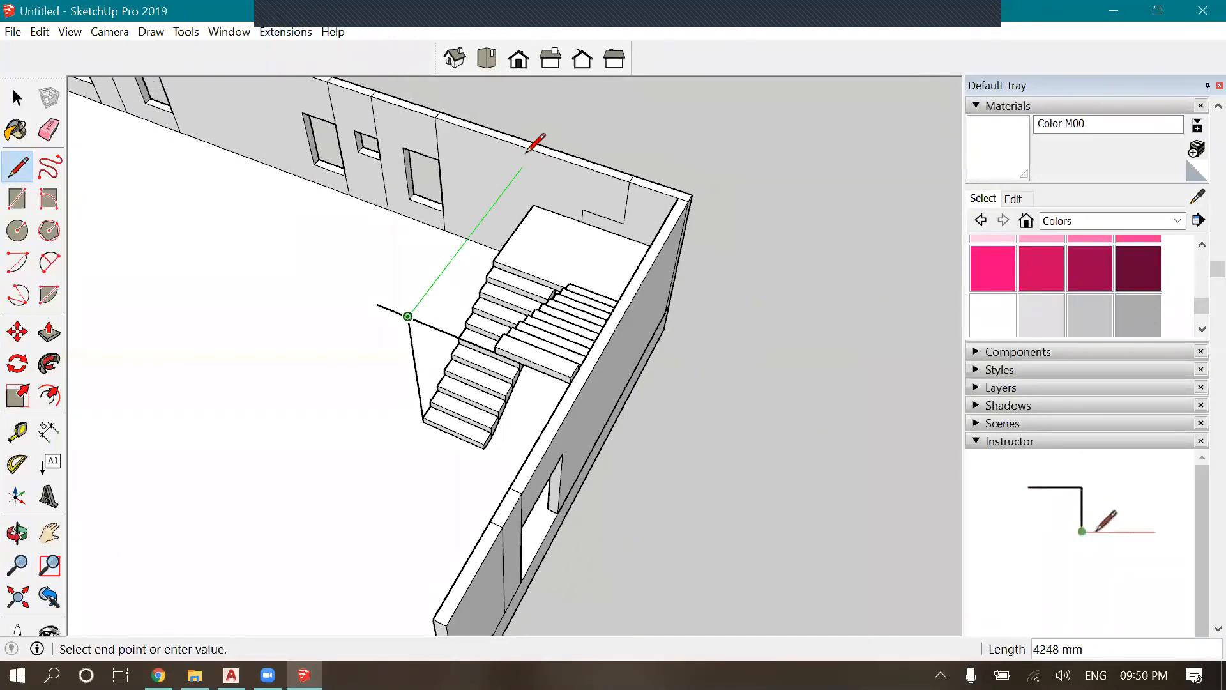
left_click(534, 151)
scroll(728, 280, "down", 6)
key("space")
left_click(631, 301)
scroll(632, 301, "down", 3)
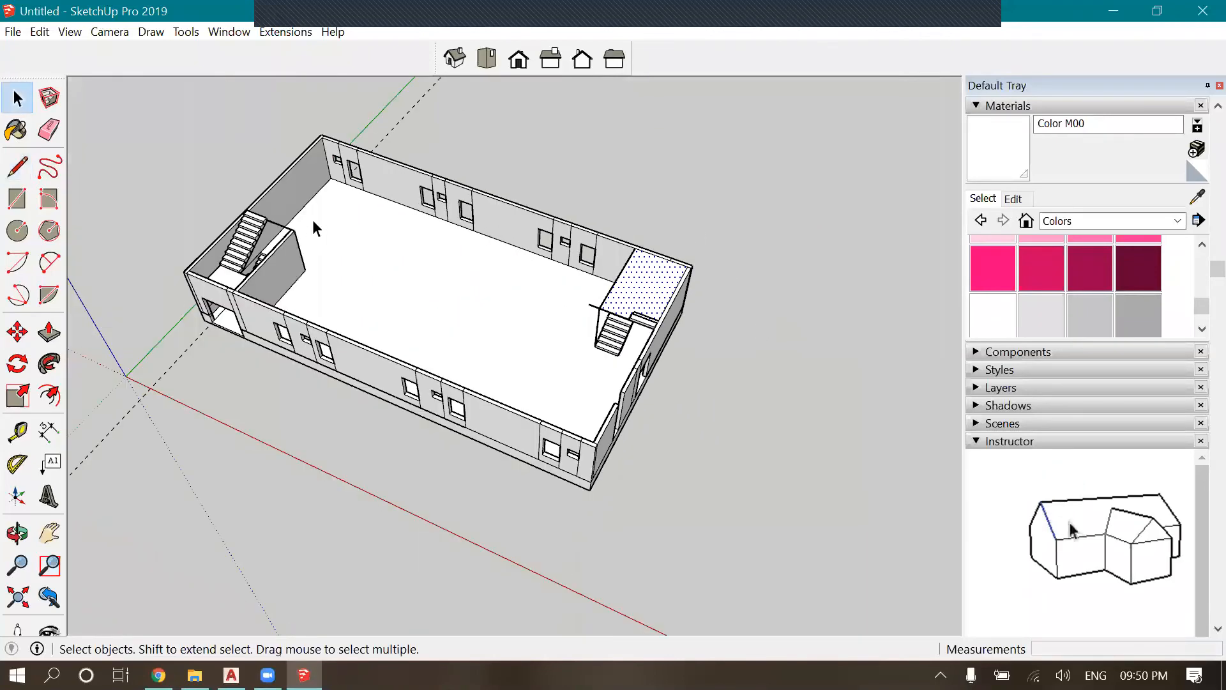
scroll(313, 221, "up", 2)
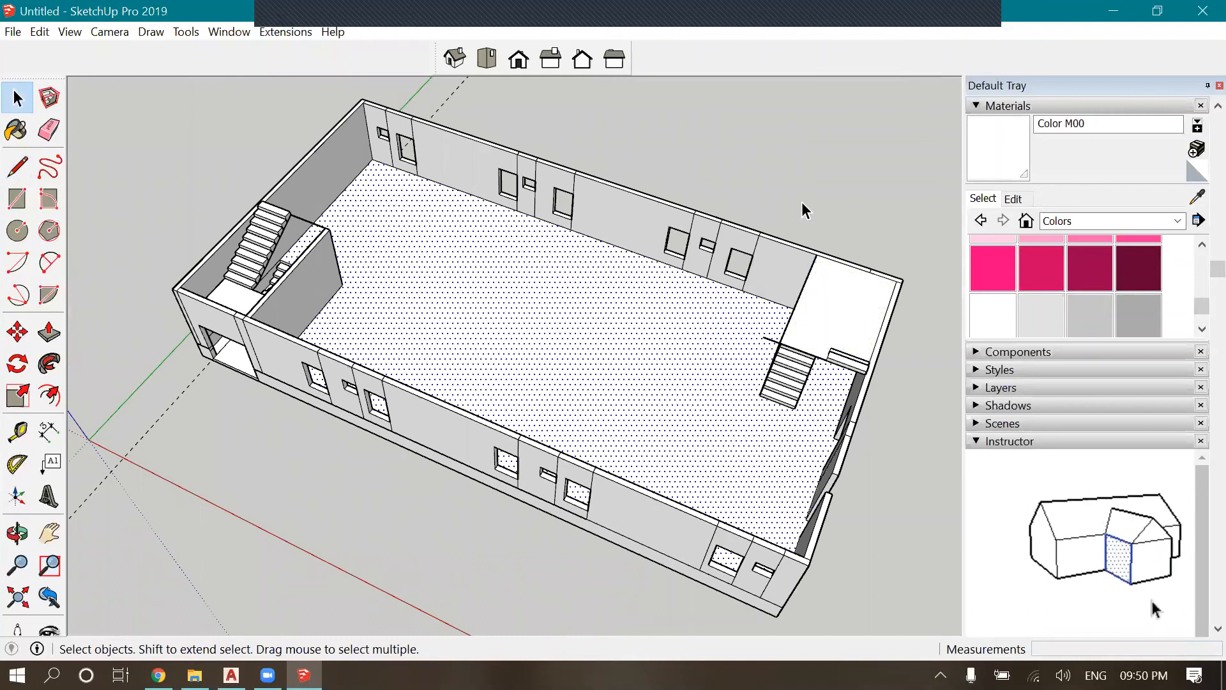
key("Escape")
scroll(369, 154, "down", 2)
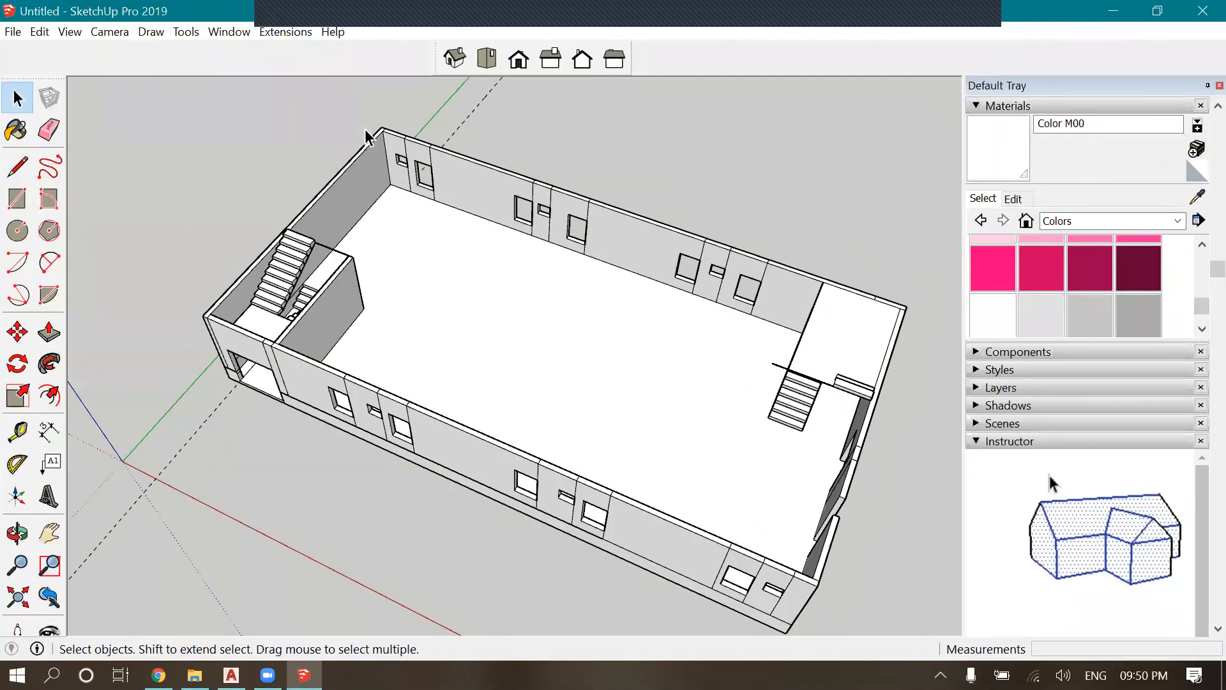
Select the outer top edges of the two end walls
scroll(369, 154, "up", 4)
left_click_drag(193, 88, 779, 488)
scroll(811, 607, "down", 2)
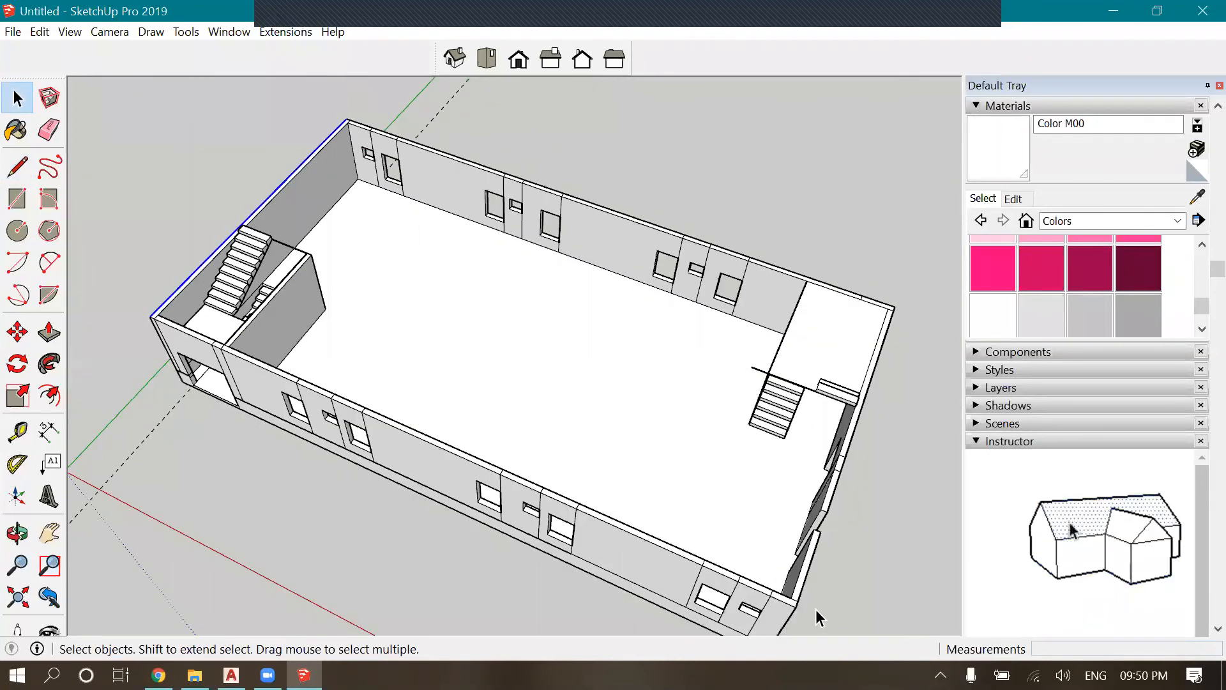
scroll(814, 609, "up", 5)
left_click(808, 599, "shift")
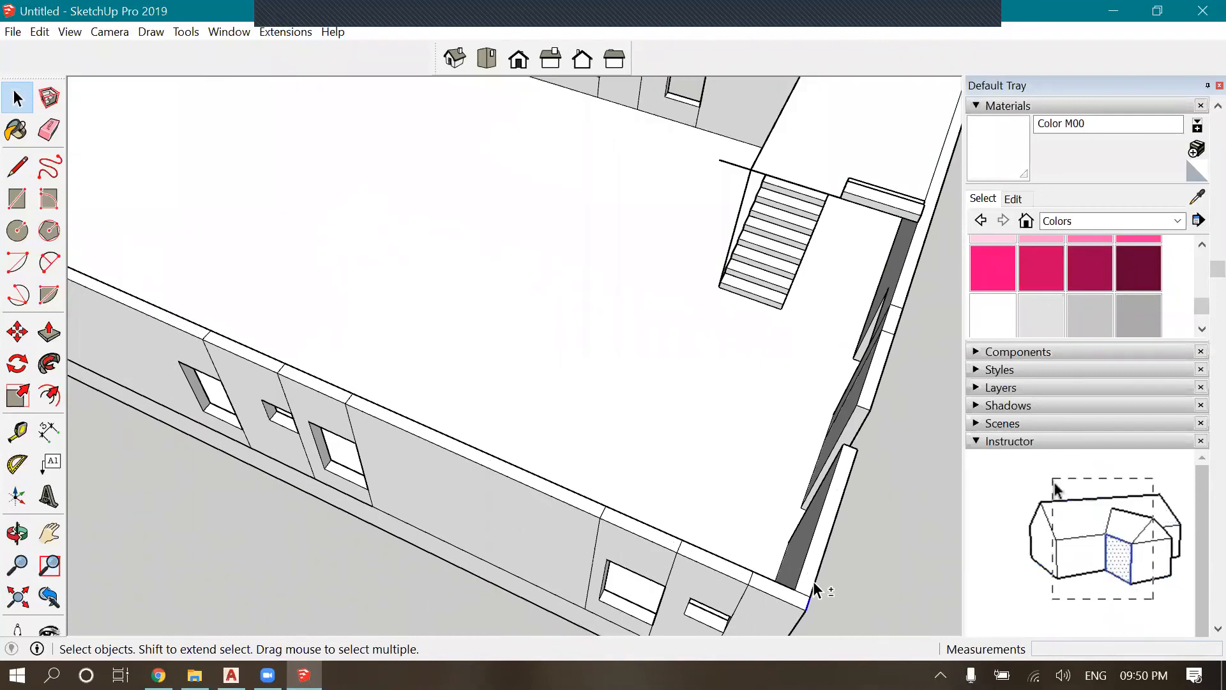
scroll(603, 583, "down", 2)
scroll(707, 301, "up", 4)
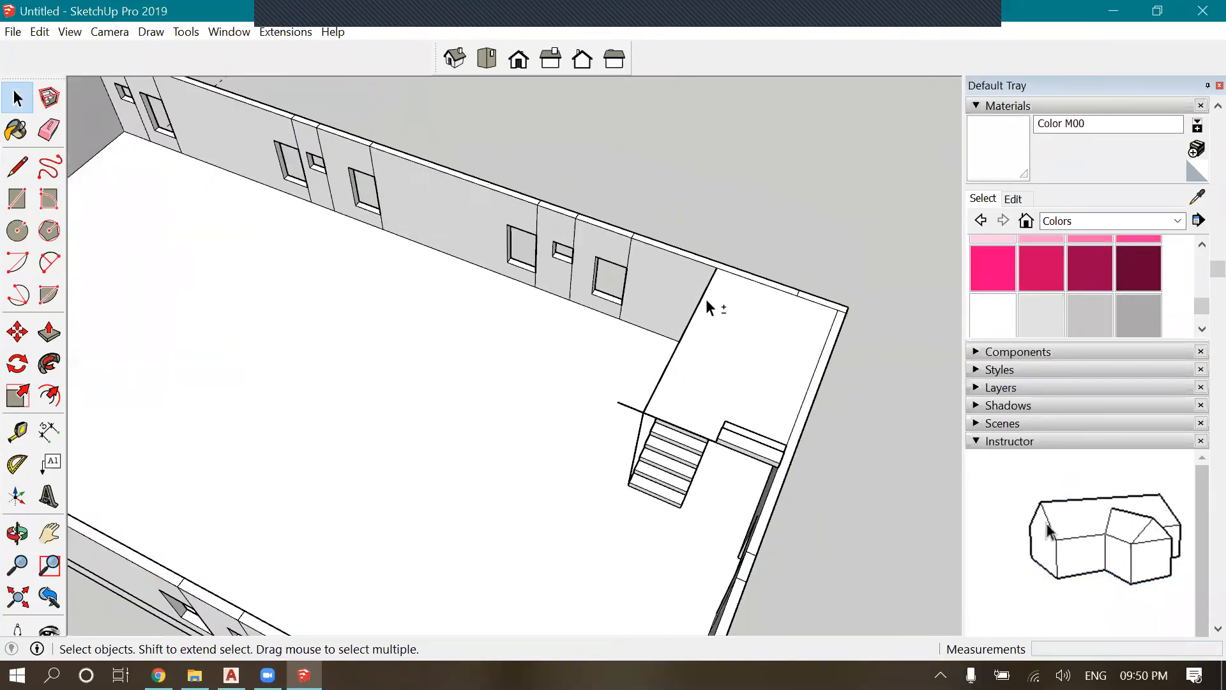
Add the boundary edges of the new face over the far staircase to the selection
scroll(702, 364, "up", 1)
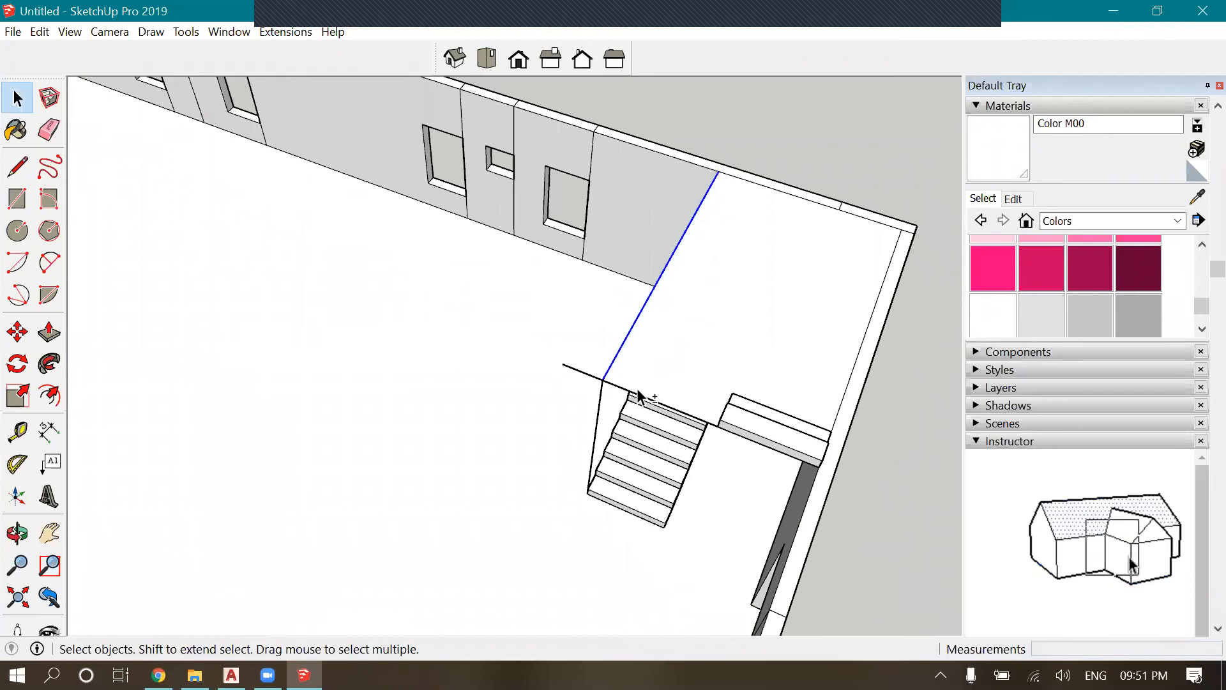
scroll(589, 380, "up", 3)
scroll(588, 376, "down", 3)
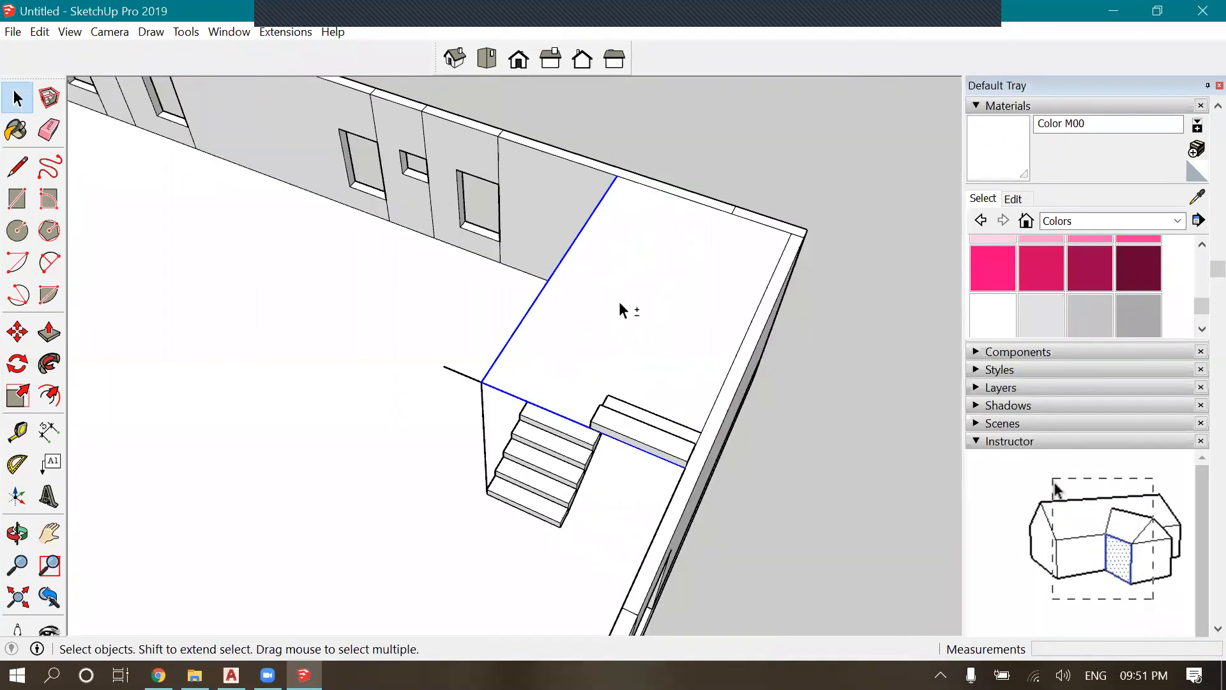
scroll(654, 343, "up", 2)
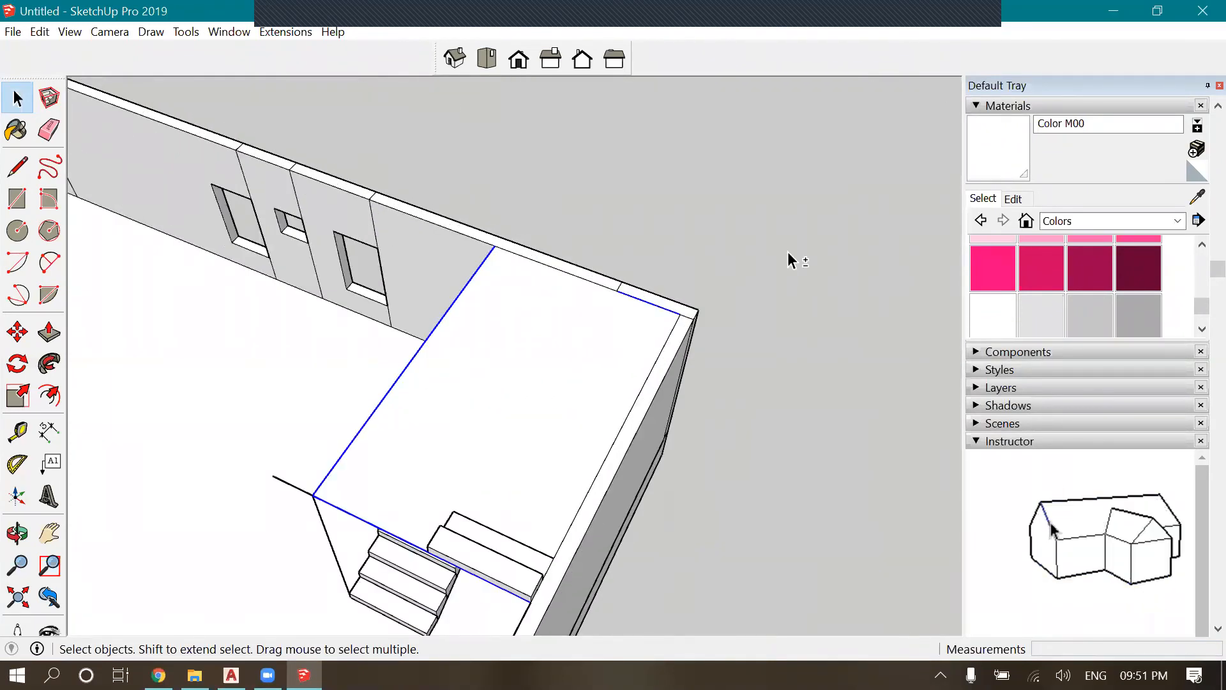
scroll(792, 262, "down", 3)
scroll(251, 225, "down", 4)
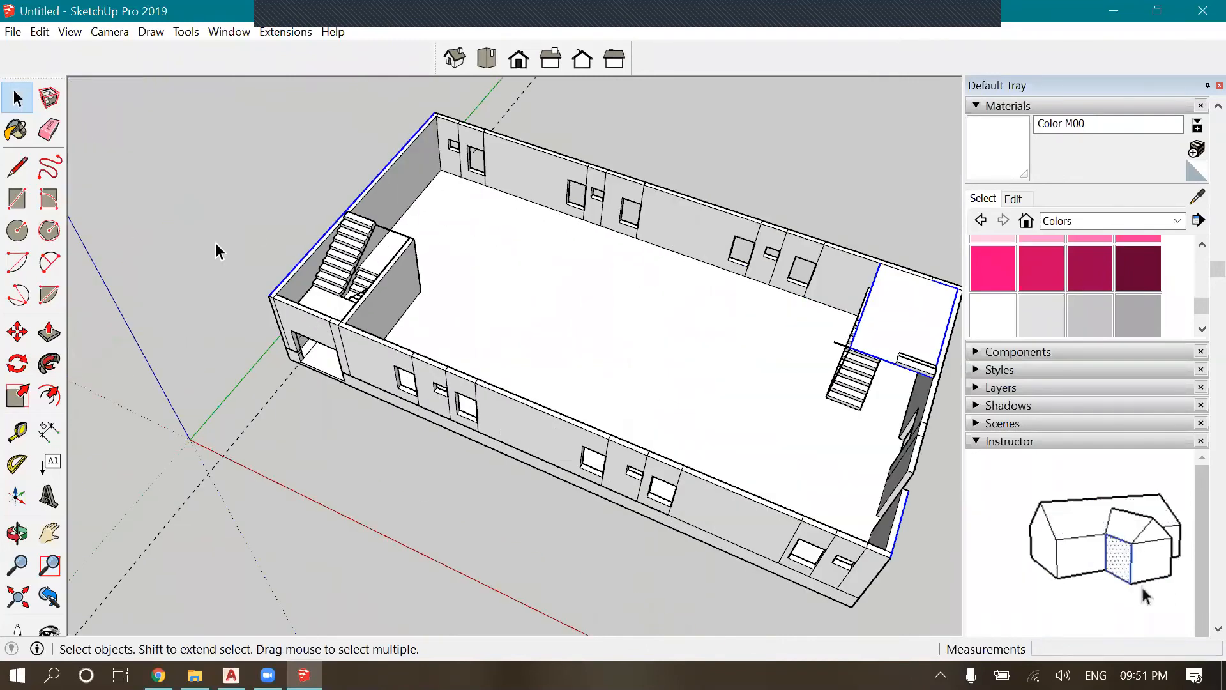
Add the edge capping the entrance stairwell and the partition wall's top inner edge to the selection
scroll(550, 145, "up", 4)
scroll(546, 133, "up", 3)
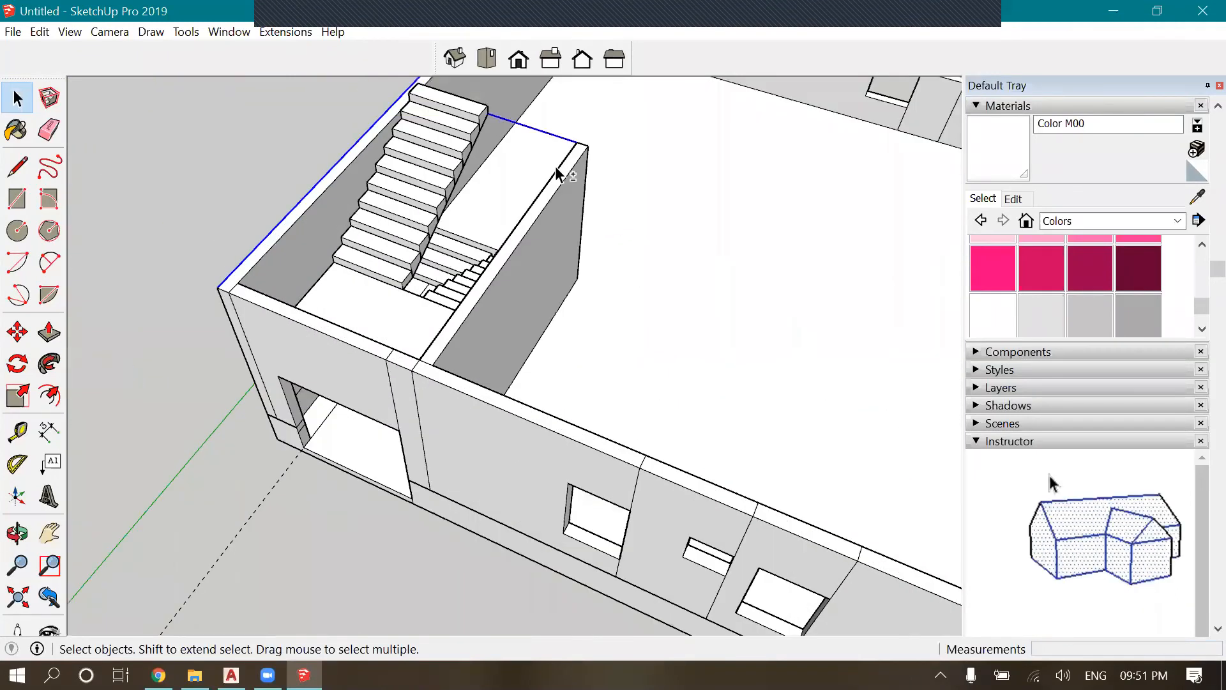
scroll(588, 151, "up", 3)
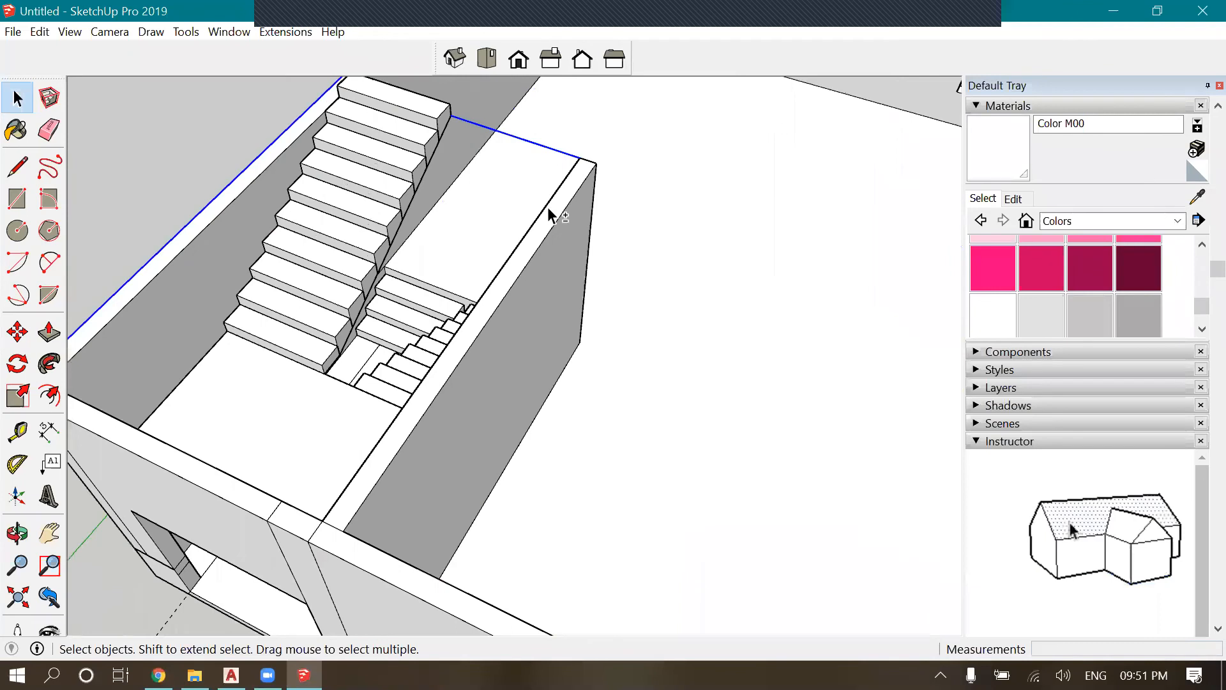
scroll(488, 214, "down", 5)
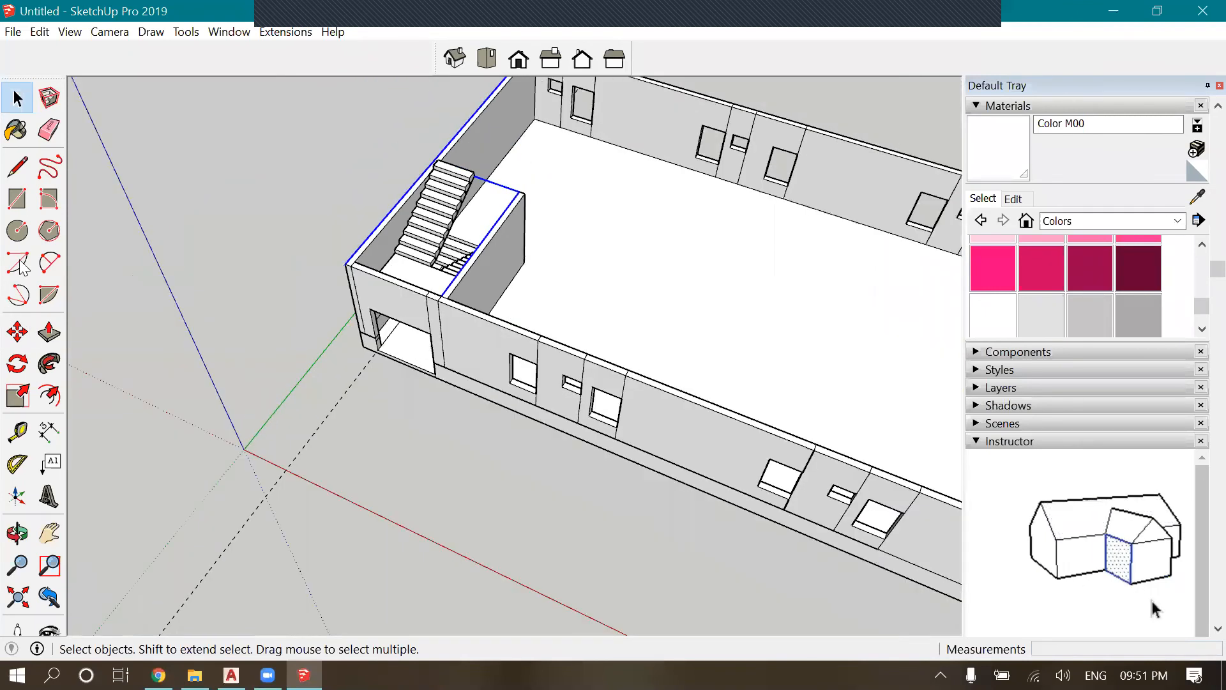
Copy the selected edges about 17717 mm away onto the empty area in front of the building
left_click(18, 331)
scroll(383, 204, "down", 3)
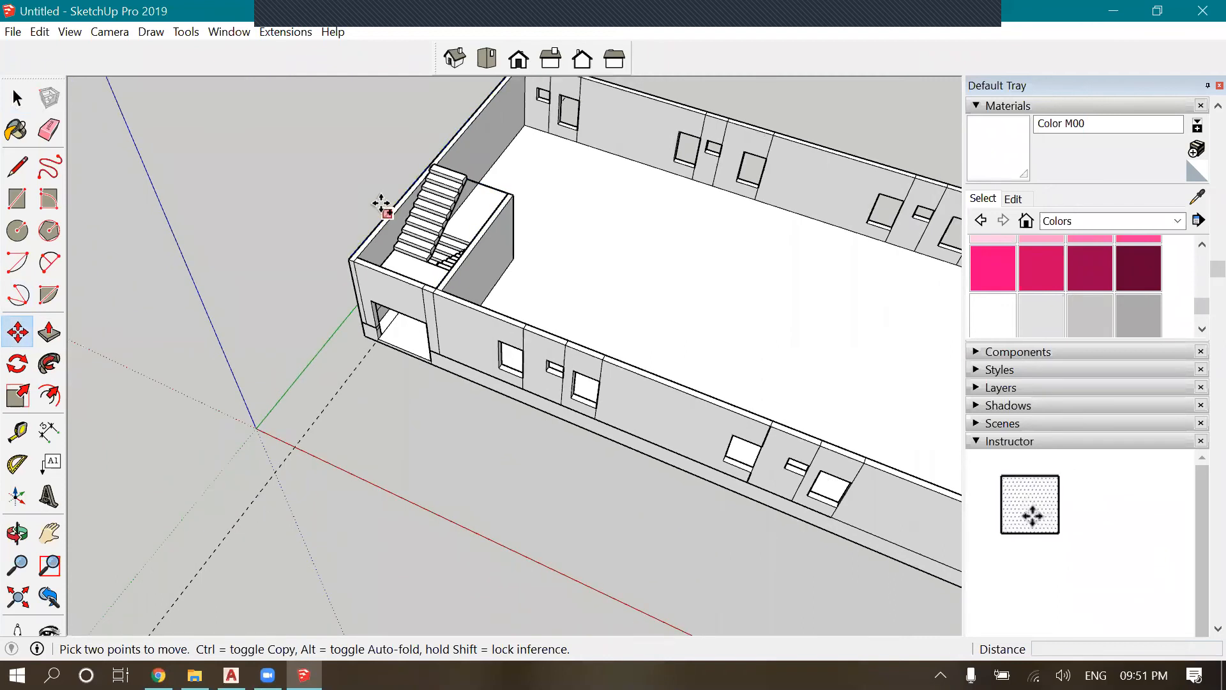
left_click(386, 210)
key("ctrl")
left_click(219, 412)
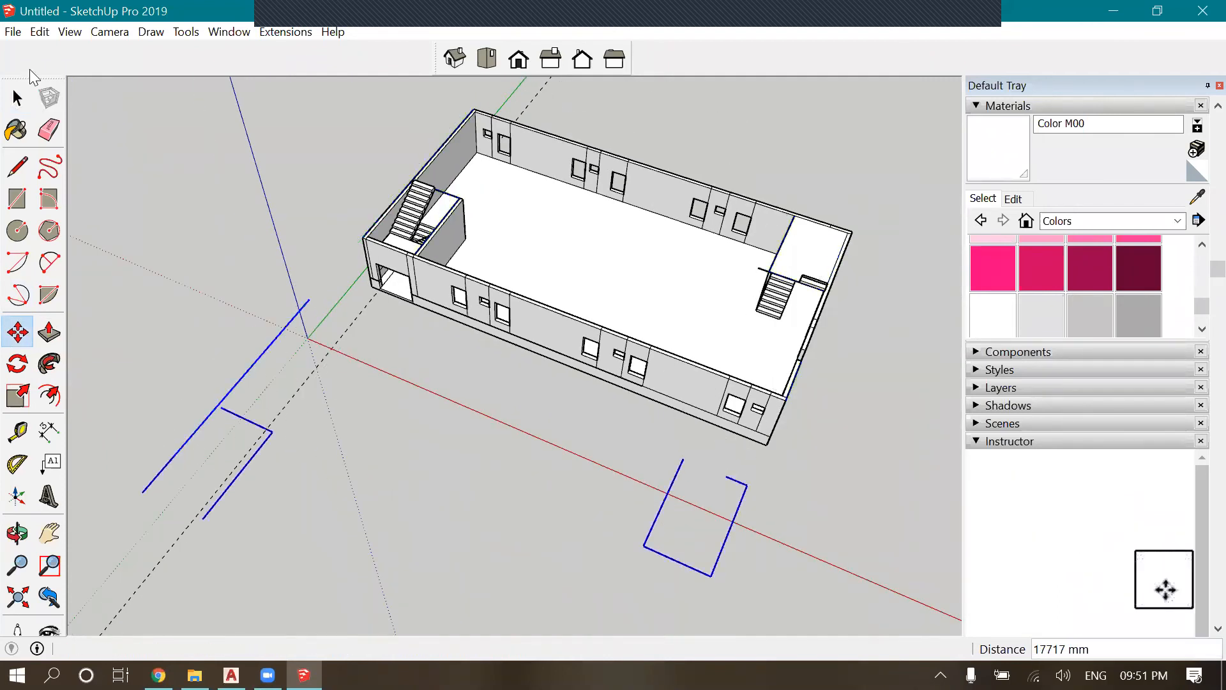
left_click(17, 99)
scroll(187, 106, "down", 2)
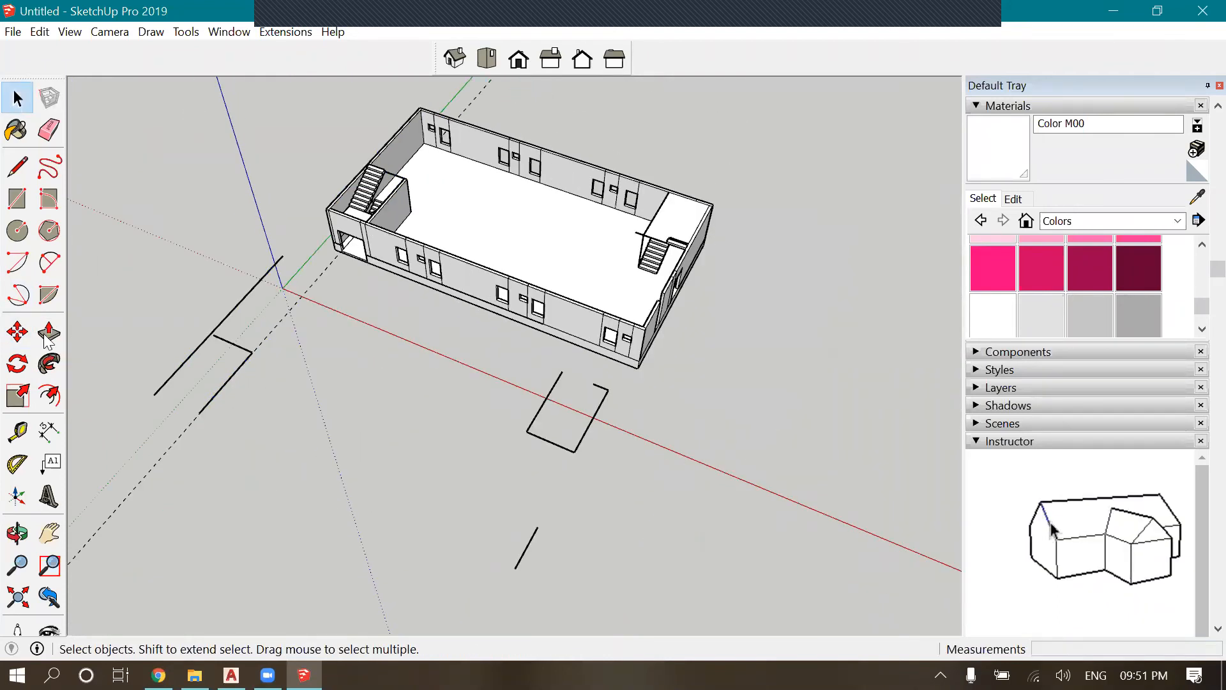
Draw a rectangle about 23820 by 12700 mm between the opposite outer end points of the copied edges
left_click(17, 198)
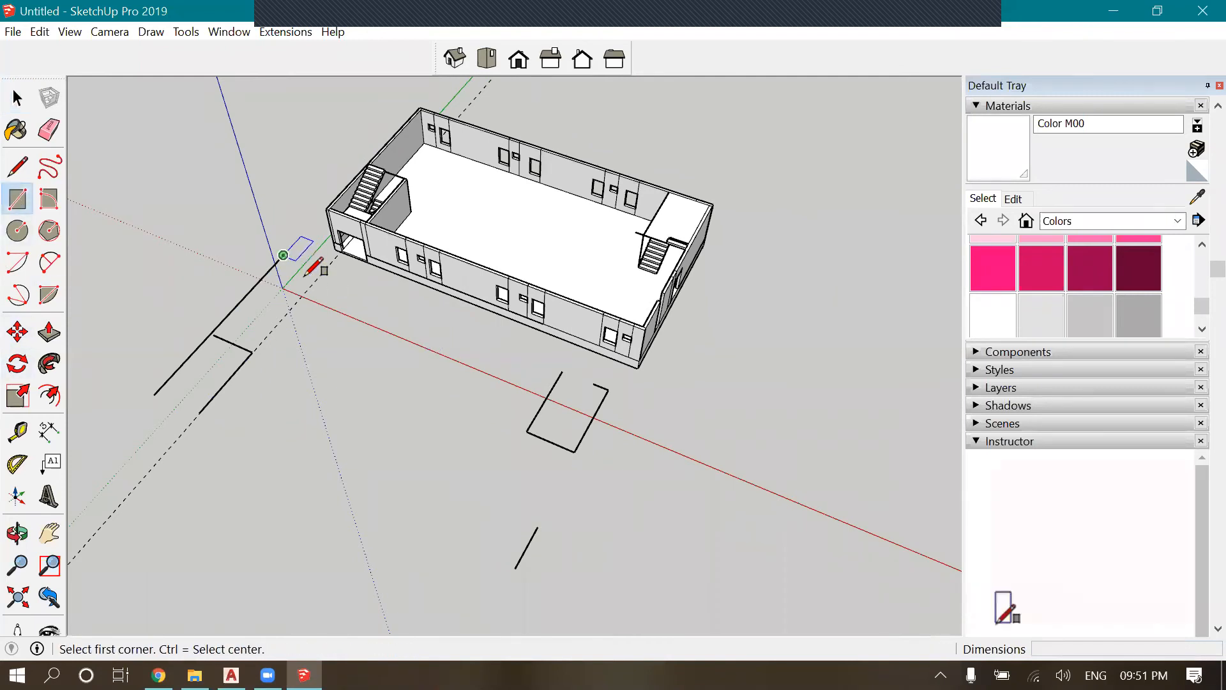
left_click(283, 255)
scroll(511, 562, "up", 2)
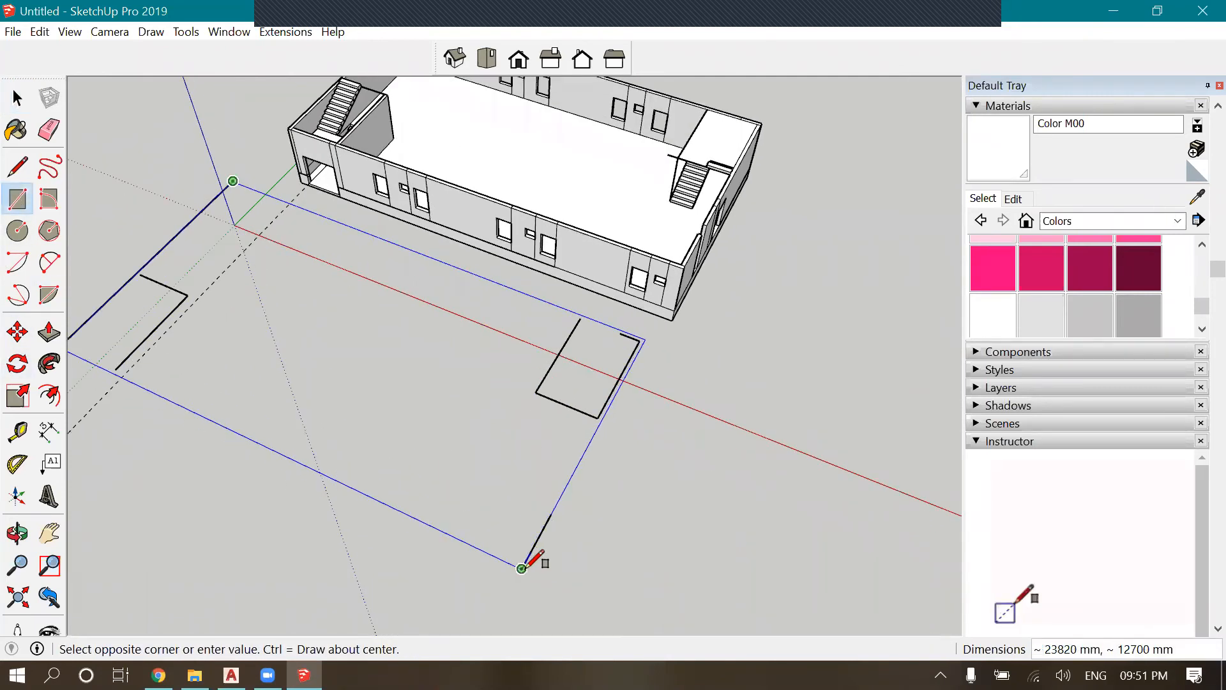
scroll(522, 565, "up", 3)
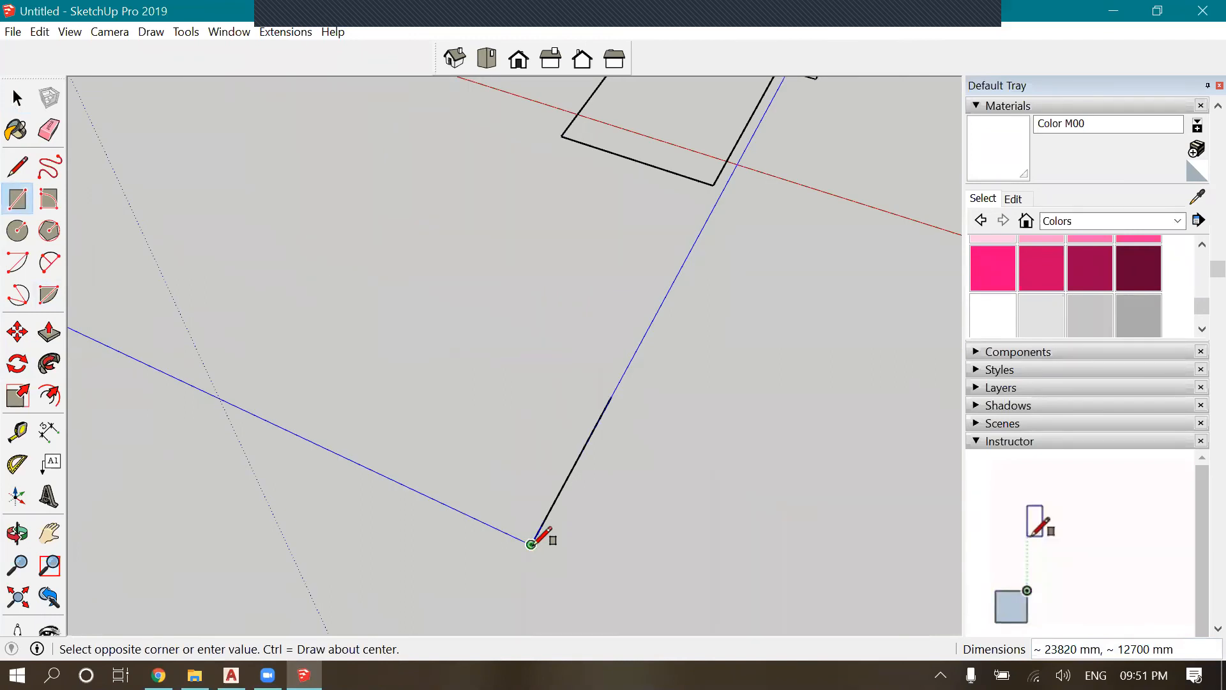
left_click(531, 544)
scroll(707, 430, "down", 6)
scroll(233, 291, "up", 4)
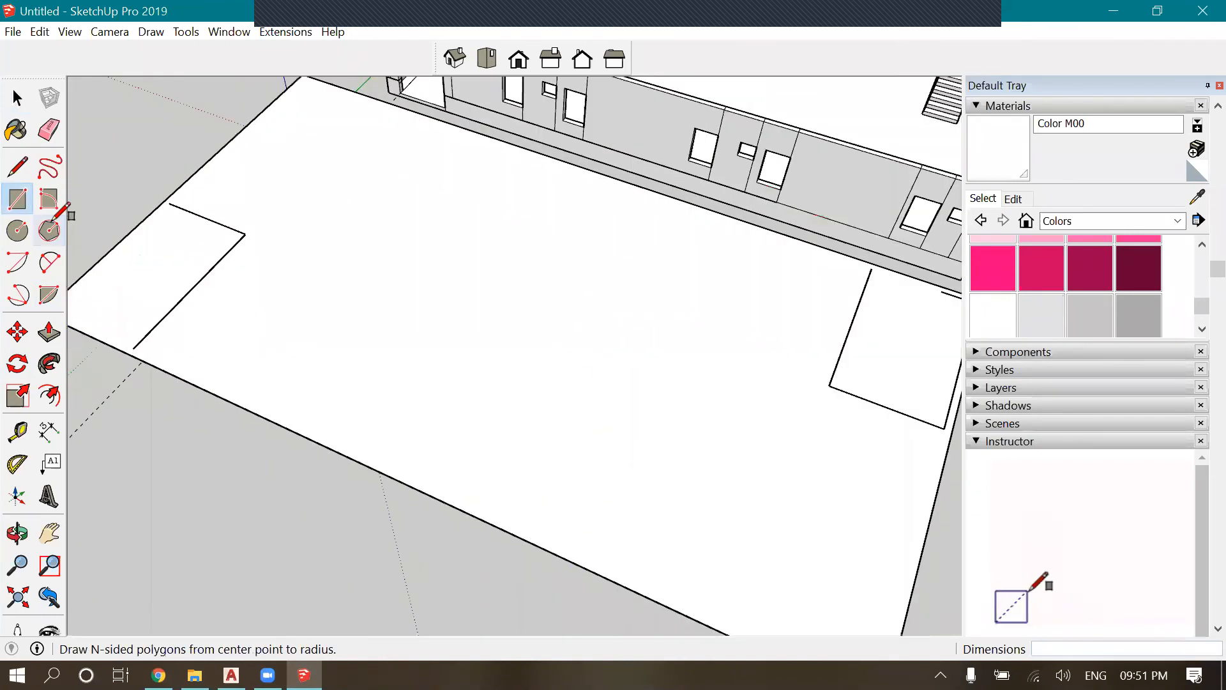
Measure the thickness of the front wall above the entrance opening
scroll(405, 290, "down", 3)
scroll(375, 274, "up", 5)
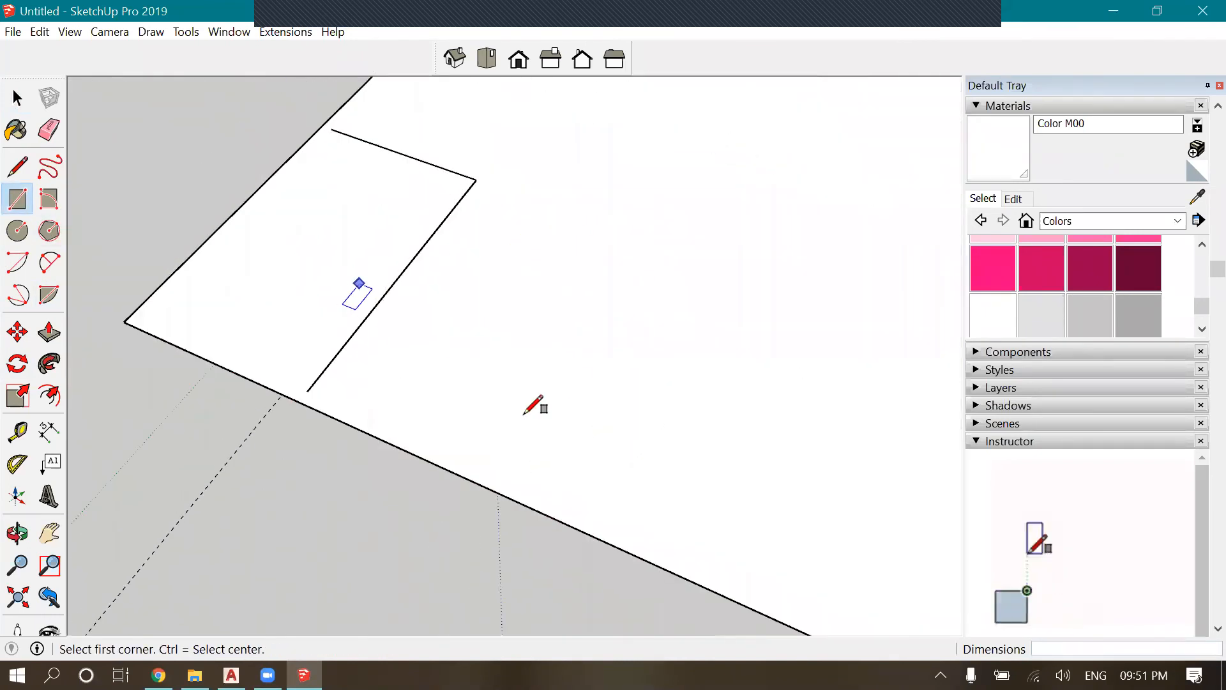
scroll(313, 456, "down", 5)
scroll(409, 274, "up", 3)
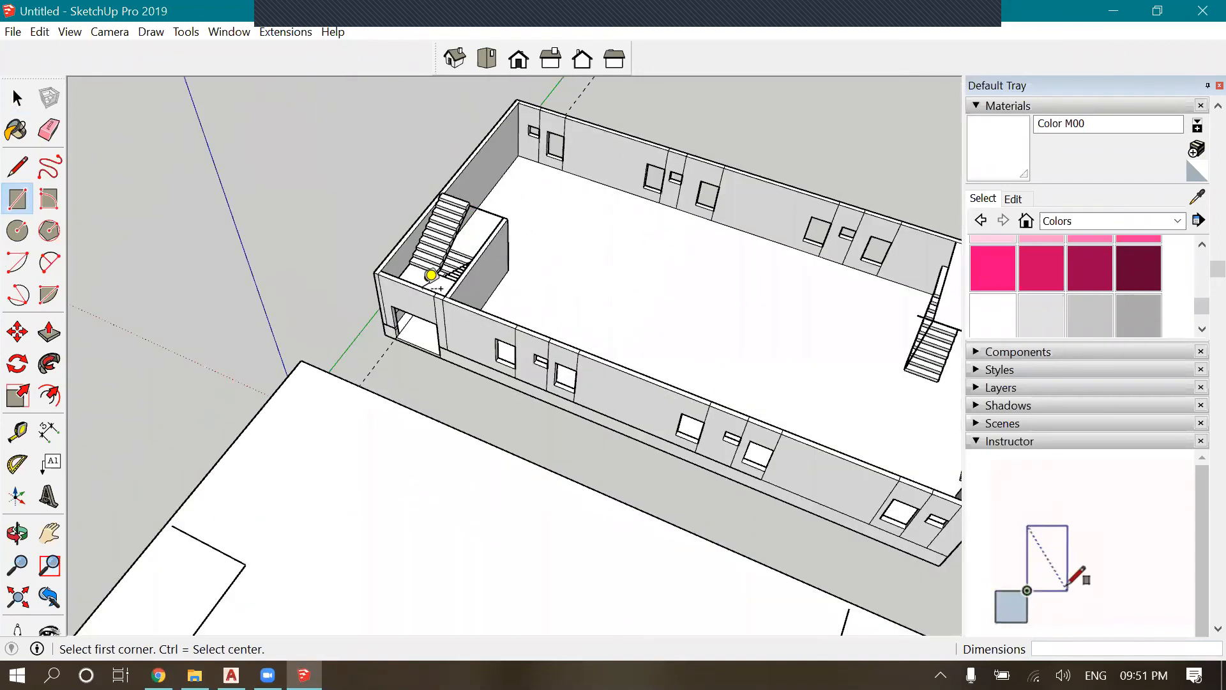
key("t")
scroll(455, 244, "up", 3)
scroll(381, 364, "up", 3)
left_click(381, 287)
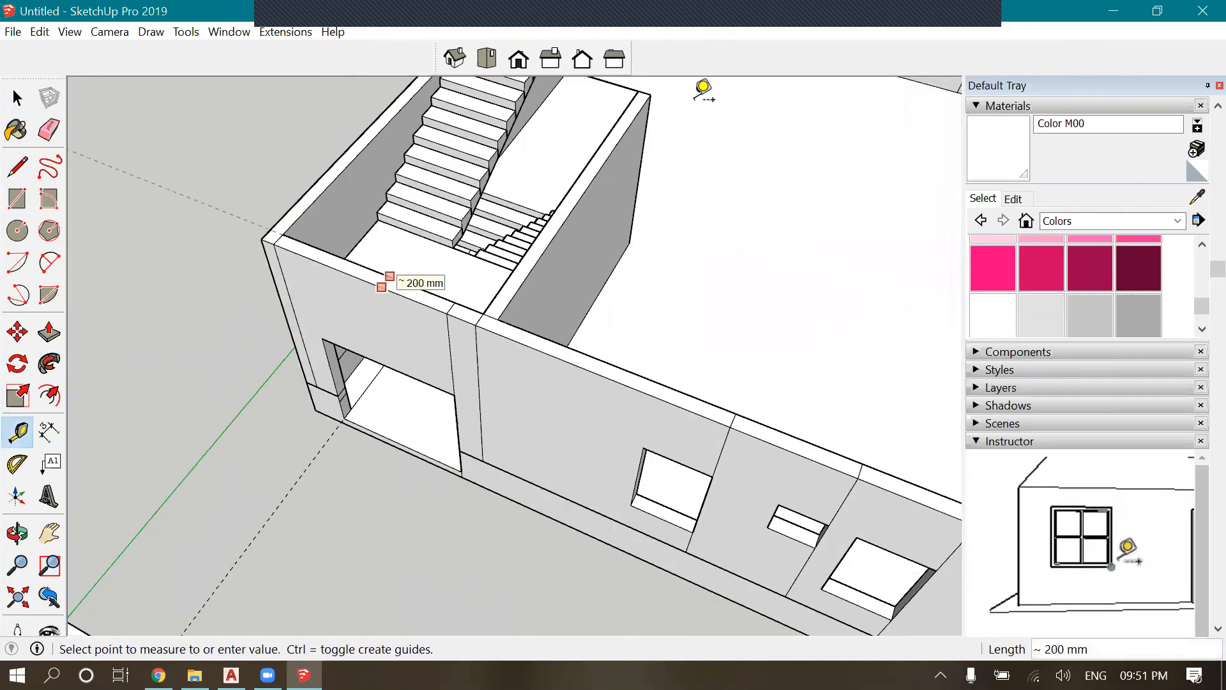
key("Escape")
scroll(779, 139, "down", 3)
scroll(539, 276, "down", 3)
scroll(408, 437, "up", 3)
scroll(470, 460, "up", 1)
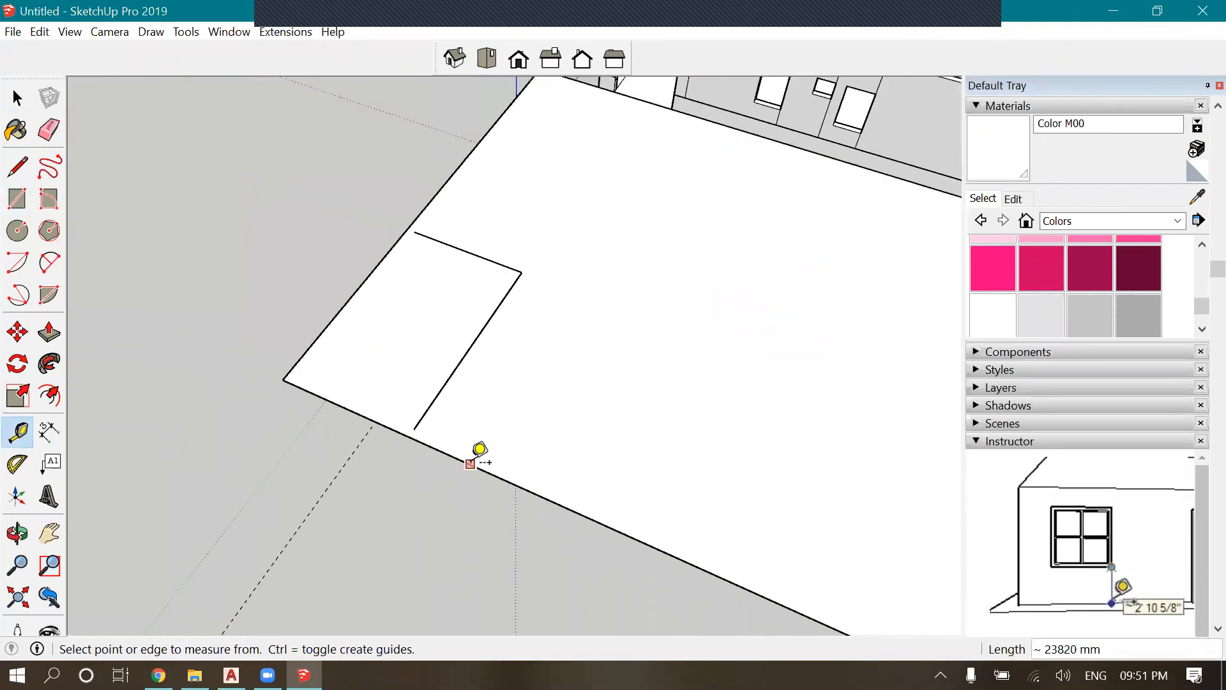
Place guide lines inside the slab rectangle, 200 mm from its front long edge and parallel to its entrance-end edge
left_click(471, 464)
key("Return")
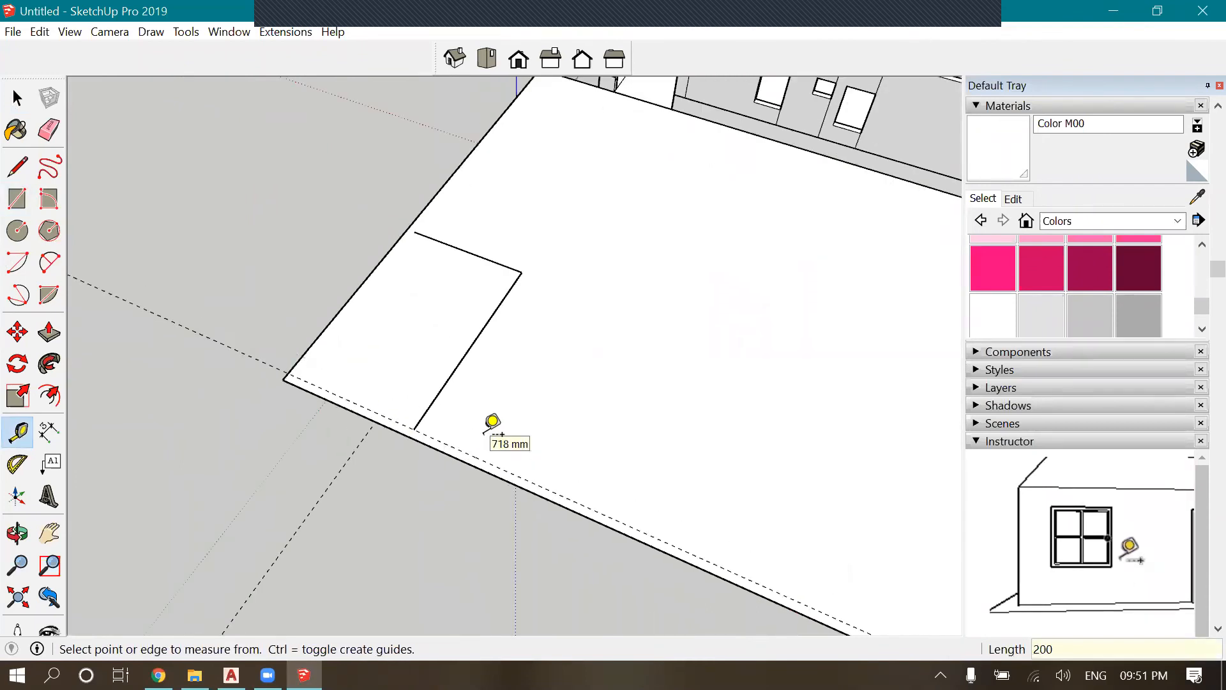
left_click(366, 279)
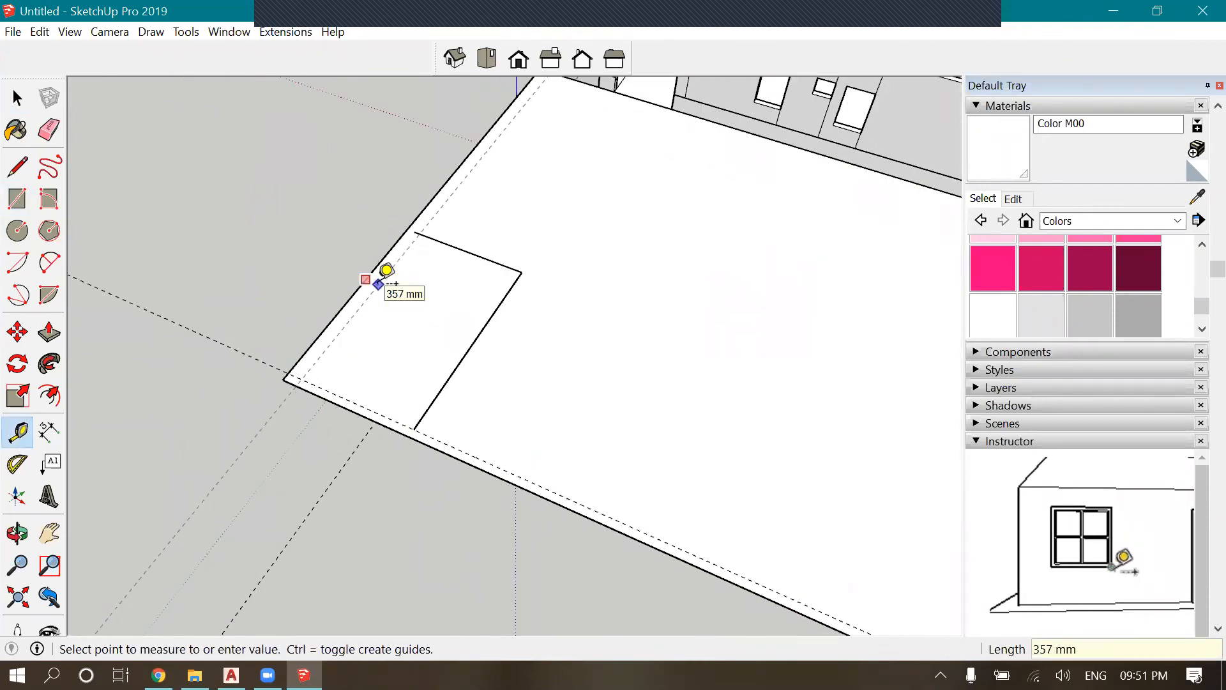
key("Escape")
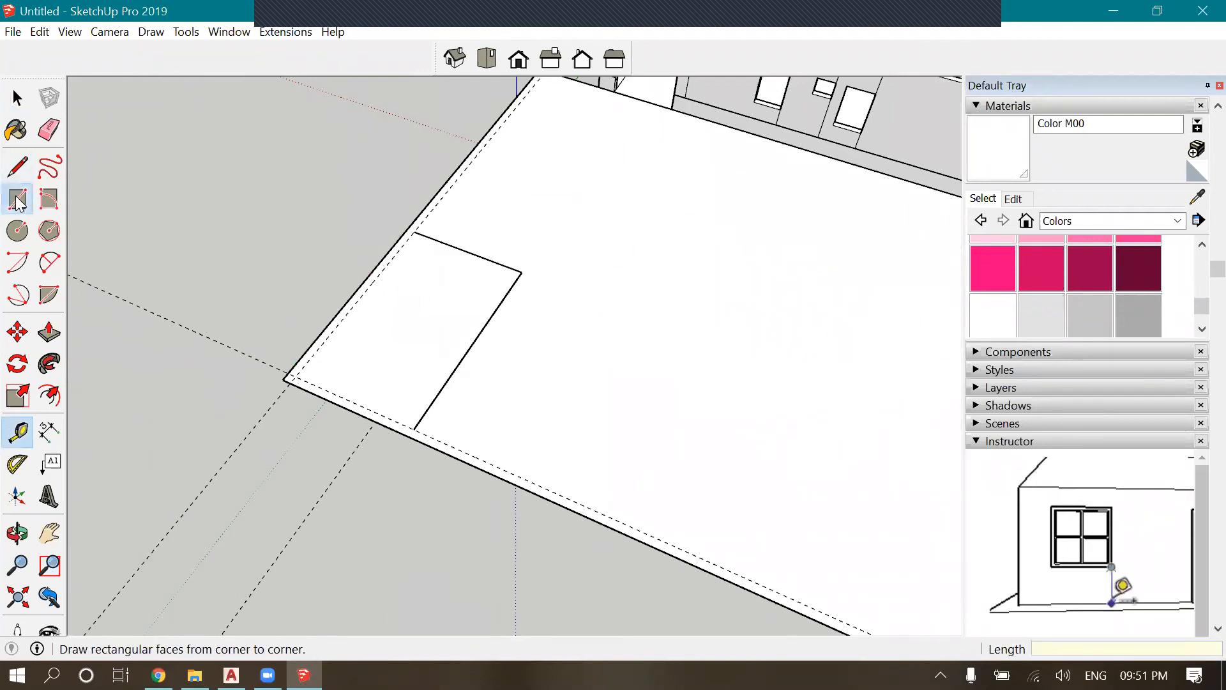
Draw the stair openings on the copied edges, about 5000 by 3000 mm at the entrance end and 4800 by 3000 mm at the other
left_click(17, 199)
left_click(415, 429)
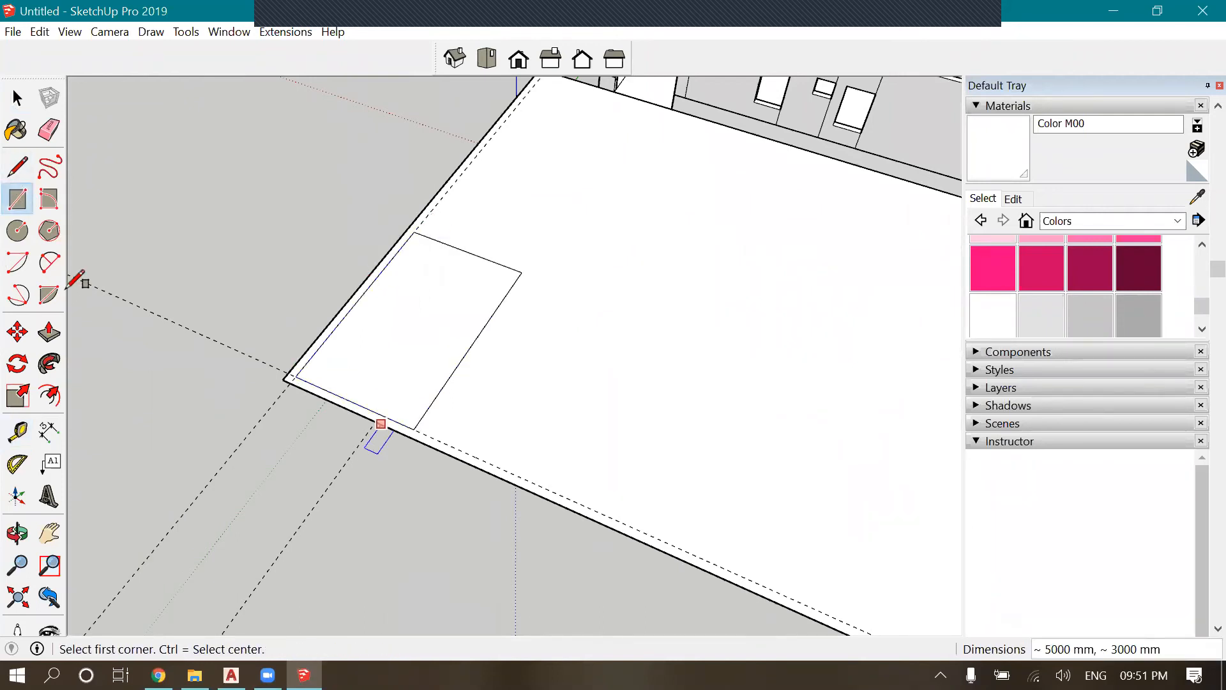
scroll(83, 275, "down", 2)
scroll(664, 304, "down", 3)
scroll(793, 375, "up", 5)
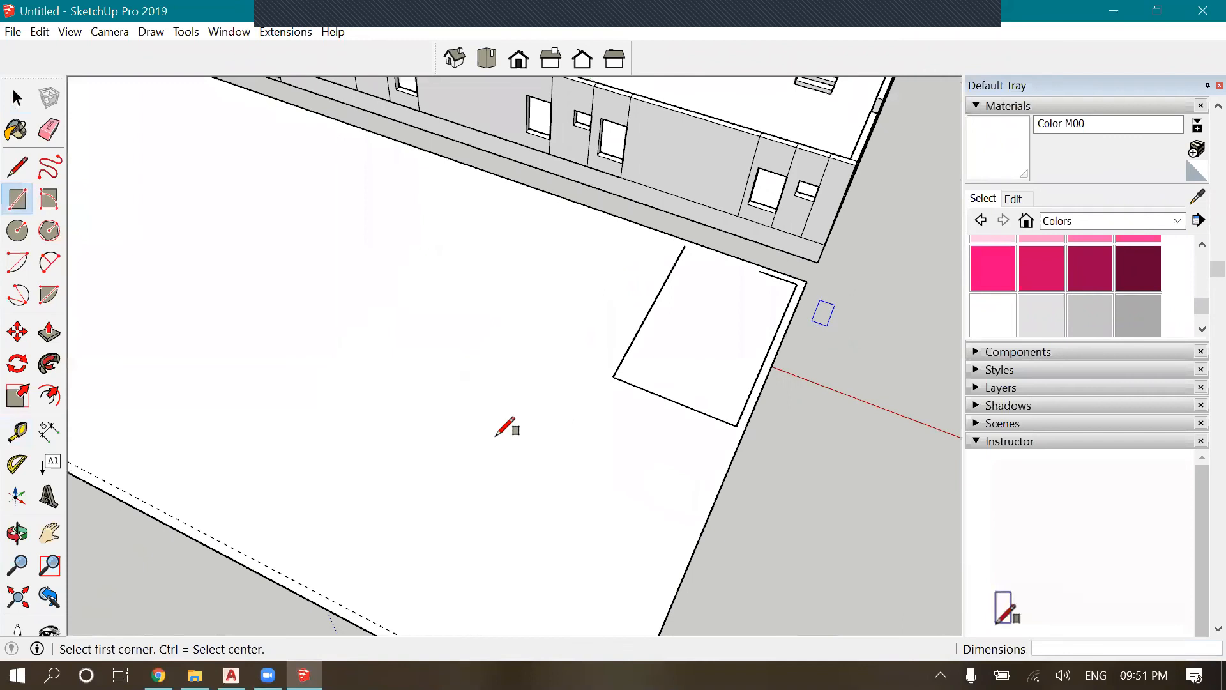
left_click(523, 410)
left_click(795, 273)
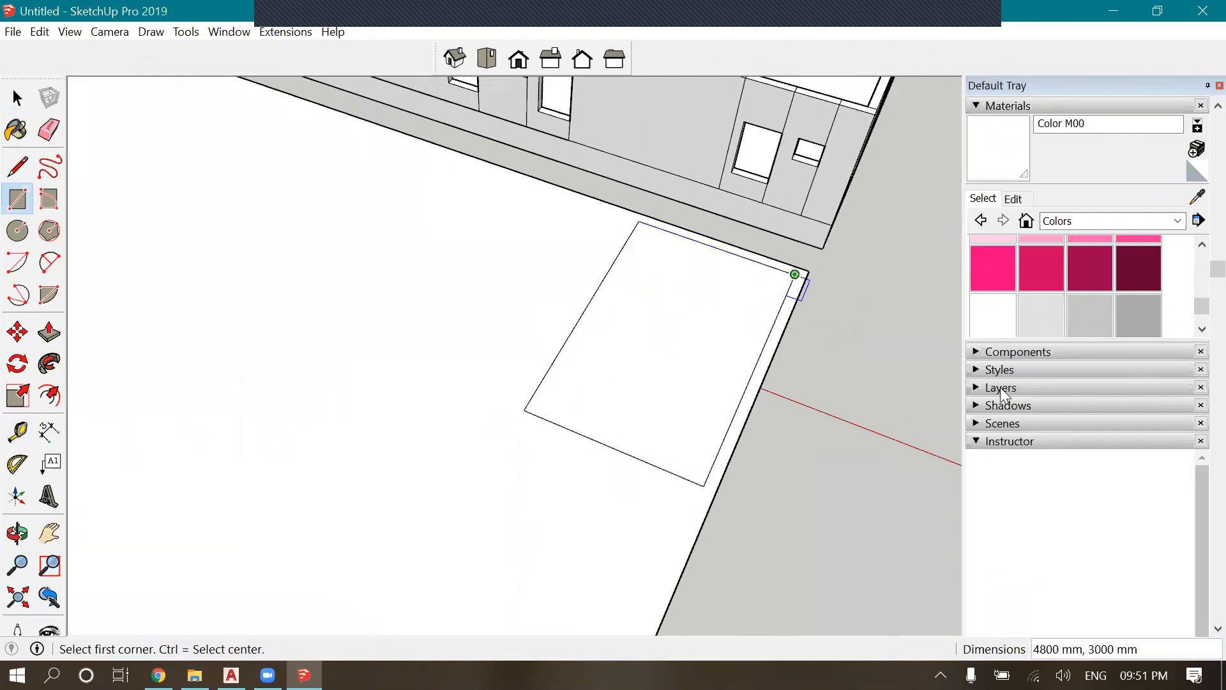
Remove the construction guides and delete the faces inside both stair opening rectangles
scroll(796, 273, "down", 2)
scroll(1001, 397, "down", 4)
scroll(760, 374, "down", 2)
scroll(765, 385, "down", 2)
left_click(17, 98)
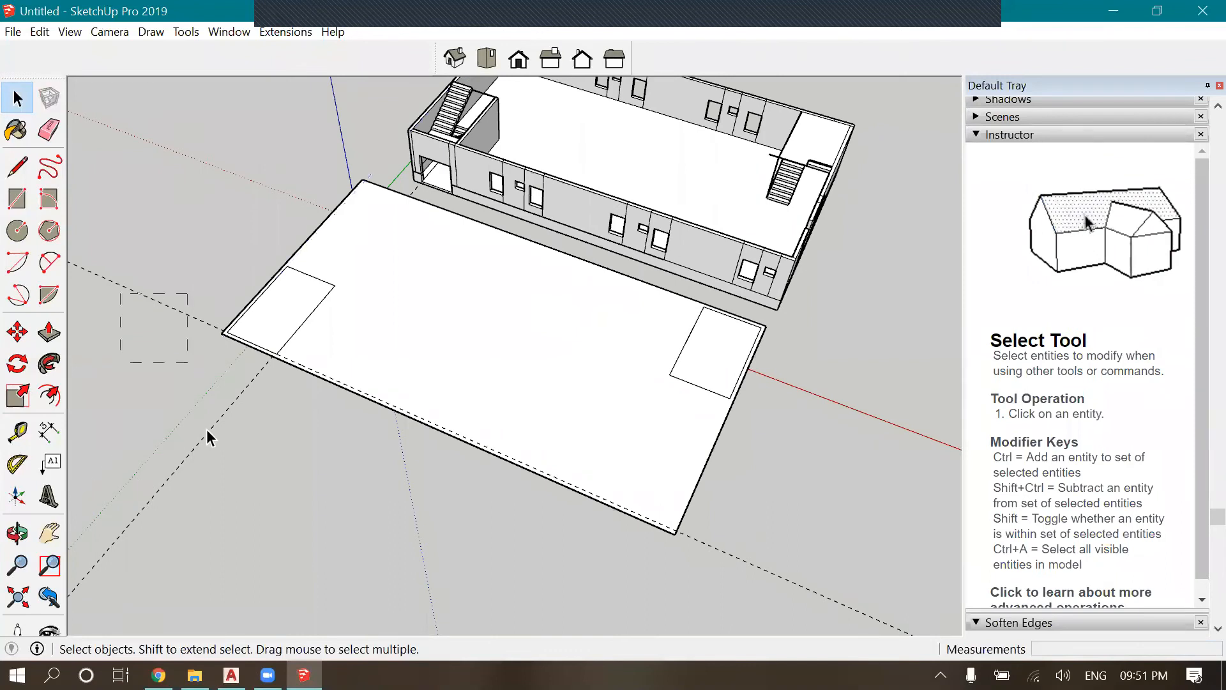
scroll(295, 255, "up", 3)
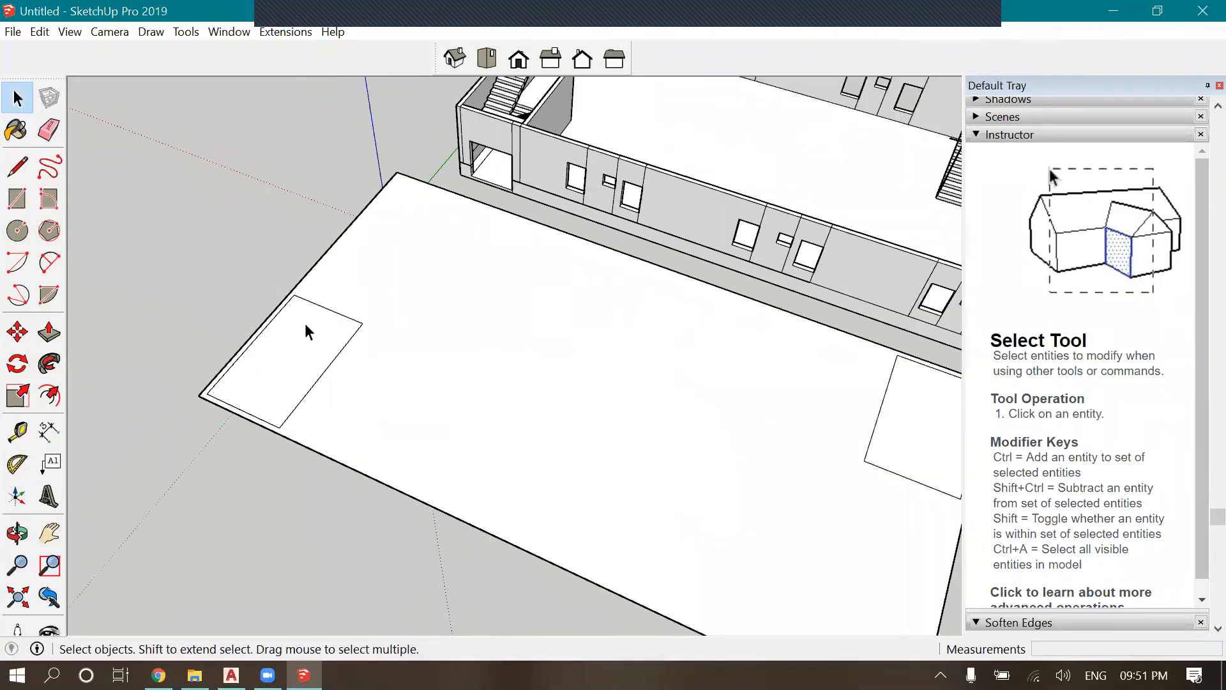
left_click(307, 329)
scroll(202, 290, "down", 2)
left_click(693, 391)
key("Delete")
Push/Pull the slab face upward 160 mm to give the slab its thickness
scroll(584, 405, "up", 2)
left_click(49, 332)
scroll(314, 343, "down", 3)
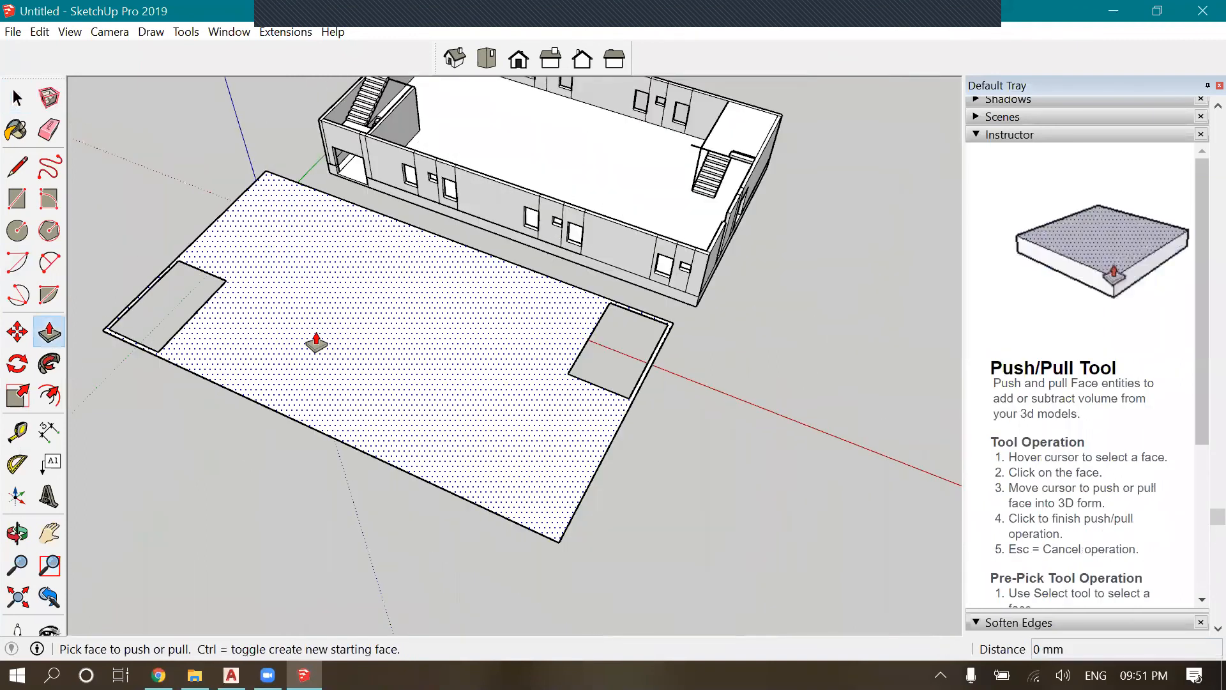
left_click(315, 341)
type("160")
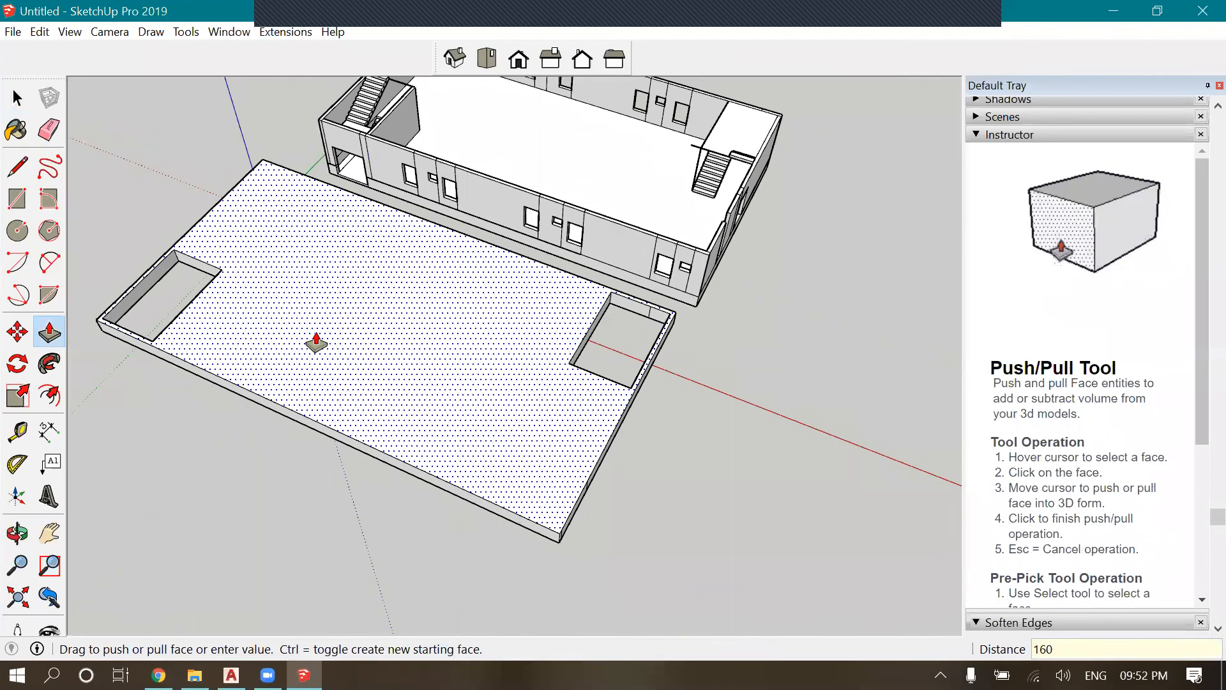
key("Return")
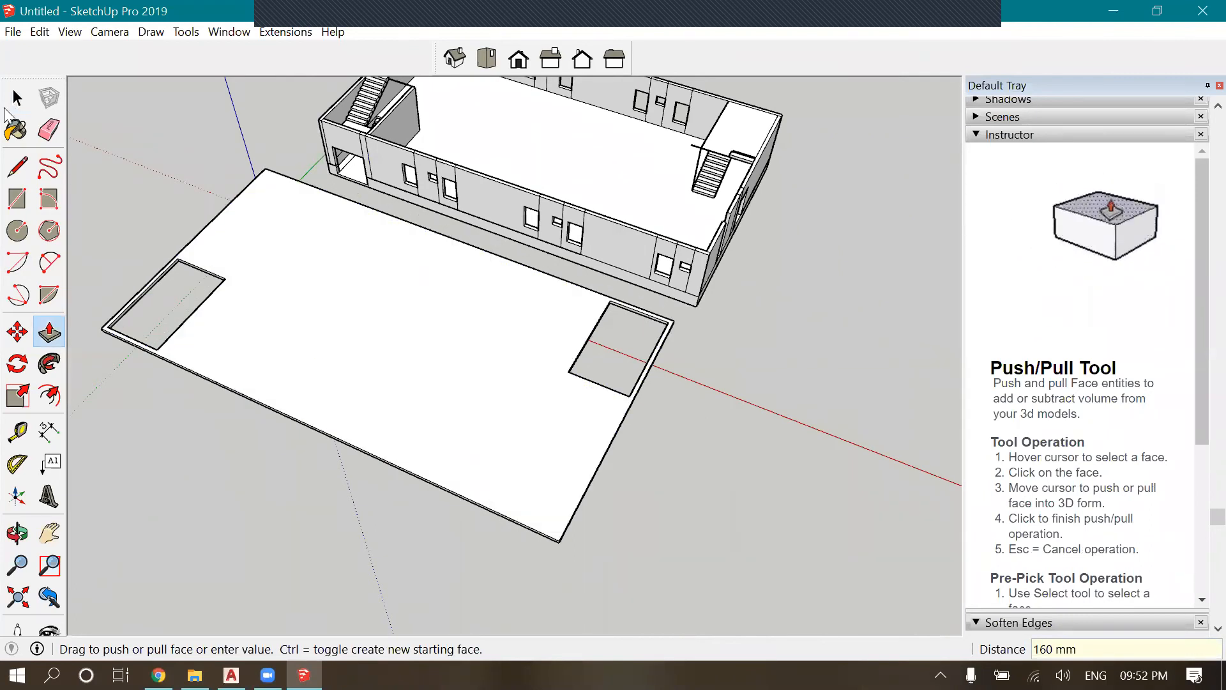
Select the whole slab with its connected geometry and make it a group
scroll(316, 343, "down", 2)
key("space")
double_click(355, 386)
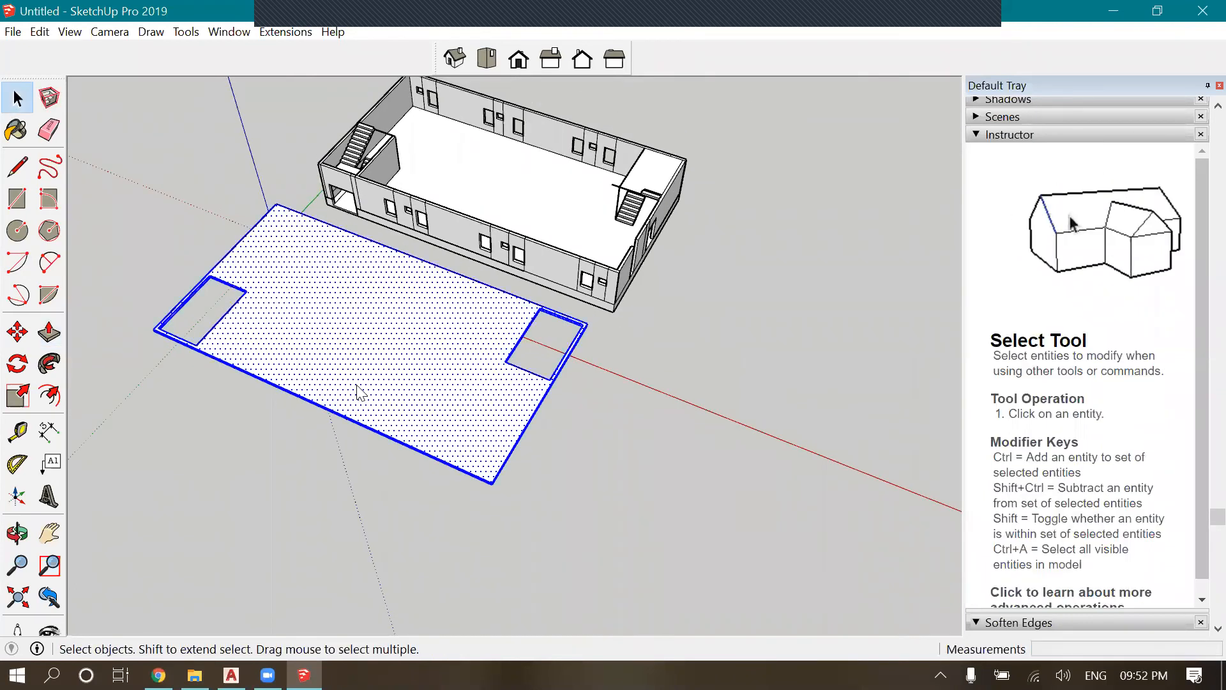
right_click(355, 385)
key("Return")
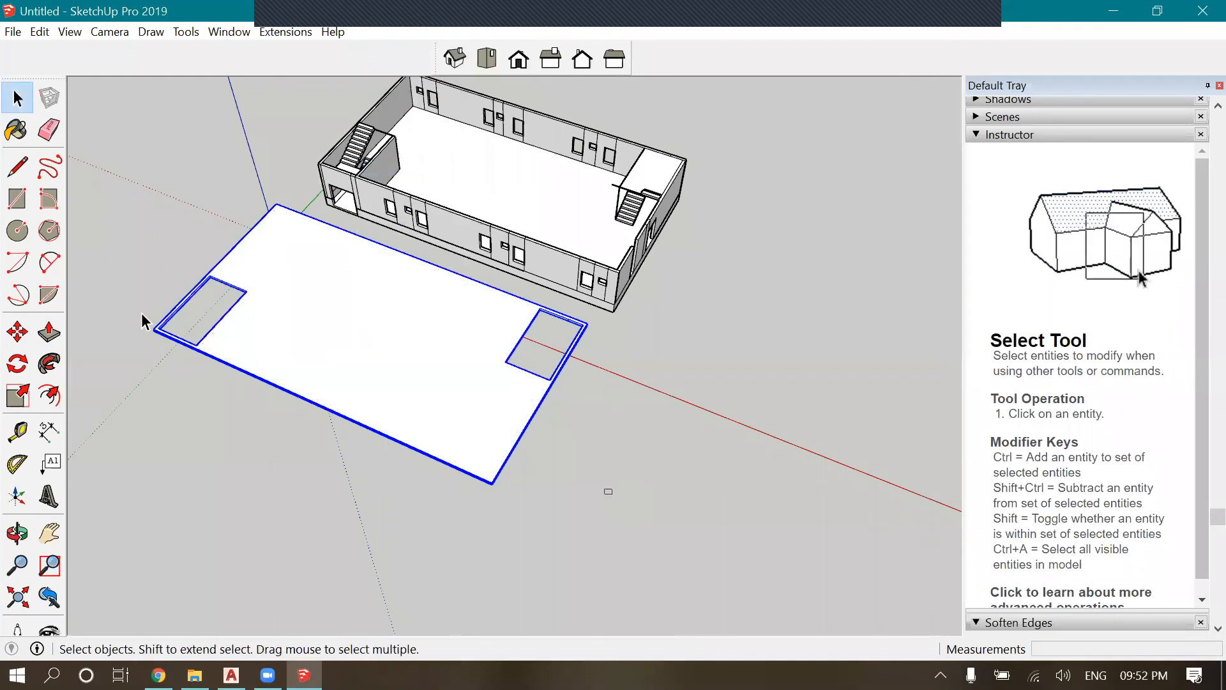
Move the slab group by its front corner onto the building's top front corner above the entrance
scroll(144, 316, "up", 3)
key("m")
scroll(109, 364, "up", 5)
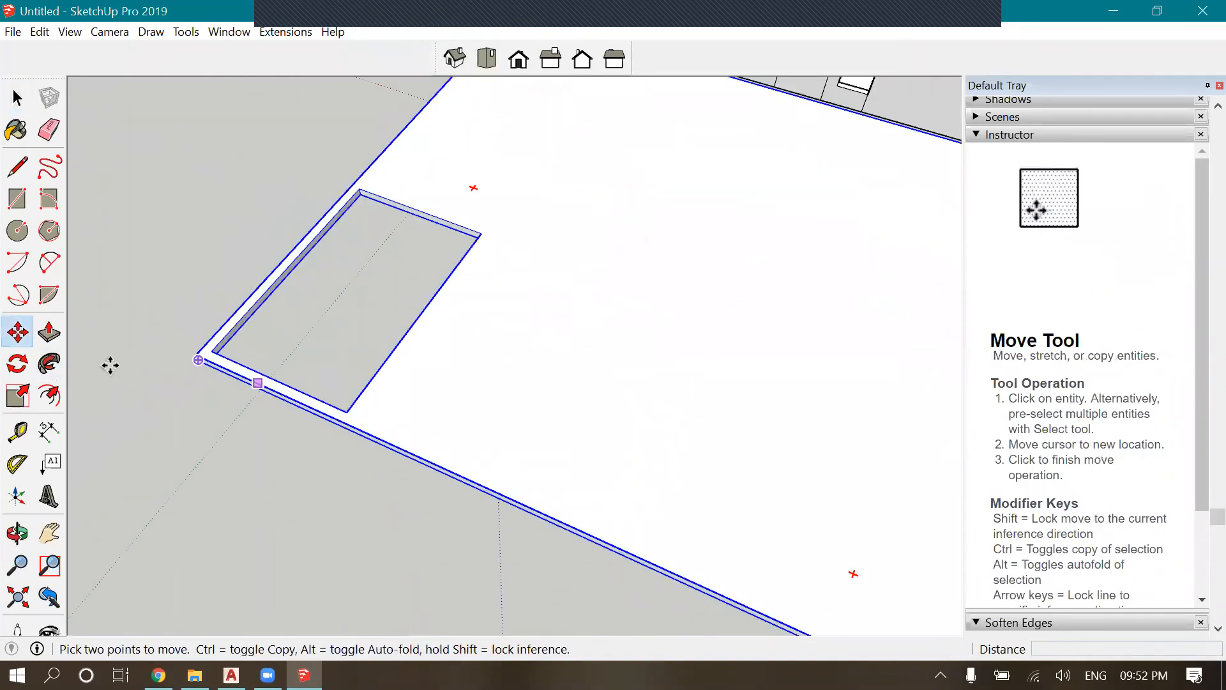
left_click(195, 347)
scroll(334, 482, "down", 4)
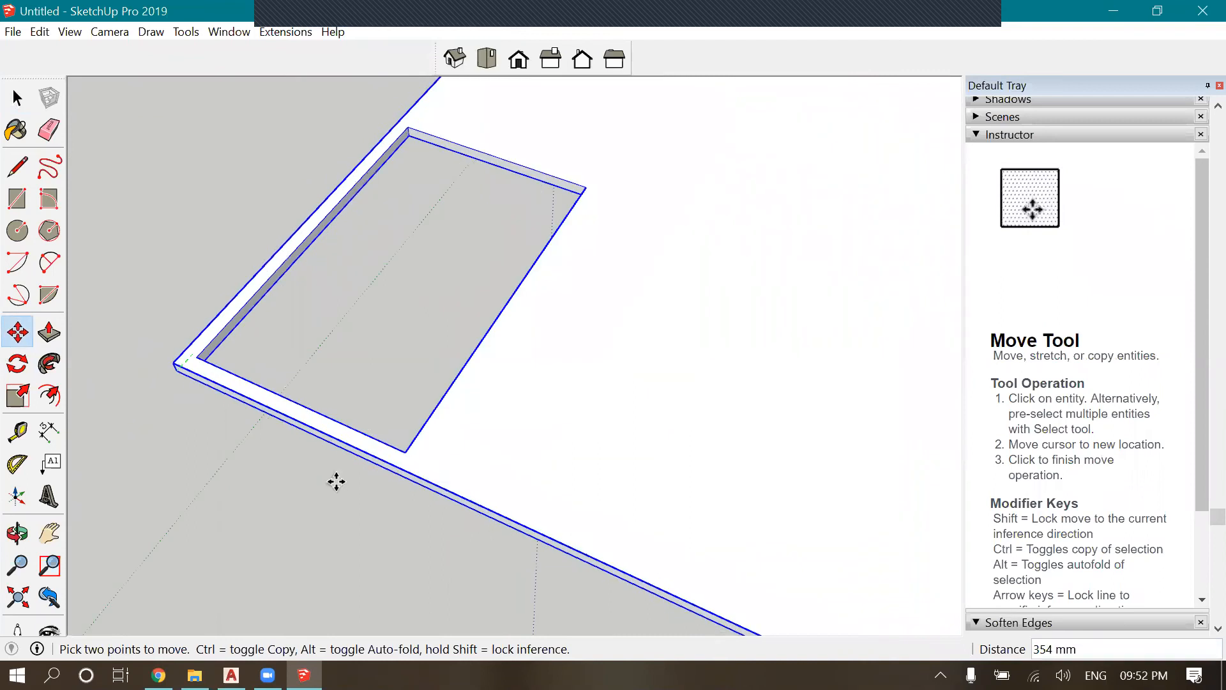
scroll(416, 203, "down", 4)
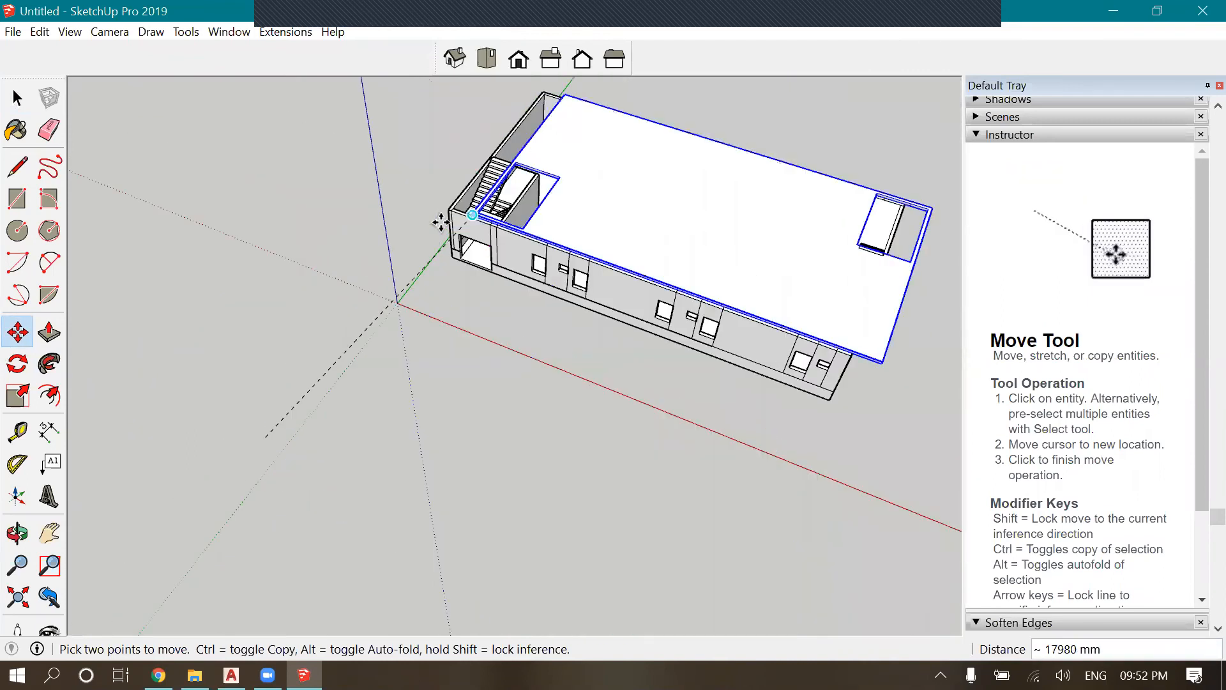
scroll(440, 222, "up", 3)
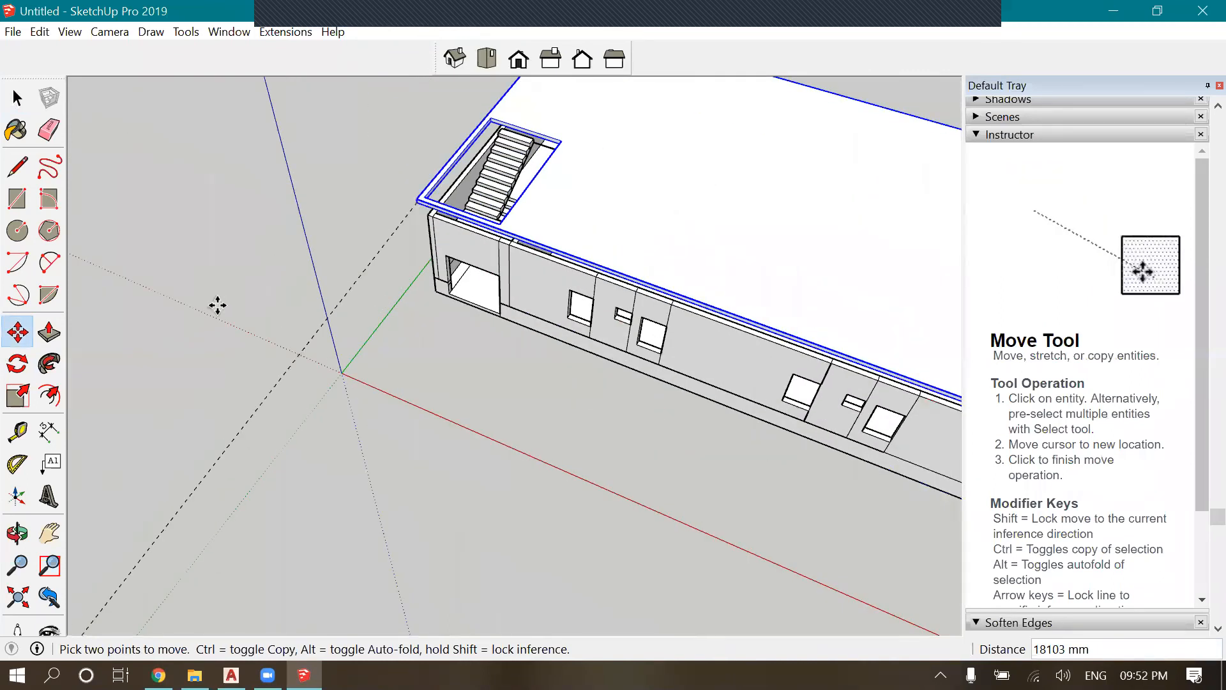
scroll(431, 198, "up", 5)
scroll(159, 435, "down", 1)
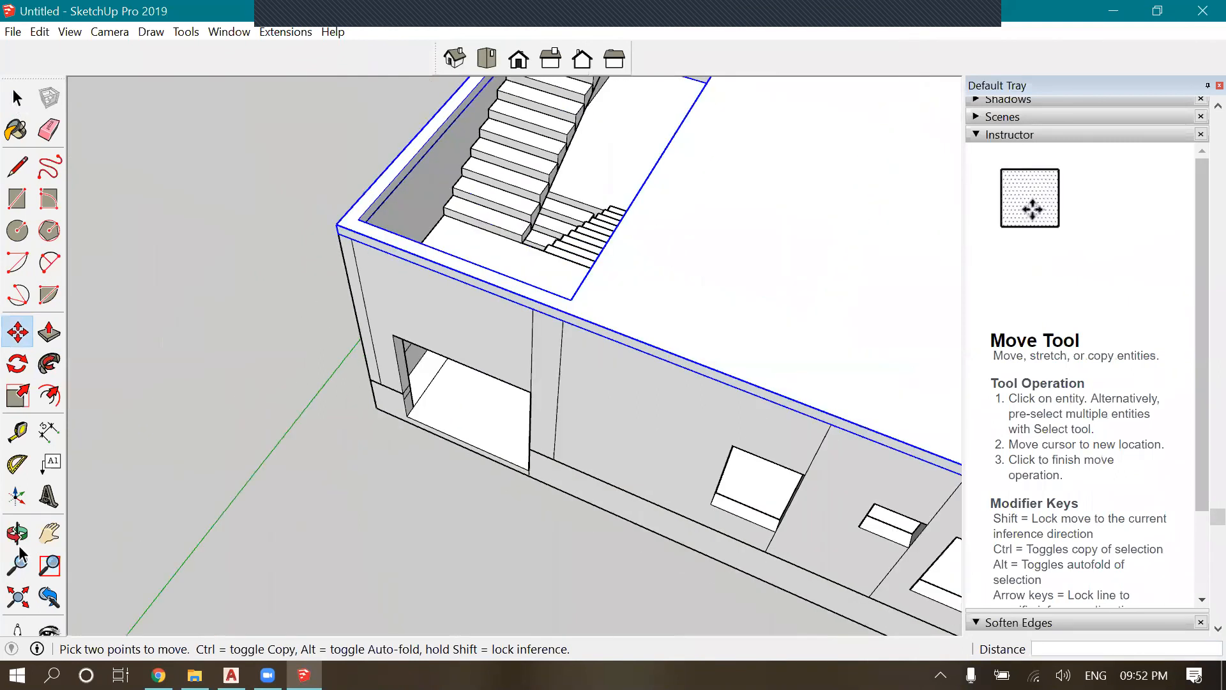
Delete the leftover face covering the staircase beneath the slab opening at the end opposite the entrance
left_click(17, 97)
left_click(17, 532)
left_click_drag(192, 447, 96, 434)
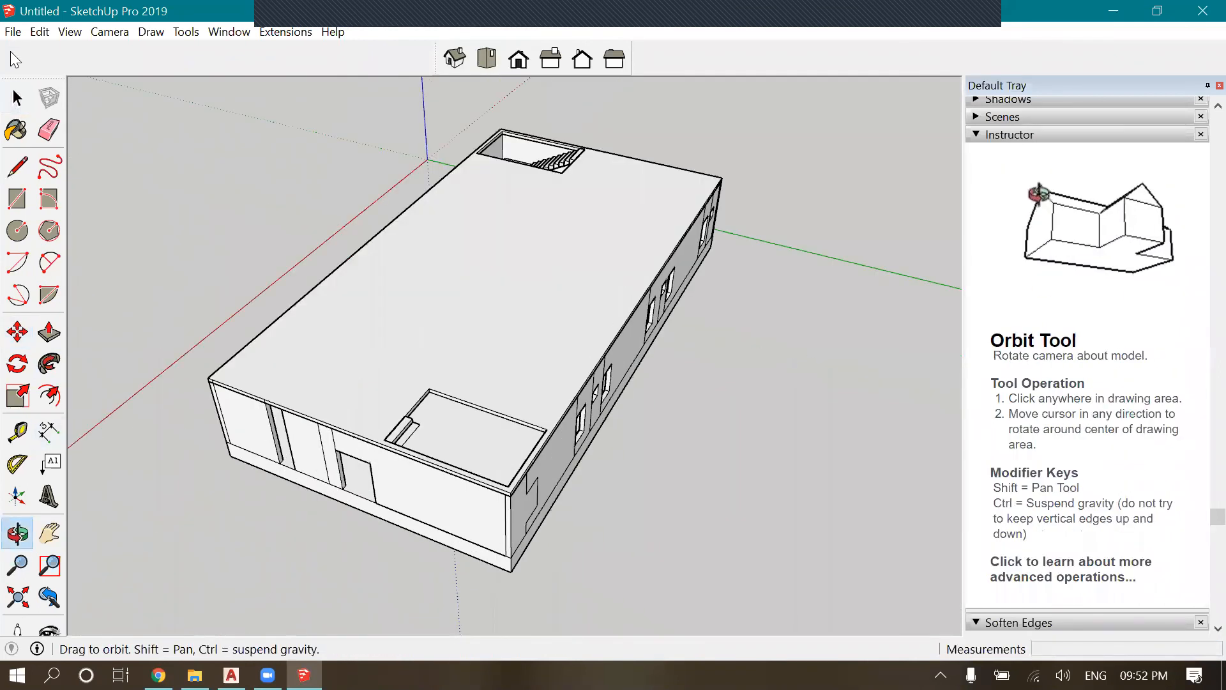
scroll(180, 376, "up", 2)
key("space")
left_click(569, 449)
key("Delete")
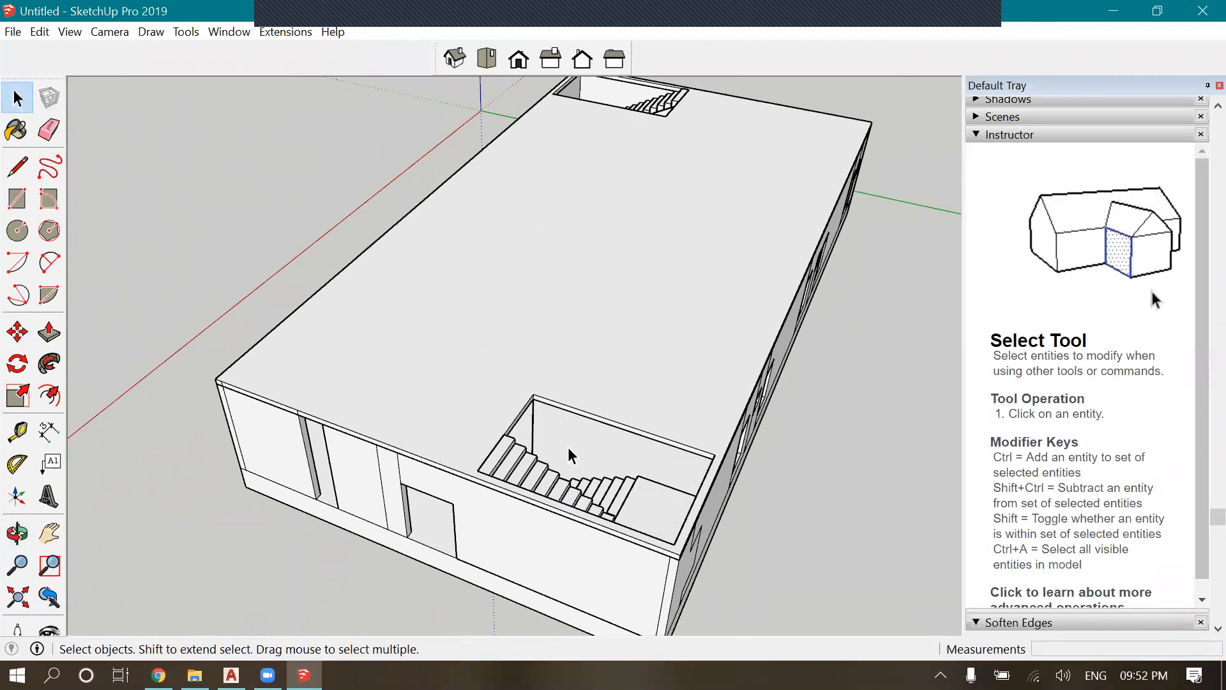
Examine the placed slab and both stair openings from the end wall and the front of the building
scroll(554, 417, "down", 3)
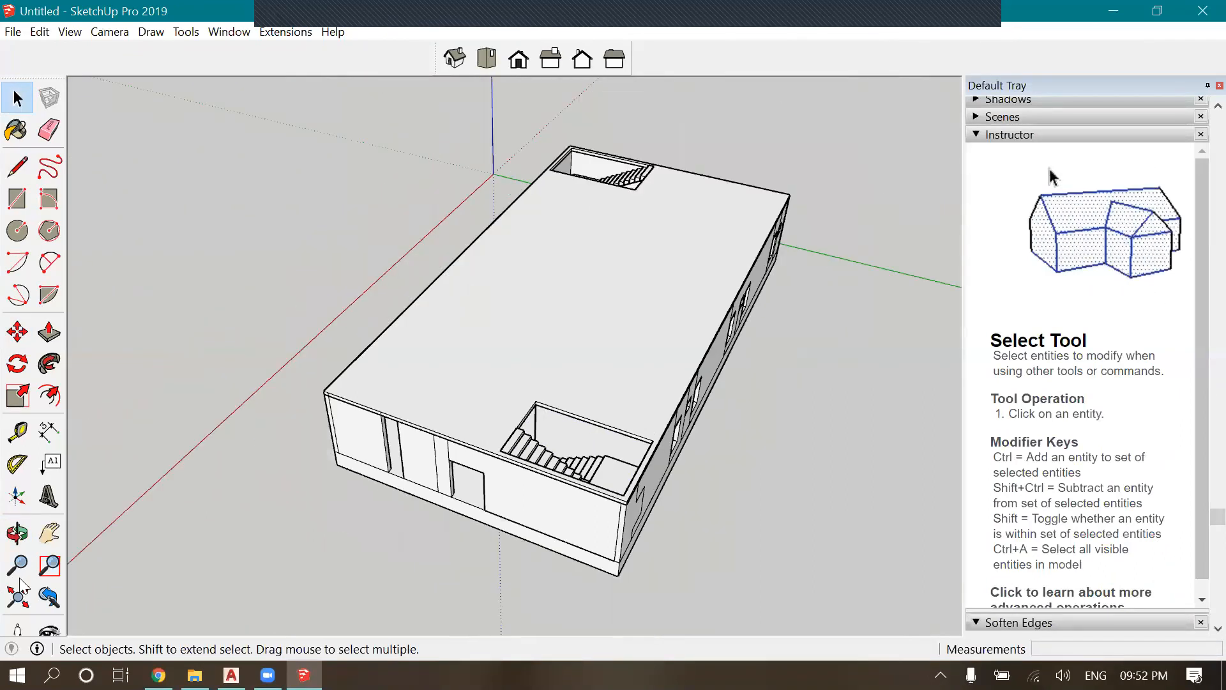
left_click(17, 532)
left_click_drag(399, 468, 331, 298)
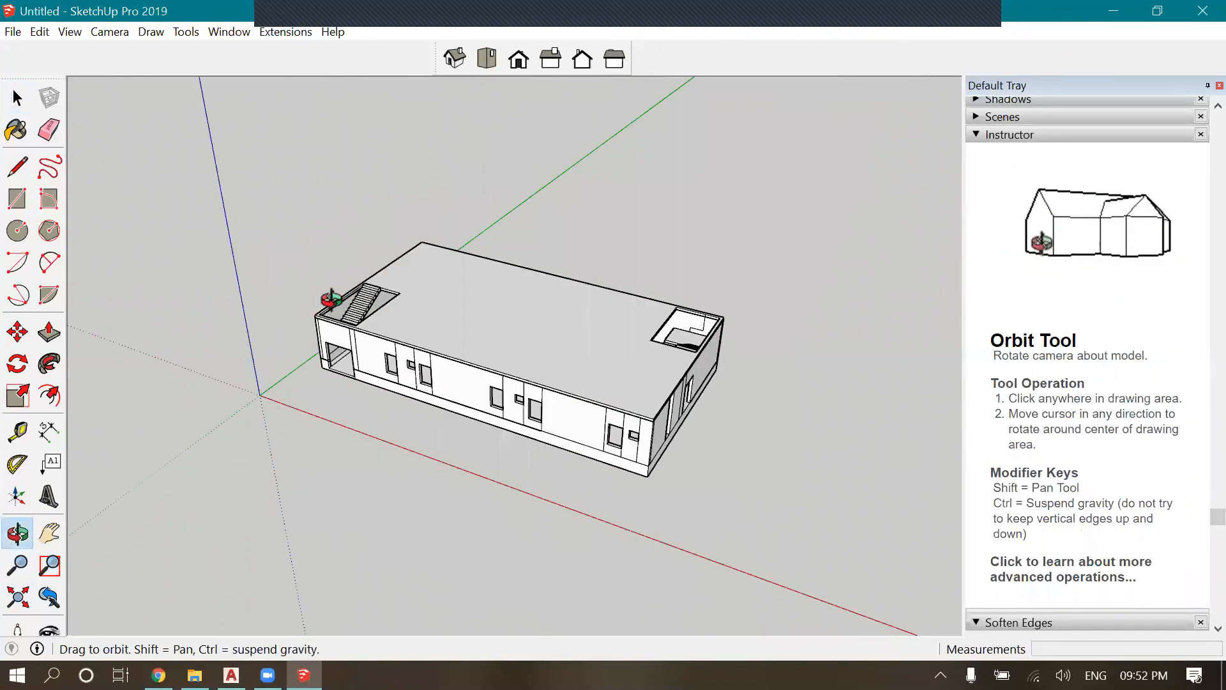
scroll(405, 281, "up", 3)
key("space")
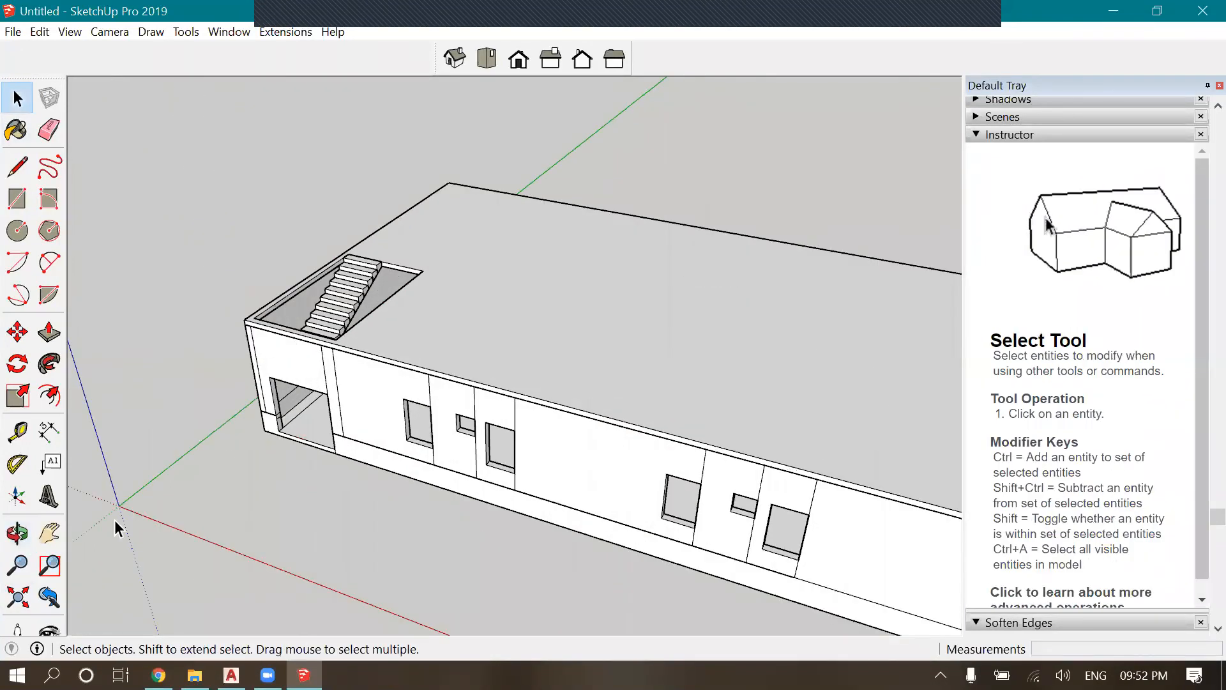
scroll(519, 460, "down", 5)
scroll(623, 372, "up", 3)
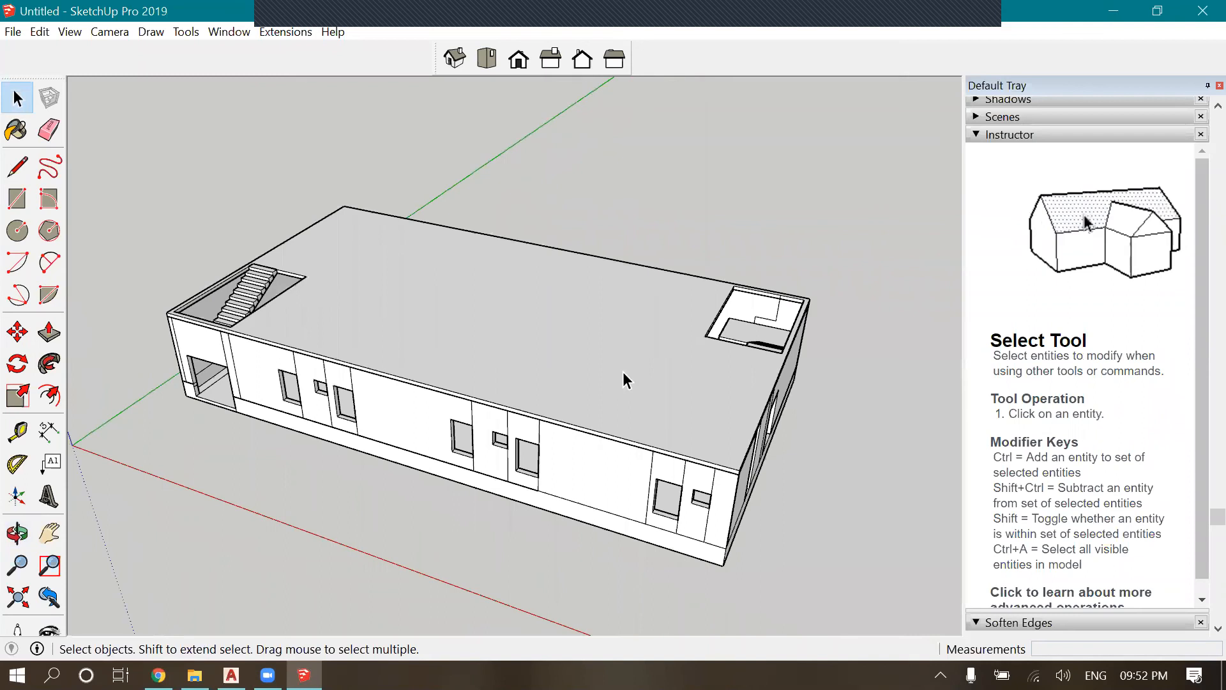
scroll(611, 531, "down", 1)
scroll(619, 399, "up", 1)
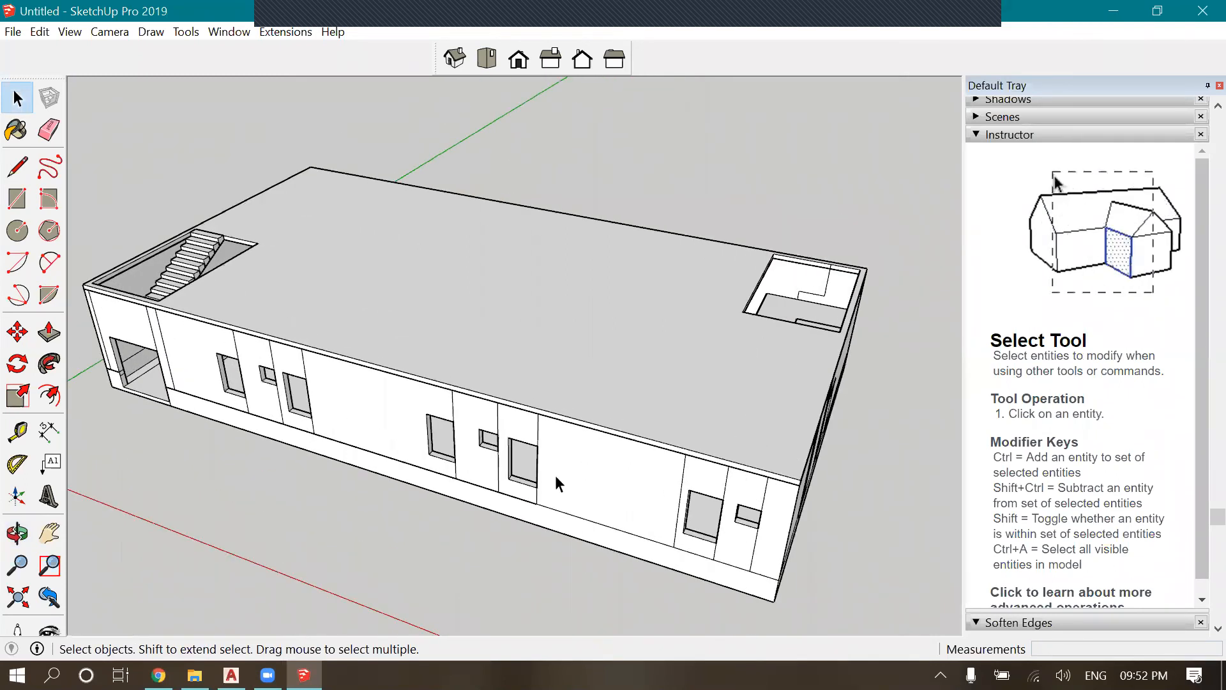
Open the slab group for editing and Push/Pull its front side face outward 125 mm
key("p")
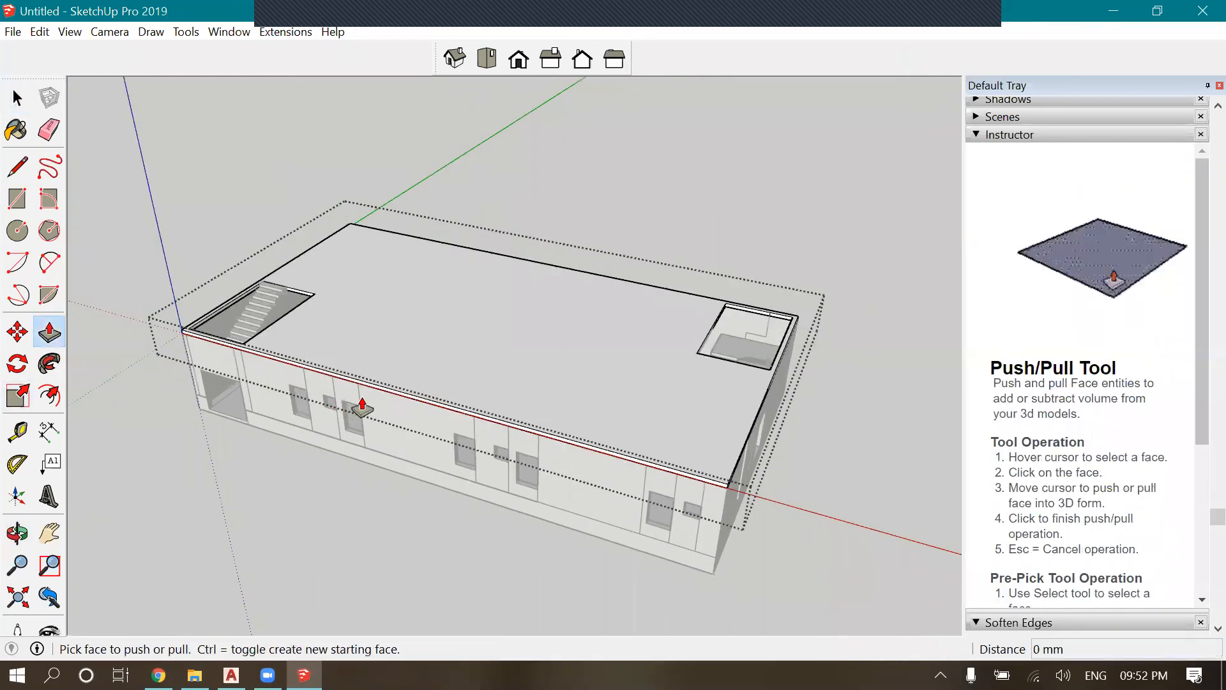
scroll(408, 360, "up", 3)
scroll(400, 369, "up", 2)
left_click(401, 369)
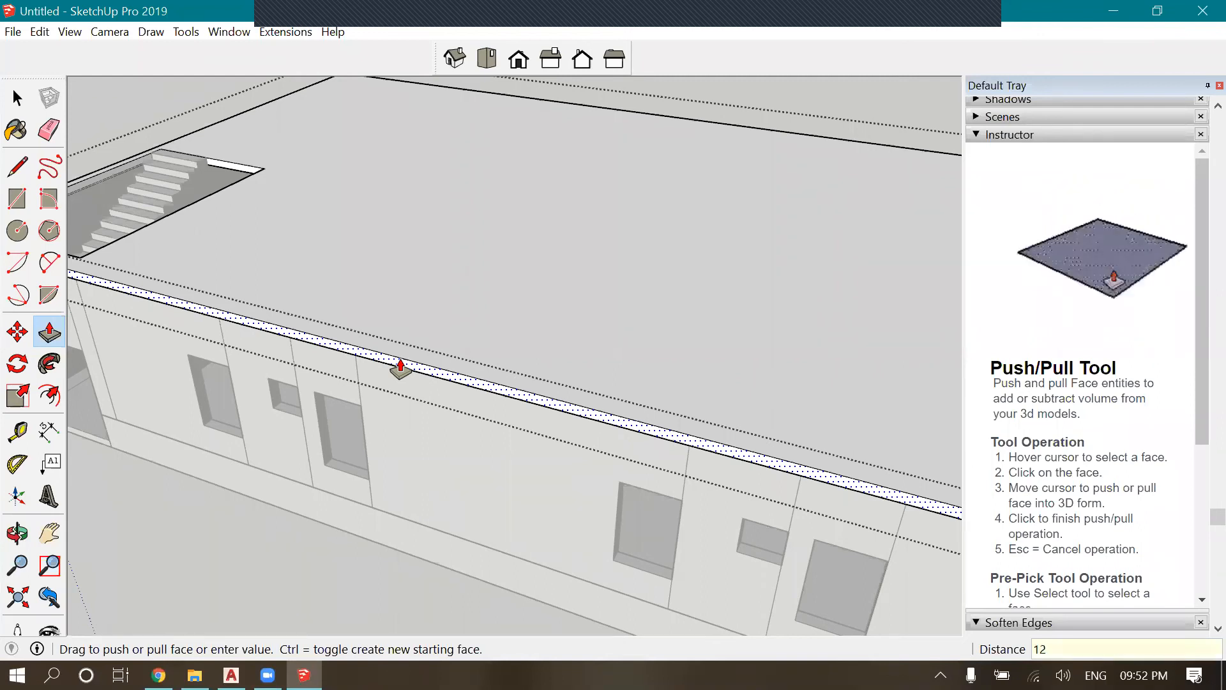
key("Return")
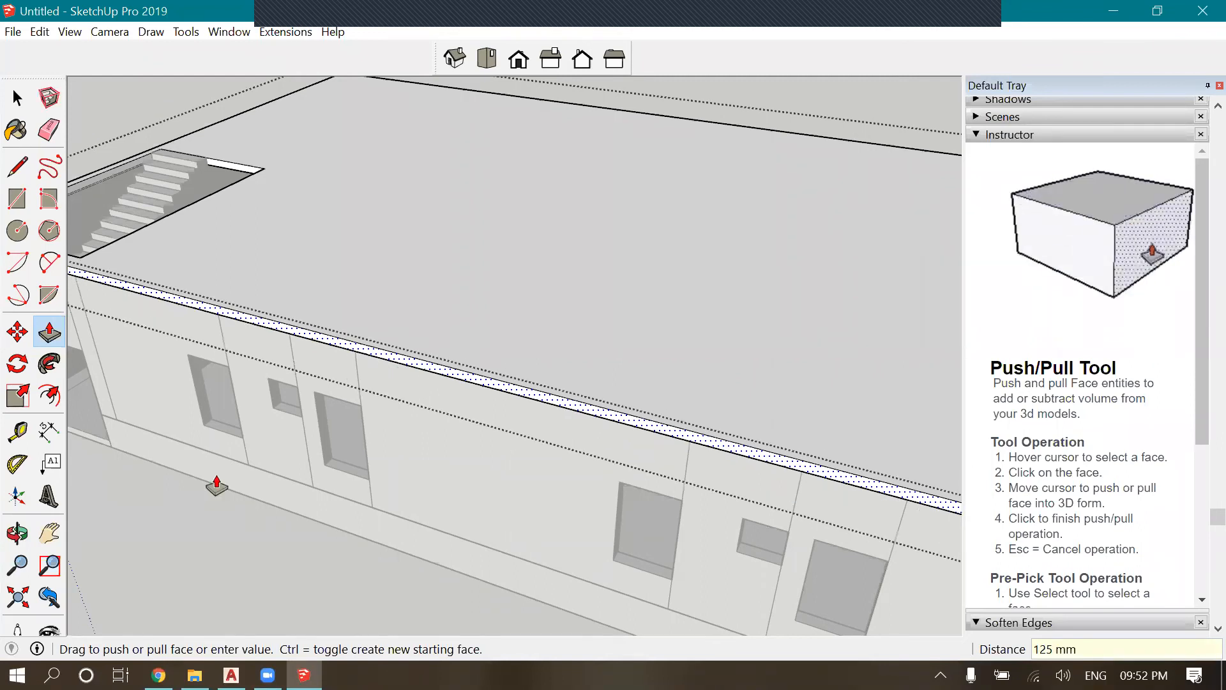
Push/Pull the end side face segments nearest the slab's front corner outward 125 mm, opposite the entrance end
scroll(677, 549, "down", 5)
scroll(648, 424, "up", 10)
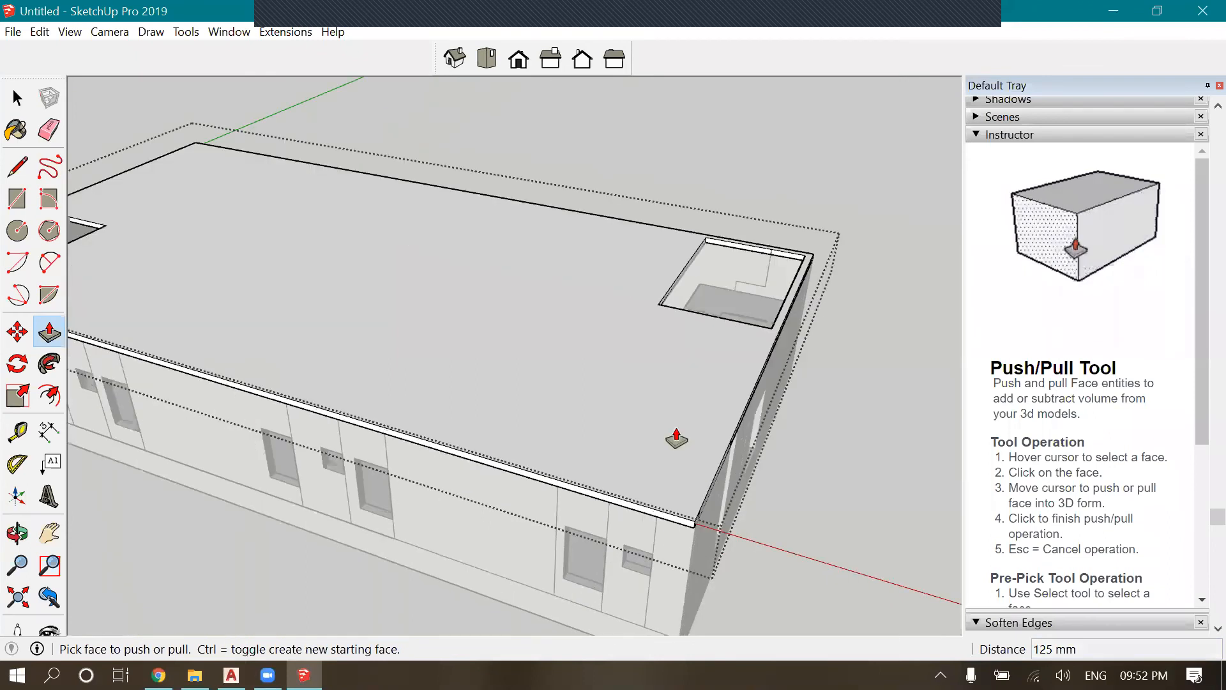
left_click(632, 465)
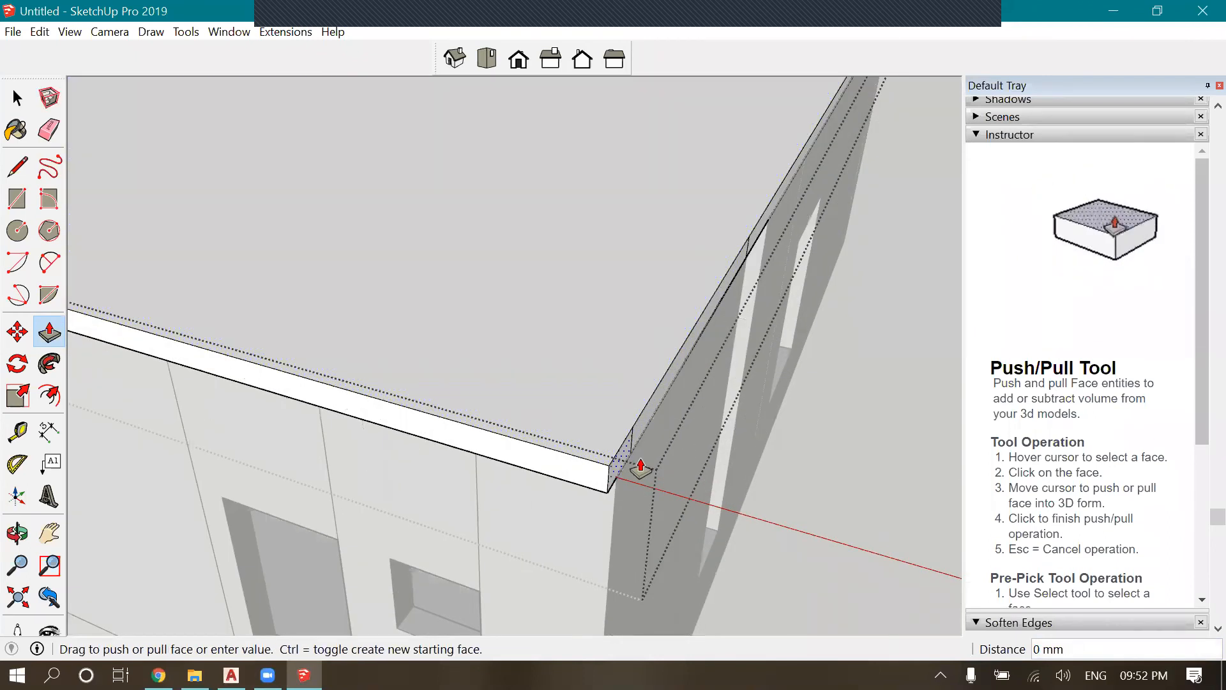
type("125")
key("Return")
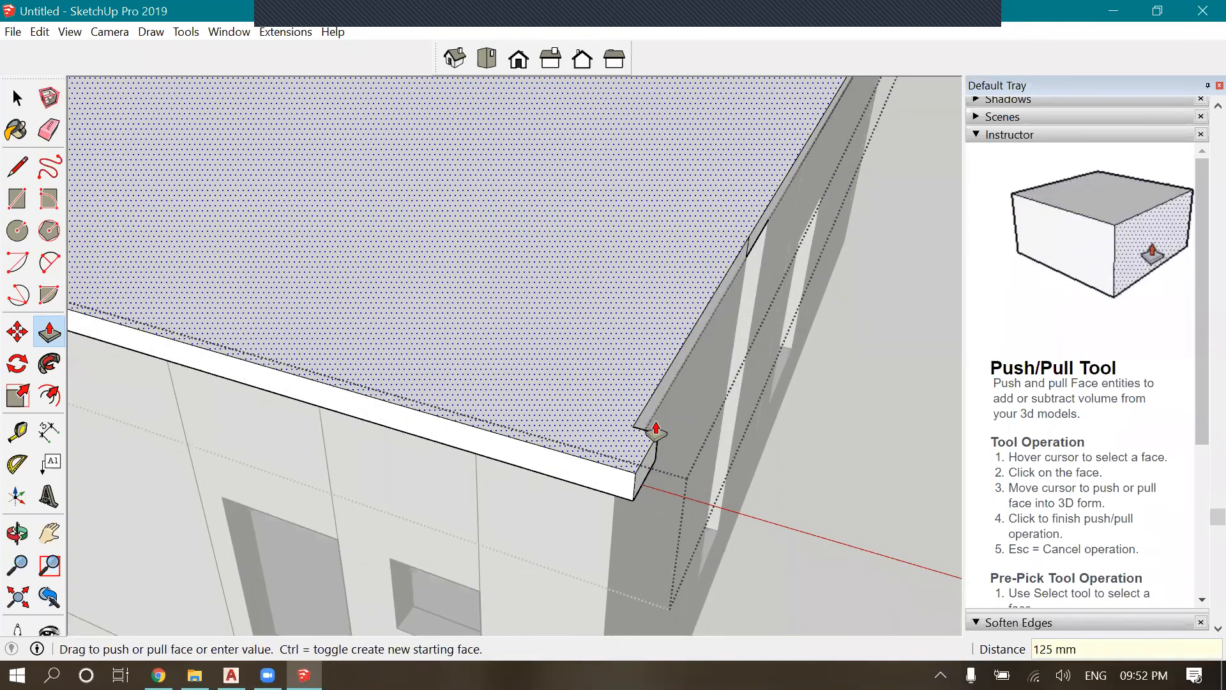
left_click(652, 425)
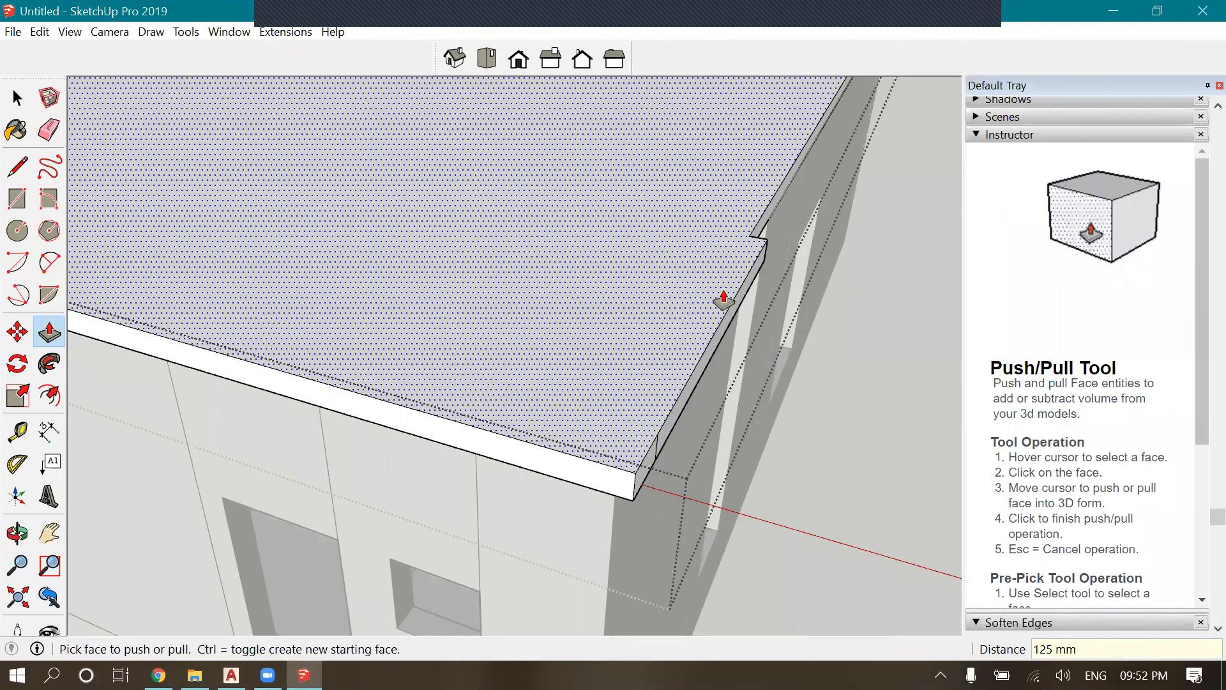
Check the slab edges around the end's front and rear corners, and close the slab group
scroll(737, 281, "down", 6)
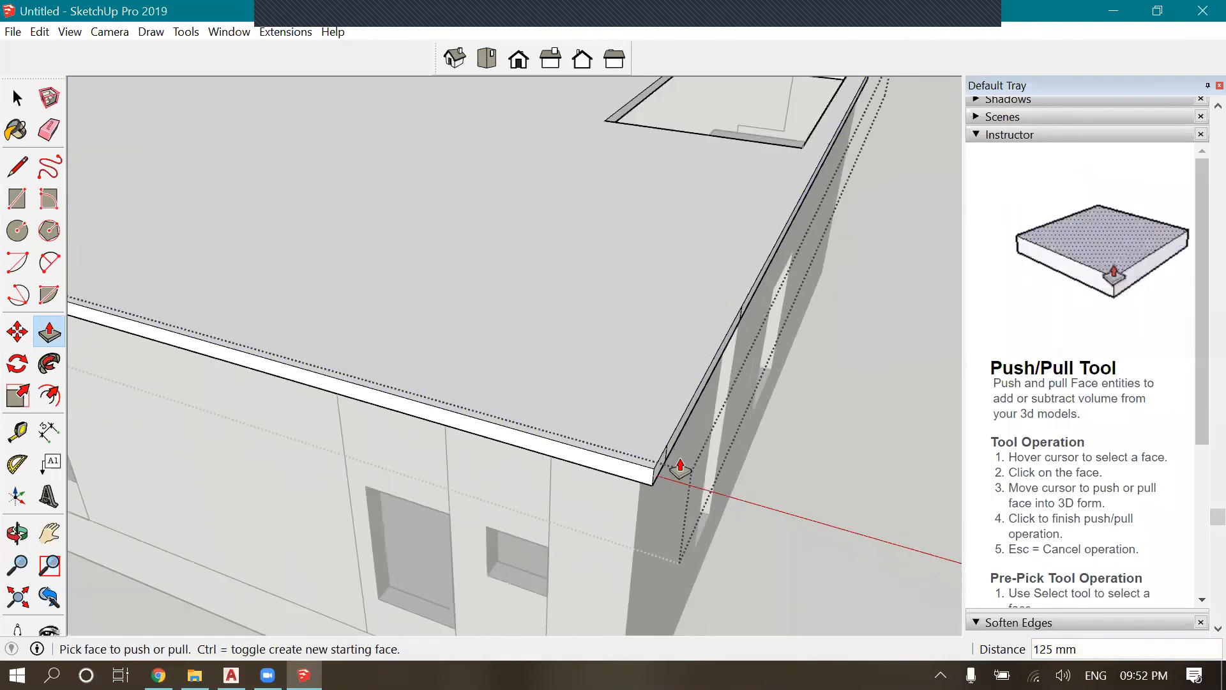
left_click(19, 534)
left_click_drag(753, 438, 422, 427)
scroll(479, 394, "up", 5)
scroll(478, 394, "up", 3)
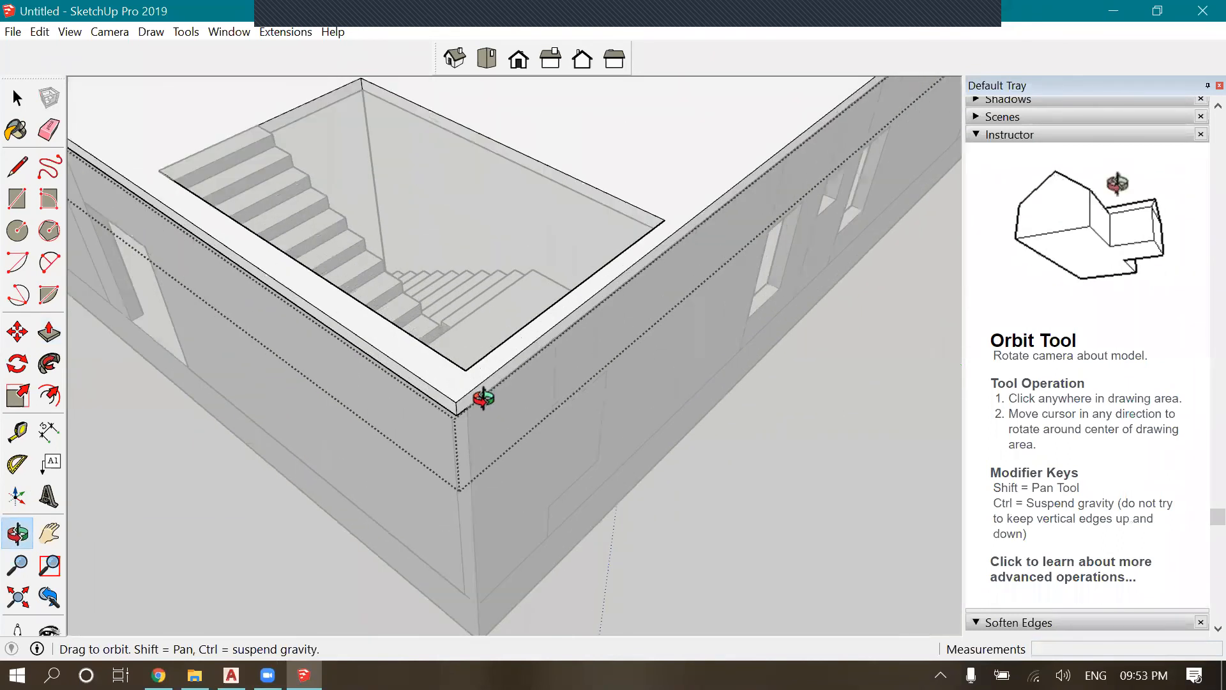
key("p")
scroll(631, 246, "down", 3)
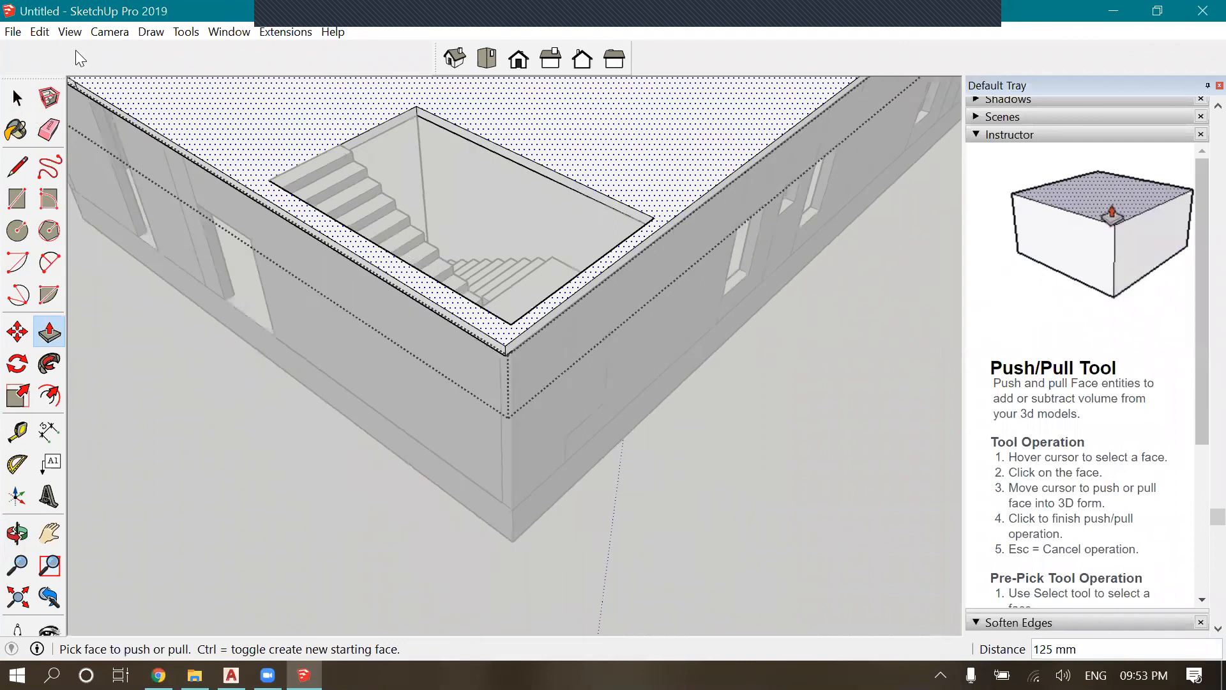
left_click(17, 99)
key("Escape")
Push/Pull the jamb face of the narrow opening in the end wall about 750 mm to the opposite jamb, closing the opening
key("o")
scroll(183, 471, "down", 5)
left_click_drag(183, 471, 649, 328)
scroll(759, 463, "up", 5)
left_click_drag(759, 463, 939, 443)
scroll(696, 451, "up", 3)
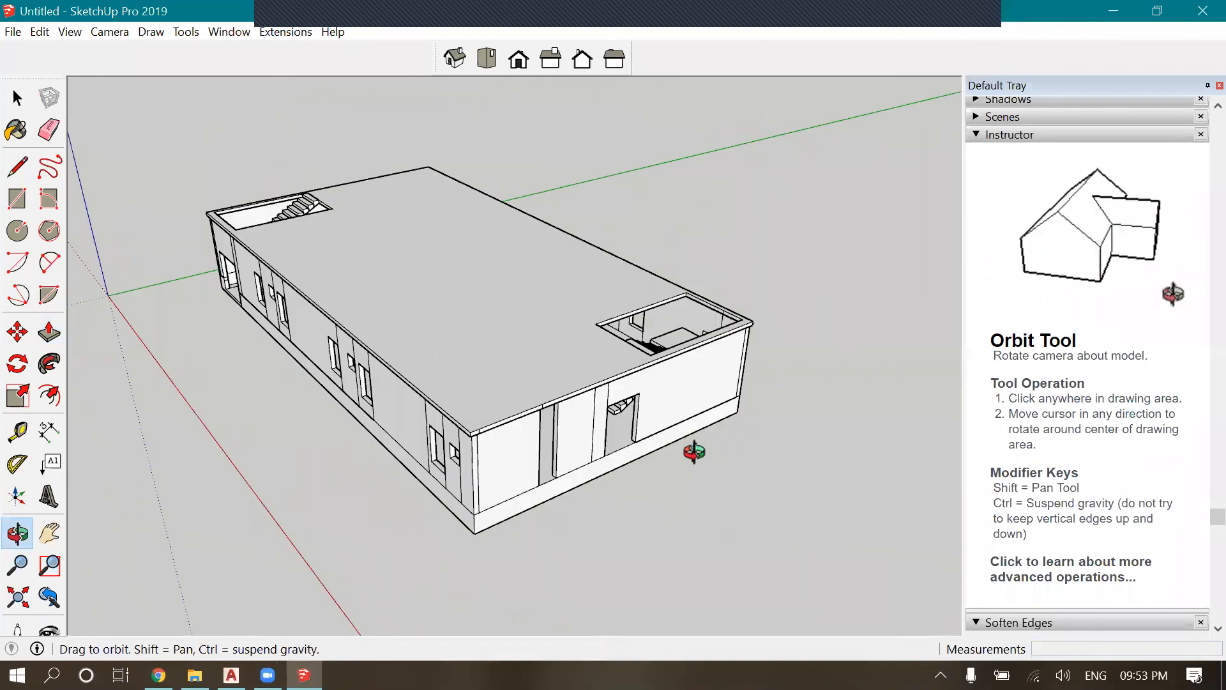
scroll(230, 568, "up", 3)
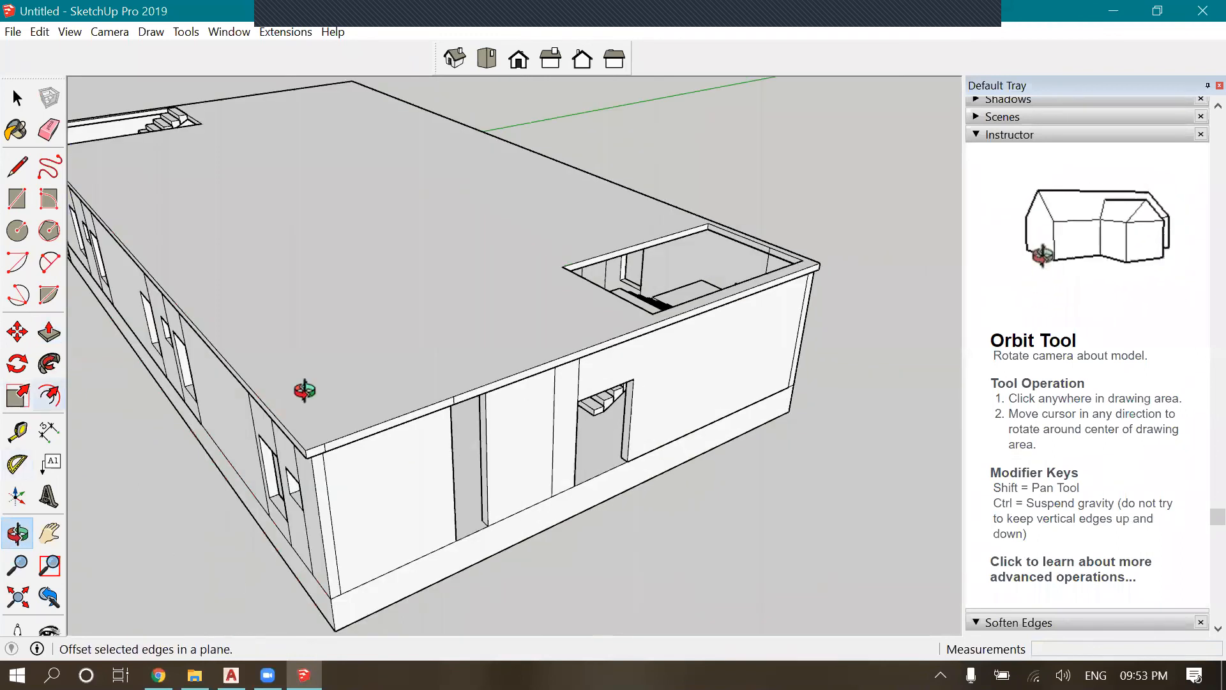
scroll(463, 562, "up", 3)
left_click(18, 97)
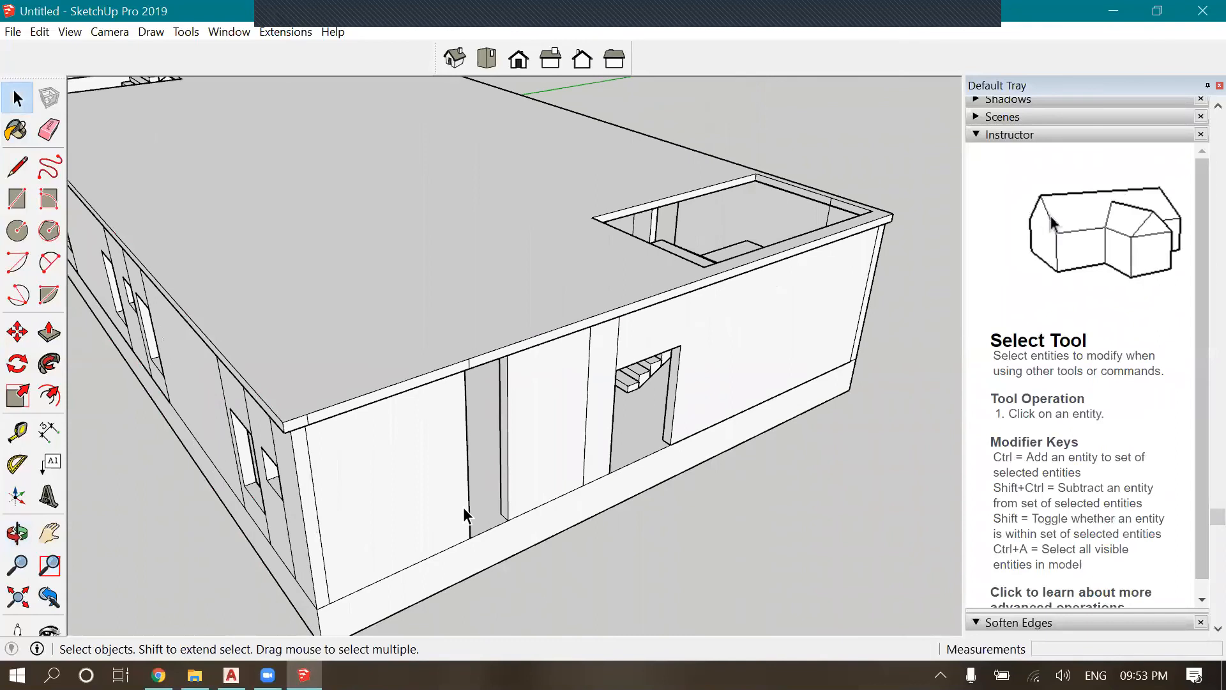
left_click(463, 507)
scroll(485, 505, "up", 4)
left_click(48, 332)
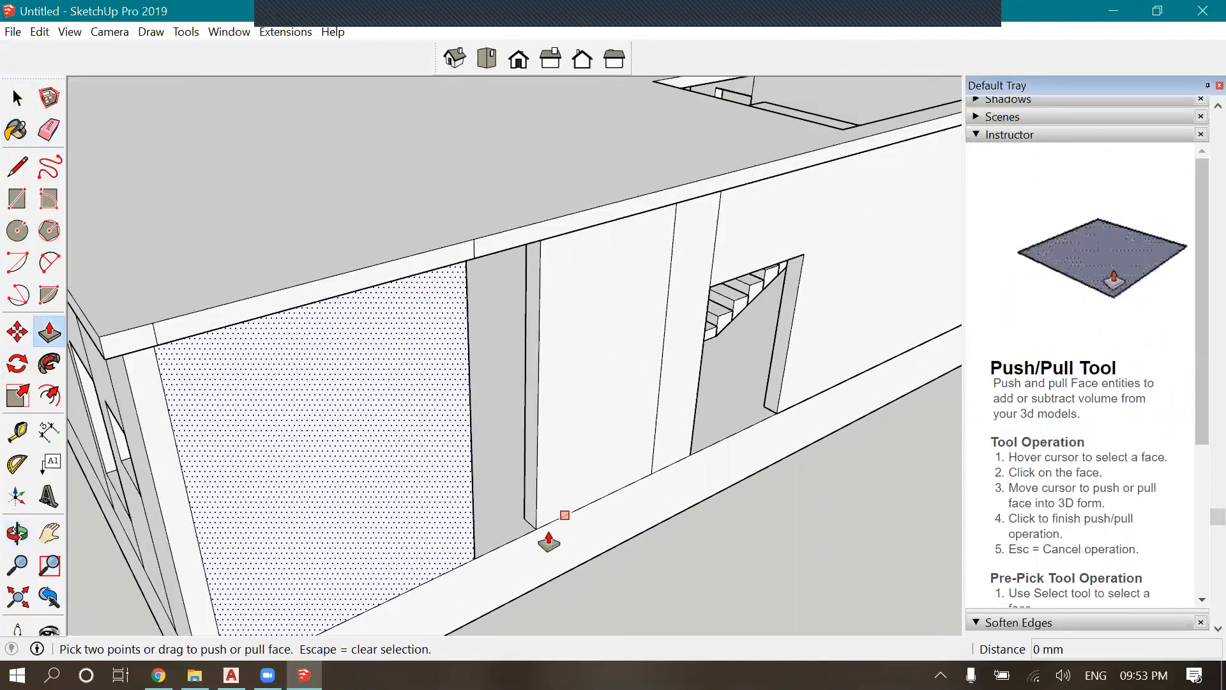
left_click(534, 530)
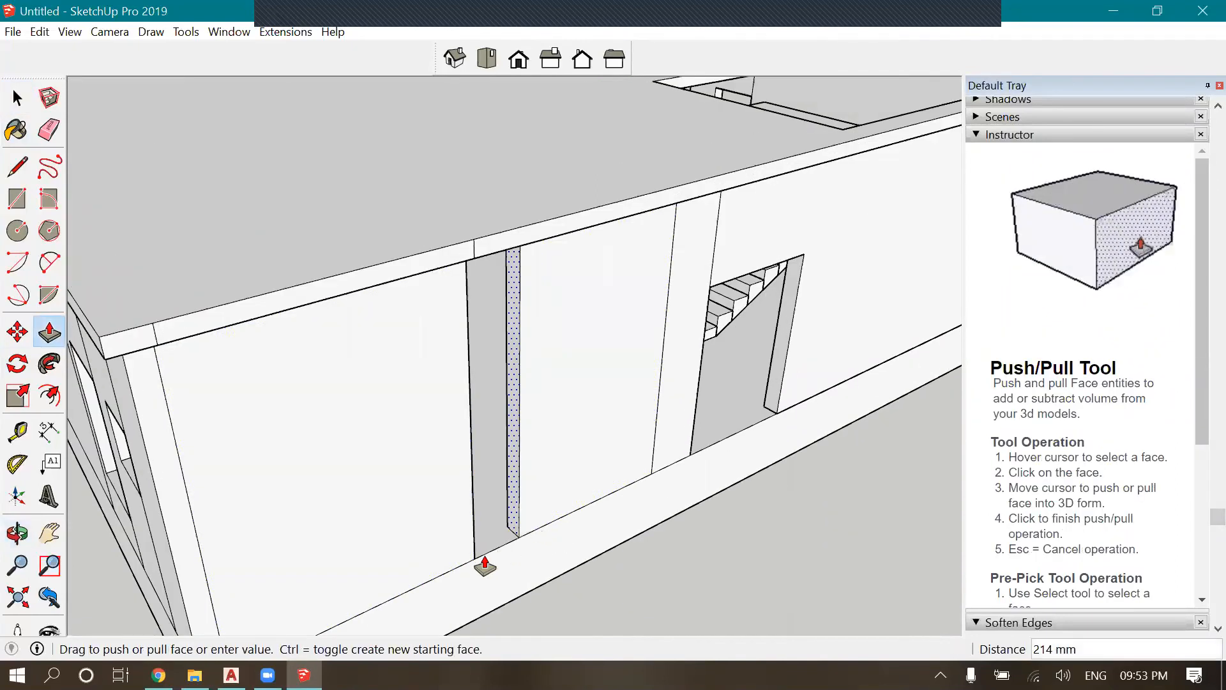
left_click(477, 569)
scroll(542, 487, "down", 3)
scroll(603, 537, "down", 5)
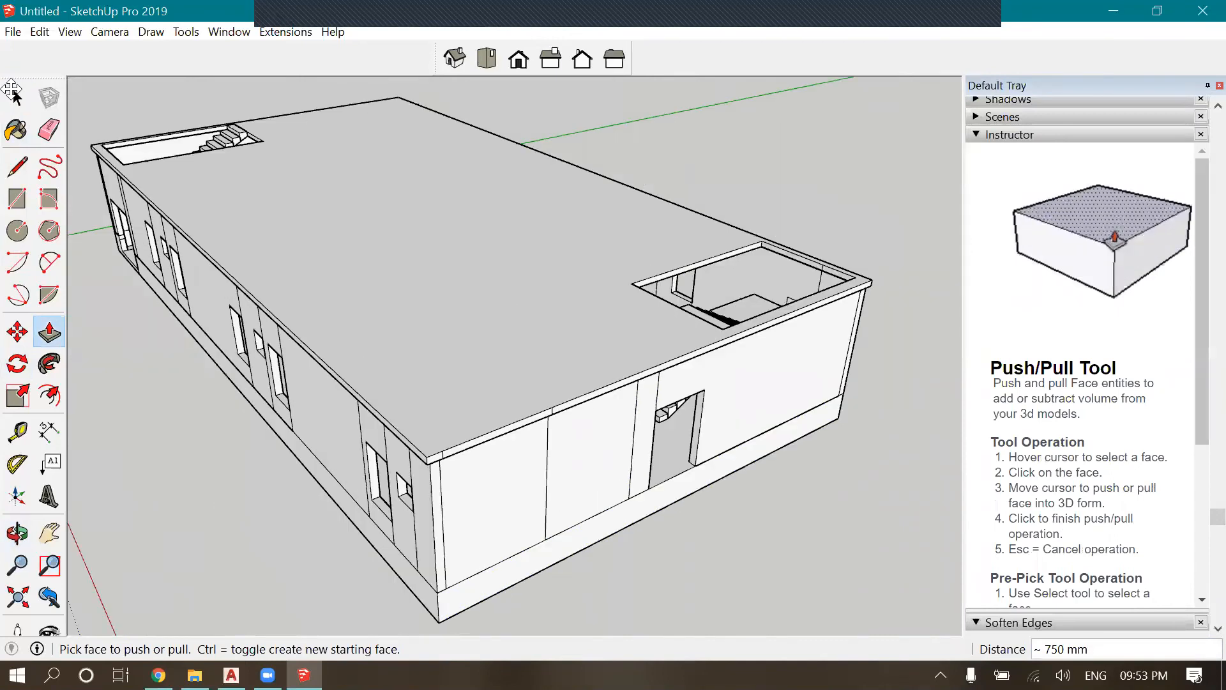
key("space")
Select the whole building and copy it vertically by a bottom corner onto the slab's top corner as a second storey
left_click(17, 533)
left_click_drag(485, 460, 528, 447)
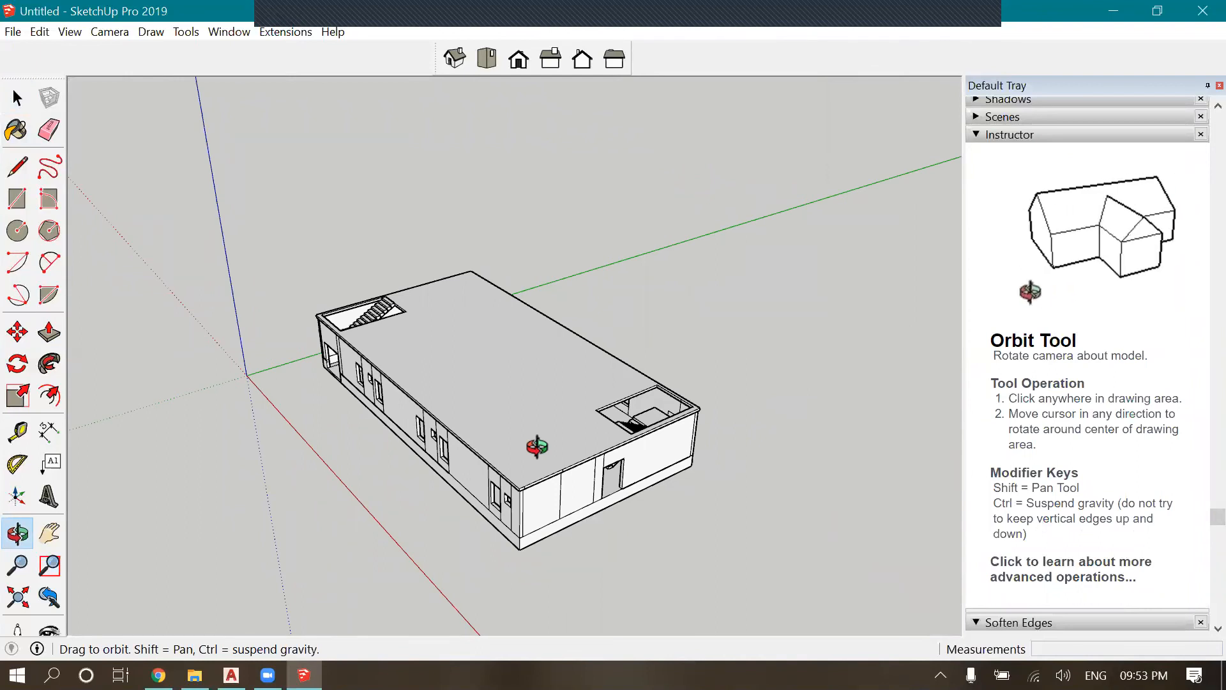
left_click_drag(630, 214, 405, 415)
key("space")
left_click_drag(144, 555, 144, 554)
scroll(643, 330, "up", 3)
left_click_drag(758, 217, 145, 588)
scroll(591, 500, "up", 5)
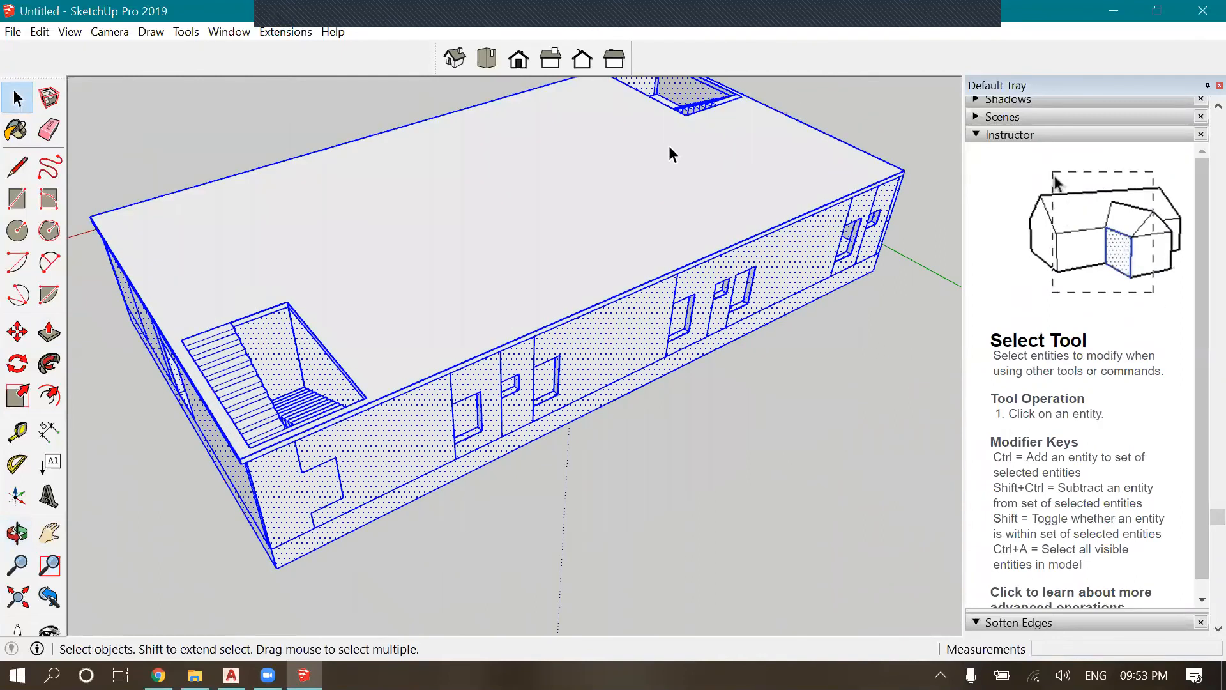
scroll(829, 206, "down", 2)
scroll(699, 161, "up", 5)
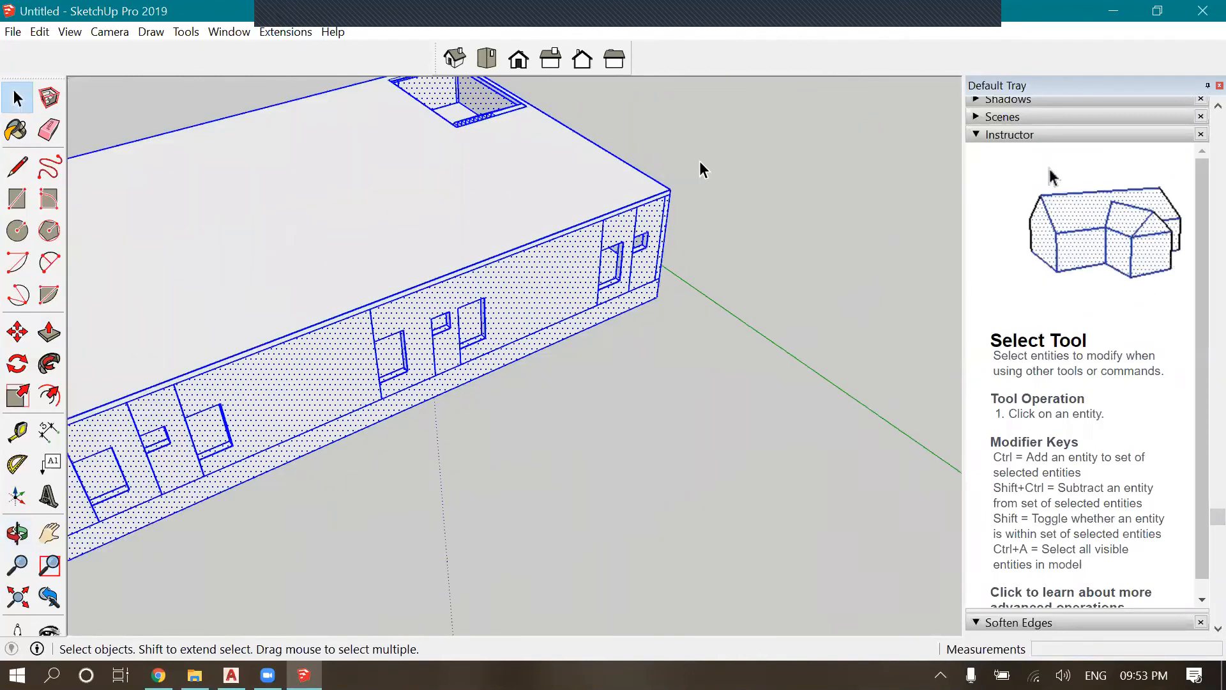
left_click(17, 333)
scroll(613, 351, "up", 2)
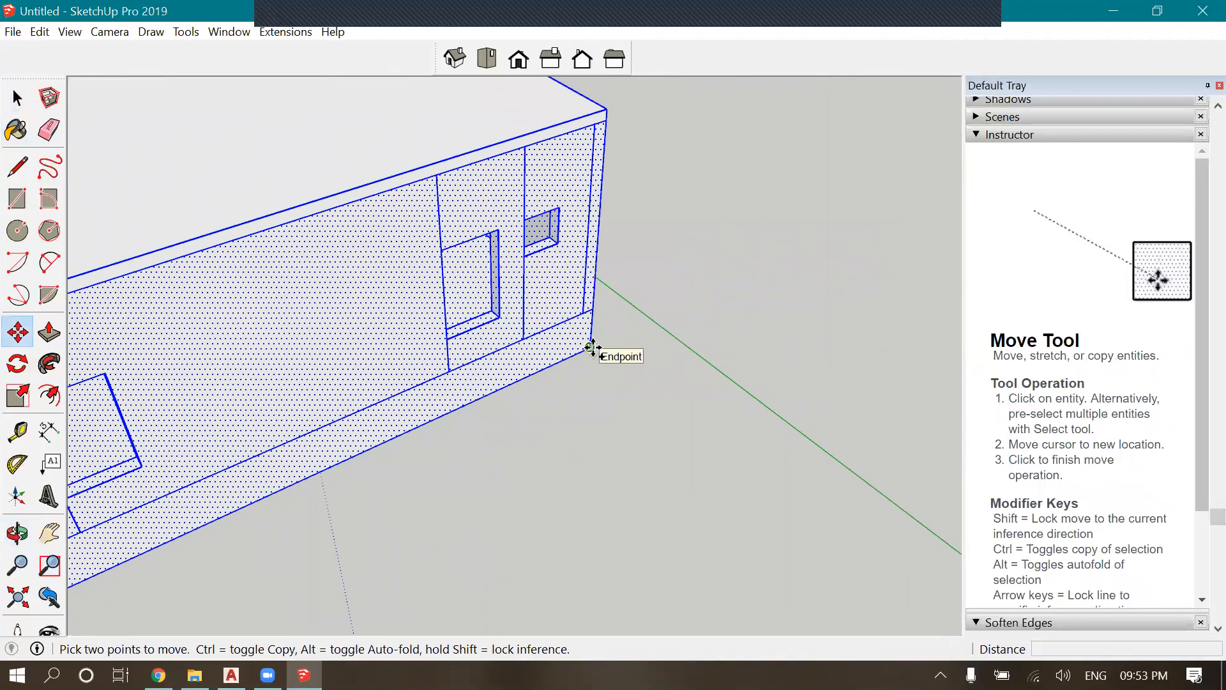
left_click(591, 346)
key("ctrl")
scroll(575, 287, "down", 1)
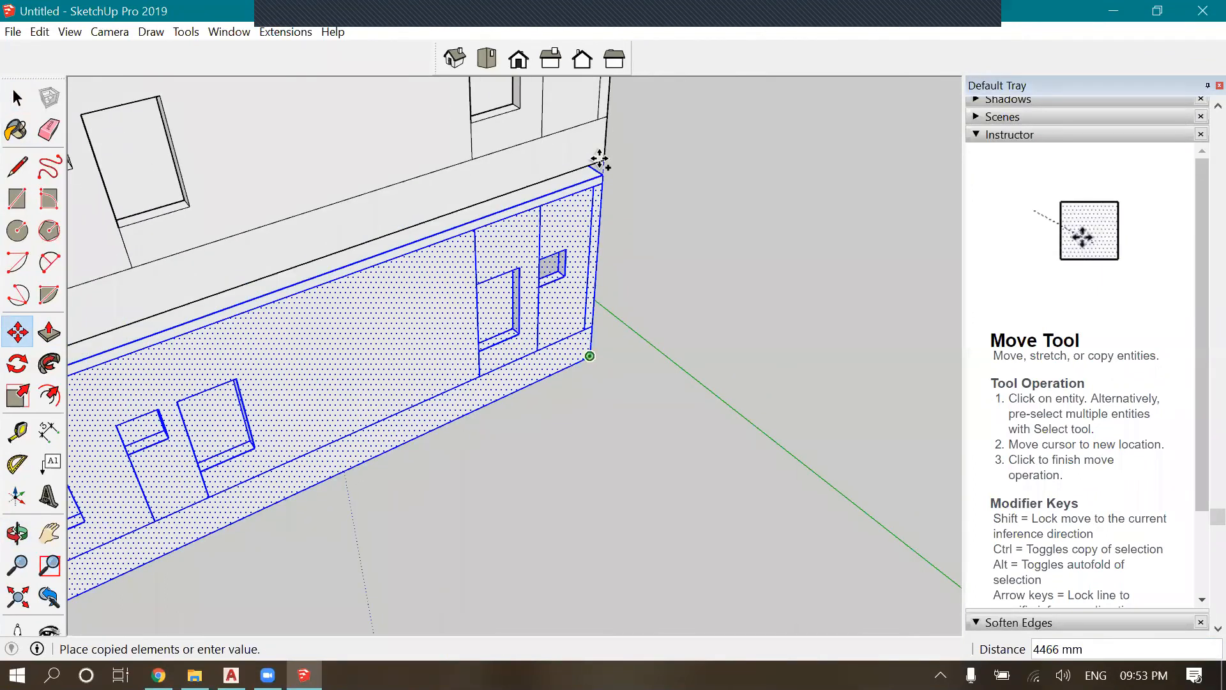
left_click(605, 160)
scroll(824, 332, "down", 4)
key("space")
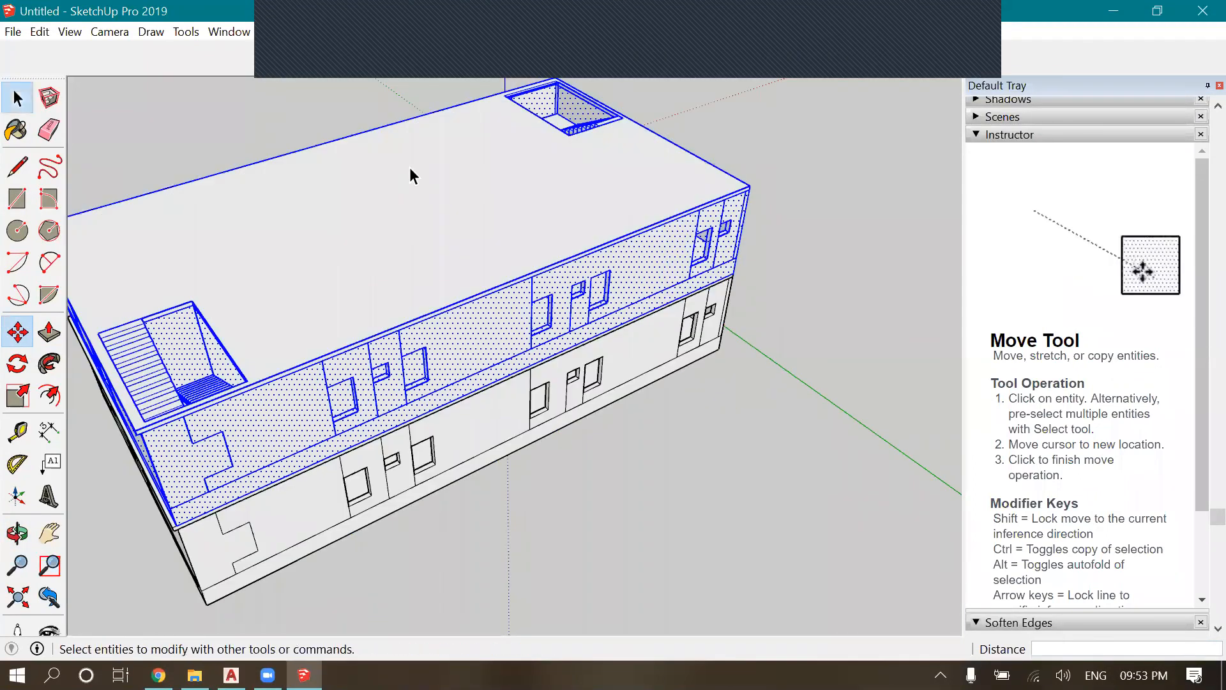
Clear the selection and examine the stacked two-storey building around its end wall, floor joint and front facade
scroll(411, 175, "down", 2)
left_click(224, 434)
middle_click_drag(269, 404, 856, 303)
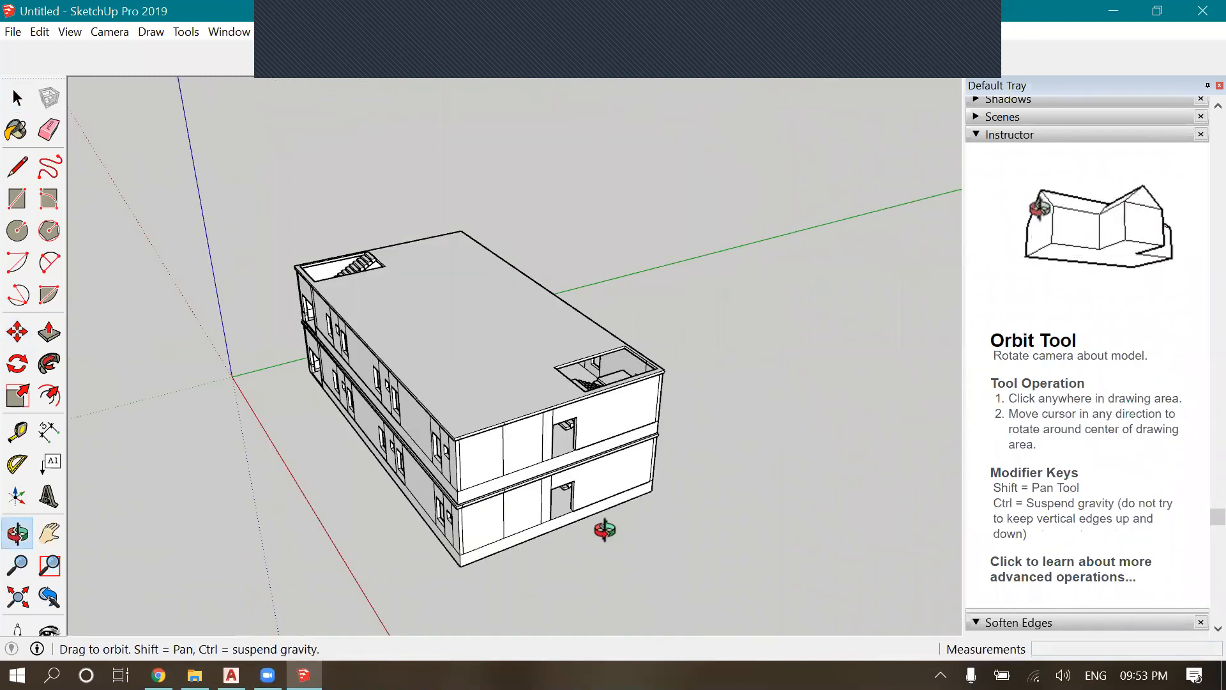
scroll(557, 411, "up", 7)
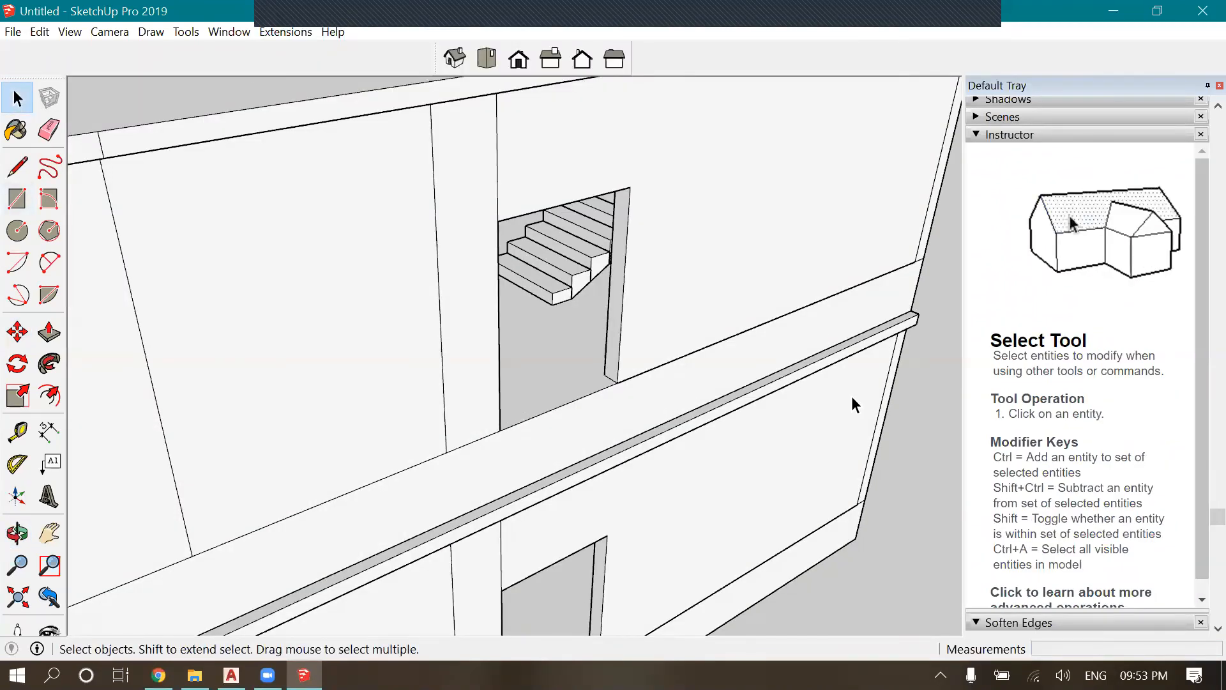
scroll(852, 403, "down", 5)
middle_click_drag(852, 403, 662, 442)
scroll(607, 473, "down", 5)
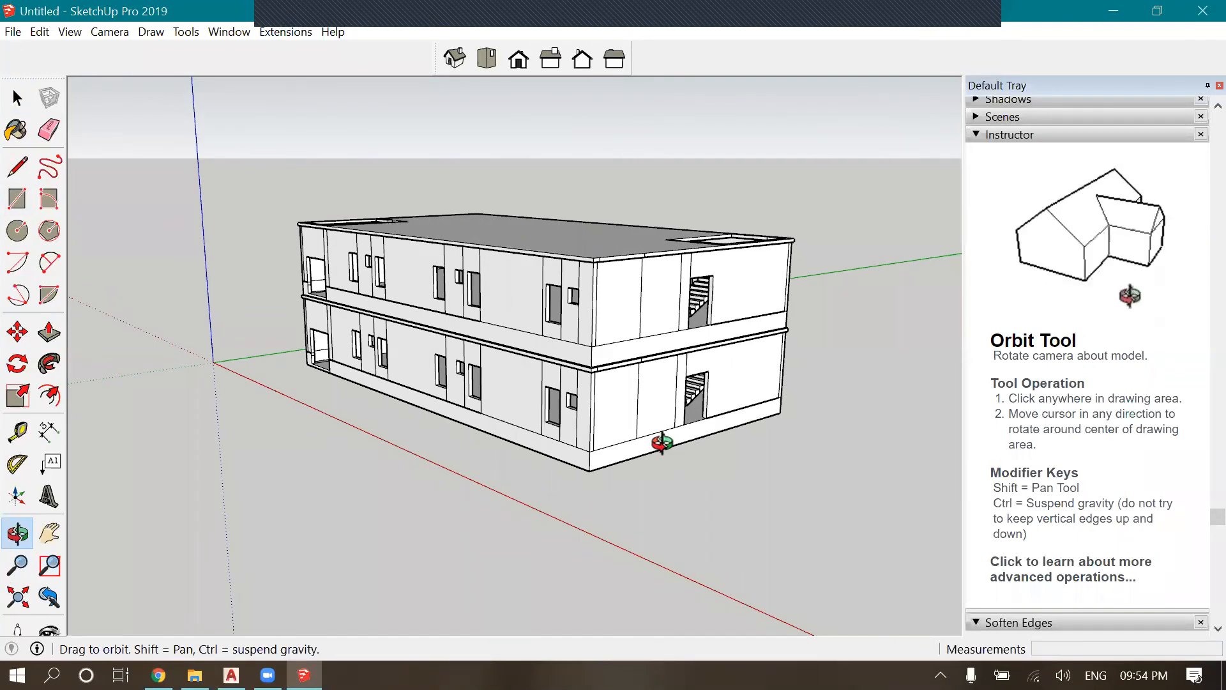
scroll(687, 404, "up", 3)
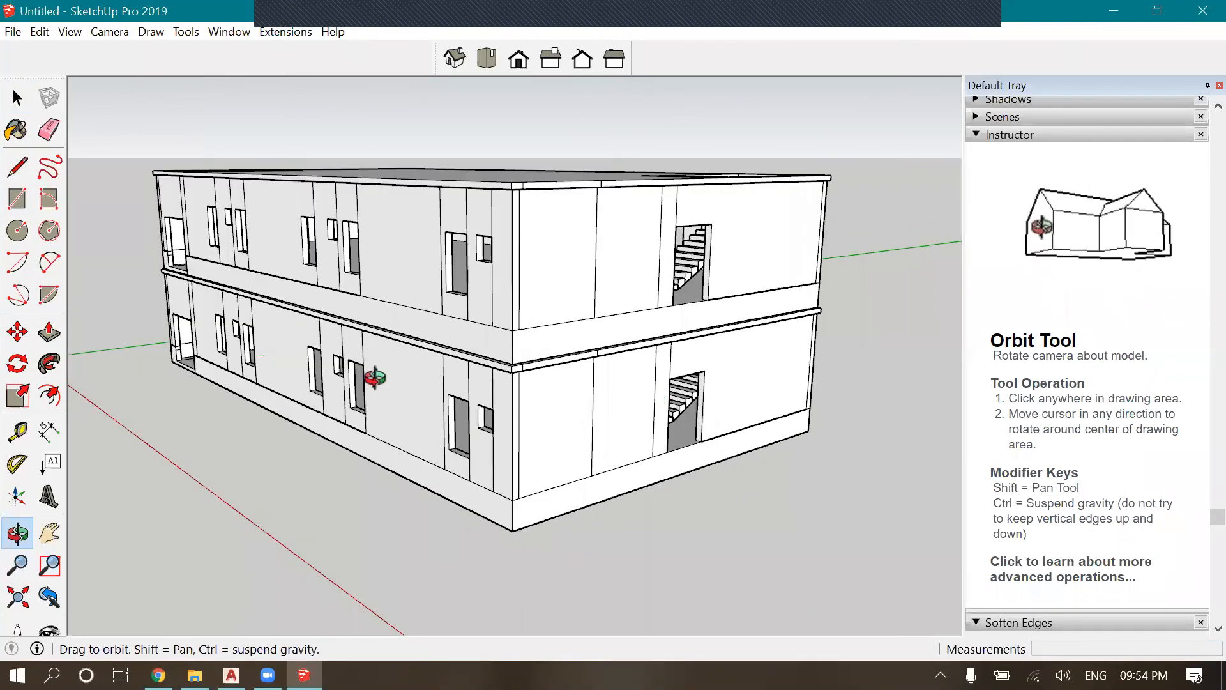
left_click_drag(152, 239, 584, 362)
Start Enscape to show the two-storey model as a live rendering
left_click(284, 31)
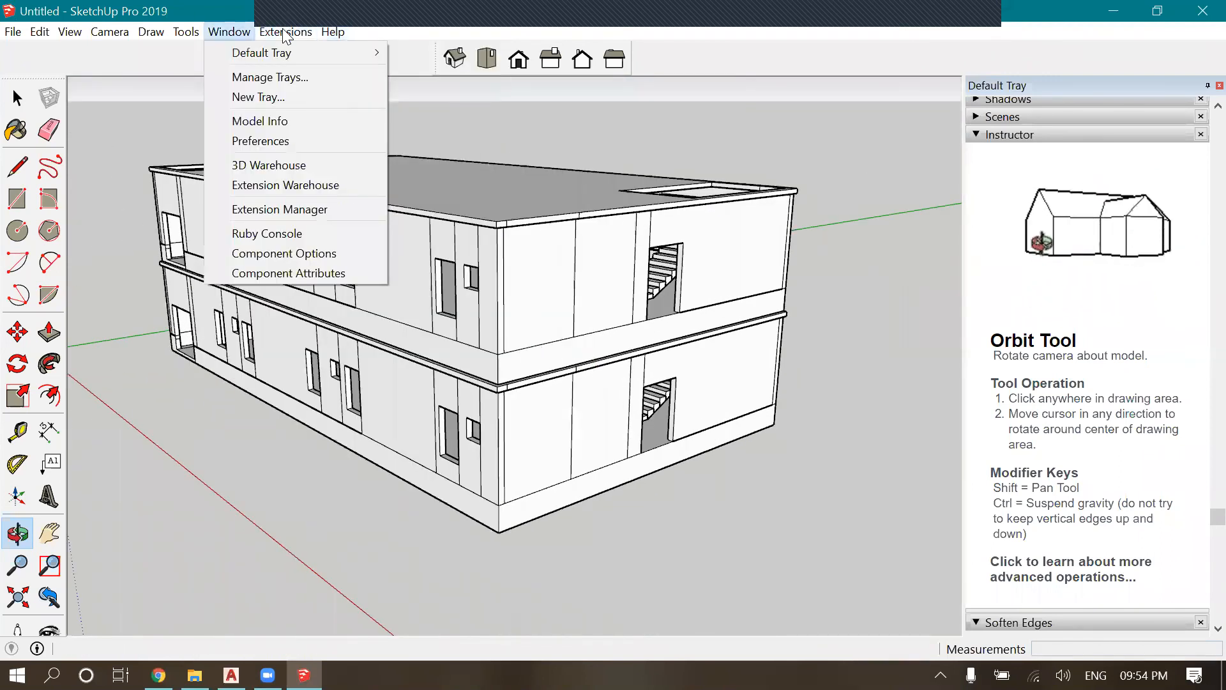
mouse_move(286, 59)
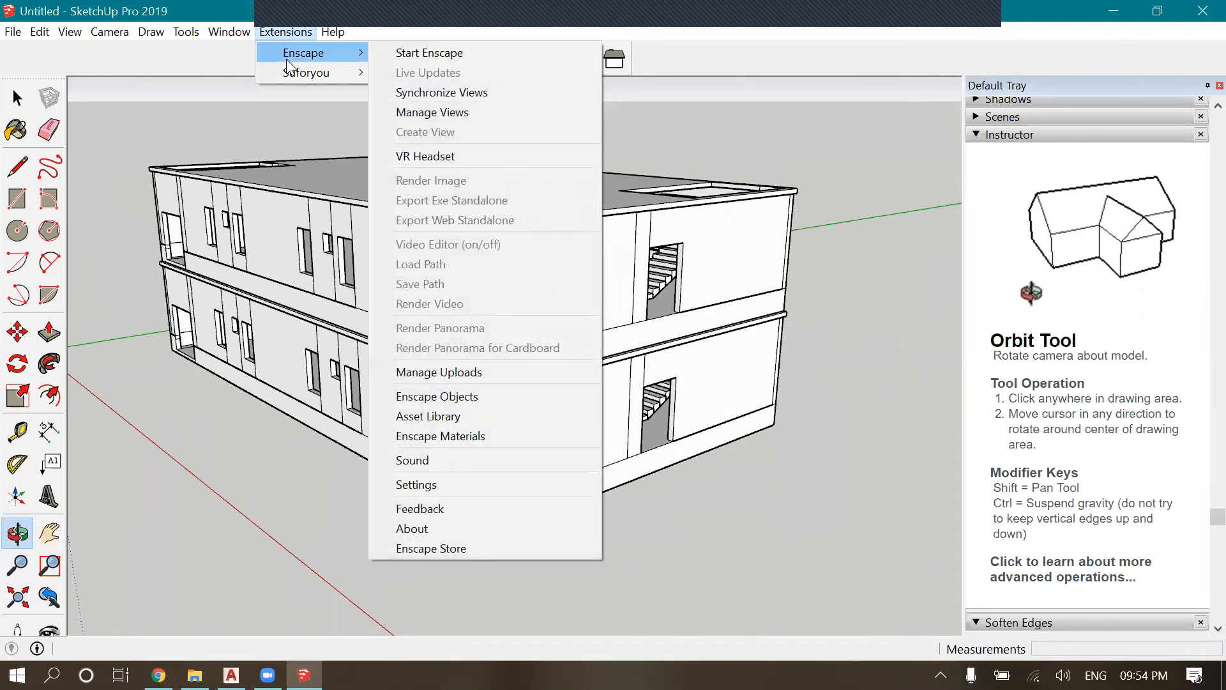
left_click(419, 51)
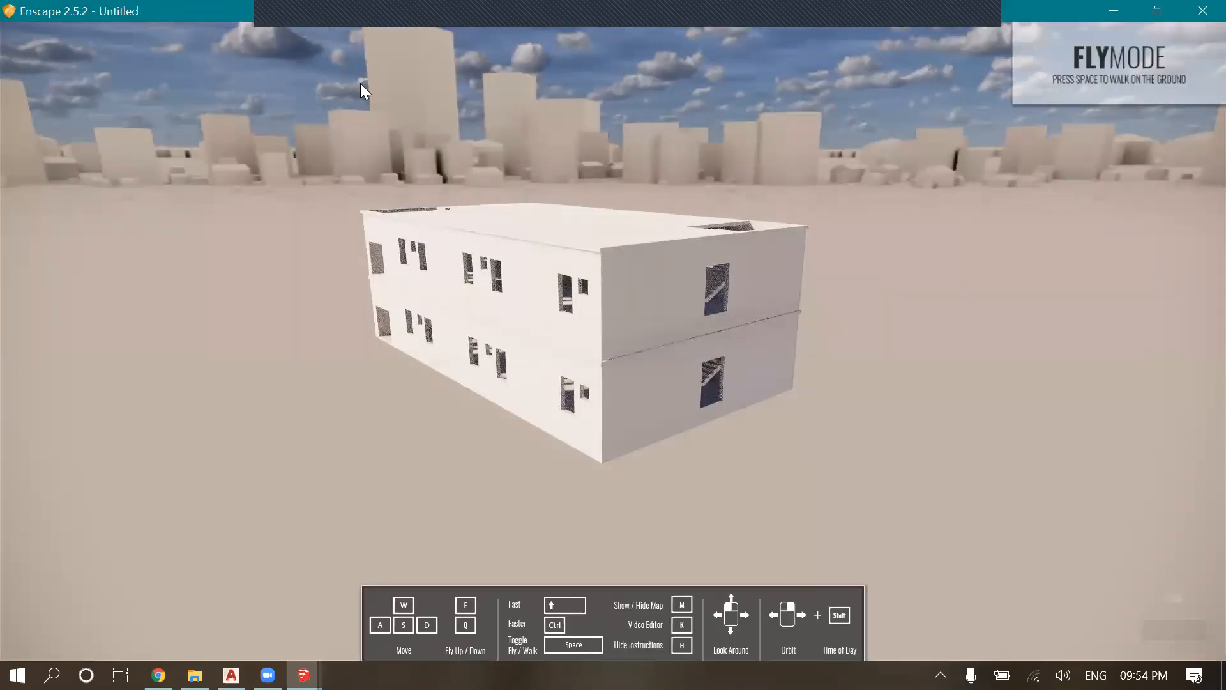
Examine the rendered facades, window openings and floor overhang in Enscape, and return to SketchUp
scroll(610, 329, "up", 2)
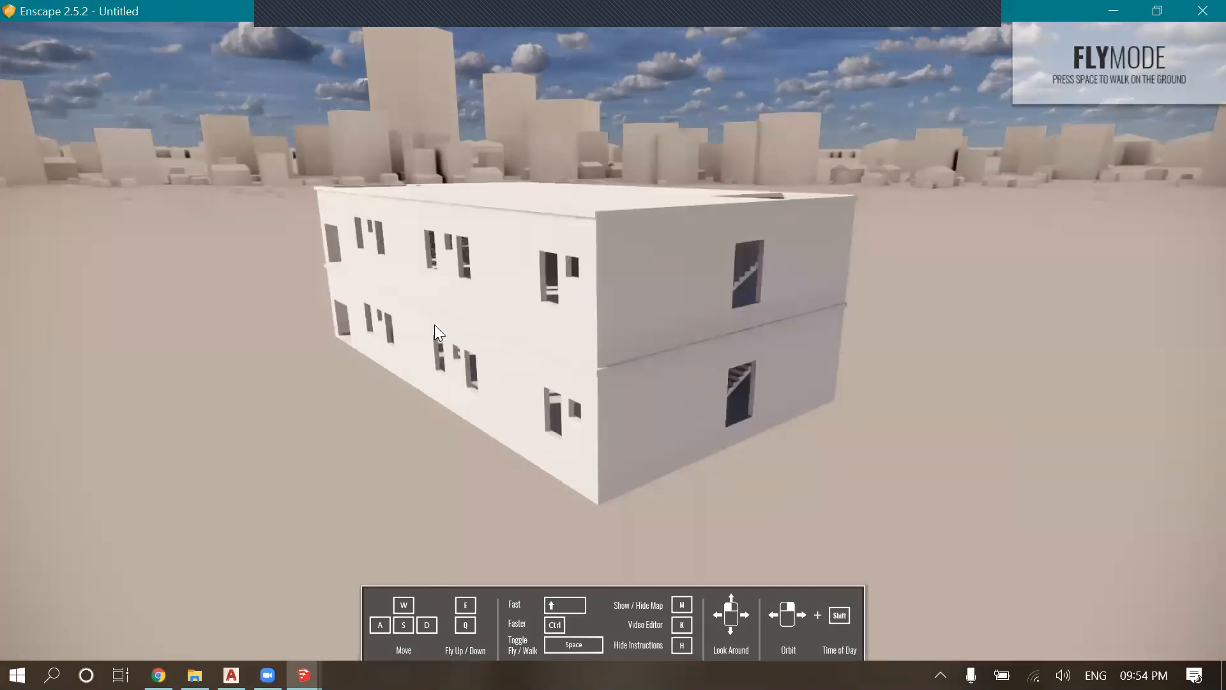
scroll(434, 324, "up", 1)
right_click_drag(434, 324, 594, 268)
right_click_drag(990, 332, 757, 100)
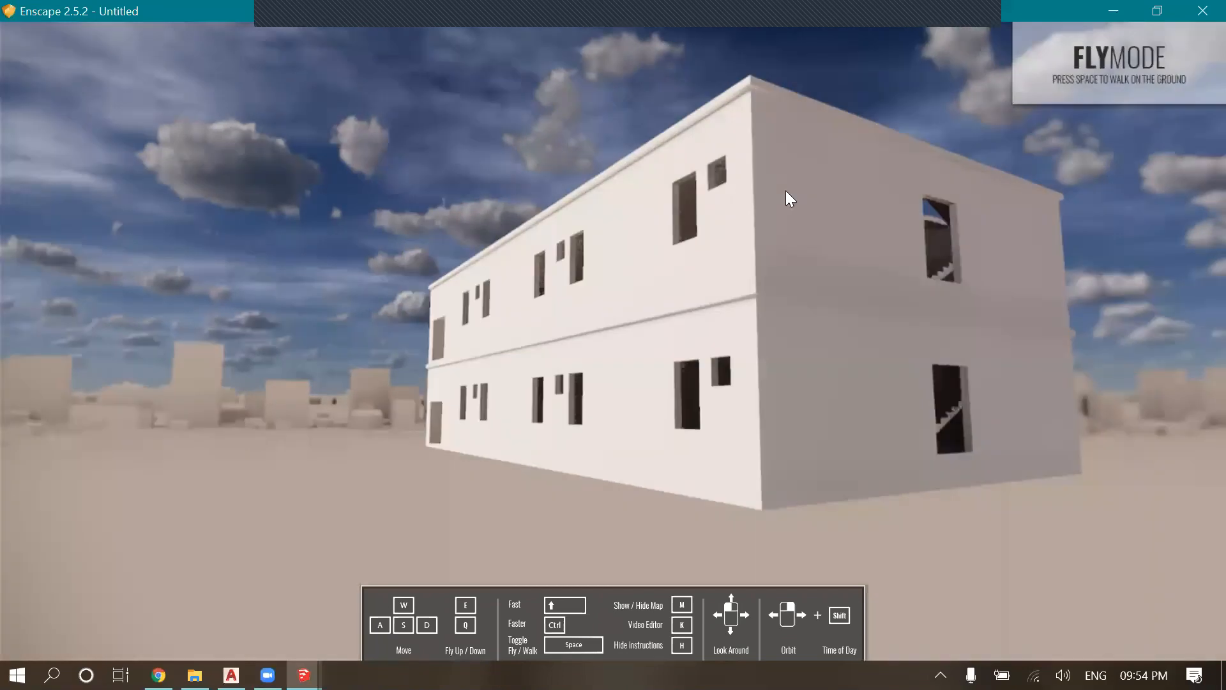
scroll(785, 190, "up", 1)
right_click_drag(786, 190, 751, 297)
scroll(751, 297, "up", 1)
scroll(450, 265, "up", 2)
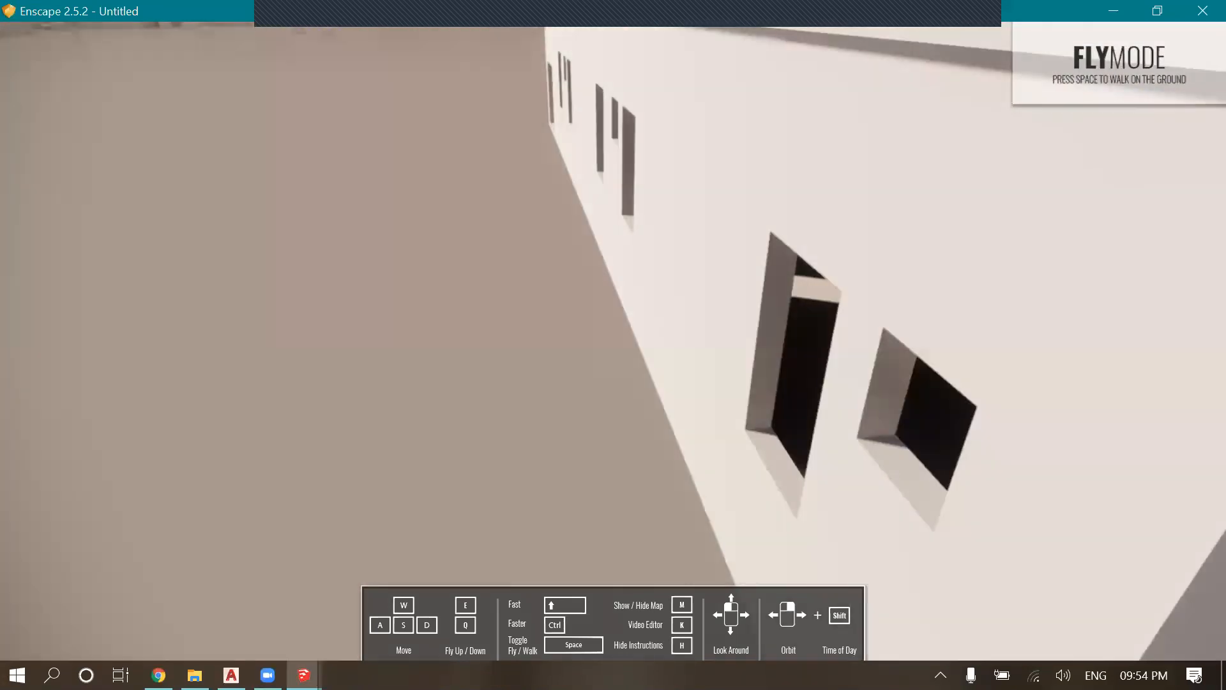
scroll(747, 280, "down", 3)
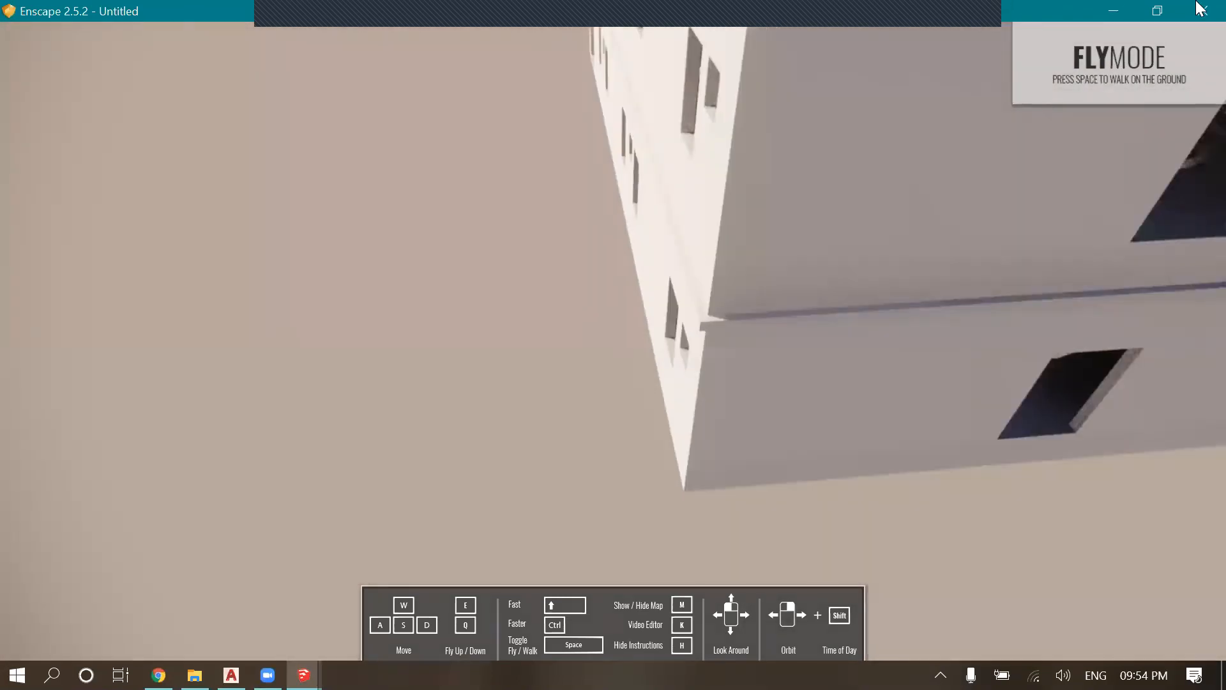
left_click_drag(1035, 13, 704, 105)
left_click(874, 100)
Examine the two-storey model from both ends and undo the copied upper storey
mouse_move(646, 383)
left_mouse_down()
mouse_move(466, 362)
mouse_move(406, 434)
mouse_move(420, 435)
left_mouse_up()
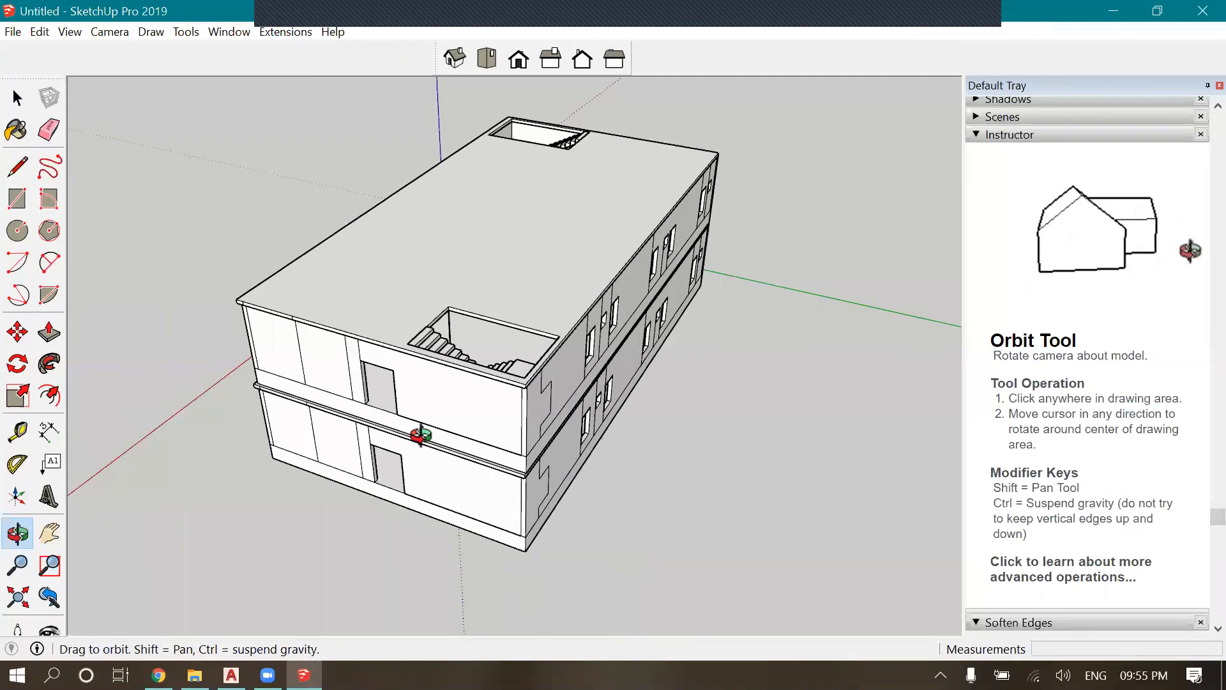
left_click_drag(143, 315, 456, 422)
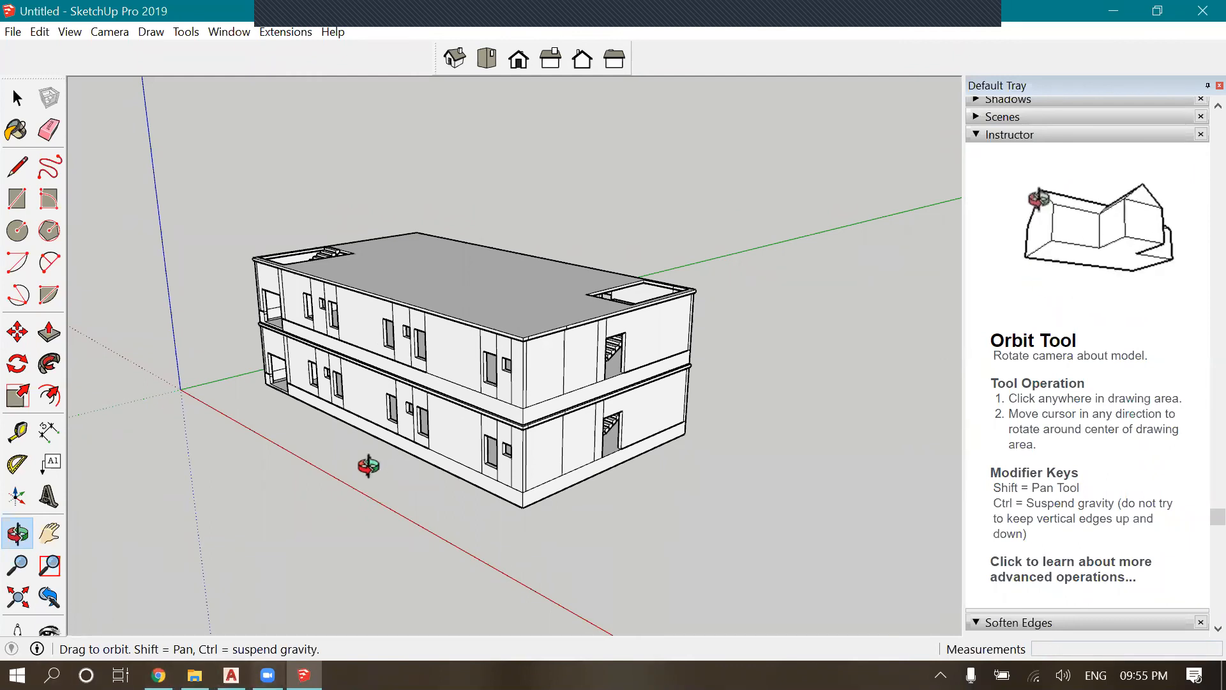
left_click_drag(359, 466, 421, 465)
left_click_drag(487, 496, 485, 447)
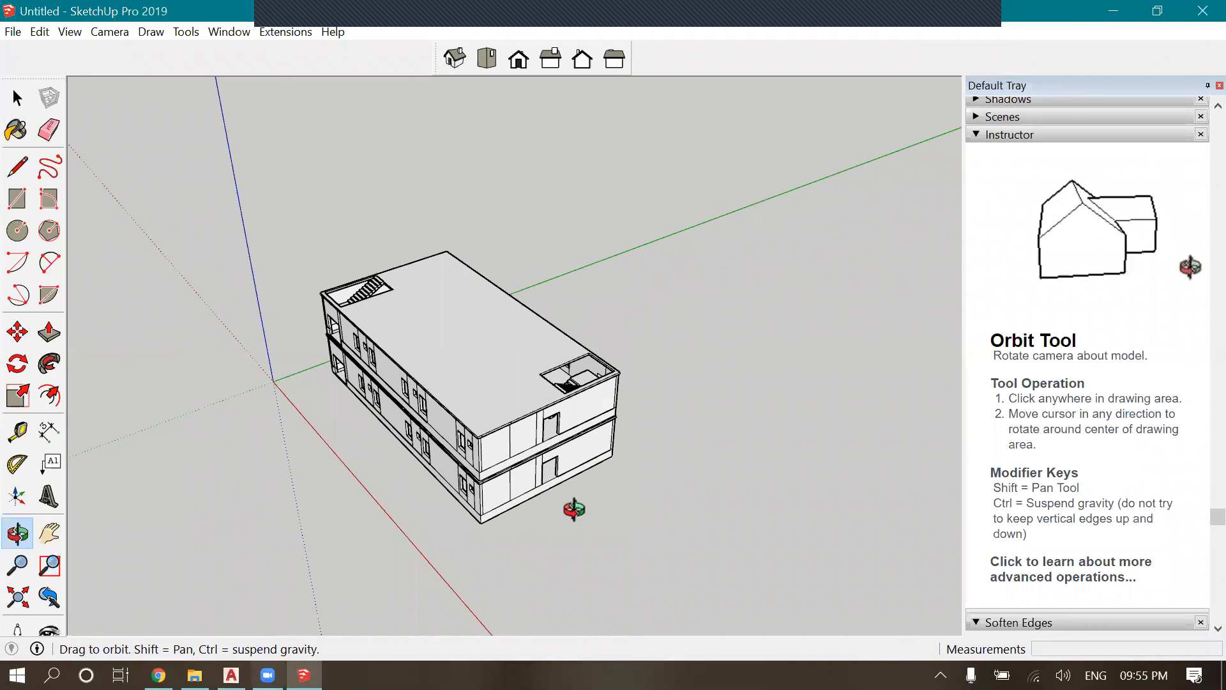
left_click_drag(575, 509, 391, 504)
left_click_drag(561, 457, 624, 450)
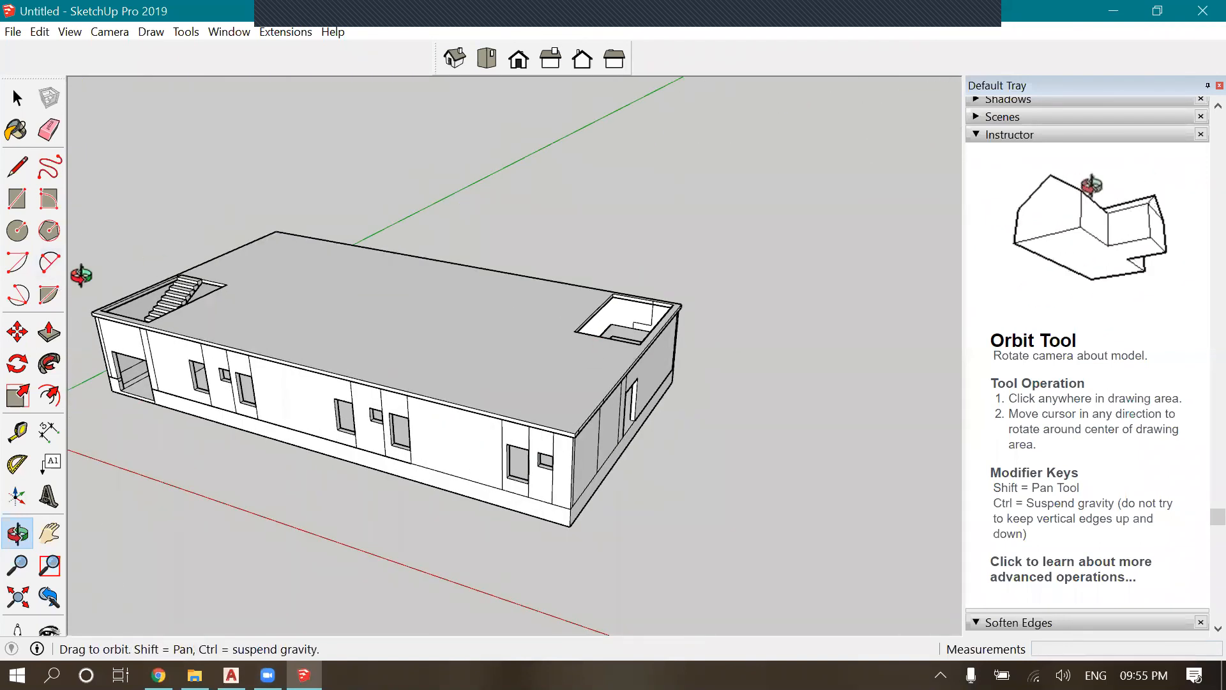
Examine the stair flights and landing inside the slab opening at the entrance end
scroll(97, 270, "up", 5)
scroll(191, 279, "up", 4)
scroll(241, 347, "up", 3)
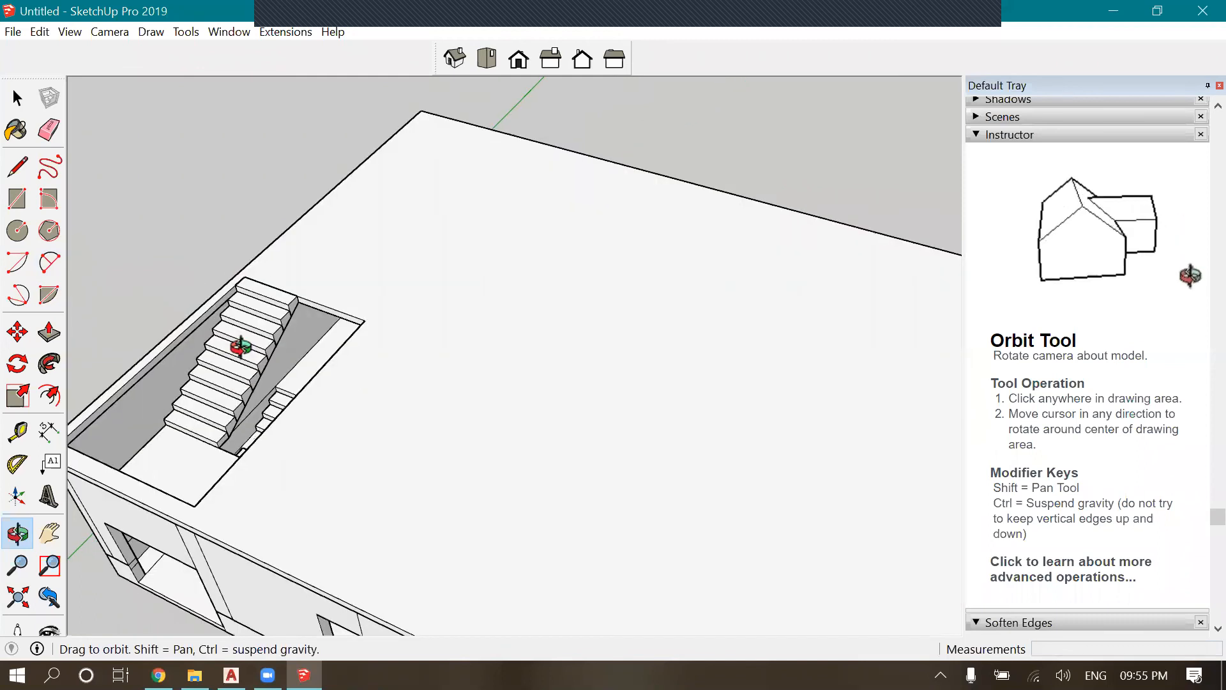
scroll(195, 257, "up", 2)
scroll(178, 469, "up", 2)
scroll(174, 526, "up", 3)
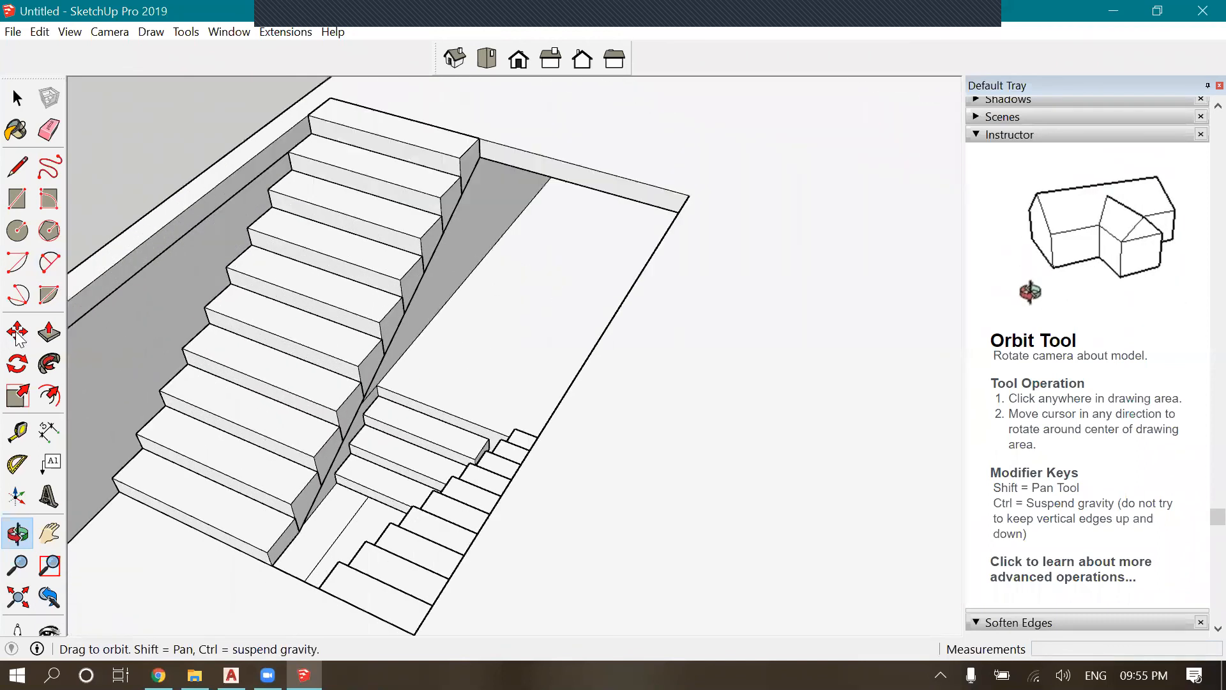
key("space")
scroll(504, 364, "down", 2)
scroll(395, 424, "up", 2)
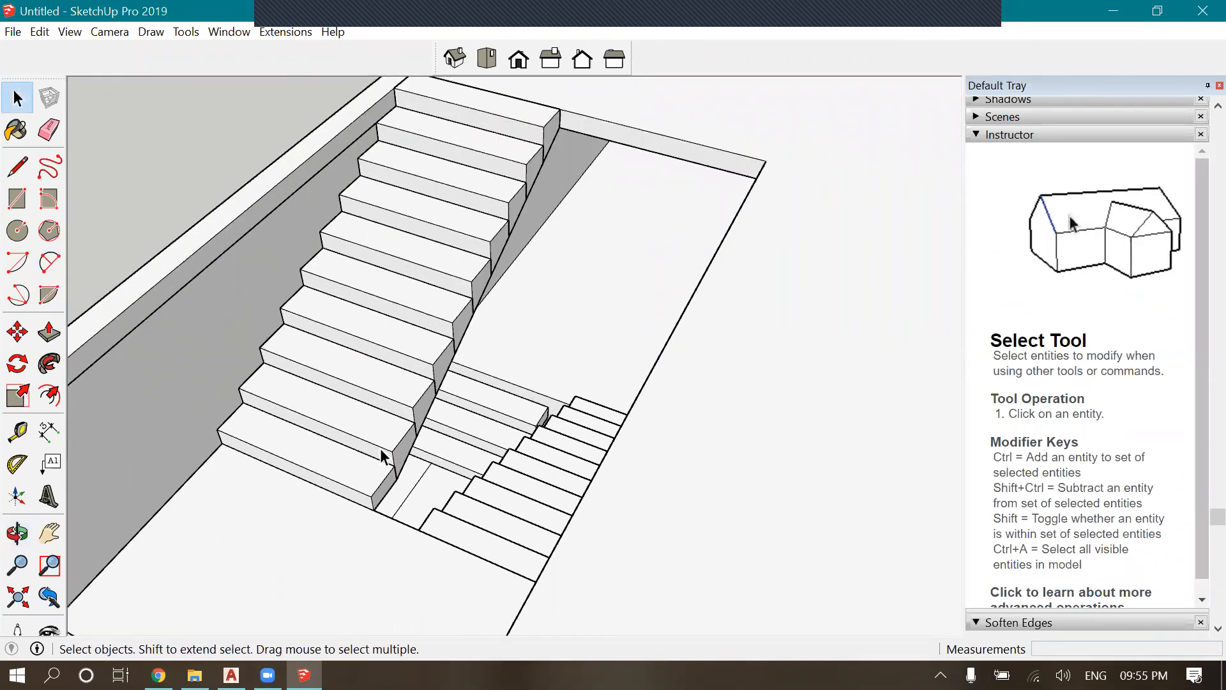
left_click(18, 230)
scroll(419, 476, "up", 3)
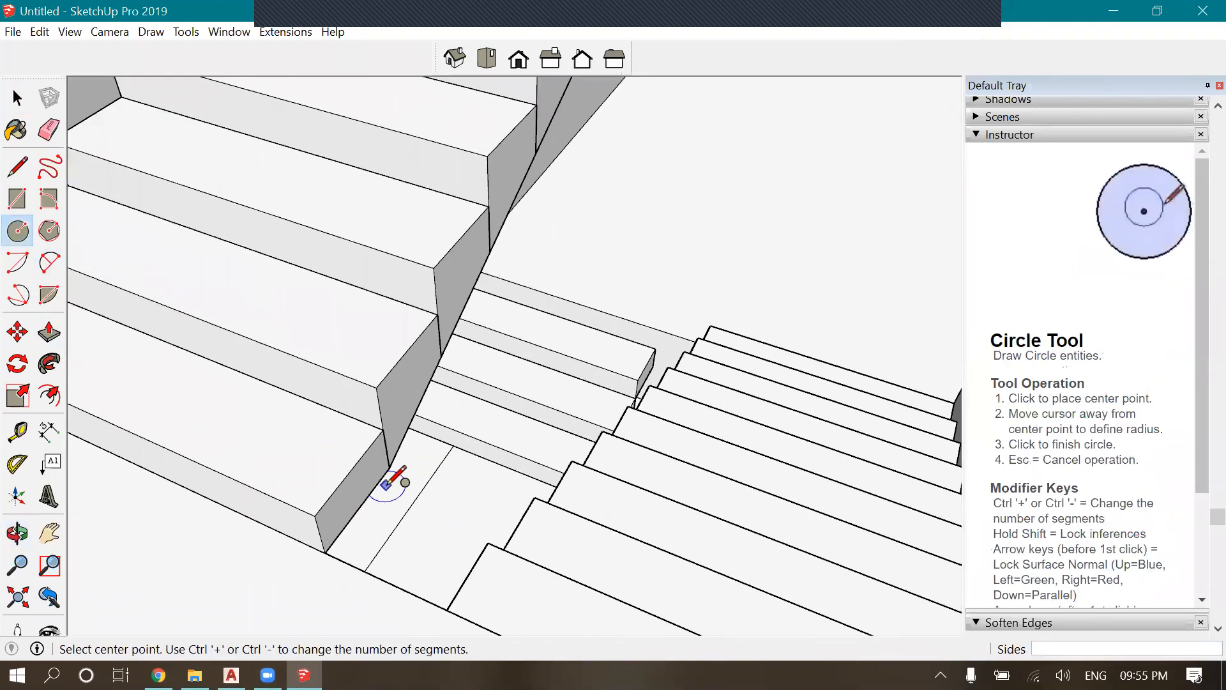
scroll(392, 485, "down", 1)
scroll(428, 422, "down", 2)
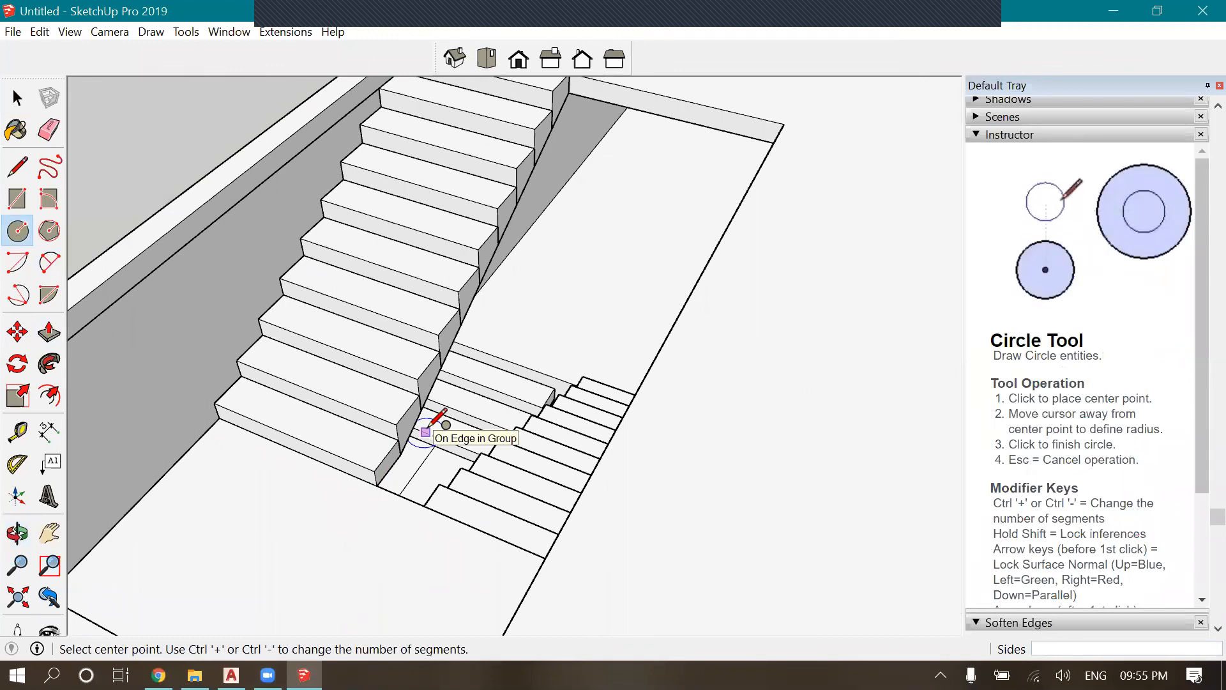
scroll(425, 432, "down", 3)
left_click(17, 97)
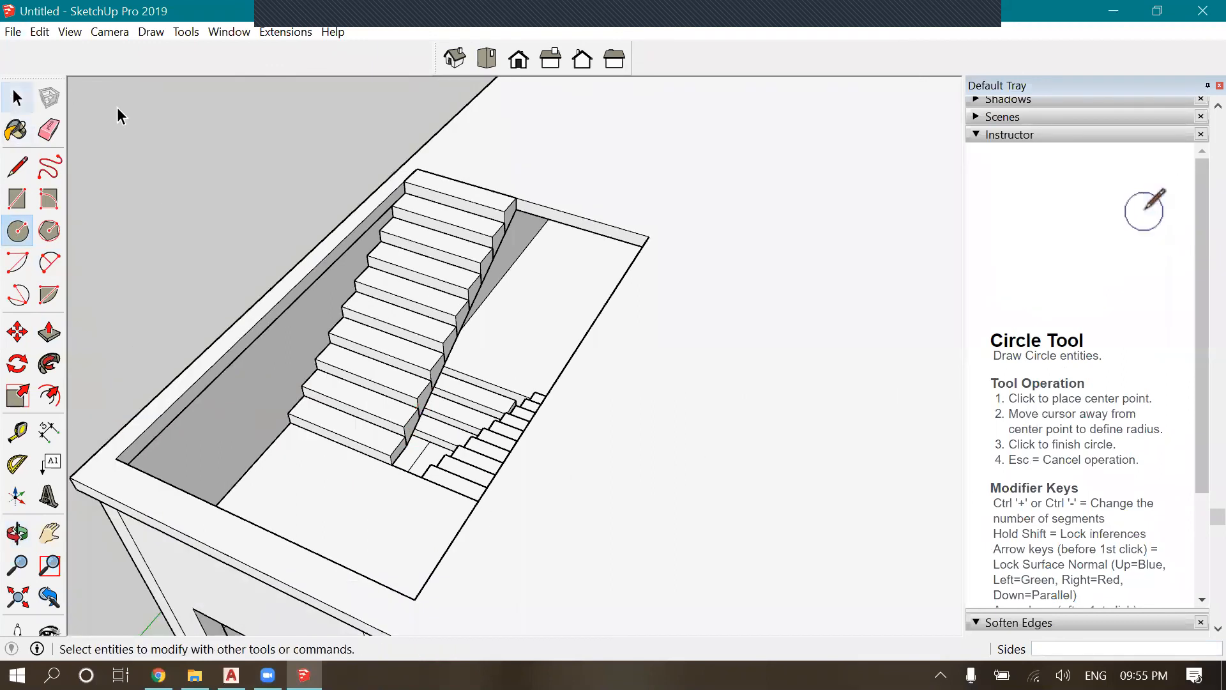
scroll(128, 241, "down", 5)
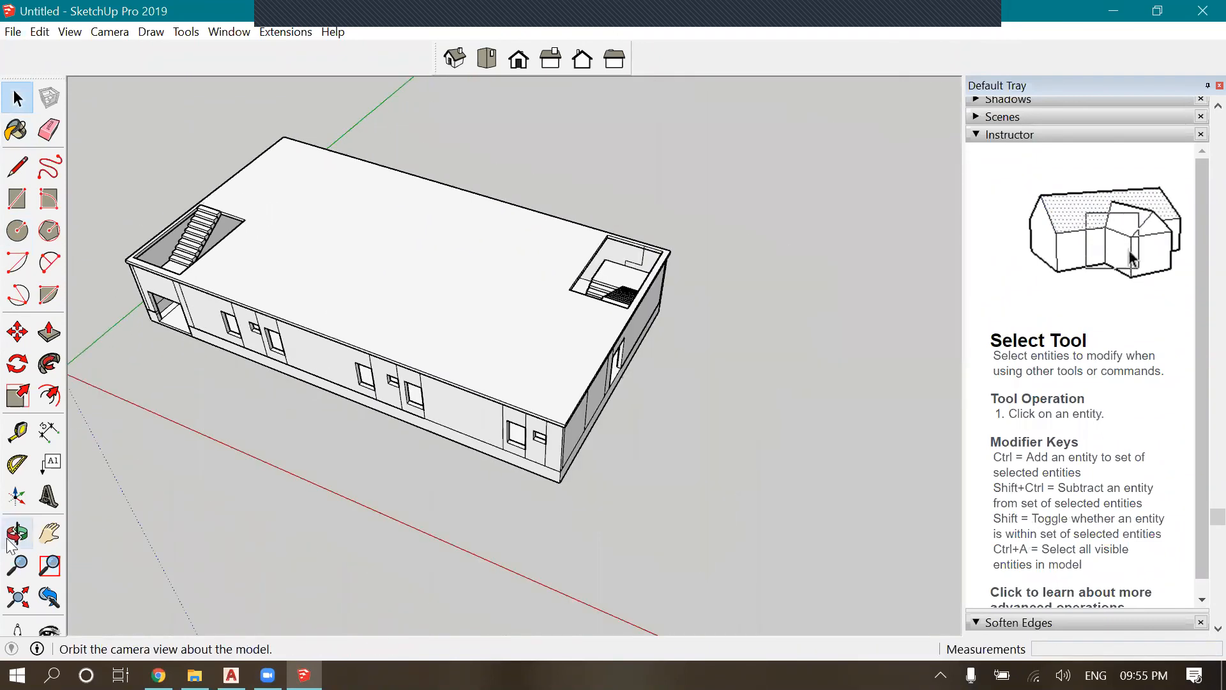
left_click(9, 541)
left_click_drag(618, 451, 484, 424)
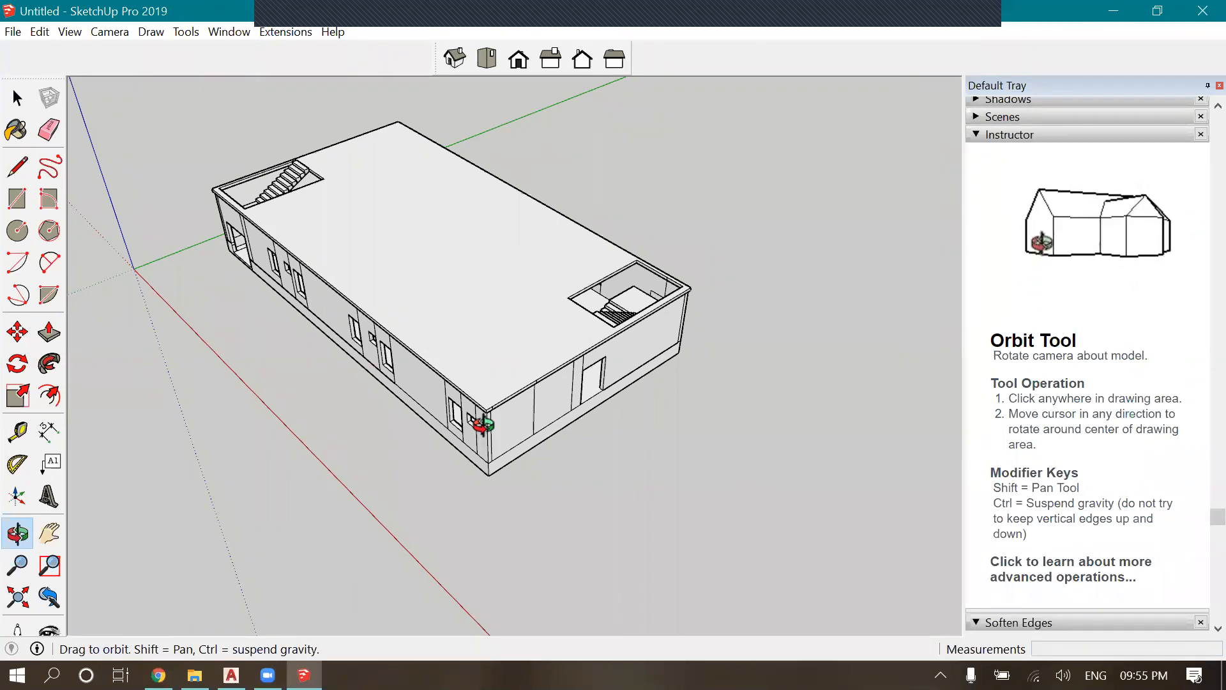
scroll(590, 480, "down", 1)
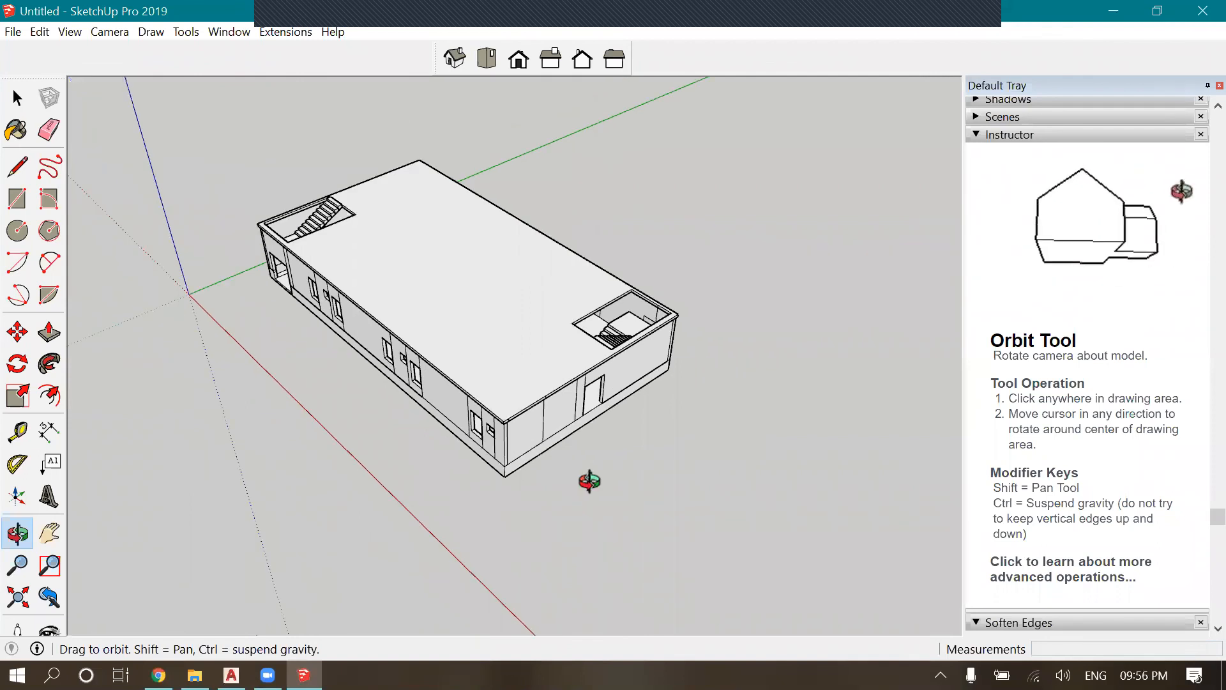